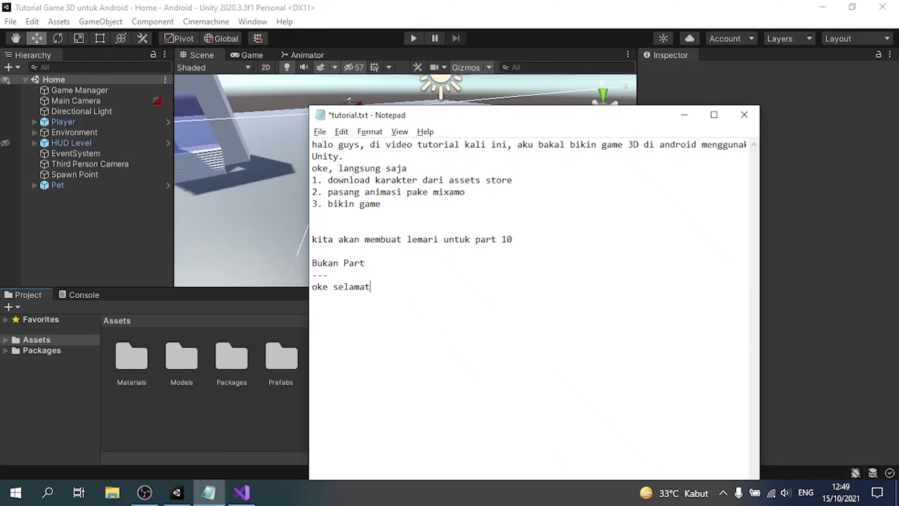
Replace the old Notepad topic with 'clothing system / sistem pakaian Part 10' and an import note.
{"action": "key", "text": "ctrl+z"}
{"action": "key", "text": "ctrl+z"}
{"action": "key", "text": "ctrl+shift+Left"}
{"action": "key", "text": "ctrl+shift+Left"}
{"action": "key", "text": "ctrl+shift+Left"}
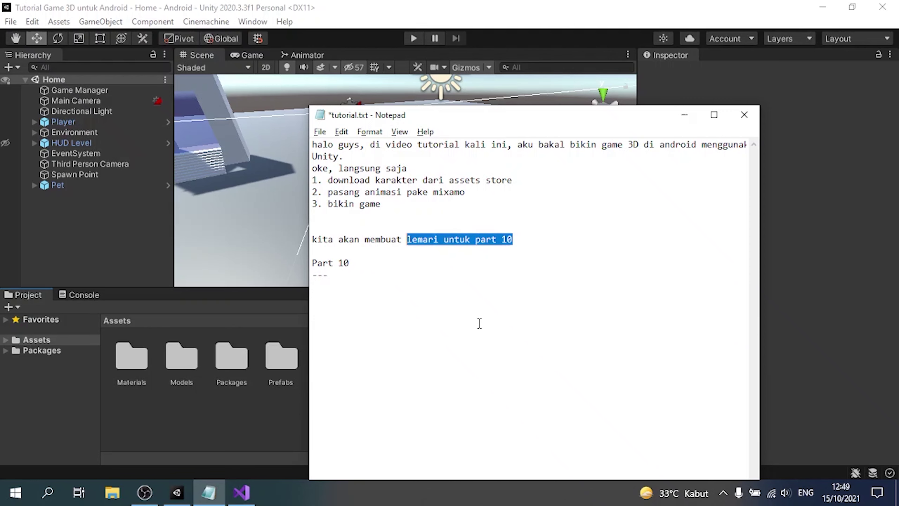
{"action": "type", "text": "clothing system / sistem pakaian  Par"}
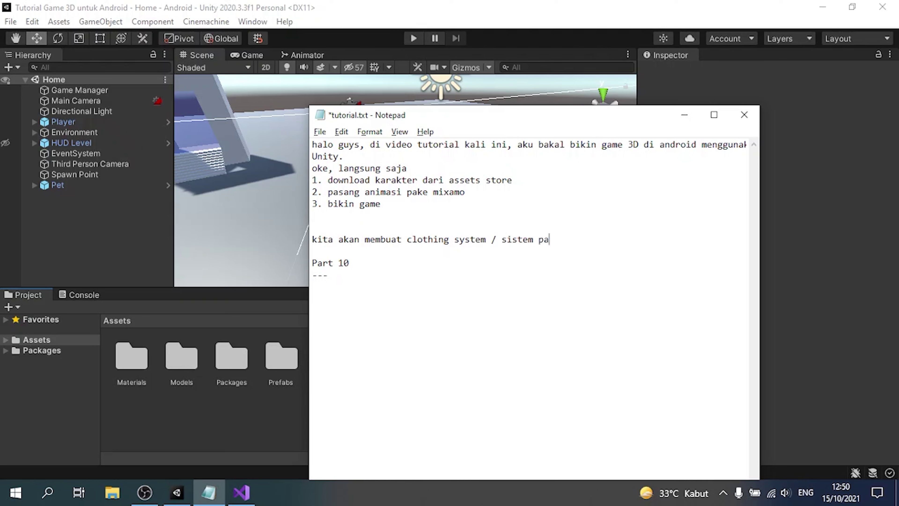
{"action": "type", "text": "t 10 --- pertama kita import terlebih dahul"}
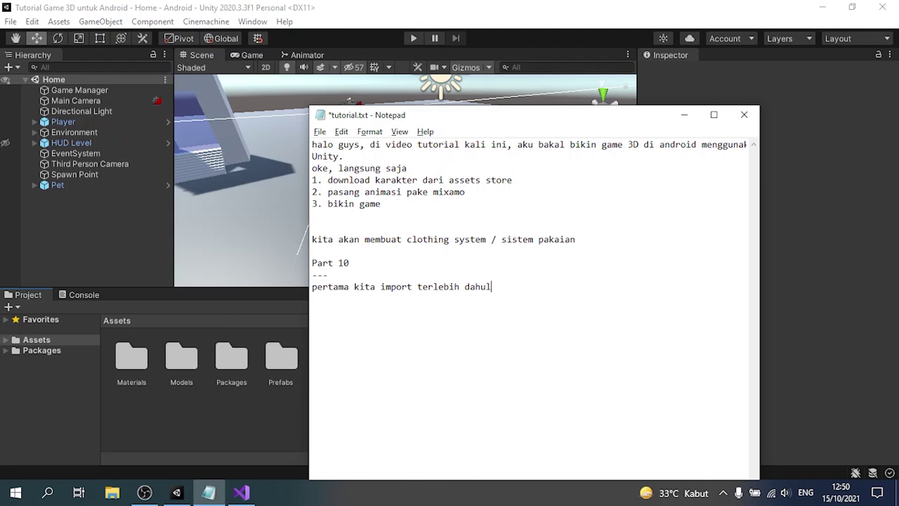
{"action": "type", "text": "u lemari yang kita buat sebelumnya"}
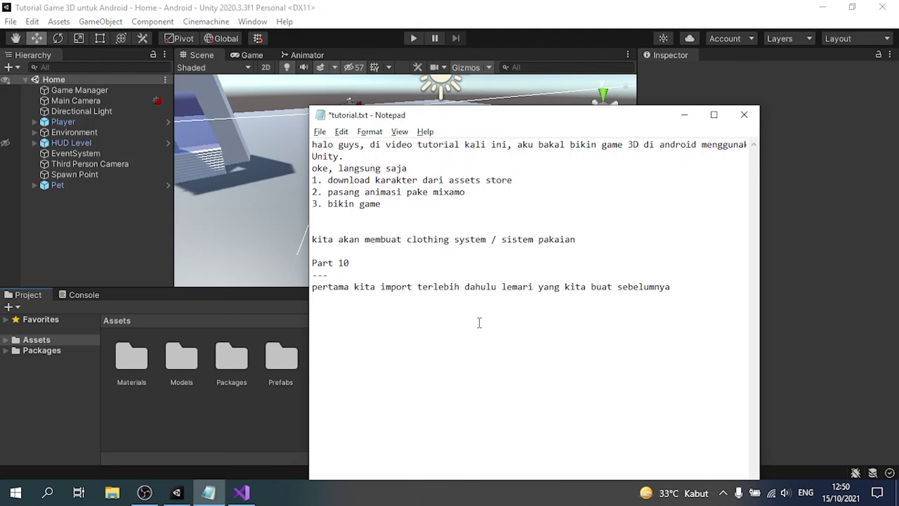
{"action": "key", "text": "shift+Home"}
Search YouTube for 'haus coding' and open the Bikin Lemari dari Kotak pakai Unity video.
{"action": "type", "text": "yo"}
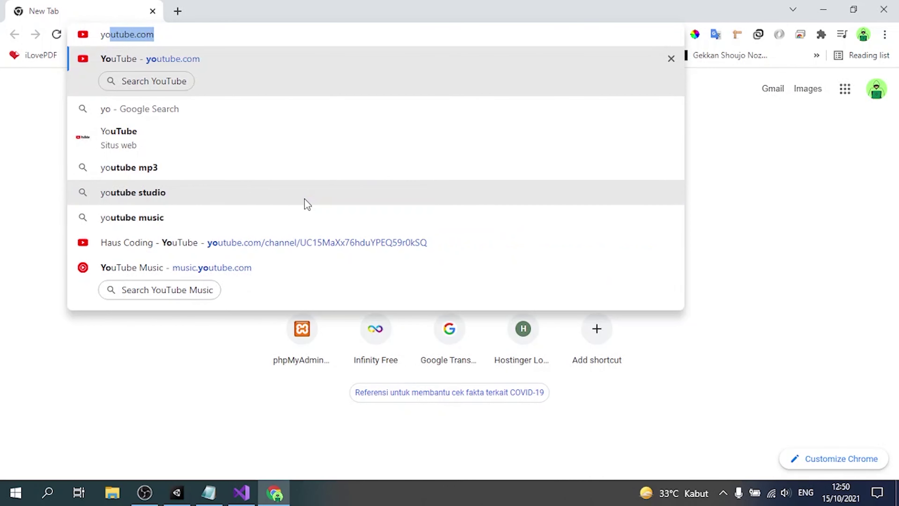
{"action": "key", "text": "Return"}
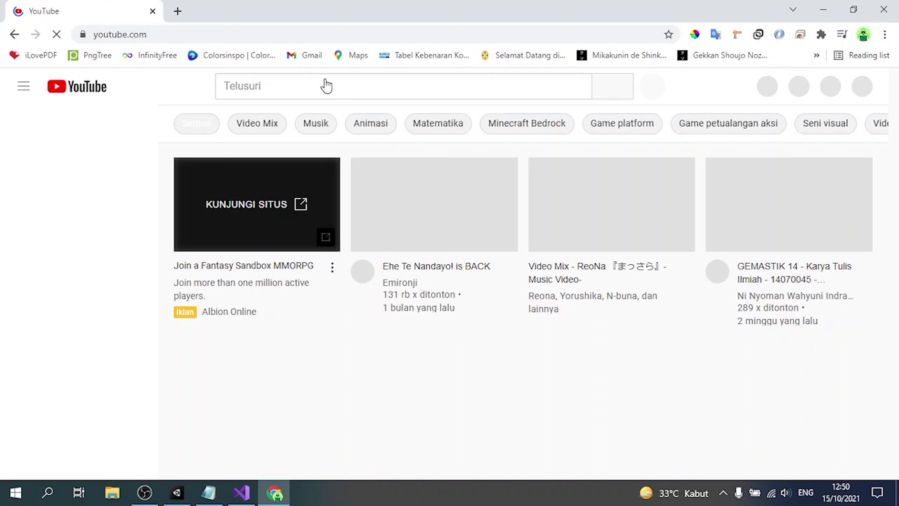
{"action": "left_click", "coordinate": [326, 79]}
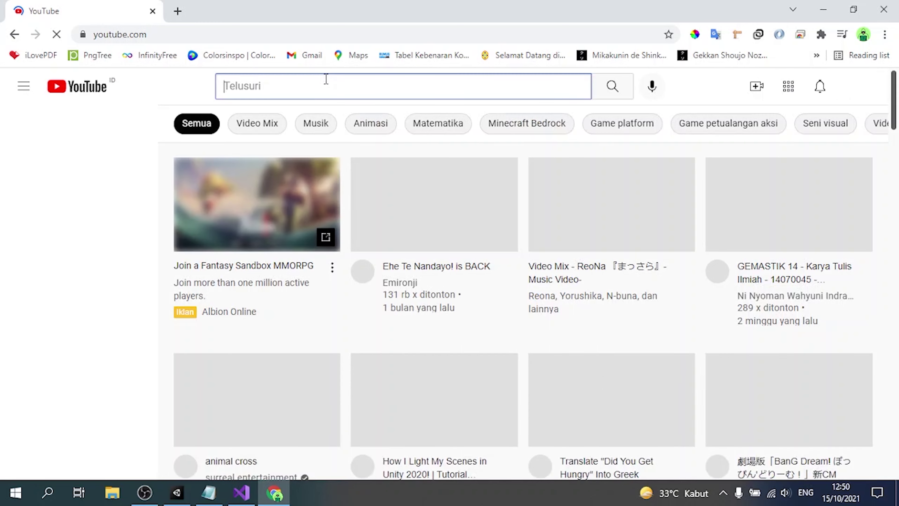
{"action": "type", "text": "haus codi"}
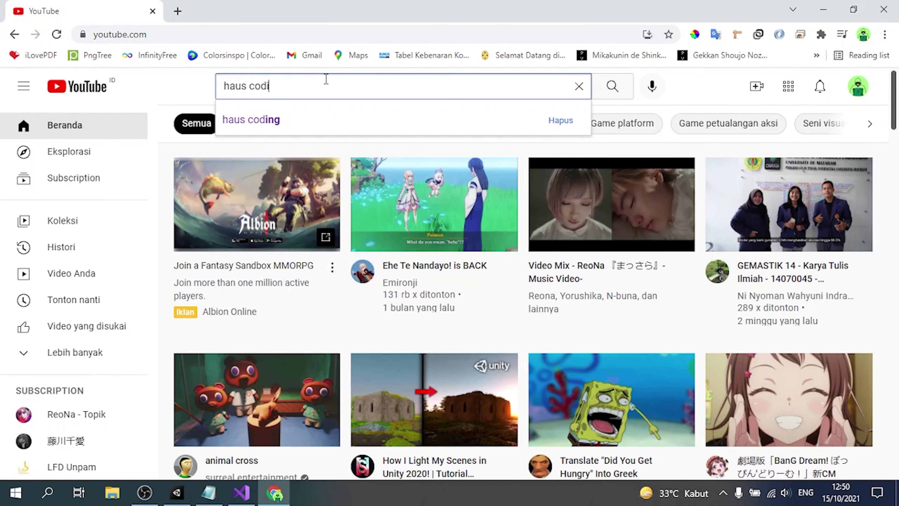
{"action": "type", "text": "ng"}
{"action": "key", "text": "Return"}
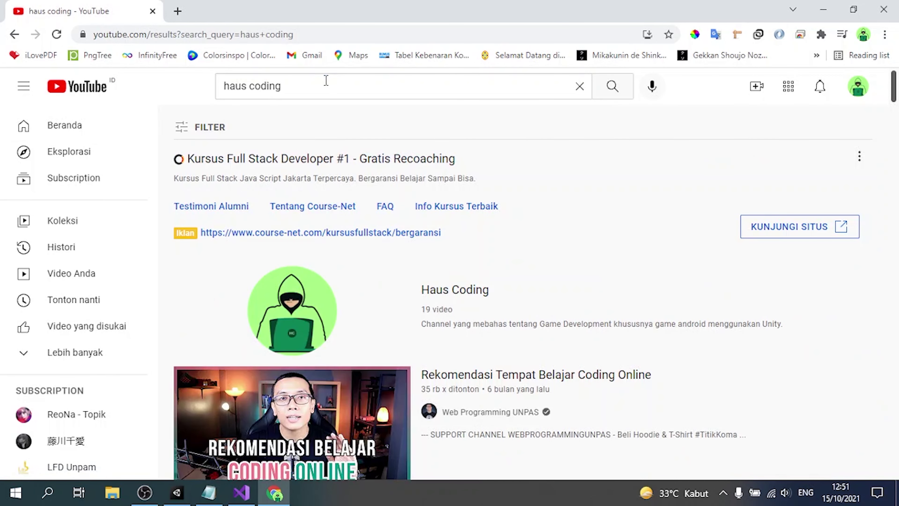
{"action": "left_click", "coordinate": [319, 313]}
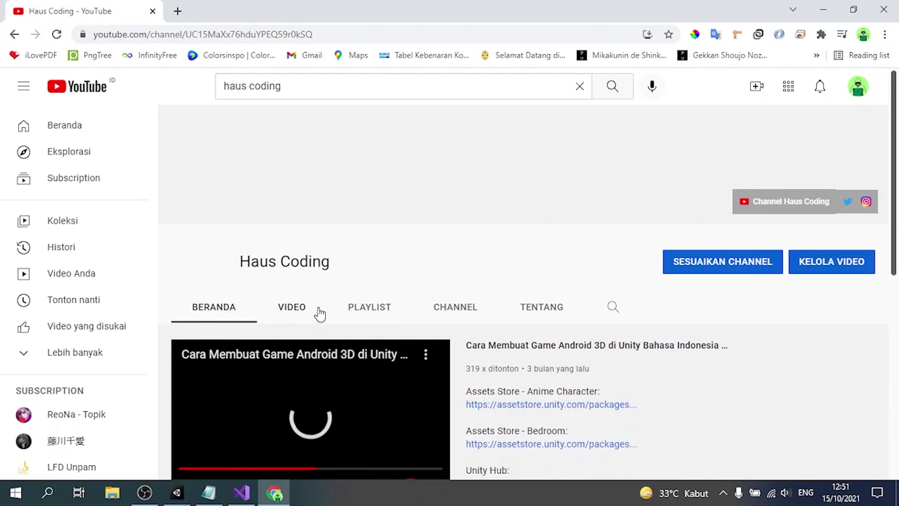
{"action": "left_click", "coordinate": [317, 310]}
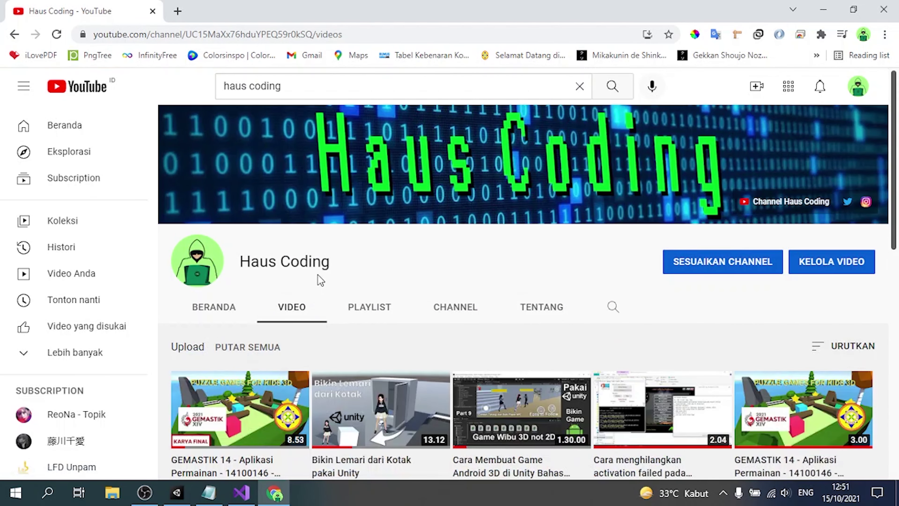
{"action": "scroll", "coordinate": [321, 318], "scroll_direction": "down", "scroll_amount": 3}
{"action": "left_click", "coordinate": [402, 343]}
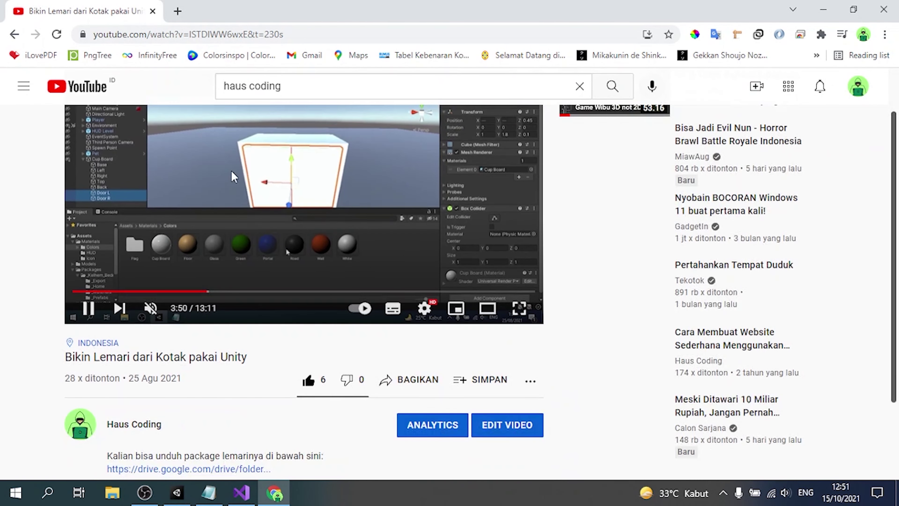
Add and then erase a 'link di deskripsi' note in the tutorial notes, and save them.
{"action": "left_click", "coordinate": [209, 492]}
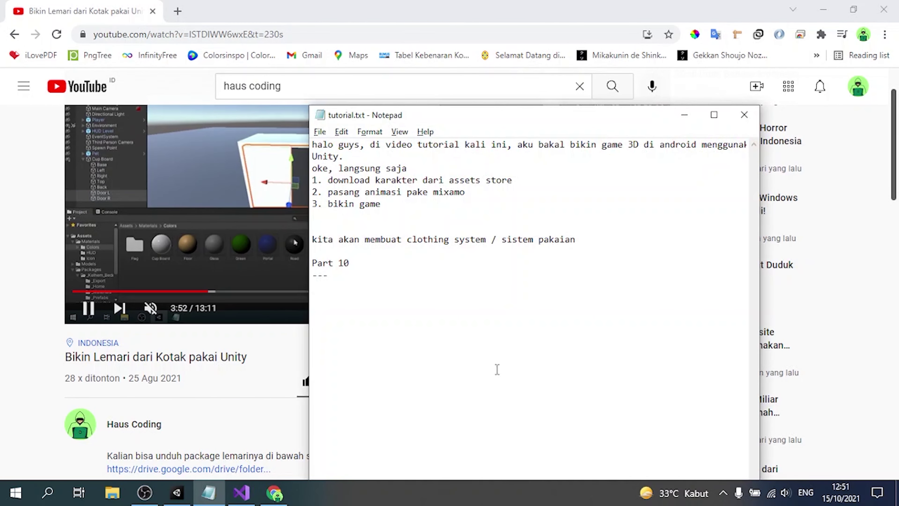
{"action": "key", "text": "Return"}
{"action": "type", "text": "link di deskripsi"}
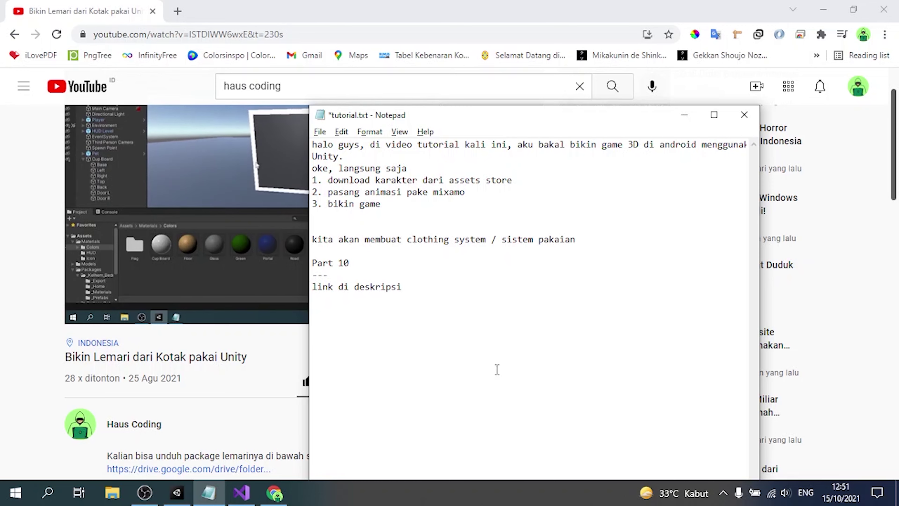
{"action": "key", "text": "shift+Home"}
{"action": "key", "text": "BackSpace"}
{"action": "key", "text": "ctrl+s"}
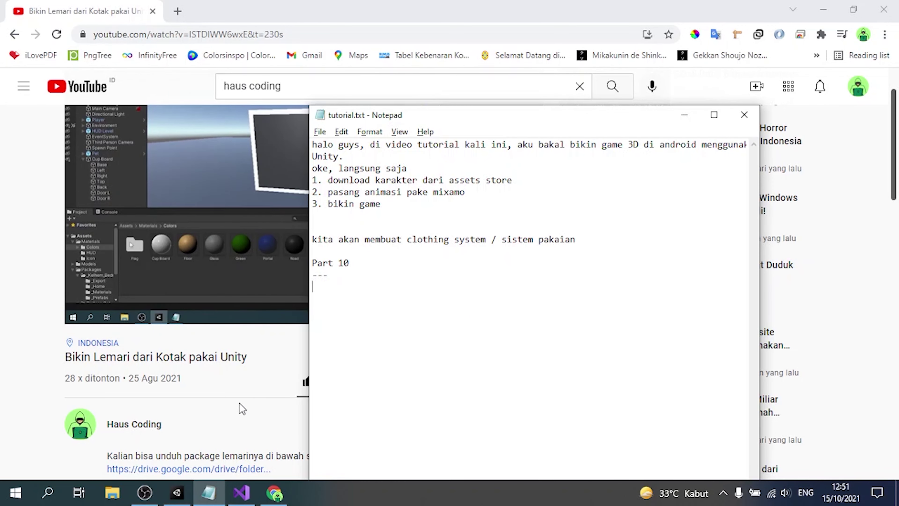
Expand the video description and follow its Google Drive package link.
{"action": "left_click", "coordinate": [242, 408]}
{"action": "scroll", "coordinate": [231, 404], "scroll_direction": "down", "scroll_amount": 3}
{"action": "left_click", "coordinate": [143, 368]}
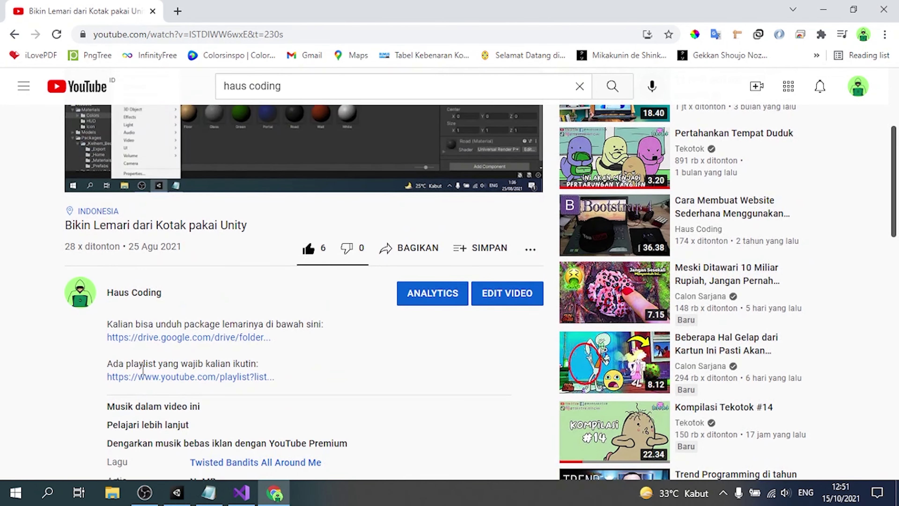
{"action": "left_click", "coordinate": [190, 337]}
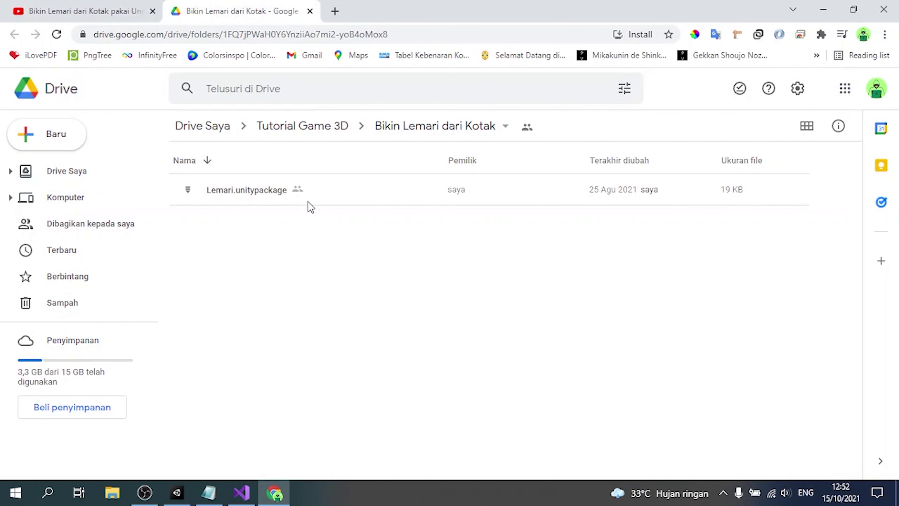
Download Lemari.unitypackage to the Desktop, then close the Drive tab and Chrome.
{"action": "left_click", "coordinate": [322, 192]}
{"action": "right_click", "coordinate": [323, 193]}
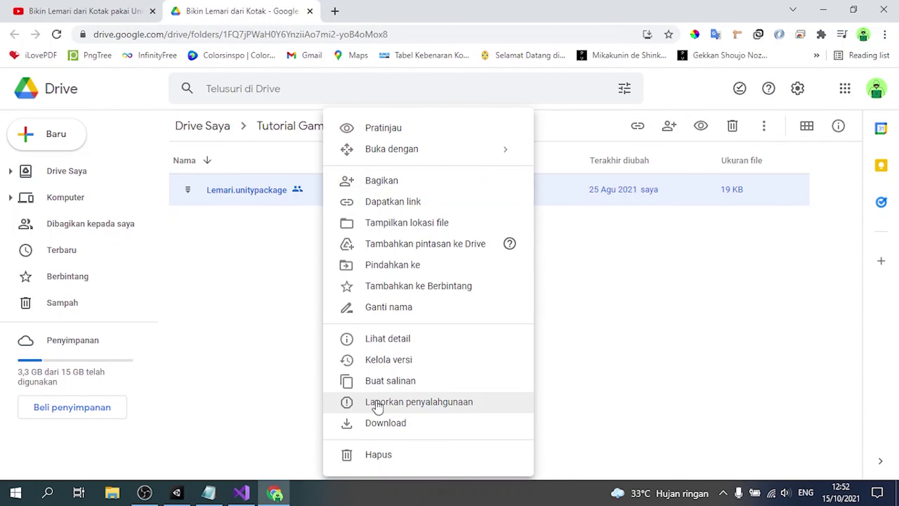
{"action": "left_click", "coordinate": [378, 425]}
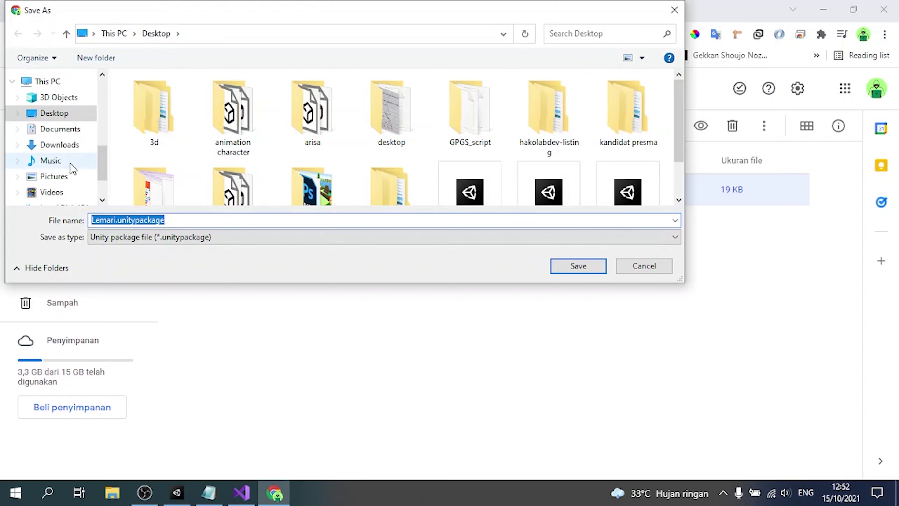
{"action": "left_click", "coordinate": [577, 266]}
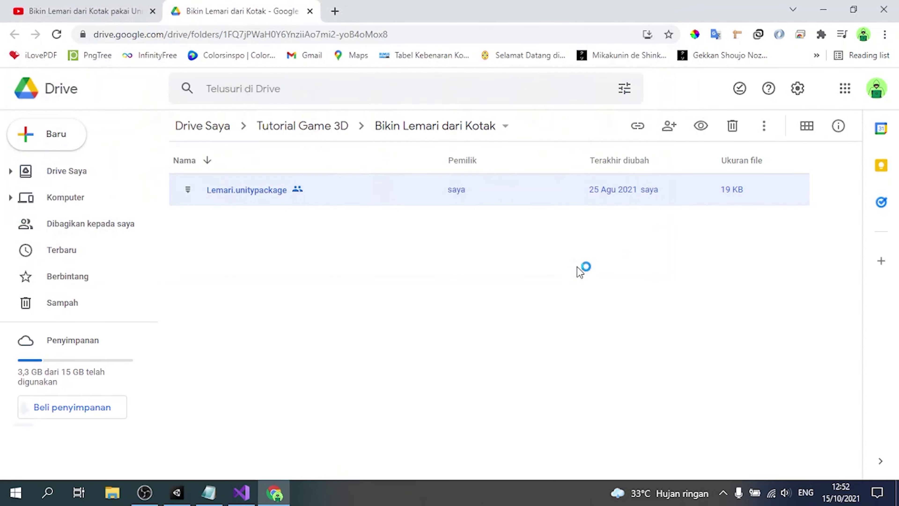
{"action": "key", "text": "ctrl+w"}
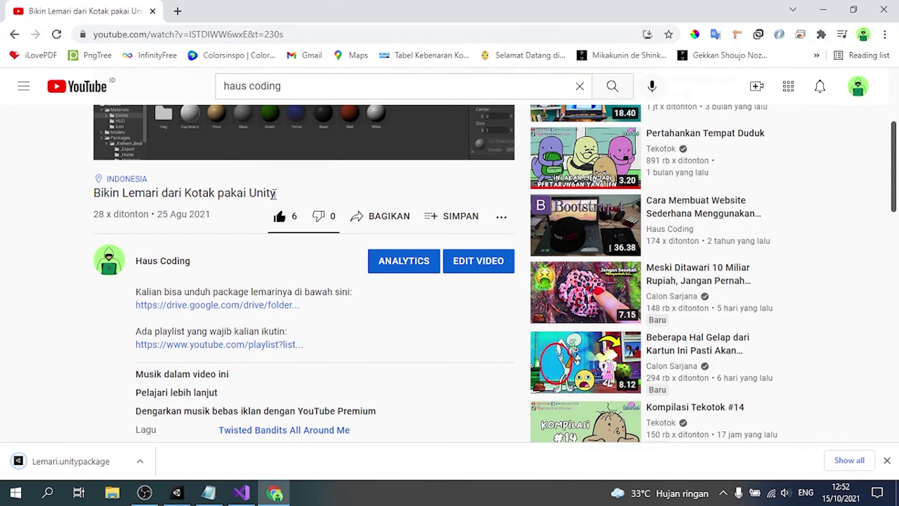
{"action": "left_click", "coordinate": [883, 9]}
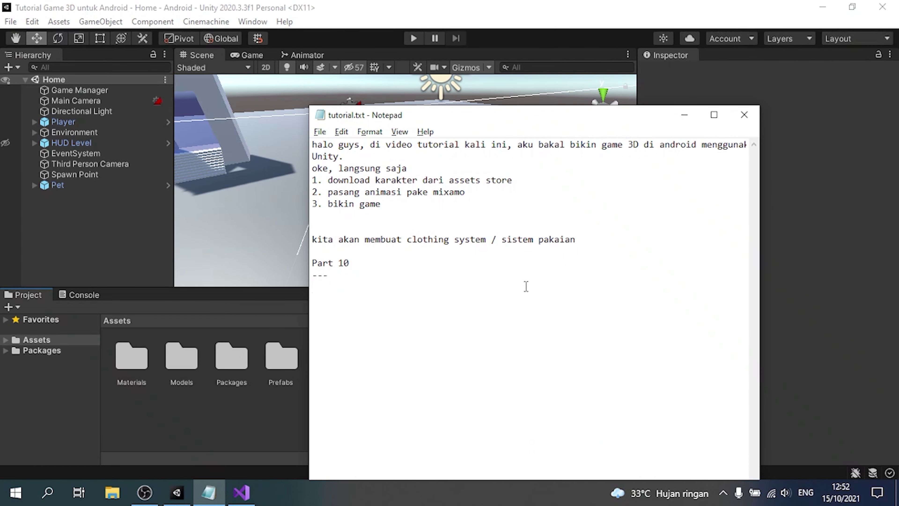
Drag Lemari.unitypackage from the desktop into the Unity project to start importing it.
{"action": "key", "text": "super+d"}
{"action": "left_click", "coordinate": [311, 301]}
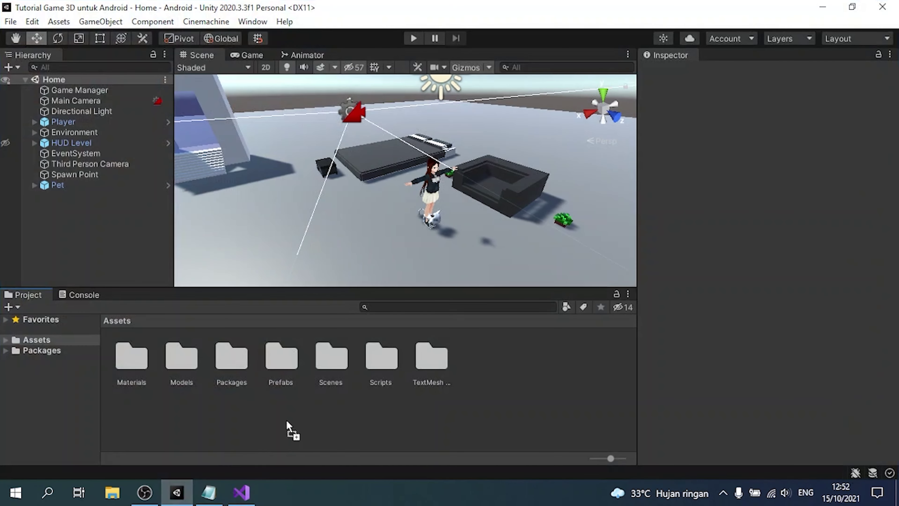
{"action": "left_click_drag", "start_coordinate": [187, 500], "coordinate": [392, 423]}
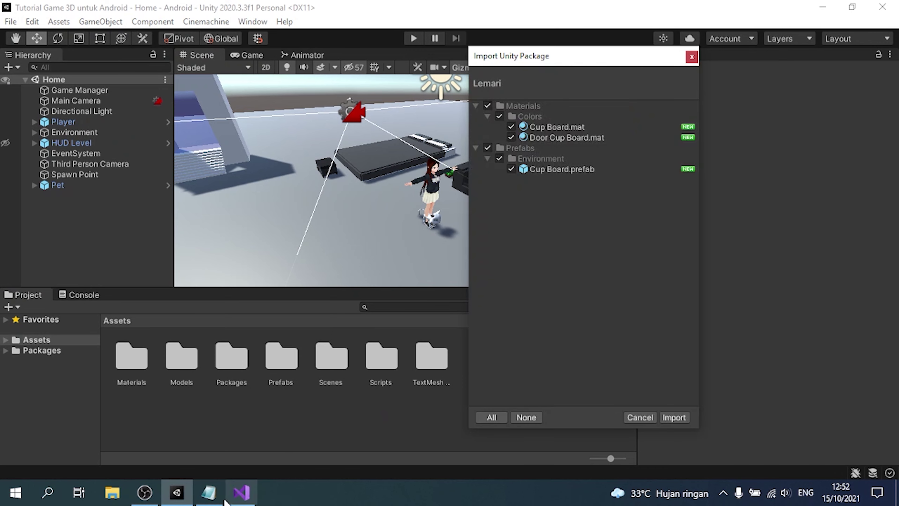
Note that the video's cupboard was wrong and will be remade, then import all package items.
{"action": "left_click", "coordinate": [209, 493]}
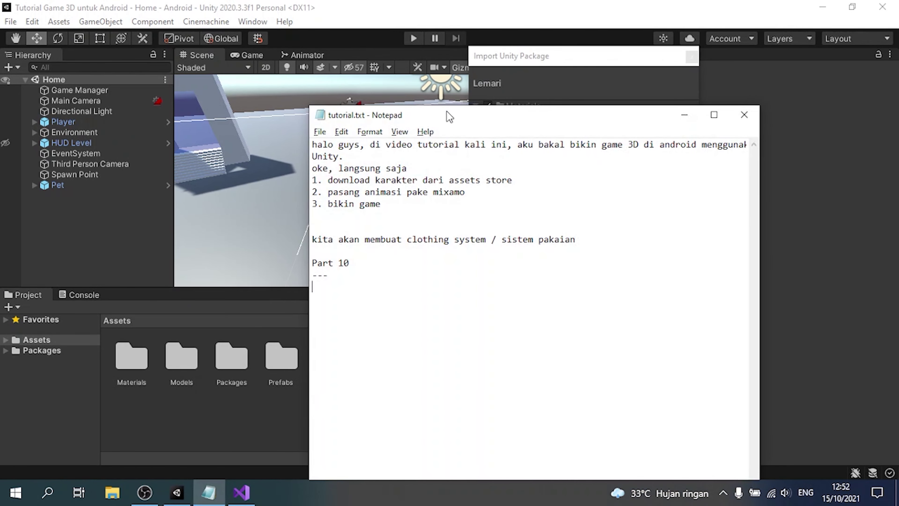
{"action": "left_click_drag", "start_coordinate": [446, 115], "coordinate": [153, 97]}
{"action": "type", "text": "n"}
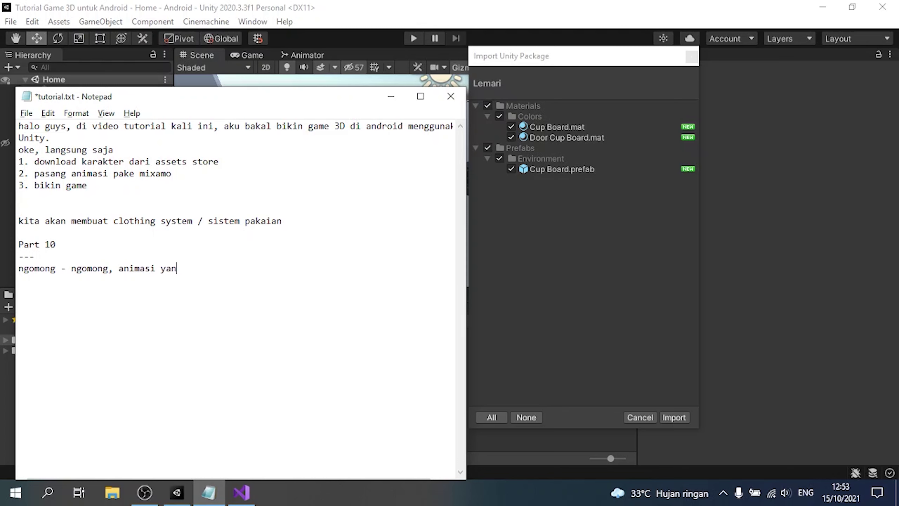
{"action": "type", "text": "g ada di video buat lemari itu salah"}
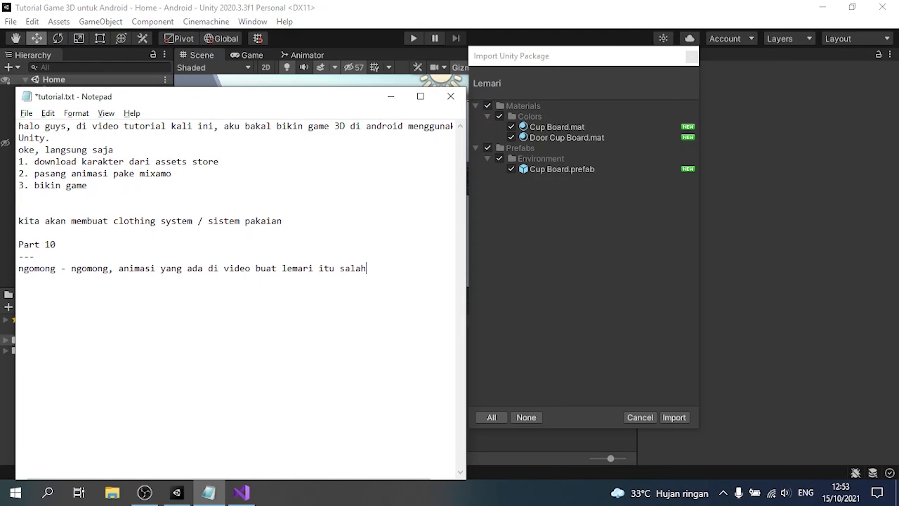
{"action": "type", "text": ","}
{"action": "key", "text": "Return"}
{"action": "type", "text": "jadi kita buat ulang saja."}
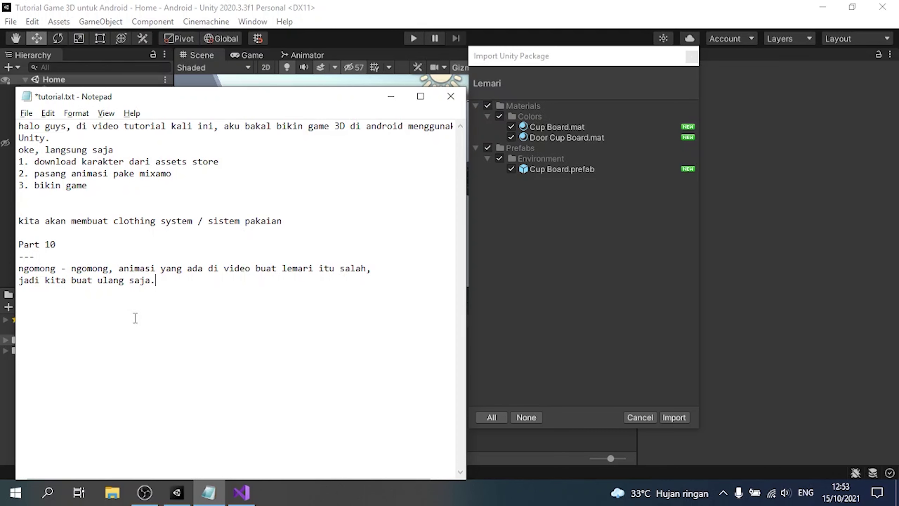
{"action": "key", "text": "shift+Up"}
{"action": "key", "text": "shift+Home"}
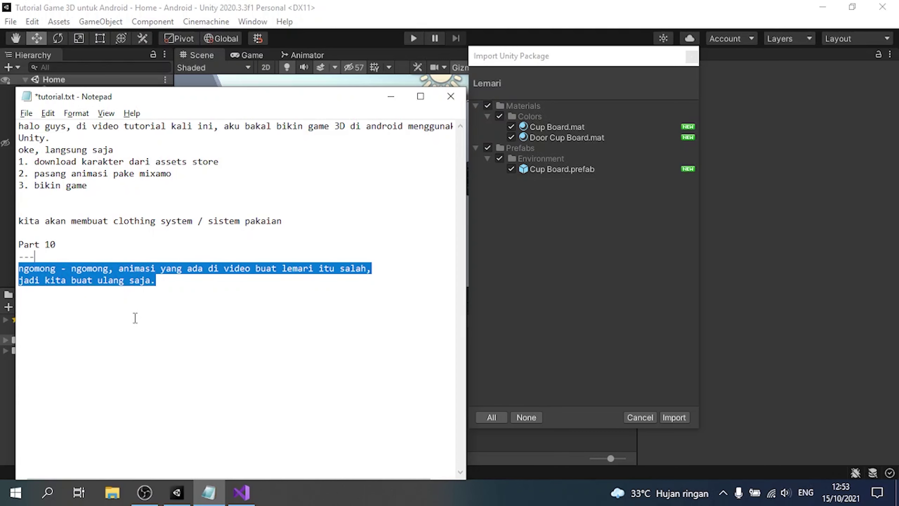
{"action": "left_click", "coordinate": [624, 412]}
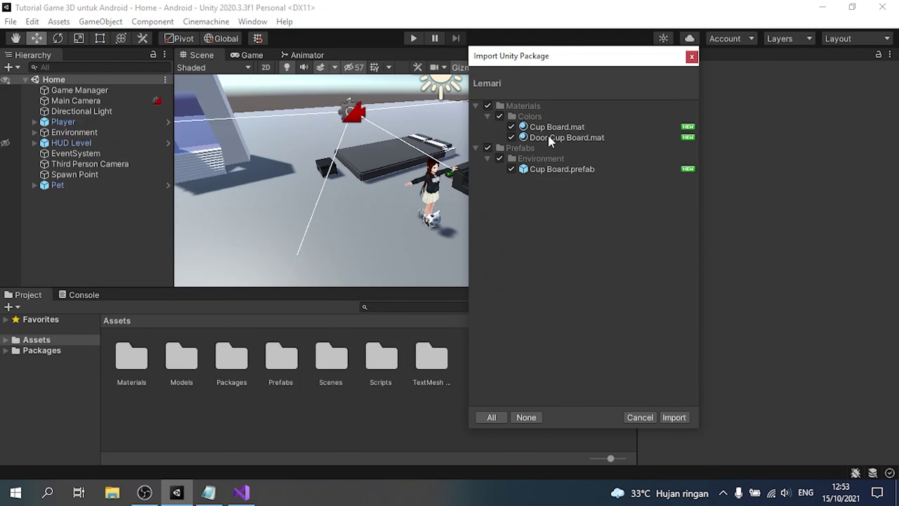
{"action": "left_click", "coordinate": [675, 419]}
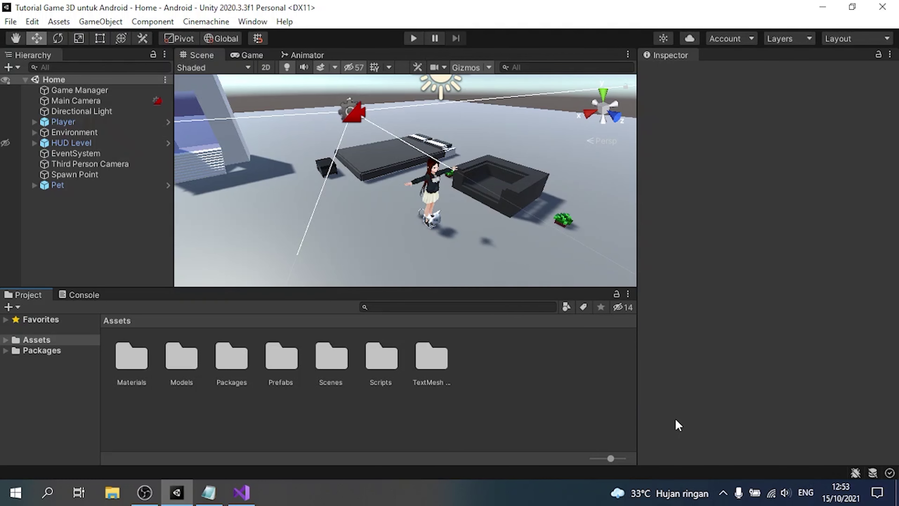
Drag the Cup Board prefab from Assets/Prefabs/Environment into the Home scene and frame it.
{"action": "double_click", "coordinate": [282, 358]}
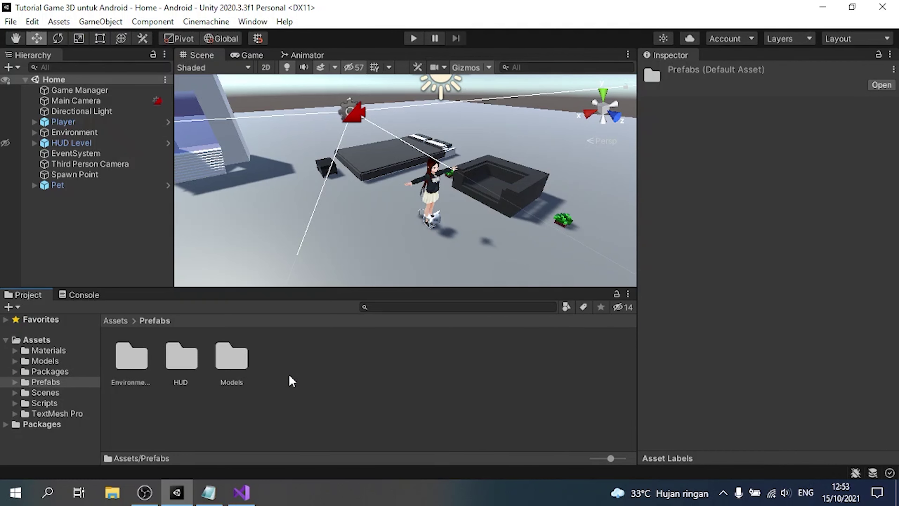
{"action": "double_click", "coordinate": [148, 354]}
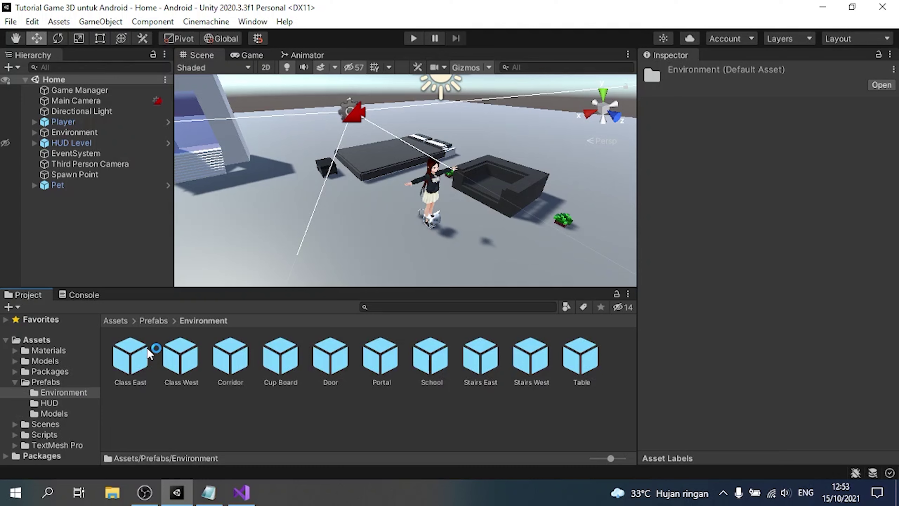
{"action": "left_click_drag", "start_coordinate": [281, 356], "coordinate": [100, 254]}
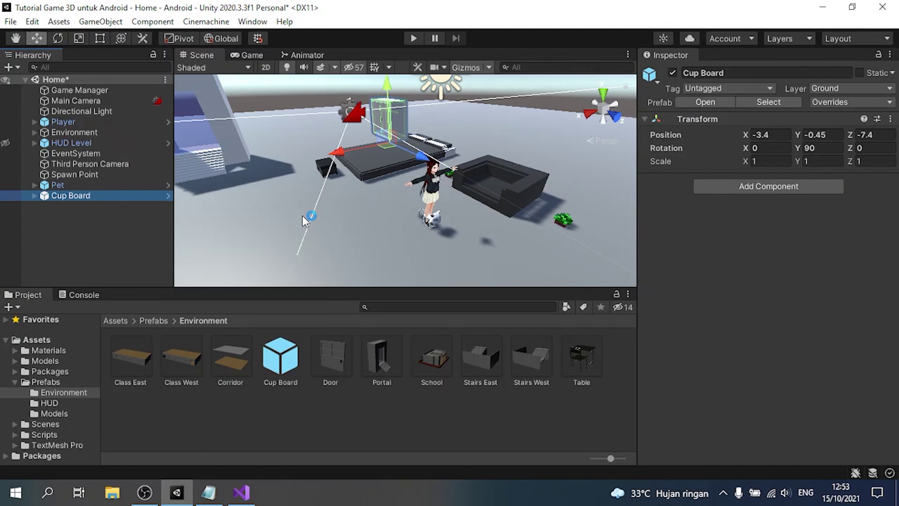
{"action": "mouse_move", "coordinate": [305, 217]}
{"action": "left_mouse_down", "text": "alt"}
{"action": "mouse_move", "coordinate": [334, 197]}
{"action": "mouse_move", "coordinate": [502, 207]}
{"action": "mouse_move", "coordinate": [507, 197]}
{"action": "left_mouse_up", "text": "alt"}
{"action": "key", "text": "f"}
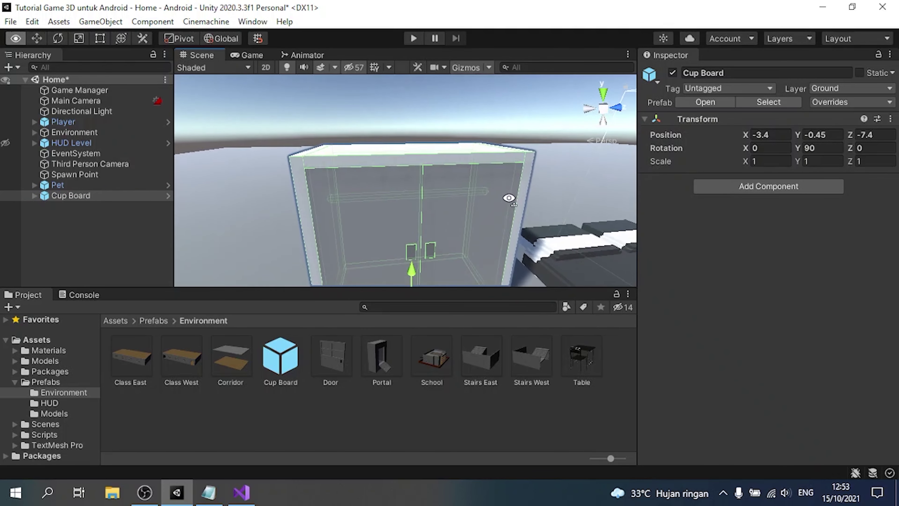
{"action": "left_click", "coordinate": [109, 196]}
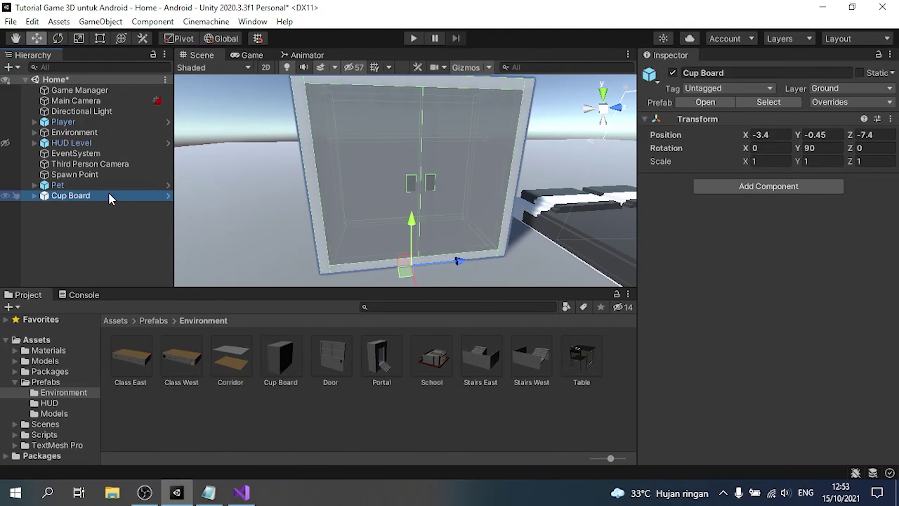
Remove the line about making the animation from the tutorial notes and save them.
{"action": "key", "text": "alt+Tab"}
{"action": "type", "text": "skr"}
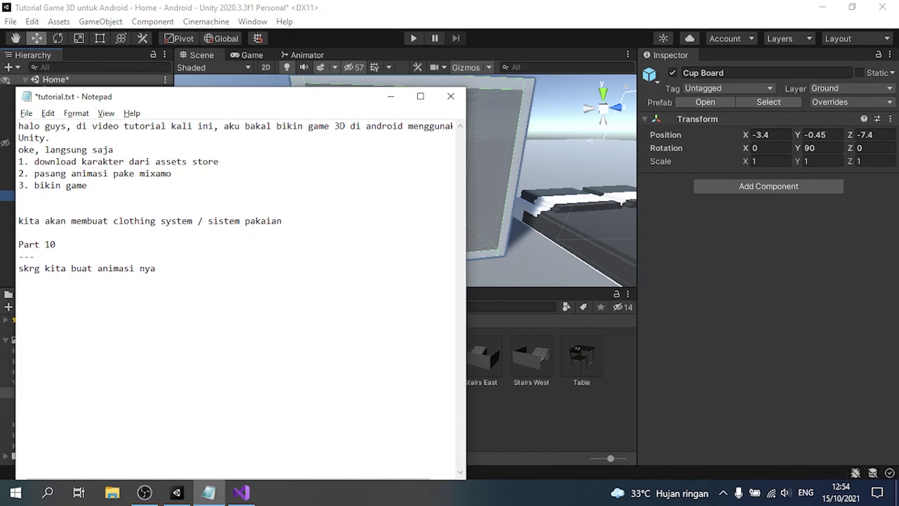
{"action": "key", "text": "shift+Home"}
{"action": "key", "text": "BackSpace"}
{"action": "key", "text": "ctrl+s"}
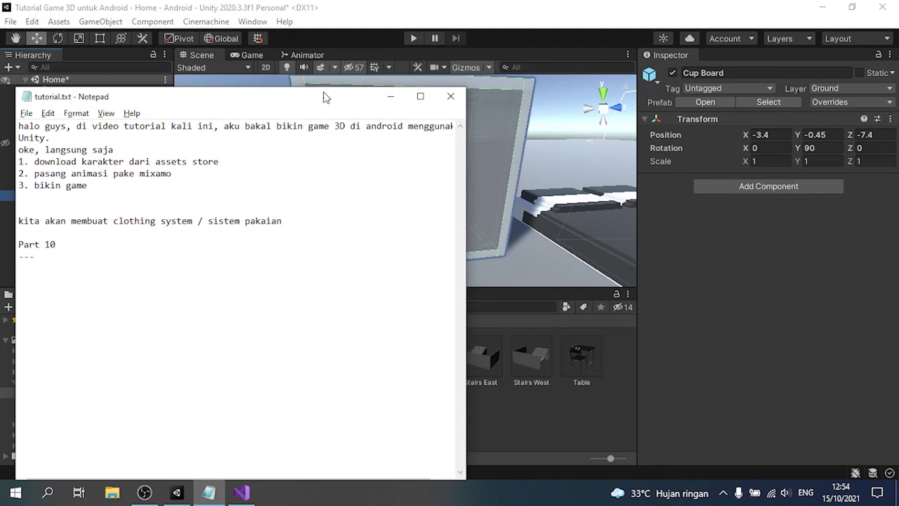
{"action": "left_click_drag", "start_coordinate": [321, 98], "coordinate": [542, 85]}
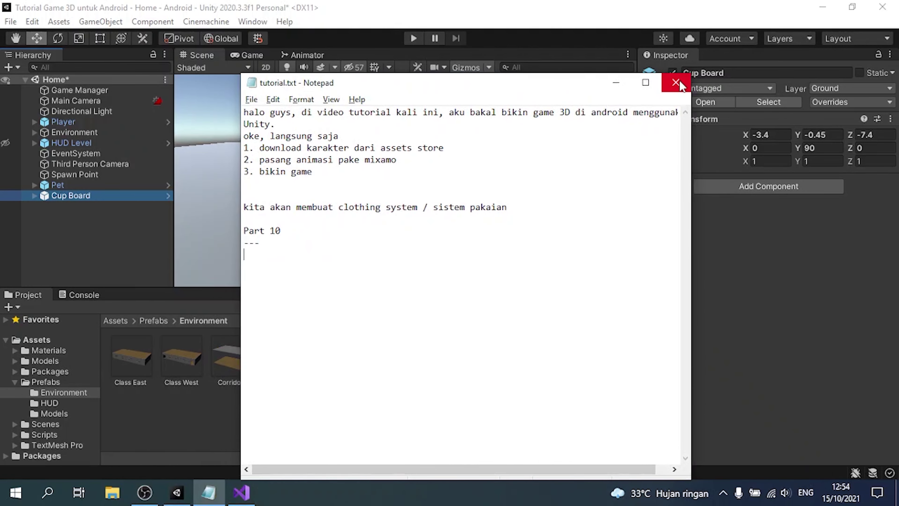
Open the Cup Board prefab and inspect its Base, Bar, Door L and Door R parts, then reselect the root.
{"action": "left_click", "coordinate": [672, 82]}
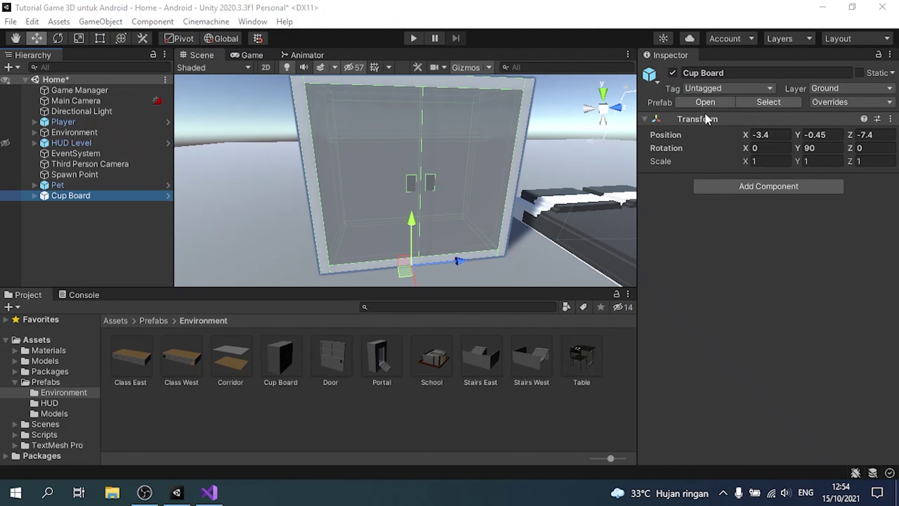
{"action": "left_click", "coordinate": [699, 105]}
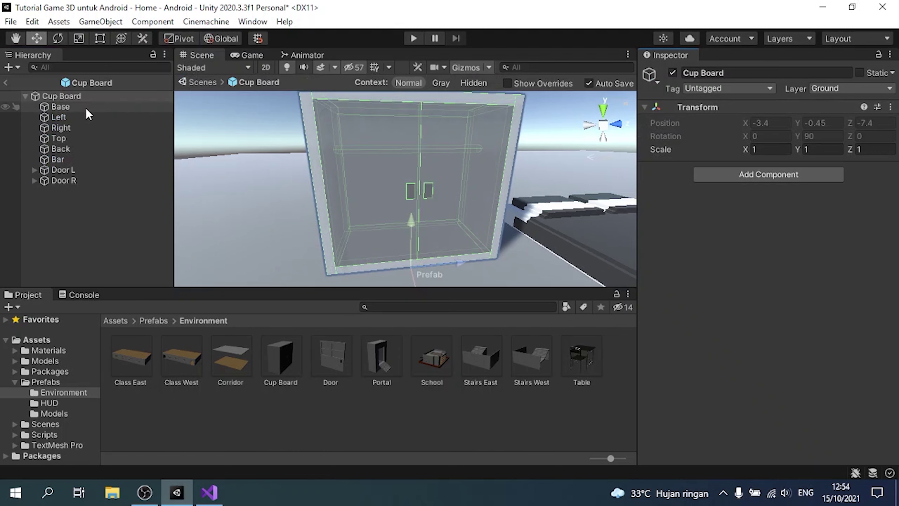
{"action": "left_click", "coordinate": [88, 106]}
{"action": "left_click", "coordinate": [85, 161], "text": "shift"}
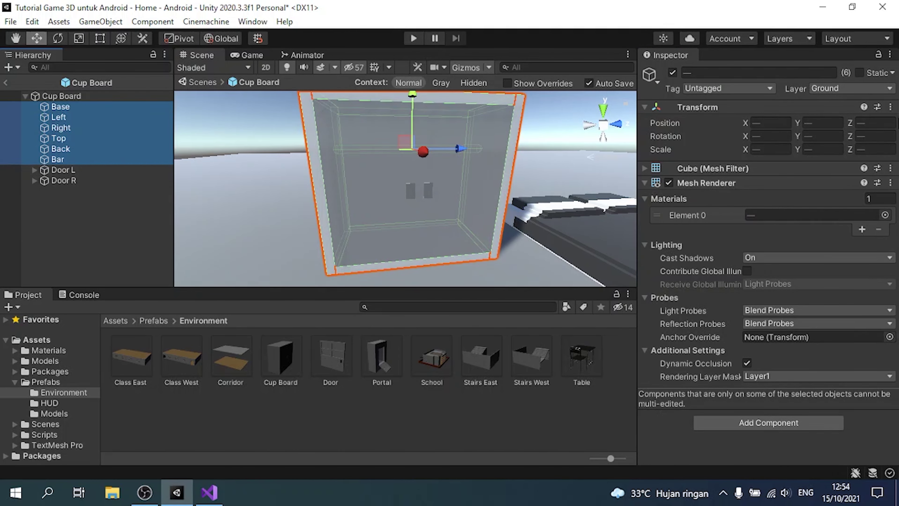
{"action": "left_click", "coordinate": [138, 170]}
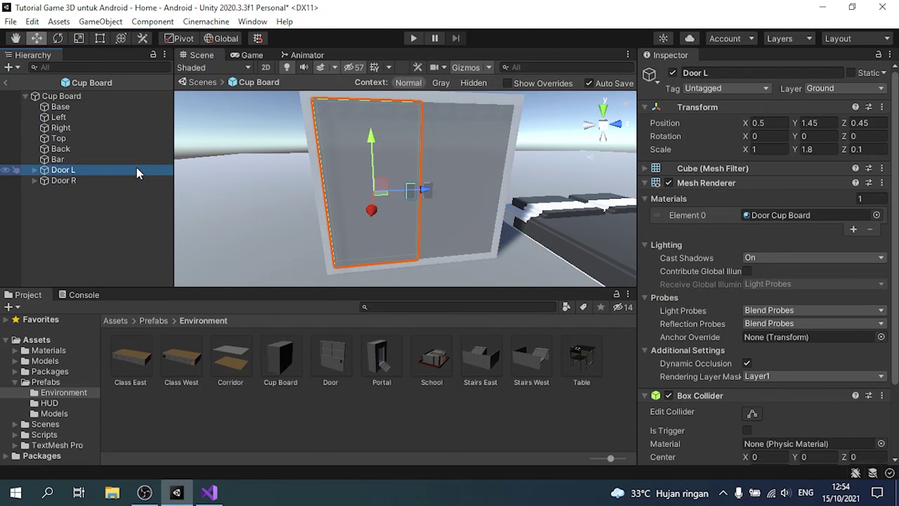
{"action": "left_click", "coordinate": [137, 181]}
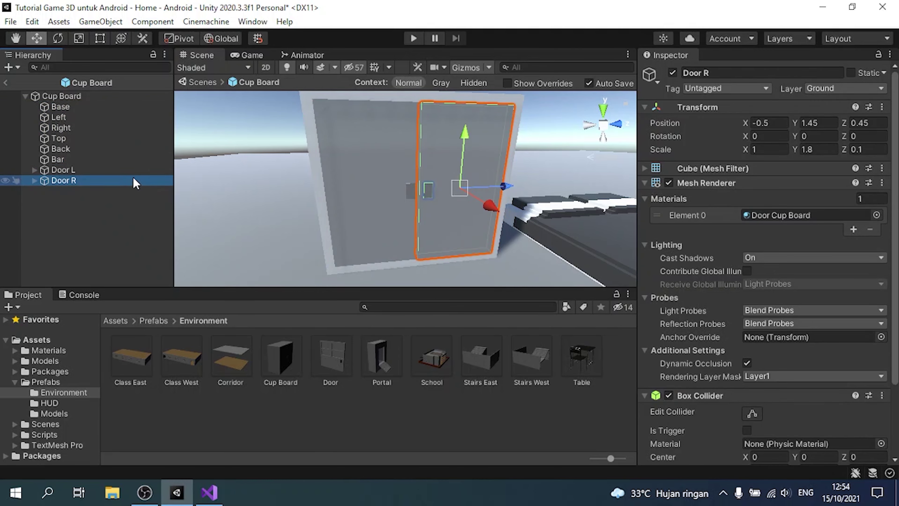
{"action": "left_click", "coordinate": [137, 170], "text": "shift"}
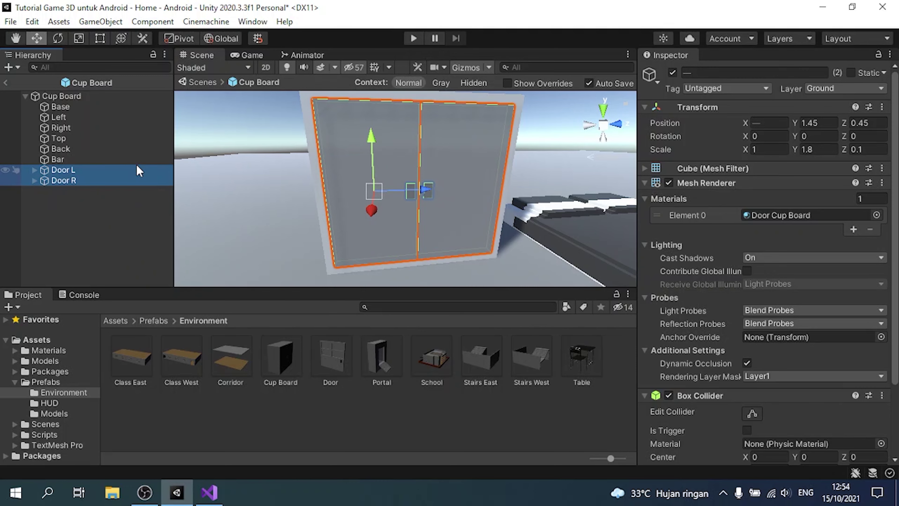
{"action": "left_click", "coordinate": [123, 200]}
{"action": "right_click", "coordinate": [110, 207]}
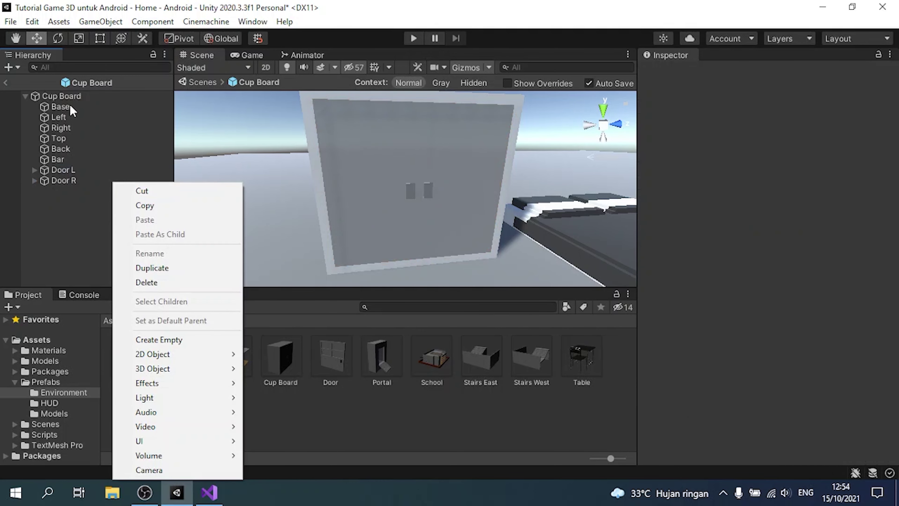
{"action": "left_click", "coordinate": [76, 98]}
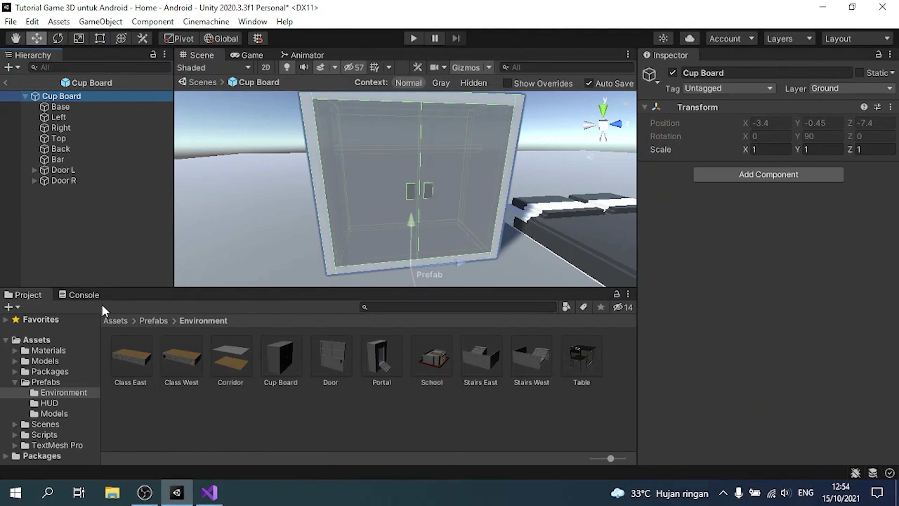
Open the Animation window and dock it into the editor layout.
{"action": "left_click", "coordinate": [252, 22]}
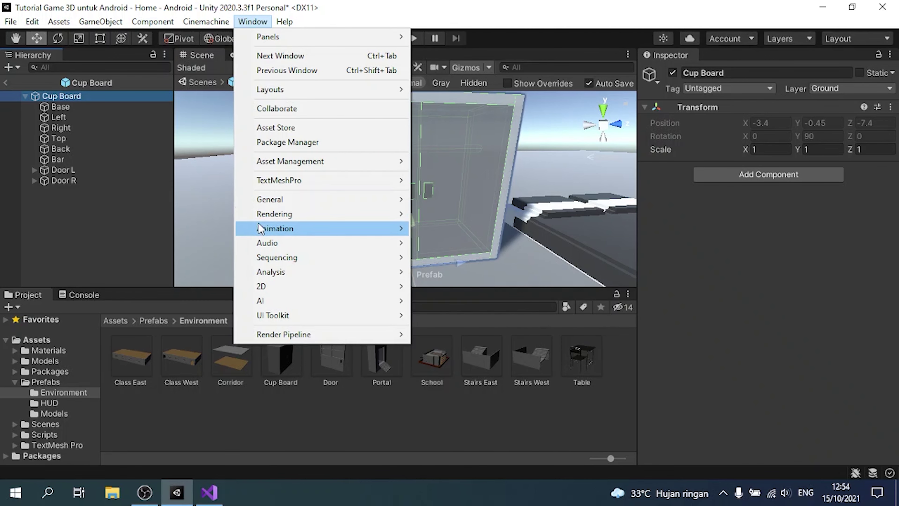
{"action": "mouse_move", "coordinate": [276, 229]}
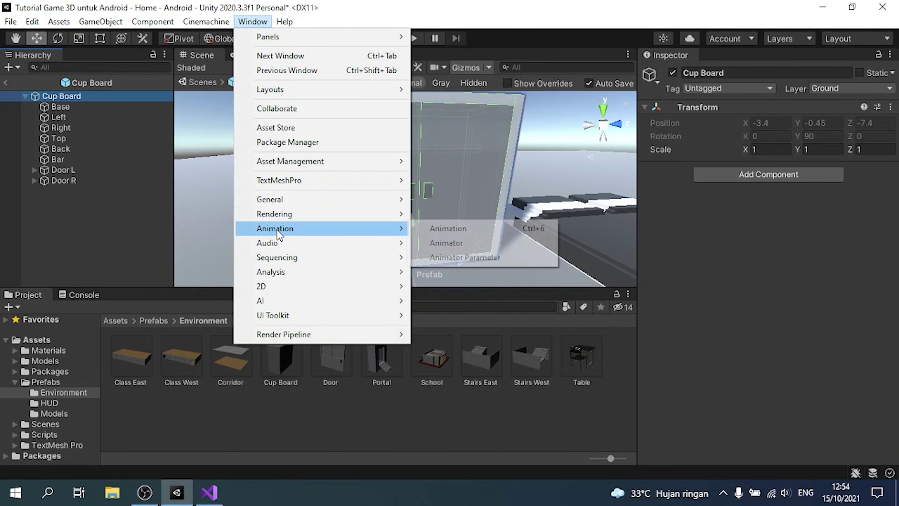
{"action": "left_click", "coordinate": [459, 230]}
{"action": "left_click_drag", "start_coordinate": [234, 118], "coordinate": [139, 297]}
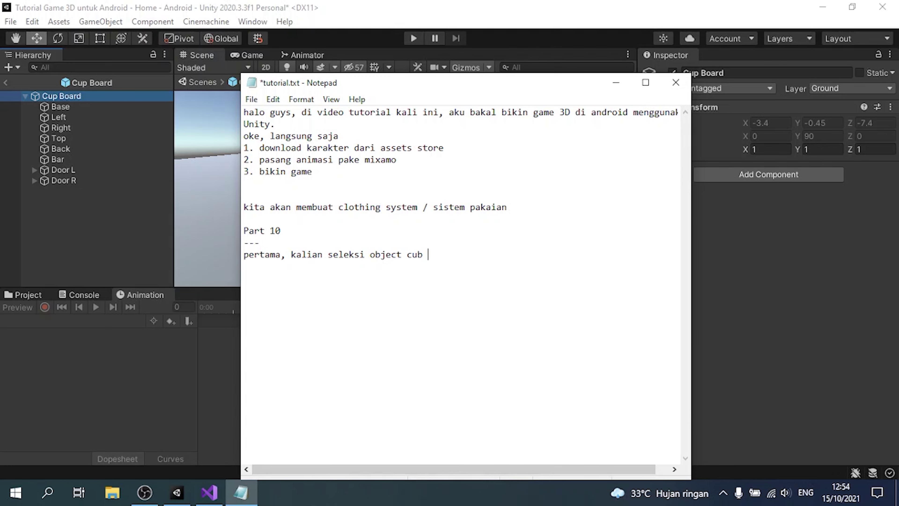
Delete the last line of the tutorial notes, save them, and return to Unity.
{"action": "key", "text": "shift+Home"}
{"action": "key", "text": "BackSpace"}
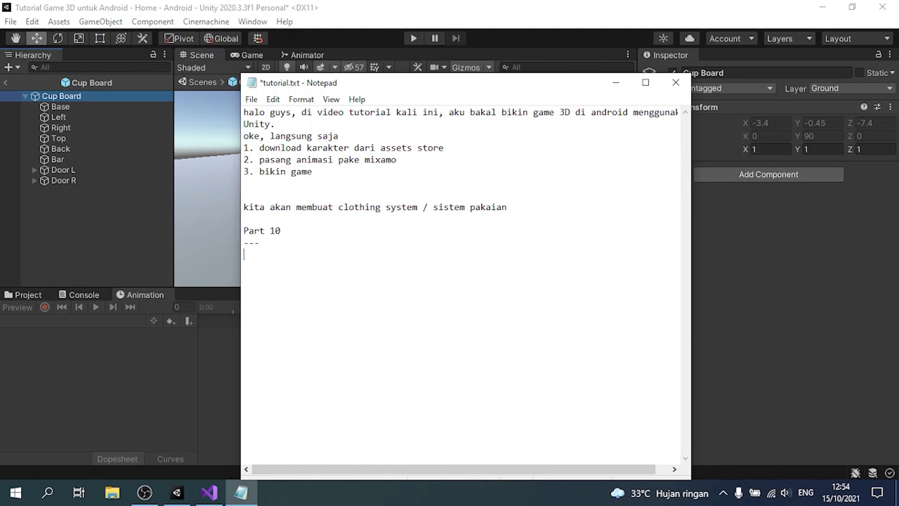
{"action": "key", "text": "ctrl+s"}
{"action": "left_click", "coordinate": [205, 352]}
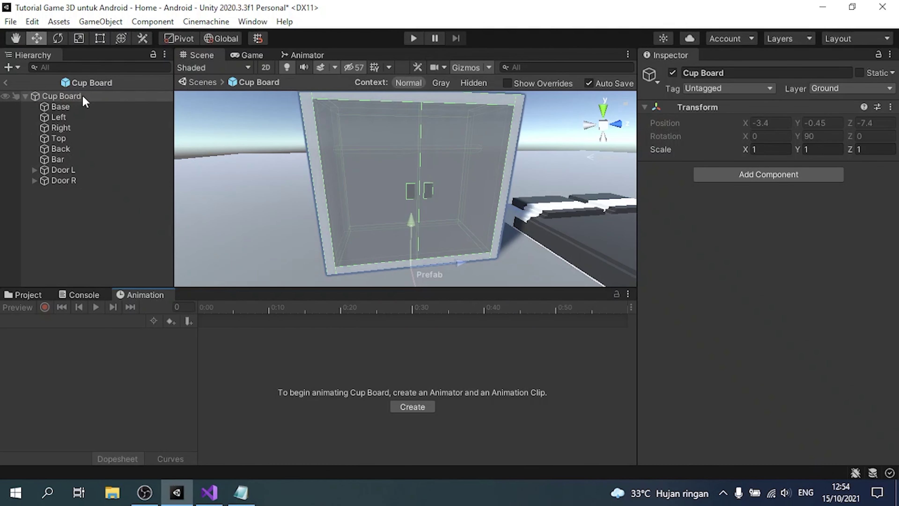
Start creating the Cup Board's animation clip and browse to Assets/Materials in the save dialog.
{"action": "left_click", "coordinate": [411, 406]}
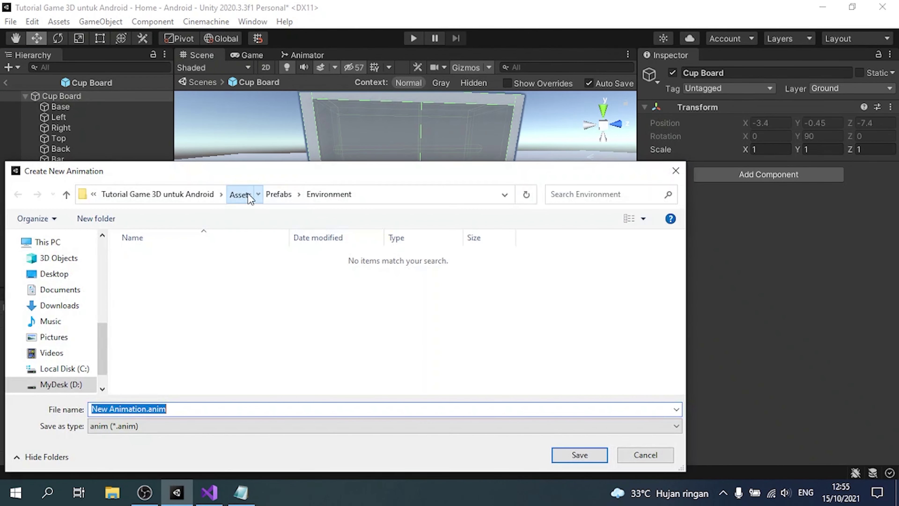
{"action": "left_click", "coordinate": [239, 194]}
{"action": "left_click", "coordinate": [346, 194]}
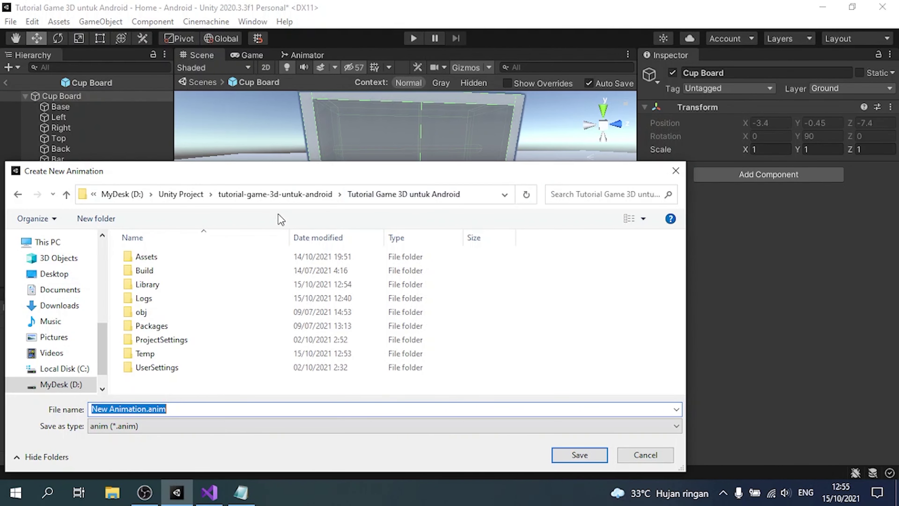
{"action": "double_click", "coordinate": [202, 261]}
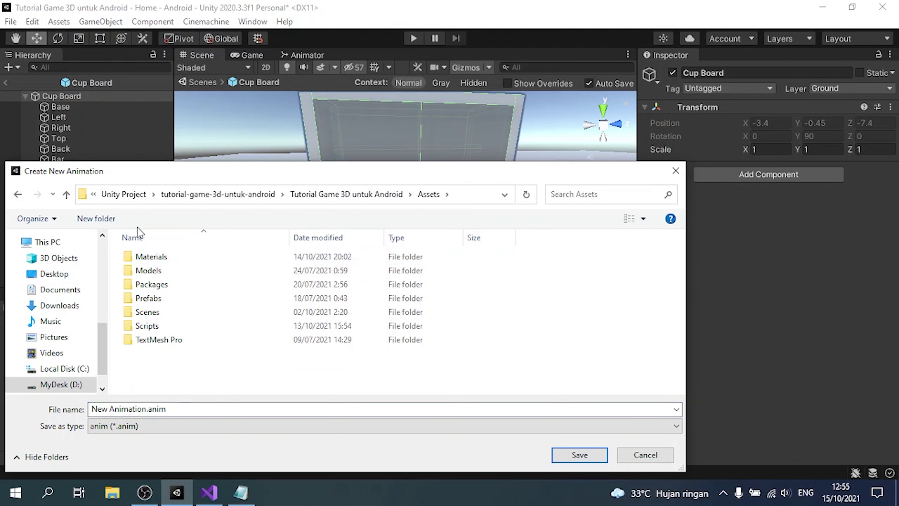
{"action": "left_click", "coordinate": [161, 260]}
{"action": "double_click", "coordinate": [161, 260]}
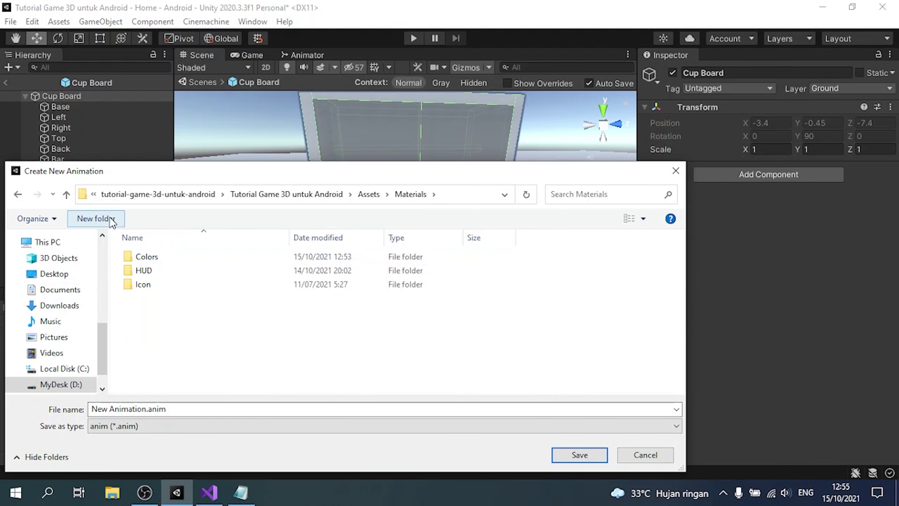
Create Animations/Cup Board folders inside Materials and save the clip as Open.
{"action": "left_click", "coordinate": [96, 219]}
{"action": "type", "text": "Anima"}
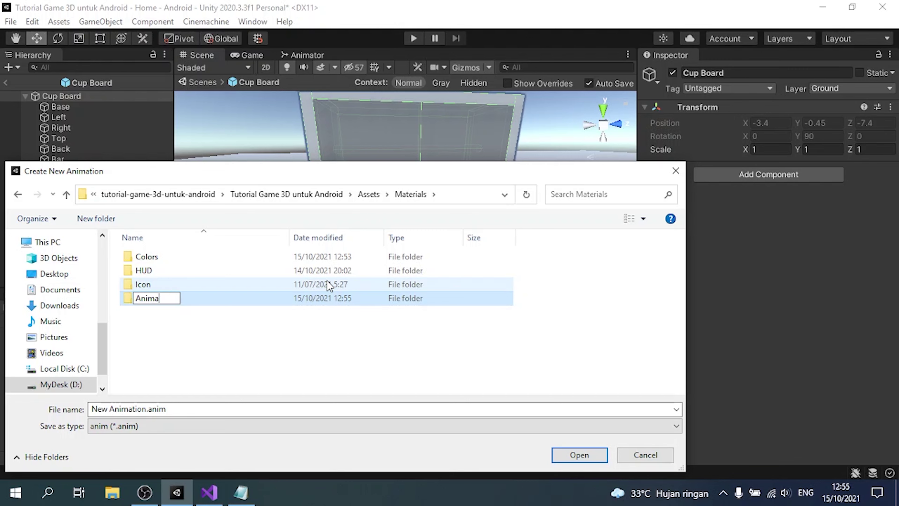
{"action": "key", "text": "Return"}
{"action": "key", "text": "Return"}
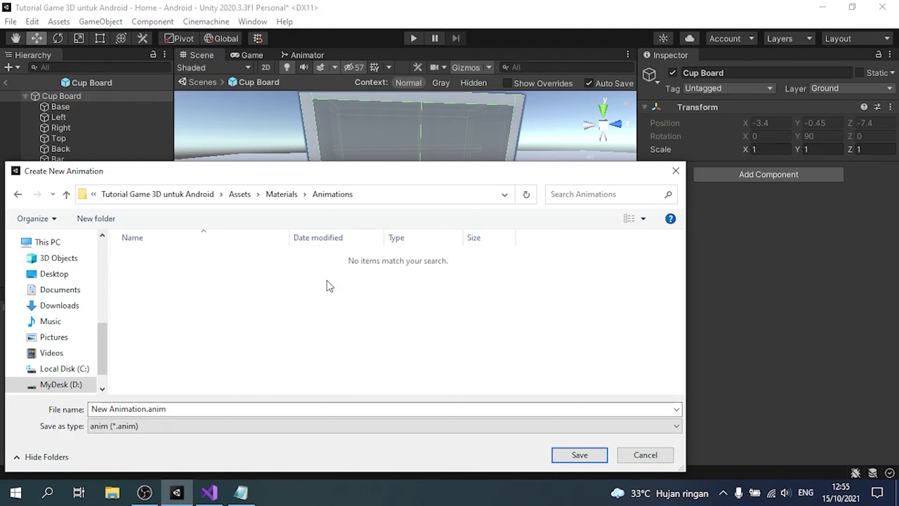
{"action": "left_click", "coordinate": [96, 218]}
{"action": "type", "text": "C"}
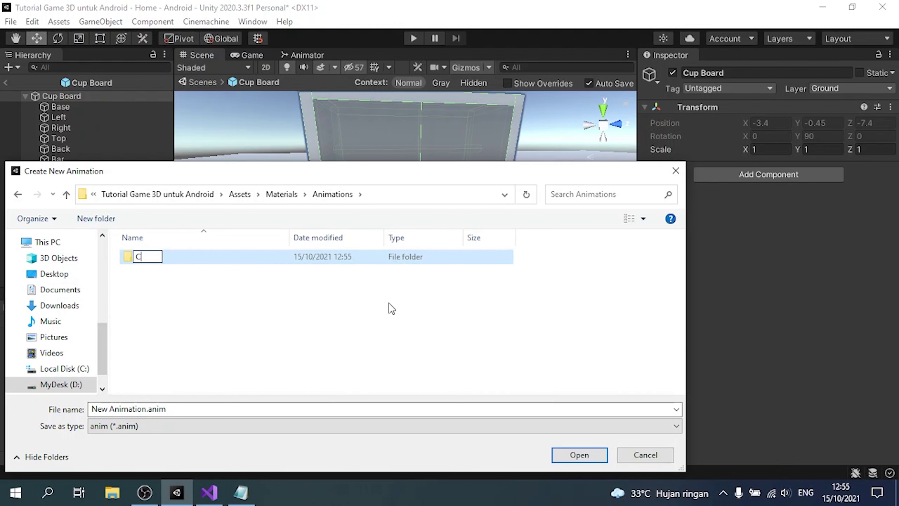
{"action": "type", "text": "up Board"}
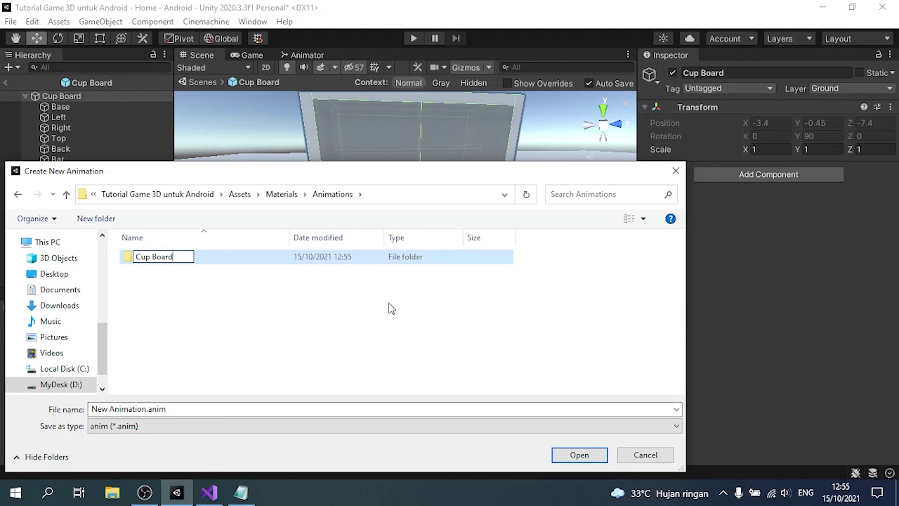
{"action": "key", "text": "Return"}
{"action": "key", "text": "Return"}
{"action": "left_click", "coordinate": [444, 406]}
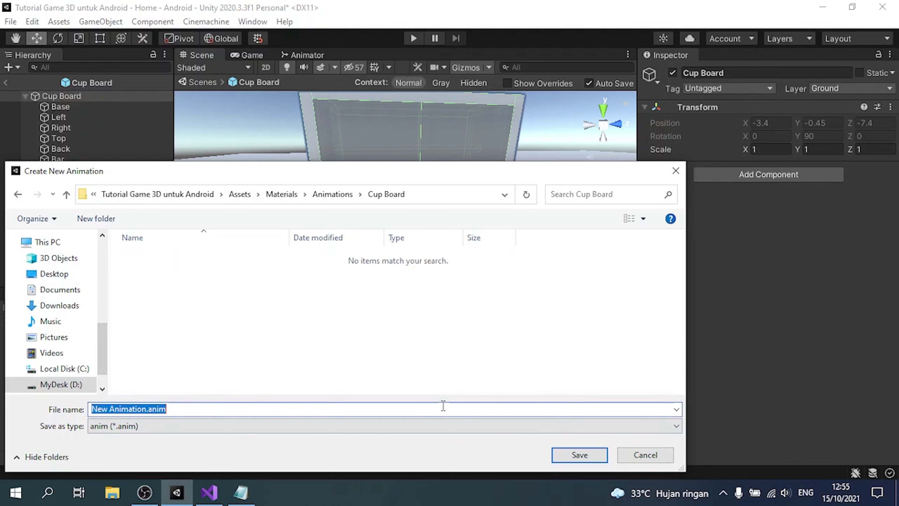
{"action": "type", "text": "Open"}
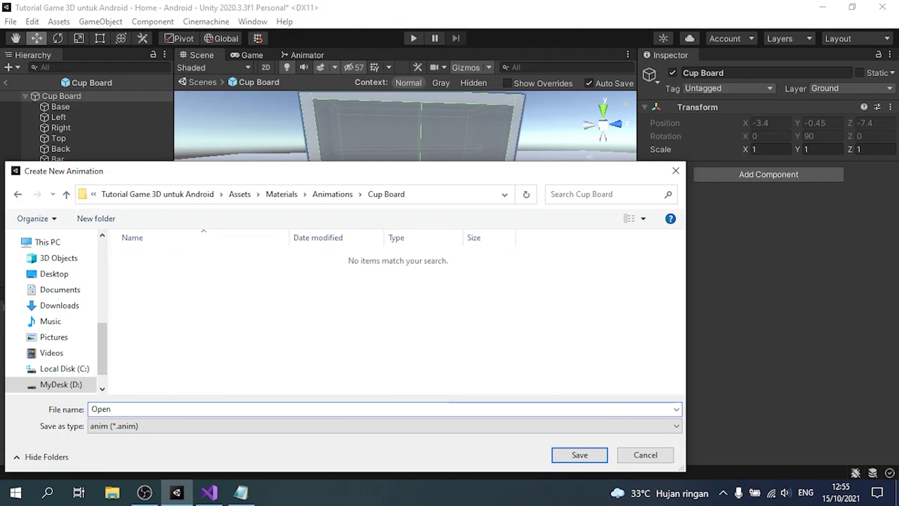
{"action": "key", "text": "Return"}
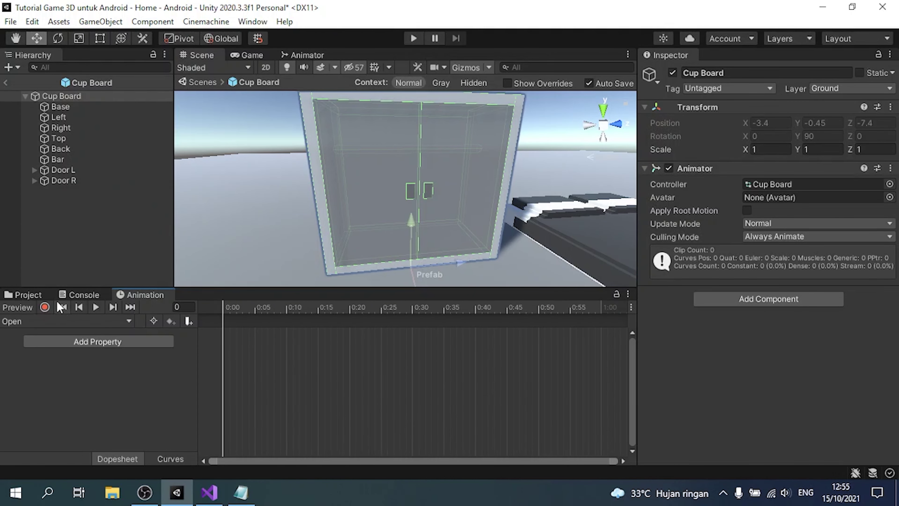
Enable recording and key Door L's starting position by nudging it and pasting back its transform values.
{"action": "left_click", "coordinate": [44, 309]}
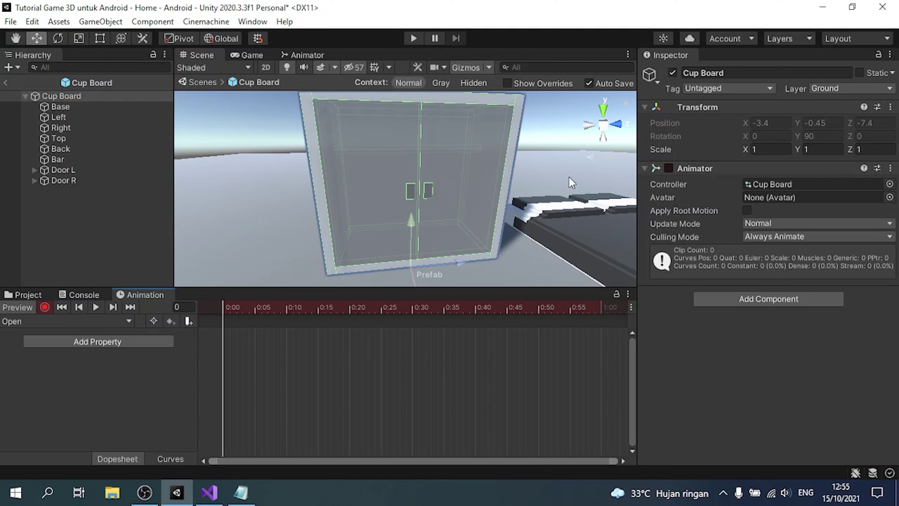
{"action": "left_click", "coordinate": [73, 172]}
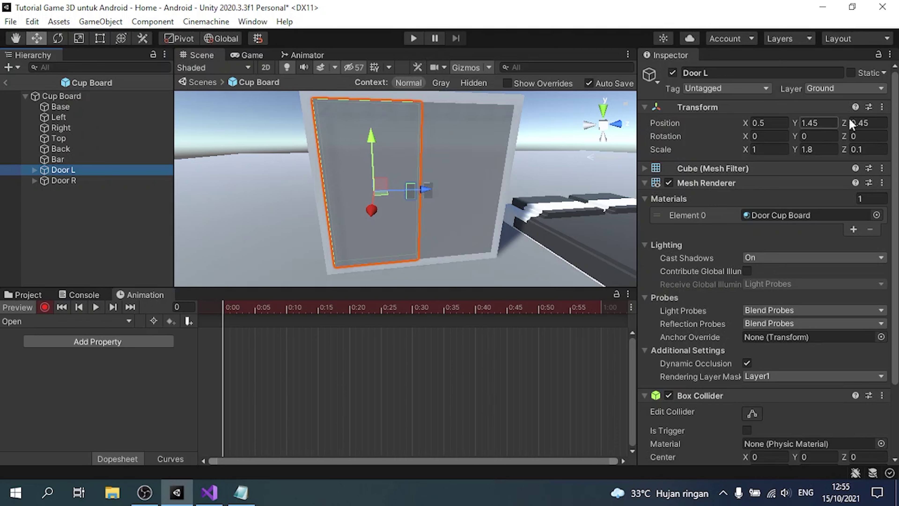
{"action": "left_click", "coordinate": [881, 107]}
{"action": "left_click", "coordinate": [831, 167]}
{"action": "left_click_drag", "start_coordinate": [425, 192], "coordinate": [445, 189]}
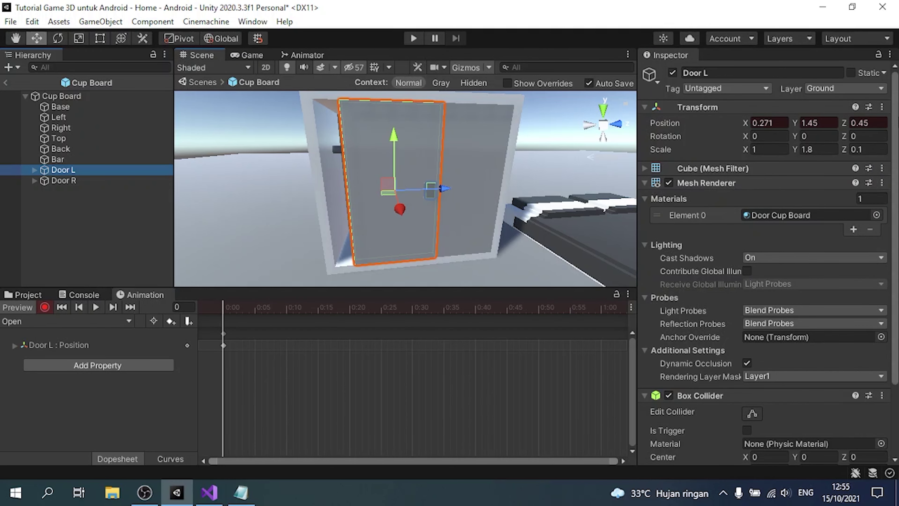
{"action": "left_click", "coordinate": [882, 107]}
{"action": "left_click", "coordinate": [842, 198]}
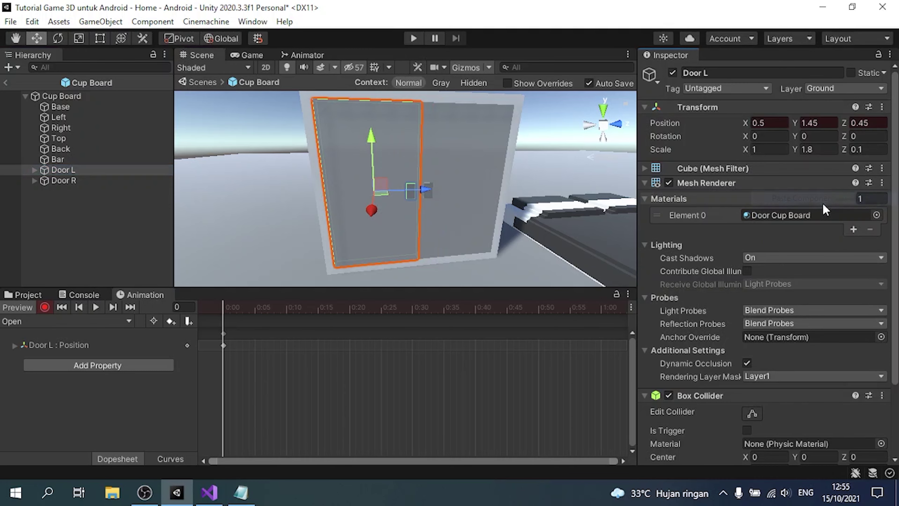
{"action": "left_click", "coordinate": [223, 310]}
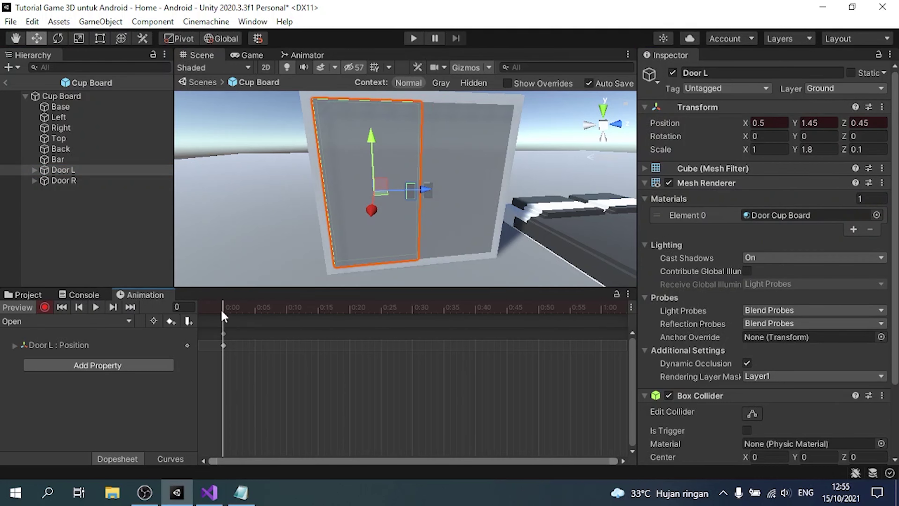
Key Door R's starting position the same way, copying and restoring its transform values.
{"action": "left_click", "coordinate": [69, 180]}
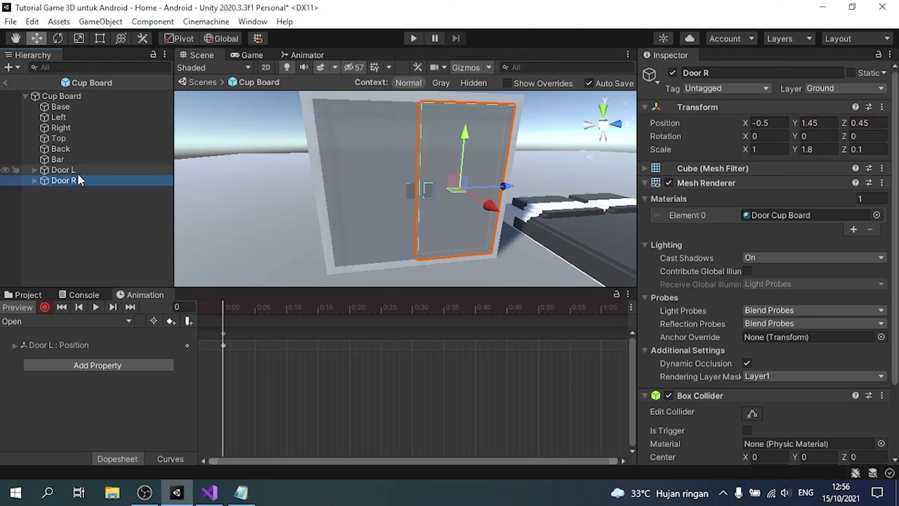
{"action": "left_click", "coordinate": [881, 107]}
{"action": "left_click", "coordinate": [821, 169]}
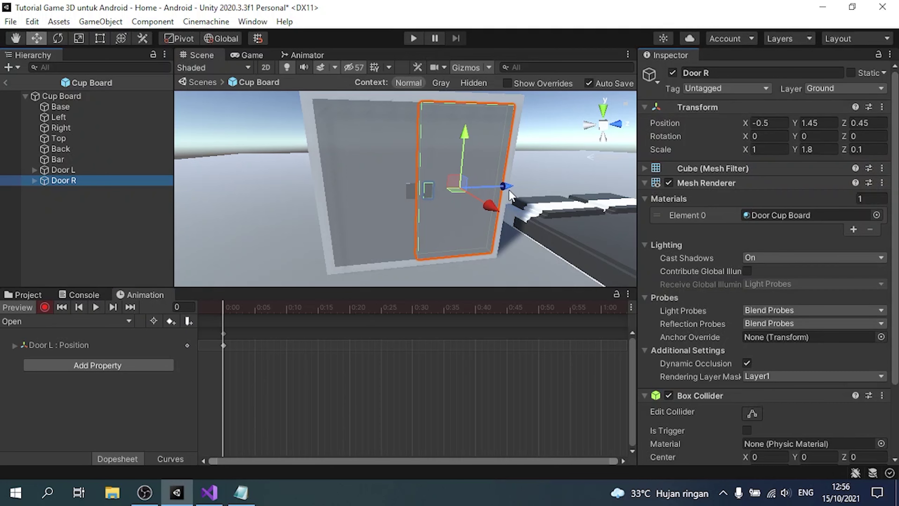
{"action": "left_click_drag", "start_coordinate": [510, 195], "coordinate": [466, 194]}
{"action": "left_click", "coordinate": [882, 107]}
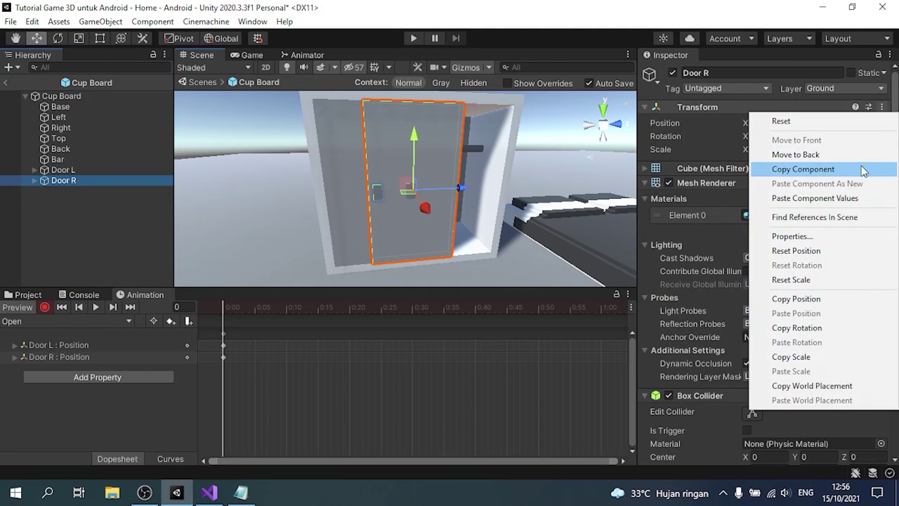
{"action": "left_click", "coordinate": [856, 198]}
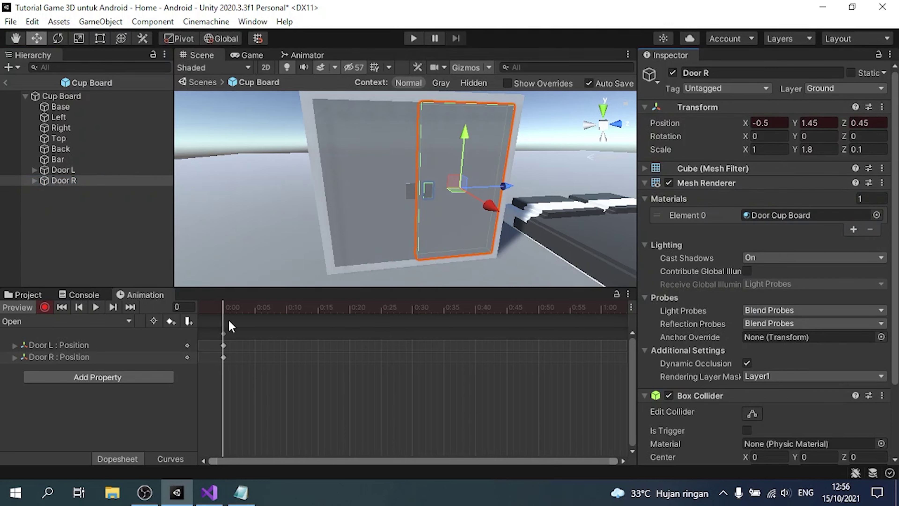
With Door L selected, move the playhead to frame 60 and switch to the Rotate tool.
{"action": "left_click", "coordinate": [89, 171]}
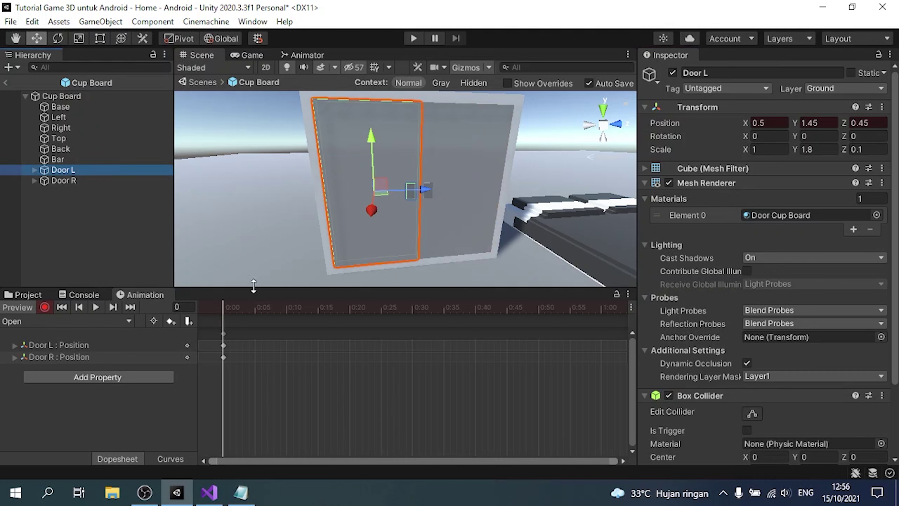
{"action": "left_click", "coordinate": [180, 301]}
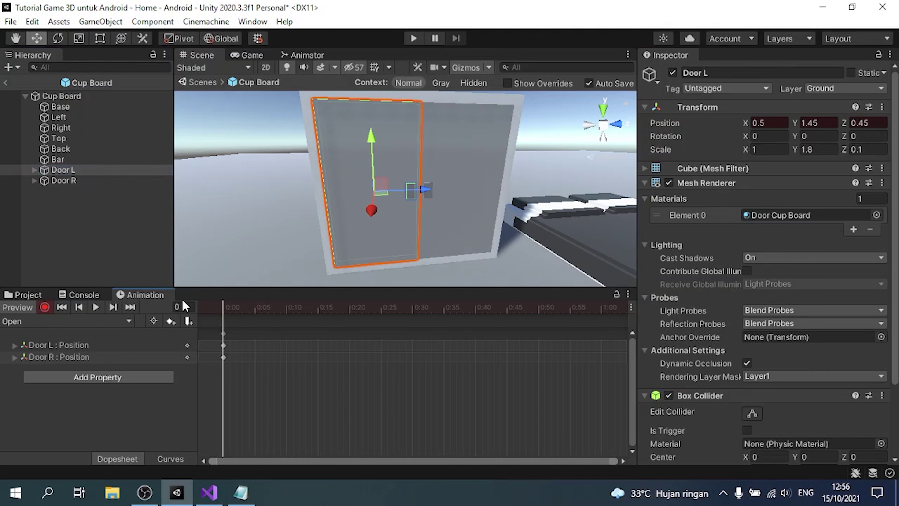
{"action": "left_click", "coordinate": [188, 306]}
{"action": "type", "text": "0"}
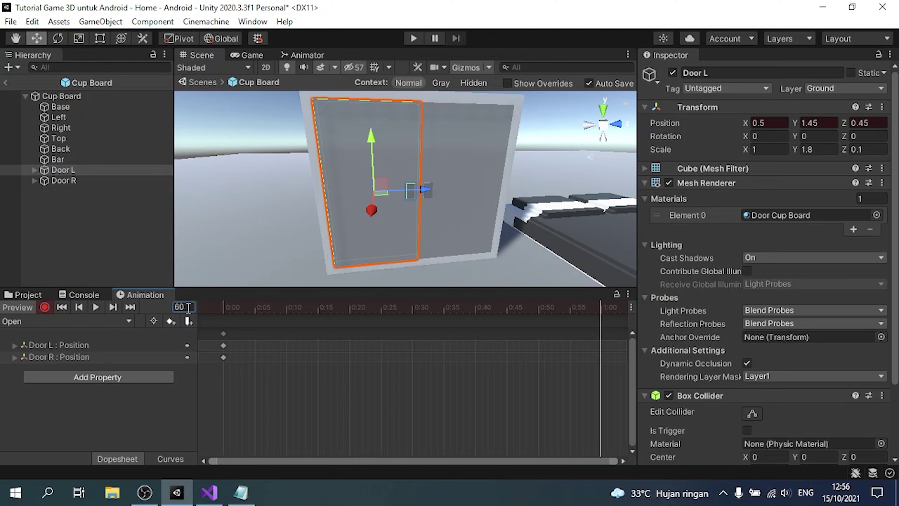
{"action": "mouse_move", "coordinate": [471, 179]}
{"action": "left_mouse_down", "text": "alt"}
{"action": "mouse_move", "coordinate": [438, 225]}
{"action": "mouse_move", "coordinate": [342, 287]}
{"action": "left_mouse_up", "text": "alt"}
{"action": "key", "text": "e"}
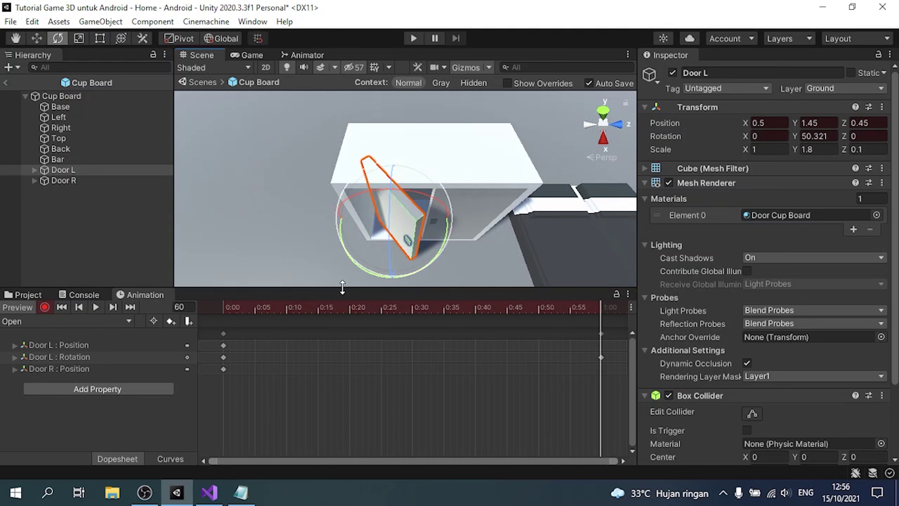
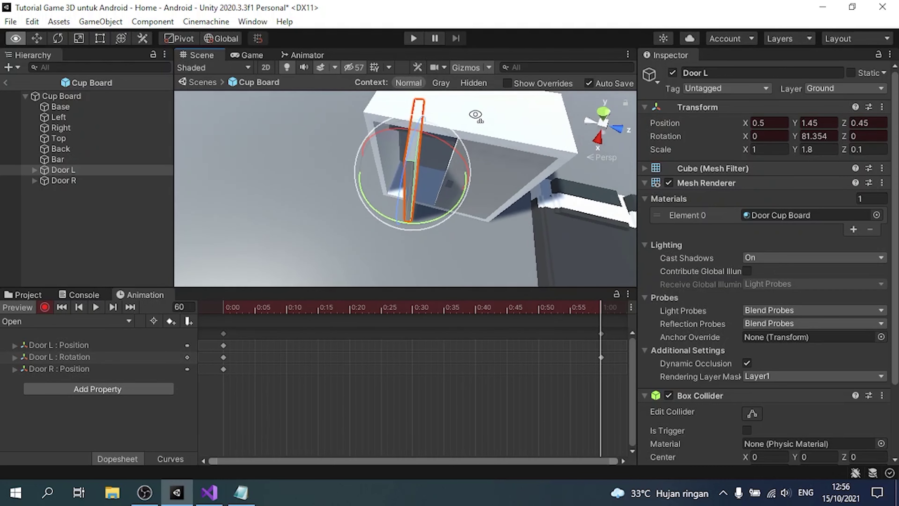
Vertex-snap Door L onto the cupboard's left corner and key its Y rotation at 90.
{"action": "key", "text": "w"}
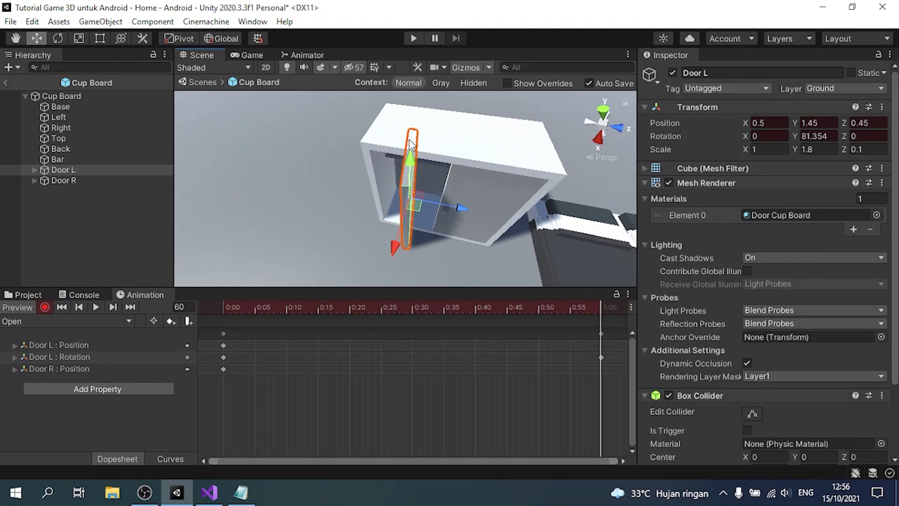
{"action": "key", "text": "v"}
{"action": "mouse_move", "coordinate": [425, 147]}
{"action": "left_mouse_down"}
{"action": "mouse_move", "coordinate": [379, 157]}
{"action": "mouse_move", "coordinate": [529, 116]}
{"action": "left_mouse_up"}
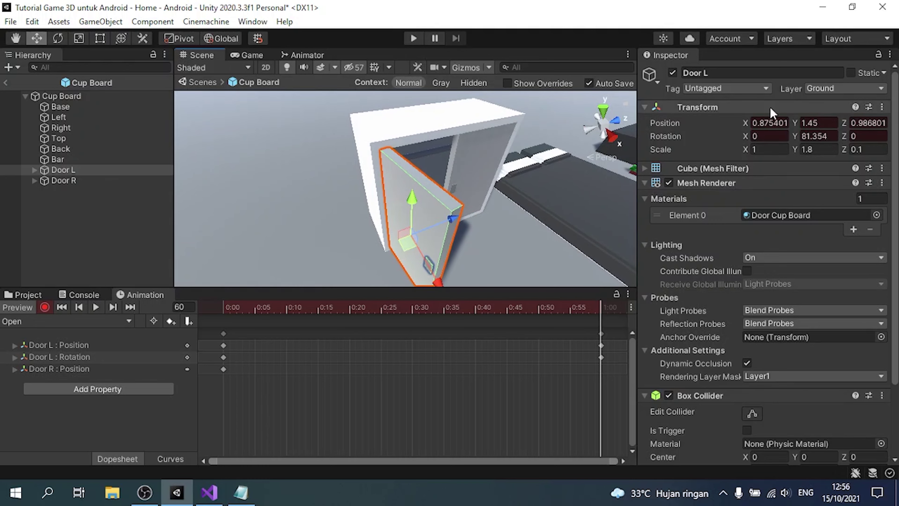
{"action": "left_click", "coordinate": [819, 136]}
{"action": "type", "text": "90"}
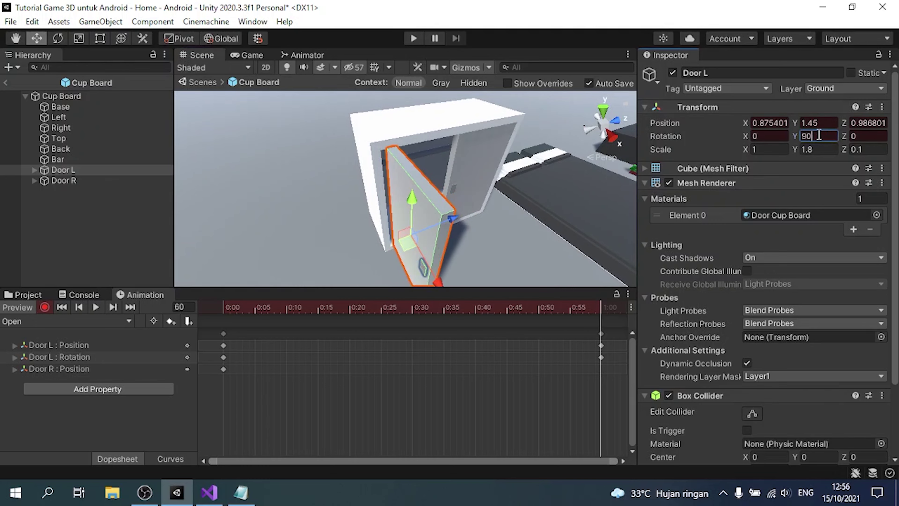
{"action": "mouse_move", "coordinate": [330, 135]}
{"action": "left_mouse_down", "text": "alt"}
{"action": "mouse_move", "coordinate": [432, 142]}
{"action": "mouse_move", "coordinate": [290, 110]}
{"action": "mouse_move", "coordinate": [477, 304]}
{"action": "left_mouse_up", "text": "alt"}
{"action": "type", "text": "1"}
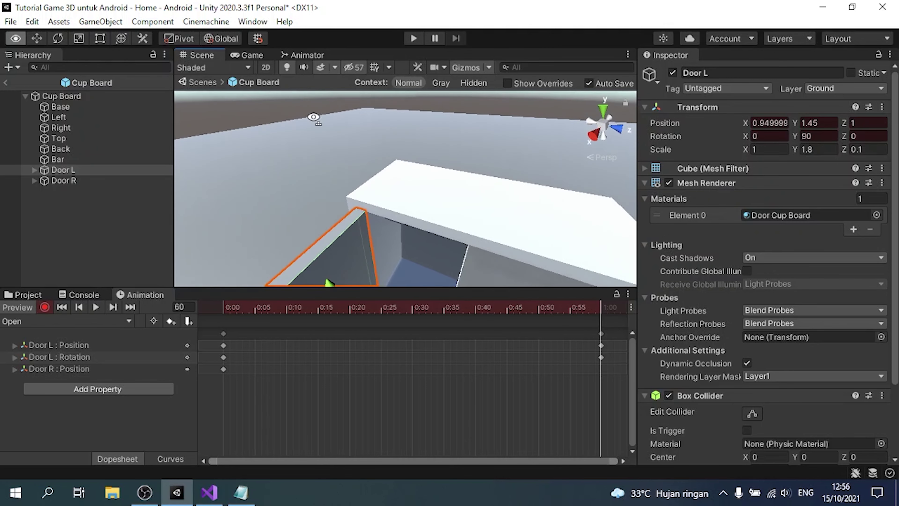
Key Door R's Y rotation at -90 and move it into its open position.
{"action": "left_click", "coordinate": [91, 185]}
{"action": "left_click", "coordinate": [820, 141]}
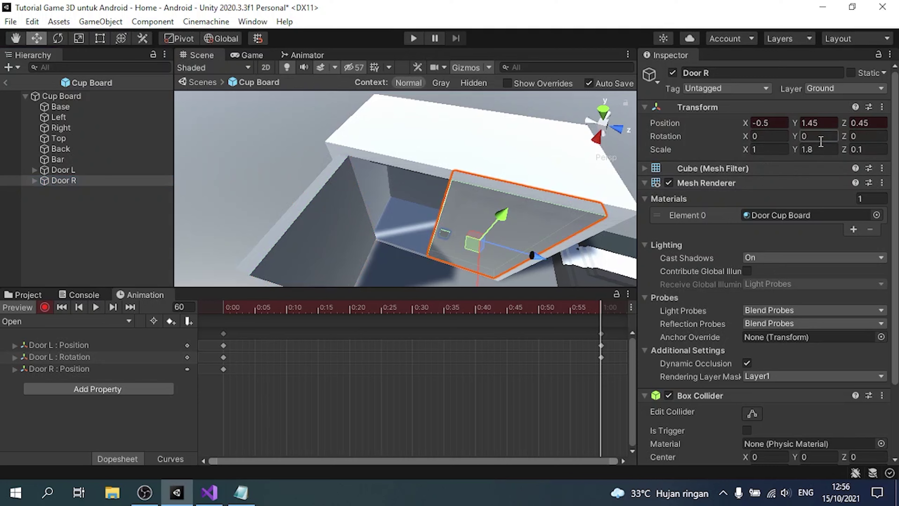
{"action": "type", "text": "-90"}
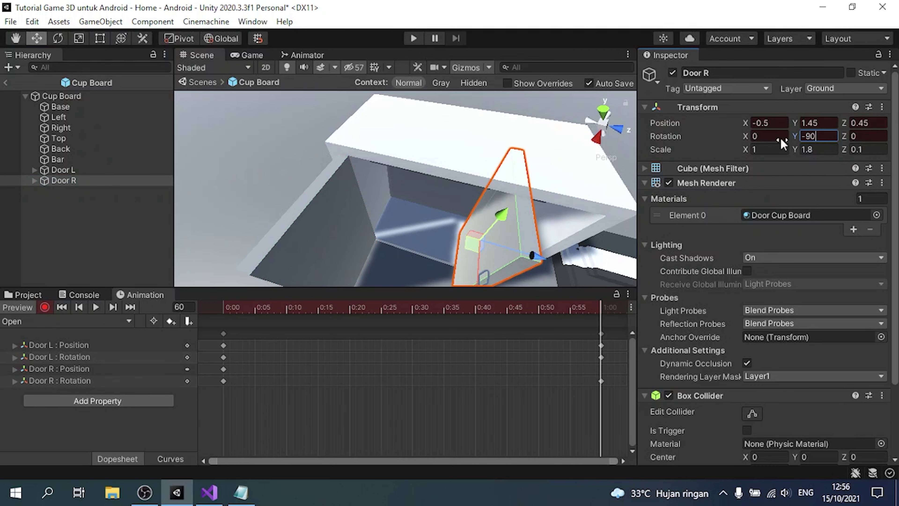
{"action": "scroll", "coordinate": [460, 212], "scroll_direction": "down", "scroll_amount": 3}
{"action": "mouse_move", "coordinate": [435, 212]}
{"action": "left_mouse_down"}
{"action": "mouse_move", "coordinate": [443, 234]}
{"action": "mouse_move", "coordinate": [439, 226]}
{"action": "left_mouse_up"}
{"action": "left_click", "coordinate": [437, 220]}
{"action": "scroll", "coordinate": [435, 210], "scroll_direction": "down", "scroll_amount": 3}
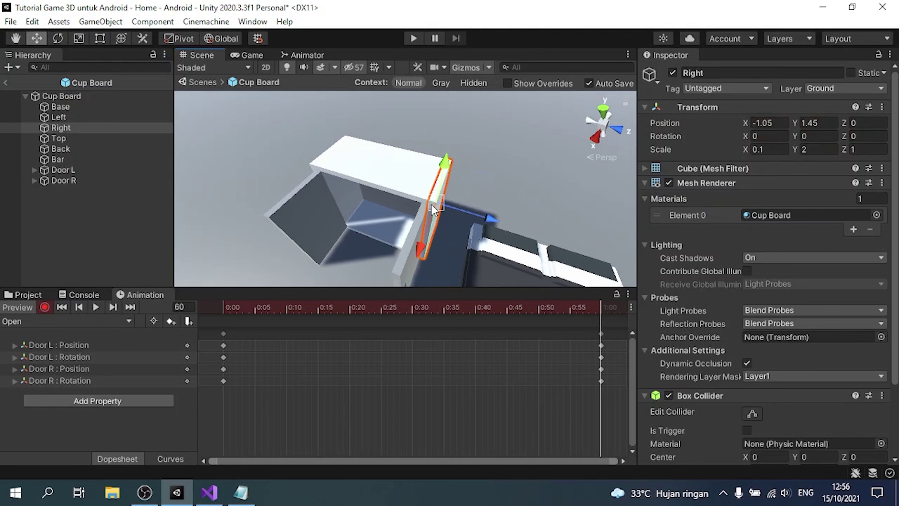
{"action": "mouse_move", "coordinate": [434, 209]}
{"action": "left_mouse_down", "text": "alt"}
{"action": "mouse_move", "coordinate": [376, 178]}
{"action": "mouse_move", "coordinate": [373, 198]}
{"action": "mouse_move", "coordinate": [345, 146]}
{"action": "left_mouse_up", "text": "alt"}
{"action": "left_click", "coordinate": [327, 114]}
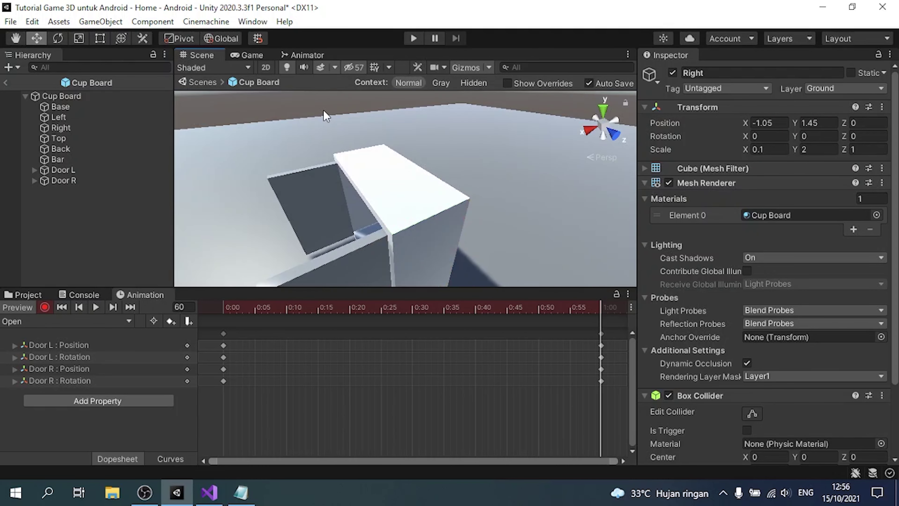
{"action": "mouse_move", "coordinate": [327, 114]}
{"action": "left_mouse_down", "text": "alt"}
{"action": "mouse_move", "coordinate": [500, 189]}
{"action": "mouse_move", "coordinate": [460, 198]}
{"action": "left_mouse_up", "text": "alt"}
Preview the Open clip from frame 0, then stop keyframe recording.
{"action": "scroll", "coordinate": [407, 198], "scroll_direction": "up", "scroll_amount": 5}
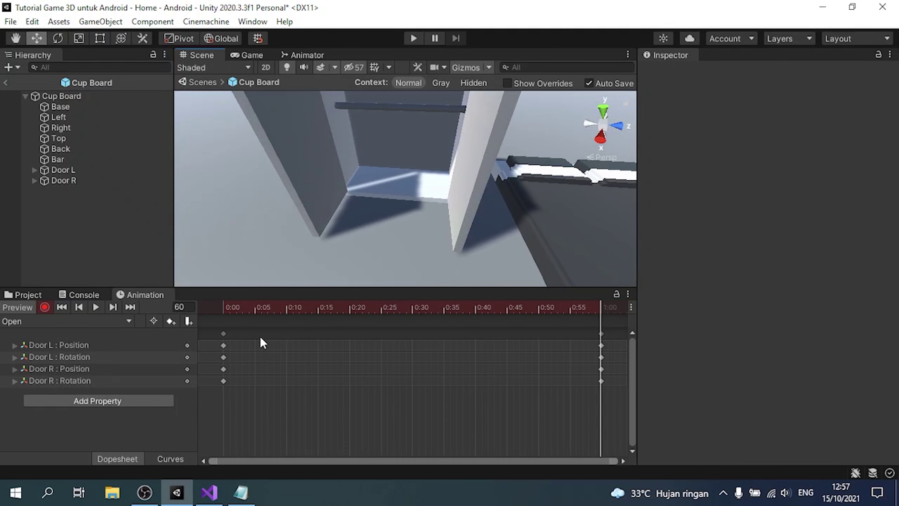
{"action": "left_click_drag", "start_coordinate": [295, 310], "coordinate": [224, 314]}
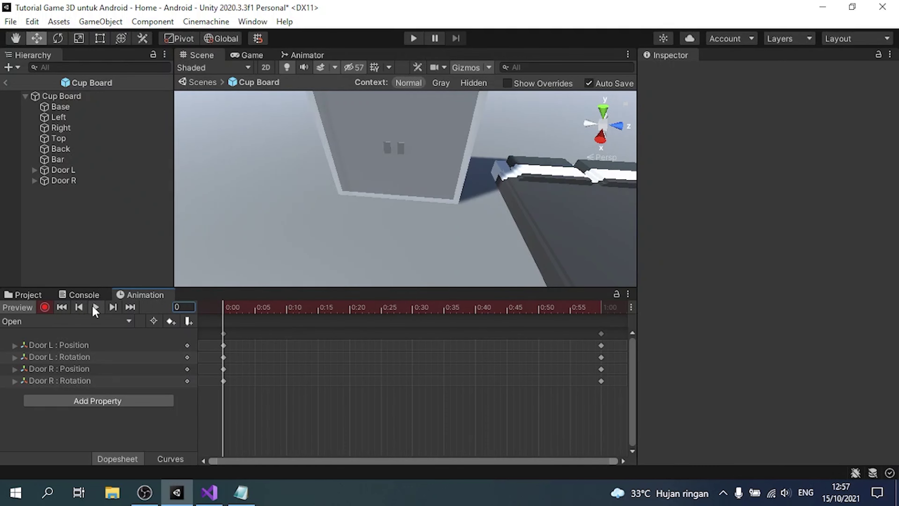
{"action": "left_click", "coordinate": [95, 306]}
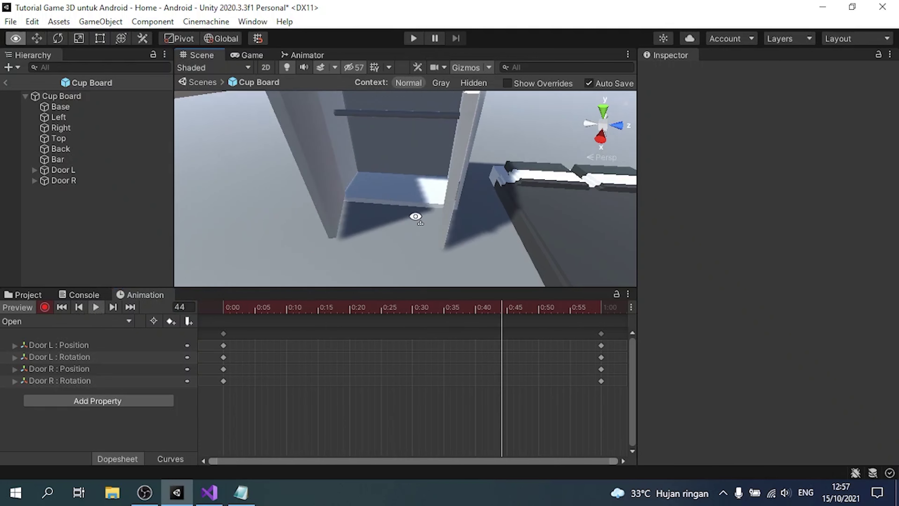
{"action": "scroll", "coordinate": [424, 184], "scroll_direction": "down", "scroll_amount": 5}
{"action": "left_click_drag", "start_coordinate": [431, 155], "coordinate": [416, 174], "text": "alt"}
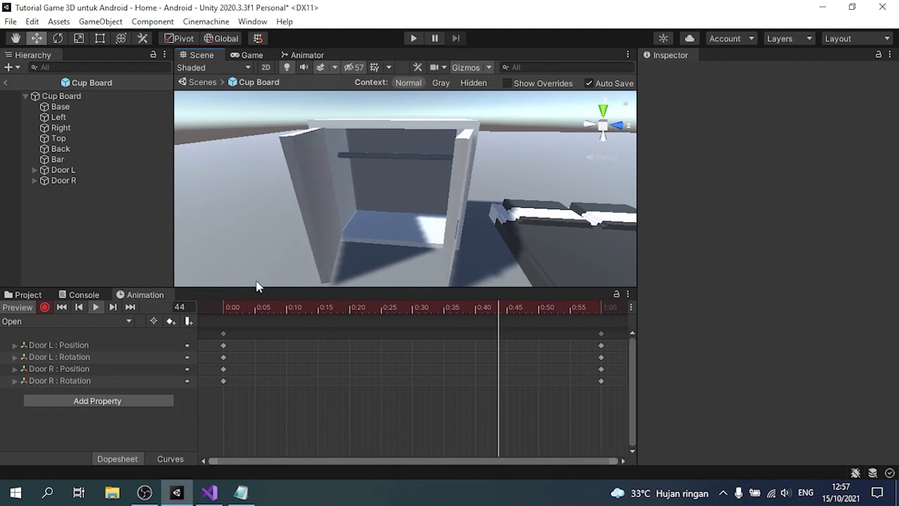
{"action": "left_click", "coordinate": [95, 307]}
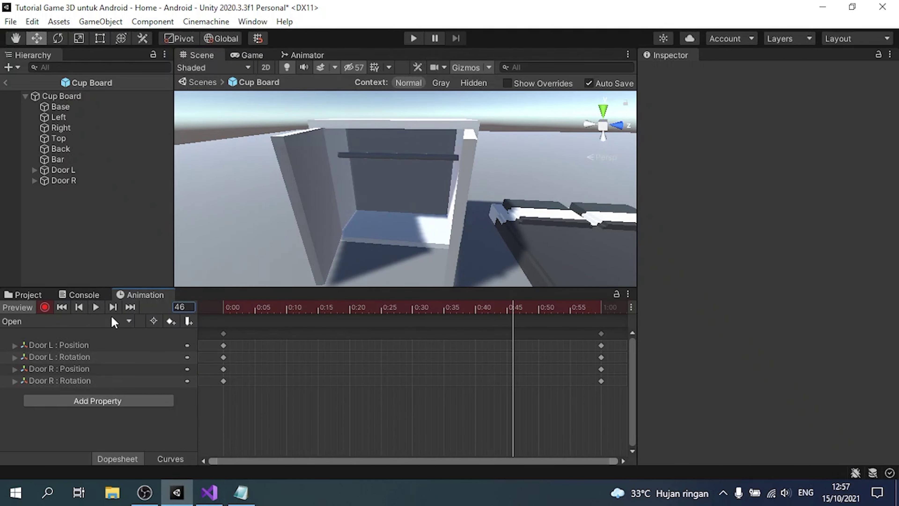
{"action": "left_click", "coordinate": [44, 306]}
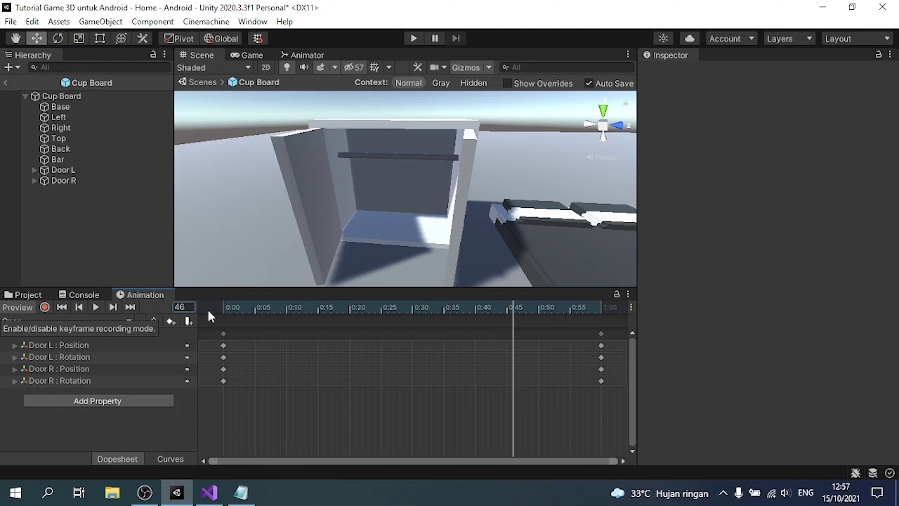
{"action": "left_click_drag", "start_coordinate": [379, 313], "coordinate": [133, 327]}
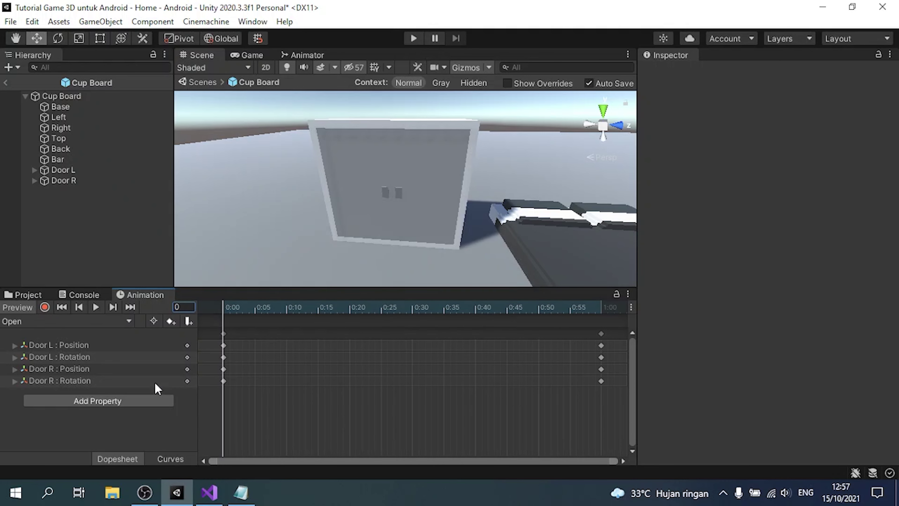
Remove the Animator component from Cup Board and frame it in the scene view.
{"action": "left_click", "coordinate": [61, 96]}
{"action": "left_click", "coordinate": [890, 168]}
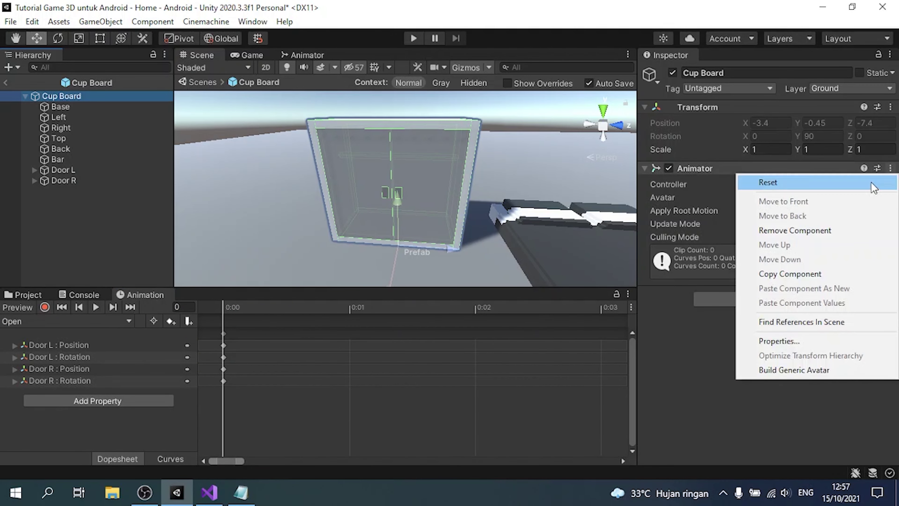
{"action": "left_click", "coordinate": [839, 233]}
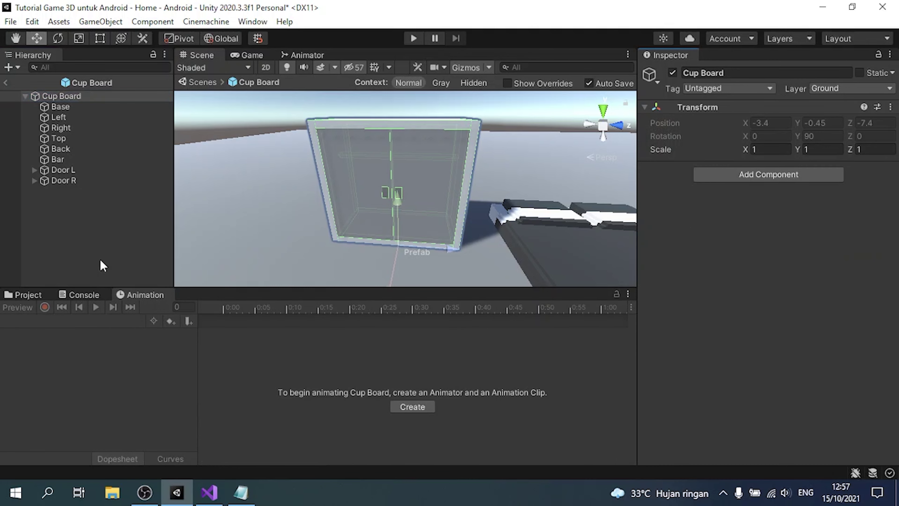
{"action": "left_click", "coordinate": [86, 100]}
{"action": "key", "text": "f"}
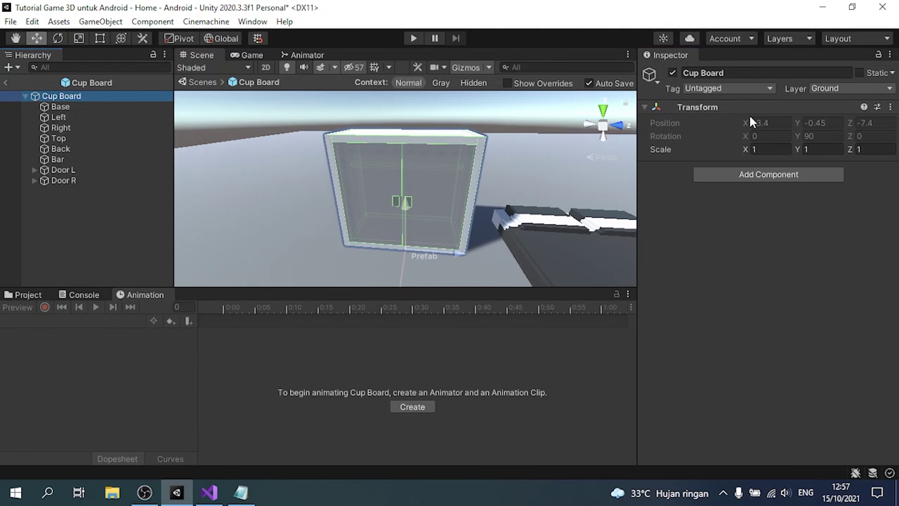
{"action": "left_click", "coordinate": [241, 492]}
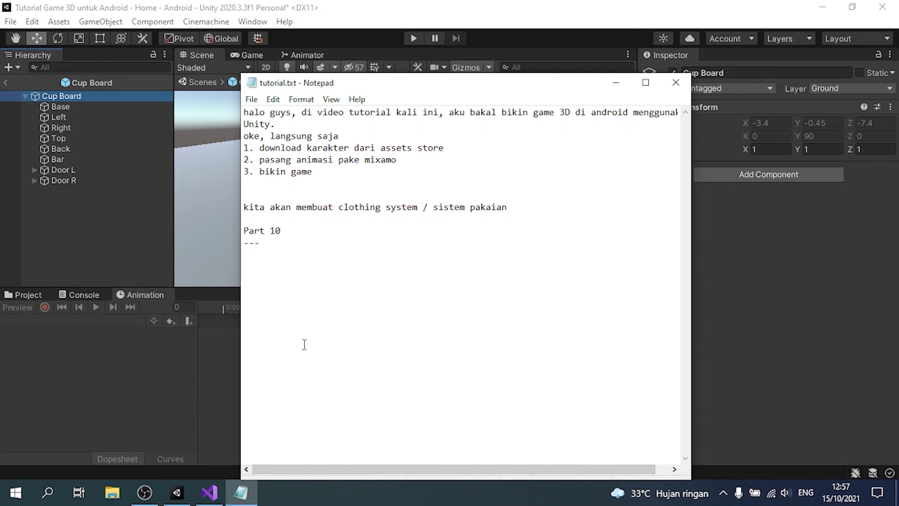
Trim tutorial.txt to end with 'lalu, buat animasi baru untuk tutup nya', save, and return to Unity.
{"action": "type", "text": "kedua, kalian hapus komponen animator nya"}
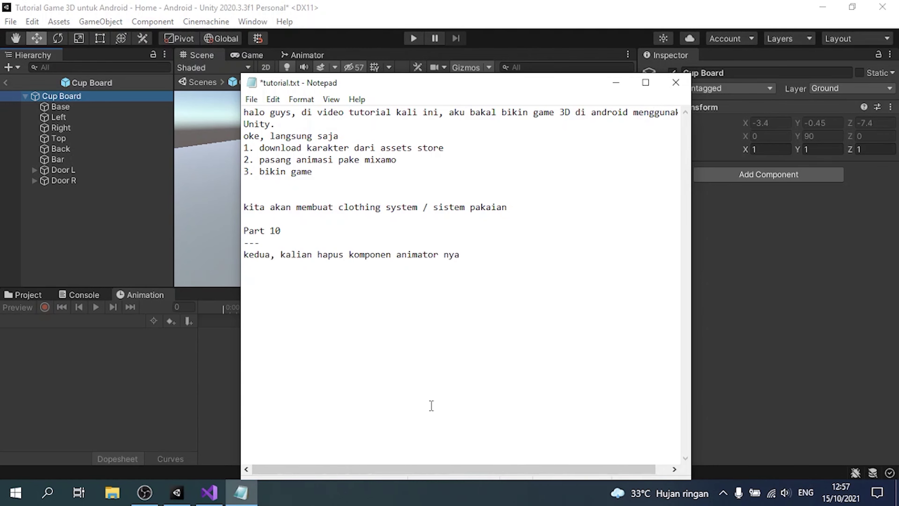
{"action": "key", "text": "shift+Home"}
{"action": "type", "text": "1"}
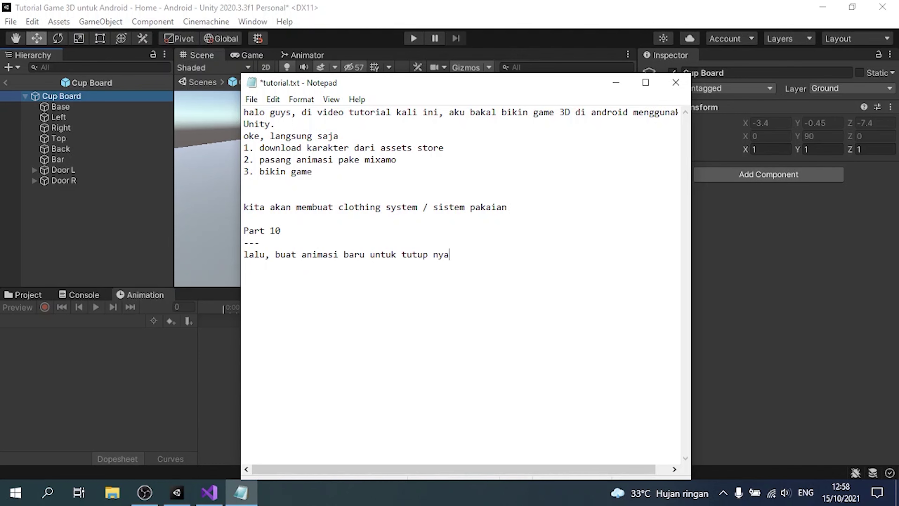
{"action": "key", "text": "shift+Home"}
{"action": "key", "text": "BackSpace"}
{"action": "key", "text": "ctrl+s"}
{"action": "key", "text": "alt+Tab"}
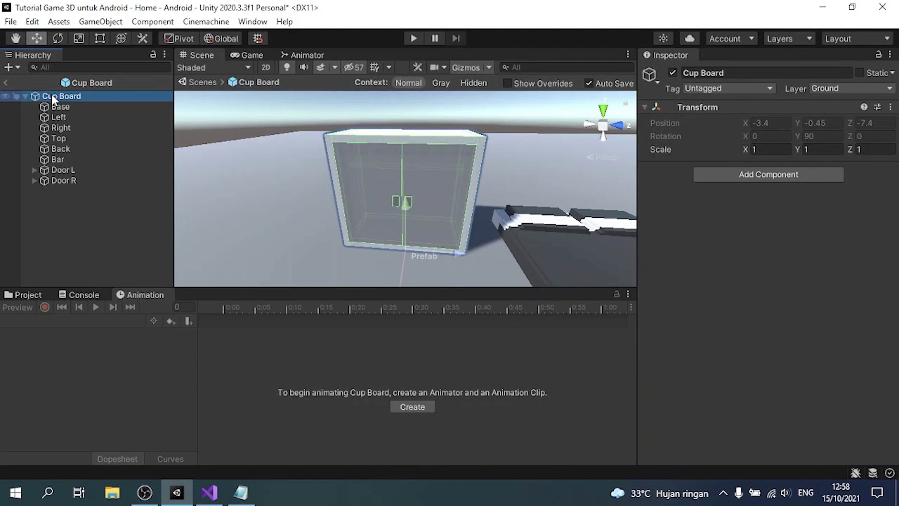
Create a new clip named 'Close' and record Door L's Y rotation at 90.
{"action": "left_click", "coordinate": [411, 408]}
{"action": "type", "text": "Cl"}
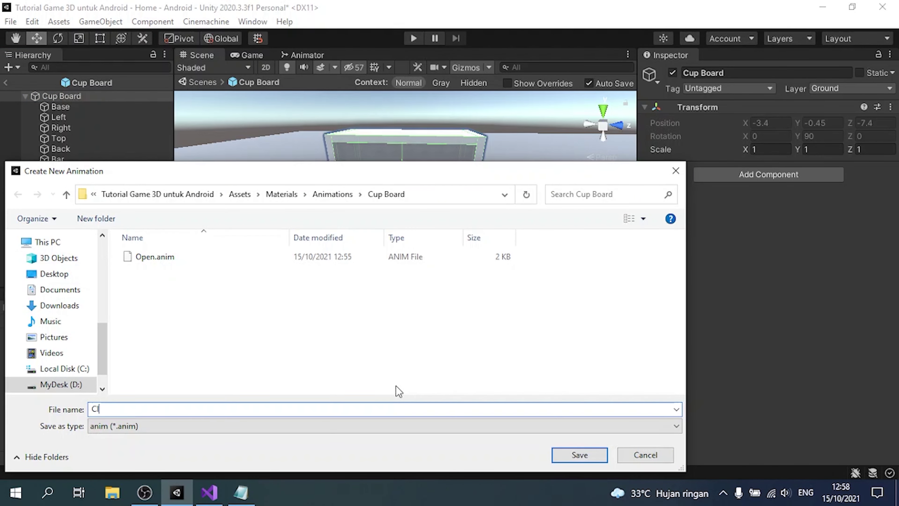
{"action": "type", "text": "ose"}
{"action": "key", "text": "Return"}
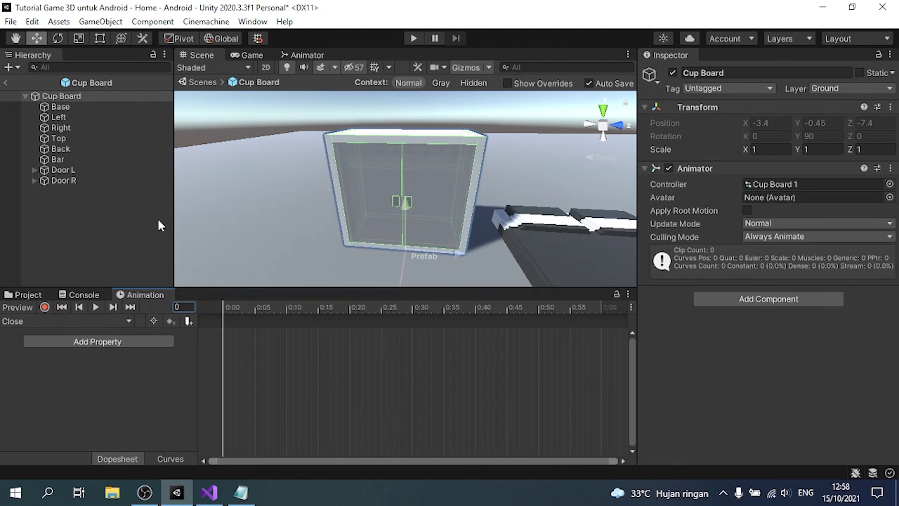
{"action": "left_click", "coordinate": [121, 173]}
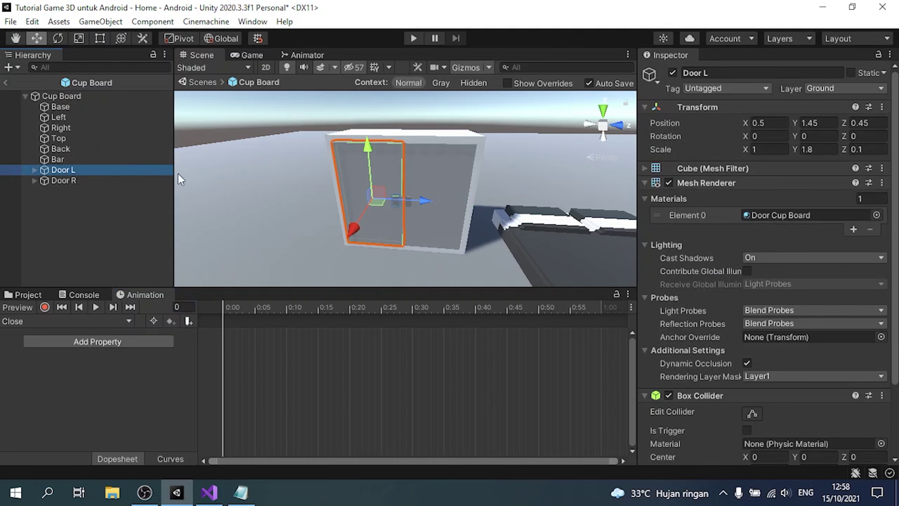
{"action": "left_click", "coordinate": [43, 309]}
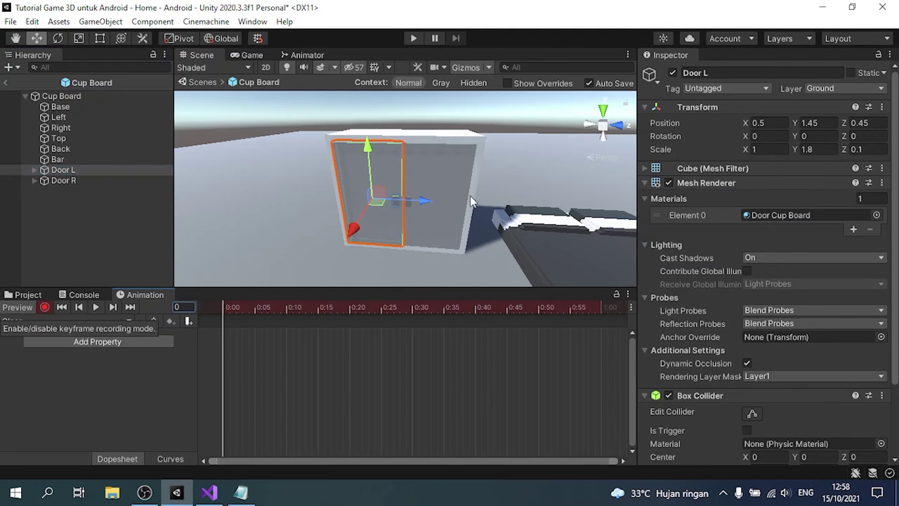
{"action": "left_click", "coordinate": [817, 137]}
{"action": "type", "text": "90"}
{"action": "key", "text": "Return"}
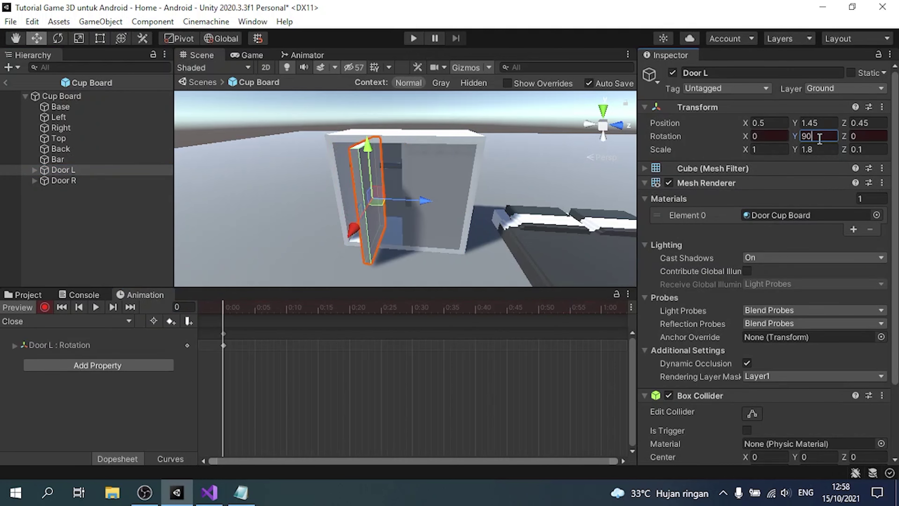
{"action": "mouse_move", "coordinate": [365, 205]}
{"action": "left_mouse_down", "text": "alt"}
{"action": "mouse_move", "coordinate": [426, 145]}
{"action": "mouse_move", "coordinate": [169, 188]}
{"action": "mouse_move", "coordinate": [8, 178]}
{"action": "left_mouse_up", "text": "alt"}
Record Door R's Y rotation at -90, then start a tip line in the notes.
{"action": "left_click", "coordinate": [7, 180]}
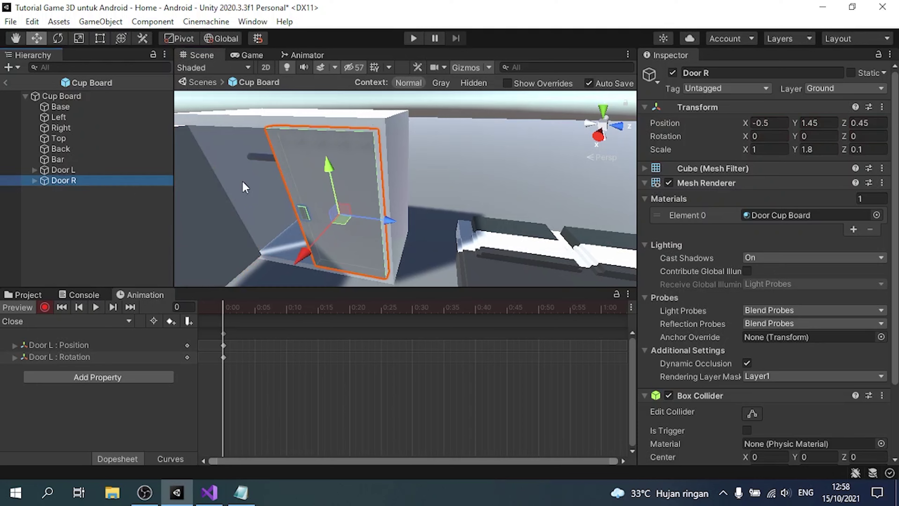
{"action": "left_click_drag", "start_coordinate": [245, 186], "coordinate": [357, 166], "text": "alt"}
{"action": "left_click", "coordinate": [817, 137]}
{"action": "type", "text": "-"}
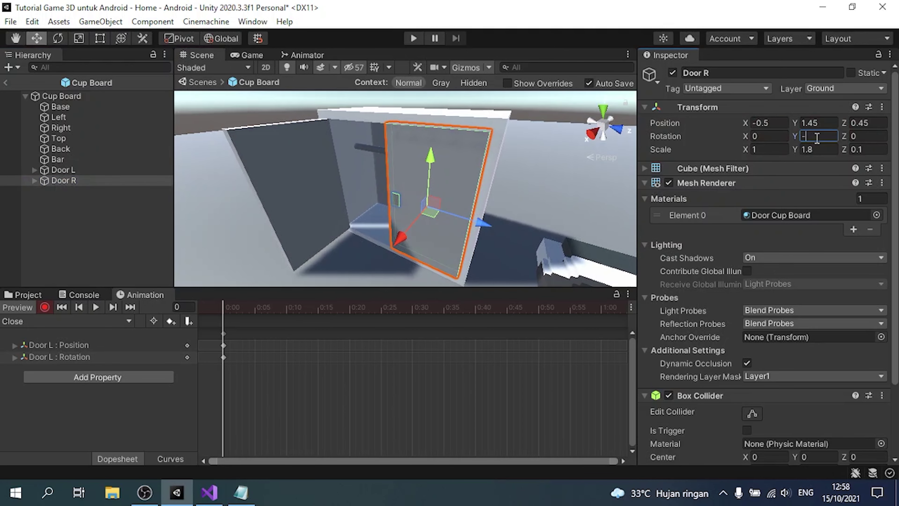
{"action": "type", "text": "90"}
{"action": "left_click_drag", "start_coordinate": [483, 136], "coordinate": [411, 140], "text": "alt"}
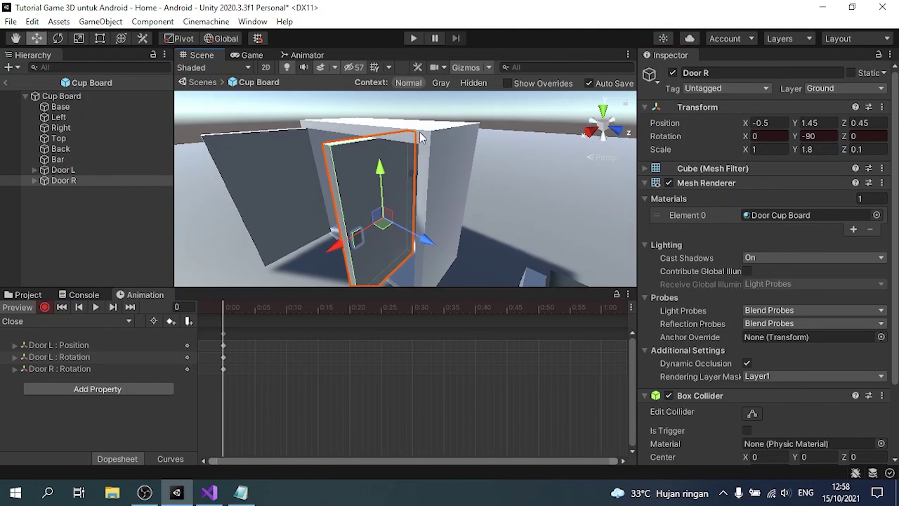
{"action": "left_click", "coordinate": [240, 493]}
{"action": "type", "text": "tips untuk menggerakan sud"}
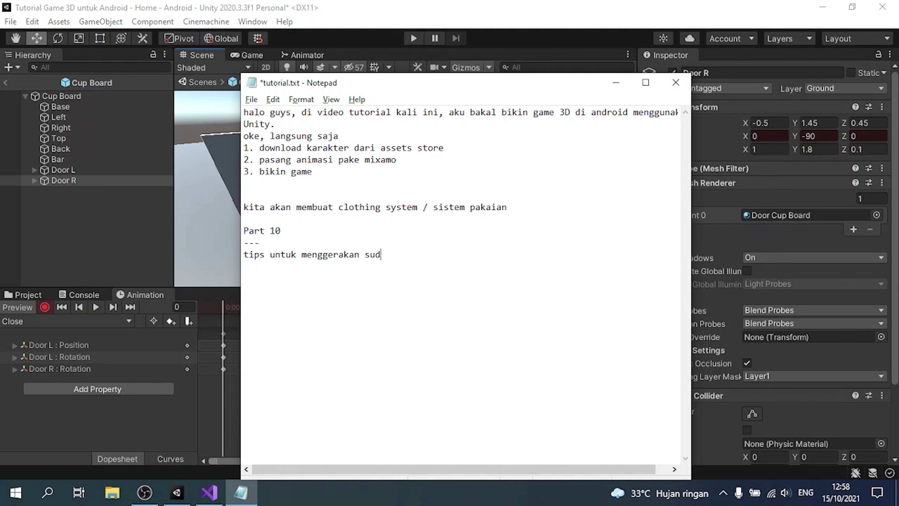
{"action": "type", "text": " tahan v lalu arahkan ke sudut object"}
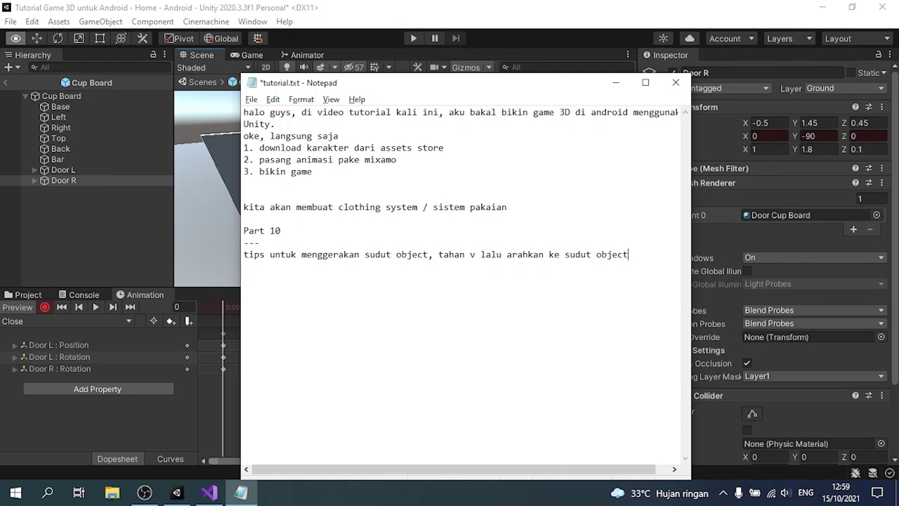
Delete the draft tips line from tutorial.txt, save it, and return to Unity.
{"action": "key", "text": "shift+Up"}
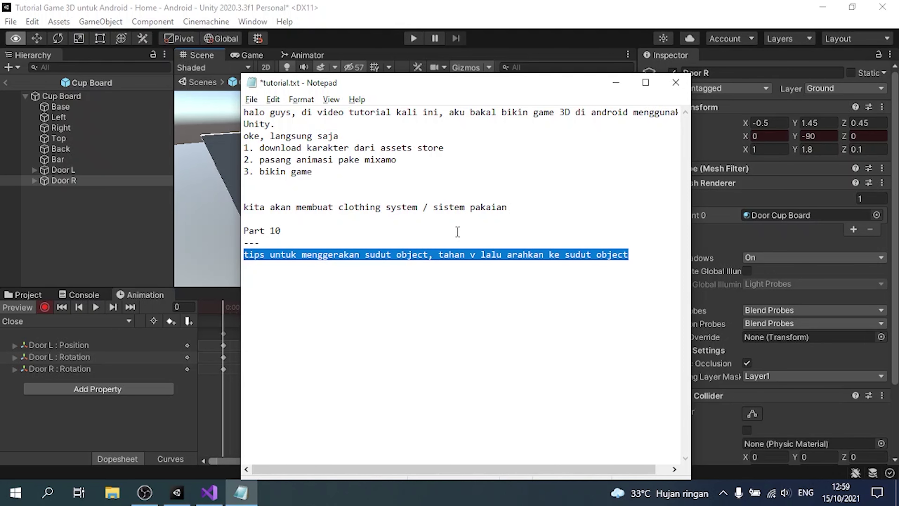
{"action": "key", "text": "BackSpace"}
{"action": "key", "text": "ctrl+s"}
{"action": "key", "text": "alt+Tab"}
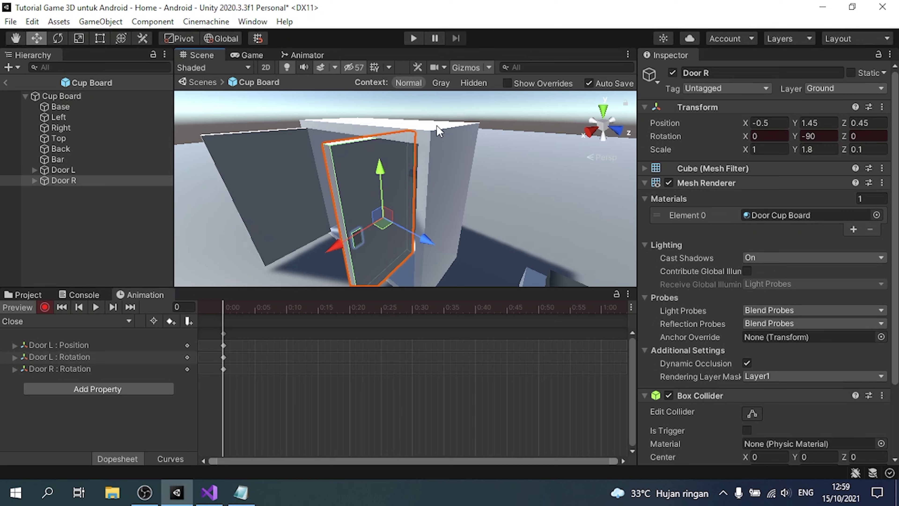
Snap Door R to its open spot, then key its Y rotation to 0 at frame 60.
{"action": "key", "text": "v"}
{"action": "left_click_drag", "start_coordinate": [419, 139], "coordinate": [423, 150]}
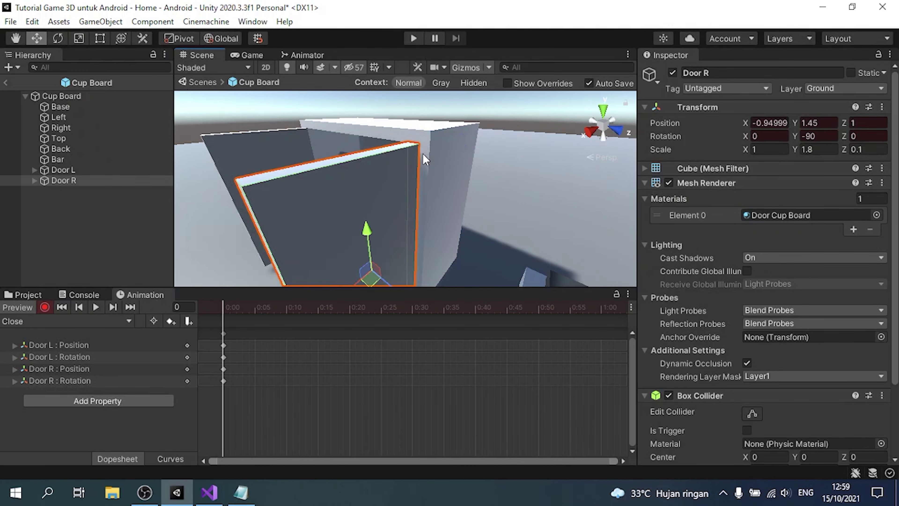
{"action": "left_click_drag", "start_coordinate": [445, 201], "coordinate": [535, 201], "text": "alt"}
{"action": "scroll", "coordinate": [535, 201], "scroll_direction": "down", "scroll_amount": 5}
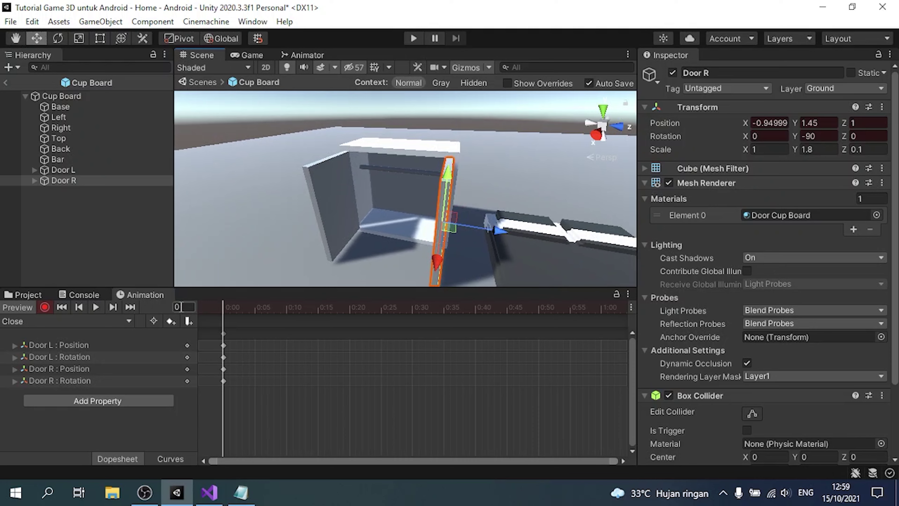
{"action": "left_click", "coordinate": [183, 306]}
{"action": "type", "text": "60"}
{"action": "key", "text": "Return"}
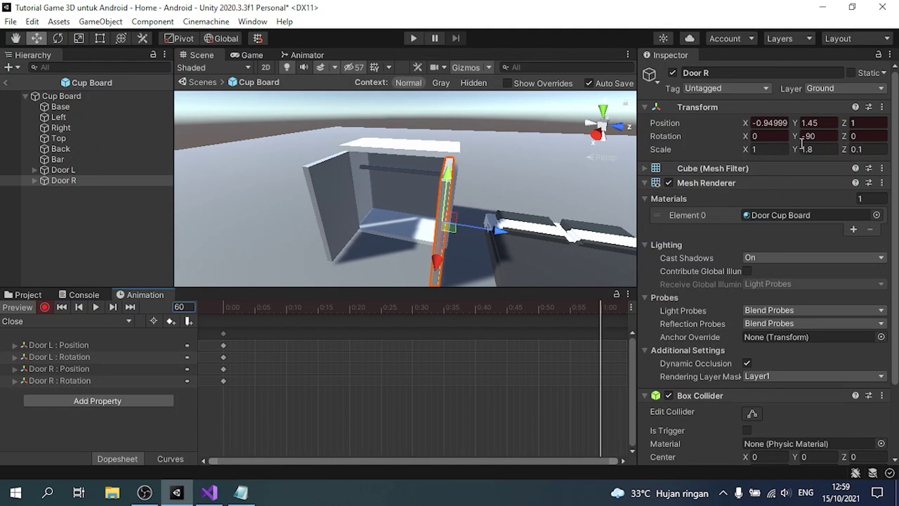
{"action": "left_click", "coordinate": [819, 136]}
{"action": "type", "text": "0"}
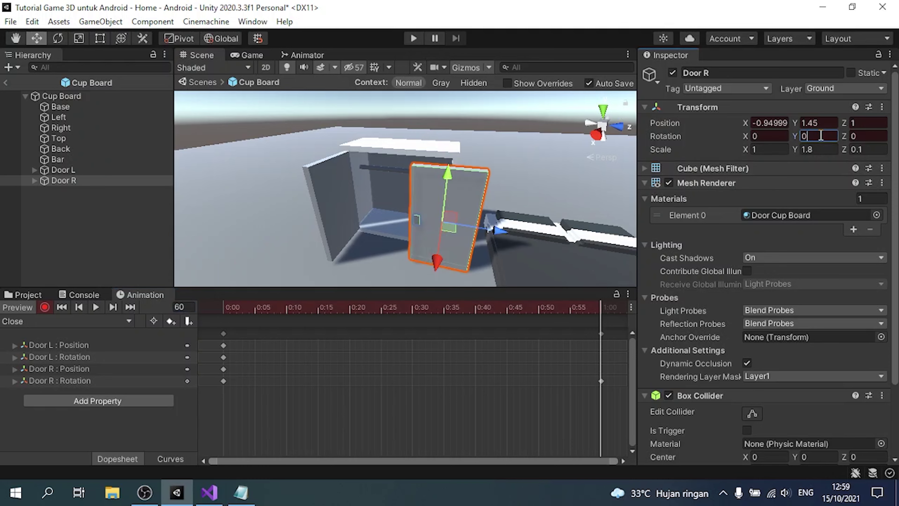
{"action": "mouse_move", "coordinate": [459, 211]}
{"action": "left_mouse_down", "text": "alt"}
{"action": "mouse_move", "coordinate": [419, 185]}
{"action": "mouse_move", "coordinate": [453, 164]}
{"action": "mouse_move", "coordinate": [401, 131]}
{"action": "mouse_move", "coordinate": [481, 176]}
{"action": "mouse_move", "coordinate": [443, 177]}
{"action": "left_mouse_up", "text": "alt"}
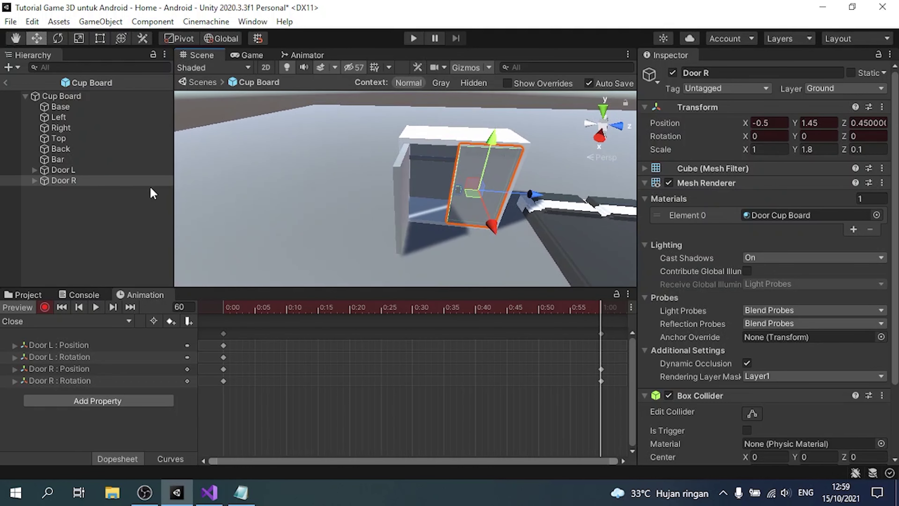
Key Door L's Y rotation to 0 at frame 60, undoing a stray move.
{"action": "left_click", "coordinate": [141, 172]}
{"action": "left_click", "coordinate": [807, 137]}
{"action": "type", "text": "0"}
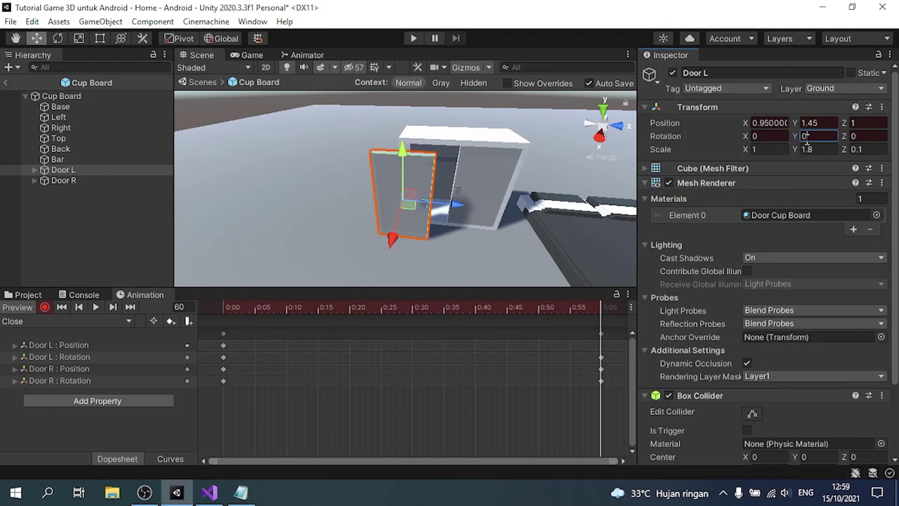
{"action": "right_click_drag", "start_coordinate": [407, 198], "coordinate": [407, 159], "text": "alt"}
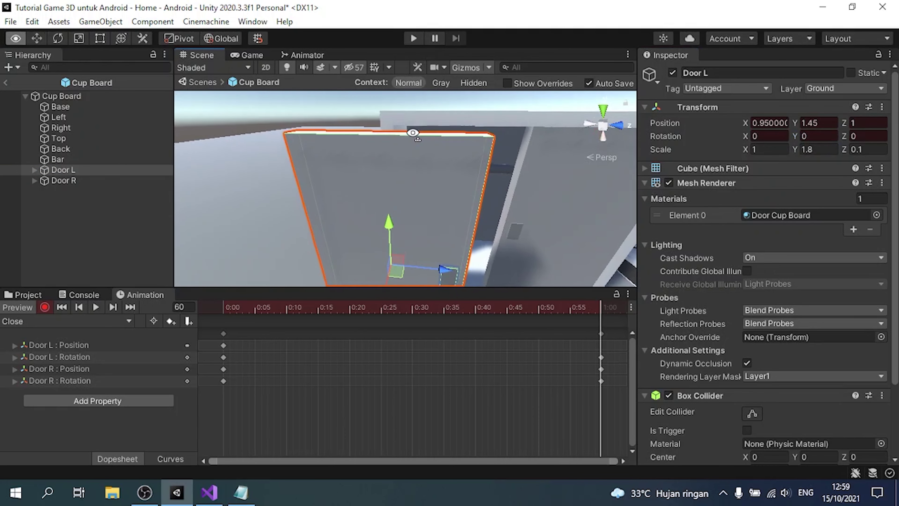
{"action": "left_click_drag", "start_coordinate": [401, 261], "coordinate": [407, 141]}
{"action": "key", "text": "ctrl+z"}
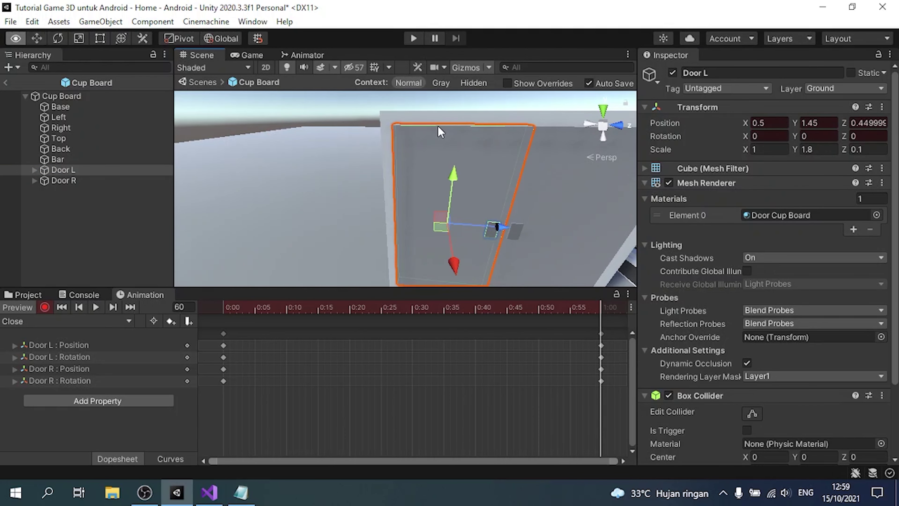
{"action": "key", "text": "f"}
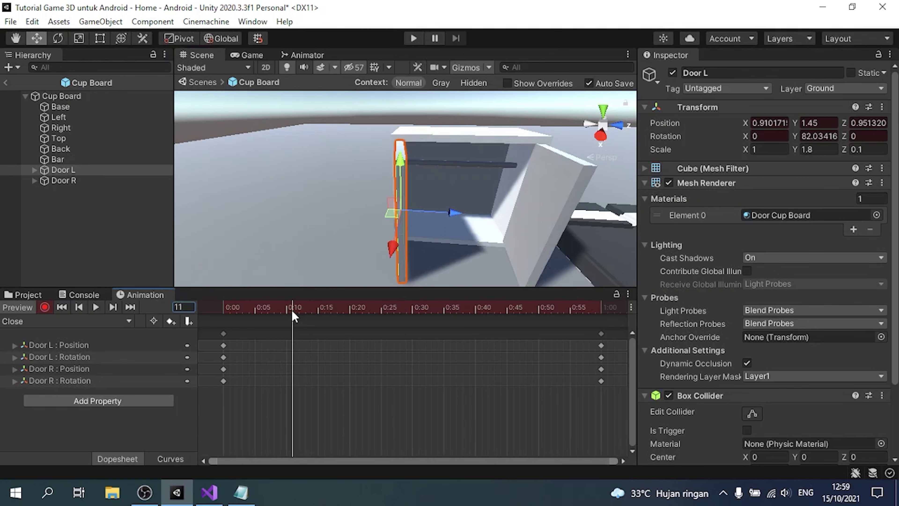
Scrub and play back the Close clip, then stop recording and reset to frame 0.
{"action": "left_click_drag", "start_coordinate": [291, 309], "coordinate": [178, 326]}
{"action": "left_click", "coordinate": [124, 256]}
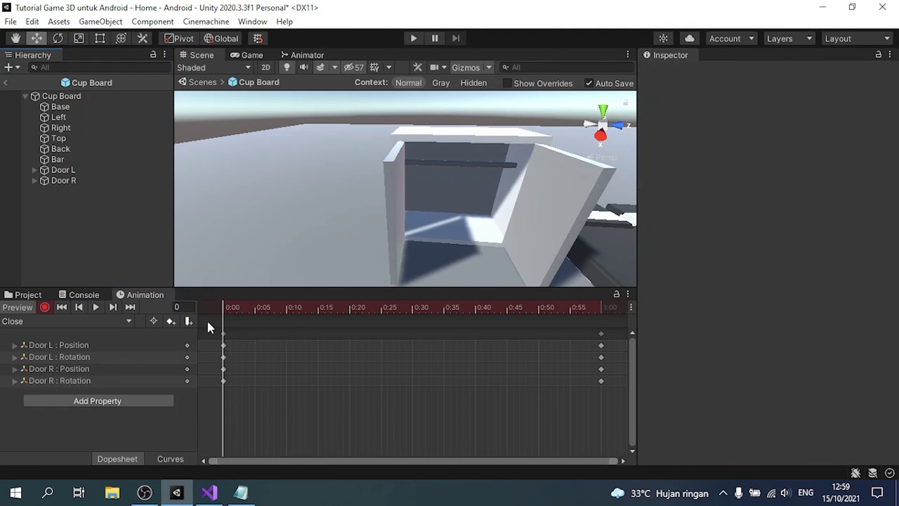
{"action": "mouse_move", "coordinate": [223, 307]}
{"action": "left_mouse_down"}
{"action": "mouse_move", "coordinate": [480, 295]}
{"action": "mouse_move", "coordinate": [604, 303]}
{"action": "left_mouse_up"}
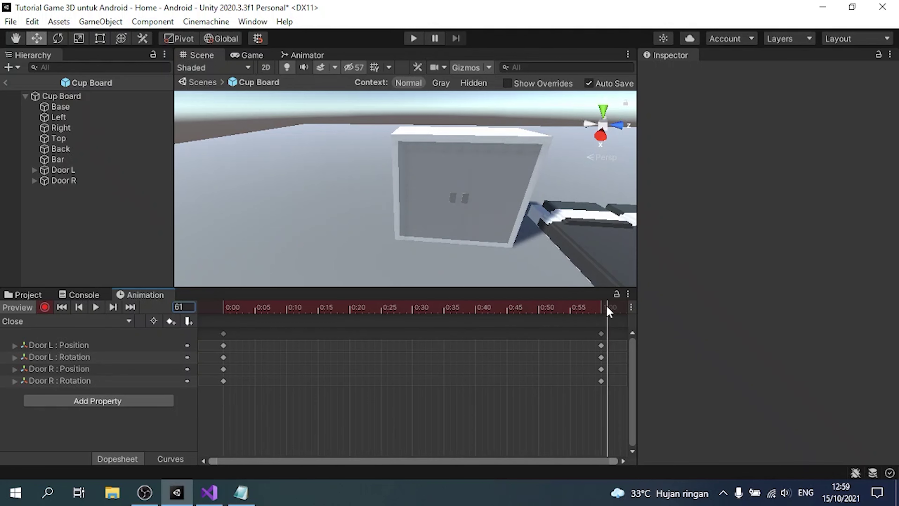
{"action": "left_click", "coordinate": [95, 307]}
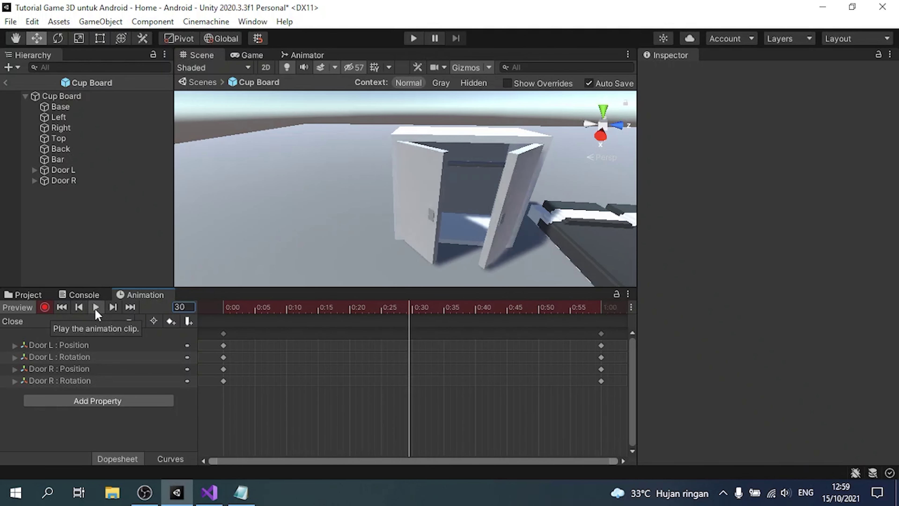
{"action": "left_click", "coordinate": [44, 306]}
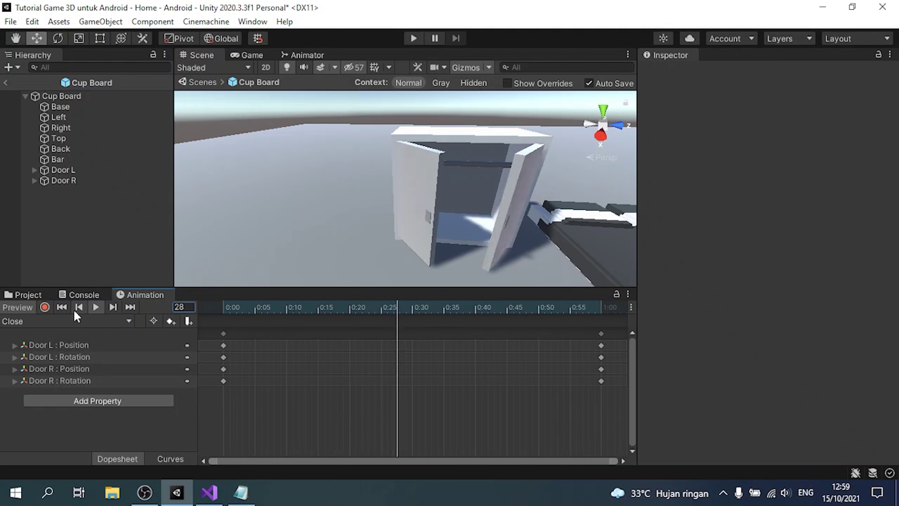
{"action": "left_click", "coordinate": [180, 306]}
Close the Animation panel and remove the Animator component from Cup Board.
{"action": "type", "text": "0"}
{"action": "right_click", "coordinate": [149, 292]}
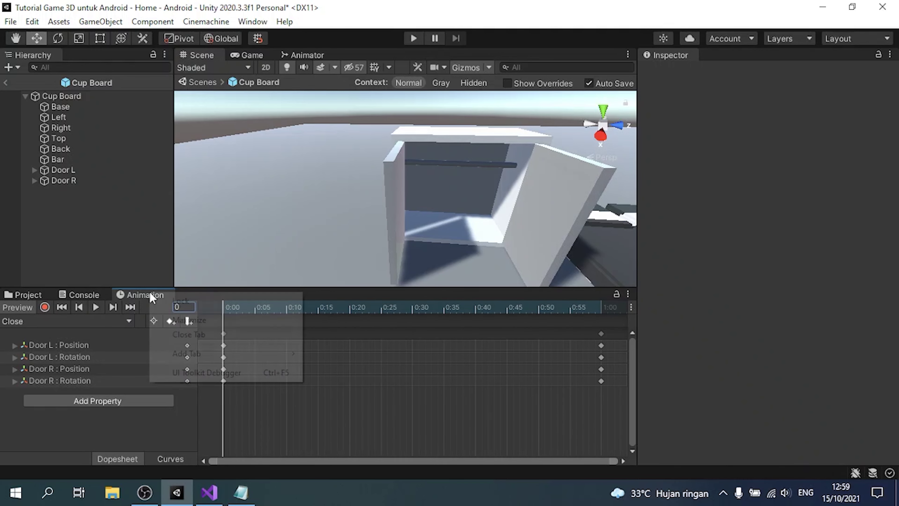
{"action": "left_click", "coordinate": [188, 334]}
{"action": "left_click", "coordinate": [96, 97]}
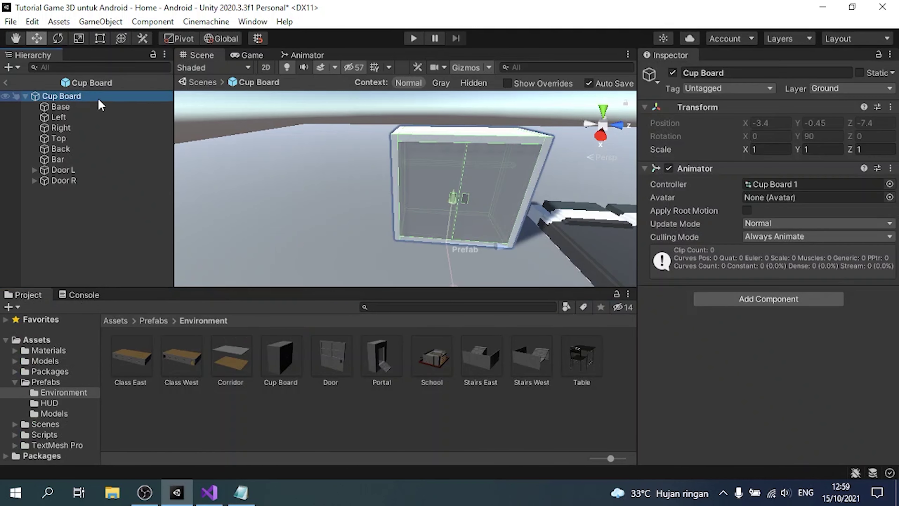
{"action": "left_click", "coordinate": [890, 168]}
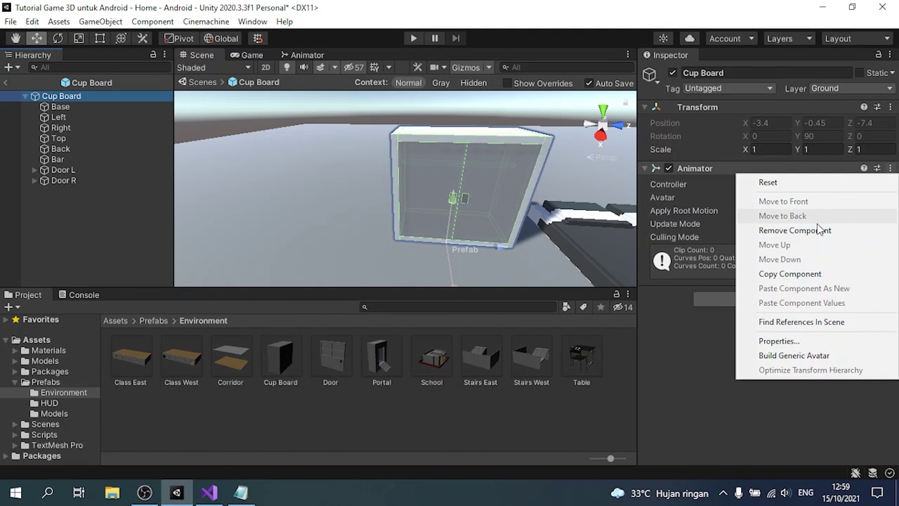
{"action": "left_click", "coordinate": [832, 230]}
Delete the Cup Board and Cup Board 1 animator controllers from the Cup Board animations folder.
{"action": "left_click", "coordinate": [116, 321]}
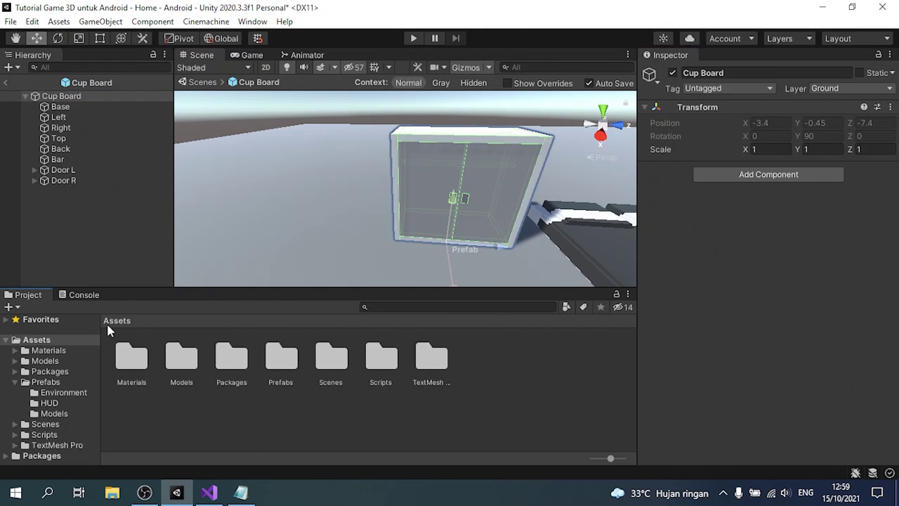
{"action": "double_click", "coordinate": [130, 356]}
{"action": "double_click", "coordinate": [130, 358]}
{"action": "double_click", "coordinate": [130, 359]}
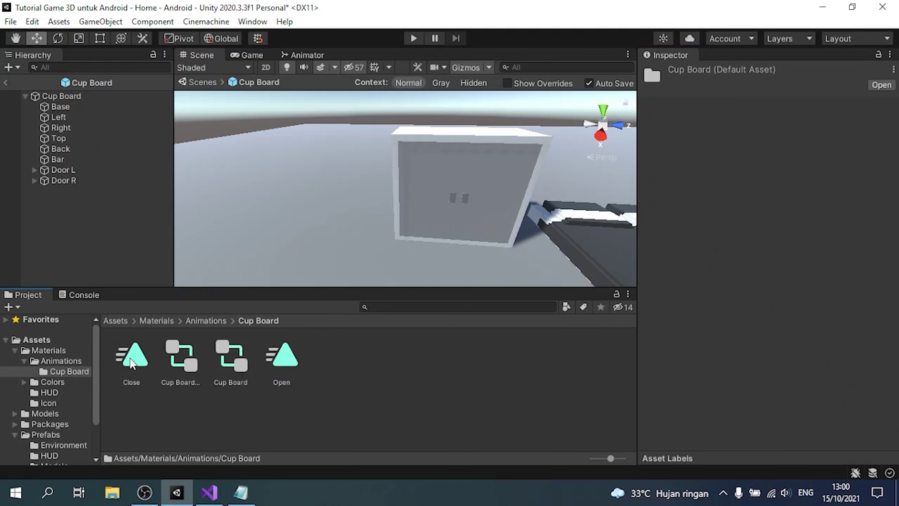
{"action": "left_click", "coordinate": [149, 362]}
{"action": "left_click", "coordinate": [181, 356]}
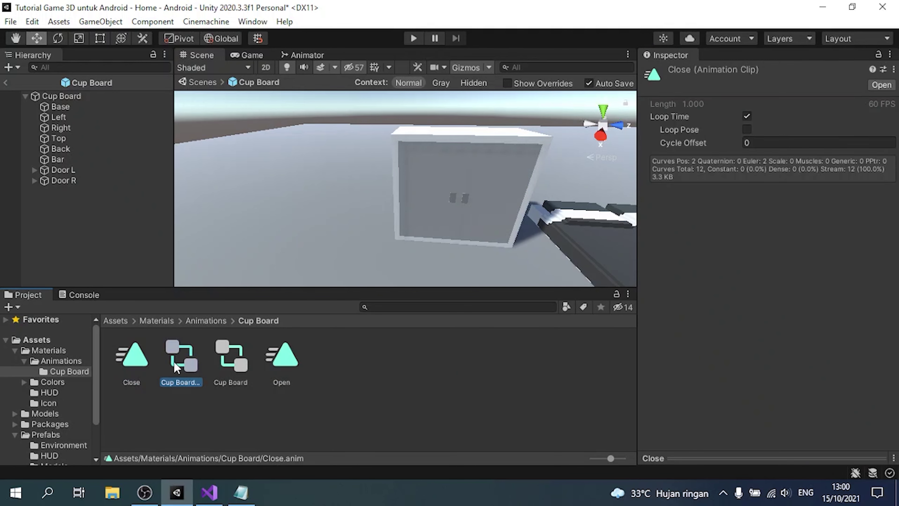
{"action": "left_click", "coordinate": [228, 359]}
{"action": "left_click", "coordinate": [190, 362], "text": "ctrl"}
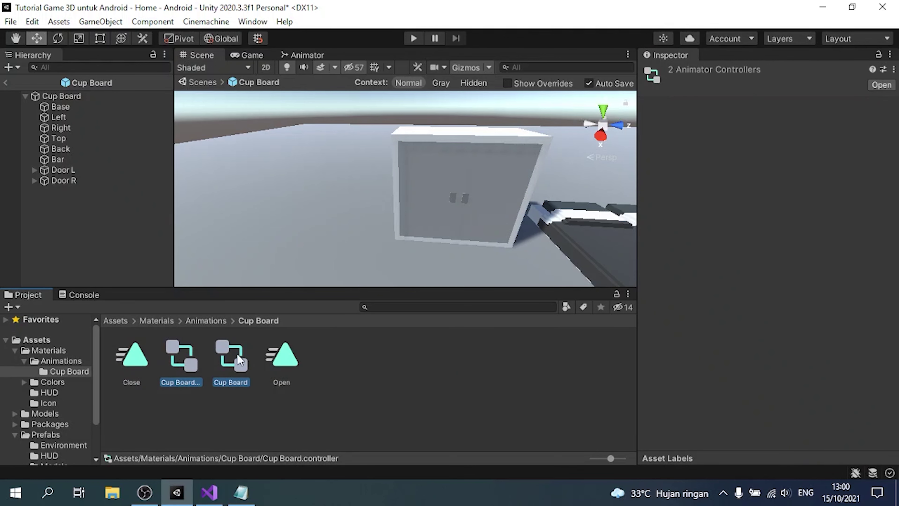
{"action": "right_click", "coordinate": [246, 365]}
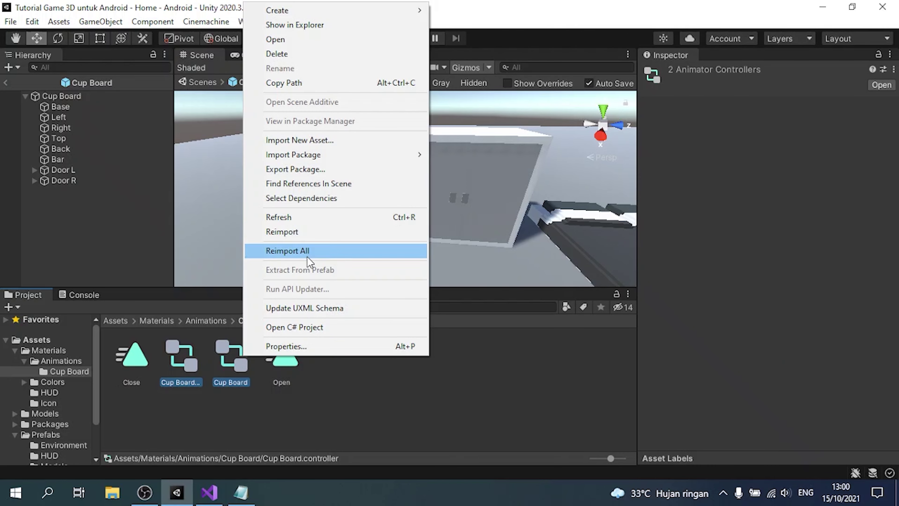
{"action": "left_click", "coordinate": [309, 63]}
{"action": "left_click", "coordinate": [485, 277]}
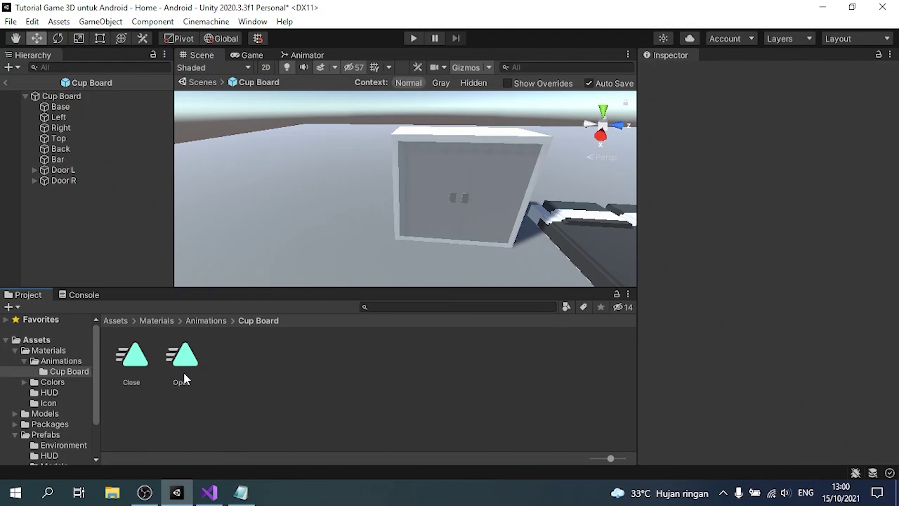
Remove the newest draft lines from tutorial.txt, save it, and return to Unity.
{"action": "left_click", "coordinate": [240, 492]}
{"action": "type", "text": "kit"}
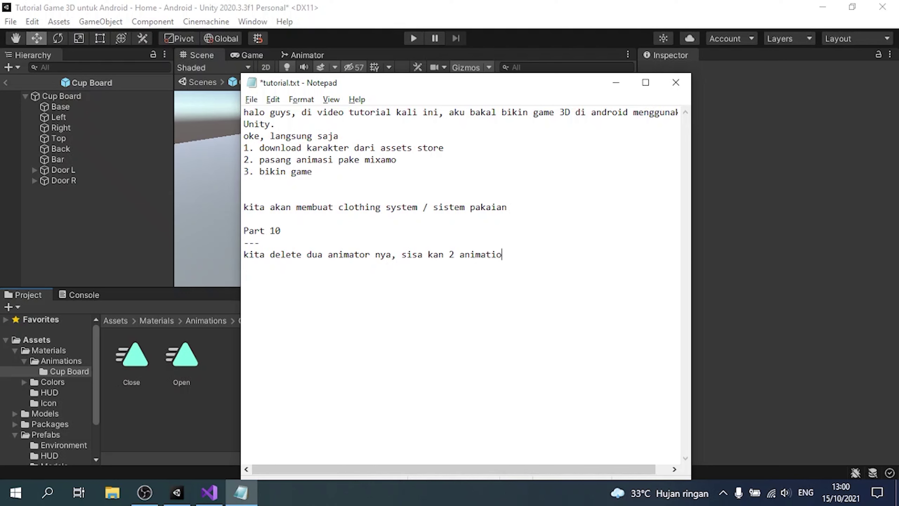
{"action": "key", "text": "shift+Home"}
{"action": "key", "text": "BackSpace"}
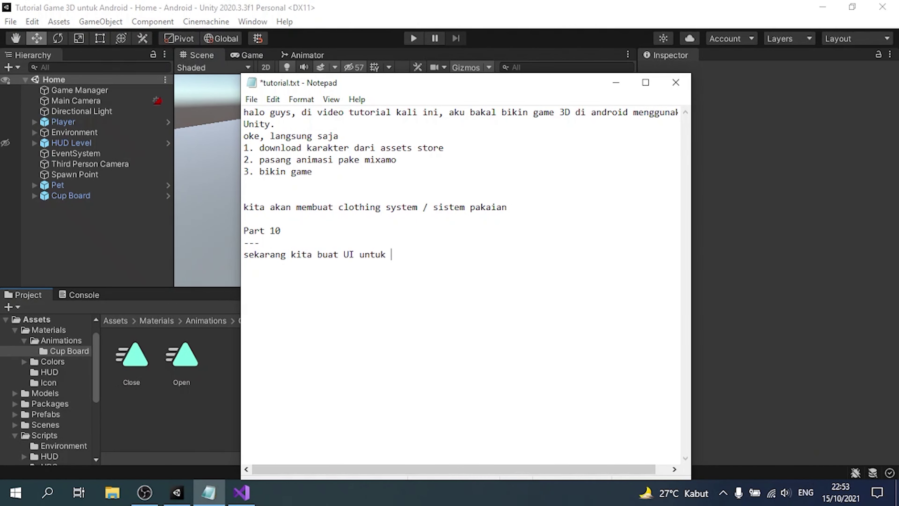
{"action": "key", "text": "shift+Home"}
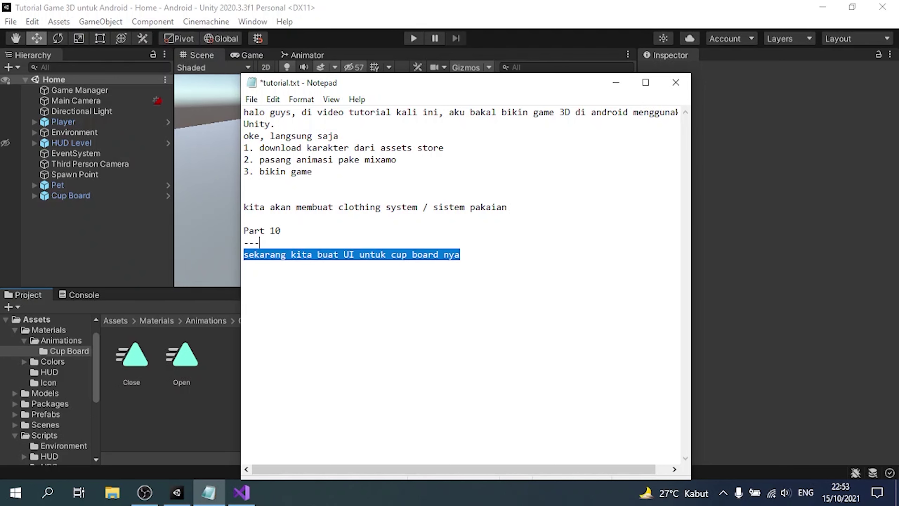
{"action": "key", "text": "BackSpace"}
{"action": "key", "text": "ctrl+s"}
{"action": "key", "text": "alt+Tab"}
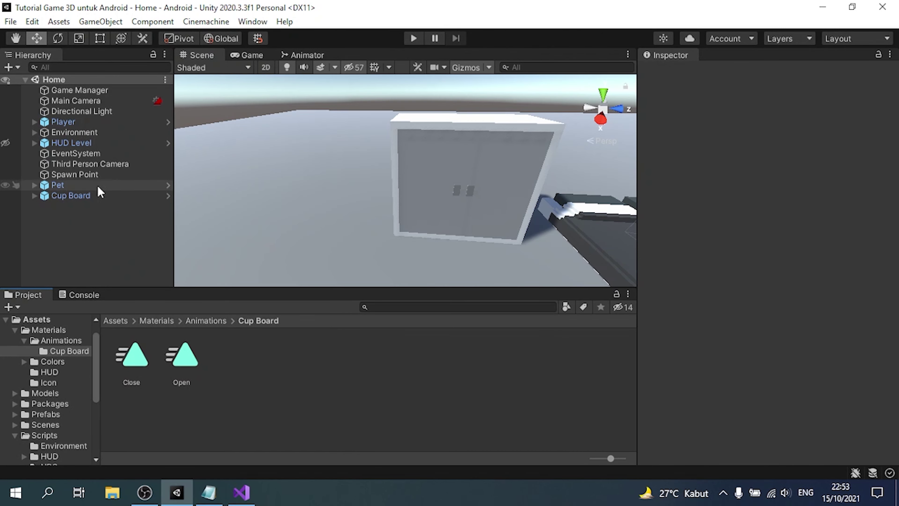
Open the Cup Board prefab and add a UI Canvas named 'HUD 2D'.
{"action": "left_click", "coordinate": [97, 185]}
{"action": "left_click", "coordinate": [142, 195]}
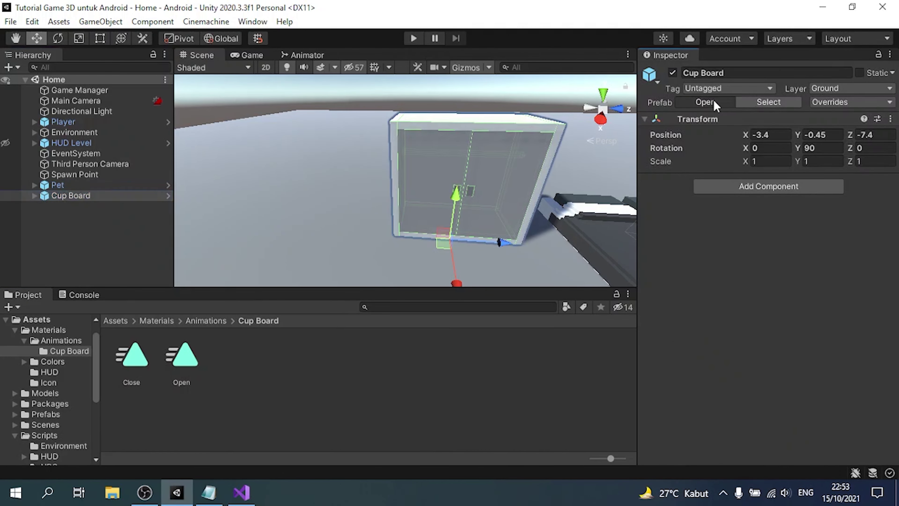
{"action": "left_click", "coordinate": [705, 102]}
{"action": "right_click", "coordinate": [95, 222]}
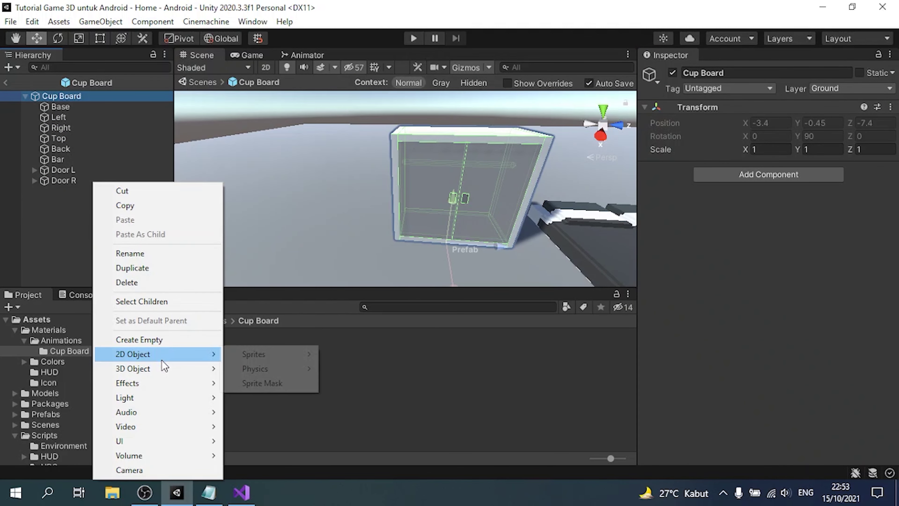
{"action": "mouse_move", "coordinate": [150, 445]}
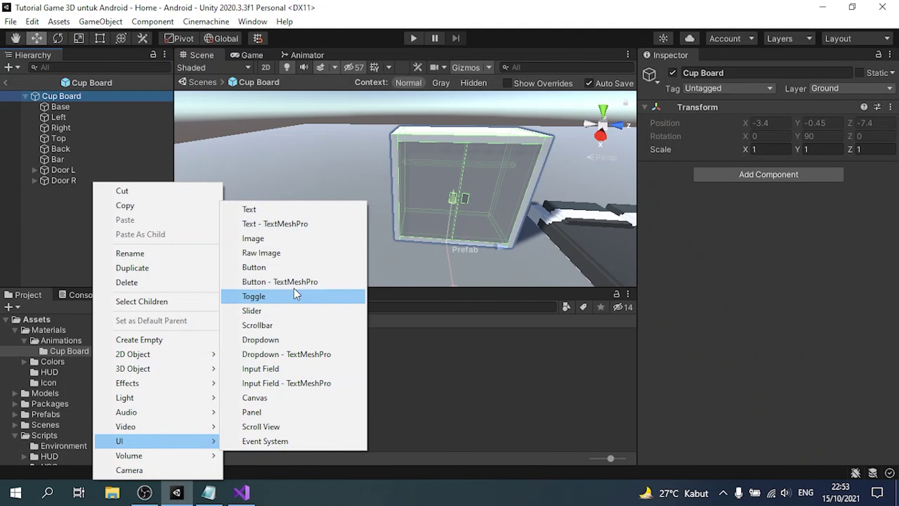
{"action": "left_click", "coordinate": [258, 401]}
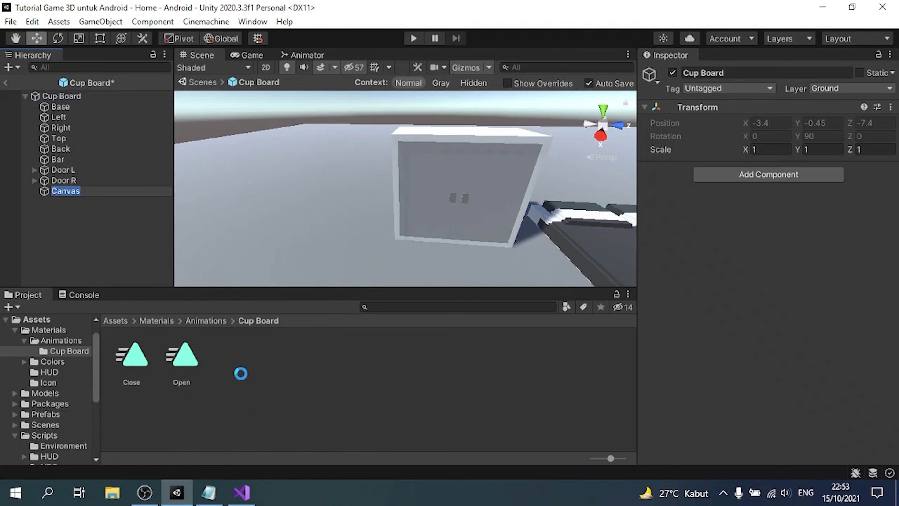
{"action": "type", "text": "HUD 2D"}
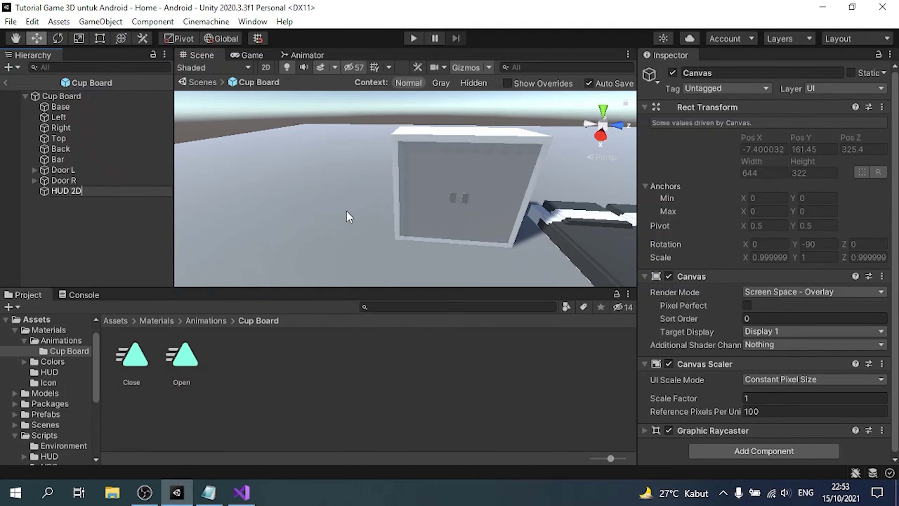
{"action": "key", "text": "Return"}
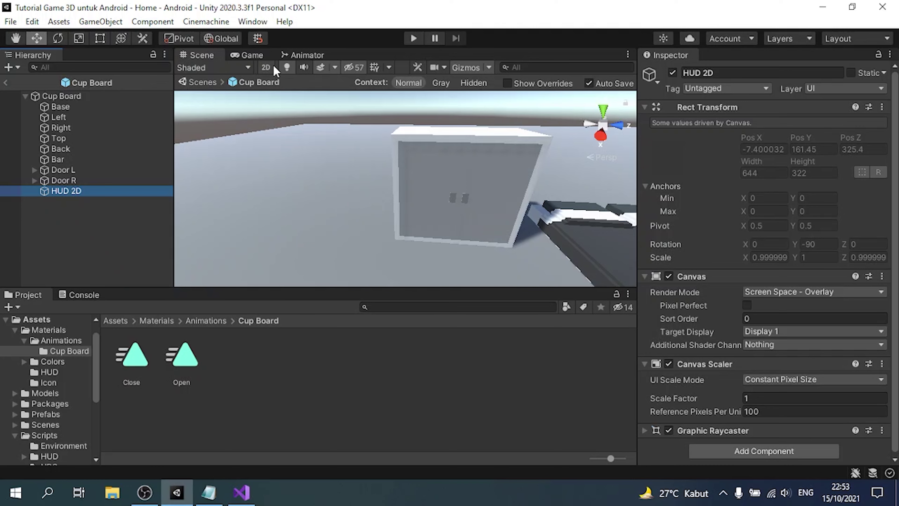
Set the HUD 2D Canvas Scaler to Scale With Screen Size at 1920×1080 reference resolution.
{"action": "double_click", "coordinate": [78, 194]}
{"action": "key", "text": "t"}
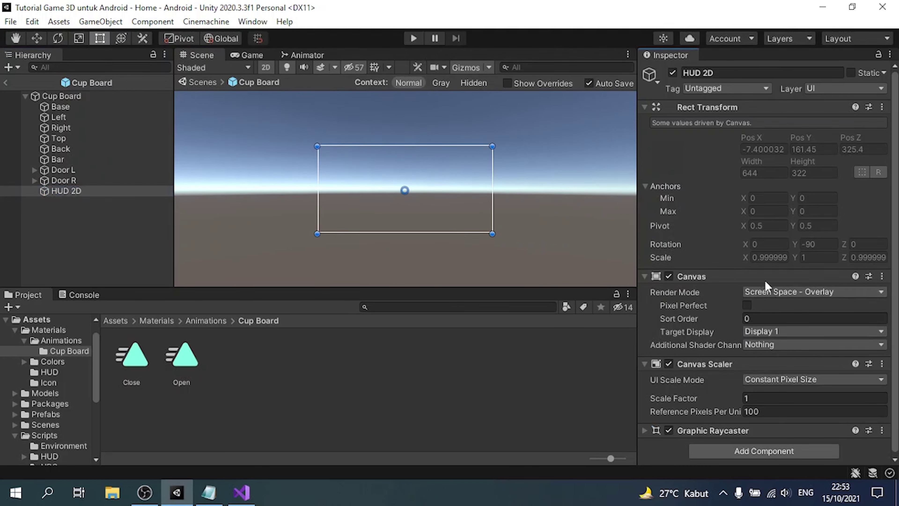
{"action": "left_click", "coordinate": [781, 380]}
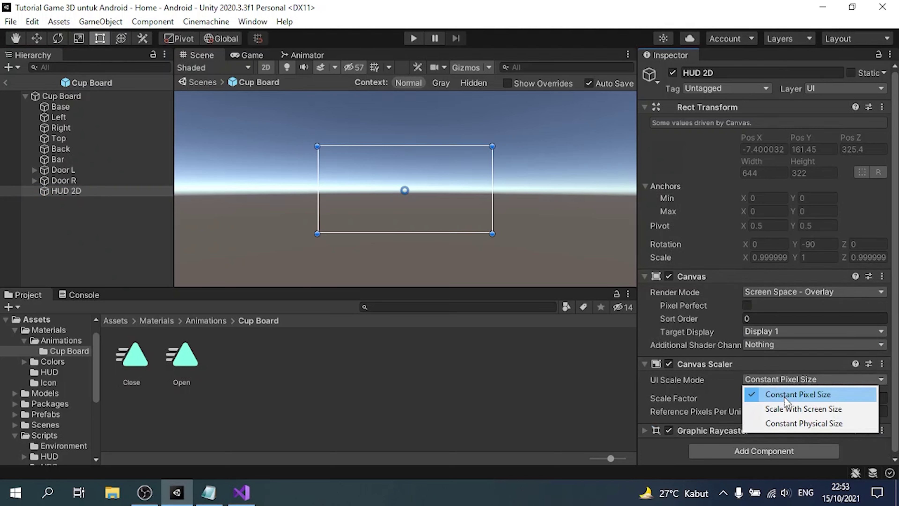
{"action": "left_click", "coordinate": [778, 409]}
{"action": "left_click", "coordinate": [768, 397]}
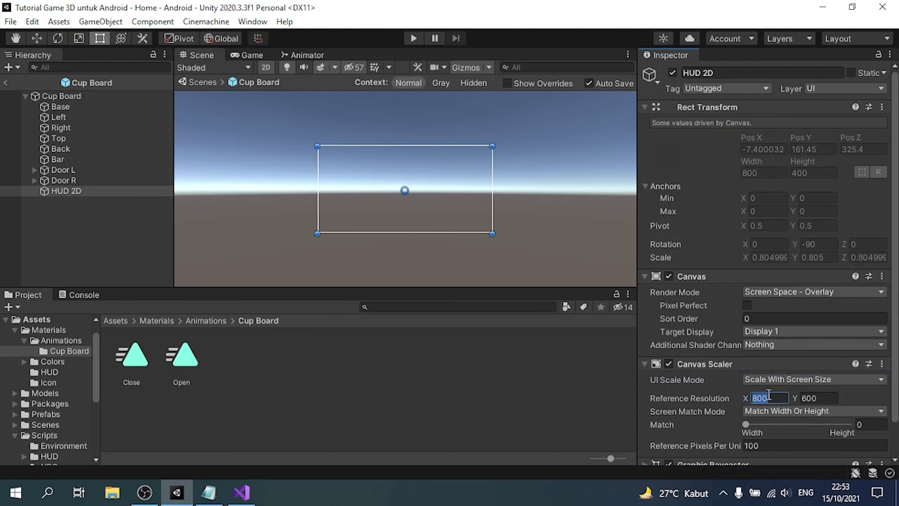
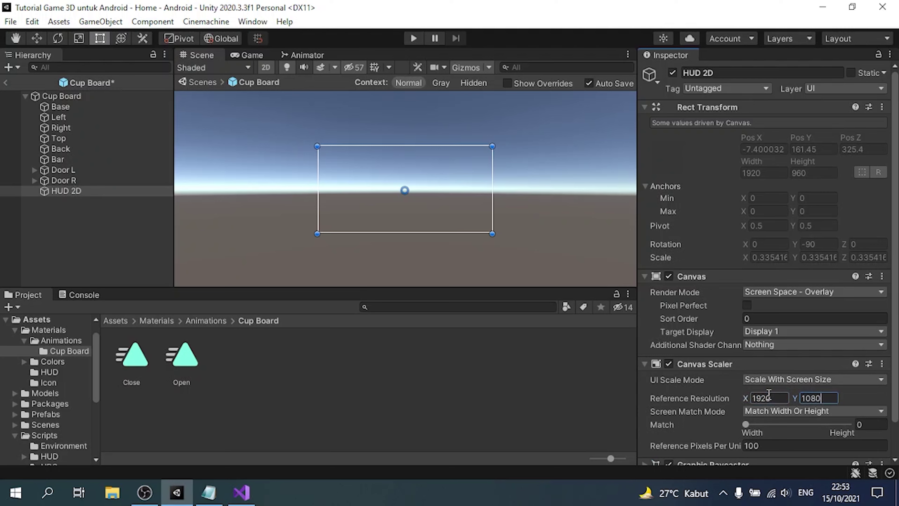
Set the HUD 2D Canvas Scaler Match to 0.5 and the Canvas Sort Order to 1.
{"action": "left_click", "coordinate": [880, 425]}
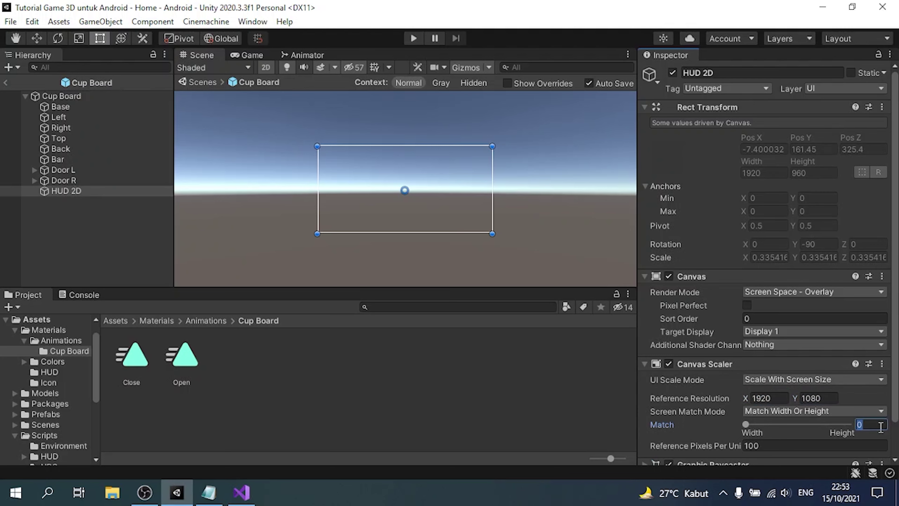
{"action": "type", "text": "0.5"}
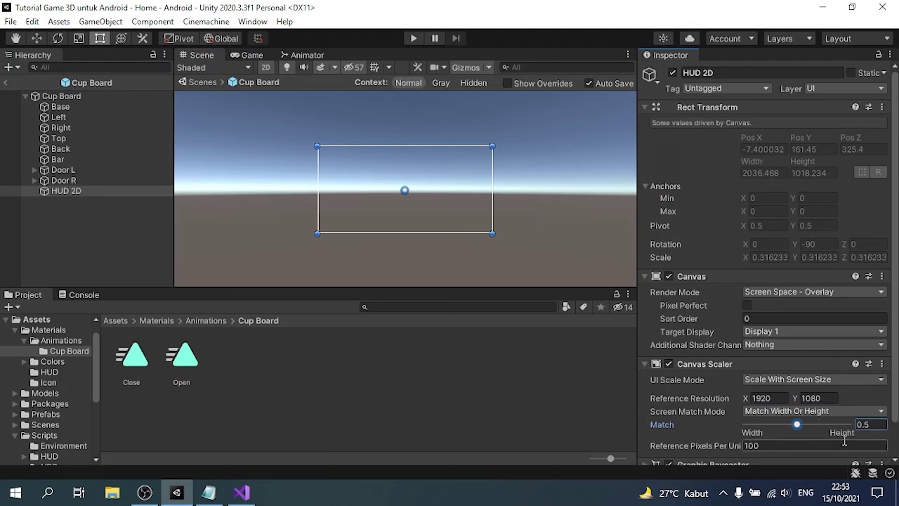
{"action": "right_click", "coordinate": [74, 190]}
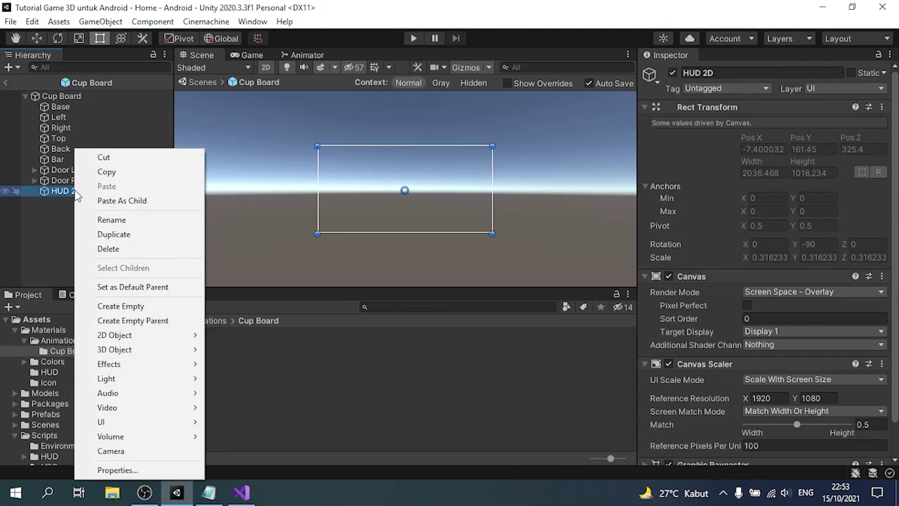
{"action": "left_click", "coordinate": [800, 318]}
{"action": "type", "text": "1"}
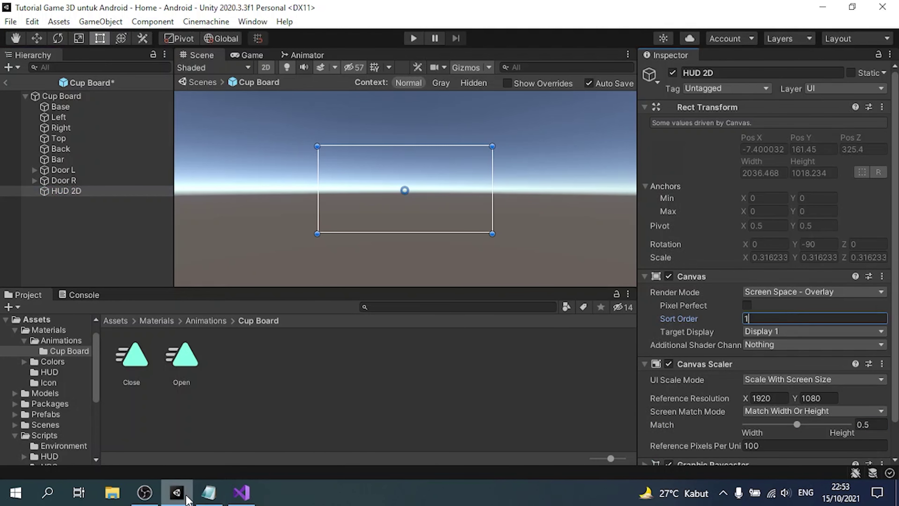
Jot a quick line in the Notepad tutorial notes, undo it, save the notes, and return to Unity.
{"action": "left_click", "coordinate": [209, 492]}
{"action": "type", "text": "ubah si"}
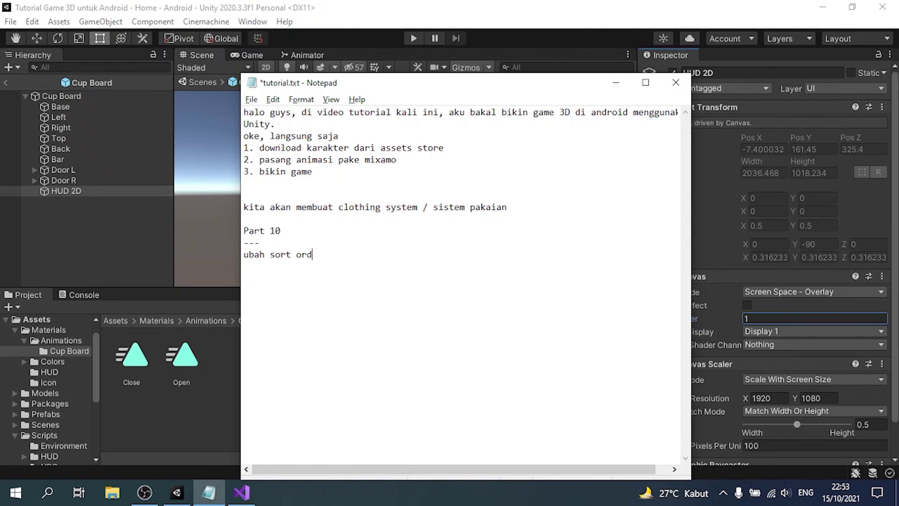
{"action": "key", "text": "ctrl+z"}
{"action": "key", "text": "ctrl+s"}
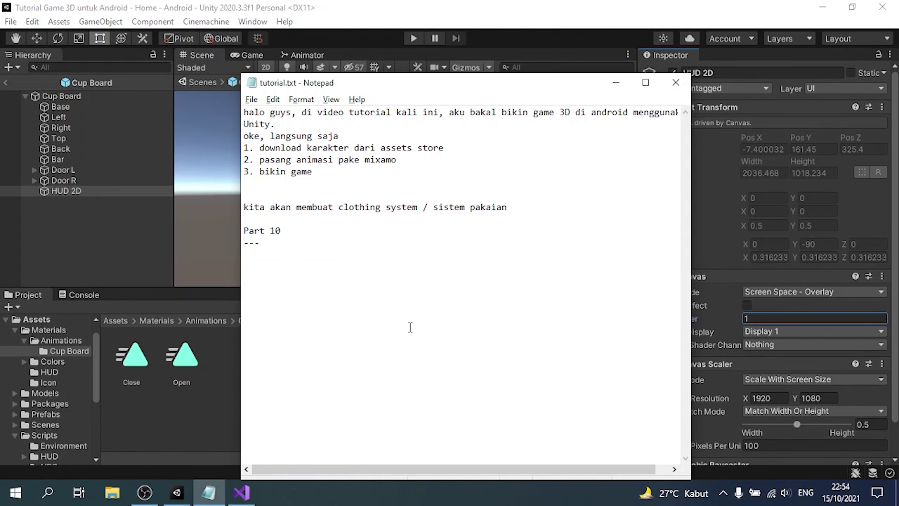
{"action": "key", "text": "alt+Tab"}
Create a UI Panel inside HUD 2D named Main Panel.
{"action": "right_click", "coordinate": [82, 190]}
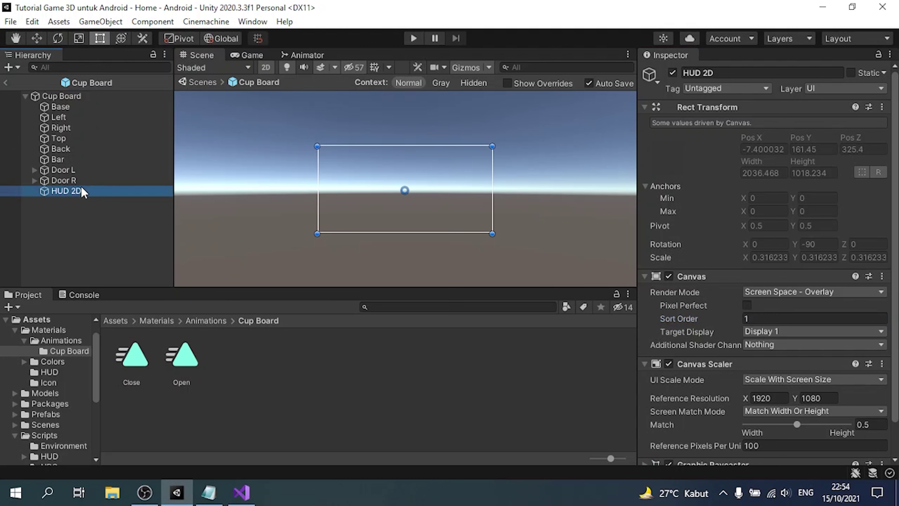
{"action": "mouse_move", "coordinate": [160, 424]}
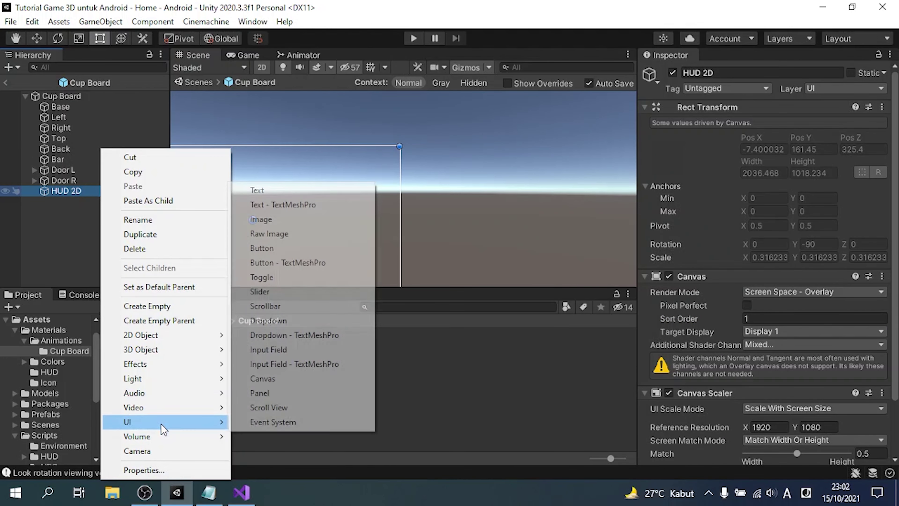
{"action": "left_click", "coordinate": [292, 393]}
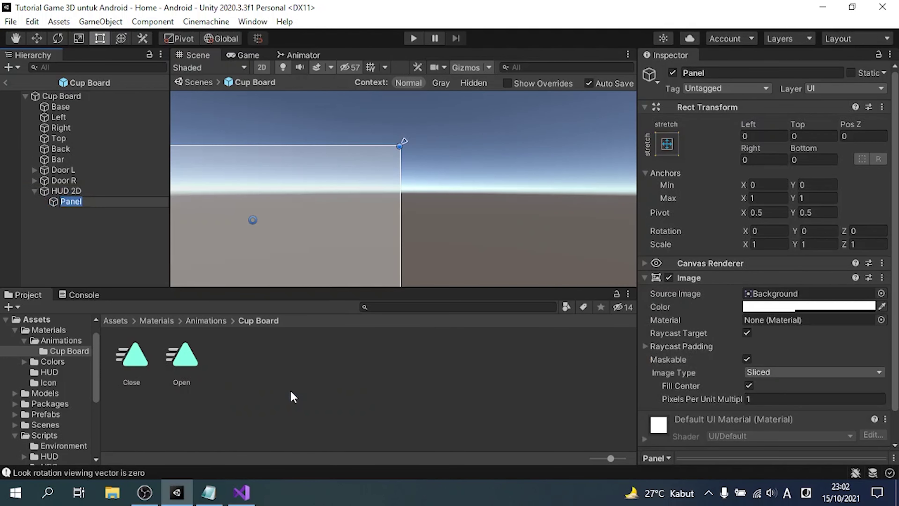
{"action": "type", "text": "Main Panel"}
{"action": "key", "text": "Return"}
Drag the Main Panel image colour's alpha to 0 so it is fully transparent.
{"action": "left_click", "coordinate": [806, 306]}
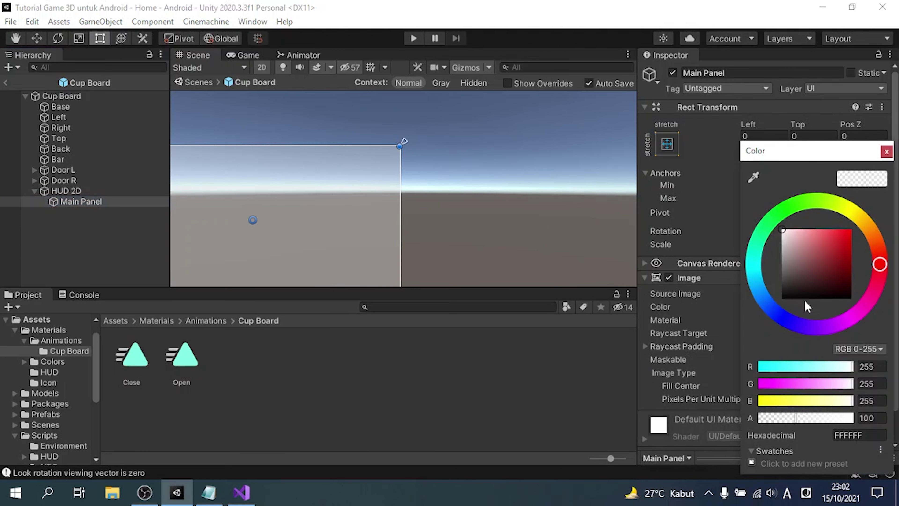
{"action": "left_click_drag", "start_coordinate": [797, 418], "coordinate": [704, 420]}
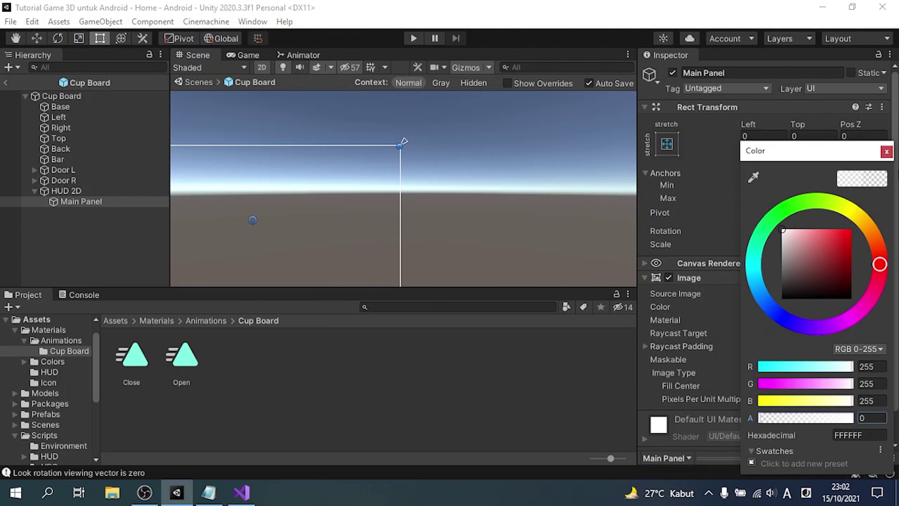
{"action": "left_click", "coordinate": [886, 153]}
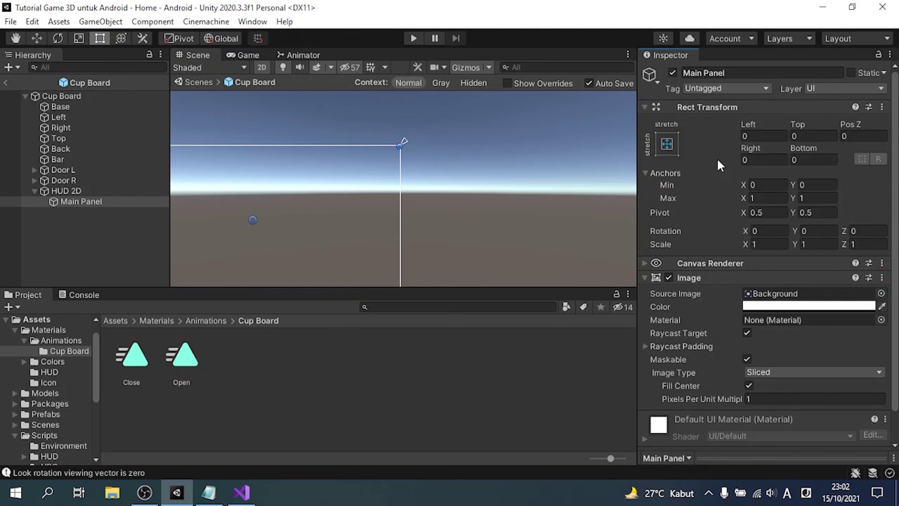
{"action": "right_click", "coordinate": [111, 202]}
{"action": "mouse_move", "coordinate": [167, 421]}
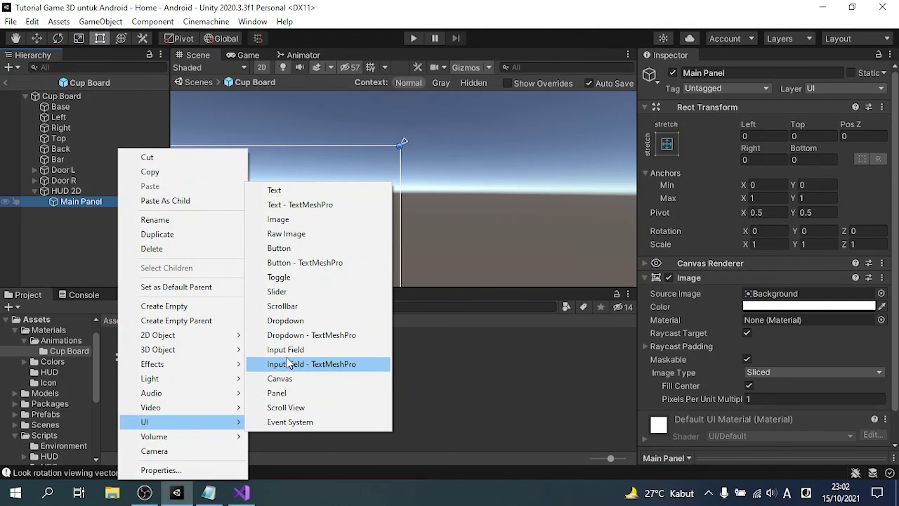
Create a panel inside Main Panel named Jacket Panel.
{"action": "left_click", "coordinate": [289, 394]}
{"action": "key", "text": "Home"}
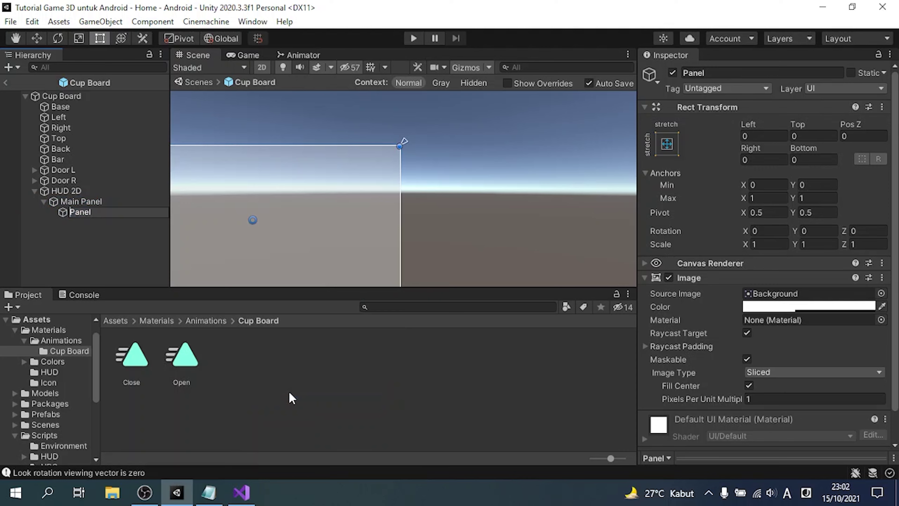
{"action": "type", "text": "Jacket"}
{"action": "key", "text": "Return"}
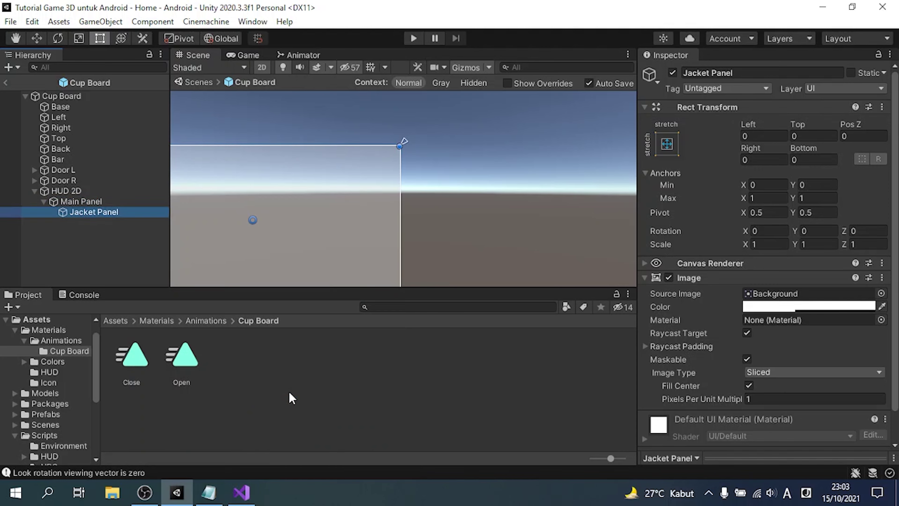
{"action": "left_click", "coordinate": [694, 152]}
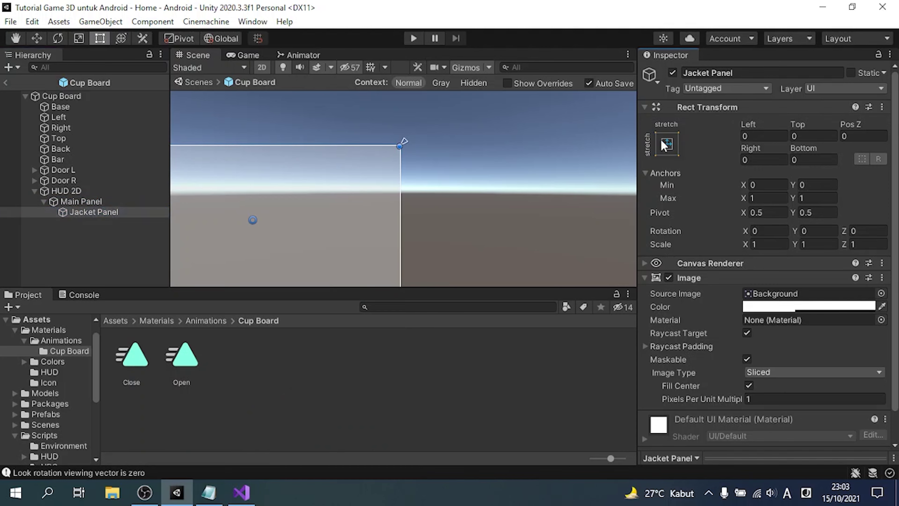
{"action": "left_click", "coordinate": [248, 55]}
Make the Jacket Panel image fully opaque with alpha 255.
{"action": "left_click", "coordinate": [666, 144]}
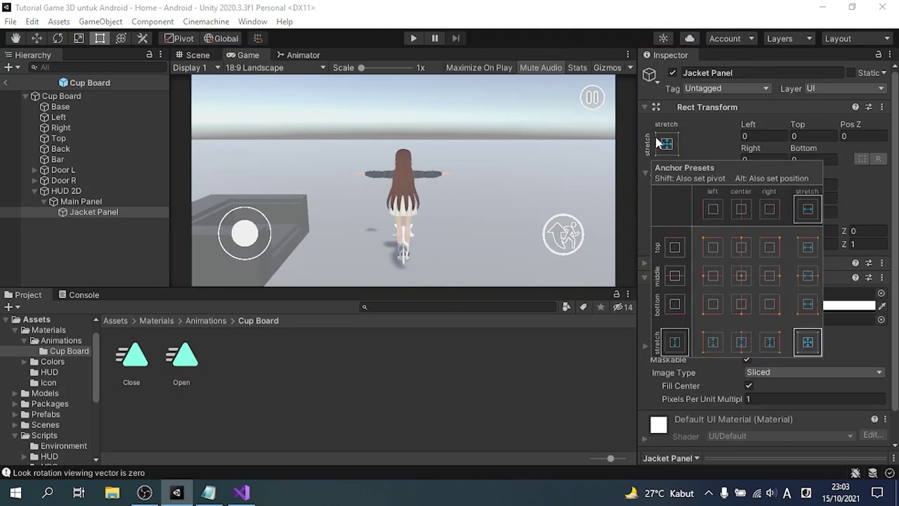
{"action": "left_click", "coordinate": [856, 307]}
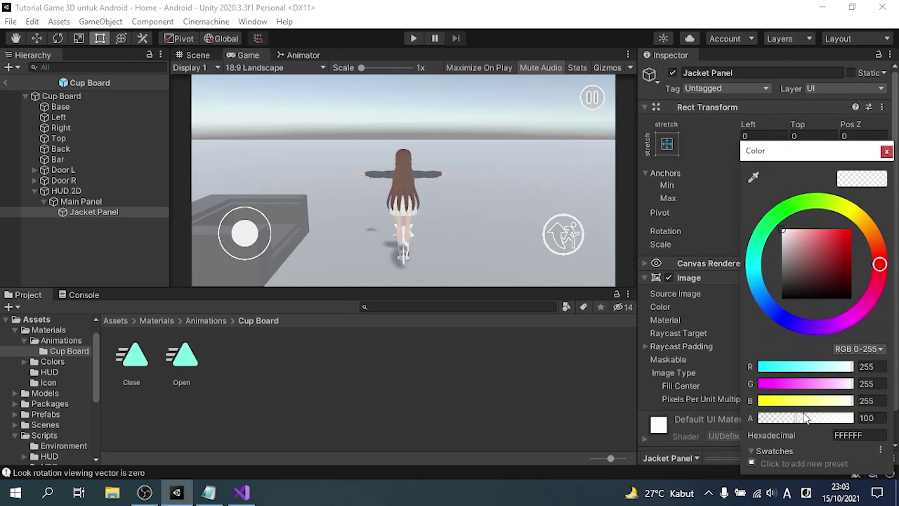
{"action": "left_click_drag", "start_coordinate": [804, 418], "coordinate": [852, 418]}
{"action": "left_click", "coordinate": [886, 151]}
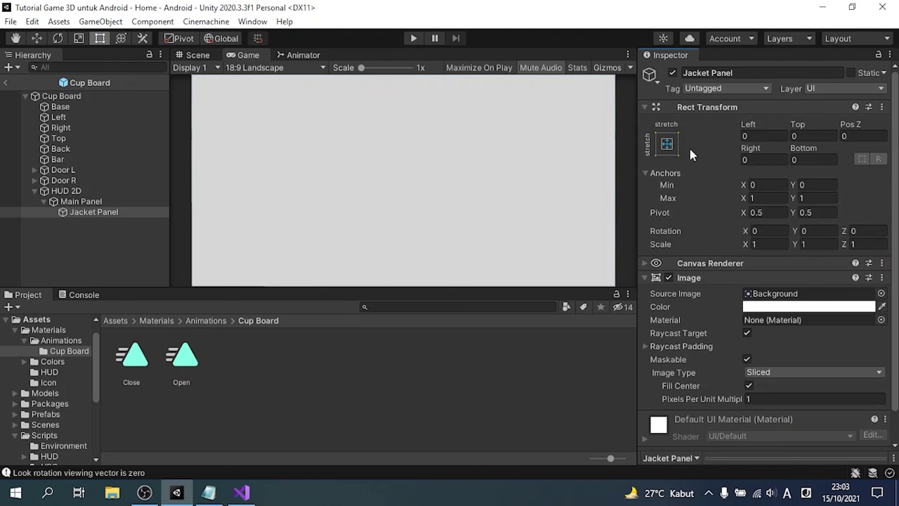
Anchor the Jacket Panel top-right with Shift+Alt, setting pivot and position to 0.
{"action": "left_click", "coordinate": [668, 145]}
{"action": "key", "text": "shift+alt"}
{"action": "left_click", "coordinate": [776, 249], "text": "alt+shift"}
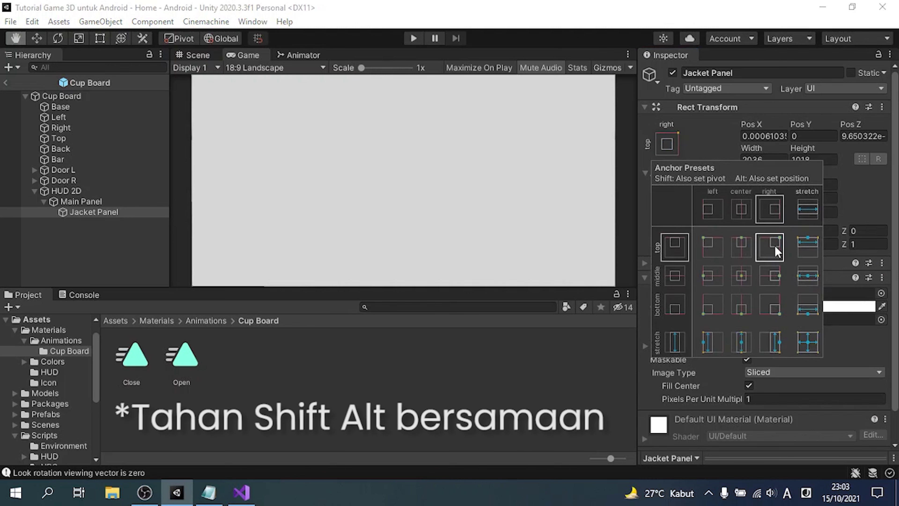
{"action": "type", "text": "0"}
{"action": "key", "text": "Tab"}
{"action": "key", "text": "Tab"}
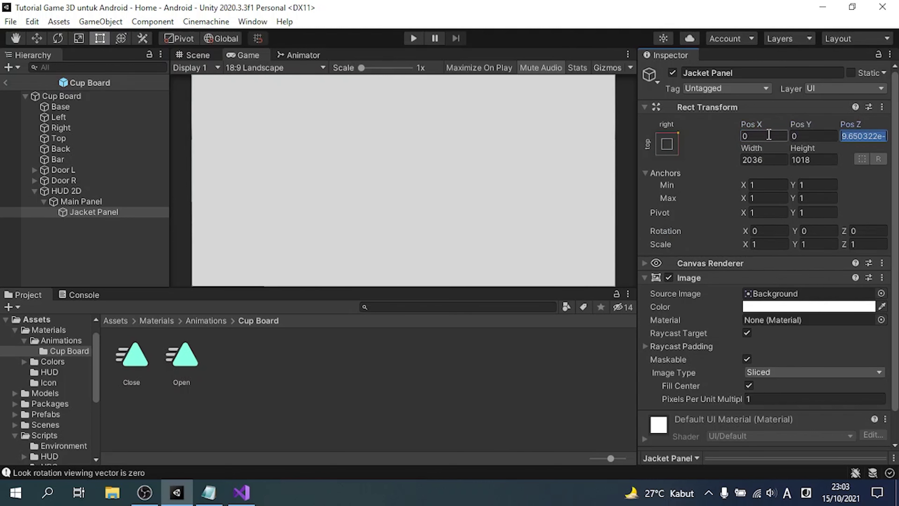
{"action": "type", "text": "0"}
{"action": "key", "text": "Tab"}
Size the Jacket Panel to width 650 and height 750.
{"action": "type", "text": "650"}
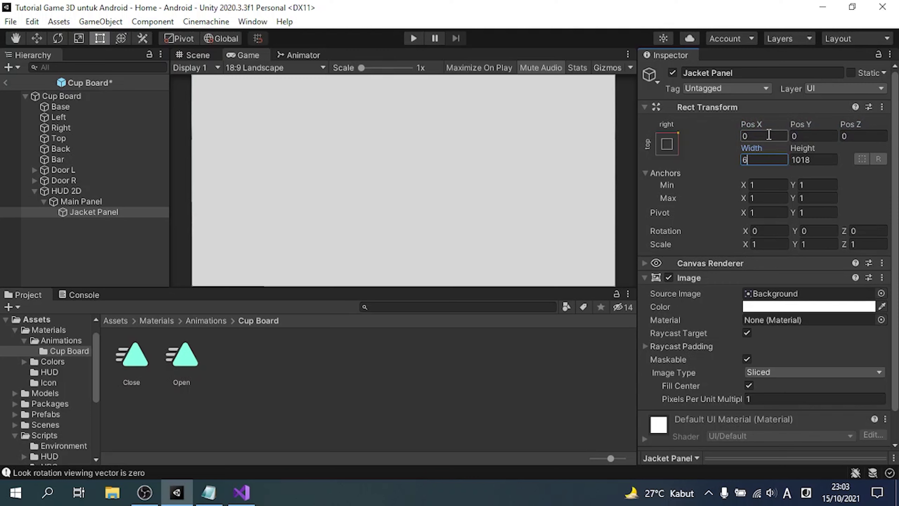
{"action": "key", "text": "Tab"}
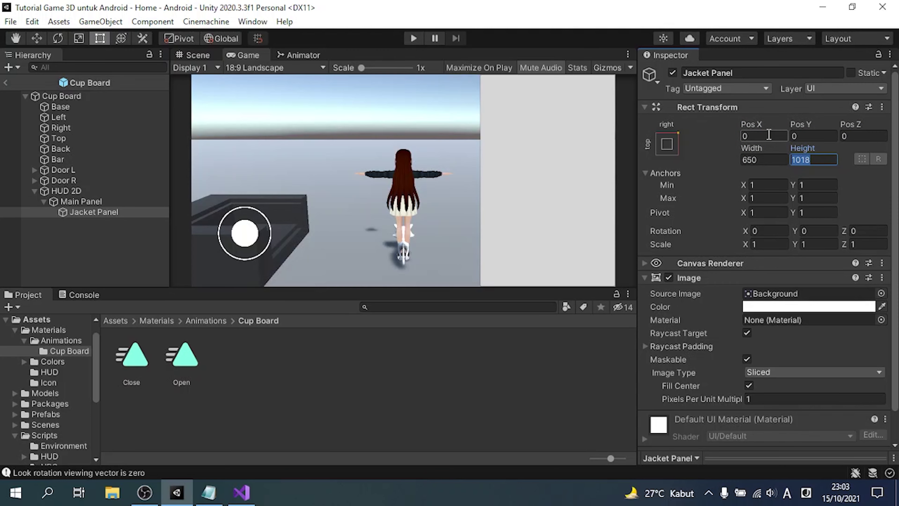
{"action": "type", "text": "65"}
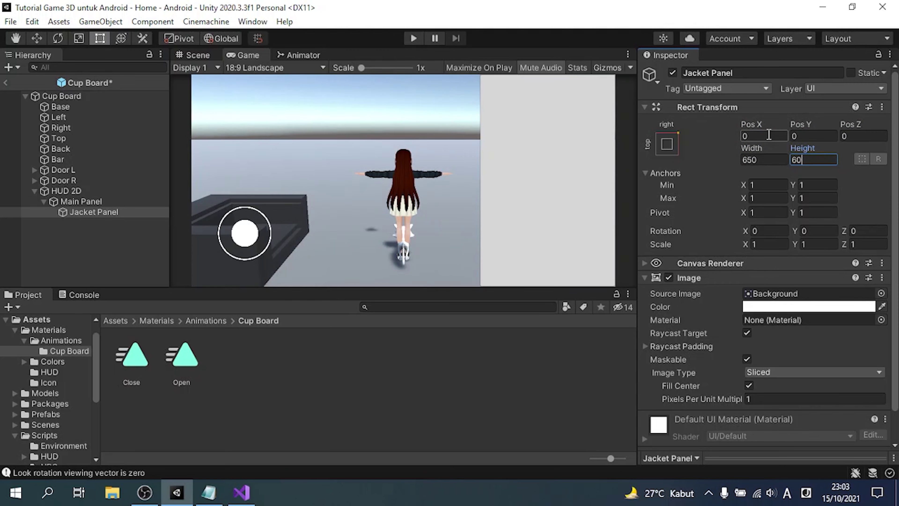
{"action": "type", "text": "0"}
{"action": "key", "text": "shift+Tab"}
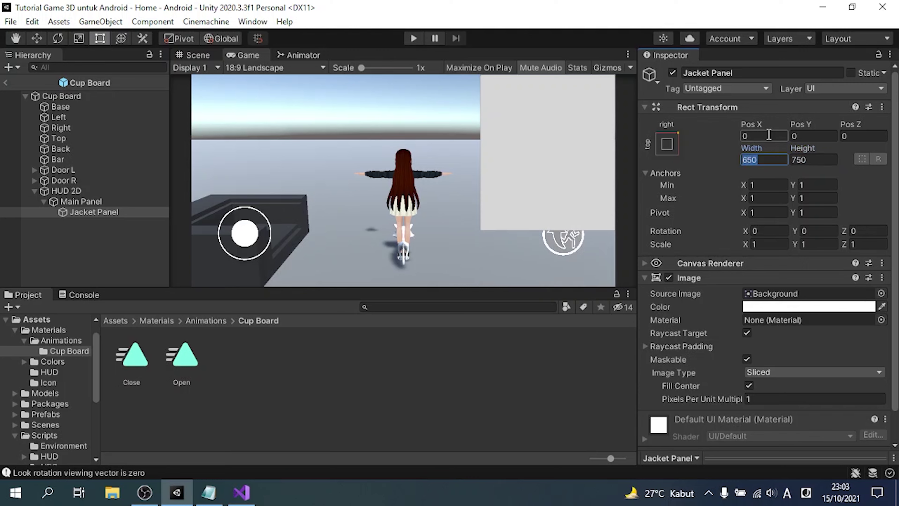
{"action": "key", "text": "shift+Tab"}
{"action": "key", "text": "shift+Tab"}
{"action": "key", "text": "shift+Tab"}
Offset the Jacket Panel to Pos X -50 and Pos Y -50.
{"action": "type", "text": "50"}
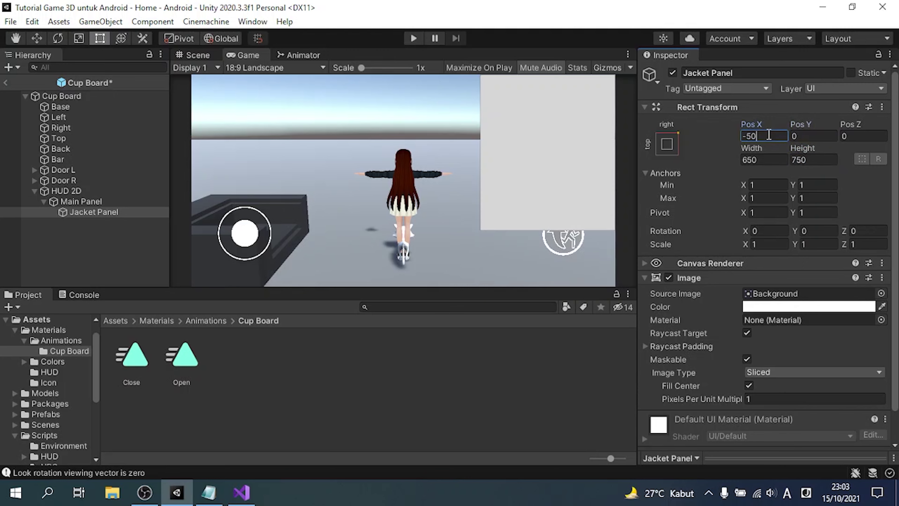
{"action": "key", "text": "Tab"}
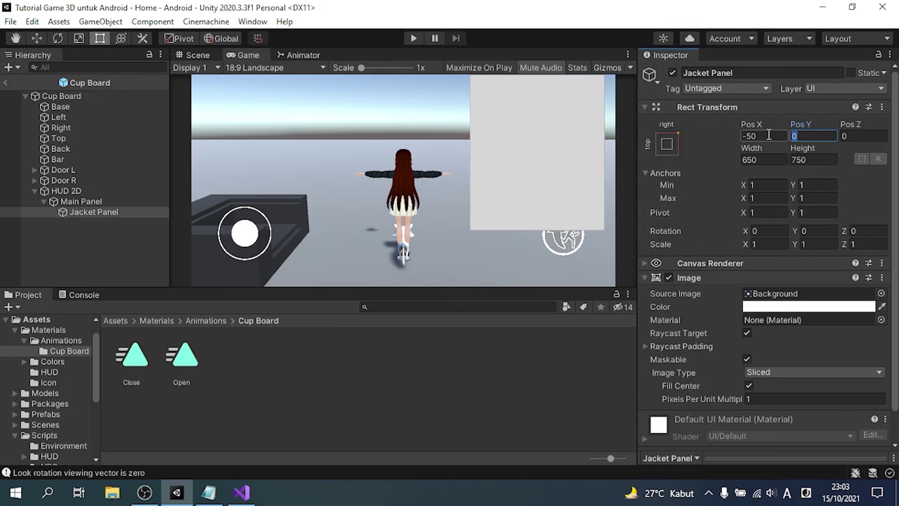
{"action": "type", "text": "50"}
{"action": "key", "text": "Tab"}
{"action": "key", "text": "shift+Tab"}
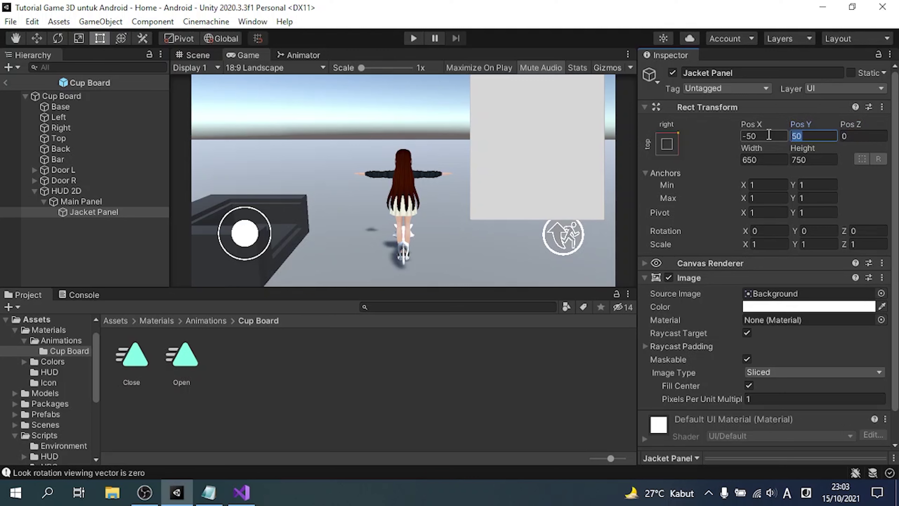
{"action": "type", "text": "-"}
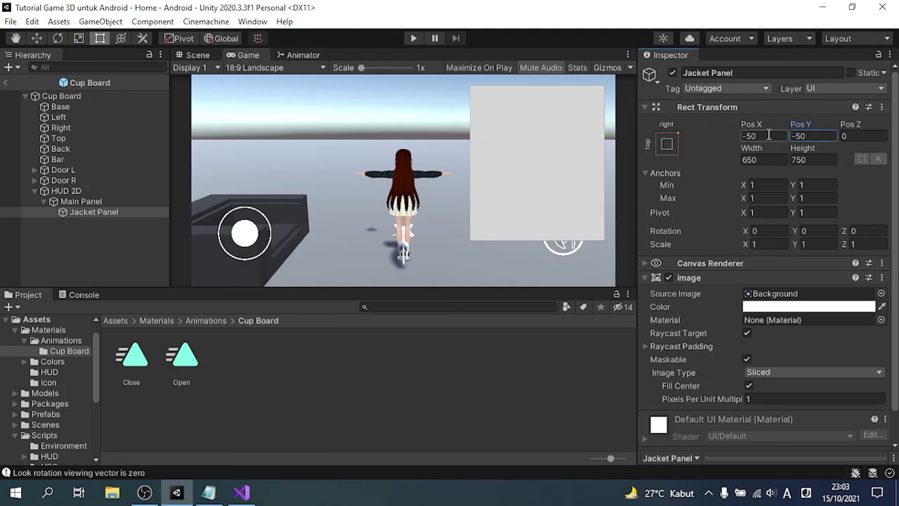
Add a UI Button inside the Jacket Panel named Close Button.
{"action": "right_click", "coordinate": [114, 212]}
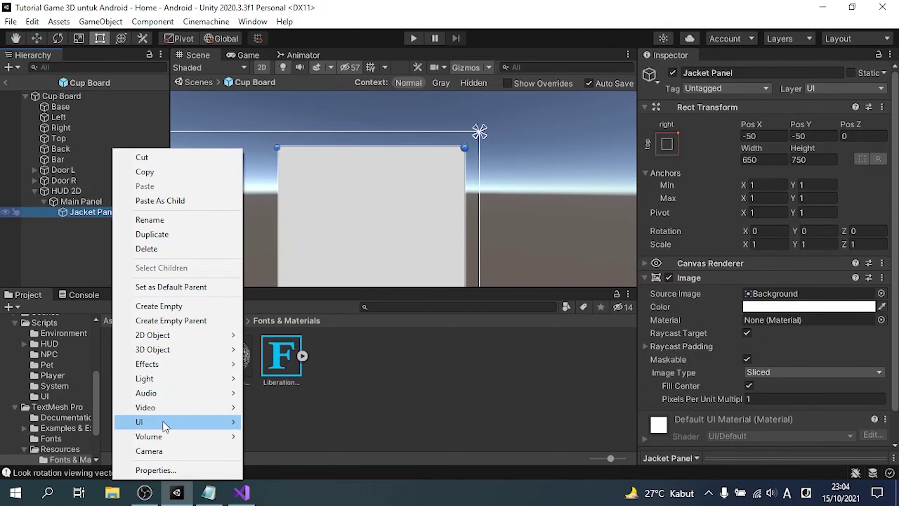
{"action": "mouse_move", "coordinate": [224, 420]}
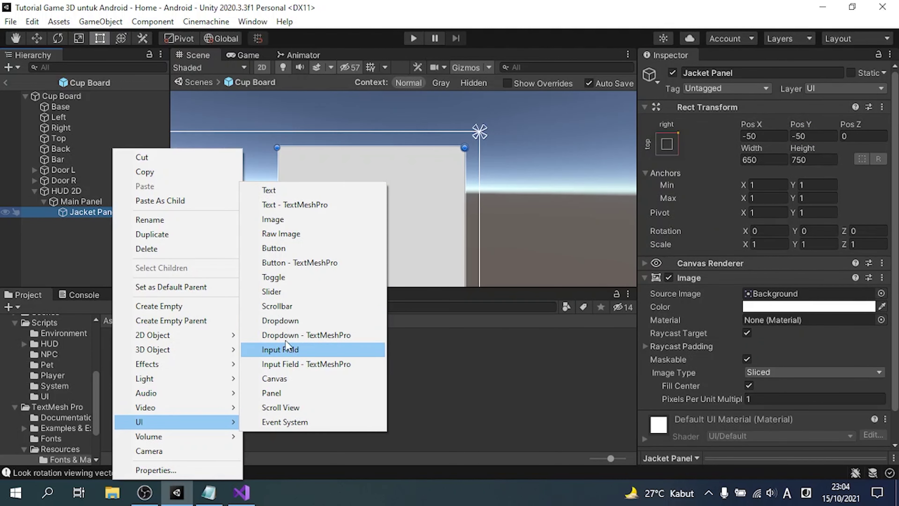
{"action": "left_click", "coordinate": [283, 249]}
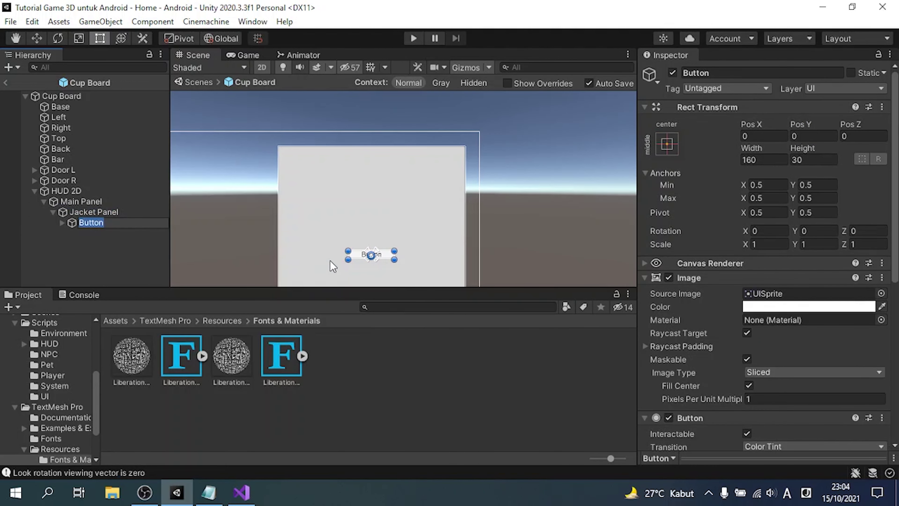
{"action": "key", "text": "Left"}
{"action": "type", "text": "Cl"}
{"action": "type", "text": "ose"}
{"action": "key", "text": "Return"}
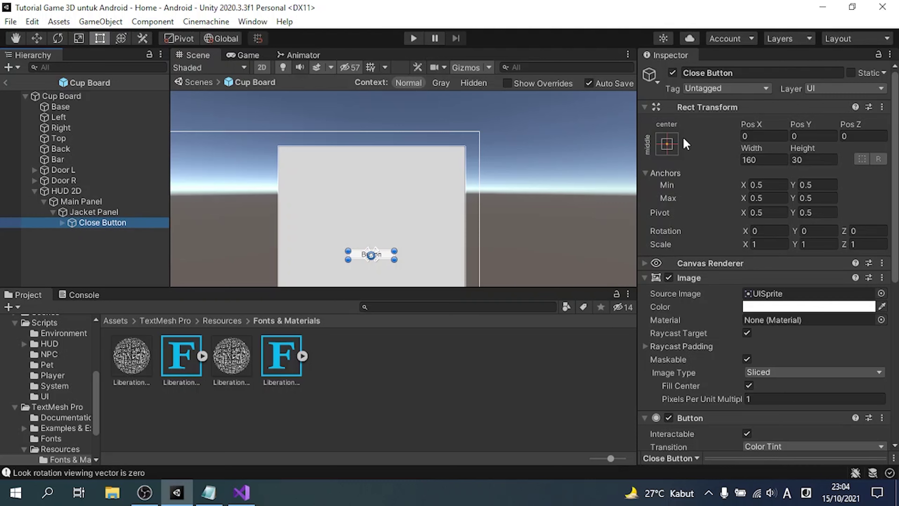
Anchor the Close Button to the top-right corner at position 0, 0, 0.
{"action": "left_click", "coordinate": [666, 144]}
{"action": "left_click", "coordinate": [778, 234], "text": "alt+shift"}
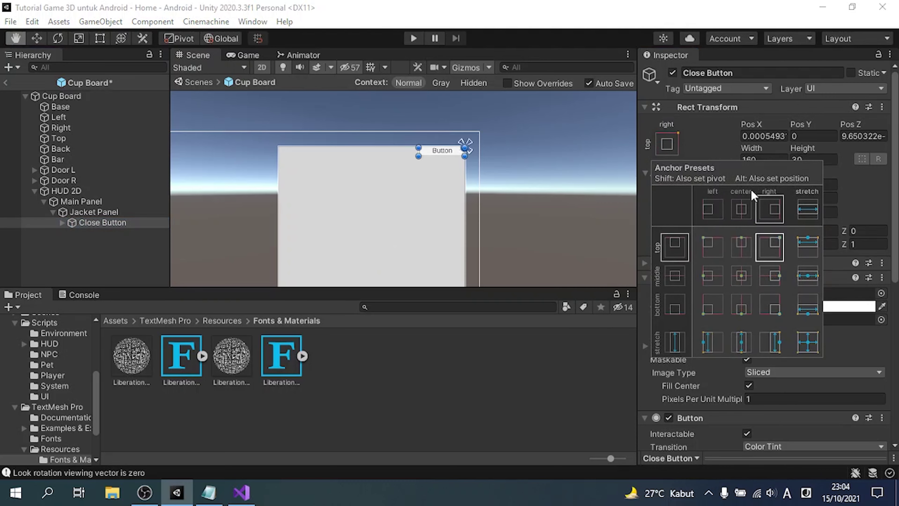
{"action": "left_click", "coordinate": [770, 132]}
{"action": "key", "text": "Tab"}
{"action": "key", "text": "Tab"}
{"action": "type", "text": "0"}
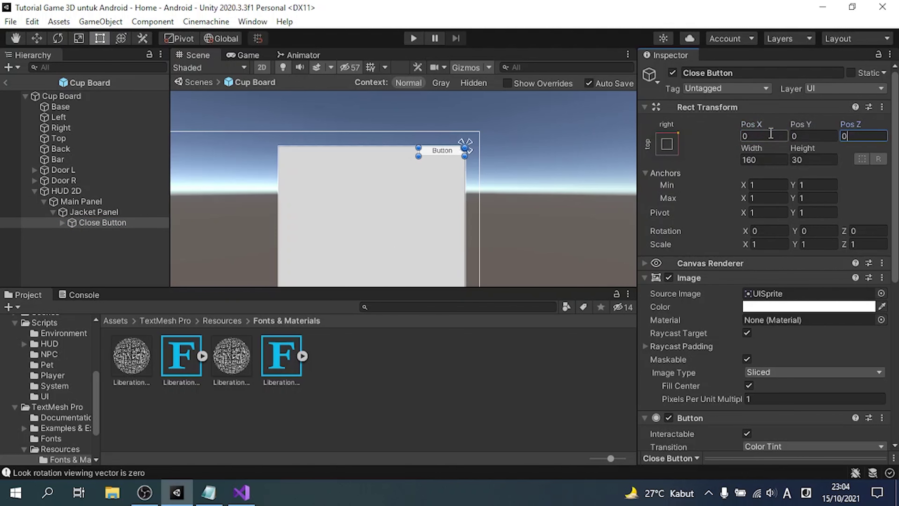
Set the Close Button's width and height to 100.
{"action": "key", "text": "Tab"}
{"action": "type", "text": "150"}
{"action": "key", "text": "Tab"}
{"action": "type", "text": "150"}
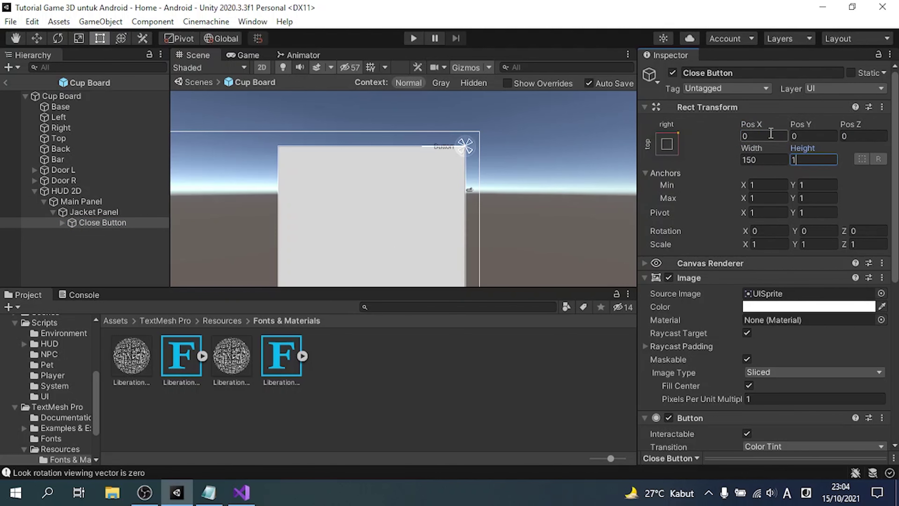
{"action": "key", "text": "Return"}
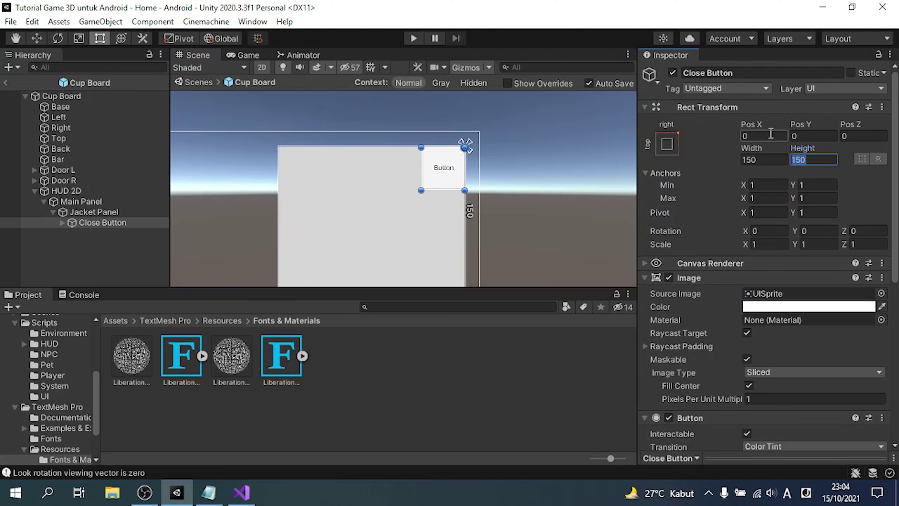
{"action": "key", "text": "shift+Tab"}
{"action": "type", "text": "100"}
{"action": "key", "text": "Tab"}
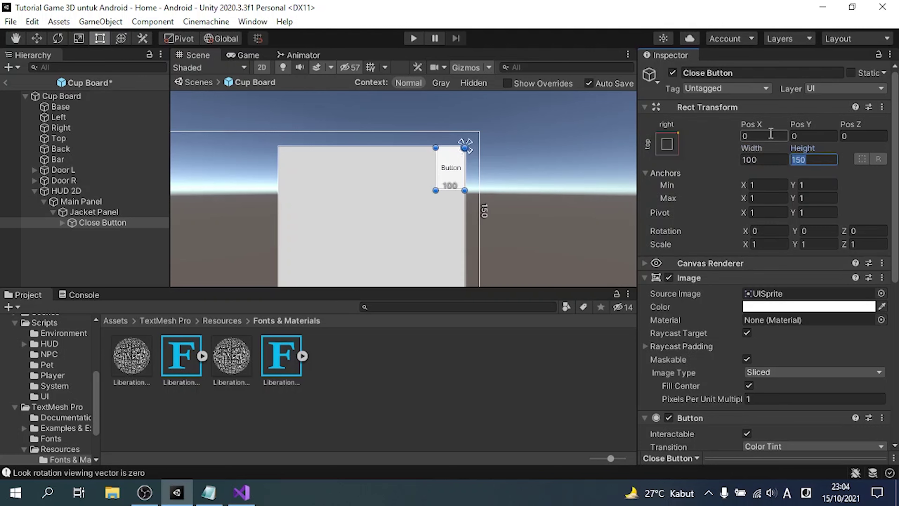
{"action": "type", "text": "100"}
{"action": "key", "text": "Return"}
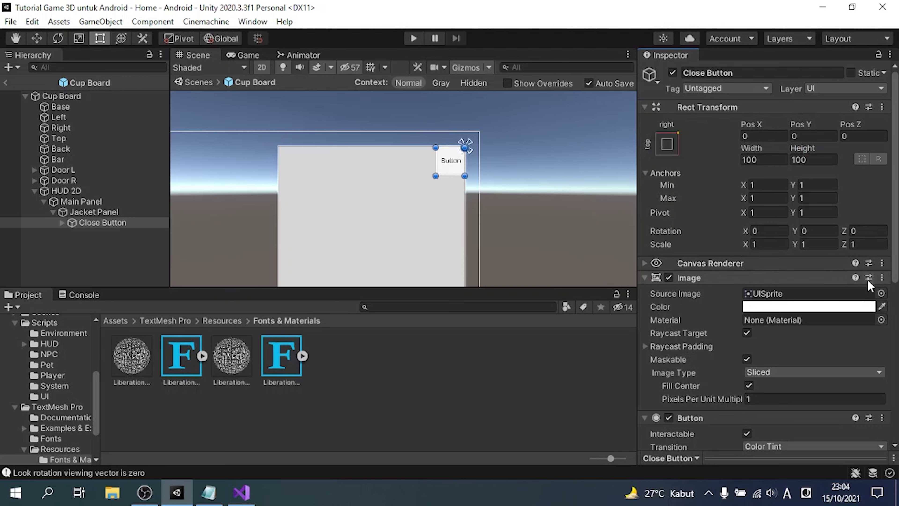
{"action": "scroll", "coordinate": [743, 317], "scroll_direction": "down", "scroll_amount": 5}
Change the Close Button's Text (TMP) label to X and enable Auto Size.
{"action": "left_click", "coordinate": [62, 223]}
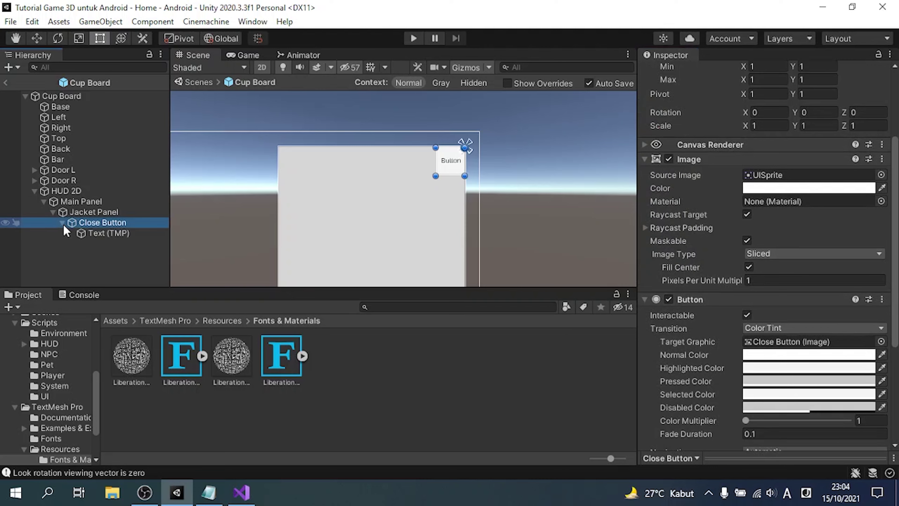
{"action": "left_click", "coordinate": [70, 233]}
{"action": "left_click", "coordinate": [682, 237]}
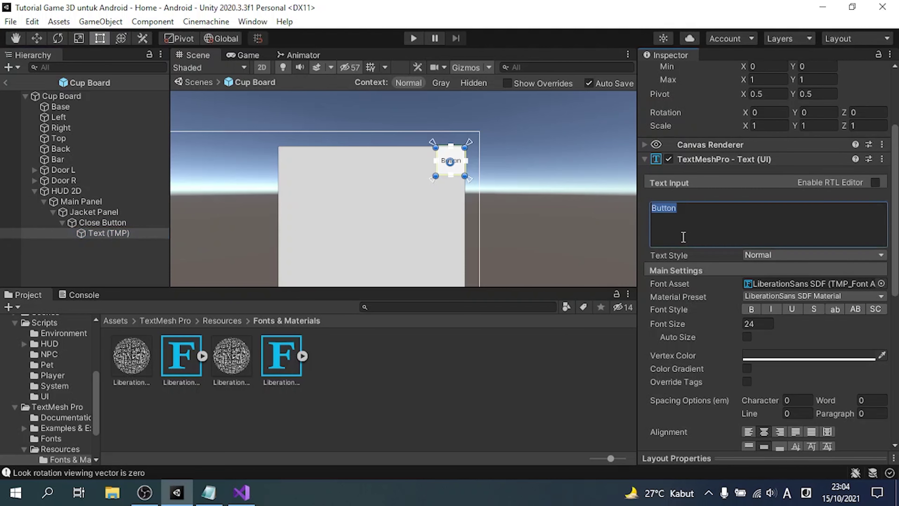
{"action": "type", "text": "X"}
{"action": "left_click", "coordinate": [751, 310]}
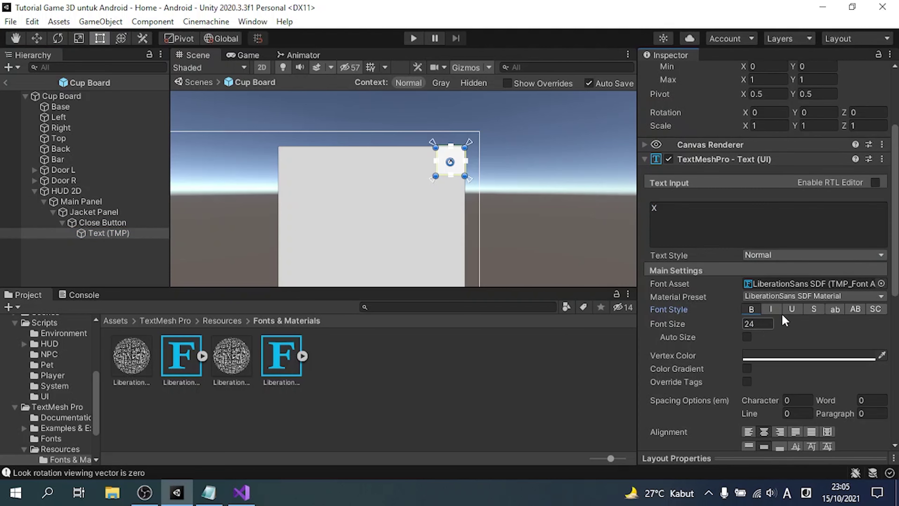
{"action": "left_click", "coordinate": [745, 337]}
{"action": "scroll", "coordinate": [763, 434], "scroll_direction": "down", "scroll_amount": 3}
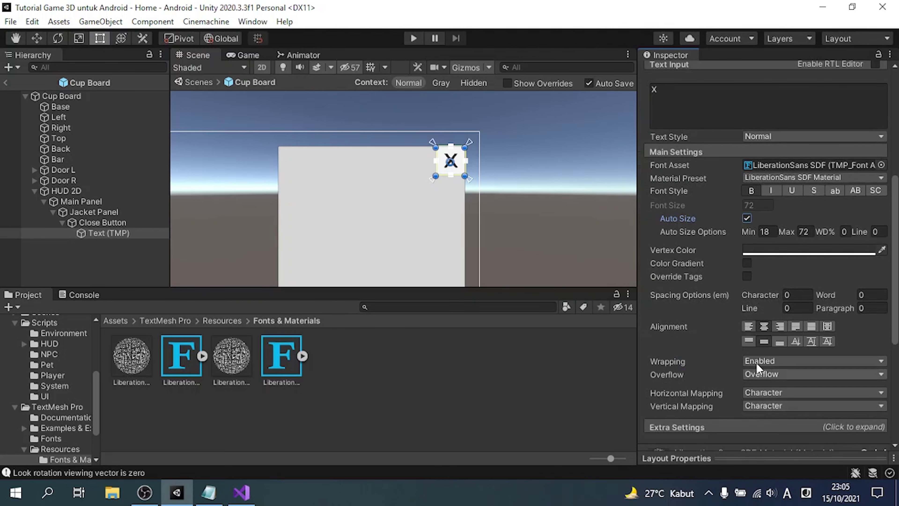
Make the X red with the LiberationSans SDF - Outline material, then preview in Game view.
{"action": "left_click", "coordinate": [754, 250]}
{"action": "left_click", "coordinate": [807, 253]}
{"action": "left_click_drag", "start_coordinate": [821, 261], "coordinate": [853, 240]}
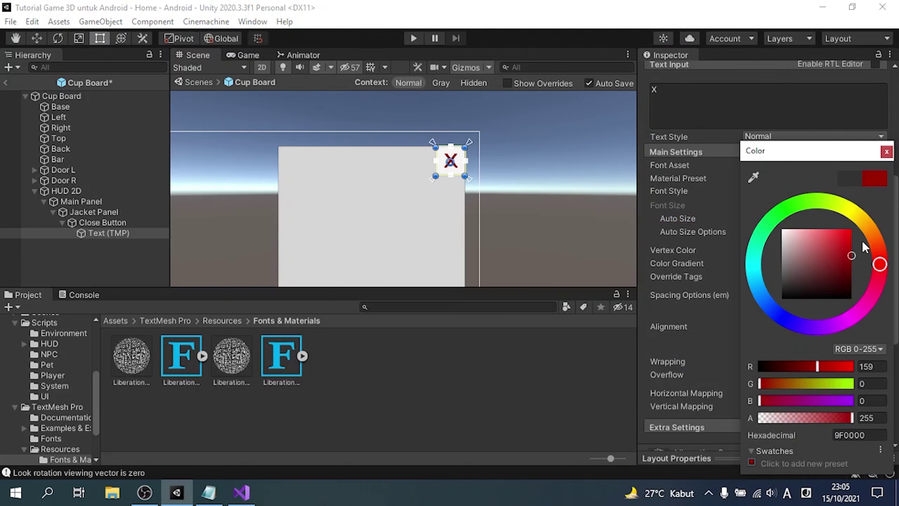
{"action": "left_click", "coordinate": [885, 151]}
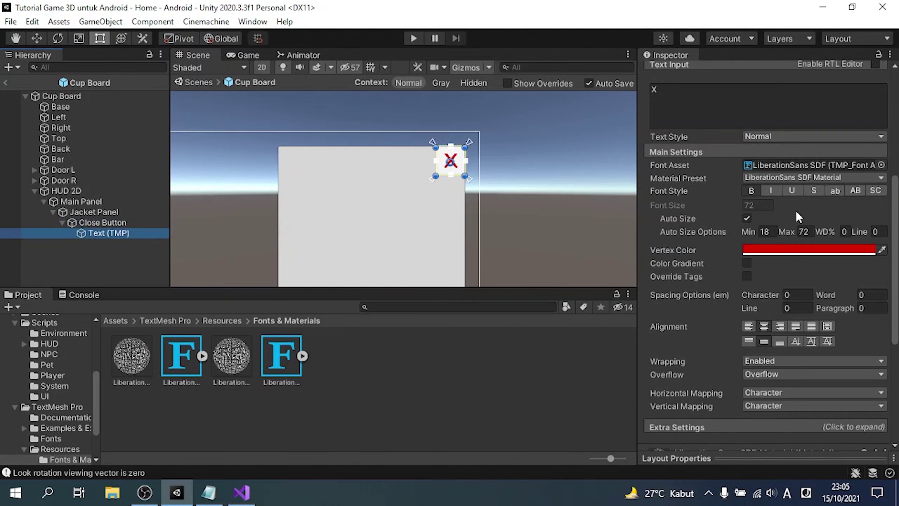
{"action": "left_click", "coordinate": [809, 178]}
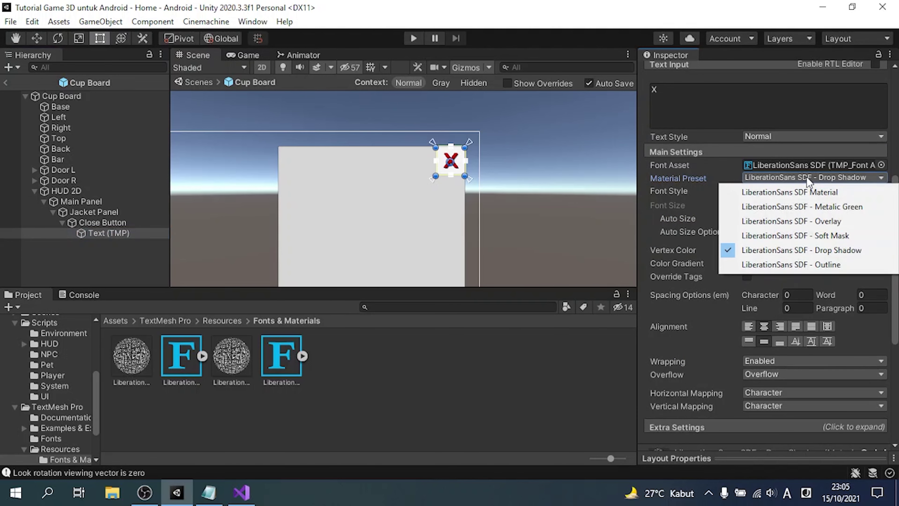
{"action": "left_click", "coordinate": [815, 264]}
{"action": "left_click", "coordinate": [246, 55]}
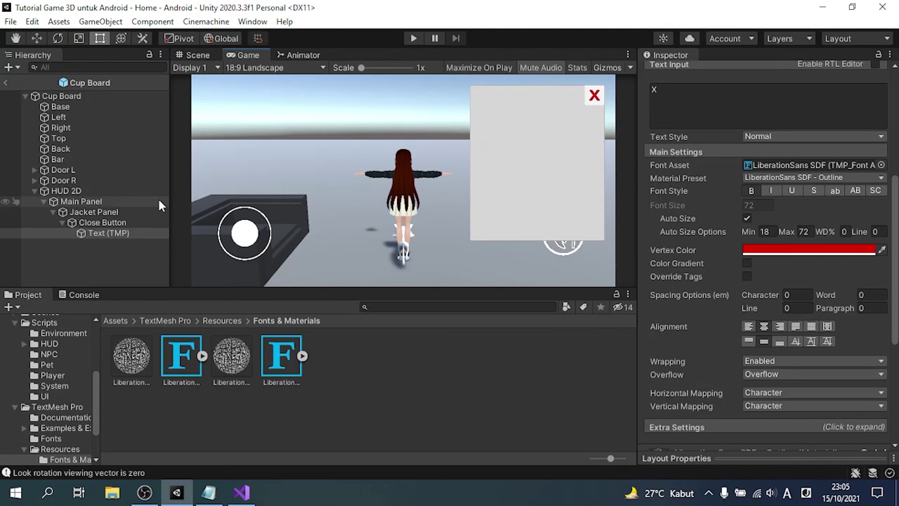
Try a position offset of 10 on the Close Button's Rect Transform and save.
{"action": "left_click", "coordinate": [134, 223]}
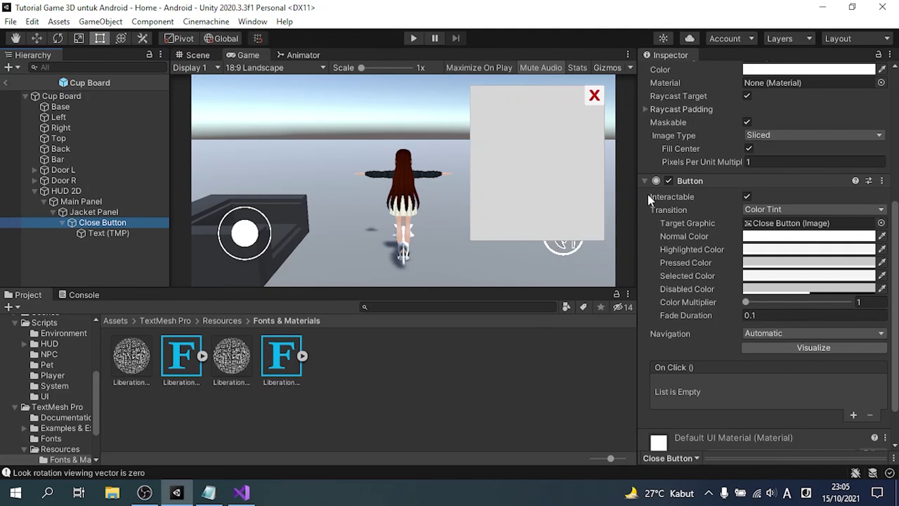
{"action": "scroll", "coordinate": [761, 213], "scroll_direction": "up", "scroll_amount": 10}
{"action": "left_click", "coordinate": [757, 136]}
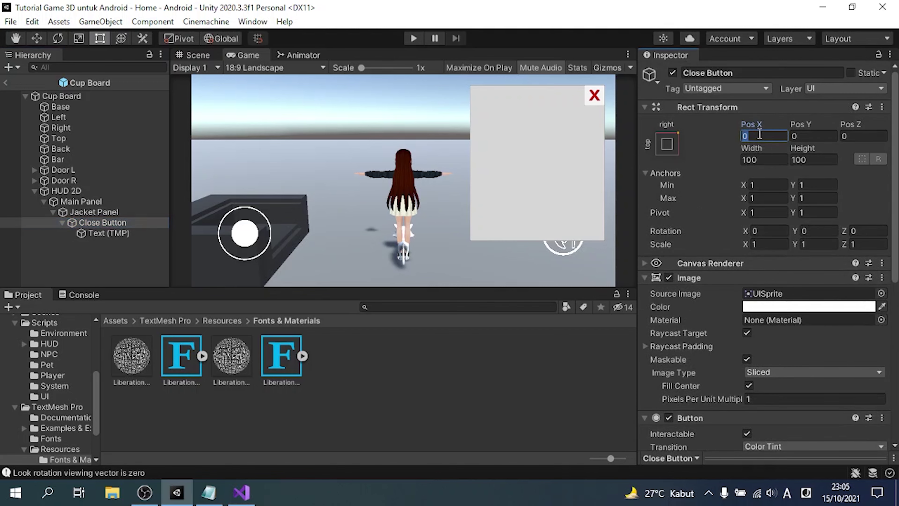
{"action": "key", "text": "Tab"}
{"action": "left_click", "coordinate": [759, 136]}
{"action": "type", "text": "0"}
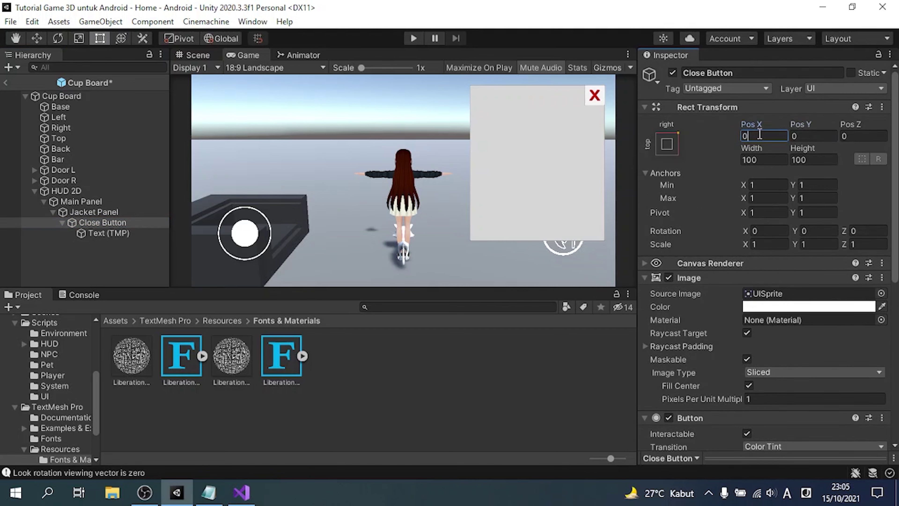
{"action": "key", "text": "Tab"}
{"action": "type", "text": "10"}
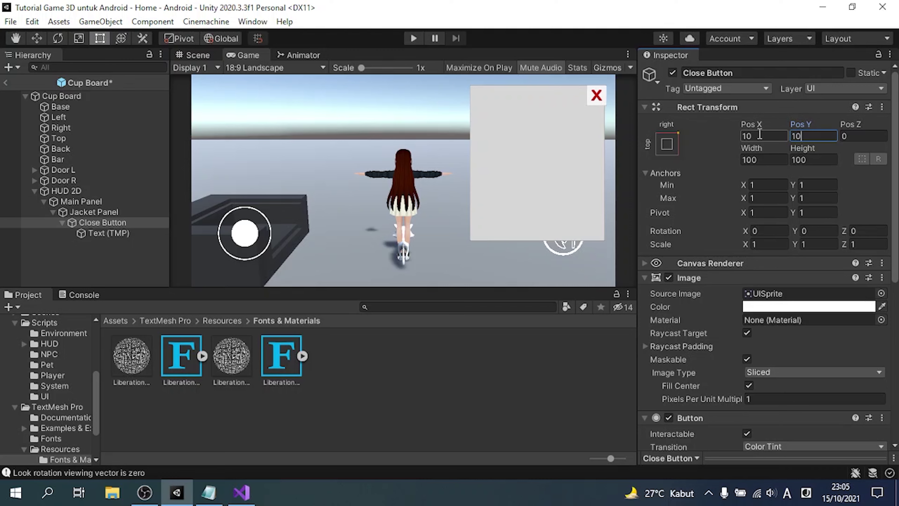
{"action": "key", "text": "Return"}
{"action": "key", "text": "ctrl+s"}
Set the Close Button's Pos X and Pos Y to -25.
{"action": "left_click", "coordinate": [759, 135]}
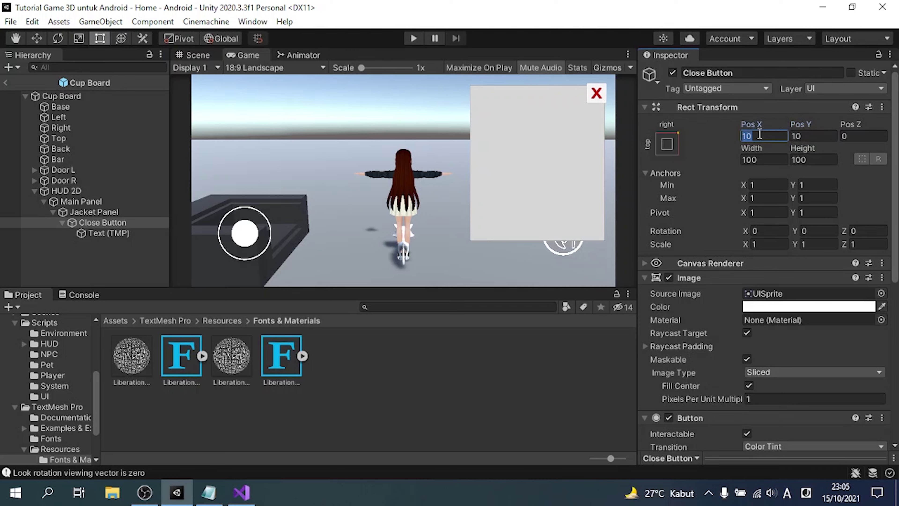
{"action": "type", "text": "-25"}
{"action": "key", "text": "Tab"}
{"action": "type", "text": "-"}
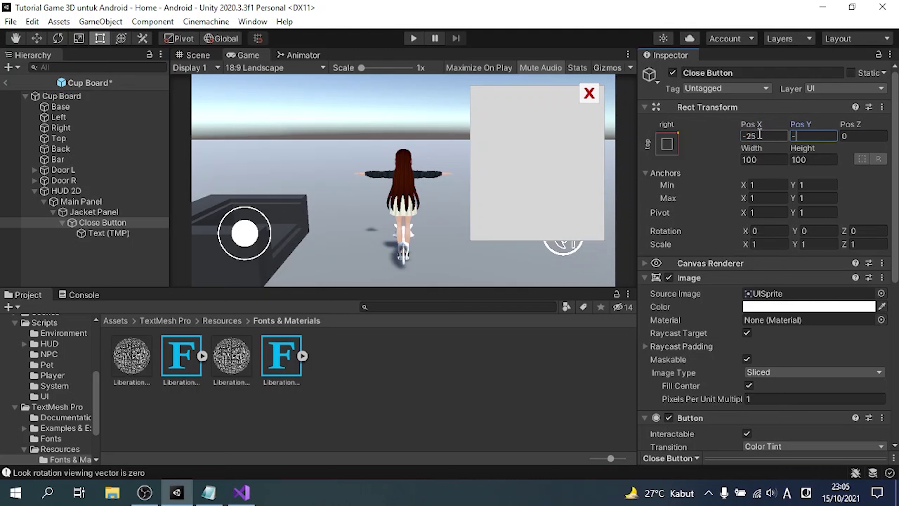
{"action": "key", "text": "Tab"}
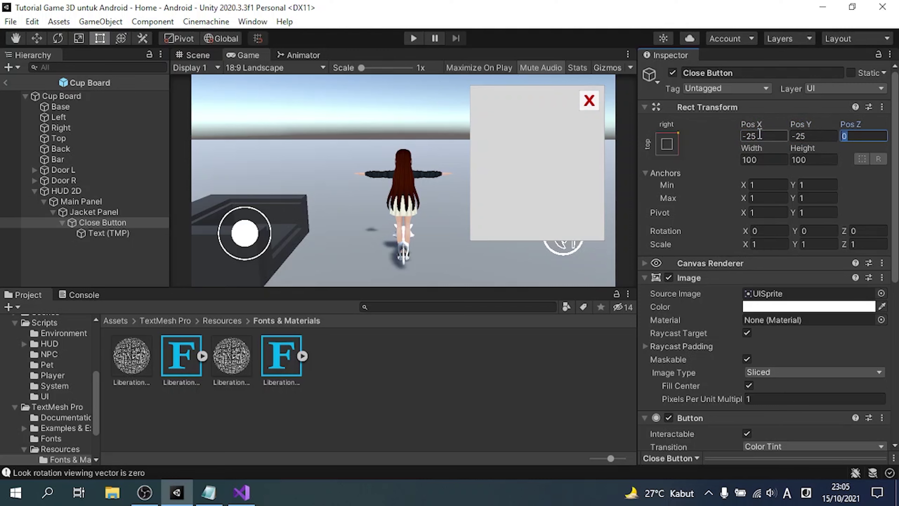
Collapse the Close Button's children in the hierarchy and reselect the Close Button.
{"action": "left_click", "coordinate": [92, 234]}
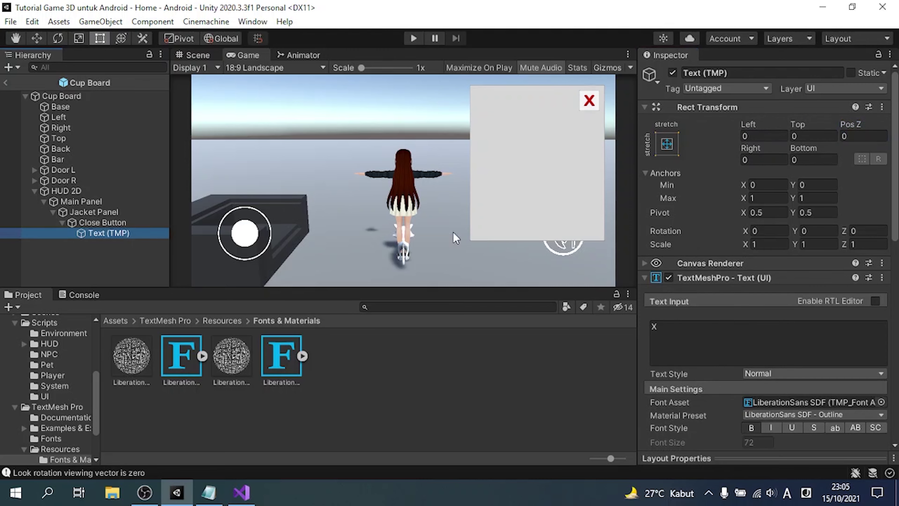
{"action": "left_click", "coordinate": [83, 212]}
{"action": "left_click", "coordinate": [63, 223]}
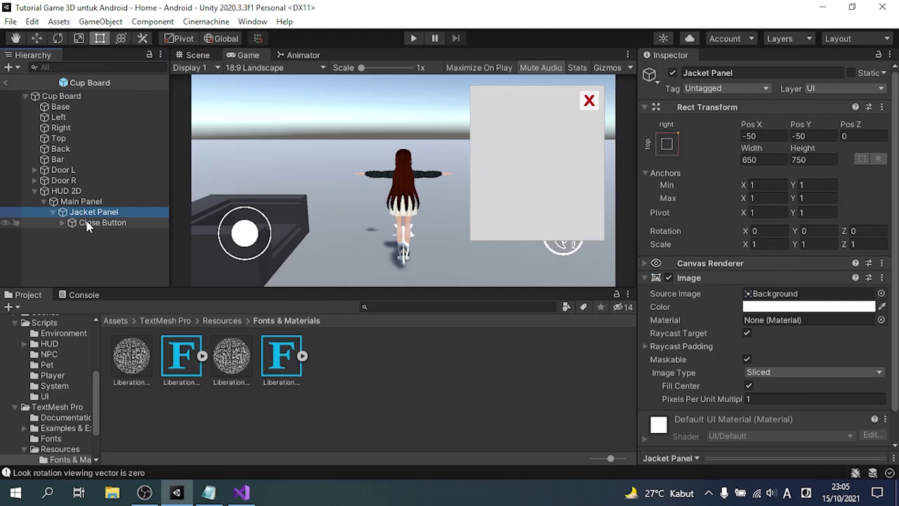
{"action": "left_click", "coordinate": [89, 225]}
{"action": "scroll", "coordinate": [695, 313], "scroll_direction": "down", "scroll_amount": 10}
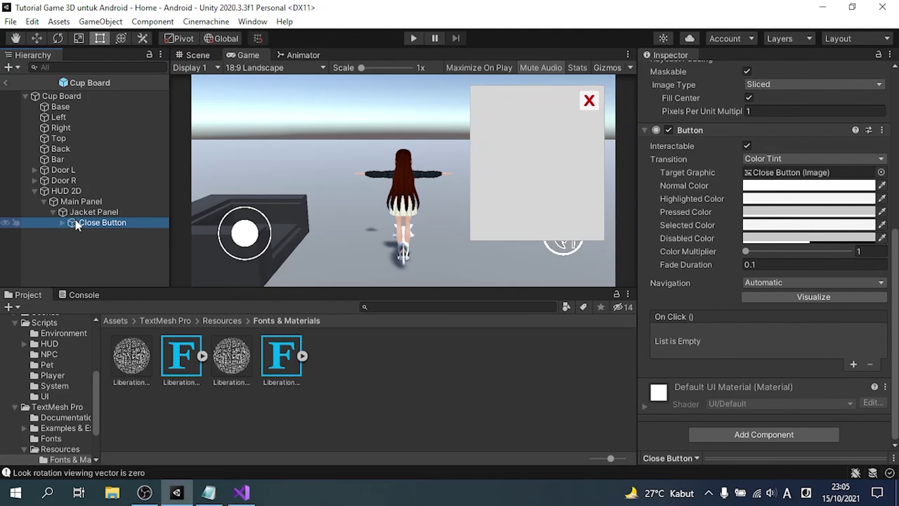
Add a new child panel inside the Jacket Panel.
{"action": "right_click", "coordinate": [87, 215]}
{"action": "mouse_move", "coordinate": [144, 421]}
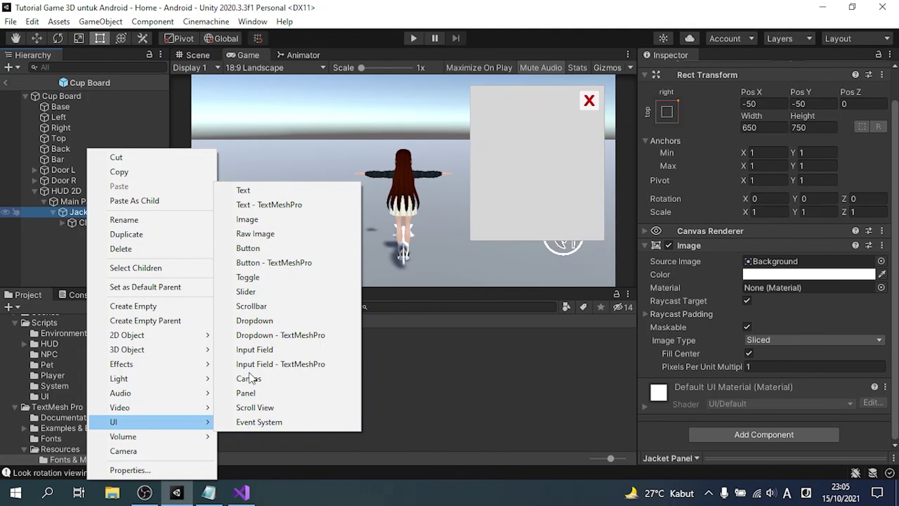
{"action": "left_click", "coordinate": [260, 392]}
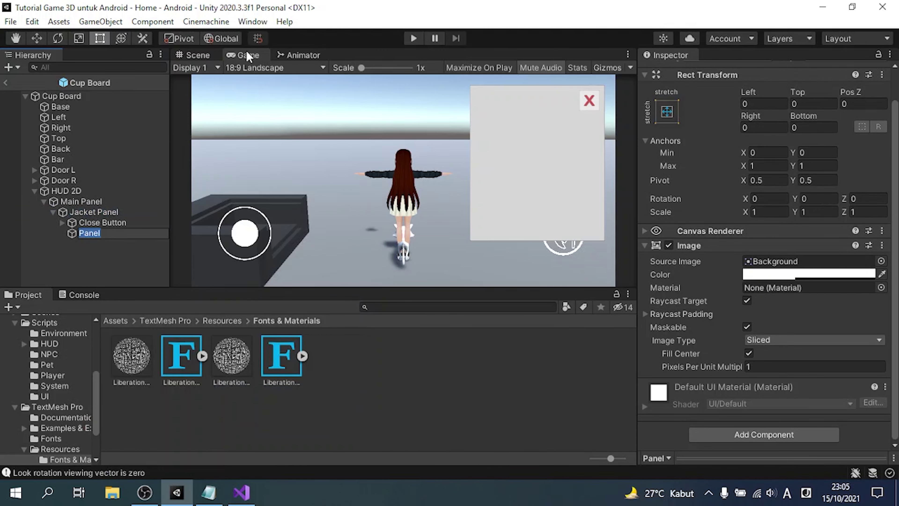
{"action": "left_click", "coordinate": [194, 55]}
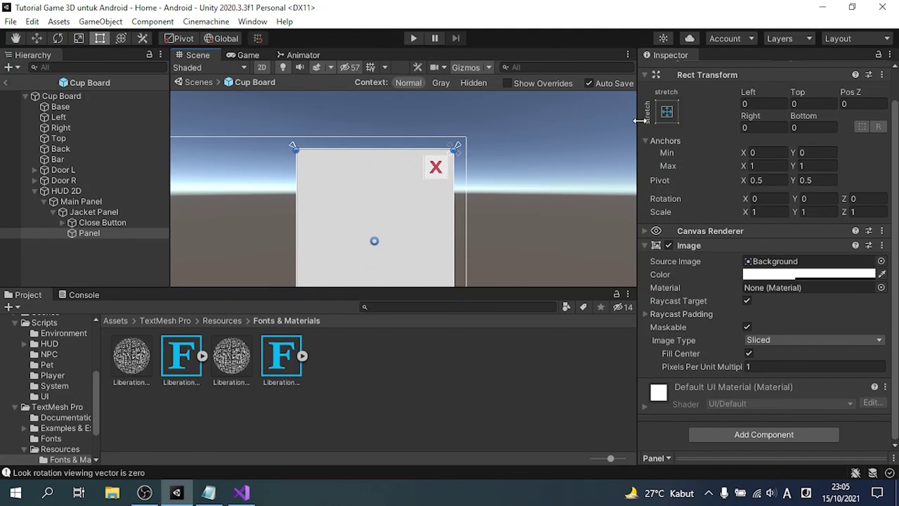
Set the new panel's image colour to an opaque bright red.
{"action": "left_click", "coordinate": [796, 276]}
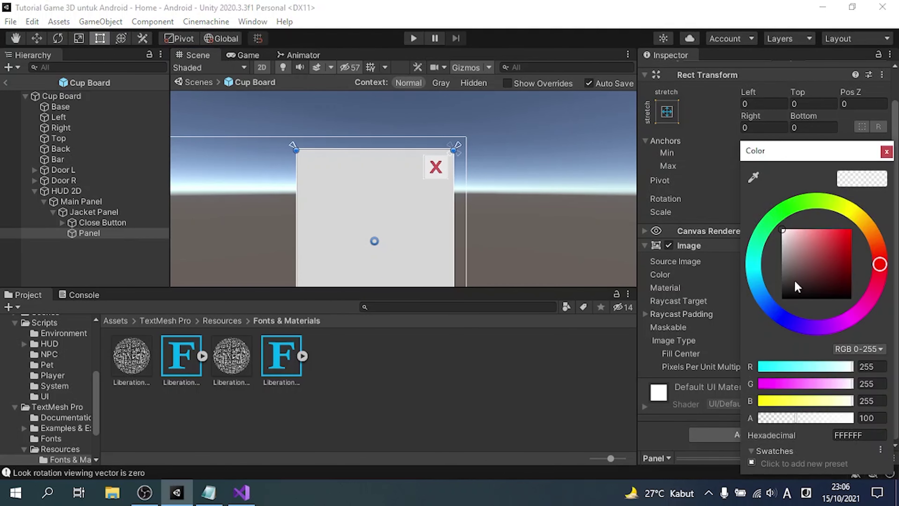
{"action": "left_click_drag", "start_coordinate": [814, 418], "coordinate": [854, 418]}
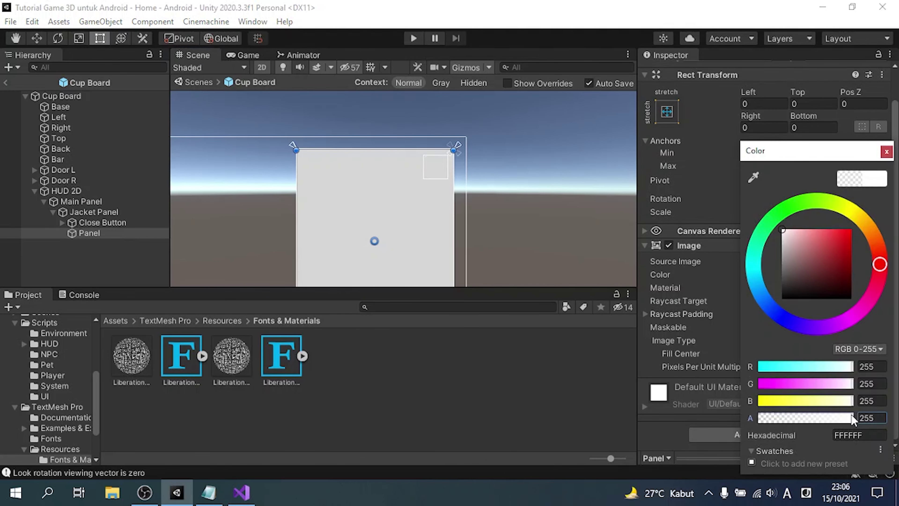
{"action": "left_click", "coordinate": [829, 266]}
{"action": "left_click", "coordinate": [842, 257]}
{"action": "left_click", "coordinate": [886, 151]}
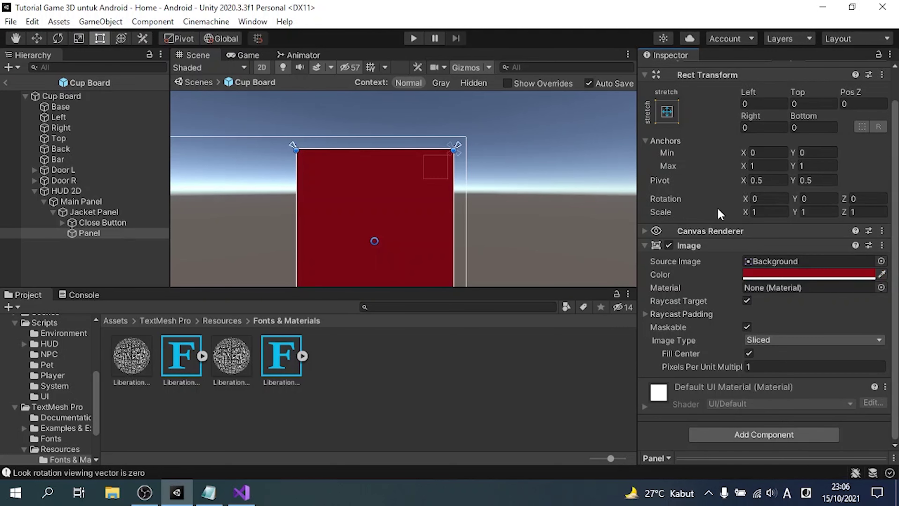
Rename the panel to Jacket.
{"action": "left_click", "coordinate": [718, 72]}
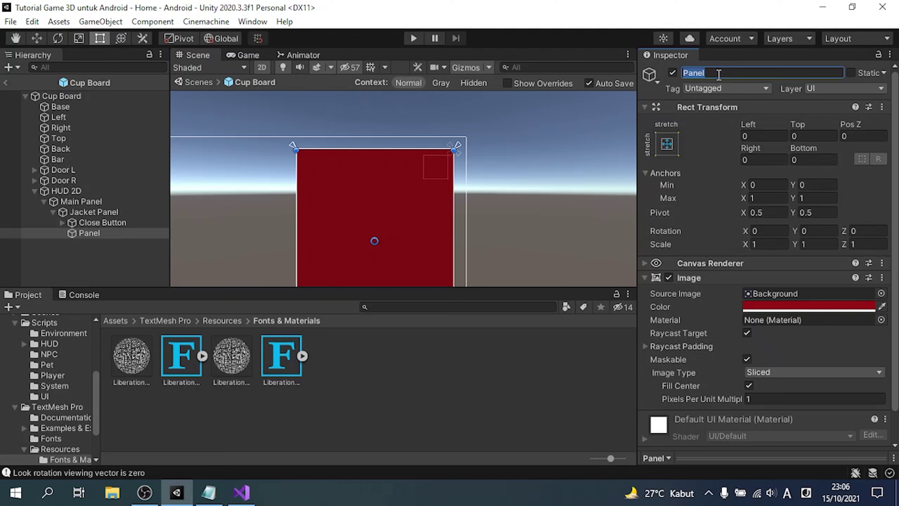
{"action": "type", "text": "Jacket"}
{"action": "key", "text": "Return"}
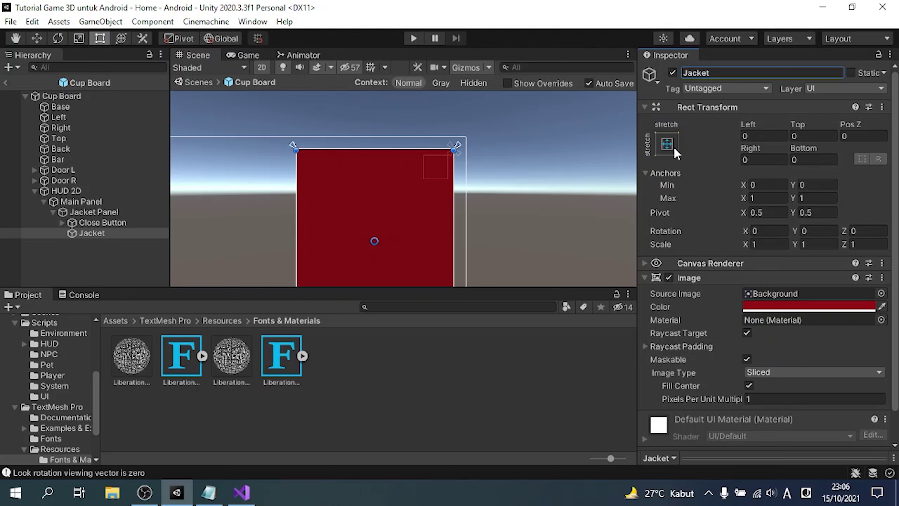
Give Jacket a middle-stretch anchor preset and a fully transparent image colour.
{"action": "left_click", "coordinate": [667, 143]}
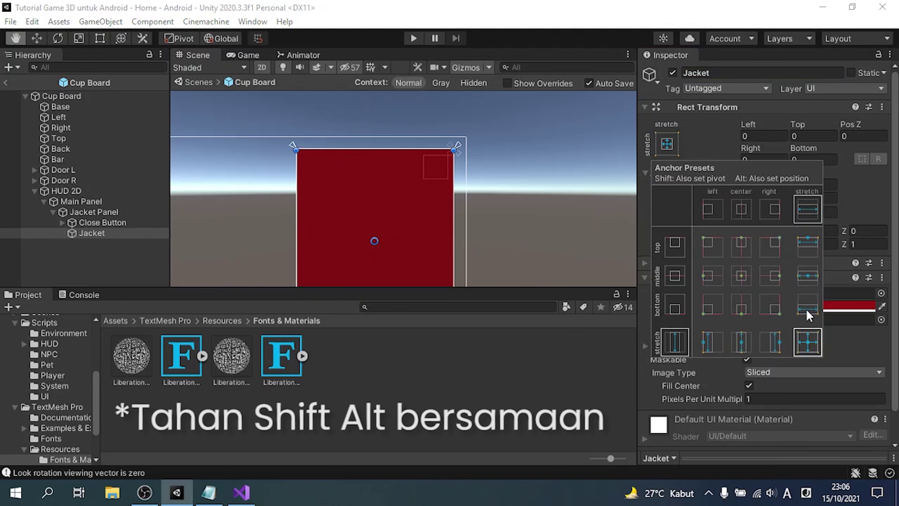
{"action": "left_click", "coordinate": [806, 276], "text": "alt+shift"}
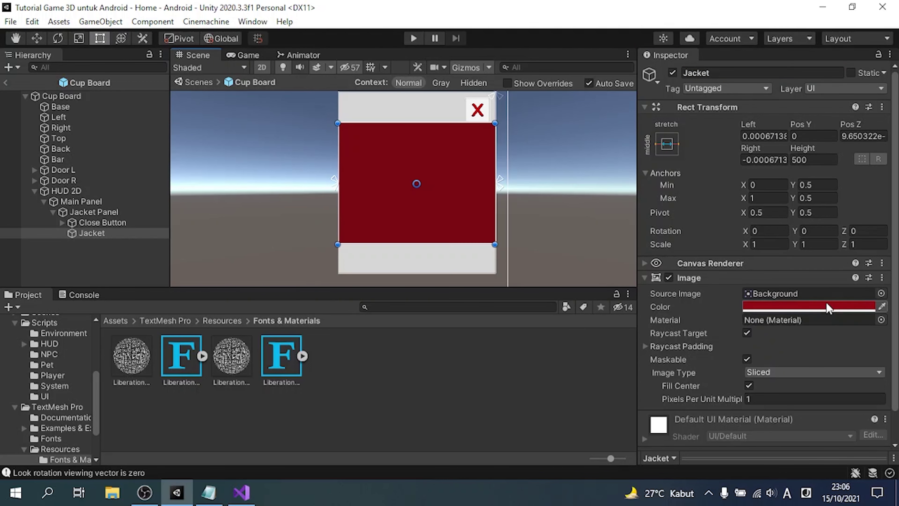
{"action": "left_click", "coordinate": [828, 307]}
{"action": "left_click_drag", "start_coordinate": [822, 419], "coordinate": [748, 418]}
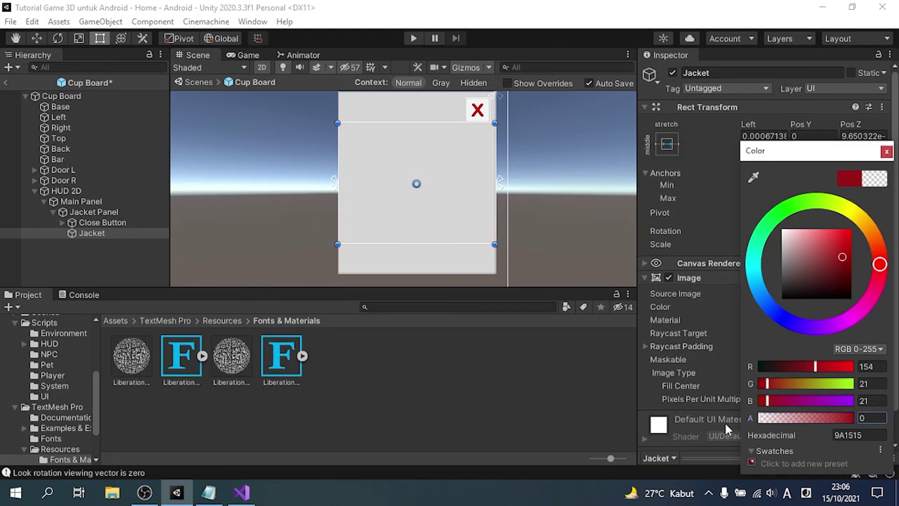
{"action": "left_click", "coordinate": [886, 151]}
Rename the Jacket object to Content.
{"action": "left_click", "coordinate": [106, 235]}
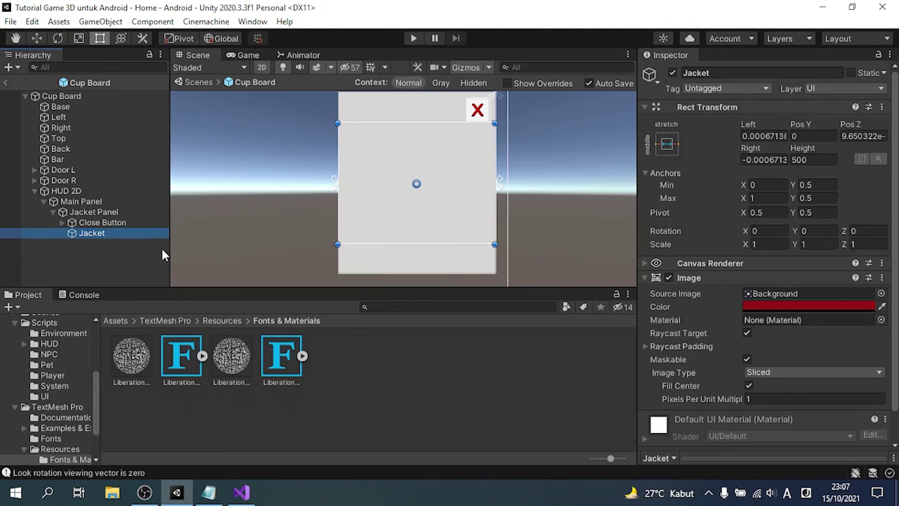
{"action": "key", "text": "F2"}
{"action": "type", "text": "Content"}
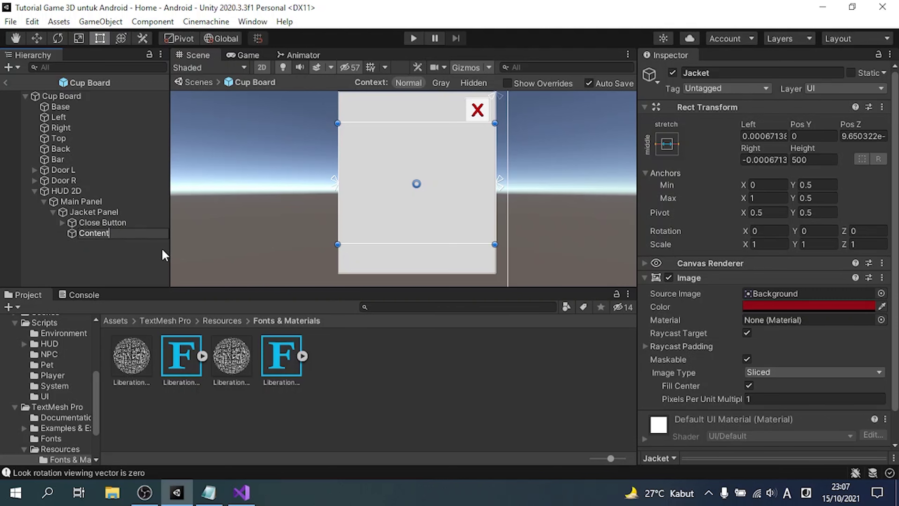
{"action": "key", "text": "Return"}
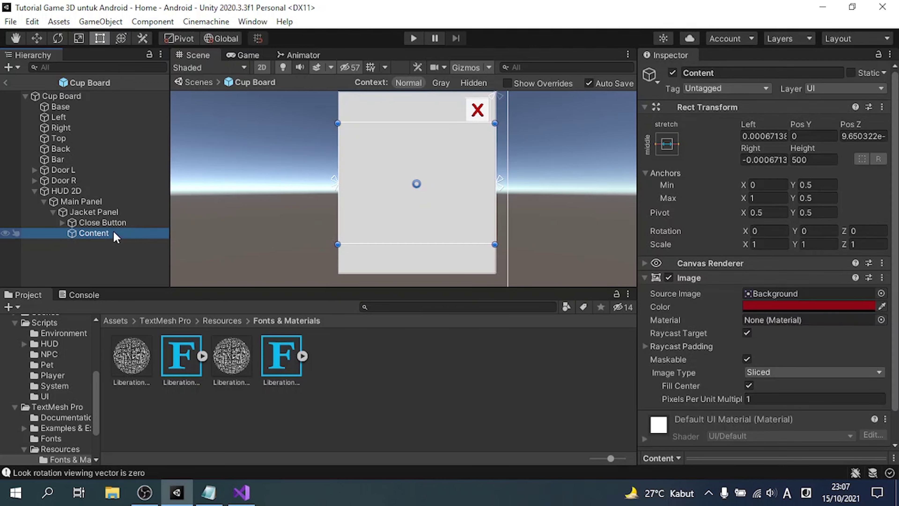
Add an image named Left under Content and duplicate it as Right.
{"action": "right_click", "coordinate": [117, 233]}
{"action": "mouse_move", "coordinate": [142, 421]}
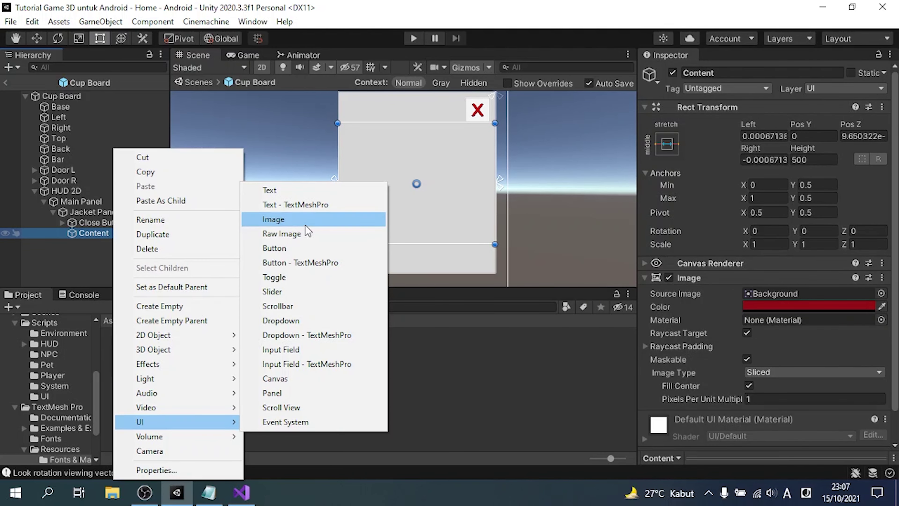
{"action": "left_click", "coordinate": [300, 219]}
{"action": "type", "text": "Left"}
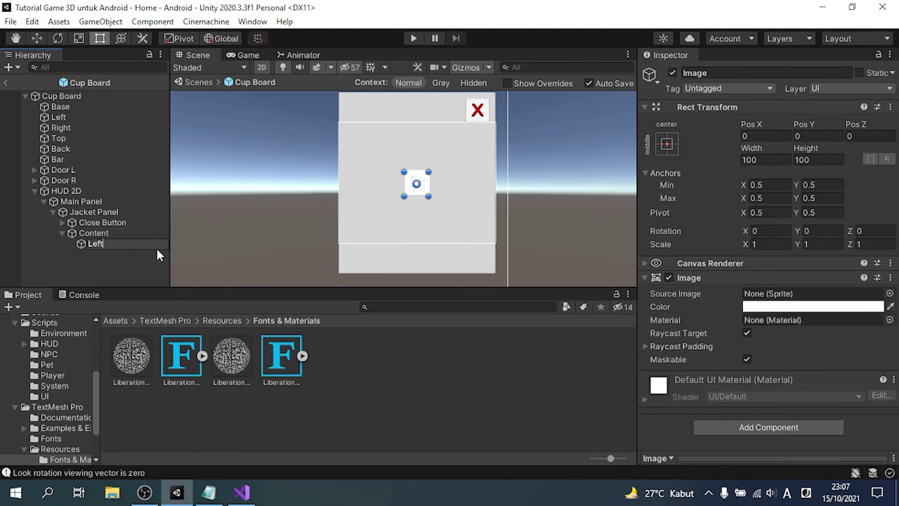
{"action": "key", "text": "Return"}
{"action": "key", "text": "ctrl+d"}
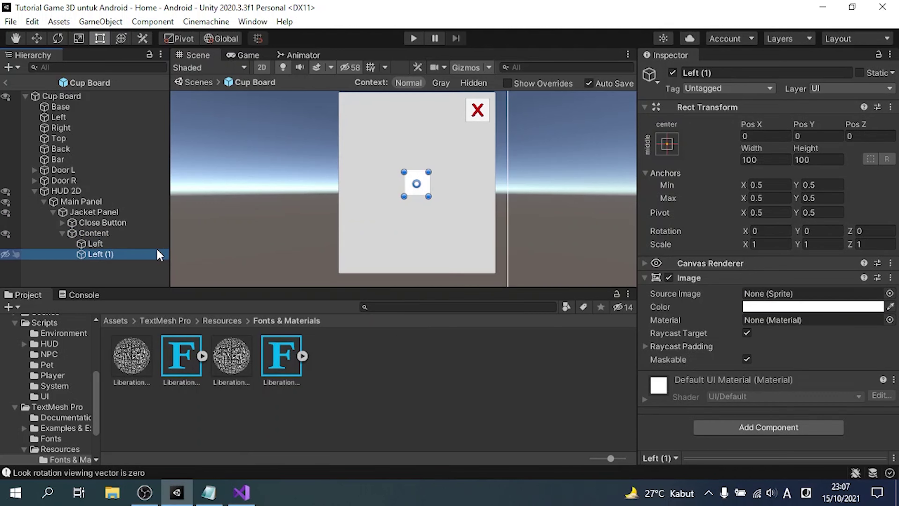
{"action": "key", "text": "F2"}
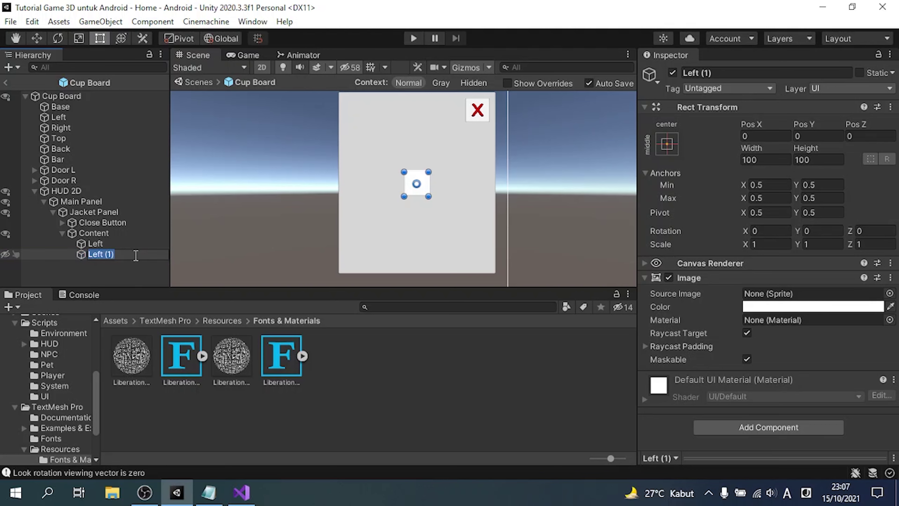
{"action": "type", "text": "Right"}
{"action": "key", "text": "Return"}
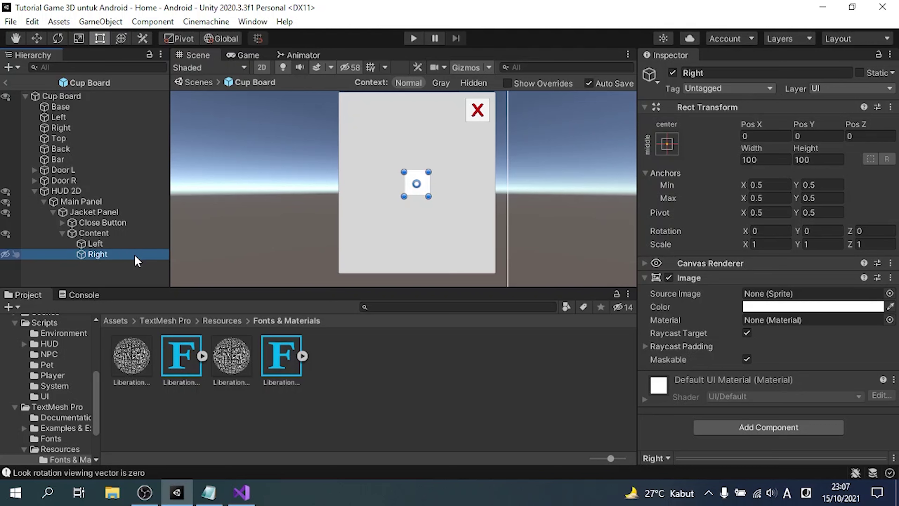
Add a third Content image keeping the name Image, placed between Left and Right.
{"action": "left_click", "coordinate": [9, 100]}
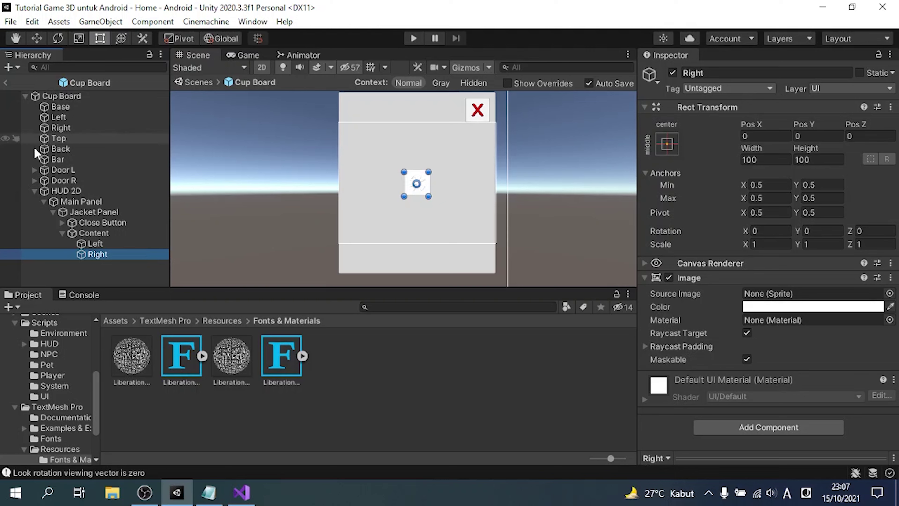
{"action": "left_click", "coordinate": [110, 243]}
{"action": "left_click", "coordinate": [112, 254]}
{"action": "left_click", "coordinate": [104, 233]}
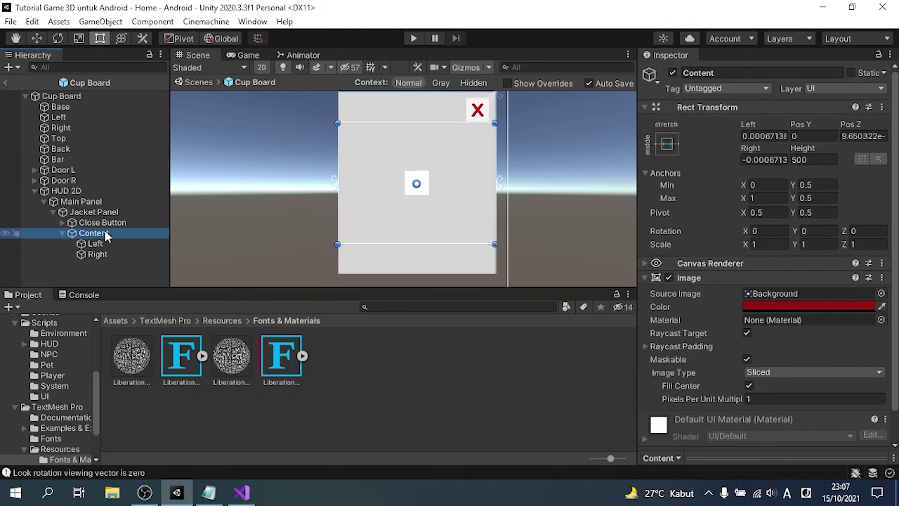
{"action": "right_click", "coordinate": [104, 232]}
{"action": "mouse_move", "coordinate": [169, 417]}
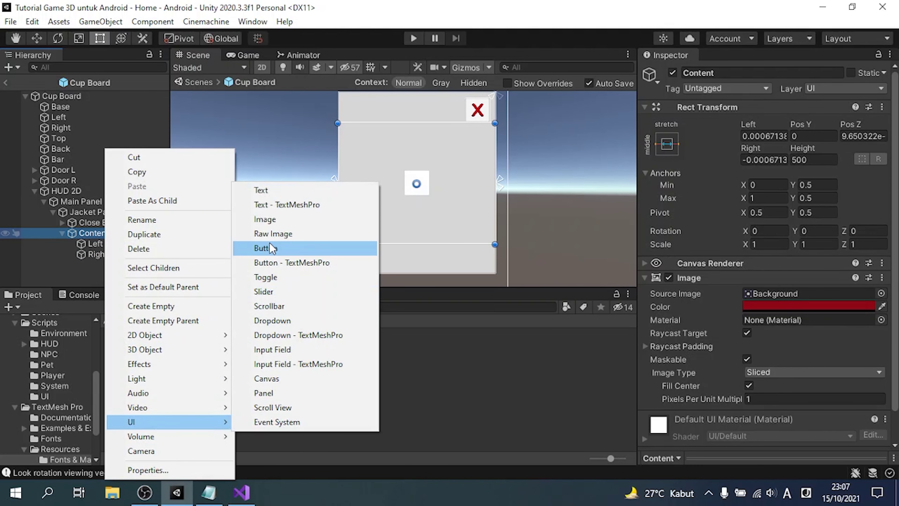
{"action": "left_click", "coordinate": [273, 214]}
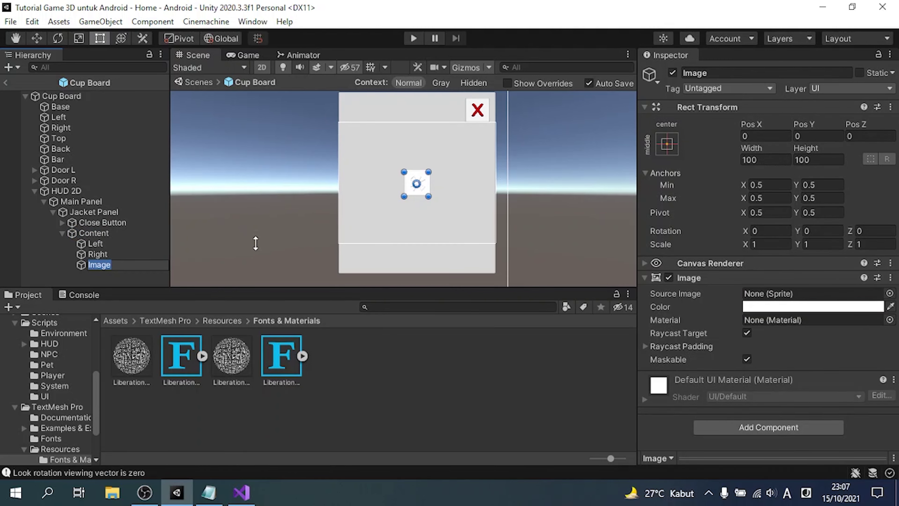
{"action": "left_click", "coordinate": [115, 281]}
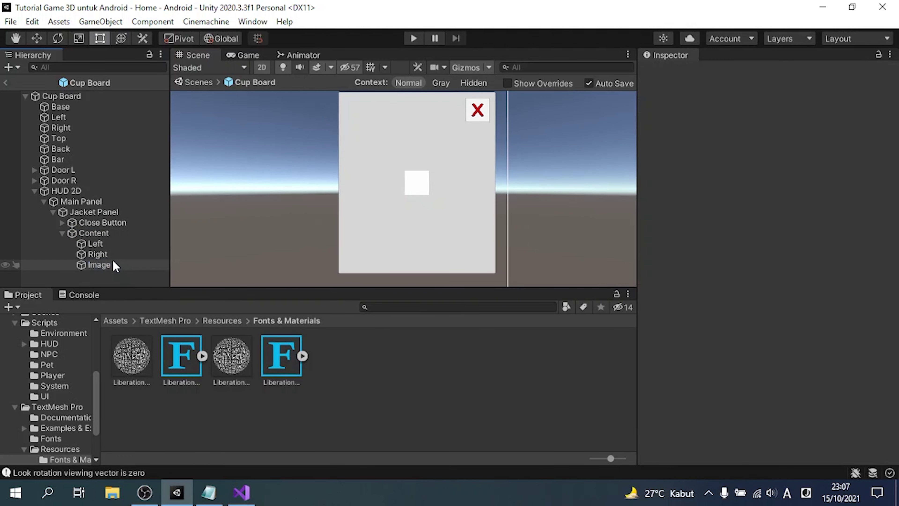
{"action": "left_click_drag", "start_coordinate": [114, 266], "coordinate": [118, 255]}
Anchor Left and Right full-height along Content's sides, and stretch Image to fill Content.
{"action": "left_click", "coordinate": [120, 243]}
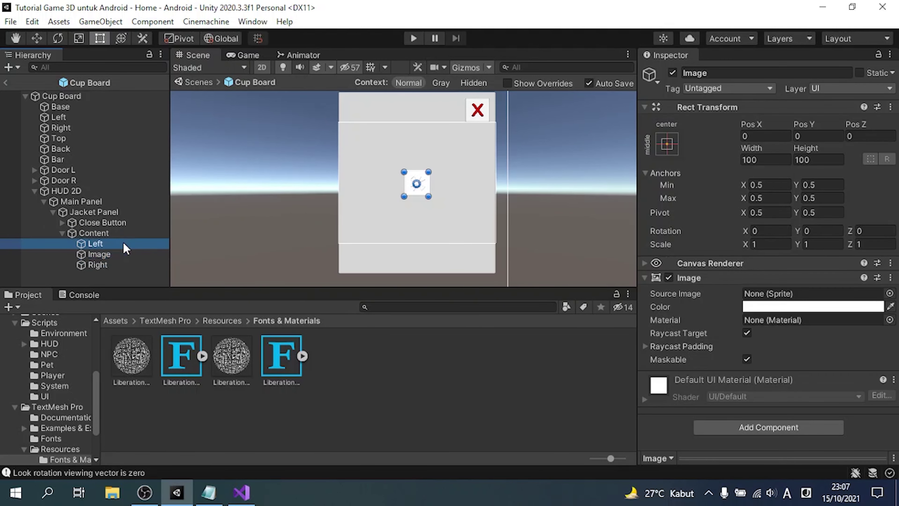
{"action": "left_click", "coordinate": [666, 144]}
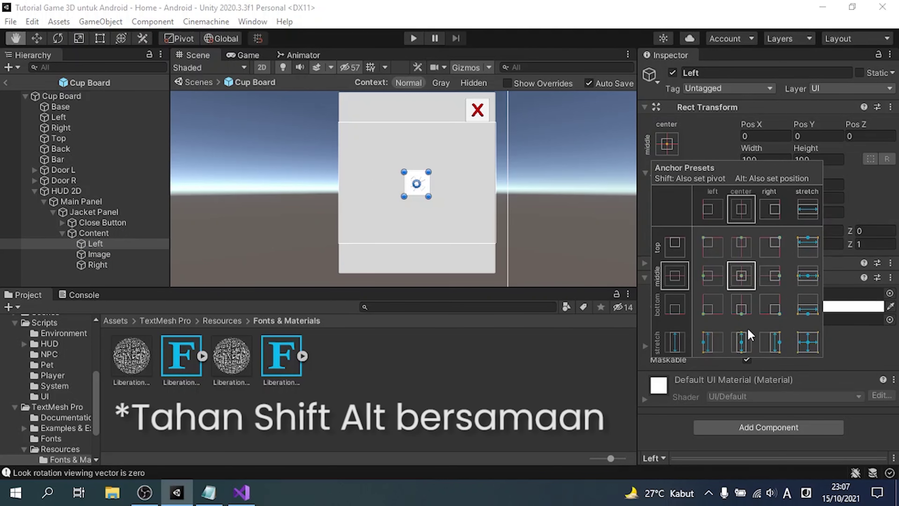
{"action": "left_click", "coordinate": [708, 343], "text": "alt+shift"}
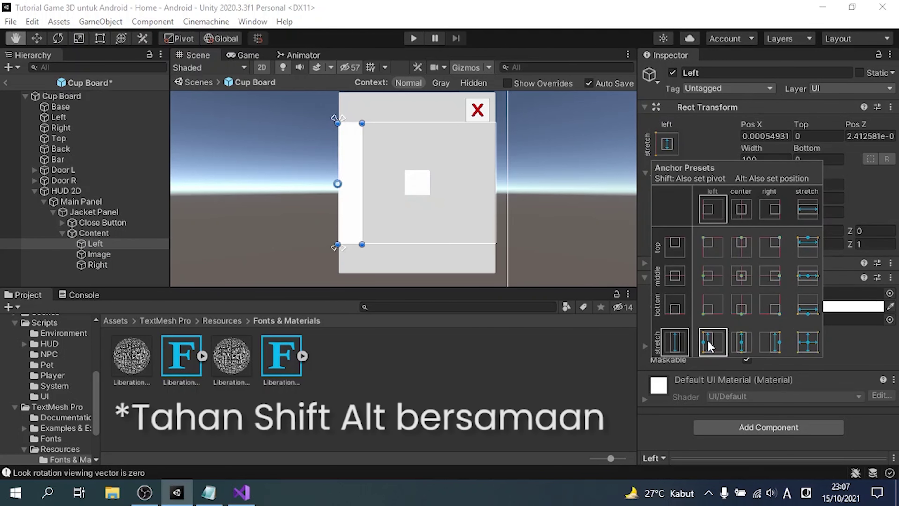
{"action": "left_click", "coordinate": [131, 265]}
{"action": "left_click", "coordinate": [666, 143]}
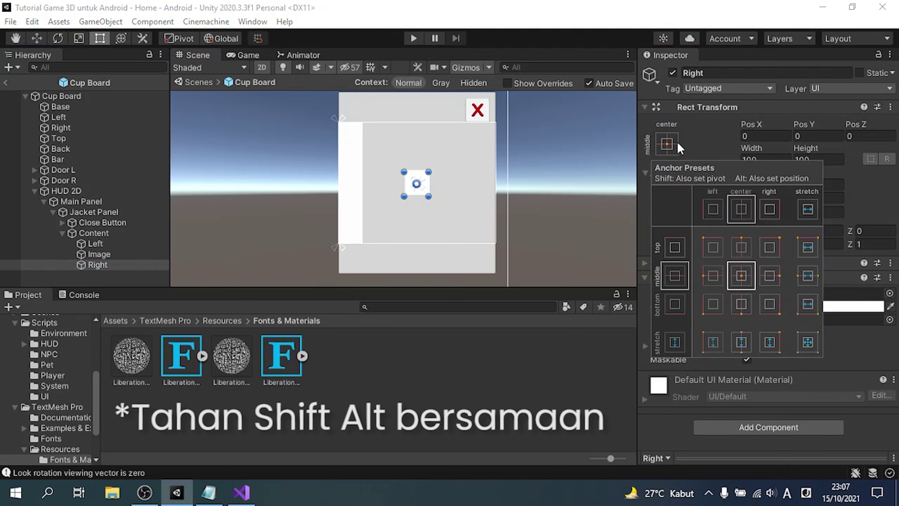
{"action": "left_click", "coordinate": [770, 342], "text": "alt+shift"}
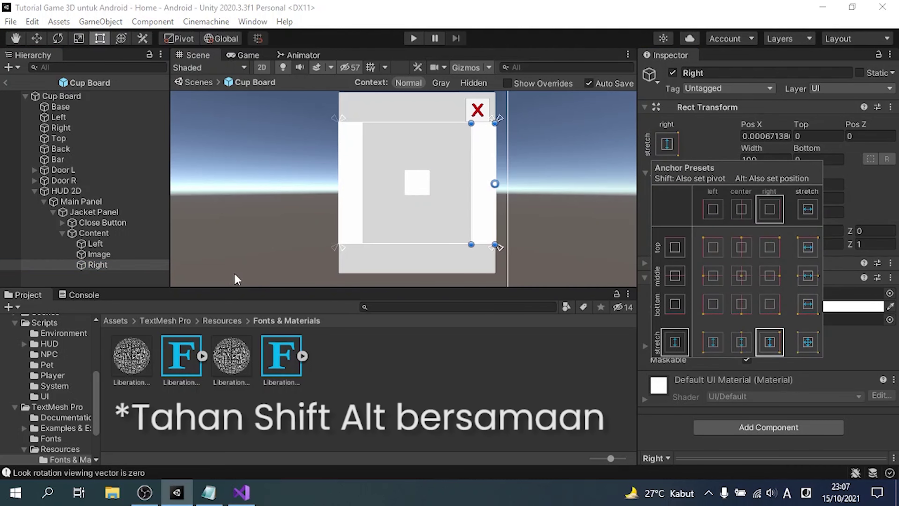
{"action": "left_click", "coordinate": [119, 254]}
{"action": "left_click", "coordinate": [667, 144]}
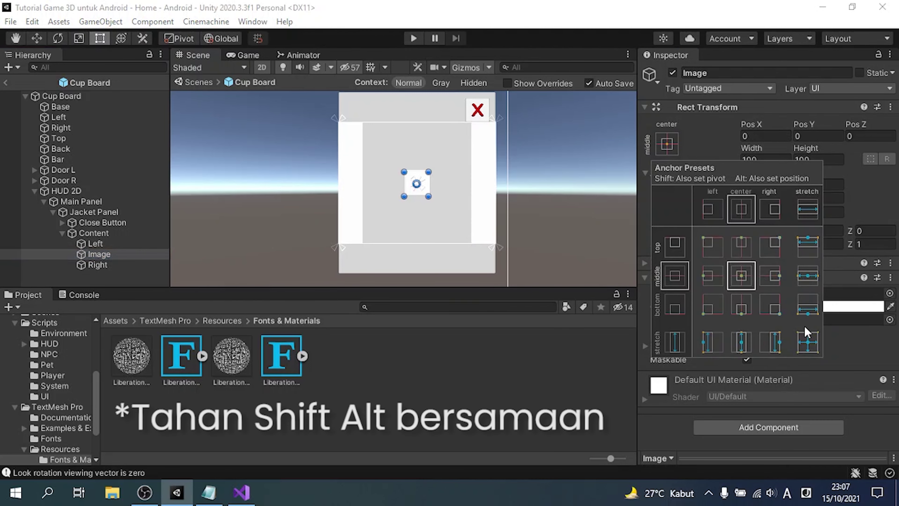
{"action": "left_click", "coordinate": [808, 342], "text": "alt+shift"}
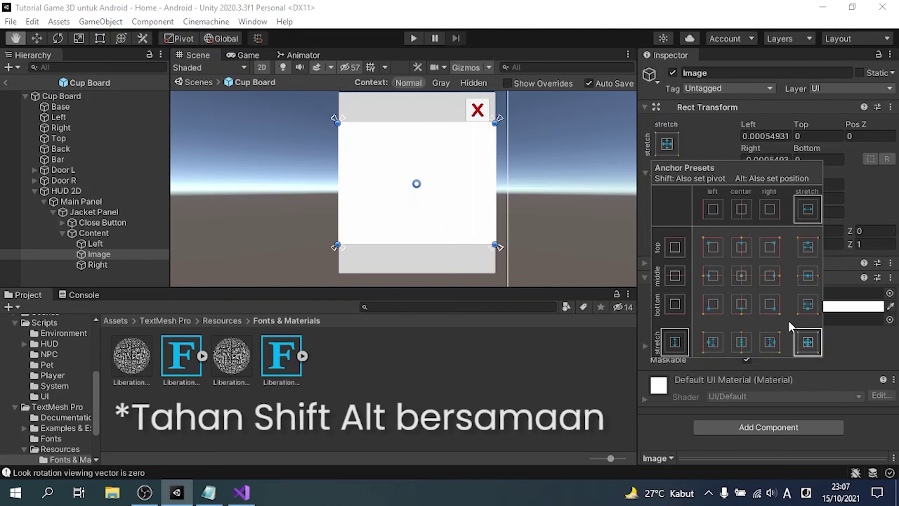
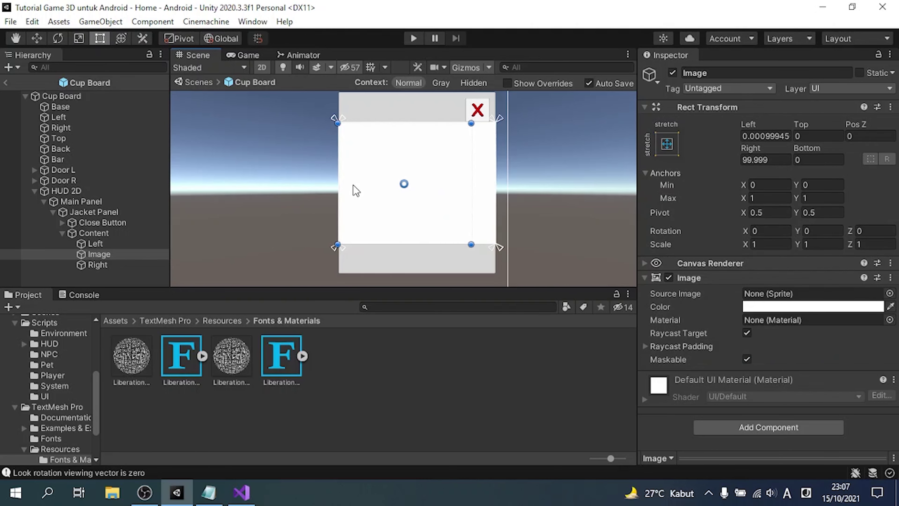
Inset the content Image 100 units from the left and give Left a native-size Chevron Left sprite.
{"action": "left_click_drag", "start_coordinate": [341, 183], "coordinate": [365, 190]}
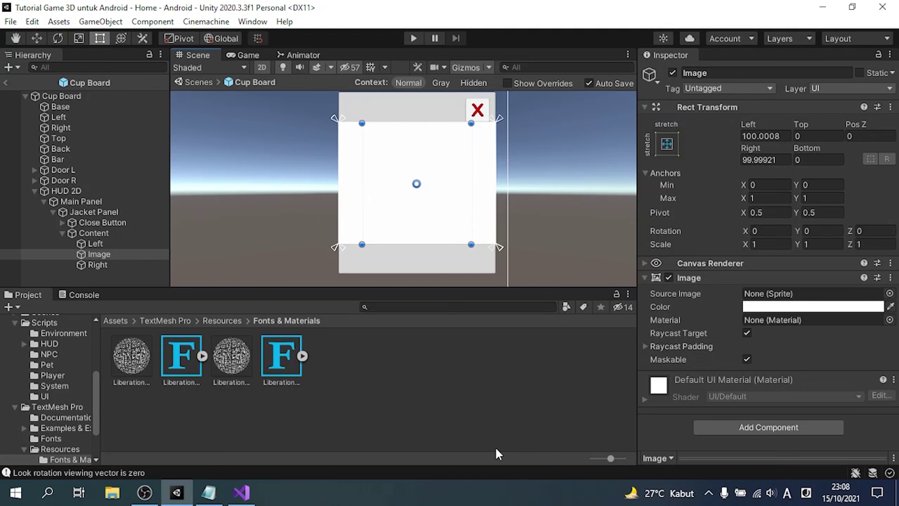
{"action": "left_click", "coordinate": [136, 244]}
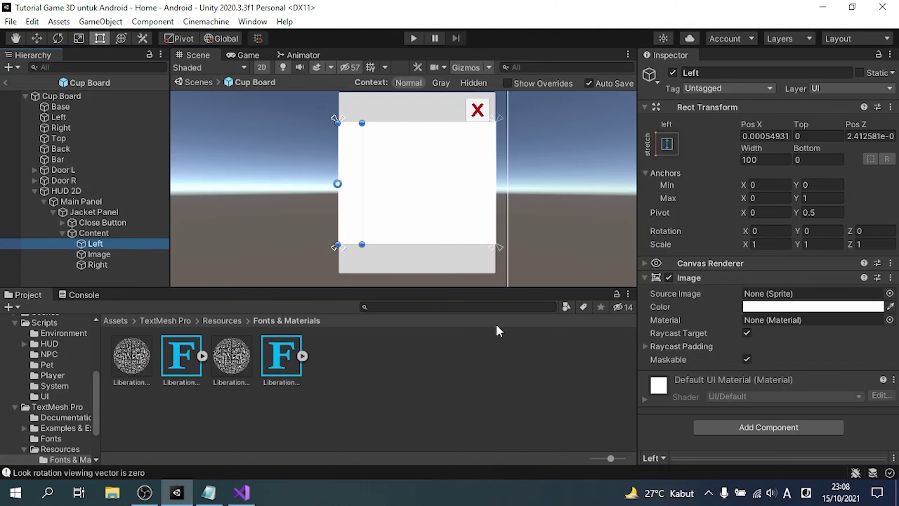
{"action": "left_click", "coordinate": [890, 293]}
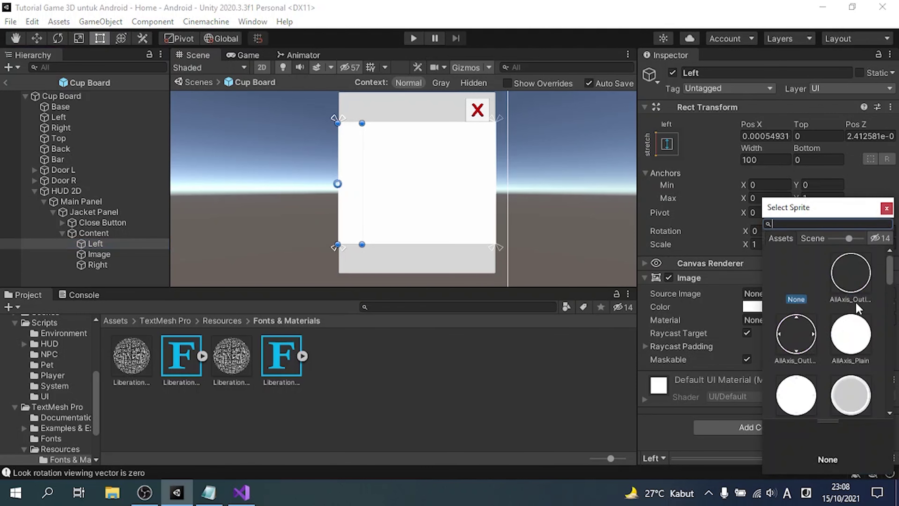
{"action": "type", "text": "lef"}
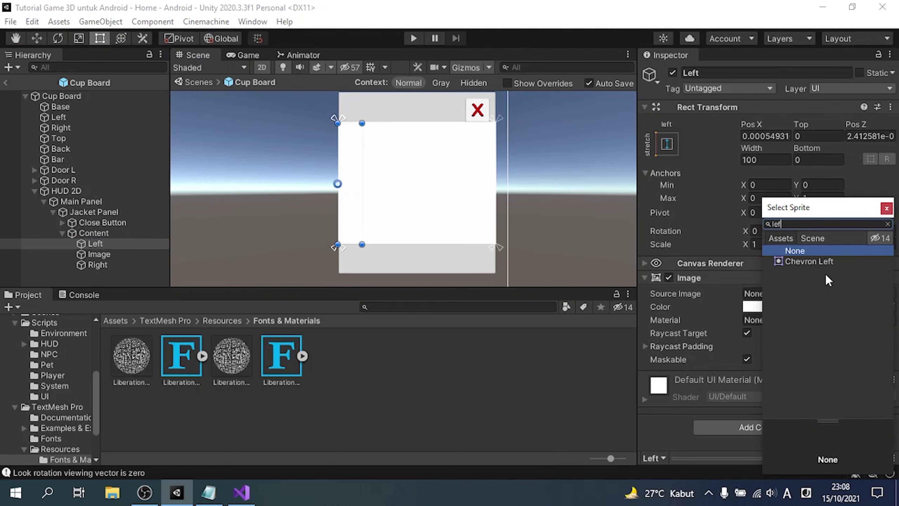
{"action": "left_click", "coordinate": [827, 263]}
{"action": "double_click", "coordinate": [814, 262]}
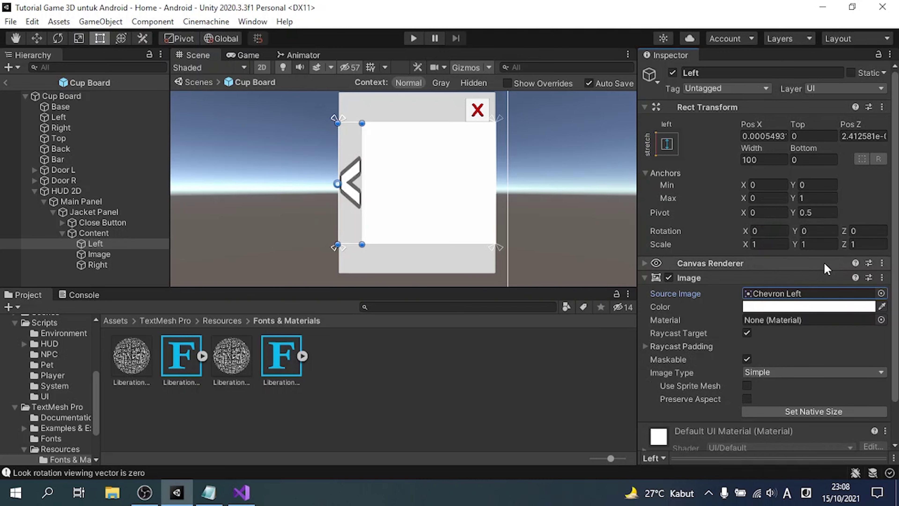
{"action": "left_click", "coordinate": [813, 411]}
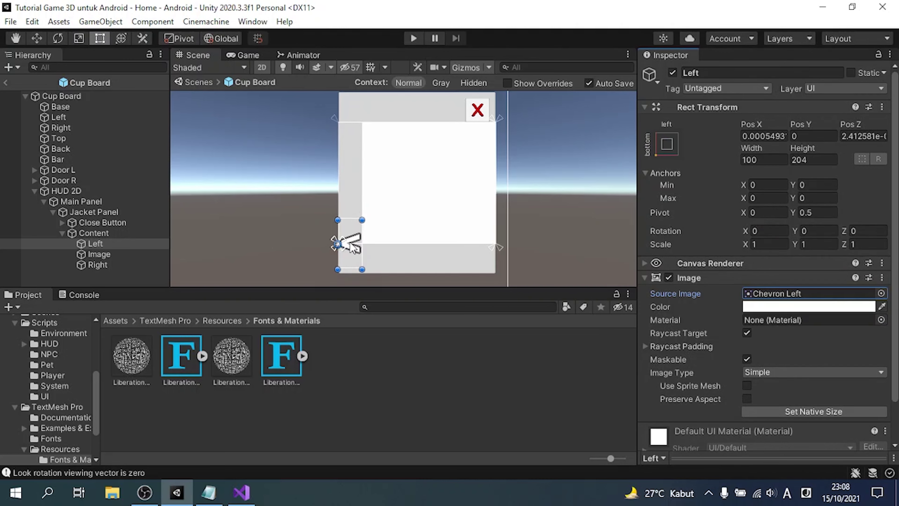
Anchor the Left arrow middle-left with pivot and position, centred vertically.
{"action": "left_click_drag", "start_coordinate": [353, 246], "coordinate": [353, 179]}
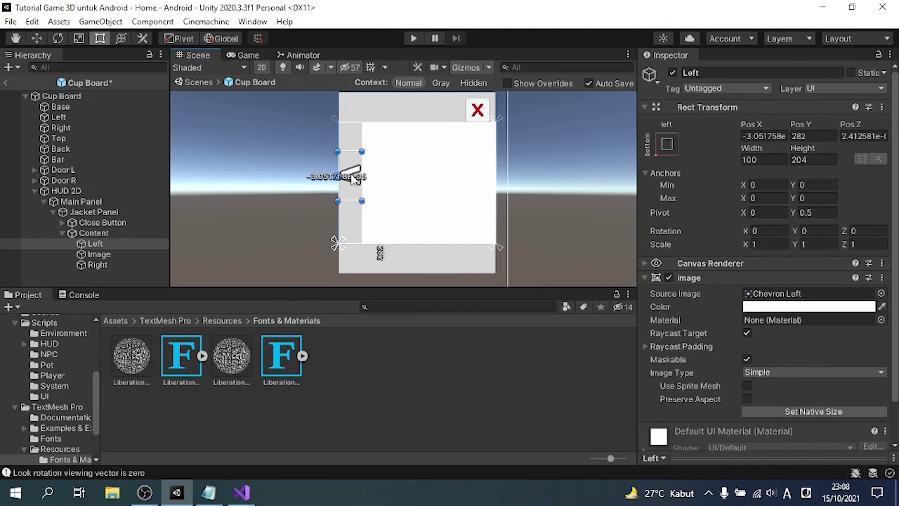
{"action": "left_click", "coordinate": [657, 148]}
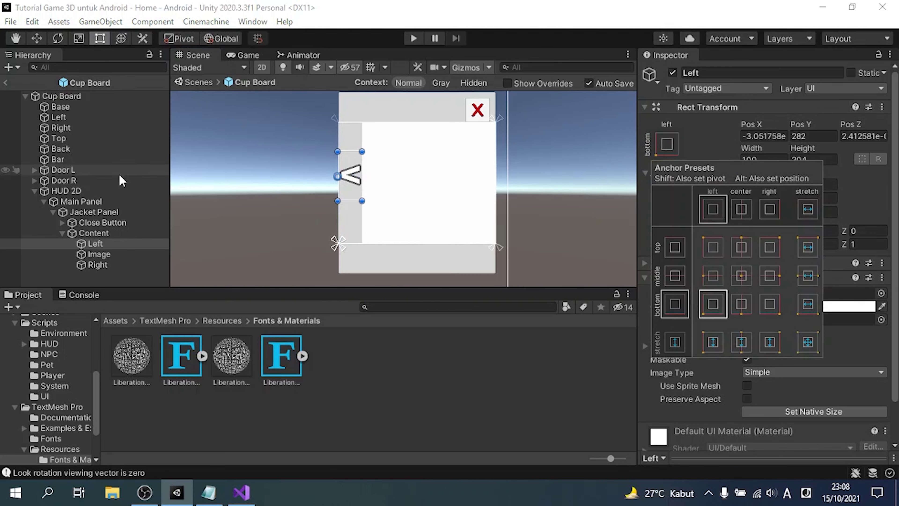
{"action": "key", "text": "shift+alt"}
{"action": "left_click", "coordinate": [717, 278], "text": "alt+shift"}
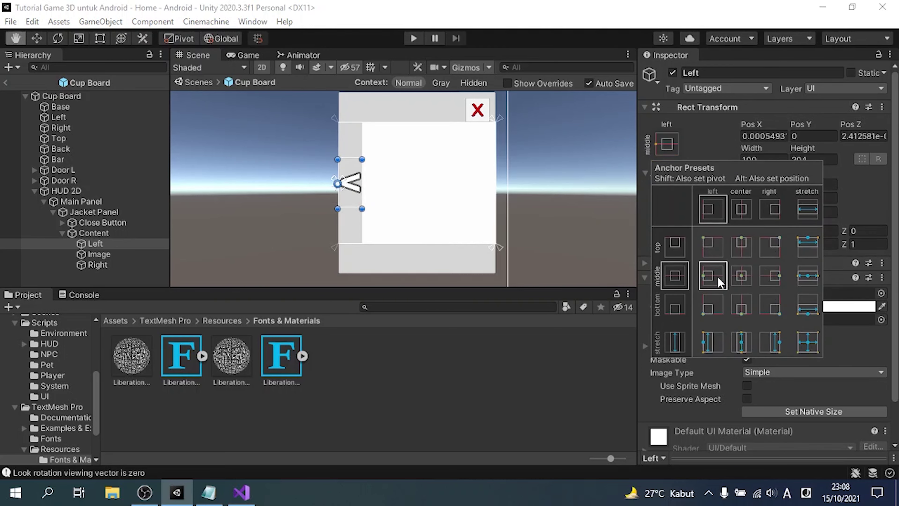
{"action": "left_click", "coordinate": [97, 264]}
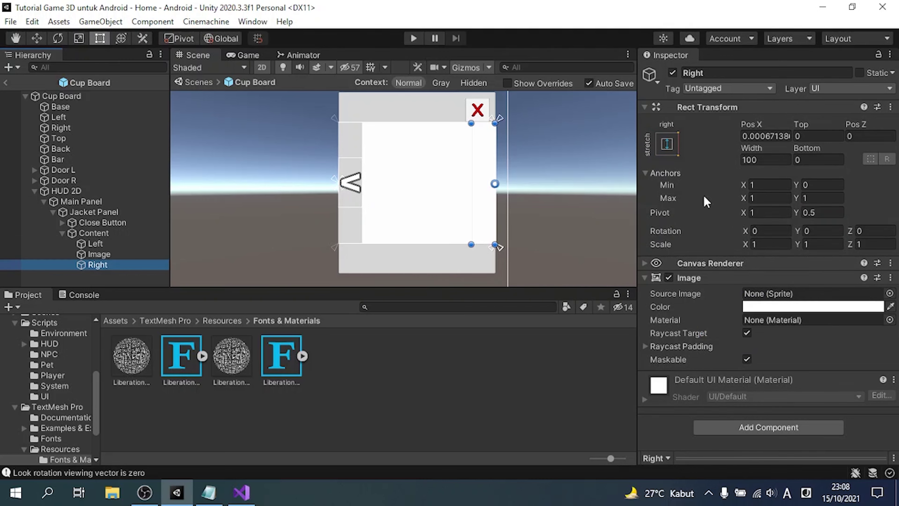
Give the Right image the Chevron Right sprite, anchor it middle-right, and set native size.
{"action": "left_click", "coordinate": [889, 293]}
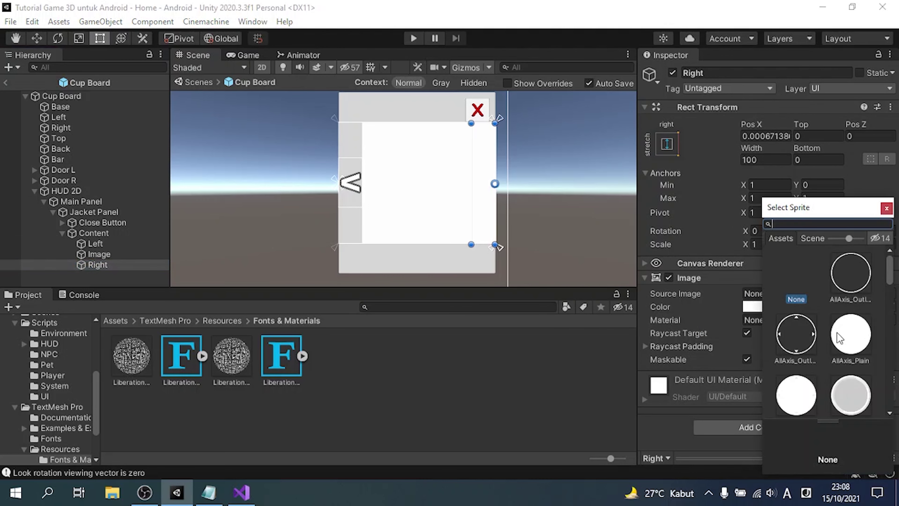
{"action": "type", "text": "right"}
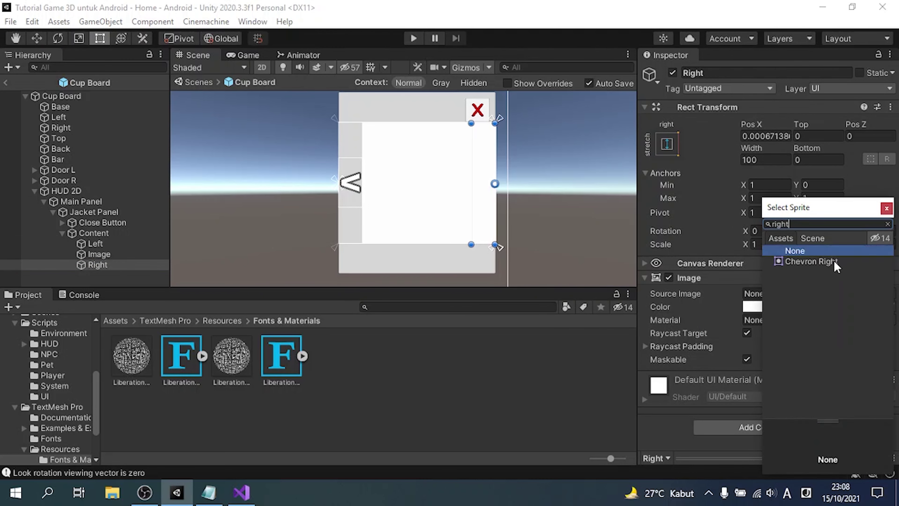
{"action": "double_click", "coordinate": [835, 262]}
{"action": "left_click", "coordinate": [666, 143]}
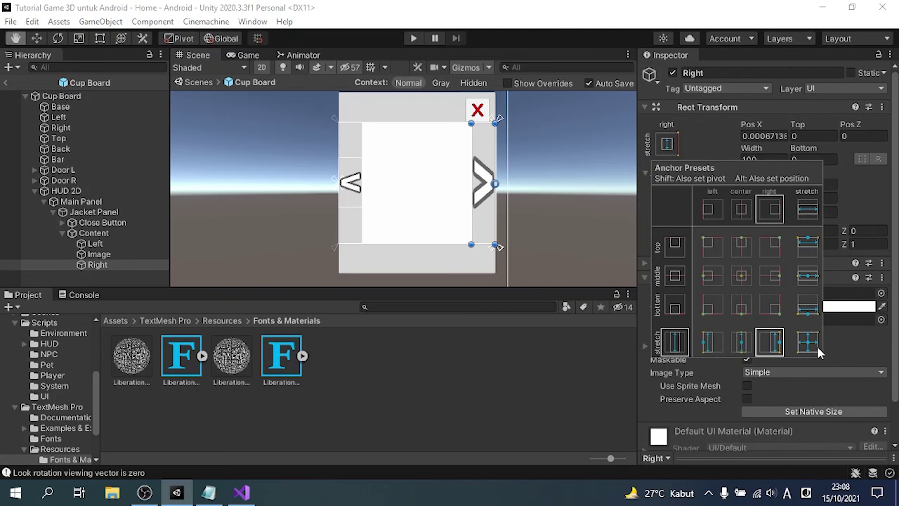
{"action": "left_click", "coordinate": [774, 277]}
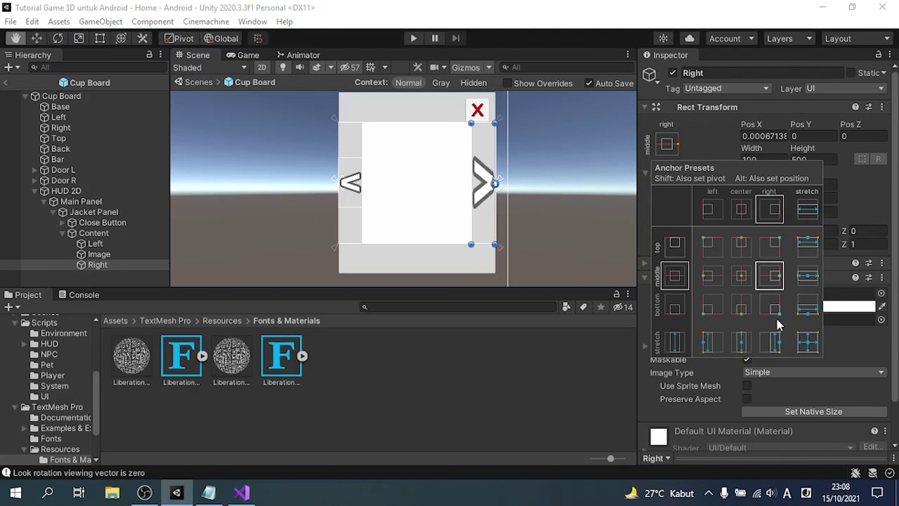
{"action": "left_click", "coordinate": [823, 417]}
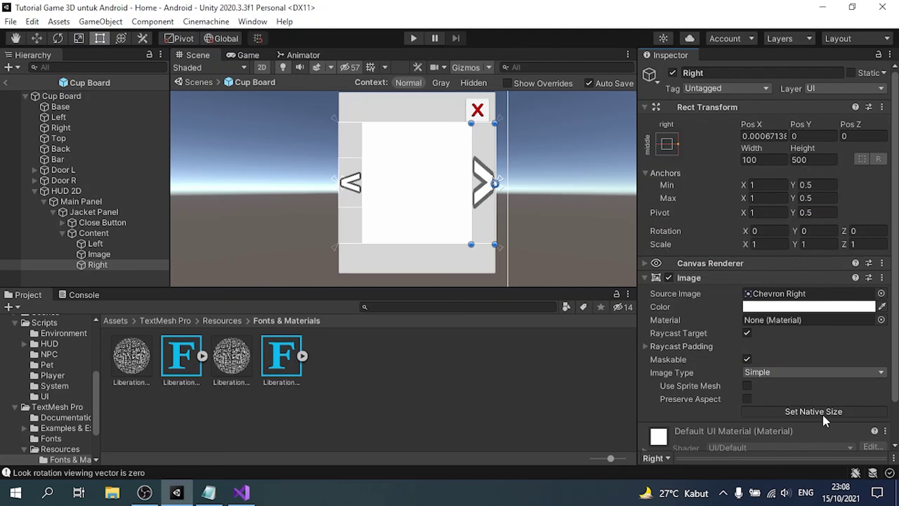
{"action": "left_click", "coordinate": [822, 417]}
Compare with the Left arrow, then stretch the Right arrow taller downward.
{"action": "left_click", "coordinate": [89, 248]}
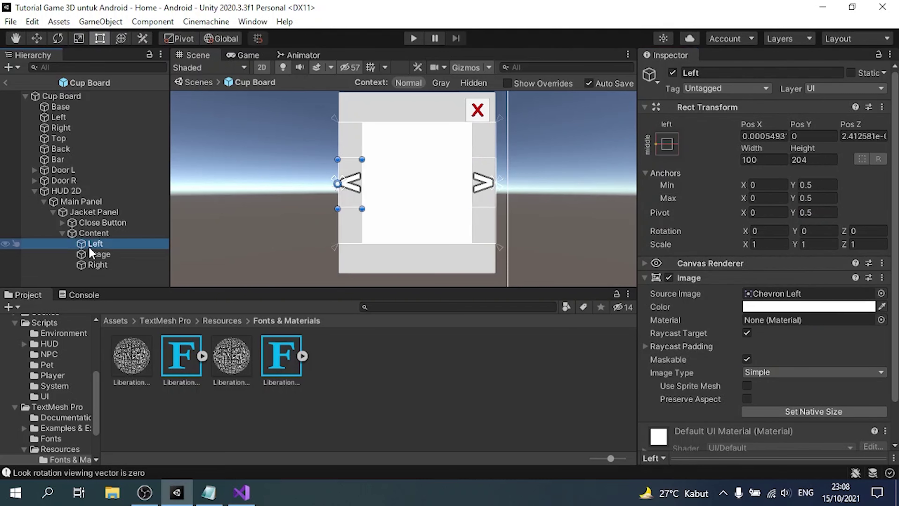
{"action": "left_click", "coordinate": [104, 264]}
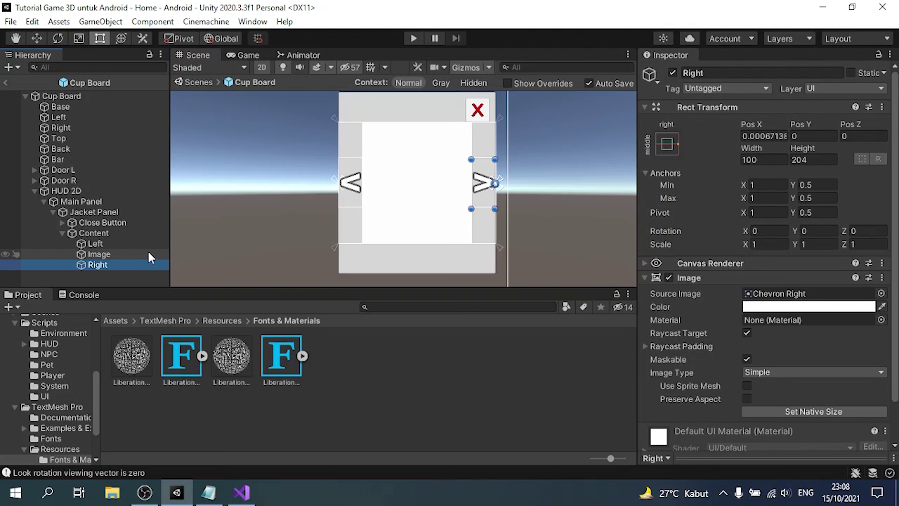
{"action": "left_click_drag", "start_coordinate": [483, 211], "coordinate": [484, 243]}
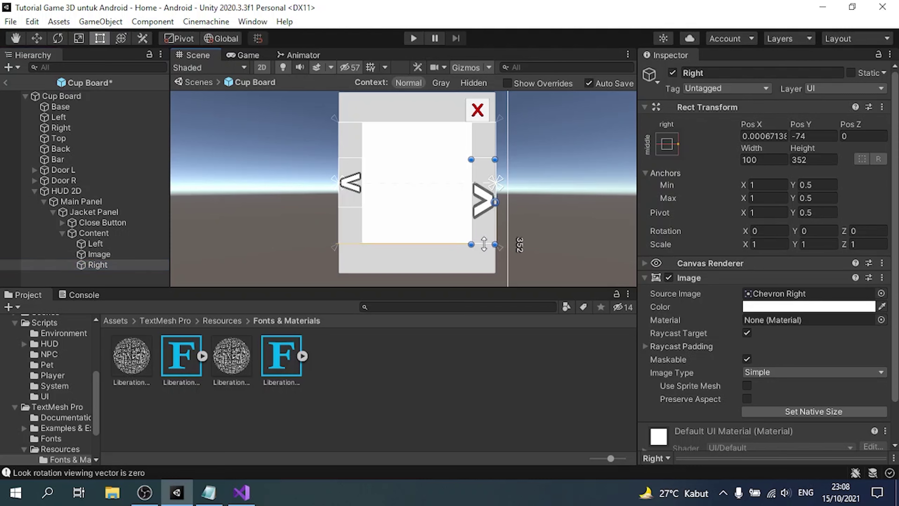
Undo the height stretch and set the Right image type to Sliced.
{"action": "key", "text": "ctrl+z"}
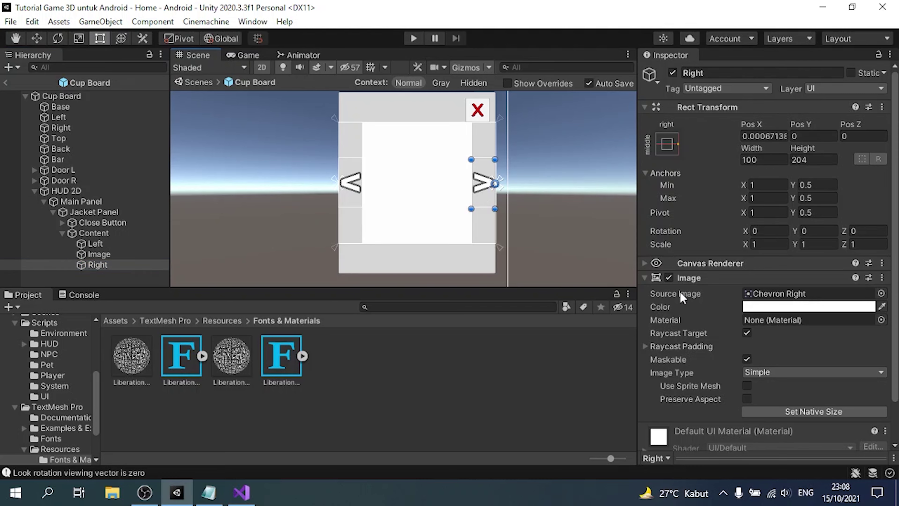
{"action": "left_click", "coordinate": [764, 373]}
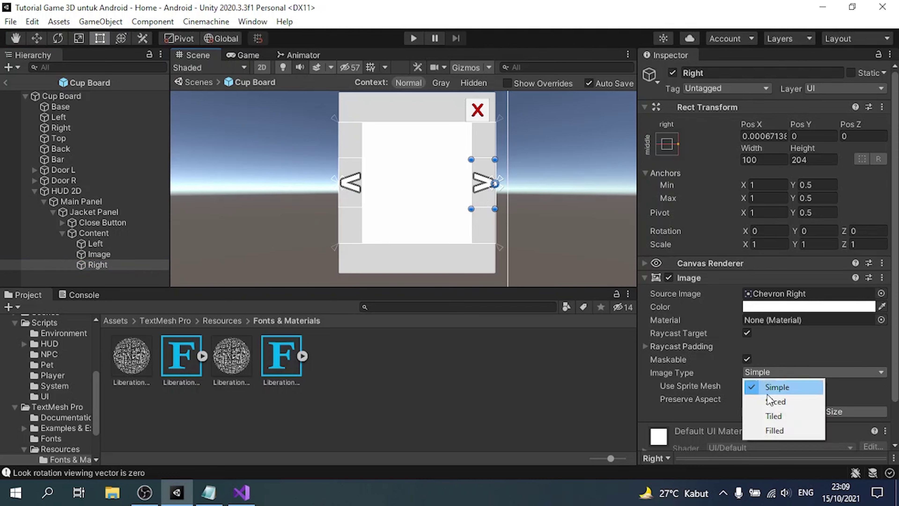
{"action": "left_click", "coordinate": [770, 401]}
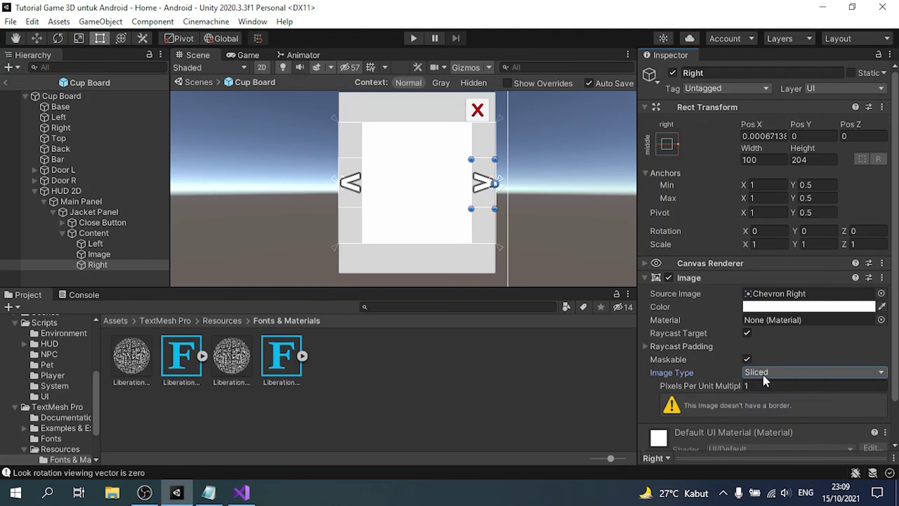
Locate the Chevron Right sprite asset and open it in the Sprite Editor.
{"action": "left_click", "coordinate": [773, 294]}
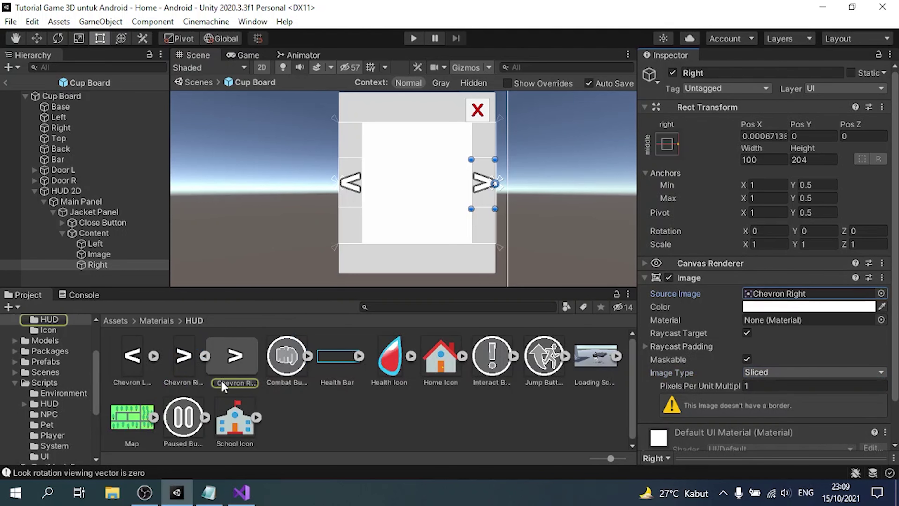
{"action": "left_click", "coordinate": [204, 356]}
{"action": "right_click", "coordinate": [181, 364]}
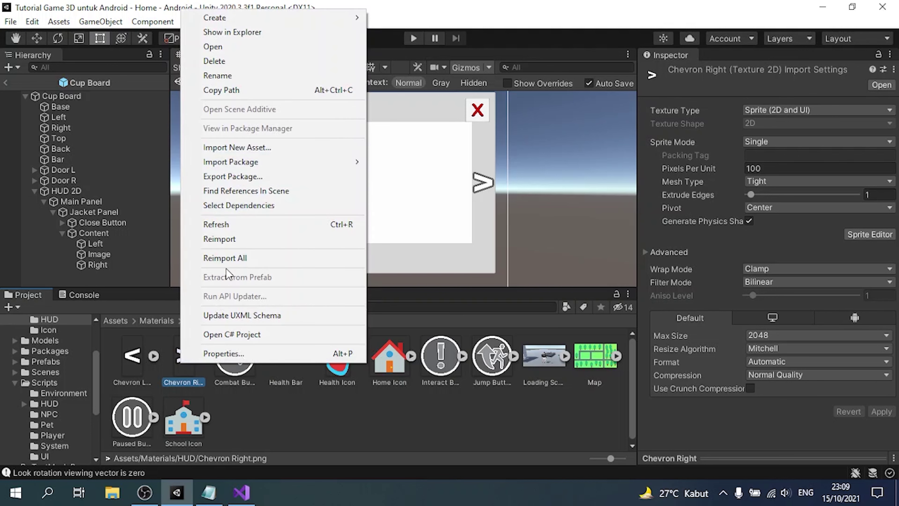
{"action": "left_click", "coordinate": [769, 235]}
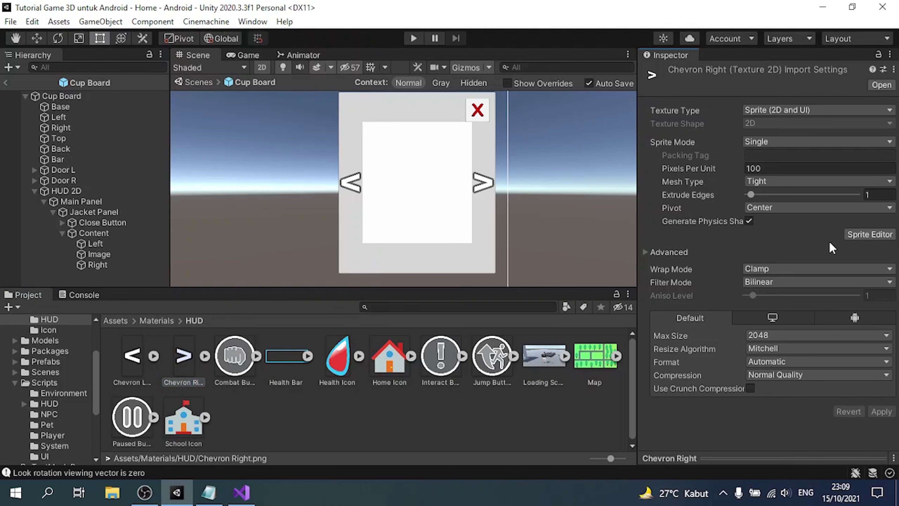
{"action": "left_click", "coordinate": [867, 234]}
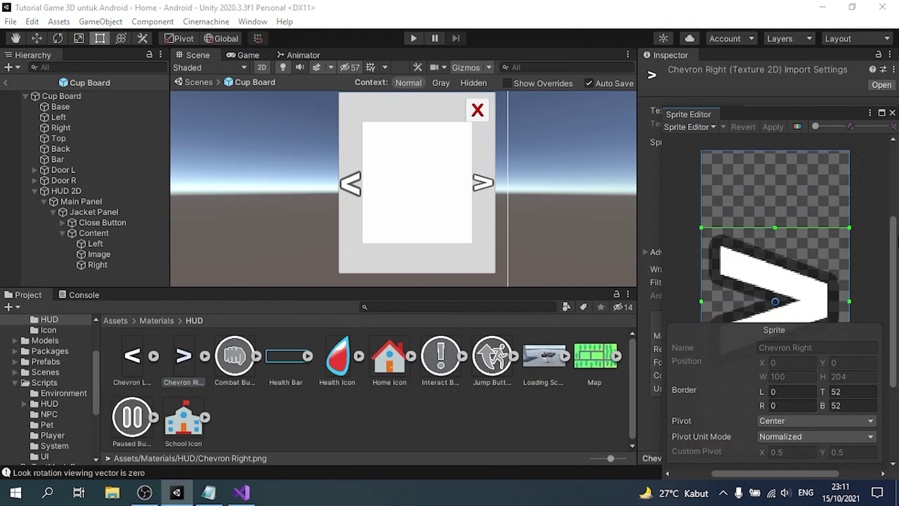
Set Chevron Left's top and bottom borders to 50 and apply.
{"action": "mouse_move", "coordinate": [892, 248]}
{"action": "left_mouse_down"}
{"action": "mouse_move", "coordinate": [895, 286]}
{"action": "mouse_move", "coordinate": [894, 247]}
{"action": "left_mouse_up"}
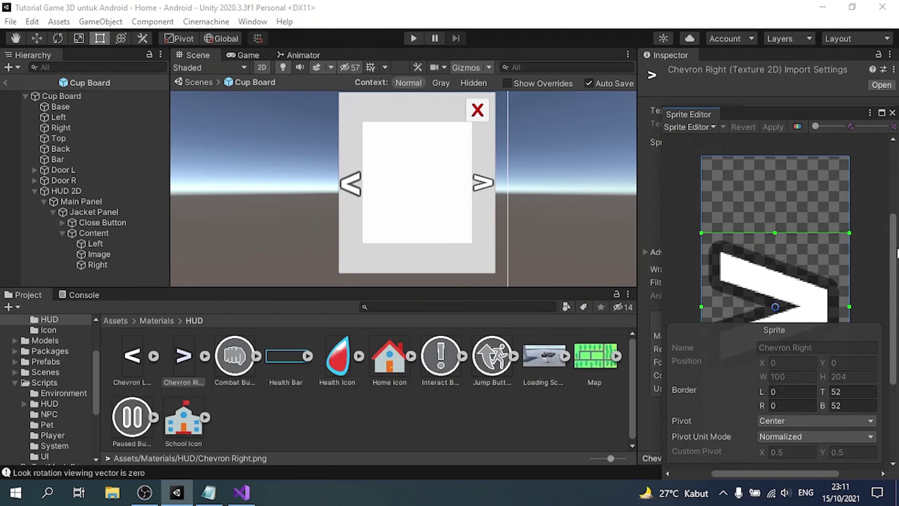
{"action": "left_click", "coordinate": [838, 391]}
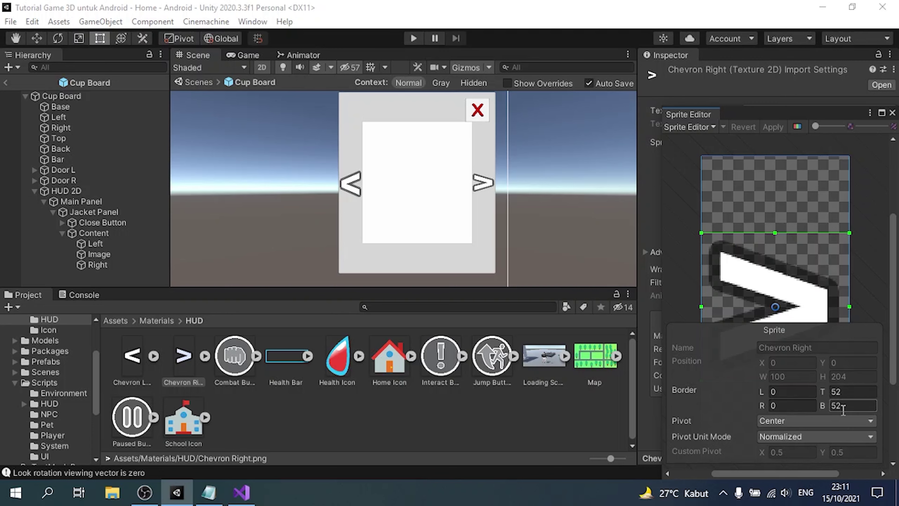
{"action": "left_click", "coordinate": [138, 373]}
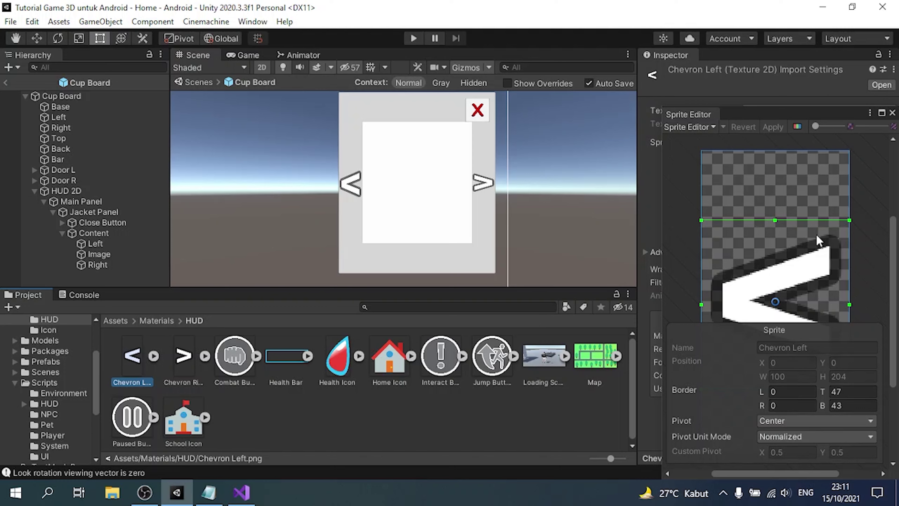
{"action": "left_click", "coordinate": [843, 391]}
{"action": "type", "text": "5"}
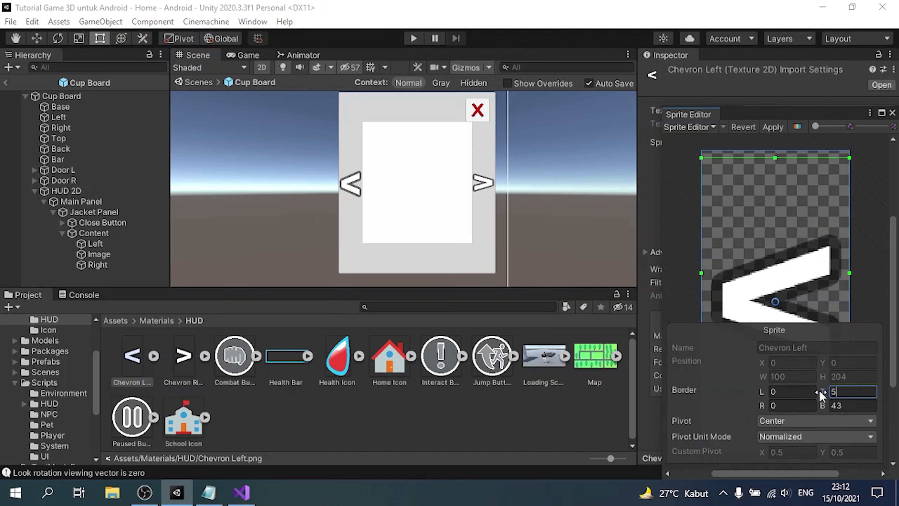
{"action": "type", "text": "2"}
{"action": "key", "text": "Tab"}
{"action": "key", "text": "Tab"}
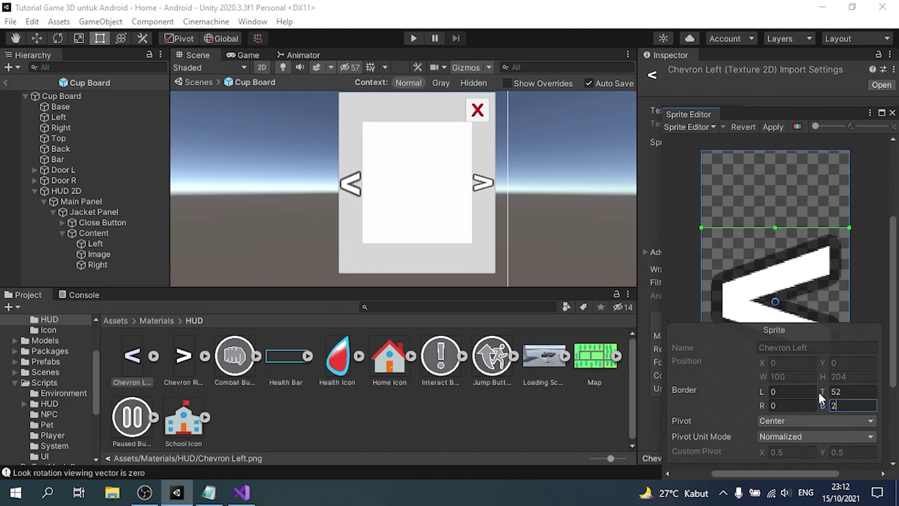
{"action": "key", "text": "shift+Tab"}
{"action": "key", "text": "shift+Tab"}
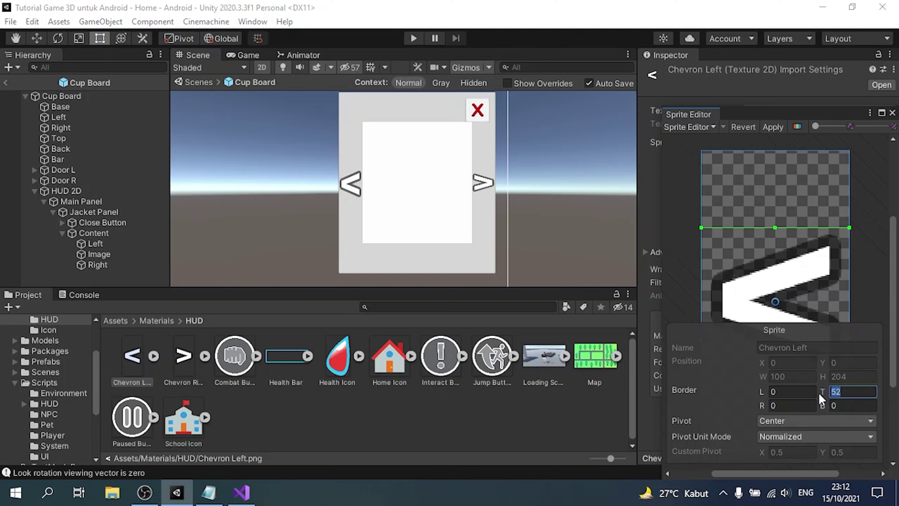
{"action": "type", "text": "50"}
{"action": "key", "text": "Tab"}
{"action": "key", "text": "Tab"}
{"action": "type", "text": "50"}
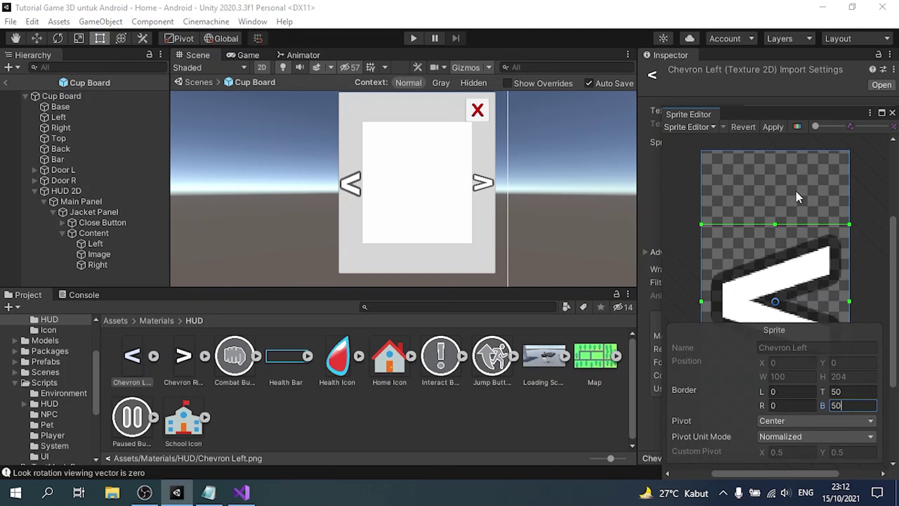
{"action": "left_click", "coordinate": [772, 127]}
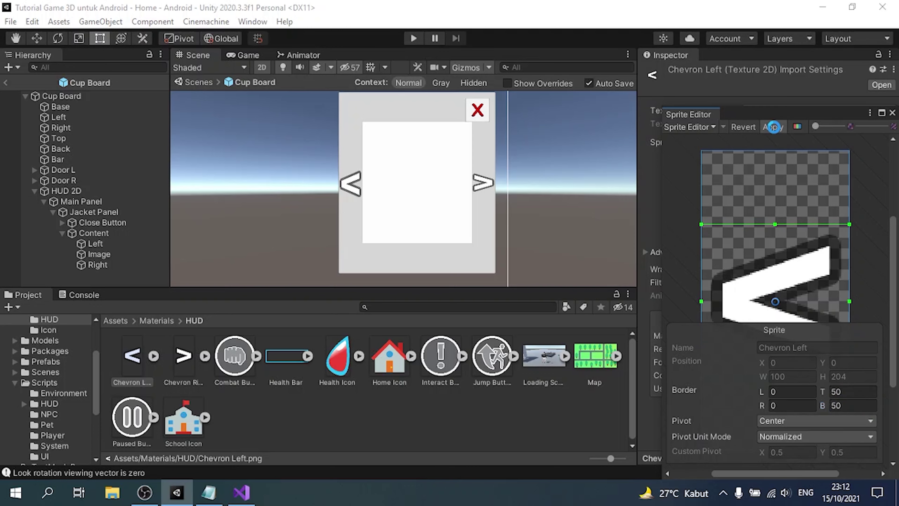
Set Chevron Right's top border to 50 and apply.
{"action": "left_click", "coordinate": [177, 368]}
{"action": "left_click", "coordinate": [836, 391]}
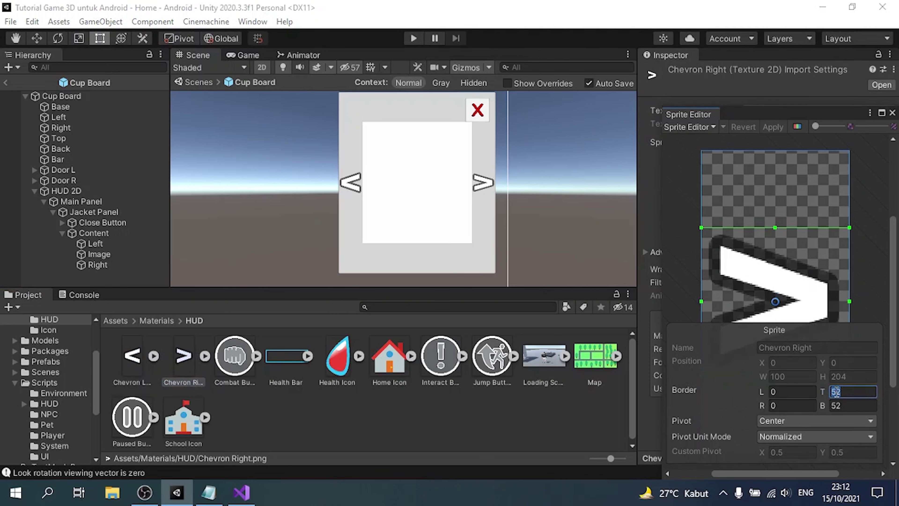
{"action": "type", "text": "50"}
{"action": "key", "text": "Tab"}
{"action": "key", "text": "Tab"}
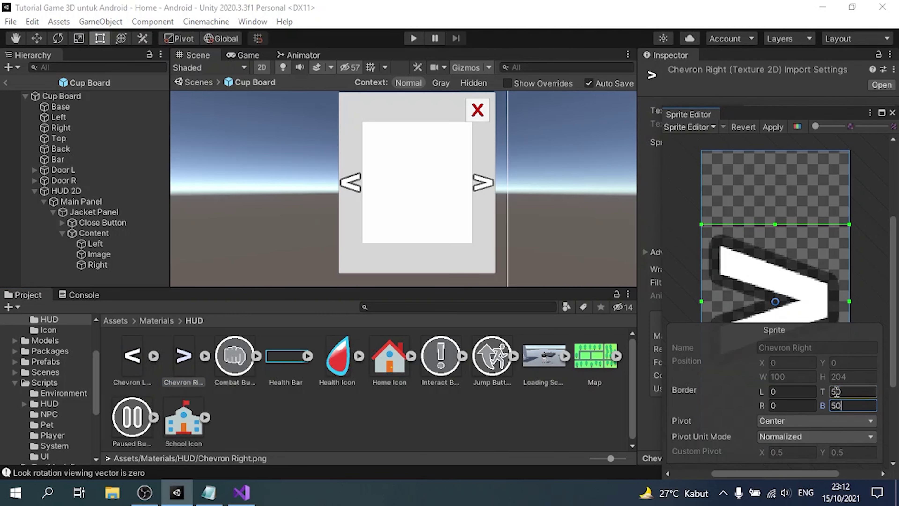
{"action": "left_click", "coordinate": [772, 127]}
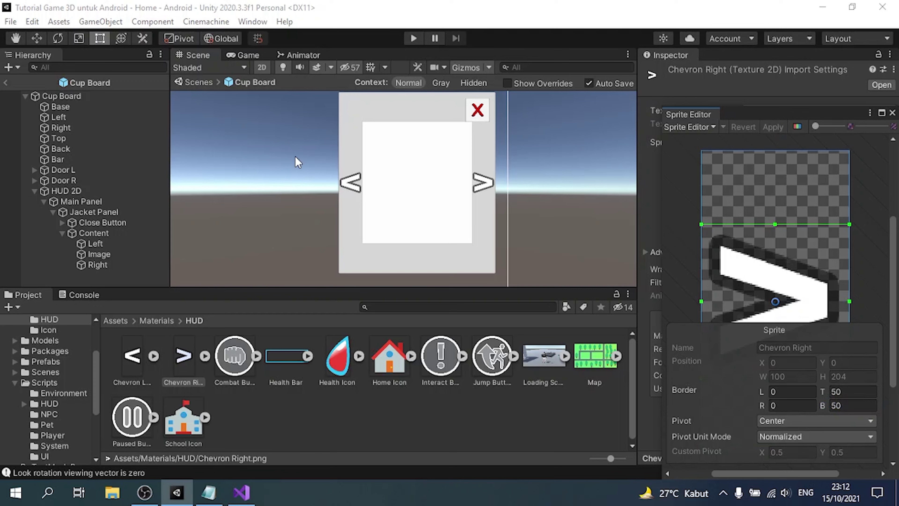
{"action": "left_click", "coordinate": [92, 244]}
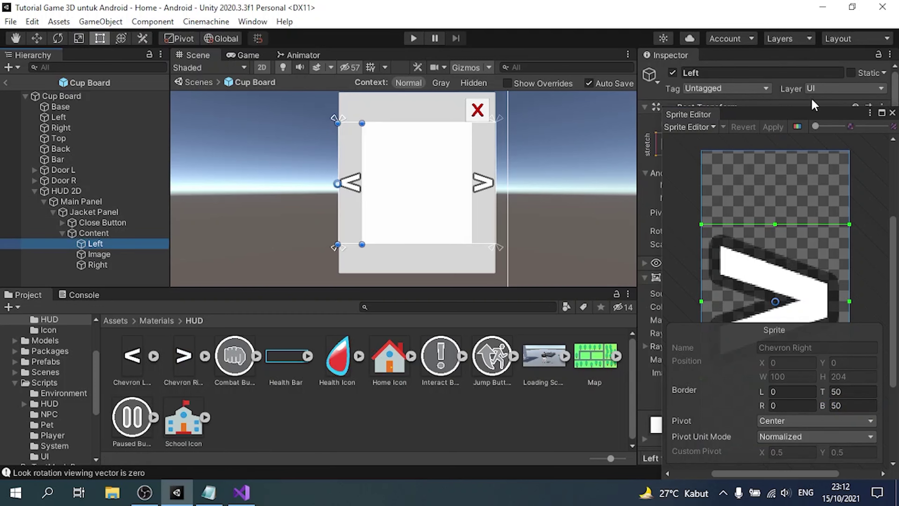
Close the Sprite Editor and keep the Left chevron stretch-anchored along the left edge.
{"action": "left_click", "coordinate": [892, 113]}
{"action": "left_click", "coordinate": [674, 149]}
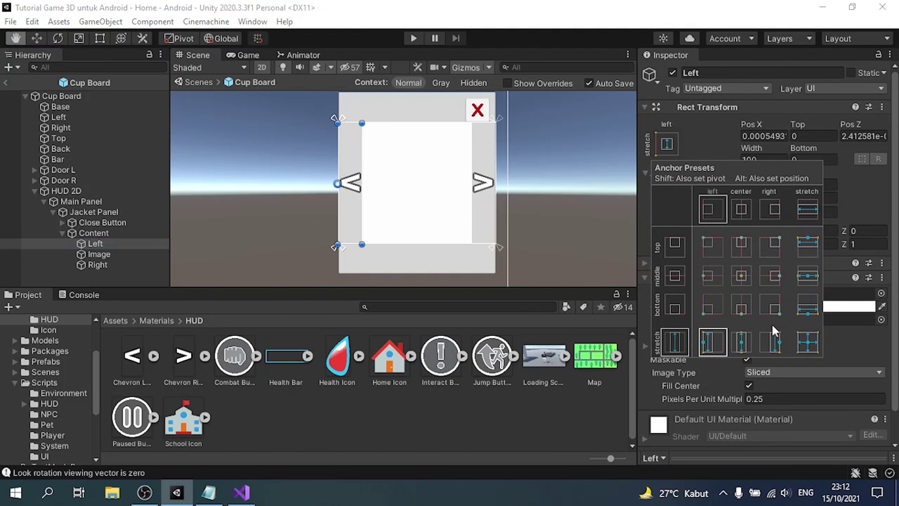
{"action": "left_click", "coordinate": [710, 347]}
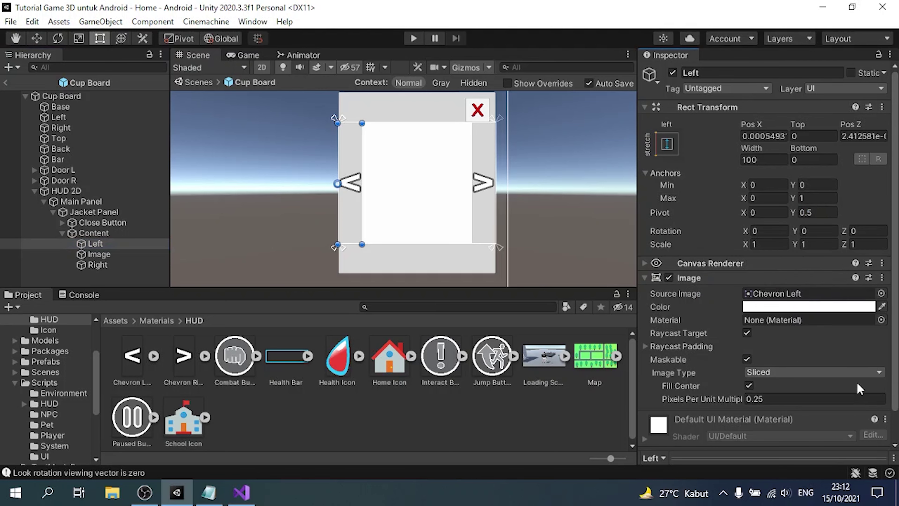
Set the Left chevron's Pixels Per Unit Multiplier to 0.25 after trying other values.
{"action": "left_click", "coordinate": [813, 401]}
{"action": "type", "text": "1"}
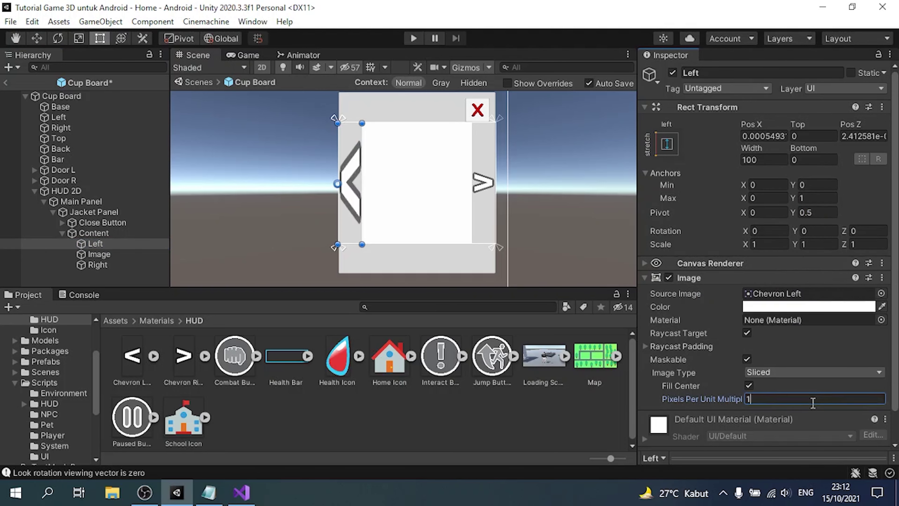
{"action": "key", "text": "BackSpace"}
{"action": "type", "text": "0."}
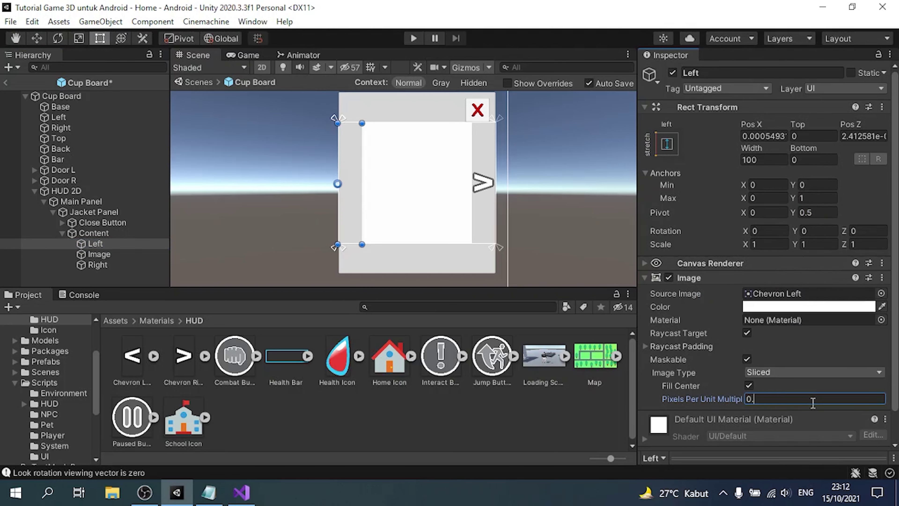
{"action": "type", "text": "25"}
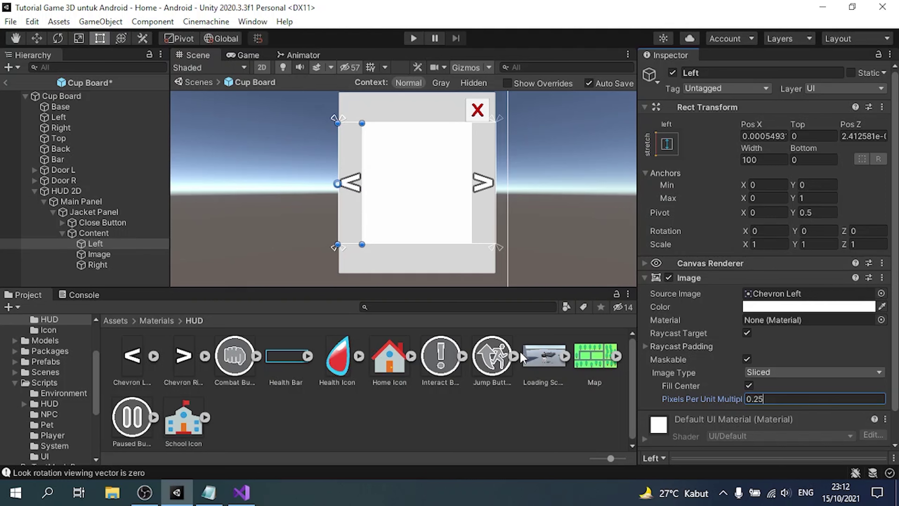
{"action": "key", "text": "BackSpace"}
{"action": "key", "text": "BackSpace"}
{"action": "type", "text": "3"}
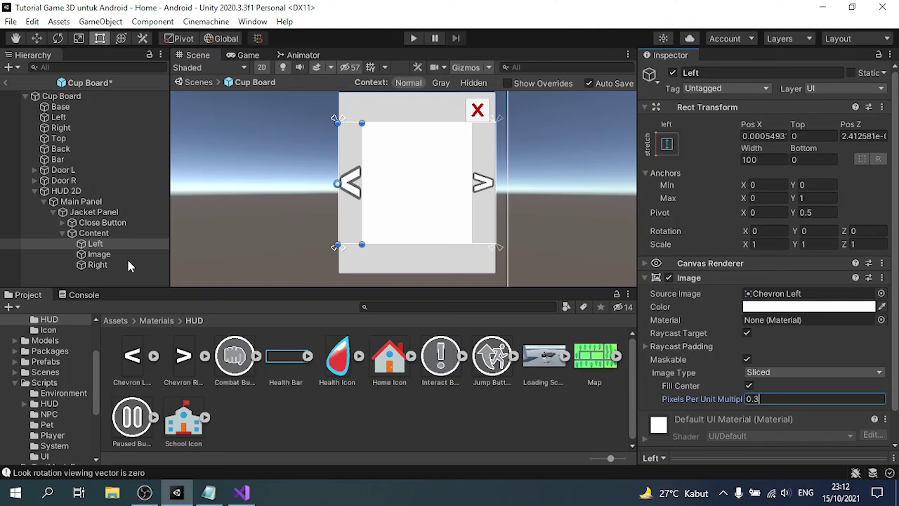
{"action": "left_click", "coordinate": [100, 268]}
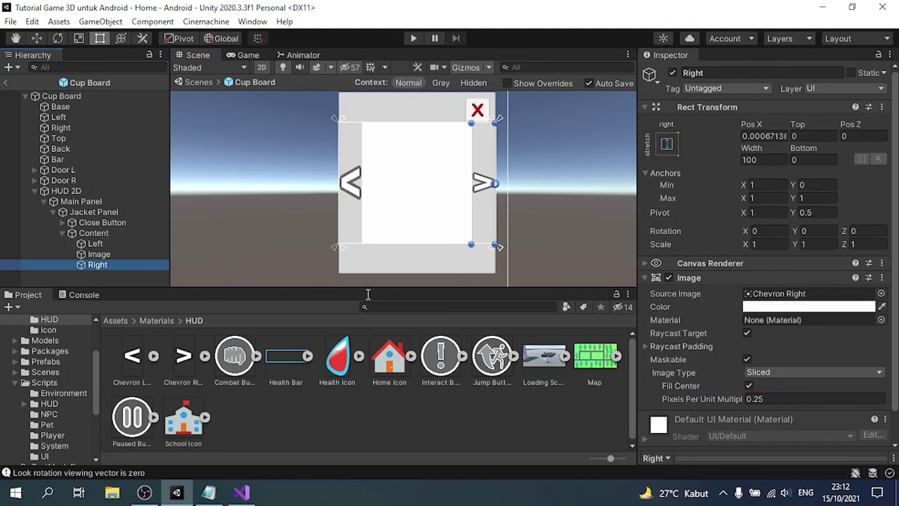
{"action": "left_click", "coordinate": [153, 247]}
{"action": "left_click", "coordinate": [768, 398]}
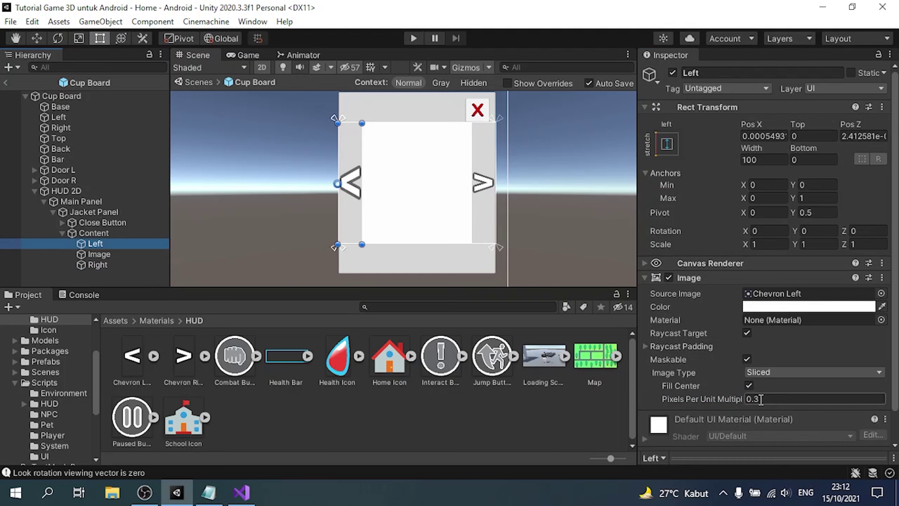
{"action": "type", "text": "0.25"}
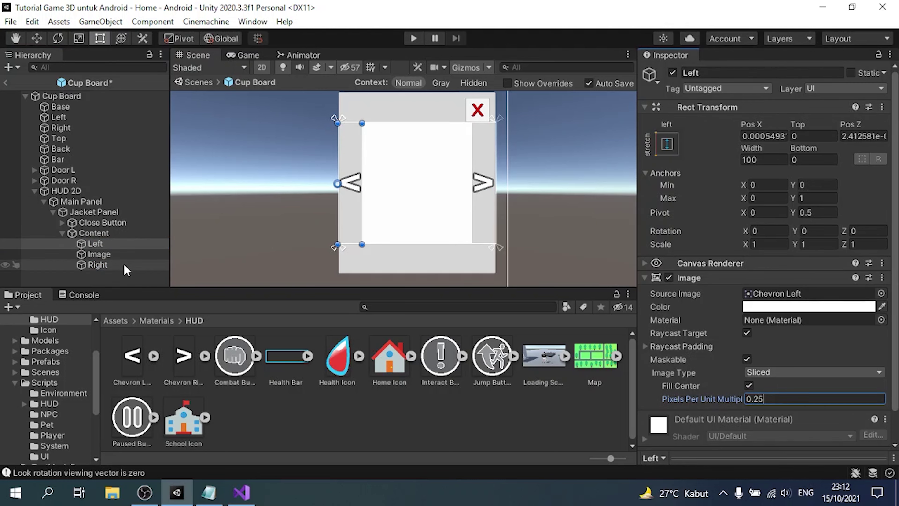
Review the Right chevron's anchor presets without changing them.
{"action": "left_click", "coordinate": [93, 266]}
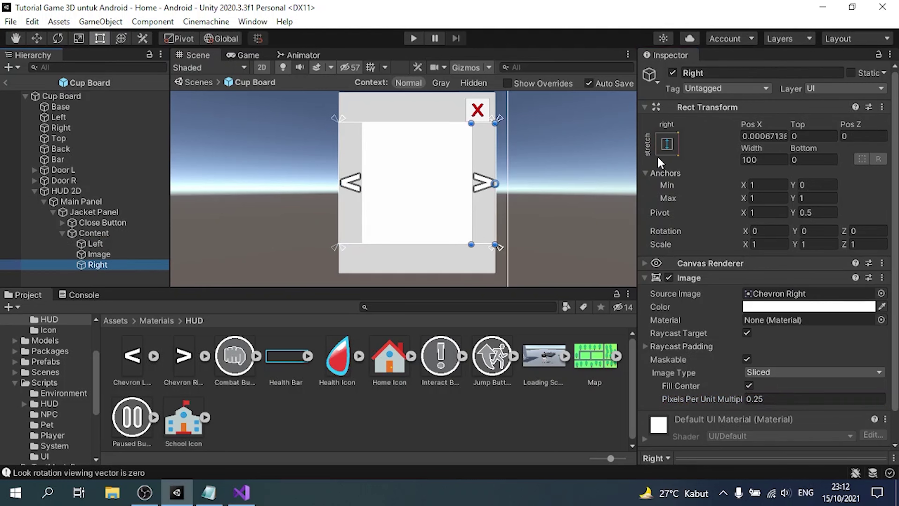
{"action": "left_click", "coordinate": [667, 144]}
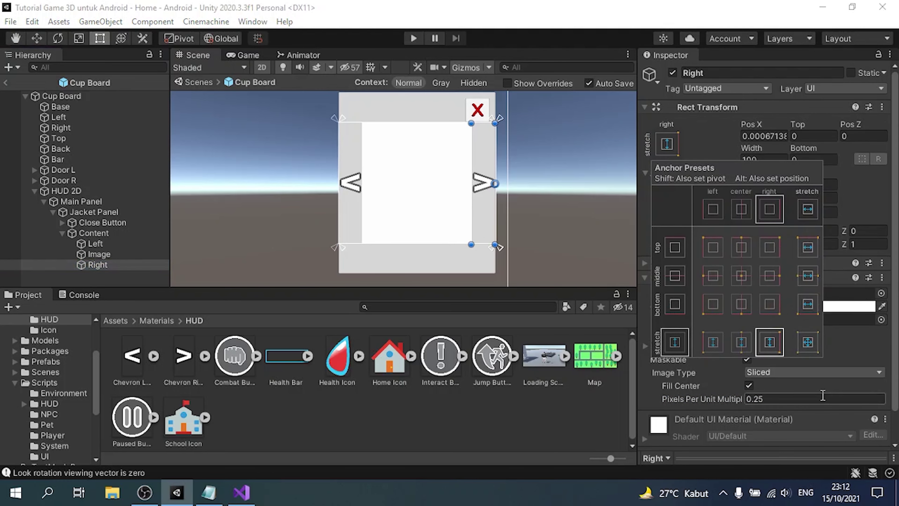
{"action": "left_click", "coordinate": [727, 393]}
Preview the jacket panel in the Game view, then return to the Scene view.
{"action": "left_click", "coordinate": [245, 55]}
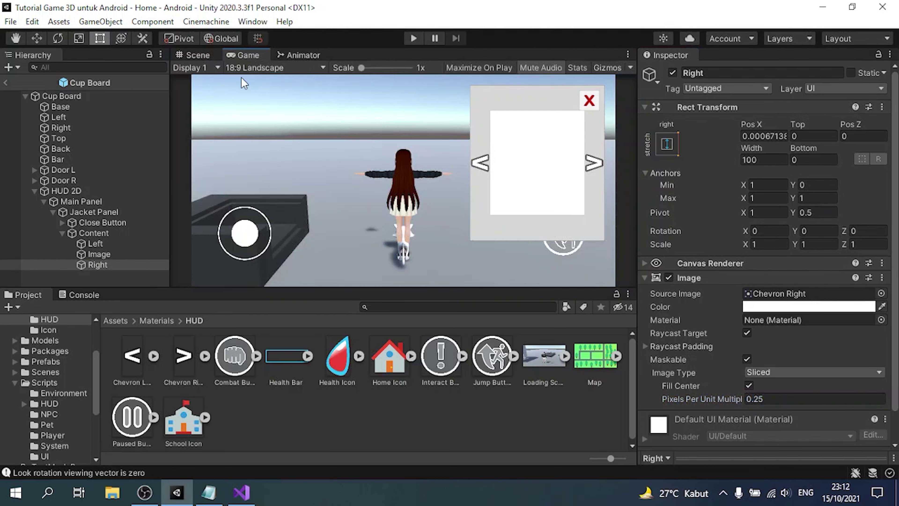
{"action": "left_click", "coordinate": [198, 67]}
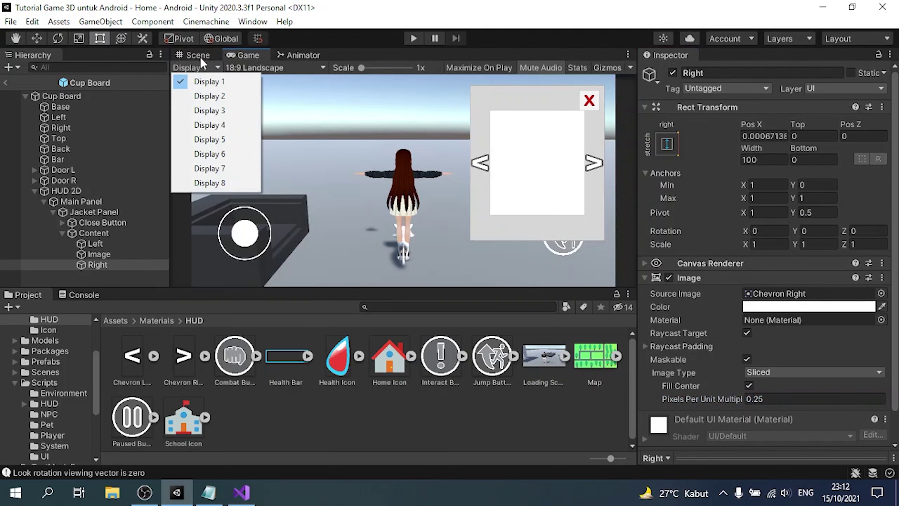
{"action": "left_click", "coordinate": [198, 55]}
{"action": "scroll", "coordinate": [384, 198], "scroll_direction": "up", "scroll_amount": 2}
{"action": "scroll", "coordinate": [396, 197], "scroll_direction": "up", "scroll_amount": 3}
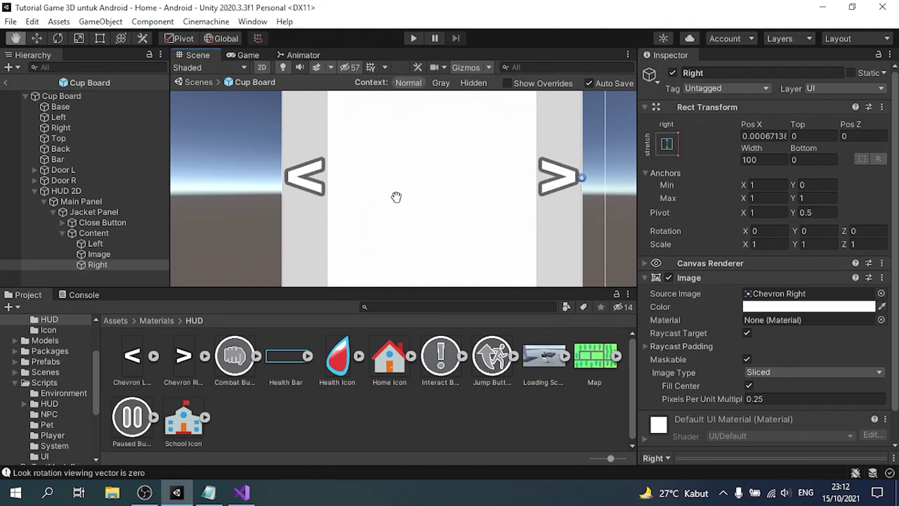
With the Rect tool active, set the Left chevron's Pos X to 0.
{"action": "key", "text": "t"}
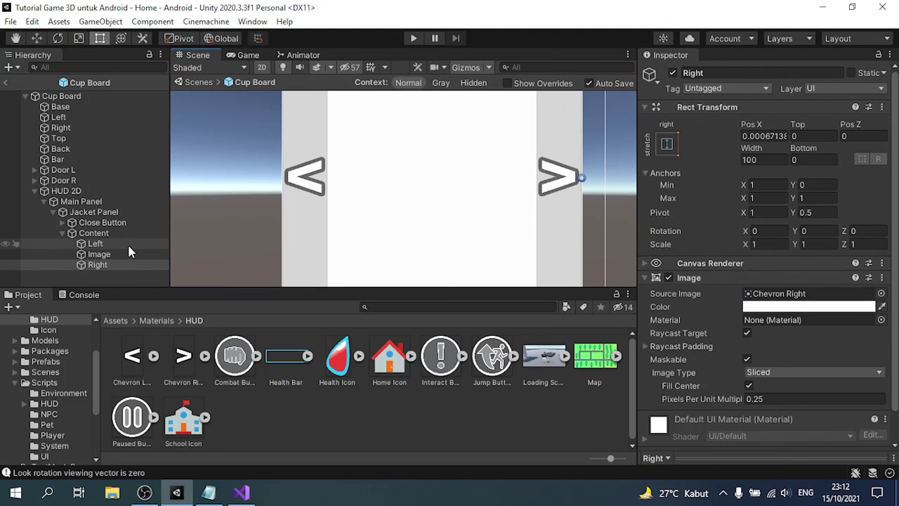
{"action": "left_click", "coordinate": [129, 246]}
{"action": "left_click", "coordinate": [750, 134]}
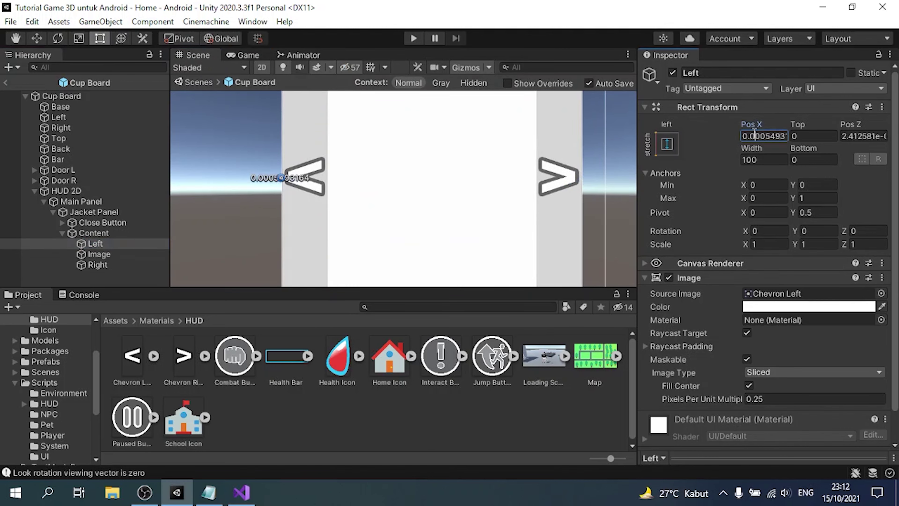
{"action": "type", "text": "0"}
{"action": "key", "text": "Tab"}
{"action": "key", "text": "Tab"}
{"action": "type", "text": "0"}
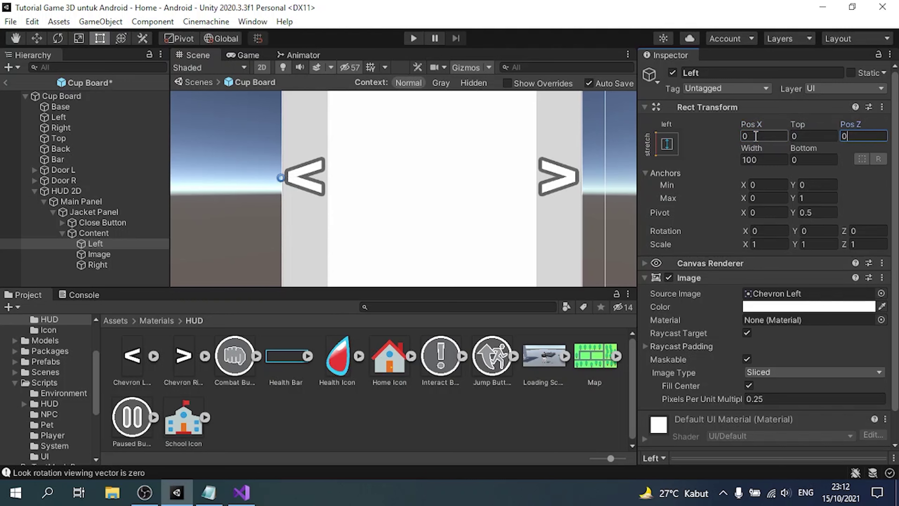
Set the Right chevron's Pos X to 0 and apply the right-stretch anchor preset.
{"action": "left_click", "coordinate": [97, 264]}
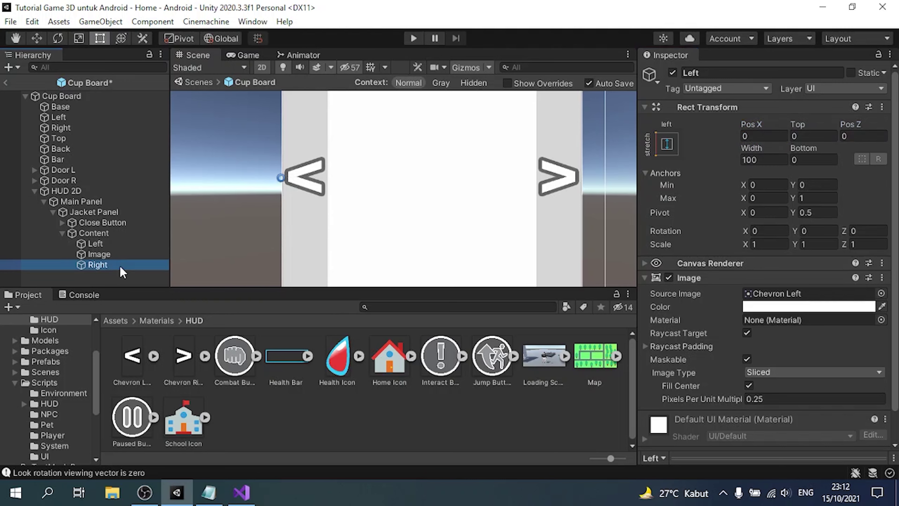
{"action": "left_click", "coordinate": [774, 138]}
{"action": "type", "text": "0"}
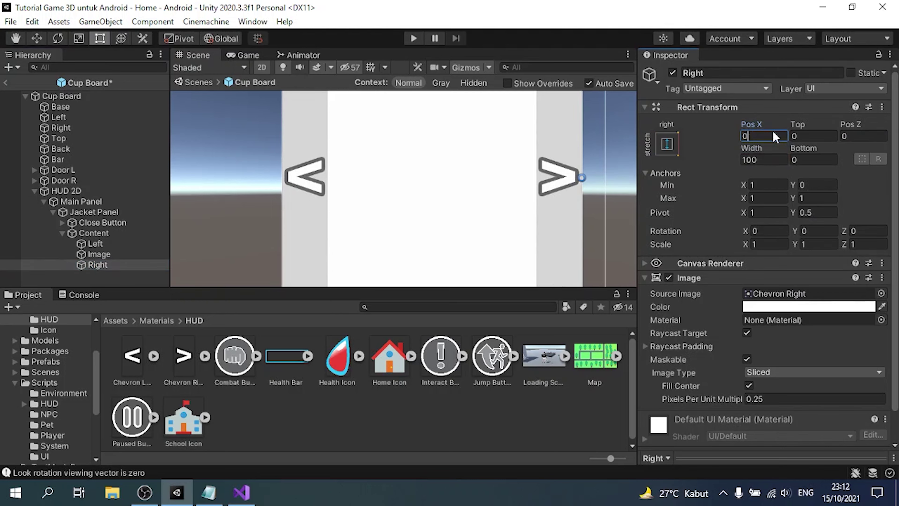
{"action": "left_click", "coordinate": [667, 144]}
{"action": "left_click", "coordinate": [707, 341], "text": "alt+shift"}
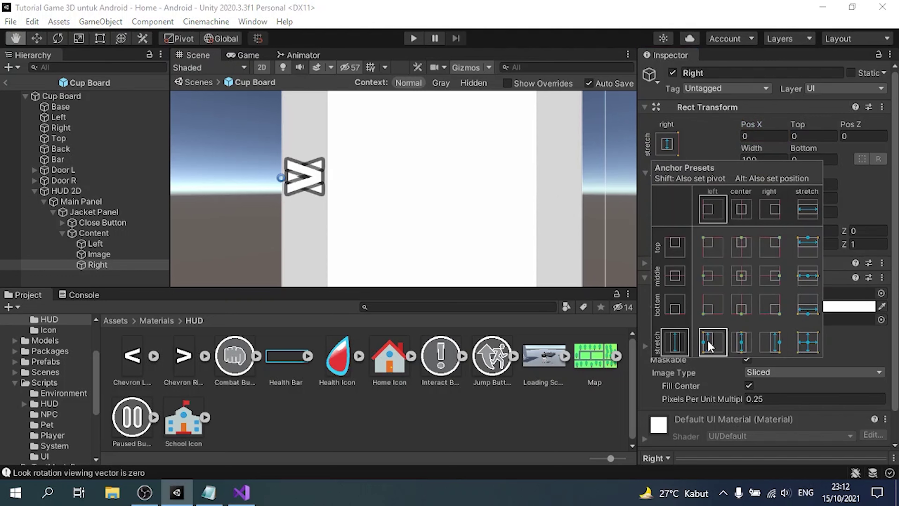
Close the accidentally opened Services panel to restore the Inspector.
{"action": "scroll", "coordinate": [295, 189], "scroll_direction": "up", "scroll_amount": 3}
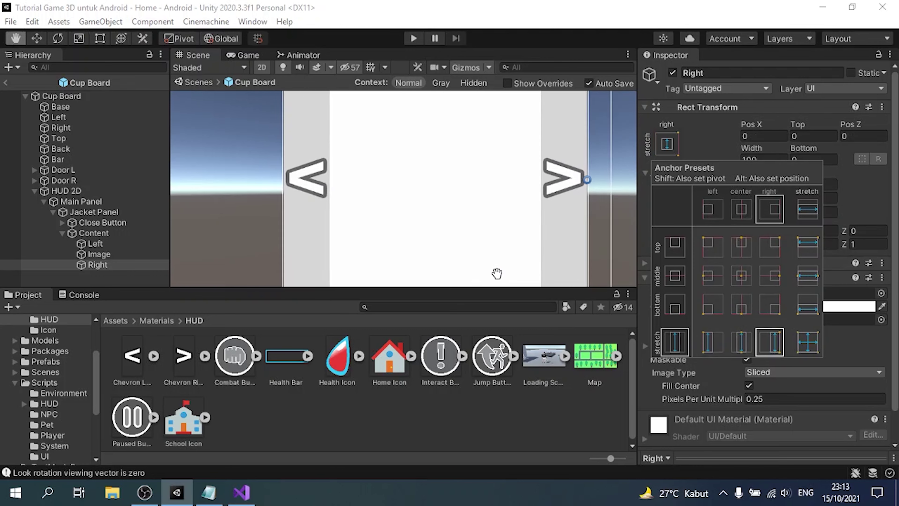
{"action": "key", "text": "ctrl+0"}
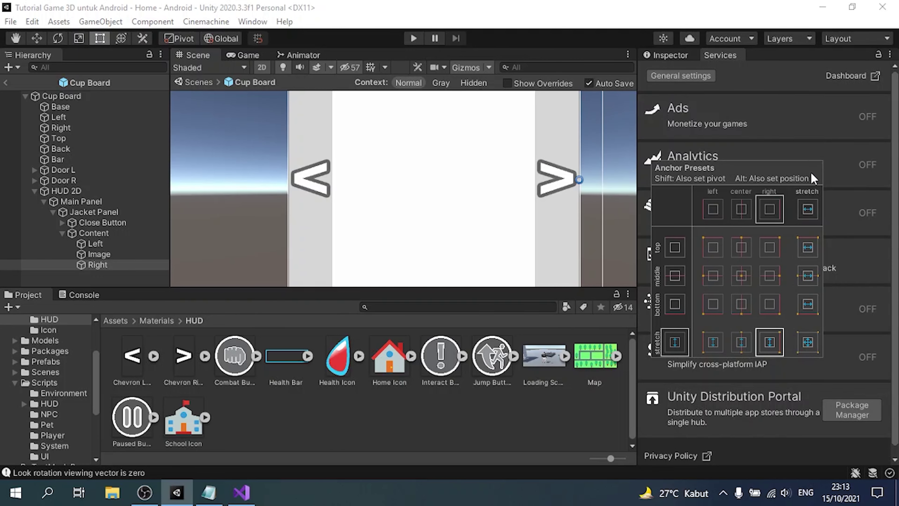
{"action": "left_click", "coordinate": [808, 244]}
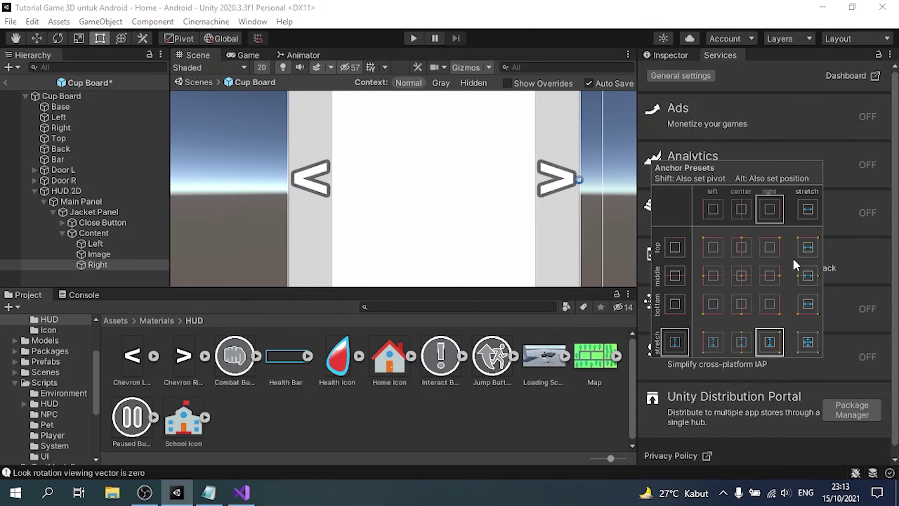
{"action": "right_click", "coordinate": [718, 56]}
{"action": "left_click", "coordinate": [741, 76]}
{"action": "scroll", "coordinate": [497, 221], "scroll_direction": "down", "scroll_amount": 2}
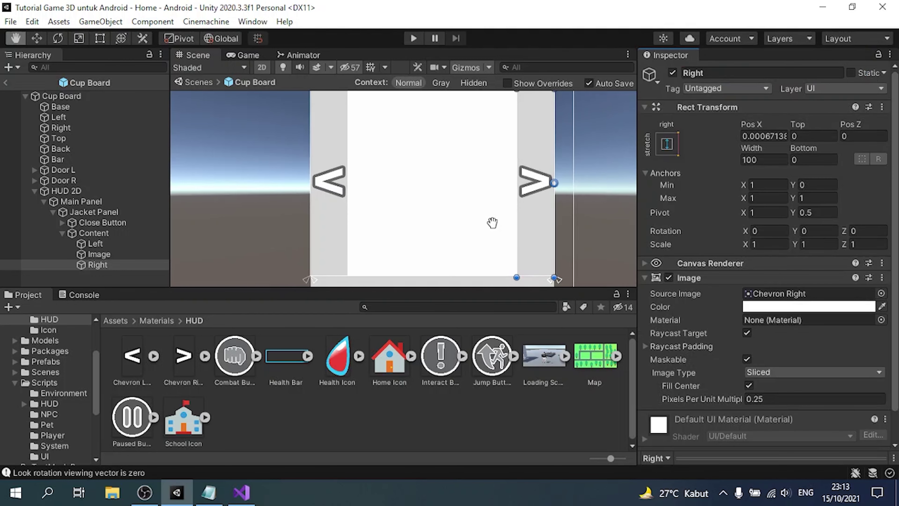
{"action": "scroll", "coordinate": [492, 226], "scroll_direction": "down", "scroll_amount": 2}
{"action": "scroll", "coordinate": [491, 227], "scroll_direction": "down", "scroll_amount": 1}
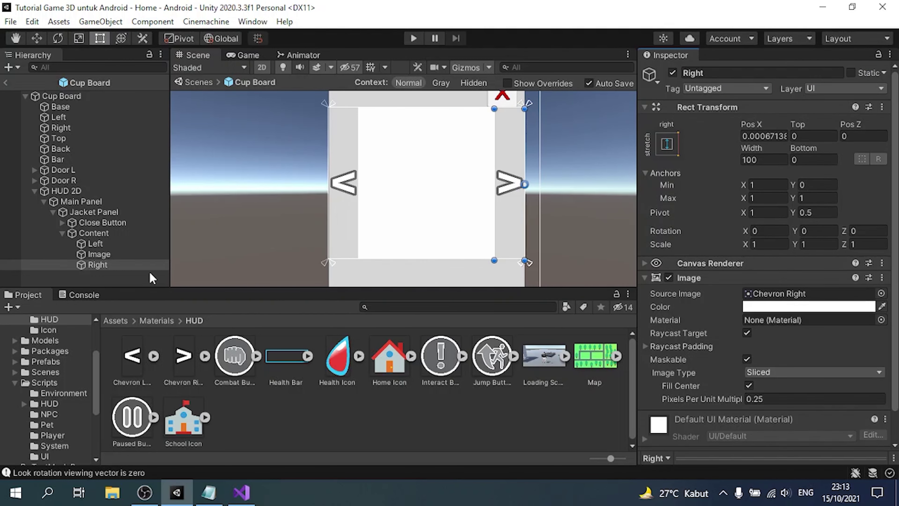
{"action": "left_click", "coordinate": [150, 254]}
Anchor the content Image middle-centre, shorten it, and recentre its position.
{"action": "left_click", "coordinate": [668, 143]}
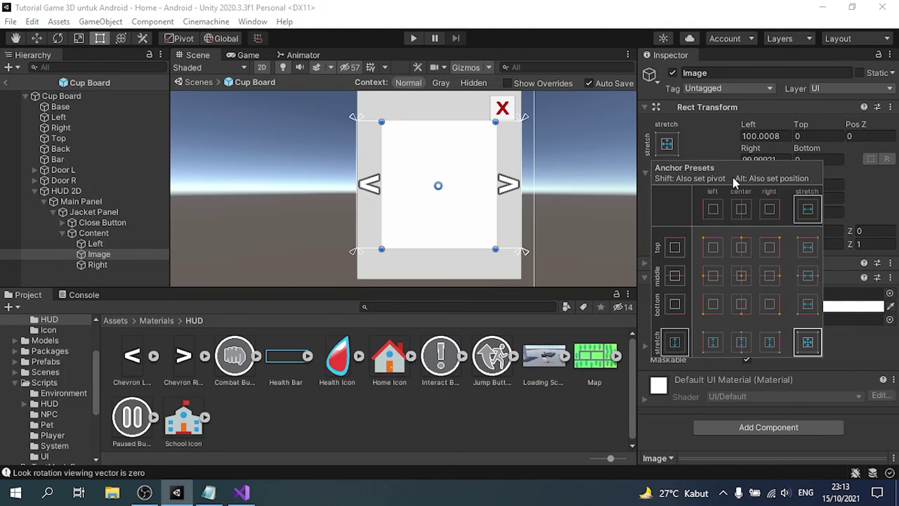
{"action": "left_click", "coordinate": [765, 136]}
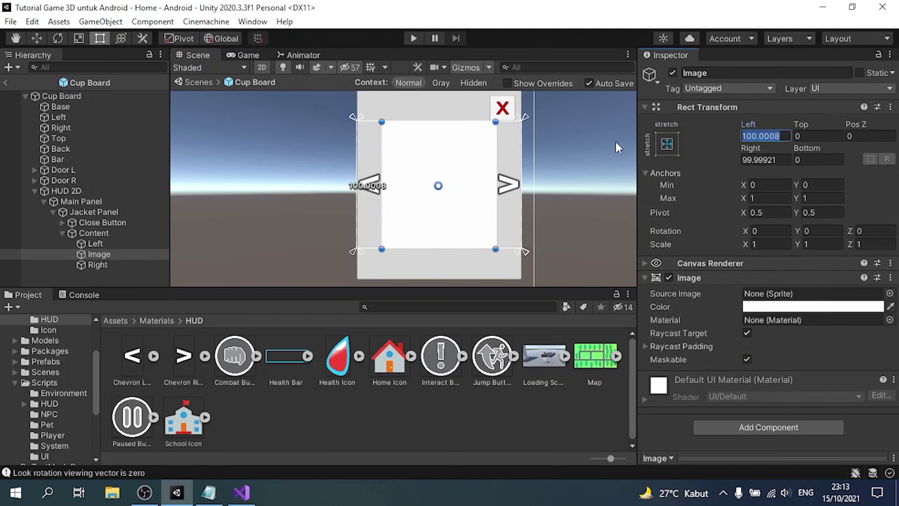
{"action": "left_click", "coordinate": [668, 144]}
{"action": "left_click", "coordinate": [741, 276]}
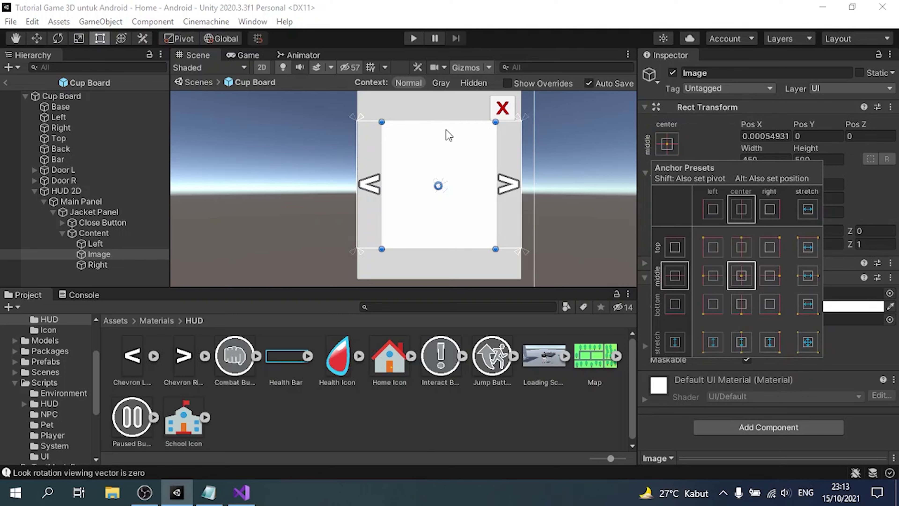
{"action": "left_click_drag", "start_coordinate": [451, 119], "coordinate": [451, 143]}
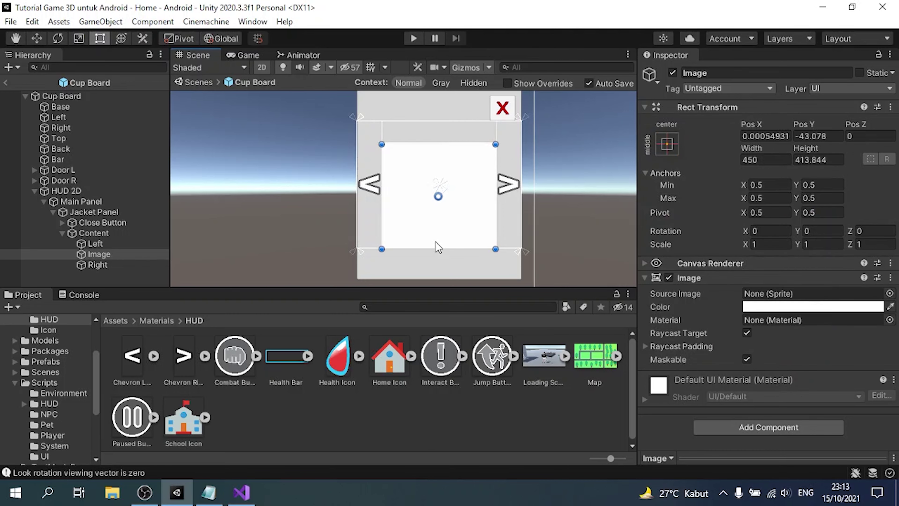
{"action": "left_click_drag", "start_coordinate": [439, 251], "coordinate": [440, 232]}
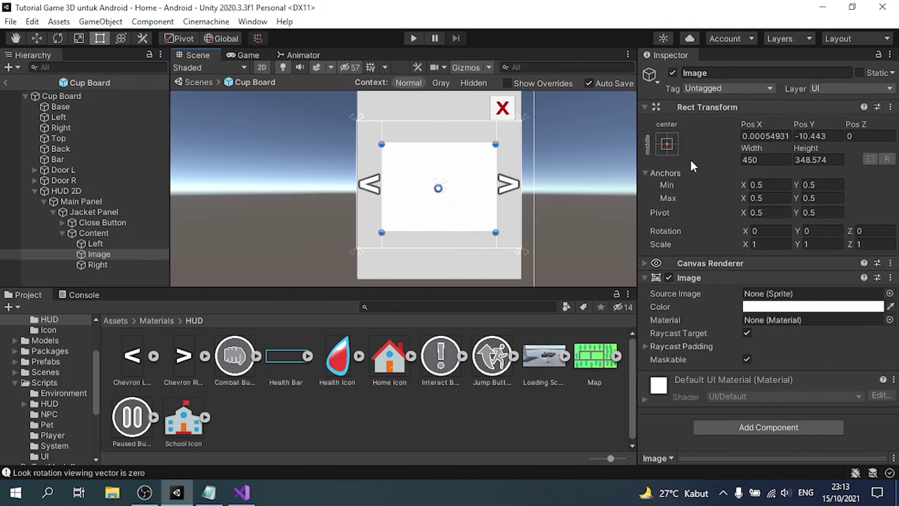
{"action": "left_click", "coordinate": [666, 144]}
{"action": "key", "text": "alt"}
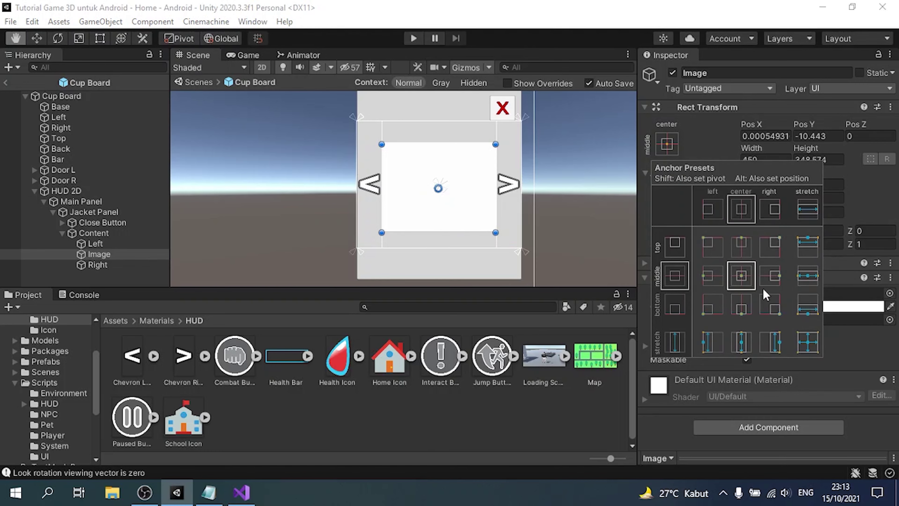
{"action": "left_click", "coordinate": [743, 275], "text": "alt"}
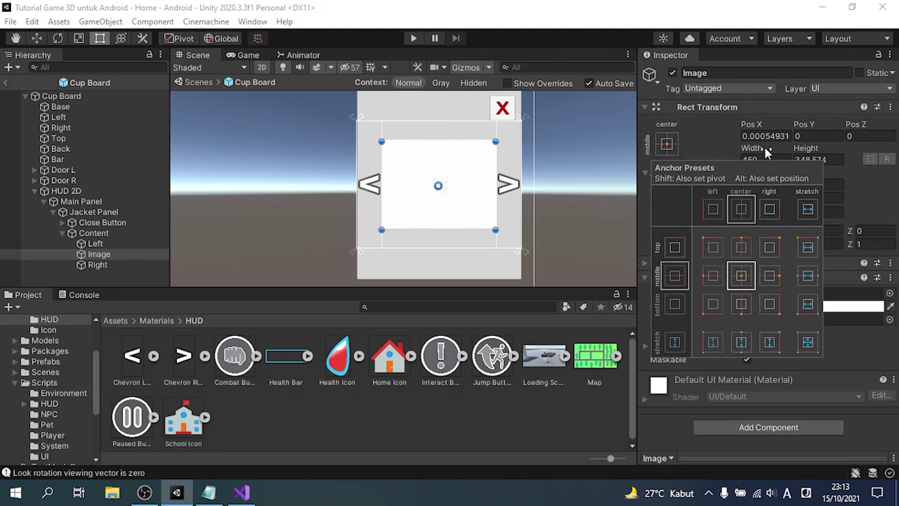
{"action": "left_click", "coordinate": [822, 152]}
Set the Image height to 400, raise it, and anchor it top-centre.
{"action": "left_click", "coordinate": [823, 158]}
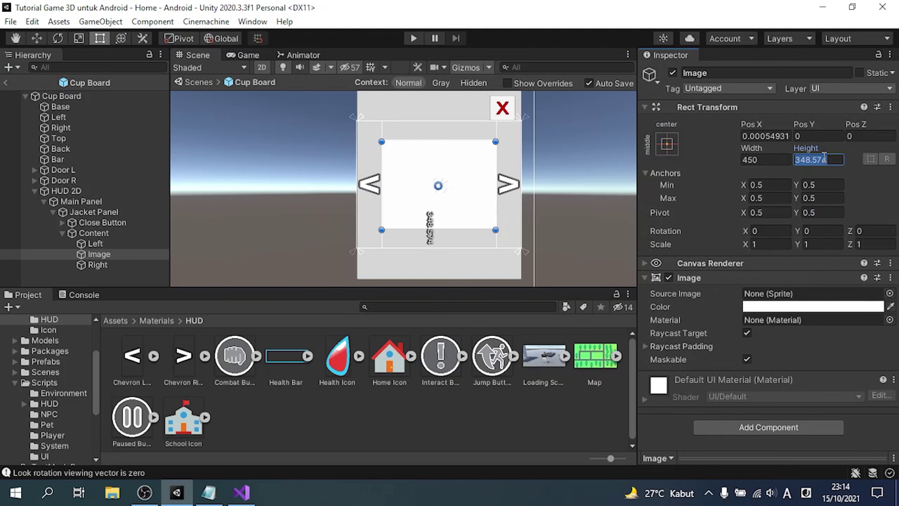
{"action": "type", "text": "400"}
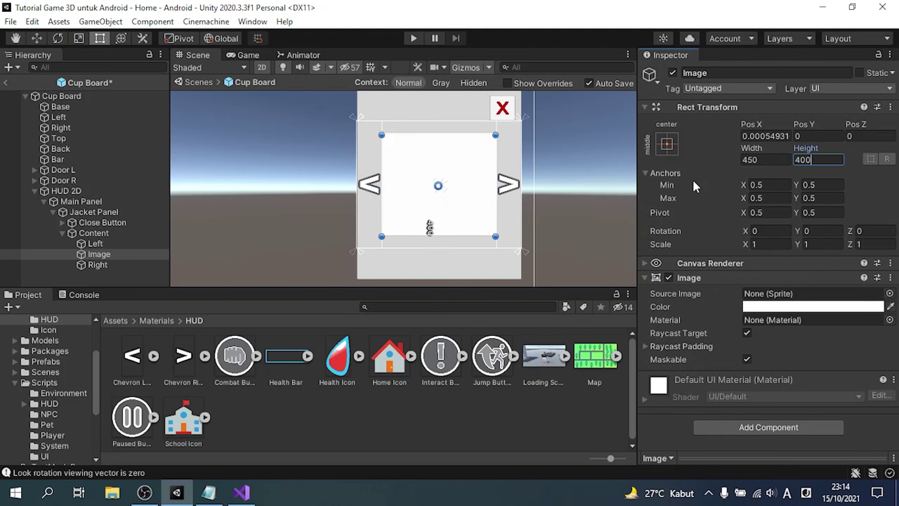
{"action": "left_click_drag", "start_coordinate": [430, 180], "coordinate": [430, 167]}
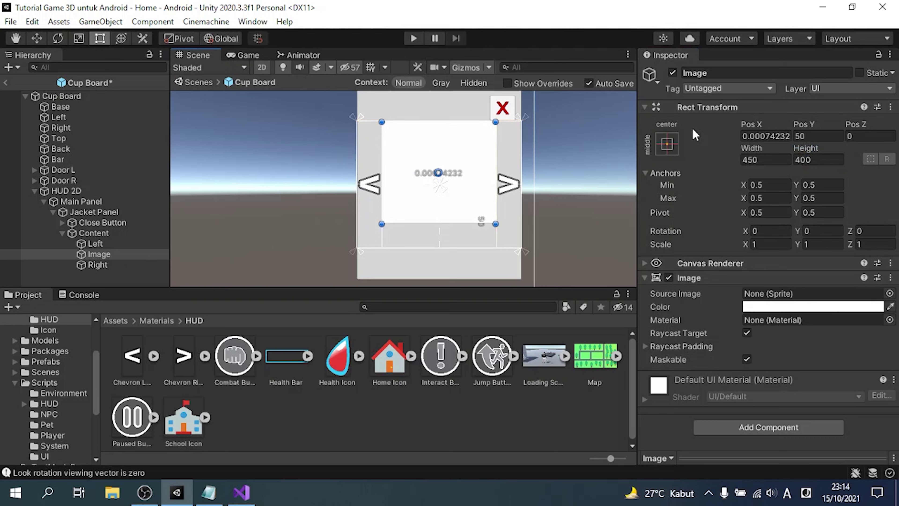
{"action": "left_click", "coordinate": [665, 144]}
{"action": "left_click", "coordinate": [741, 247], "text": "shift"}
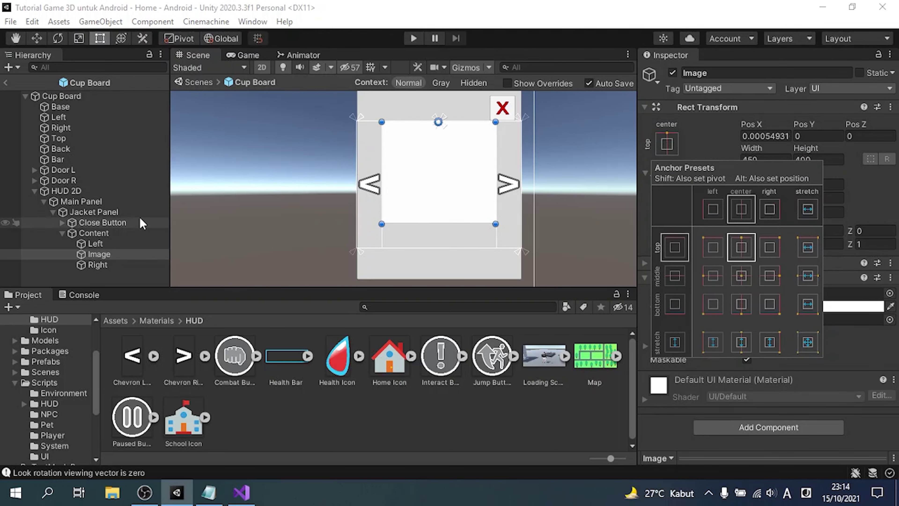
Add a Text - TextMeshPro under Content, stretch-anchored along the panel's bottom.
{"action": "right_click", "coordinate": [106, 231]}
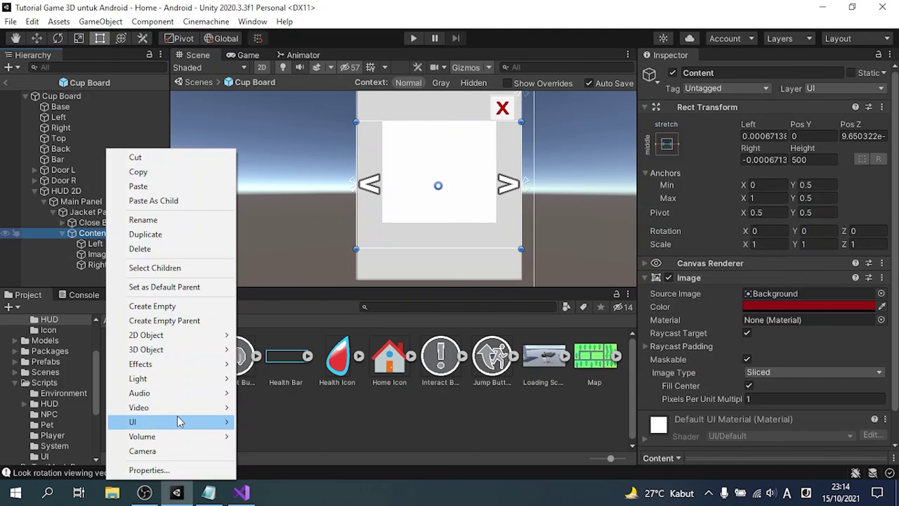
{"action": "mouse_move", "coordinate": [176, 421]}
{"action": "left_click", "coordinate": [283, 203]}
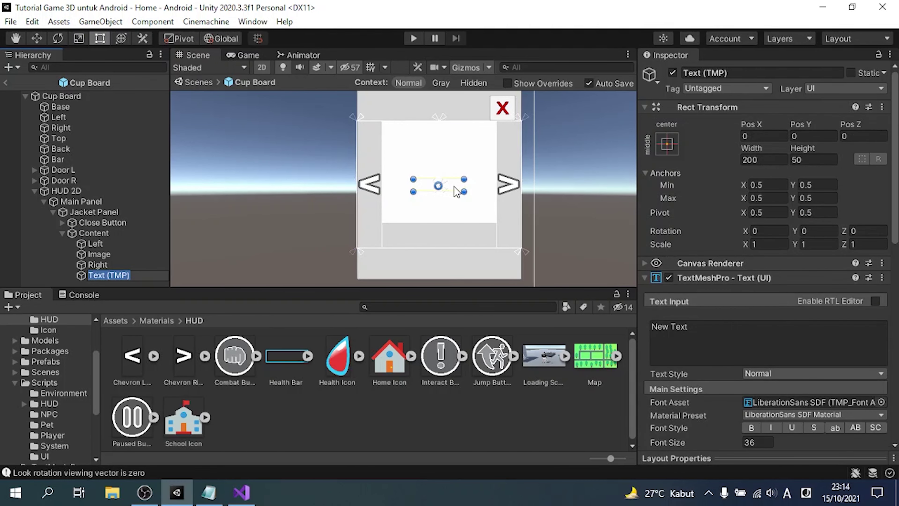
{"action": "left_click", "coordinate": [667, 144]}
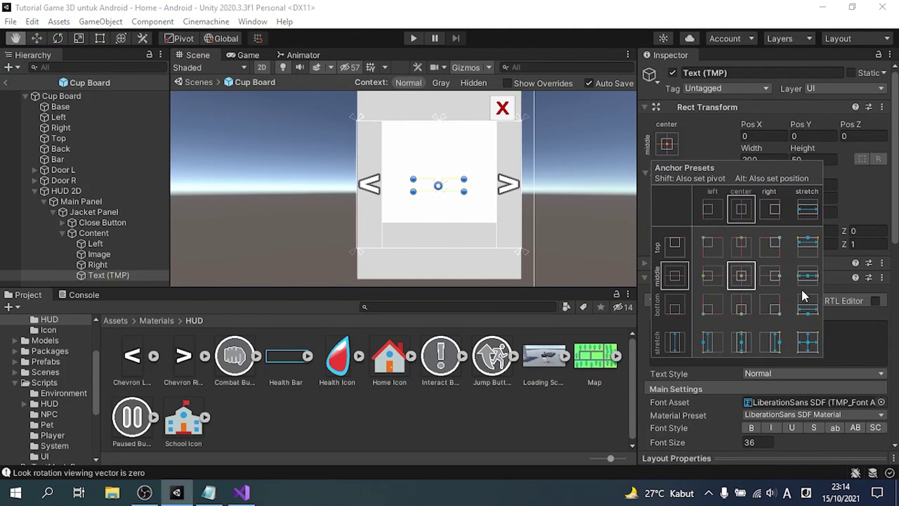
{"action": "left_click", "coordinate": [807, 305], "text": "alt+shift"}
{"action": "key", "text": "t"}
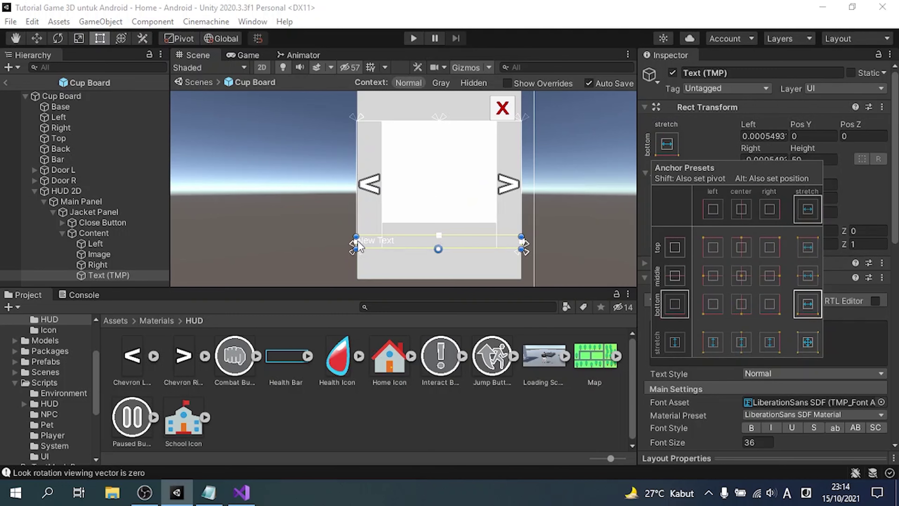
{"action": "left_click", "coordinate": [358, 244]}
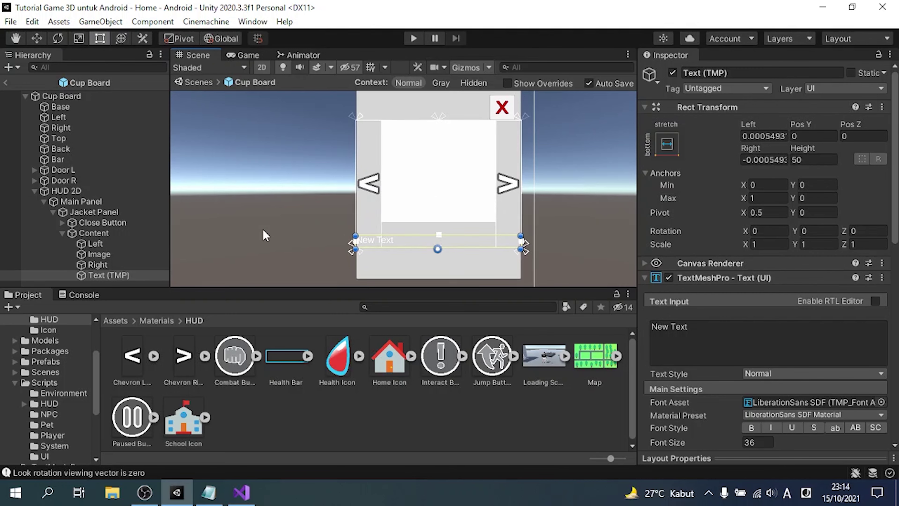
Inset the text 100 units on each side between the chevrons and open the font list.
{"action": "scroll", "coordinate": [358, 245], "scroll_direction": "up", "scroll_amount": 5}
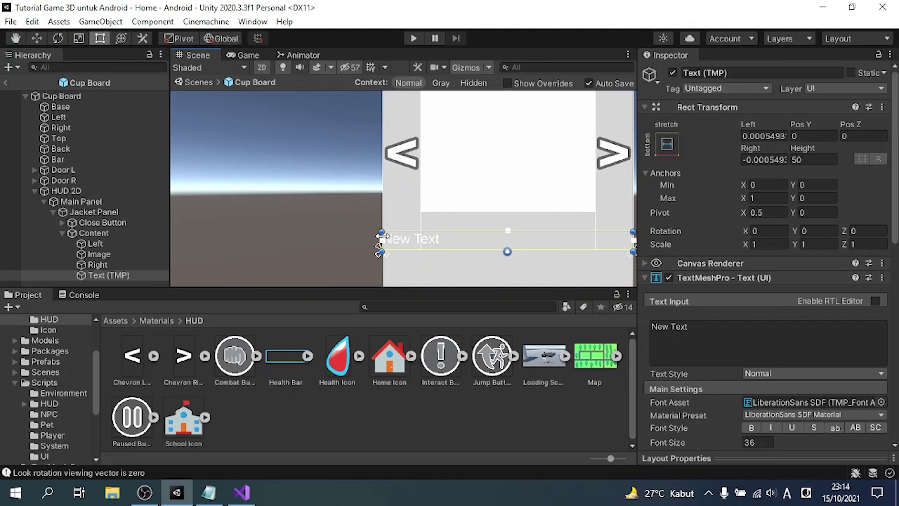
{"action": "left_click_drag", "start_coordinate": [387, 237], "coordinate": [388, 239]}
{"action": "left_click_drag", "start_coordinate": [382, 234], "coordinate": [420, 235]}
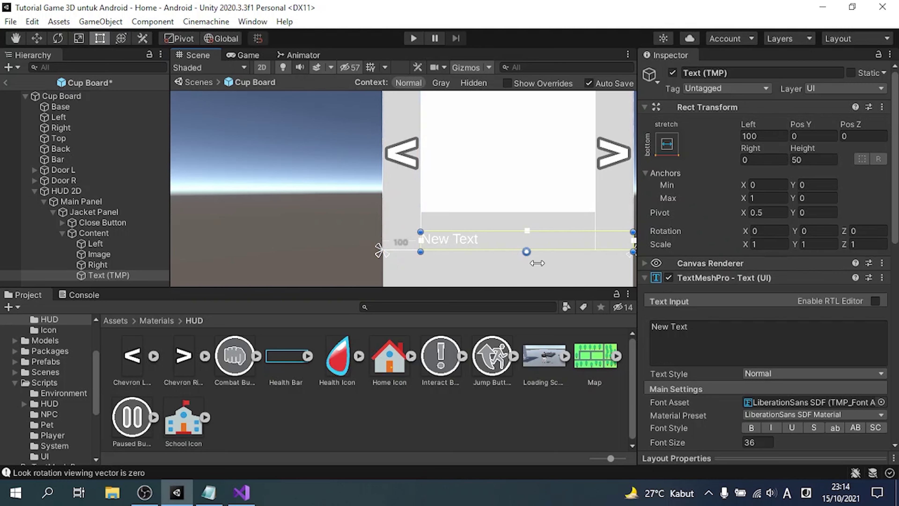
{"action": "scroll", "coordinate": [544, 249], "scroll_direction": "down", "scroll_amount": 1}
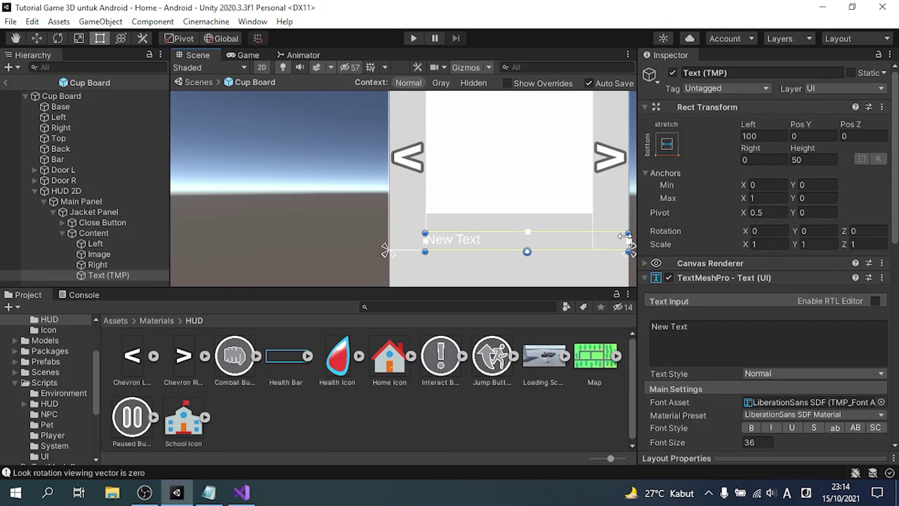
{"action": "left_click_drag", "start_coordinate": [628, 242], "coordinate": [591, 234]}
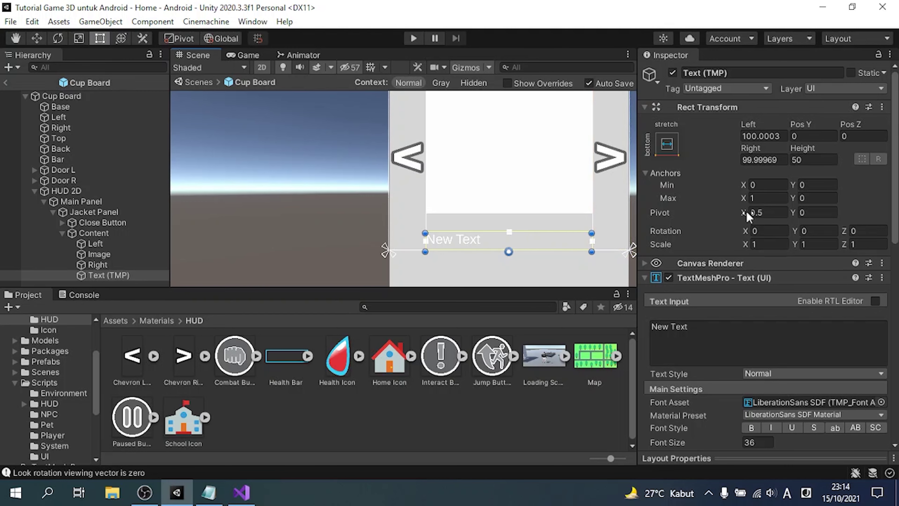
{"action": "scroll", "coordinate": [735, 272], "scroll_direction": "down", "scroll_amount": 3}
{"action": "left_click", "coordinate": [880, 283]}
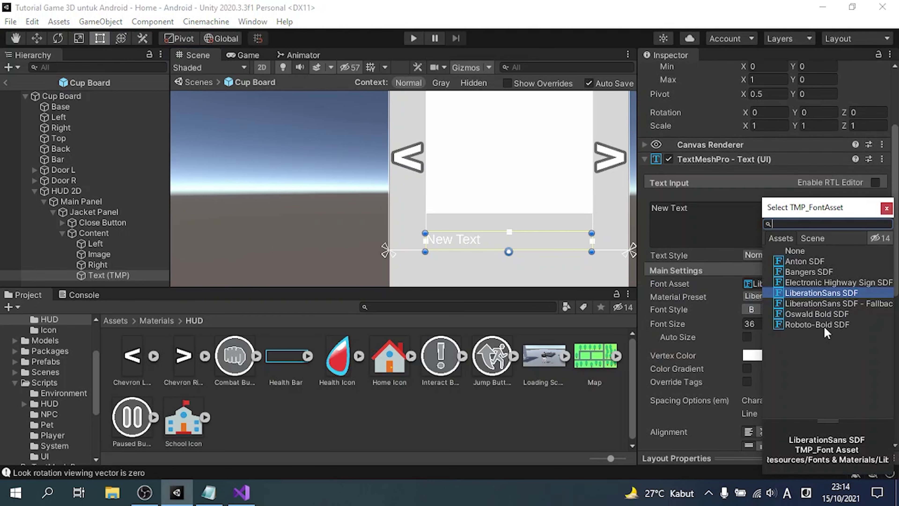
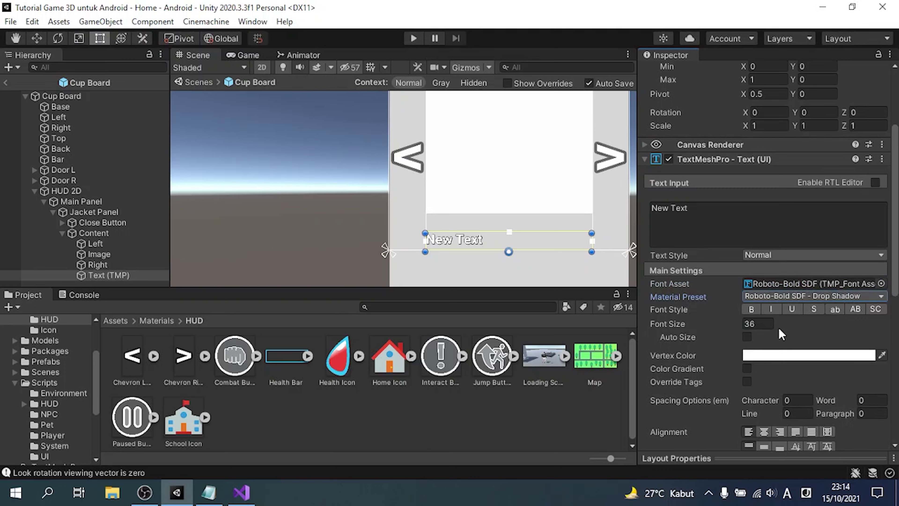
Make the TextMeshPro label bold and auto-sized, type 'Original', and centre it both ways.
{"action": "left_click", "coordinate": [754, 309]}
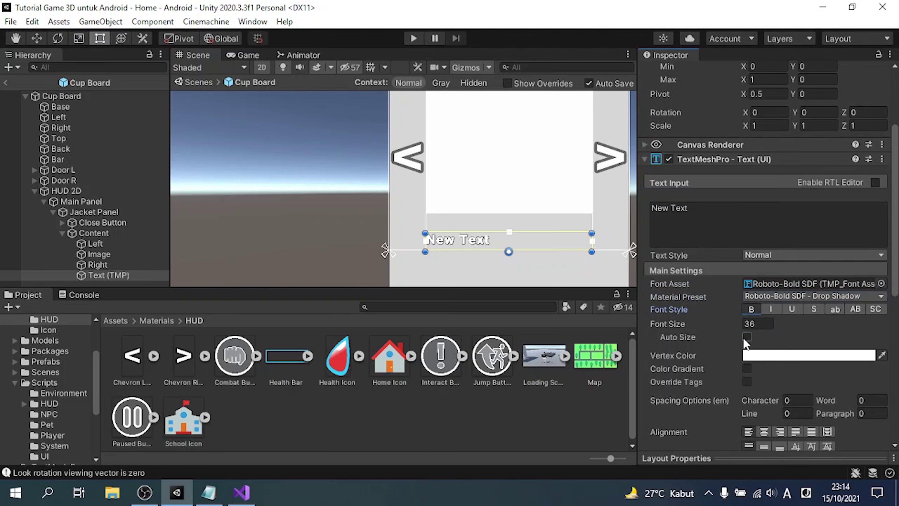
{"action": "left_click", "coordinate": [746, 337]}
{"action": "left_click", "coordinate": [706, 216]}
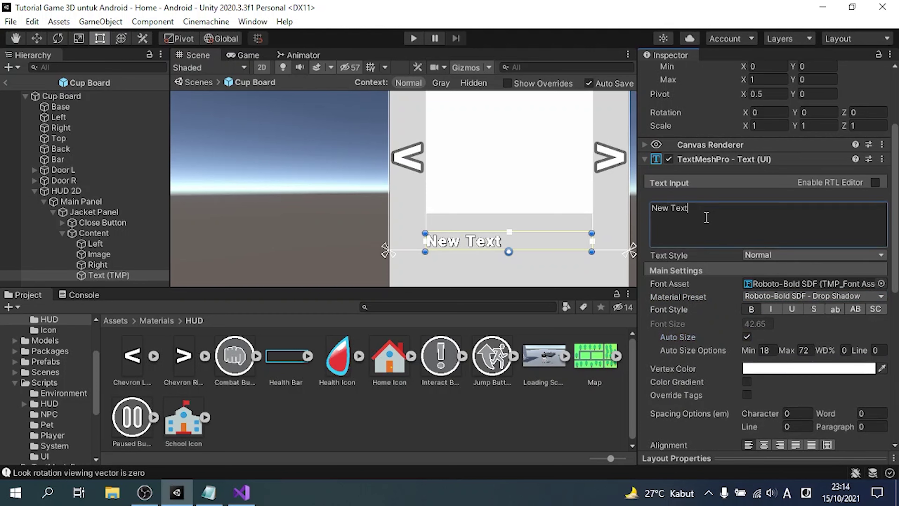
{"action": "type", "text": "Original"}
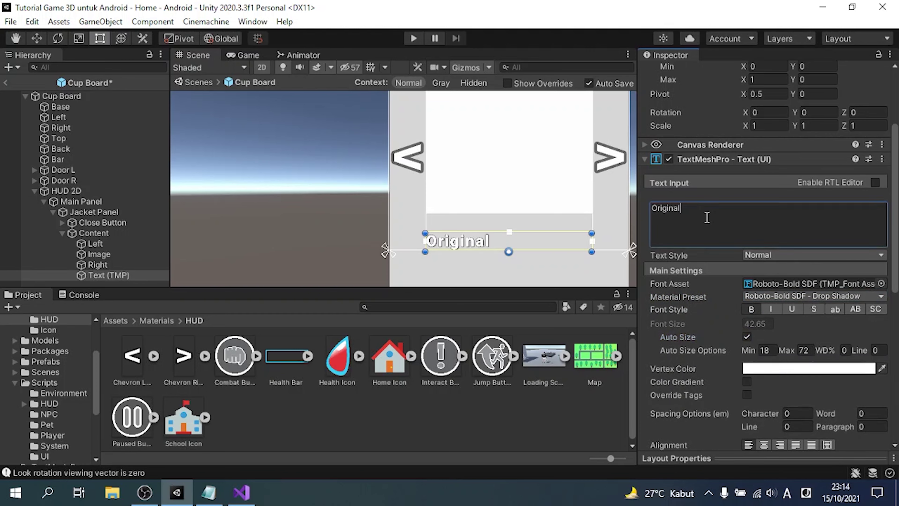
{"action": "left_click", "coordinate": [763, 445]}
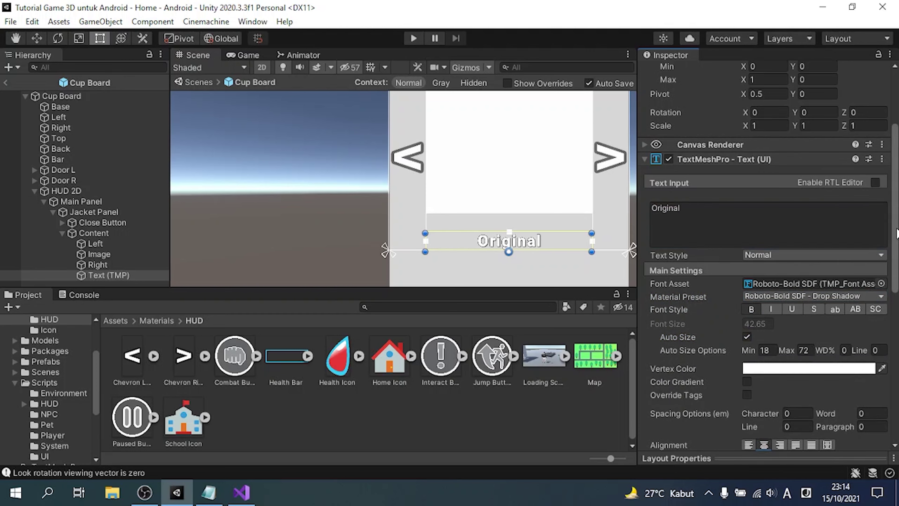
{"action": "scroll", "coordinate": [769, 301], "scroll_direction": "down", "scroll_amount": 3}
{"action": "left_click", "coordinate": [763, 333]}
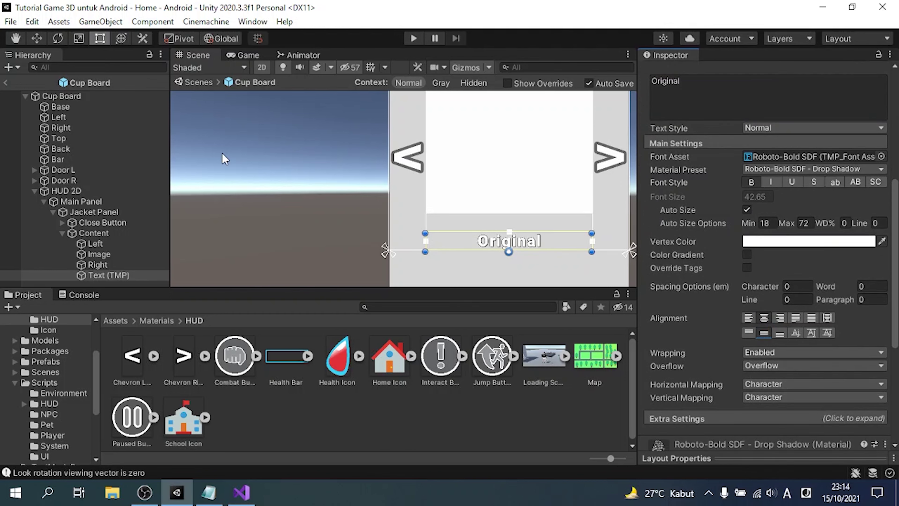
Preview the panel in Game view, select the Image, and nudge the white square down.
{"action": "left_click", "coordinate": [244, 55]}
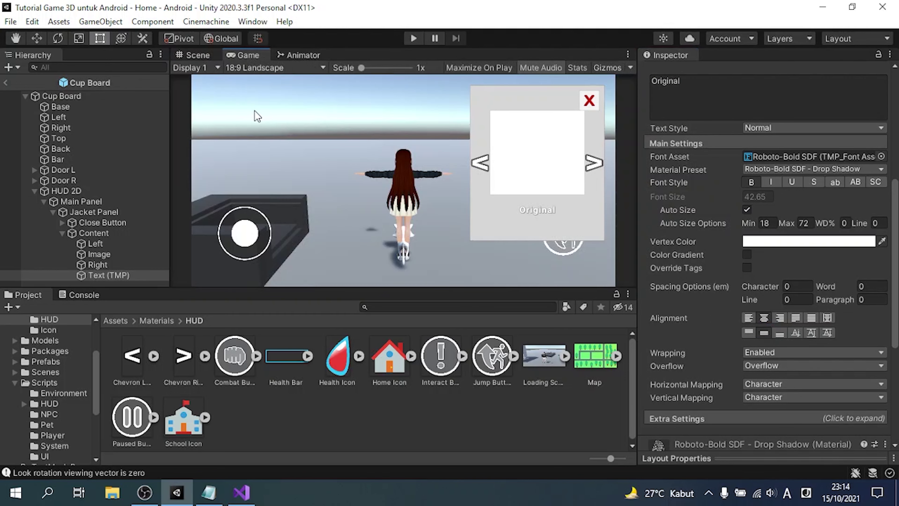
{"action": "left_click", "coordinate": [99, 254]}
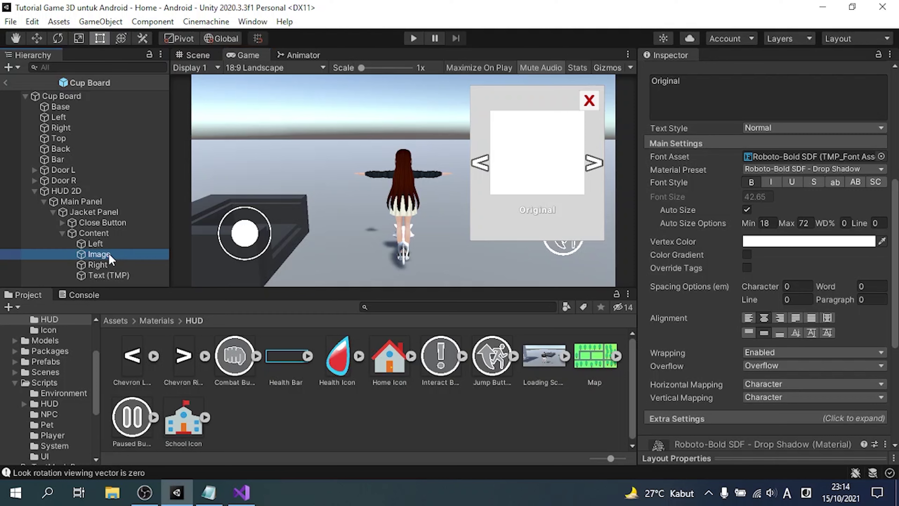
{"action": "left_click", "coordinate": [759, 159]}
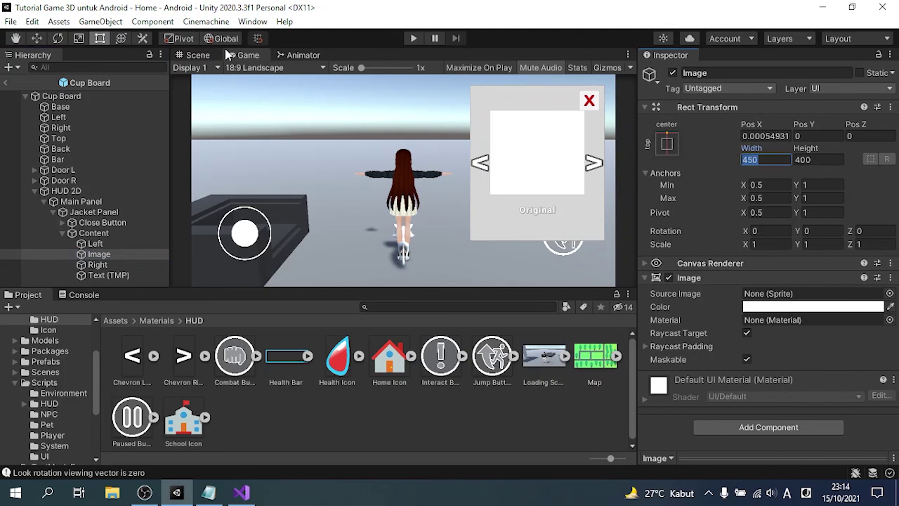
{"action": "left_click", "coordinate": [209, 56]}
{"action": "scroll", "coordinate": [578, 191], "scroll_direction": "down", "scroll_amount": 1}
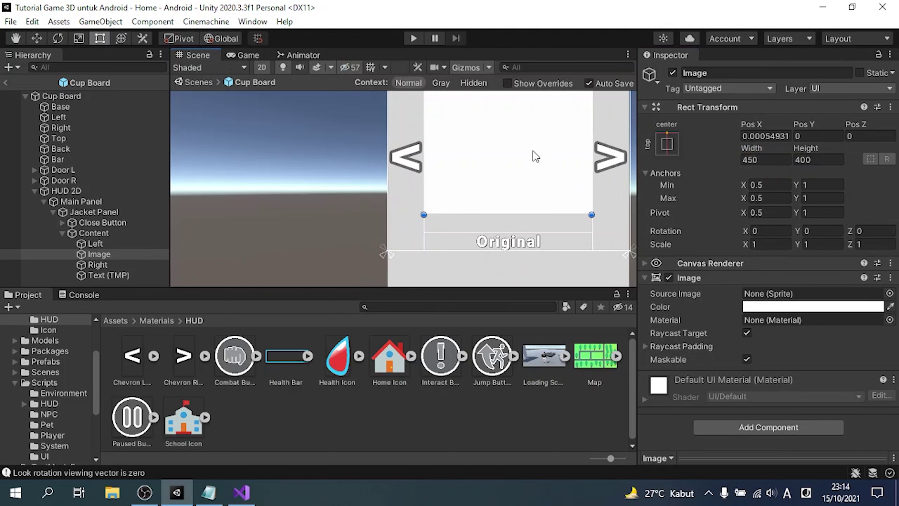
{"action": "left_click_drag", "start_coordinate": [534, 156], "coordinate": [533, 170]}
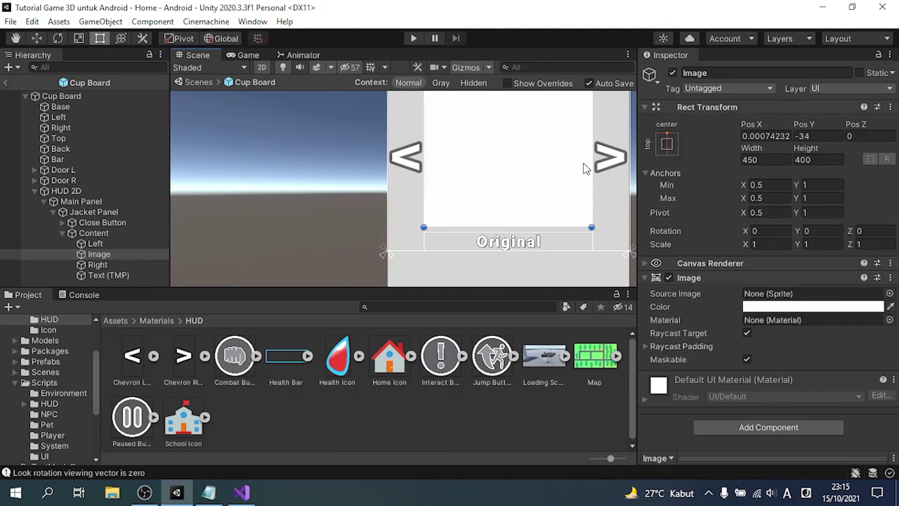
Anchor the Image to middle centre, check it in Game view, then select Content.
{"action": "left_click", "coordinate": [665, 151]}
{"action": "left_click", "coordinate": [740, 275], "text": "alt+shift"}
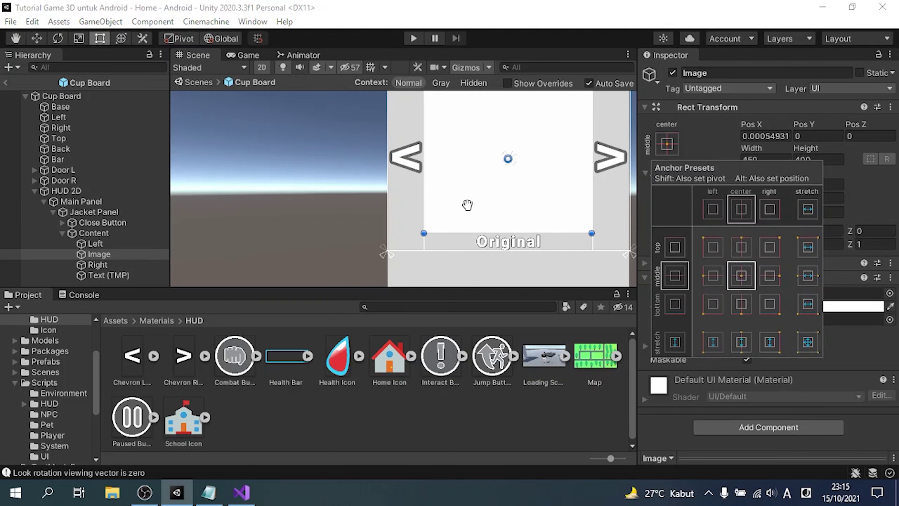
{"action": "scroll", "coordinate": [562, 207], "scroll_direction": "down", "scroll_amount": 1}
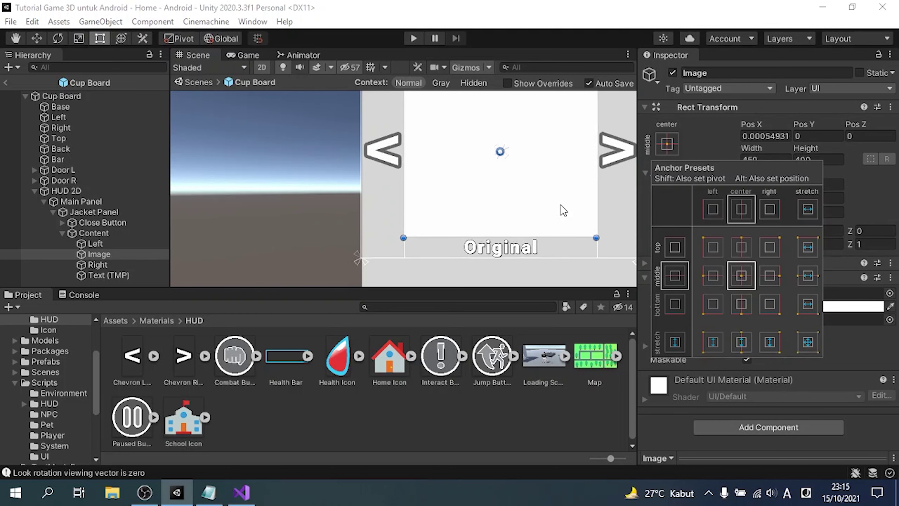
{"action": "scroll", "coordinate": [568, 201], "scroll_direction": "down", "scroll_amount": 1}
{"action": "scroll", "coordinate": [568, 195], "scroll_direction": "down", "scroll_amount": 1}
{"action": "left_click", "coordinate": [248, 55]}
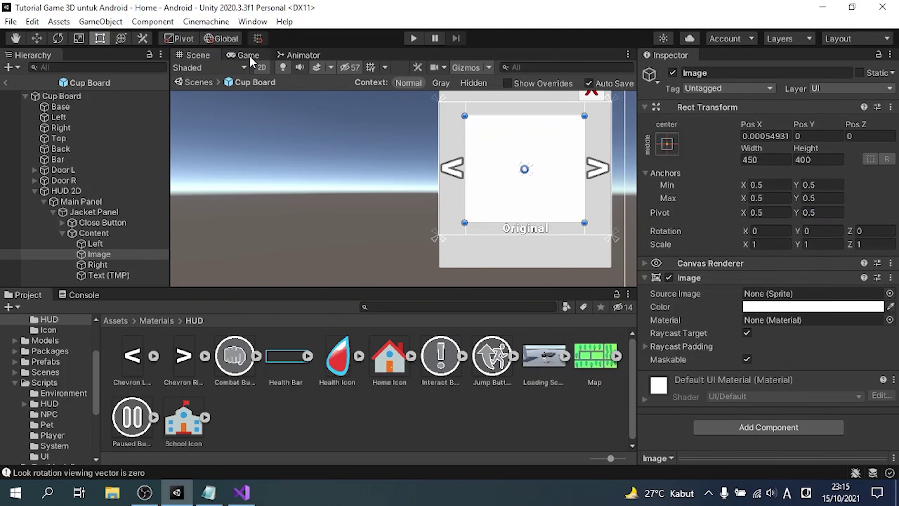
{"action": "left_click", "coordinate": [210, 57]}
{"action": "left_click", "coordinate": [101, 234]}
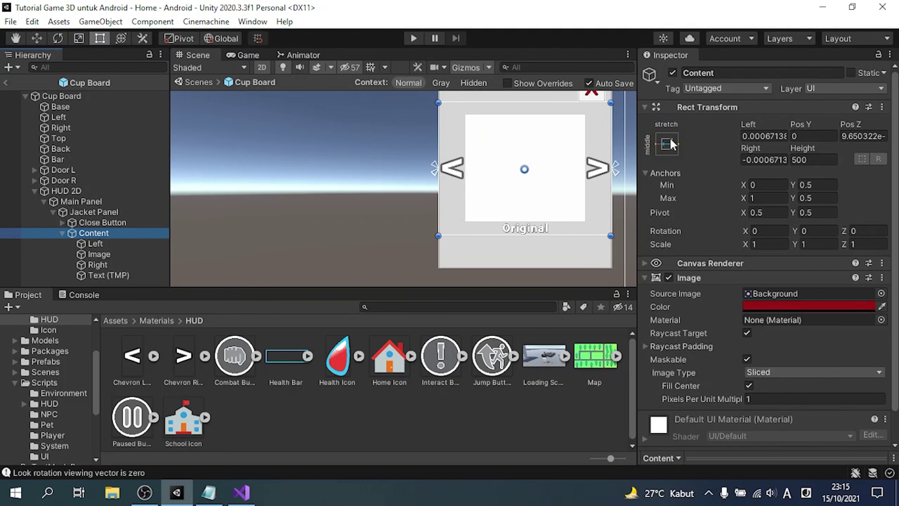
Move the Content area down to Pos Y -125 and set its Height to 550.
{"action": "left_click_drag", "start_coordinate": [504, 176], "coordinate": [503, 209]}
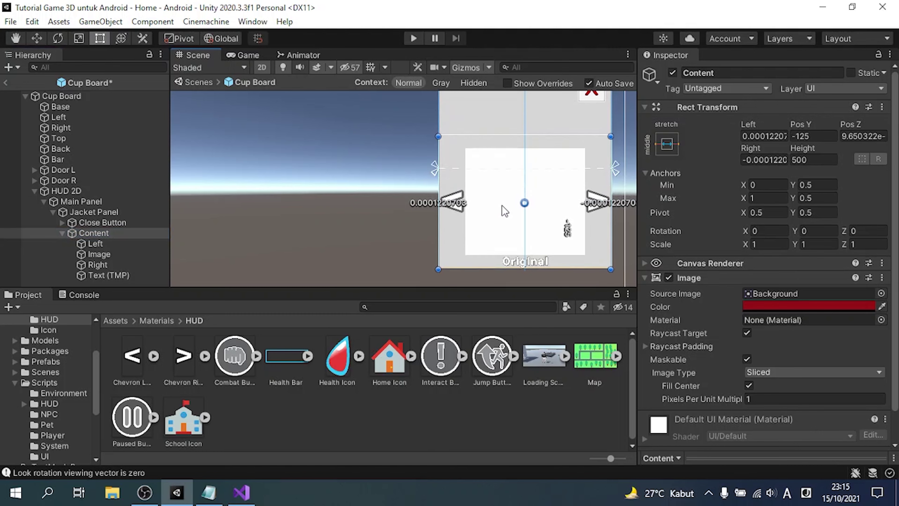
{"action": "left_click", "coordinate": [799, 159]}
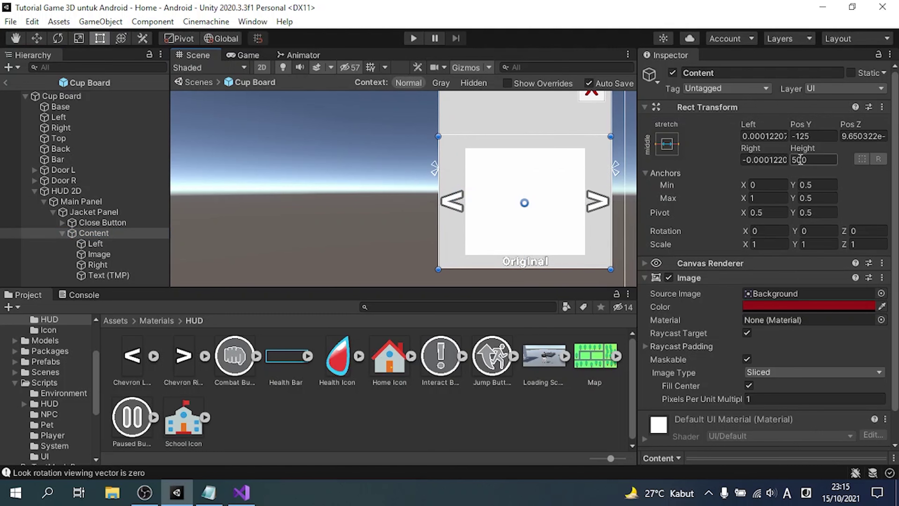
{"action": "key", "text": "Delete"}
{"action": "type", "text": "5"}
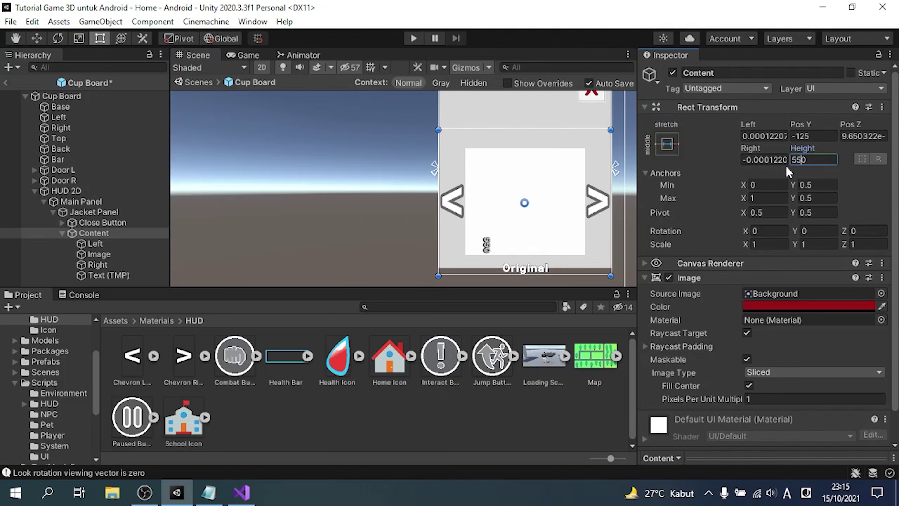
Review the Right, Image and Left children, returning to the Image's anchor presets.
{"action": "left_click", "coordinate": [90, 264]}
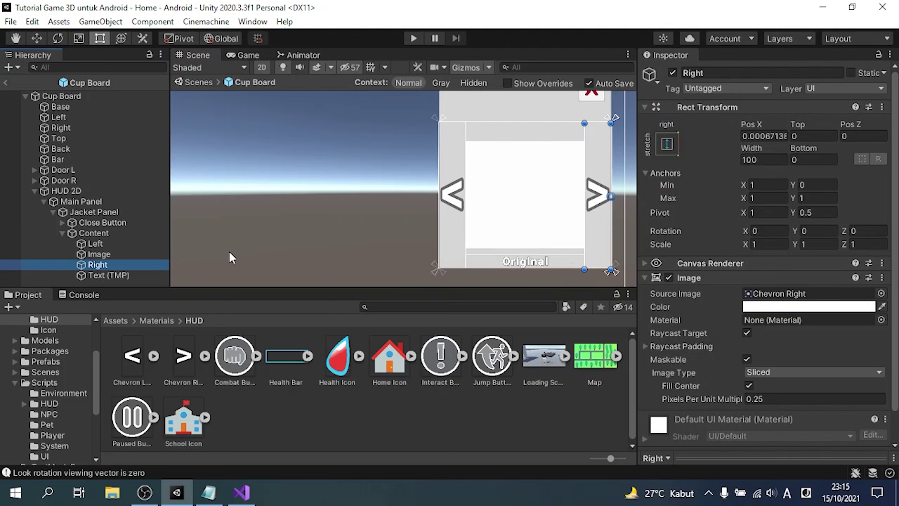
{"action": "left_click", "coordinate": [120, 254]}
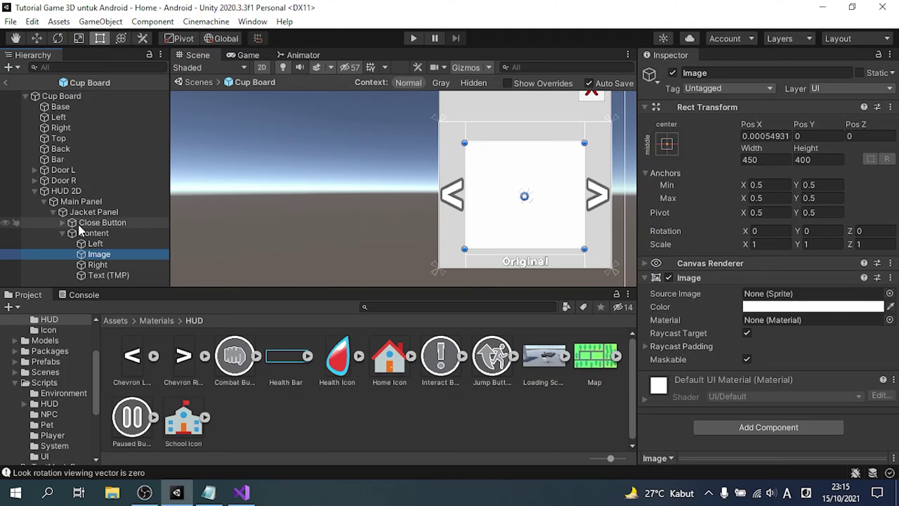
{"action": "left_click", "coordinate": [94, 244]}
{"action": "left_click", "coordinate": [98, 254]}
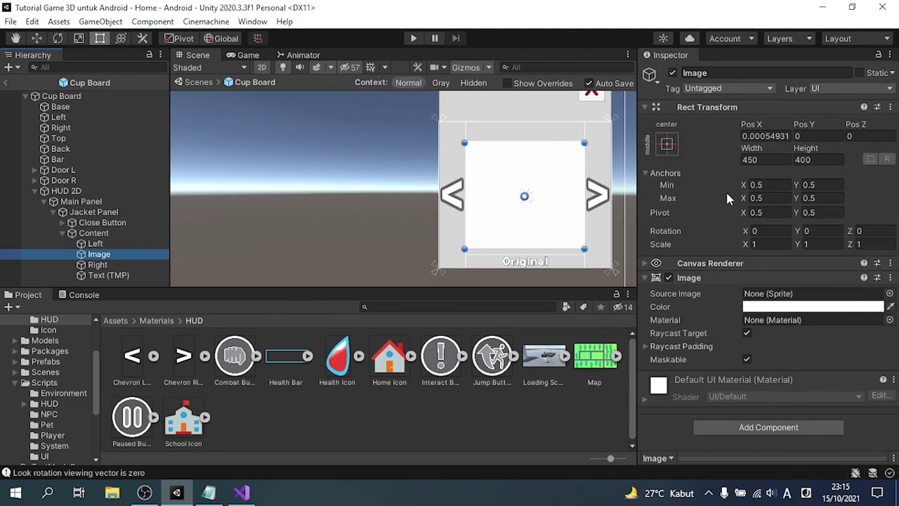
{"action": "left_click", "coordinate": [667, 143]}
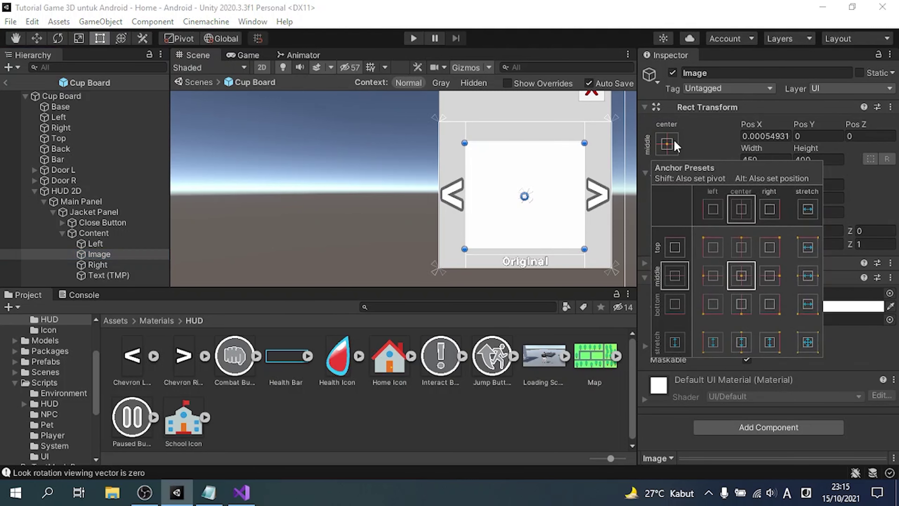
Select the Text (TMP) caption and set its Pos Y to 10.
{"action": "left_click", "coordinate": [106, 275]}
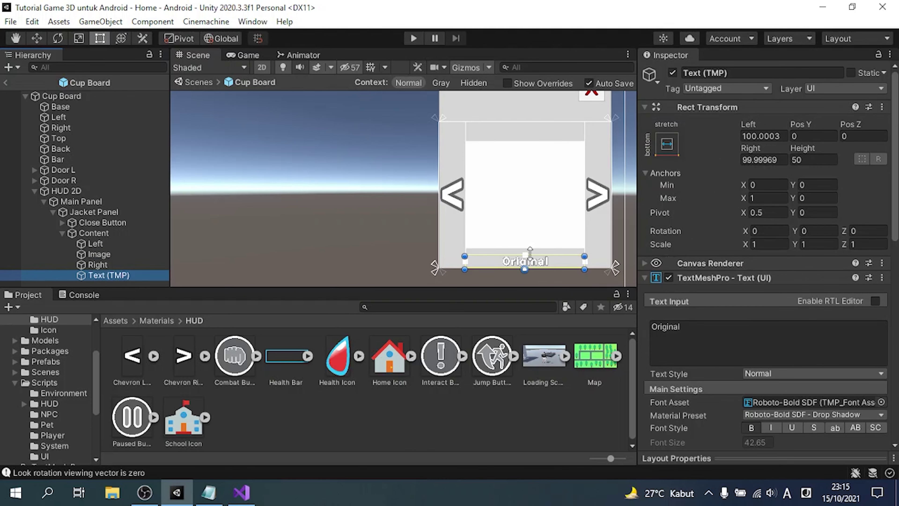
{"action": "left_click_drag", "start_coordinate": [536, 253], "coordinate": [538, 244]}
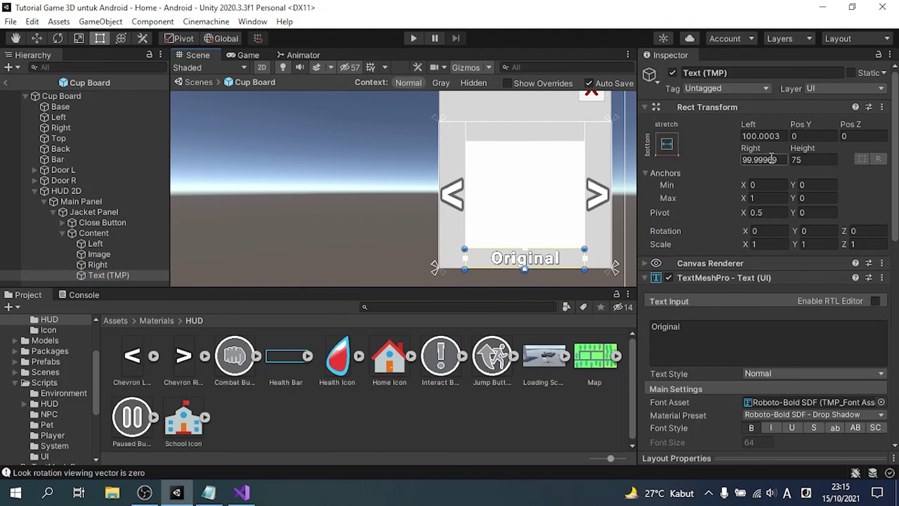
{"action": "left_click", "coordinate": [780, 159]}
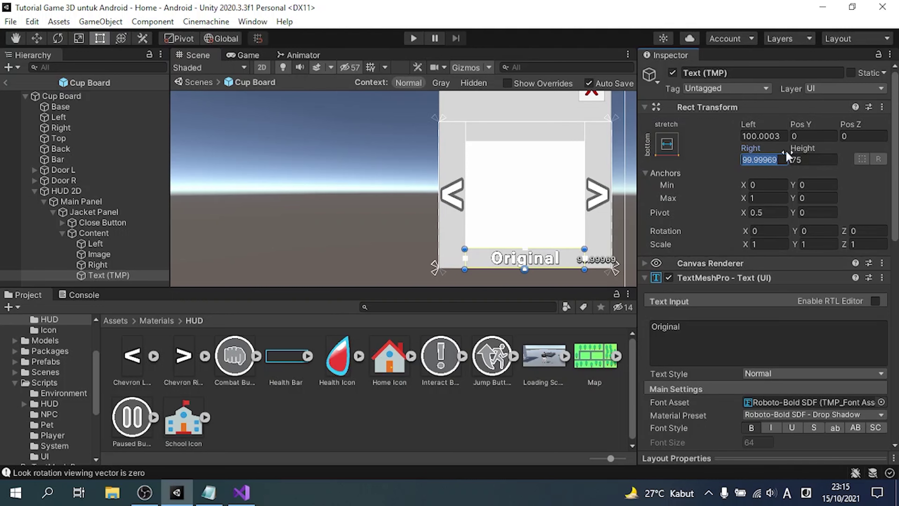
{"action": "left_click", "coordinate": [811, 137]}
{"action": "type", "text": "1"}
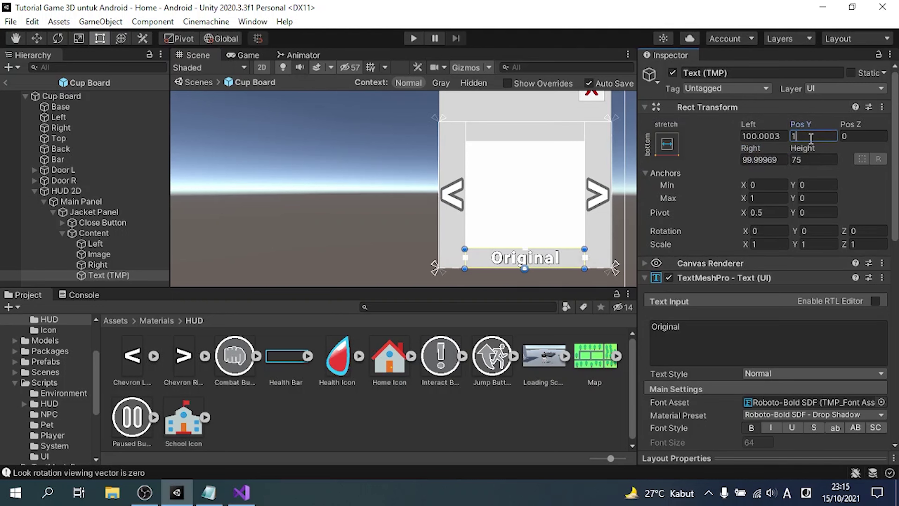
{"action": "type", "text": "0"}
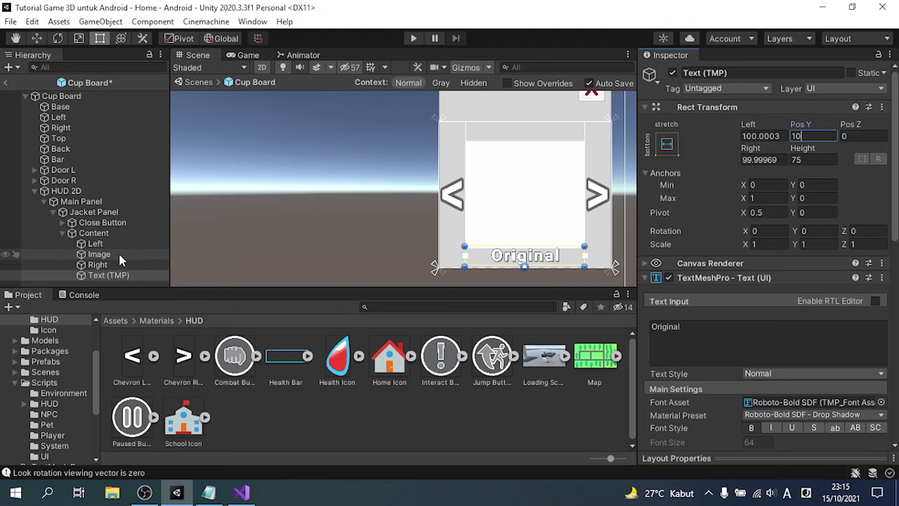
Shorten the caption box to height 65 and check it in Game view.
{"action": "left_click_drag", "start_coordinate": [543, 243], "coordinate": [544, 245]}
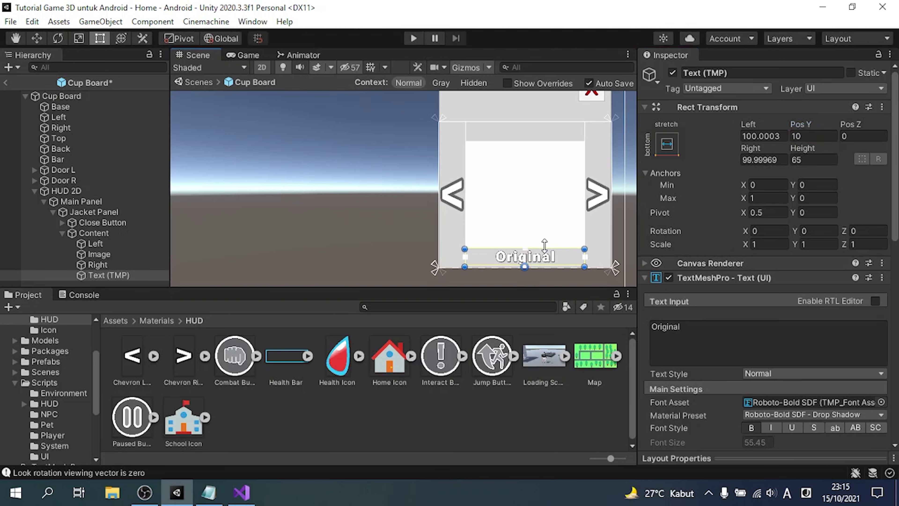
{"action": "left_click", "coordinate": [238, 52]}
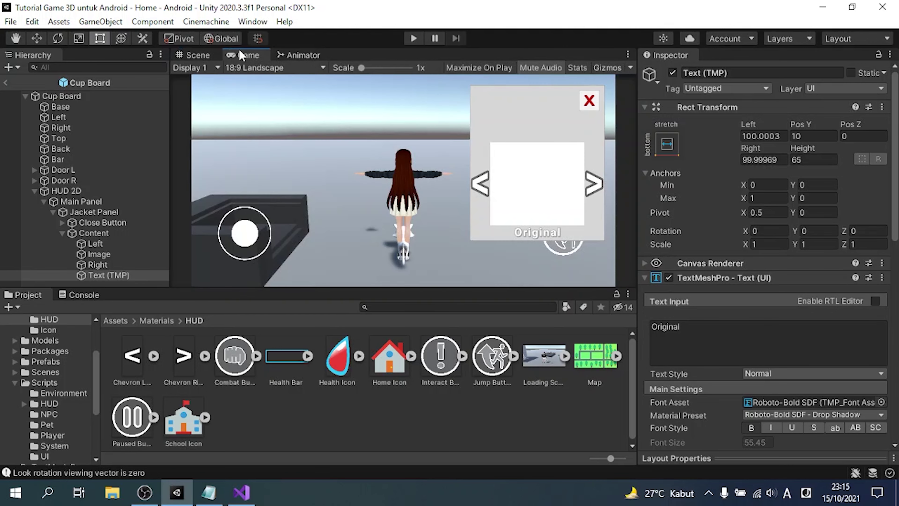
{"action": "left_click", "coordinate": [195, 57]}
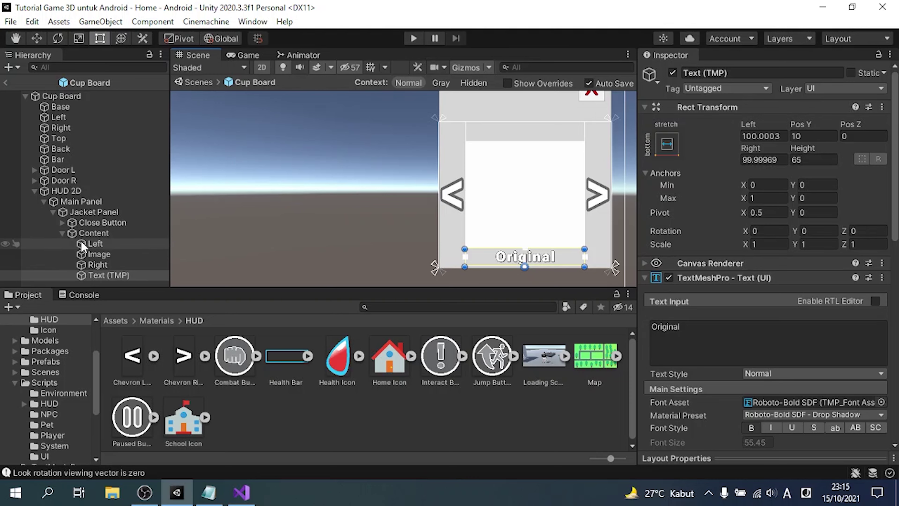
Extend the Content panel upward to a height of 625.
{"action": "left_click", "coordinate": [112, 254]}
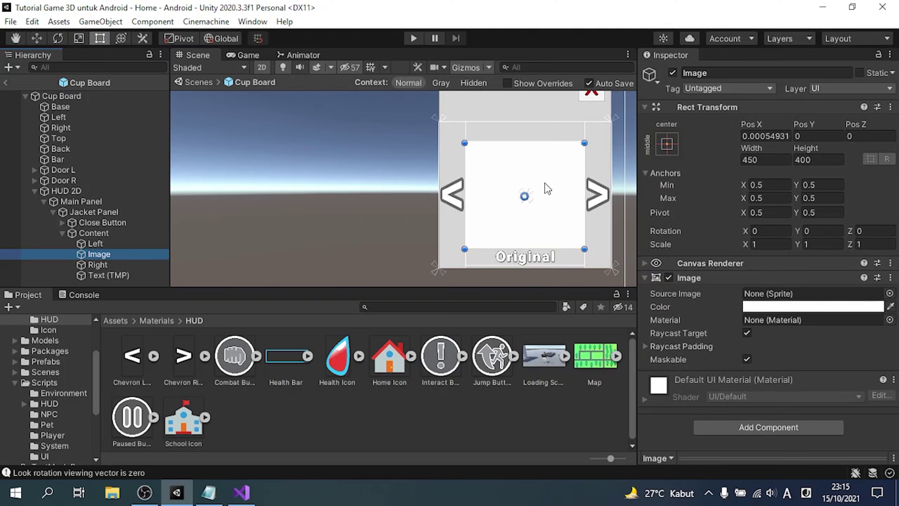
{"action": "left_click", "coordinate": [107, 233]}
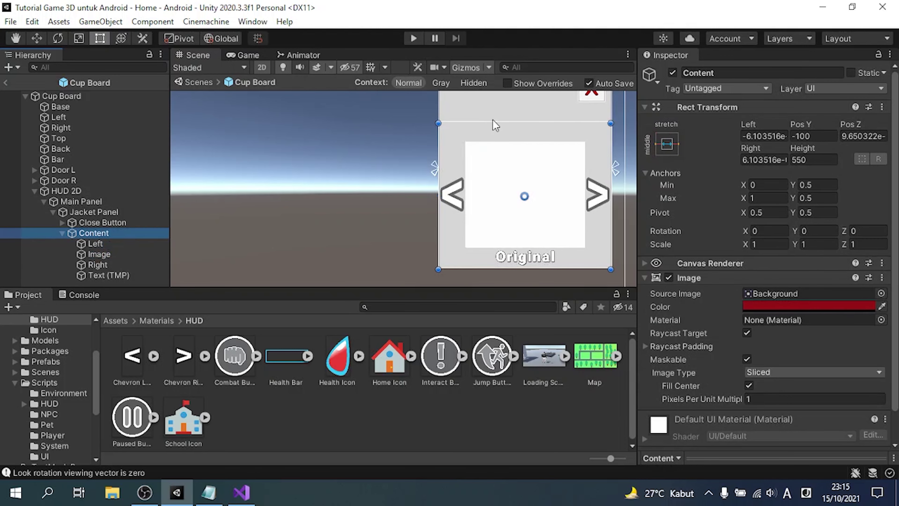
{"action": "left_click_drag", "start_coordinate": [507, 120], "coordinate": [518, 102]}
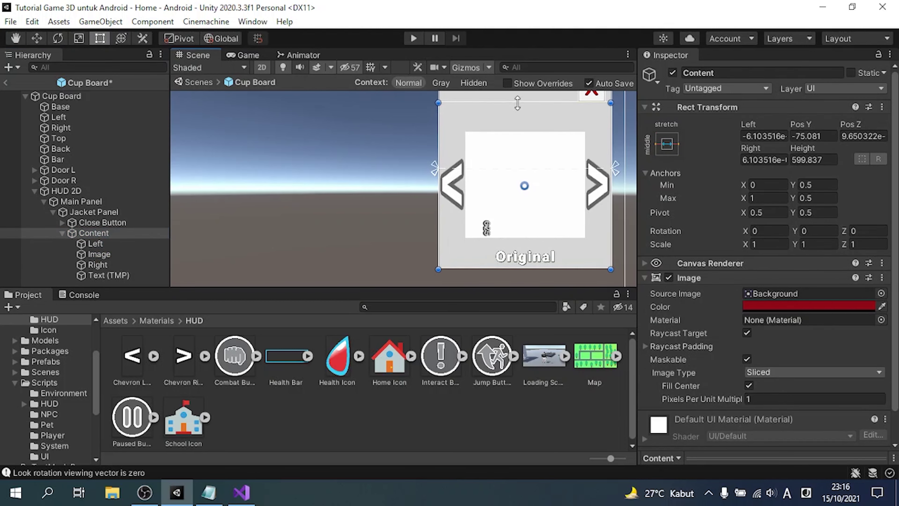
Enlarge the Original caption, set its Pos Y to 25, and trim its height to 87.5.
{"action": "left_click", "coordinate": [109, 255]}
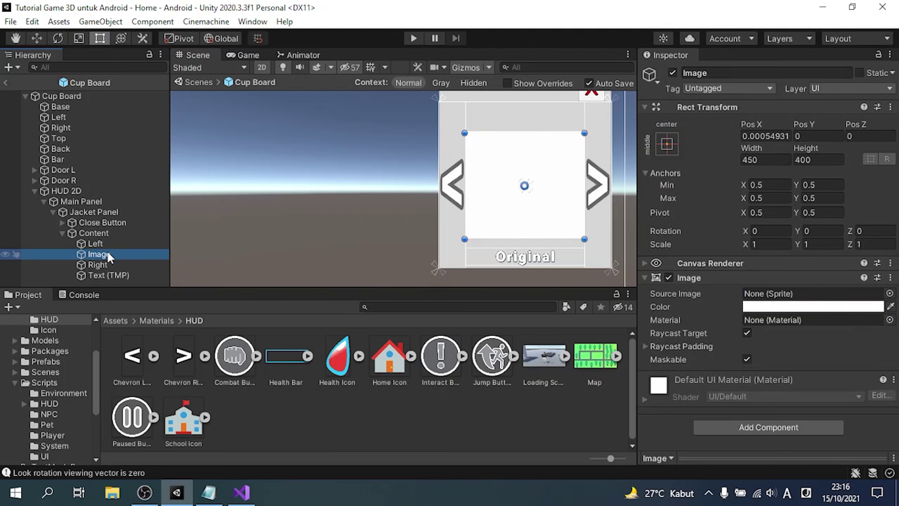
{"action": "left_click", "coordinate": [112, 274]}
{"action": "left_click_drag", "start_coordinate": [530, 247], "coordinate": [530, 238]}
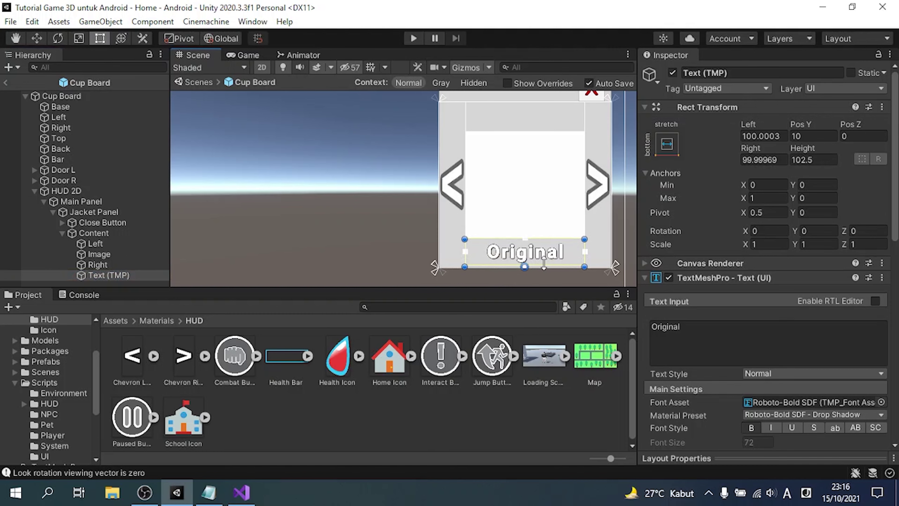
{"action": "left_click", "coordinate": [806, 135]}
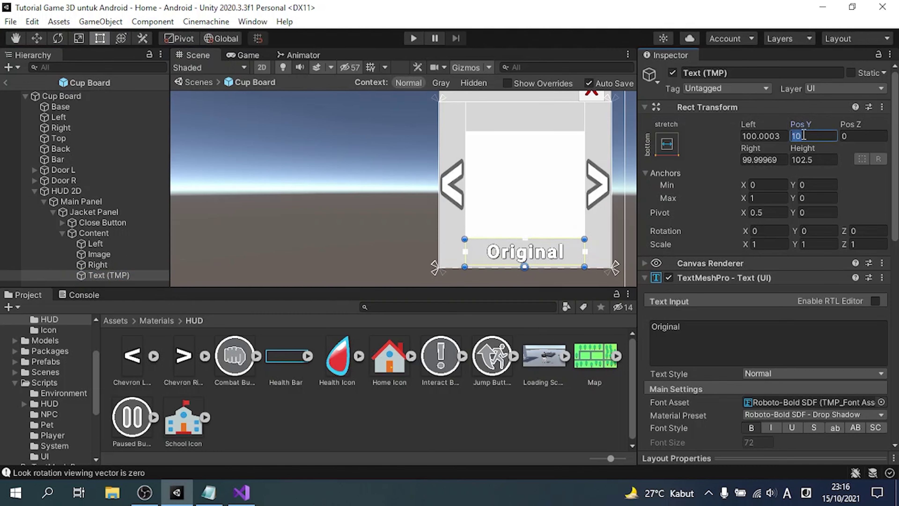
{"action": "type", "text": "25"}
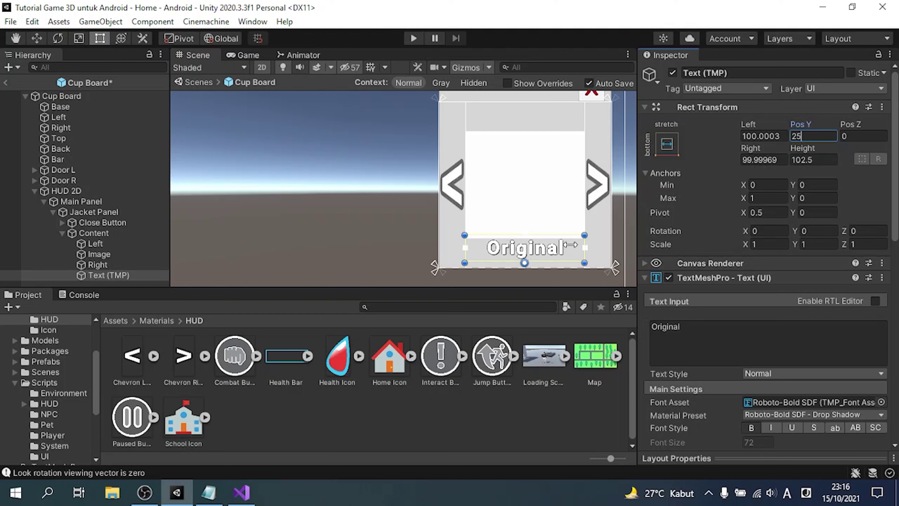
{"action": "left_click_drag", "start_coordinate": [561, 232], "coordinate": [562, 234]}
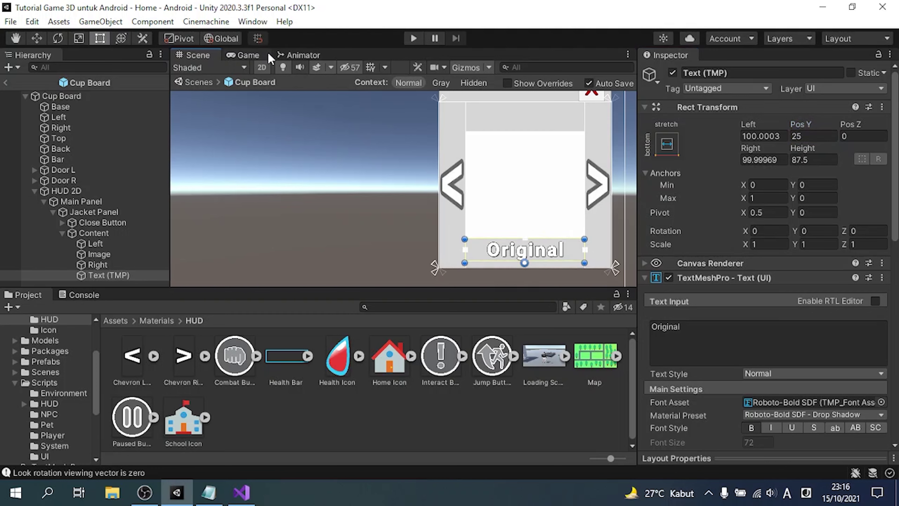
Preview the panel in Game view, nudge the white image, and collapse Content and Jacket Panel.
{"action": "left_click", "coordinate": [260, 58]}
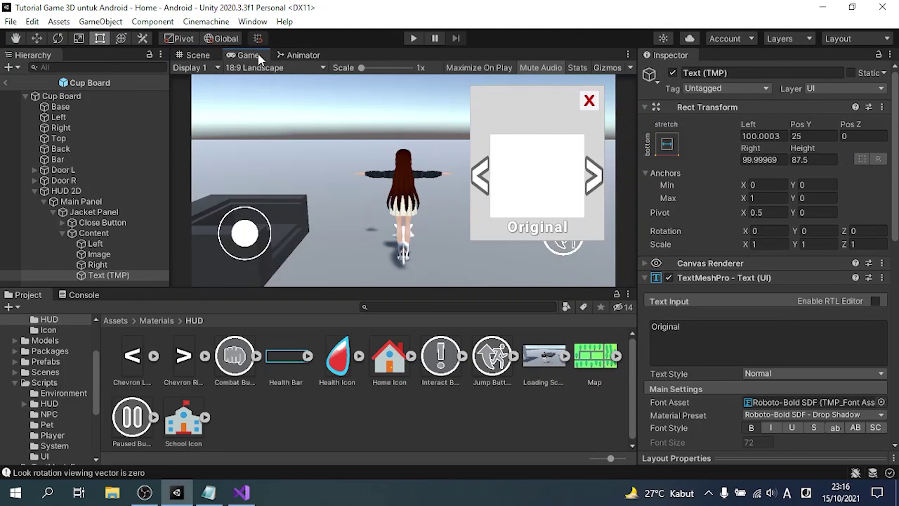
{"action": "left_click", "coordinate": [206, 57]}
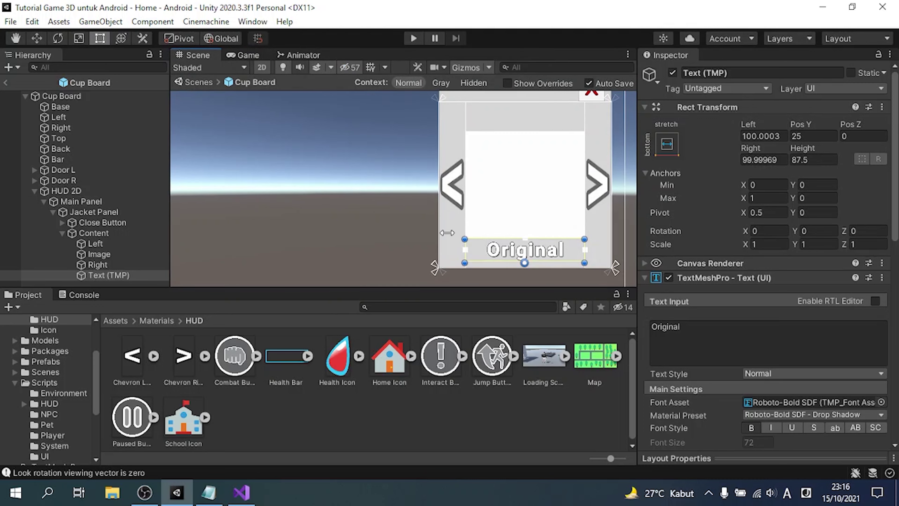
{"action": "left_click", "coordinate": [118, 256]}
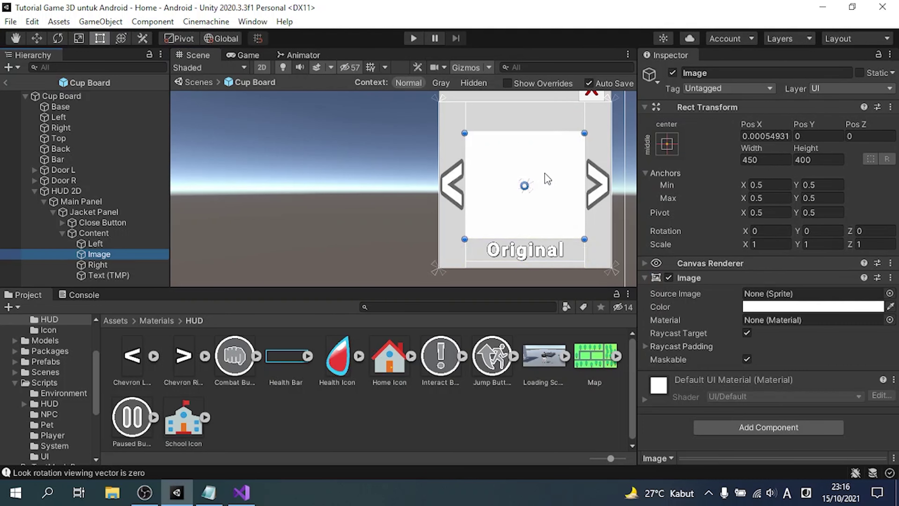
{"action": "left_click_drag", "start_coordinate": [545, 173], "coordinate": [542, 168]}
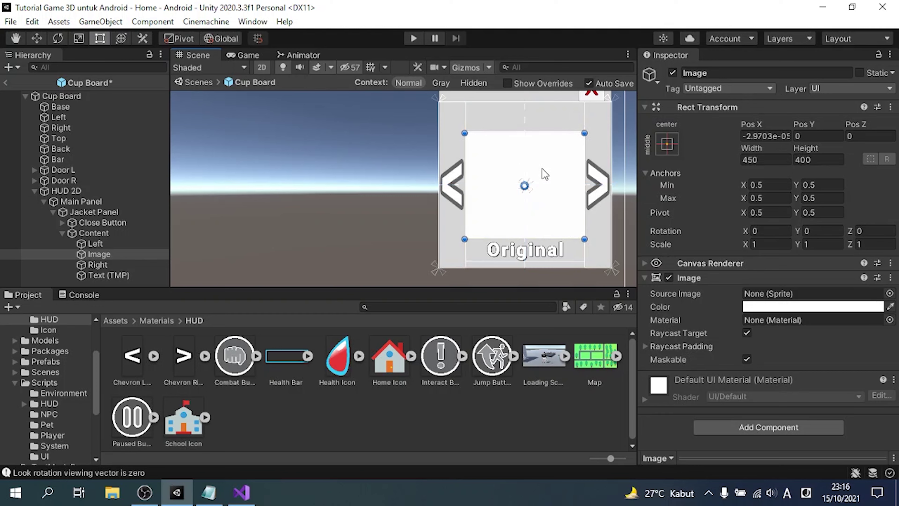
{"action": "left_click", "coordinate": [60, 233], "text": "alt"}
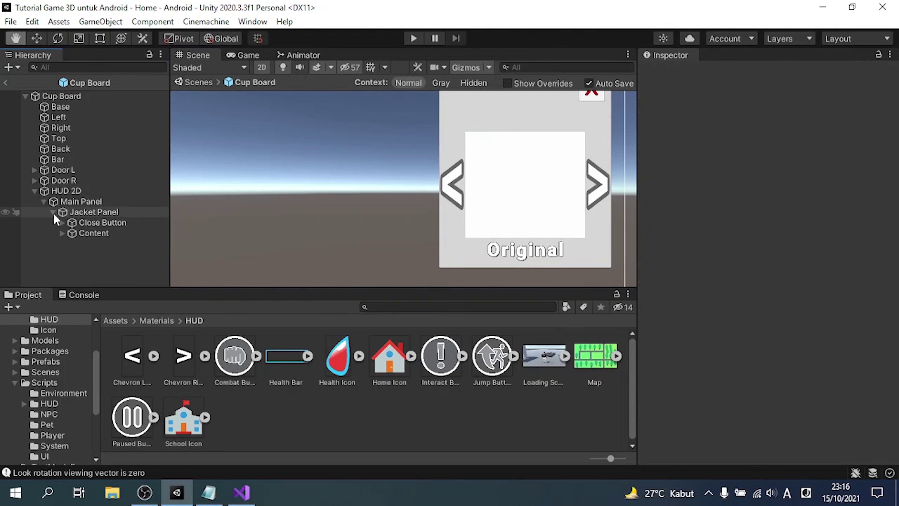
{"action": "left_click", "coordinate": [43, 200]}
Tidy the last line of the Notepad notes, then exit Cup Board prefab mode.
{"action": "left_click", "coordinate": [42, 201]}
{"action": "key", "text": "t"}
{"action": "key", "text": "alt+Tab"}
{"action": "type", "text": "krg"}
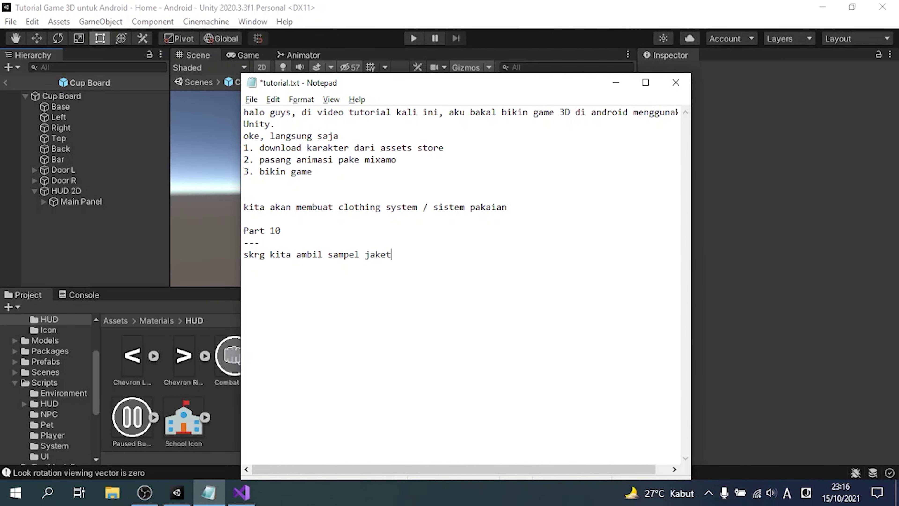
{"action": "key", "text": "shift+Home"}
{"action": "key", "text": "BackSpace"}
{"action": "key", "text": "alt+Tab"}
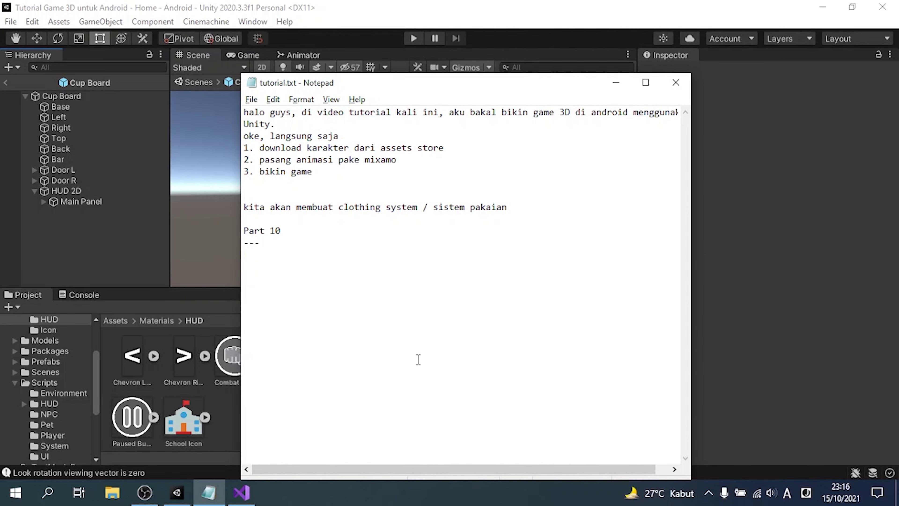
{"action": "left_click", "coordinate": [5, 82]}
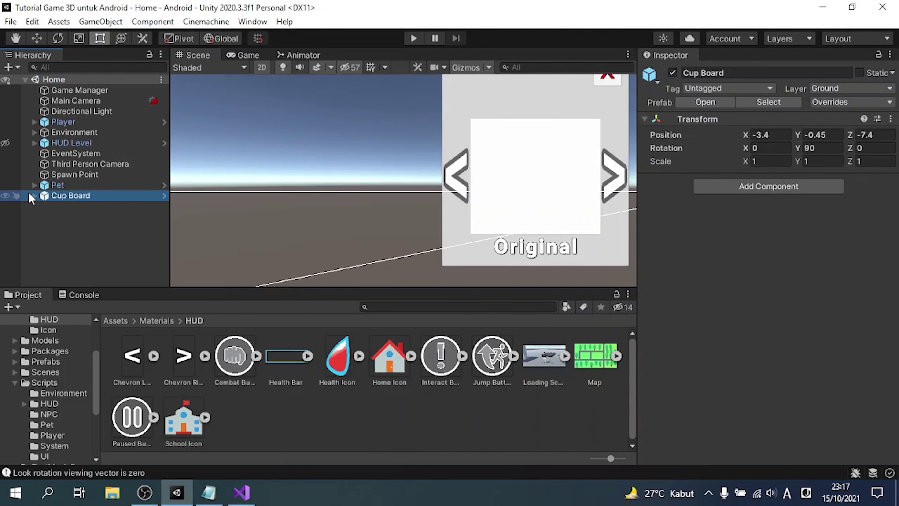
Switch the Scene view to 3D perspective and frame the Player in the Home scene.
{"action": "left_click", "coordinate": [83, 123]}
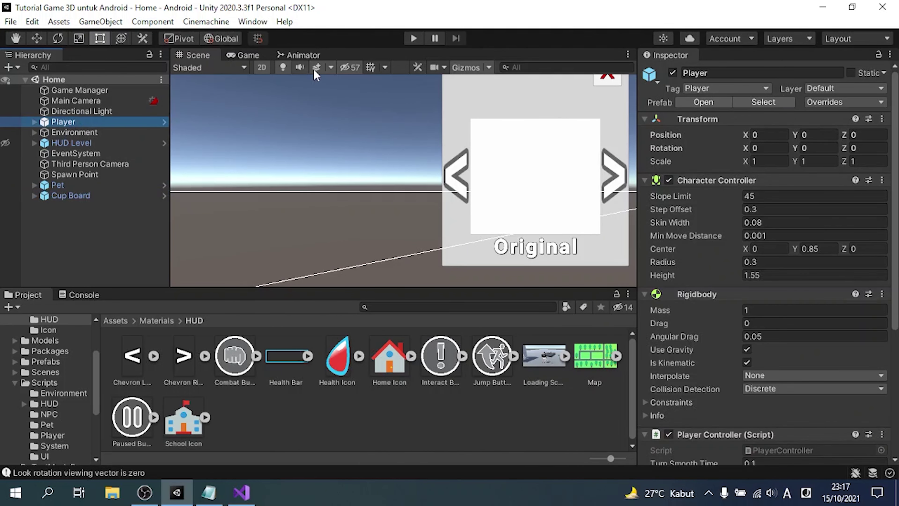
{"action": "left_click", "coordinate": [262, 69]}
{"action": "left_click", "coordinate": [106, 195]}
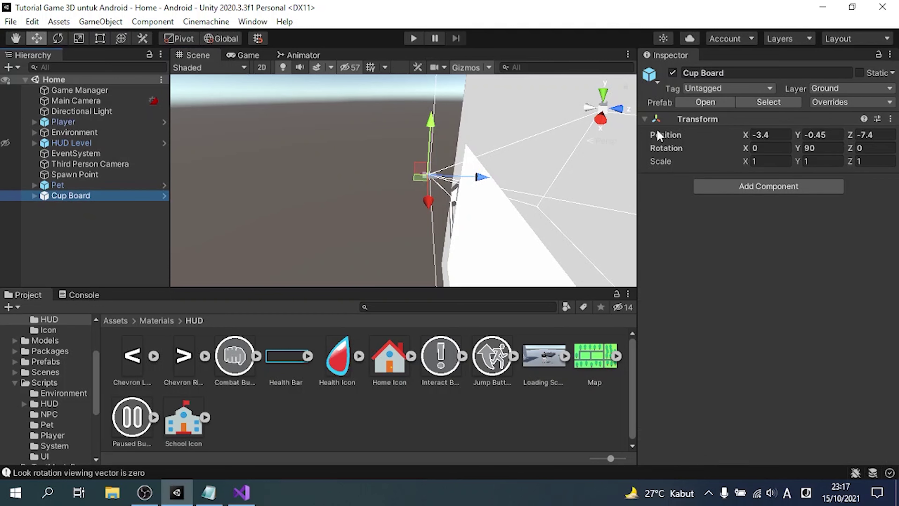
{"action": "left_click", "coordinate": [704, 102]}
{"action": "left_click", "coordinate": [89, 191]}
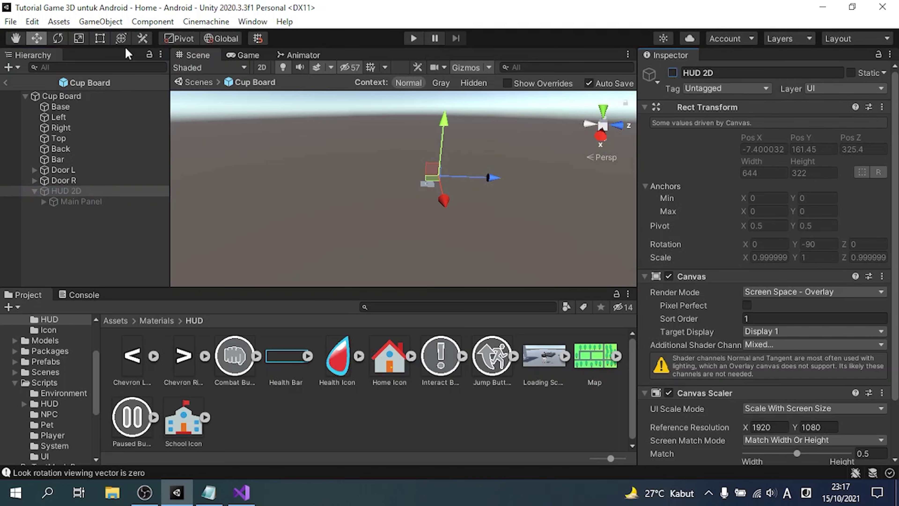
{"action": "left_click", "coordinate": [6, 82]}
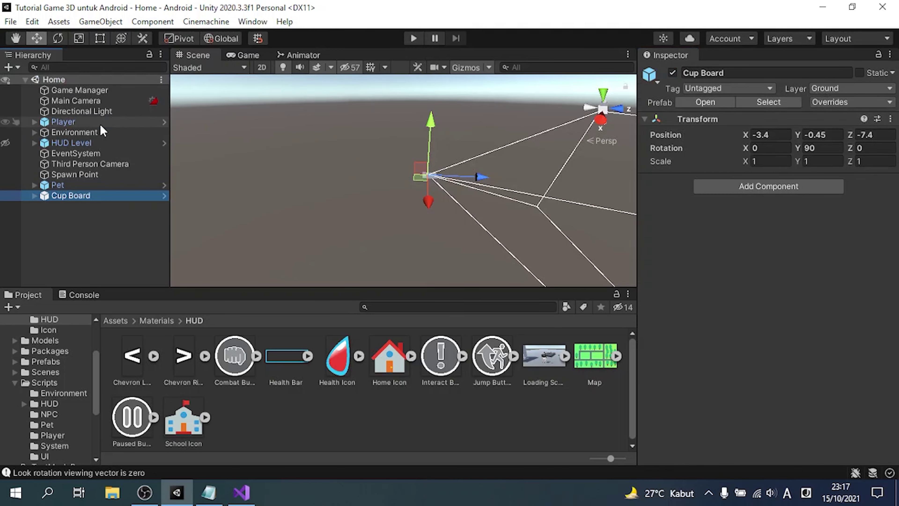
{"action": "double_click", "coordinate": [63, 121]}
{"action": "left_click_drag", "start_coordinate": [209, 162], "coordinate": [248, 184], "text": "alt"}
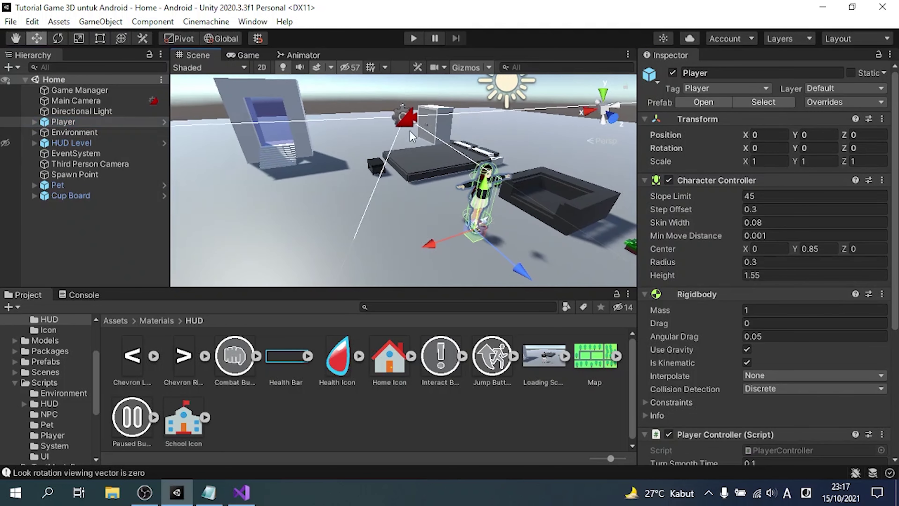
Create a 3D Plane and stand it upright with Rotation X 90.
{"action": "right_click", "coordinate": [47, 230]}
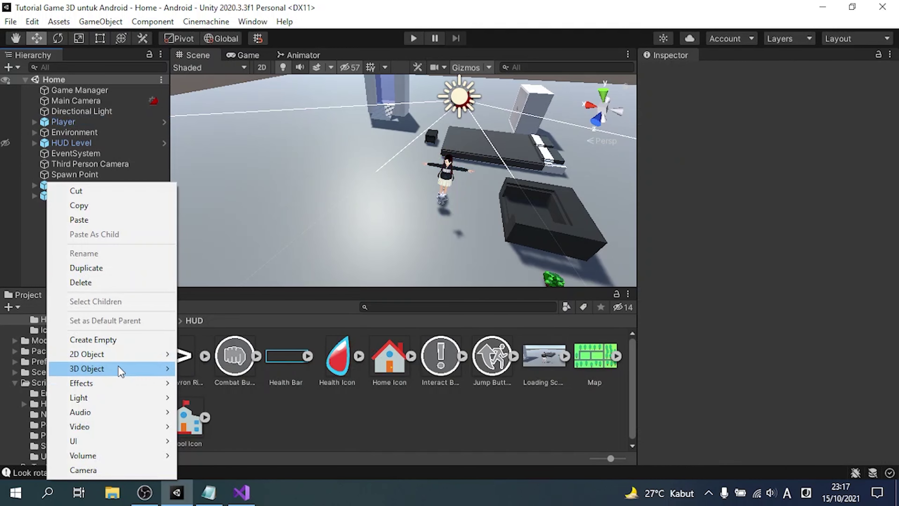
{"action": "mouse_move", "coordinate": [116, 369]}
{"action": "left_click", "coordinate": [237, 267]}
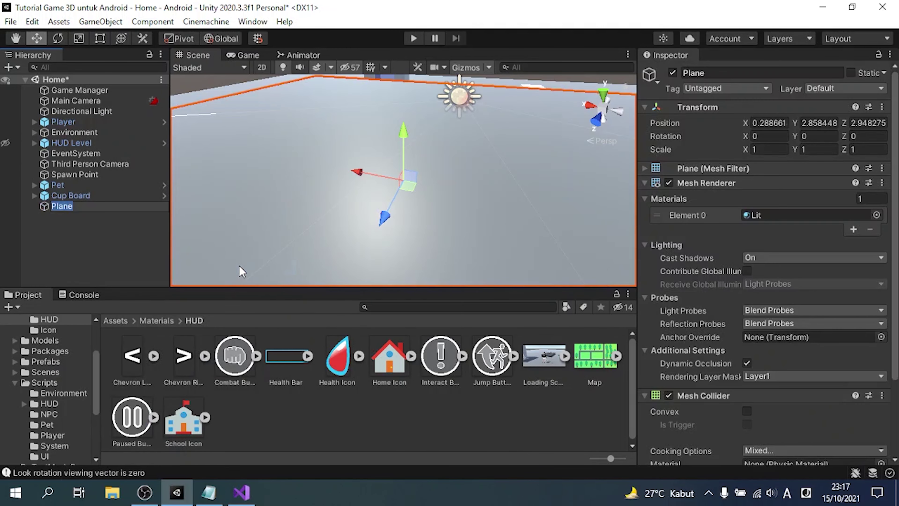
{"action": "left_click", "coordinate": [766, 136]}
{"action": "type", "text": "90"}
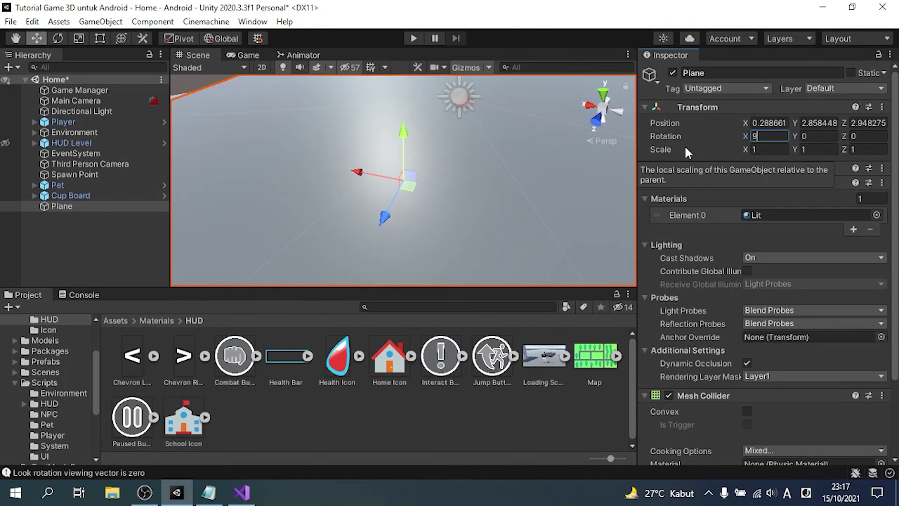
{"action": "left_click_drag", "start_coordinate": [447, 190], "coordinate": [191, 167], "text": "alt"}
{"action": "key", "text": "f"}
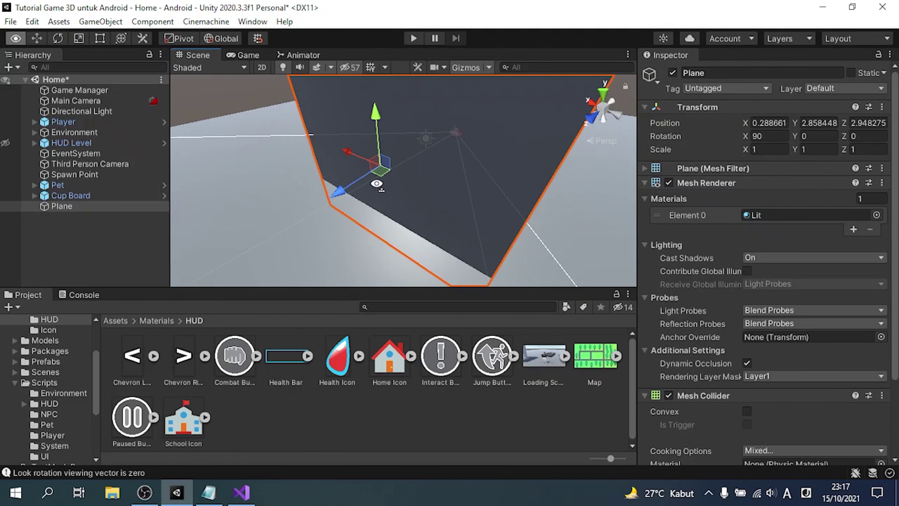
Move the Player forward along Z to about 4.73, near the plane.
{"action": "left_click", "coordinate": [105, 125]}
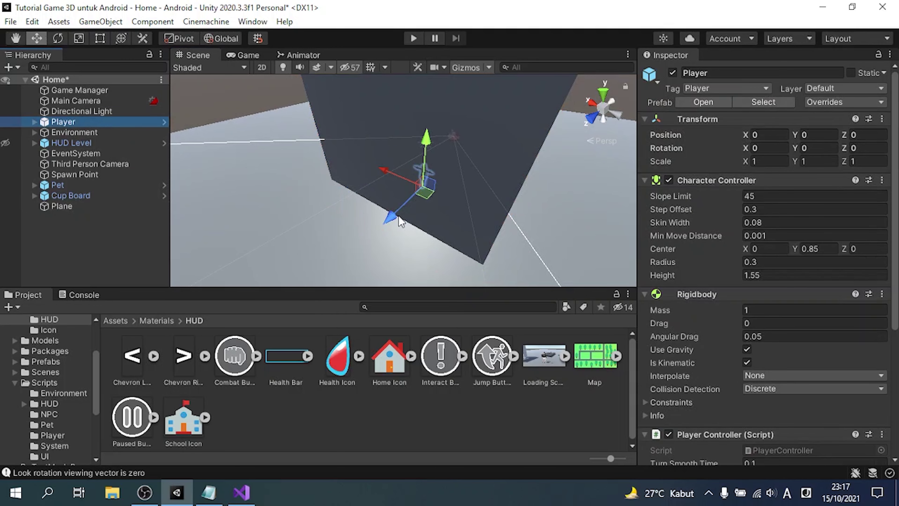
{"action": "mouse_move", "coordinate": [398, 215]}
{"action": "left_mouse_down"}
{"action": "mouse_move", "coordinate": [320, 293]}
{"action": "mouse_move", "coordinate": [334, 274]}
{"action": "left_mouse_up"}
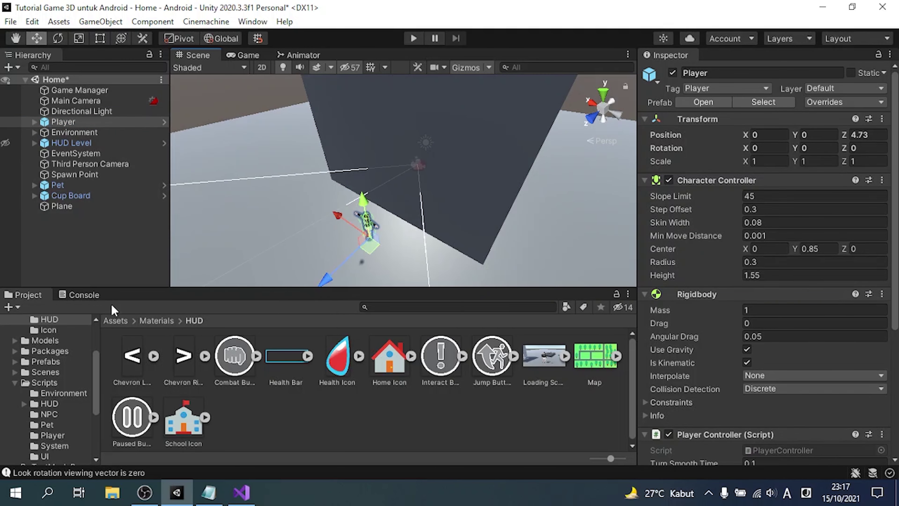
{"action": "left_click", "coordinate": [109, 320]}
Apply the Green material from Materials > Colors to the plane.
{"action": "double_click", "coordinate": [144, 368]}
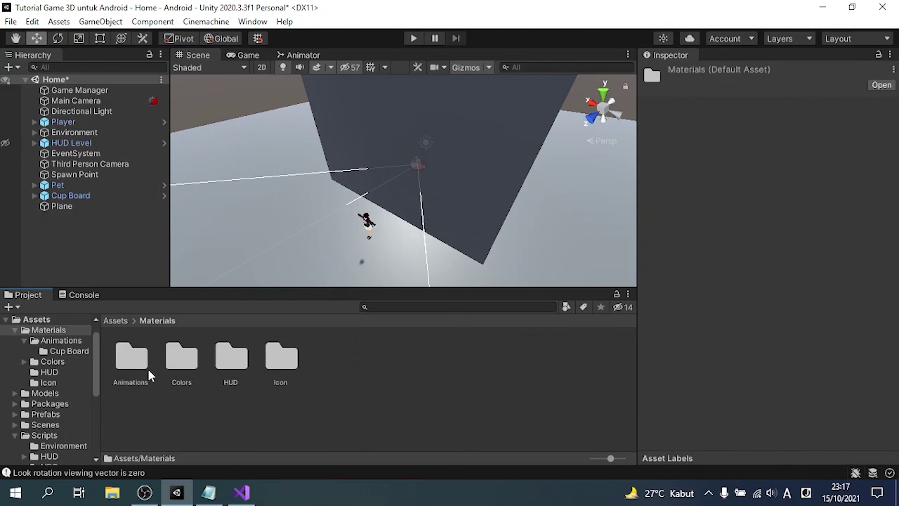
{"action": "double_click", "coordinate": [177, 368]}
{"action": "left_click_drag", "start_coordinate": [393, 352], "coordinate": [467, 173]}
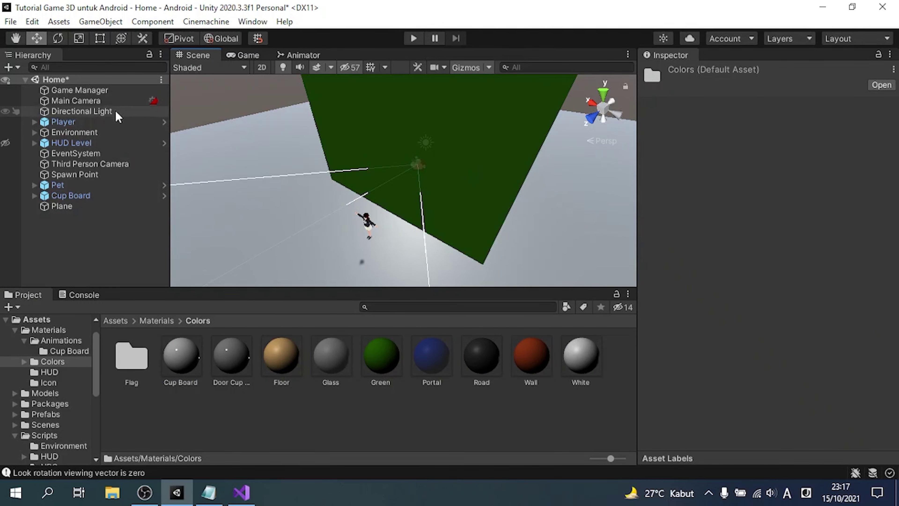
Set the Directional Light's rotation to 180, 0, 0 so it faces the plane.
{"action": "left_click", "coordinate": [81, 111]}
{"action": "mouse_move", "coordinate": [389, 177]}
{"action": "left_mouse_down", "text": "alt"}
{"action": "mouse_move", "coordinate": [334, 164]}
{"action": "mouse_move", "coordinate": [354, 173]}
{"action": "mouse_move", "coordinate": [270, 200]}
{"action": "left_mouse_up", "text": "alt"}
{"action": "left_click", "coordinate": [816, 137]}
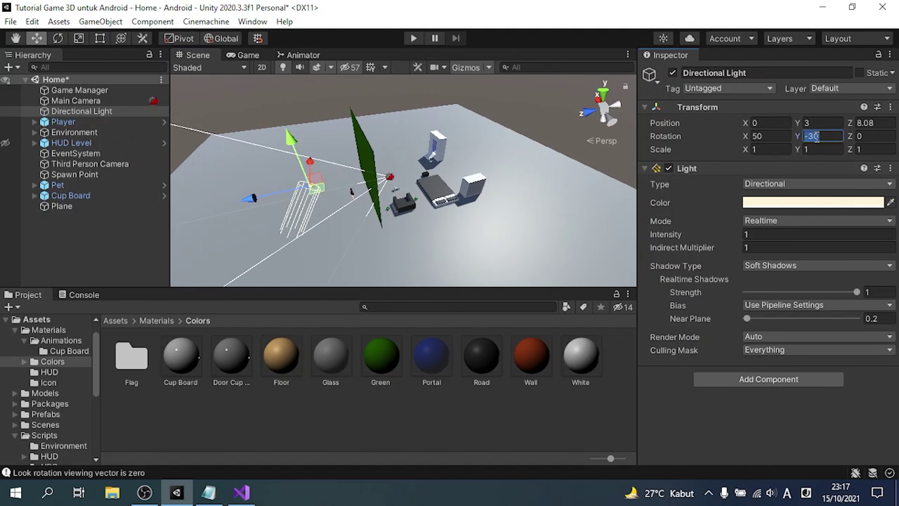
{"action": "type", "text": "0"}
{"action": "key", "text": "shift+Tab"}
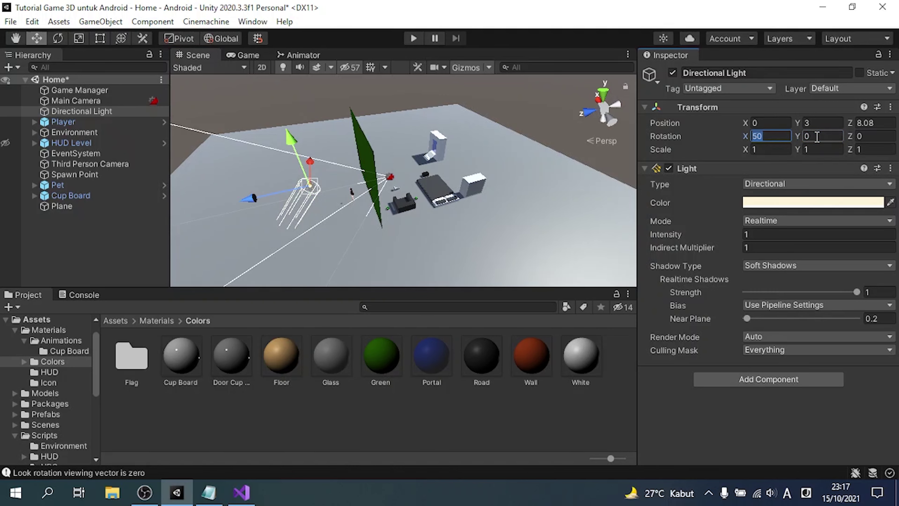
{"action": "key", "text": "BackSpace"}
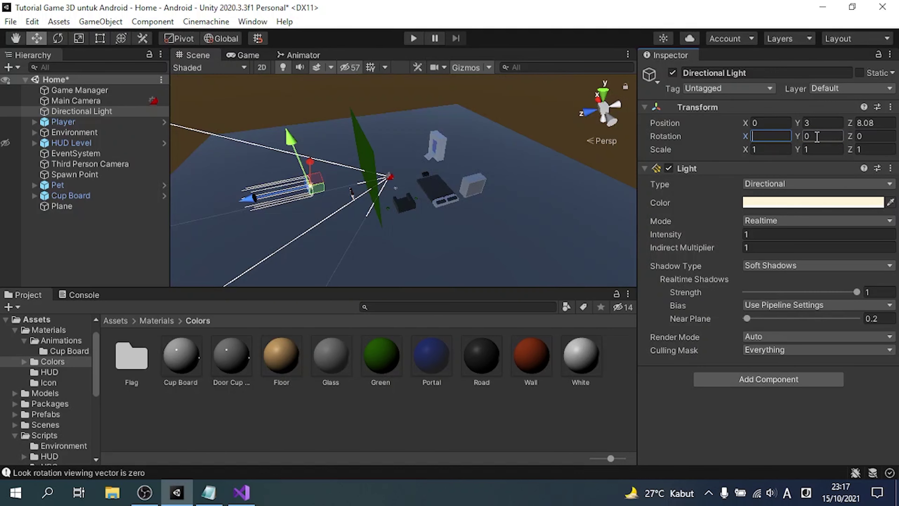
{"action": "type", "text": "180"}
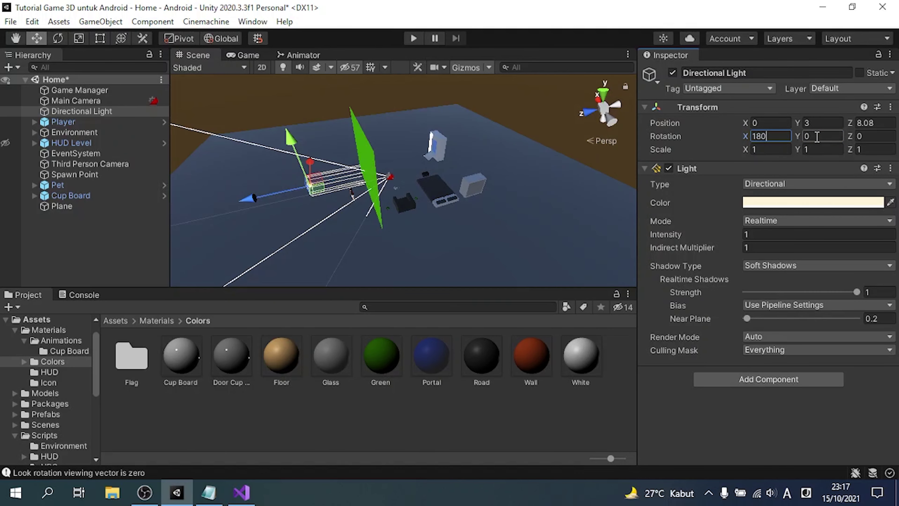
{"action": "right_click_drag", "start_coordinate": [407, 159], "coordinate": [514, 164]}
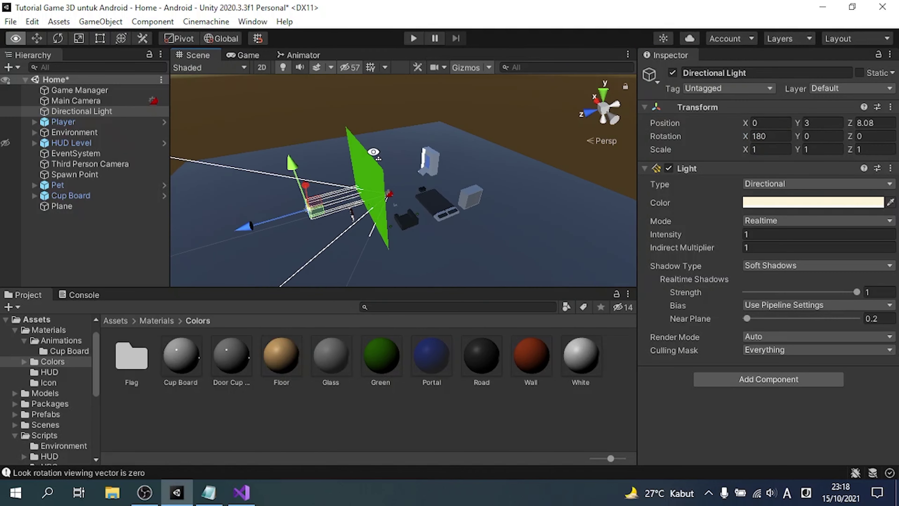
Check the Game view and disable the Third Person Camera.
{"action": "left_click", "coordinate": [259, 57]}
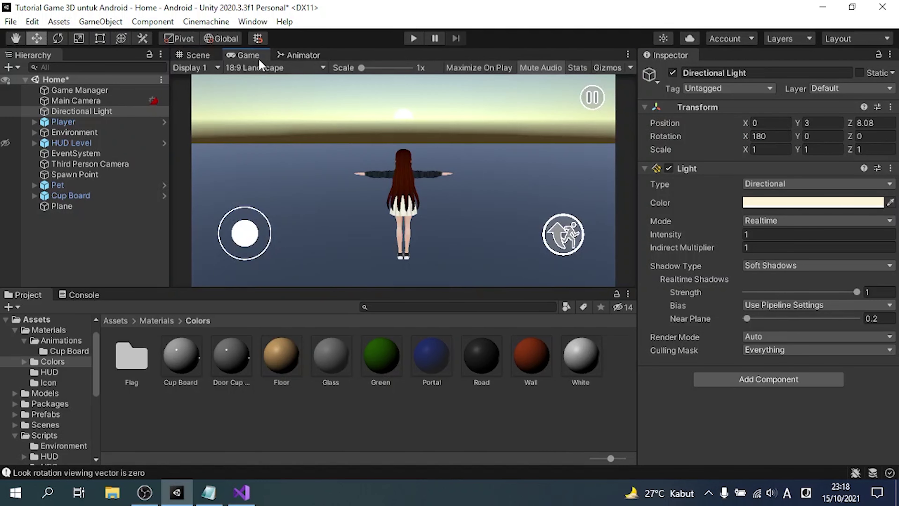
{"action": "left_click", "coordinate": [204, 49]}
{"action": "key", "text": "f"}
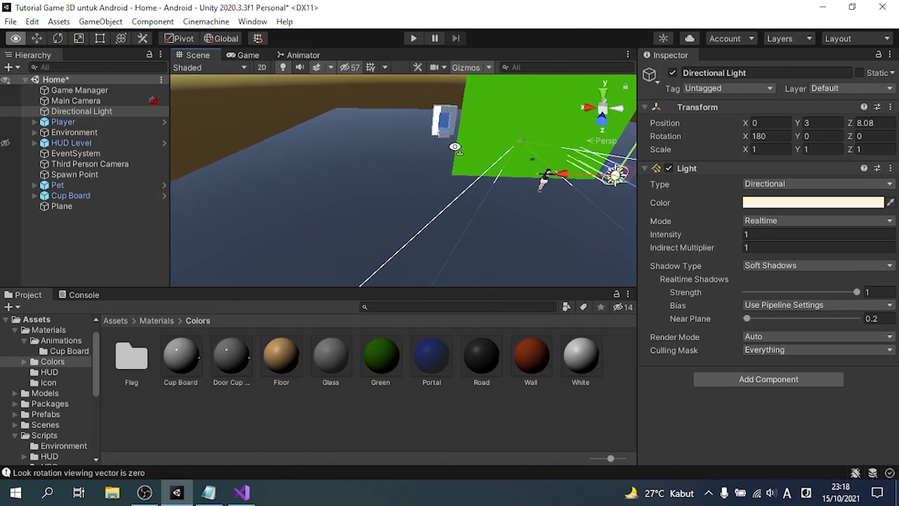
{"action": "left_click", "coordinate": [76, 100]}
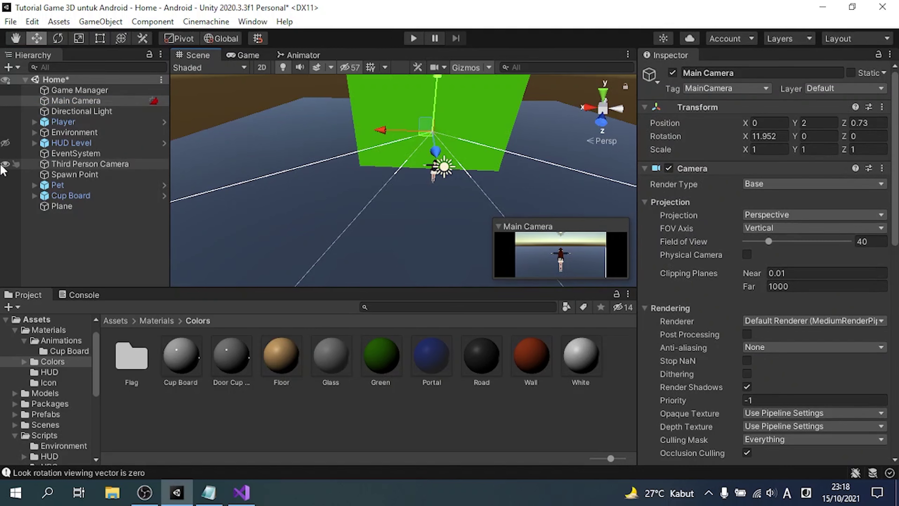
{"action": "left_click", "coordinate": [39, 165]}
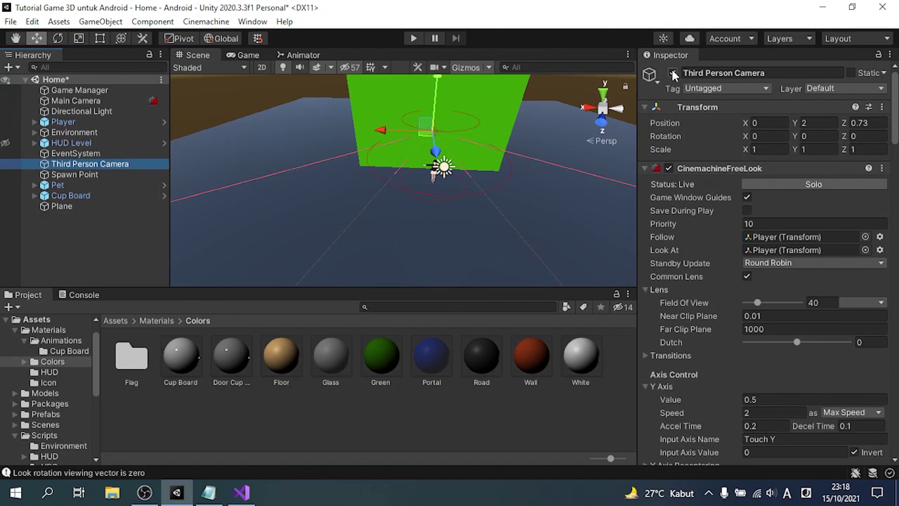
{"action": "left_click", "coordinate": [672, 73]}
Move the Main Camera to Z 7.54, rotate it to 0, 180, 0, and lower it.
{"action": "left_click", "coordinate": [113, 101]}
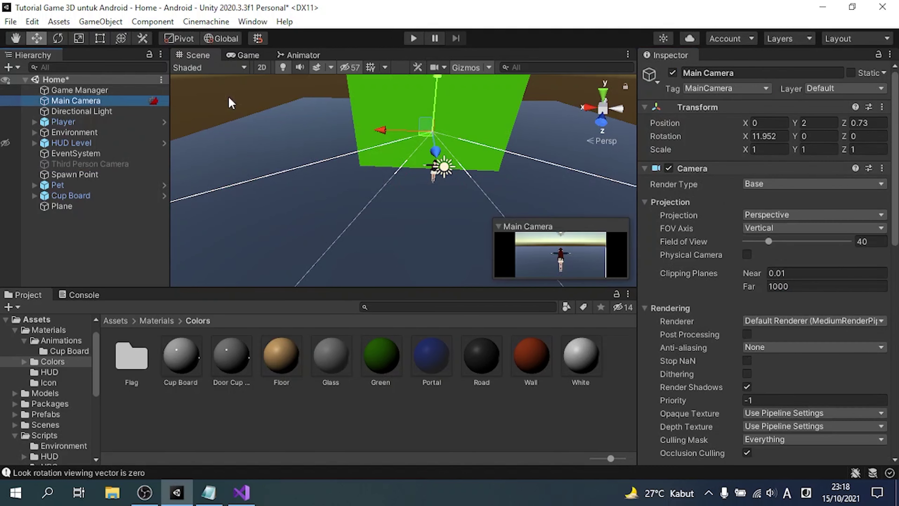
{"action": "left_click_drag", "start_coordinate": [440, 153], "coordinate": [445, 213]}
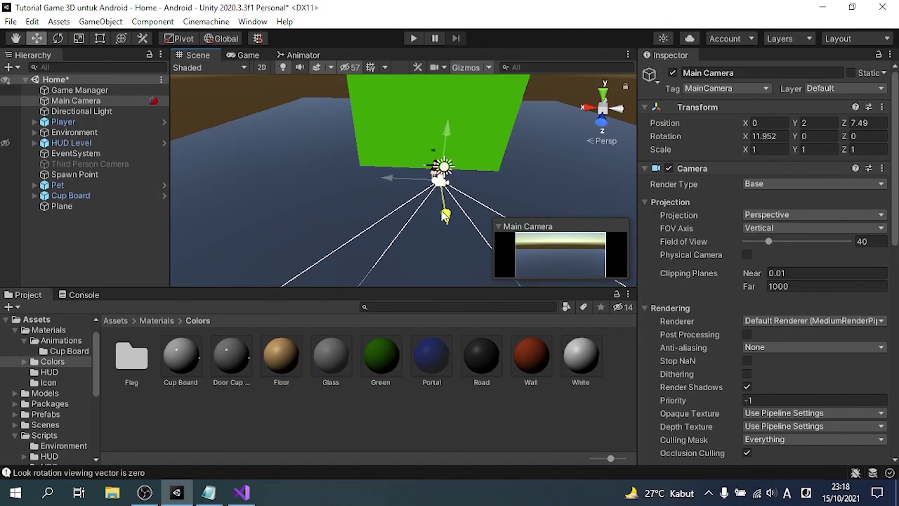
{"action": "left_click", "coordinate": [775, 135]}
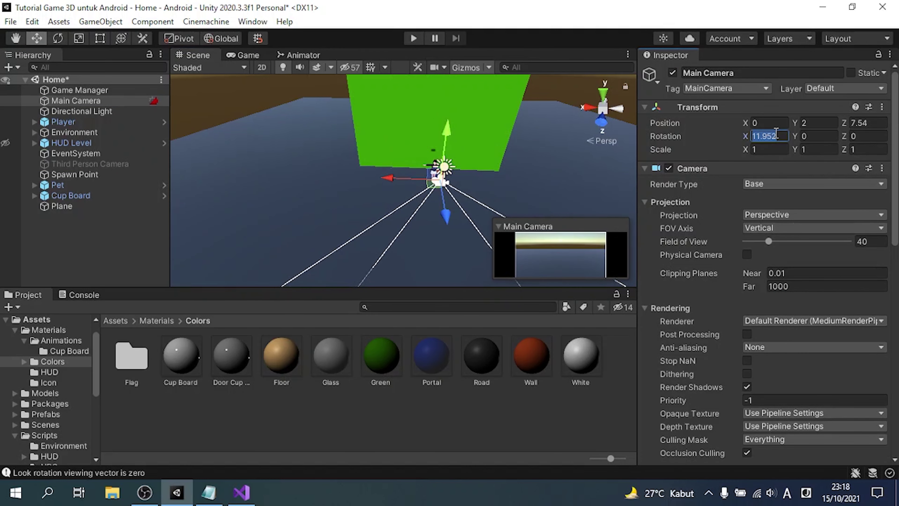
{"action": "type", "text": "0"}
{"action": "key", "text": "Tab"}
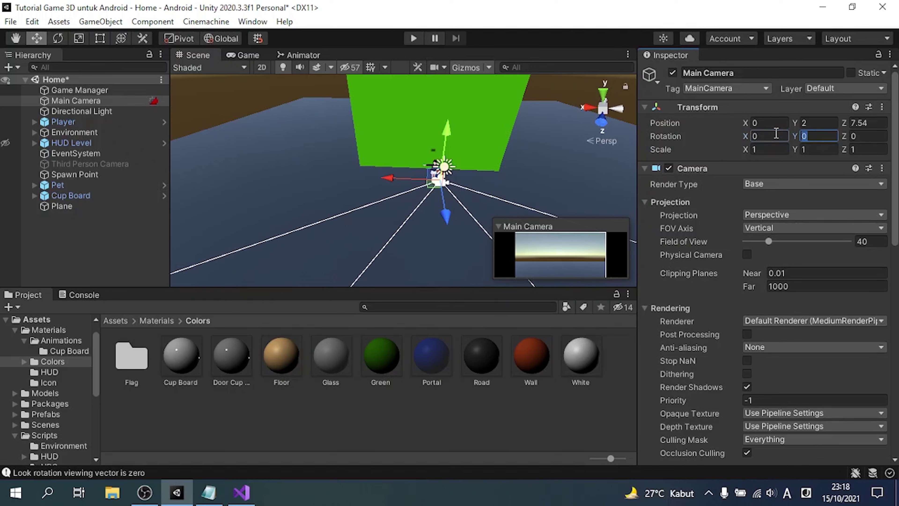
{"action": "type", "text": "180"}
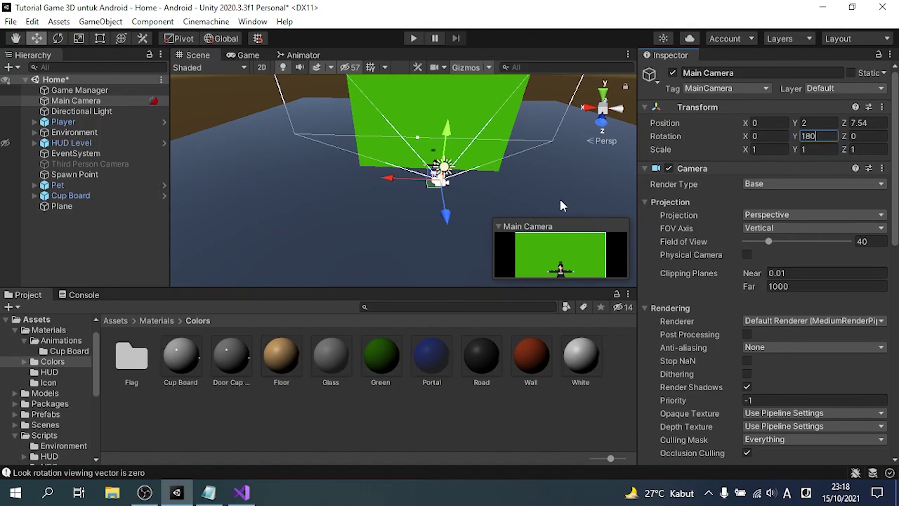
{"action": "left_click_drag", "start_coordinate": [441, 128], "coordinate": [445, 143]}
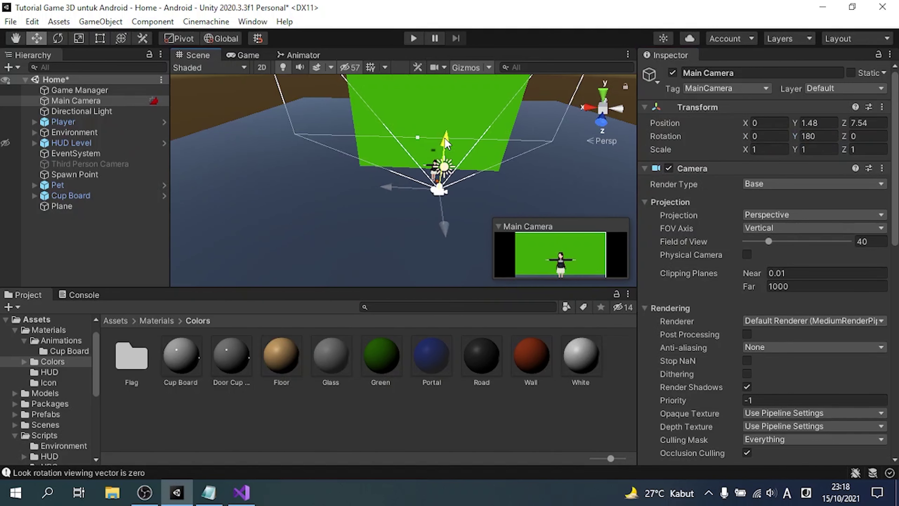
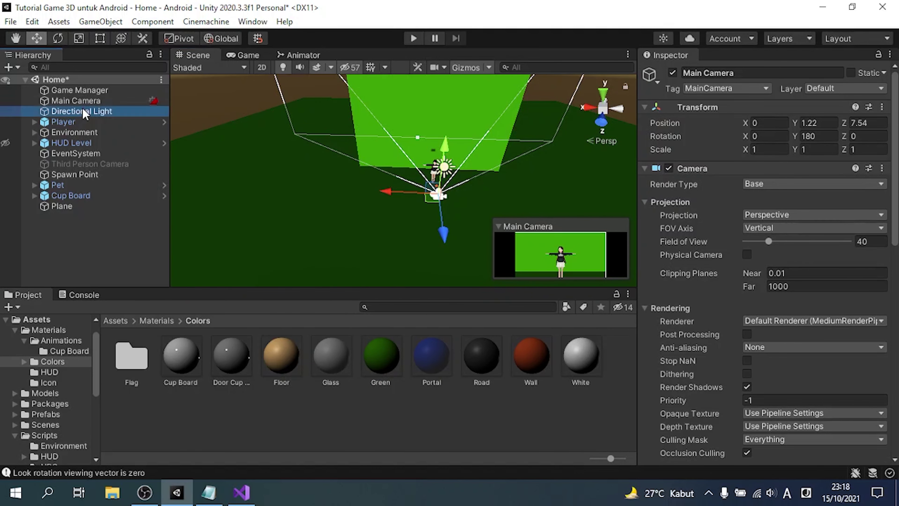
Give the Directional Light an X rotation of 145 and an intensity of 2.
{"action": "left_click", "coordinate": [85, 111]}
{"action": "left_click", "coordinate": [768, 136]}
{"action": "type", "text": "9"}
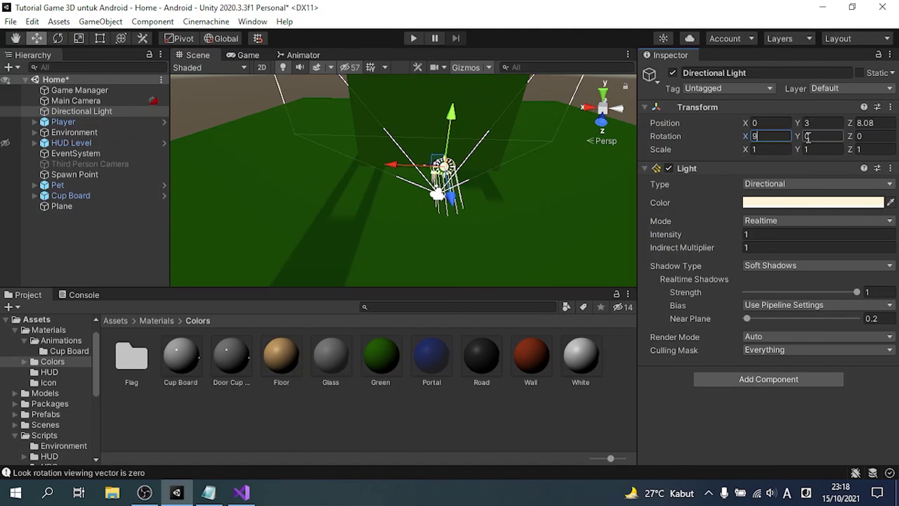
{"action": "type", "text": "0"}
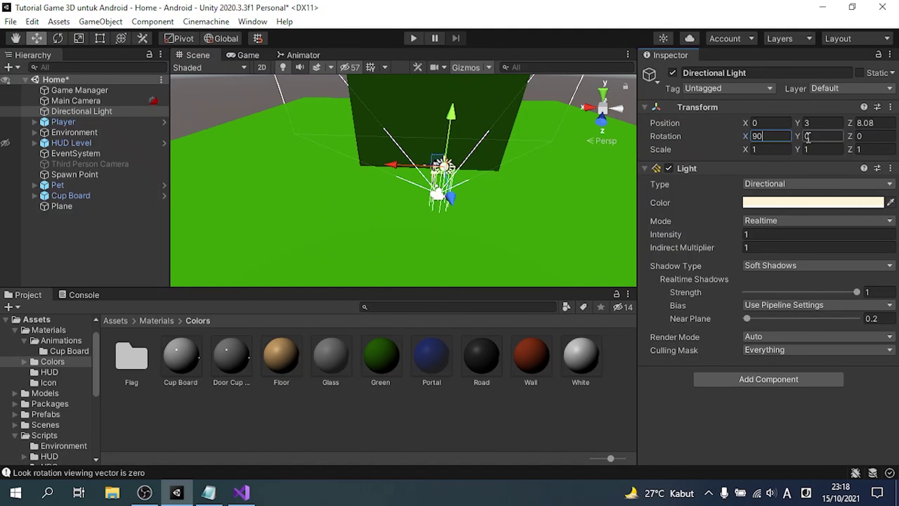
{"action": "key", "text": "BackSpace"}
{"action": "key", "text": "BackSpace"}
{"action": "type", "text": "125"}
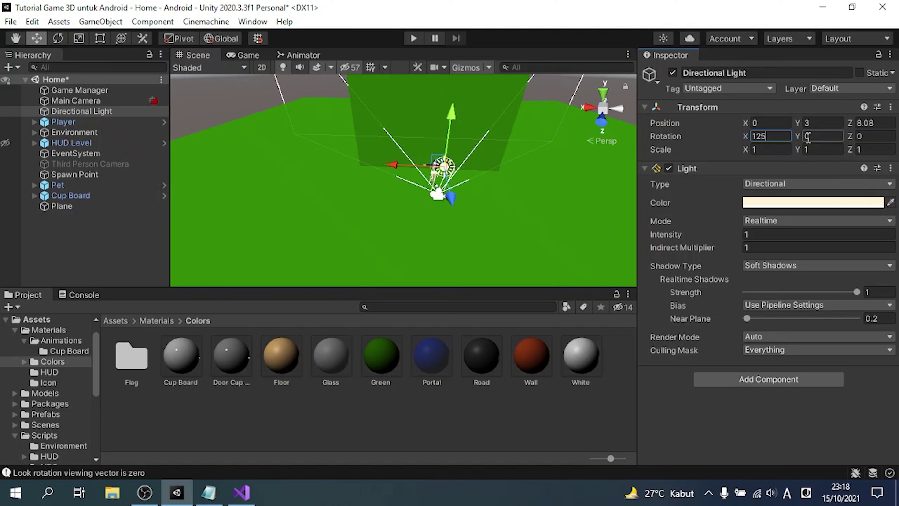
{"action": "key", "text": "BackSpace"}
{"action": "key", "text": "BackSpace"}
{"action": "type", "text": "155"}
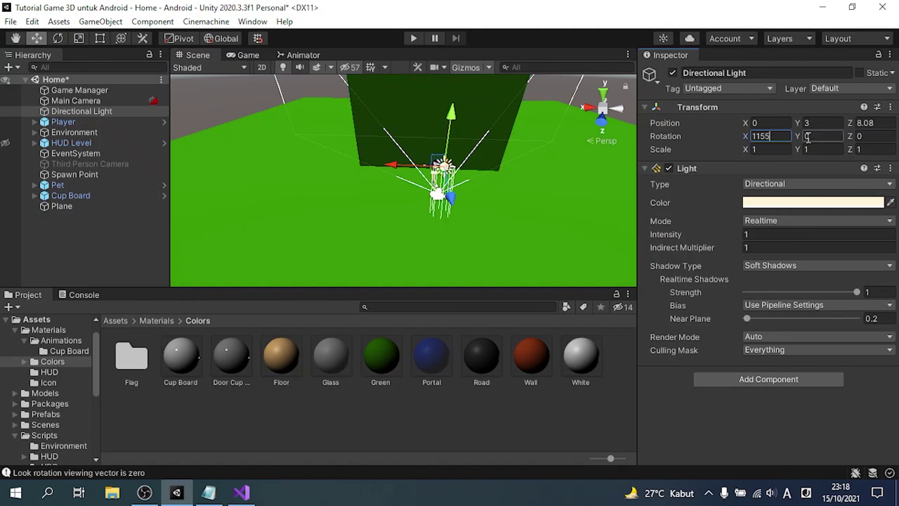
{"action": "key", "text": "BackSpace"}
{"action": "key", "text": "BackSpace"}
{"action": "key", "text": "BackSpace"}
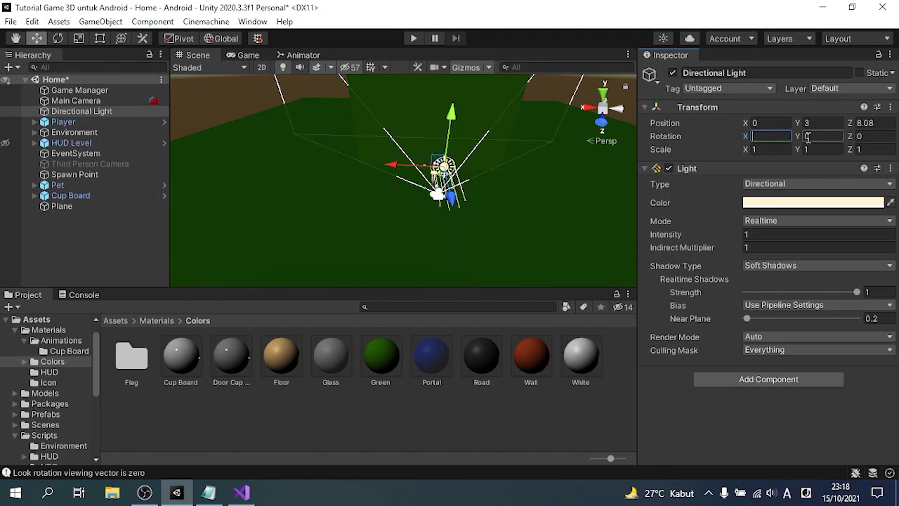
{"action": "type", "text": "55"}
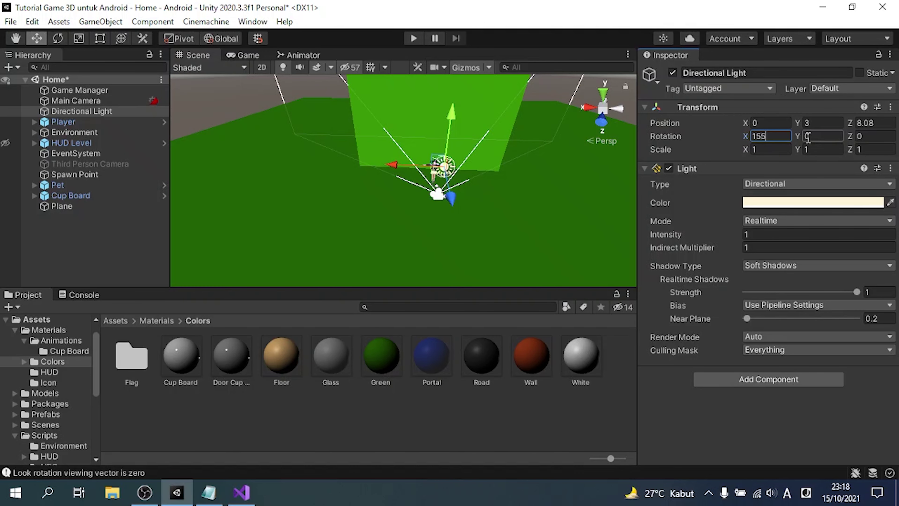
{"action": "key", "text": "BackSpace"}
{"action": "key", "text": "BackSpace"}
{"action": "type", "text": "45"}
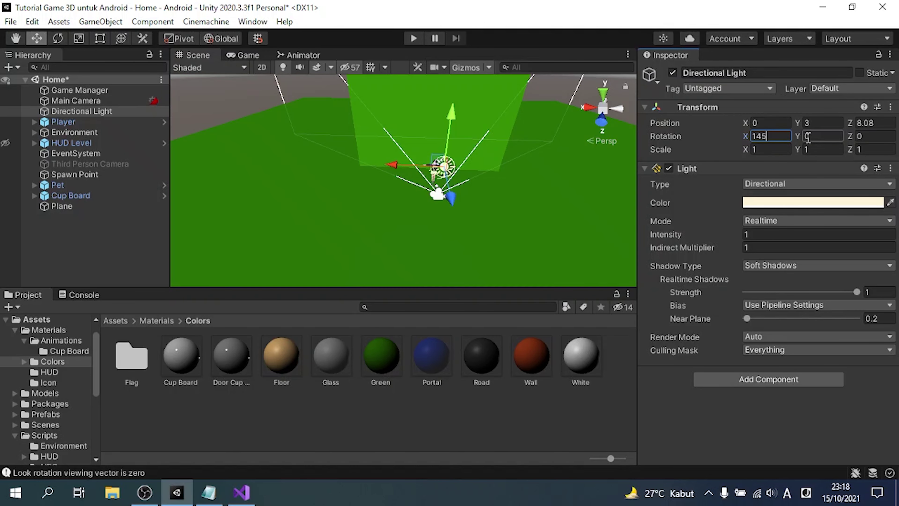
{"action": "left_click", "coordinate": [778, 234]}
{"action": "type", "text": "2"}
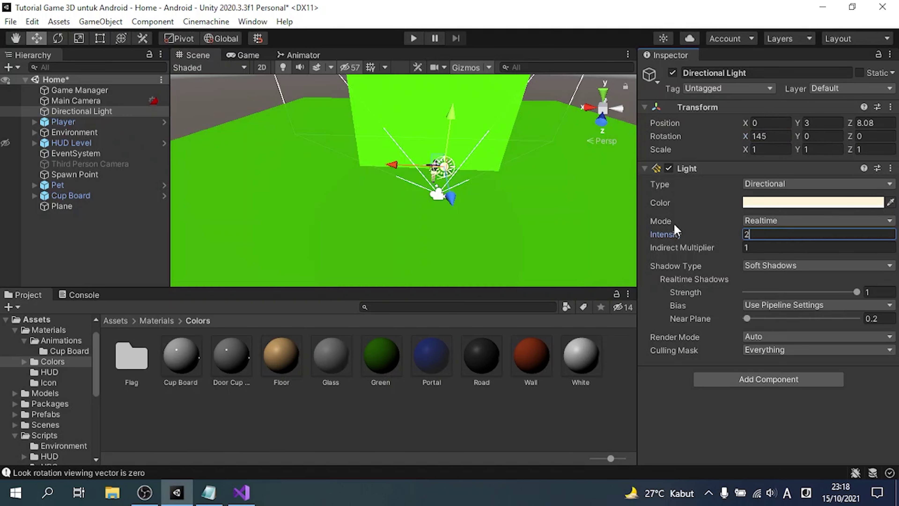
{"action": "left_click", "coordinate": [228, 55]}
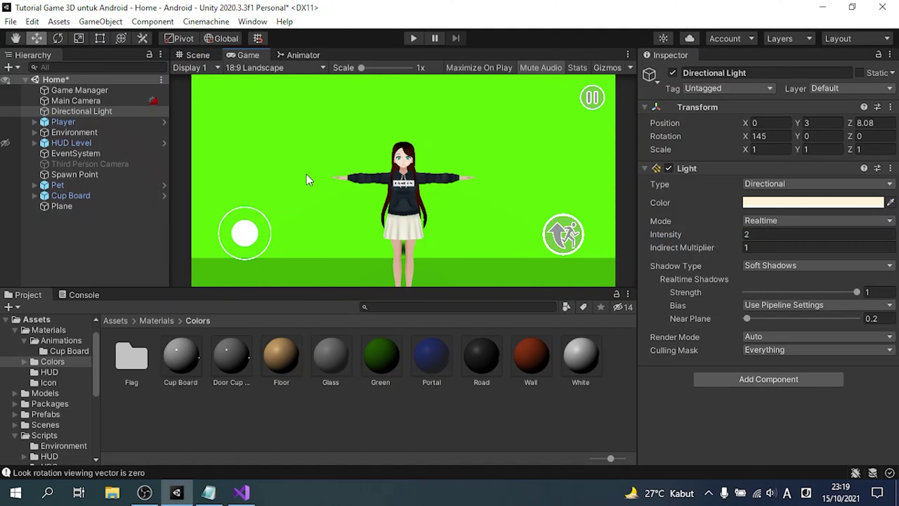
Move the Game tab beside Animator and expand Player > Graphics in the Hierarchy.
{"action": "left_click_drag", "start_coordinate": [248, 55], "coordinate": [307, 55]}
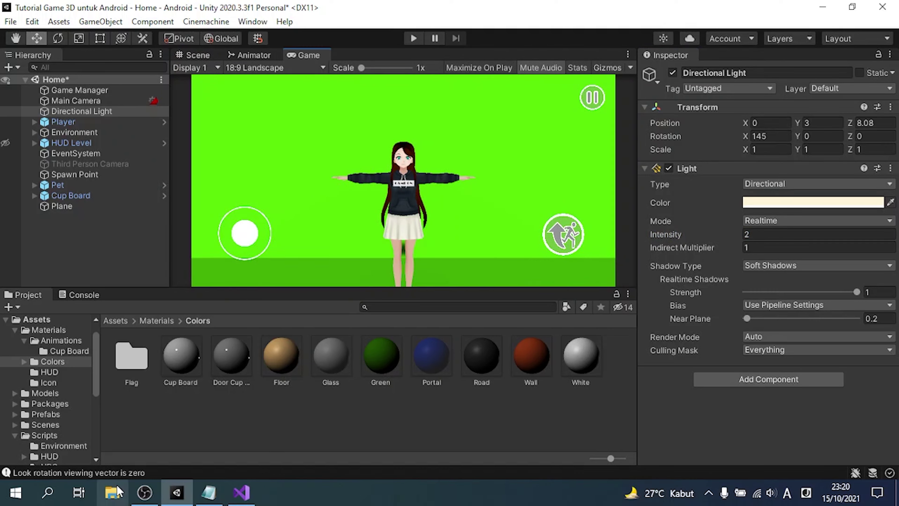
{"action": "left_click", "coordinate": [96, 120]}
{"action": "left_click", "coordinate": [34, 122]}
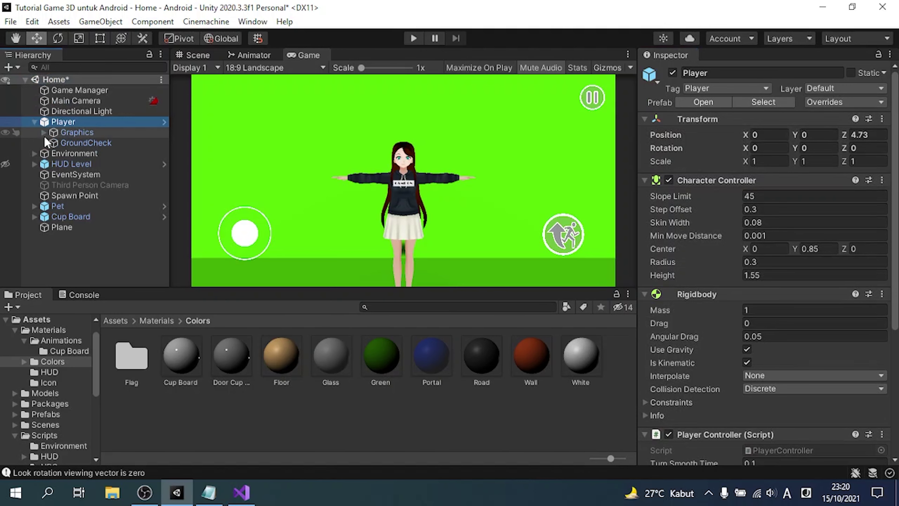
{"action": "left_click", "coordinate": [45, 133]}
{"action": "left_click", "coordinate": [44, 132]}
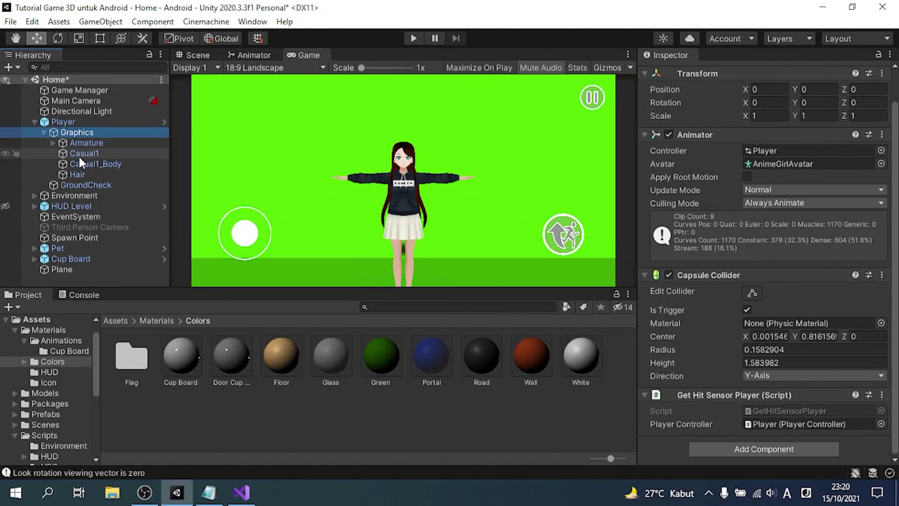
{"action": "left_click", "coordinate": [81, 145]}
{"action": "left_click", "coordinate": [672, 73]}
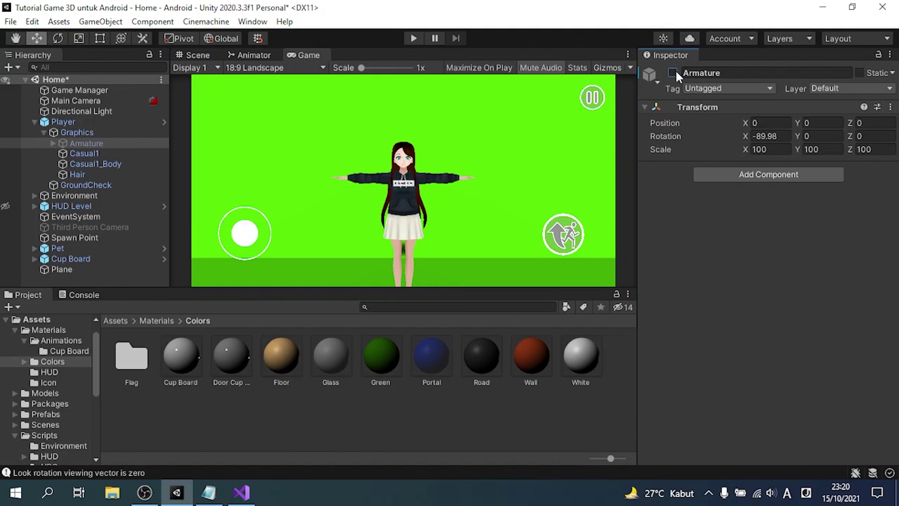
{"action": "key", "text": "ctrl+z"}
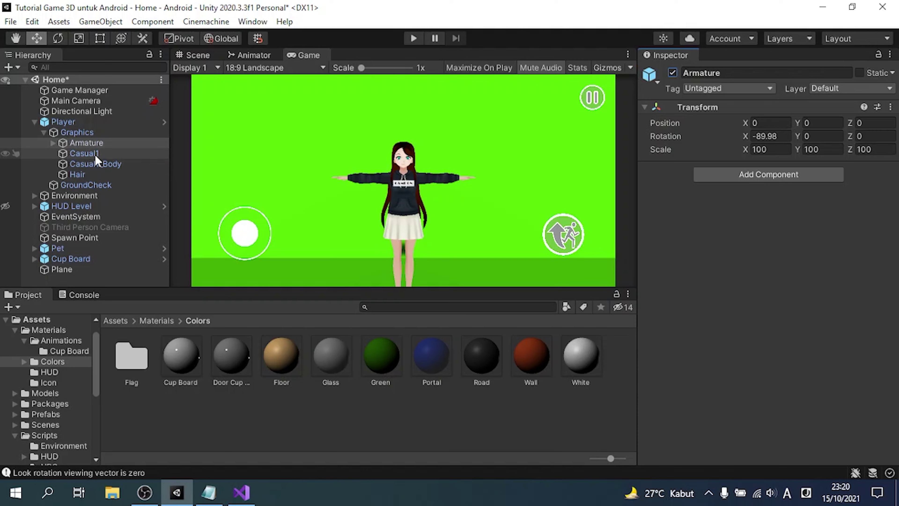
Deactivate Casual1_Body and Hair, keep Casual1 active, and float the Game view in its own window.
{"action": "left_click", "coordinate": [95, 155]}
{"action": "left_click", "coordinate": [106, 144]}
{"action": "left_click", "coordinate": [106, 153]}
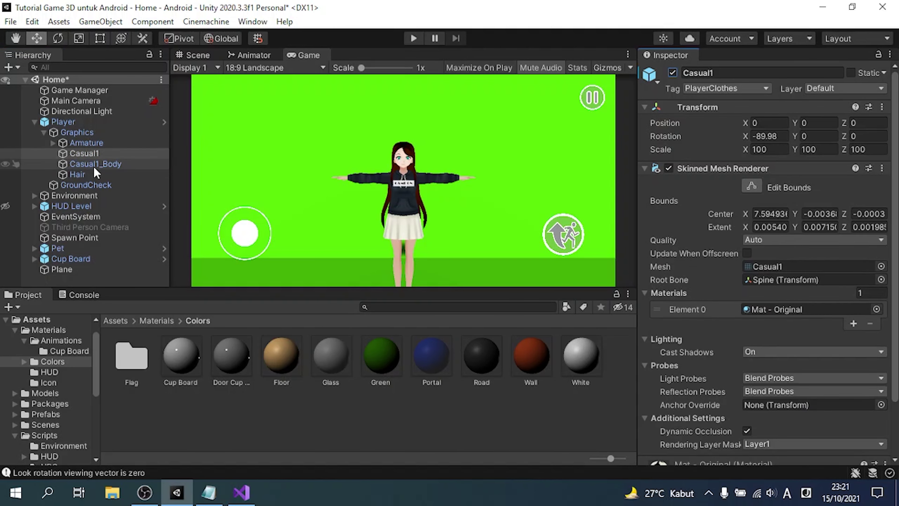
{"action": "left_click", "coordinate": [95, 164]}
{"action": "left_click", "coordinate": [93, 171], "text": "ctrl"}
{"action": "left_click", "coordinate": [92, 154], "text": "ctrl"}
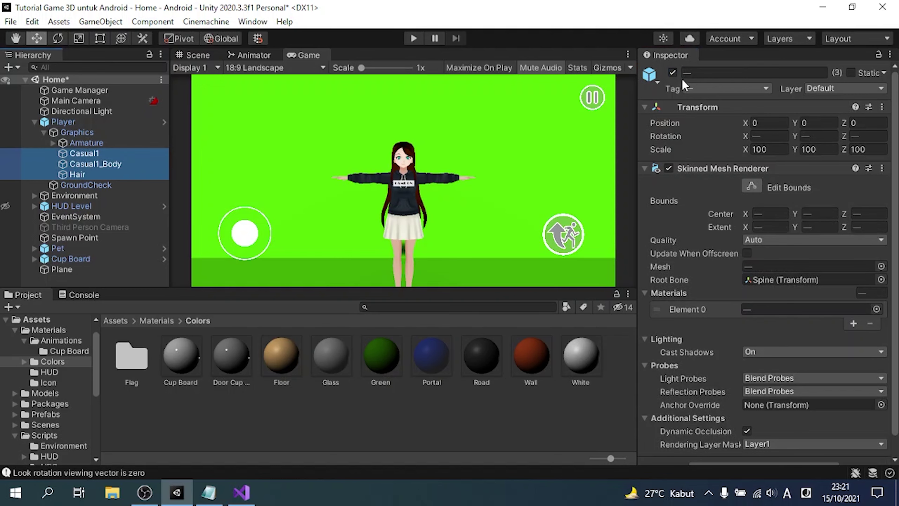
{"action": "left_click", "coordinate": [672, 72]}
{"action": "left_click", "coordinate": [125, 156]}
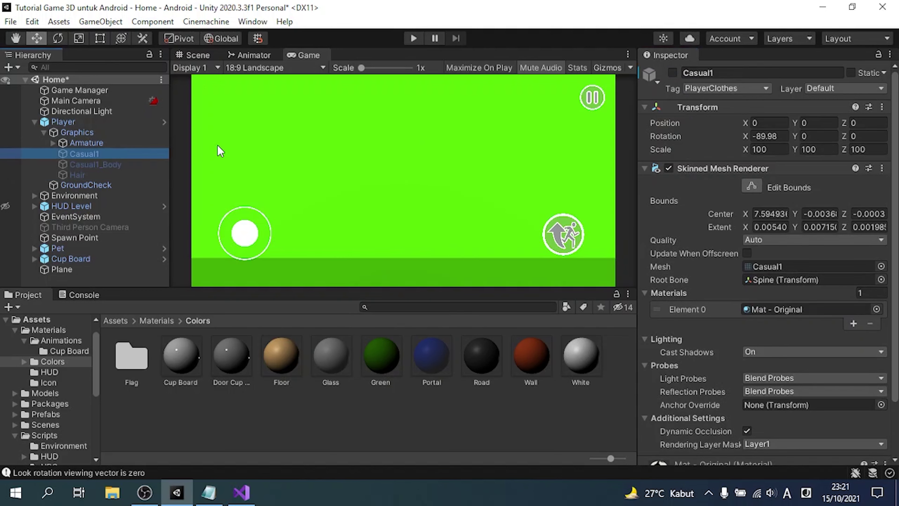
{"action": "left_click", "coordinate": [672, 72]}
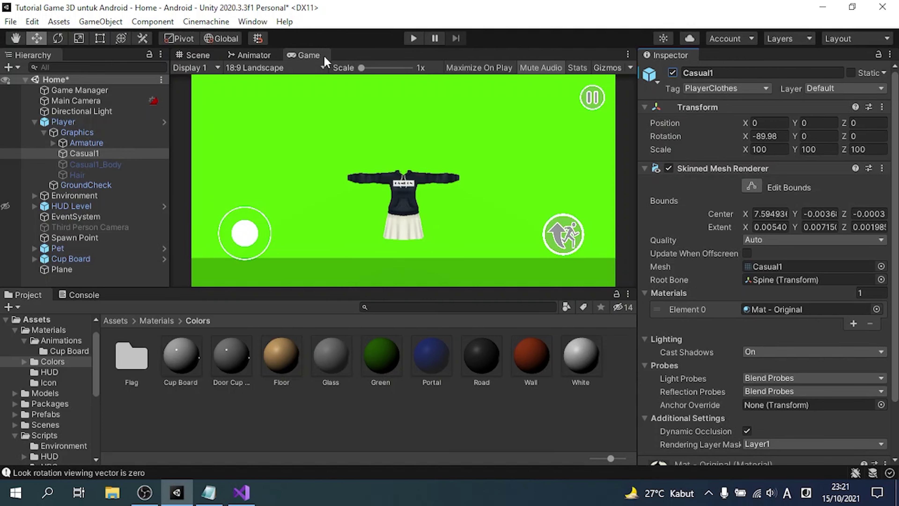
{"action": "left_click_drag", "start_coordinate": [325, 61], "coordinate": [411, 4]}
Maximize the Game view and snip a rectangle around the hoodie and skirt.
{"action": "left_click", "coordinate": [576, 7]}
{"action": "key", "text": "super"}
{"action": "type", "text": "sni"}
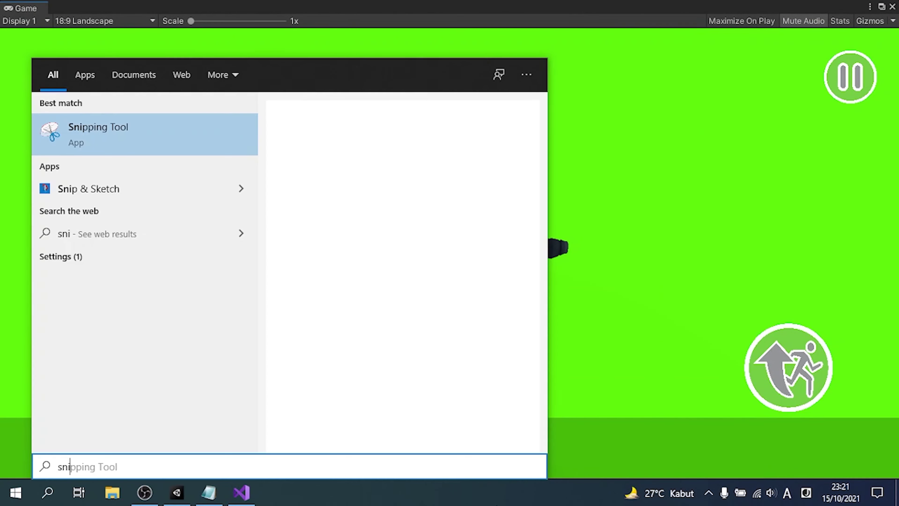
{"action": "key", "text": "Return"}
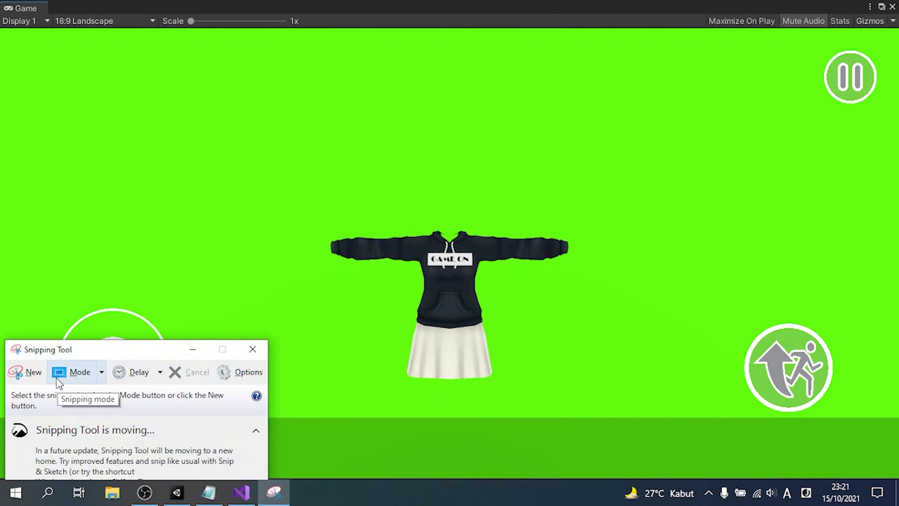
{"action": "left_click", "coordinate": [35, 372]}
{"action": "mouse_move", "coordinate": [318, 216]}
{"action": "left_mouse_down"}
{"action": "mouse_move", "coordinate": [472, 247]}
{"action": "mouse_move", "coordinate": [585, 394]}
{"action": "left_mouse_up"}
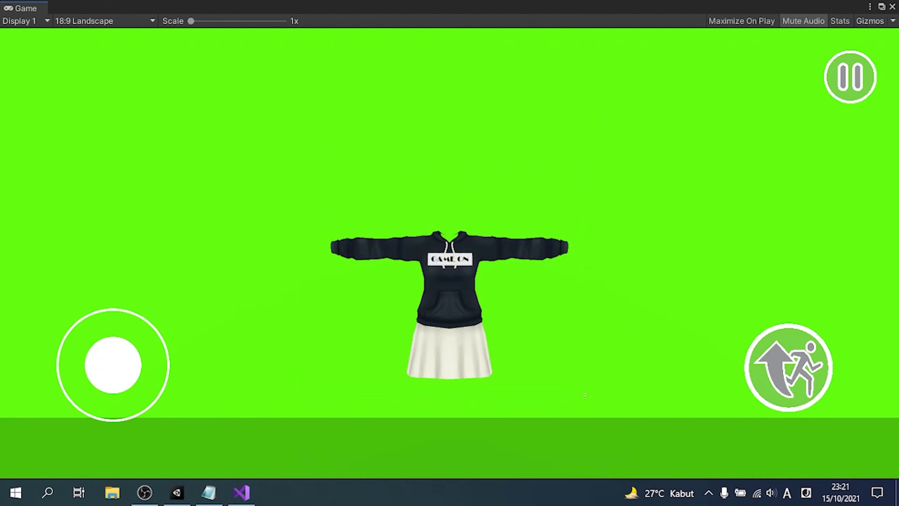
Save the snip to the Desktop as original.PNG, replacing the old file, and close Snipping Tool.
{"action": "key", "text": "ctrl+s"}
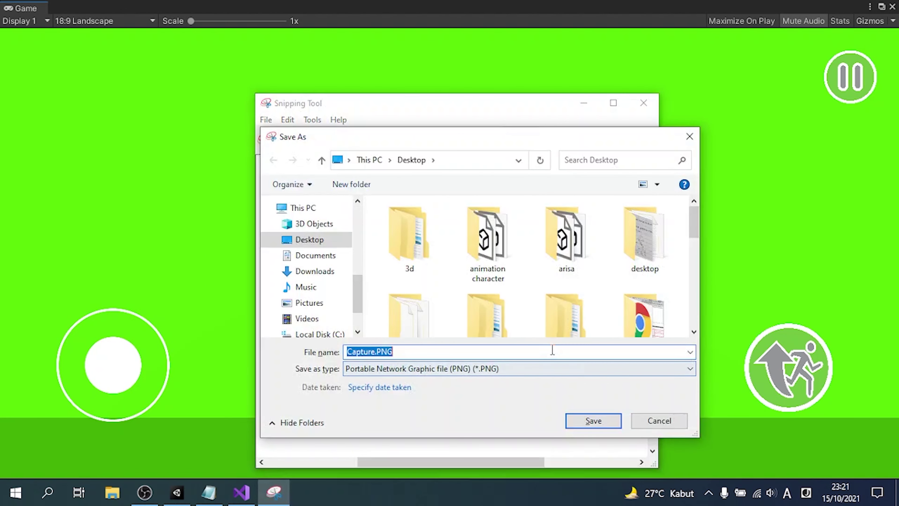
{"action": "type", "text": "origina"}
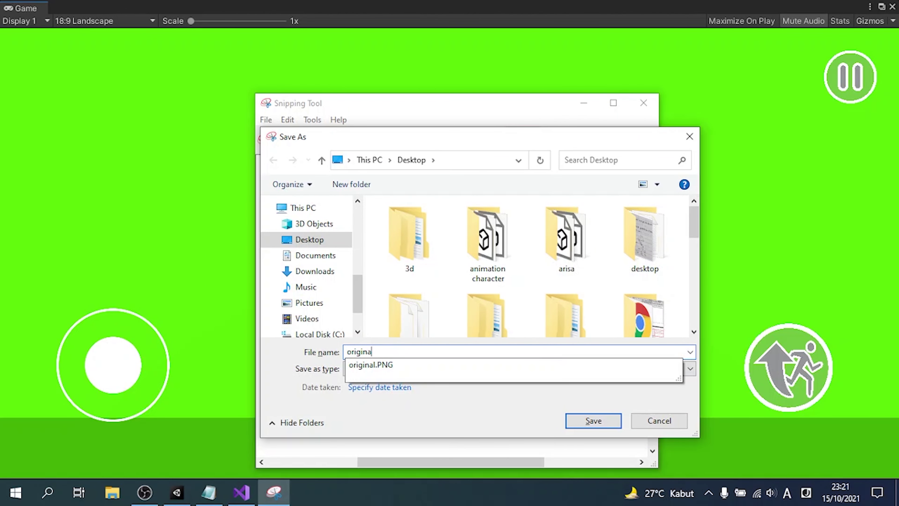
{"action": "key", "text": "Down"}
{"action": "key", "text": "Return"}
{"action": "key", "text": "Escape"}
{"action": "key", "text": "Return"}
{"action": "key", "text": "Return"}
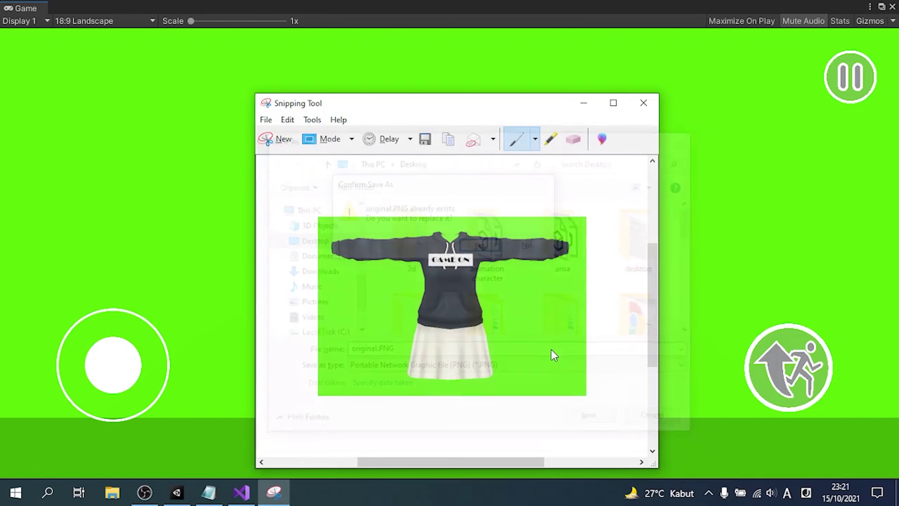
{"action": "left_click", "coordinate": [644, 103]}
{"action": "left_click_drag", "start_coordinate": [750, 10], "coordinate": [752, 72]}
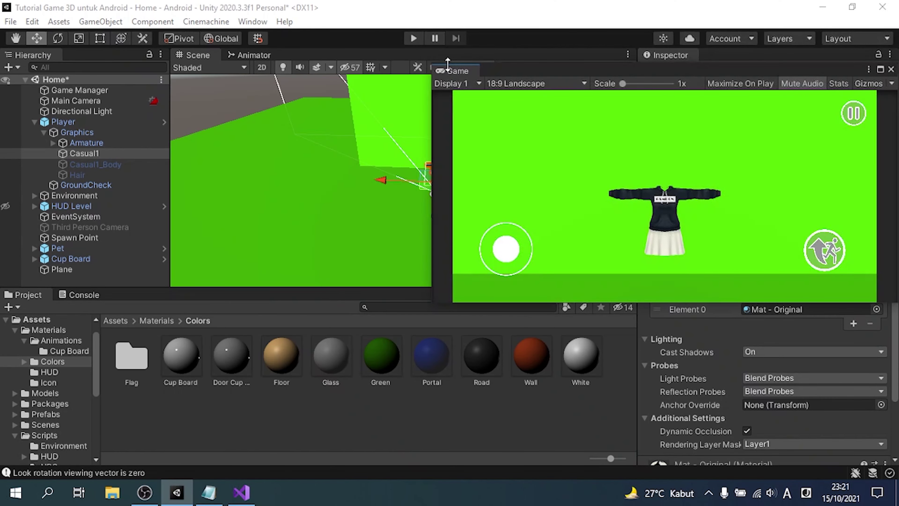
Re-dock the Game view, then open the Desktop's original.PNG with Adobe Photoshop 2021.
{"action": "left_click_drag", "start_coordinate": [447, 56], "coordinate": [430, 87]}
{"action": "key", "text": "super+d"}
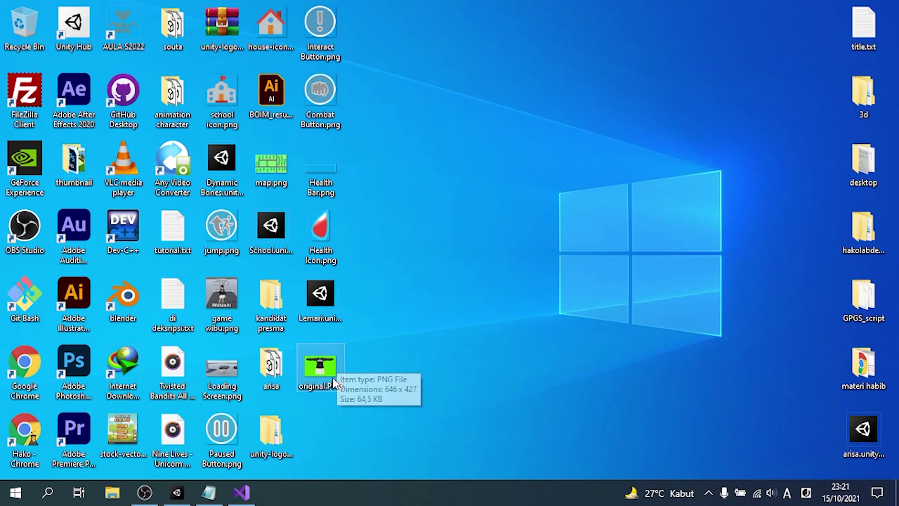
{"action": "right_click", "coordinate": [332, 377]}
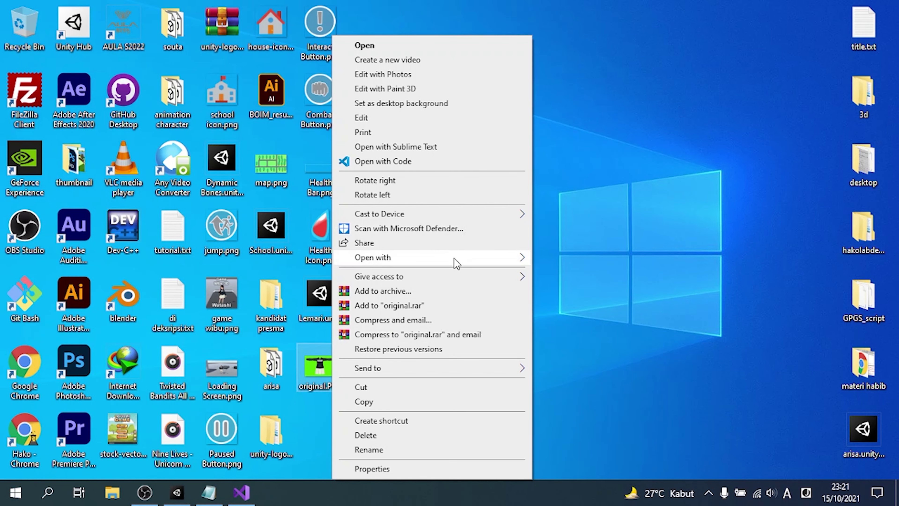
{"action": "mouse_move", "coordinate": [455, 262]}
{"action": "left_click", "coordinate": [570, 273]}
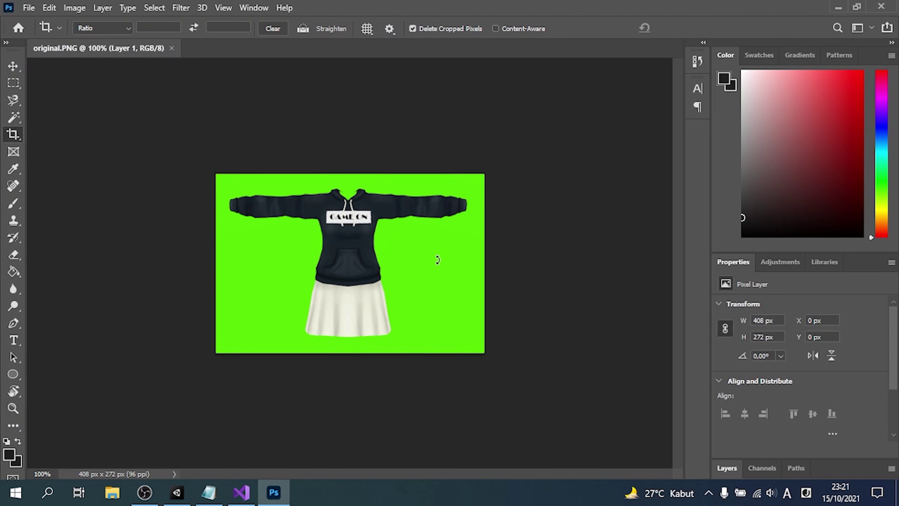
Magic Wand the green background of original.PNG and delete it, leaving the outfit on transparency.
{"action": "key", "text": "w"}
{"action": "key", "text": "v"}
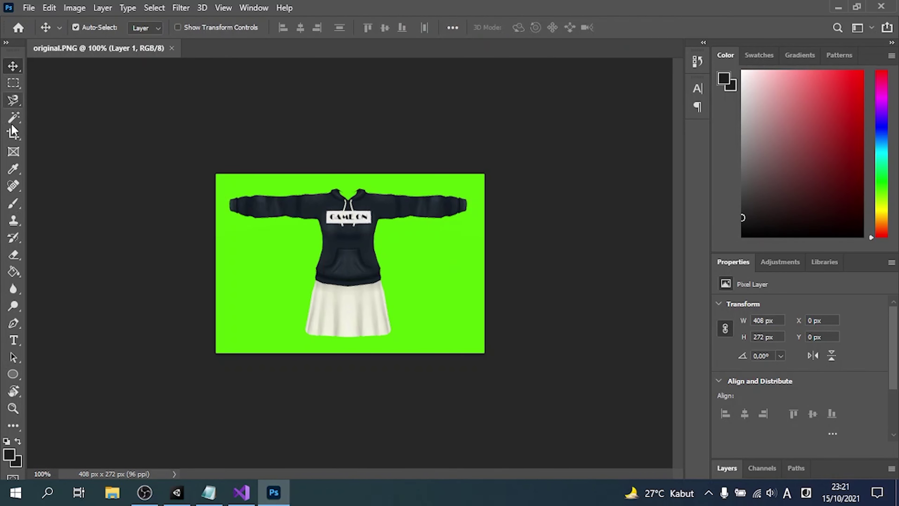
{"action": "left_click", "coordinate": [13, 121]}
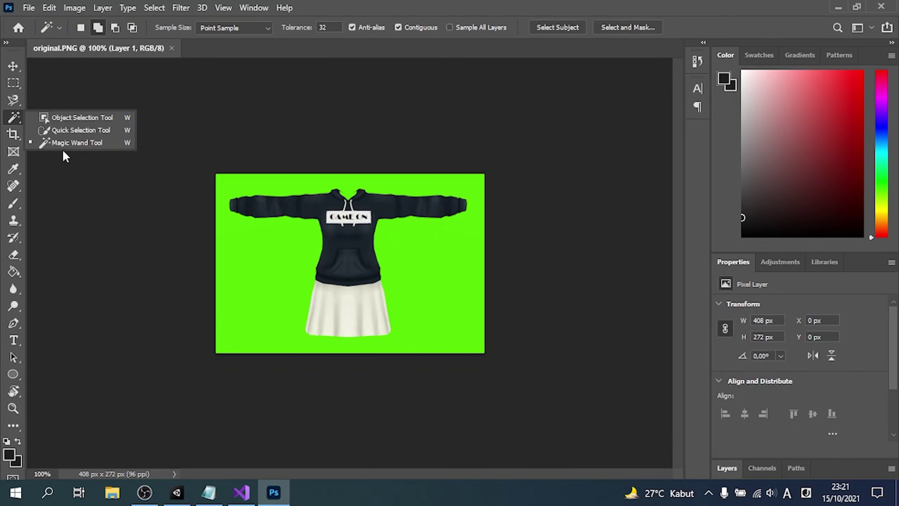
{"action": "left_click", "coordinate": [65, 143]}
{"action": "left_click", "coordinate": [440, 232]}
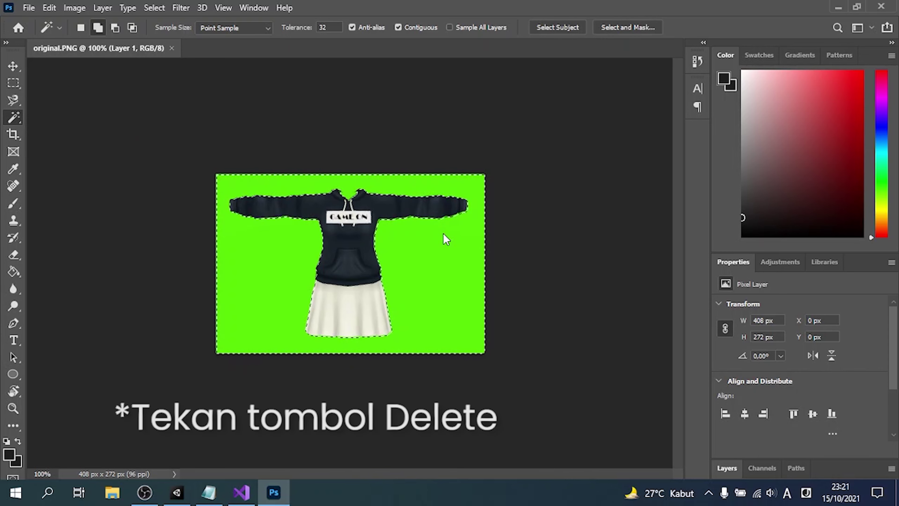
{"action": "key", "text": "Delete"}
{"action": "key", "text": "ctrl+d"}
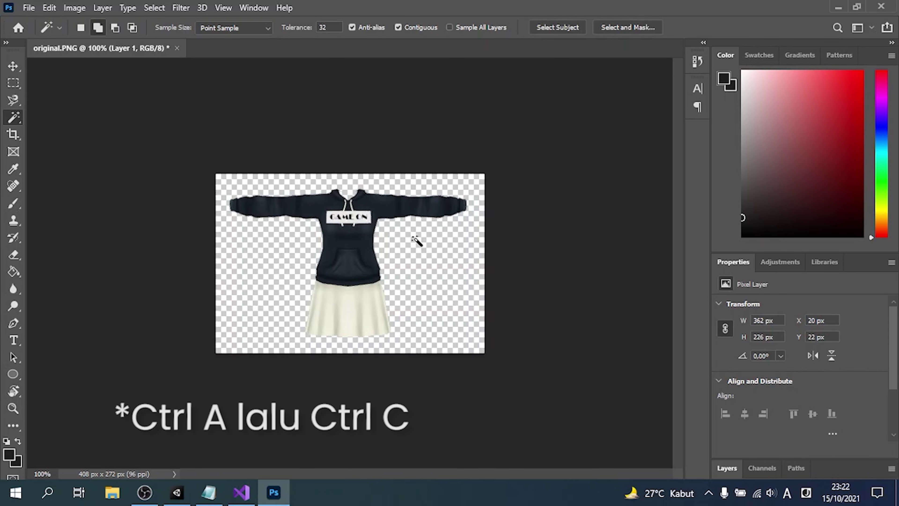
Create a new 400 × 300 px document at 300 ppi.
{"action": "key", "text": "ctrl+n"}
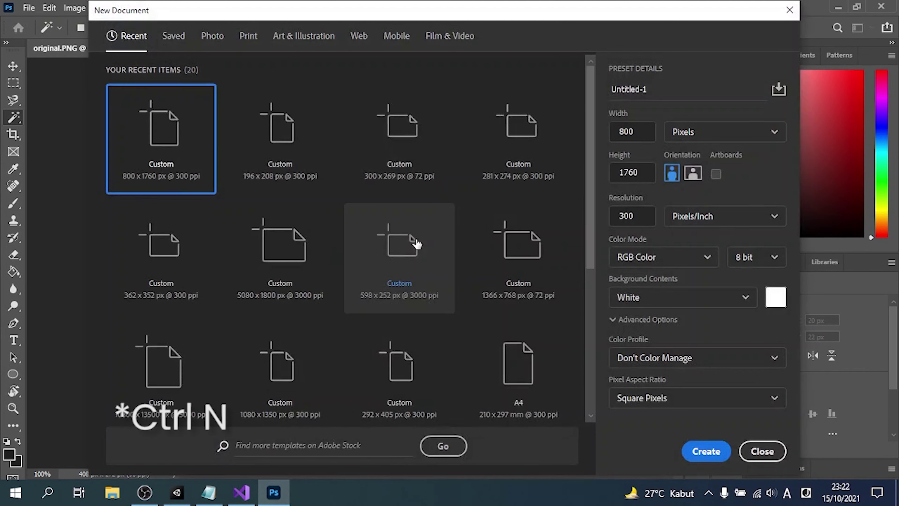
{"action": "double_click", "coordinate": [634, 129]}
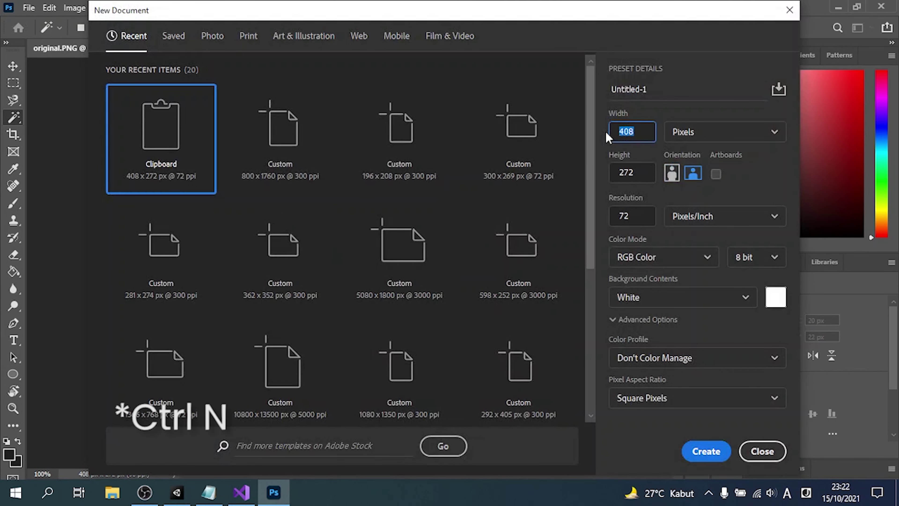
{"action": "type", "text": "400"}
{"action": "key", "text": "Tab"}
{"action": "type", "text": "300"}
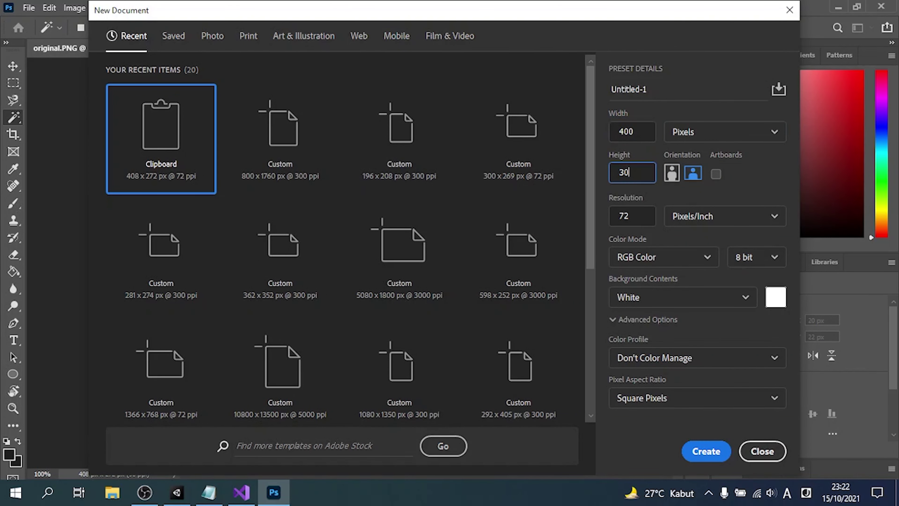
{"action": "key", "text": "Tab"}
{"action": "key", "text": "Tab"}
{"action": "key", "text": "Tab"}
{"action": "type", "text": "30"}
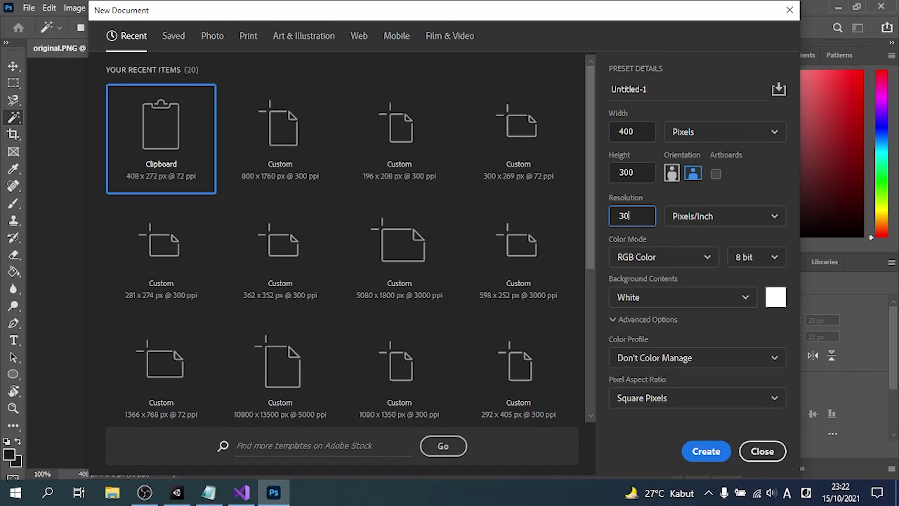
{"action": "type", "text": "0"}
{"action": "key", "text": "Return"}
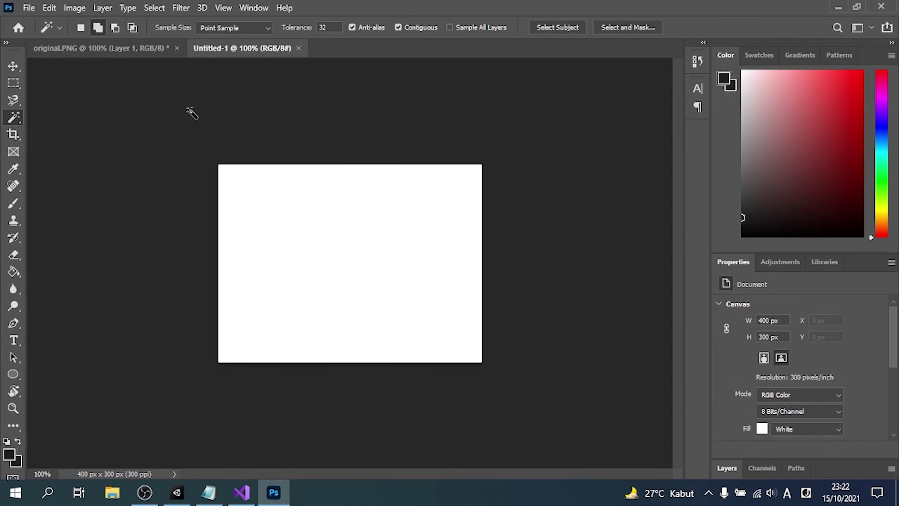
Unlock the Background, add an empty Layer 1 and delete Layer 0.
{"action": "left_click", "coordinate": [721, 469]}
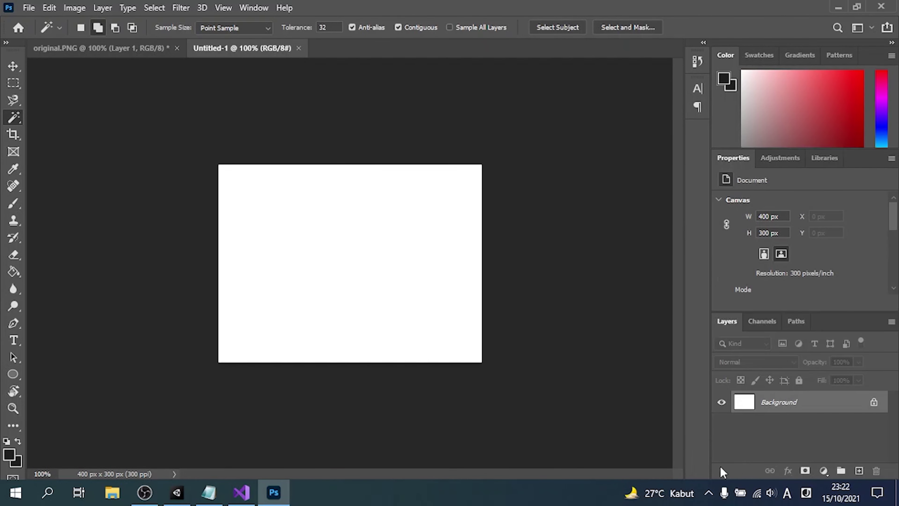
{"action": "left_click", "coordinate": [874, 403]}
{"action": "left_click", "coordinate": [858, 471]}
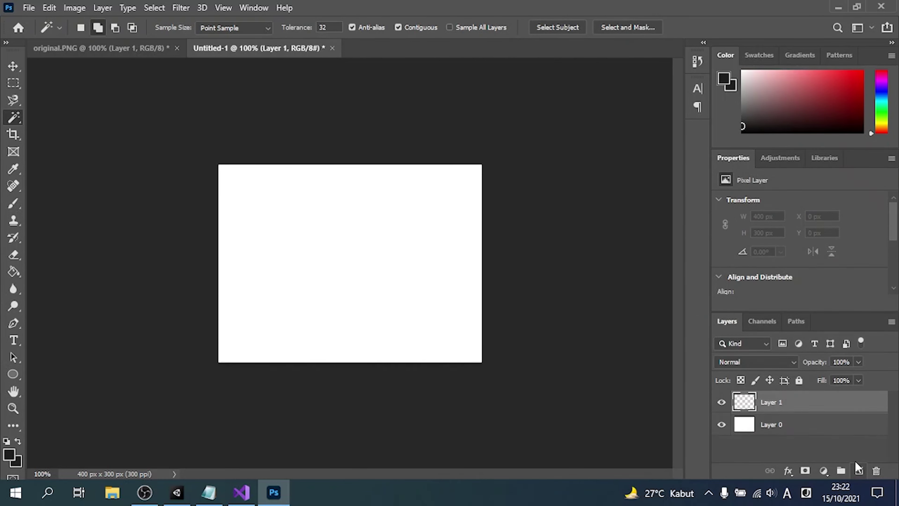
{"action": "left_click", "coordinate": [838, 428]}
{"action": "left_click", "coordinate": [876, 471]}
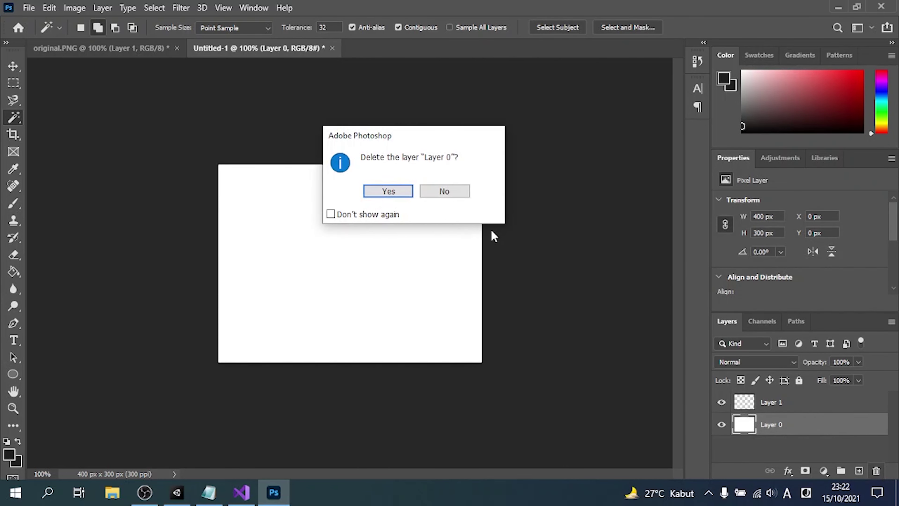
{"action": "left_click", "coordinate": [386, 190]}
Copy the hoodie from original.PNG into Untitled-1, then close original.PNG without saving.
{"action": "left_click", "coordinate": [154, 50]}
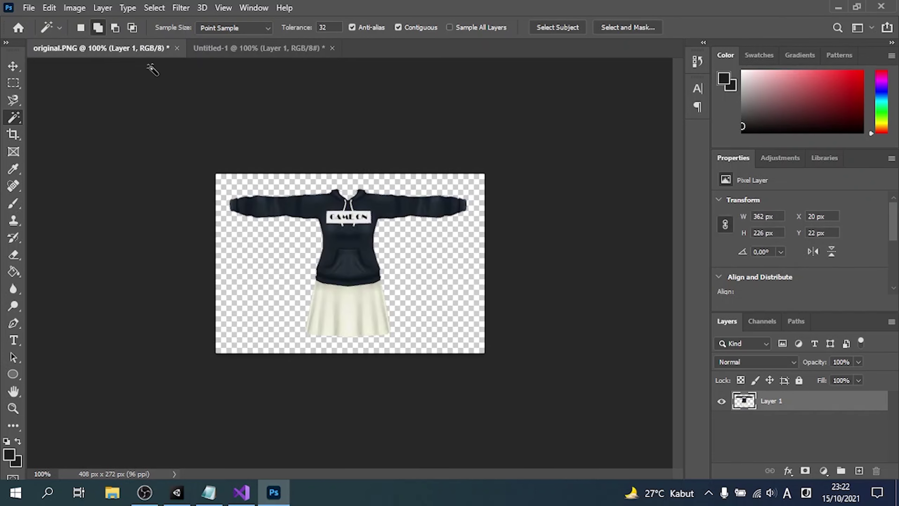
{"action": "left_click", "coordinate": [13, 82]}
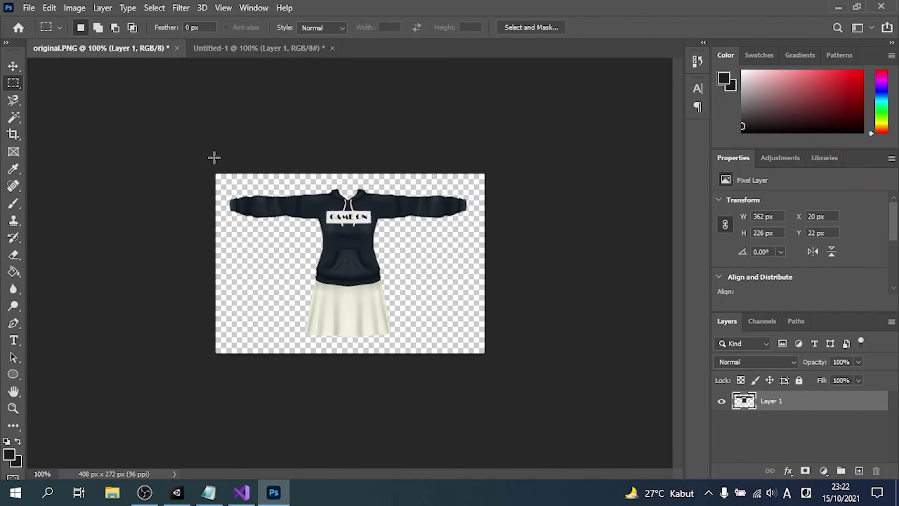
{"action": "left_click_drag", "start_coordinate": [199, 149], "coordinate": [517, 367]}
{"action": "key", "text": "ctrl+c"}
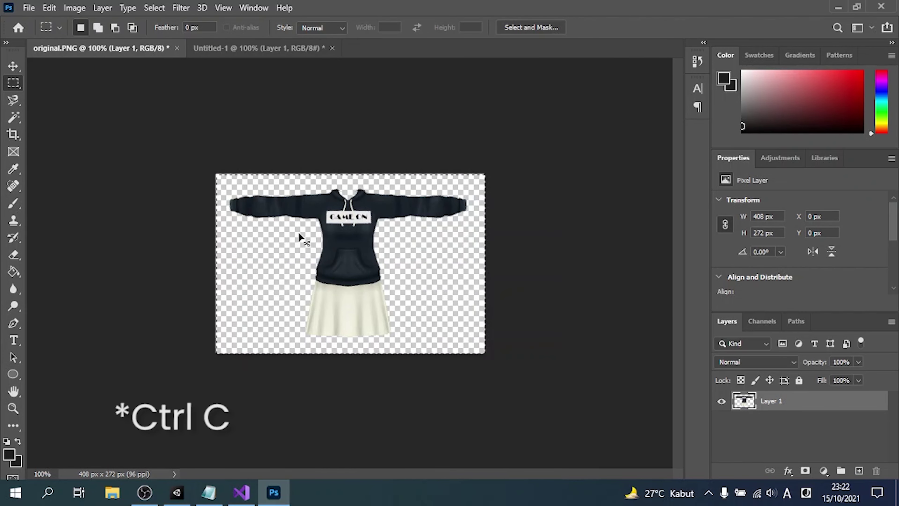
{"action": "left_click", "coordinate": [260, 48]}
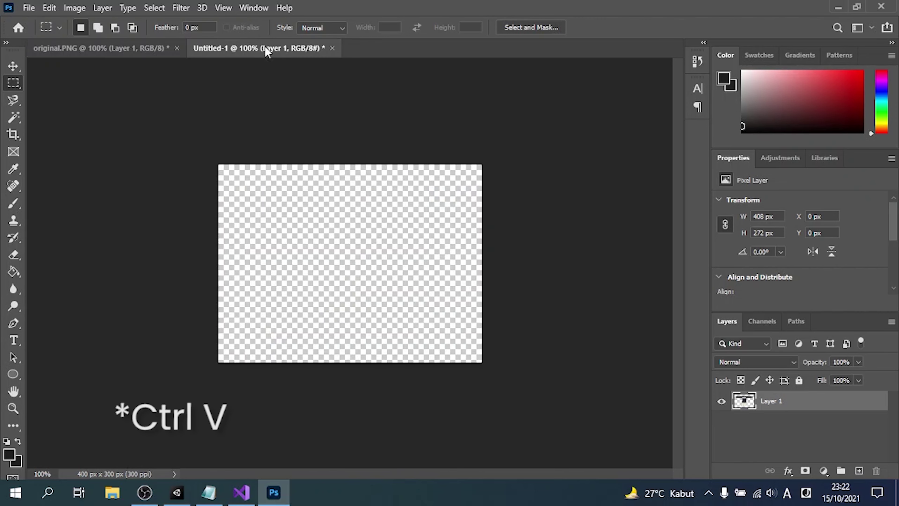
{"action": "key", "text": "ctrl+v"}
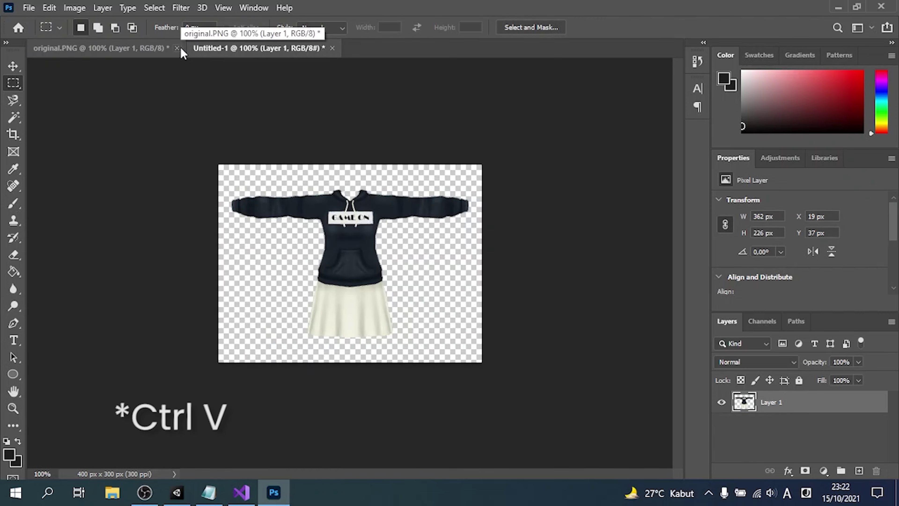
{"action": "left_click", "coordinate": [177, 48]}
{"action": "left_click", "coordinate": [445, 191]}
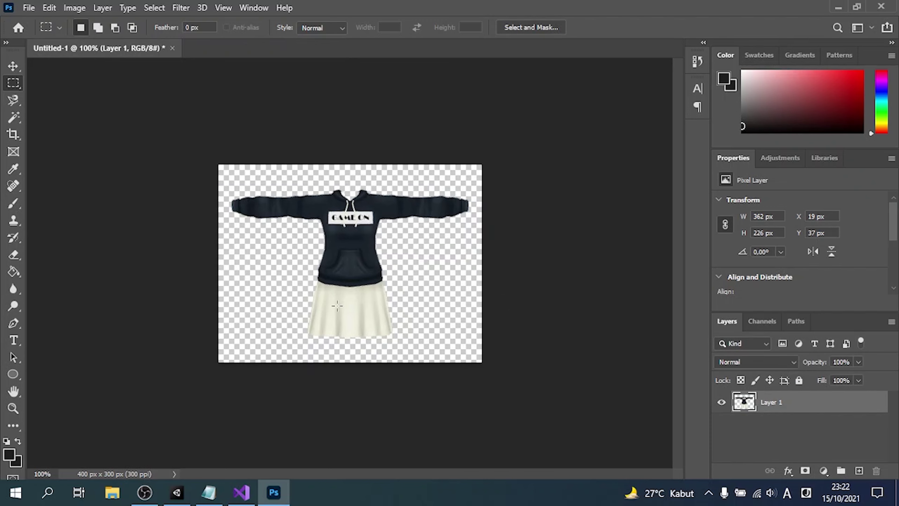
Crop Untitled-1 tightly around the hoodie to 362 × 149 px and start saving it.
{"action": "key", "text": "c"}
{"action": "left_click_drag", "start_coordinate": [358, 361], "coordinate": [373, 328]}
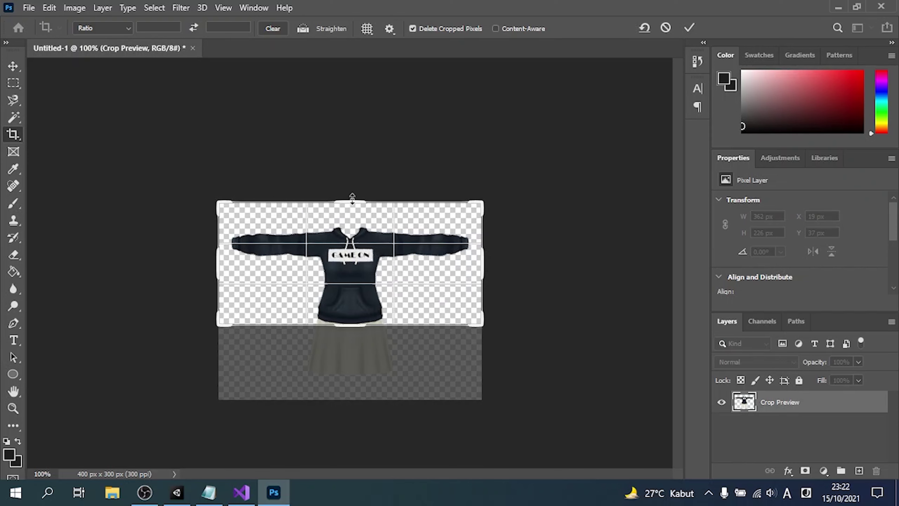
{"action": "left_click_drag", "start_coordinate": [352, 198], "coordinate": [352, 218]}
{"action": "left_click_drag", "start_coordinate": [485, 251], "coordinate": [479, 248]}
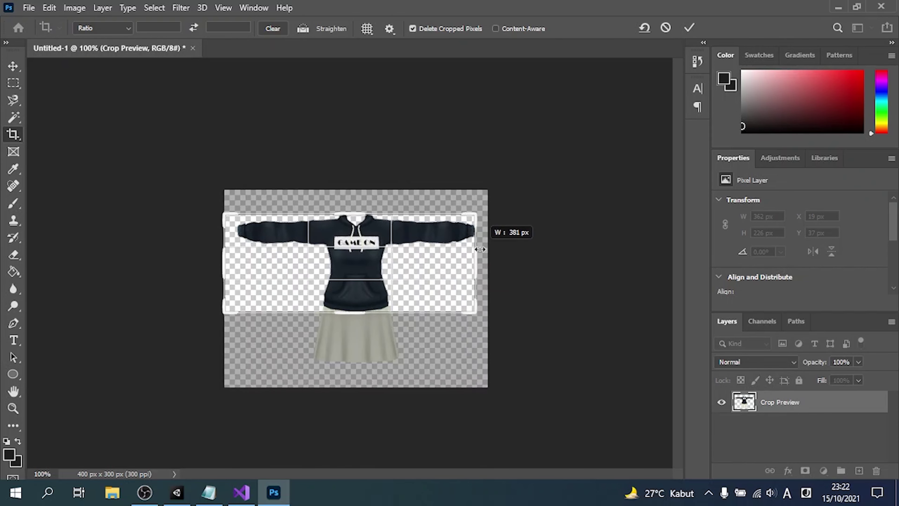
{"action": "left_click_drag", "start_coordinate": [216, 243], "coordinate": [218, 243]}
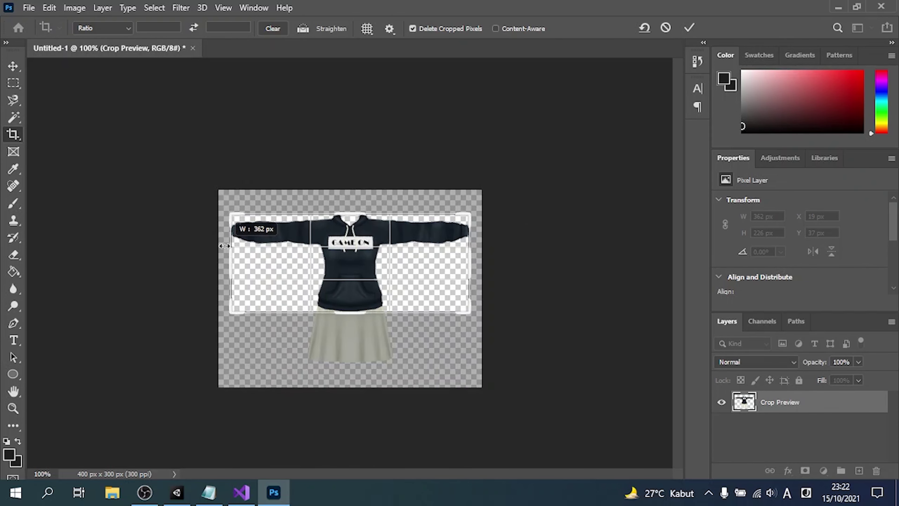
{"action": "key", "text": "Return"}
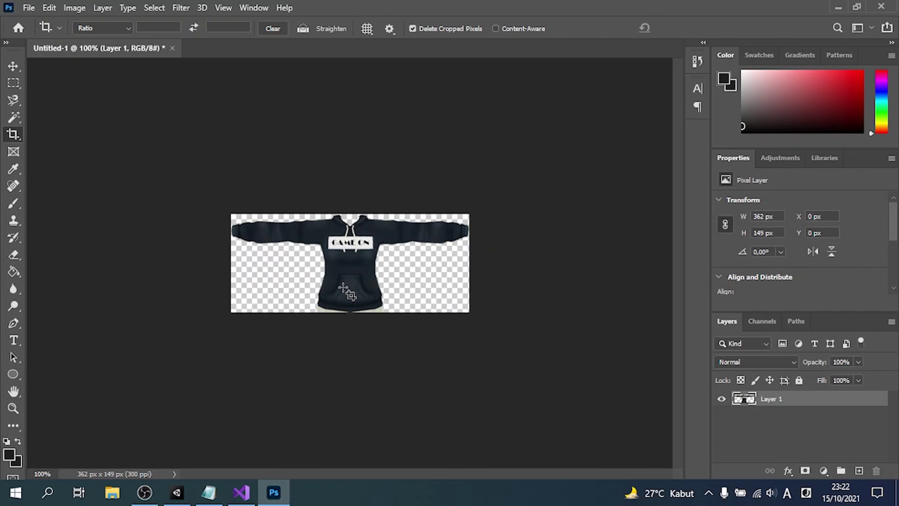
{"action": "key", "text": "ctrl+s"}
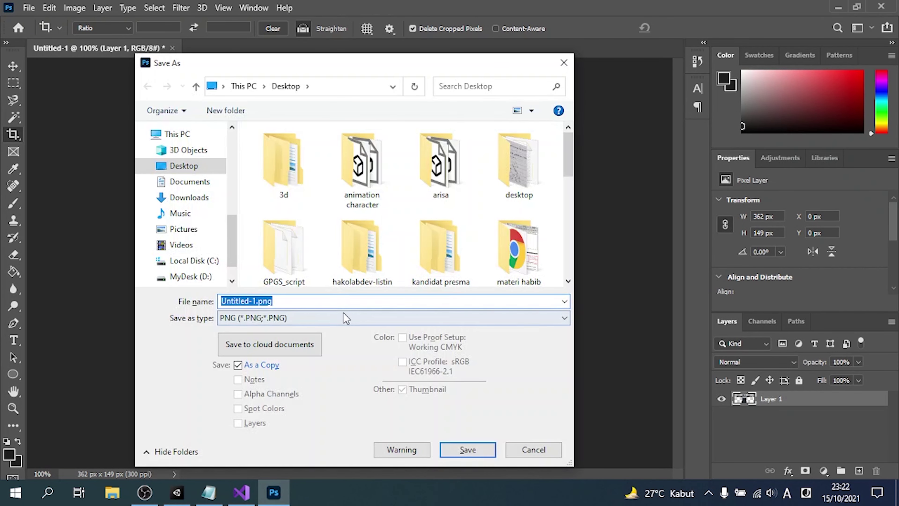
Save the cropped hoodie over original.PNG on the Desktop, then minimize Photoshop.
{"action": "type", "text": "Original"}
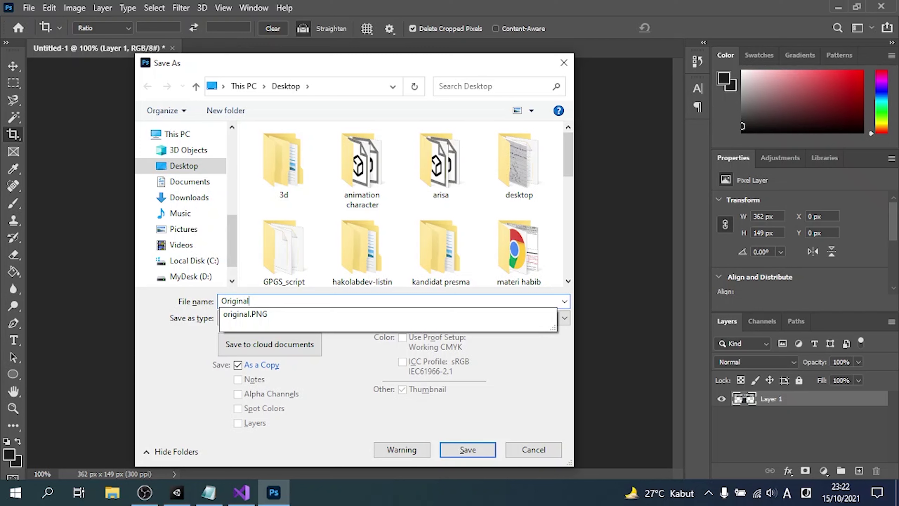
{"action": "key", "text": "Return"}
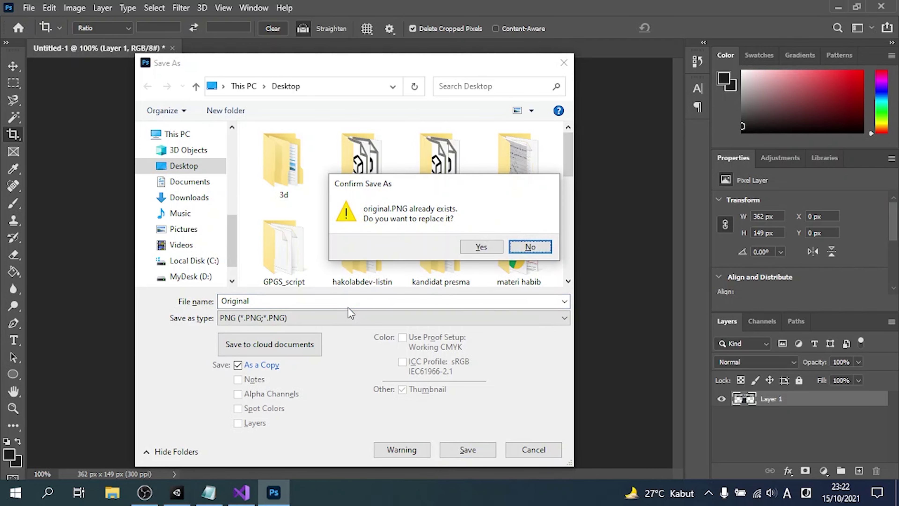
{"action": "key", "text": "Left"}
{"action": "key", "text": "Return"}
{"action": "key", "text": "Return"}
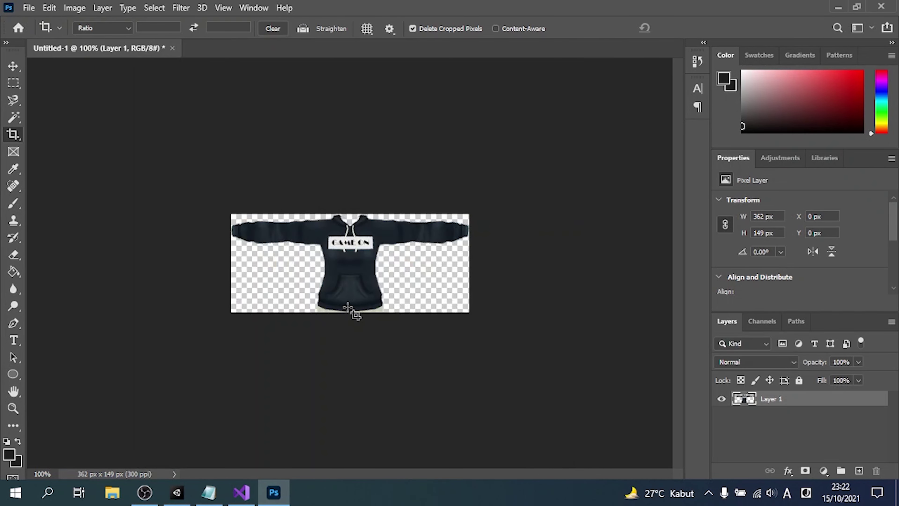
{"action": "left_click", "coordinate": [838, 7]}
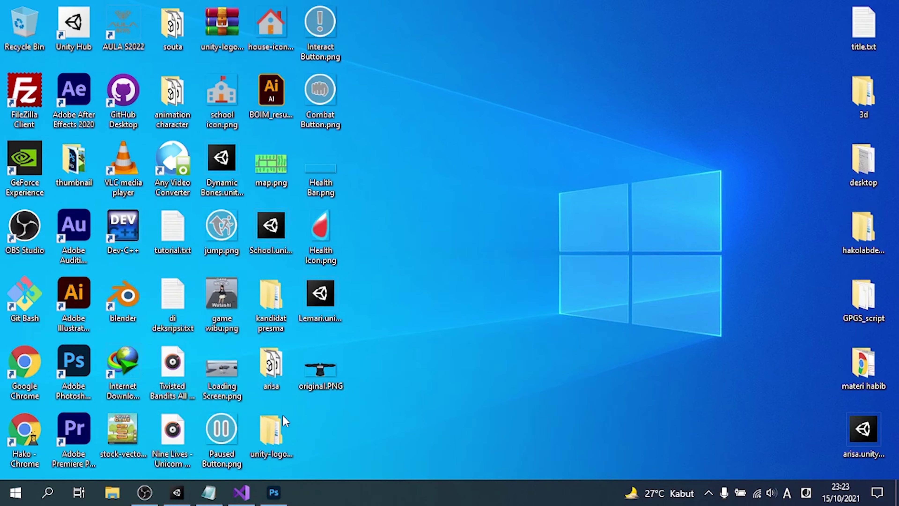
Back in Unity, create a Jackets folder inside Assets/Materials.
{"action": "left_click", "coordinate": [177, 492]}
{"action": "left_click", "coordinate": [116, 321]}
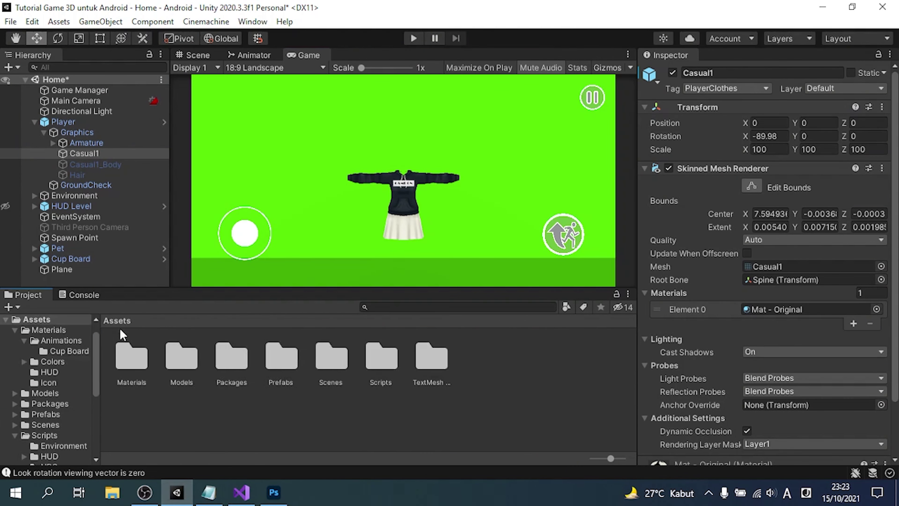
{"action": "double_click", "coordinate": [147, 374]}
{"action": "right_click", "coordinate": [278, 420]}
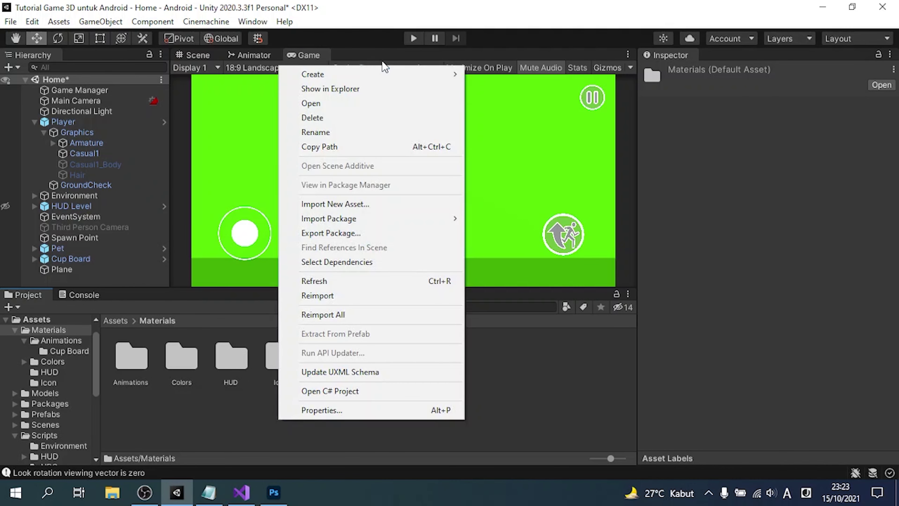
{"action": "mouse_move", "coordinate": [424, 74]}
{"action": "left_click", "coordinate": [496, 23]}
{"action": "type", "text": "K"}
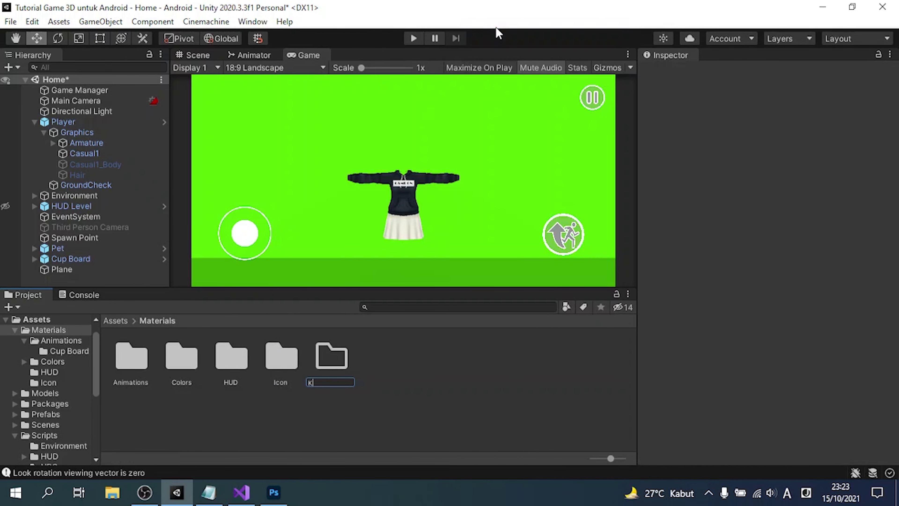
{"action": "key", "text": "Return"}
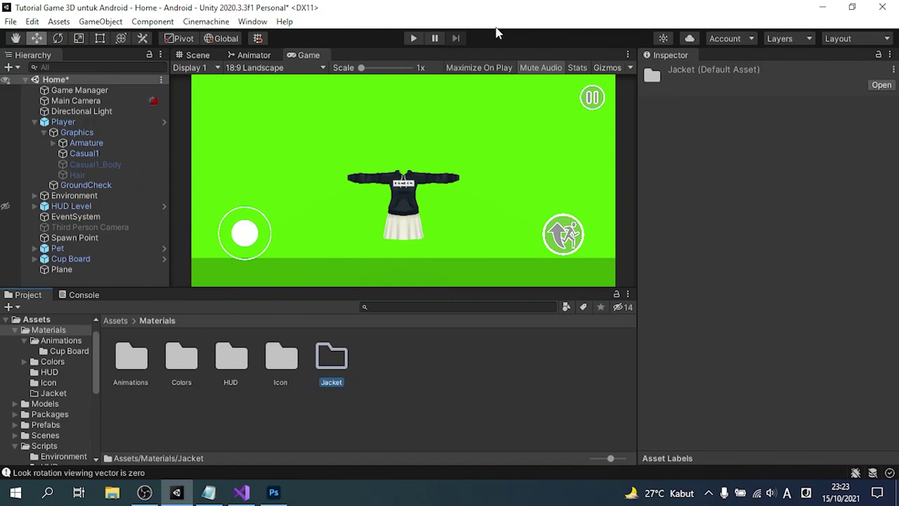
{"action": "key", "text": "F2"}
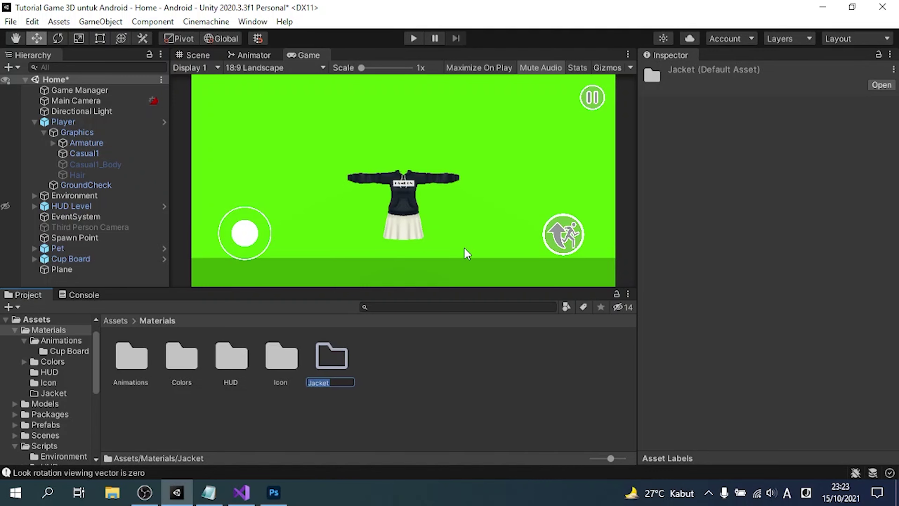
{"action": "key", "text": "Return"}
Import original.PNG from the Desktop into Jackets and apply Texture Type Sprite (2D and UI).
{"action": "key", "text": "super+d"}
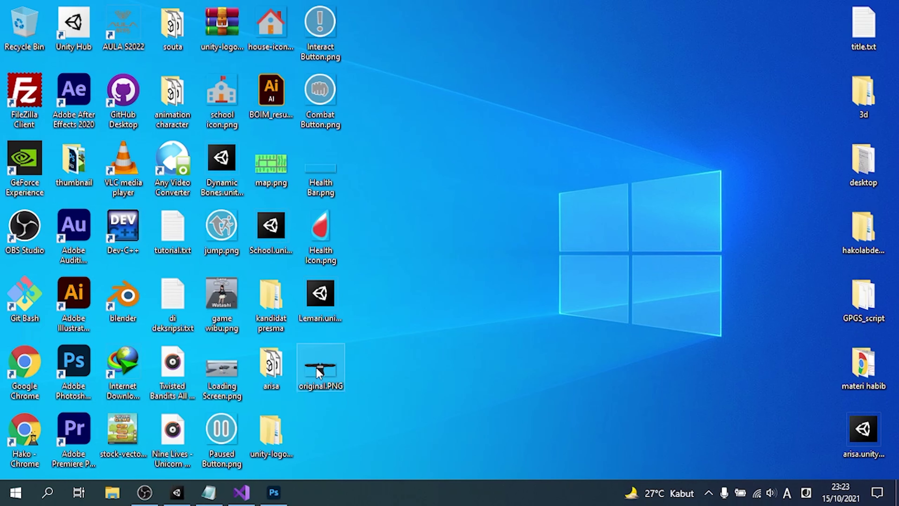
{"action": "mouse_move", "coordinate": [319, 372]}
{"action": "left_mouse_down"}
{"action": "mouse_move", "coordinate": [314, 396]}
{"action": "mouse_move", "coordinate": [326, 364]}
{"action": "left_mouse_up"}
{"action": "double_click", "coordinate": [326, 363]}
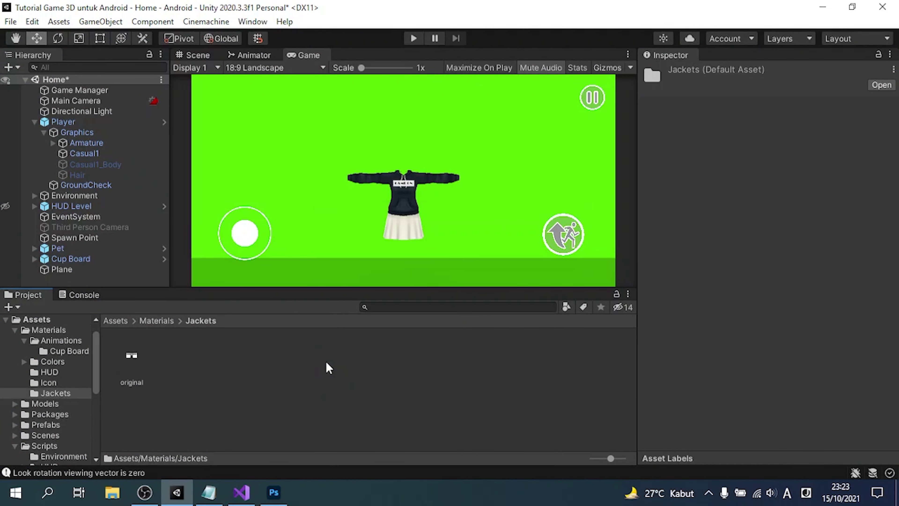
{"action": "left_click", "coordinate": [124, 360]}
{"action": "left_click", "coordinate": [789, 110]}
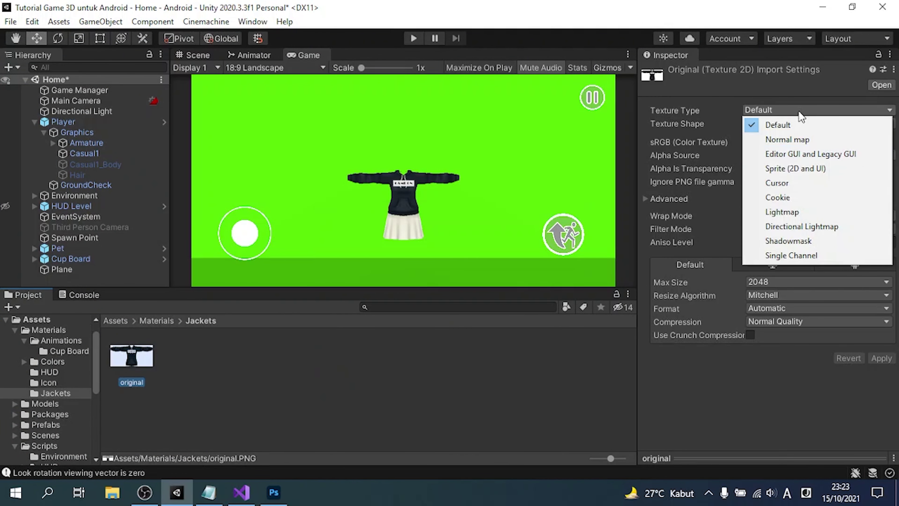
{"action": "left_click", "coordinate": [810, 162]}
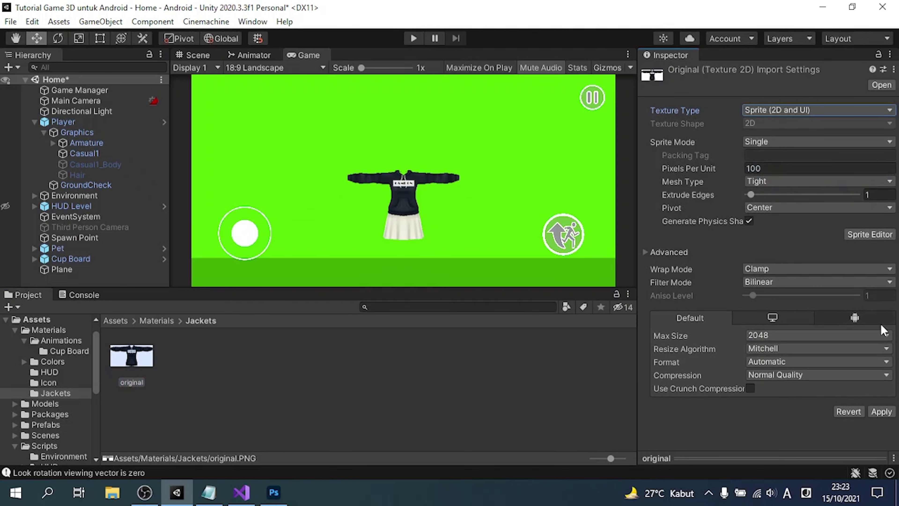
{"action": "left_click", "coordinate": [880, 411]}
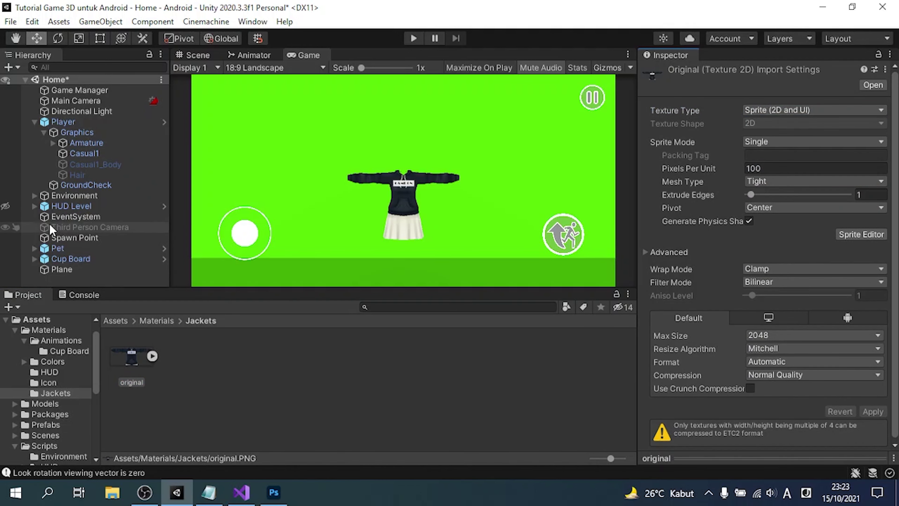
{"action": "left_click", "coordinate": [80, 260]}
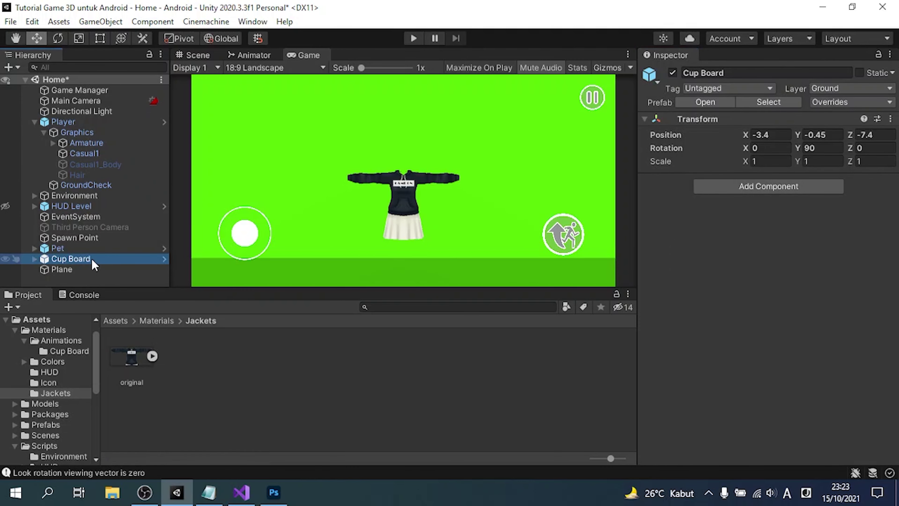
Open the Cup Board prefab, enable HUD 2D and expand Main Panel > Jacket Panel > Content.
{"action": "left_click", "coordinate": [705, 102]}
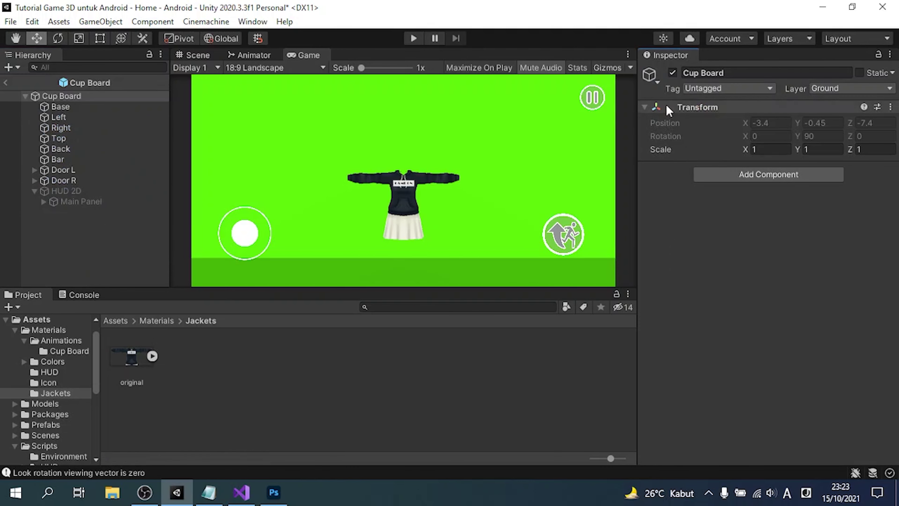
{"action": "left_click", "coordinate": [83, 192]}
{"action": "left_click", "coordinate": [672, 73]}
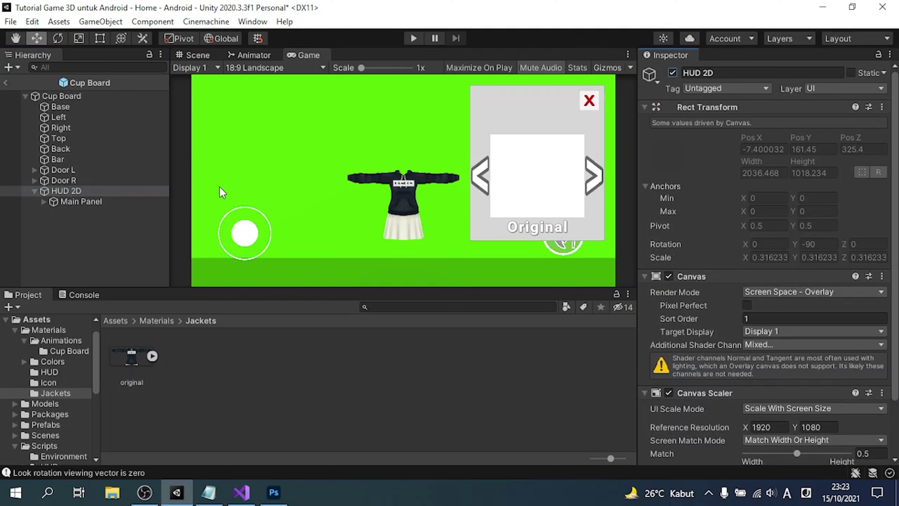
{"action": "left_click", "coordinate": [136, 201]}
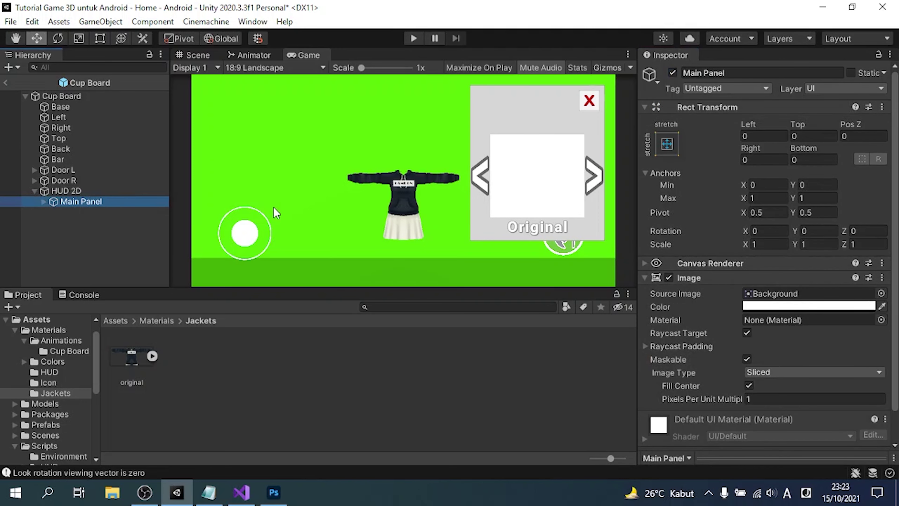
{"action": "left_click", "coordinate": [44, 202]}
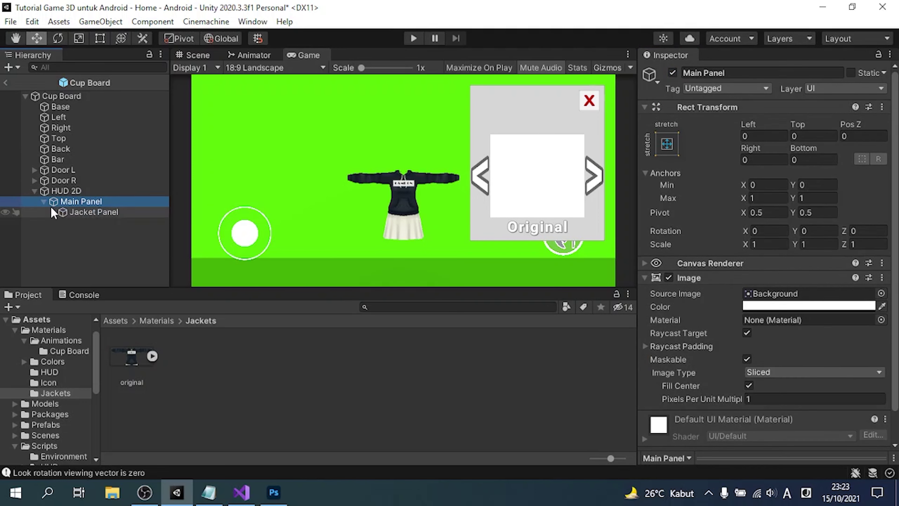
{"action": "left_click", "coordinate": [54, 211]}
{"action": "left_click", "coordinate": [62, 233]}
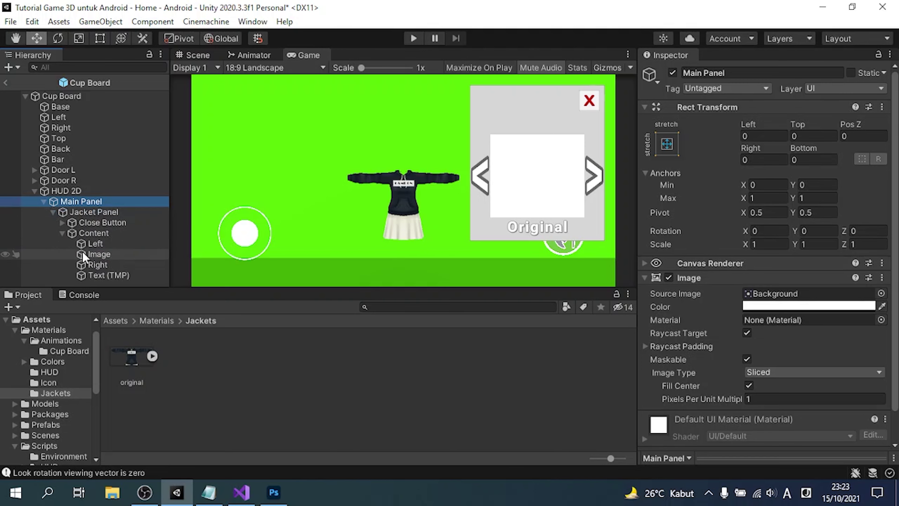
Set the jacket Image's Source Image to the original sprite at native 362 × 149 size.
{"action": "left_click", "coordinate": [82, 253]}
{"action": "mouse_move", "coordinate": [125, 355]}
{"action": "left_mouse_down"}
{"action": "mouse_move", "coordinate": [794, 285]}
{"action": "mouse_move", "coordinate": [793, 294]}
{"action": "left_mouse_up"}
{"action": "scroll", "coordinate": [799, 345], "scroll_direction": "down", "scroll_amount": 3}
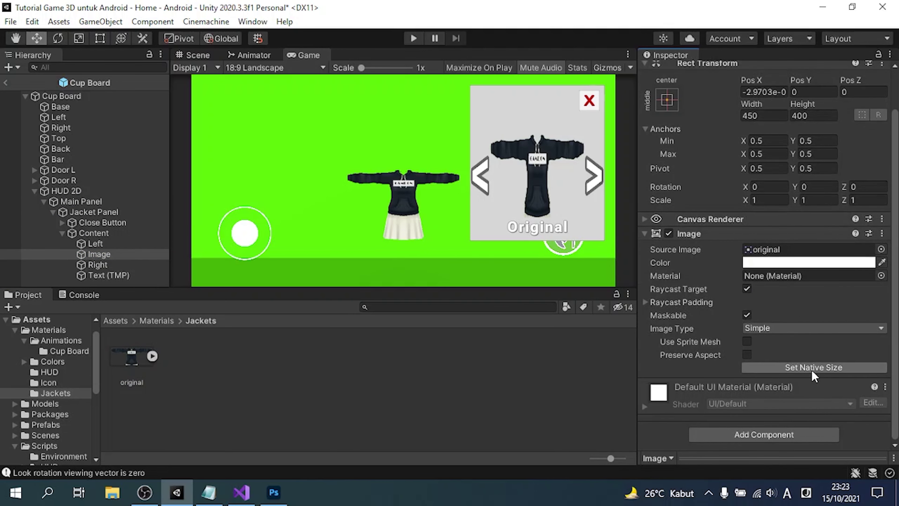
{"action": "left_click", "coordinate": [793, 367]}
In the Scene view, set the jacket Image's Rect Transform to 362*1.25 × 149*1.25 (452.5 × 186.25).
{"action": "left_click", "coordinate": [201, 53]}
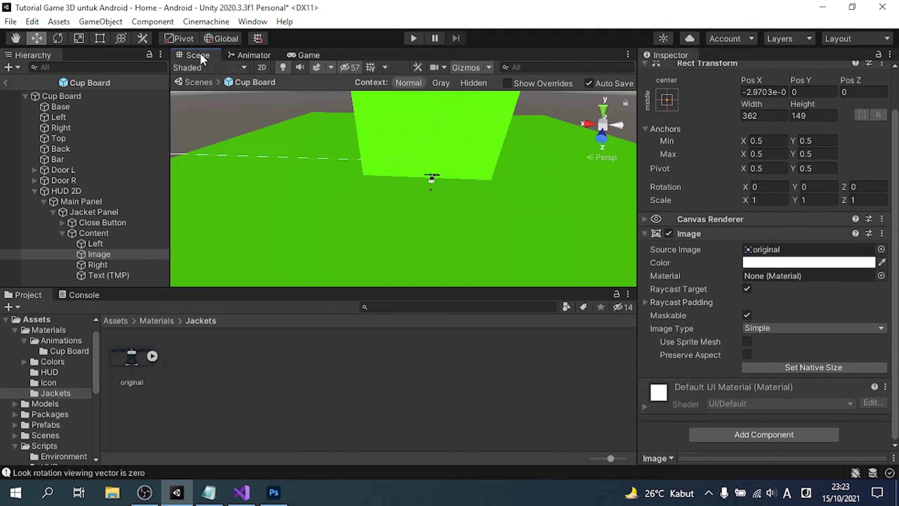
{"action": "left_click", "coordinate": [309, 56]}
{"action": "left_click", "coordinate": [198, 55]}
{"action": "double_click", "coordinate": [99, 254]}
{"action": "double_click", "coordinate": [121, 255]}
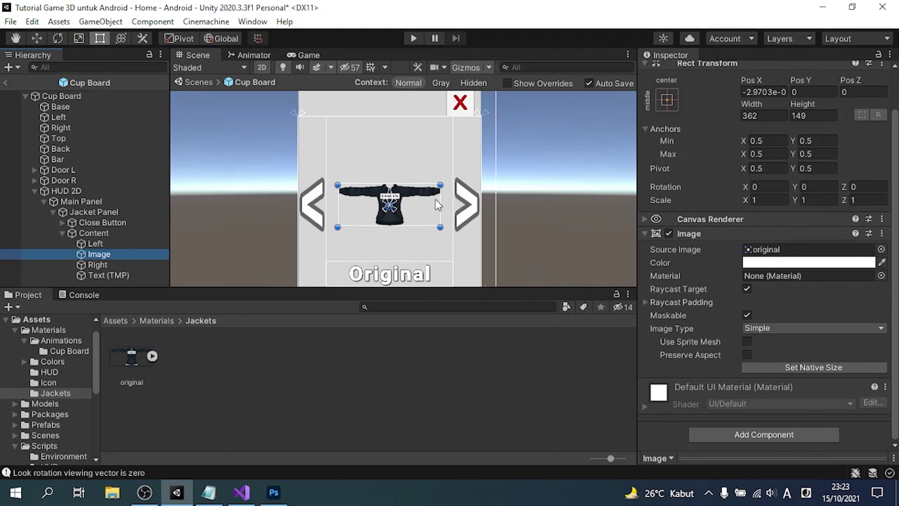
{"action": "left_click", "coordinate": [772, 116]}
{"action": "type", "text": "*1."}
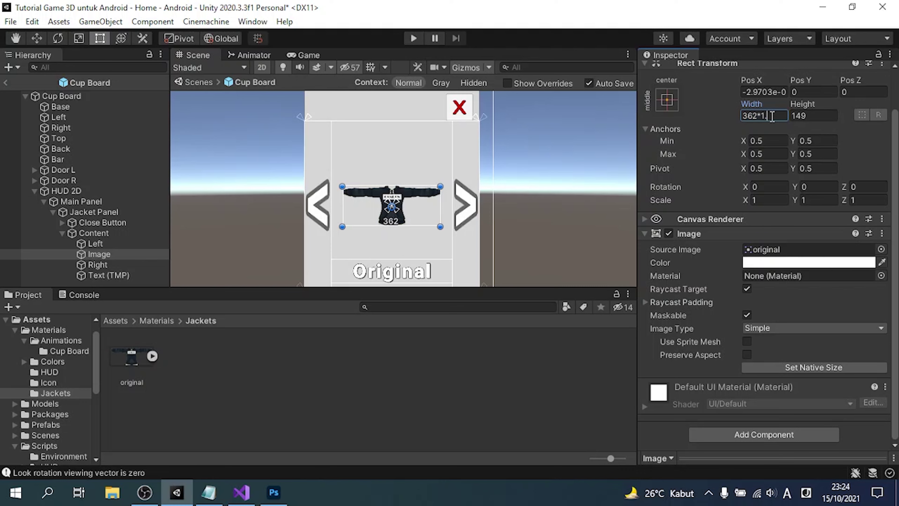
{"action": "type", "text": "2"}
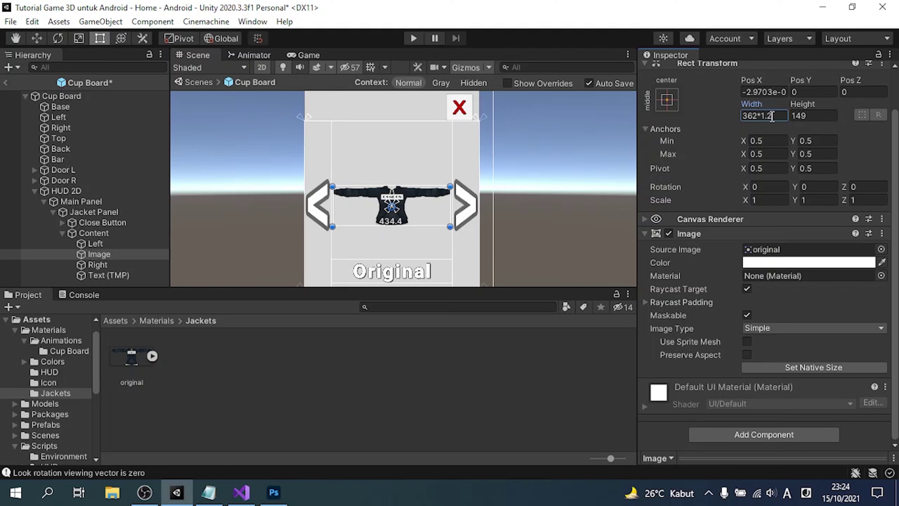
{"action": "type", "text": "5"}
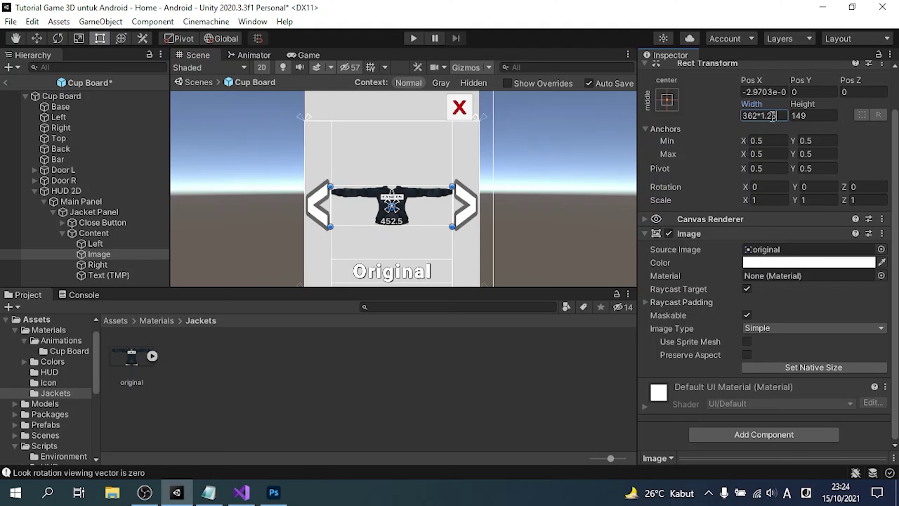
{"action": "key", "text": "Tab"}
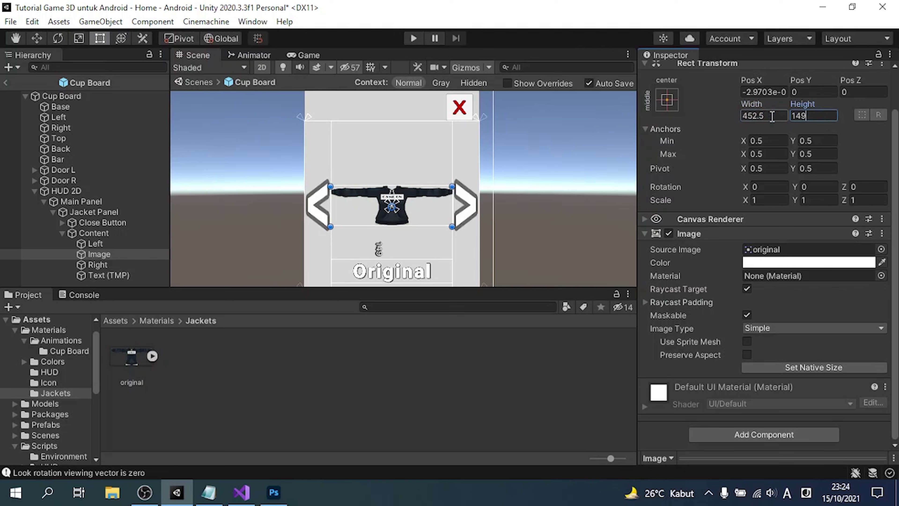
{"action": "type", "text": "*1.25"}
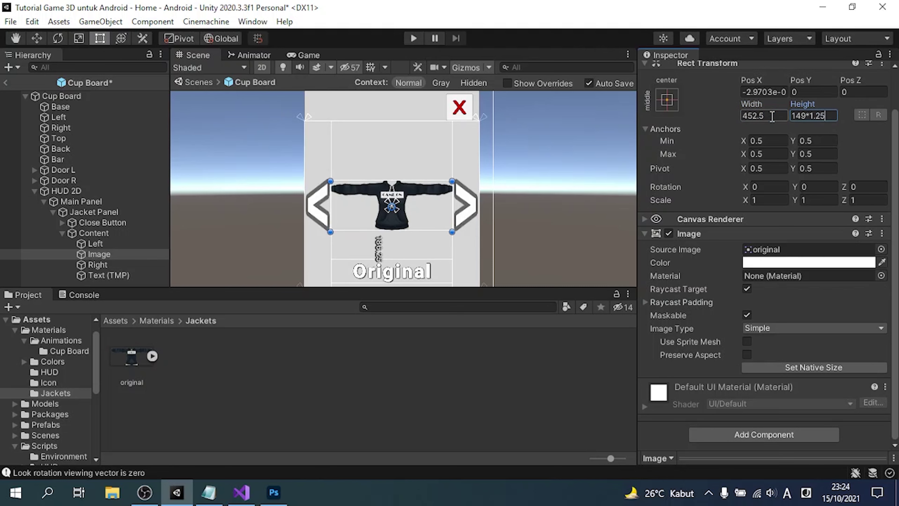
{"action": "key", "text": "Return"}
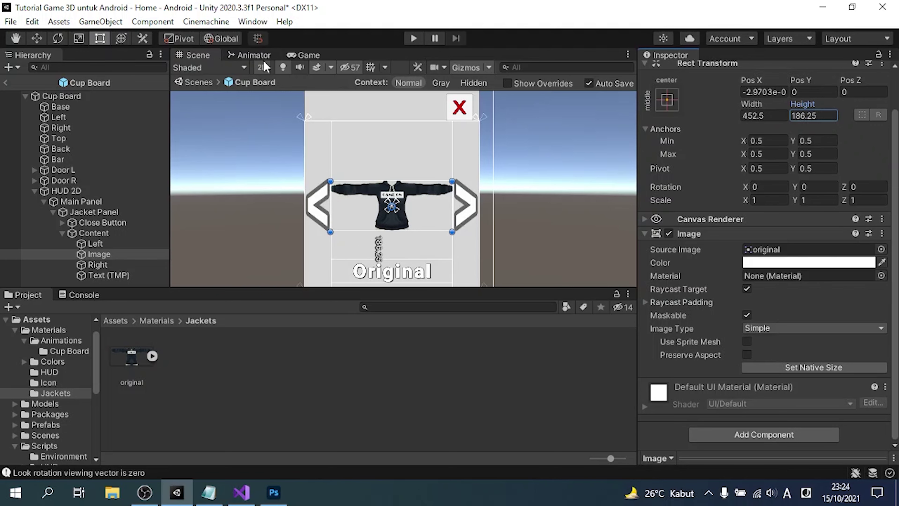
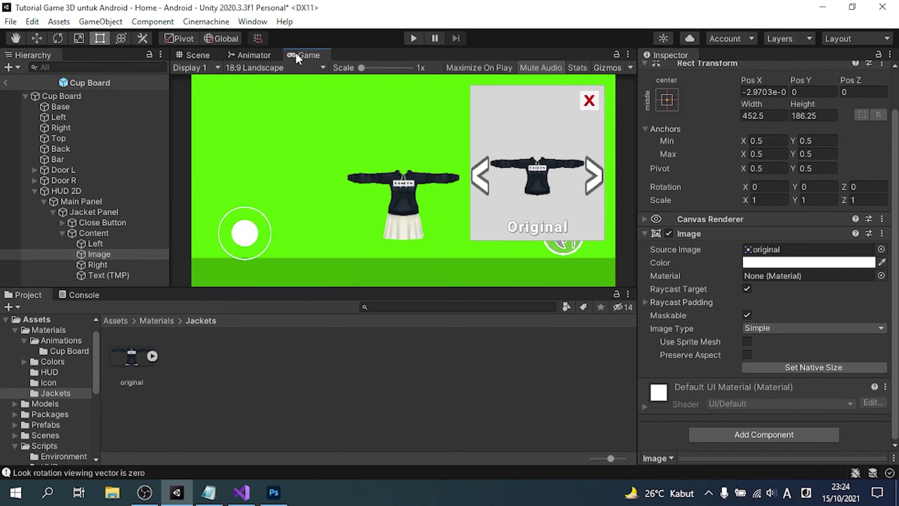
In the Scene view, give both Left and Right chevrons a 0.2 pixels-per-unit multiplier.
{"action": "left_click", "coordinate": [191, 56]}
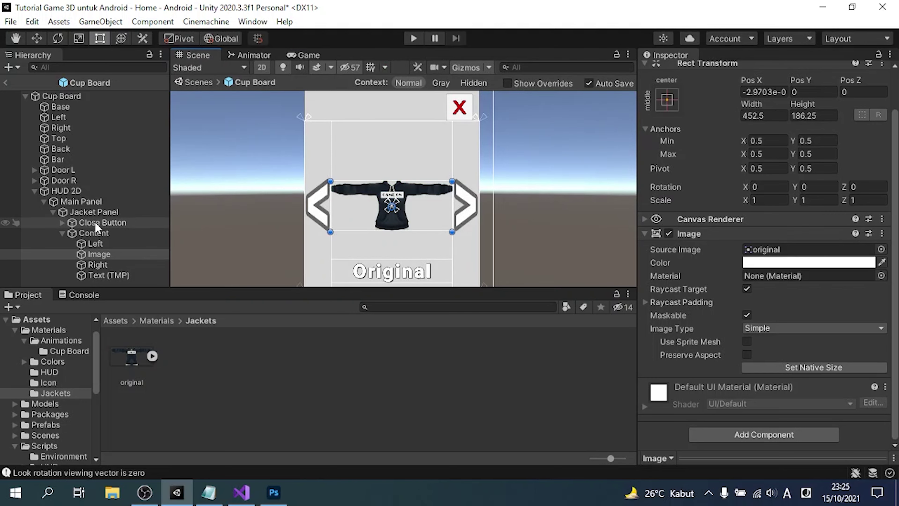
{"action": "left_click", "coordinate": [107, 243]}
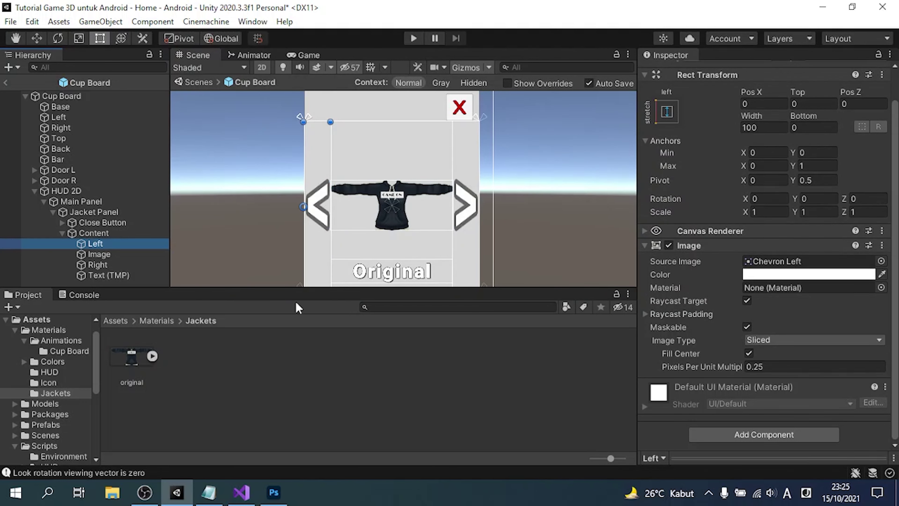
{"action": "left_click", "coordinate": [96, 265], "text": "ctrl"}
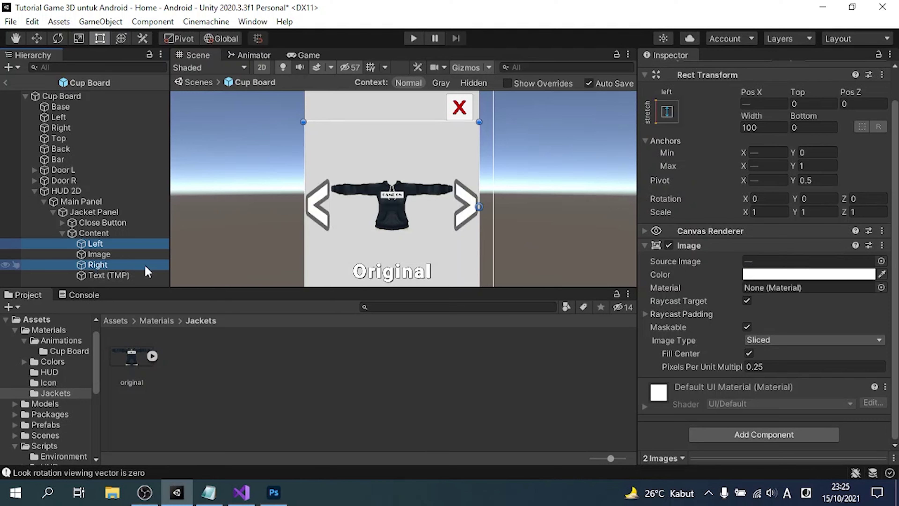
{"action": "left_click", "coordinate": [759, 366]}
{"action": "type", "text": "0.2"}
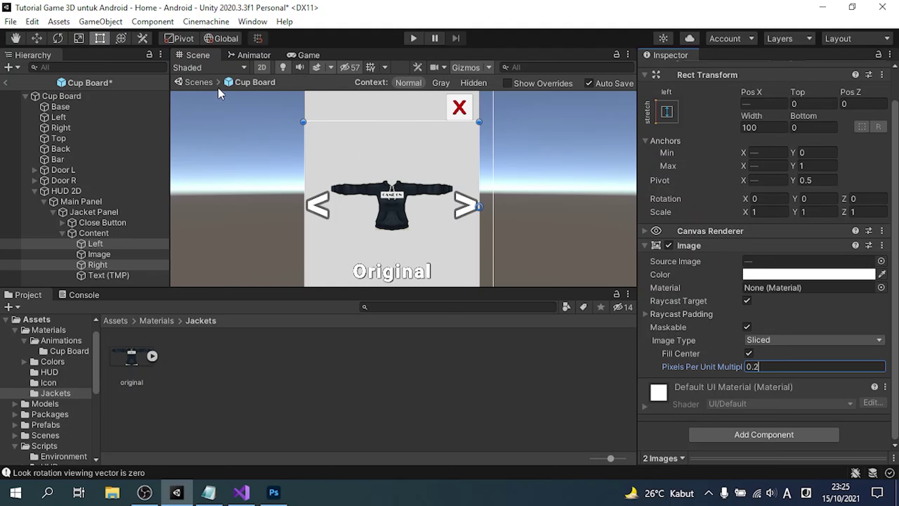
Try a horizontal position of 10 on the Right chevron, then clear it.
{"action": "left_click", "coordinate": [137, 244]}
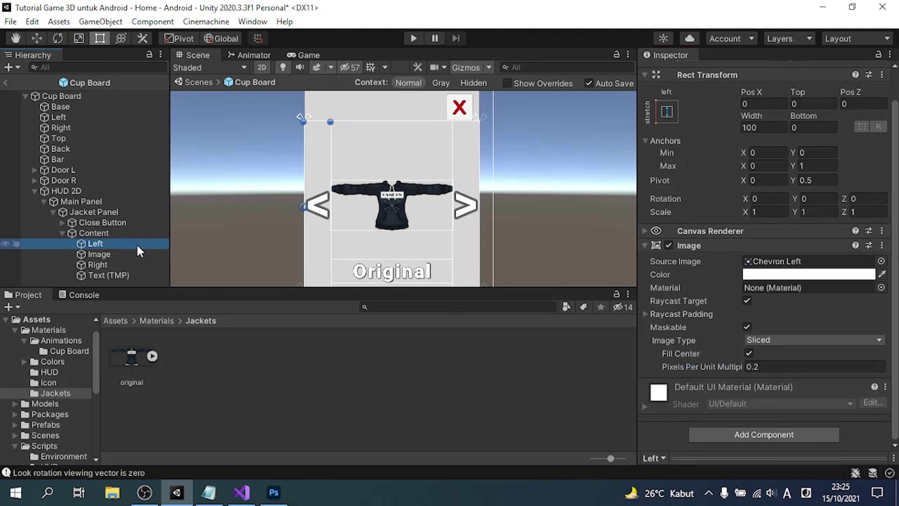
{"action": "left_click", "coordinate": [132, 265]}
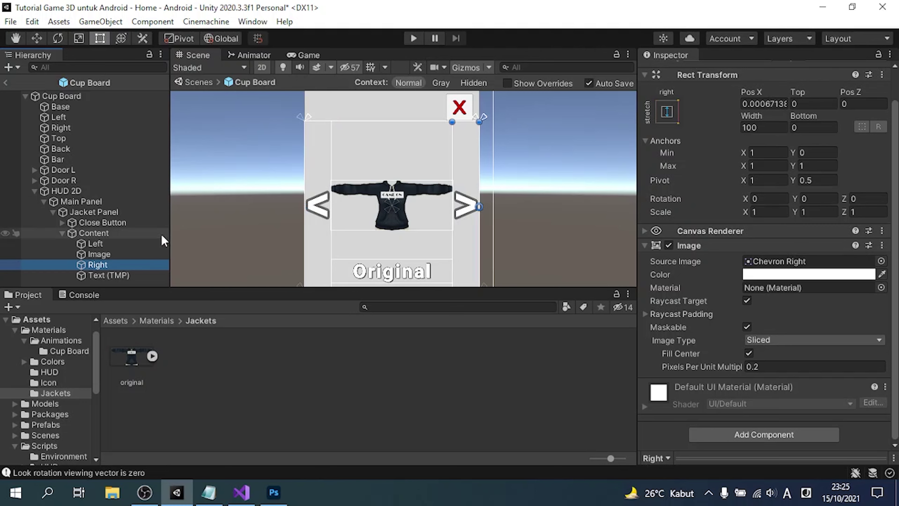
{"action": "left_click", "coordinate": [765, 105]}
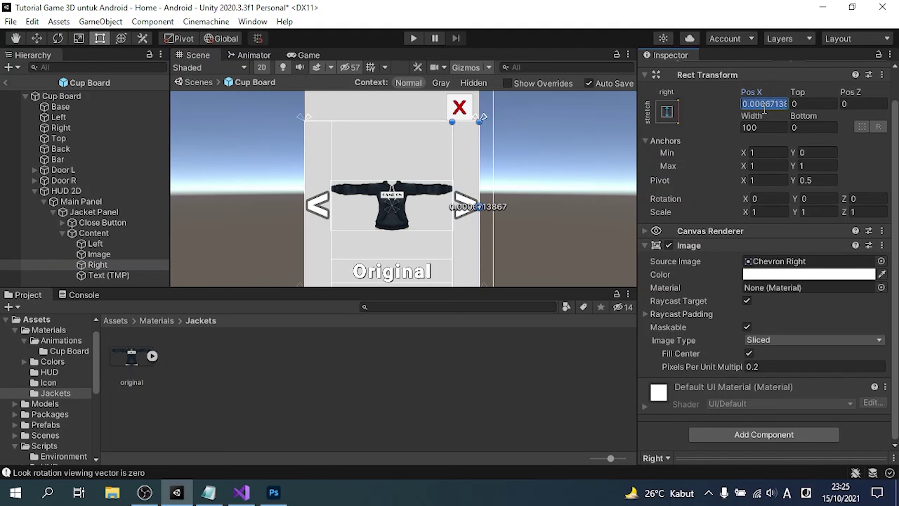
{"action": "type", "text": "10"}
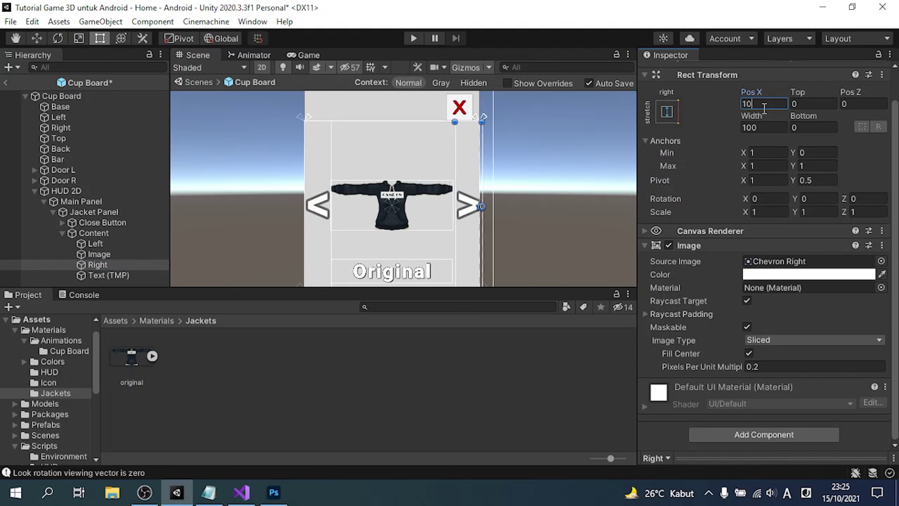
{"action": "key", "text": "BackSpace"}
{"action": "key", "text": "BackSpace"}
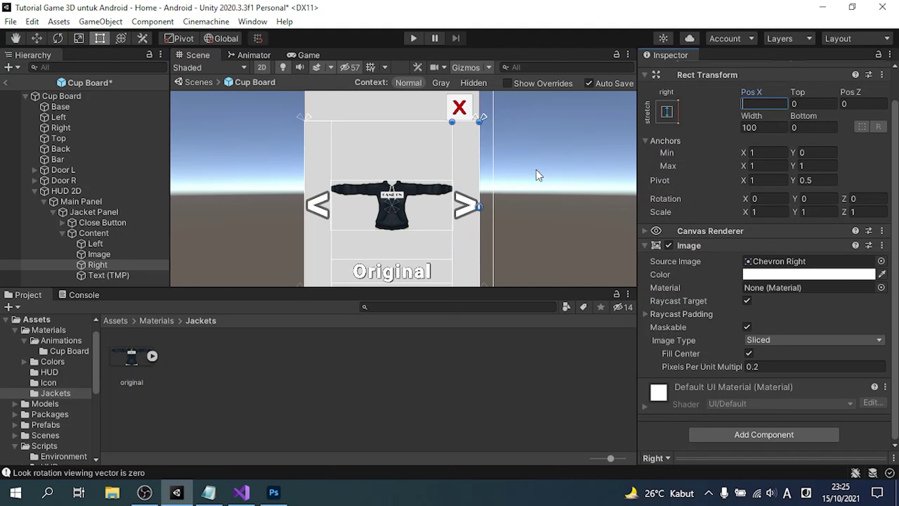
Lower the Content box's top edge, then reselect the Left chevron and review its anchor presets.
{"action": "left_click", "coordinate": [87, 235]}
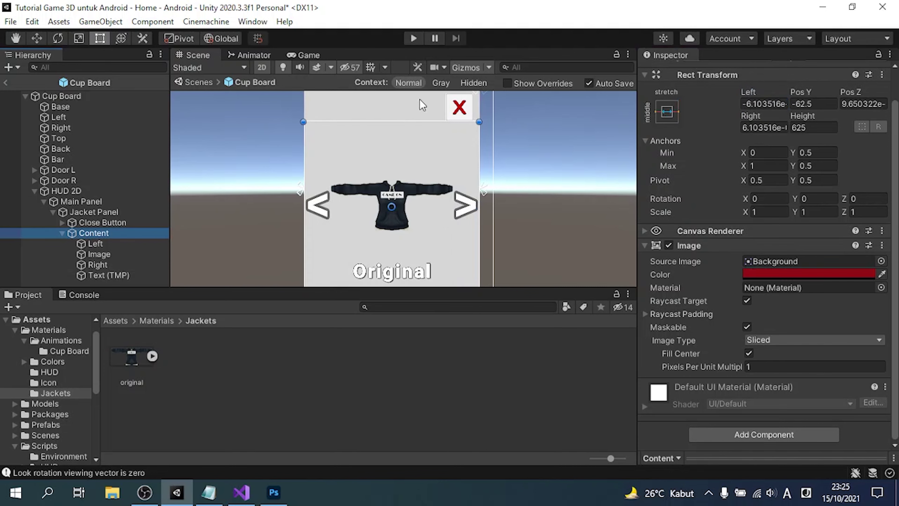
{"action": "left_click_drag", "start_coordinate": [406, 119], "coordinate": [402, 178]}
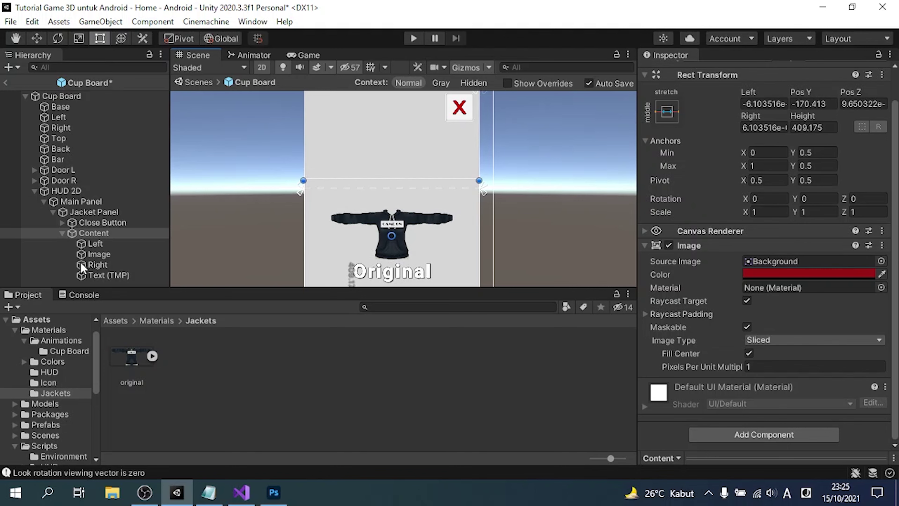
{"action": "left_click", "coordinate": [101, 243]}
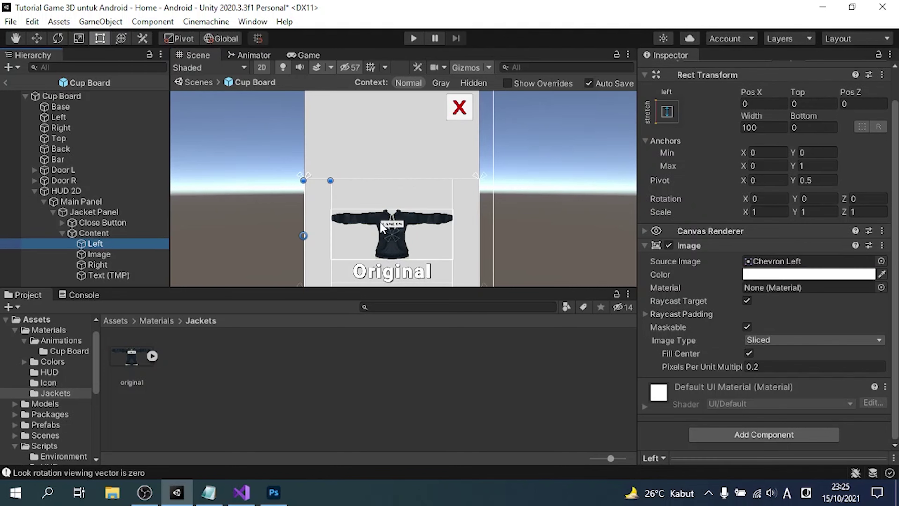
{"action": "middle_click_drag", "start_coordinate": [501, 230], "coordinate": [512, 150]}
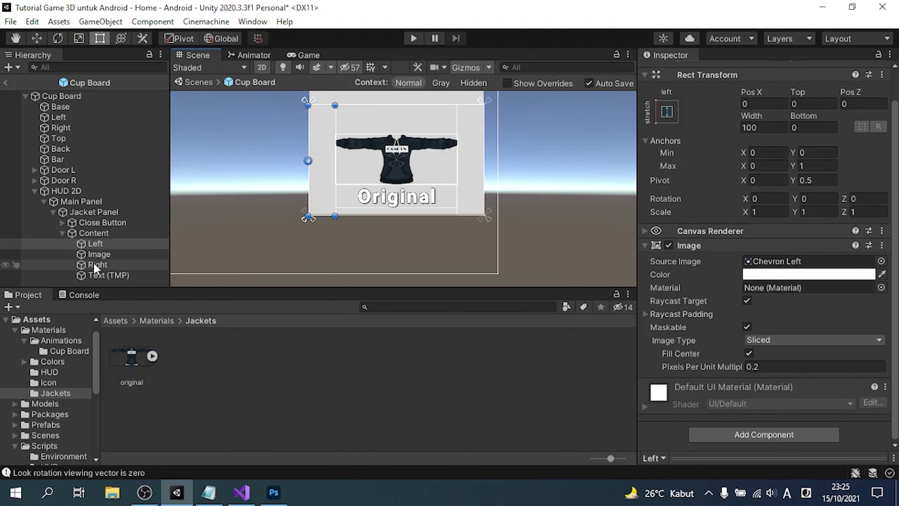
{"action": "left_click", "coordinate": [39, 265], "text": "ctrl"}
{"action": "left_click", "coordinate": [101, 245]}
{"action": "left_click", "coordinate": [666, 112]}
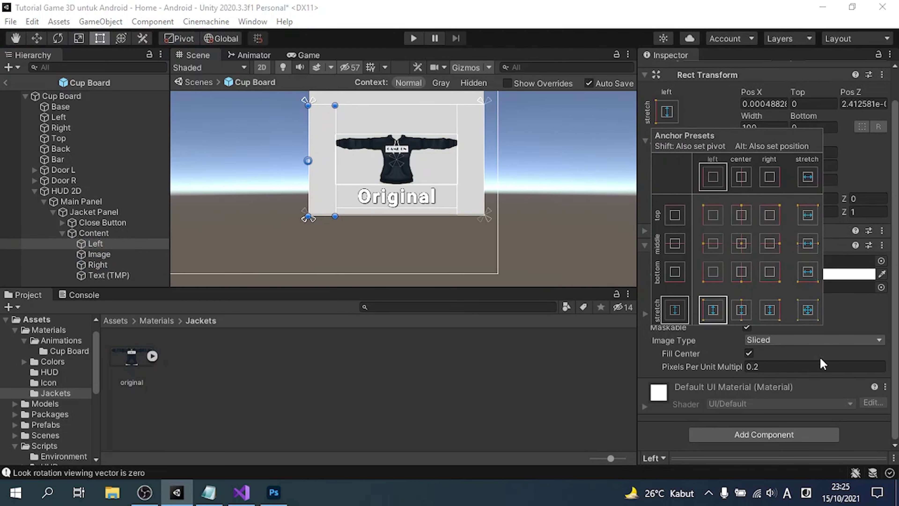
{"action": "left_click", "coordinate": [812, 356]}
{"action": "left_click", "coordinate": [812, 340]}
{"action": "left_click", "coordinate": [842, 360]}
Try several pixels-per-unit multiplier values on the Left chevron to get a thinner arrow.
{"action": "left_click", "coordinate": [839, 366]}
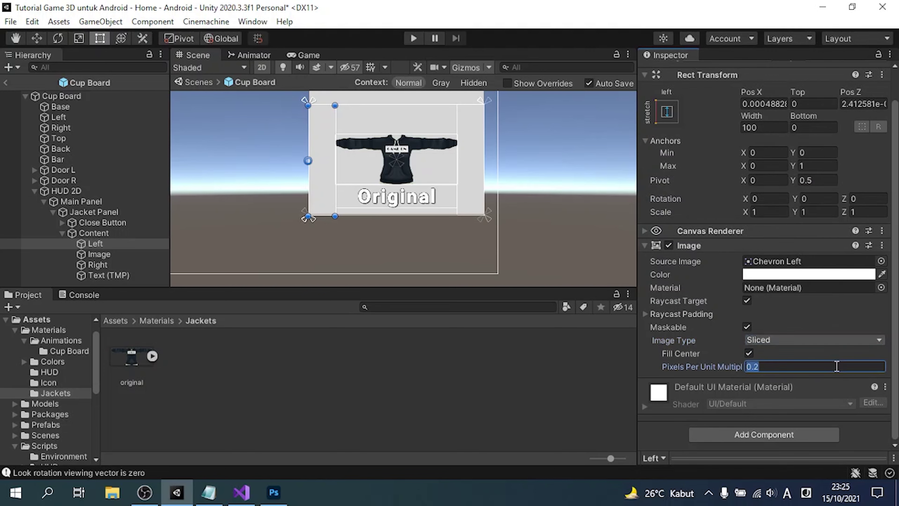
{"action": "type", "text": "1"}
{"action": "key", "text": "BackSpace"}
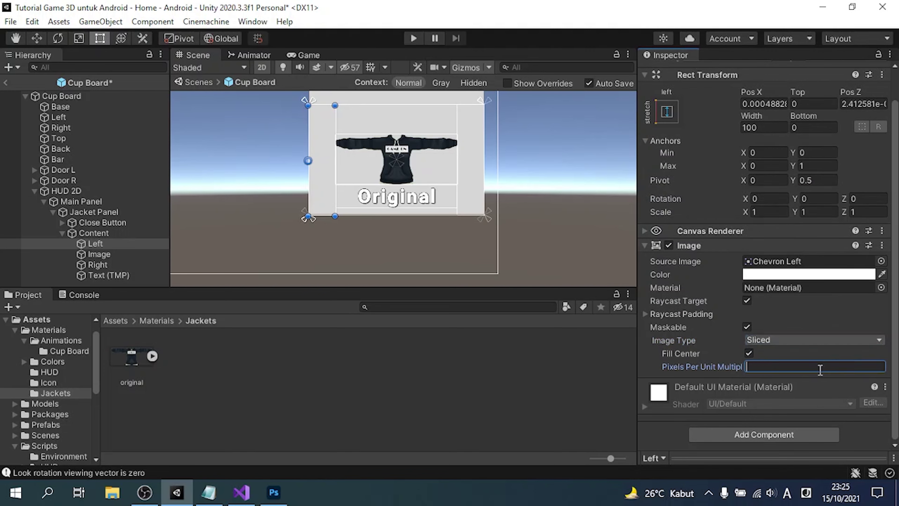
{"action": "type", "text": "1"}
{"action": "key", "text": "BackSpace"}
{"action": "type", "text": "0."}
{"action": "type", "text": "1"}
{"action": "key", "text": "BackSpace"}
{"action": "type", "text": "2"}
{"action": "type", "text": "6"}
{"action": "key", "text": "BackSpace"}
{"action": "key", "text": "BackSpace"}
{"action": "type", "text": "4"}
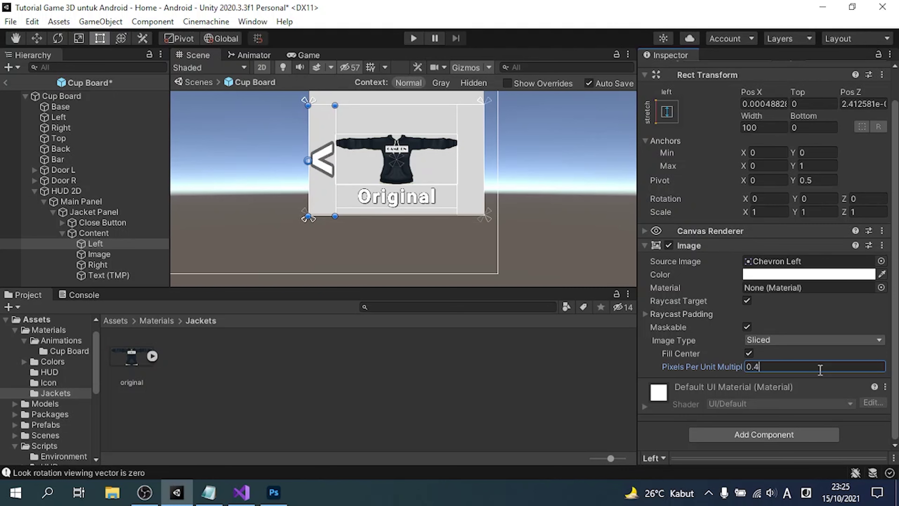
{"action": "key", "text": "BackSpace"}
{"action": "type", "text": "3"}
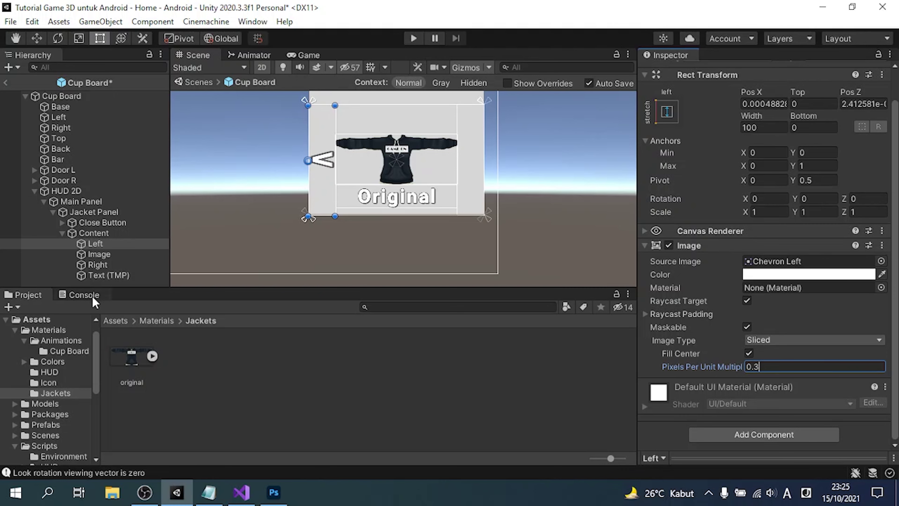
Anchor the Right chevron stretched along the Content box's right edge.
{"action": "left_click", "coordinate": [117, 265]}
{"action": "left_click", "coordinate": [661, 117]}
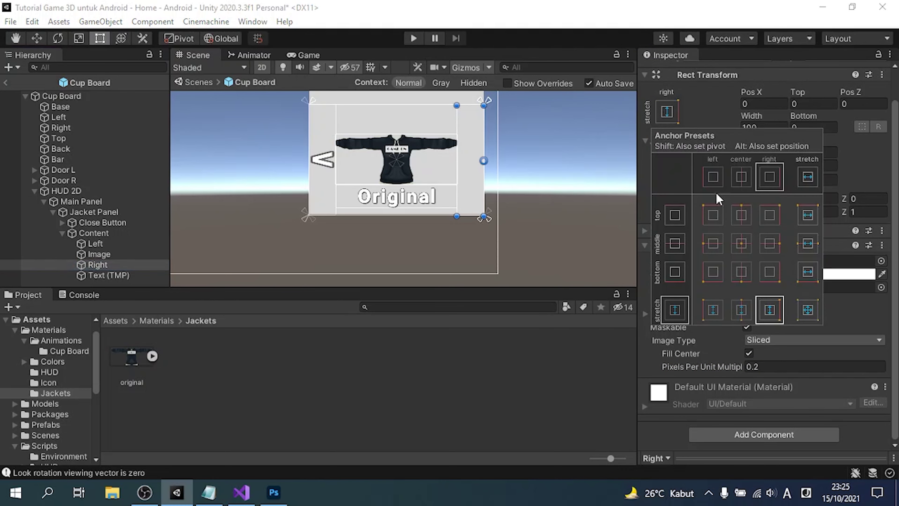
{"action": "left_click", "coordinate": [768, 308]}
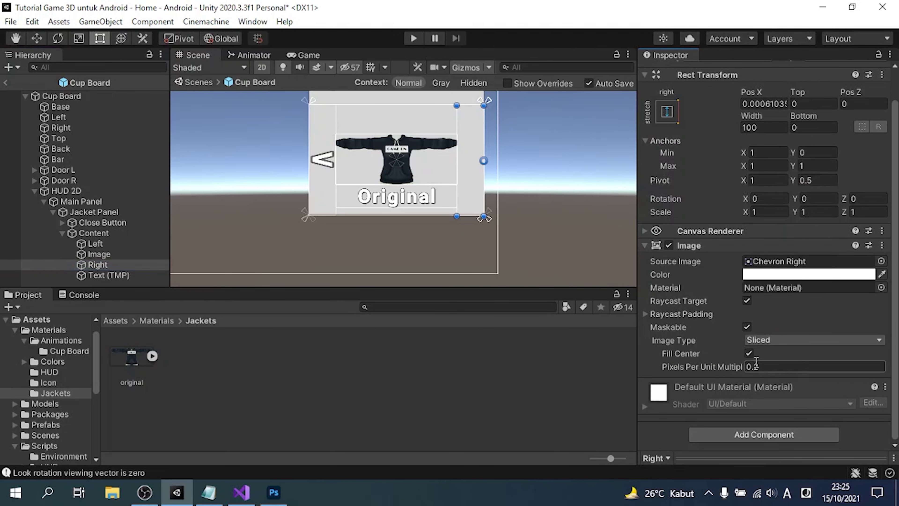
Set the Right chevron's multiplier to 0.3 and preview the panel in the Game view.
{"action": "type", "text": "0.3"}
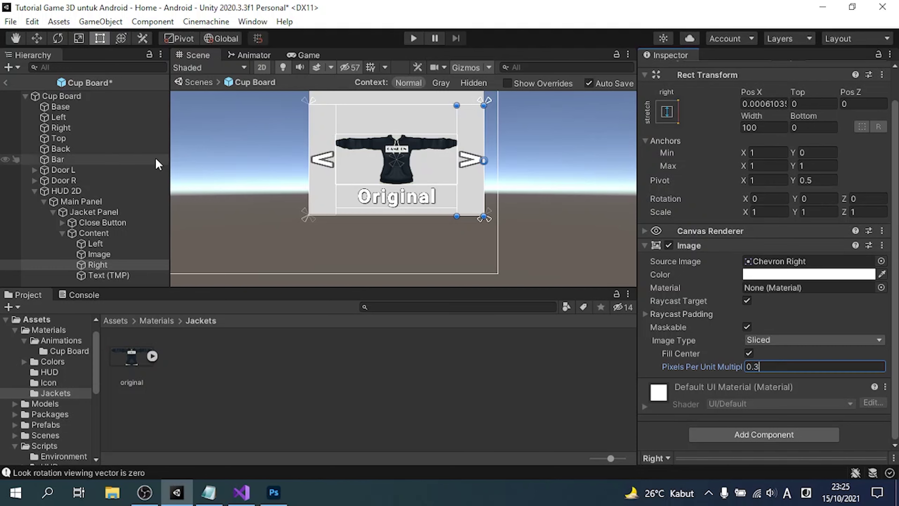
{"action": "left_click", "coordinate": [305, 55]}
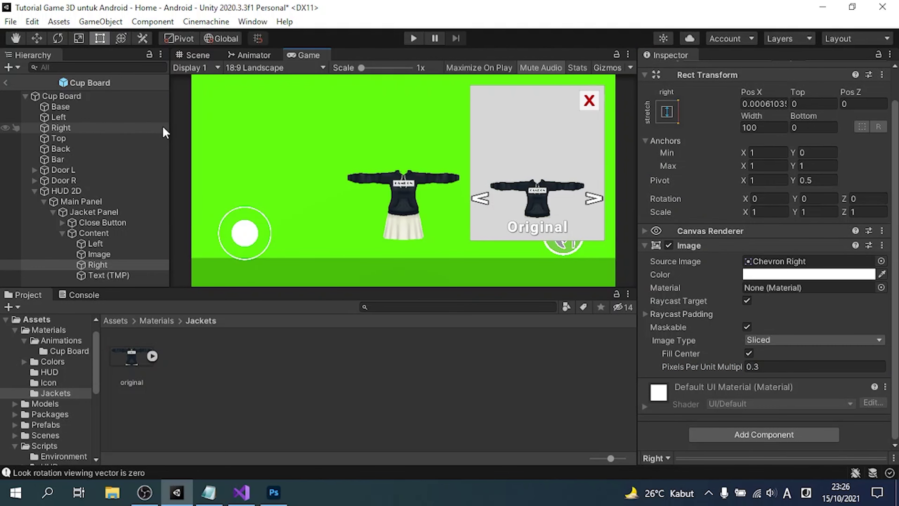
{"action": "mouse_move", "coordinate": [170, 130]}
{"action": "left_mouse_down"}
{"action": "mouse_move", "coordinate": [314, 148]}
{"action": "mouse_move", "coordinate": [148, 148]}
{"action": "left_mouse_up"}
Switch the game view aspect ratio from 800x480 Portrait to Free Aspect.
{"action": "left_click", "coordinate": [232, 67]}
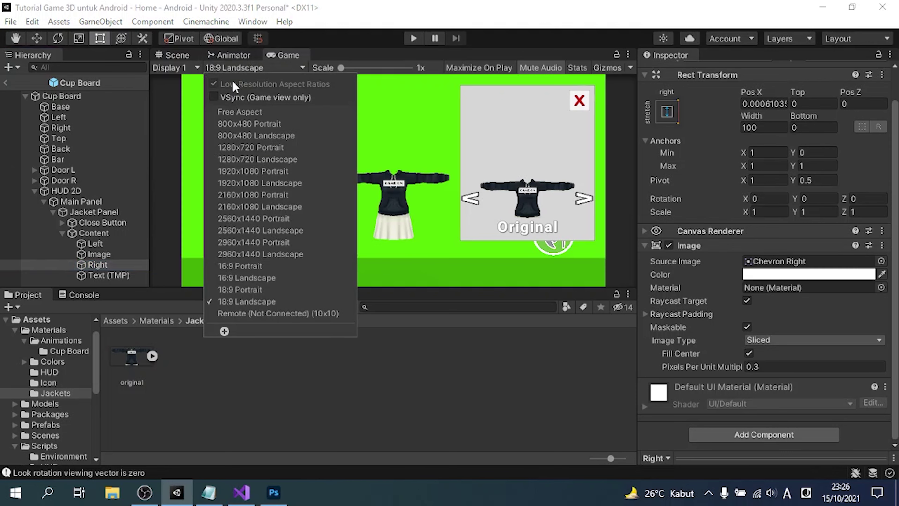
{"action": "left_click", "coordinate": [253, 124]}
{"action": "left_click", "coordinate": [242, 68]}
{"action": "left_click", "coordinate": [252, 110]}
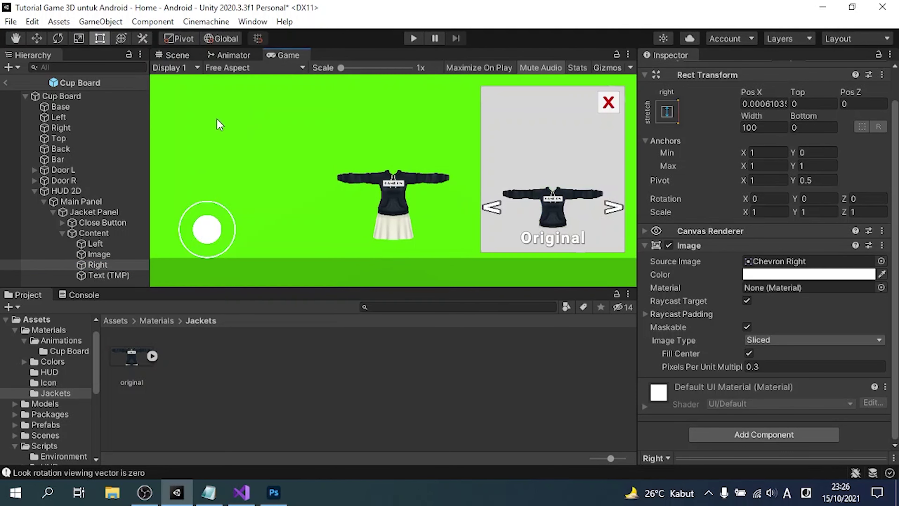
{"action": "left_click_drag", "start_coordinate": [152, 126], "coordinate": [253, 141]}
{"action": "left_click", "coordinate": [109, 275]}
Return to the Scene view with the Original label's Text (TMP) settings shown.
{"action": "left_click", "coordinate": [284, 55]}
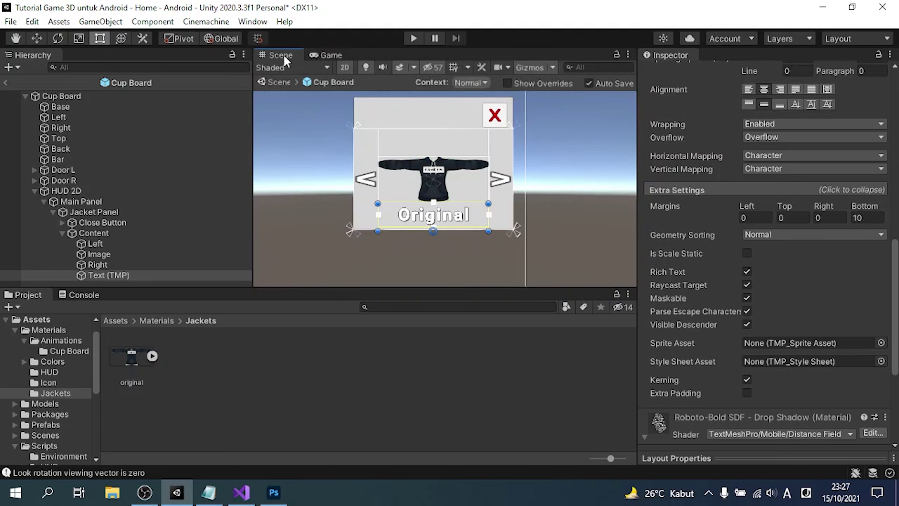
Try anchoring the jacket image at top centre, preview it, then undo.
{"action": "left_click", "coordinate": [123, 232]}
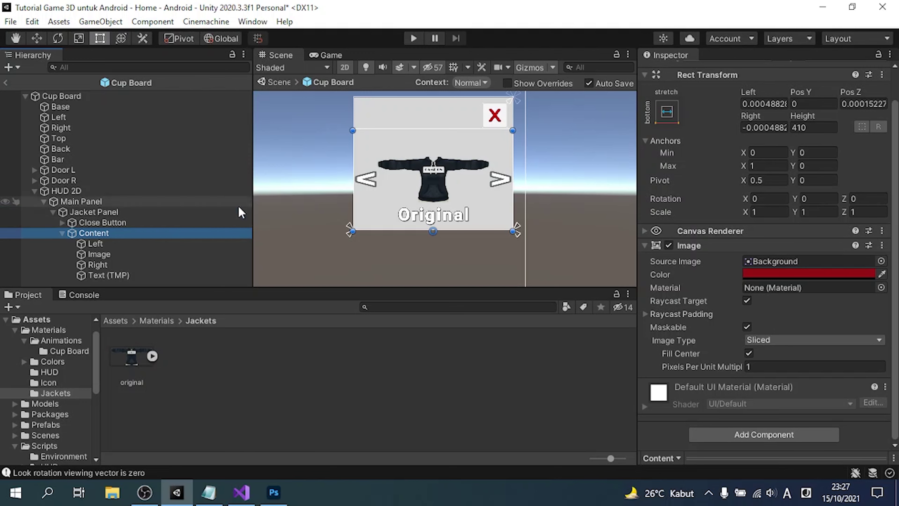
{"action": "left_click", "coordinate": [161, 264]}
{"action": "left_click", "coordinate": [161, 254]}
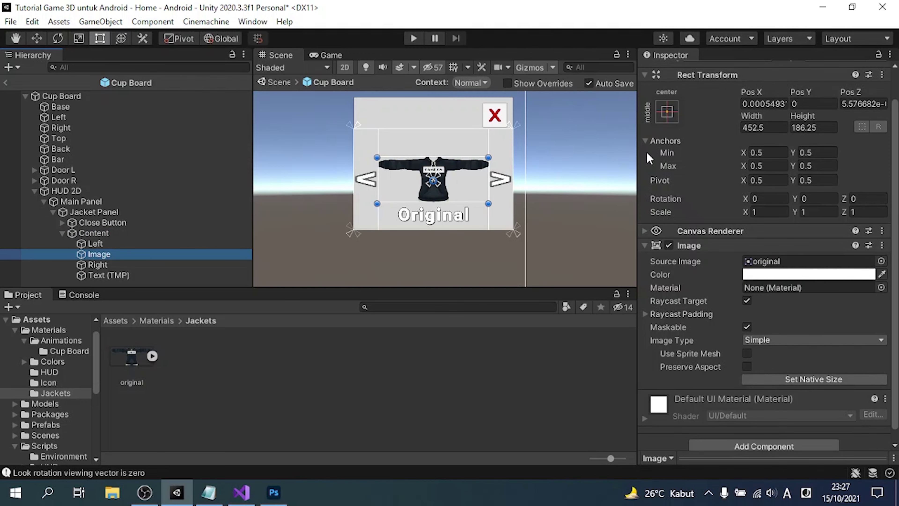
{"action": "left_click", "coordinate": [666, 111]}
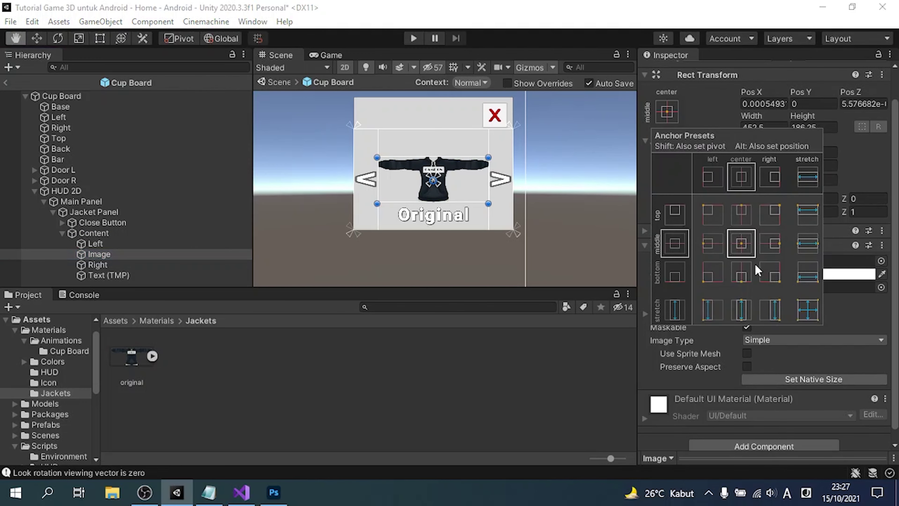
{"action": "left_click", "coordinate": [744, 212], "text": "alt+shift"}
{"action": "left_click", "coordinate": [340, 58]}
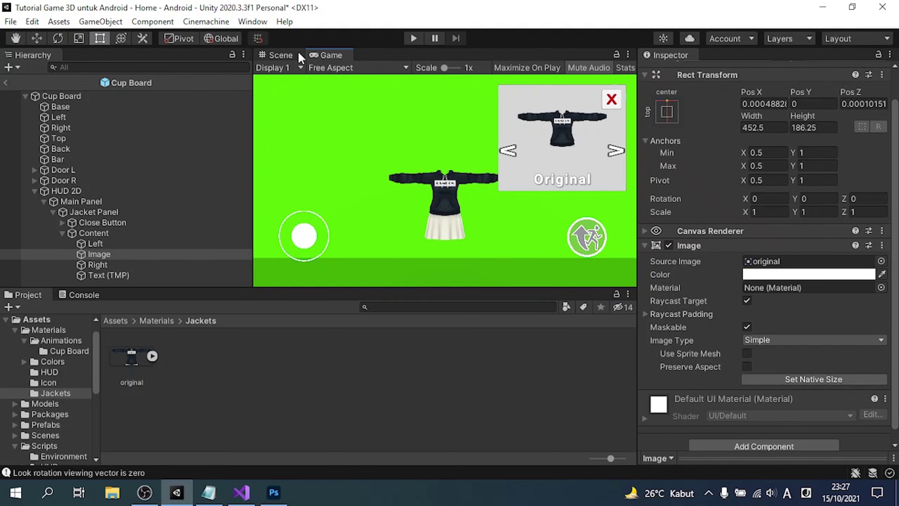
{"action": "left_click", "coordinate": [283, 54]}
{"action": "key", "text": "ctrl+z"}
{"action": "left_click", "coordinate": [329, 56]}
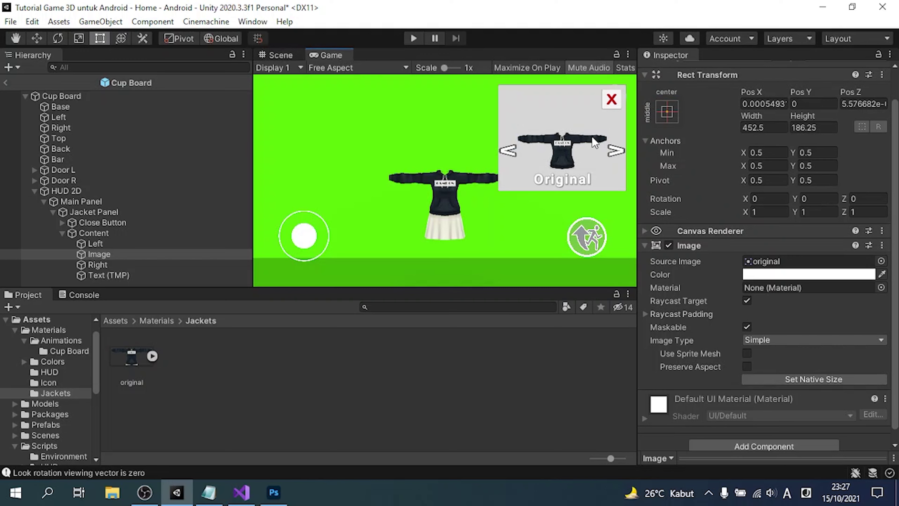
{"action": "left_click", "coordinate": [281, 55]}
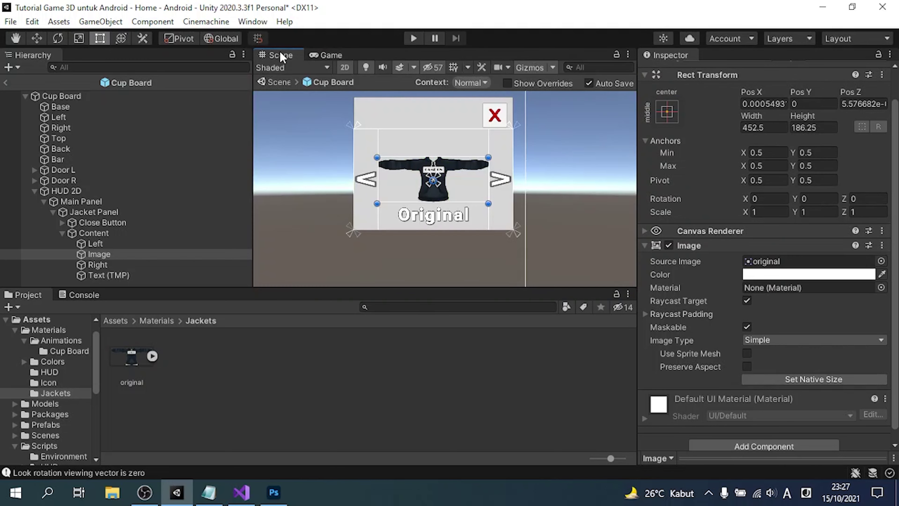
Set the Content box height to 300 and check it in the Game view.
{"action": "left_click", "coordinate": [94, 233]}
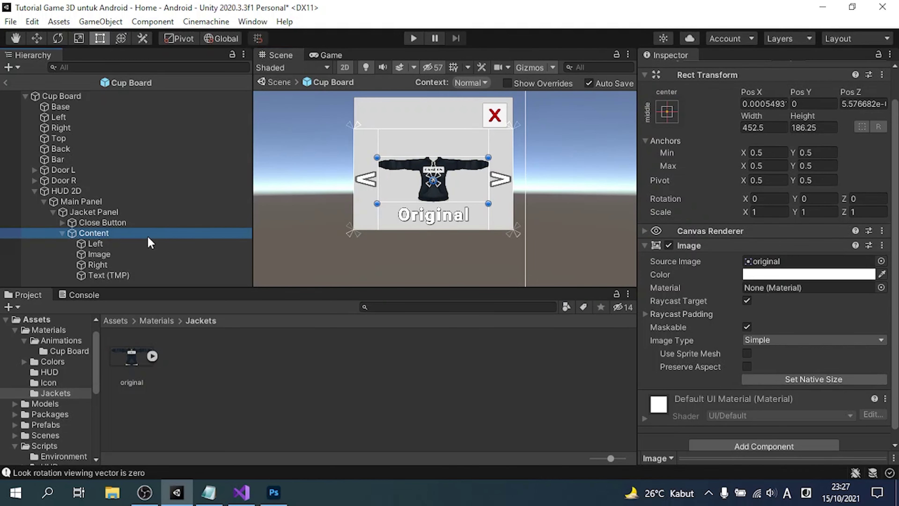
{"action": "left_click", "coordinate": [811, 127]}
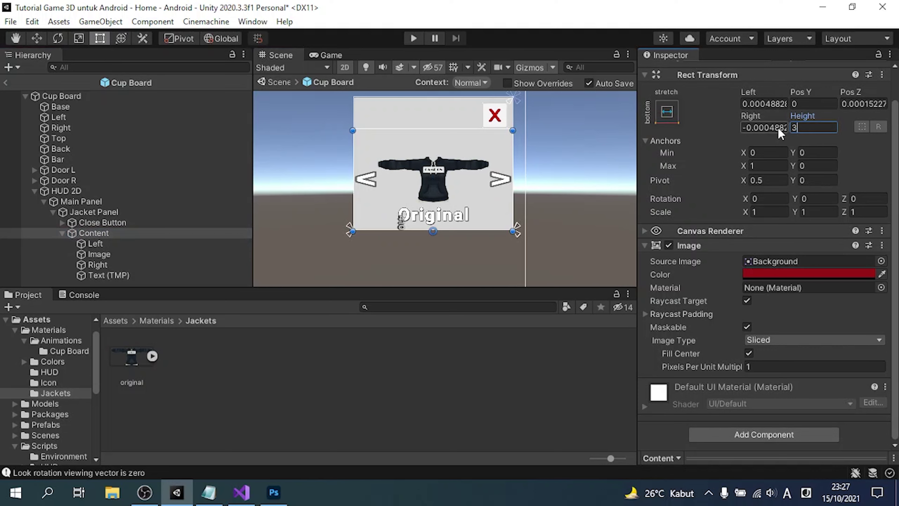
{"action": "type", "text": "300"}
{"action": "left_click", "coordinate": [327, 54]}
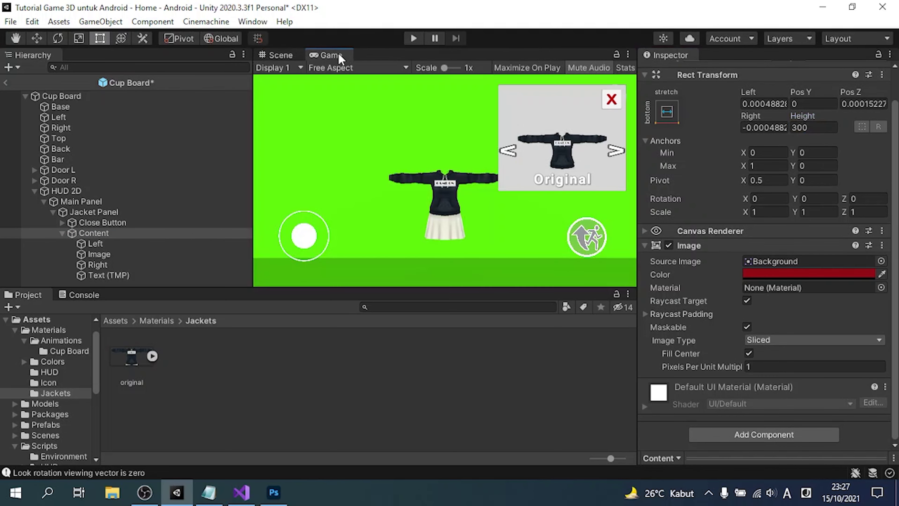
{"action": "left_click", "coordinate": [286, 51]}
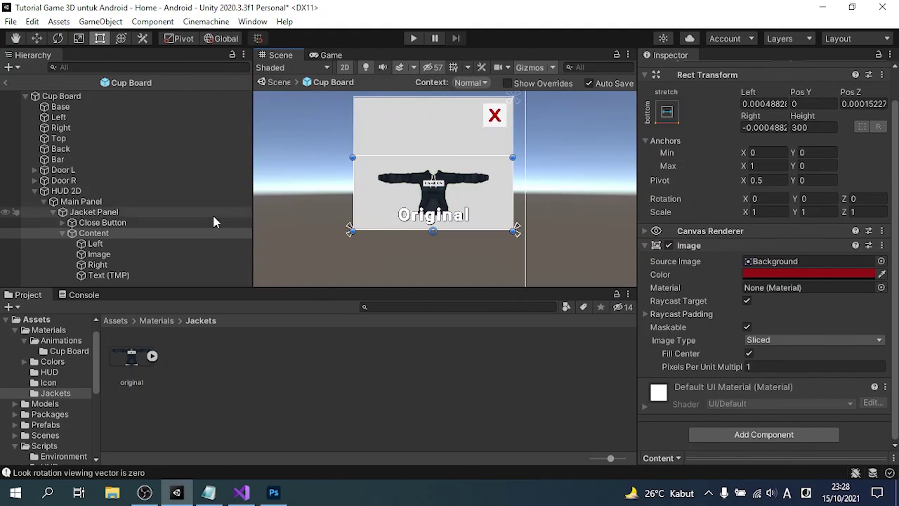
Anchor the jacket image at middle centre and switch to the Rect tool.
{"action": "left_click", "coordinate": [116, 244]}
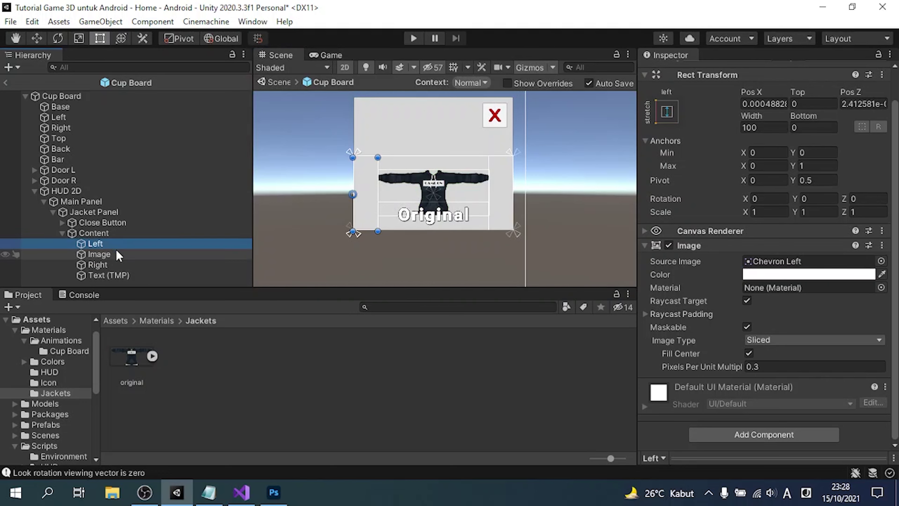
{"action": "left_click", "coordinate": [115, 254]}
{"action": "left_click", "coordinate": [666, 111]}
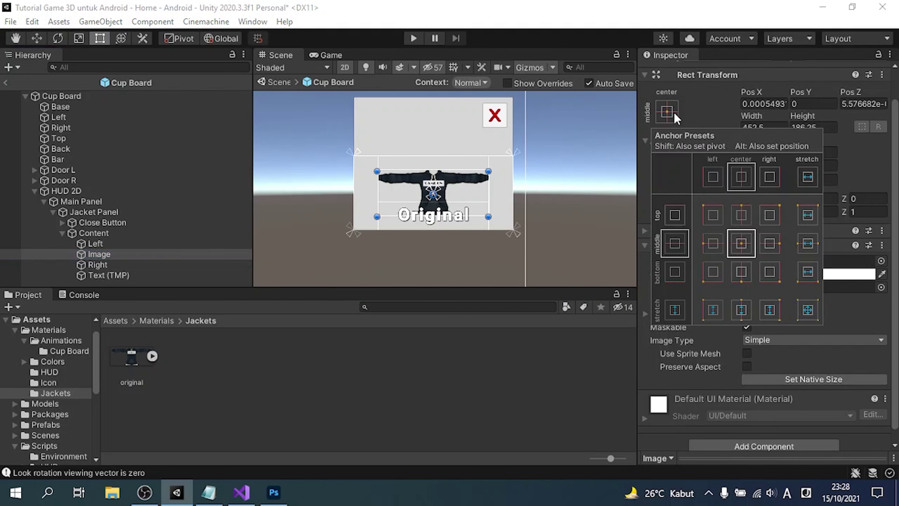
{"action": "left_click", "coordinate": [747, 242]}
{"action": "key", "text": "t"}
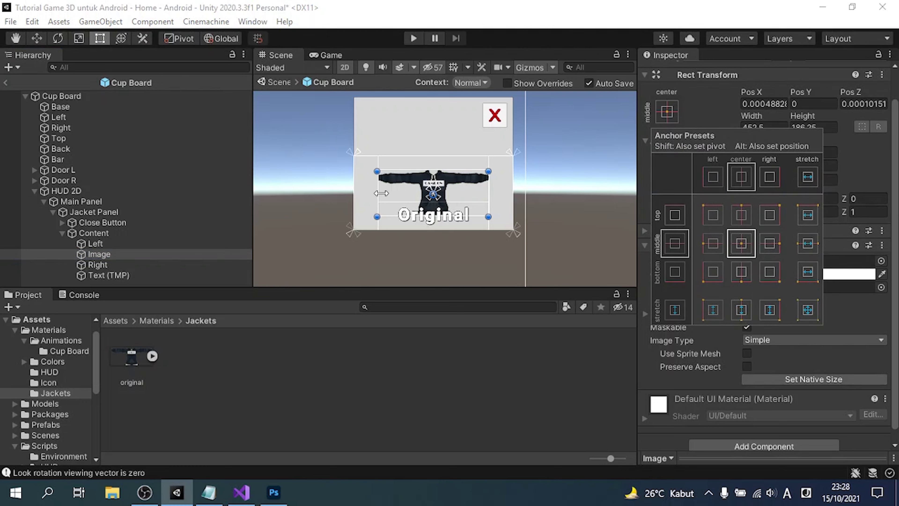
{"action": "scroll", "coordinate": [441, 236], "scroll_direction": "up", "scroll_amount": 3}
{"action": "scroll", "coordinate": [444, 240], "scroll_direction": "up", "scroll_amount": 1}
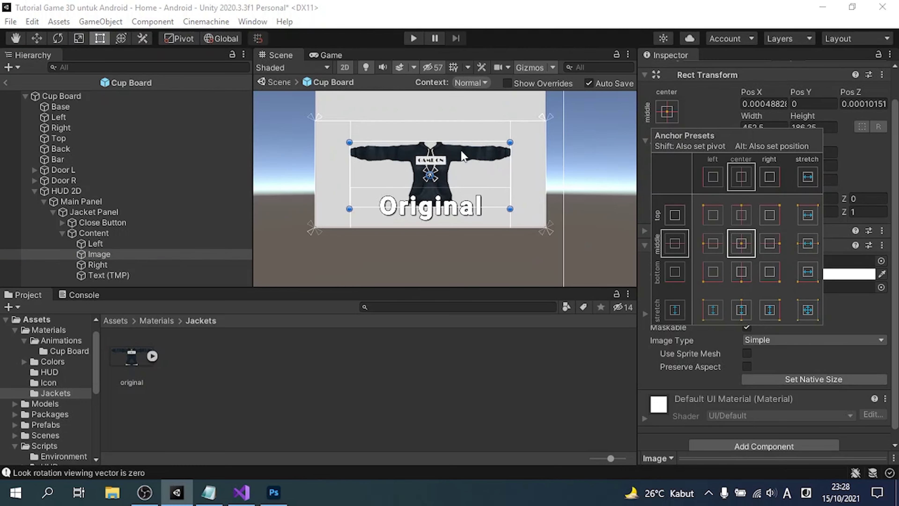
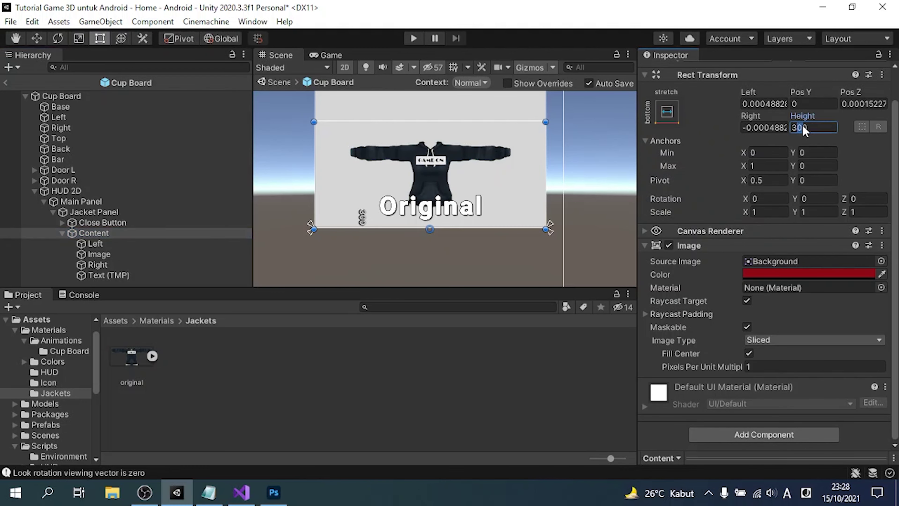
Set Content height to 350 and shorten the Original label's box from the top.
{"action": "key", "text": "BackSpace"}
{"action": "type", "text": "5"}
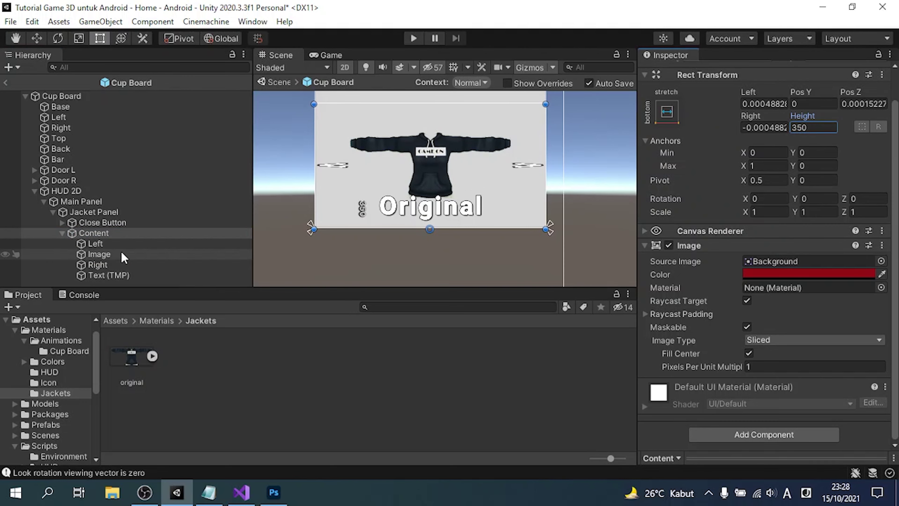
{"action": "left_click", "coordinate": [106, 254]}
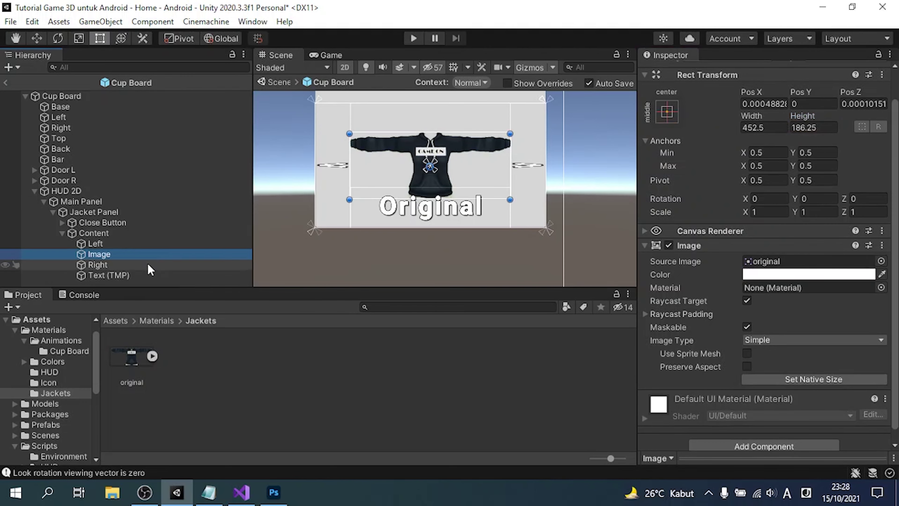
{"action": "left_click", "coordinate": [665, 113]}
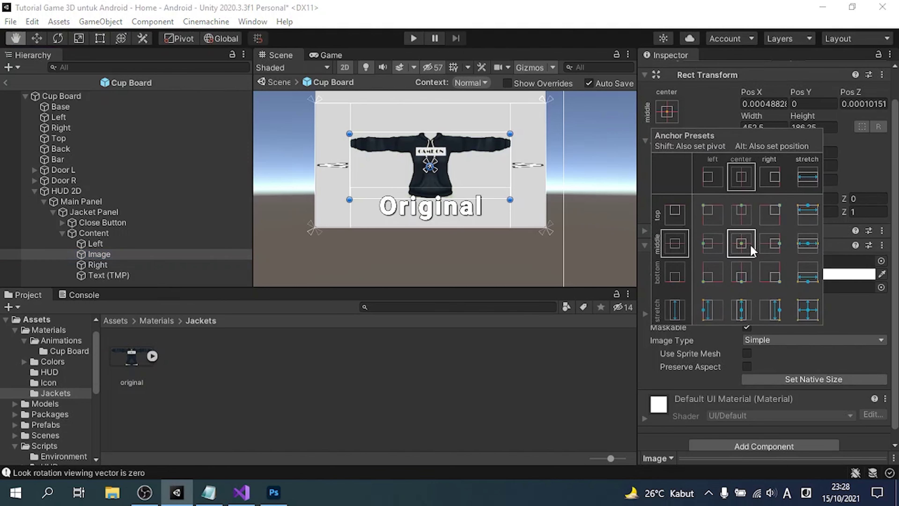
{"action": "left_click", "coordinate": [96, 276]}
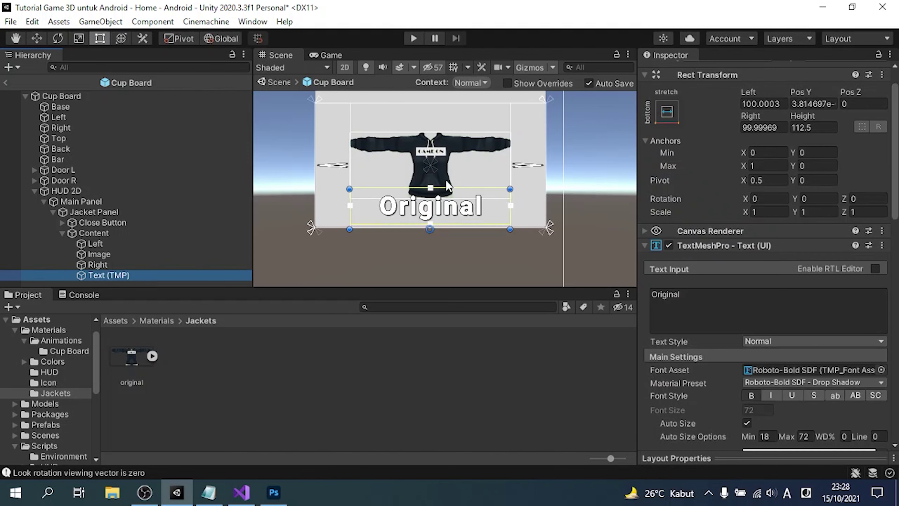
{"action": "left_click_drag", "start_coordinate": [448, 187], "coordinate": [465, 204]}
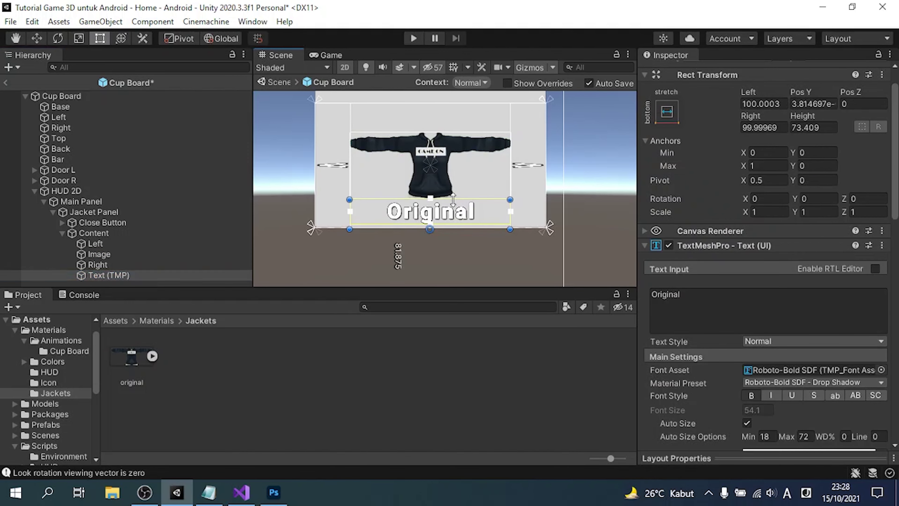
Set Pixels Per Unit Multiplier 0.4 on both Left and Right chevrons, then preview in Game view.
{"action": "left_click", "coordinate": [102, 244]}
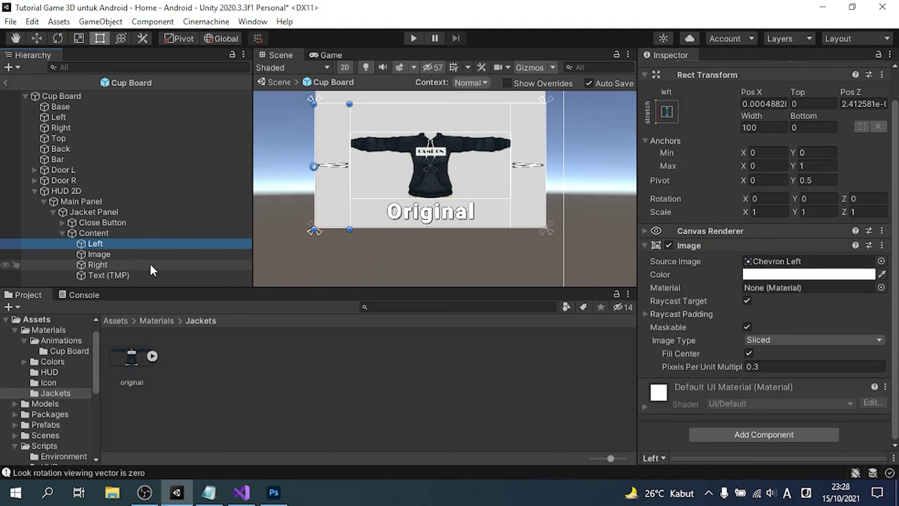
{"action": "left_click", "coordinate": [113, 266], "text": "ctrl"}
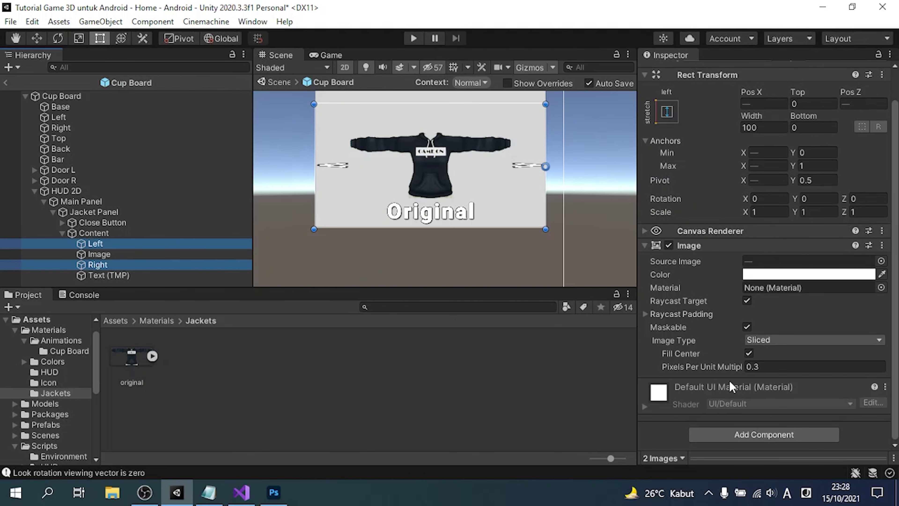
{"action": "left_click", "coordinate": [755, 367]}
{"action": "type", "text": "0.4"}
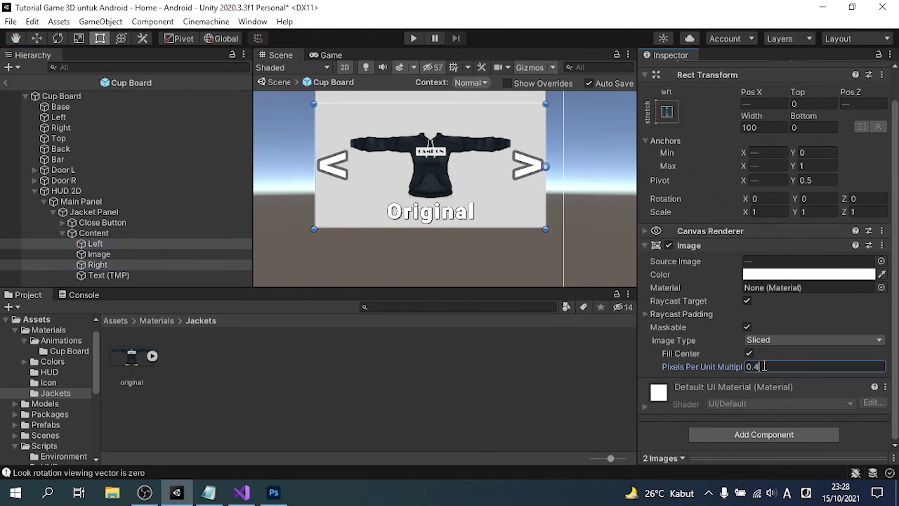
{"action": "key", "text": "BackSpace"}
{"action": "type", "text": "3"}
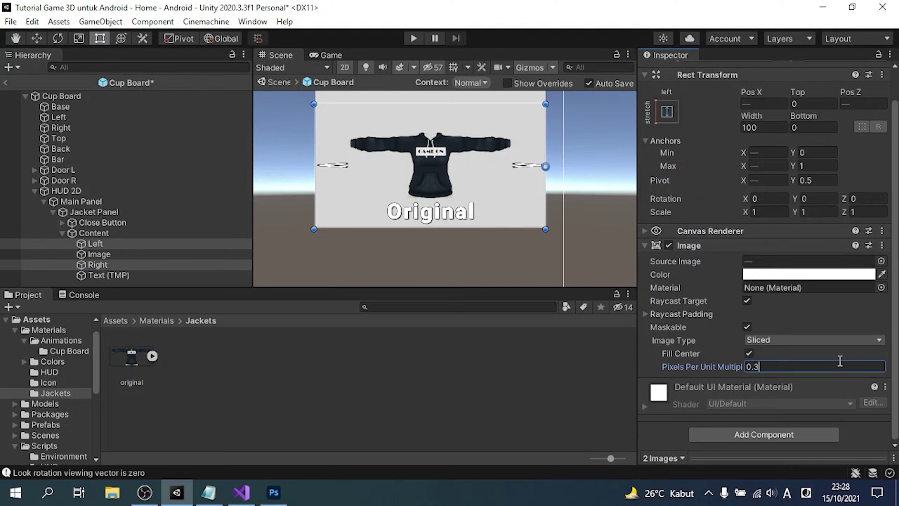
{"action": "type", "text": "5"}
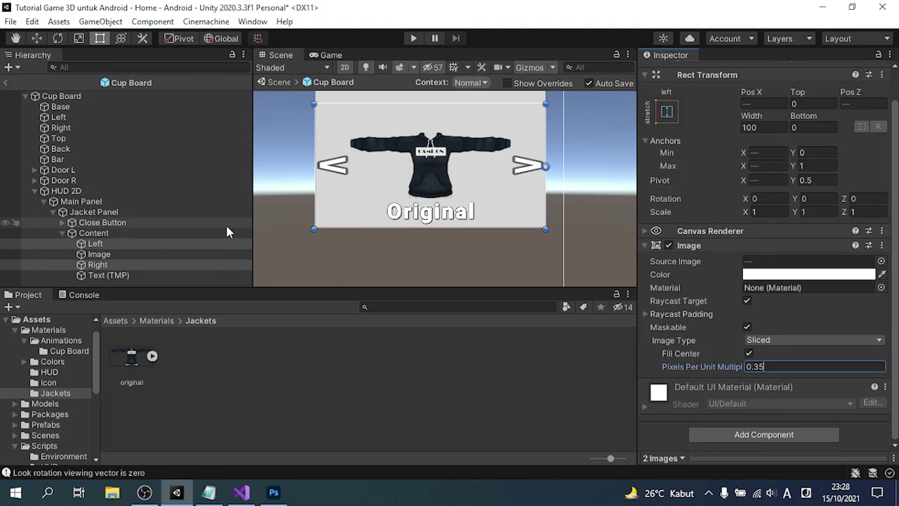
{"action": "key", "text": "BackSpace"}
{"action": "key", "text": "BackSpace"}
{"action": "type", "text": "4"}
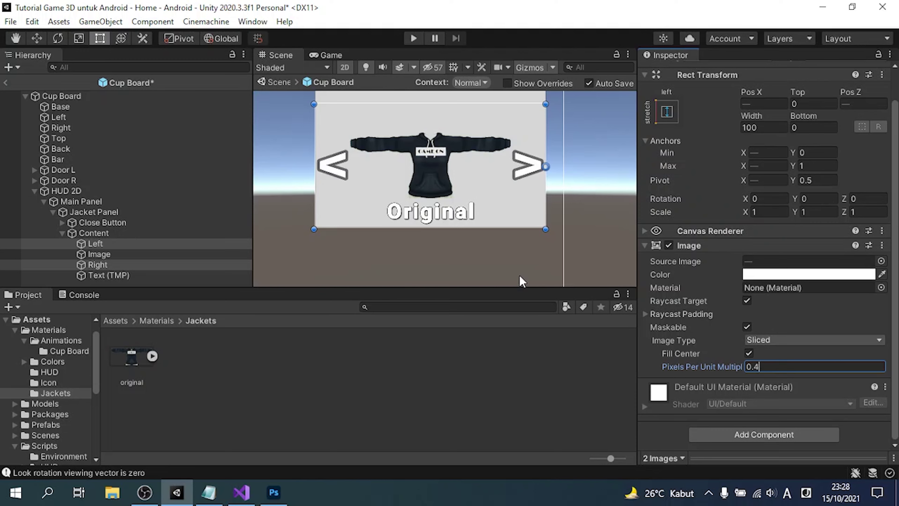
{"action": "left_click", "coordinate": [63, 233], "text": "alt"}
{"action": "left_click", "coordinate": [322, 49]}
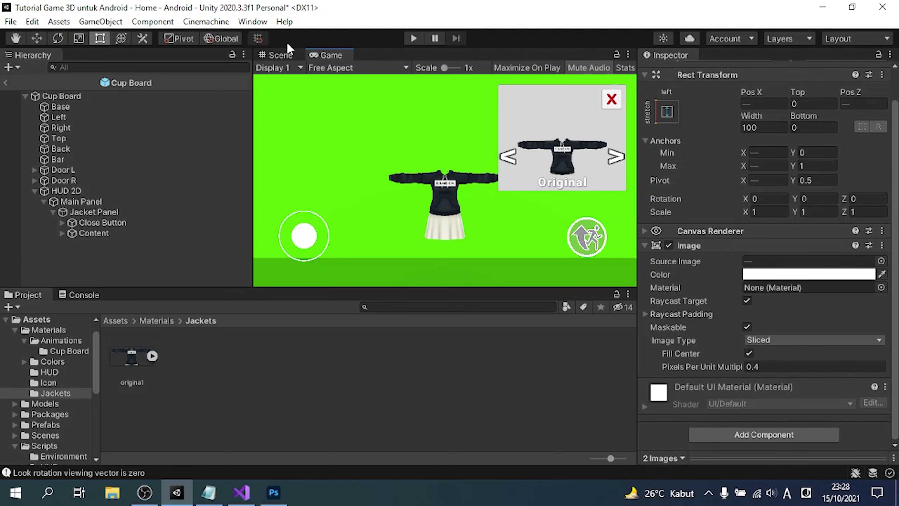
Pan to the panel's top and try moving Content upward, then undo the move.
{"action": "left_click", "coordinate": [288, 55]}
{"action": "mouse_move", "coordinate": [473, 141]}
{"action": "middle_mouse_down"}
{"action": "mouse_move", "coordinate": [469, 186]}
{"action": "mouse_move", "coordinate": [500, 177]}
{"action": "middle_mouse_up"}
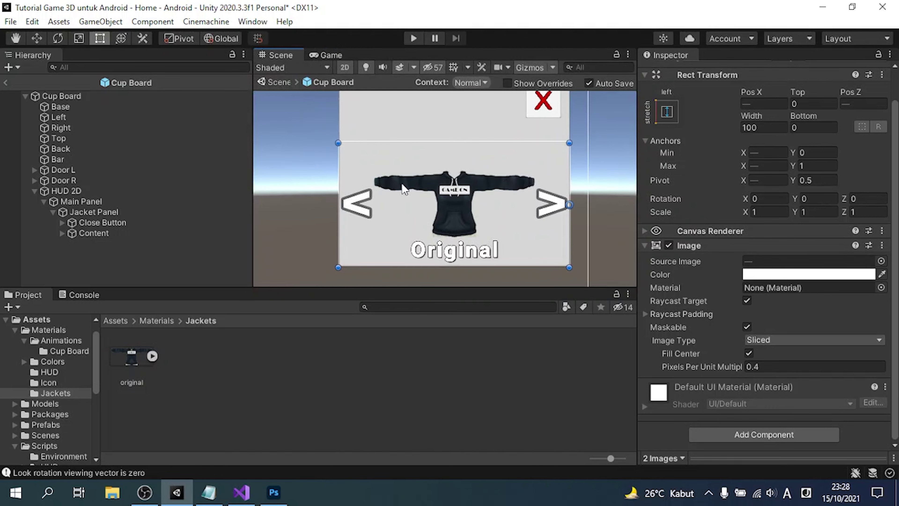
{"action": "left_click", "coordinate": [87, 201]}
{"action": "left_click", "coordinate": [109, 222]}
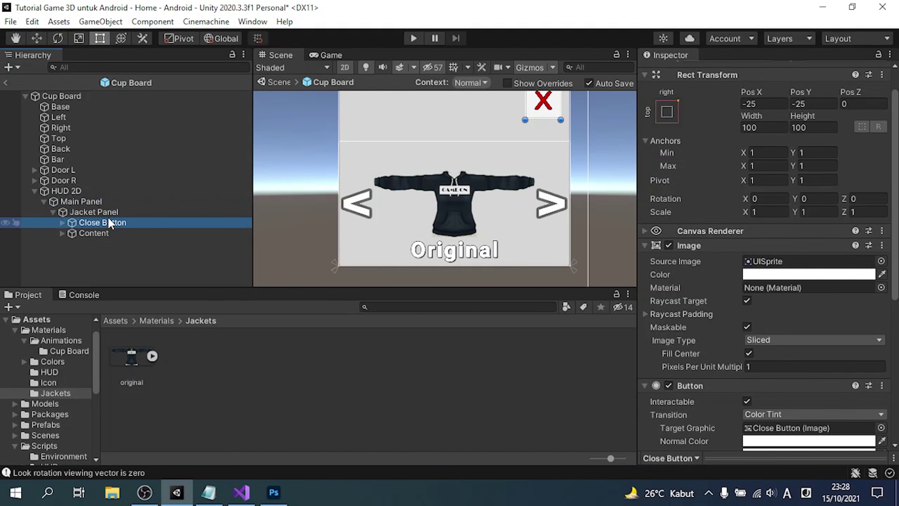
{"action": "left_click", "coordinate": [103, 232]}
{"action": "left_click_drag", "start_coordinate": [500, 216], "coordinate": [495, 211]}
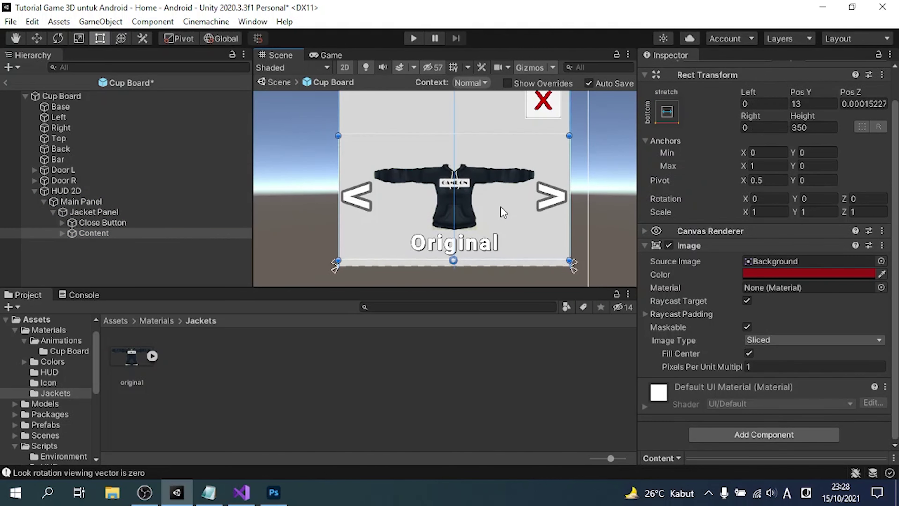
{"action": "key", "text": "ctrl+z"}
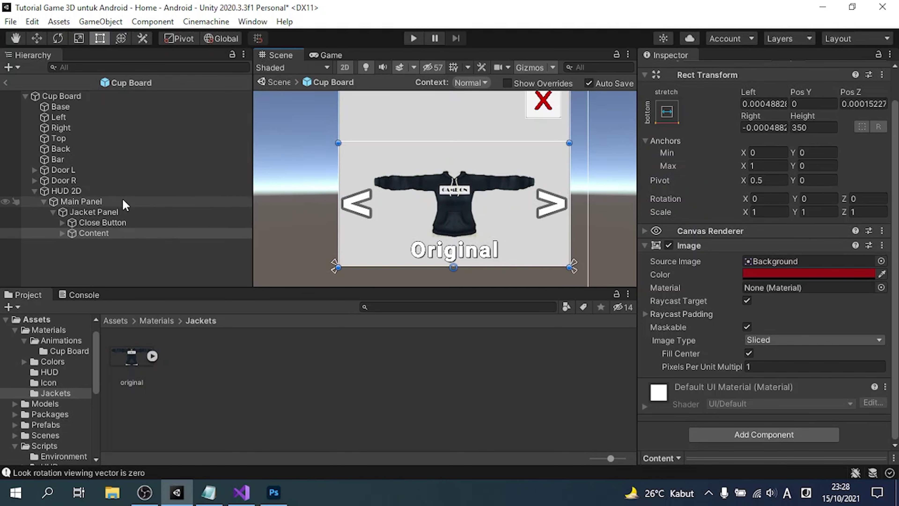
Resize the Jacket Panel to exactly 450 high.
{"action": "left_click", "coordinate": [126, 211]}
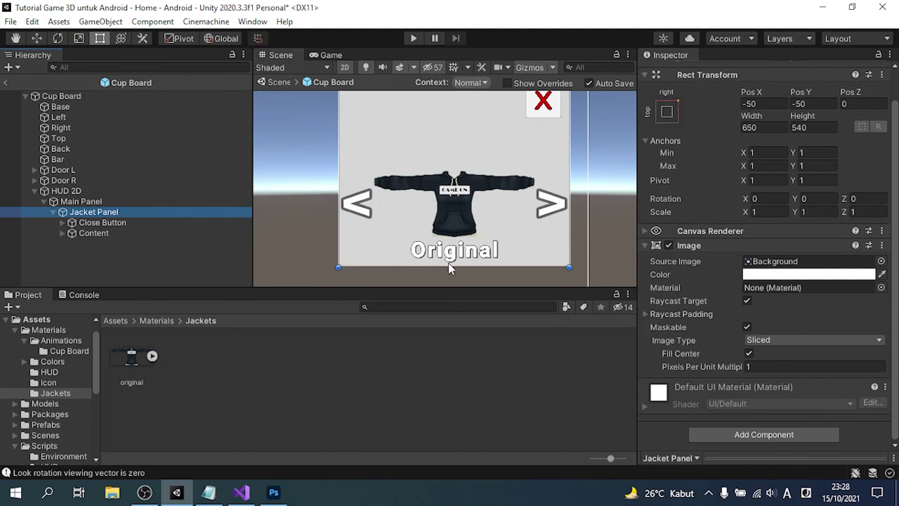
{"action": "left_click_drag", "start_coordinate": [451, 268], "coordinate": [462, 232]}
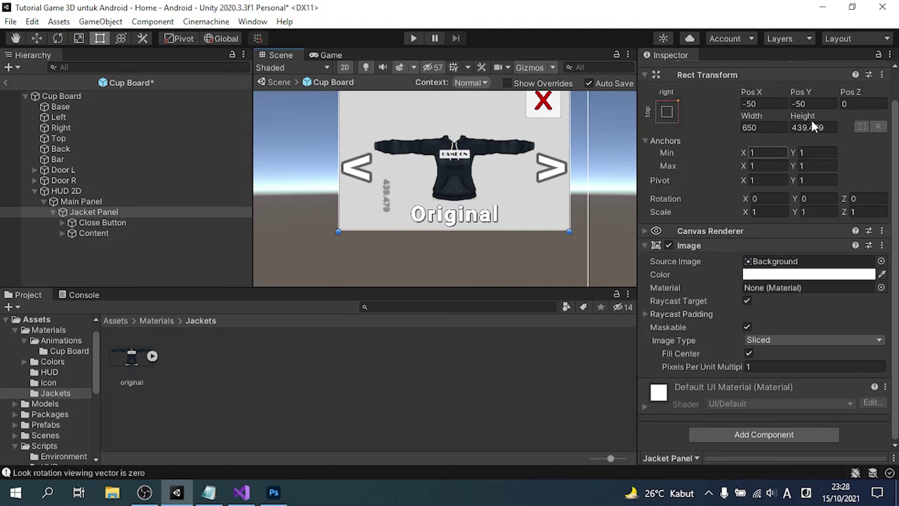
{"action": "left_click", "coordinate": [807, 127]}
{"action": "type", "text": "4"}
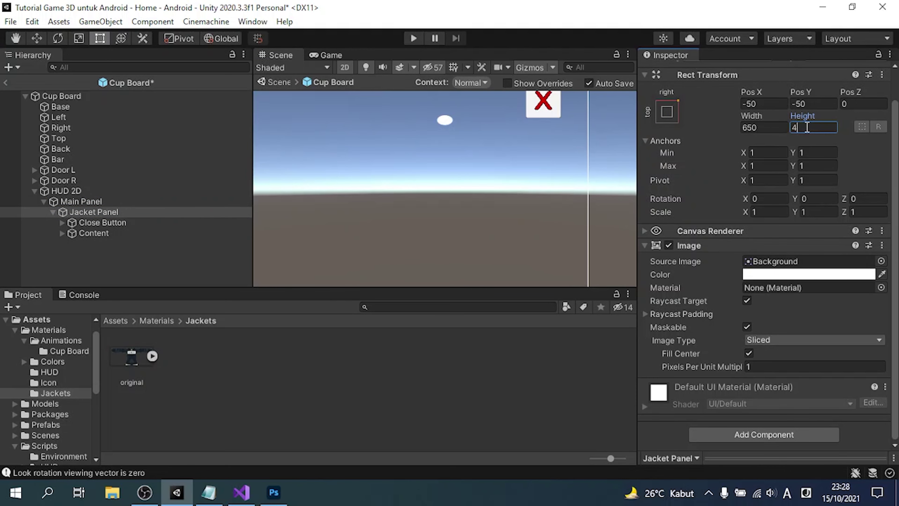
{"action": "type", "text": "50"}
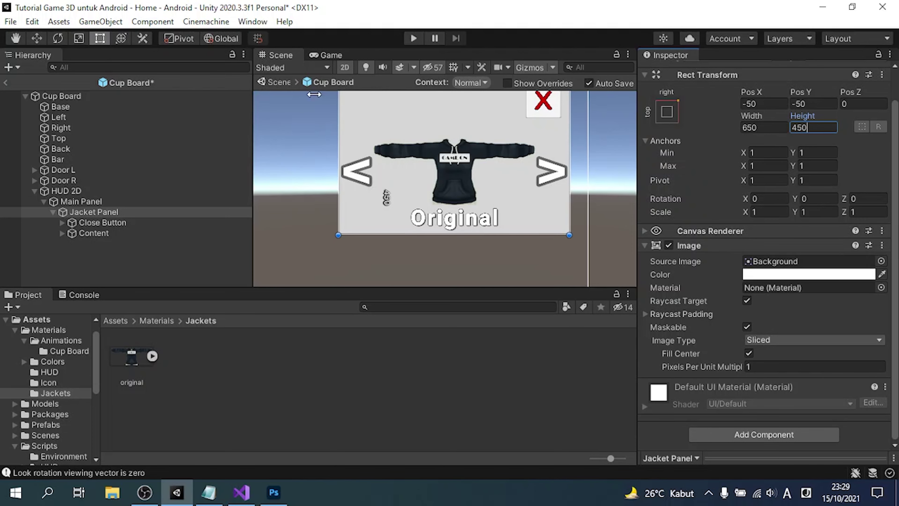
{"action": "key", "text": "Return"}
Preview the 450-high panel in the Game view, then return to the Scene view.
{"action": "left_click", "coordinate": [342, 54]}
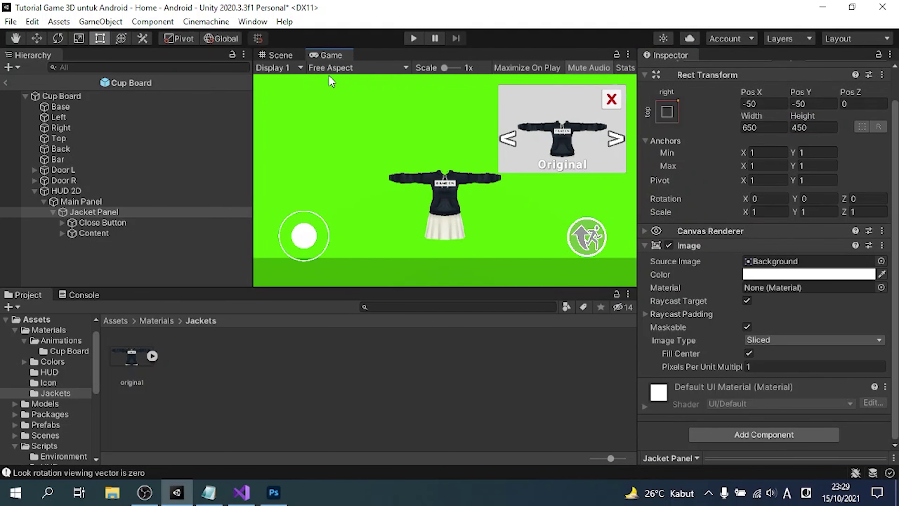
{"action": "left_click", "coordinate": [283, 54]}
{"action": "left_click", "coordinate": [97, 234]}
Create a new button named Left Button at the top of Content.
{"action": "left_click", "coordinate": [62, 232]}
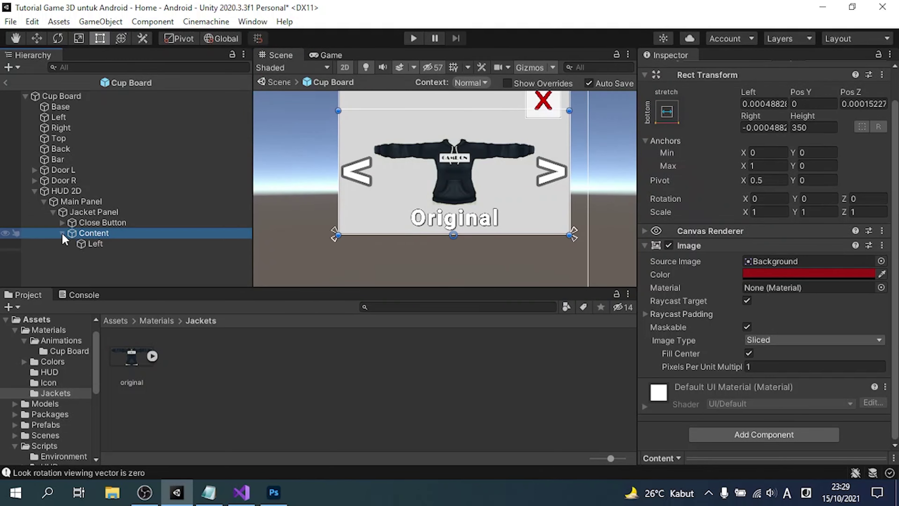
{"action": "left_click", "coordinate": [92, 244]}
{"action": "right_click", "coordinate": [132, 233]}
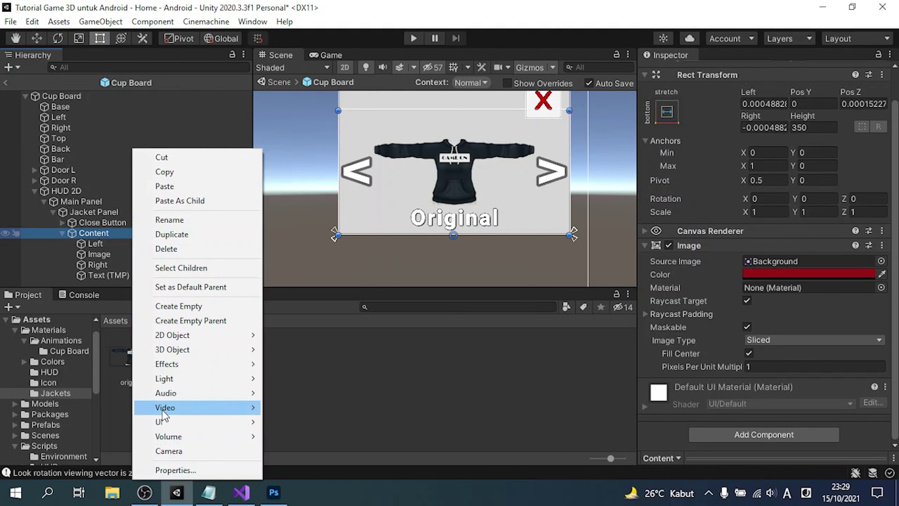
{"action": "mouse_move", "coordinate": [201, 421]}
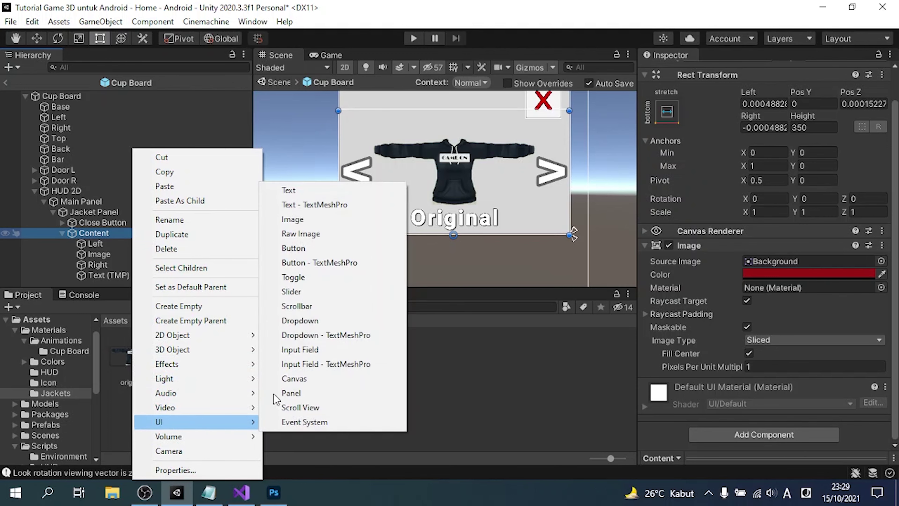
{"action": "left_click", "coordinate": [324, 262]}
{"action": "type", "text": "Left Button"}
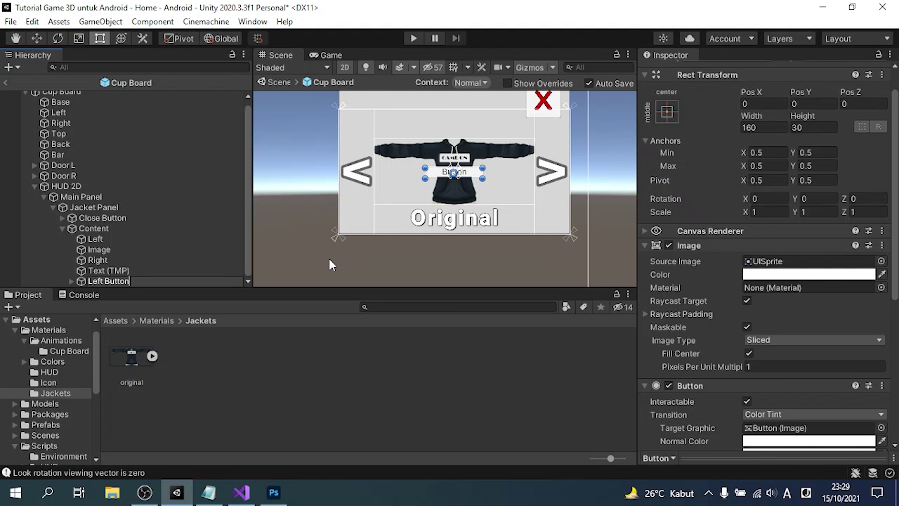
{"action": "key", "text": "Return"}
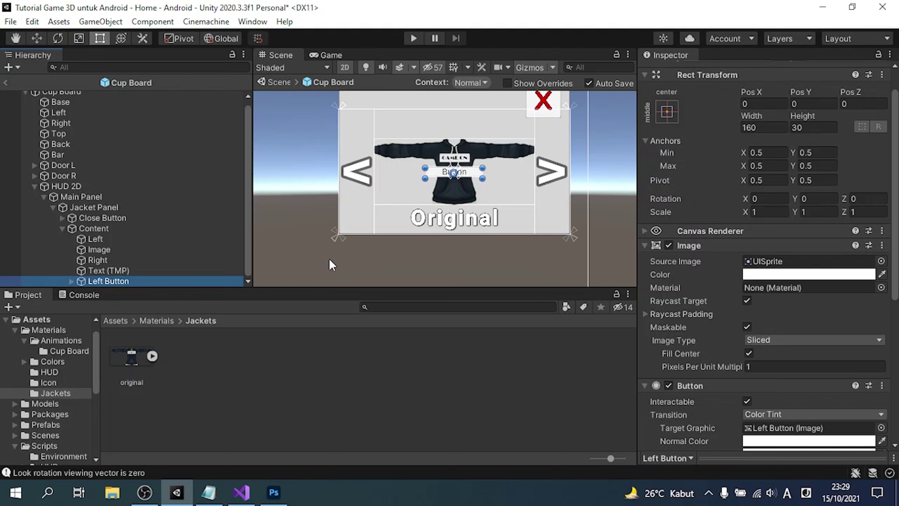
{"action": "left_click_drag", "start_coordinate": [155, 285], "coordinate": [153, 234]}
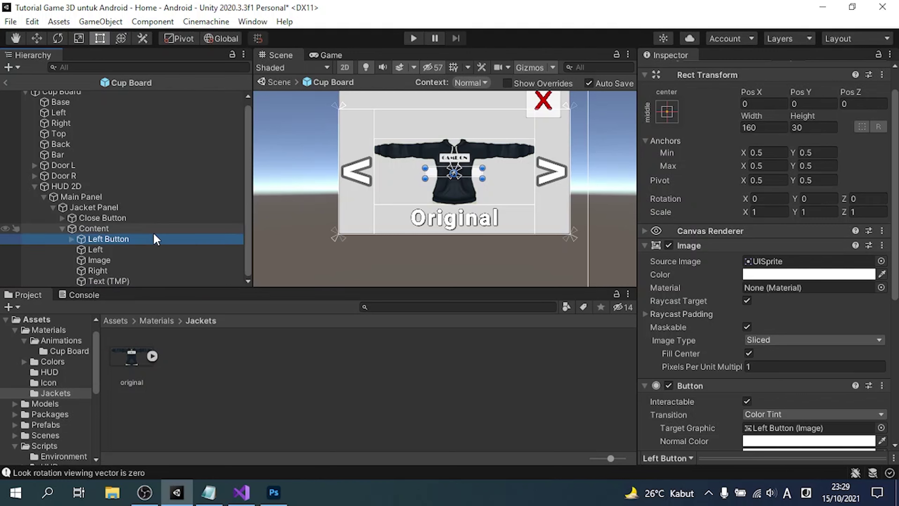
Anchor Left Button stretched along the panel's left edge, about 98.75 wide.
{"action": "left_click", "coordinate": [669, 117]}
{"action": "key", "text": "shift+alt"}
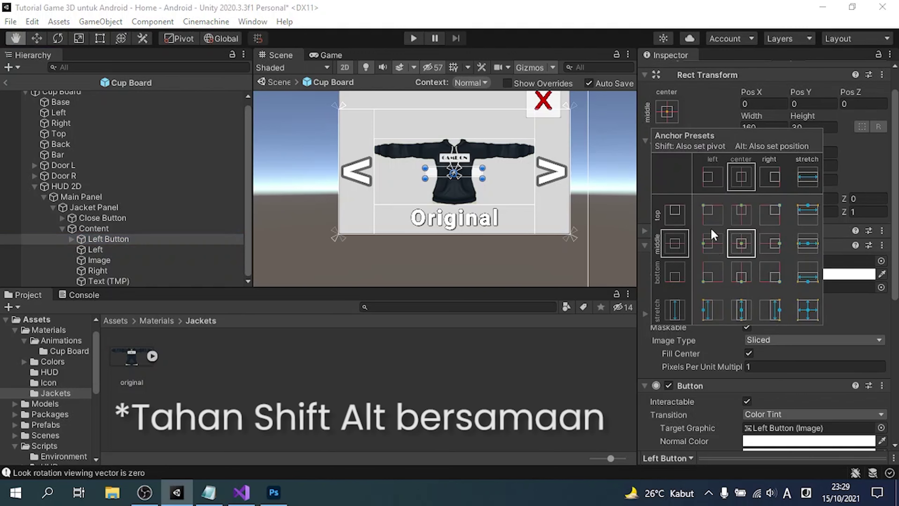
{"action": "left_click", "coordinate": [714, 319], "text": "alt+shift"}
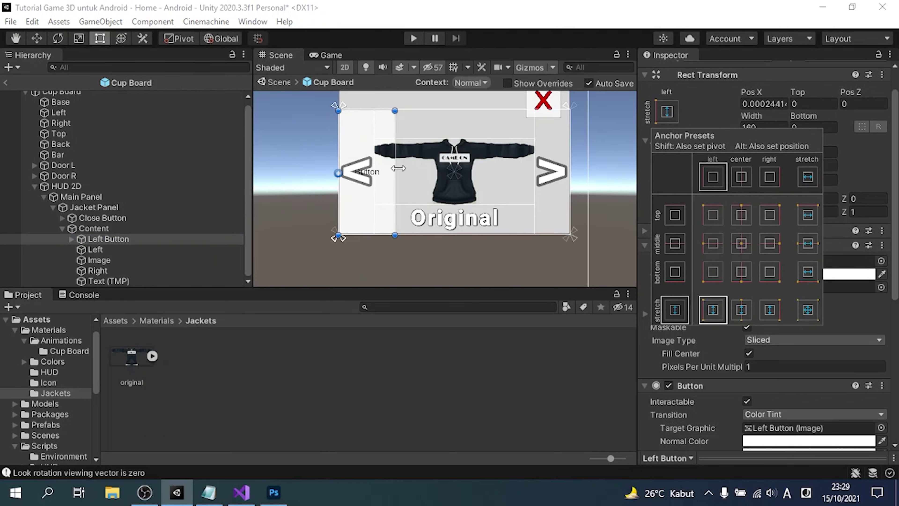
{"action": "left_click_drag", "start_coordinate": [385, 167], "coordinate": [377, 169]}
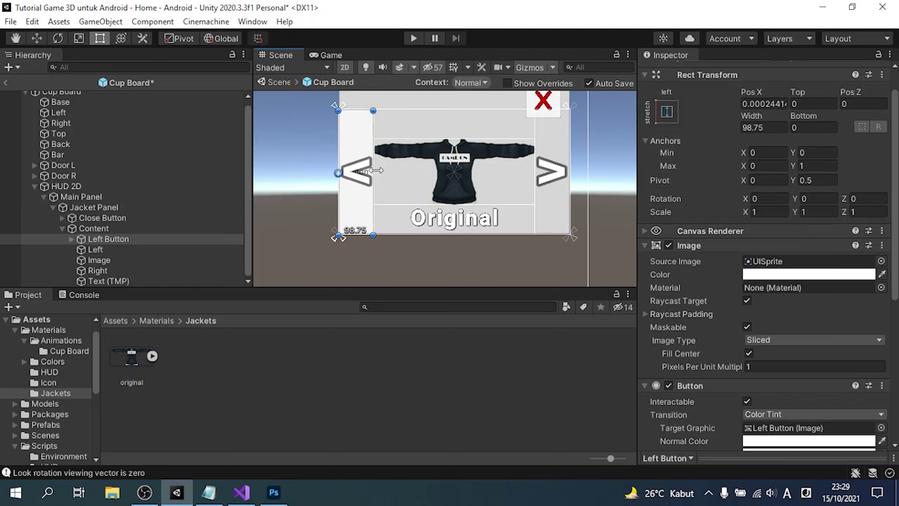
Move Left Button's Text (TMP) child out into Content.
{"action": "left_click", "coordinate": [72, 238]}
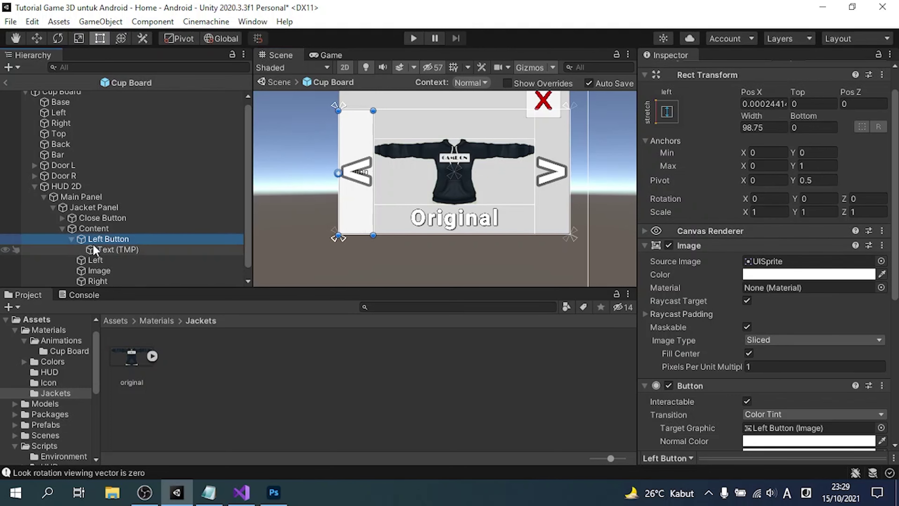
{"action": "left_click", "coordinate": [95, 249]}
{"action": "left_click_drag", "start_coordinate": [95, 250], "coordinate": [93, 243]}
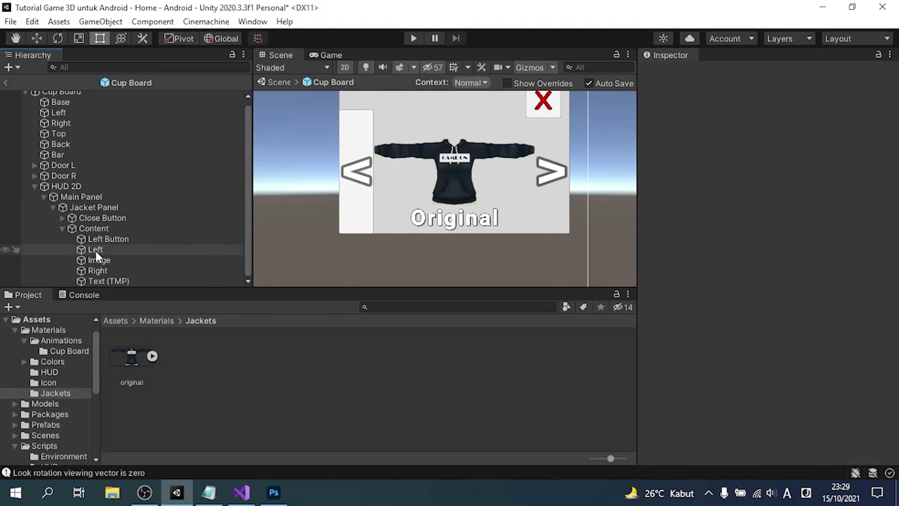
Parent the Left chevron under Left Button, remove the button's Image, and make Left its Target Graphic.
{"action": "left_click", "coordinate": [111, 238]}
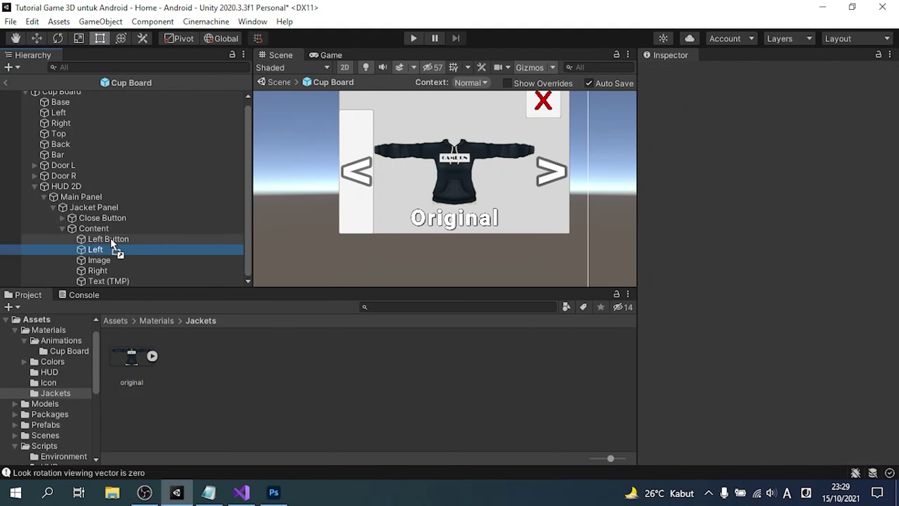
{"action": "left_click", "coordinate": [124, 250]}
{"action": "left_click", "coordinate": [124, 238]}
{"action": "left_click", "coordinate": [882, 278]}
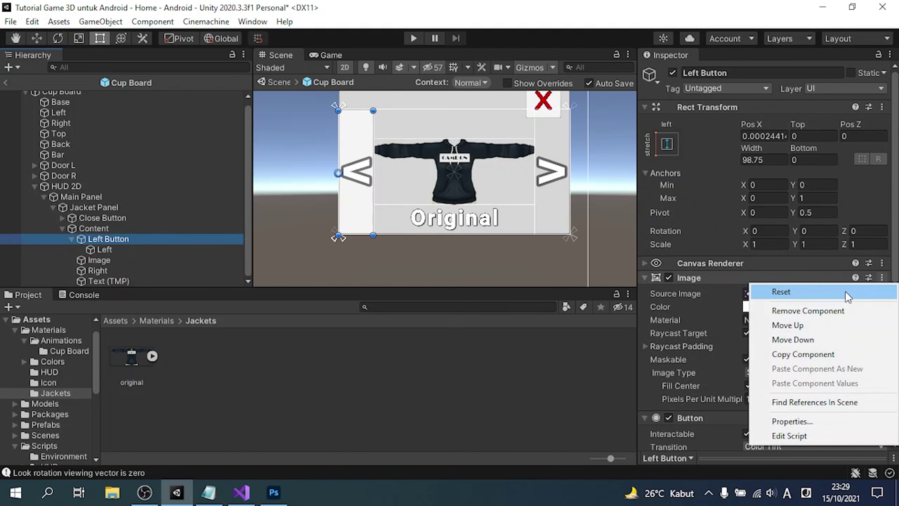
{"action": "left_click", "coordinate": [808, 309]}
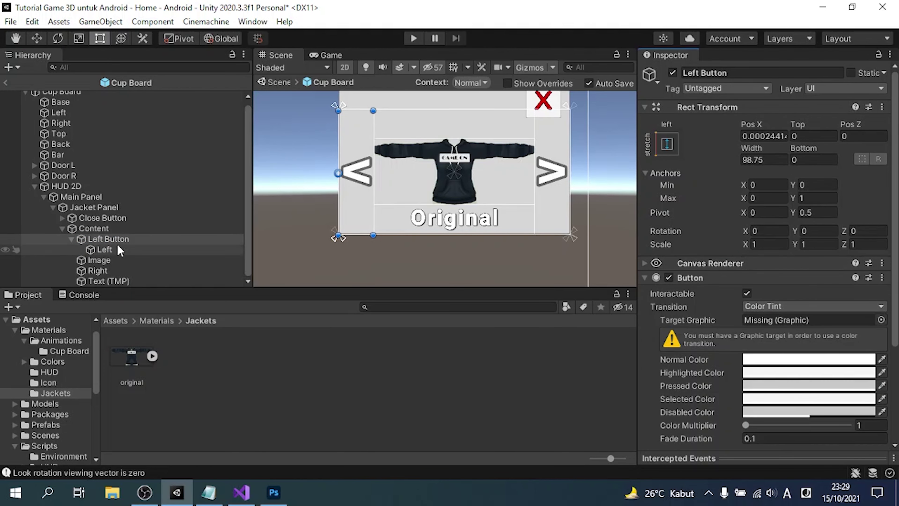
{"action": "left_click_drag", "start_coordinate": [103, 249], "coordinate": [800, 325]}
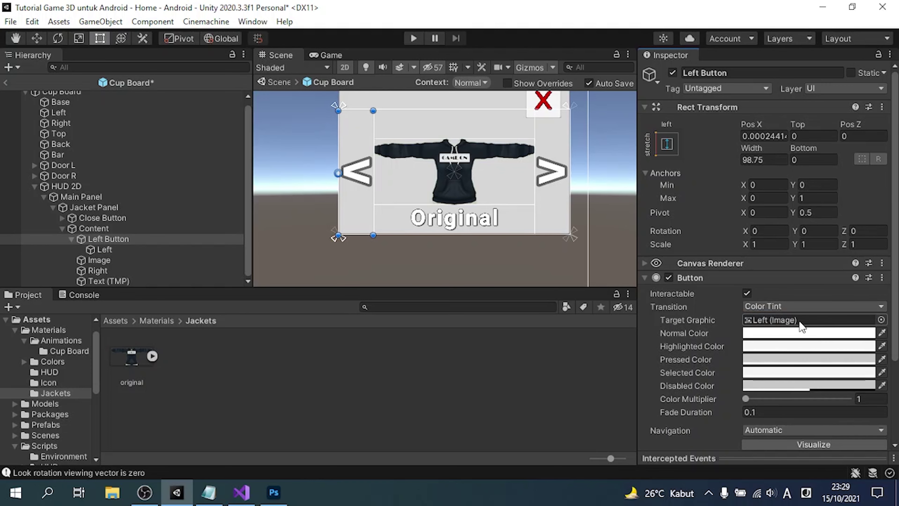
Stretch the Left chevron to fill Left Button with Left and Right insets of 10.
{"action": "left_click", "coordinate": [104, 249]}
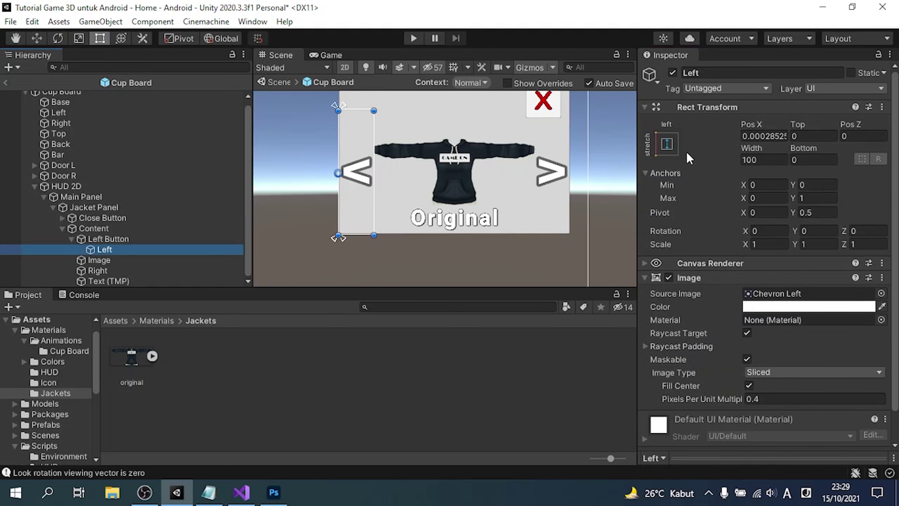
{"action": "left_click", "coordinate": [666, 143]}
{"action": "left_click", "coordinate": [806, 341], "text": "alt+shift"}
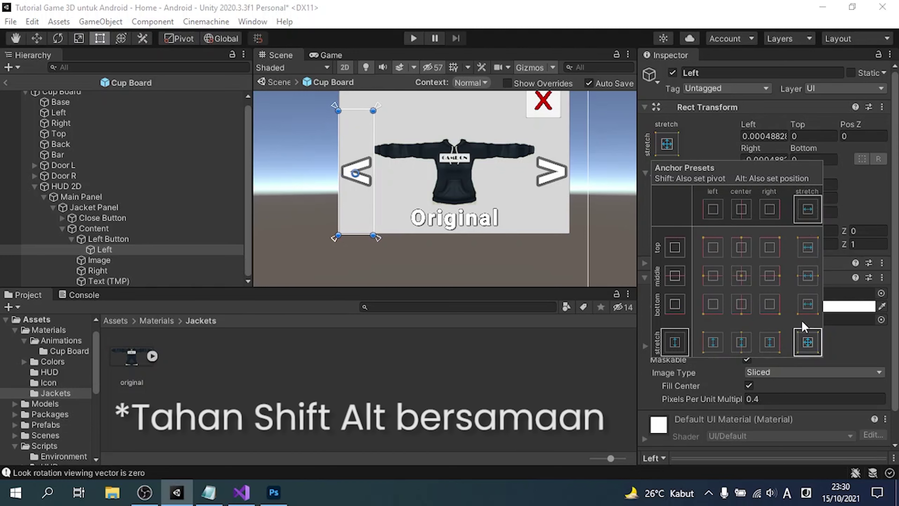
{"action": "key", "text": "Escape"}
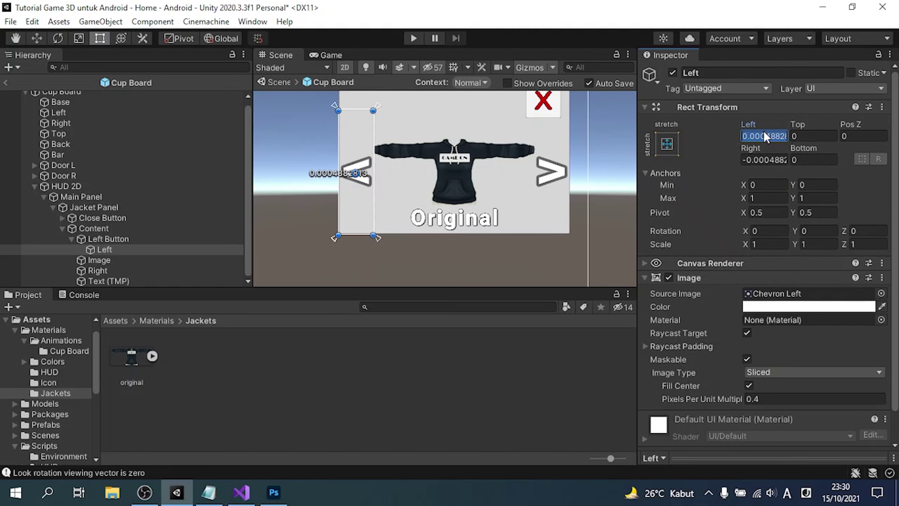
{"action": "type", "text": "10"}
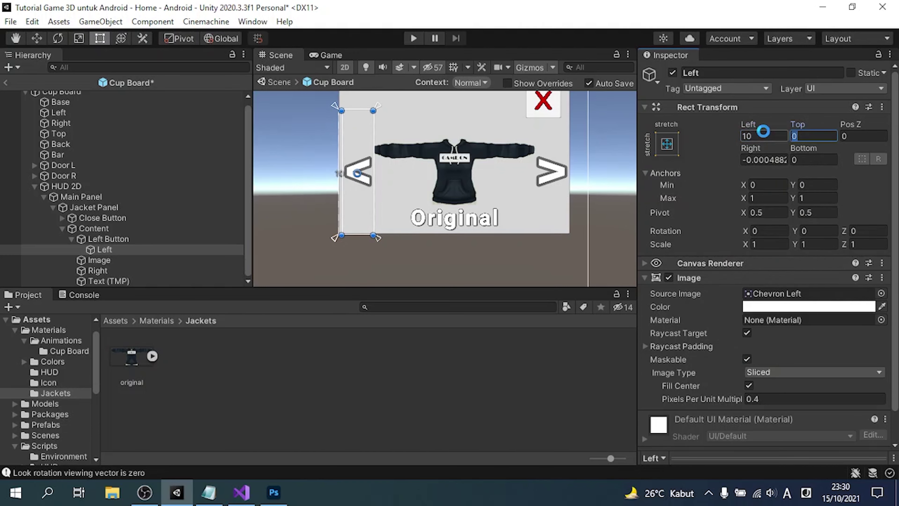
{"action": "key", "text": "Tab"}
{"action": "type", "text": "10"}
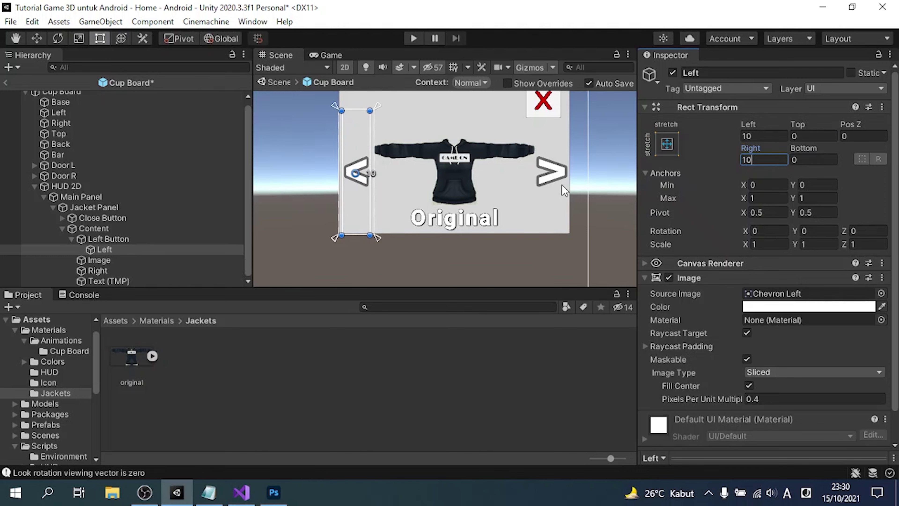
{"action": "left_click", "coordinate": [134, 243]}
{"action": "scroll", "coordinate": [811, 346], "scroll_direction": "down", "scroll_amount": 3}
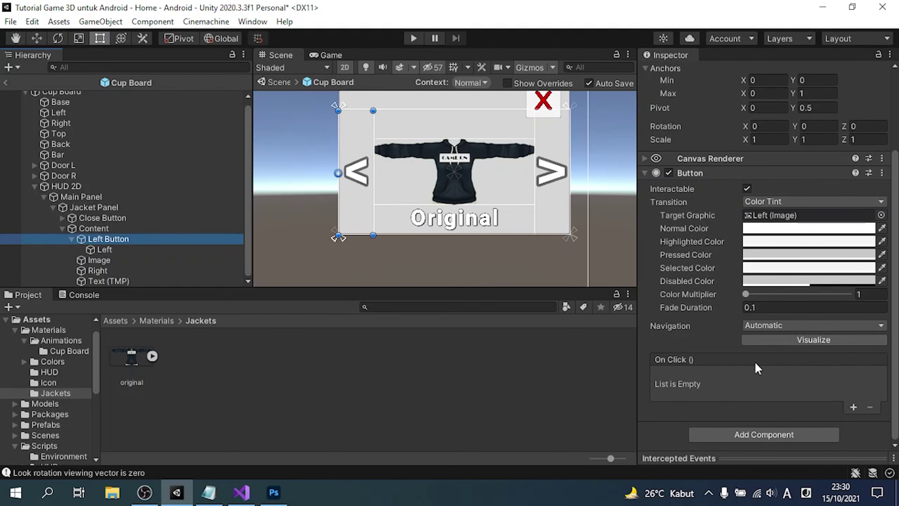
{"action": "left_click", "coordinate": [71, 239]}
Create a Right Button under Content, placed right after Left Button.
{"action": "right_click", "coordinate": [98, 234]}
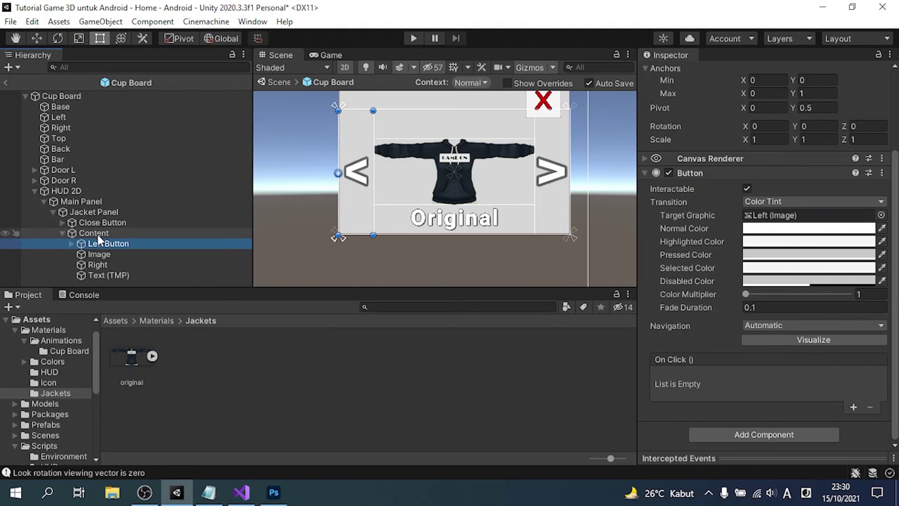
{"action": "mouse_move", "coordinate": [147, 421]}
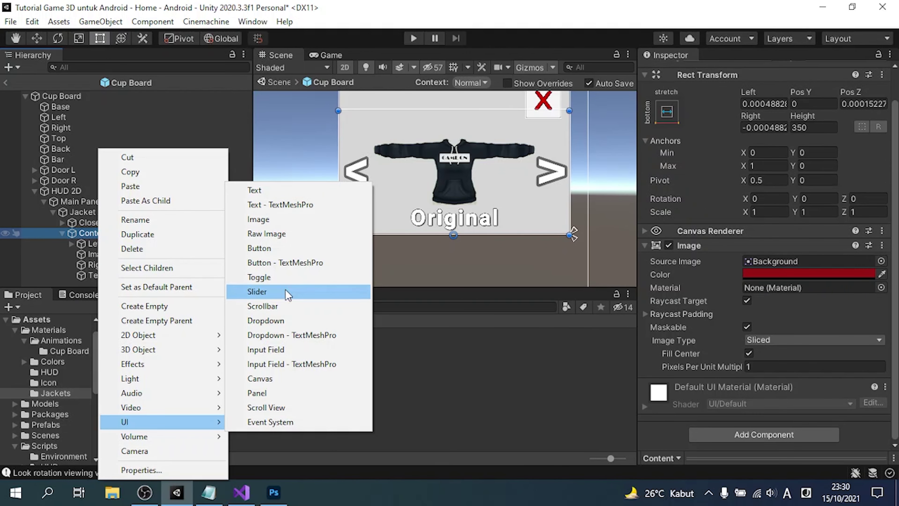
{"action": "left_click", "coordinate": [290, 252]}
{"action": "type", "text": "Right Button"}
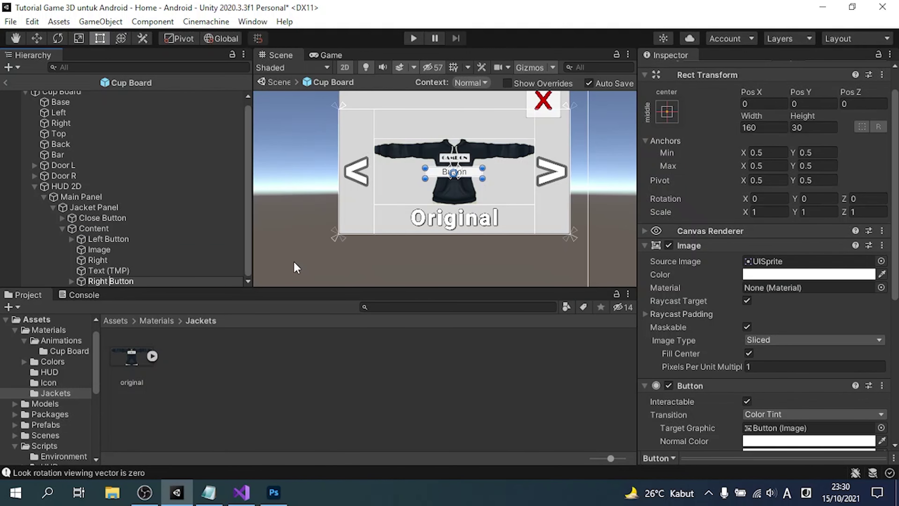
{"action": "key", "text": "Return"}
{"action": "left_click_drag", "start_coordinate": [123, 282], "coordinate": [128, 244]}
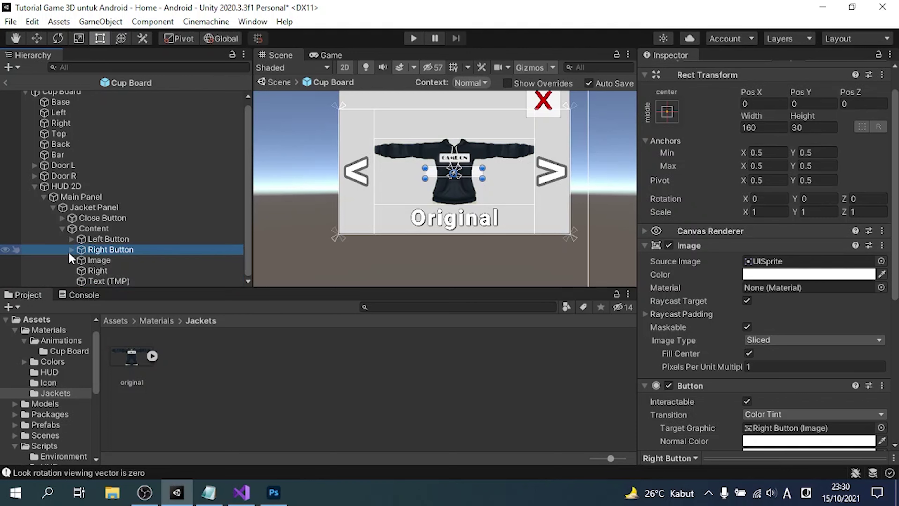
Anchor Right Button along the panel's right edge and narrow it to 100 wide.
{"action": "left_click", "coordinate": [667, 111]}
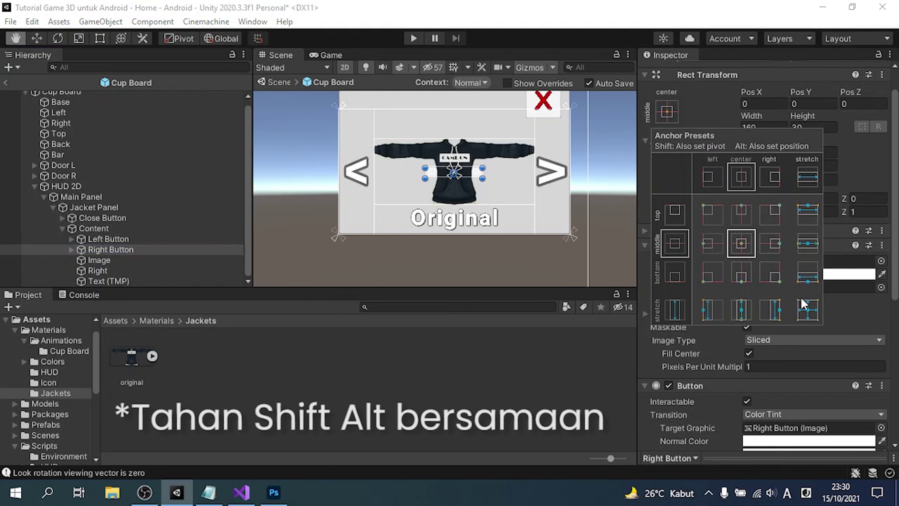
{"action": "left_click", "coordinate": [781, 312], "text": "alt+shift"}
{"action": "left_click", "coordinate": [781, 312], "text": "alt+shift"}
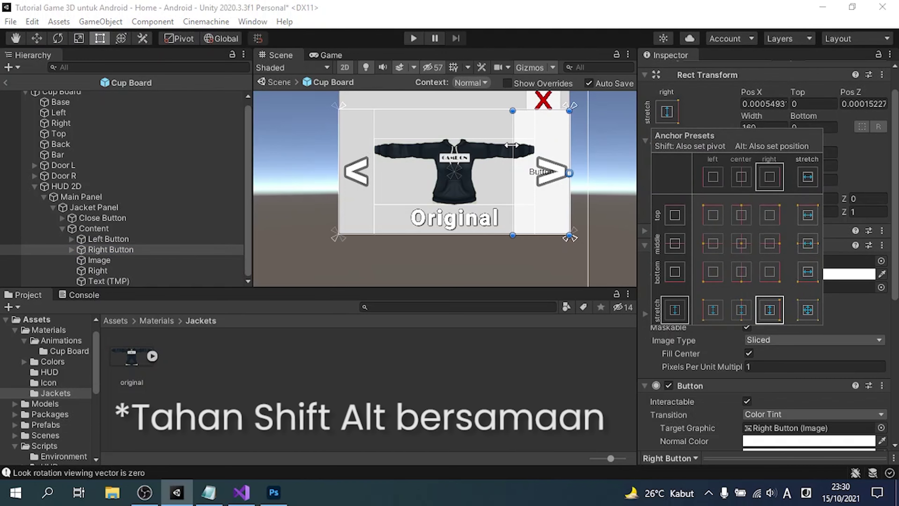
{"action": "left_click_drag", "start_coordinate": [512, 145], "coordinate": [531, 146]}
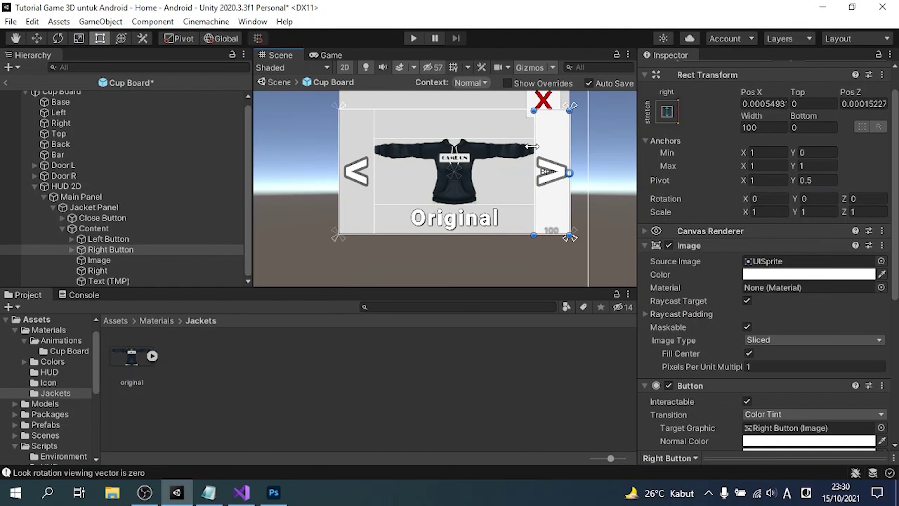
Set Left Button's width to 100.
{"action": "left_click", "coordinate": [126, 238]}
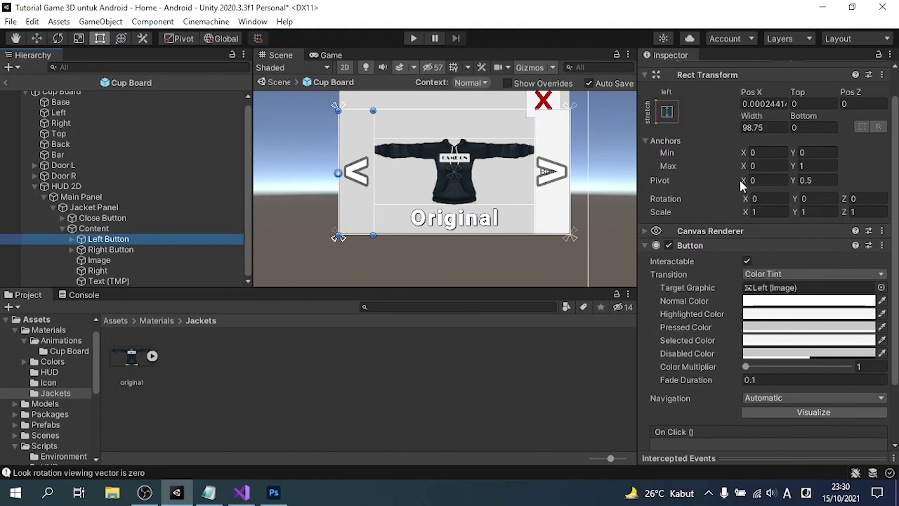
{"action": "left_click", "coordinate": [768, 128]}
{"action": "type", "text": "100"}
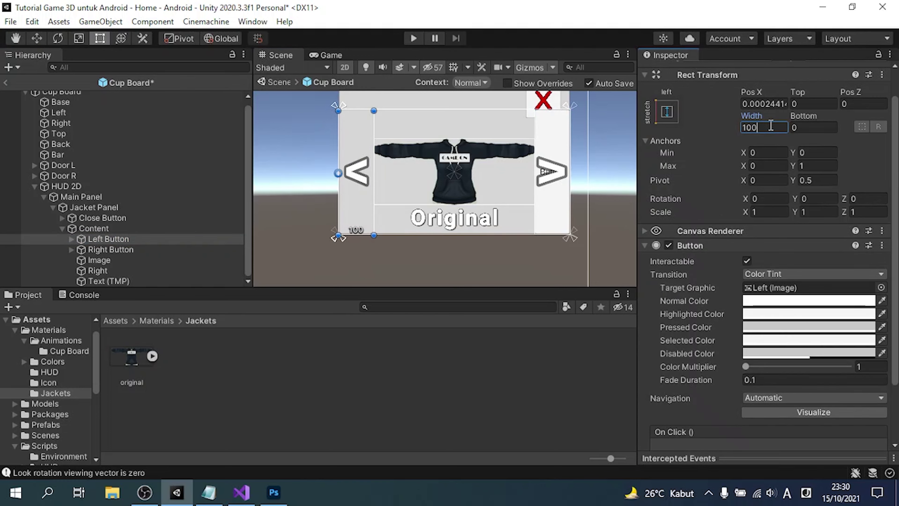
Remove the Image component from Right Button.
{"action": "left_click", "coordinate": [107, 249]}
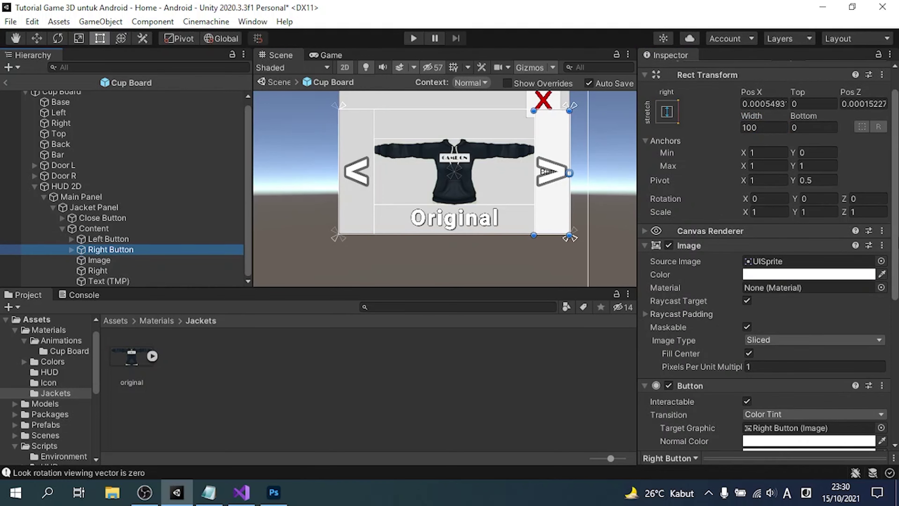
{"action": "left_click", "coordinate": [882, 245]}
{"action": "left_click", "coordinate": [856, 278]}
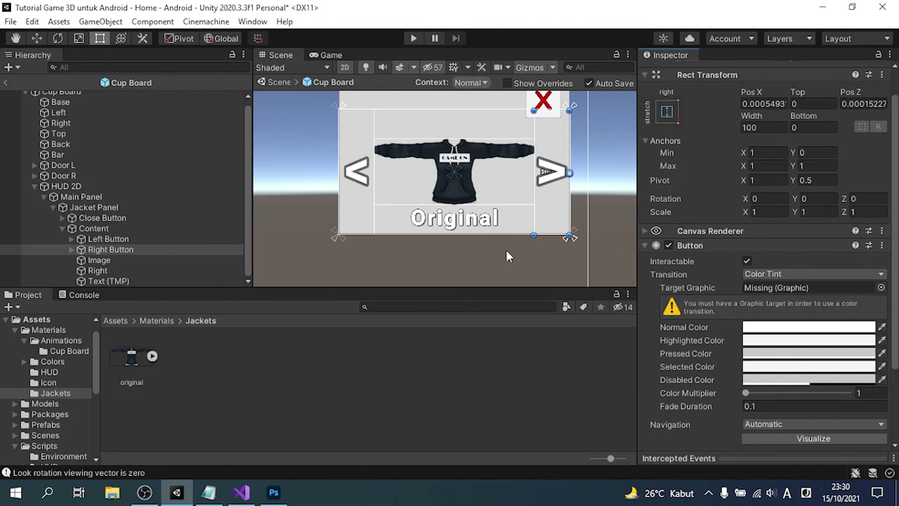
Move the right chevron inside Right Button and assign it as the button's Target Graphic.
{"action": "left_click", "coordinate": [71, 249]}
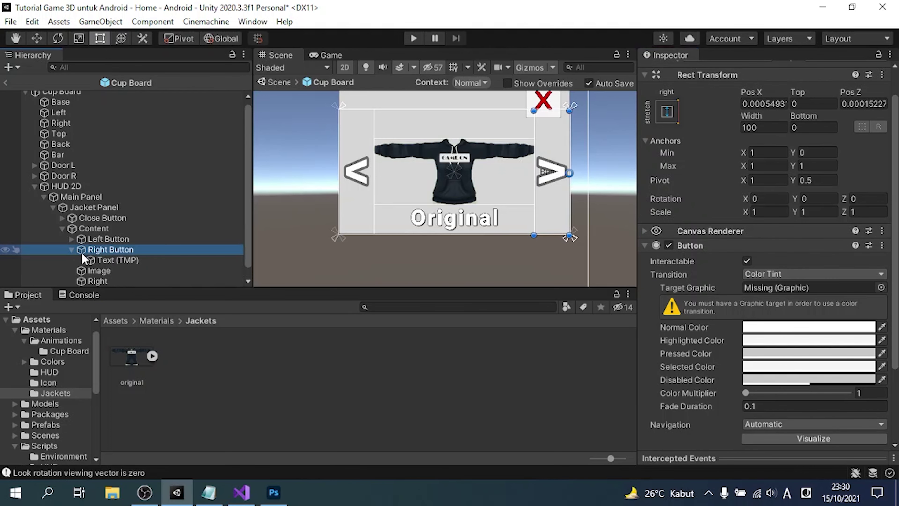
{"action": "left_click", "coordinate": [99, 260]}
{"action": "mouse_move", "coordinate": [98, 260]}
{"action": "left_mouse_down"}
{"action": "mouse_move", "coordinate": [93, 285]}
{"action": "mouse_move", "coordinate": [100, 251]}
{"action": "left_mouse_up"}
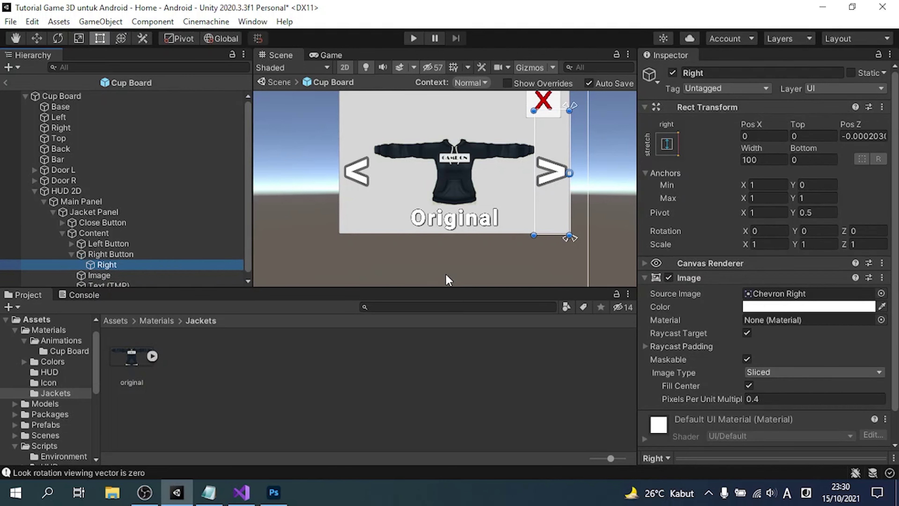
{"action": "left_click", "coordinate": [120, 254]}
{"action": "left_click_drag", "start_coordinate": [122, 264], "coordinate": [773, 322]}
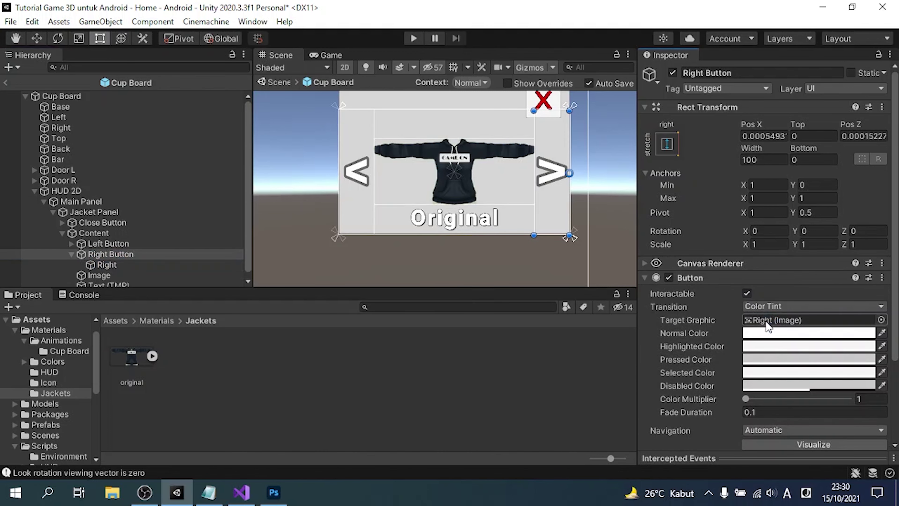
Stretch the right chevron with 10-unit left/right insets and lower Content's height to 325.
{"action": "left_click", "coordinate": [163, 265]}
{"action": "left_click", "coordinate": [667, 144]}
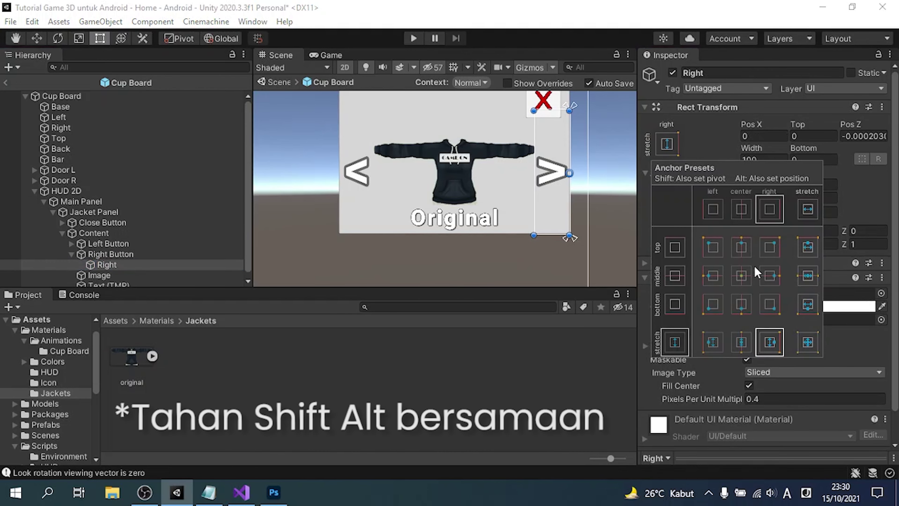
{"action": "left_click", "coordinate": [806, 342], "text": "alt+shift"}
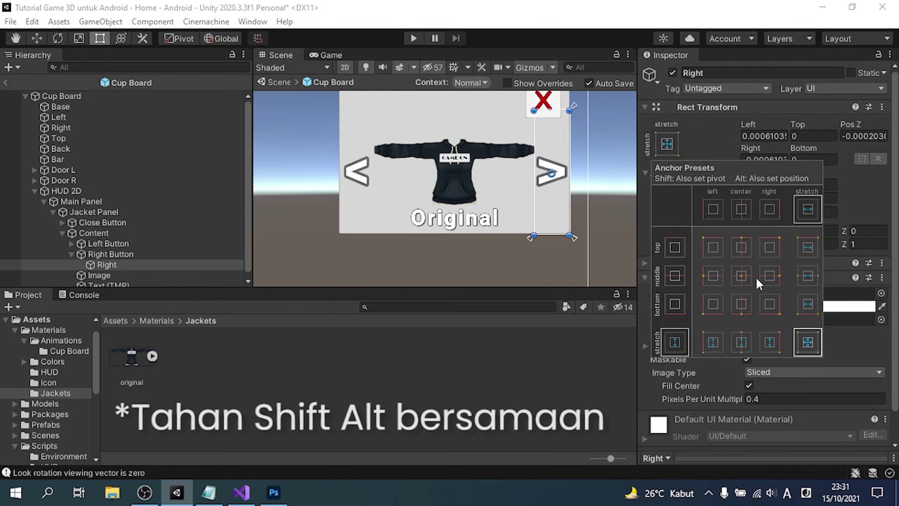
{"action": "left_click", "coordinate": [881, 240]}
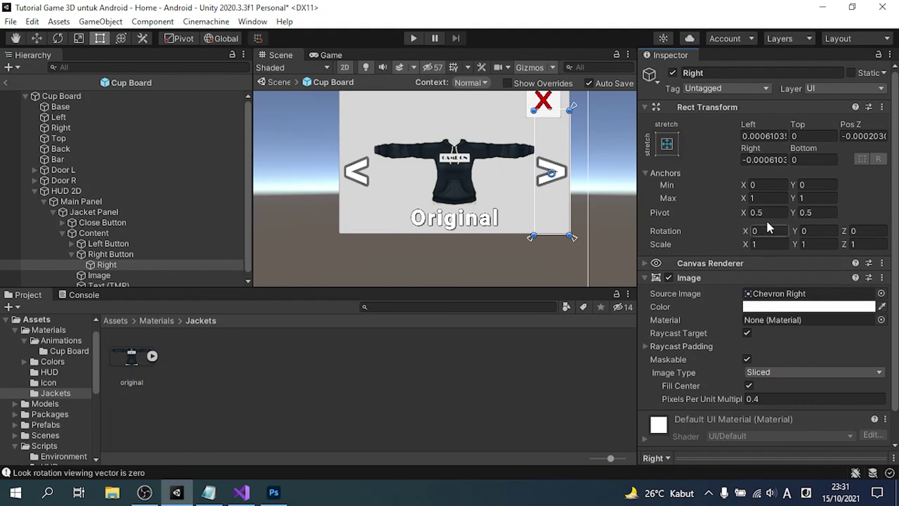
{"action": "left_click", "coordinate": [756, 136]}
{"action": "type", "text": "10"}
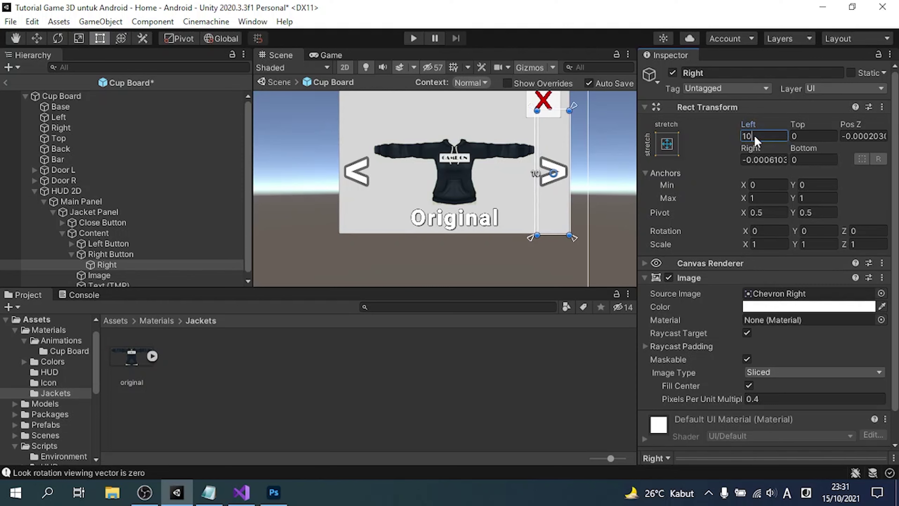
{"action": "key", "text": "Tab"}
{"action": "key", "text": "Tab"}
{"action": "key", "text": "Tab"}
{"action": "type", "text": "10"}
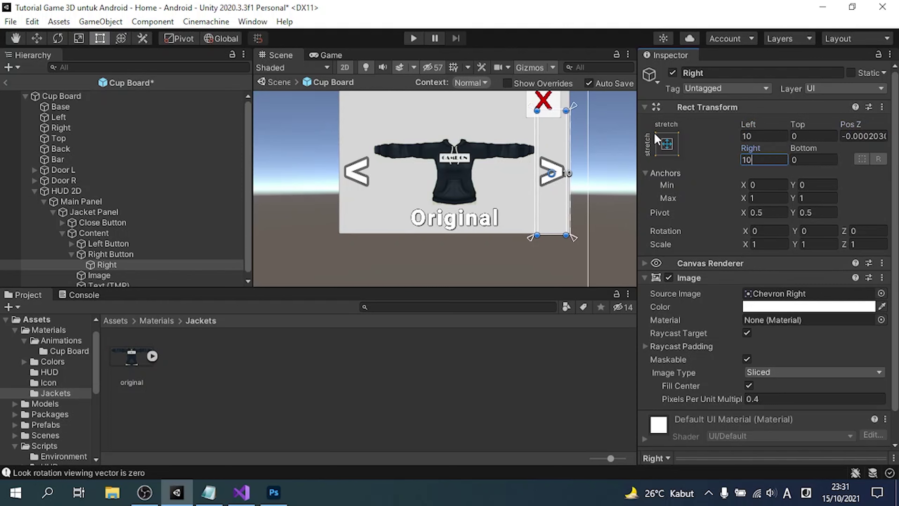
{"action": "left_click", "coordinate": [119, 235]}
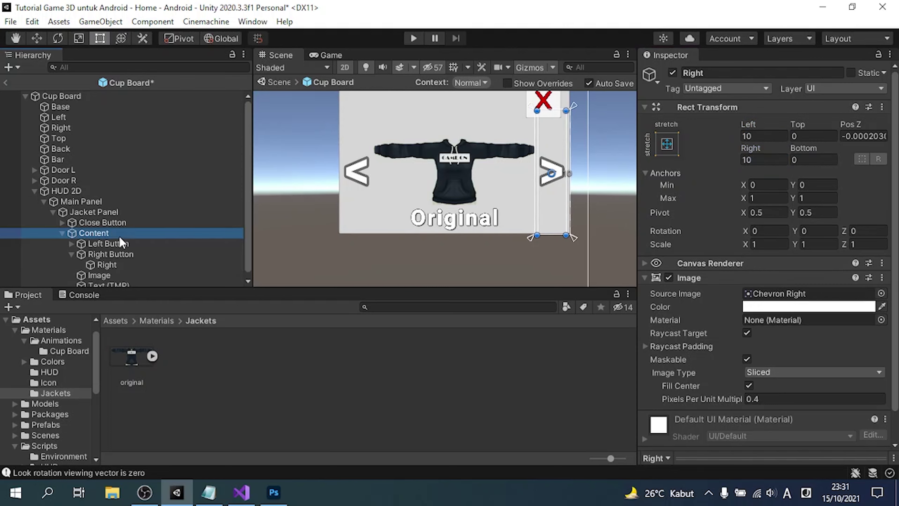
{"action": "left_click_drag", "start_coordinate": [448, 112], "coordinate": [451, 120]}
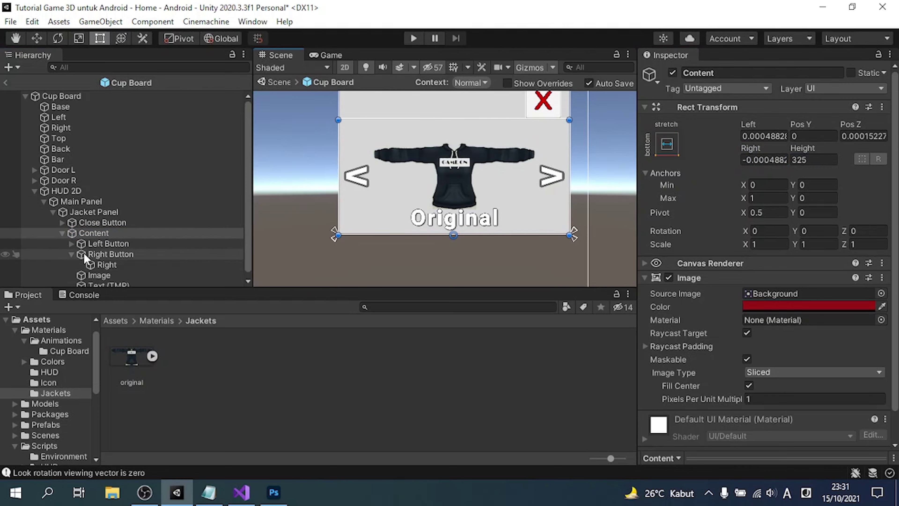
Shrink the Original label's box to 81.875 high and check it in the Game view.
{"action": "left_click", "coordinate": [73, 257]}
{"action": "left_click", "coordinate": [71, 254]}
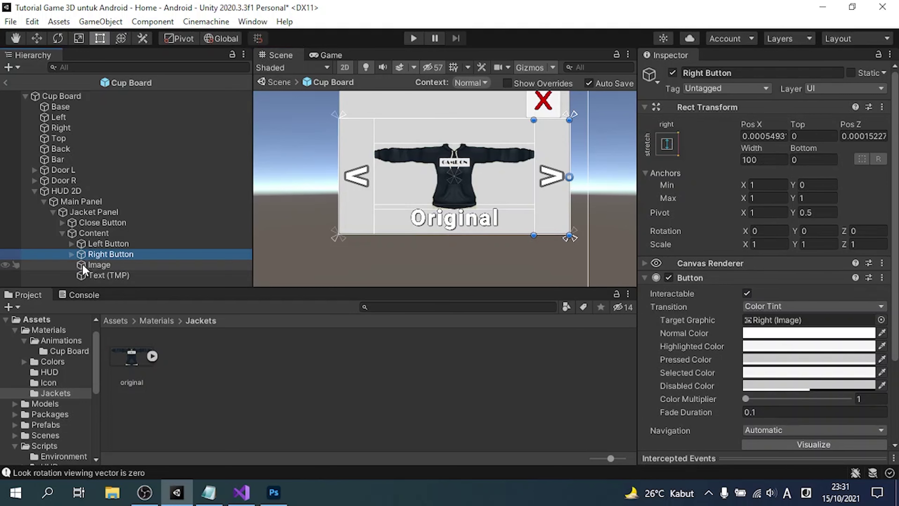
{"action": "left_click", "coordinate": [85, 262]}
{"action": "left_click", "coordinate": [94, 273]}
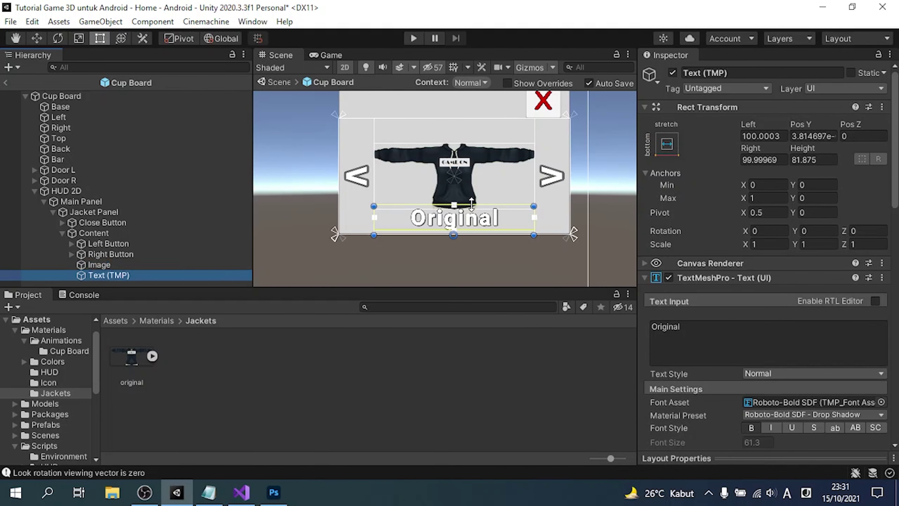
{"action": "left_click_drag", "start_coordinate": [471, 204], "coordinate": [472, 209]}
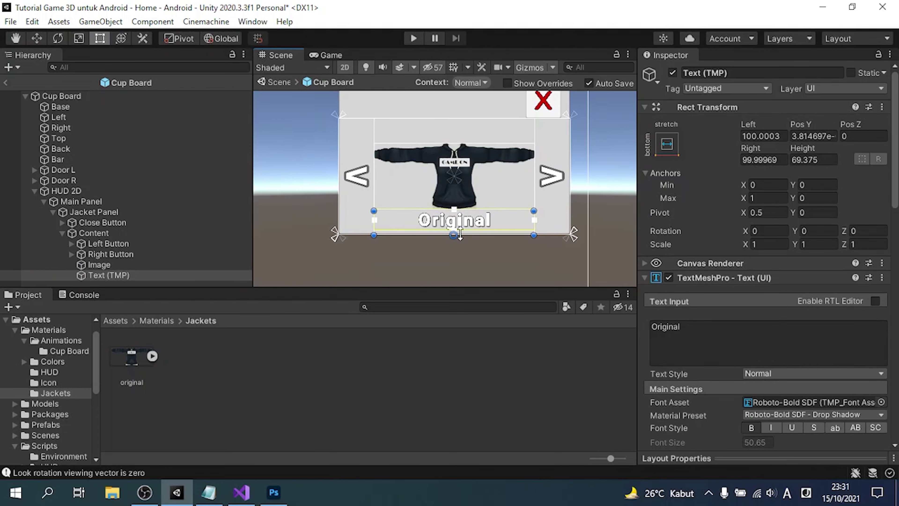
{"action": "left_click", "coordinate": [331, 56]}
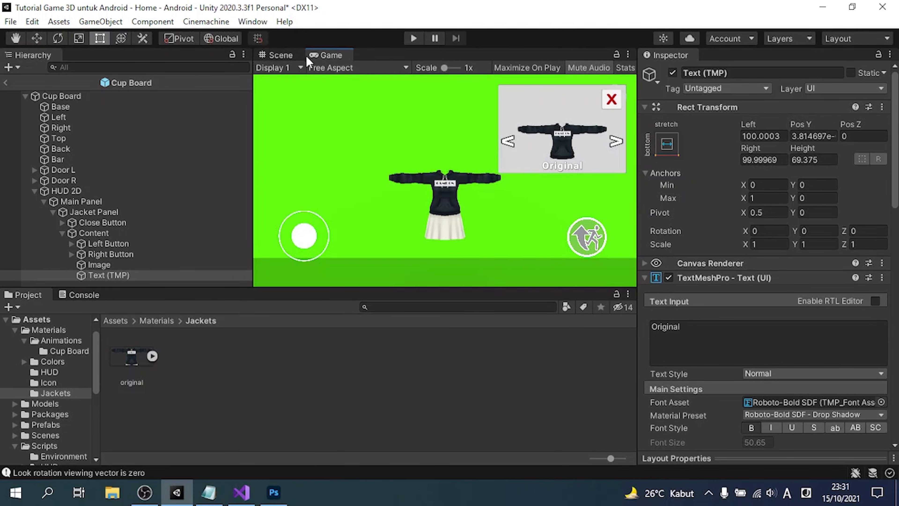
{"action": "left_click", "coordinate": [289, 59]}
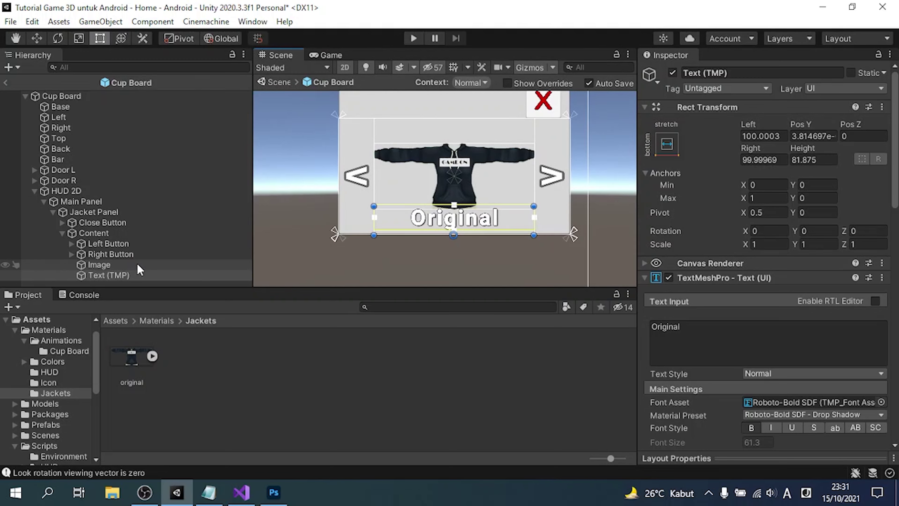
Raise the jacket Image to Pos Y 12.5 and compare the result in the Game view.
{"action": "left_click", "coordinate": [134, 255]}
{"action": "left_click", "coordinate": [134, 263]}
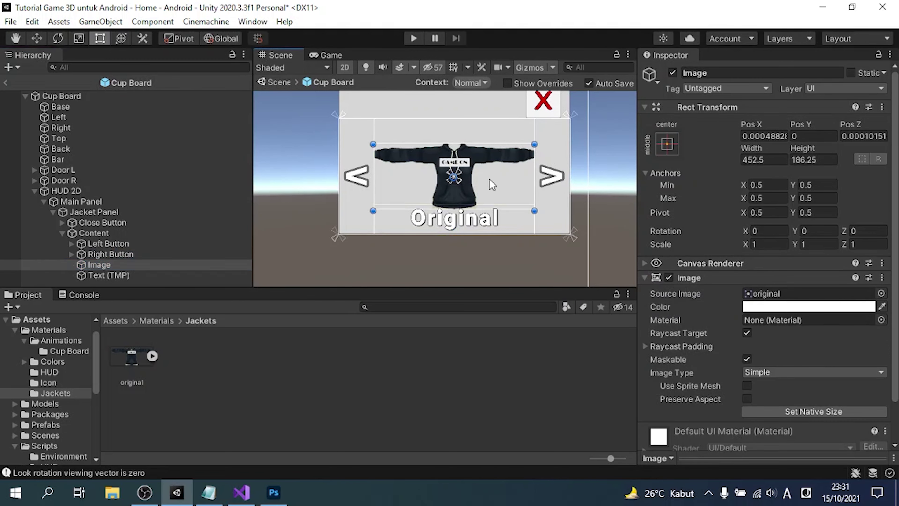
{"action": "left_click_drag", "start_coordinate": [489, 179], "coordinate": [491, 168]}
{"action": "left_click", "coordinate": [327, 55]}
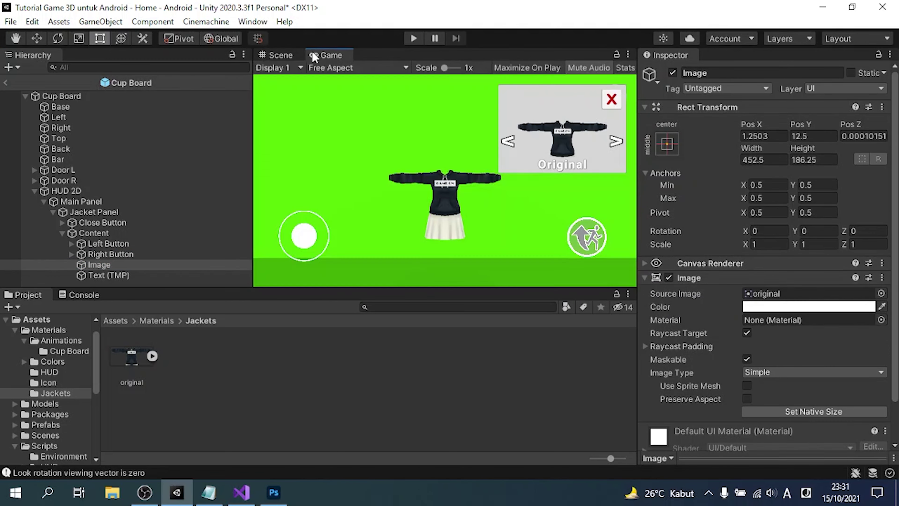
{"action": "left_click", "coordinate": [285, 54]}
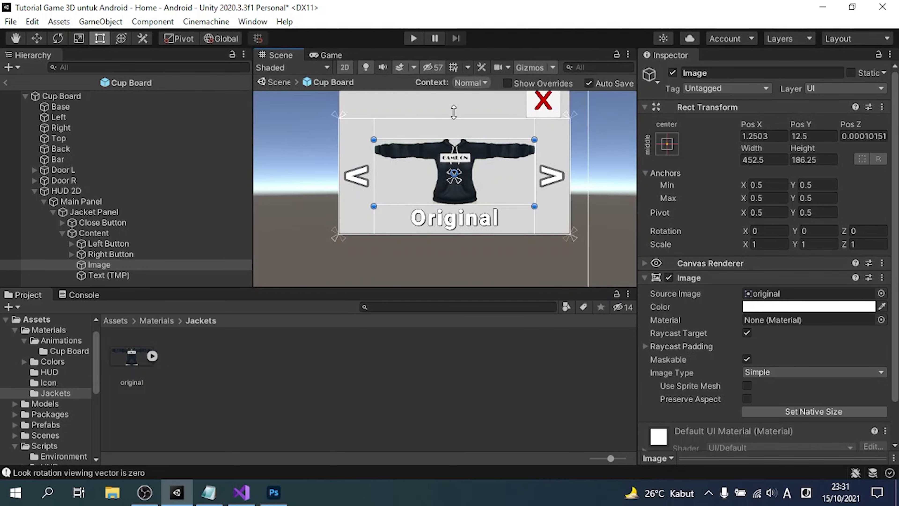
{"action": "left_click", "coordinate": [319, 56]}
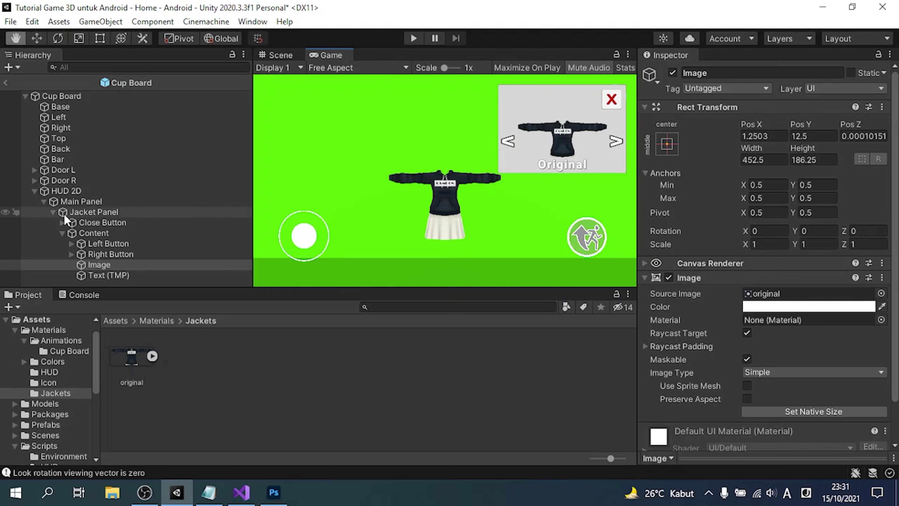
Collapse Jacket Panel and Main Panel, then untick Main Panel's active checkbox.
{"action": "left_click", "coordinate": [53, 211]}
{"action": "key", "text": "t"}
{"action": "left_click", "coordinate": [75, 212]}
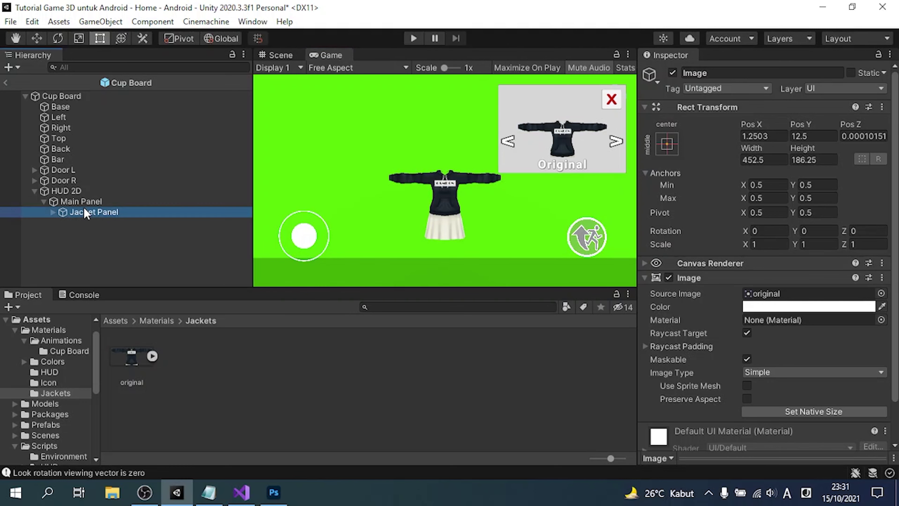
{"action": "left_click", "coordinate": [42, 201]}
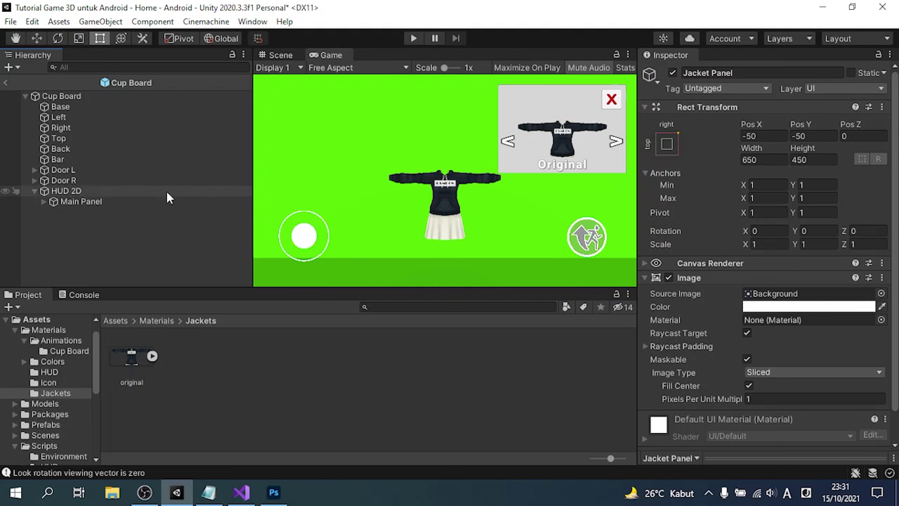
{"action": "left_click", "coordinate": [146, 201]}
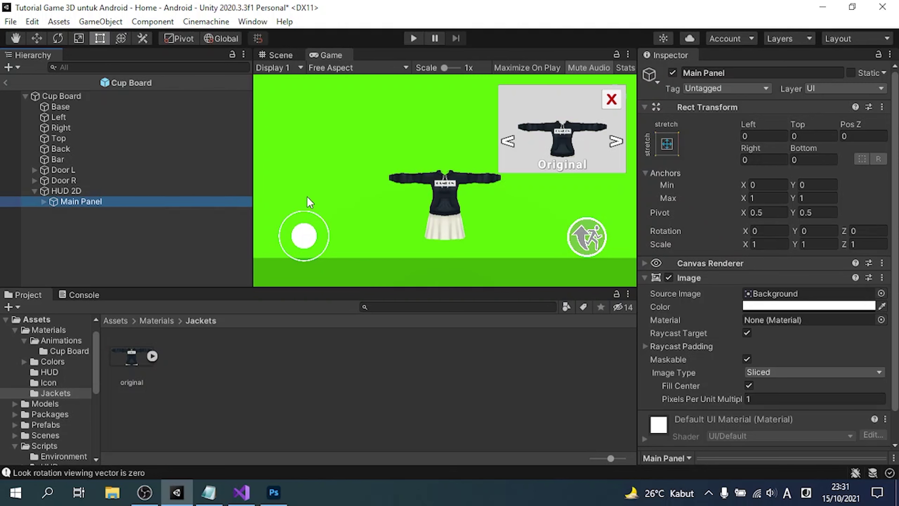
{"action": "left_click", "coordinate": [672, 72]}
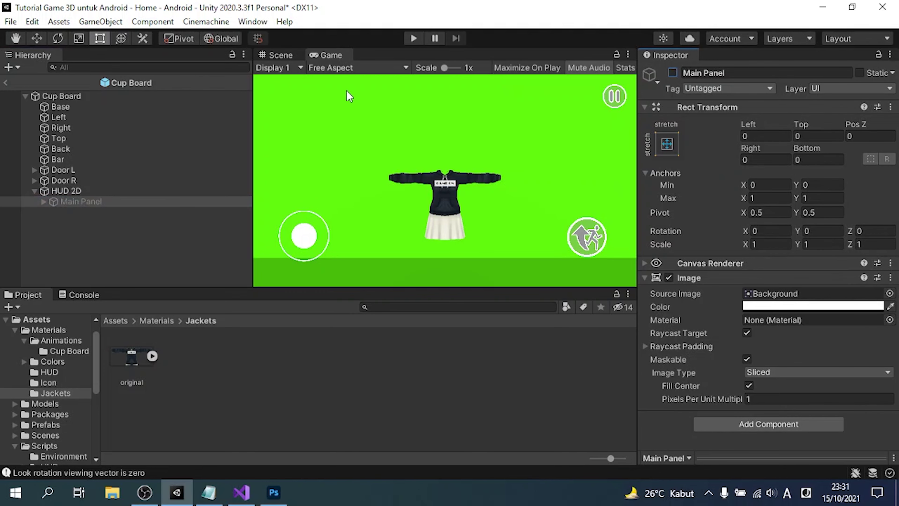
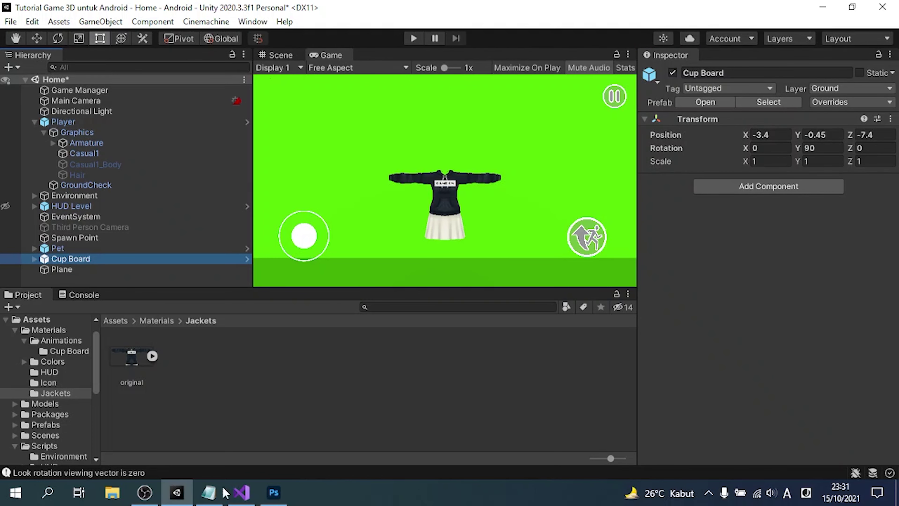
Save tutorial.txt ending at the Part 10 heading, then select Casual1 in Unity's Hierarchy.
{"action": "left_click", "coordinate": [223, 490]}
{"action": "type", "text": "sekarang kita buat varian jaket nya"}
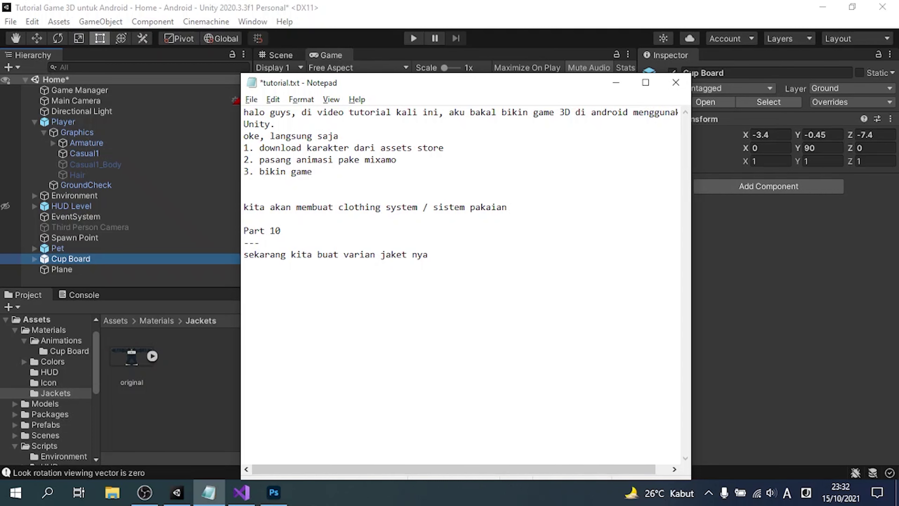
{"action": "key", "text": "ctrl+z"}
{"action": "key", "text": "ctrl+s"}
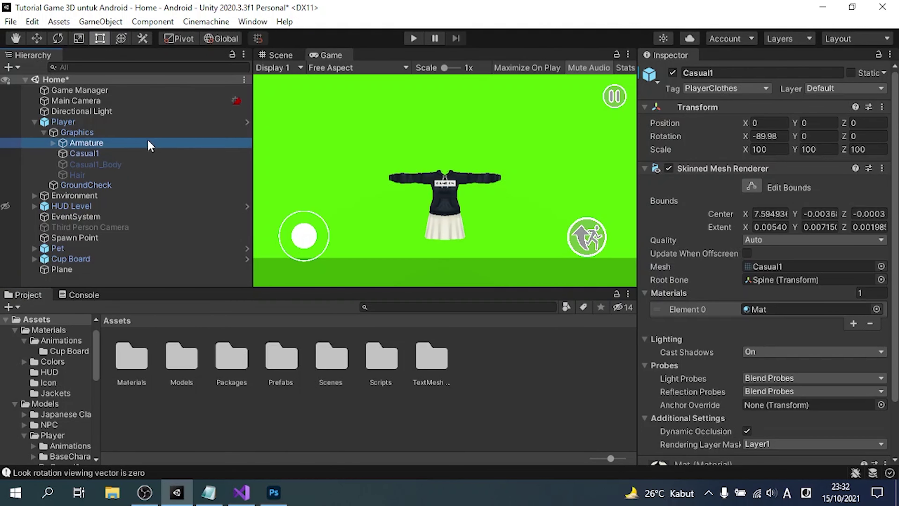
{"action": "left_click", "coordinate": [148, 142]}
{"action": "left_click", "coordinate": [127, 153]}
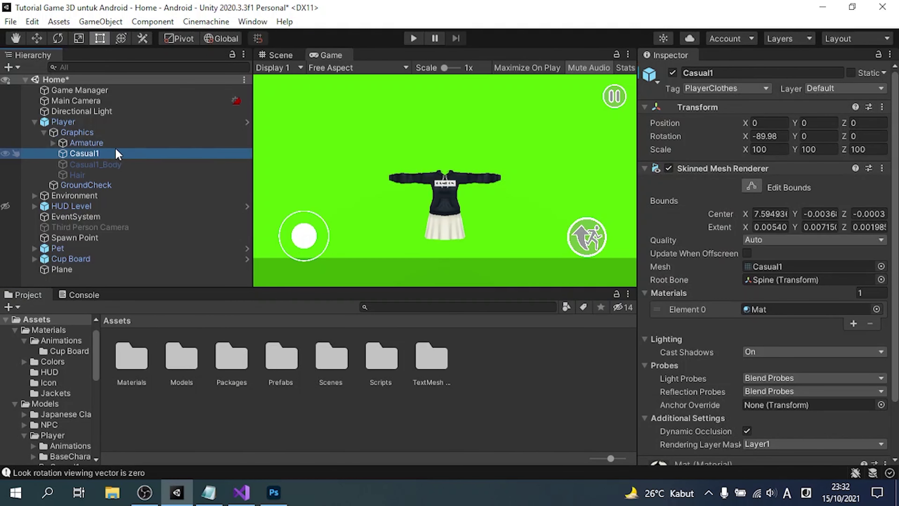
Reveal the jacket's Mat material in File Explorer, then close that window.
{"action": "left_click", "coordinate": [791, 309]}
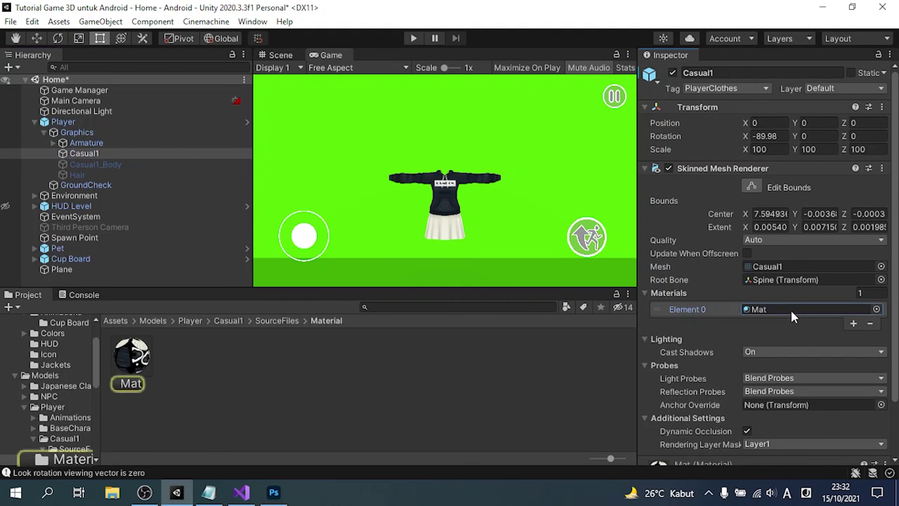
{"action": "left_click", "coordinate": [138, 354]}
{"action": "right_click", "coordinate": [139, 356]}
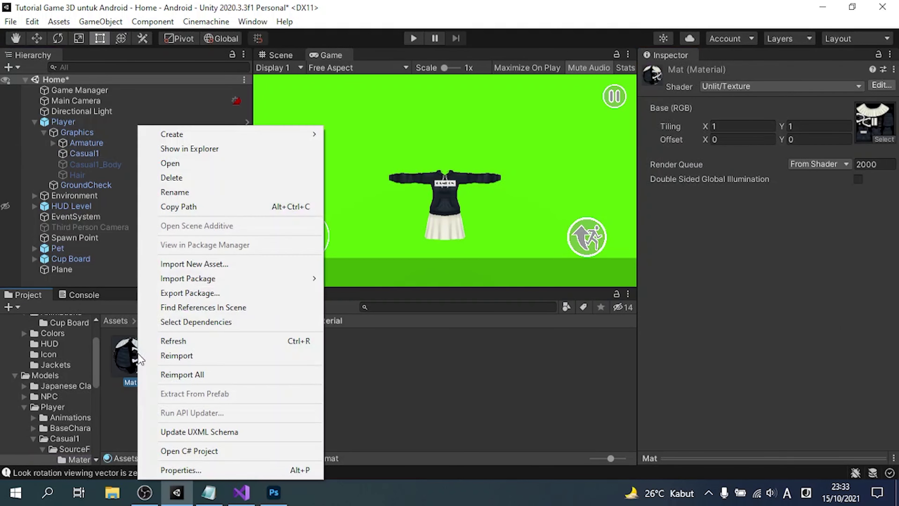
{"action": "left_click", "coordinate": [257, 151]}
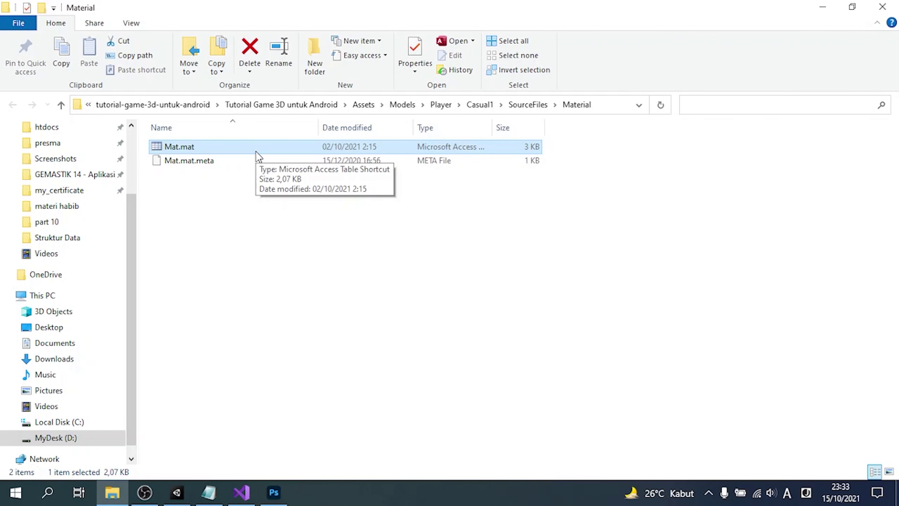
{"action": "left_click", "coordinate": [883, 6]}
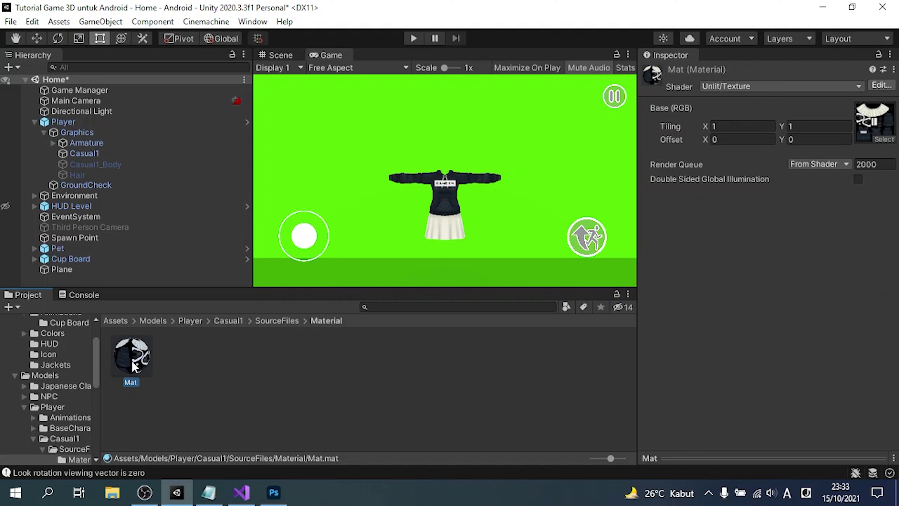
Open the Texture folder holding the Casual1 base texture in File Explorer.
{"action": "left_click", "coordinate": [880, 126]}
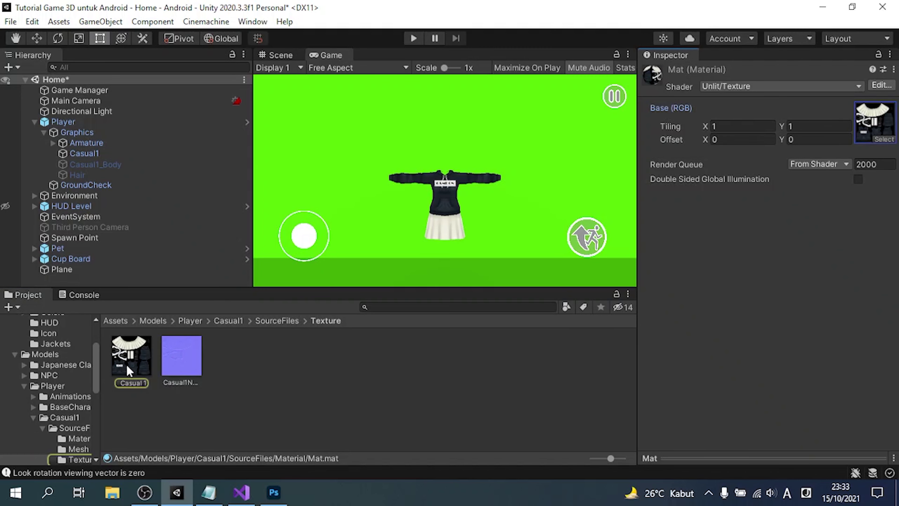
{"action": "left_click", "coordinate": [130, 352]}
{"action": "right_click", "coordinate": [134, 359]}
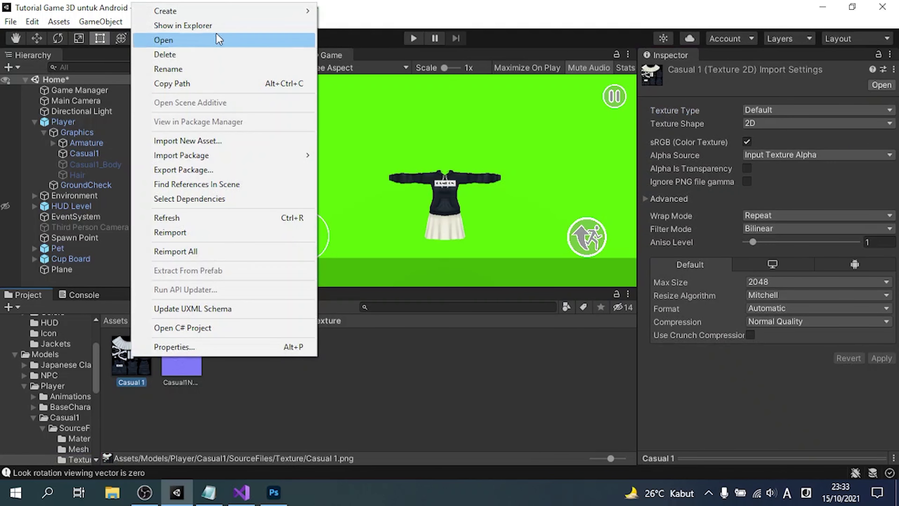
{"action": "left_click", "coordinate": [222, 22]}
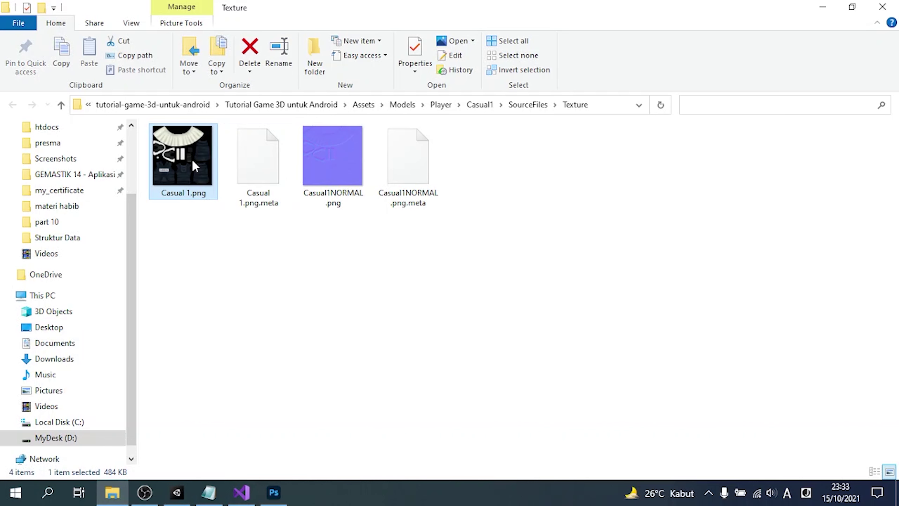
Duplicate Casual 1.png as Red.png in the Texture folder and open it in Photoshop.
{"action": "right_click", "coordinate": [194, 165]}
{"action": "left_click", "coordinate": [247, 403]}
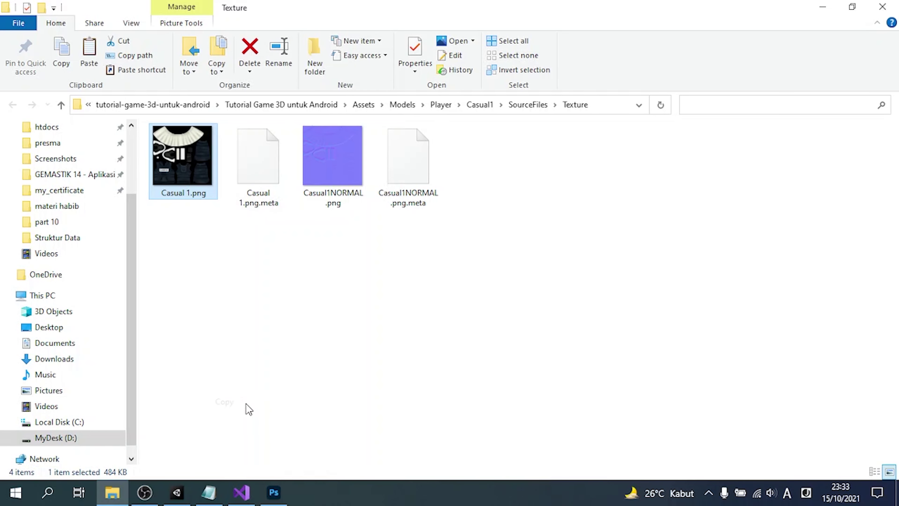
{"action": "right_click", "coordinate": [212, 272]}
{"action": "left_click", "coordinate": [272, 122]}
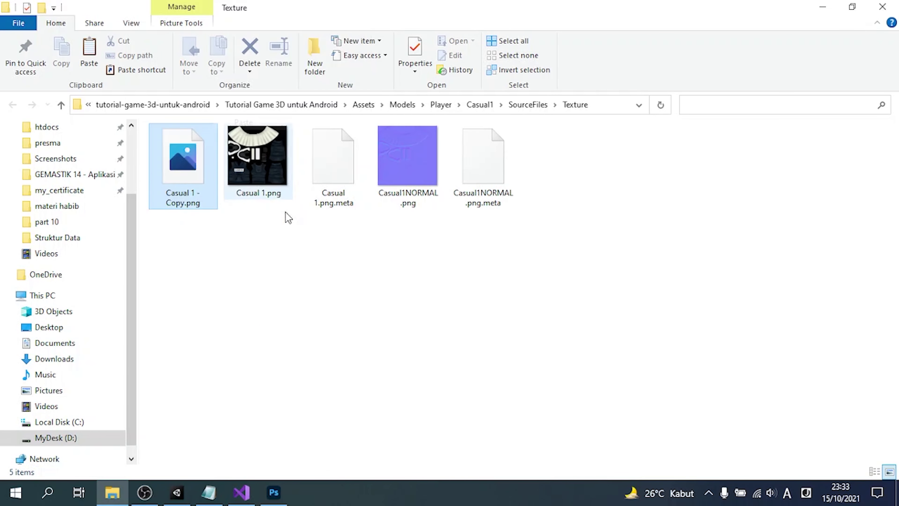
{"action": "key", "text": "F2"}
{"action": "key", "text": "BackSpace"}
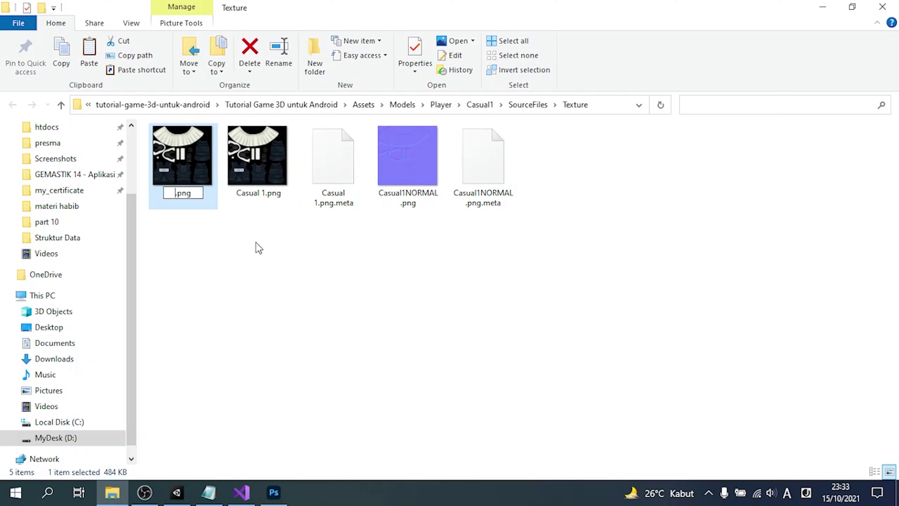
{"action": "type", "text": "Red"}
{"action": "key", "text": "Return"}
{"action": "left_click", "coordinate": [475, 168]}
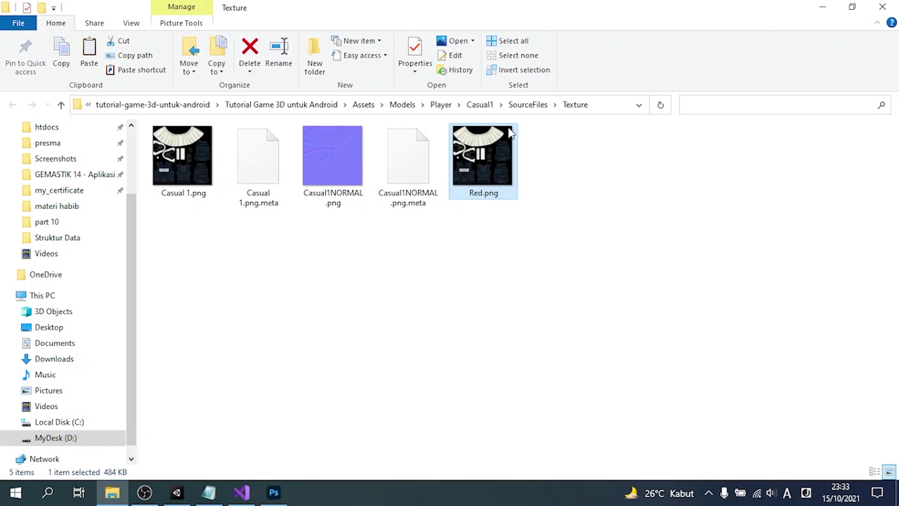
{"action": "mouse_move", "coordinate": [491, 177]}
{"action": "left_mouse_down"}
{"action": "mouse_move", "coordinate": [436, 283]}
{"action": "mouse_move", "coordinate": [368, 60]}
{"action": "mouse_move", "coordinate": [373, 50]}
{"action": "left_mouse_up"}
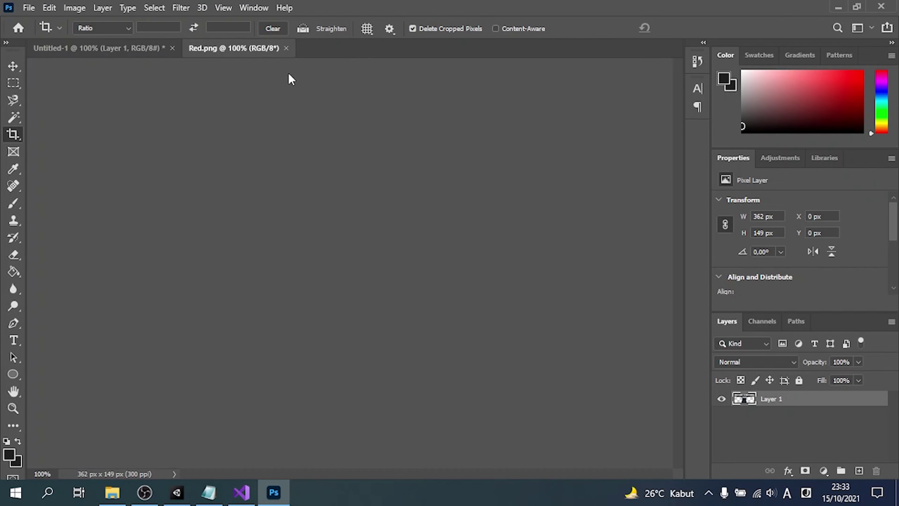
Tint Red.png dark red with a Red-channel Curves adjustment and save it.
{"action": "key", "text": "w"}
{"action": "key", "text": "v"}
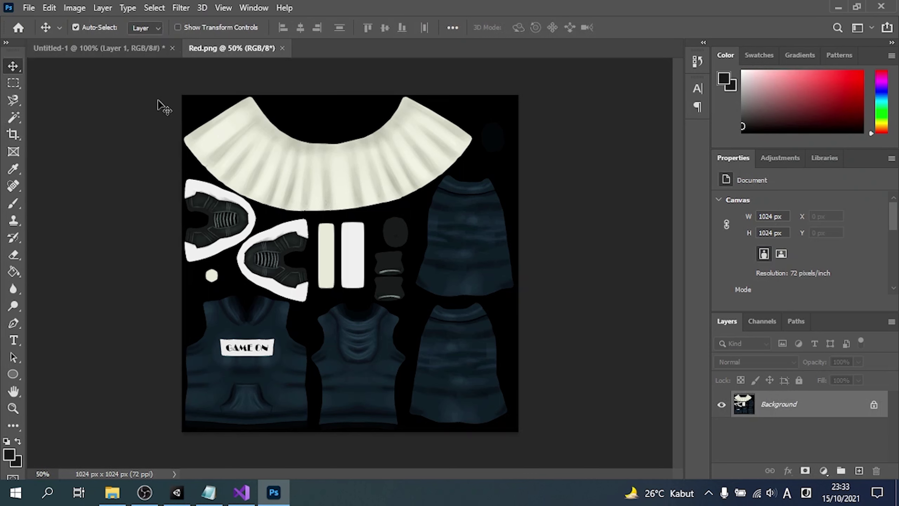
{"action": "key", "text": "ctrl+m"}
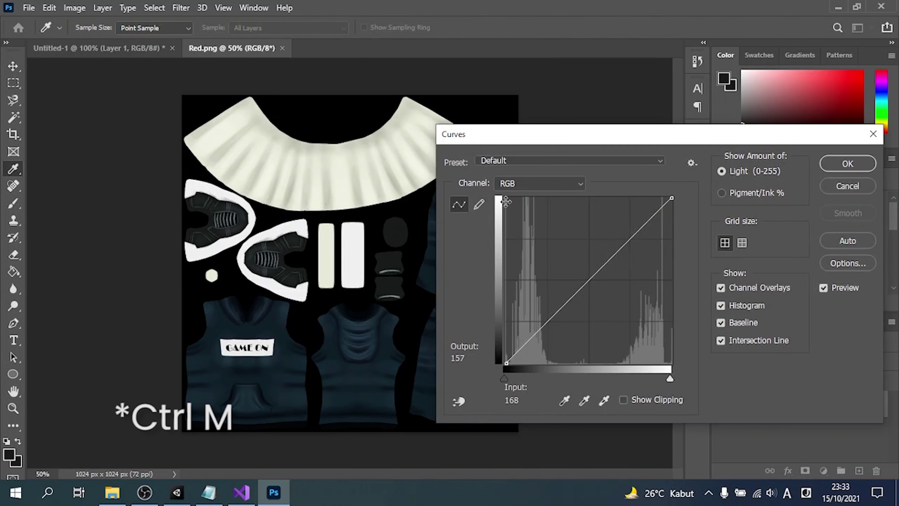
{"action": "left_click", "coordinate": [507, 184]}
{"action": "left_click", "coordinate": [531, 206]}
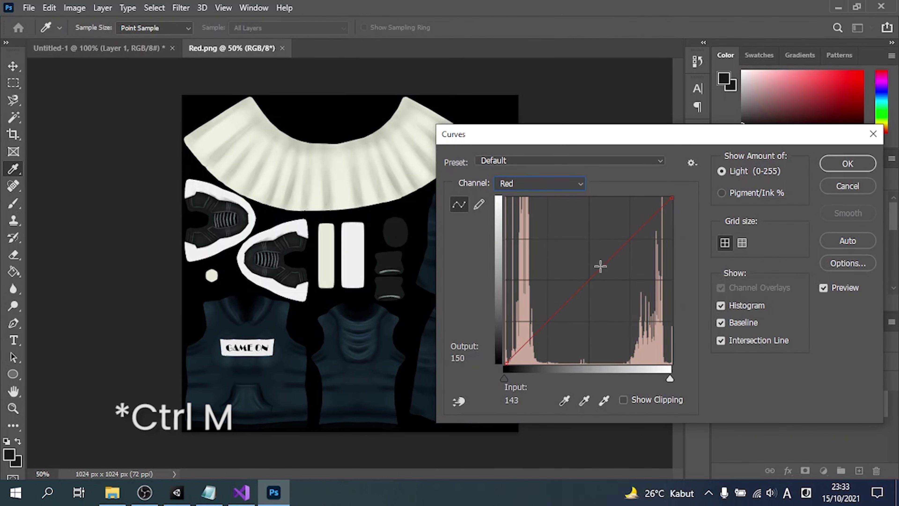
{"action": "mouse_move", "coordinate": [600, 266]}
{"action": "left_mouse_down"}
{"action": "mouse_move", "coordinate": [587, 231]}
{"action": "mouse_move", "coordinate": [545, 230]}
{"action": "left_mouse_up"}
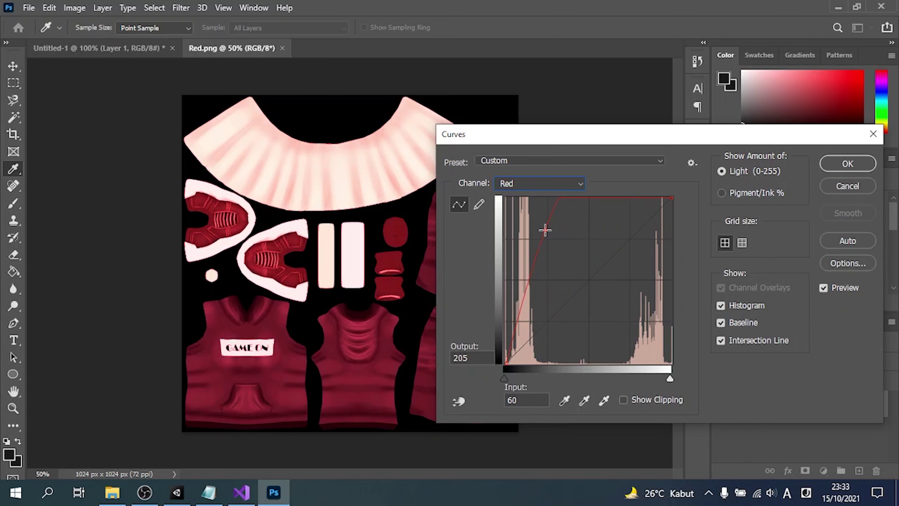
{"action": "left_click_drag", "start_coordinate": [544, 230], "coordinate": [549, 235]}
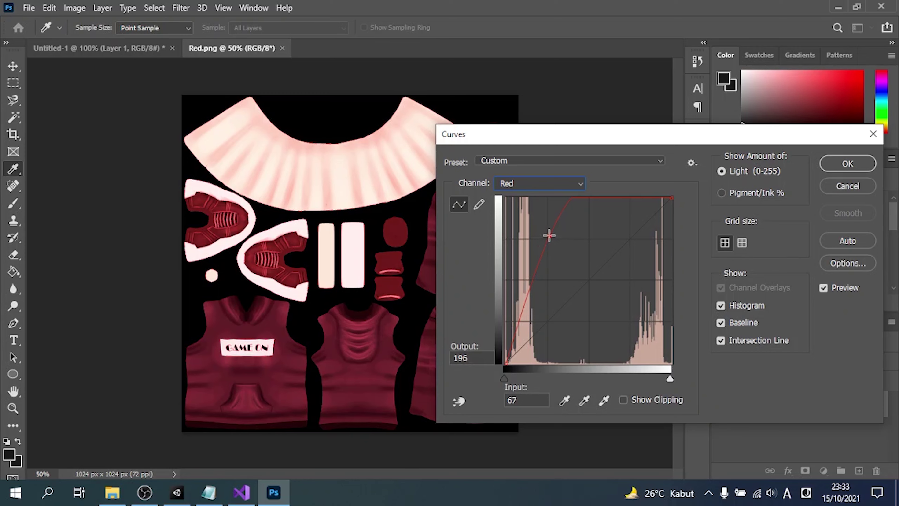
{"action": "left_click", "coordinate": [847, 164]}
{"action": "key", "text": "ctrl+s"}
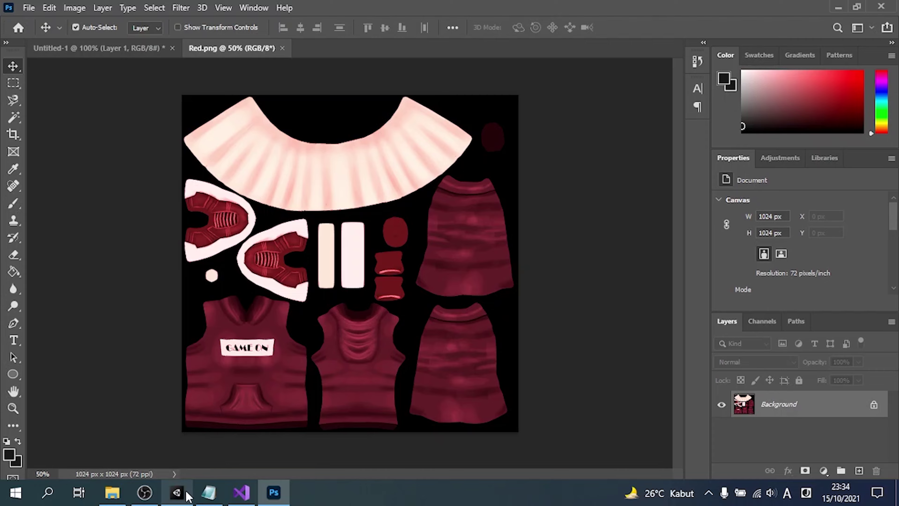
{"action": "left_click", "coordinate": [176, 492]}
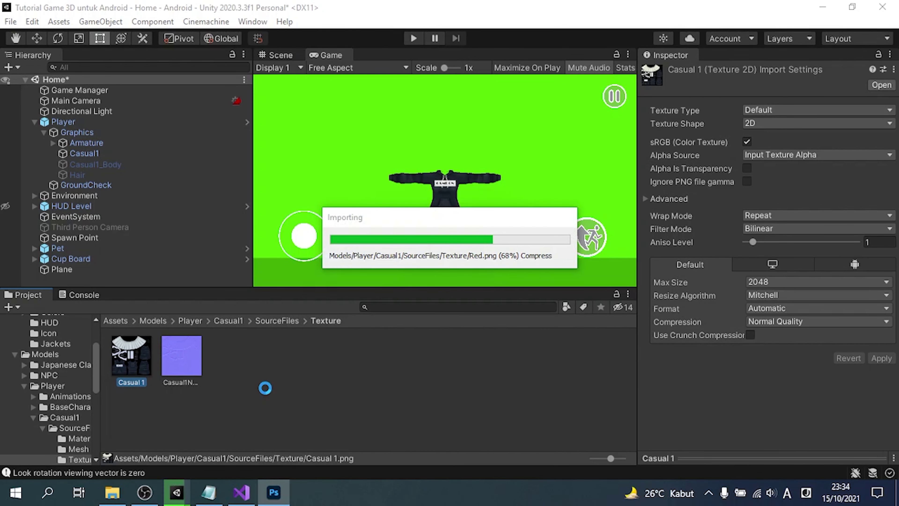
Duplicate the Mat material and name the copy 'Mat - Red'.
{"action": "left_click", "coordinate": [244, 356]}
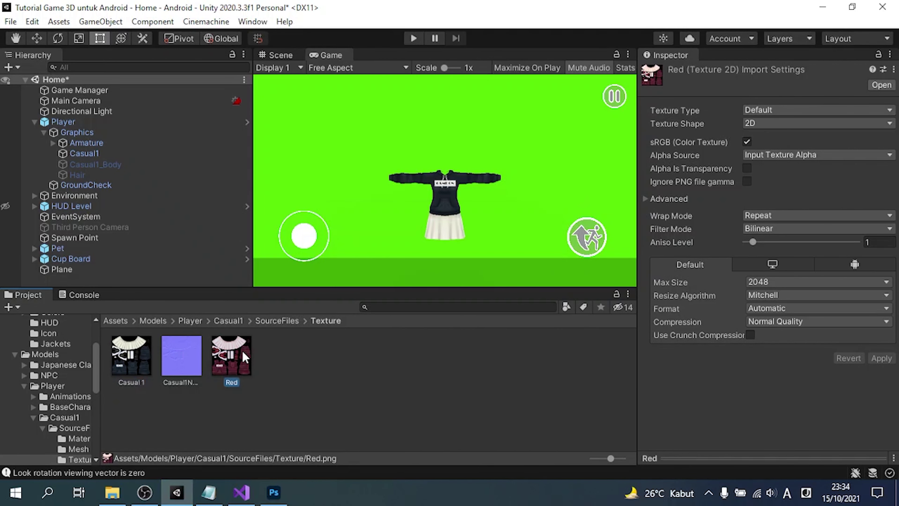
{"action": "left_click", "coordinate": [291, 321]}
{"action": "double_click", "coordinate": [132, 359]}
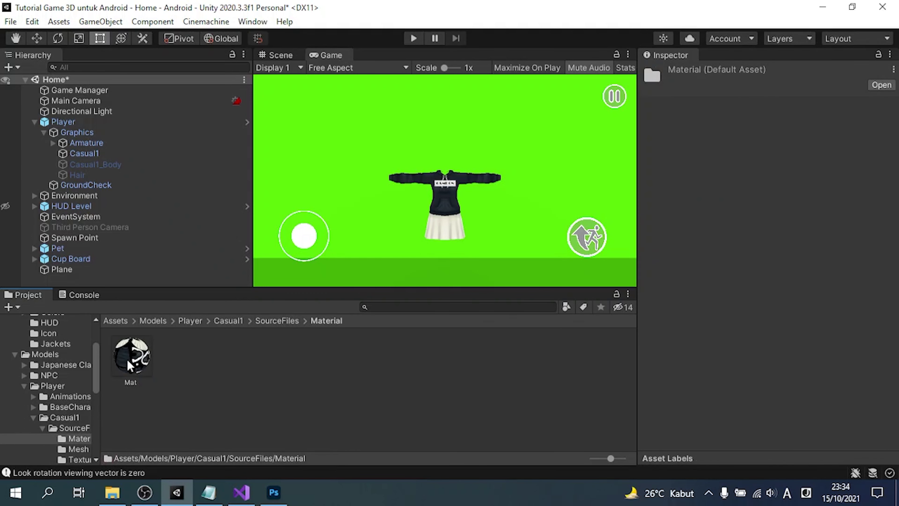
{"action": "left_click", "coordinate": [135, 358]}
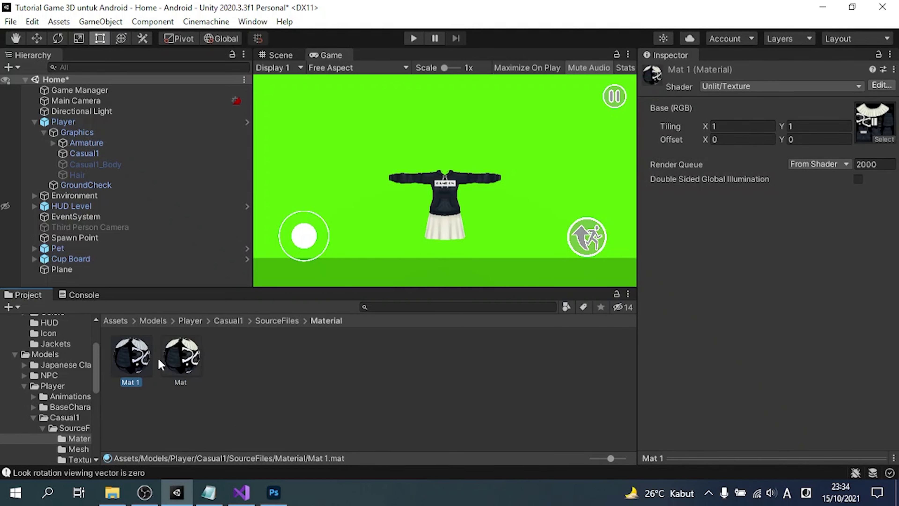
{"action": "key", "text": "F2"}
{"action": "type", "text": "Red"}
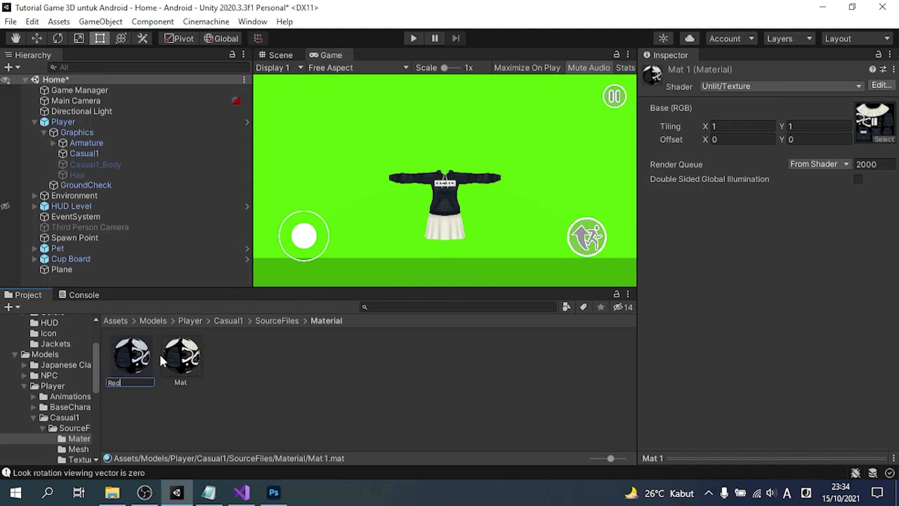
{"action": "key", "text": "Return"}
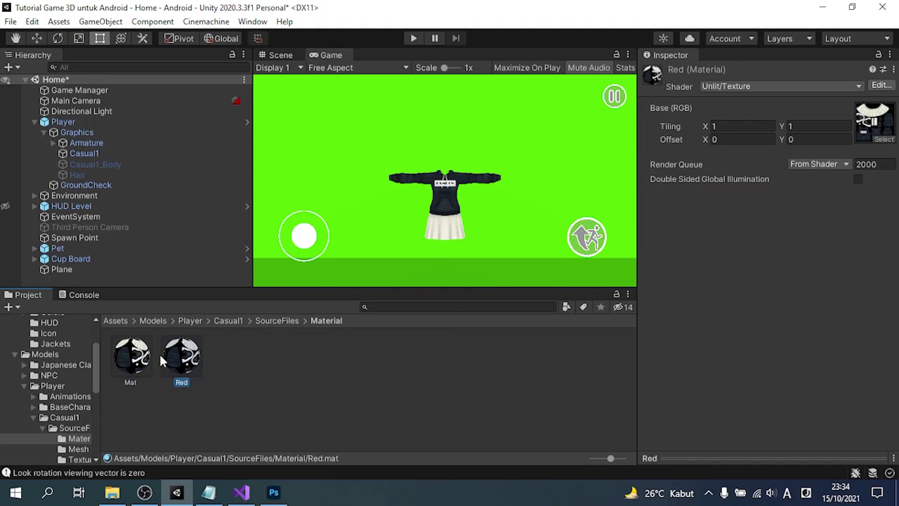
{"action": "key", "text": "F2"}
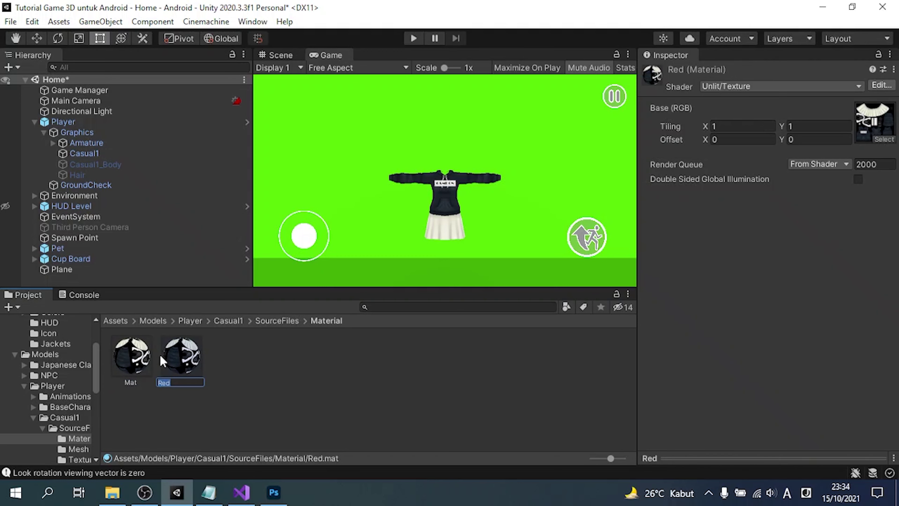
{"action": "key", "text": "Return"}
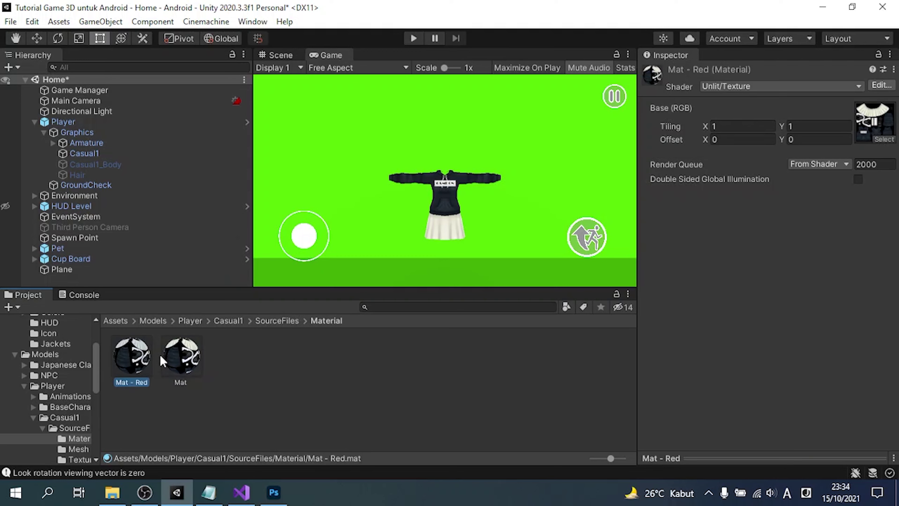
Set the Red texture as Mat - Red's base, try it on Casual1, then undo.
{"action": "left_click", "coordinate": [889, 128]}
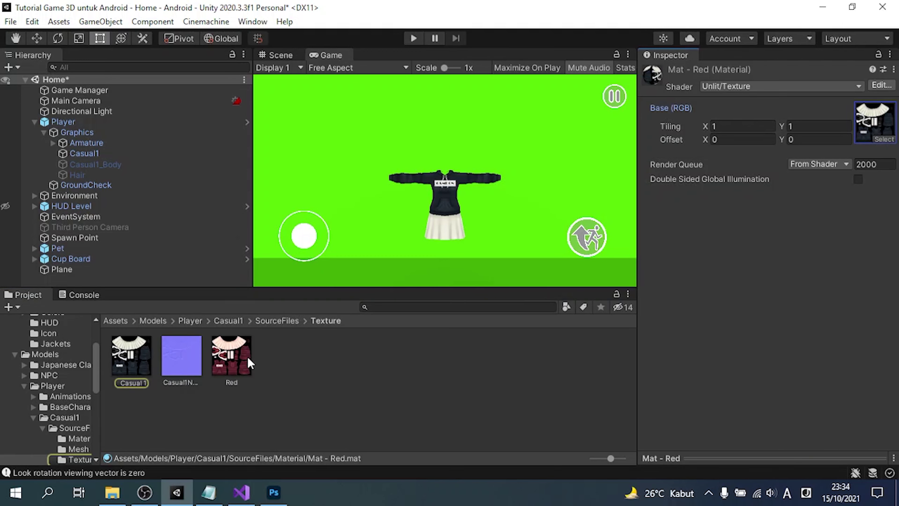
{"action": "left_click_drag", "start_coordinate": [239, 368], "coordinate": [874, 122]}
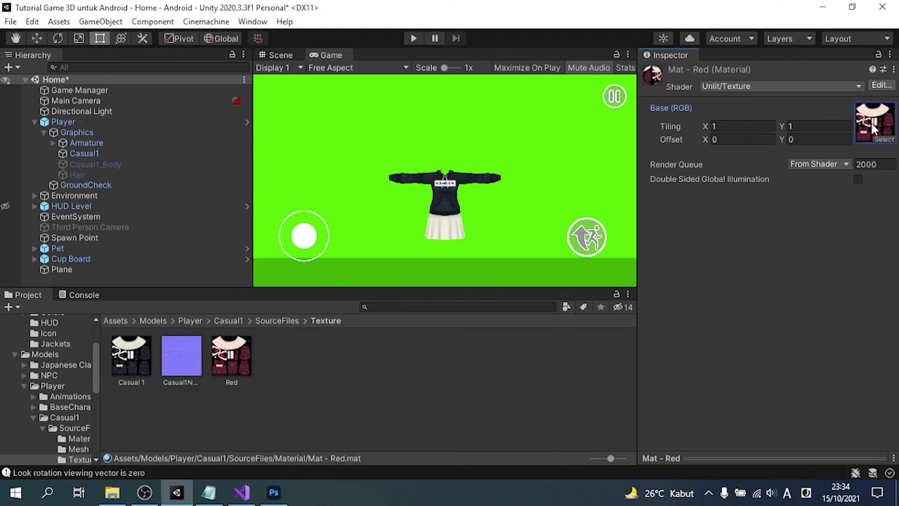
{"action": "left_click", "coordinate": [294, 321]}
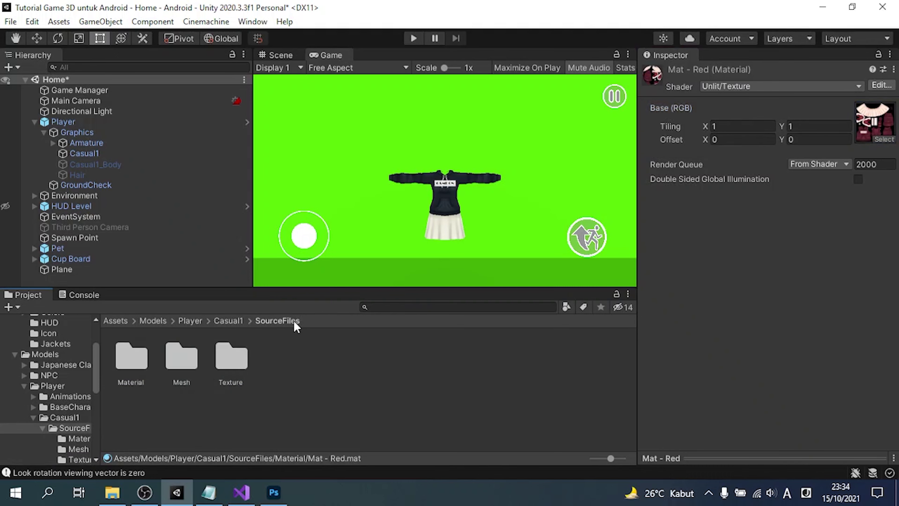
{"action": "double_click", "coordinate": [138, 358]}
{"action": "left_click", "coordinate": [137, 361]}
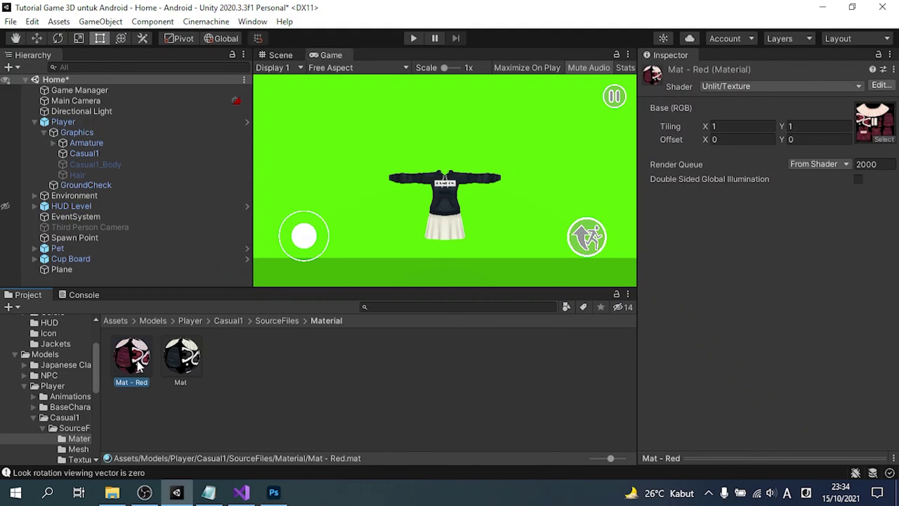
{"action": "left_click", "coordinate": [107, 153]}
{"action": "mouse_move", "coordinate": [129, 354]}
{"action": "left_mouse_down"}
{"action": "mouse_move", "coordinate": [779, 322]}
{"action": "mouse_move", "coordinate": [791, 310]}
{"action": "left_mouse_up"}
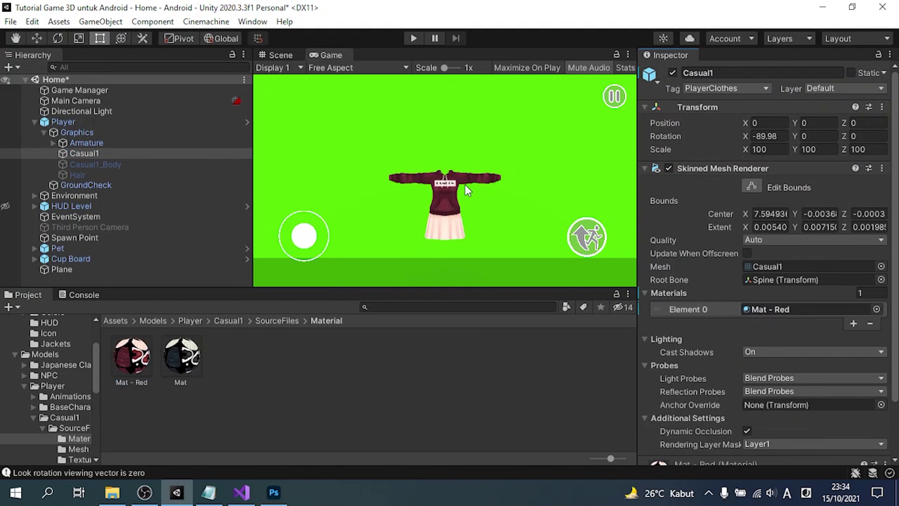
{"action": "key", "text": "ctrl+z"}
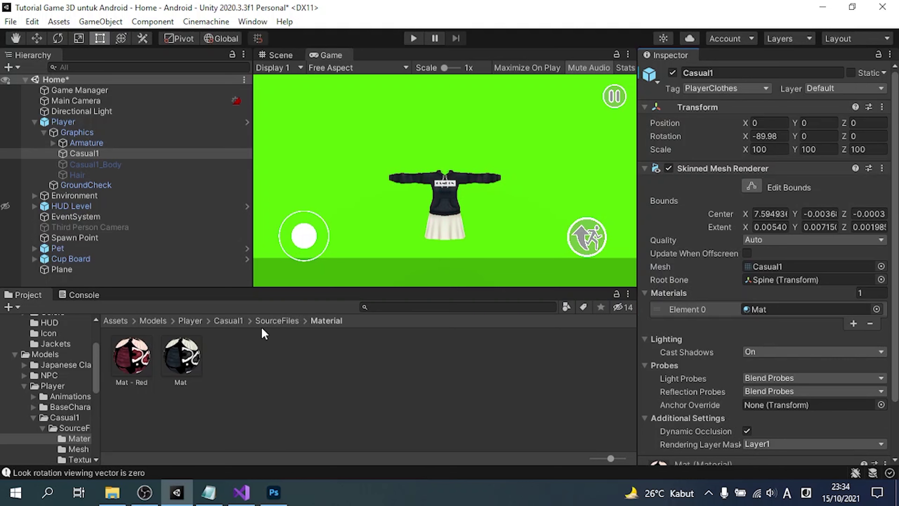
Undo the earlier tint and select the garments, excluding the white collar, strips and shoe borders.
{"action": "left_click", "coordinate": [273, 492]}
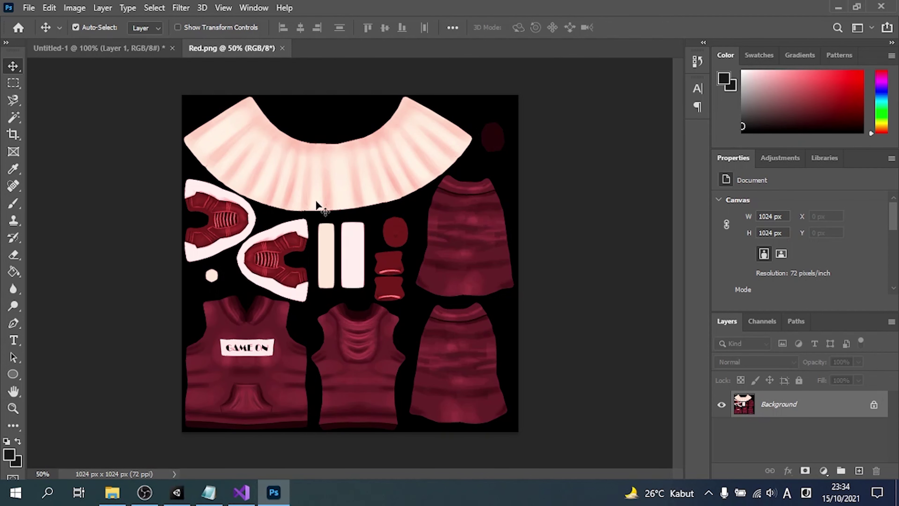
{"action": "key", "text": "ctrl+z"}
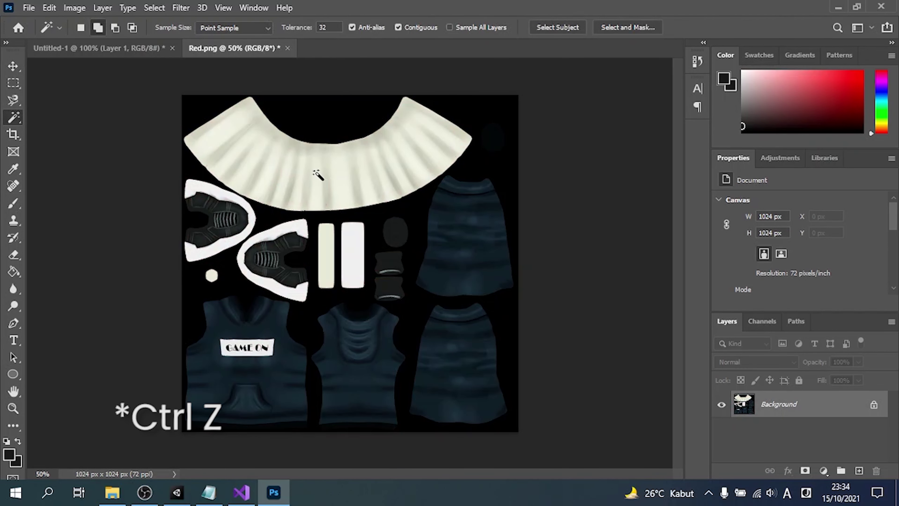
{"action": "left_click", "coordinate": [302, 177]}
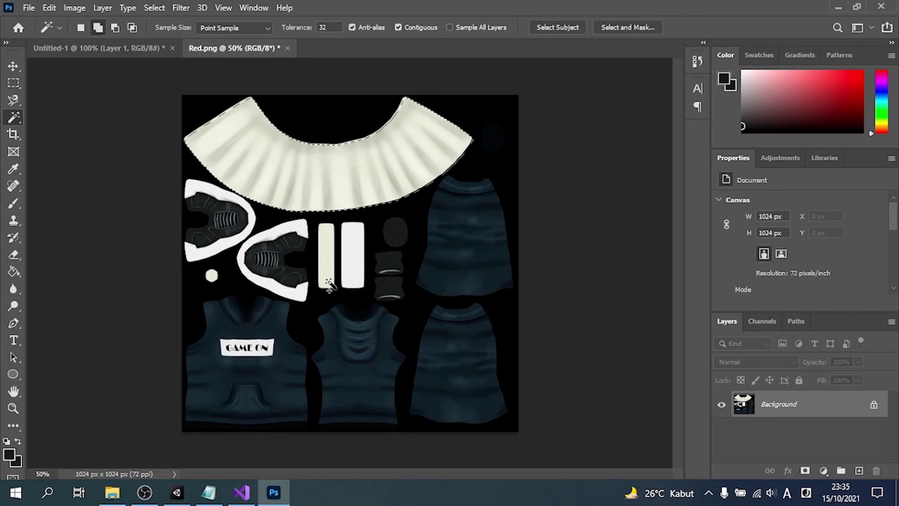
{"action": "left_click", "coordinate": [330, 257]}
{"action": "left_click", "coordinate": [357, 255]}
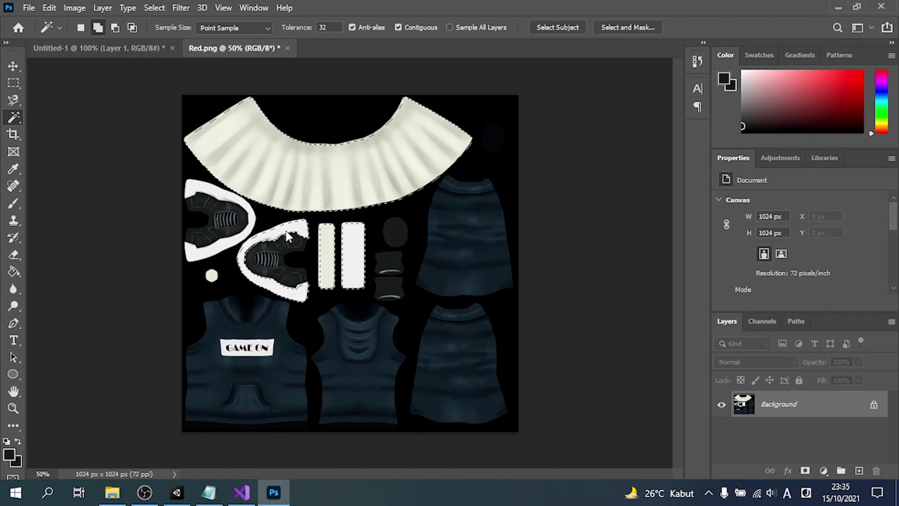
{"action": "left_click", "coordinate": [282, 244]}
{"action": "left_click", "coordinate": [216, 244]}
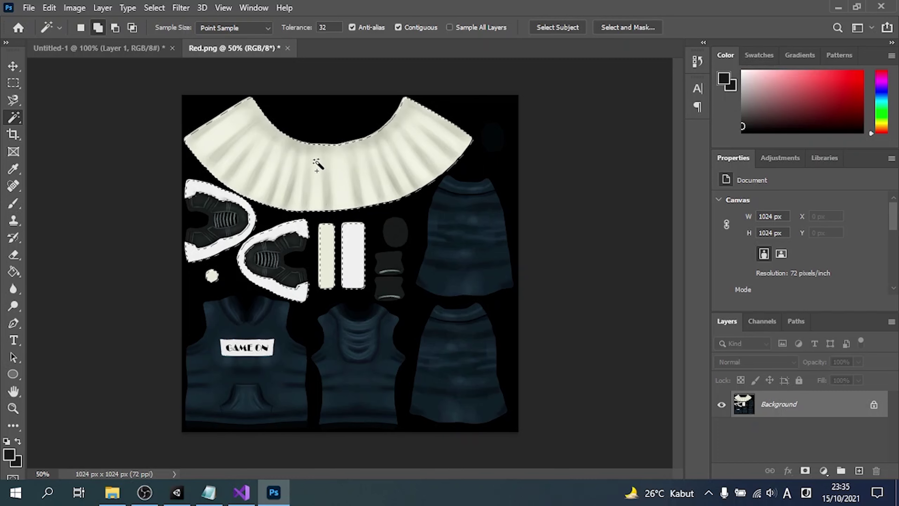
{"action": "left_click", "coordinate": [154, 7]}
{"action": "left_click", "coordinate": [179, 57]}
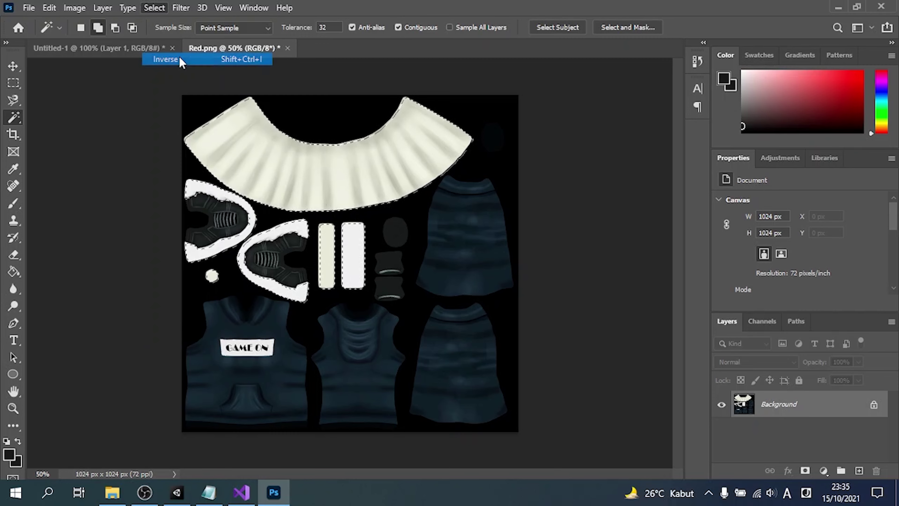
Raise the Red-channel curve on the selected garments, deselect, and save Red.png.
{"action": "key", "text": "ctrl+m"}
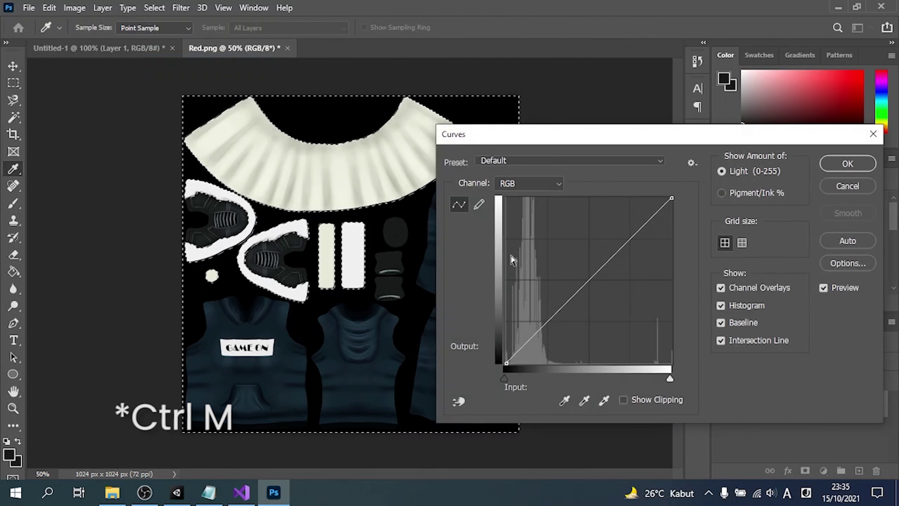
{"action": "left_click", "coordinate": [529, 183]}
{"action": "left_click", "coordinate": [510, 206]}
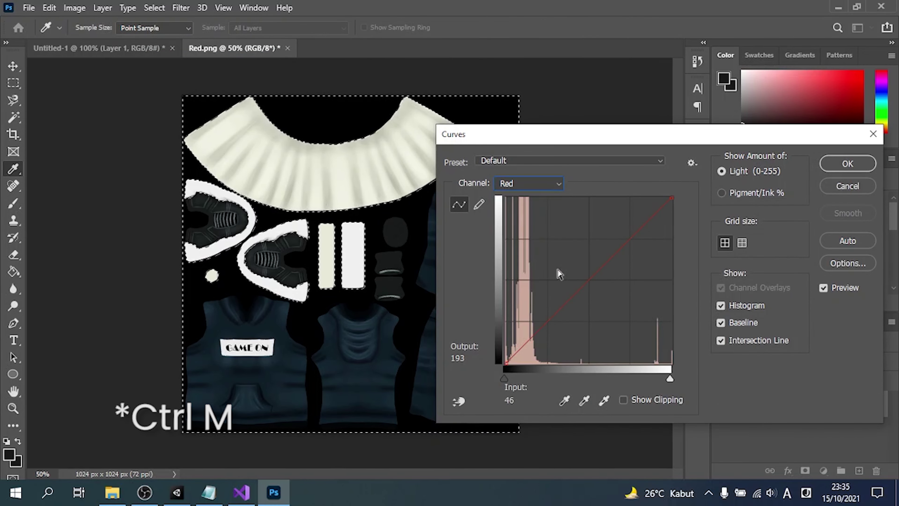
{"action": "mouse_move", "coordinate": [572, 297]}
{"action": "left_mouse_down"}
{"action": "mouse_move", "coordinate": [527, 285]}
{"action": "mouse_move", "coordinate": [521, 272]}
{"action": "left_mouse_up"}
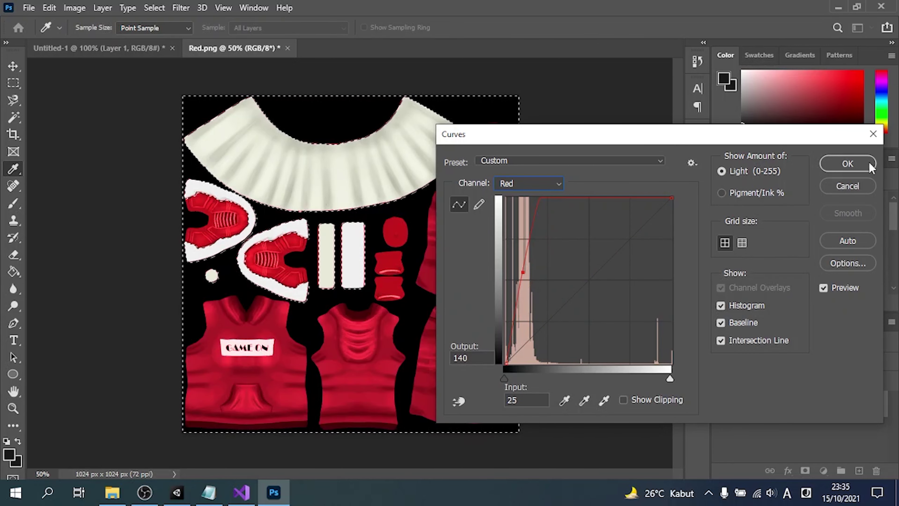
{"action": "key", "text": "Return"}
{"action": "key", "text": "w"}
{"action": "key", "text": "ctrl+d"}
{"action": "key", "text": "ctrl+s"}
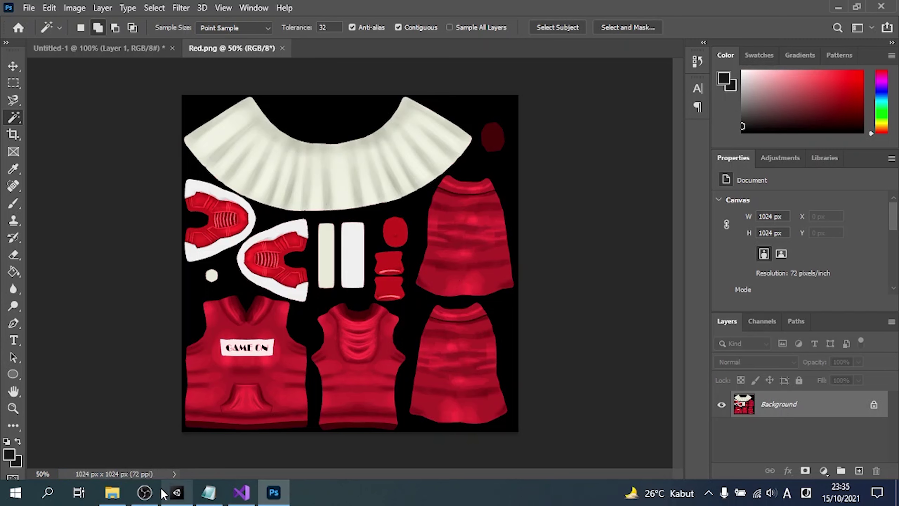
{"action": "left_click", "coordinate": [177, 493]}
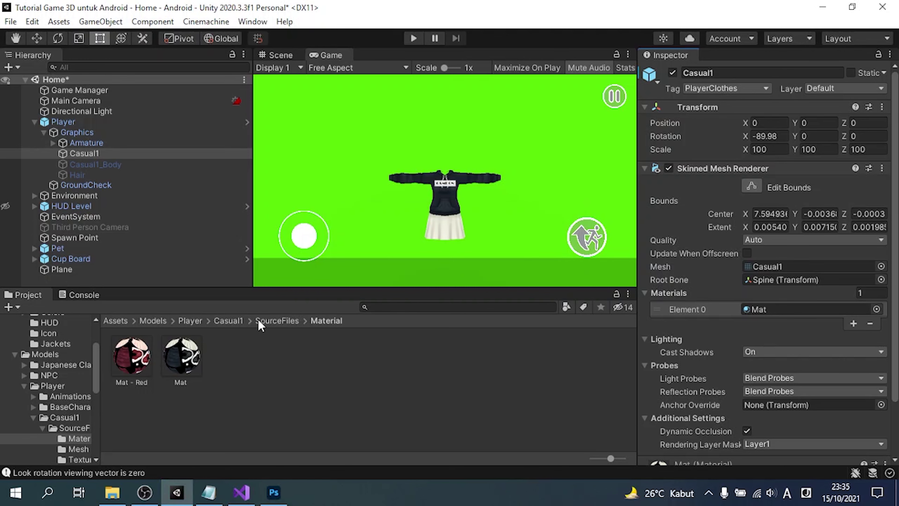
Assign Mat - Red to Element 0 of Casual1's Skinned Mesh Renderer.
{"action": "left_click", "coordinate": [886, 126]}
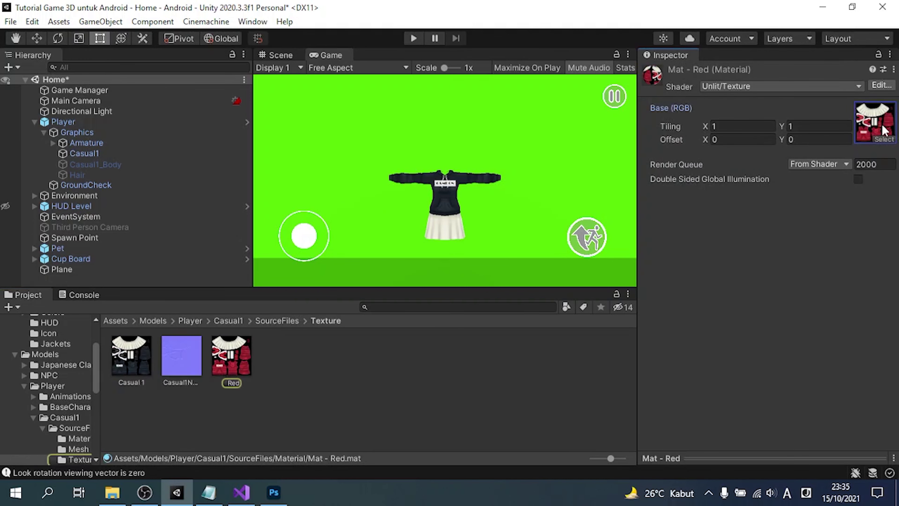
{"action": "left_click", "coordinate": [106, 154]}
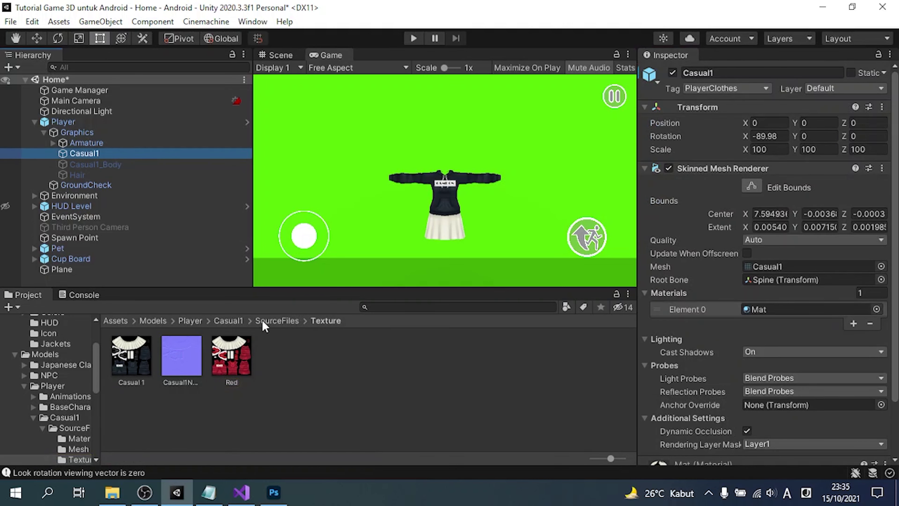
{"action": "left_click", "coordinate": [276, 320]}
{"action": "double_click", "coordinate": [131, 355]}
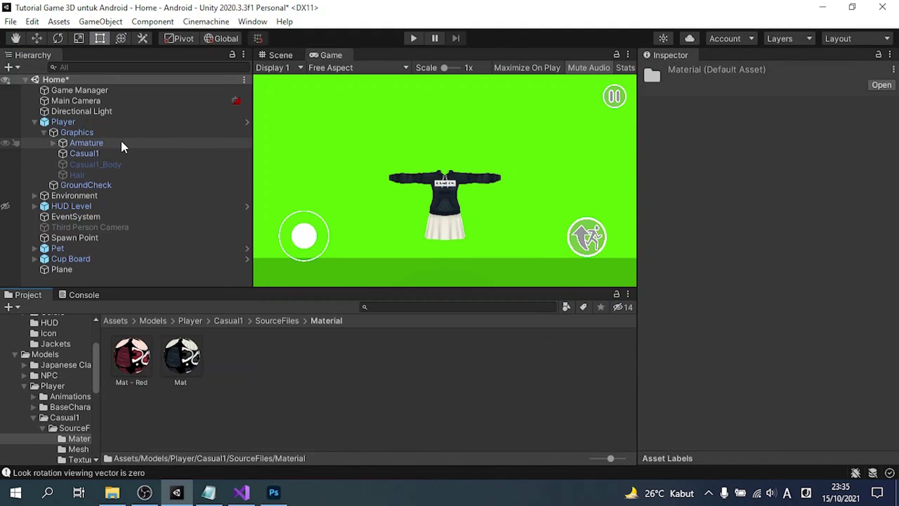
{"action": "left_click", "coordinate": [117, 153]}
{"action": "left_click_drag", "start_coordinate": [131, 356], "coordinate": [731, 318]}
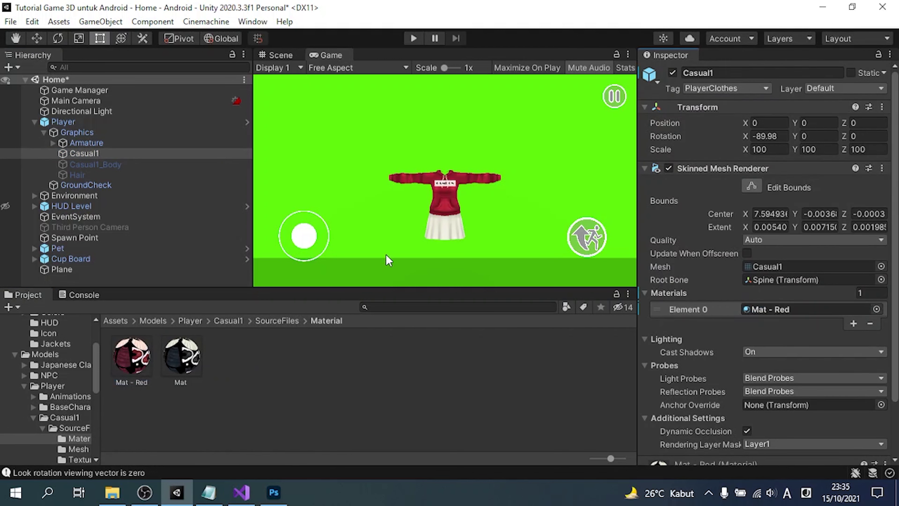
Add and then delete a line in the tutorial notes, returning to Unity.
{"action": "left_click", "coordinate": [209, 492]}
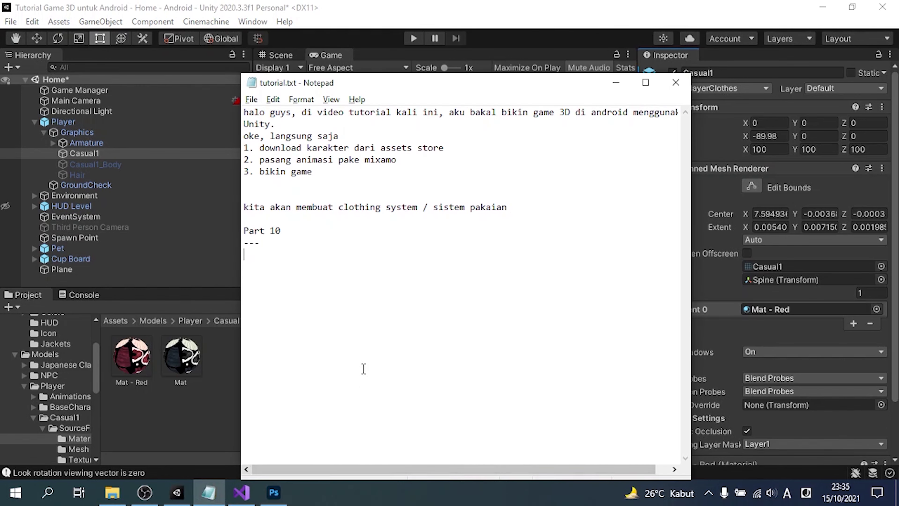
{"action": "type", "text": "kita buat yang banyak"}
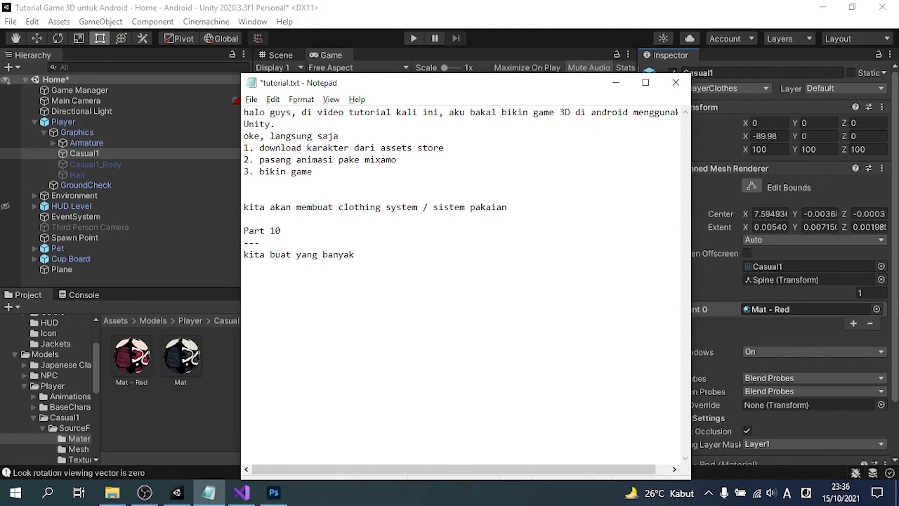
{"action": "key", "text": "shift+Home"}
{"action": "key", "text": "BackSpace"}
{"action": "key", "text": "alt+Tab"}
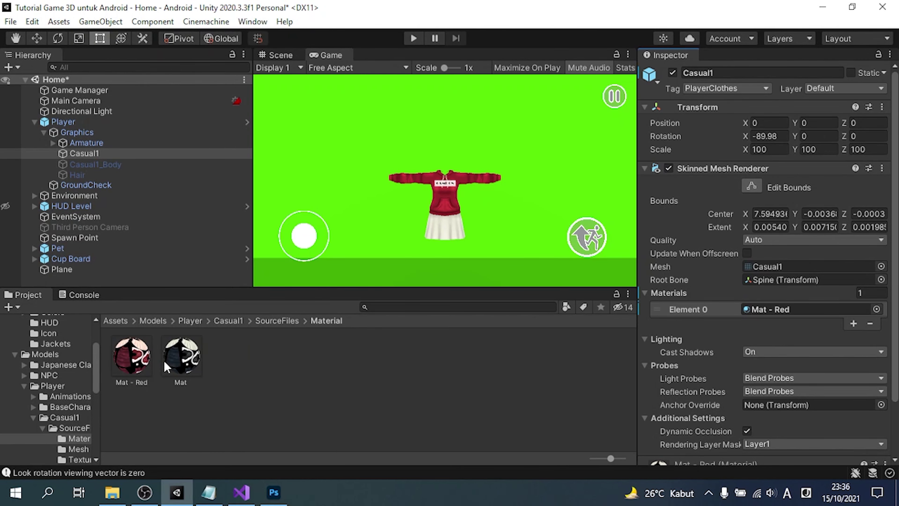
Duplicate the Mat material and name the copy Mat - Blue.
{"action": "left_click", "coordinate": [183, 370]}
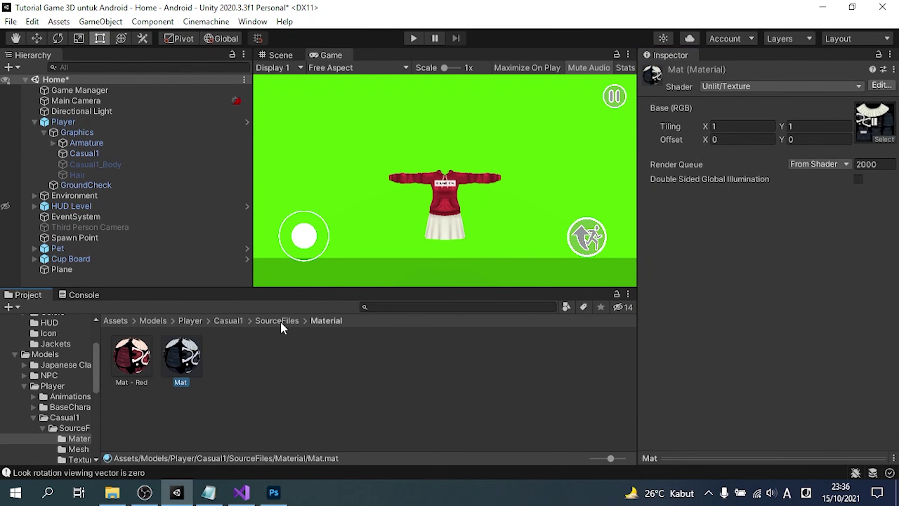
{"action": "right_click", "coordinate": [195, 364]}
{"action": "key", "text": "Escape"}
{"action": "key", "text": "ctrl+d"}
{"action": "key", "text": "F2"}
{"action": "type", "text": "Mat - Bl"}
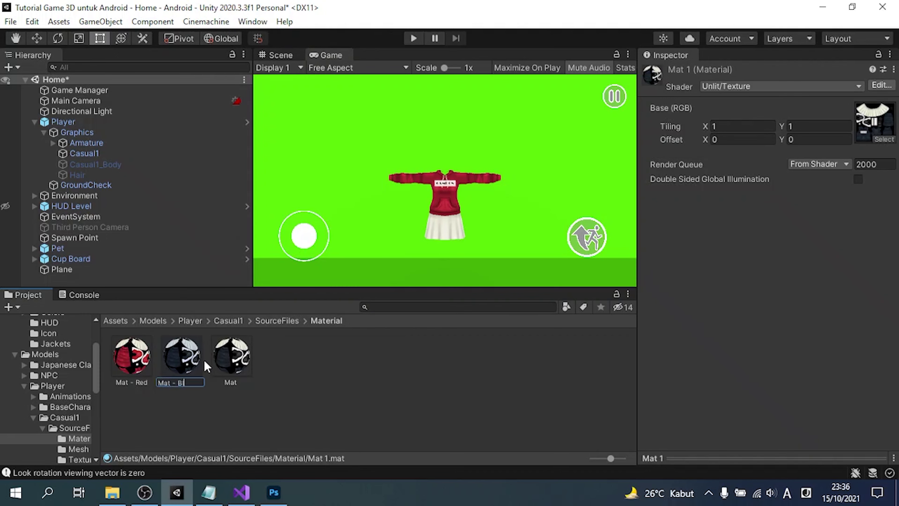
{"action": "type", "text": "ue"}
{"action": "key", "text": "Return"}
Rename the base Mat material to Mat - Original.
{"action": "left_click", "coordinate": [215, 360]}
{"action": "key", "text": "F2"}
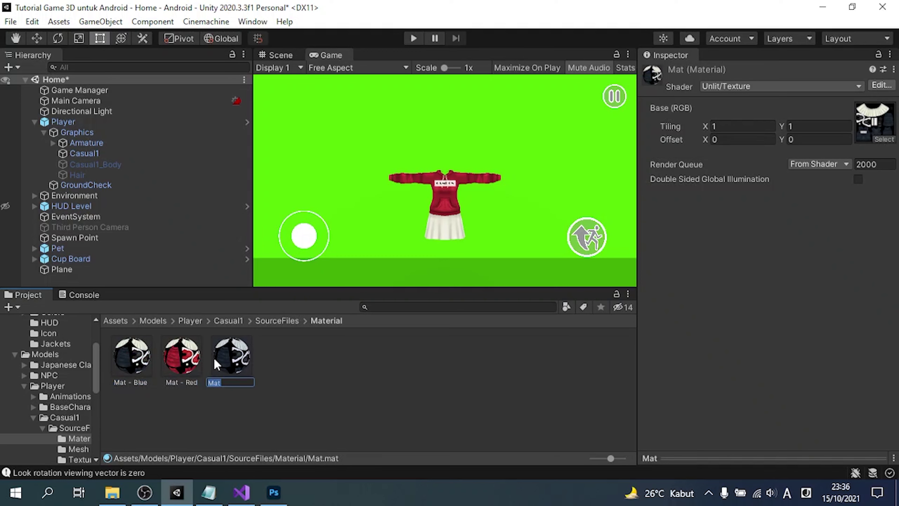
{"action": "key", "text": "End"}
{"action": "type", "text": "Origin"}
{"action": "type", "text": "al"}
{"action": "key", "text": "Return"}
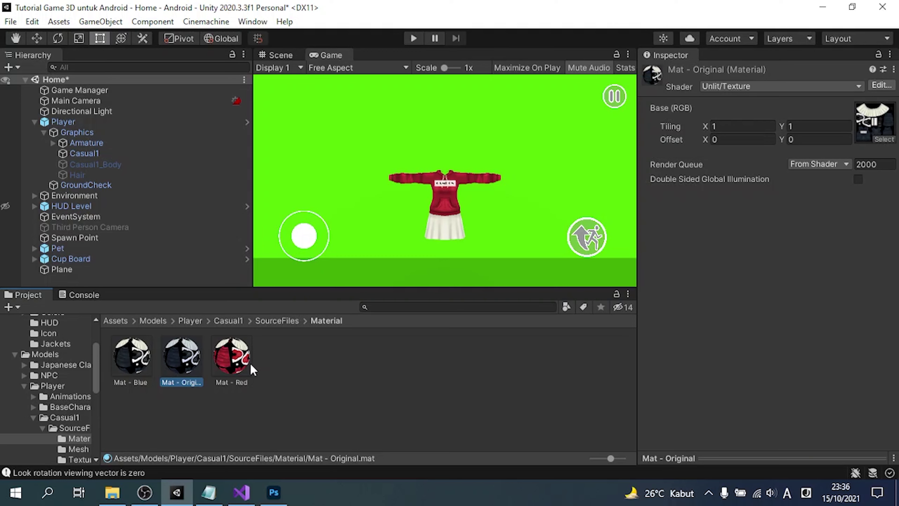
Create Mat - Green and Mat - Yellow copies of the material.
{"action": "key", "text": "ctrl+d"}
{"action": "key", "text": "F2"}
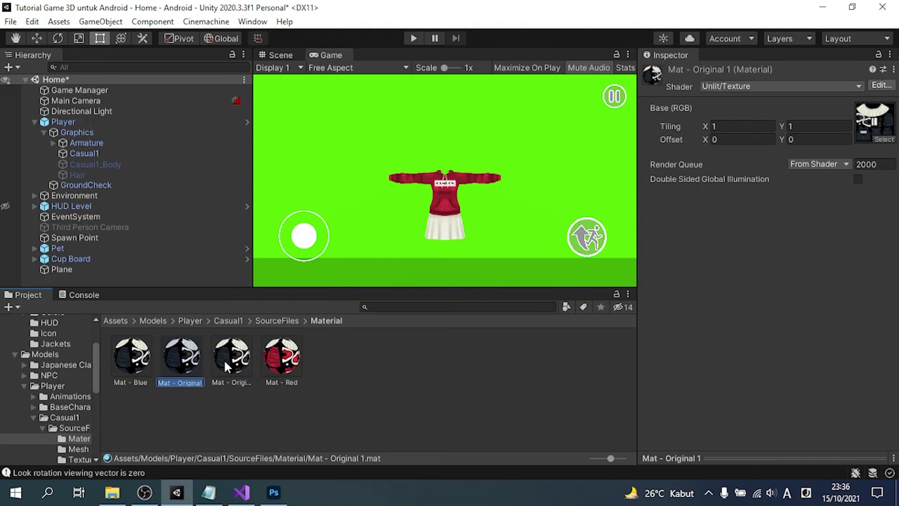
{"action": "type", "text": "Mat -"}
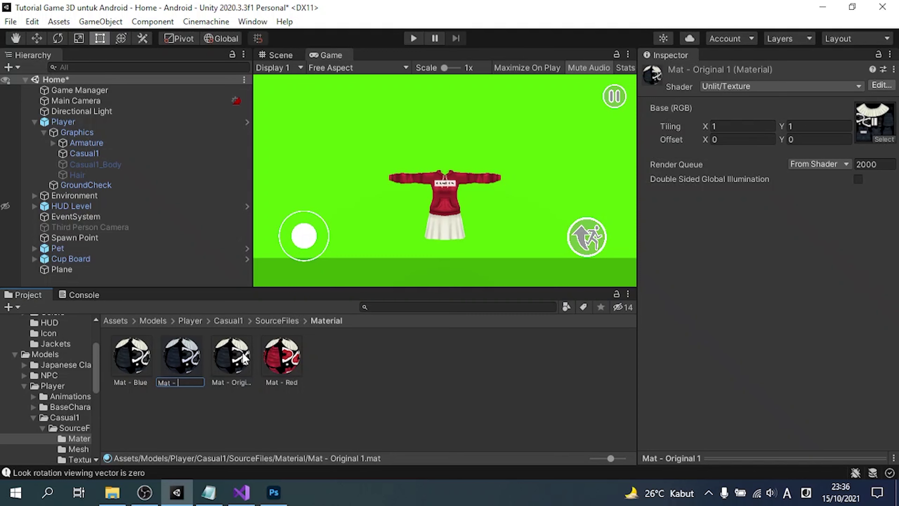
{"action": "key", "text": "Return"}
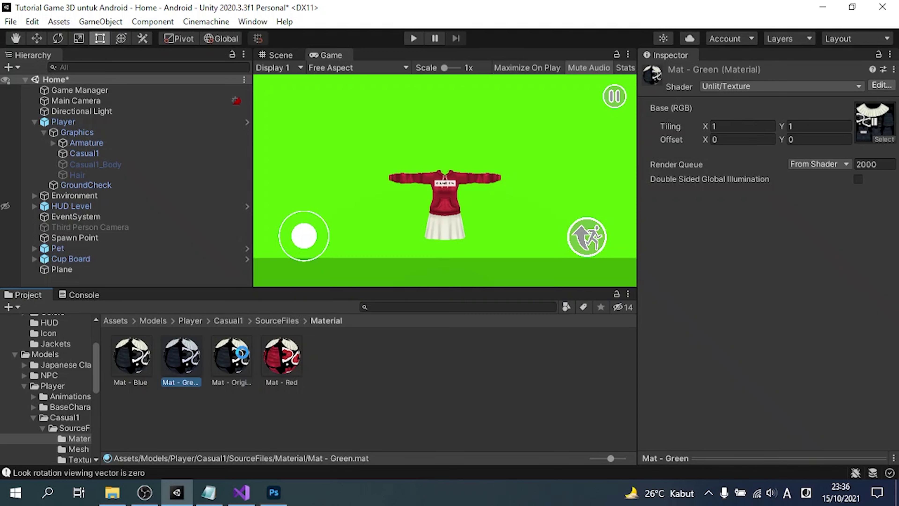
{"action": "key", "text": "ctrl+d"}
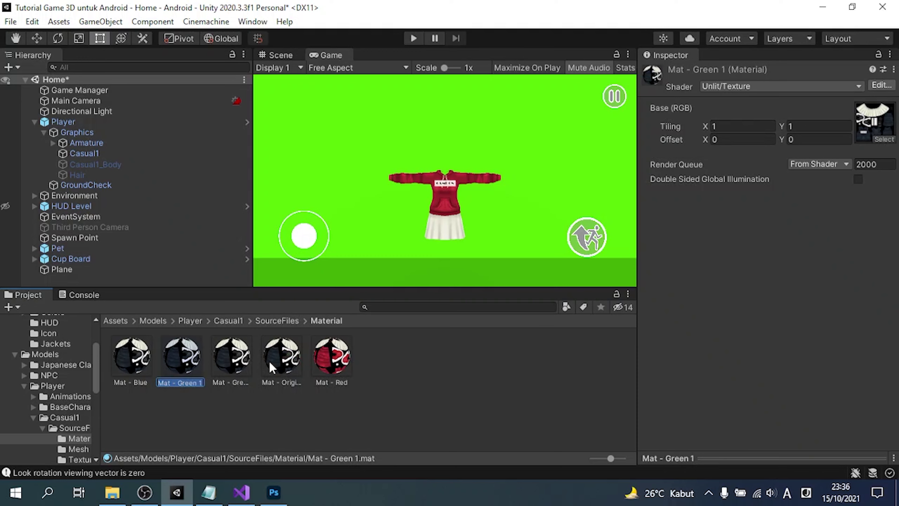
{"action": "key", "text": "F2"}
{"action": "key", "text": "ctrl+shift+Left"}
{"action": "key", "text": "ctrl+shift+Left"}
{"action": "key", "text": "BackSpace"}
{"action": "key", "text": "Return"}
Duplicate Mat - Yellow and rename the copy Mat - Purple.
{"action": "key", "text": "ctrl+d"}
{"action": "key", "text": "F2"}
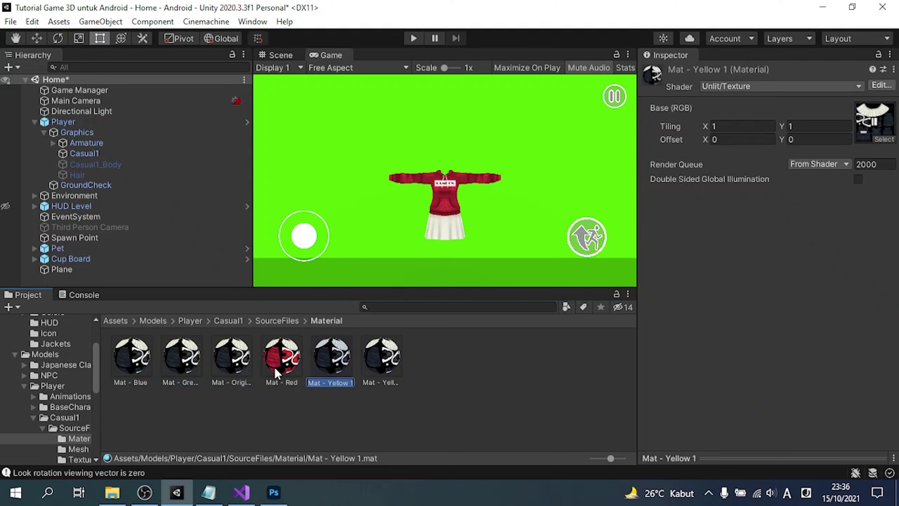
{"action": "key", "text": "End"}
{"action": "key", "text": "ctrl+shift+Left"}
{"action": "key", "text": "ctrl+shift+Left"}
{"action": "key", "text": "BackSpace"}
{"action": "type", "text": "le"}
{"action": "key", "text": "Return"}
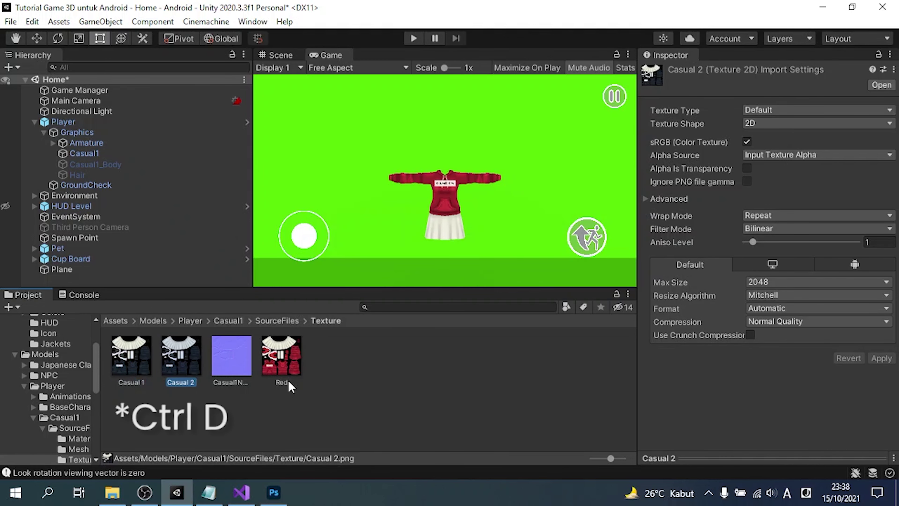
Rename the duplicated Casual 2 texture to Blue.
{"action": "key", "text": "F2"}
{"action": "type", "text": "Bl"}
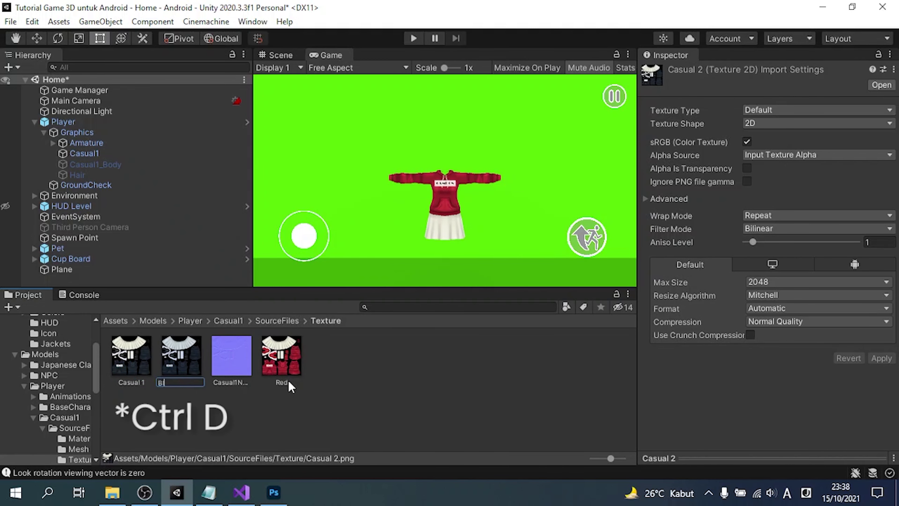
{"action": "type", "text": "ue"}
{"action": "key", "text": "Return"}
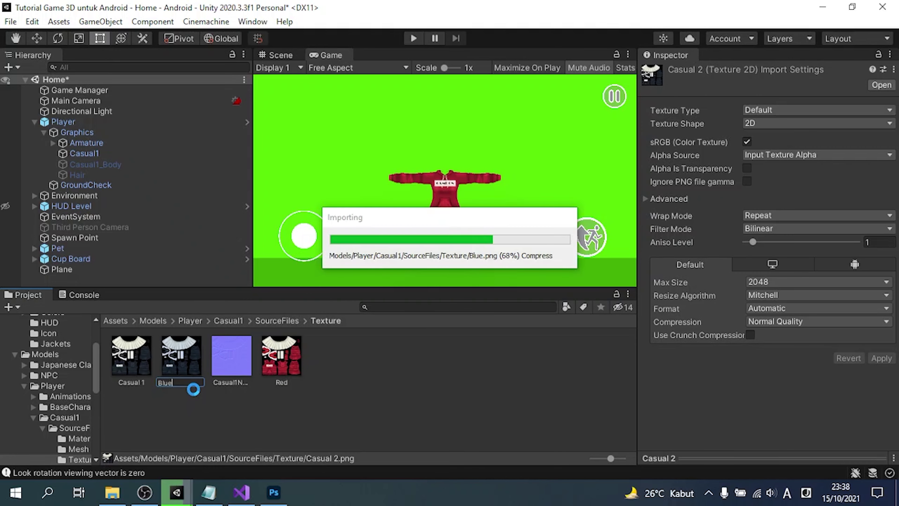
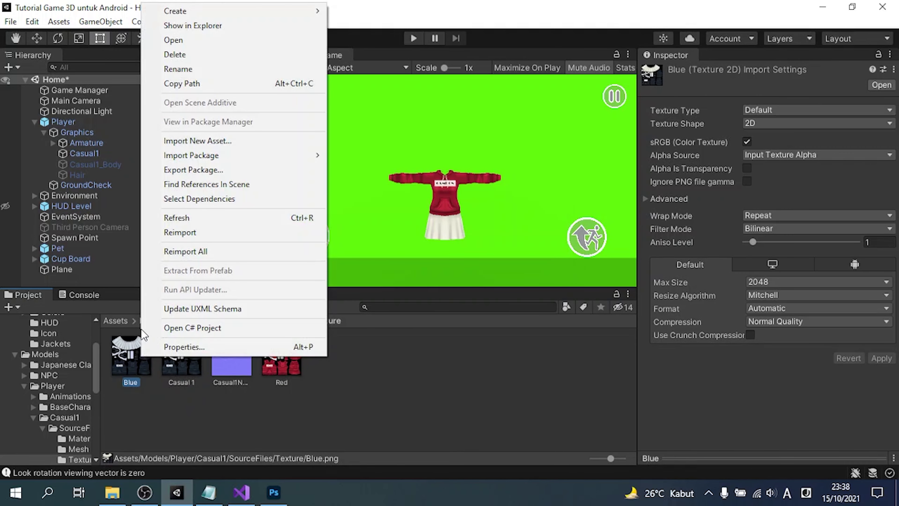
Reveal the Blue texture from Unity's Project panel in File Explorer.
{"action": "left_click", "coordinate": [228, 25]}
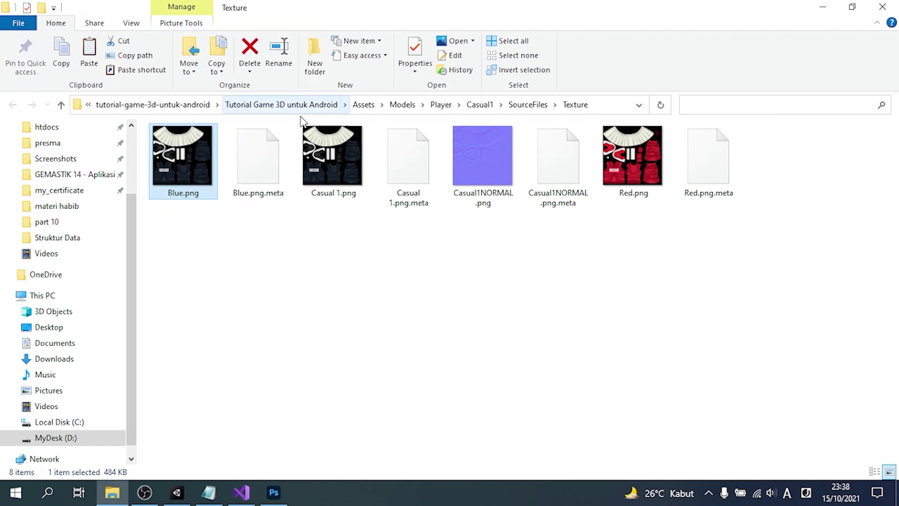
Drag Blue.png from the Texture folder onto Photoshop to open it.
{"action": "left_click_drag", "start_coordinate": [182, 177], "coordinate": [315, 54]}
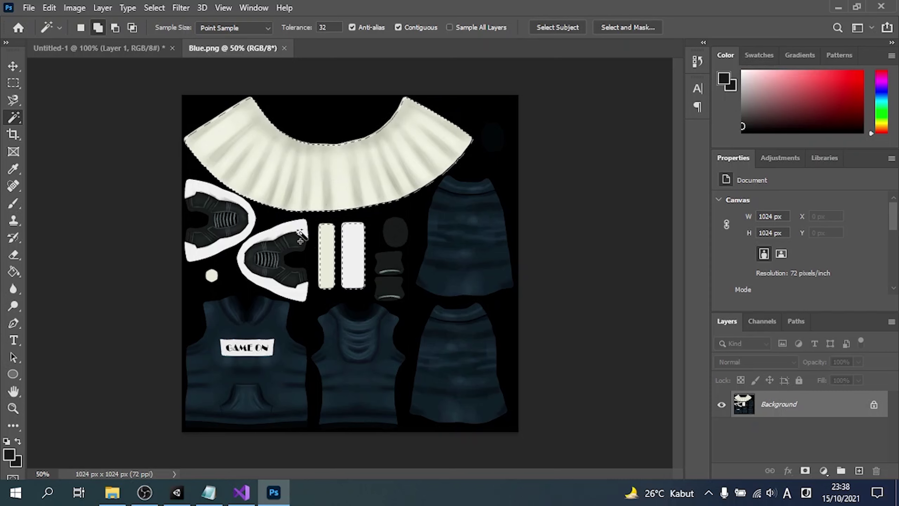
Add the shoe rims and white dot to the selection, invert it, and open Curves.
{"action": "left_click", "coordinate": [266, 233]}
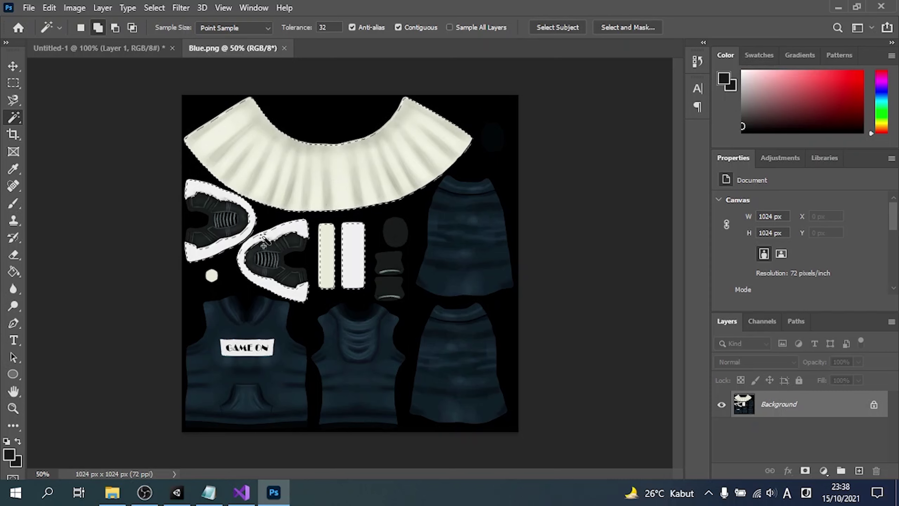
{"action": "left_click", "coordinate": [211, 275]}
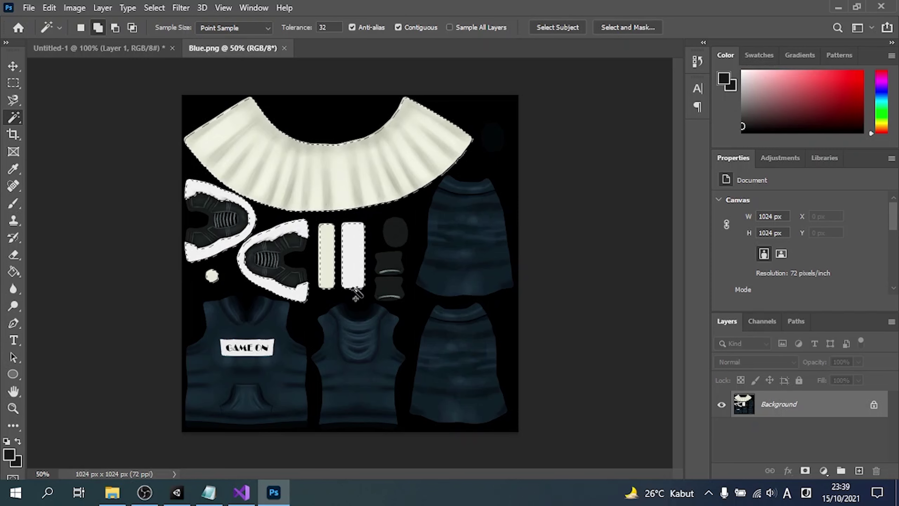
{"action": "left_click", "coordinate": [152, 7]}
{"action": "left_click", "coordinate": [176, 59]}
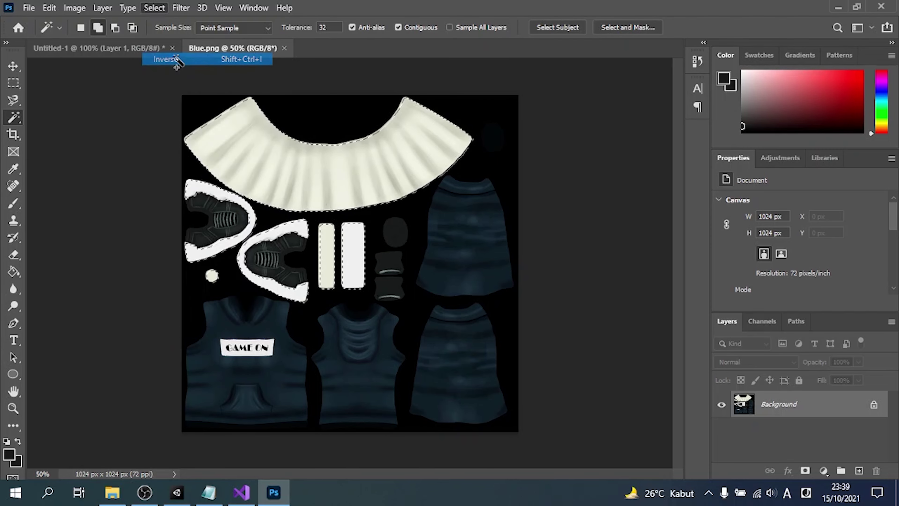
{"action": "key", "text": "ctrl+m"}
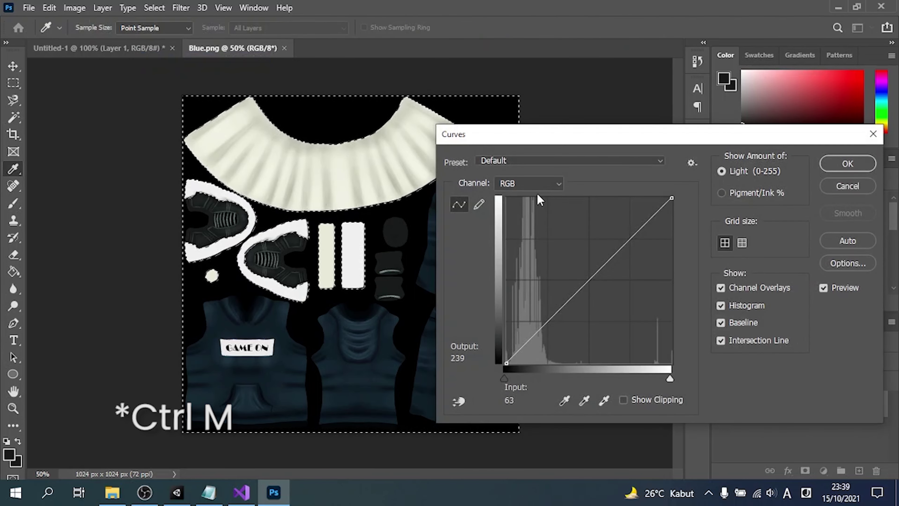
Raise the Blue channel curve to tint the dark garments bright blue.
{"action": "left_click", "coordinate": [529, 183]}
{"action": "left_click", "coordinate": [523, 233]}
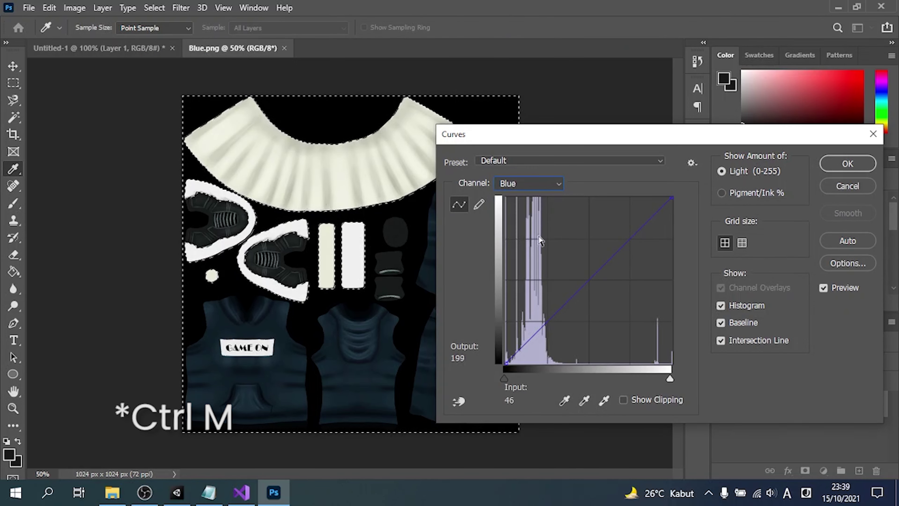
{"action": "left_click_drag", "start_coordinate": [564, 245], "coordinate": [554, 242]}
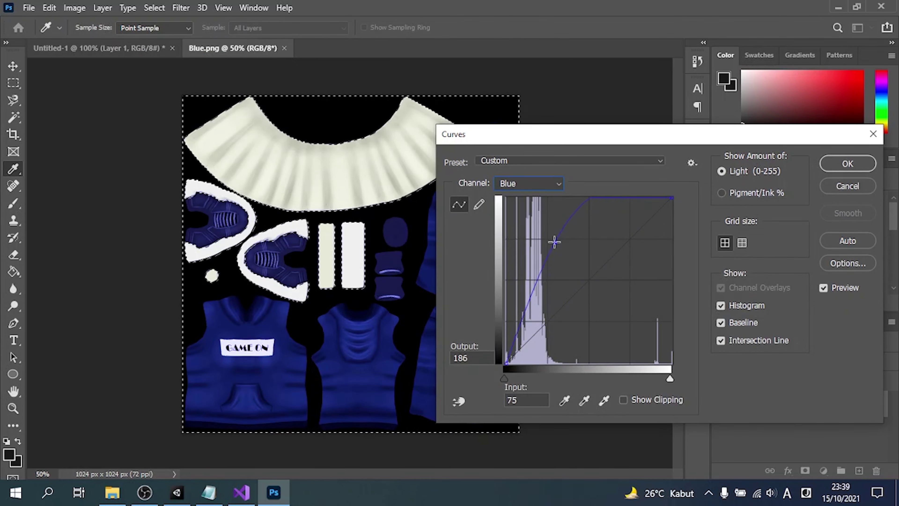
{"action": "left_click", "coordinate": [847, 164]}
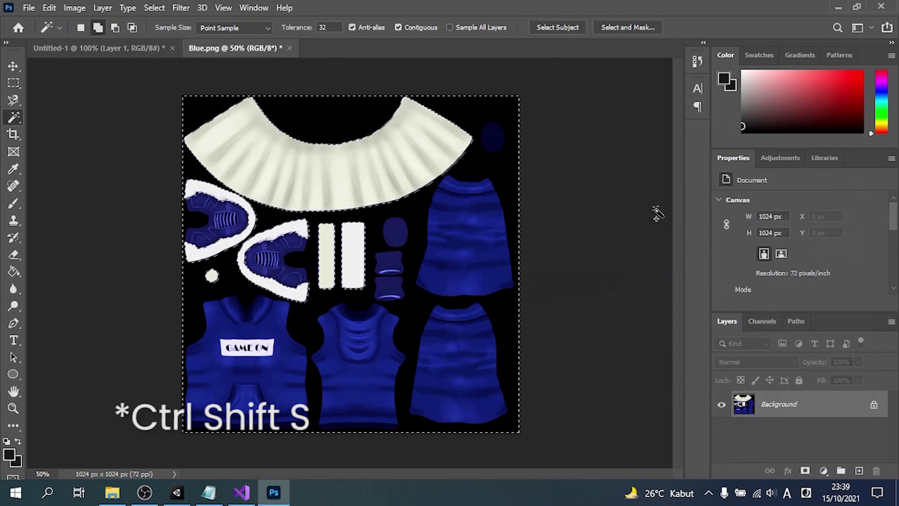
Save the image as PNG over the existing Blue.png.
{"action": "key", "text": "ctrl+shift+s"}
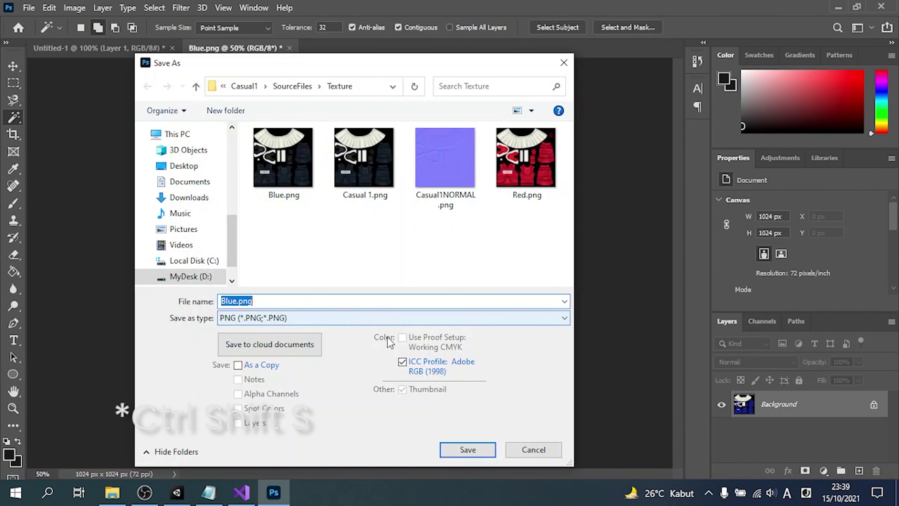
{"action": "left_click", "coordinate": [467, 451]}
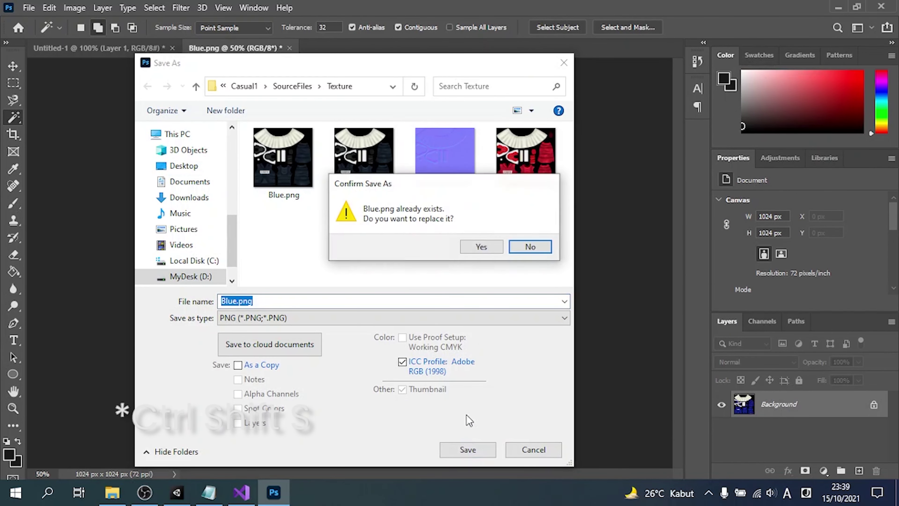
{"action": "left_click", "coordinate": [497, 248]}
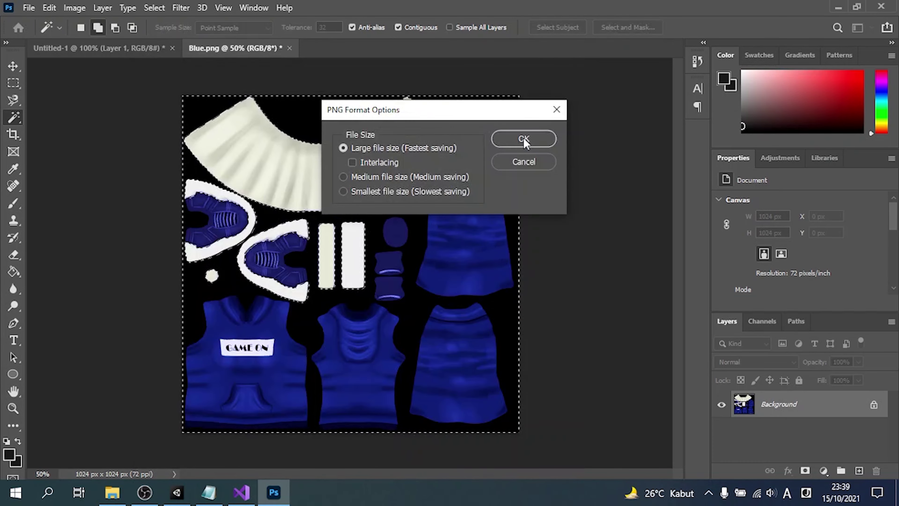
{"action": "left_click", "coordinate": [522, 138]}
Undo the blue tint and raise the Green channel curve to make the garments green.
{"action": "key", "text": "ctrl+z"}
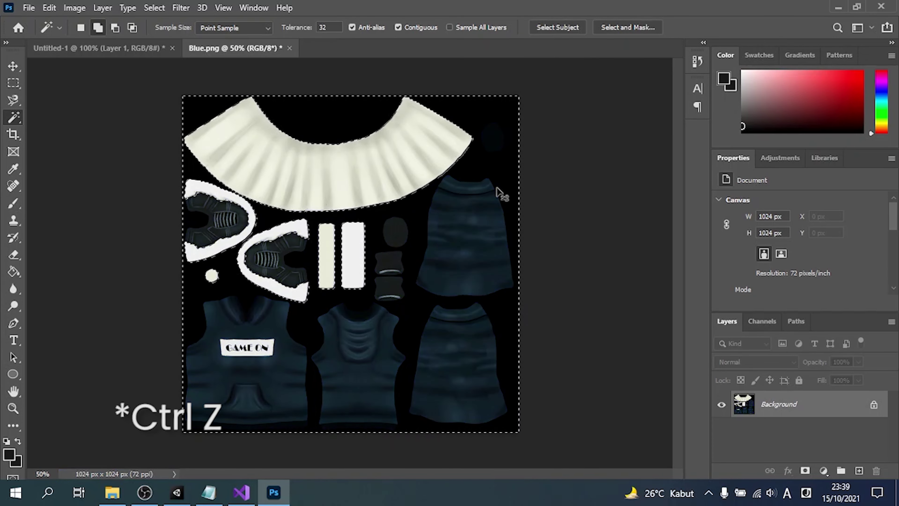
{"action": "key", "text": "ctrl+m"}
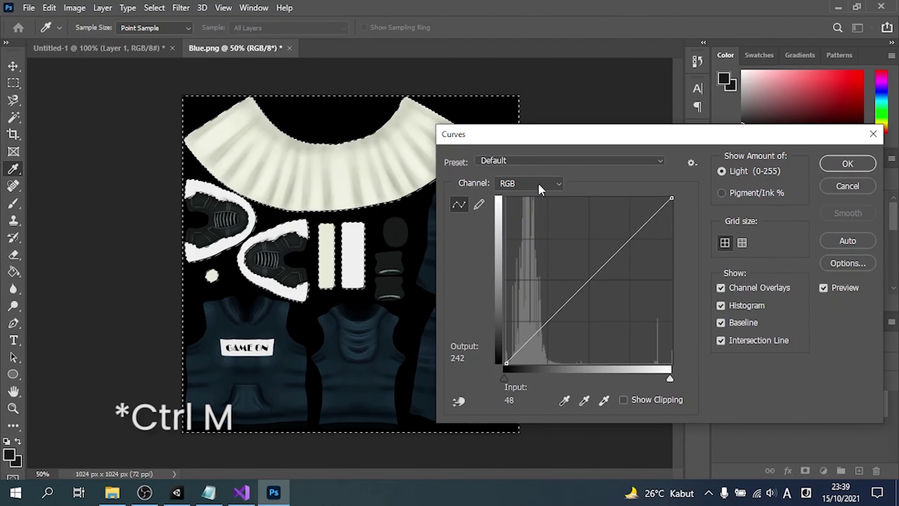
{"action": "left_click", "coordinate": [529, 183]}
{"action": "left_click", "coordinate": [508, 218]}
{"action": "left_click_drag", "start_coordinate": [581, 282], "coordinate": [555, 235]}
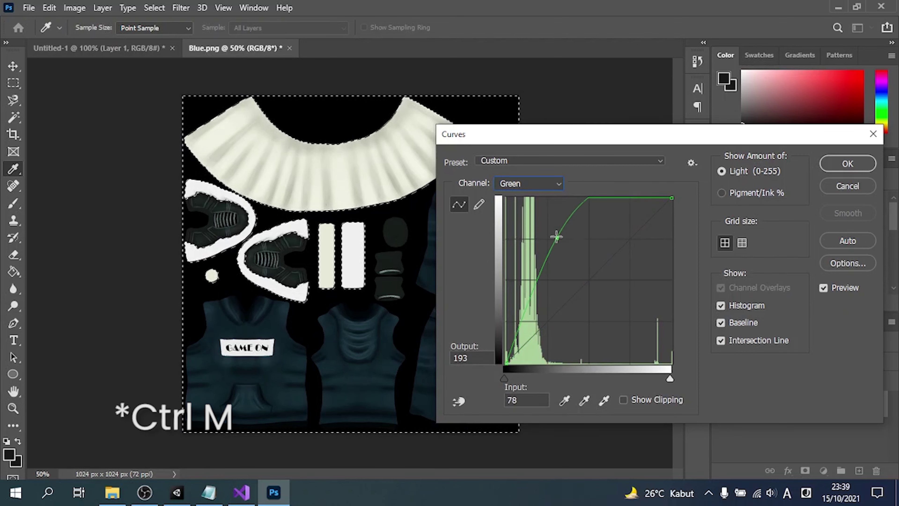
{"action": "left_click", "coordinate": [860, 160]}
Save the image as Green.png, then undo the green tint.
{"action": "key", "text": "ctrl+shift+s"}
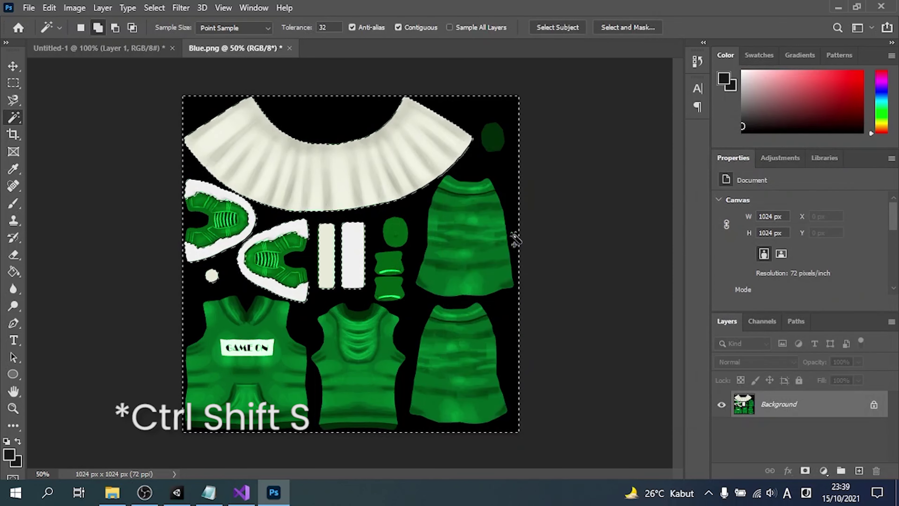
{"action": "type", "text": "Gr"}
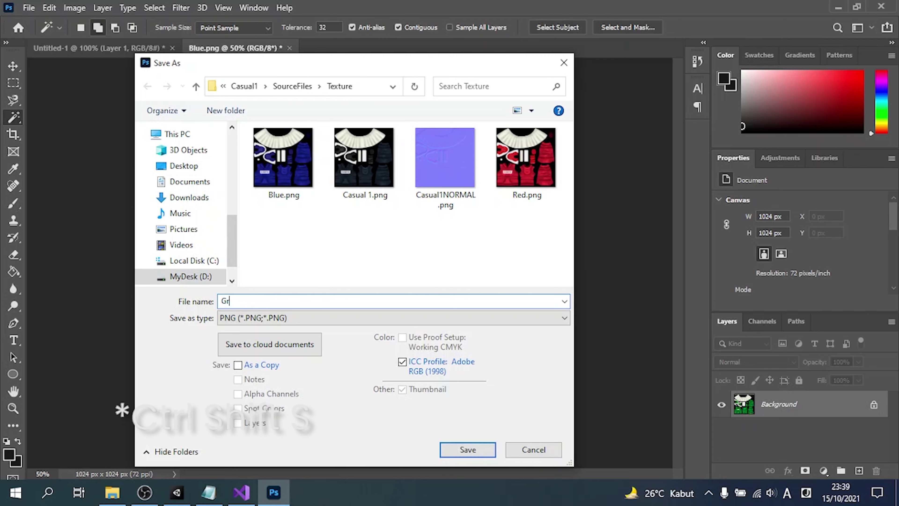
{"action": "type", "text": "een"}
{"action": "key", "text": "Return"}
{"action": "key", "text": "Return"}
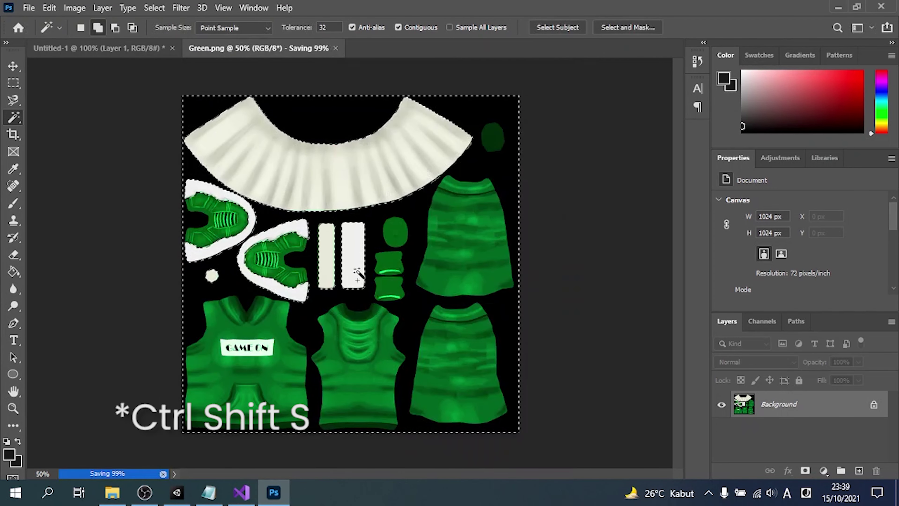
{"action": "key", "text": "ctrl+z"}
In Curves, raise the Red and Blue channel curves to push the garments toward purple.
{"action": "key", "text": "ctrl+m"}
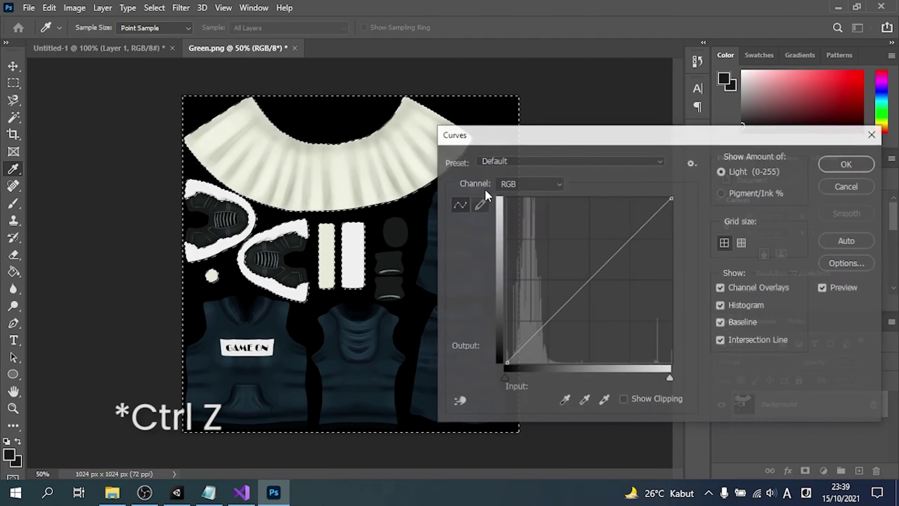
{"action": "left_click", "coordinate": [528, 183]}
{"action": "left_click", "coordinate": [509, 204]}
{"action": "left_click_drag", "start_coordinate": [579, 267], "coordinate": [549, 241]}
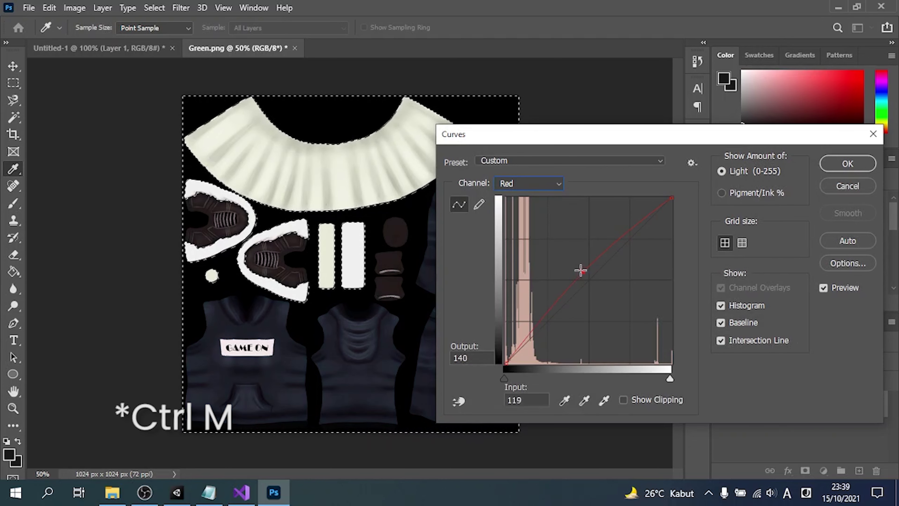
{"action": "left_click", "coordinate": [541, 185]}
{"action": "left_click", "coordinate": [541, 219]}
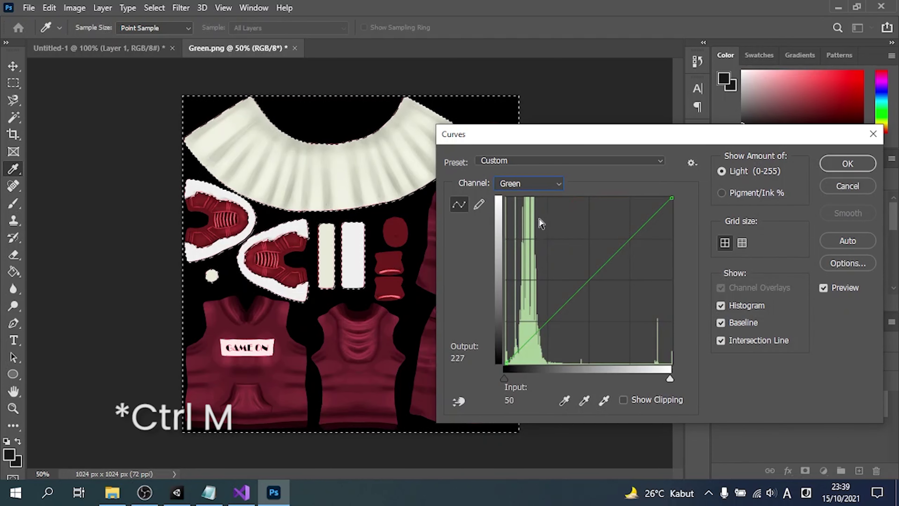
{"action": "left_click", "coordinate": [528, 183]}
{"action": "left_click", "coordinate": [542, 232]}
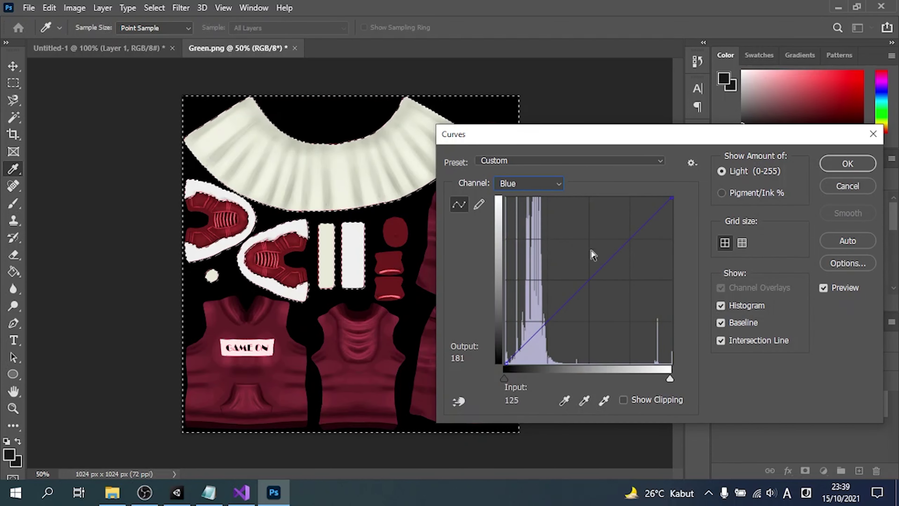
{"action": "left_click_drag", "start_coordinate": [600, 269], "coordinate": [561, 217]}
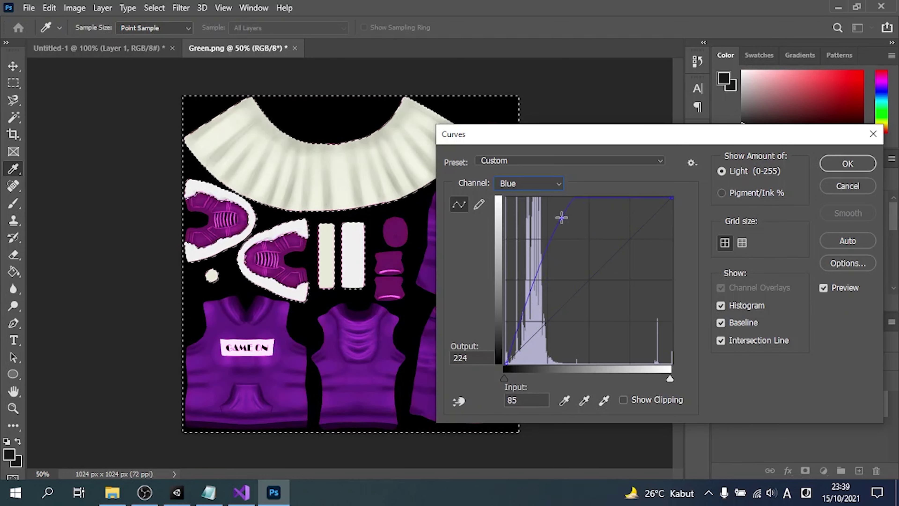
Rework the Red and Blue curves, shifting the garments from magenta toward blue-violet.
{"action": "left_click", "coordinate": [535, 185]}
{"action": "left_click", "coordinate": [504, 206]}
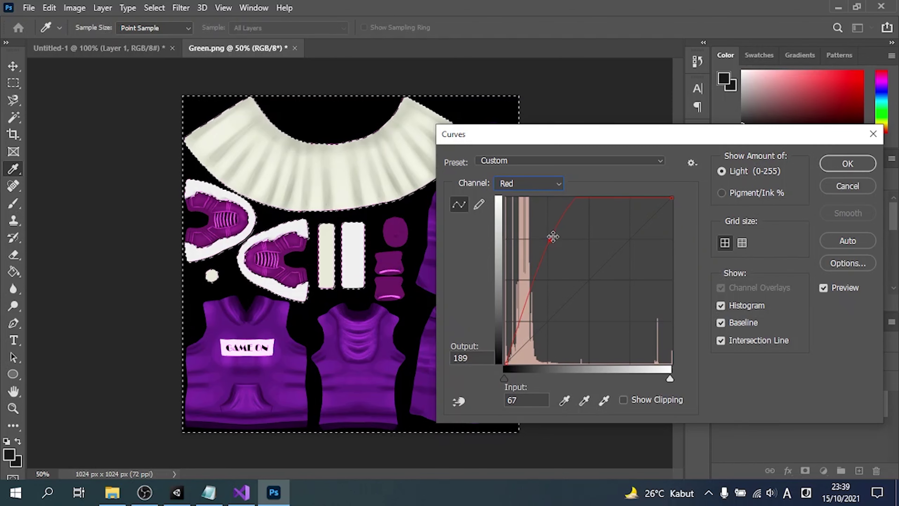
{"action": "left_click_drag", "start_coordinate": [552, 236], "coordinate": [526, 239]}
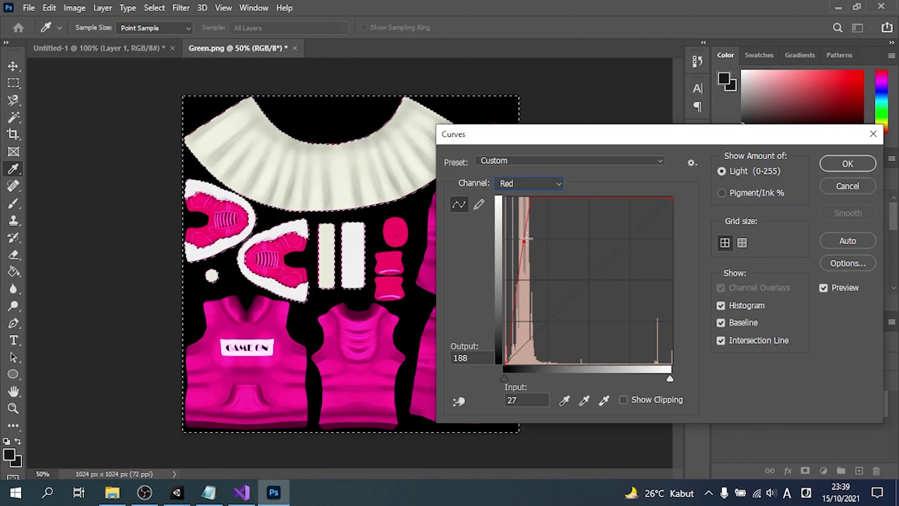
{"action": "left_click", "coordinate": [539, 188]}
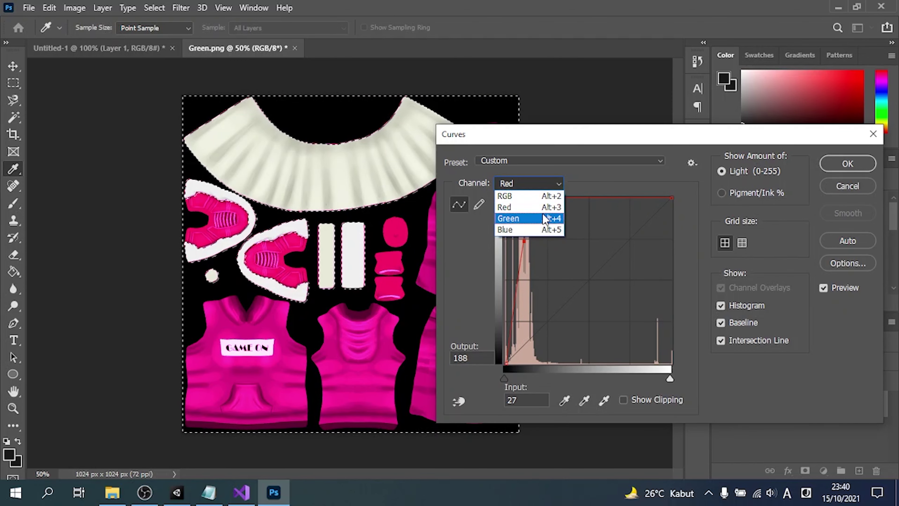
{"action": "left_click", "coordinate": [543, 230]}
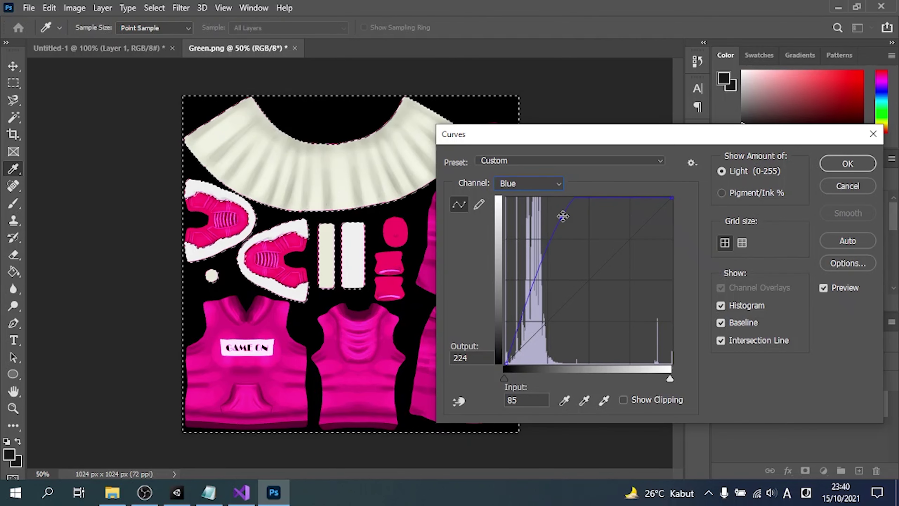
{"action": "mouse_move", "coordinate": [562, 216]}
{"action": "left_mouse_down"}
{"action": "mouse_move", "coordinate": [548, 232]}
{"action": "mouse_move", "coordinate": [533, 222]}
{"action": "mouse_move", "coordinate": [544, 208]}
{"action": "mouse_move", "coordinate": [536, 205]}
{"action": "left_mouse_up"}
{"action": "left_click", "coordinate": [541, 183]}
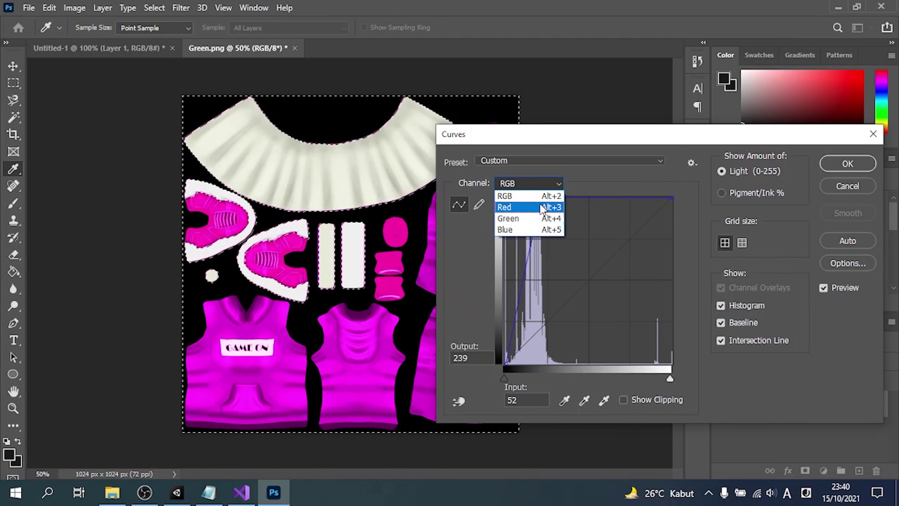
{"action": "left_click", "coordinate": [541, 203]}
{"action": "mouse_move", "coordinate": [524, 241]}
{"action": "left_mouse_down"}
{"action": "mouse_move", "coordinate": [556, 268]}
{"action": "mouse_move", "coordinate": [550, 253]}
{"action": "left_mouse_up"}
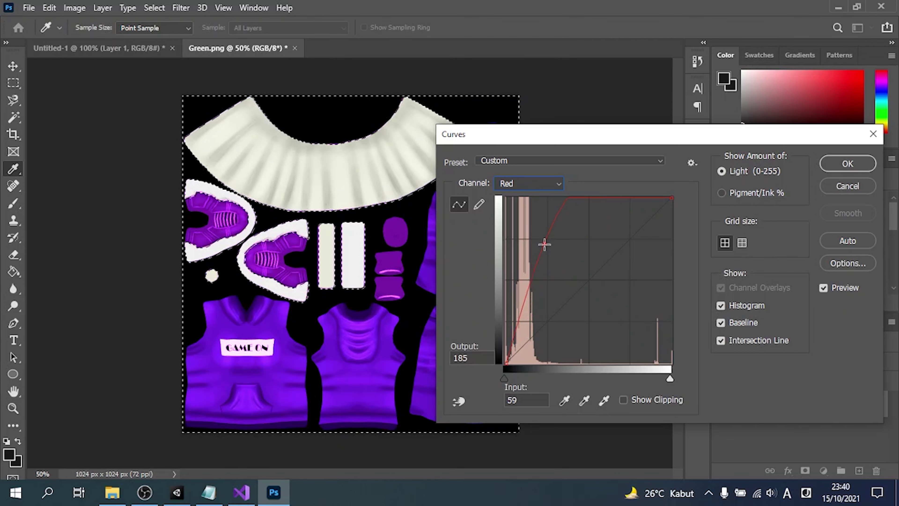
Fine-tune the Blue and Green channel curves to settle the purple tint.
{"action": "left_click", "coordinate": [539, 181]}
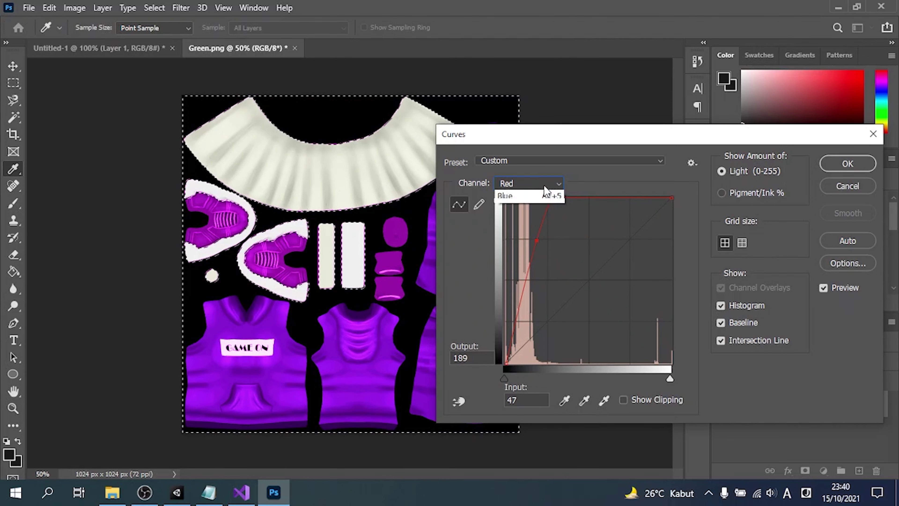
{"action": "left_click", "coordinate": [542, 230]}
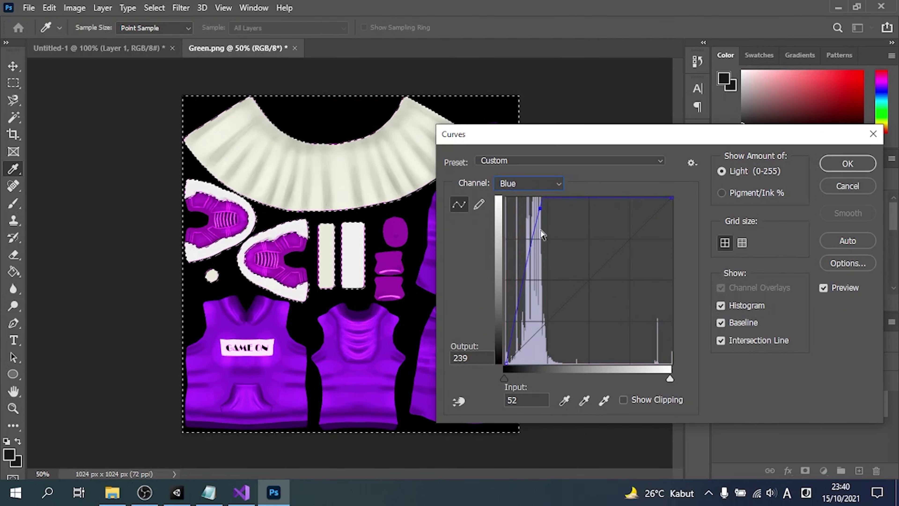
{"action": "left_click_drag", "start_coordinate": [536, 210], "coordinate": [535, 222]}
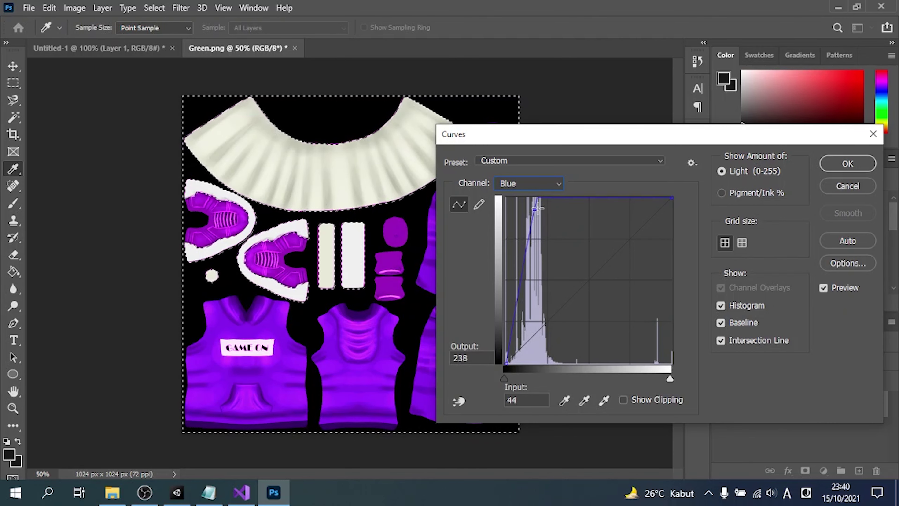
{"action": "left_click", "coordinate": [526, 188]}
{"action": "left_click", "coordinate": [524, 210]}
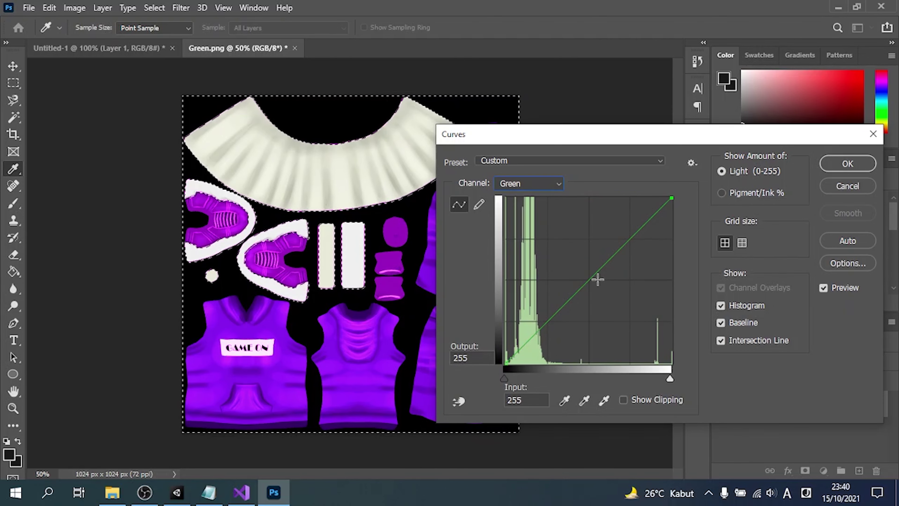
{"action": "mouse_move", "coordinate": [598, 279]}
{"action": "left_mouse_down"}
{"action": "mouse_move", "coordinate": [577, 239]}
{"action": "mouse_move", "coordinate": [635, 332]}
{"action": "mouse_move", "coordinate": [584, 296]}
{"action": "mouse_move", "coordinate": [579, 282]}
{"action": "left_mouse_up"}
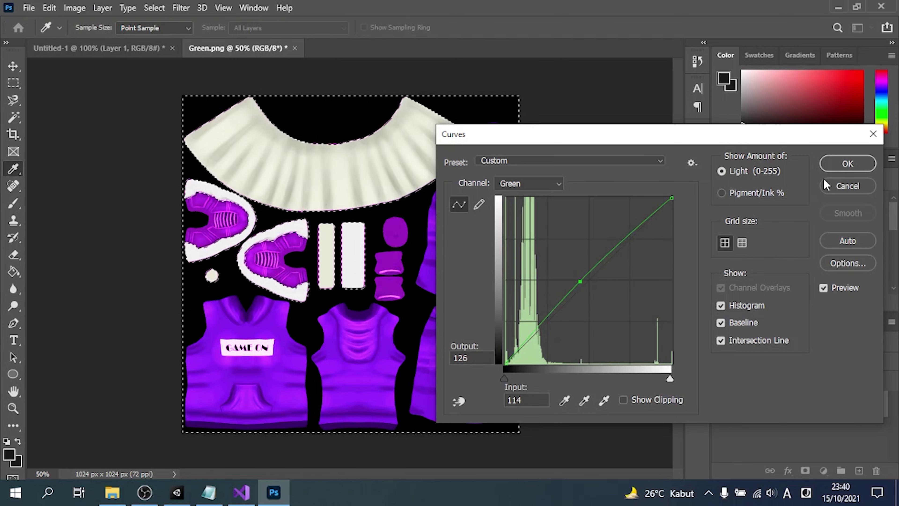
Apply the curves, deselect, save as Purple.png, and undo the recolour.
{"action": "left_click", "coordinate": [847, 169]}
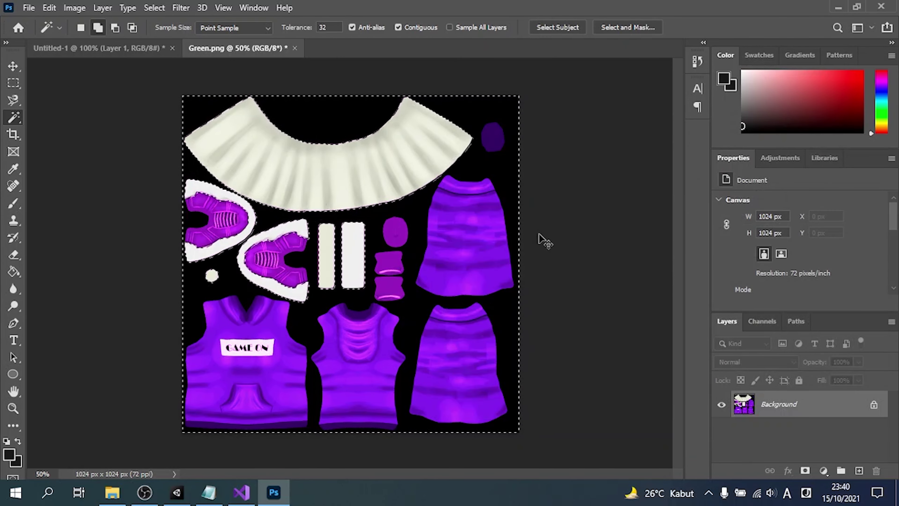
{"action": "key", "text": "ctrl+d"}
{"action": "key", "text": "ctrl+shift+s"}
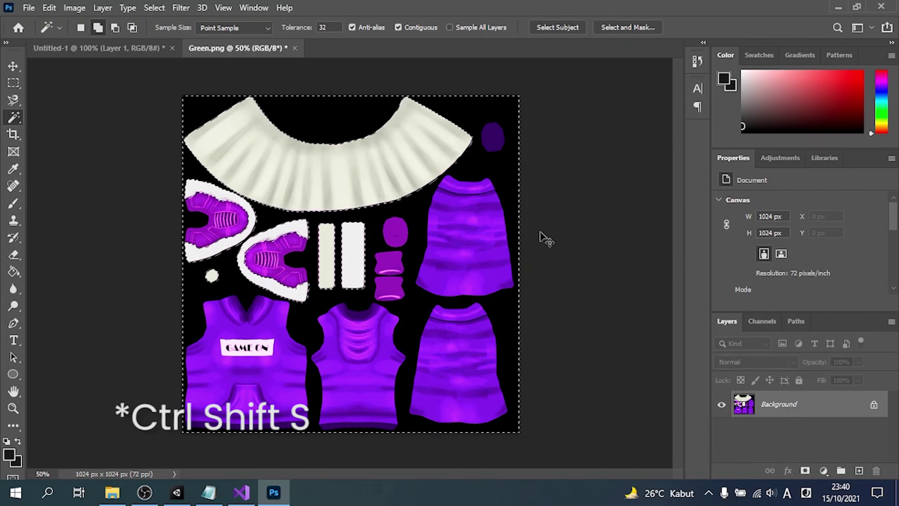
{"action": "type", "text": "Pu"}
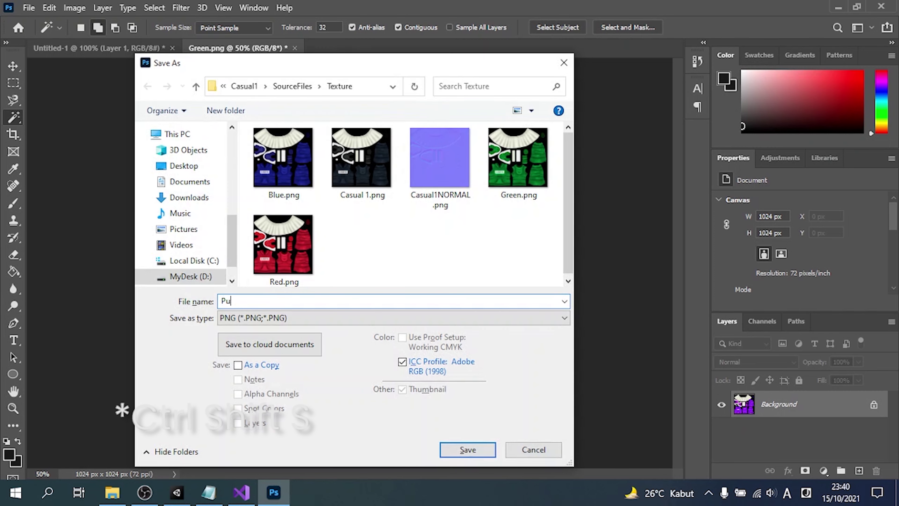
{"action": "type", "text": "e"}
{"action": "key", "text": "Return"}
{"action": "key", "text": "Return"}
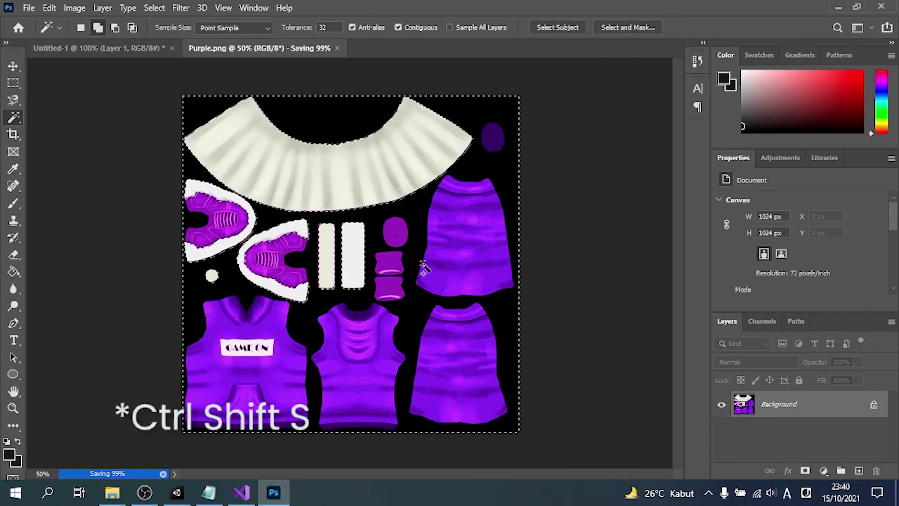
{"action": "key", "text": "ctrl+z"}
In a new Curves adjustment, raise Red and lower the Green and Blue curves.
{"action": "key", "text": "ctrl+m"}
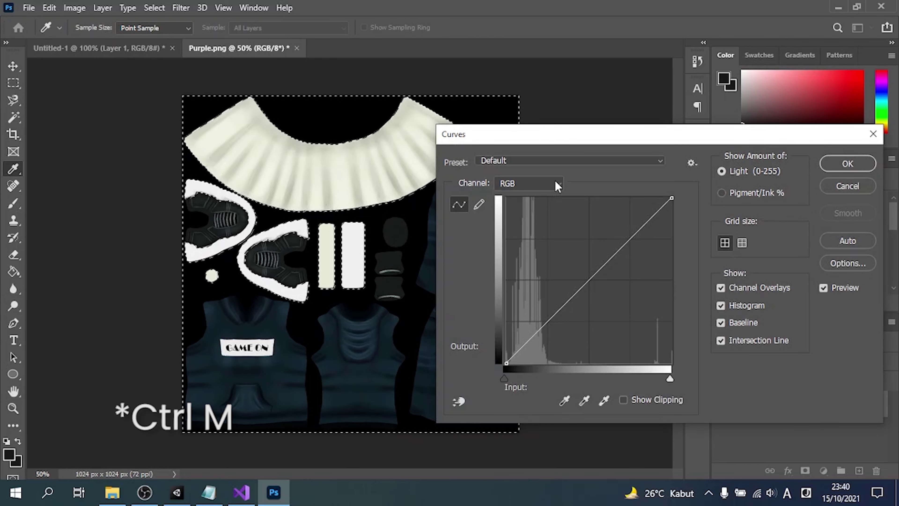
{"action": "left_click", "coordinate": [542, 186]}
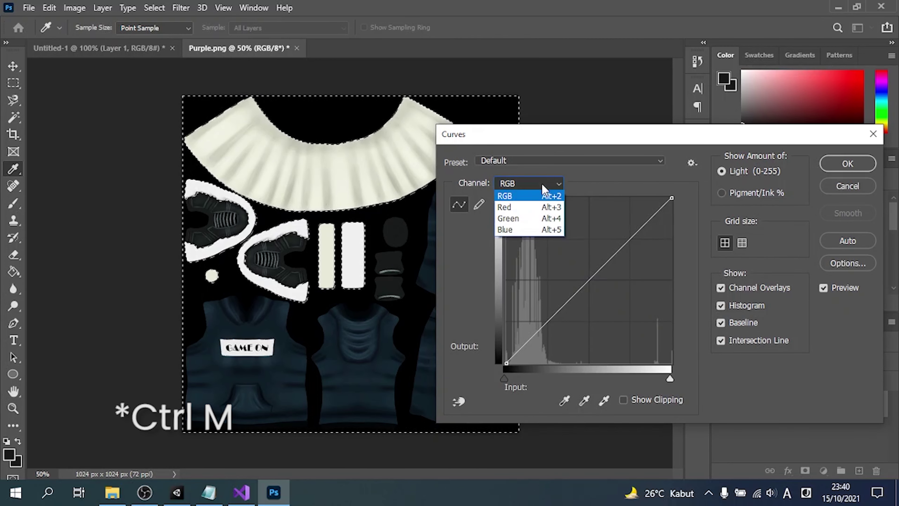
{"action": "left_click", "coordinate": [531, 207]}
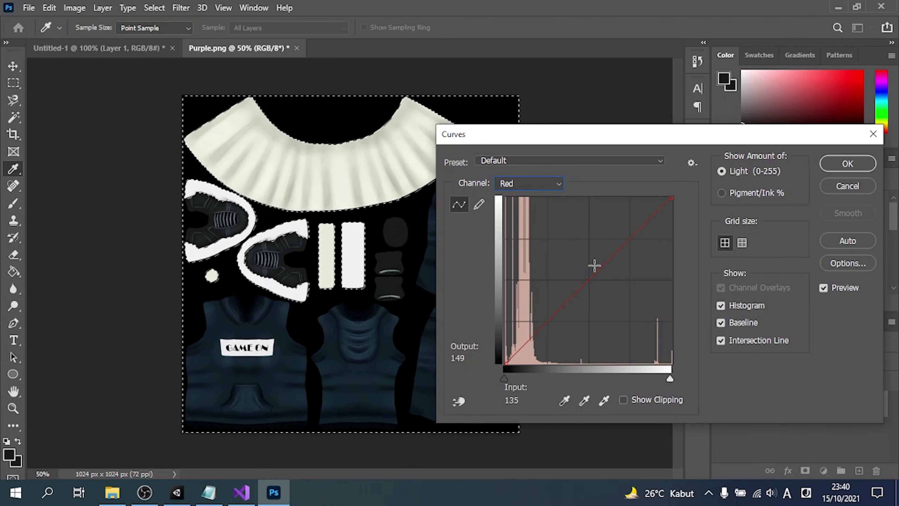
{"action": "left_click_drag", "start_coordinate": [596, 272], "coordinate": [588, 257]}
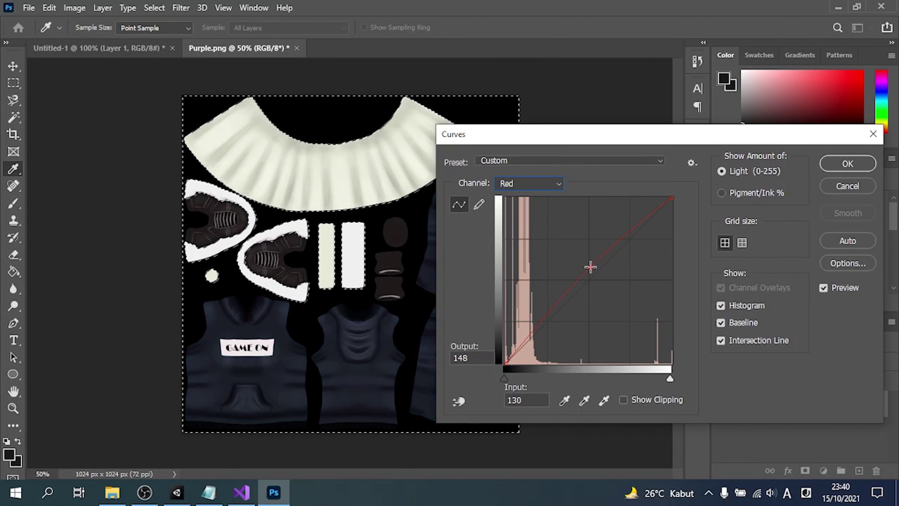
{"action": "left_click", "coordinate": [535, 182]}
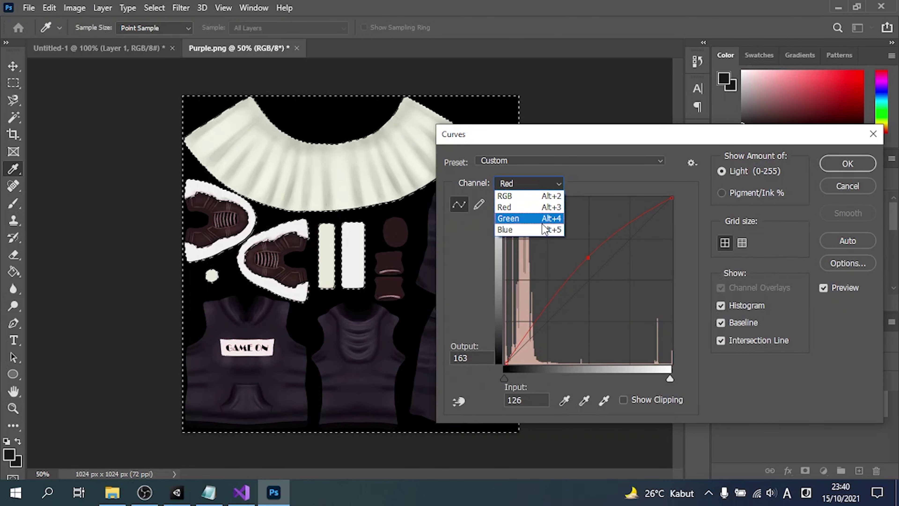
{"action": "left_click", "coordinate": [543, 221]}
{"action": "left_click_drag", "start_coordinate": [599, 270], "coordinate": [609, 286]}
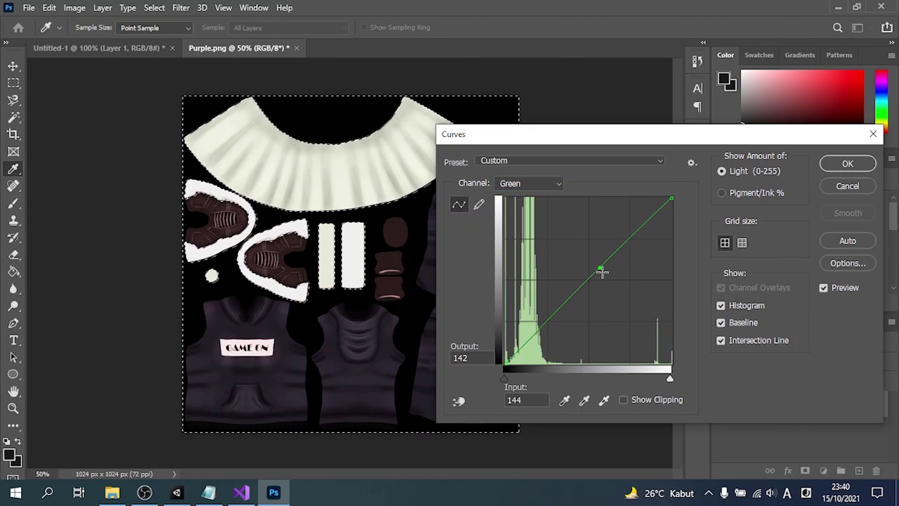
{"action": "left_click", "coordinate": [544, 186]}
{"action": "left_click", "coordinate": [552, 231]}
{"action": "left_click_drag", "start_coordinate": [609, 262], "coordinate": [622, 291]}
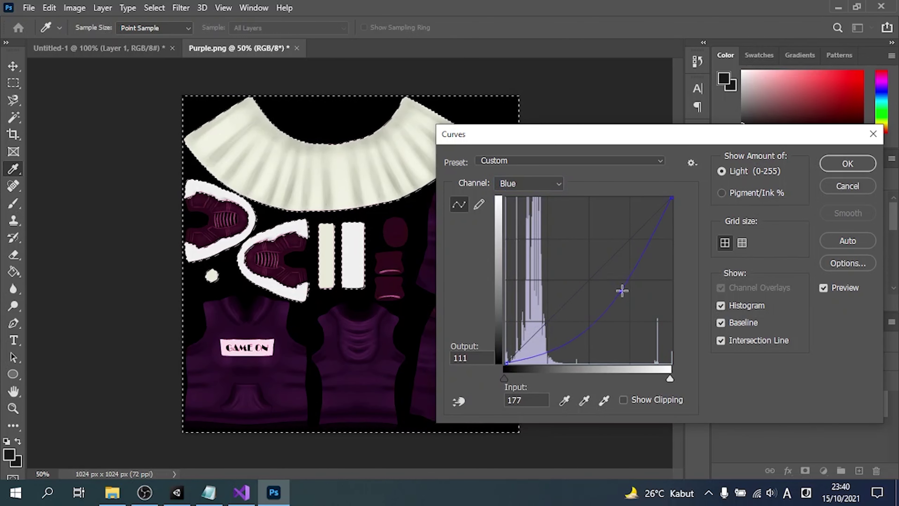
Raise the Green and Red curves so the garments turn orange, then yellow-green.
{"action": "left_click", "coordinate": [520, 184]}
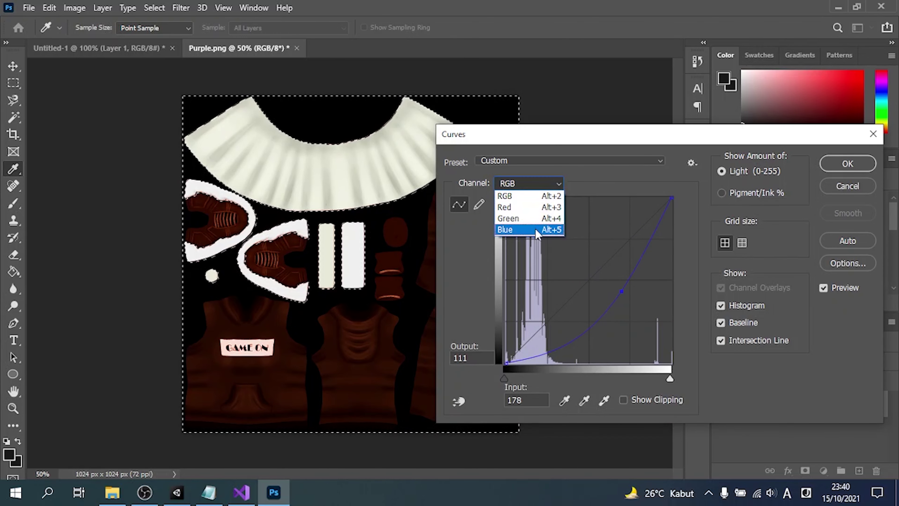
{"action": "left_click", "coordinate": [539, 222]}
{"action": "mouse_move", "coordinate": [591, 294]}
{"action": "left_mouse_down"}
{"action": "mouse_move", "coordinate": [582, 245]}
{"action": "mouse_move", "coordinate": [591, 259]}
{"action": "left_mouse_up"}
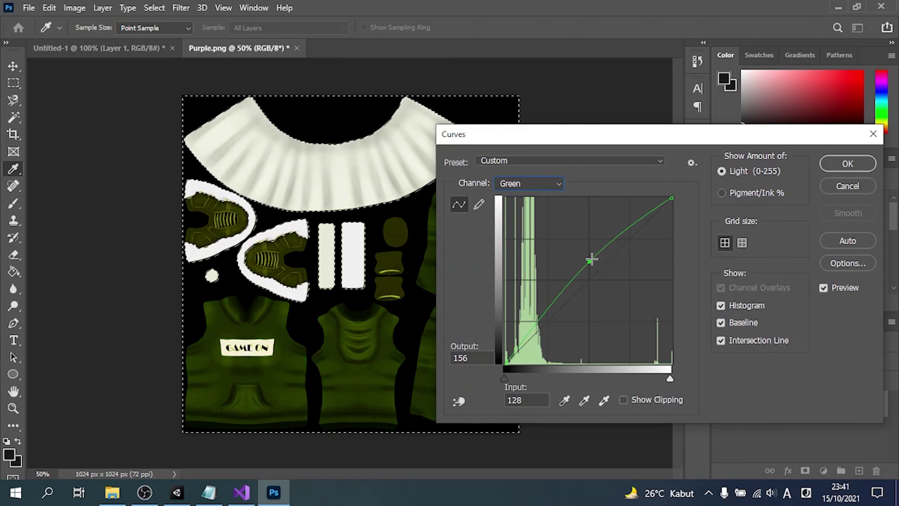
{"action": "left_click", "coordinate": [520, 184]}
{"action": "left_click", "coordinate": [513, 196]}
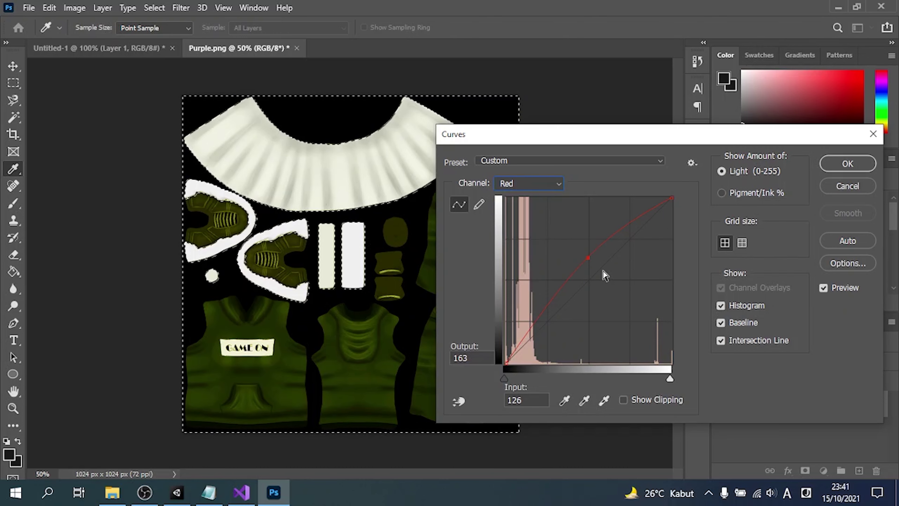
{"action": "mouse_move", "coordinate": [585, 252]}
{"action": "left_mouse_down"}
{"action": "mouse_move", "coordinate": [526, 233]}
{"action": "mouse_move", "coordinate": [534, 250]}
{"action": "left_mouse_up"}
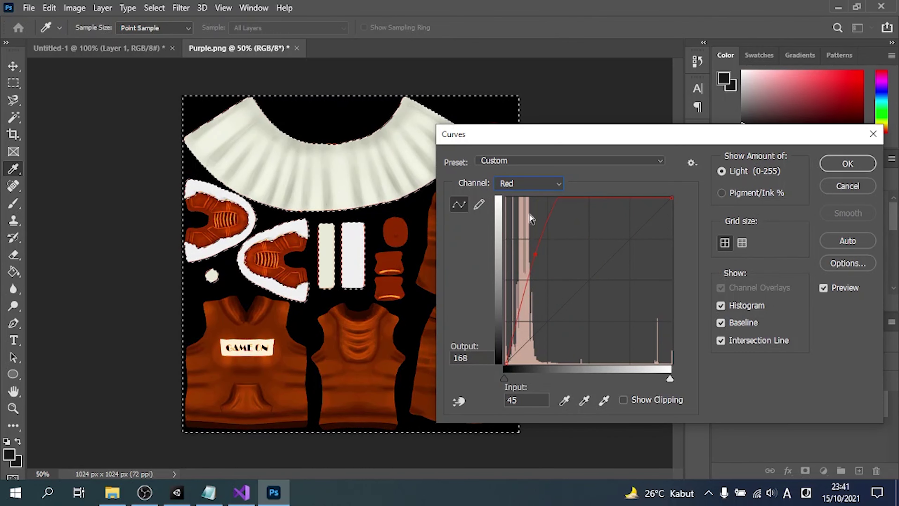
{"action": "left_click", "coordinate": [527, 184]}
{"action": "left_click", "coordinate": [518, 218]}
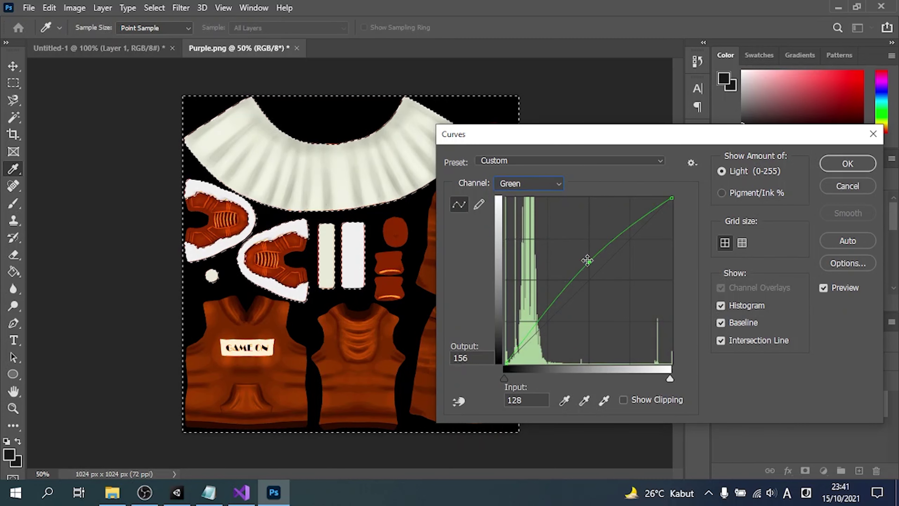
{"action": "mouse_move", "coordinate": [587, 260]}
{"action": "left_mouse_down"}
{"action": "mouse_move", "coordinate": [560, 237]}
{"action": "mouse_move", "coordinate": [529, 235]}
{"action": "mouse_move", "coordinate": [546, 245]}
{"action": "mouse_move", "coordinate": [544, 236]}
{"action": "mouse_move", "coordinate": [565, 232]}
{"action": "left_mouse_up"}
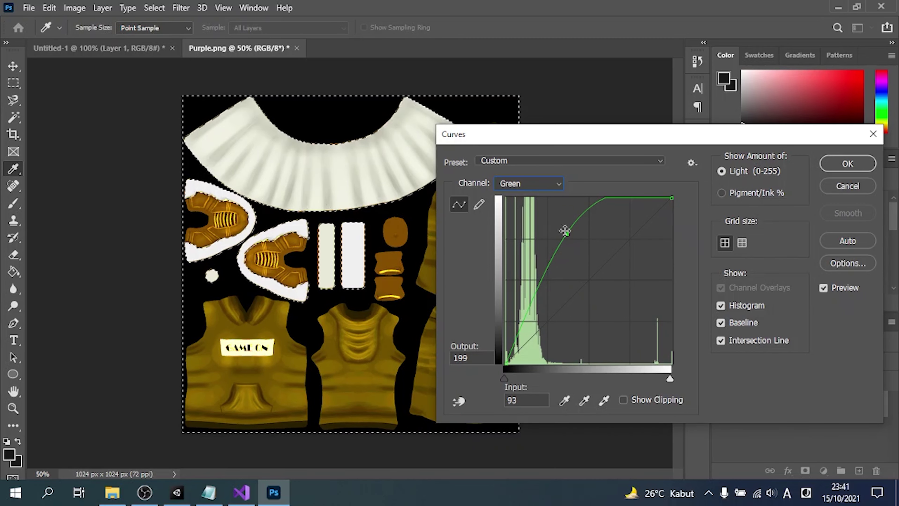
Lower the Blue curve to make the clothing olive gold and apply the adjustment.
{"action": "left_click", "coordinate": [528, 183]}
{"action": "left_click", "coordinate": [546, 231]}
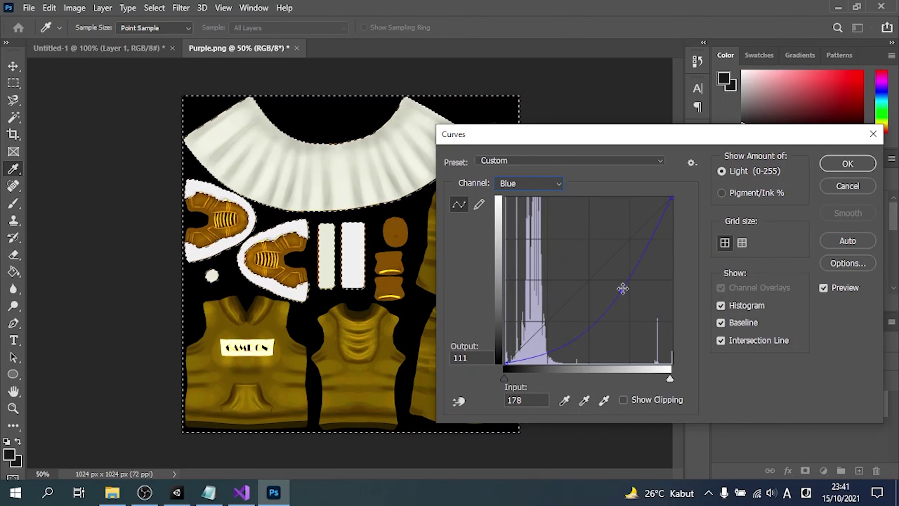
{"action": "mouse_move", "coordinate": [623, 289]}
{"action": "left_mouse_down"}
{"action": "mouse_move", "coordinate": [569, 223]}
{"action": "mouse_move", "coordinate": [659, 350]}
{"action": "left_mouse_up"}
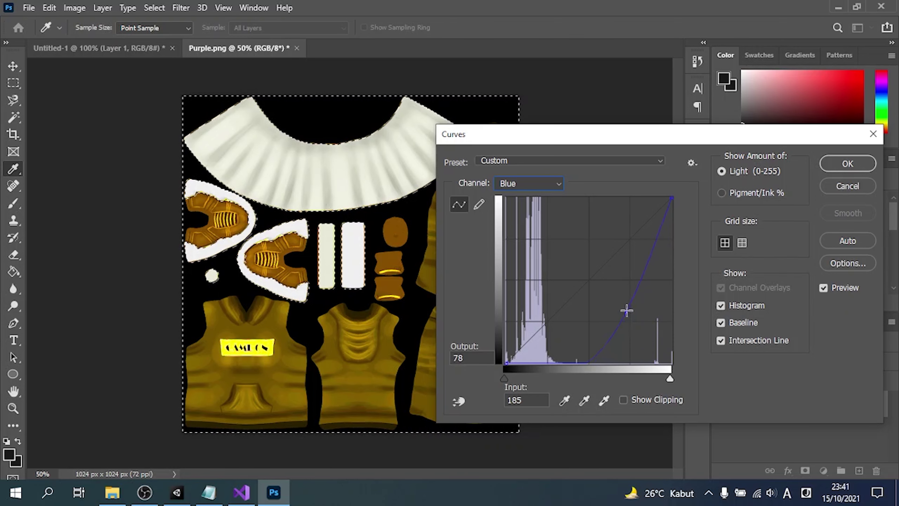
{"action": "mouse_move", "coordinate": [626, 310]}
{"action": "left_mouse_down"}
{"action": "mouse_move", "coordinate": [622, 261]}
{"action": "mouse_move", "coordinate": [626, 276]}
{"action": "mouse_move", "coordinate": [595, 291]}
{"action": "left_mouse_up"}
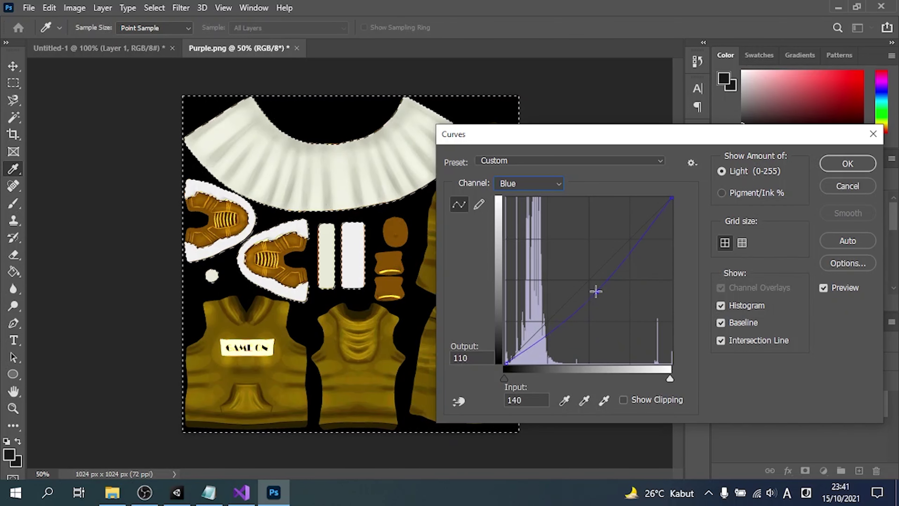
{"action": "left_click", "coordinate": [838, 169]}
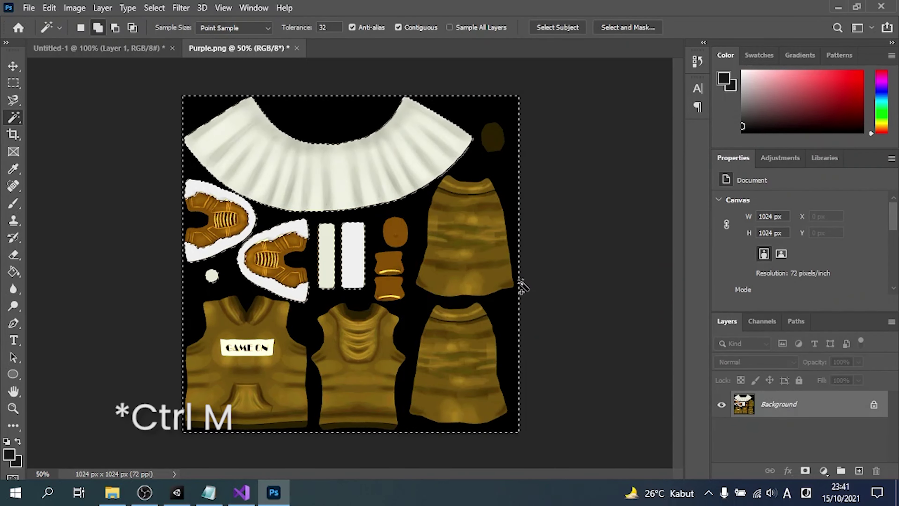
Raise the Red and Green curves to turn the garments vivid yellow, and apply.
{"action": "key", "text": "ctrl+m"}
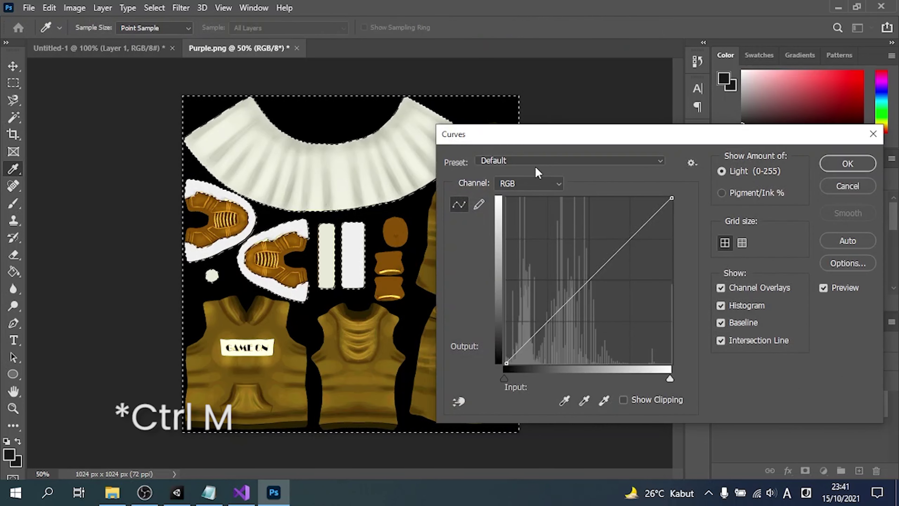
{"action": "left_click", "coordinate": [529, 183]}
{"action": "left_click", "coordinate": [550, 209]}
{"action": "left_click_drag", "start_coordinate": [591, 261], "coordinate": [578, 251]}
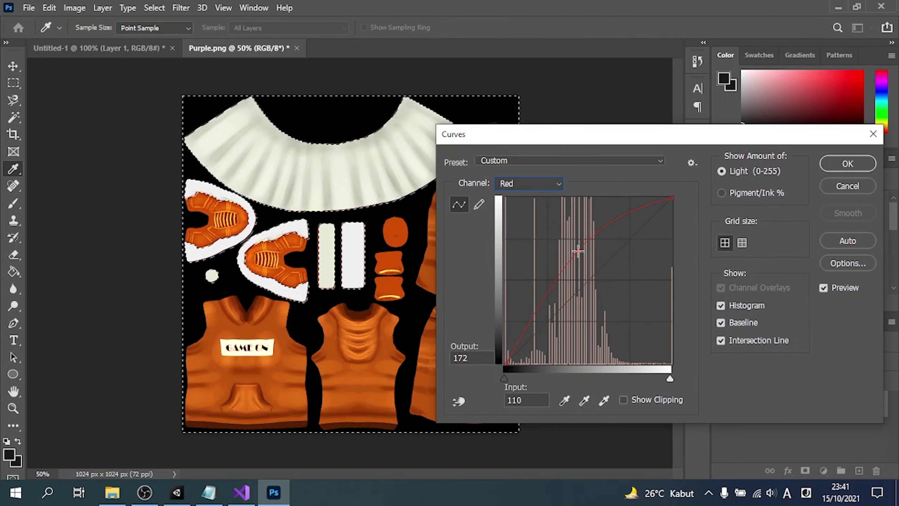
{"action": "left_click", "coordinate": [534, 184]}
{"action": "left_click", "coordinate": [531, 207]}
{"action": "mouse_move", "coordinate": [601, 269]}
{"action": "left_mouse_down"}
{"action": "mouse_move", "coordinate": [567, 223]}
{"action": "mouse_move", "coordinate": [566, 240]}
{"action": "mouse_move", "coordinate": [573, 231]}
{"action": "left_mouse_up"}
{"action": "left_click", "coordinate": [529, 183]}
{"action": "left_click", "coordinate": [546, 208]}
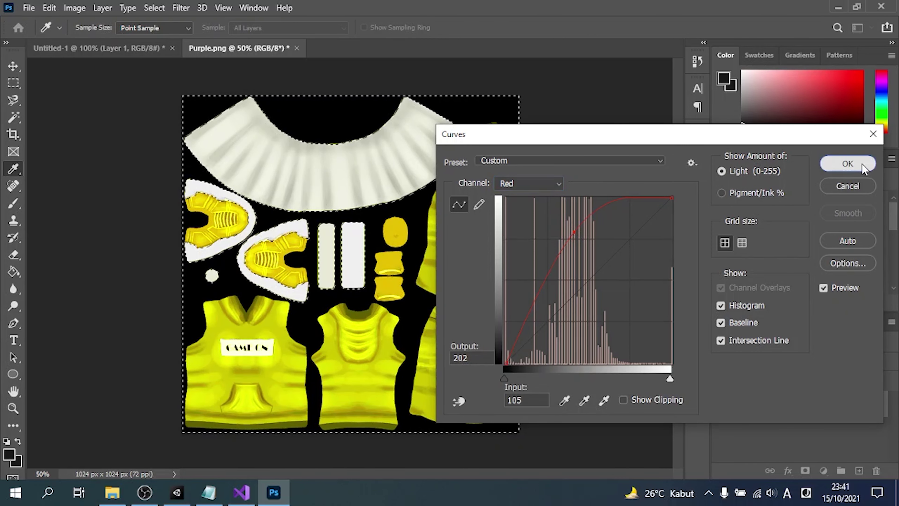
{"action": "left_click", "coordinate": [848, 164]}
Save the texture as a new file, Yellow.png.
{"action": "key", "text": "ctrl+shift+s"}
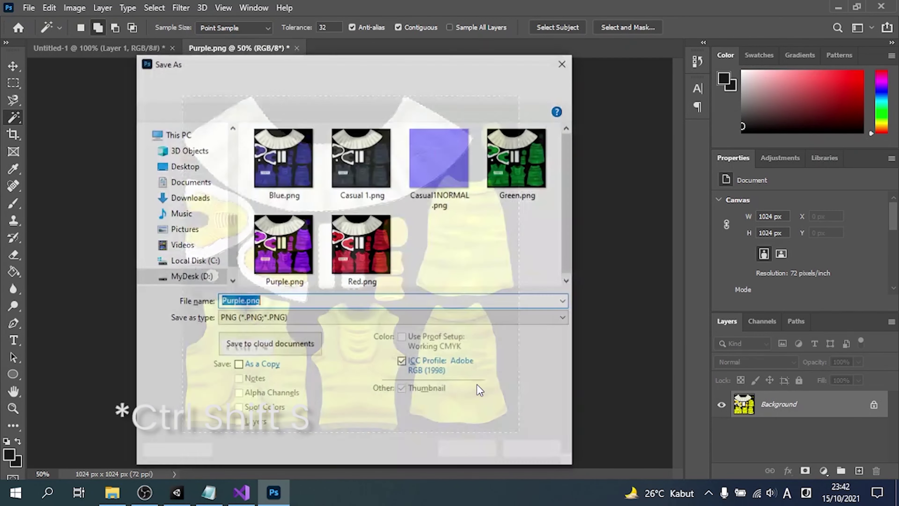
{"action": "type", "text": "Yell"}
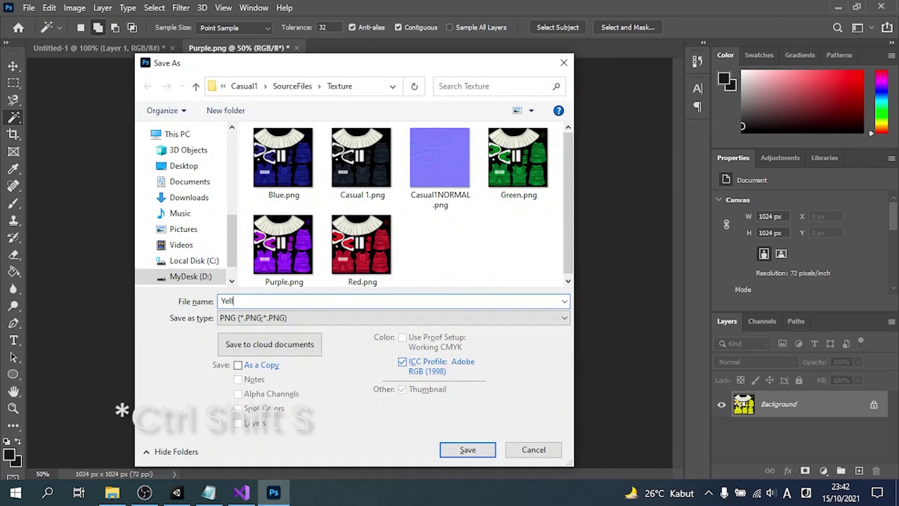
{"action": "type", "text": "ow"}
{"action": "key", "text": "Return"}
{"action": "key", "text": "Return"}
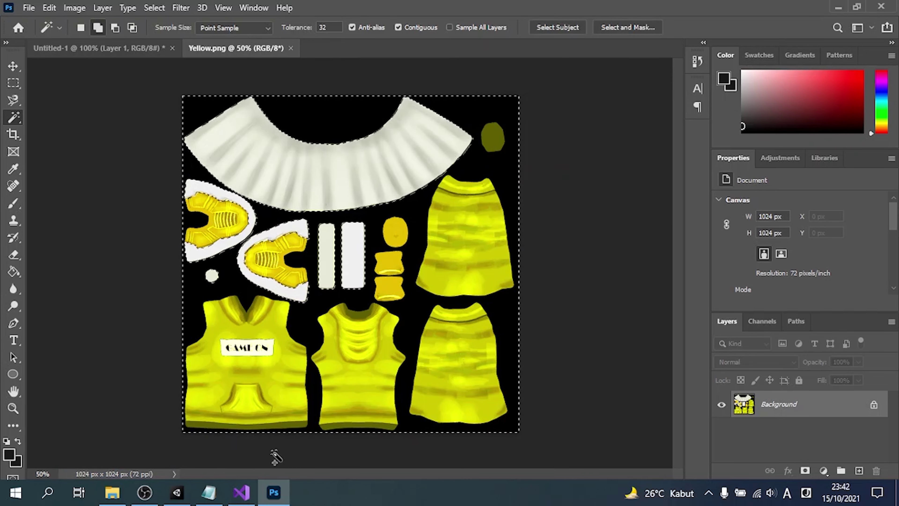
Back in Unity, set the Blue texture as Mat - Blue's base map.
{"action": "left_click", "coordinate": [170, 500]}
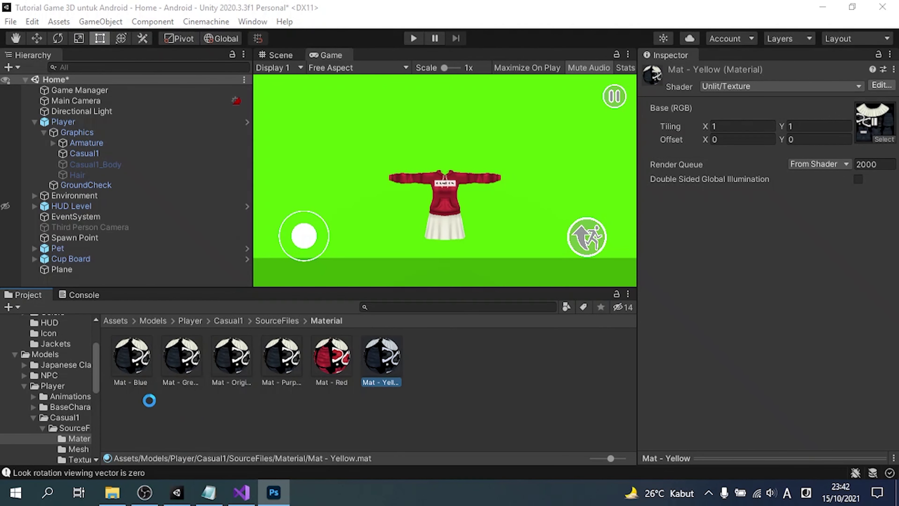
{"action": "left_click", "coordinate": [133, 366]}
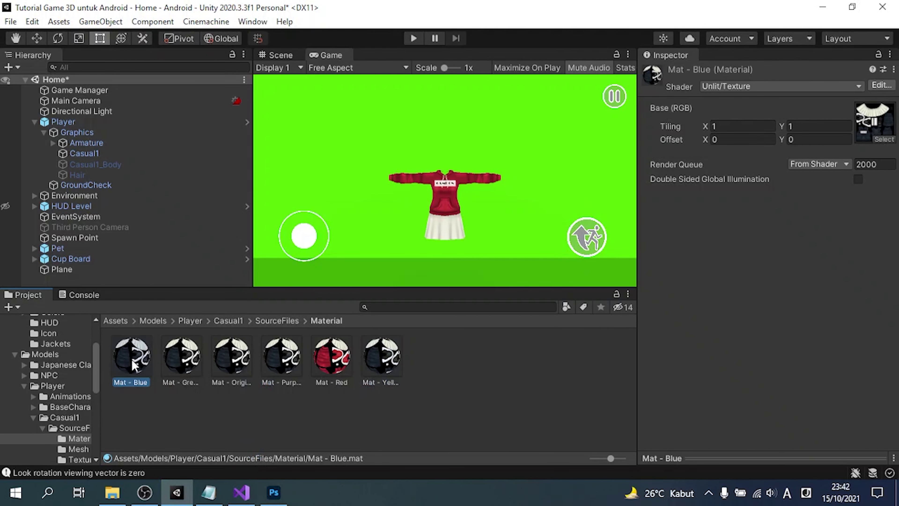
{"action": "left_click", "coordinate": [879, 141]}
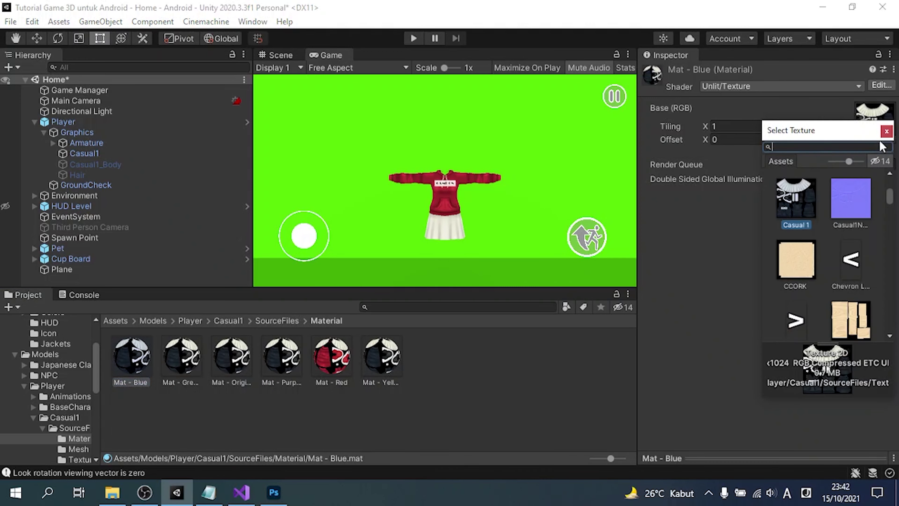
{"action": "type", "text": "blue"}
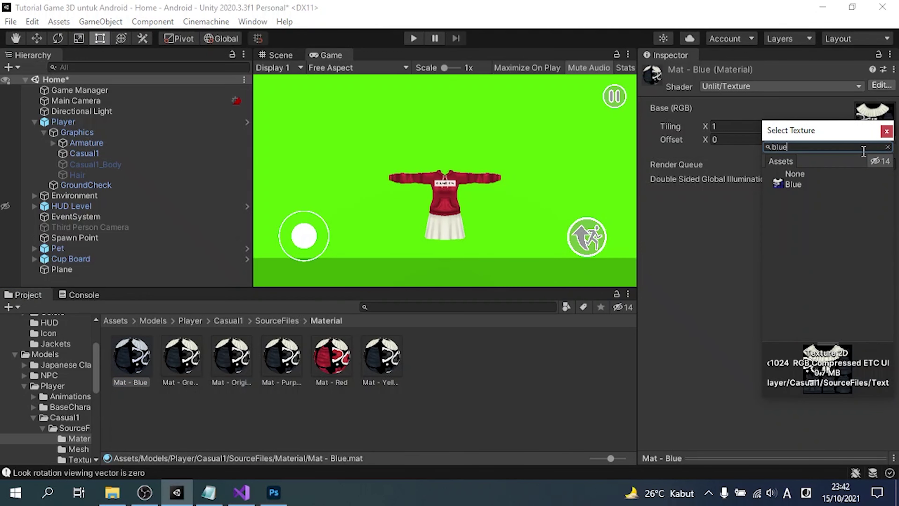
{"action": "double_click", "coordinate": [844, 185]}
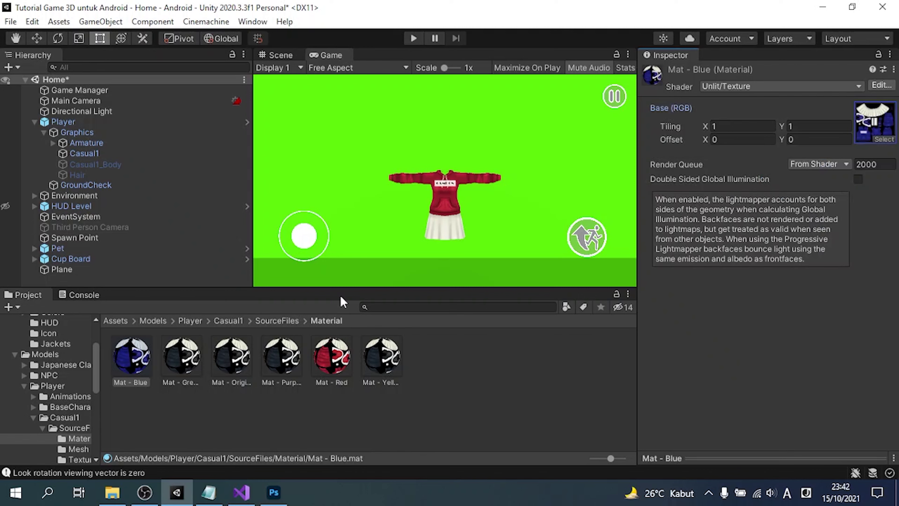
Assign the Green and Purple textures to Mat - Green and Mat - Purple.
{"action": "left_click", "coordinate": [198, 371]}
{"action": "left_click", "coordinate": [885, 139]}
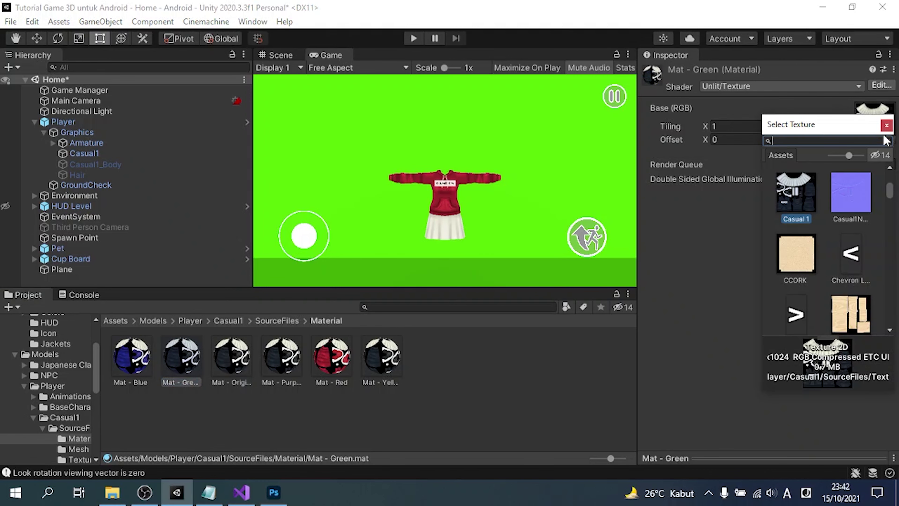
{"action": "type", "text": "gren"}
{"action": "double_click", "coordinate": [832, 179]}
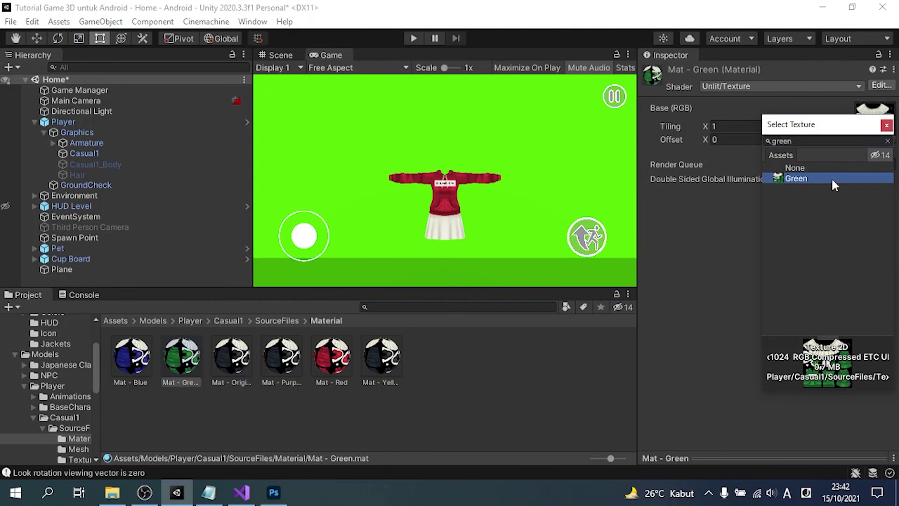
{"action": "left_click", "coordinate": [294, 376]}
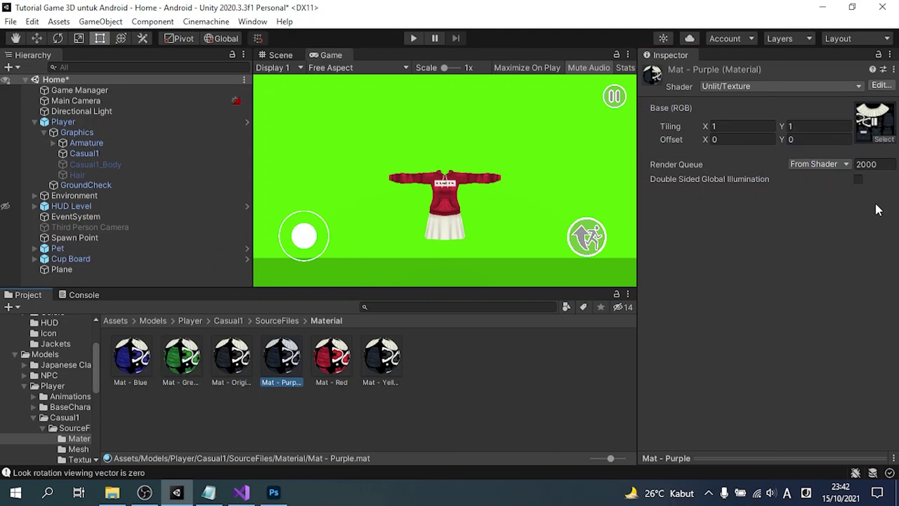
{"action": "left_click", "coordinate": [874, 141]}
{"action": "type", "text": "pur"}
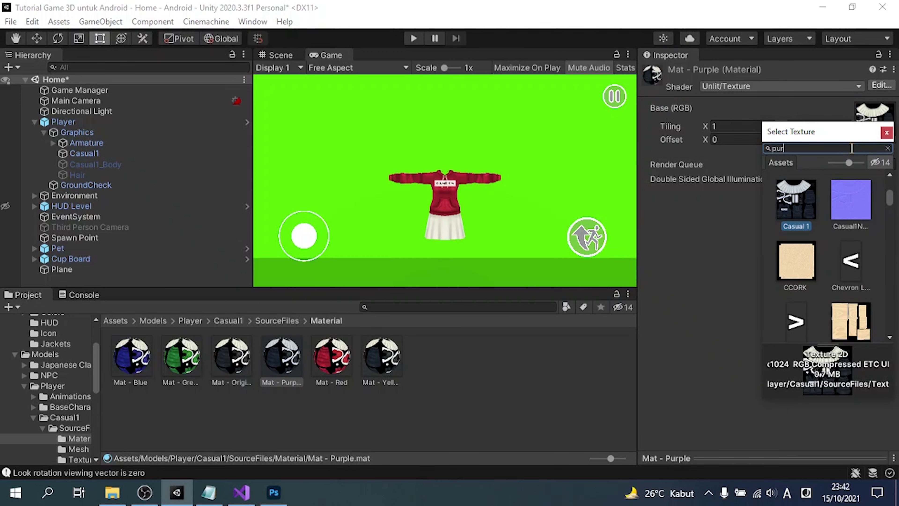
{"action": "key", "text": "Return"}
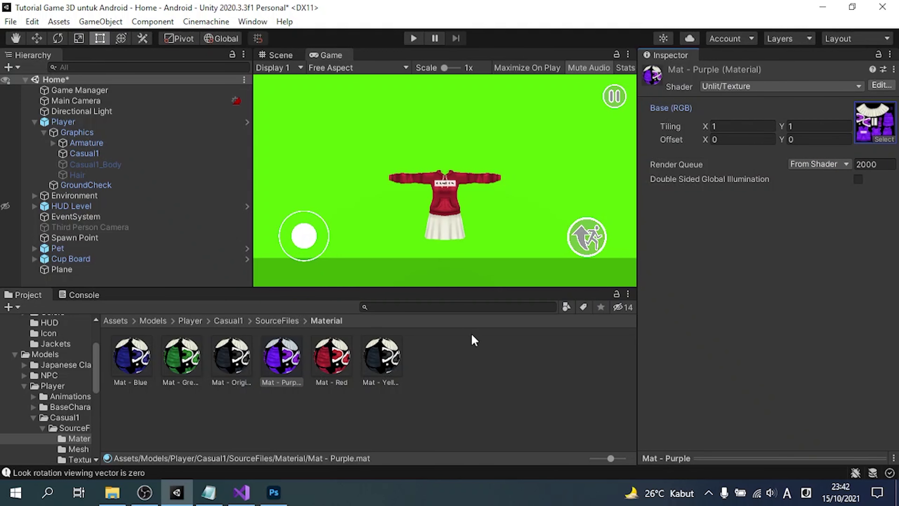
Start choosing the Yellow texture as Mat - Yellow's base map.
{"action": "left_click", "coordinate": [400, 360]}
{"action": "left_click", "coordinate": [877, 141]}
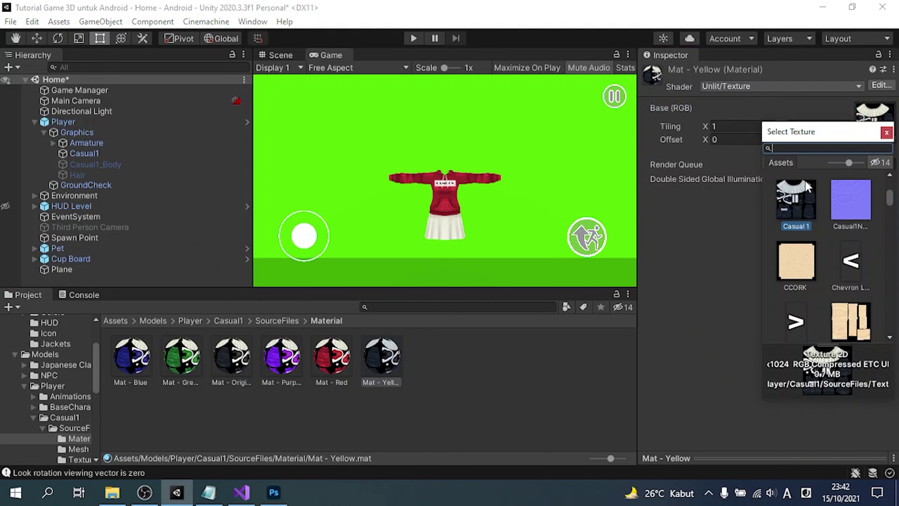
{"action": "type", "text": "yel"}
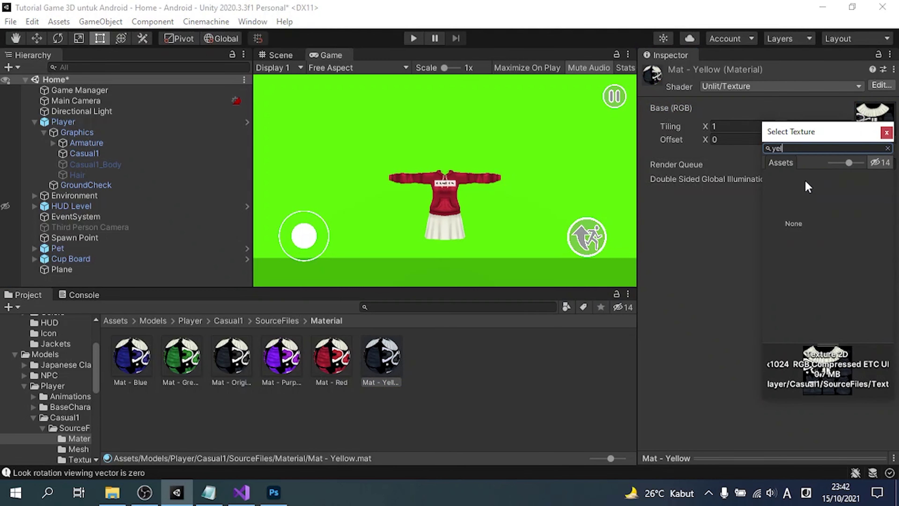
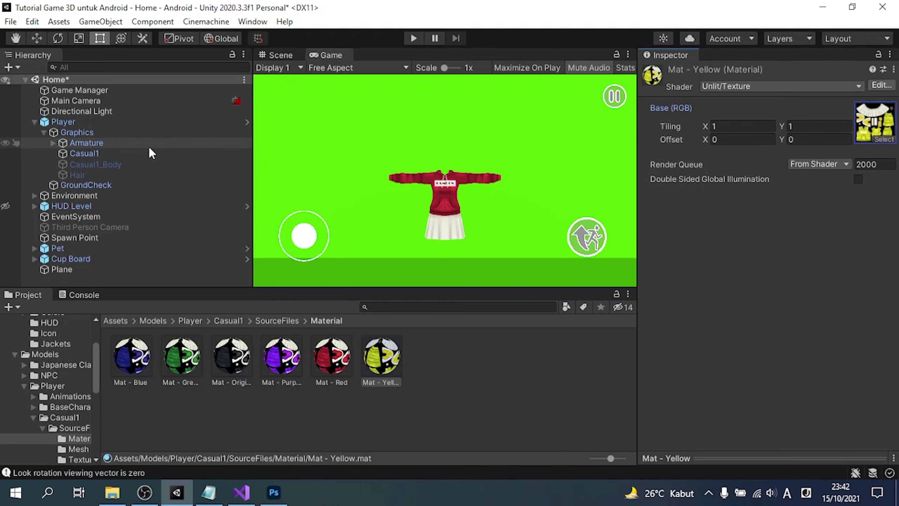
Delete the last line of the tutorial notes, then undock Unity's Game tab into a floating window.
{"action": "left_click", "coordinate": [209, 492]}
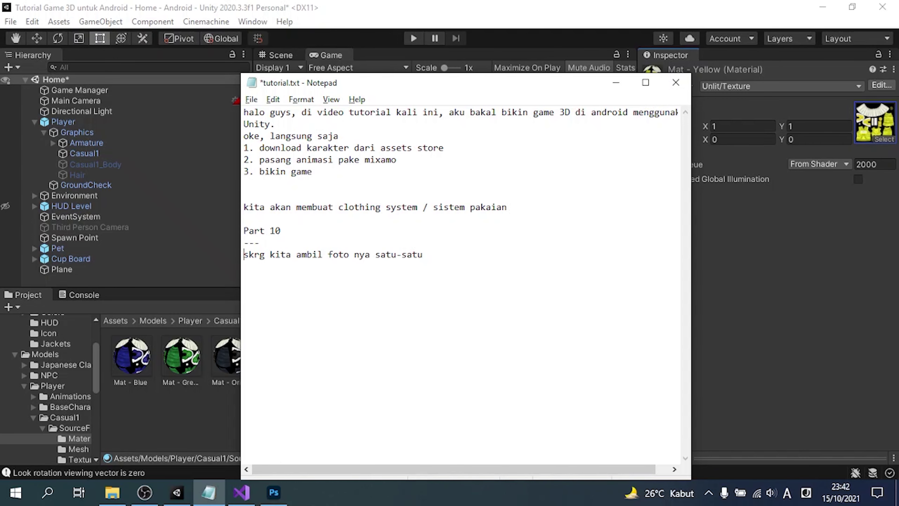
{"action": "key", "text": "shift+End"}
{"action": "key", "text": "BackSpace"}
{"action": "key", "text": "alt+Tab"}
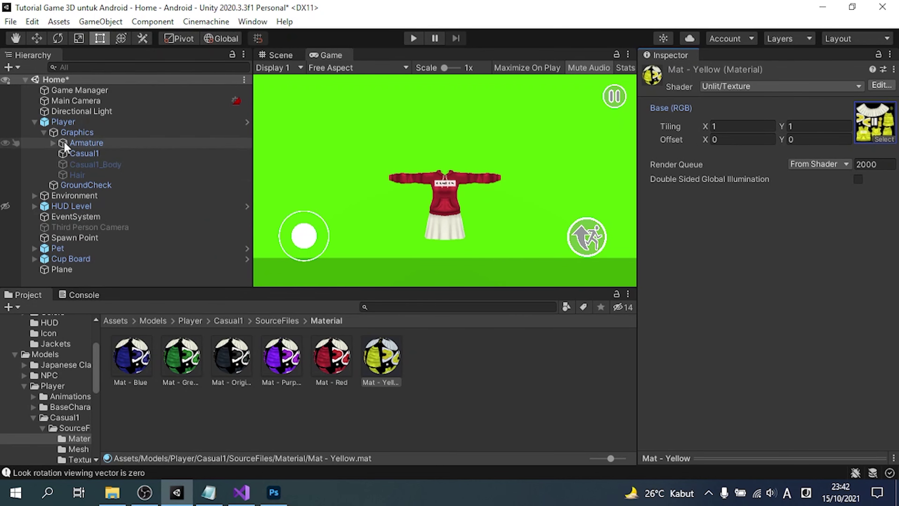
{"action": "left_click_drag", "start_coordinate": [330, 55], "coordinate": [551, 31]}
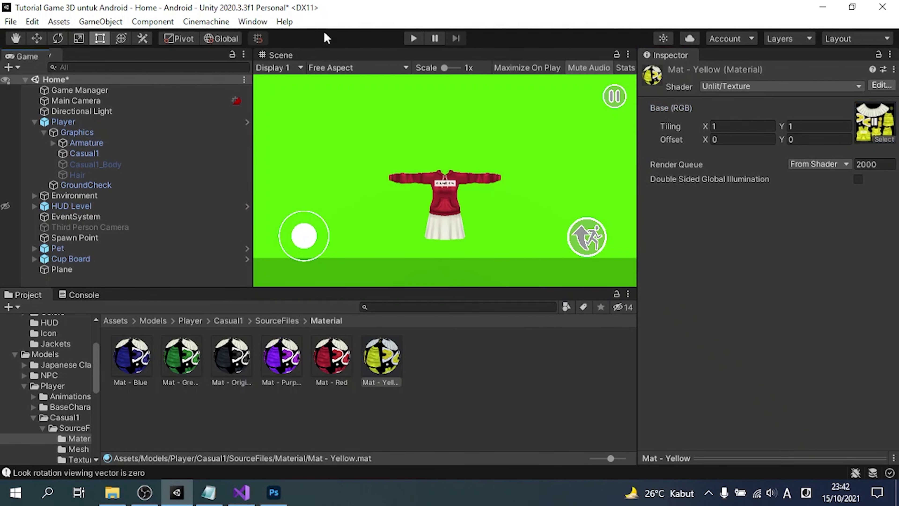
Snip the red-hoodie character from the maximized Game view with Snipping Tool and save it as a PNG.
{"action": "left_click", "coordinate": [506, 7]}
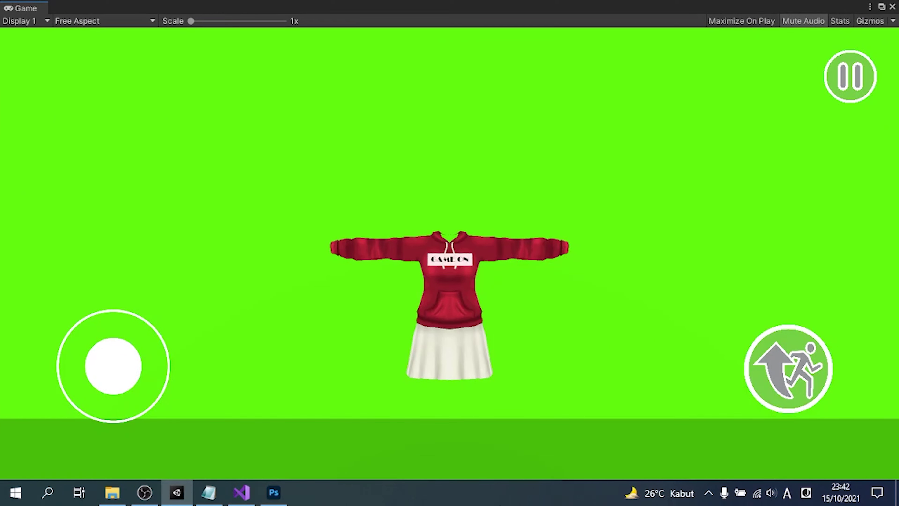
{"action": "key", "text": "super"}
{"action": "type", "text": "sni"}
{"action": "key", "text": "Return"}
{"action": "left_click", "coordinate": [40, 371]}
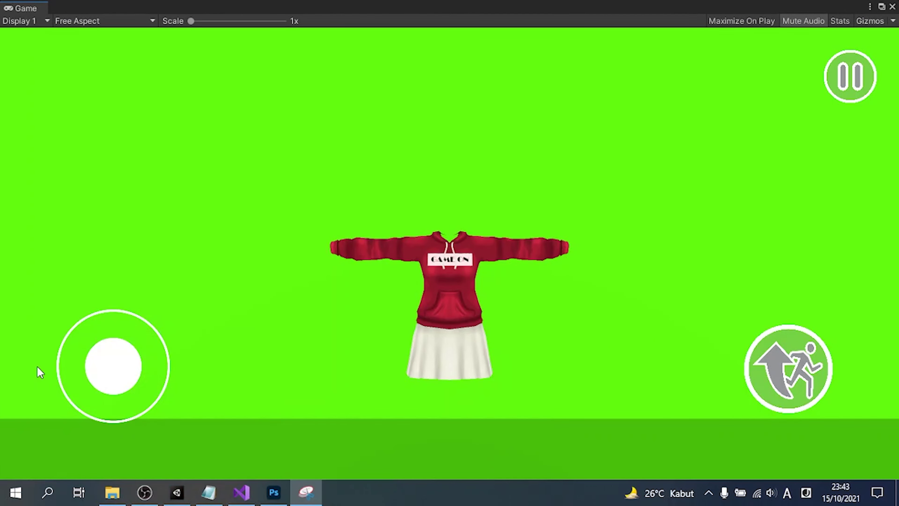
{"action": "left_click_drag", "start_coordinate": [313, 212], "coordinate": [566, 376]}
{"action": "key", "text": "ctrl+s"}
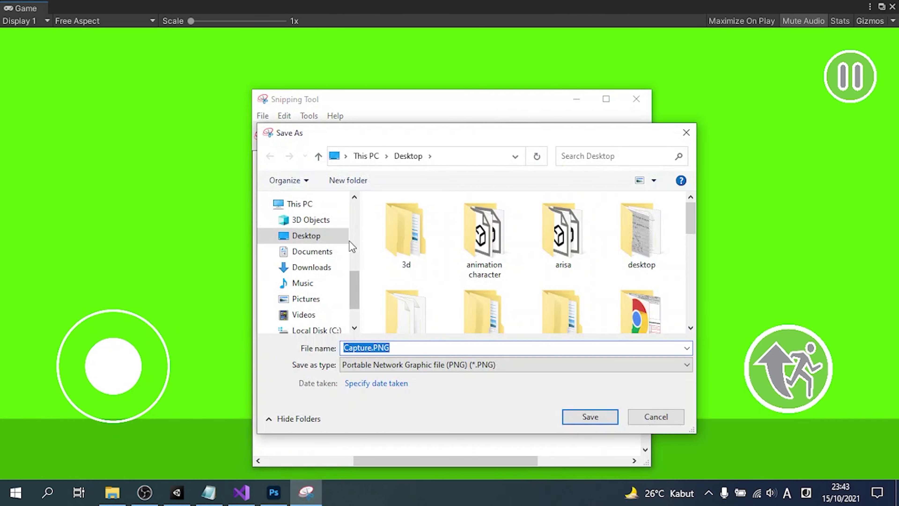
{"action": "type", "text": "1"}
{"action": "left_click", "coordinate": [590, 417]}
{"action": "left_click", "coordinate": [636, 100]}
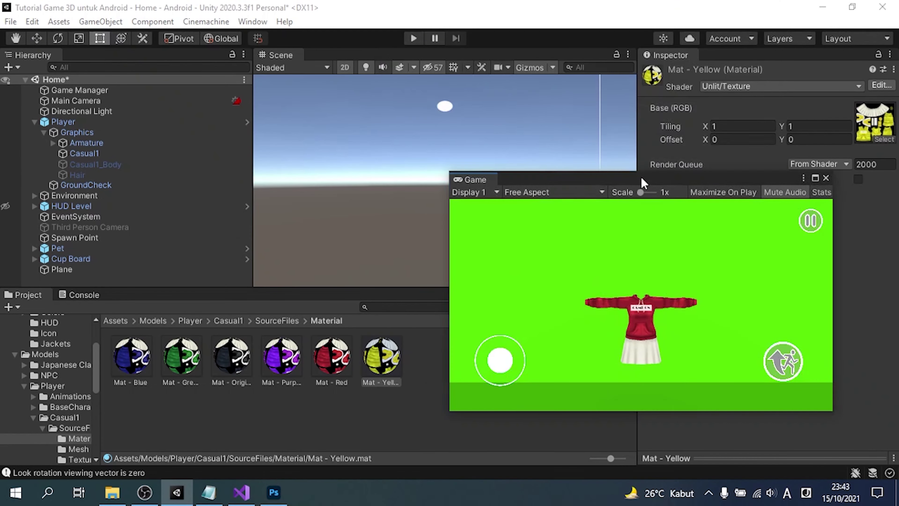
Give the Casual1 hoodie the Mat - Blue material.
{"action": "left_click", "coordinate": [125, 153]}
{"action": "left_click_drag", "start_coordinate": [568, 180], "coordinate": [360, 115]}
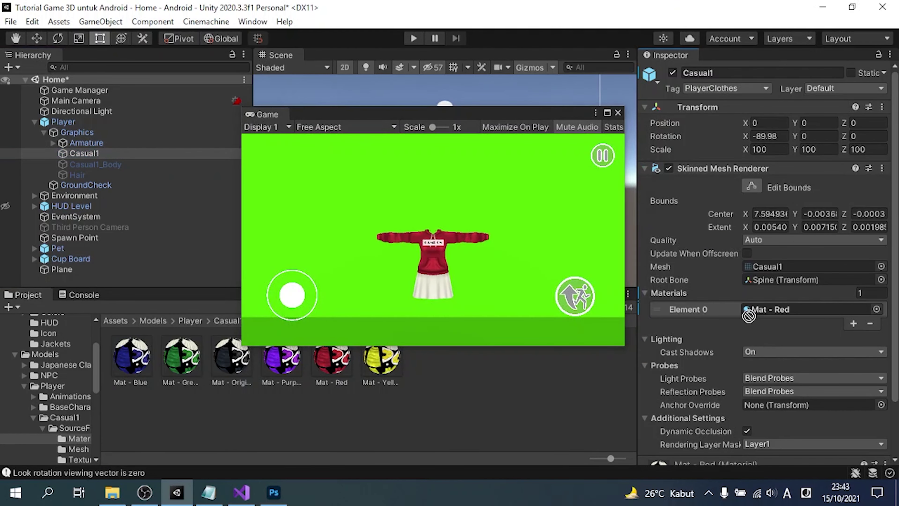
{"action": "left_click_drag", "start_coordinate": [748, 315], "coordinate": [754, 310]}
Snip the blue-hoodie character and save the snip as Blue.
{"action": "left_click", "coordinate": [607, 112]}
{"action": "key", "text": "super"}
{"action": "type", "text": "sni"}
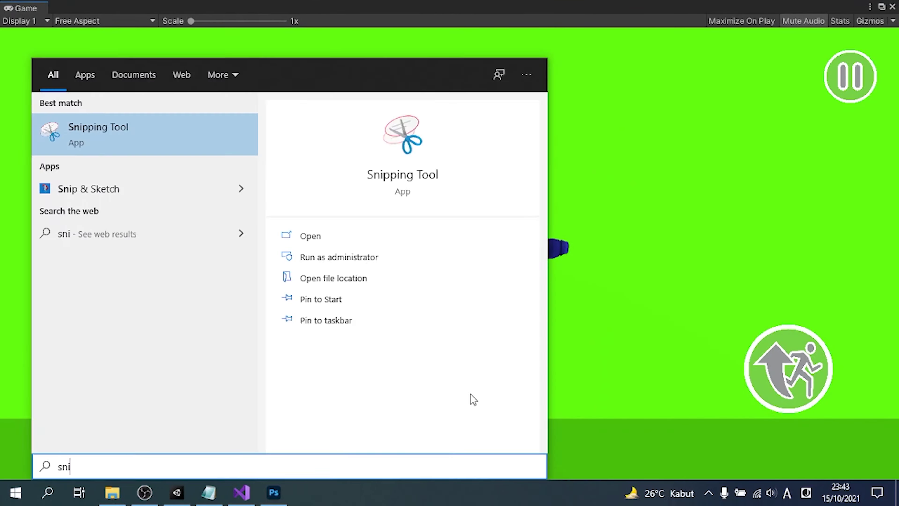
{"action": "key", "text": "Return"}
{"action": "key", "text": "ctrl+n"}
{"action": "left_click_drag", "start_coordinate": [297, 189], "coordinate": [581, 389]}
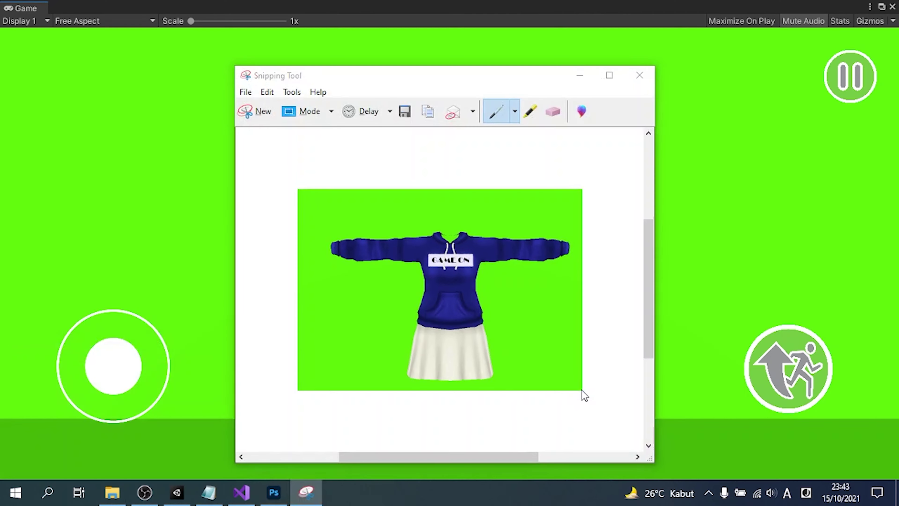
{"action": "key", "text": "ctrl+s"}
{"action": "type", "text": "Blue"}
{"action": "key", "text": "Return"}
Restore the floating Game view and give the hoodie the Mat - Green material.
{"action": "left_click", "coordinate": [580, 75]}
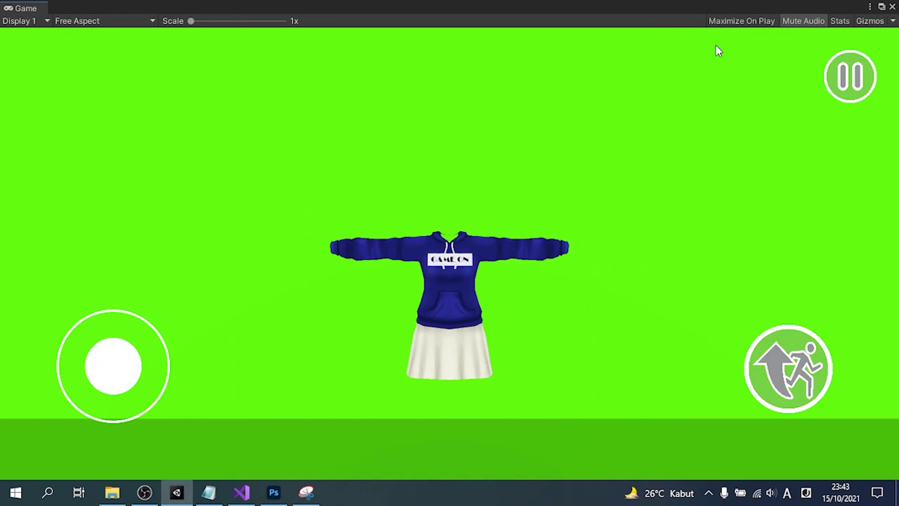
{"action": "double_click", "coordinate": [653, 6]}
{"action": "left_click_drag", "start_coordinate": [449, 115], "coordinate": [433, 111]}
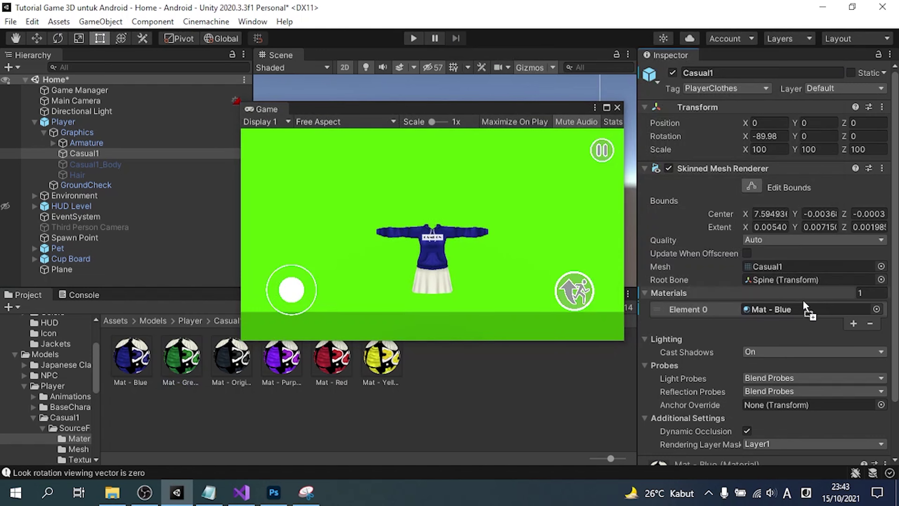
Snip the green-hoodie character from the full-screen Game view and save it.
{"action": "left_click", "coordinate": [607, 107]}
{"action": "left_click", "coordinate": [208, 492]}
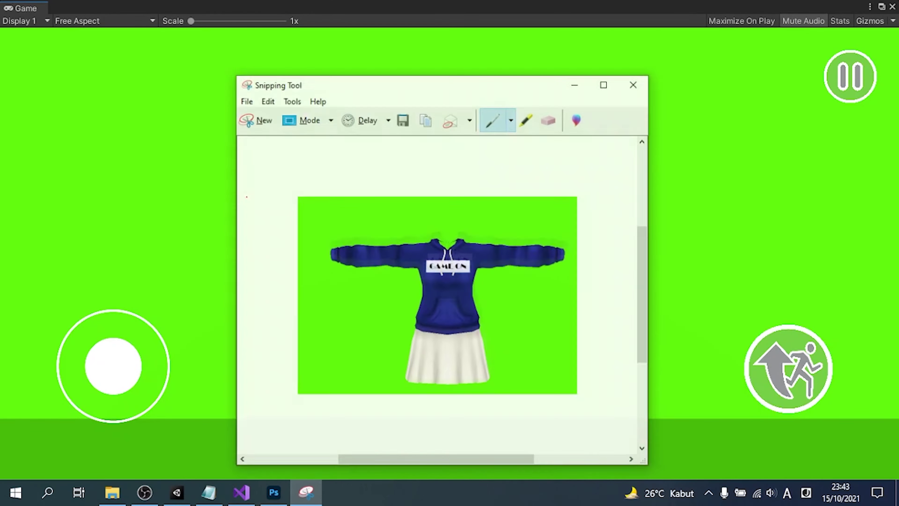
{"action": "left_click", "coordinate": [252, 120]}
{"action": "left_click_drag", "start_coordinate": [306, 208], "coordinate": [614, 375]}
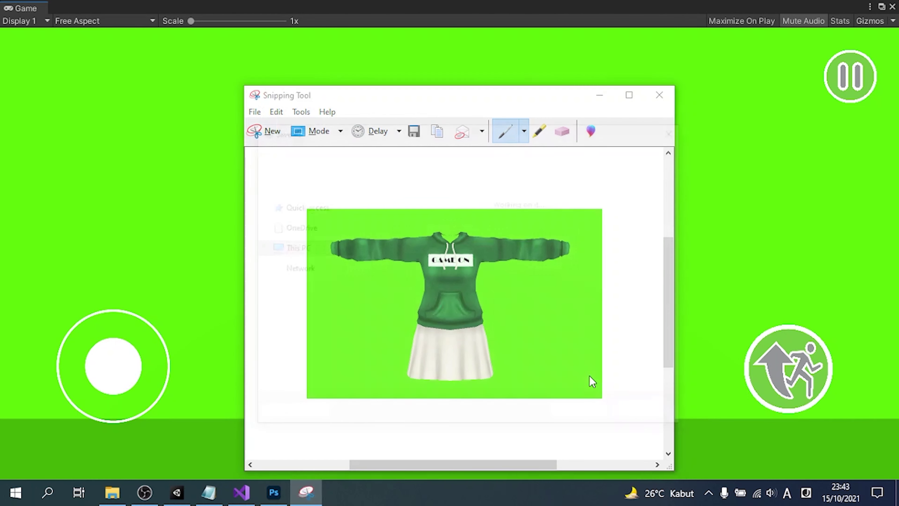
{"action": "key", "text": "ctrl+s"}
{"action": "key", "text": "Return"}
{"action": "left_click", "coordinate": [659, 95]}
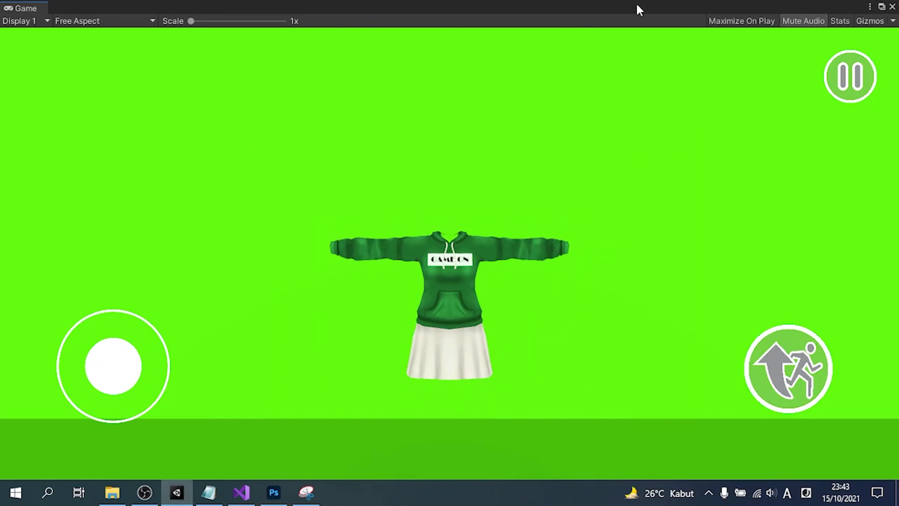
Switch the hoodie to Mat - Purple, then snip and save the purple-hoodie character.
{"action": "double_click", "coordinate": [572, 10]}
{"action": "left_click_drag", "start_coordinate": [432, 97], "coordinate": [409, 107]}
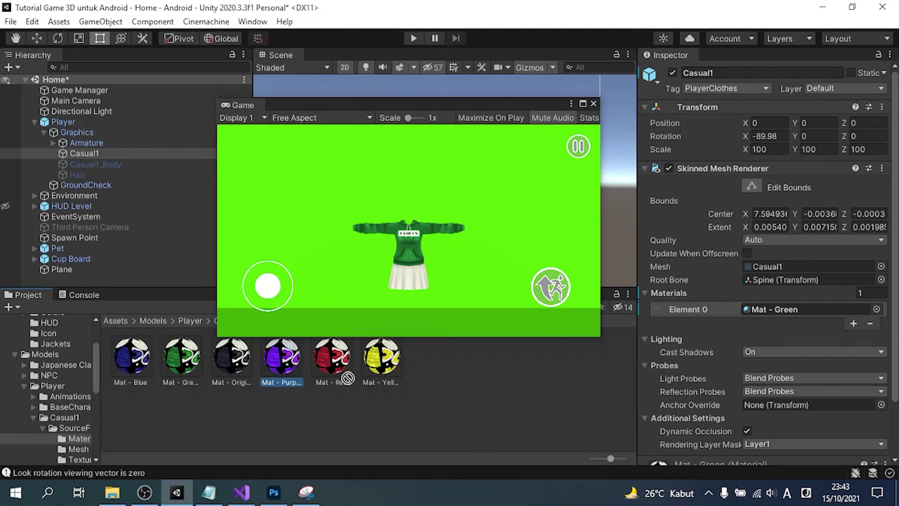
{"action": "left_click_drag", "start_coordinate": [281, 355], "coordinate": [732, 293]}
{"action": "left_click", "coordinate": [582, 103]}
{"action": "left_click", "coordinate": [306, 492]}
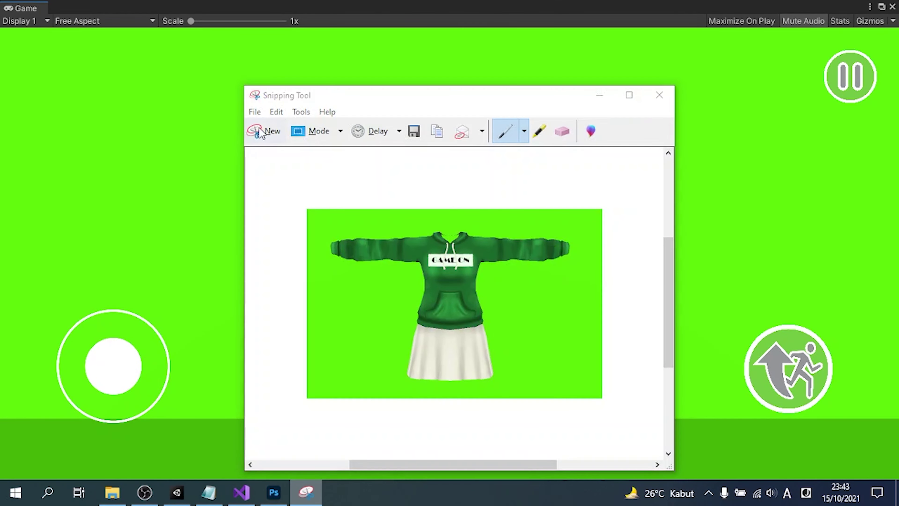
{"action": "left_click", "coordinate": [260, 130]}
{"action": "left_click_drag", "start_coordinate": [278, 199], "coordinate": [602, 412]}
{"action": "key", "text": "ctrl+s"}
{"action": "type", "text": "pu"}
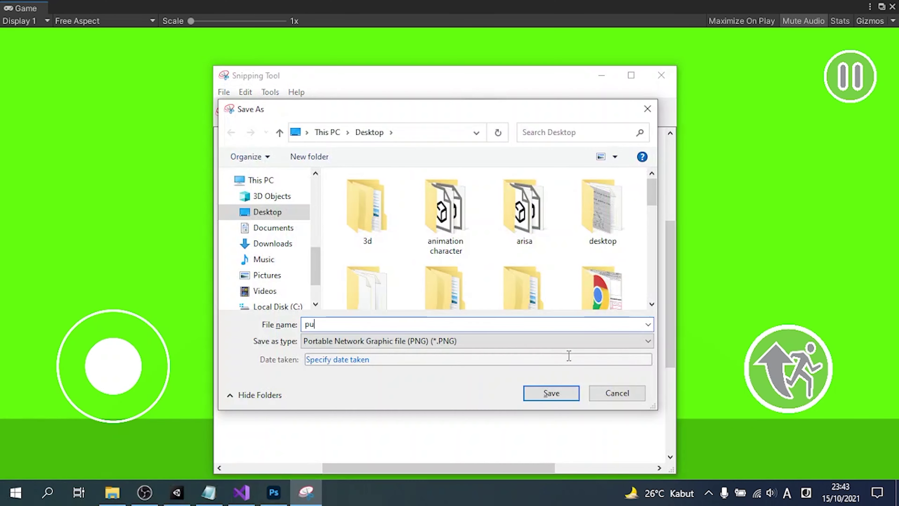
{"action": "key", "text": "Return"}
{"action": "left_click", "coordinate": [601, 77]}
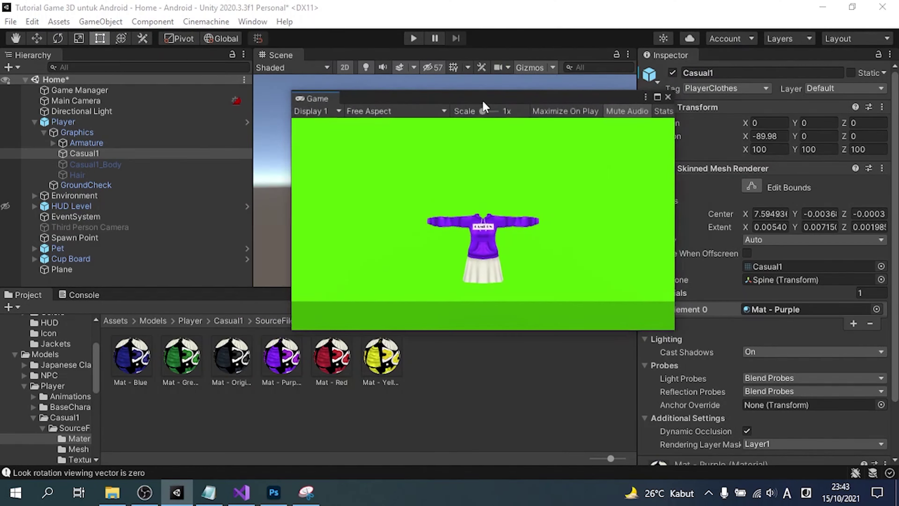
Switch the hoodie to Mat - Yellow, snip and save it, then dock the Game view back.
{"action": "left_click_drag", "start_coordinate": [529, 9], "coordinate": [423, 85]}
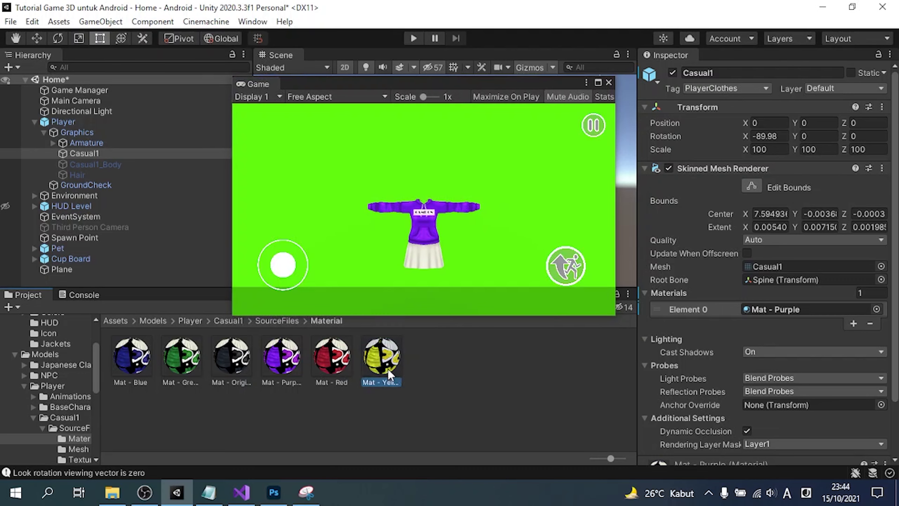
{"action": "left_click_drag", "start_coordinate": [381, 356], "coordinate": [788, 313]}
{"action": "left_click", "coordinate": [598, 83]}
{"action": "left_click", "coordinate": [306, 492]}
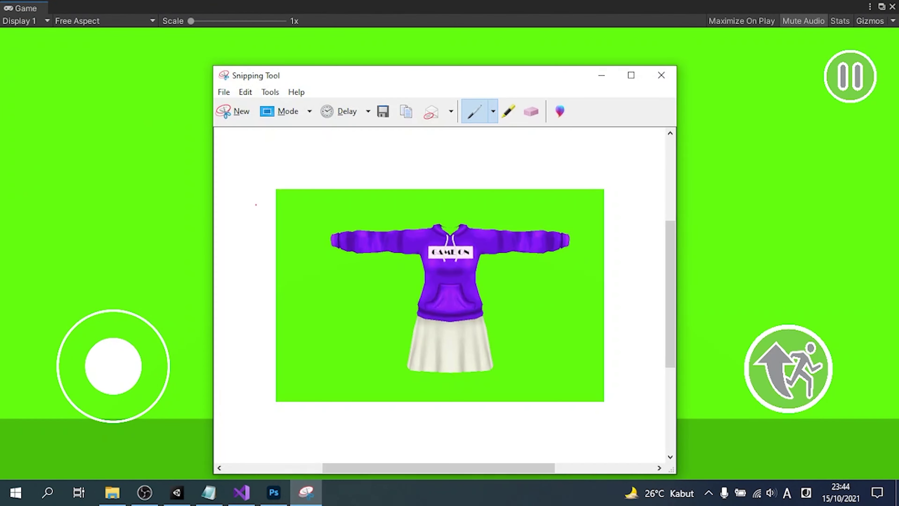
{"action": "left_click", "coordinate": [235, 111]}
{"action": "left_click_drag", "start_coordinate": [319, 210], "coordinate": [538, 383]}
{"action": "key", "text": "ctrl+s"}
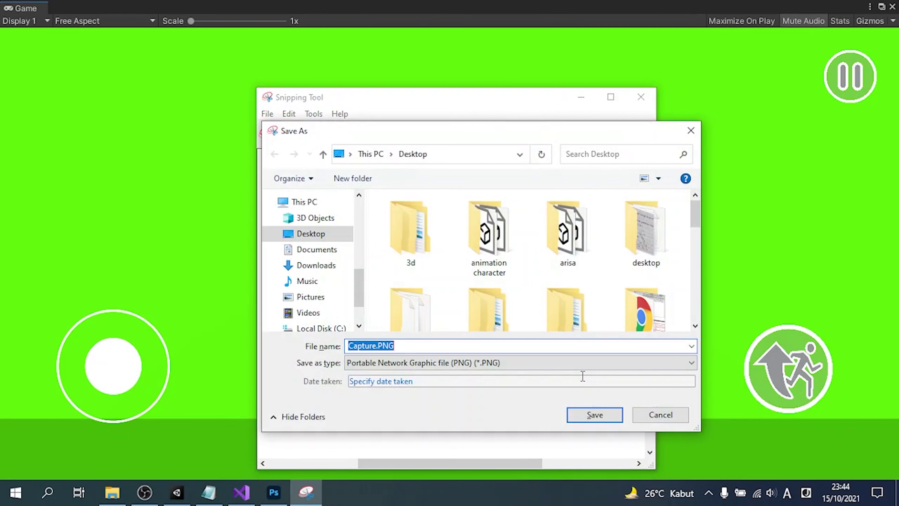
{"action": "key", "text": "Return"}
{"action": "left_click", "coordinate": [641, 96]}
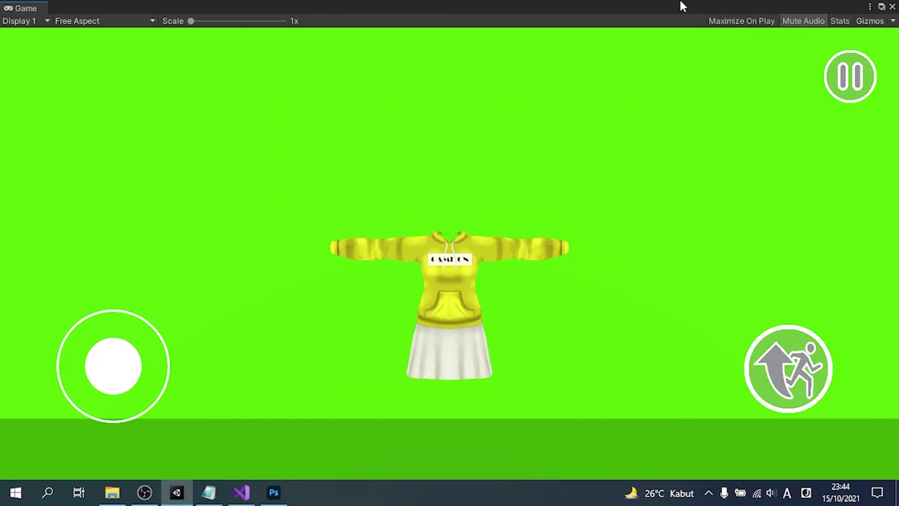
{"action": "mouse_move", "coordinate": [490, 7]}
{"action": "left_mouse_down"}
{"action": "mouse_move", "coordinate": [488, 25]}
{"action": "mouse_move", "coordinate": [286, 66]}
{"action": "left_mouse_up"}
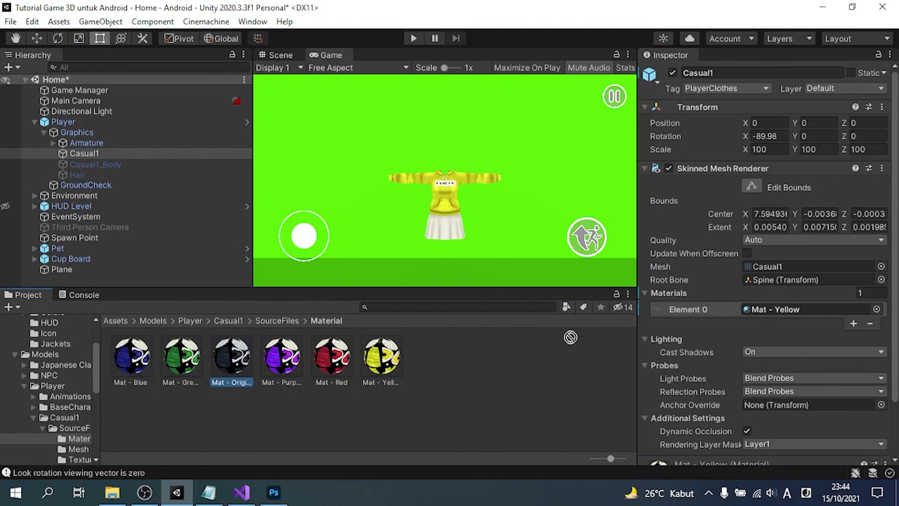
Restore the hoodie to Mat - Original, unhide the body and hair, and delete the green Plane.
{"action": "left_click_drag", "start_coordinate": [231, 356], "coordinate": [807, 309]}
{"action": "left_click", "coordinate": [95, 164]}
{"action": "left_click", "coordinate": [78, 175], "text": "ctrl"}
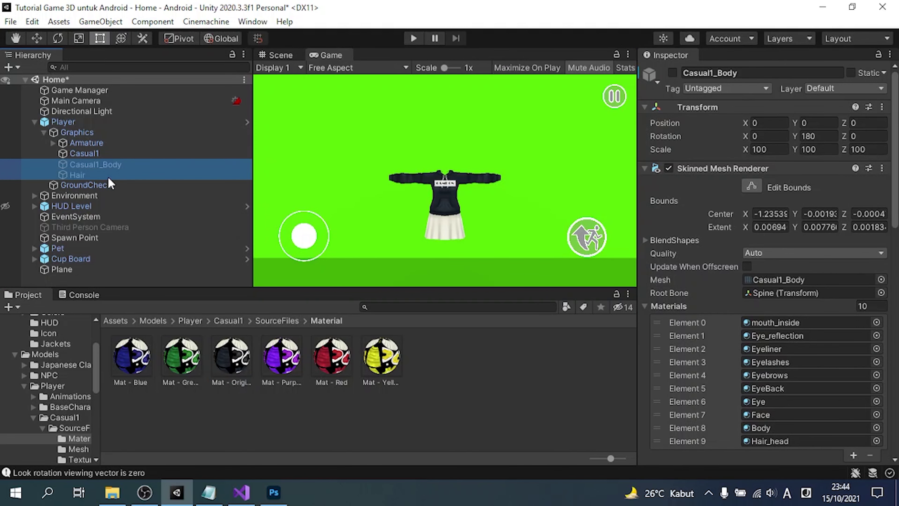
{"action": "left_click", "coordinate": [672, 73]}
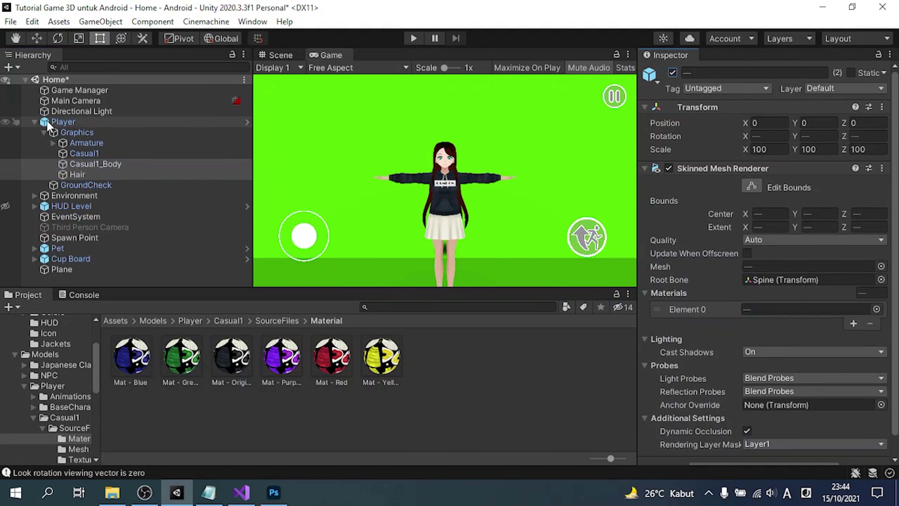
{"action": "left_click", "coordinate": [34, 121]}
{"action": "left_click", "coordinate": [62, 207]}
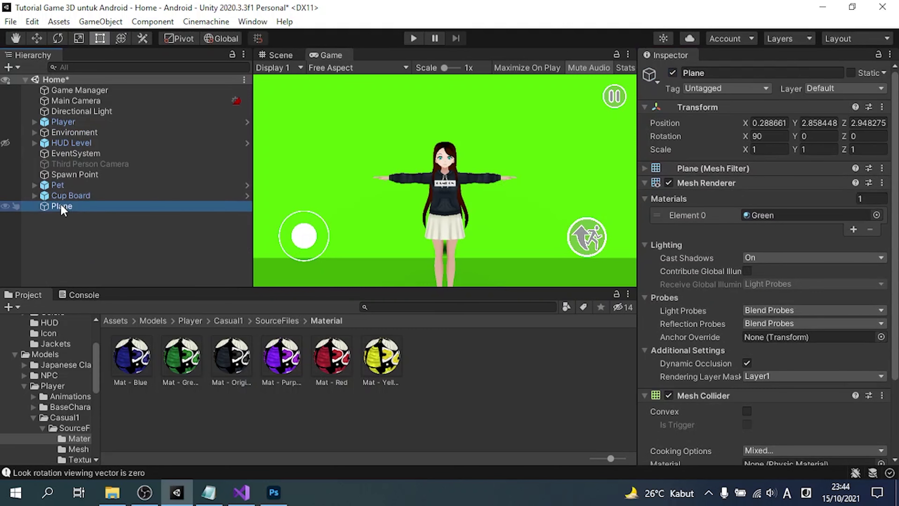
{"action": "key", "text": "Delete"}
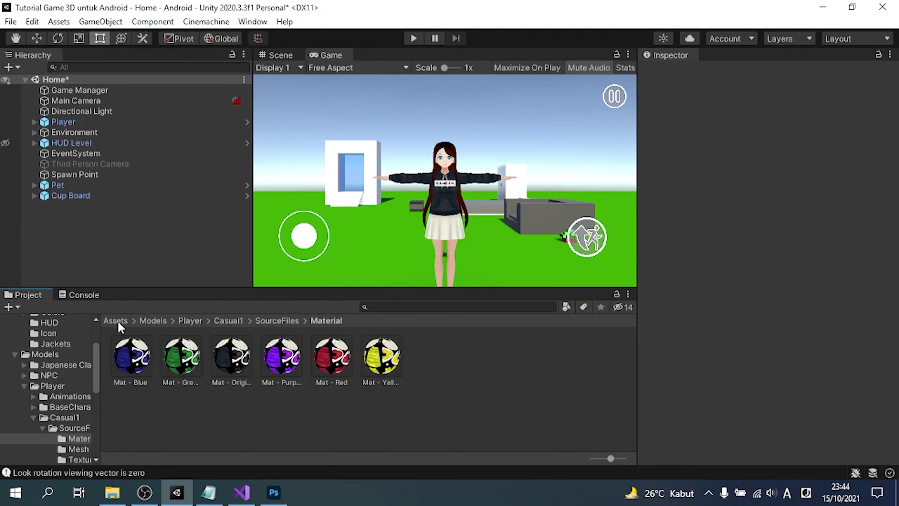
Open Assets/Materials/Colors, switch the Scene view to 3D, and frame the Player zoomed out.
{"action": "left_click", "coordinate": [116, 321]}
{"action": "double_click", "coordinate": [132, 347]}
{"action": "double_click", "coordinate": [192, 373]}
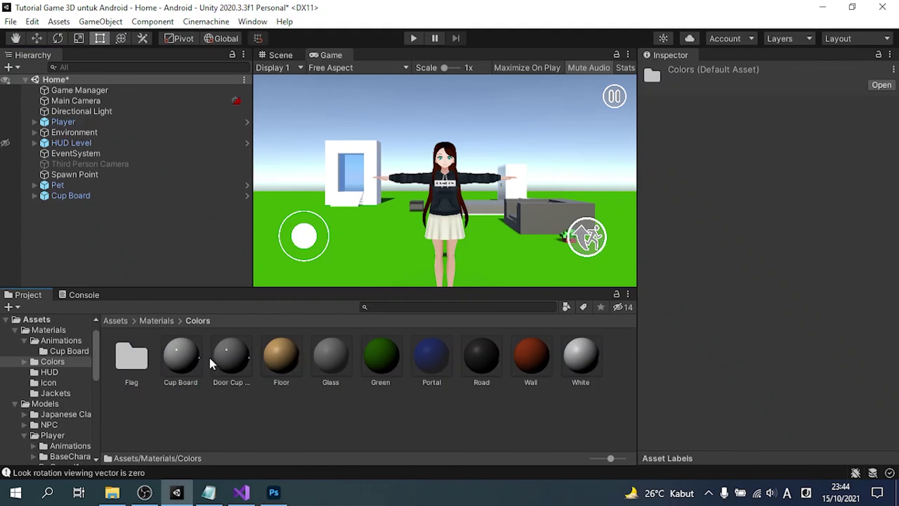
{"action": "left_click", "coordinate": [281, 55]}
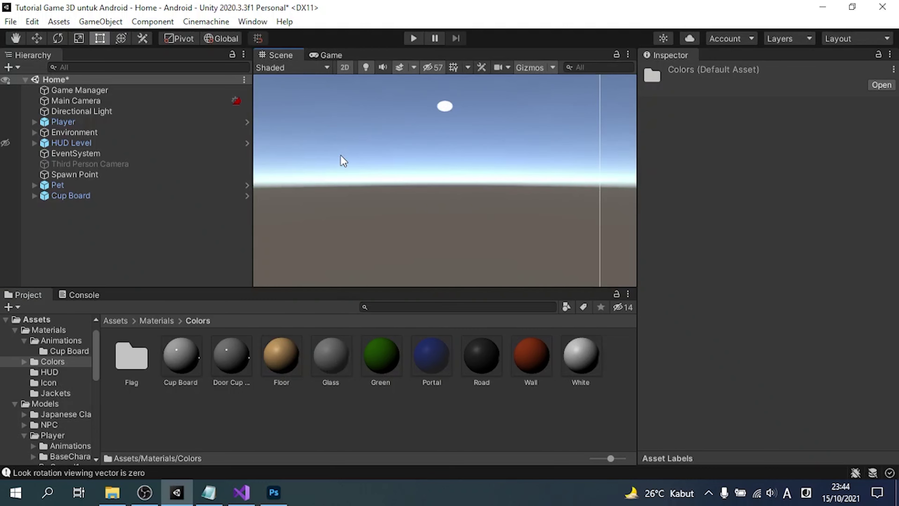
{"action": "left_click", "coordinate": [345, 66]}
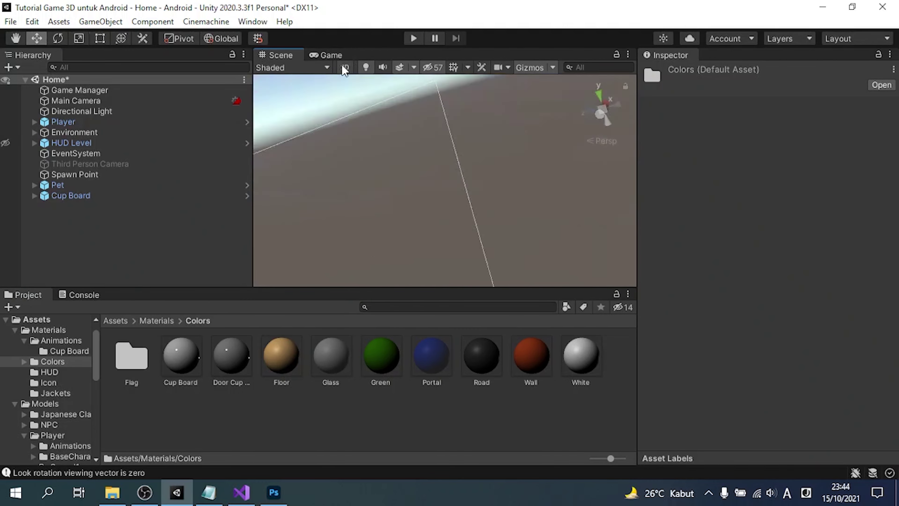
{"action": "double_click", "coordinate": [63, 121]}
{"action": "left_click_drag", "start_coordinate": [382, 234], "coordinate": [354, 212], "text": "alt"}
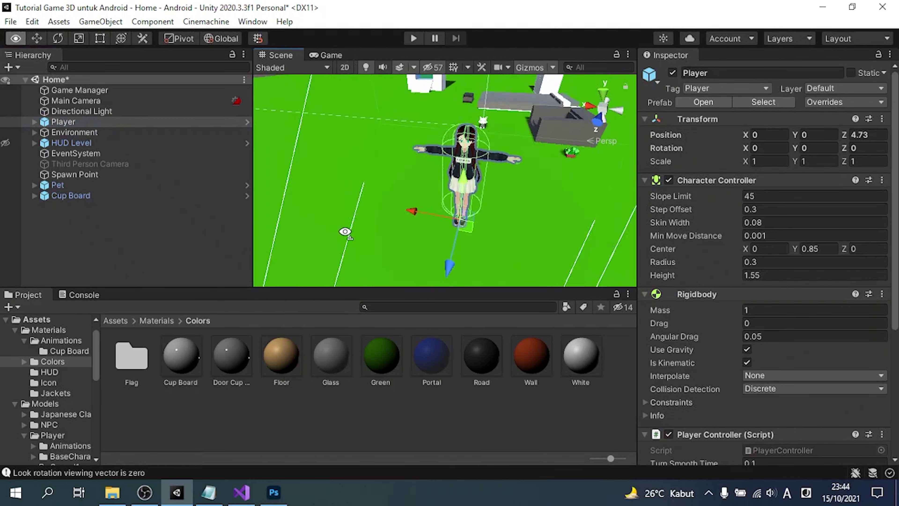
{"action": "left_click_drag", "start_coordinate": [191, 359], "coordinate": [214, 328]}
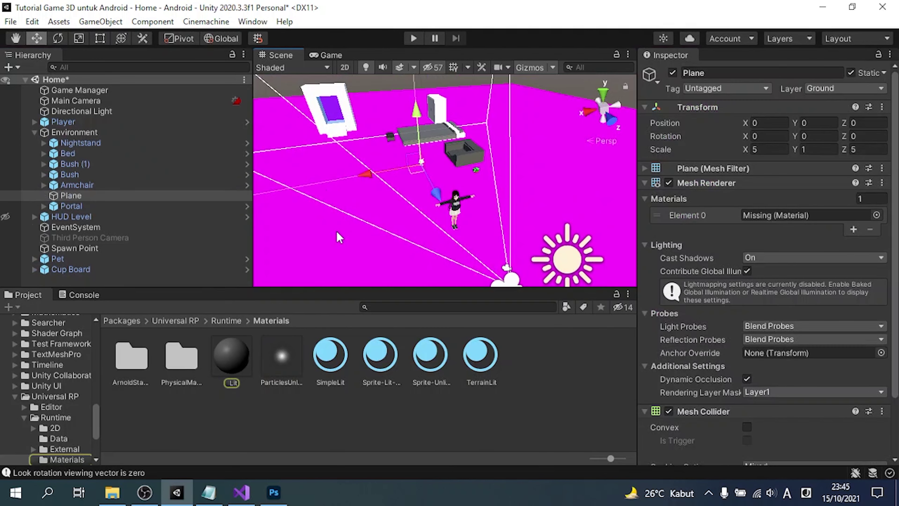
Assign the Lit material to the ground Plane's Element 0 slot and save the scene.
{"action": "left_click", "coordinate": [876, 215]}
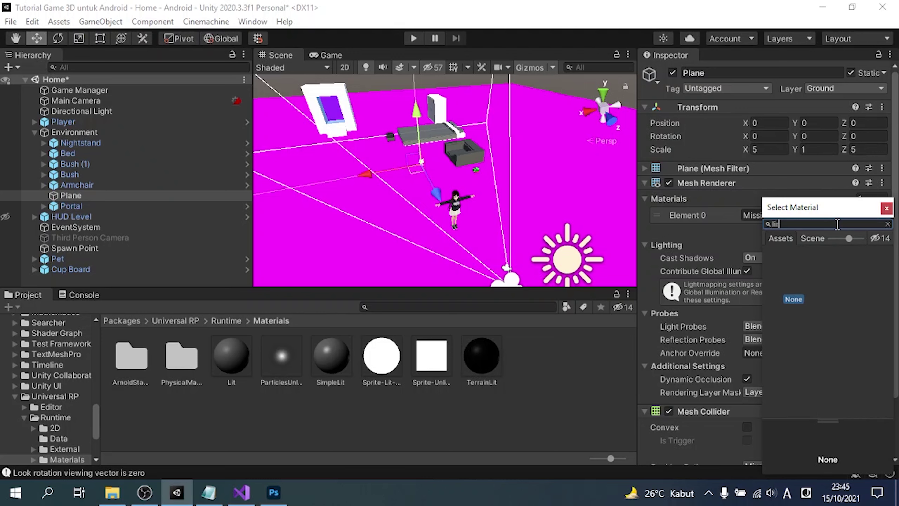
{"action": "type", "text": "t"}
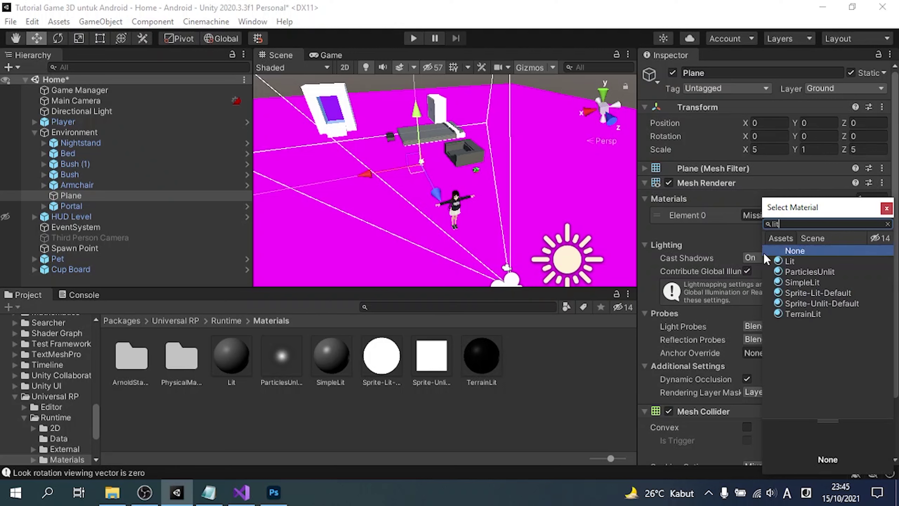
{"action": "left_click", "coordinate": [786, 262]}
{"action": "left_click", "coordinate": [886, 208]}
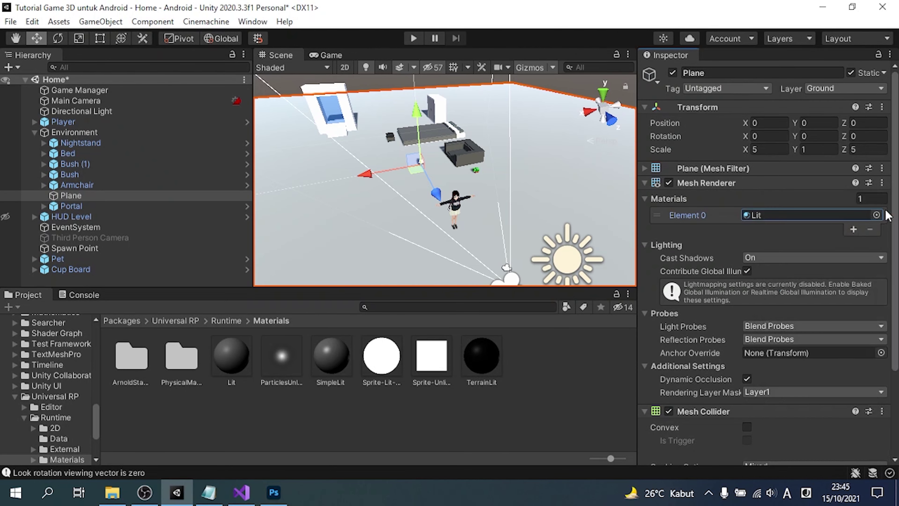
{"action": "key", "text": "ctrl+s"}
Activate the Third Person Camera object and tilt the scene view toward the horizon.
{"action": "left_click", "coordinate": [34, 132], "text": "alt"}
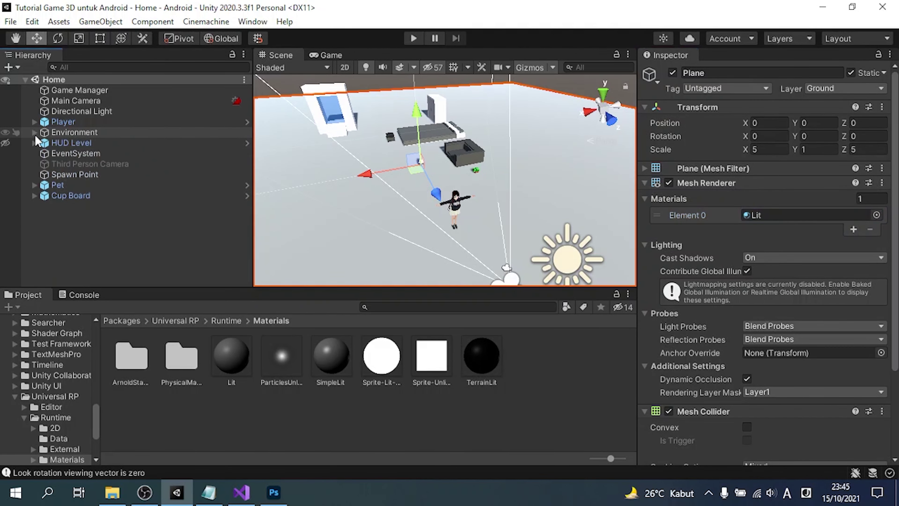
{"action": "left_click", "coordinate": [74, 255]}
{"action": "left_click_drag", "start_coordinate": [354, 243], "coordinate": [372, 215], "text": "alt"}
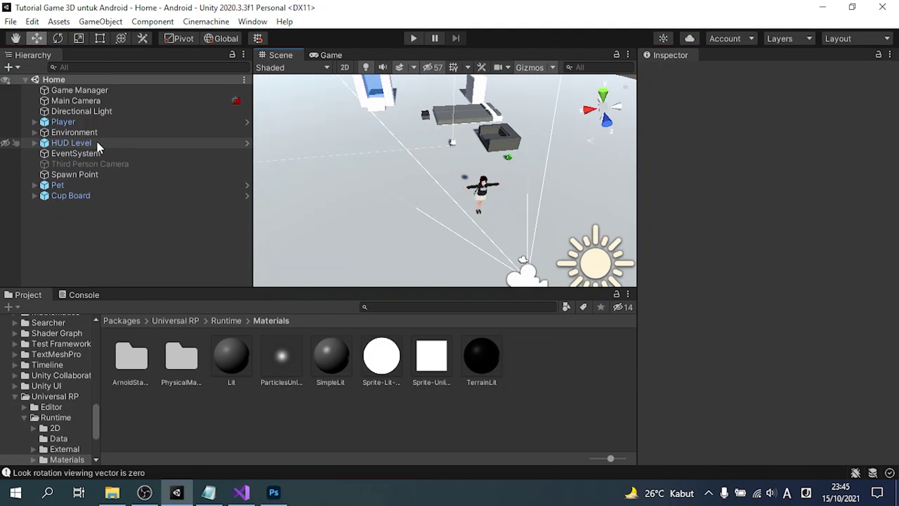
{"action": "left_click", "coordinate": [90, 163]}
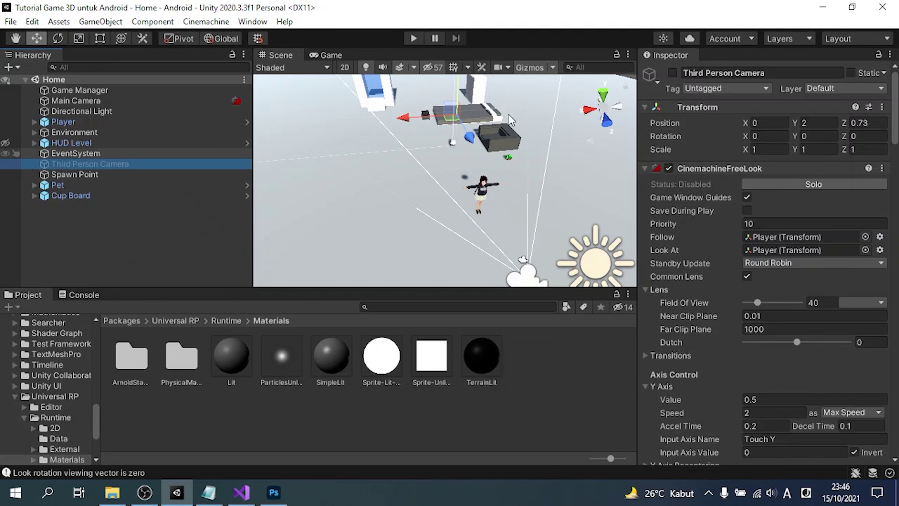
{"action": "left_click", "coordinate": [672, 73]}
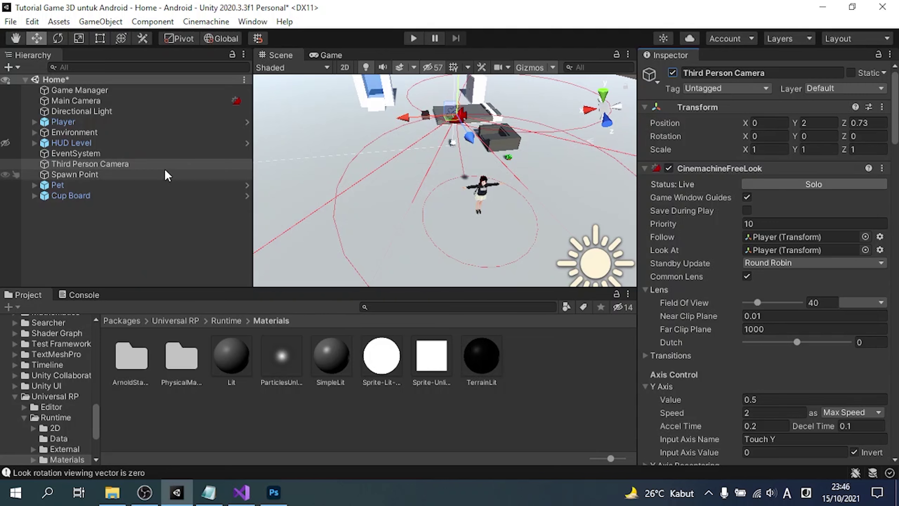
{"action": "left_click", "coordinate": [216, 204]}
{"action": "left_click_drag", "start_coordinate": [267, 223], "coordinate": [391, 271], "text": "alt"}
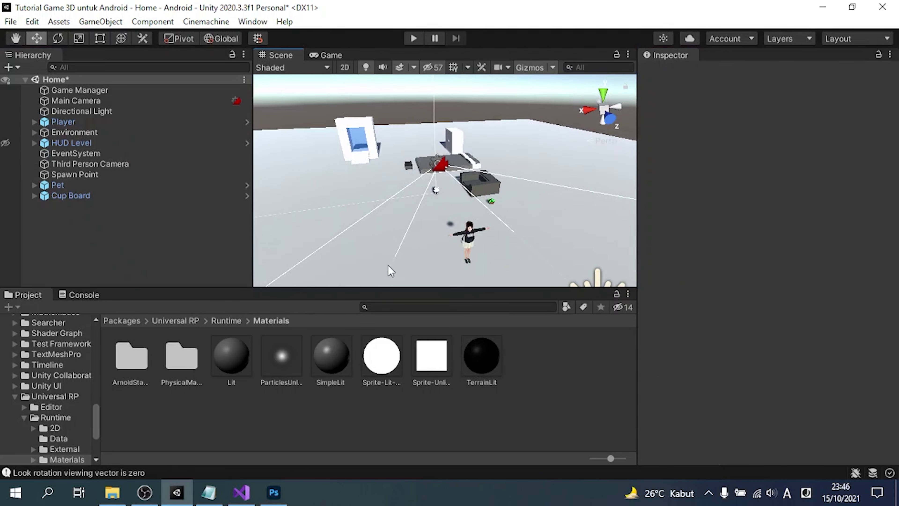
Browse to the 2D Sprite folder under Packages in the Project window.
{"action": "left_click", "coordinate": [122, 322]}
{"action": "left_click", "coordinate": [136, 359]}
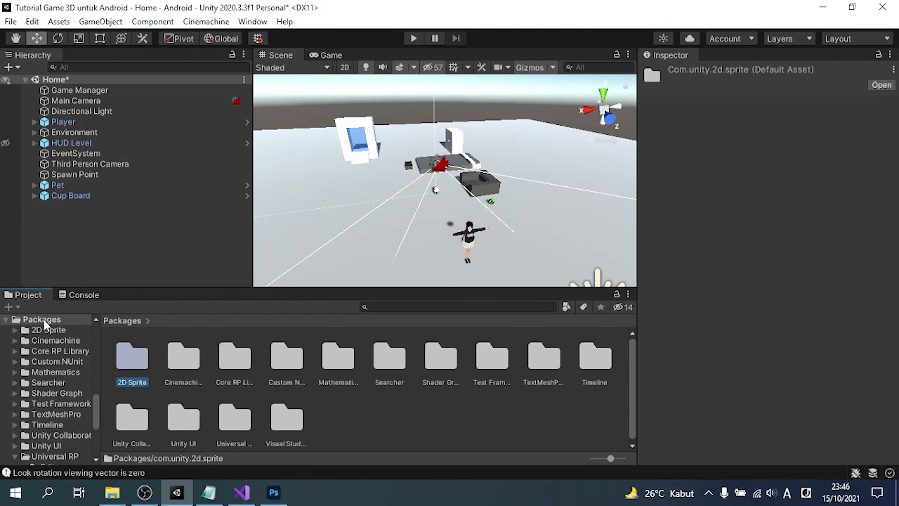
{"action": "scroll", "coordinate": [44, 320], "scroll_direction": "up", "scroll_amount": 5}
{"action": "scroll", "coordinate": [43, 326], "scroll_direction": "up", "scroll_amount": 5}
{"action": "scroll", "coordinate": [42, 333], "scroll_direction": "up", "scroll_amount": 5}
Show Unity's Assets folder contents, then close Yellow.png in Photoshop.
{"action": "scroll", "coordinate": [43, 340], "scroll_direction": "up", "scroll_amount": 3}
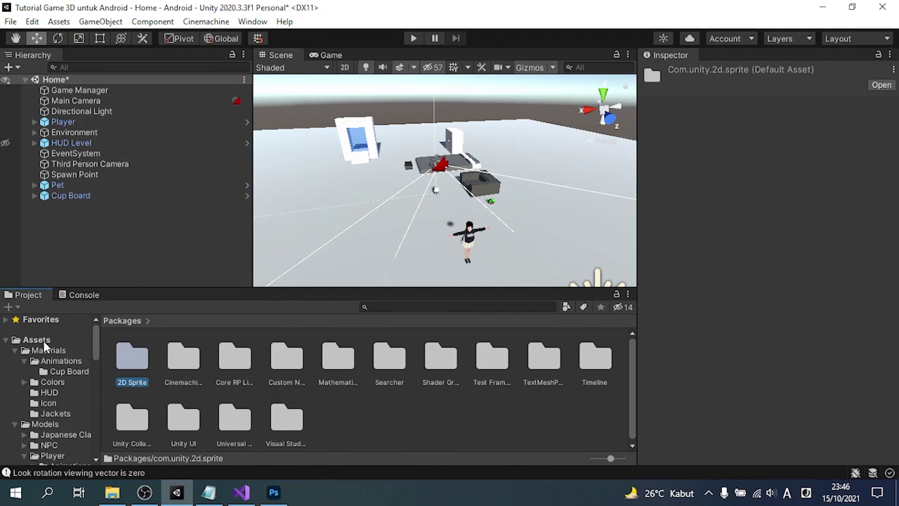
{"action": "left_click", "coordinate": [43, 340]}
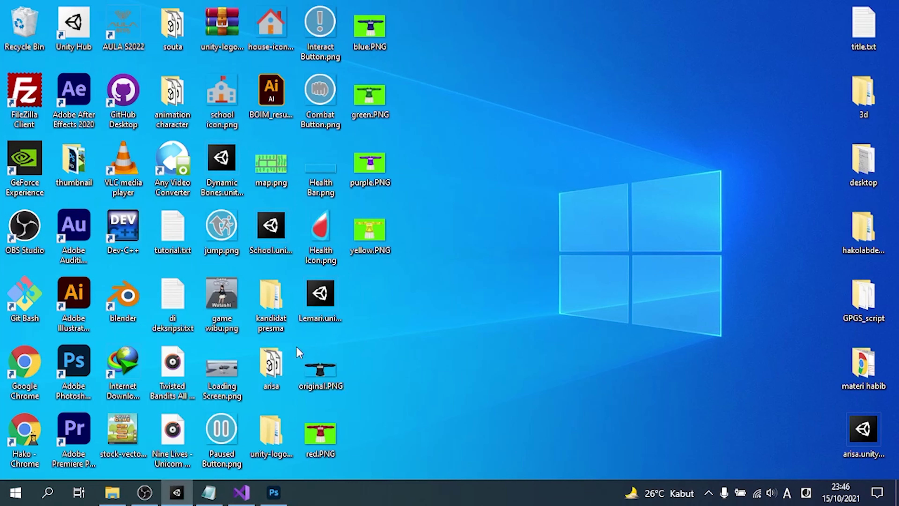
{"action": "left_click", "coordinate": [273, 493]}
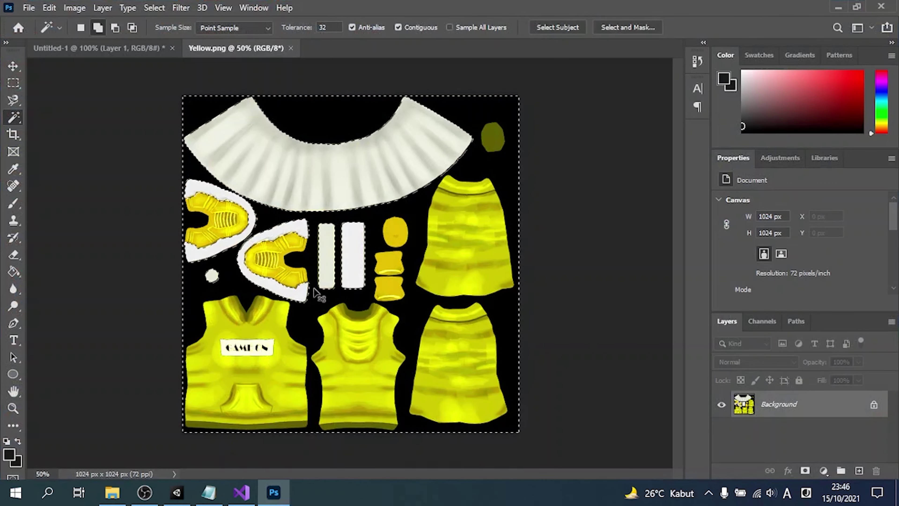
{"action": "key", "text": "ctrl+w"}
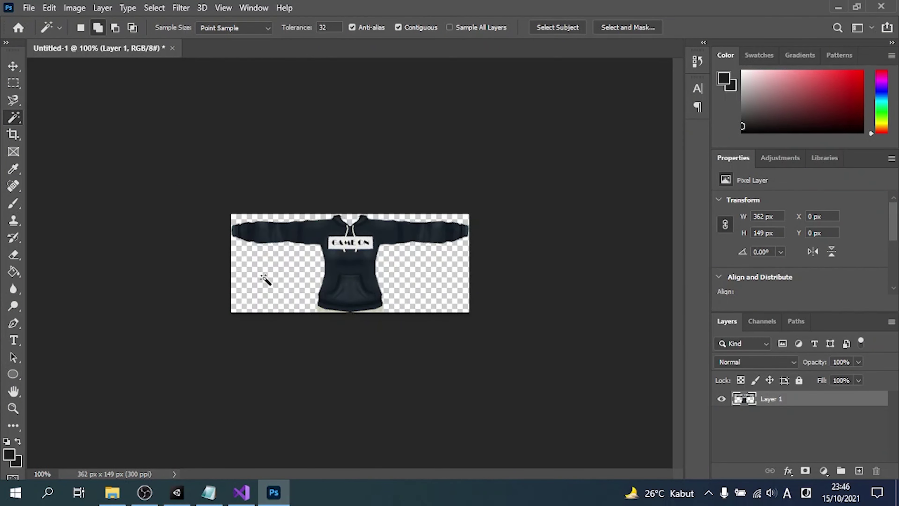
Create a new 362 × 149 px document from the clipboard preset and discard Untitled-1.
{"action": "key", "text": "ctrl+a"}
{"action": "key", "text": "ctrl+n"}
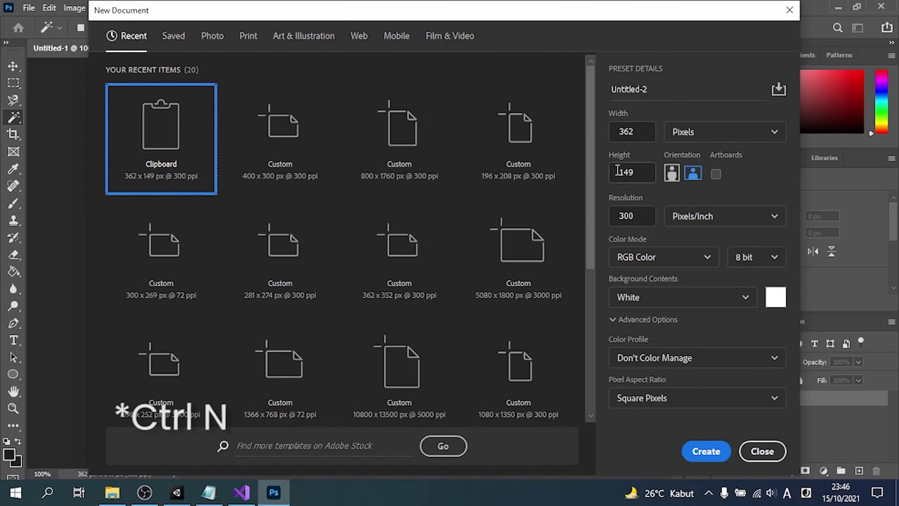
{"action": "left_click", "coordinate": [714, 451]}
{"action": "left_click", "coordinate": [172, 48]}
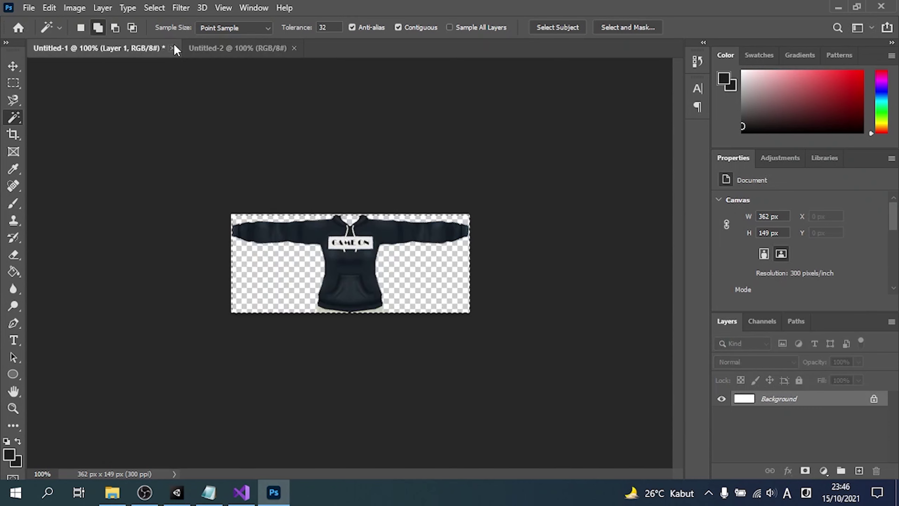
{"action": "left_click", "coordinate": [445, 188]}
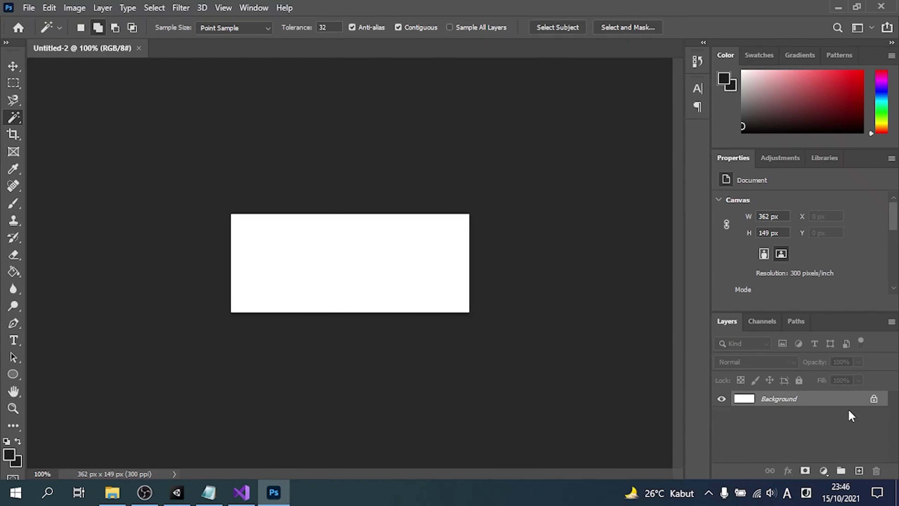
Replace the white background with an empty transparent layer, then show the desktop.
{"action": "left_click", "coordinate": [860, 470]}
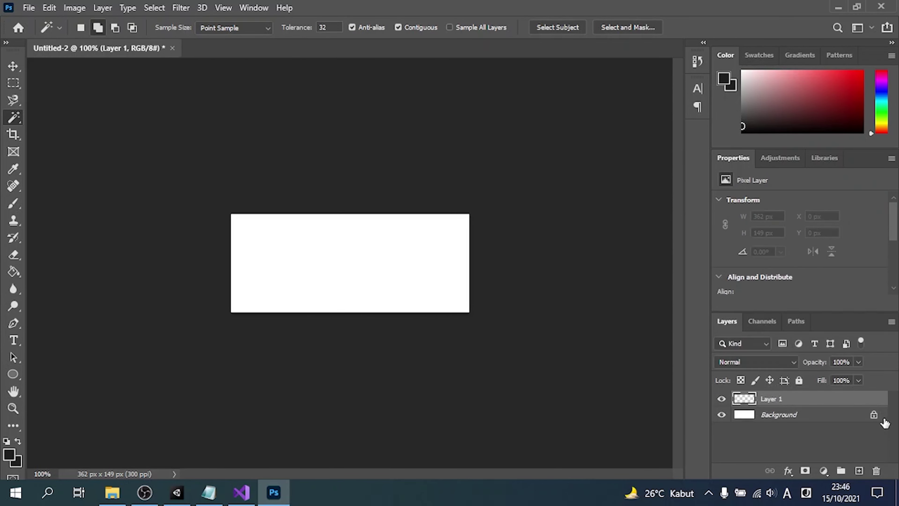
{"action": "left_click", "coordinate": [874, 414]}
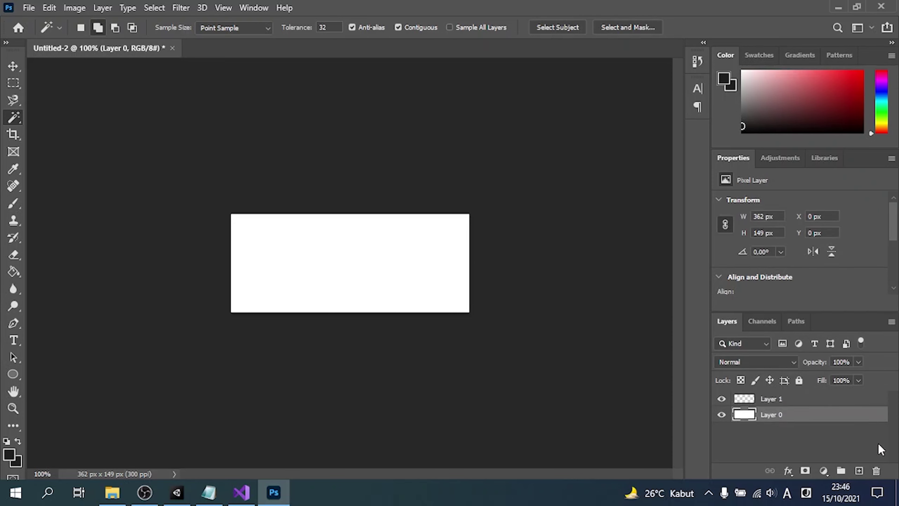
{"action": "left_click", "coordinate": [876, 471]}
{"action": "left_click", "coordinate": [411, 193]}
{"action": "key", "text": "super+d"}
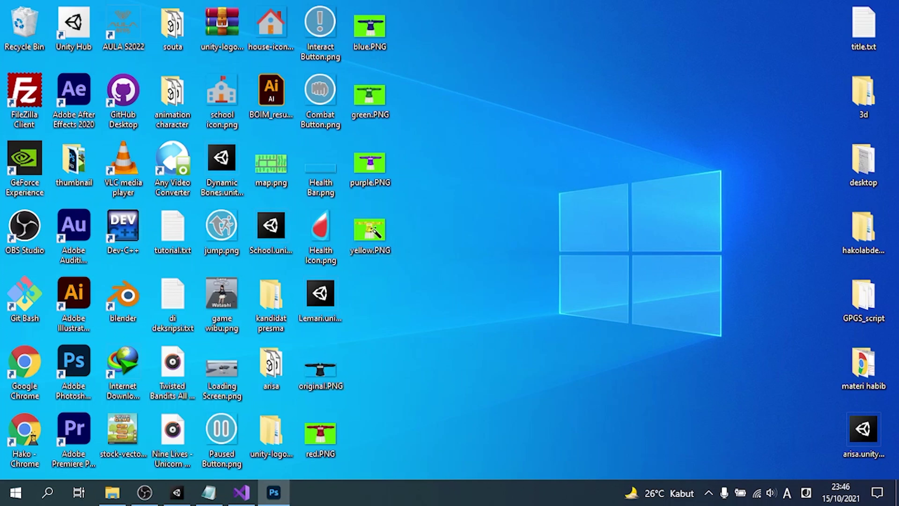
Open red.PNG in Photoshop and delete its green background to transparency.
{"action": "left_click_drag", "start_coordinate": [319, 437], "coordinate": [332, 96]}
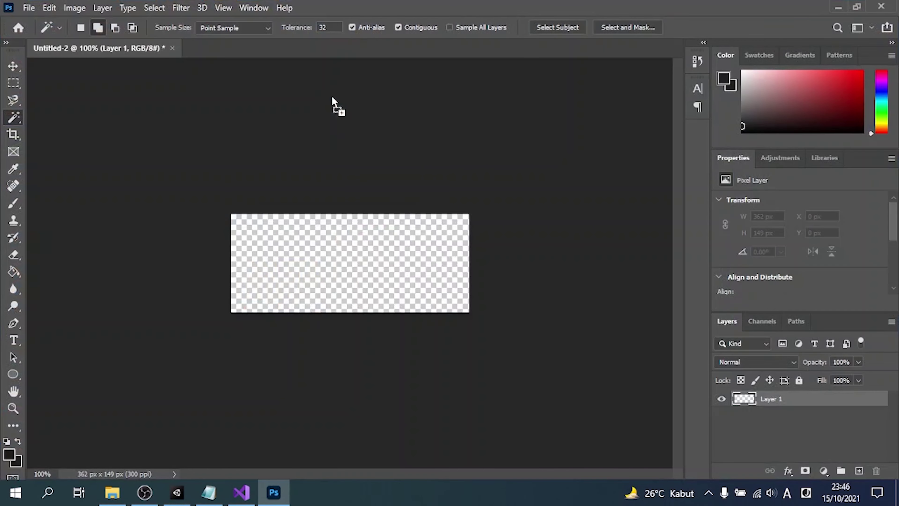
{"action": "left_click_drag", "start_coordinate": [367, 52], "coordinate": [367, 53]}
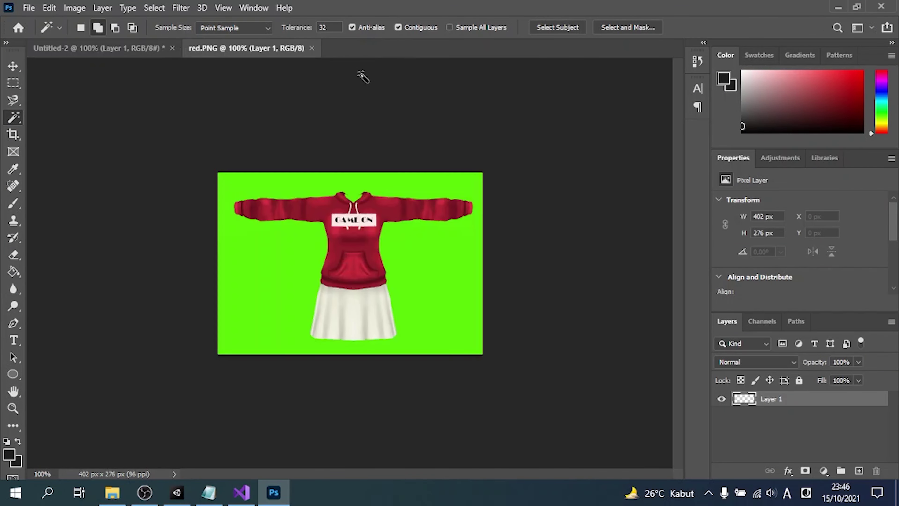
{"action": "left_click", "coordinate": [279, 262]}
{"action": "key", "text": "Delete"}
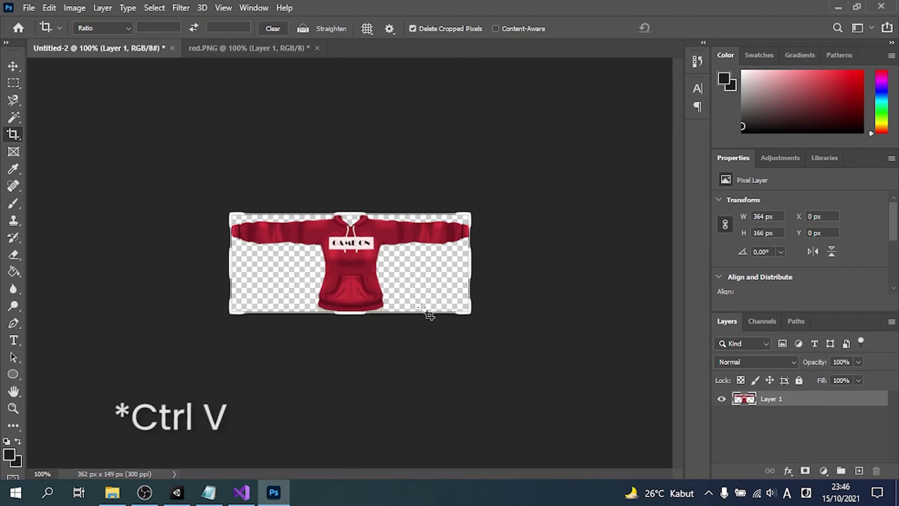
{"action": "key", "text": "v"}
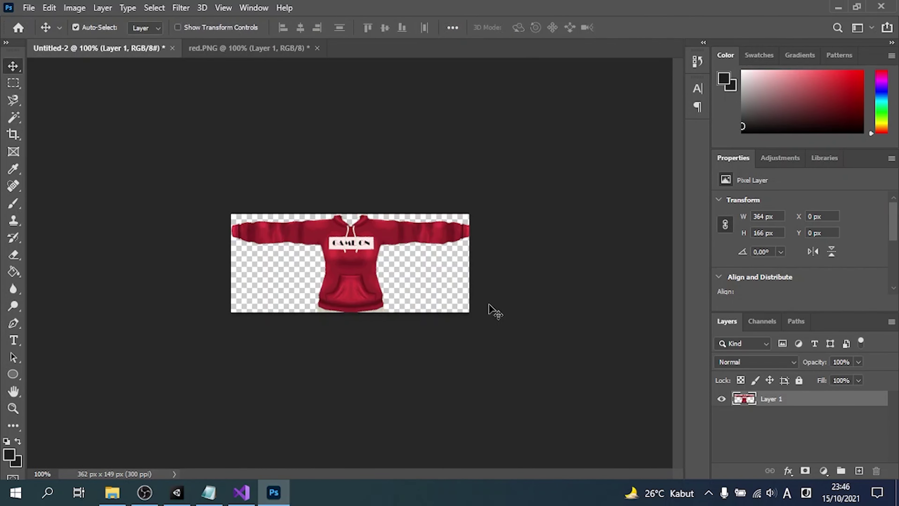
Save the red hoodie as Red.png in Assets/Materials/Jackets.
{"action": "key", "text": "ctrl+shift+s"}
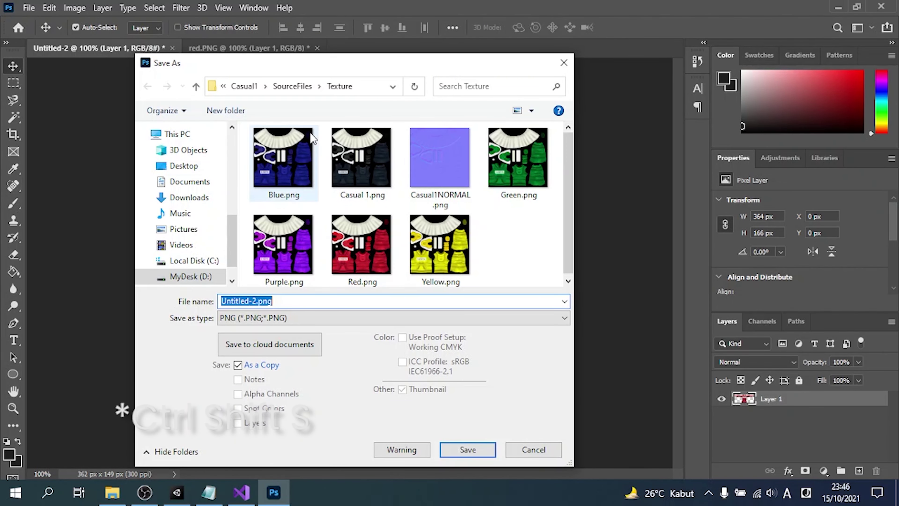
{"action": "left_click", "coordinate": [303, 90]}
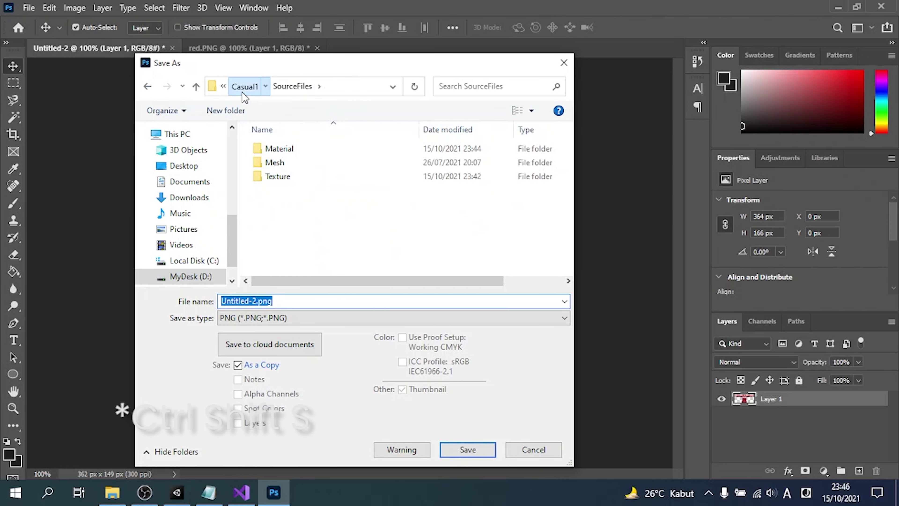
{"action": "left_click", "coordinate": [243, 93]}
{"action": "left_click", "coordinate": [280, 89]}
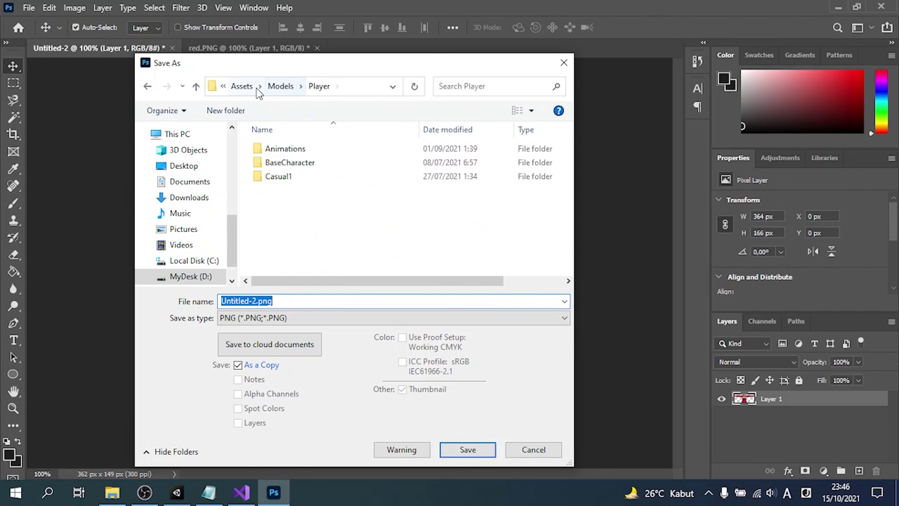
{"action": "left_click", "coordinate": [242, 87]}
{"action": "double_click", "coordinate": [279, 150]}
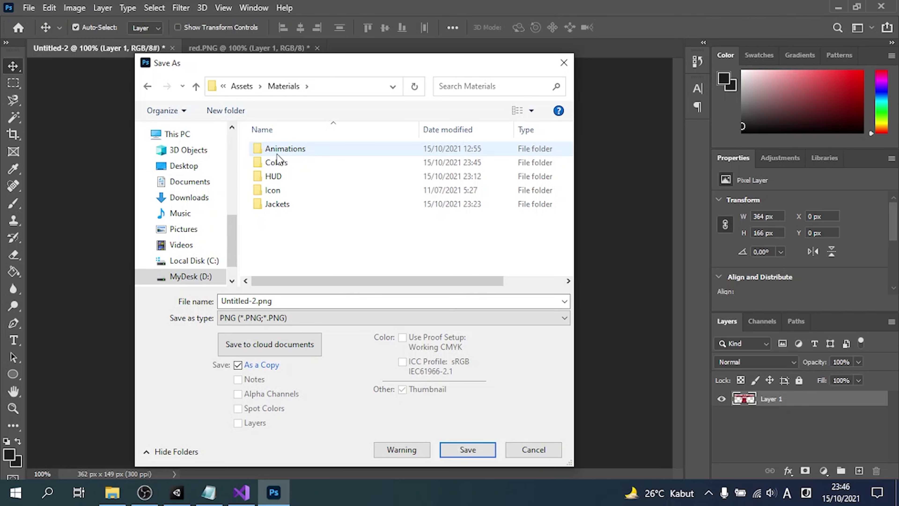
{"action": "double_click", "coordinate": [289, 205]}
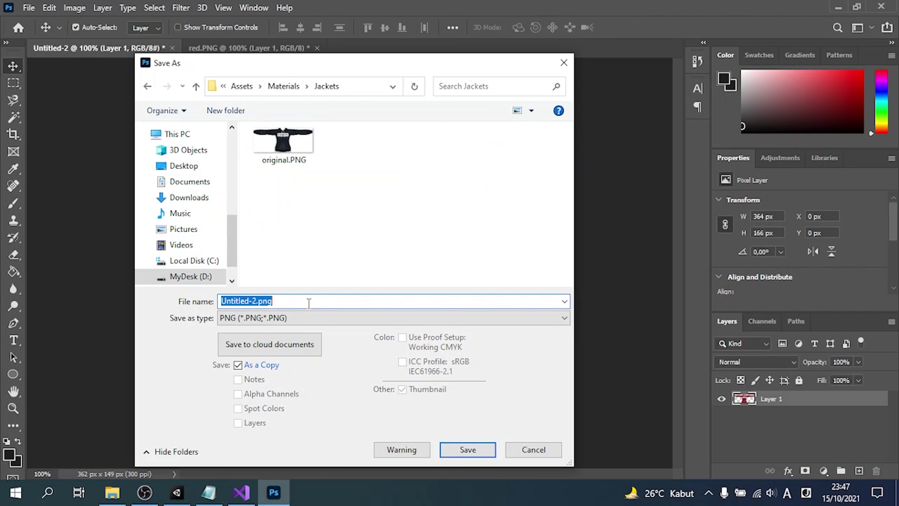
{"action": "type", "text": "Red"}
{"action": "key", "text": "Return"}
{"action": "key", "text": "Return"}
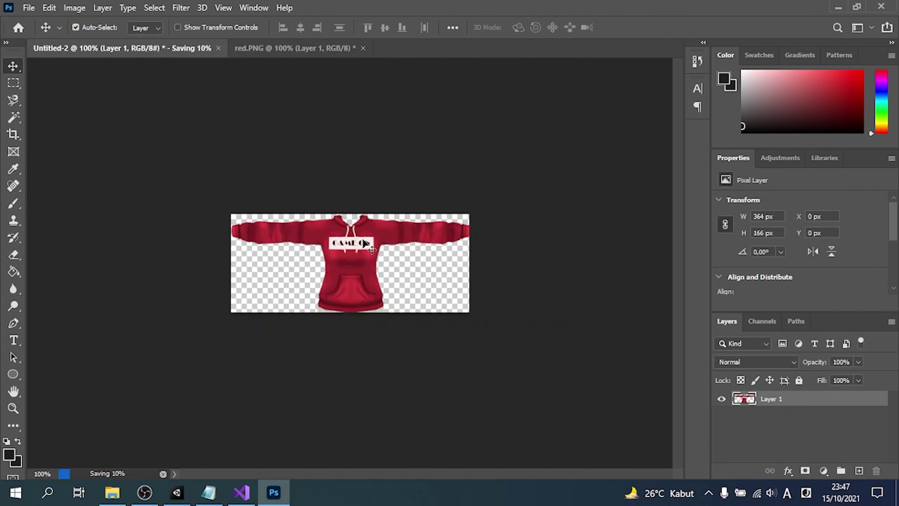
Close red.PNG without saving and show the desktop.
{"action": "left_click", "coordinate": [307, 50]}
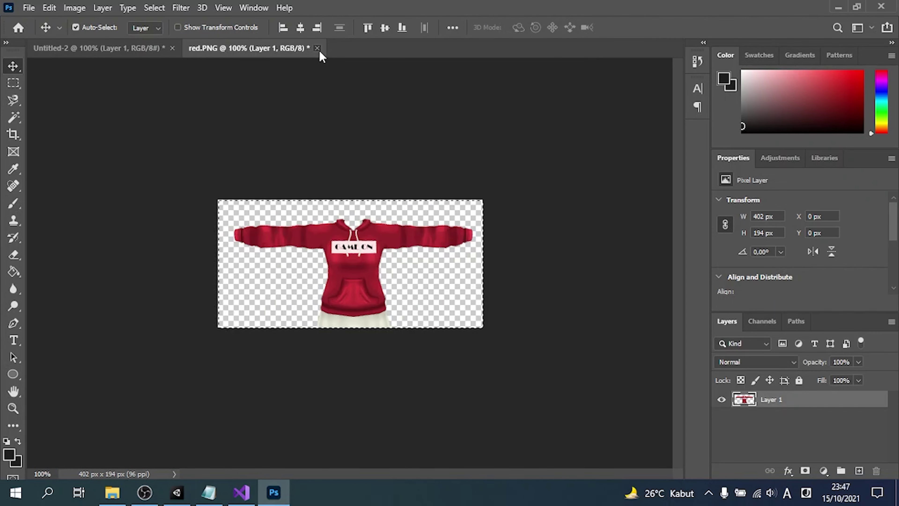
{"action": "left_click", "coordinate": [317, 48]}
{"action": "left_click", "coordinate": [444, 192]}
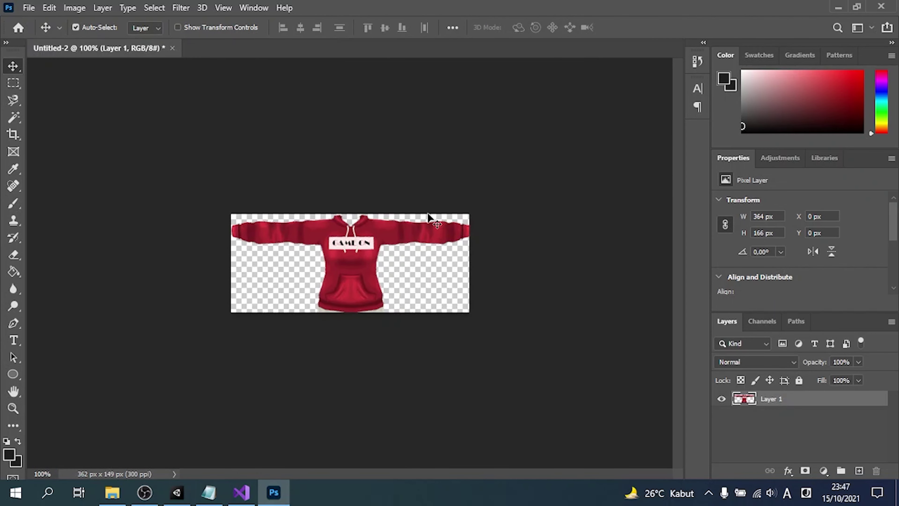
{"action": "key", "text": "super+d"}
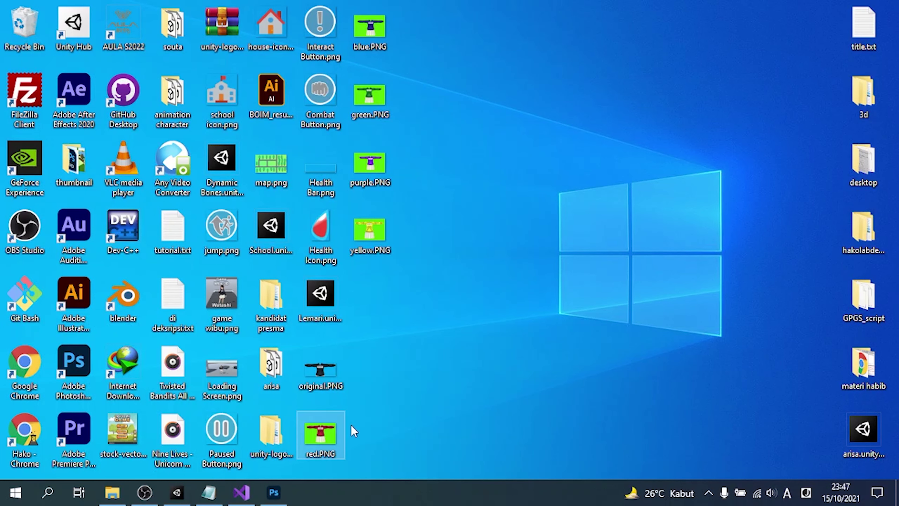
Delete red.PNG from the desktop, open blue.PNG, and Magic Wand away its green background.
{"action": "key", "text": "Delete"}
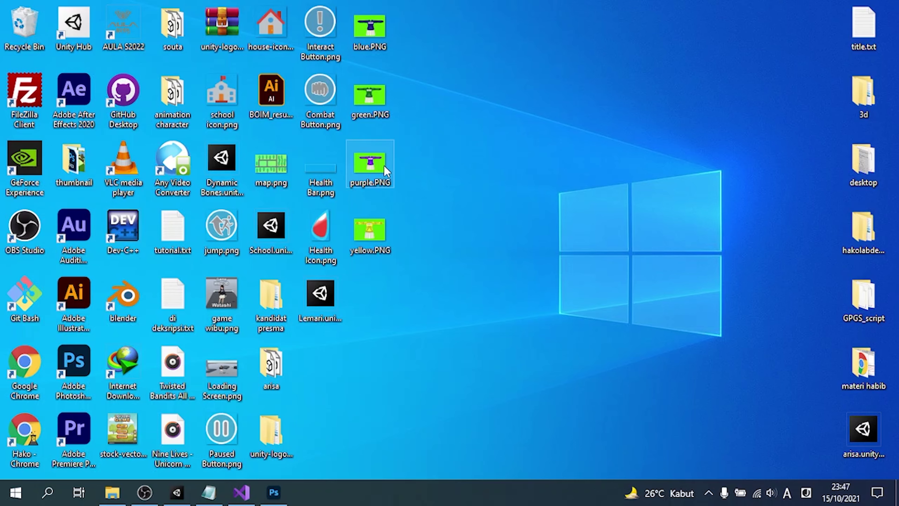
{"action": "mouse_move", "coordinate": [368, 36]}
{"action": "left_mouse_down"}
{"action": "mouse_move", "coordinate": [395, 85]}
{"action": "mouse_move", "coordinate": [405, 56]}
{"action": "left_mouse_up"}
{"action": "key", "text": "super+d"}
{"action": "key", "text": "w"}
{"action": "left_click", "coordinate": [387, 185]}
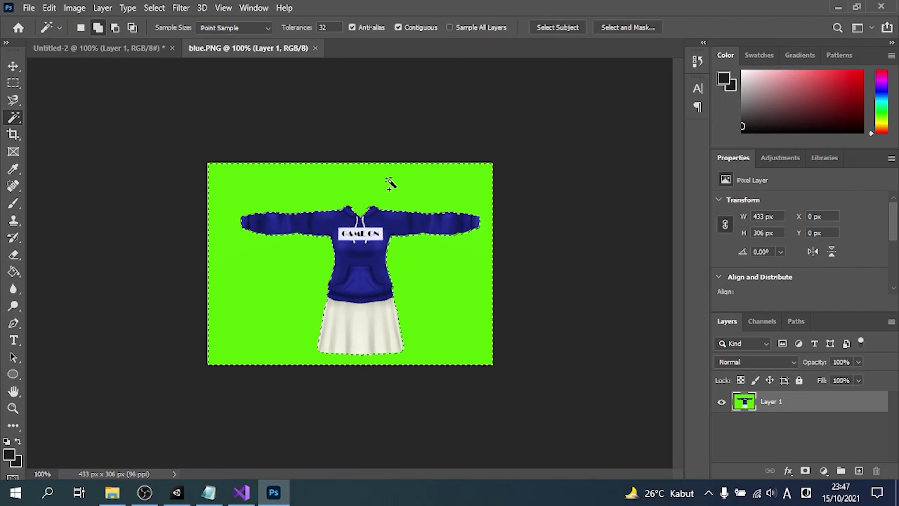
{"action": "key", "text": "Delete"}
{"action": "key", "text": "v"}
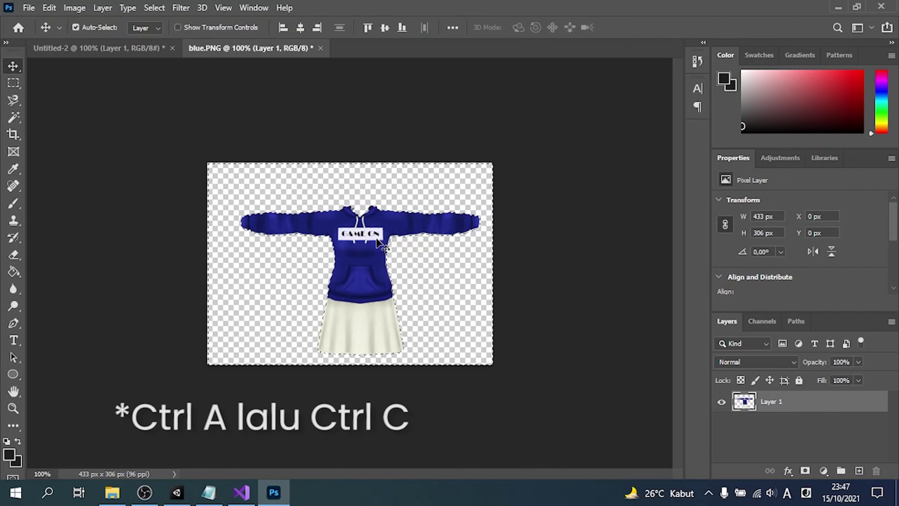
Paste the blue hoodie into Untitled-2 aligned over the red one, then delete the red layer.
{"action": "key", "text": "ctrl+c"}
{"action": "key", "text": "ctrl+Tab"}
{"action": "key", "text": "ctrl+v"}
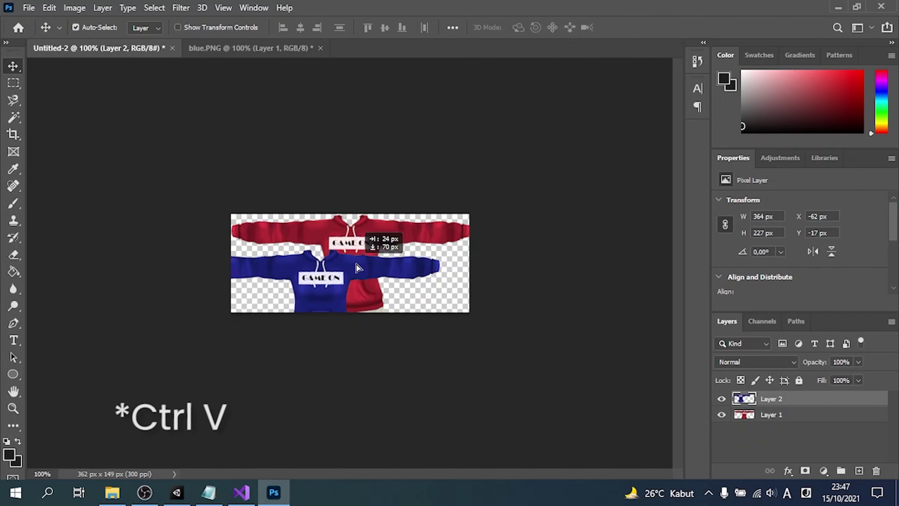
{"action": "left_click_drag", "start_coordinate": [362, 270], "coordinate": [382, 236], "text": "ctrl"}
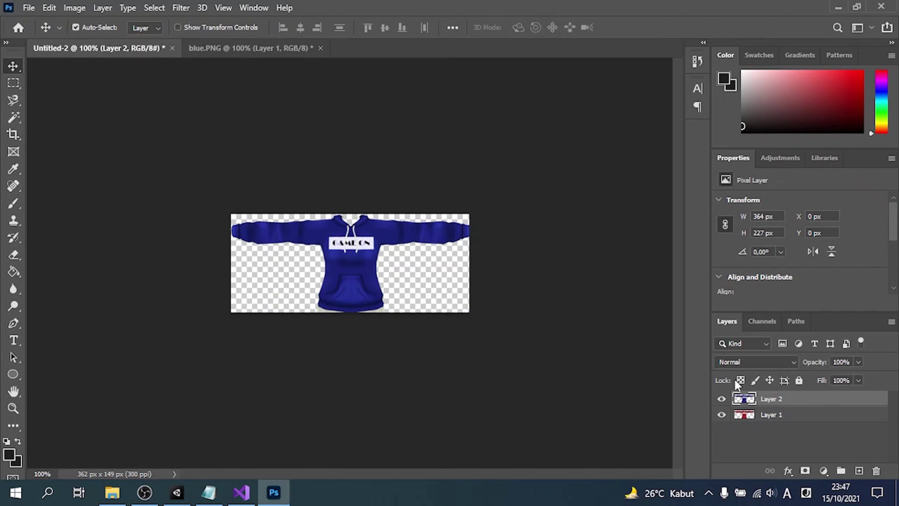
{"action": "left_click", "coordinate": [809, 421]}
{"action": "key", "text": "Delete"}
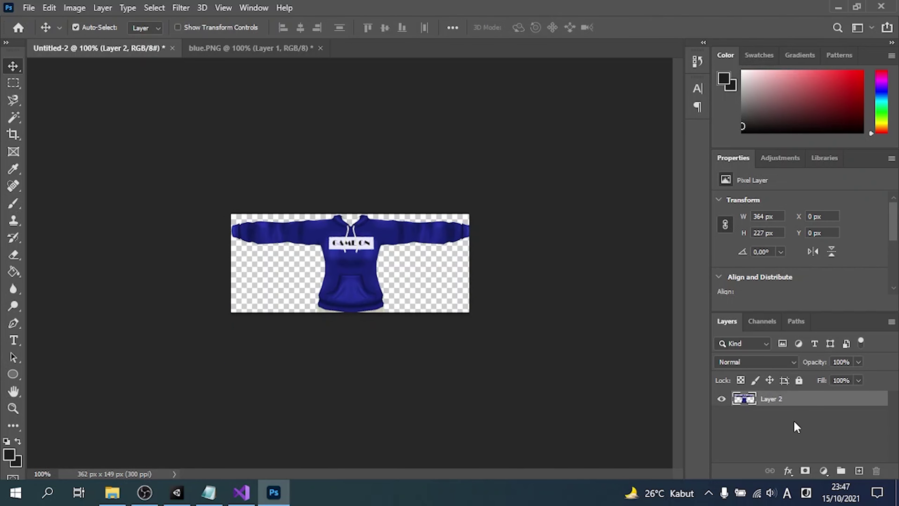
Save the blue hoodie as a PNG copy and close blue.PNG.
{"action": "key", "text": "ctrl+shift+s"}
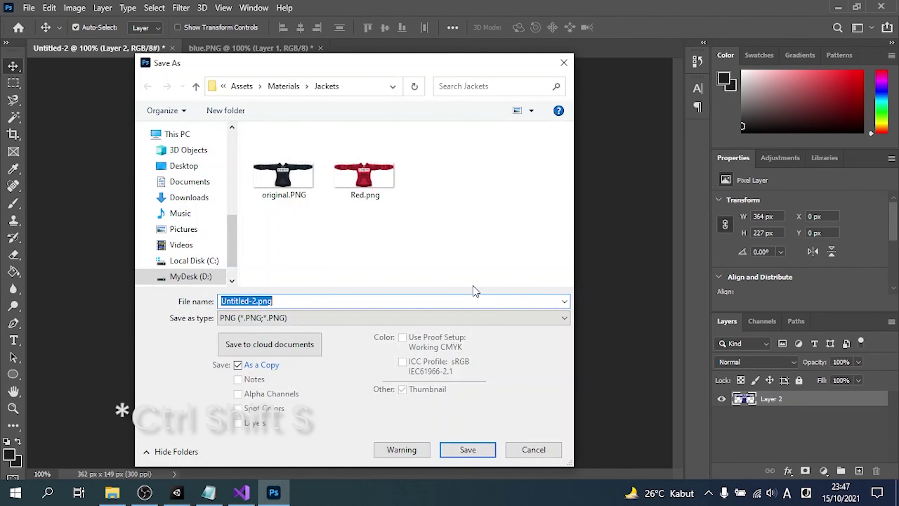
{"action": "key", "text": "Return"}
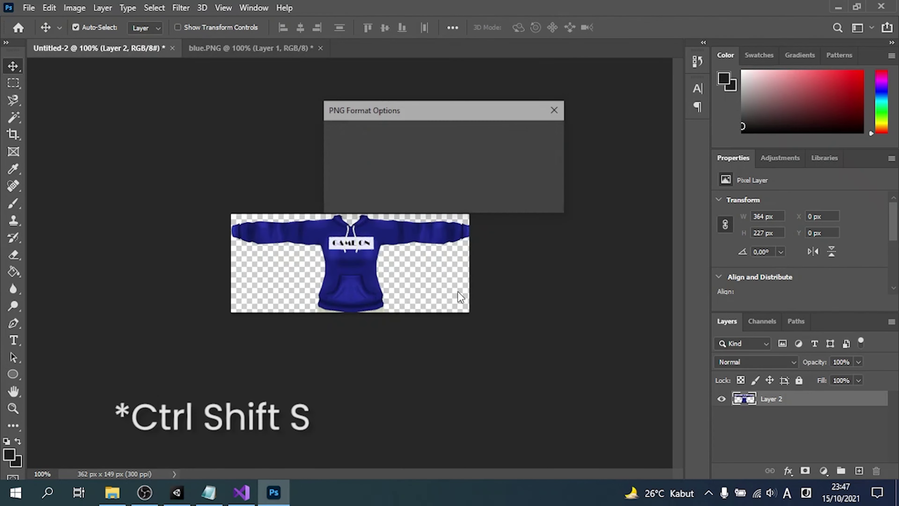
{"action": "key", "text": "Return"}
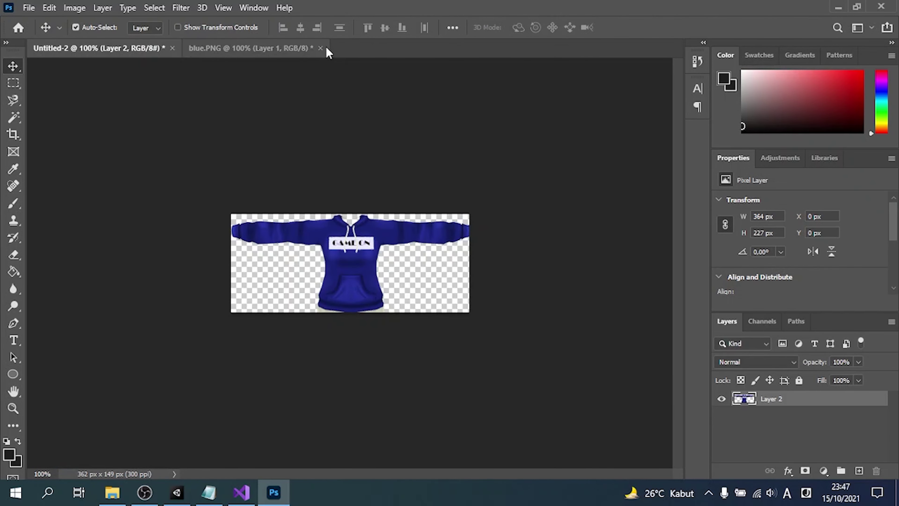
{"action": "left_click", "coordinate": [320, 48]}
Close blue.PNG without saving and bring green.PNG into Photoshop from the desktop.
{"action": "left_click", "coordinate": [447, 195]}
{"action": "key", "text": "super+d"}
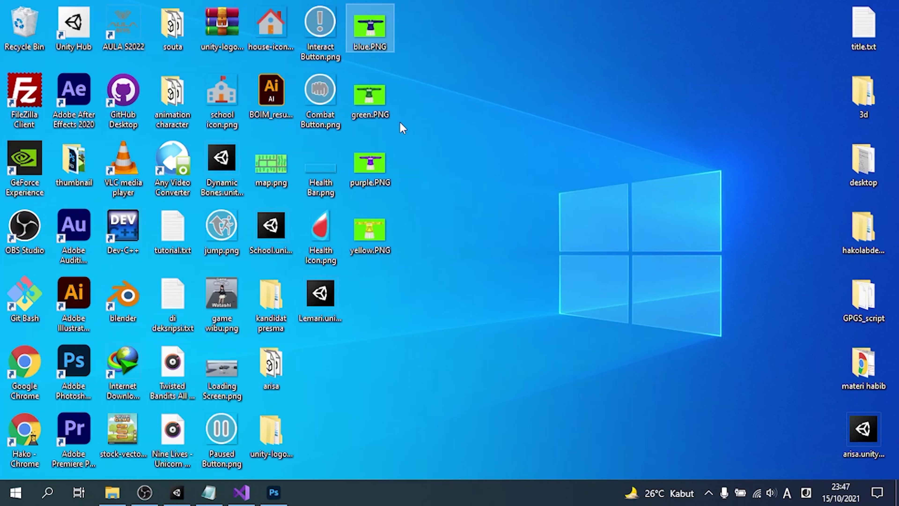
{"action": "mouse_move", "coordinate": [380, 74]}
{"action": "left_mouse_down"}
{"action": "mouse_move", "coordinate": [410, 6]}
{"action": "mouse_move", "coordinate": [361, 41]}
{"action": "left_mouse_up"}
Make green.PNG's background transparent by Magic Wand-selecting and deleting the green around the hoodie.
{"action": "key", "text": "w"}
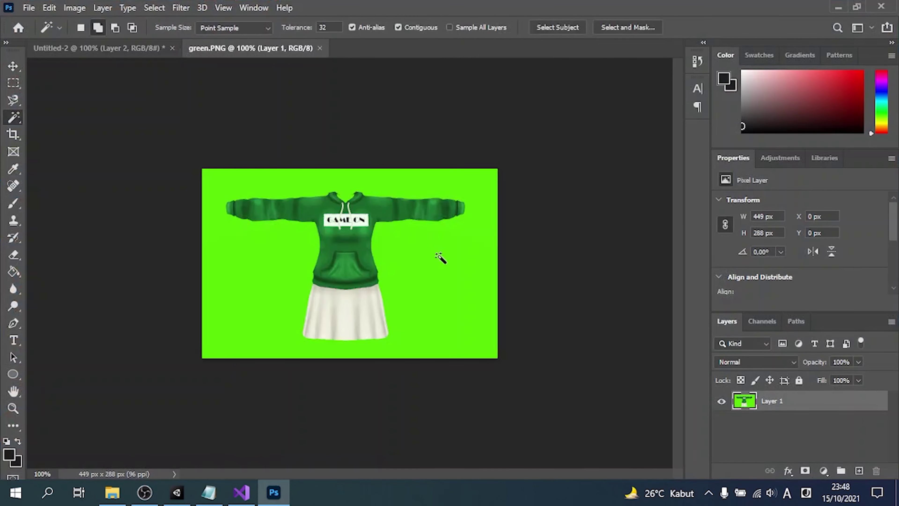
{"action": "left_click", "coordinate": [441, 258]}
{"action": "key", "text": "Delete"}
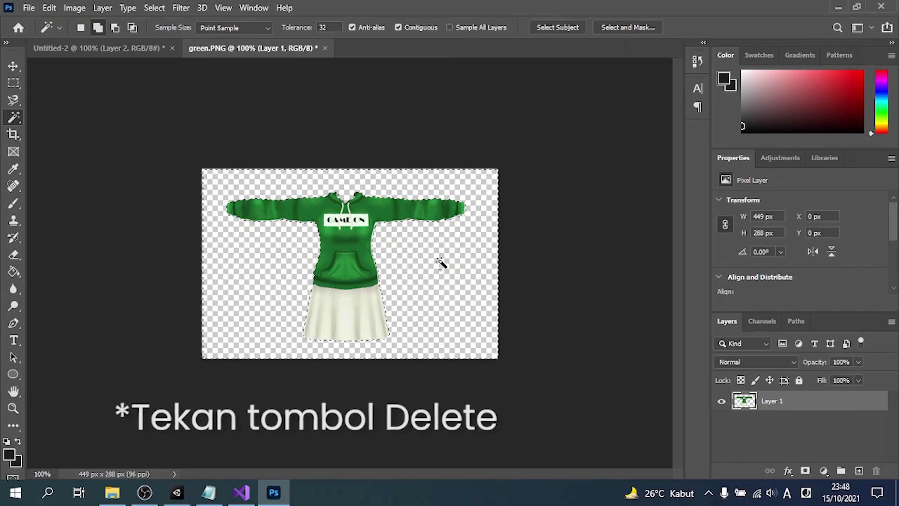
{"action": "key", "text": "ctrl+d"}
Paste the green hoodie into Untitled-2 and delete the blue hoodie's Layer 2.
{"action": "key", "text": "ctrl+a"}
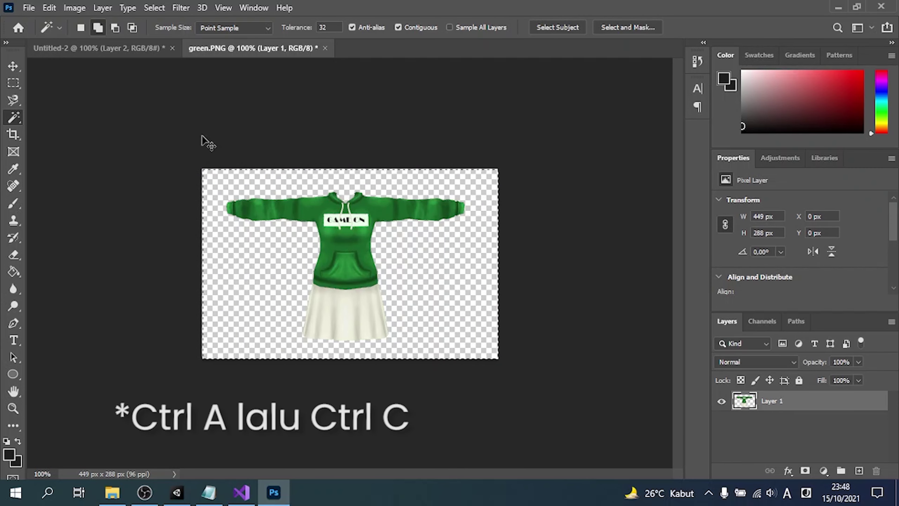
{"action": "key", "text": "v"}
{"action": "key", "text": "ctrl+c"}
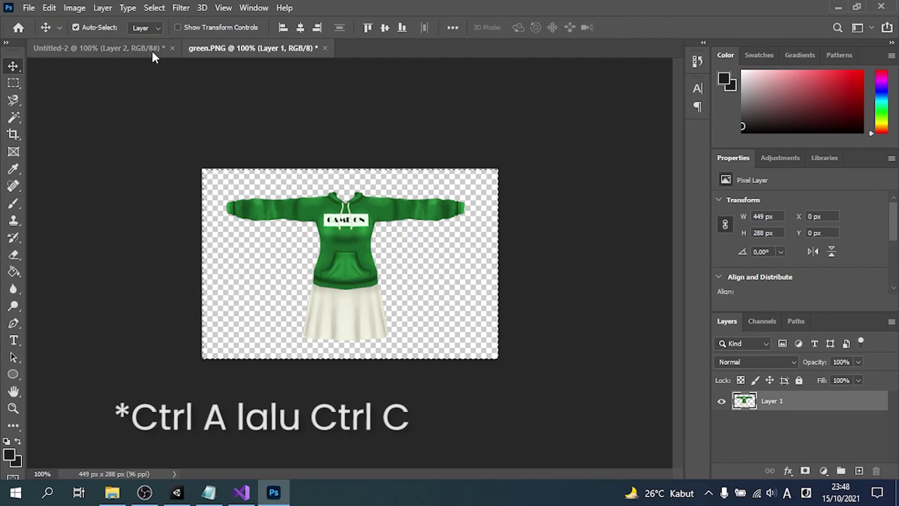
{"action": "left_click", "coordinate": [99, 48]}
{"action": "key", "text": "ctrl+v"}
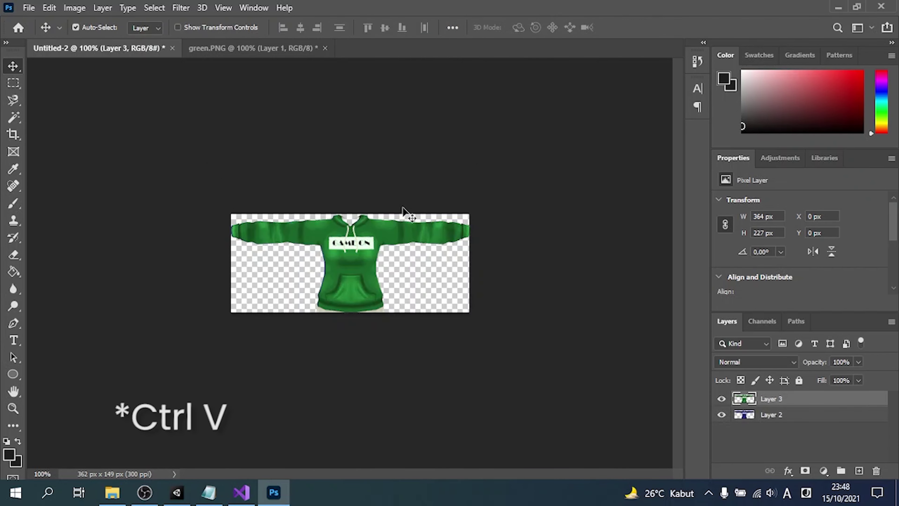
{"action": "left_click", "coordinate": [772, 414]}
{"action": "key", "text": "Delete"}
Save a copy of Untitled-2 as Green.png in the Jackets folder.
{"action": "key", "text": "ctrl+shift+s"}
{"action": "type", "text": "Gree"}
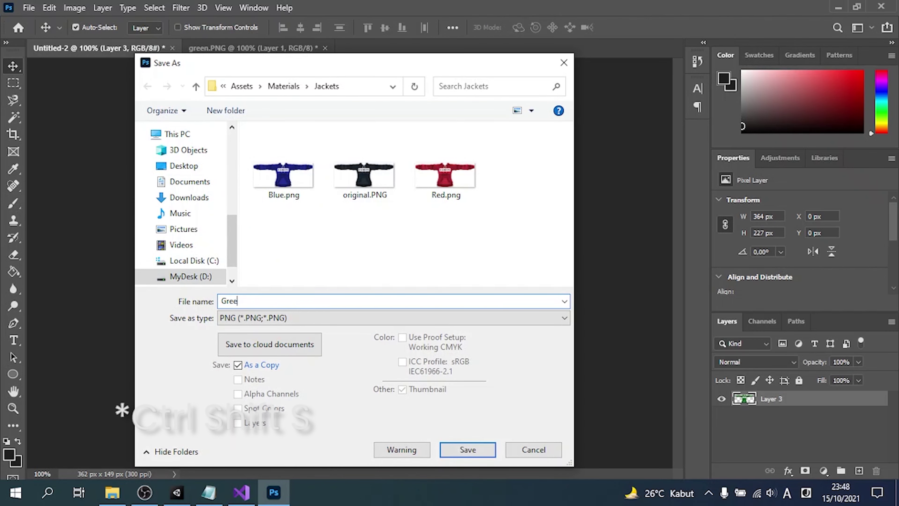
{"action": "type", "text": "n"}
{"action": "key", "text": "Return"}
{"action": "key", "text": "Return"}
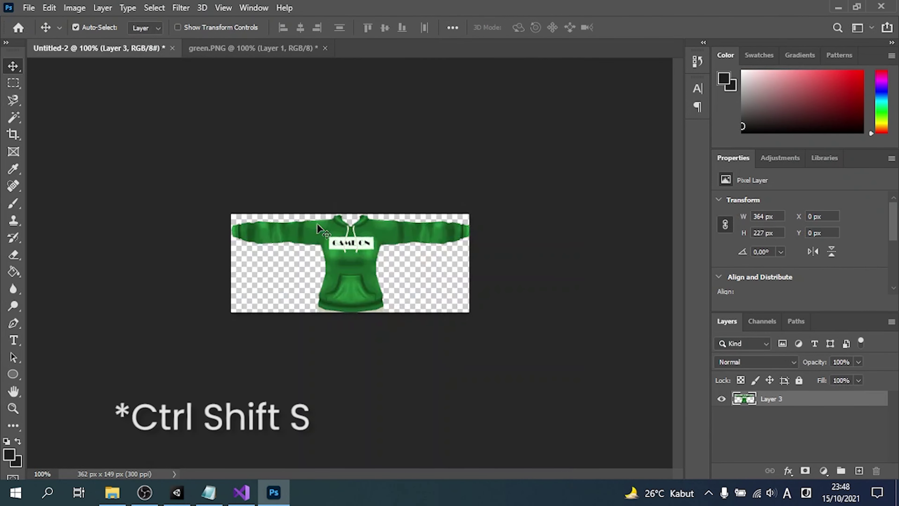
Close green.PNG without saving its changes and return to the desktop.
{"action": "left_click", "coordinate": [259, 53]}
{"action": "key", "text": "ctrl+w"}
{"action": "key", "text": "n"}
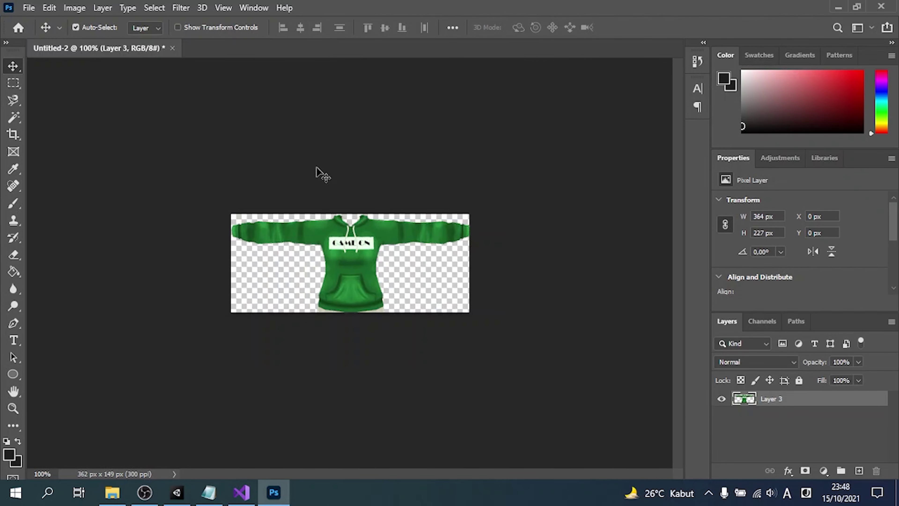
{"action": "key", "text": "super+d"}
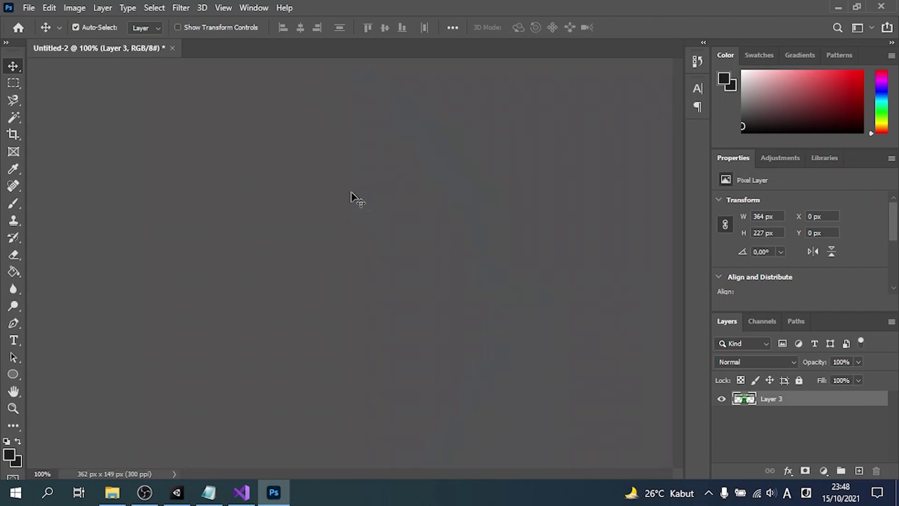
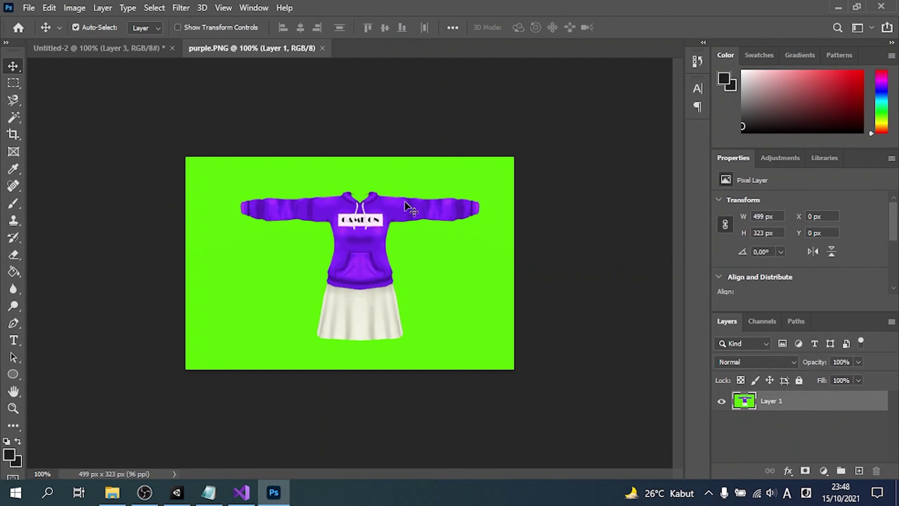
Remove the purple hoodie's green background and paste it into Untitled-2, replacing old Layer 3.
{"action": "key", "text": "w"}
{"action": "left_click", "coordinate": [445, 296]}
{"action": "key", "text": "Delete"}
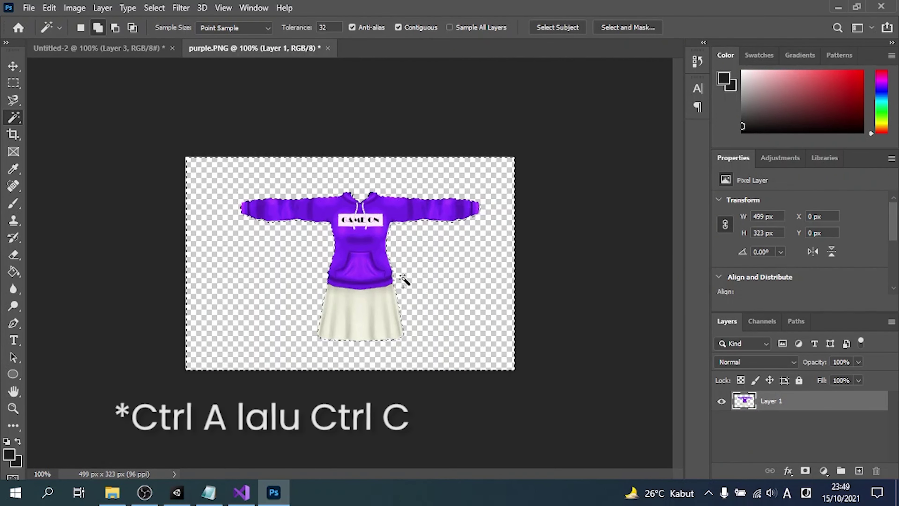
{"action": "key", "text": "ctrl+a"}
{"action": "key", "text": "ctrl+c"}
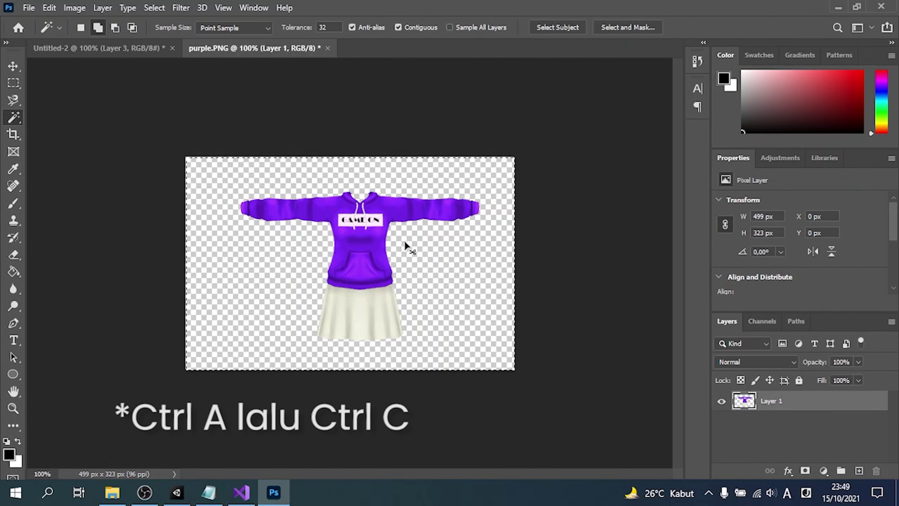
{"action": "key", "text": "ctrl+Tab"}
{"action": "key", "text": "ctrl+v"}
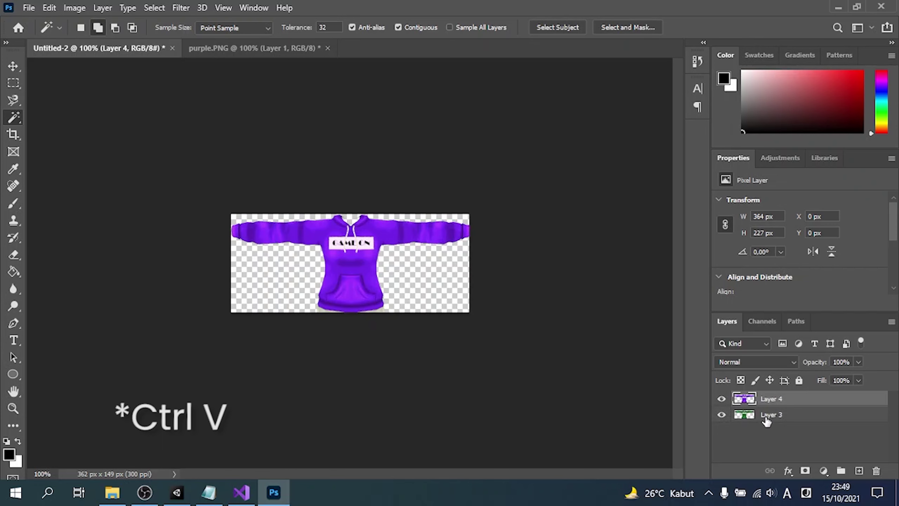
{"action": "left_click", "coordinate": [768, 419]}
{"action": "key", "text": "Delete"}
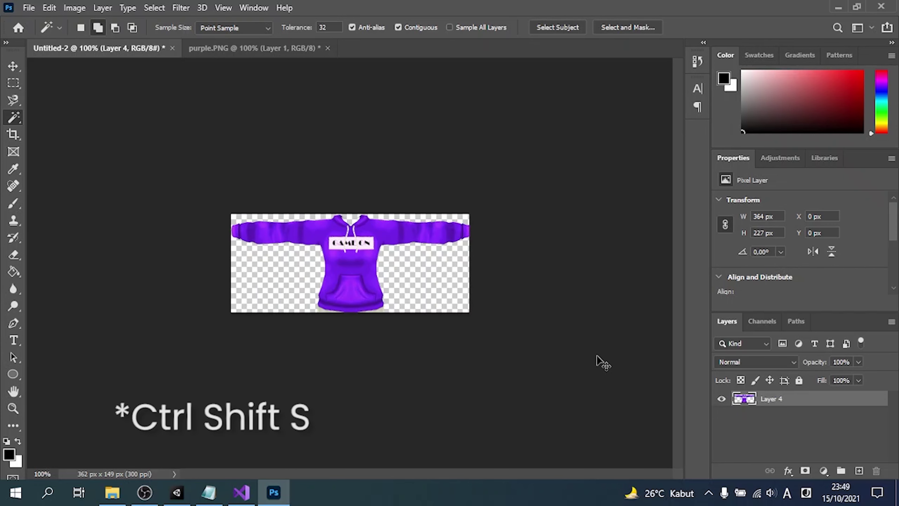
Save a PNG copy of the image as Purple in the Jackets folder.
{"action": "key", "text": "ctrl+shift+s"}
{"action": "type", "text": "P"}
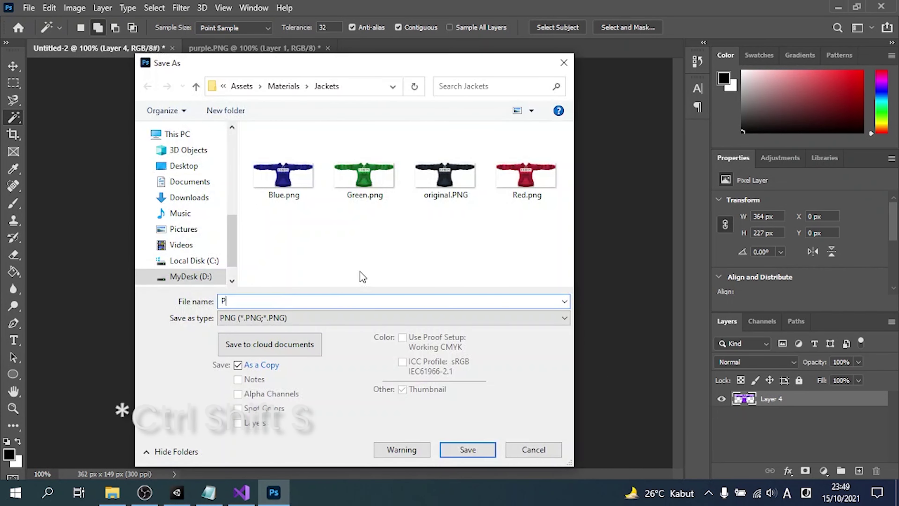
{"action": "type", "text": "urple"}
{"action": "key", "text": "Return"}
{"action": "key", "text": "Return"}
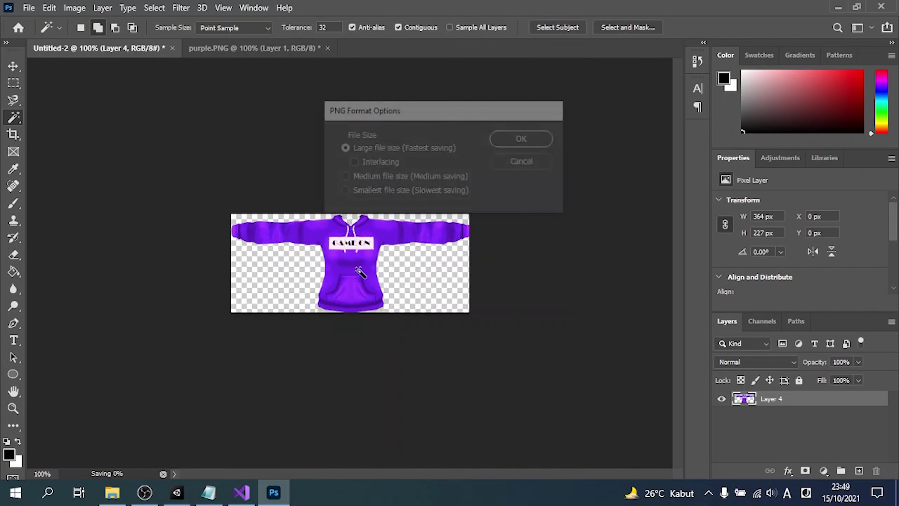
{"action": "key", "text": "ctrl+Tab"}
Close purple.PNG without saving and delete it from the desktop.
{"action": "key", "text": "ctrl+w"}
{"action": "key", "text": "n"}
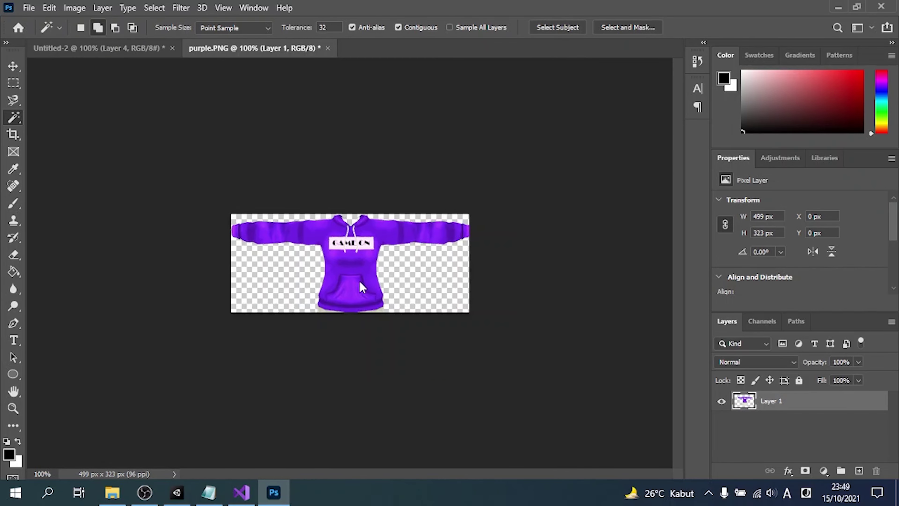
{"action": "key", "text": "super+d"}
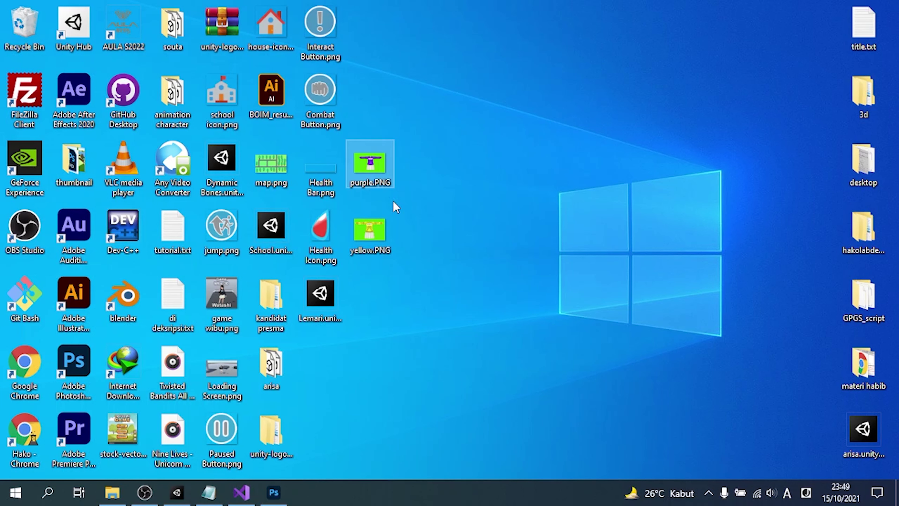
{"action": "key", "text": "Delete"}
Open yellow.PNG and delete its green background with the Magic Wand.
{"action": "left_click", "coordinate": [382, 227]}
{"action": "double_click", "coordinate": [372, 228]}
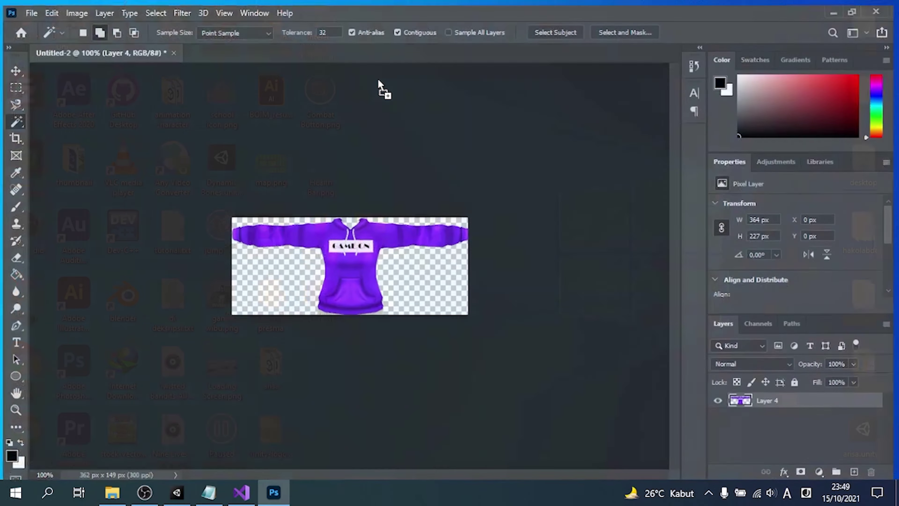
{"action": "left_click", "coordinate": [419, 281]}
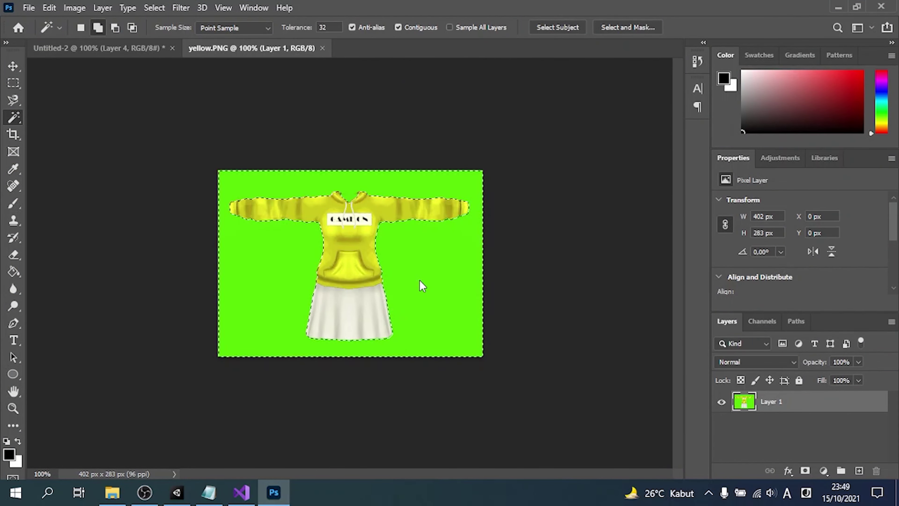
{"action": "key", "text": "Delete"}
Copy the yellow hoodie into Untitled-2 and delete the purple Layer 4.
{"action": "key", "text": "ctrl+a"}
{"action": "key", "text": "ctrl+c"}
{"action": "key", "text": "ctrl+Tab"}
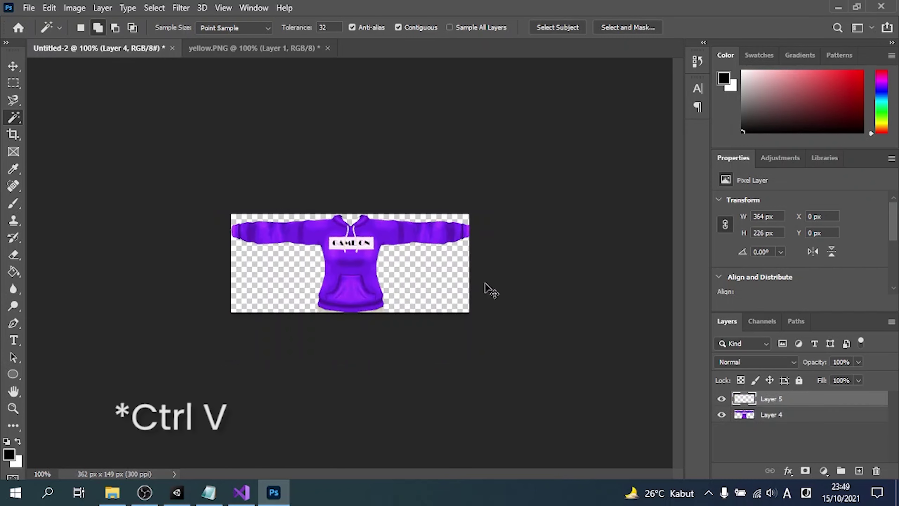
{"action": "key", "text": "ctrl+v"}
{"action": "left_click", "coordinate": [745, 415]}
{"action": "key", "text": "Delete"}
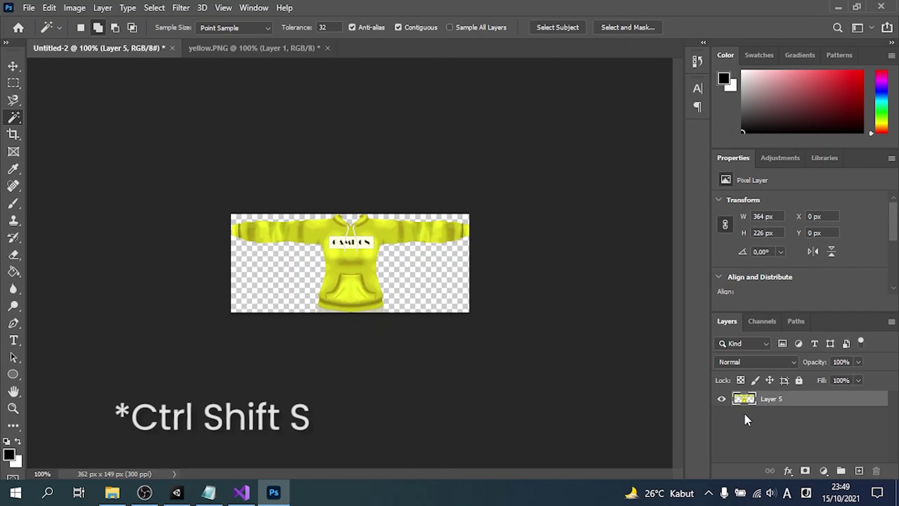
Save a copy of the image as Yellow in the Jackets folder.
{"action": "key", "text": "ctrl+shift+s"}
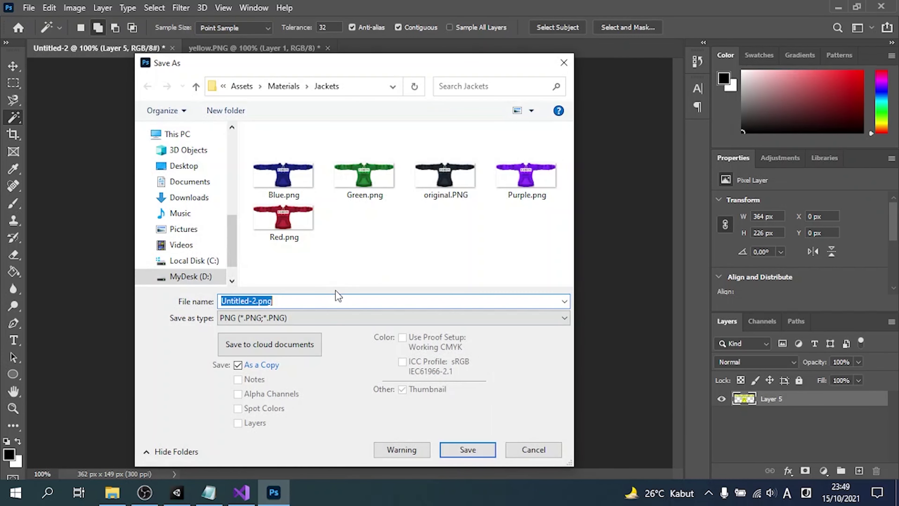
{"action": "type", "text": "Yellow"}
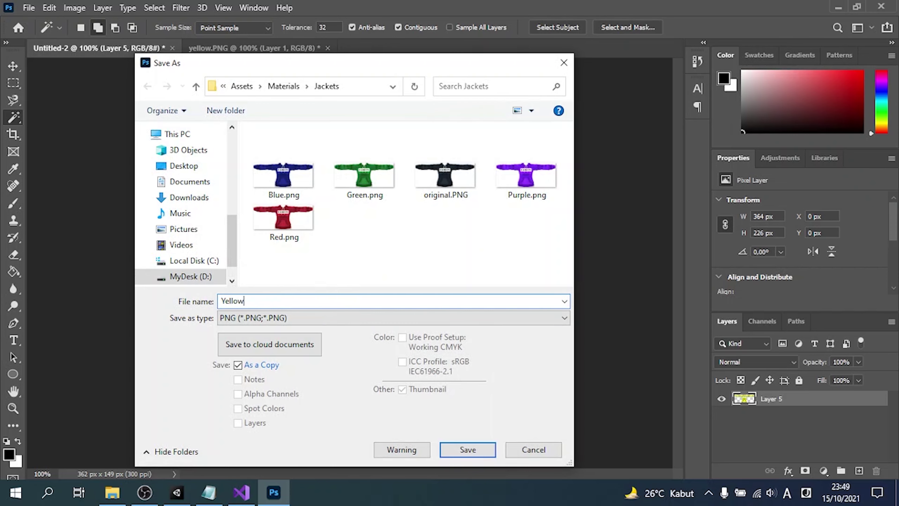
{"action": "key", "text": "Return"}
{"action": "key", "text": "Return"}
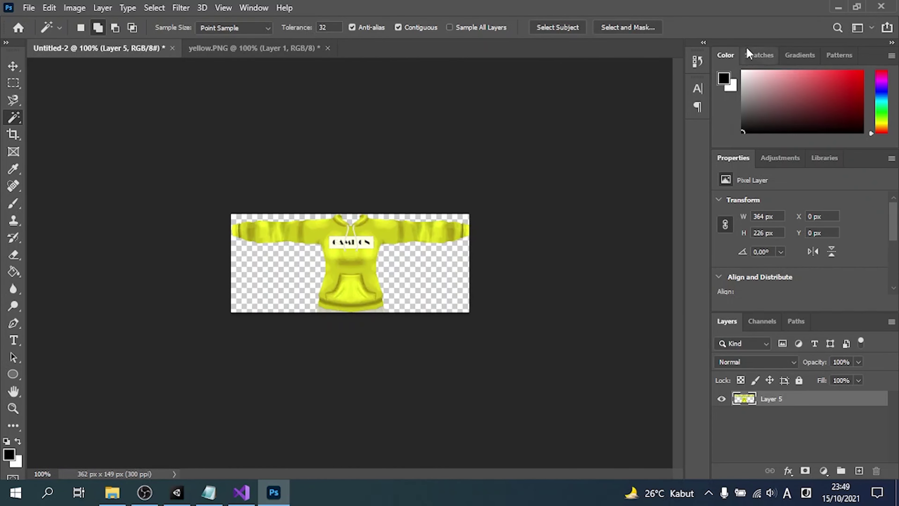
Close yellow.PNG and Untitled-2 without saving, quitting Photoshop.
{"action": "left_click", "coordinate": [881, 7]}
{"action": "left_click", "coordinate": [447, 192]}
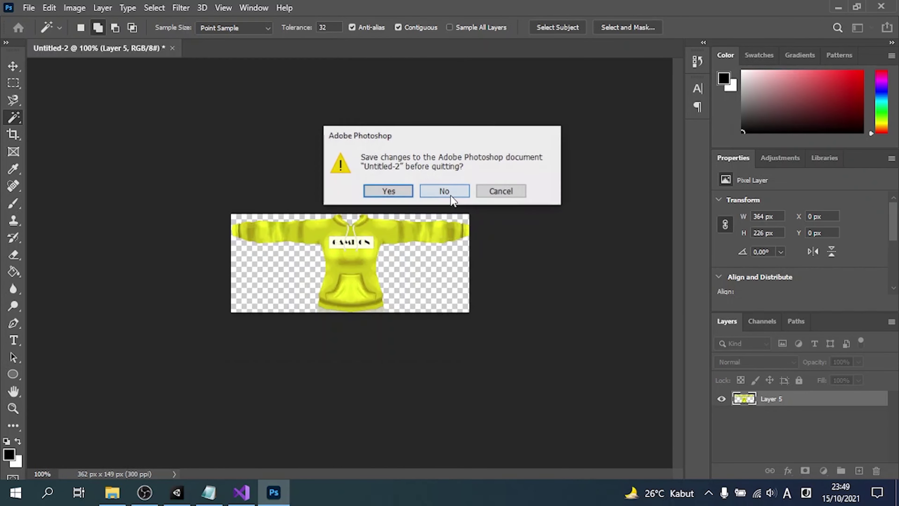
{"action": "left_click", "coordinate": [450, 195]}
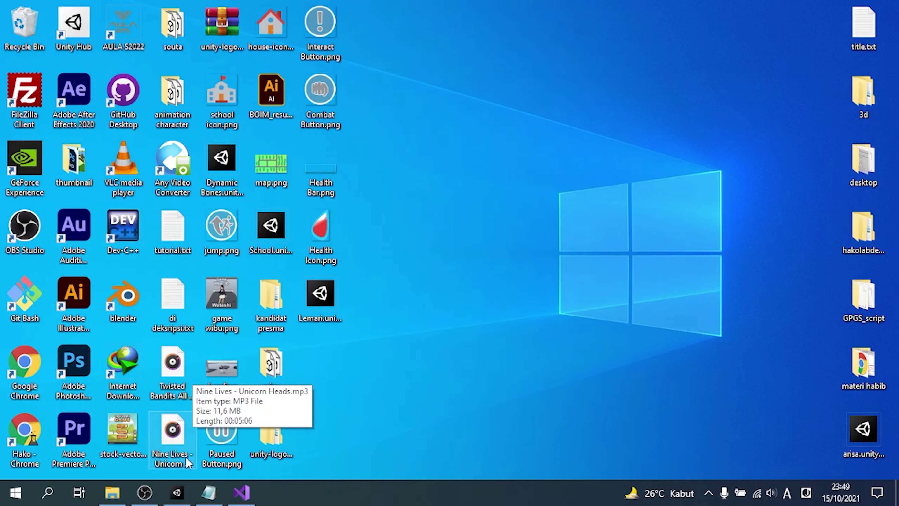
In Materials > Jackets, select the five colour textures, leaving out the original.
{"action": "left_click", "coordinate": [177, 492]}
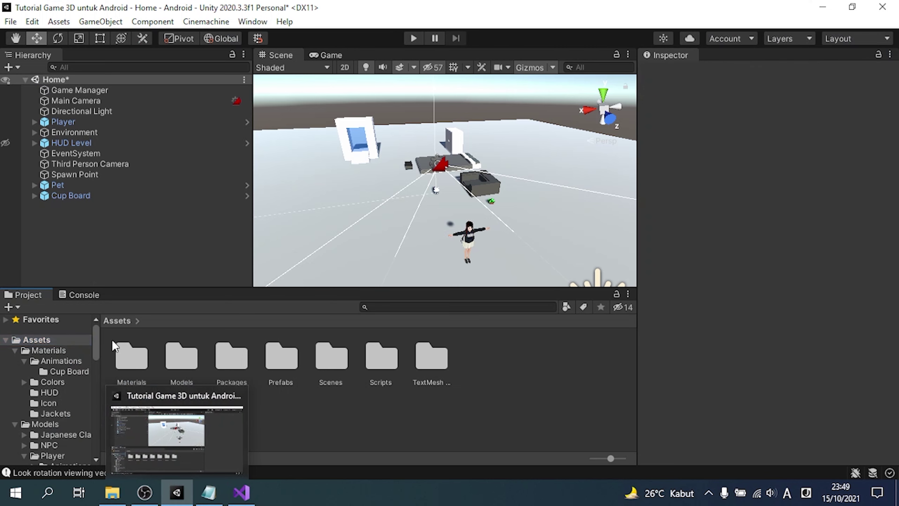
{"action": "double_click", "coordinate": [124, 350]}
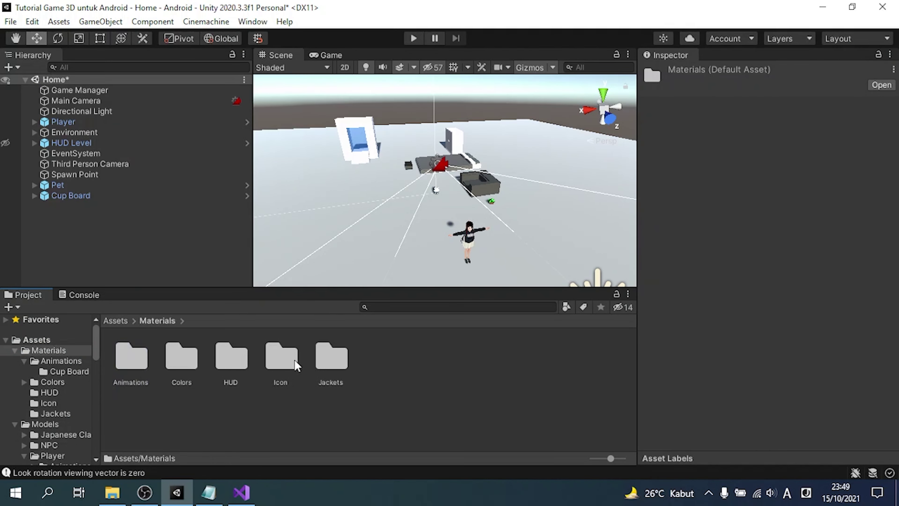
{"action": "double_click", "coordinate": [318, 370]}
{"action": "left_click", "coordinate": [112, 359]}
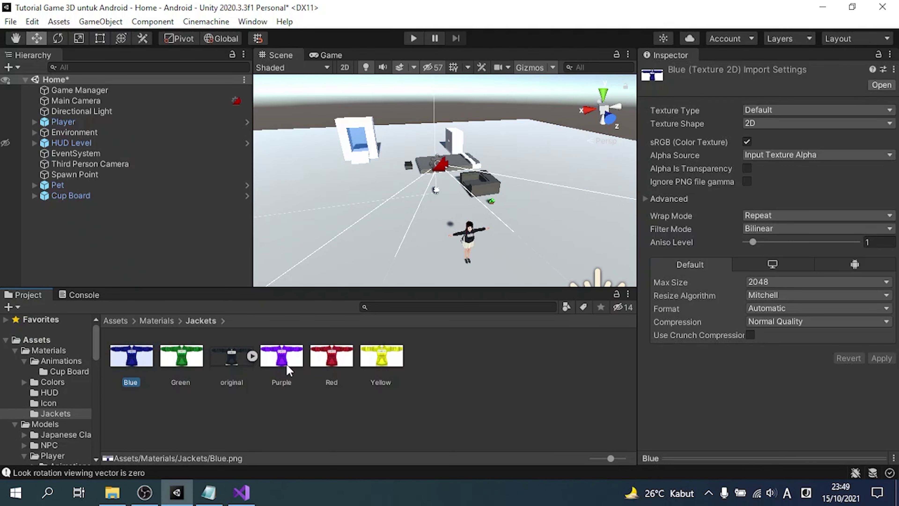
{"action": "left_click", "coordinate": [379, 364], "text": "shift"}
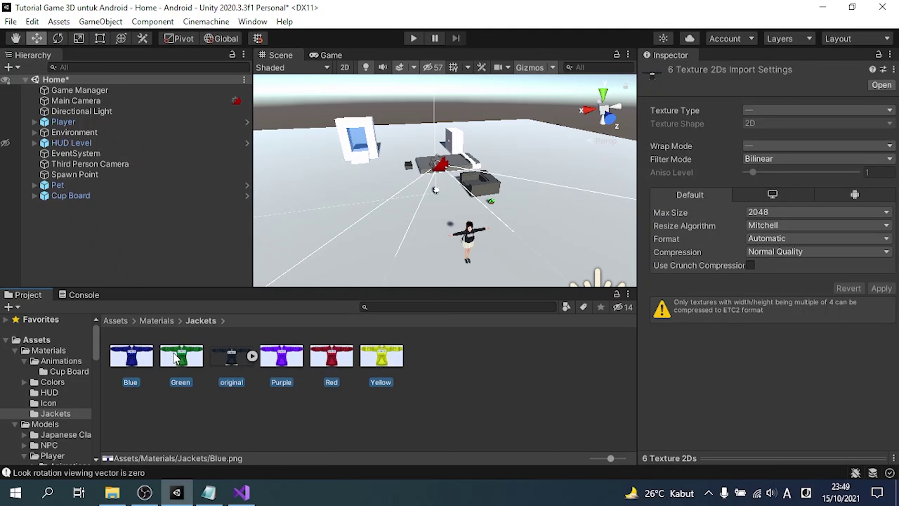
{"action": "left_click", "coordinate": [238, 357], "text": "ctrl"}
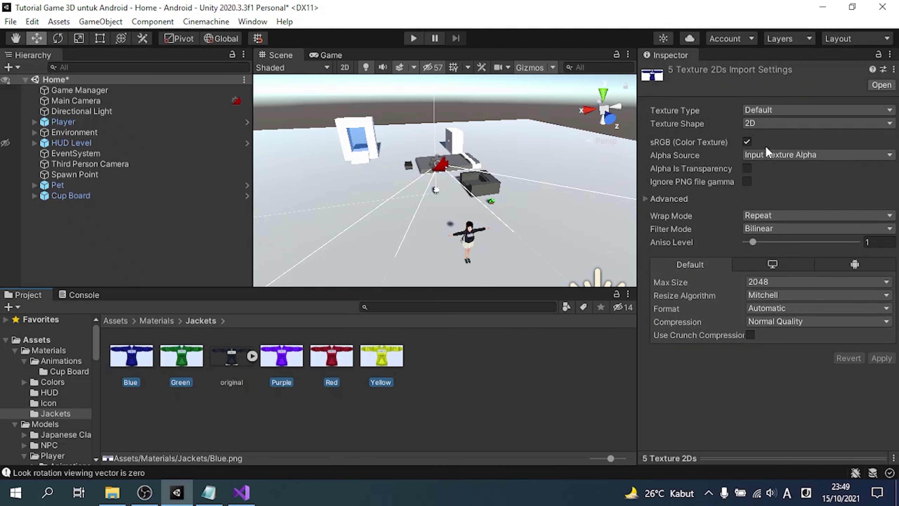
Set their Texture Type to Sprite (2D and UI) and apply the change.
{"action": "left_click", "coordinate": [765, 124]}
{"action": "left_click", "coordinate": [762, 110]}
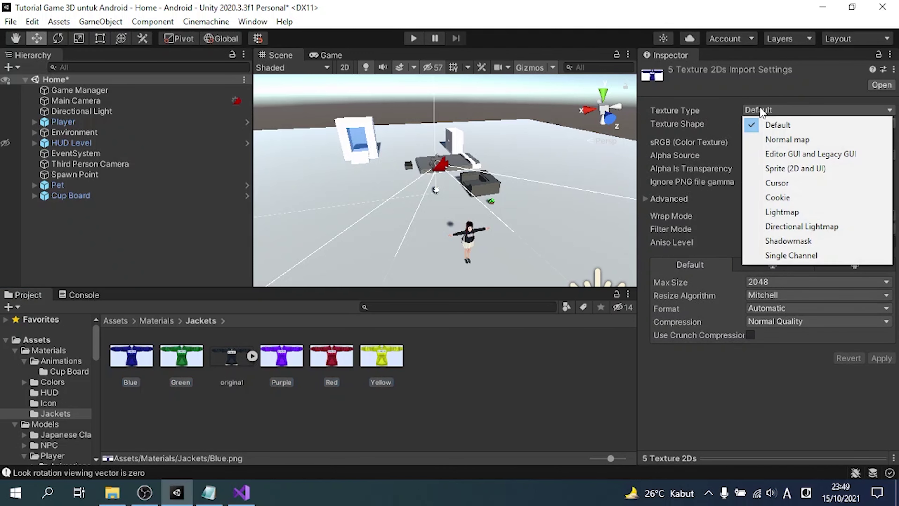
{"action": "left_click", "coordinate": [778, 164]}
{"action": "left_click", "coordinate": [869, 412]}
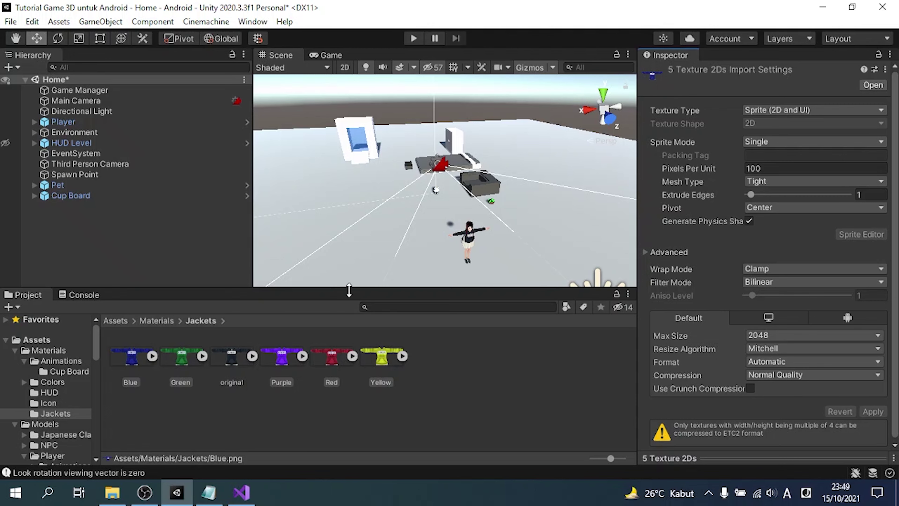
{"action": "left_click", "coordinate": [169, 321]}
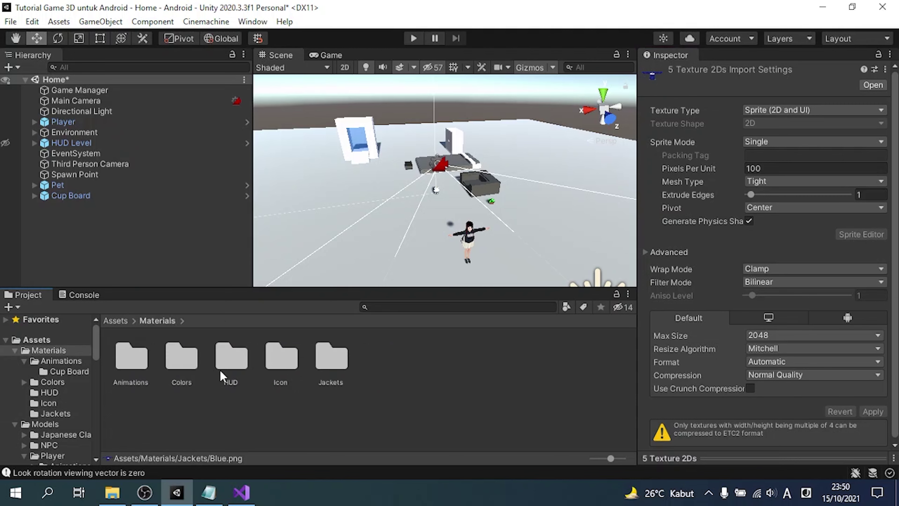
Expand Player, select Casual1, and inspect the Original, Green and Yellow materials.
{"action": "left_click", "coordinate": [115, 321]}
{"action": "left_click", "coordinate": [62, 121]}
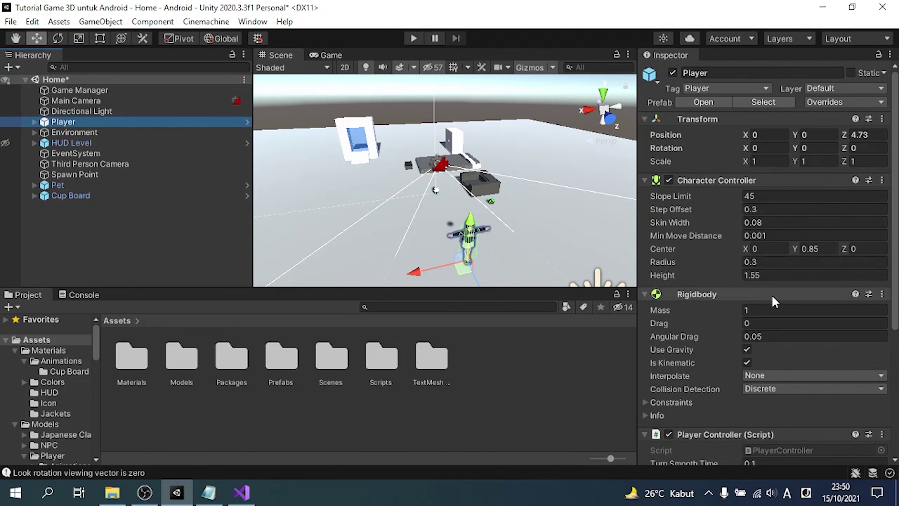
{"action": "left_click", "coordinate": [34, 122]}
{"action": "left_click", "coordinate": [76, 154]}
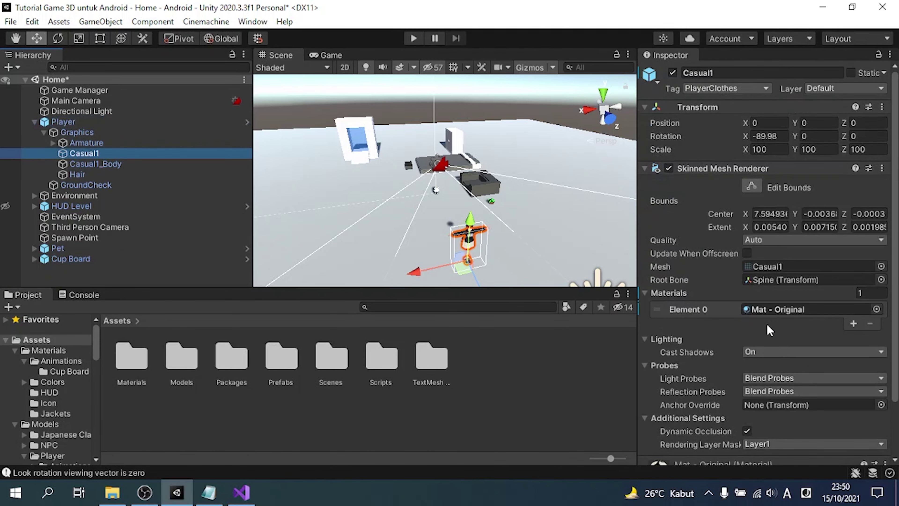
{"action": "left_click", "coordinate": [779, 310]}
{"action": "left_click", "coordinate": [190, 366]}
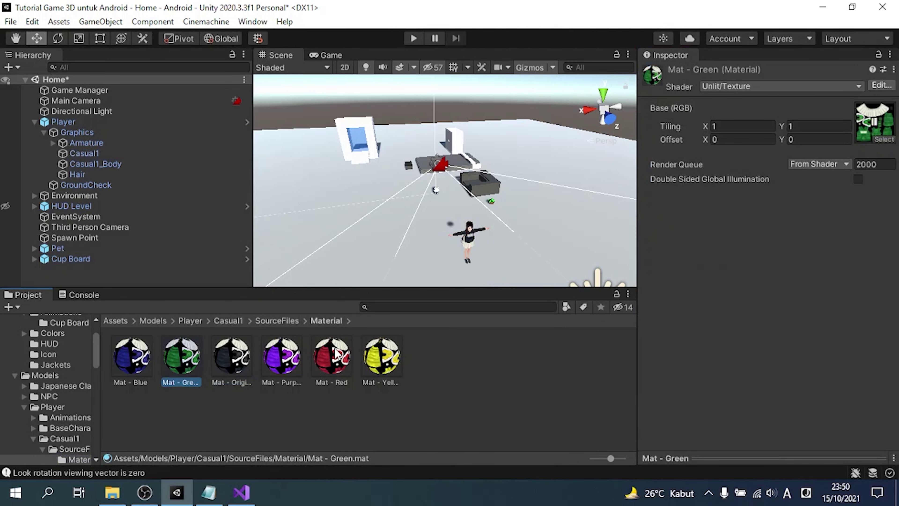
{"action": "left_click", "coordinate": [374, 370]}
{"action": "left_click", "coordinate": [283, 324]}
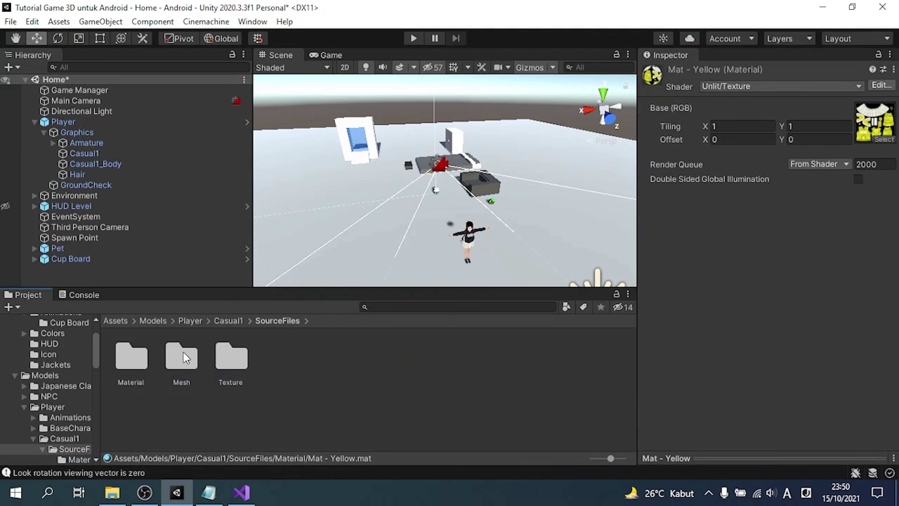
{"action": "double_click", "coordinate": [226, 353]}
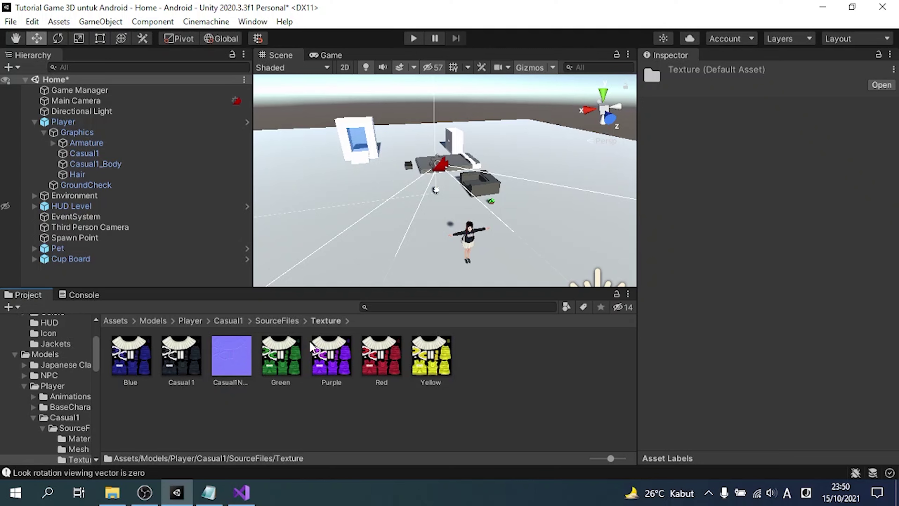
Save the Home scene, return the Project browser to Assets, and collapse Player.
{"action": "key", "text": "ctrl+s"}
{"action": "left_click", "coordinate": [116, 320]}
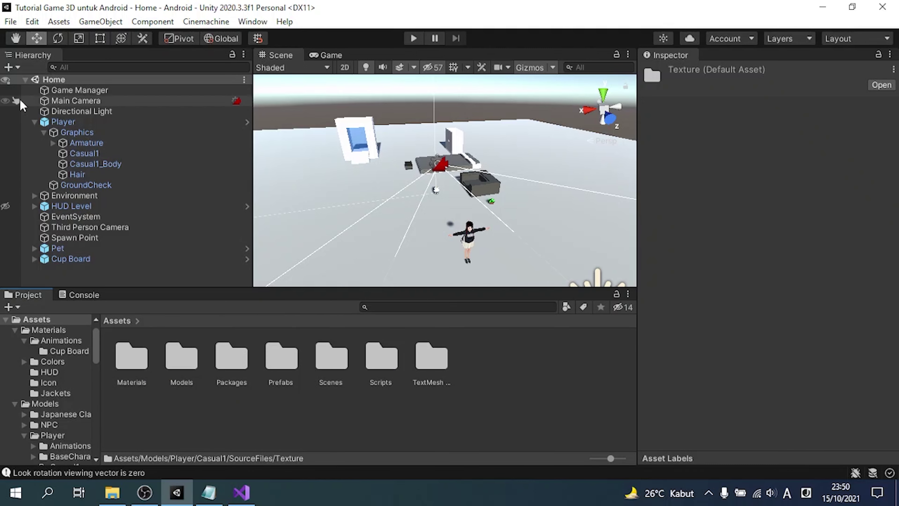
{"action": "left_click", "coordinate": [63, 121]}
{"action": "left_click", "coordinate": [35, 121]}
{"action": "left_click", "coordinate": [304, 420]}
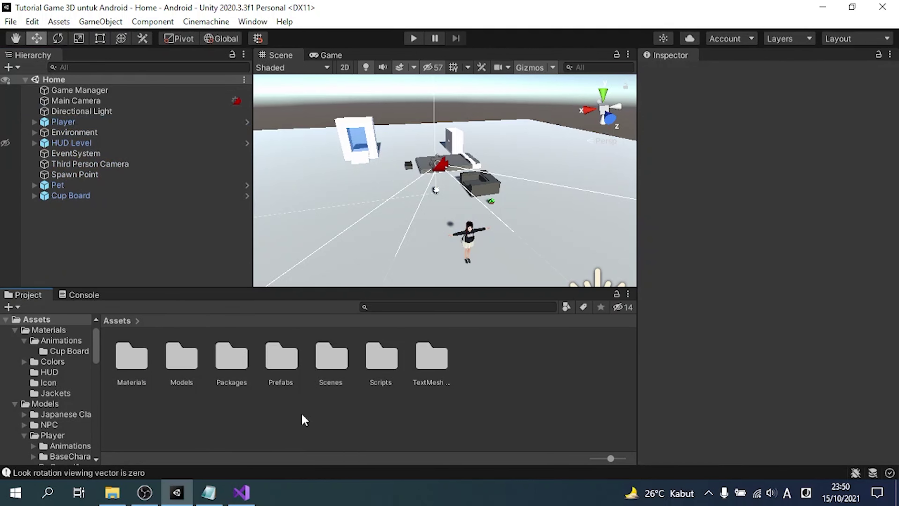
Type then erase a draft last line in tutorial.txt, save it, and switch back to Unity.
{"action": "left_click", "coordinate": [209, 492]}
{"action": "type", "text": "oke"}
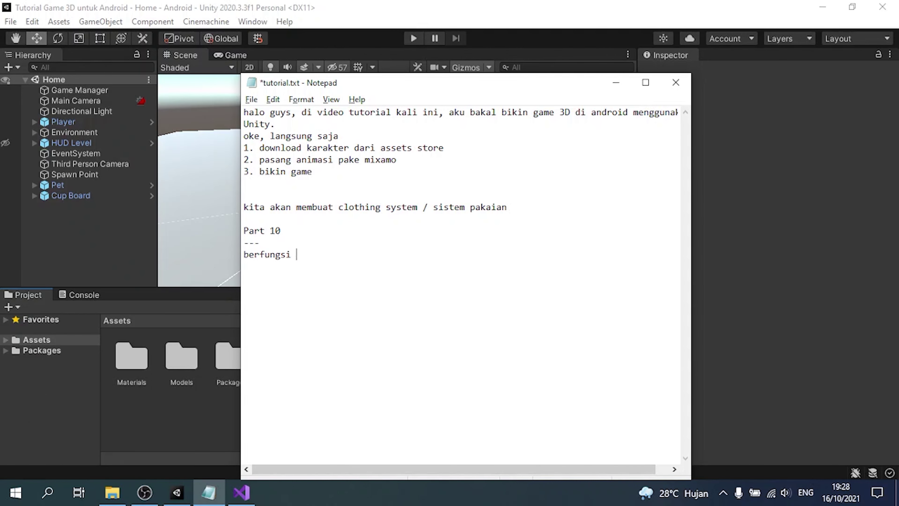
{"action": "type", "text": "untuk me"}
{"action": "type", "text": "ngatur item agar lebih"}
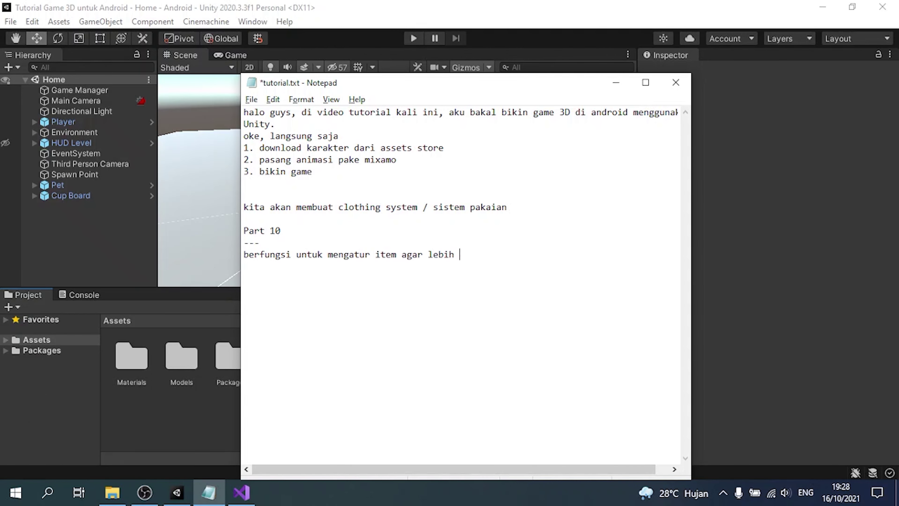
{"action": "type", "text": " mudah dikelola"}
{"action": "key", "text": "shift+Home"}
{"action": "key", "text": "BackSpace"}
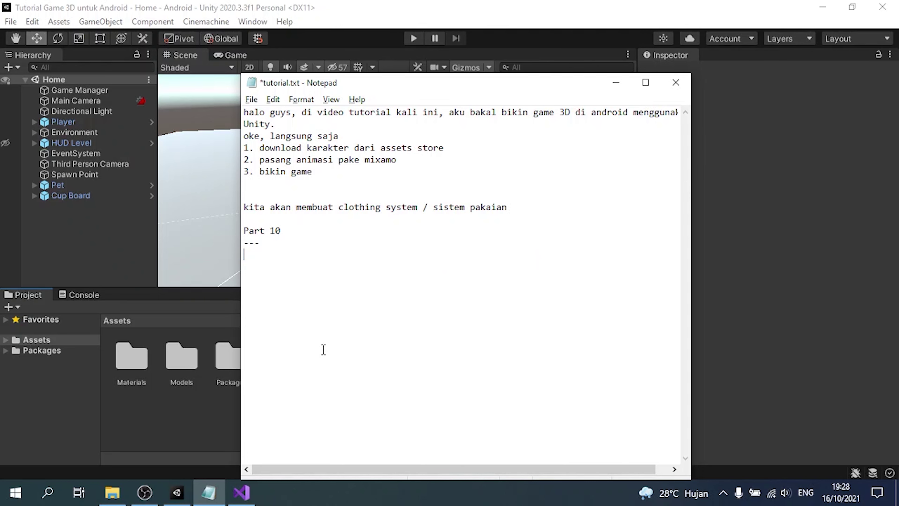
{"action": "key", "text": "ctrl+s"}
{"action": "left_click", "coordinate": [155, 423]}
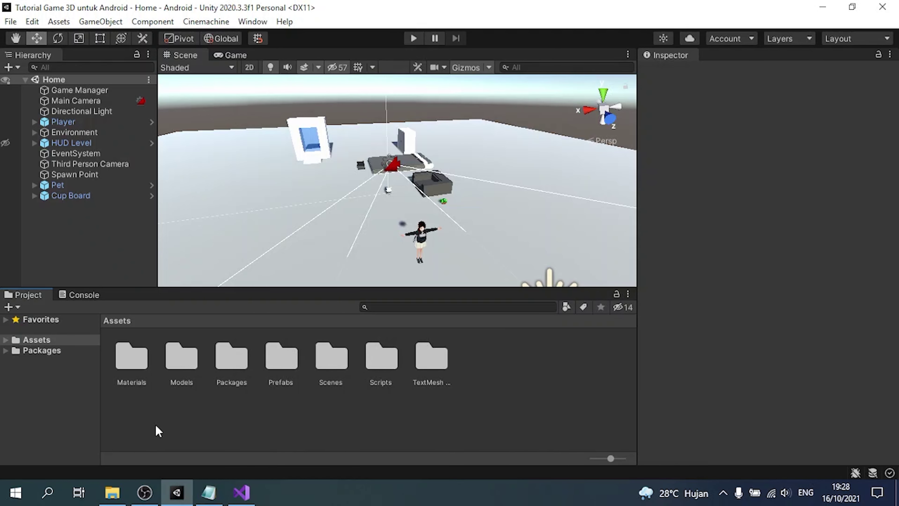
In Scripts > Environment, create a new C# script named Jackets.
{"action": "double_click", "coordinate": [370, 366]}
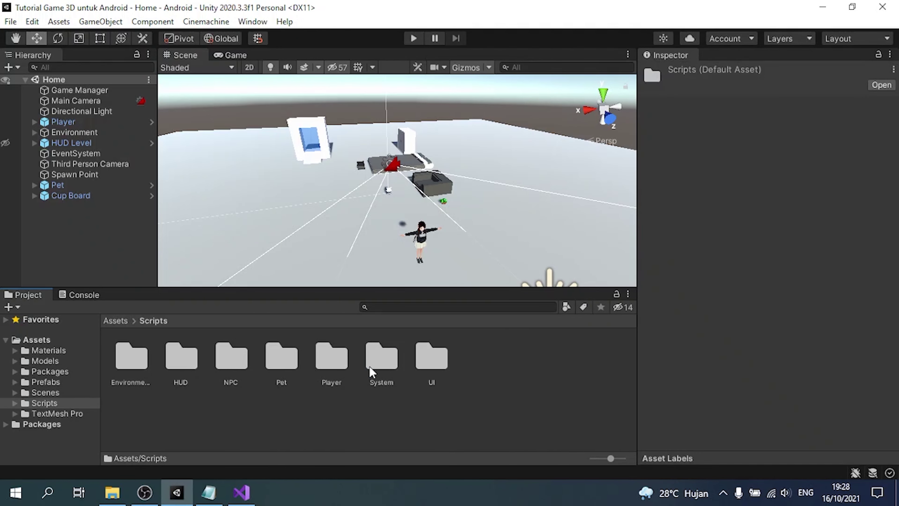
{"action": "double_click", "coordinate": [148, 380]}
{"action": "right_click", "coordinate": [300, 379]}
{"action": "mouse_move", "coordinate": [392, 43]}
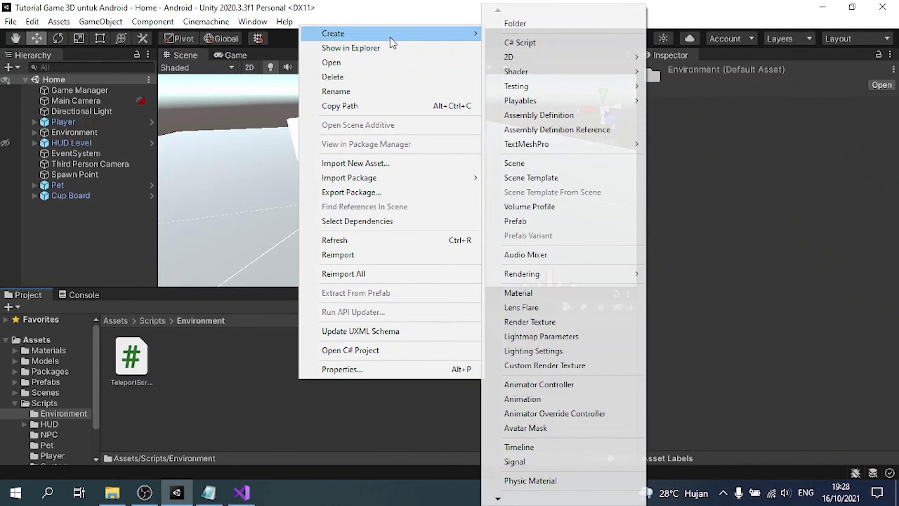
{"action": "left_click", "coordinate": [531, 44]}
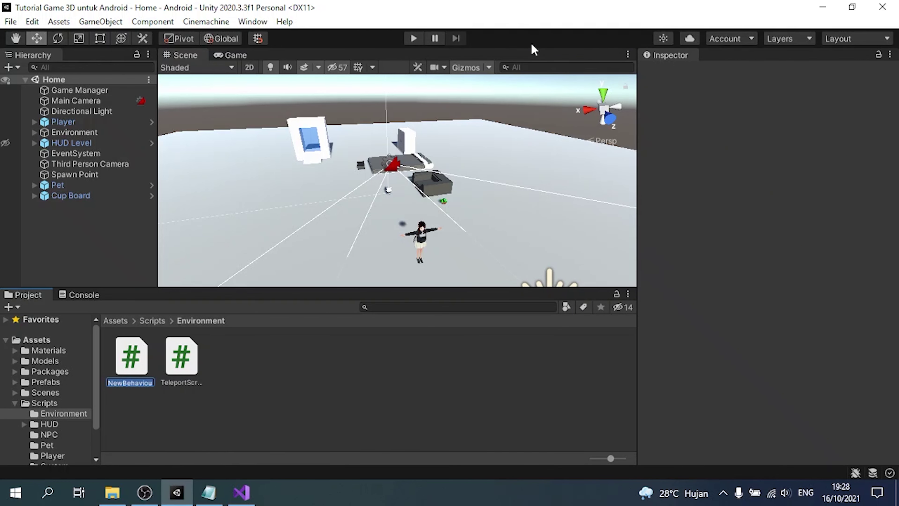
{"action": "type", "text": "Jackets"}
{"action": "key", "text": "Return"}
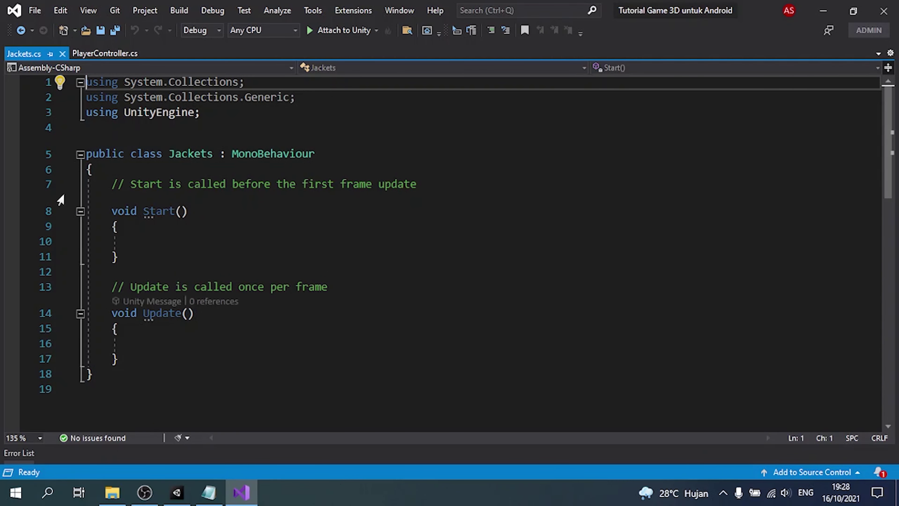
Delete the Start and Update methods and replace MonoBehaviour with ScriptableObject as the base class.
{"action": "left_click_drag", "start_coordinate": [112, 184], "coordinate": [190, 360]}
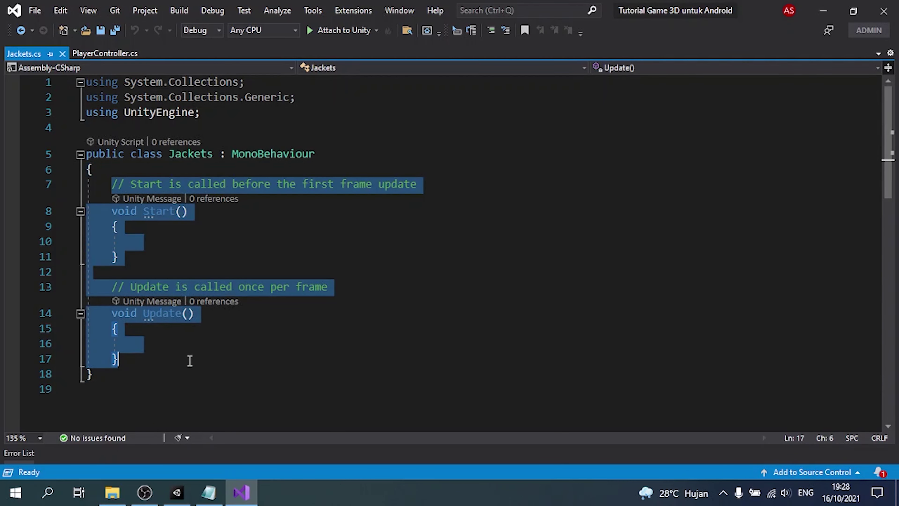
{"action": "key", "text": "Delete"}
{"action": "key", "text": "Up"}
{"action": "key", "text": "Up"}
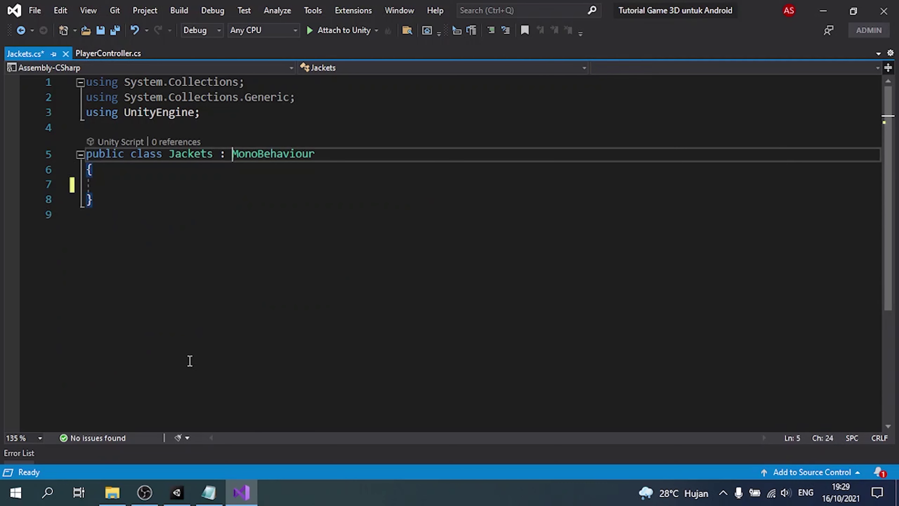
{"action": "key", "text": "shift+End"}
{"action": "key", "text": "Delete"}
{"action": "type", "text": "Sc"}
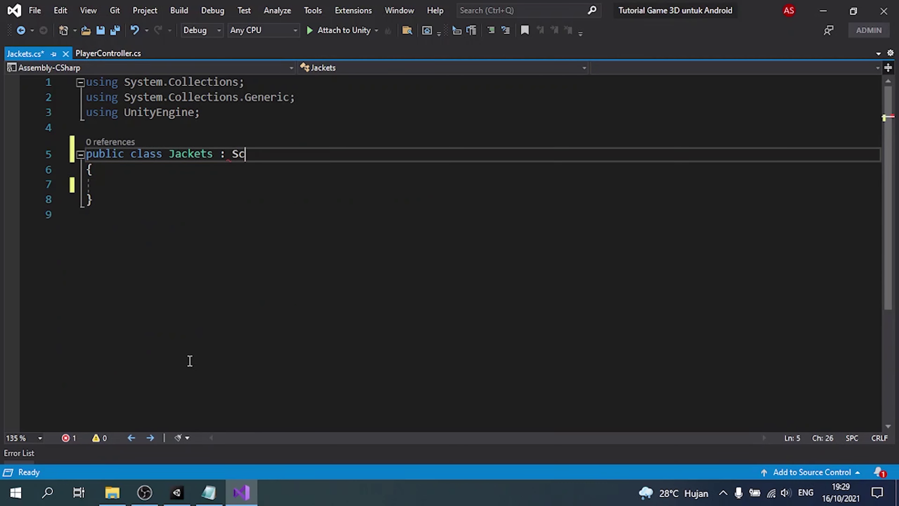
{"action": "type", "text": "rip"}
{"action": "key", "text": "Tab"}
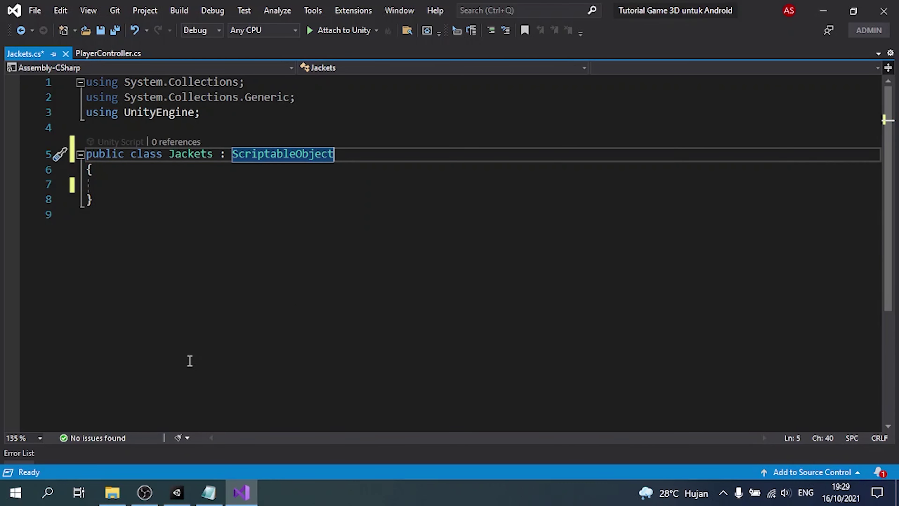
{"action": "key", "text": "Up"}
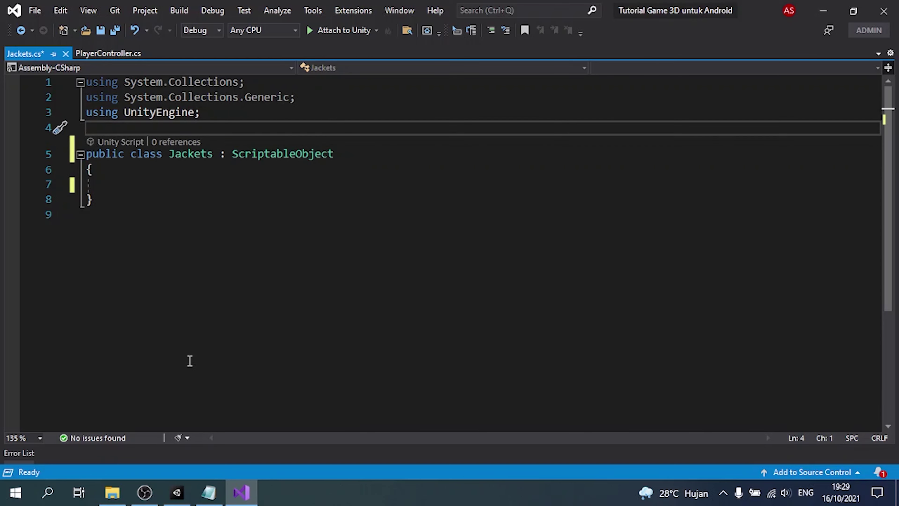
Add [CreateAssetMenu(fileName = "New Jacket", menuName = "Jackets")] above the class and save.
{"action": "type", "text": "["}
{"action": "key", "text": "Home"}
{"action": "key", "text": "Return"}
{"action": "key", "text": "Right"}
{"action": "type", "text": "C"}
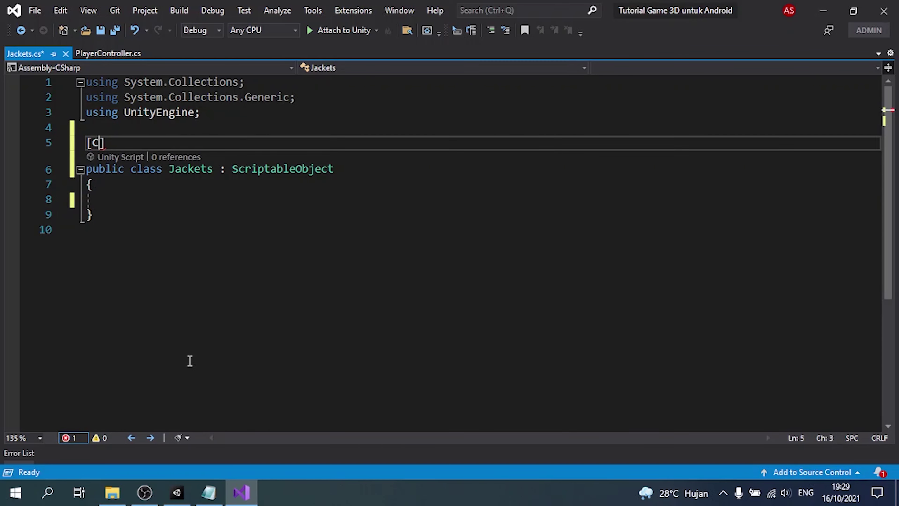
{"action": "type", "text": "reateAssetMenu"}
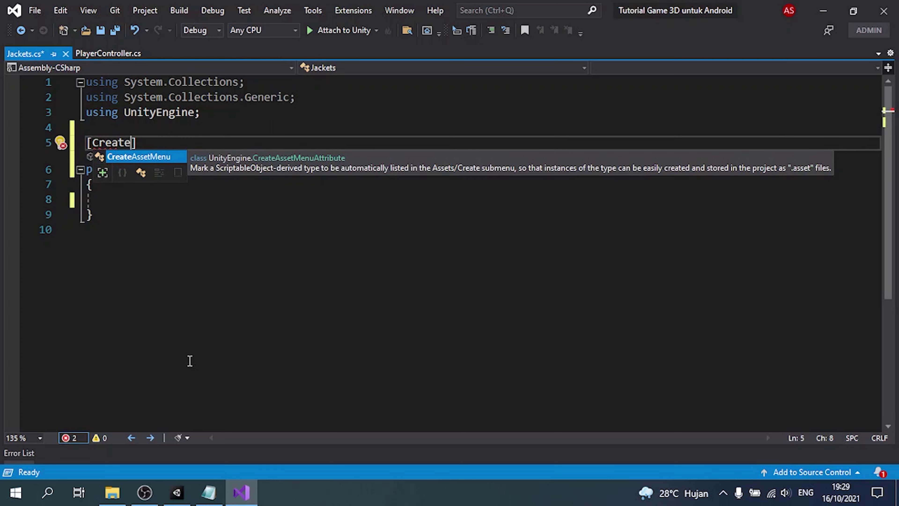
{"action": "type", "text": "(file"}
{"action": "key", "text": "Tab"}
{"action": "type", "text": "="}
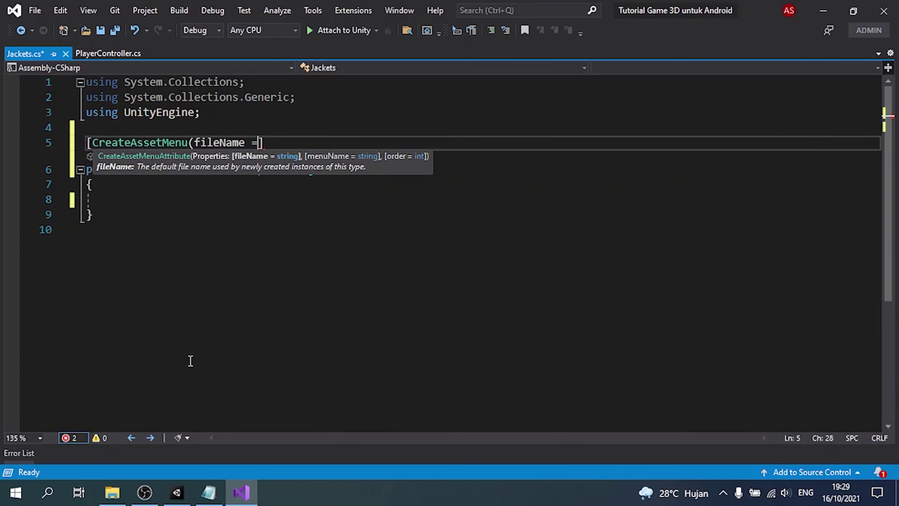
{"action": "type", "text": " \"BN"}
{"action": "key", "text": "BackSpace"}
{"action": "key", "text": "BackSpace"}
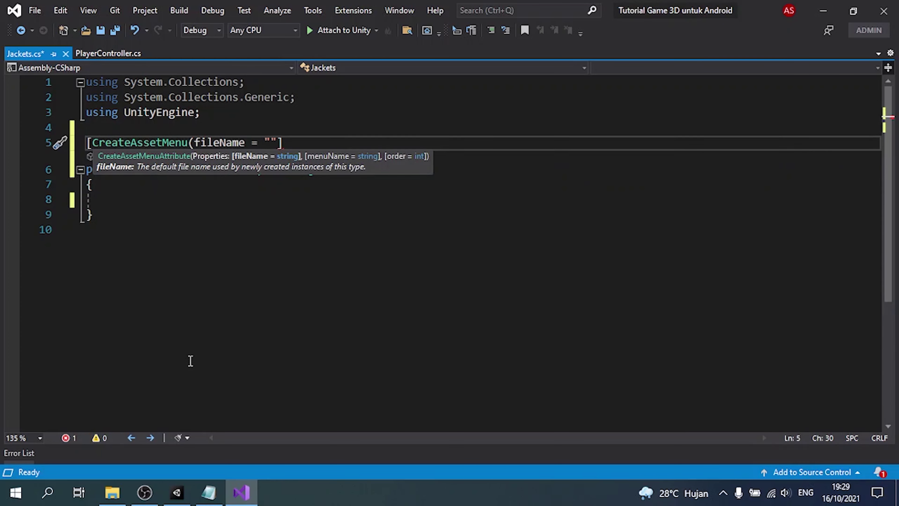
{"action": "type", "text": "New Jacke"}
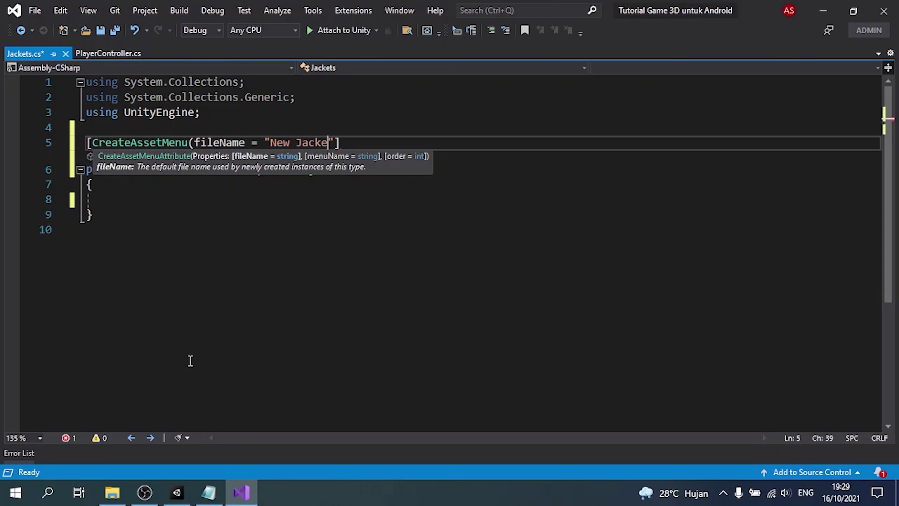
{"action": "type", "text": "t\", "}
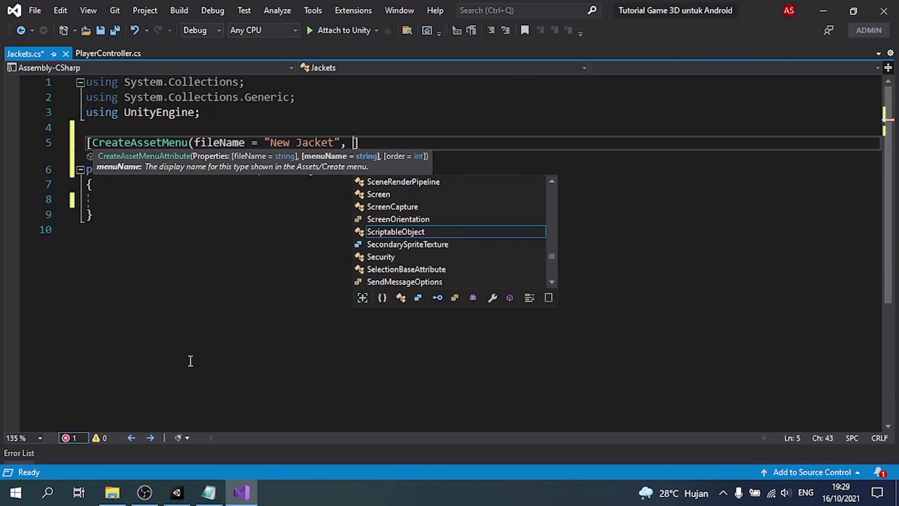
{"action": "type", "text": "menuName = "}
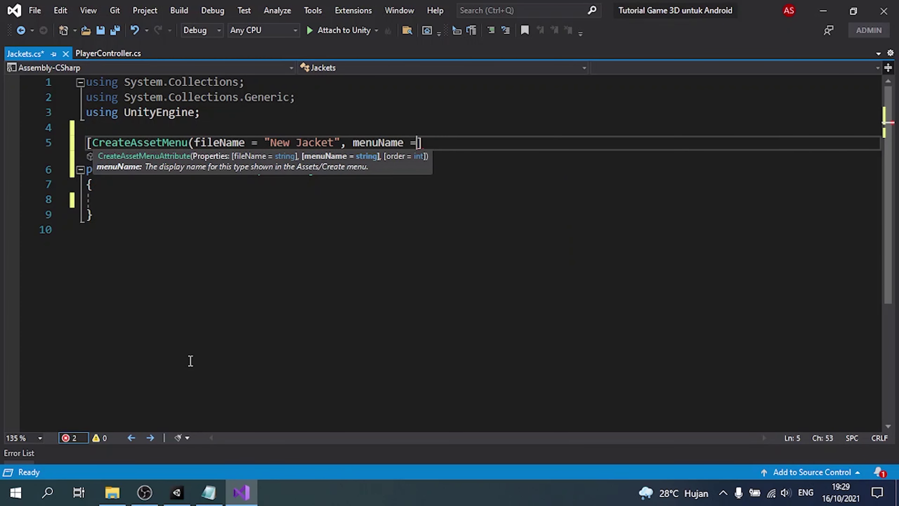
{"action": "type", "text": "\"Jac"}
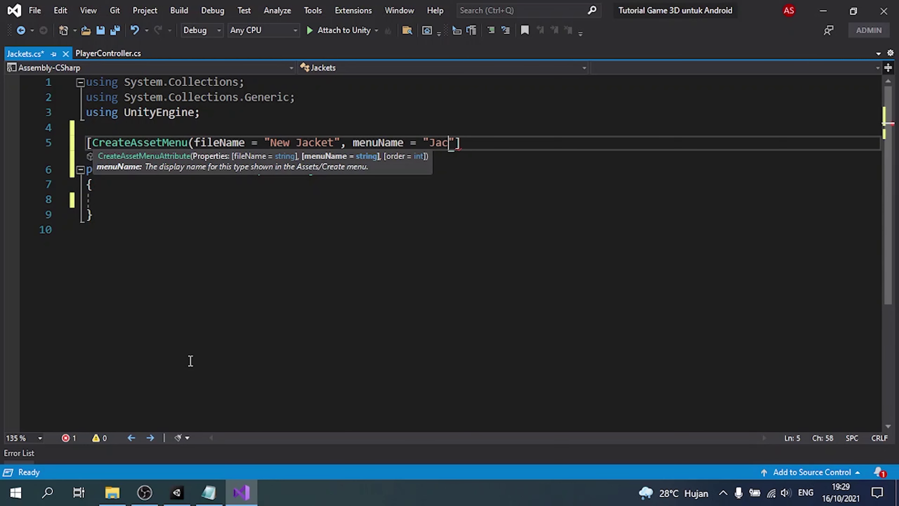
{"action": "type", "text": "kets"}
{"action": "key", "text": "ctrl+s"}
{"action": "type", "text": ")"}
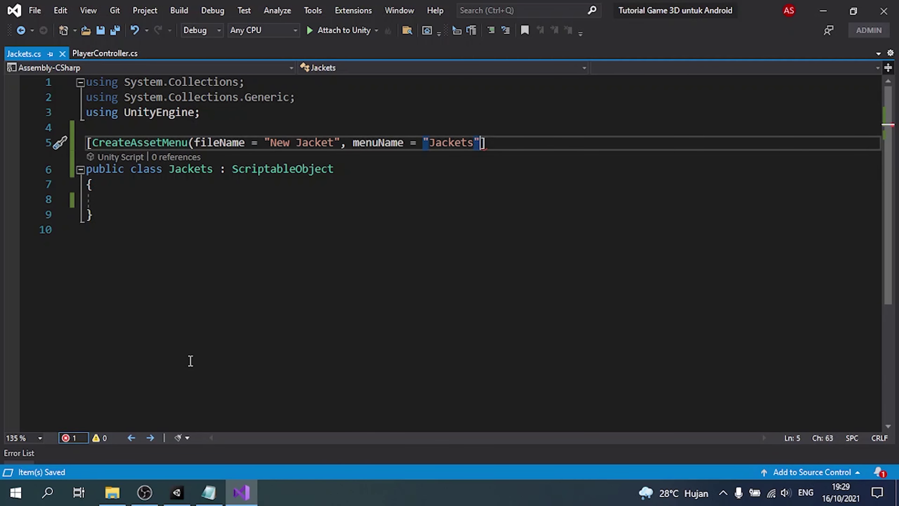
{"action": "type", "text": "]"}
{"action": "key", "text": "ctrl+s"}
{"action": "key", "text": "Down"}
{"action": "key", "text": "Down"}
{"action": "key", "text": "Down"}
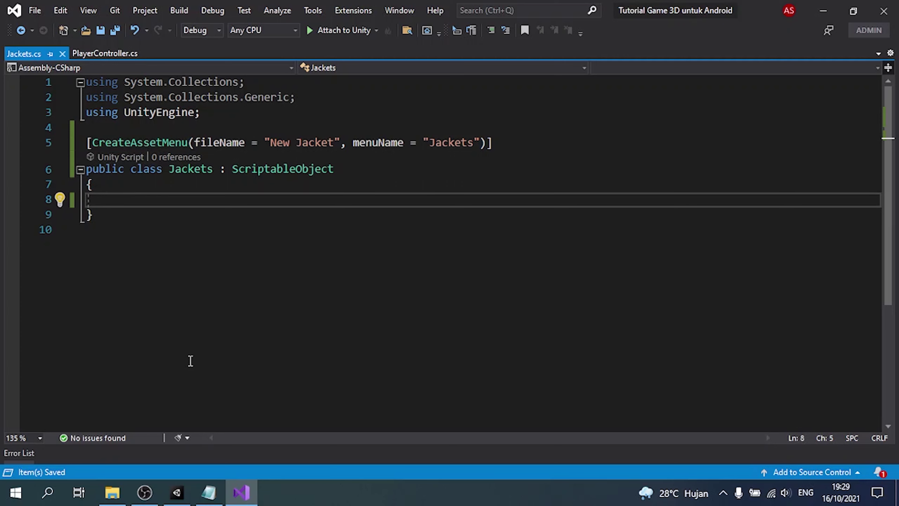
Declare public string nameJacket, Material materialJacket and Sprite imageJacket, then save the script.
{"action": "type", "text": "public"}
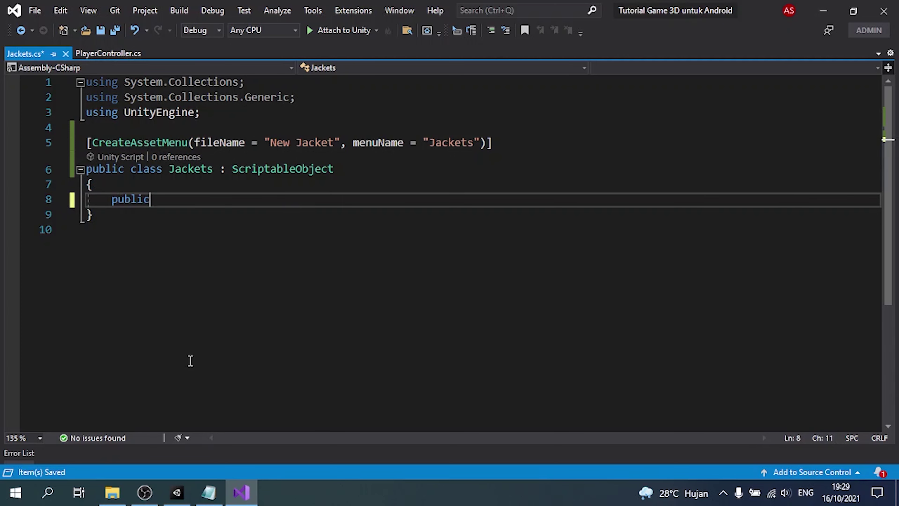
{"action": "type", "text": " string "}
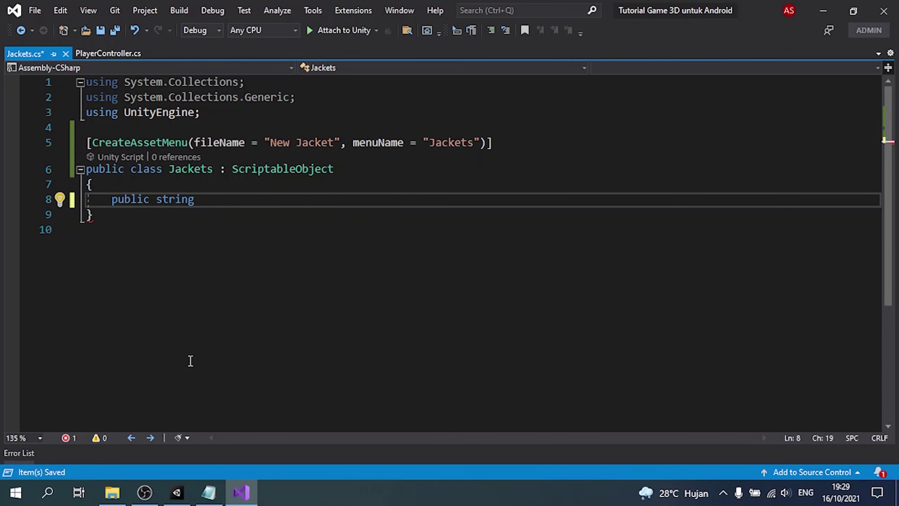
{"action": "type", "text": "nameJacket"}
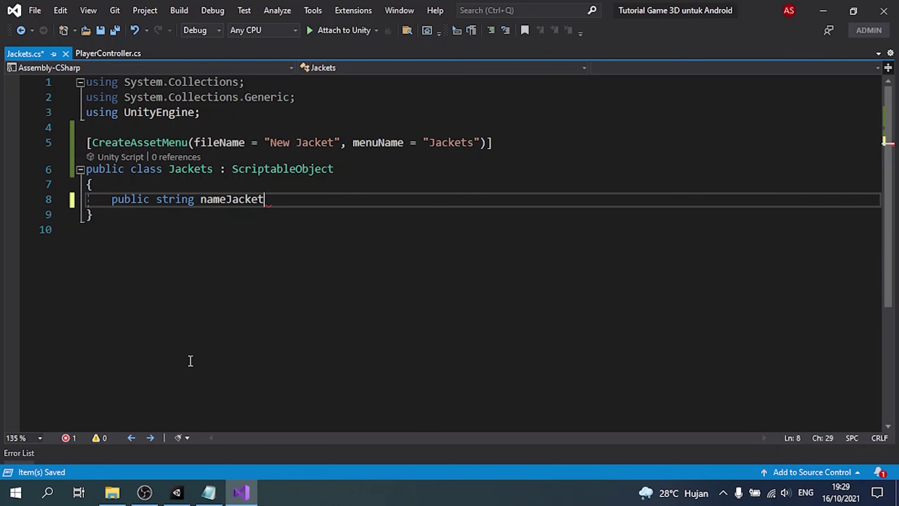
{"action": "type", "text": ";"}
{"action": "key", "text": "Return"}
{"action": "type", "text": "public"}
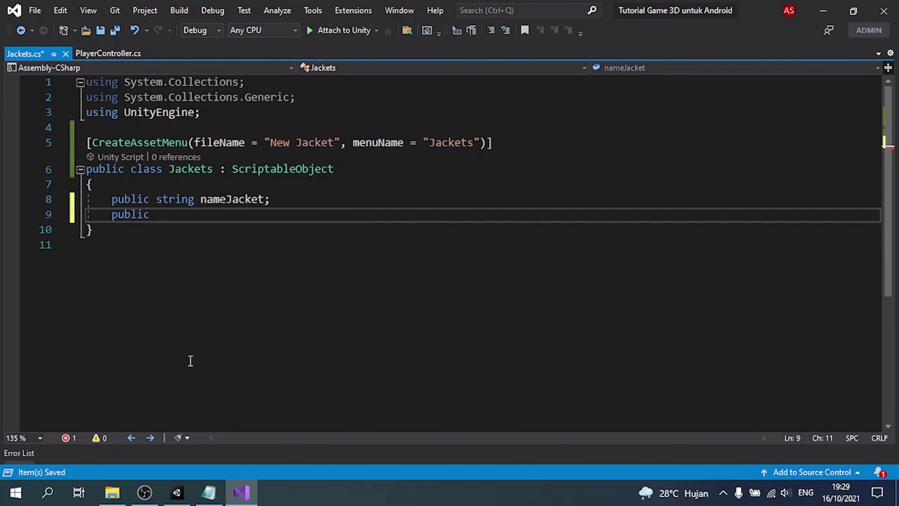
{"action": "type", "text": " Material "}
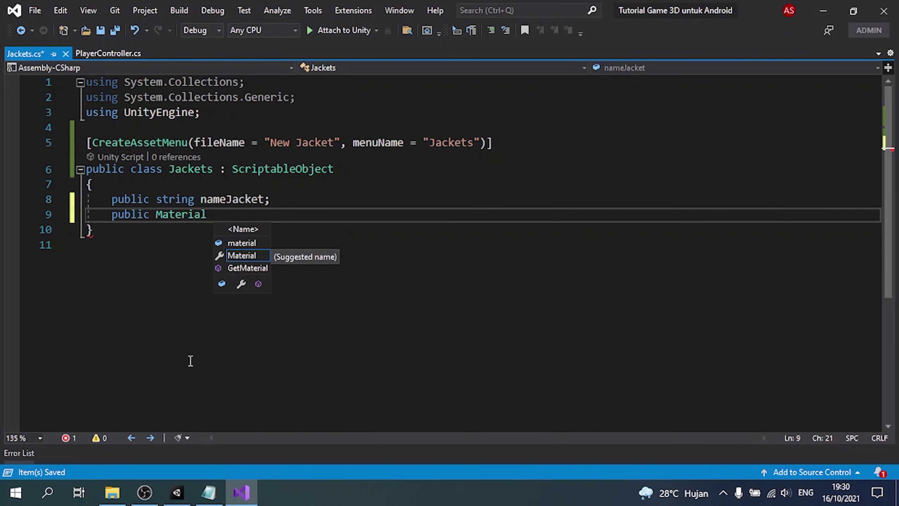
{"action": "type", "text": "mat"}
{"action": "key", "text": "Return"}
{"action": "key", "text": "BackSpace"}
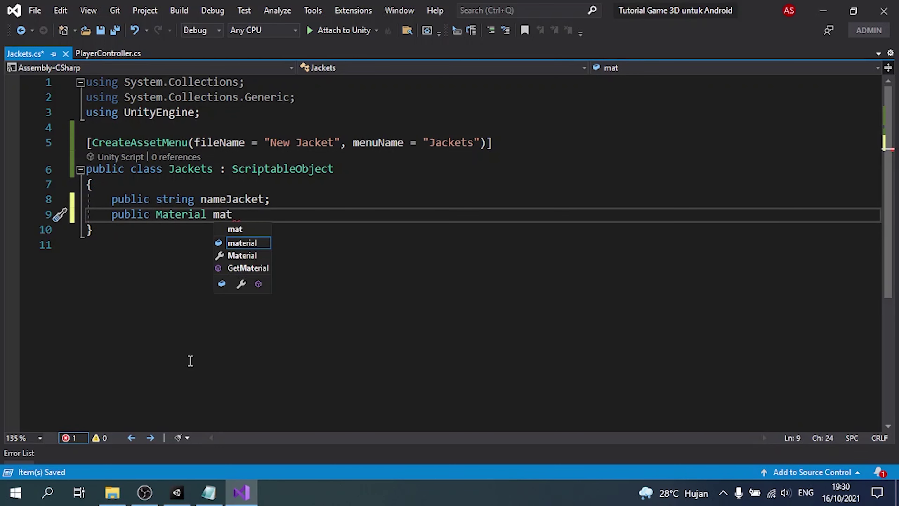
{"action": "key", "text": "Tab"}
{"action": "type", "text": "Jacket"}
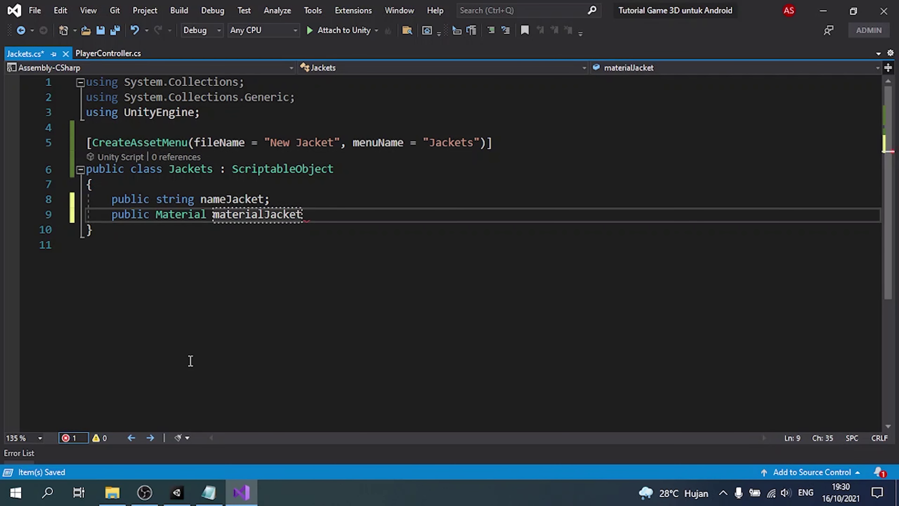
{"action": "type", "text": ";"}
{"action": "key", "text": "Return"}
{"action": "type", "text": "public "}
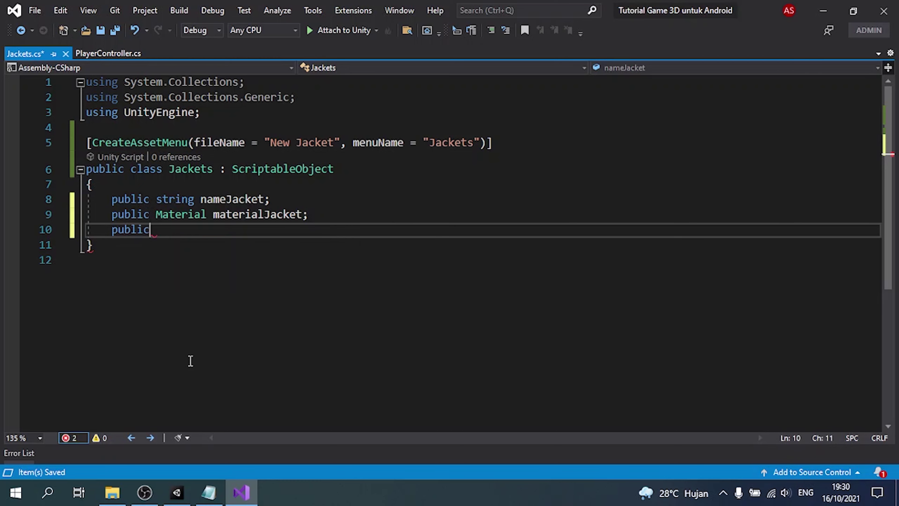
{"action": "type", "text": "Sprite "}
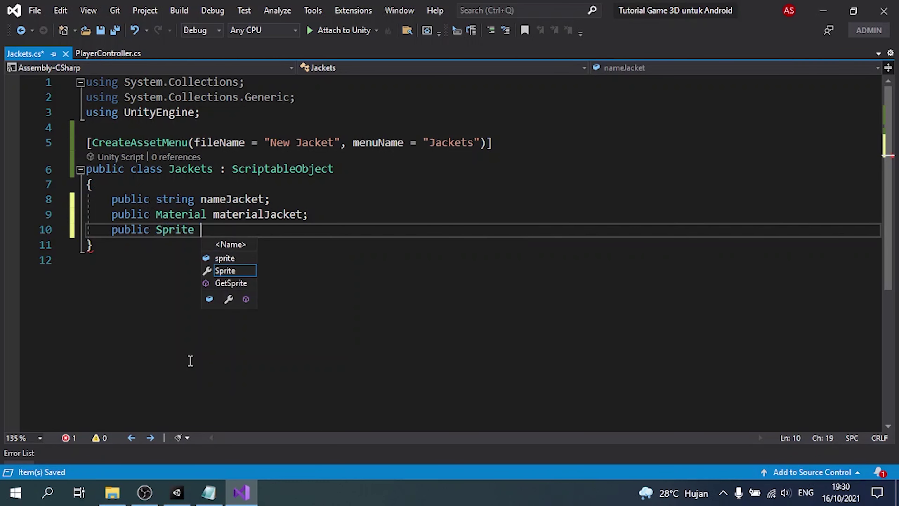
{"action": "type", "text": "imageJacket"}
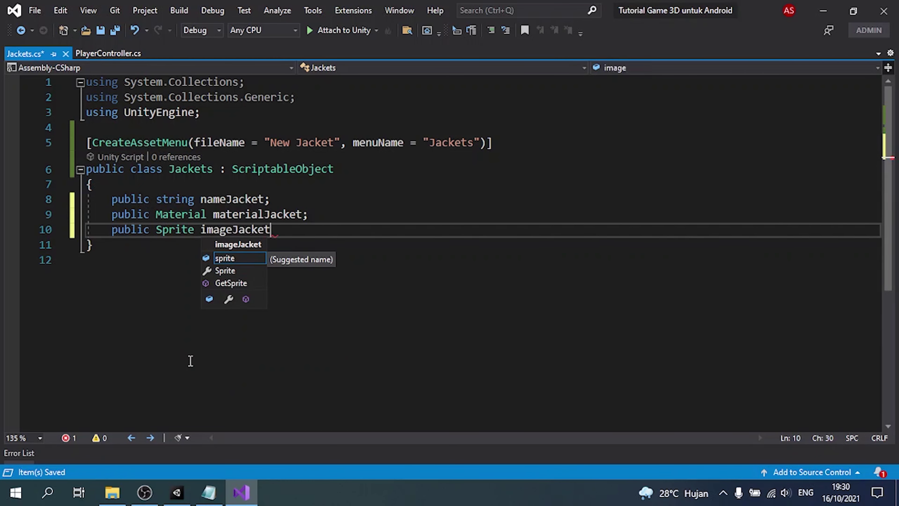
{"action": "type", "text": ";"}
{"action": "key", "text": "ctrl+s"}
Create a new folder named Scriptable Object under Assets.
{"action": "left_click", "coordinate": [176, 493]}
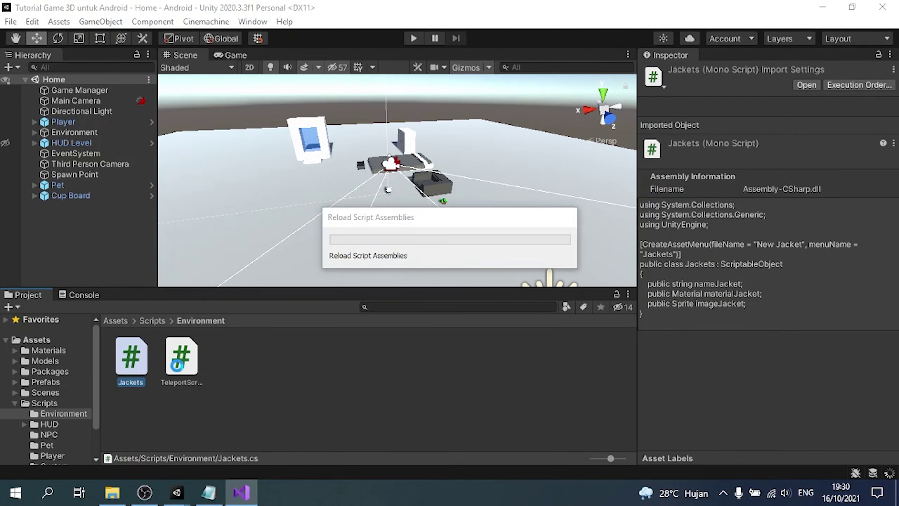
{"action": "left_click", "coordinate": [115, 320]}
{"action": "right_click", "coordinate": [176, 424]}
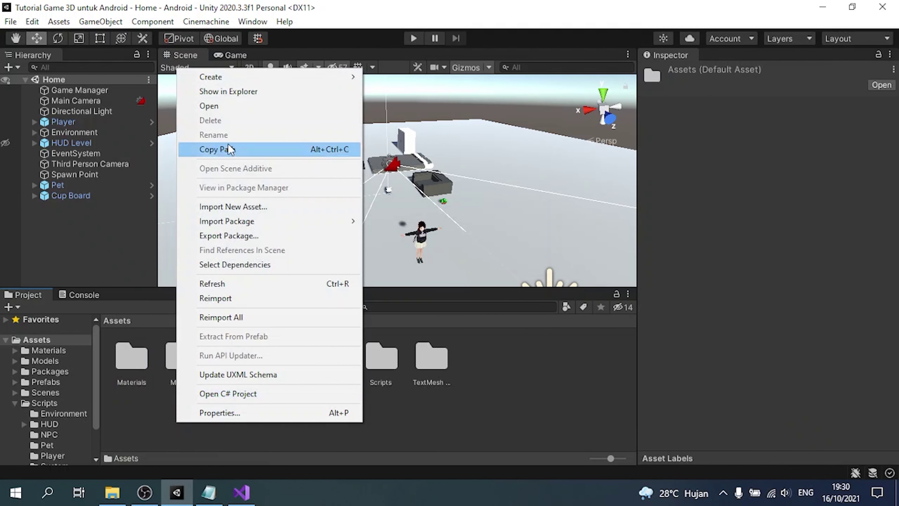
{"action": "mouse_move", "coordinate": [247, 76]}
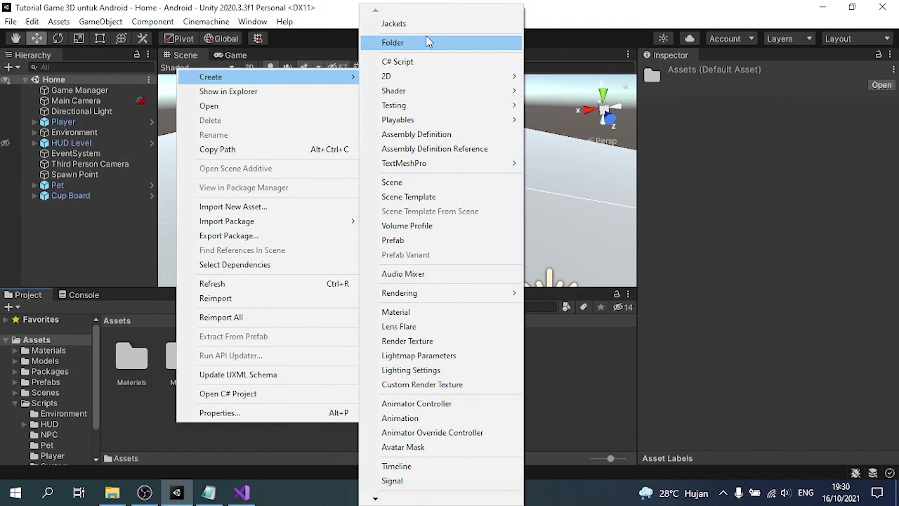
{"action": "left_click", "coordinate": [390, 42]}
{"action": "key", "text": "BackSpace"}
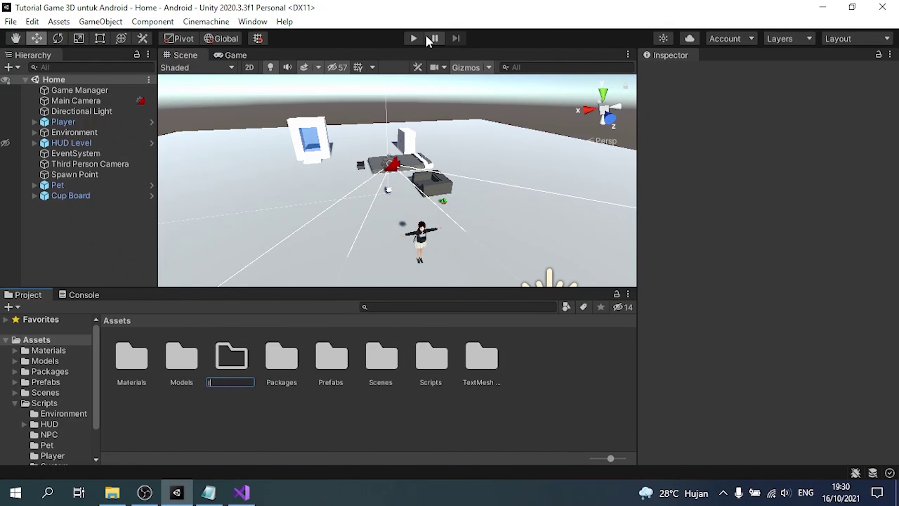
{"action": "type", "text": "ScriptableObject"}
{"action": "key", "text": "Return"}
{"action": "key", "text": "F2"}
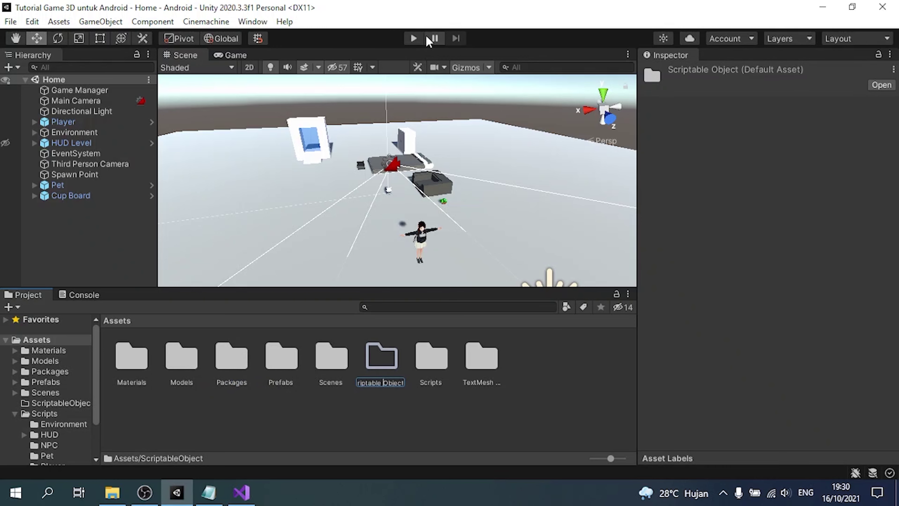
{"action": "key", "text": "Return"}
{"action": "key", "text": "Return"}
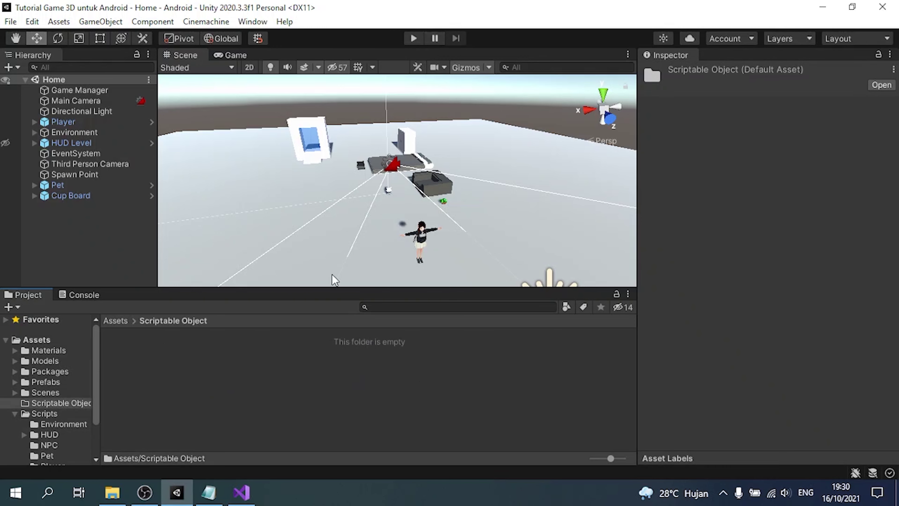
Add a Jackets subfolder inside Scriptable Object.
{"action": "right_click", "coordinate": [255, 391]}
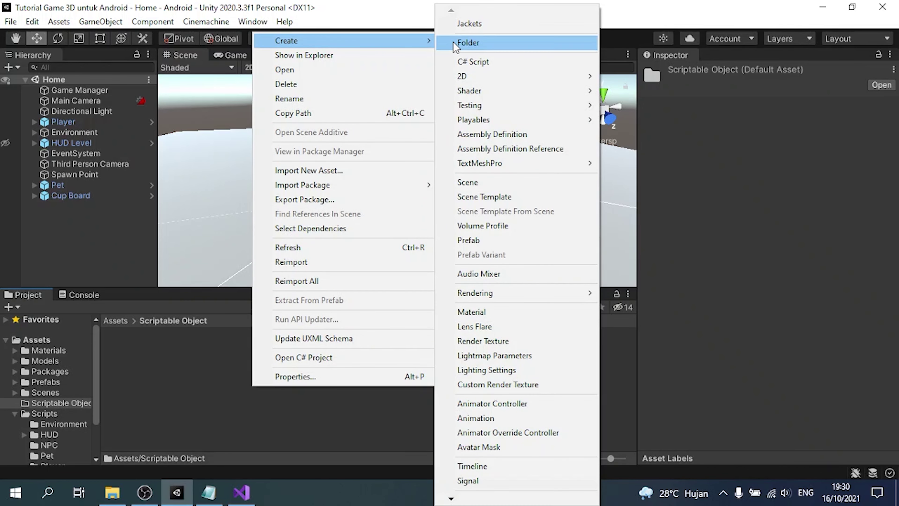
{"action": "left_click", "coordinate": [454, 42]}
{"action": "key", "text": "BackSpace"}
{"action": "type", "text": "Jackets"}
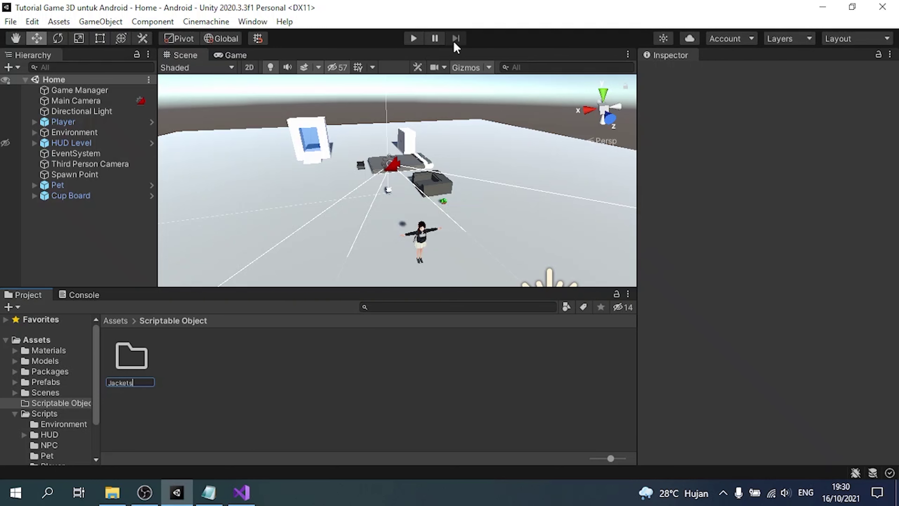
{"action": "key", "text": "Return"}
{"action": "key", "text": "Return"}
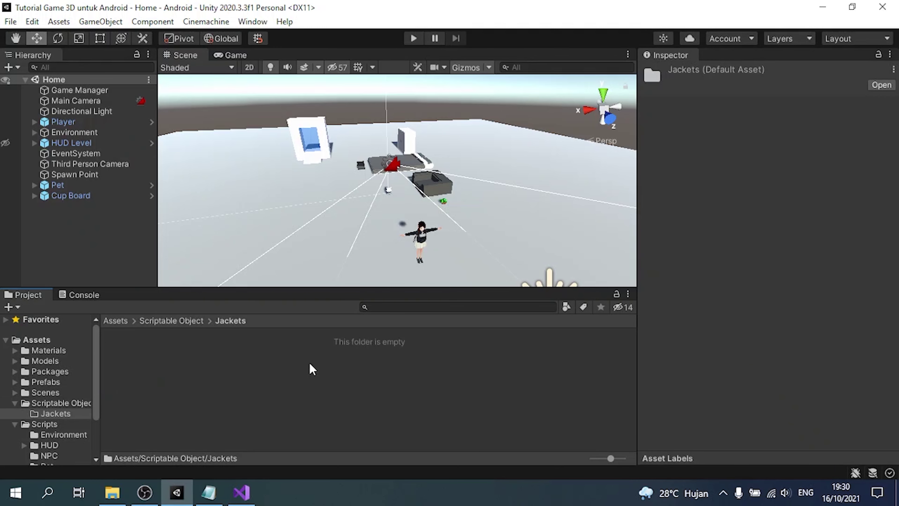
Create a new Jackets asset in the Jackets folder named Original.
{"action": "right_click", "coordinate": [311, 368]}
{"action": "mouse_move", "coordinate": [443, 21]}
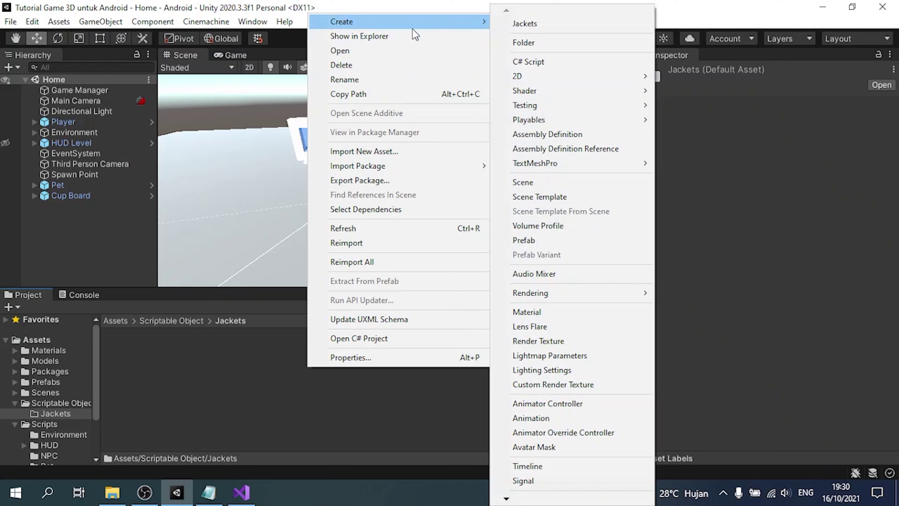
{"action": "left_click", "coordinate": [535, 25]}
{"action": "type", "text": "Original"}
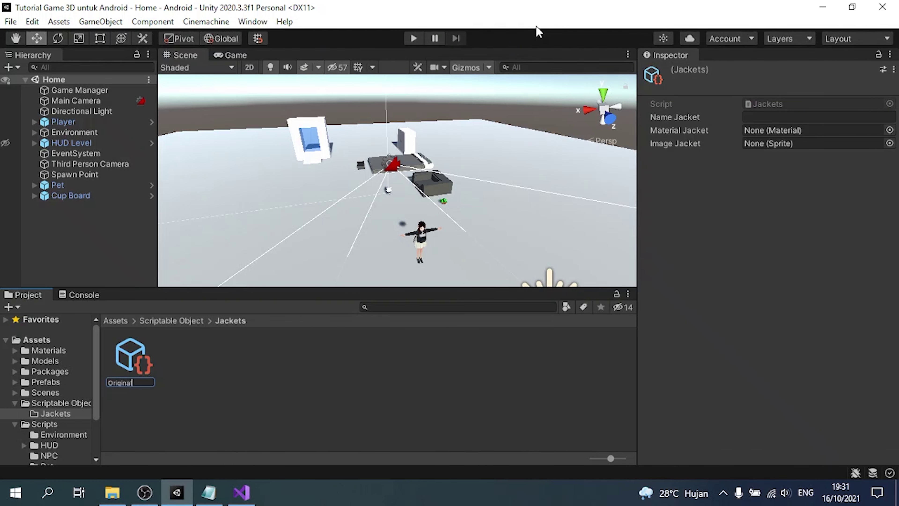
{"action": "key", "text": "Return"}
Set Name Jacket to Original, assign Mat - Original, and search sprites for 'ori'.
{"action": "left_click", "coordinate": [755, 115]}
{"action": "type", "text": "Original"}
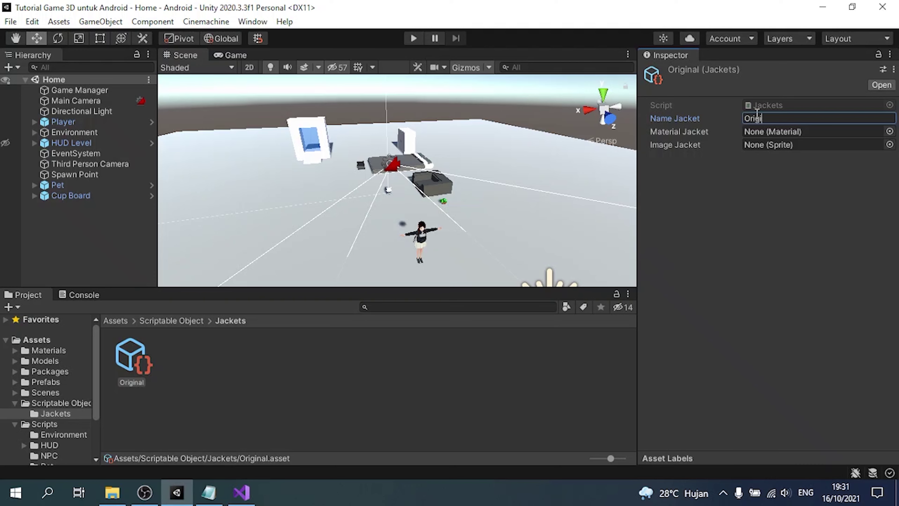
{"action": "left_click", "coordinate": [889, 131]}
{"action": "type", "text": "orig"}
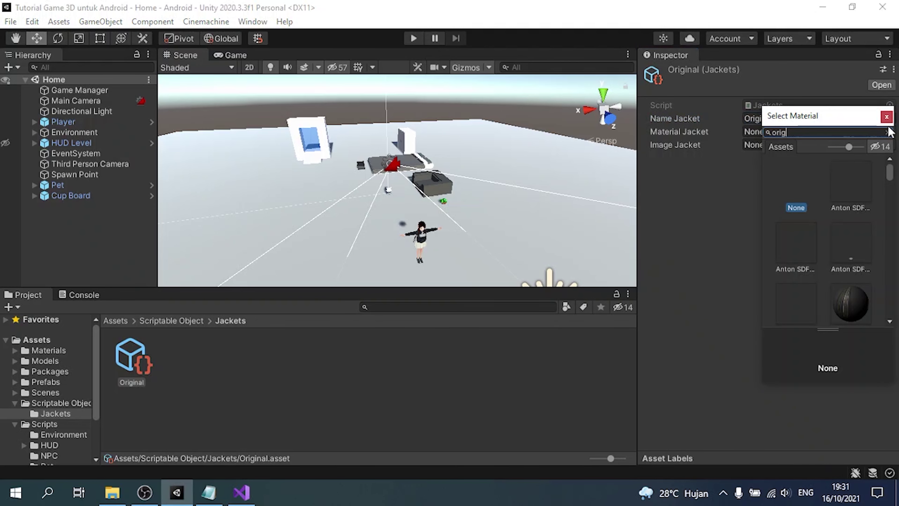
{"action": "double_click", "coordinate": [840, 171]}
{"action": "left_click", "coordinate": [888, 144]}
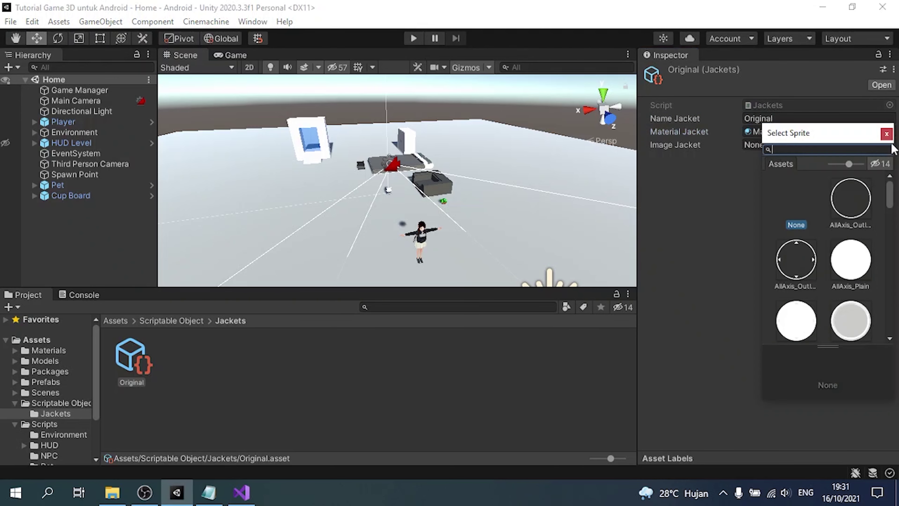
{"action": "type", "text": "ori"}
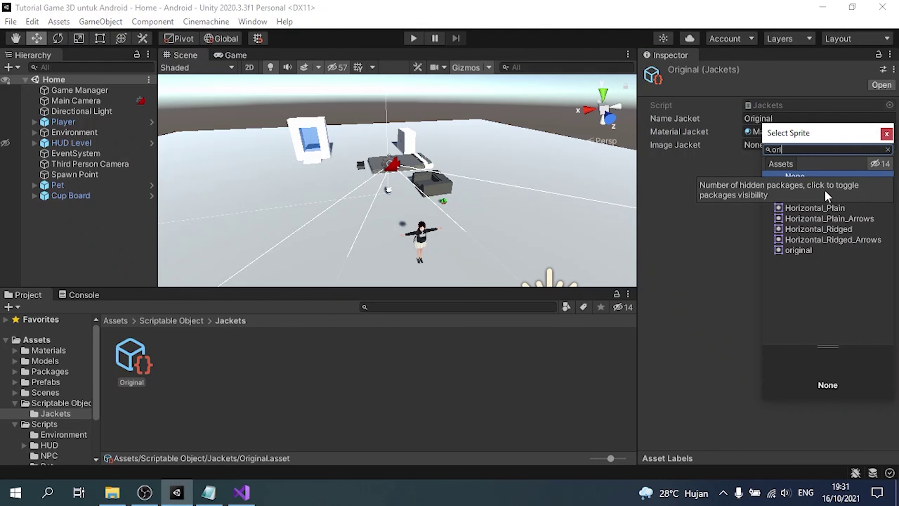
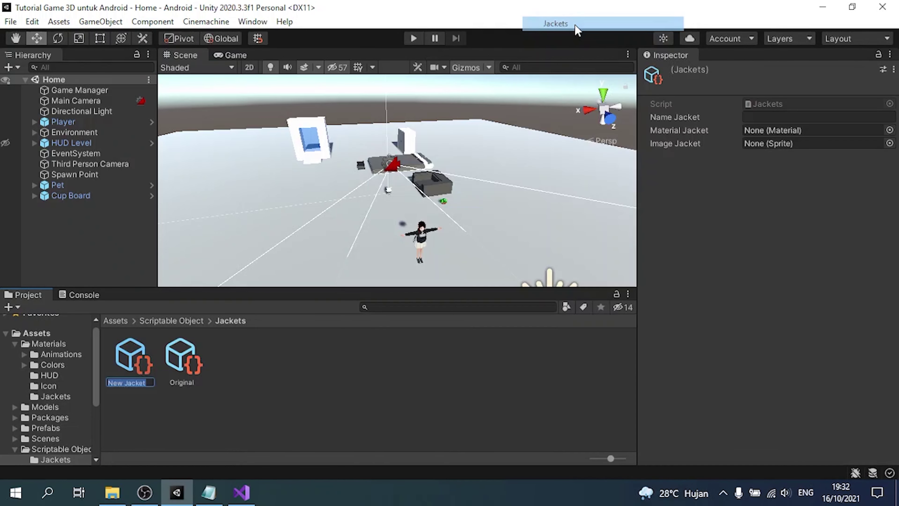
Type the name for the new Jackets asset beside Original, intended as 'Blue' (typed 'BVe').
{"action": "type", "text": "BV"}
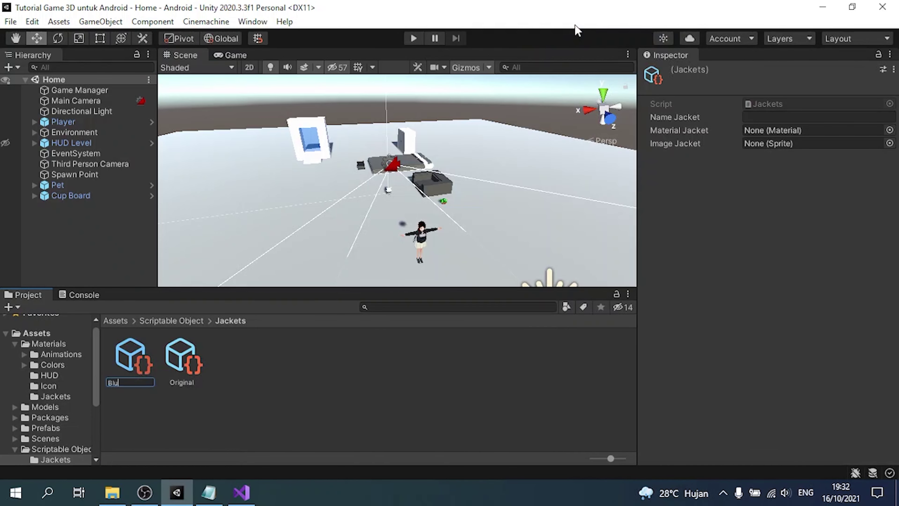
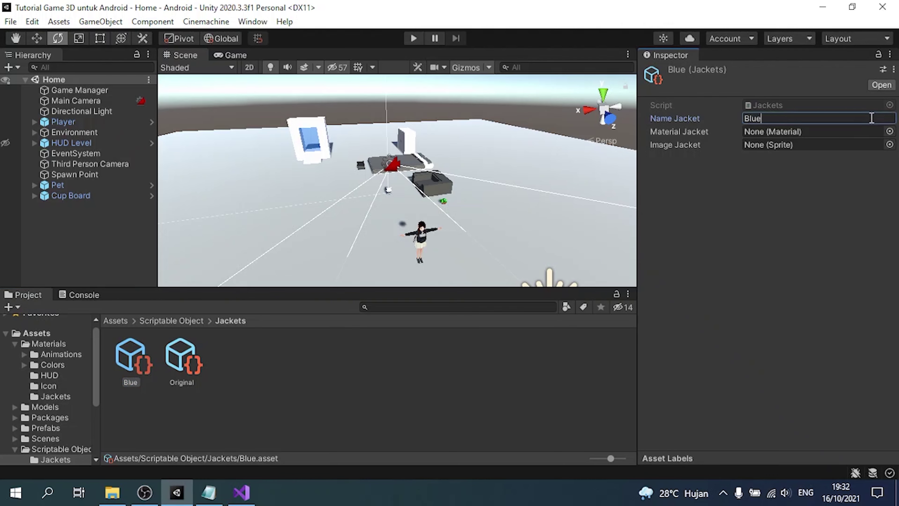
Give the Blue jacket the Mat - Blue material and the Blue sprite image.
{"action": "left_click", "coordinate": [889, 131]}
{"action": "type", "text": "blu"}
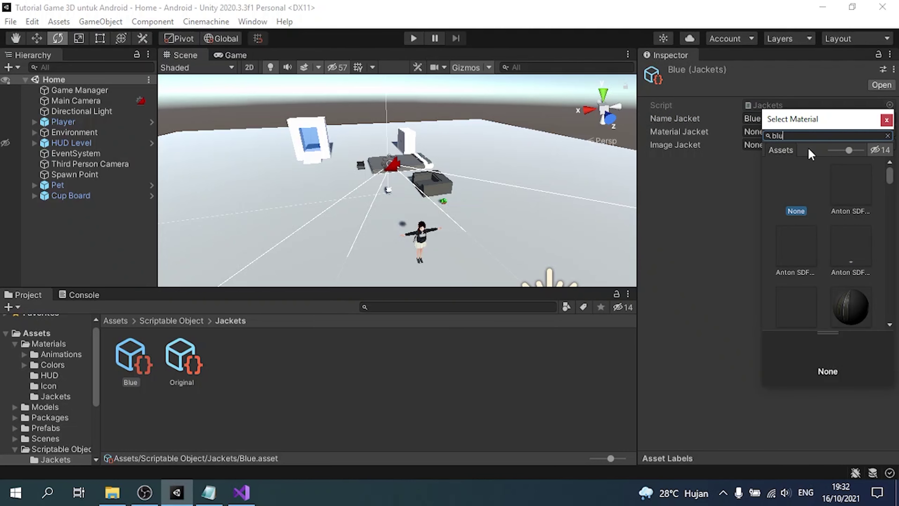
{"action": "type", "text": "e"}
{"action": "double_click", "coordinate": [823, 173]}
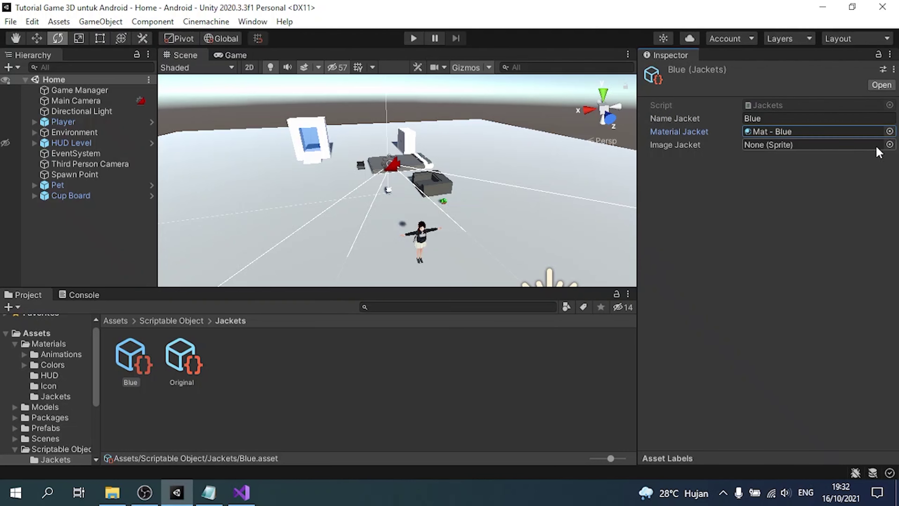
{"action": "left_click", "coordinate": [890, 144]}
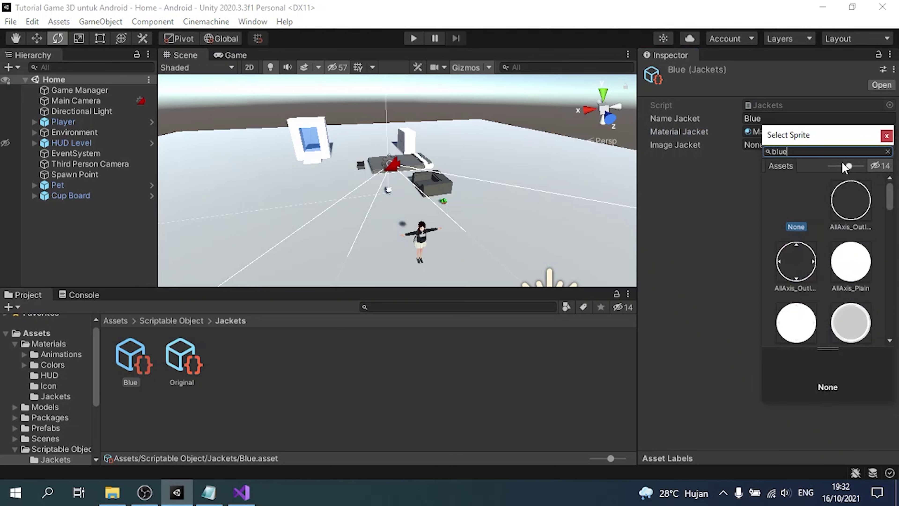
{"action": "left_click_drag", "start_coordinate": [843, 167], "coordinate": [832, 166]}
{"action": "double_click", "coordinate": [830, 191]}
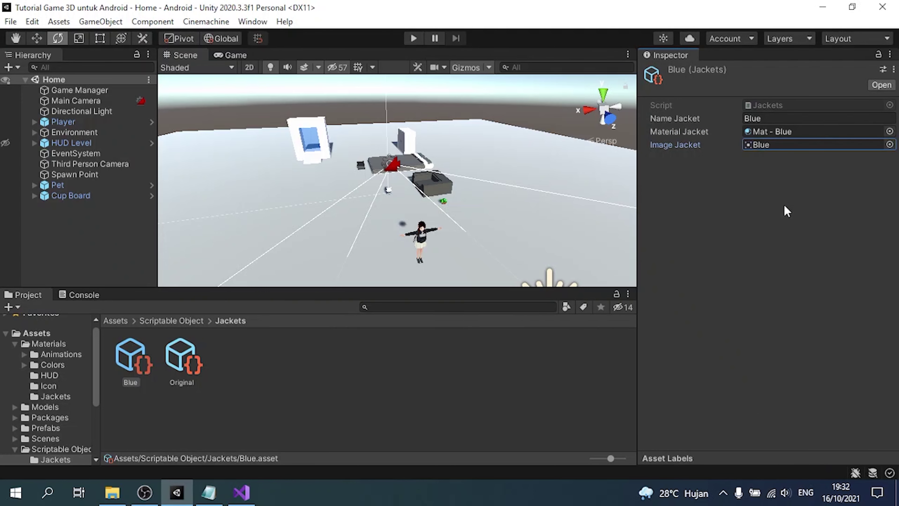
Create a new jacket asset named Red and set its Name field to Red.
{"action": "right_click", "coordinate": [285, 373]}
{"action": "mouse_move", "coordinate": [375, 23]}
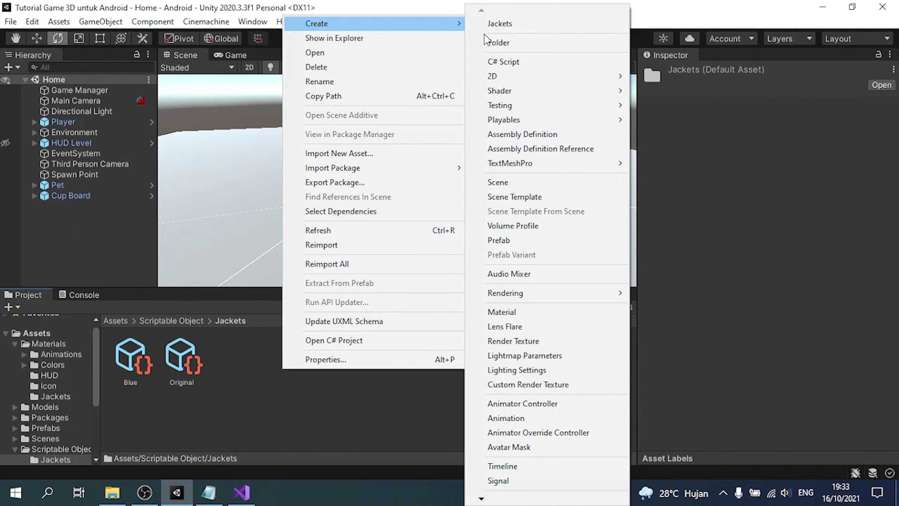
{"action": "left_click", "coordinate": [495, 24]}
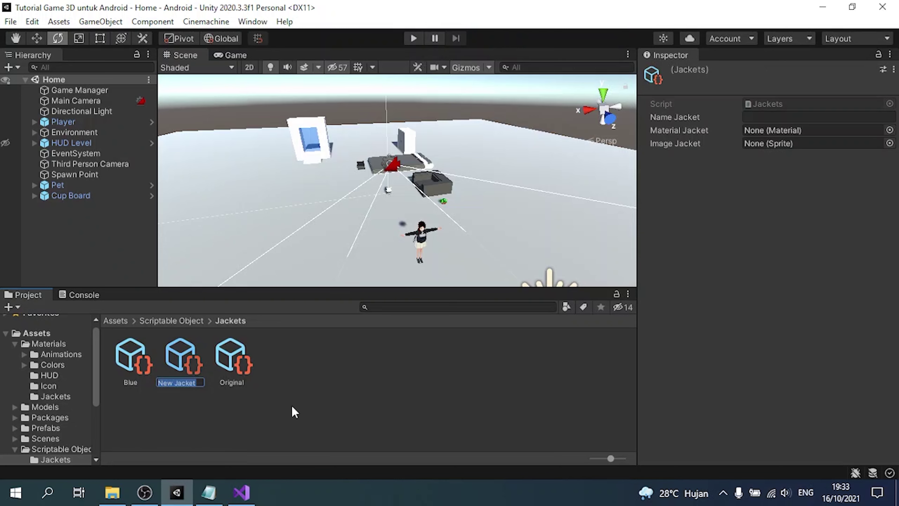
{"action": "type", "text": "Red"}
{"action": "key", "text": "Return"}
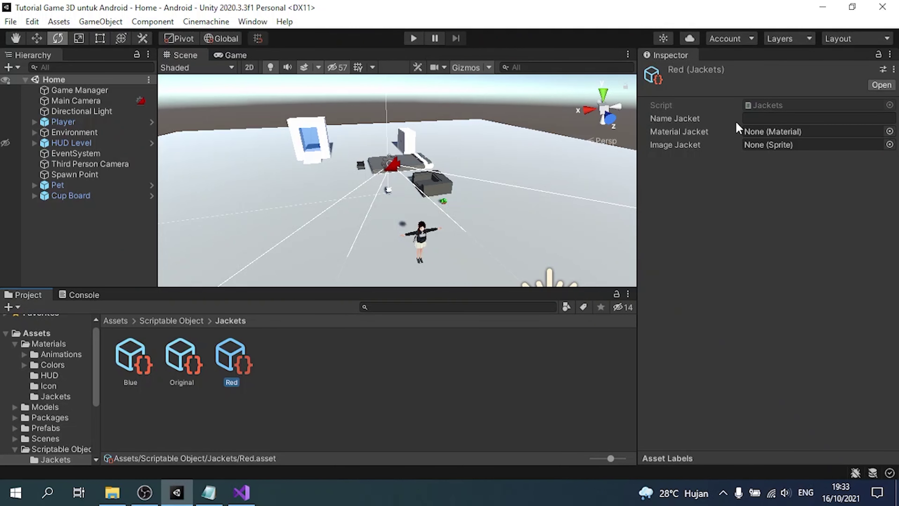
{"action": "left_click", "coordinate": [778, 118]}
{"action": "type", "text": "Red"}
Assign Mat - Red and the Red sprite to the Red jacket.
{"action": "left_click", "coordinate": [889, 131]}
{"action": "type", "text": "red"}
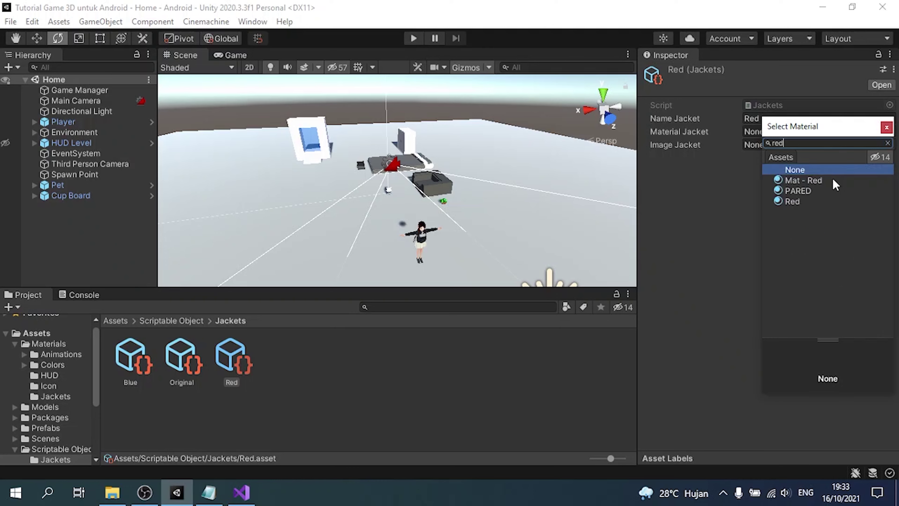
{"action": "double_click", "coordinate": [833, 184]}
{"action": "left_click", "coordinate": [889, 145]}
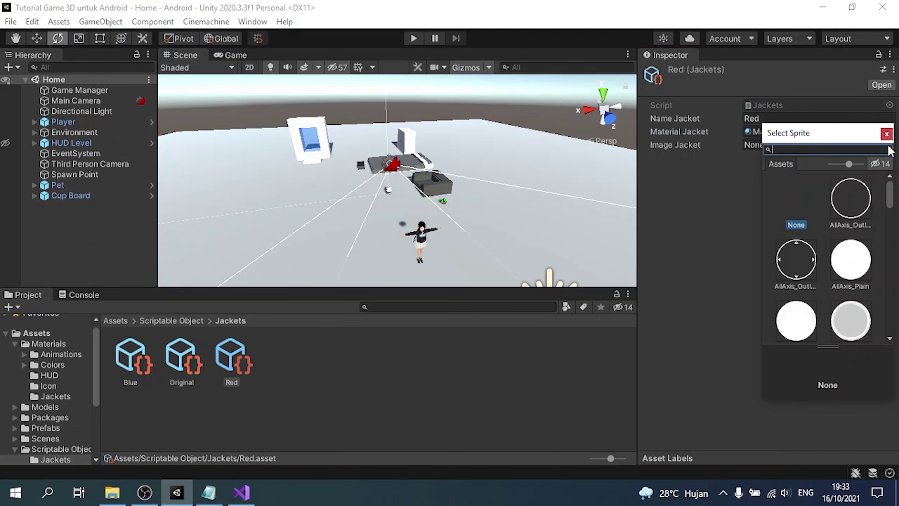
{"action": "type", "text": "red"}
{"action": "double_click", "coordinate": [806, 187]}
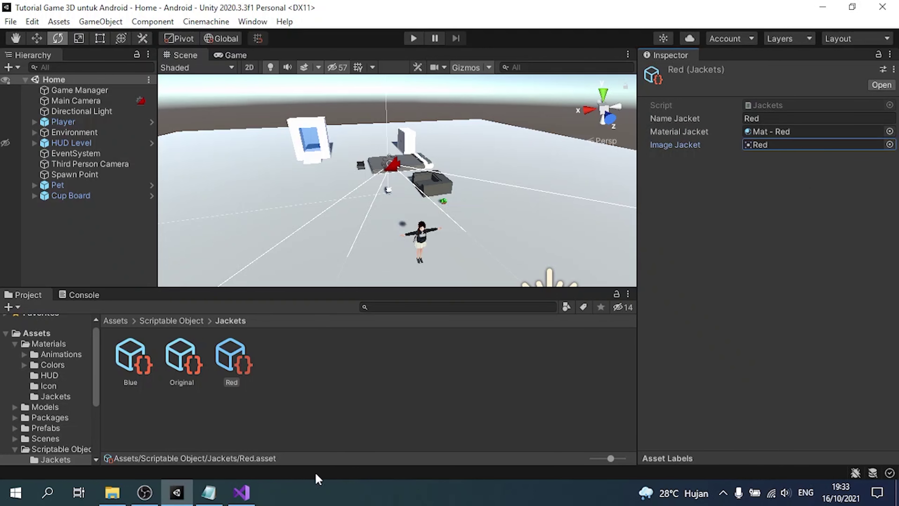
{"action": "left_click", "coordinate": [208, 492]}
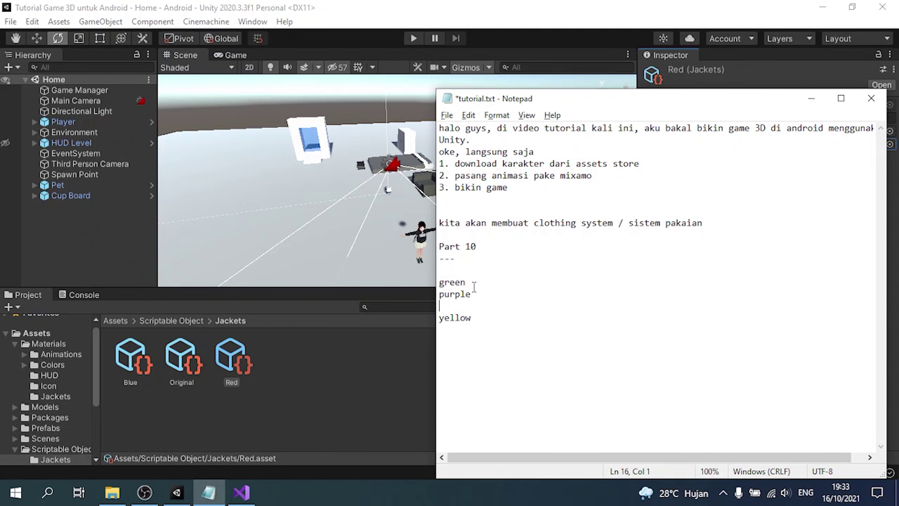
Delete green from the notes and create a jacket asset named Green.
{"action": "left_click", "coordinate": [467, 283]}
{"action": "key", "text": "BackSpace"}
{"action": "key", "text": "BackSpace"}
{"action": "left_click", "coordinate": [375, 364]}
{"action": "right_click", "coordinate": [376, 365]}
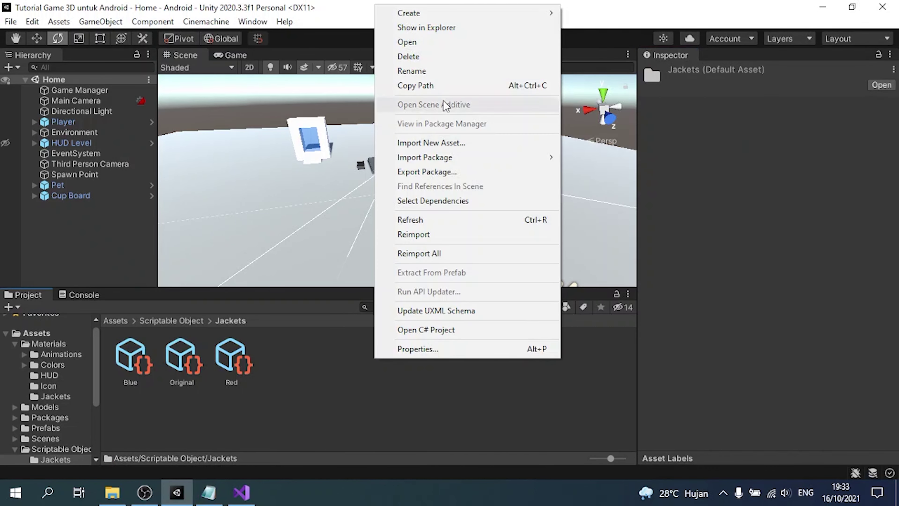
{"action": "mouse_move", "coordinate": [492, 18]}
{"action": "left_click", "coordinate": [591, 24]}
{"action": "type", "text": "Green"}
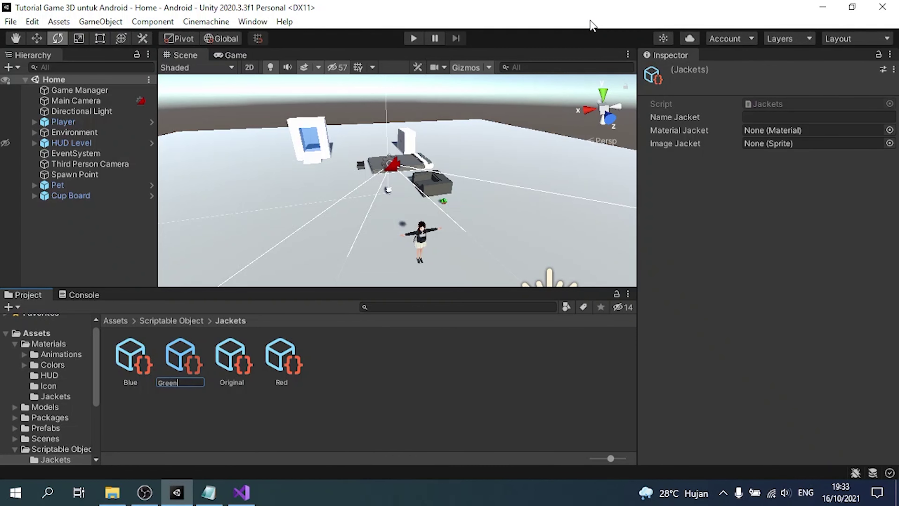
{"action": "key", "text": "Return"}
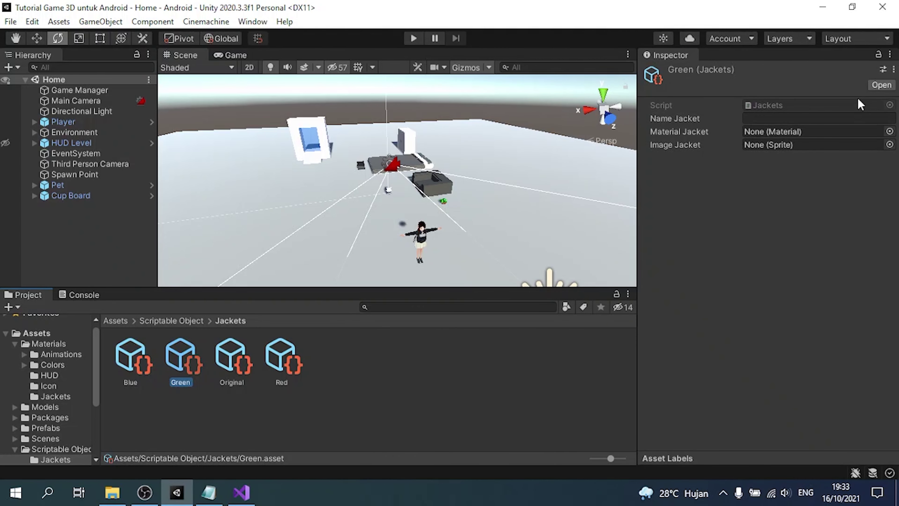
{"action": "left_click", "coordinate": [860, 117]}
{"action": "type", "text": "Green"}
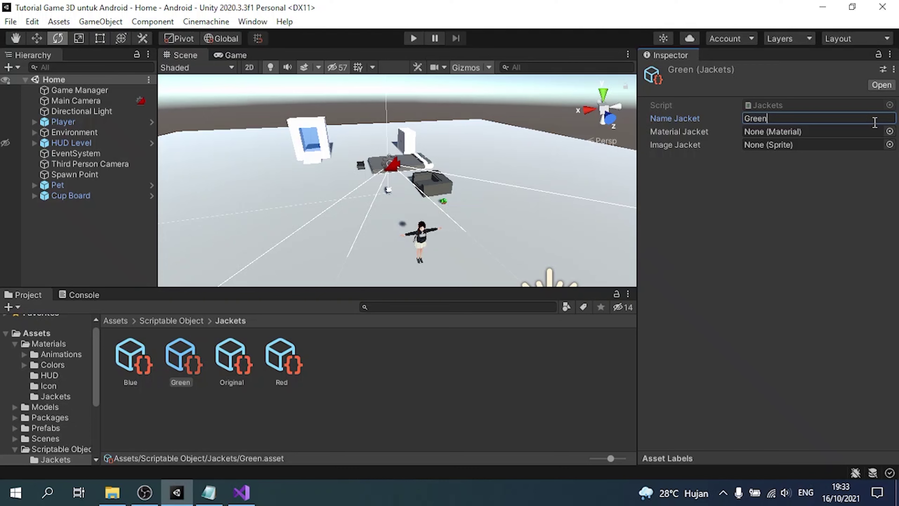
Assign Mat - Green and the Green sprite to the Green jacket.
{"action": "left_click", "coordinate": [889, 131]}
{"action": "type", "text": "gree"}
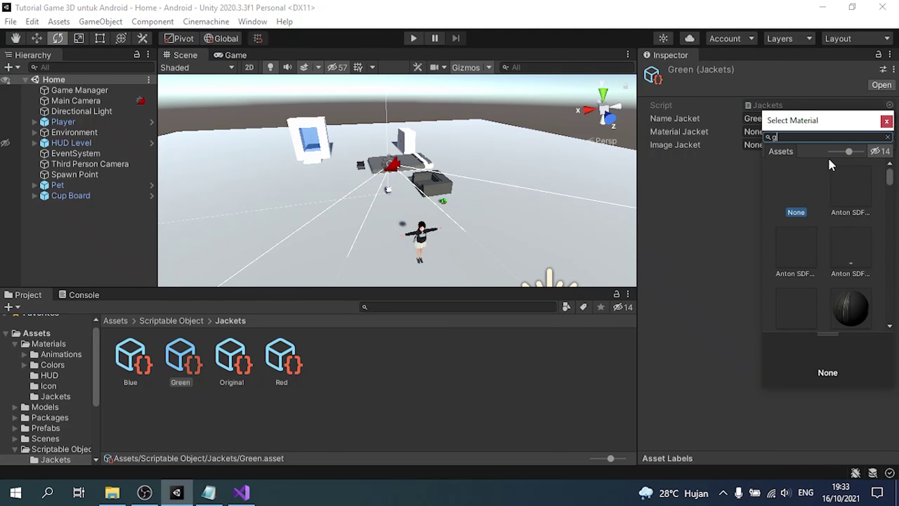
{"action": "double_click", "coordinate": [825, 195]}
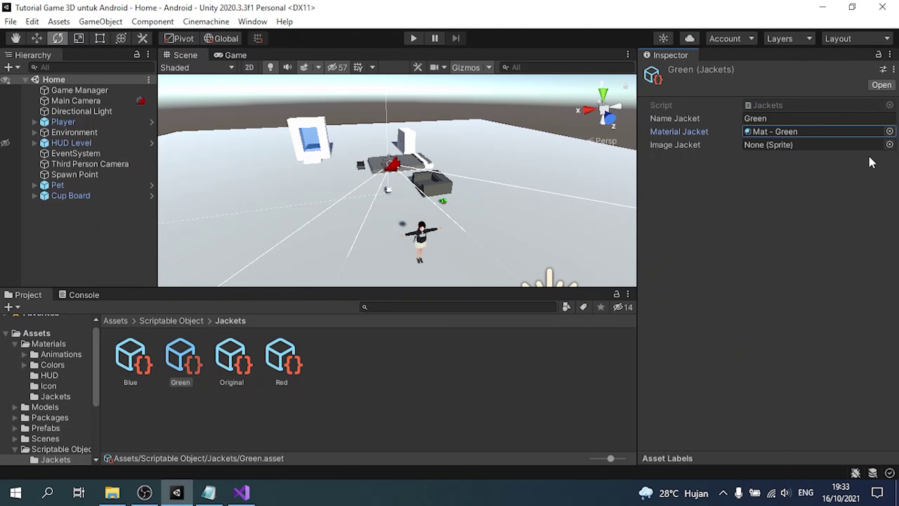
{"action": "left_click", "coordinate": [889, 144]}
{"action": "type", "text": "gree"}
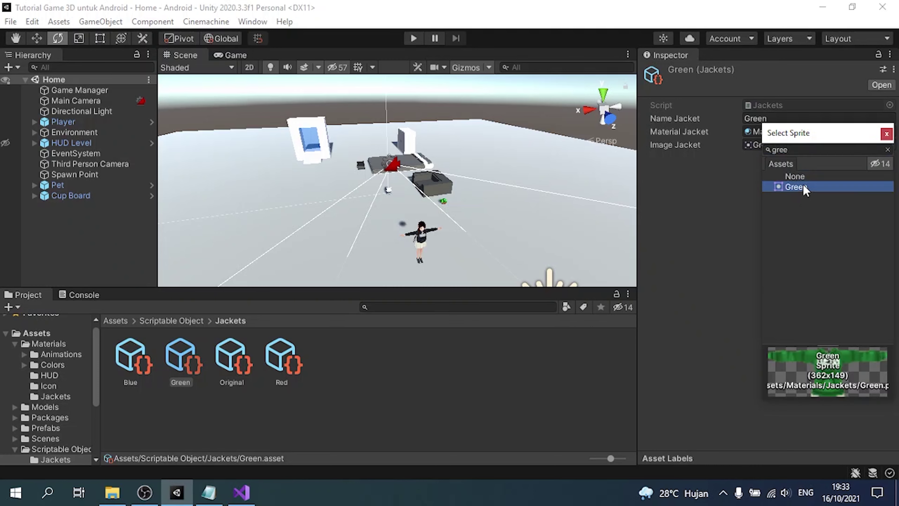
{"action": "double_click", "coordinate": [793, 187]}
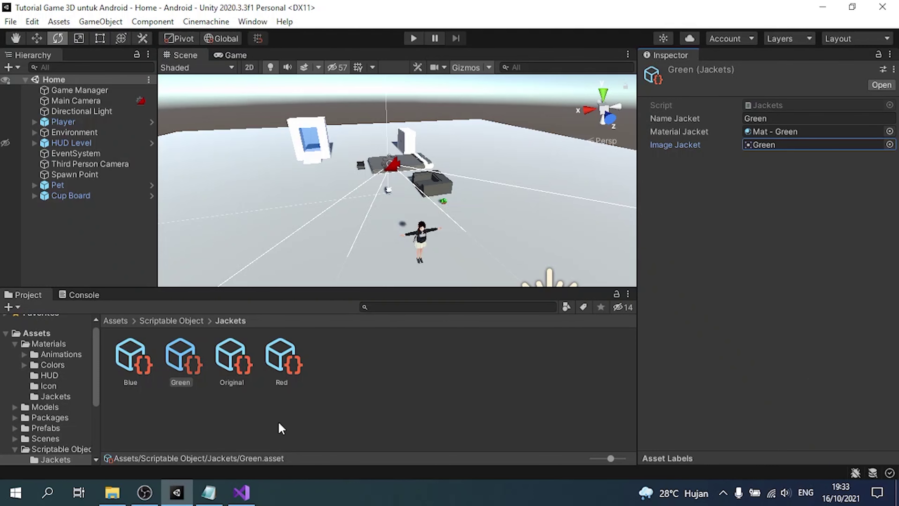
{"action": "left_click", "coordinate": [209, 492]}
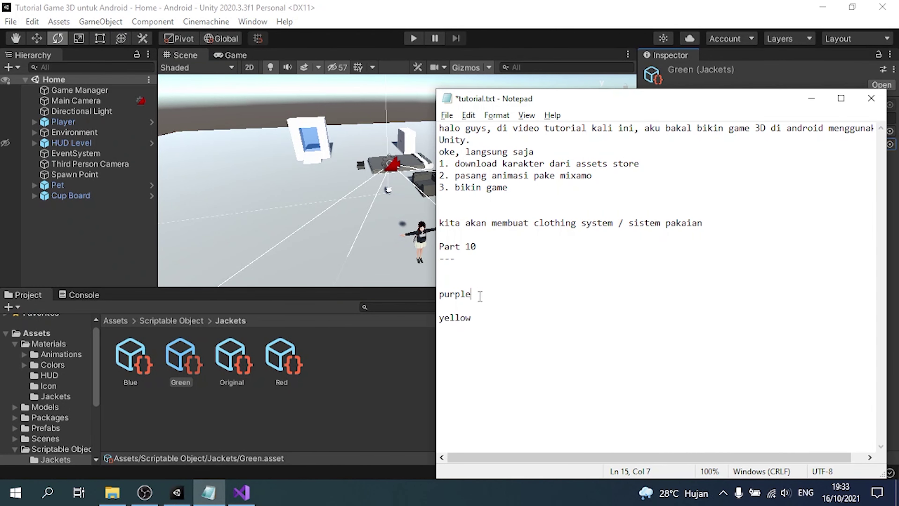
Create a jacket asset named Purple and set its Name field to Purple.
{"action": "left_click", "coordinate": [394, 364]}
{"action": "right_click", "coordinate": [394, 363]}
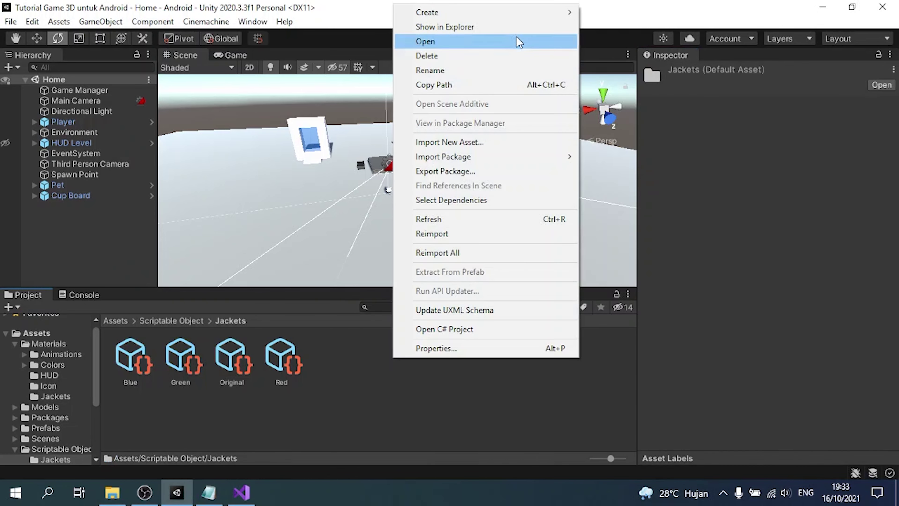
{"action": "mouse_move", "coordinate": [524, 13]}
{"action": "left_click", "coordinate": [642, 28]}
{"action": "type", "text": "P"}
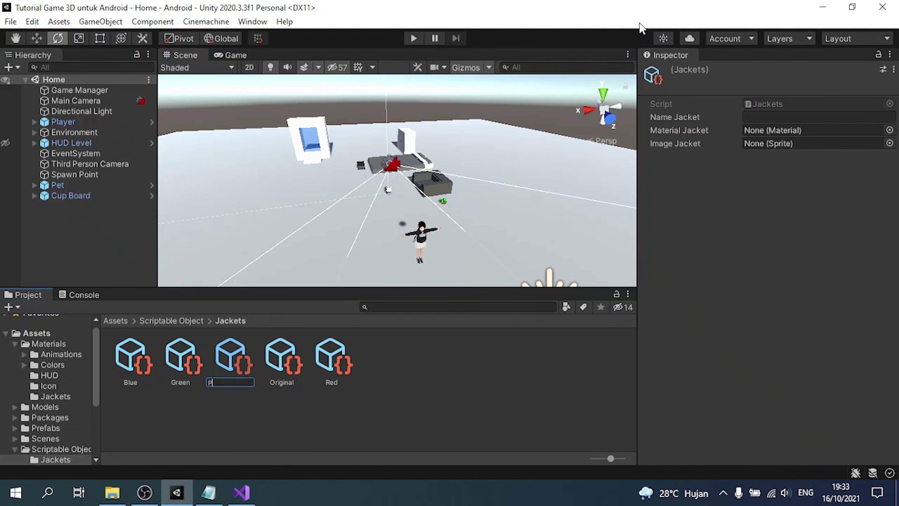
{"action": "type", "text": "urple"}
{"action": "key", "text": "Return"}
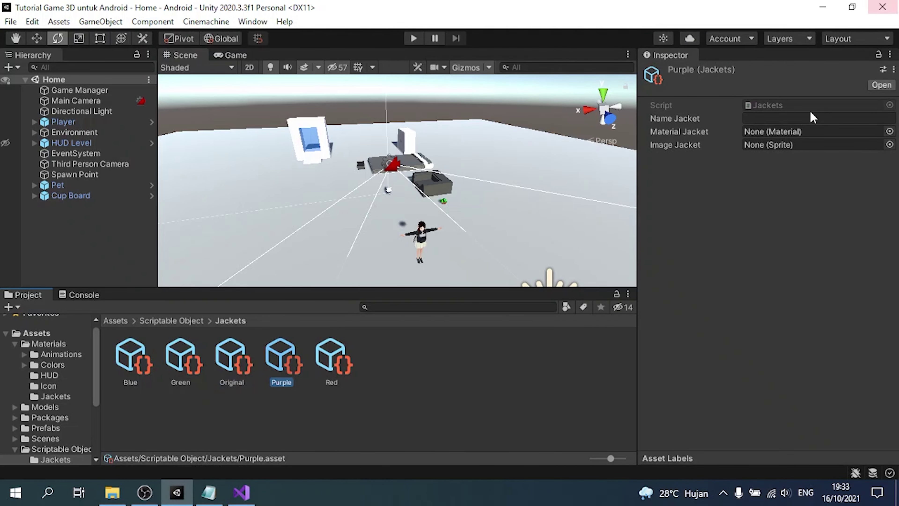
{"action": "left_click", "coordinate": [811, 115]}
{"action": "type", "text": "Purple"}
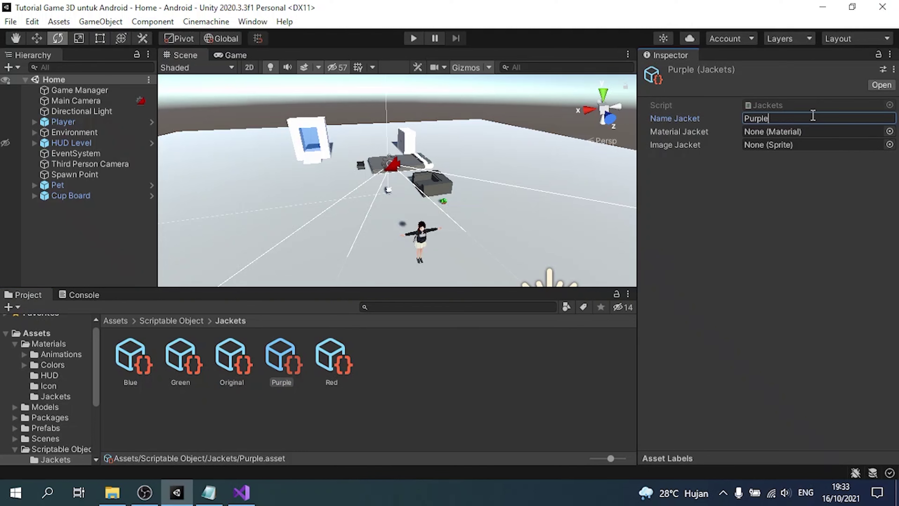
Assign Mat - Purple and the Purple sprite to the Purple jacket.
{"action": "left_click", "coordinate": [889, 131]}
{"action": "type", "text": "pur"}
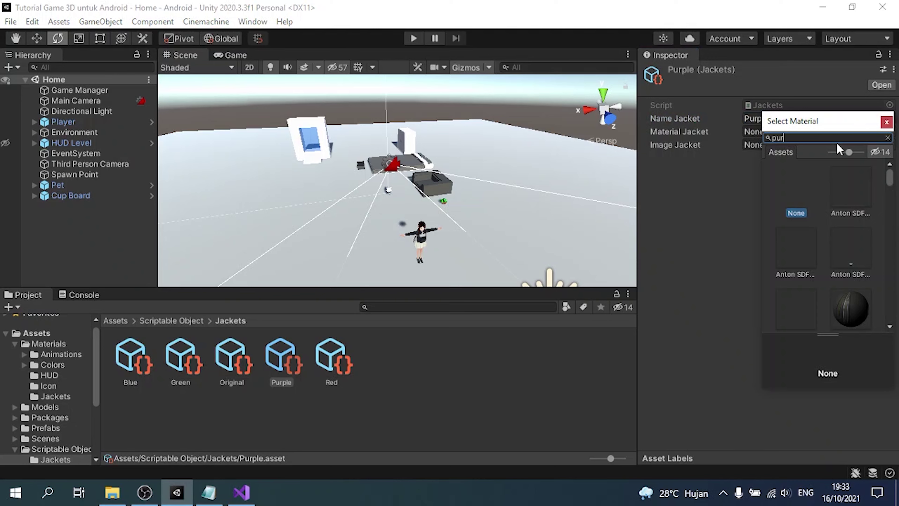
{"action": "double_click", "coordinate": [845, 182]}
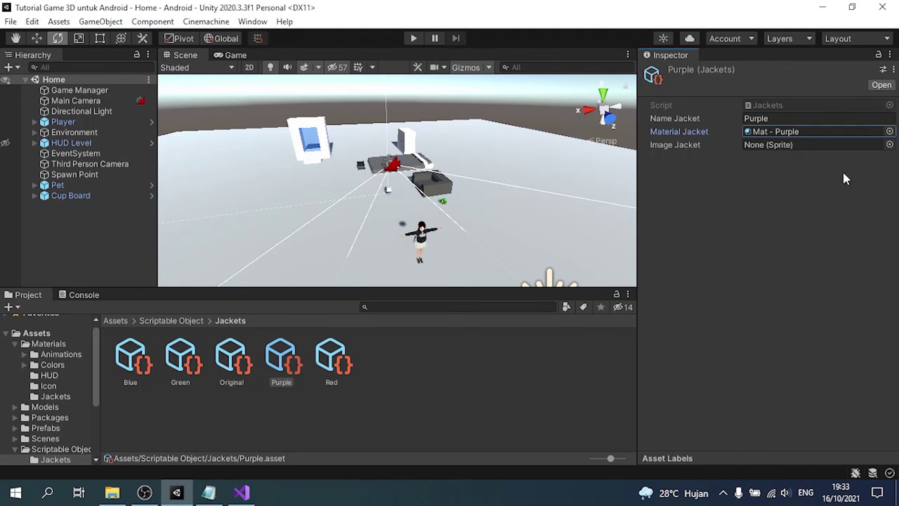
{"action": "left_click", "coordinate": [890, 145]}
{"action": "type", "text": "pur"}
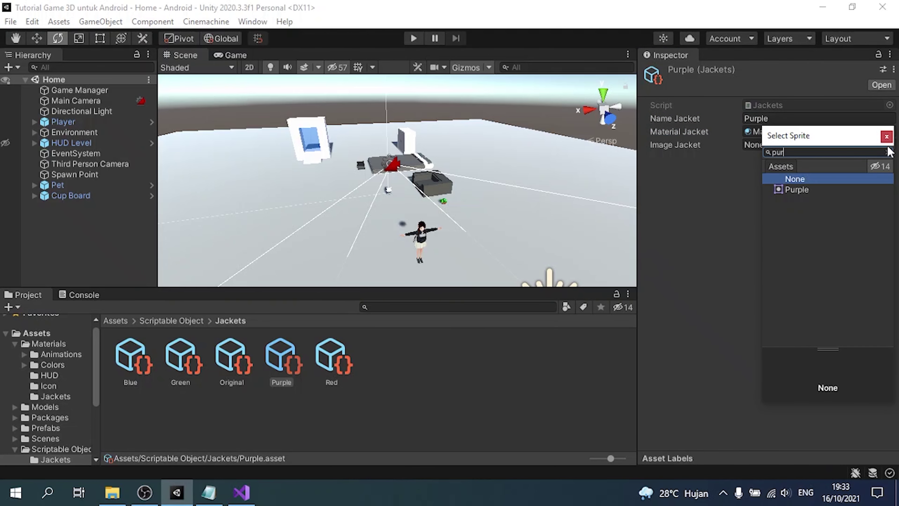
{"action": "key", "text": "Down"}
{"action": "key", "text": "Return"}
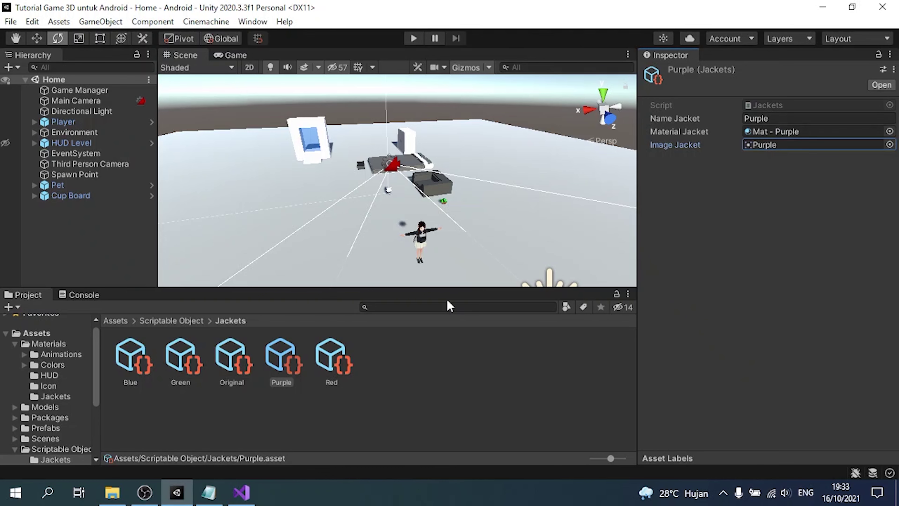
Review the Purple, Green and other jacket assets' settings.
{"action": "left_click", "coordinate": [330, 364]}
{"action": "left_click", "coordinate": [294, 365]}
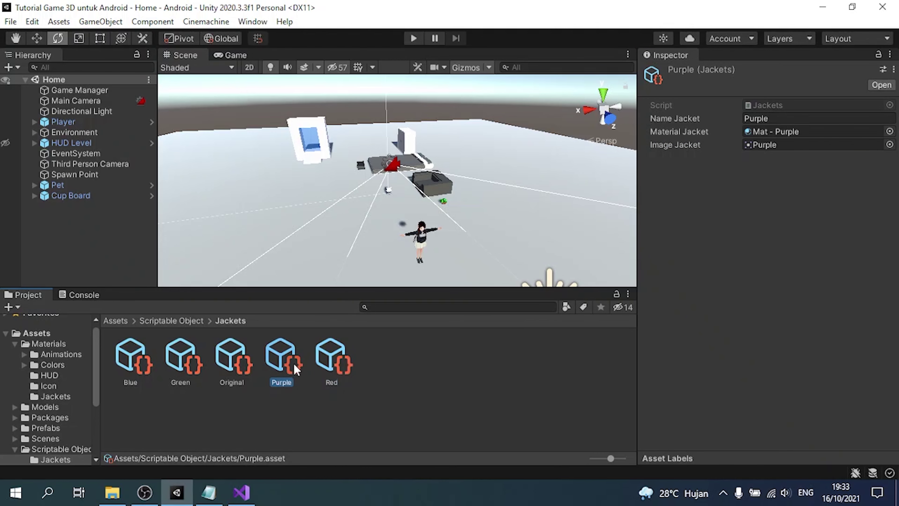
{"action": "left_click", "coordinate": [238, 369]}
{"action": "left_click", "coordinate": [189, 371]}
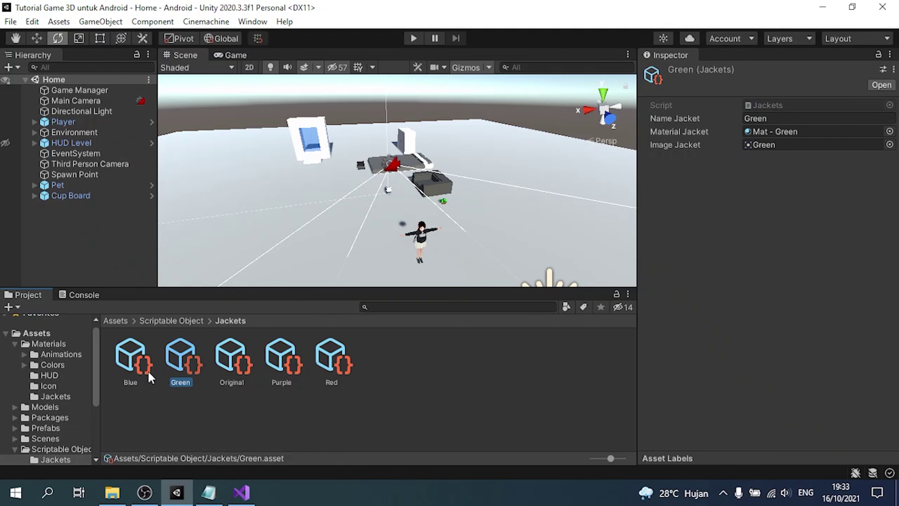
{"action": "left_click", "coordinate": [136, 372]}
Clear the leftover note line, then create a jacket asset named Yellow with Name Yellow.
{"action": "left_click", "coordinate": [209, 492]}
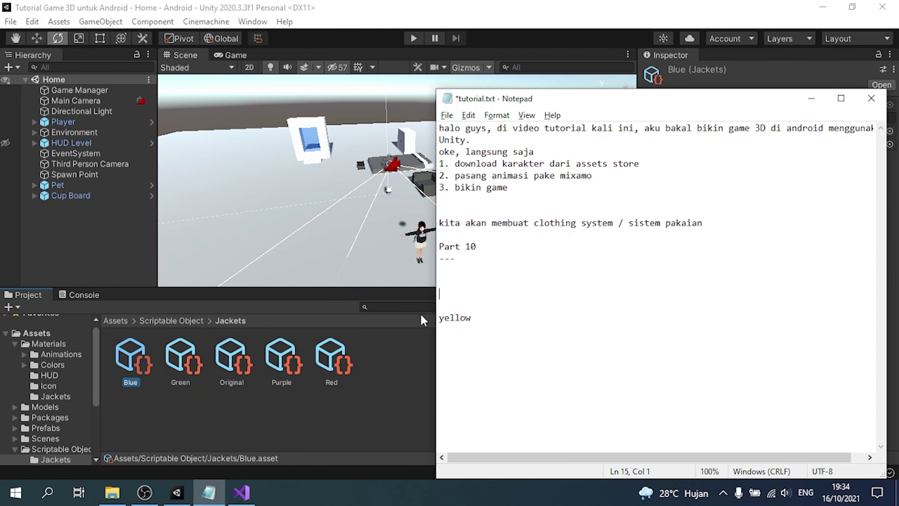
{"action": "key", "text": "BackSpace"}
{"action": "key", "text": "BackSpace"}
{"action": "key", "text": "BackSpace"}
{"action": "right_click", "coordinate": [396, 418]}
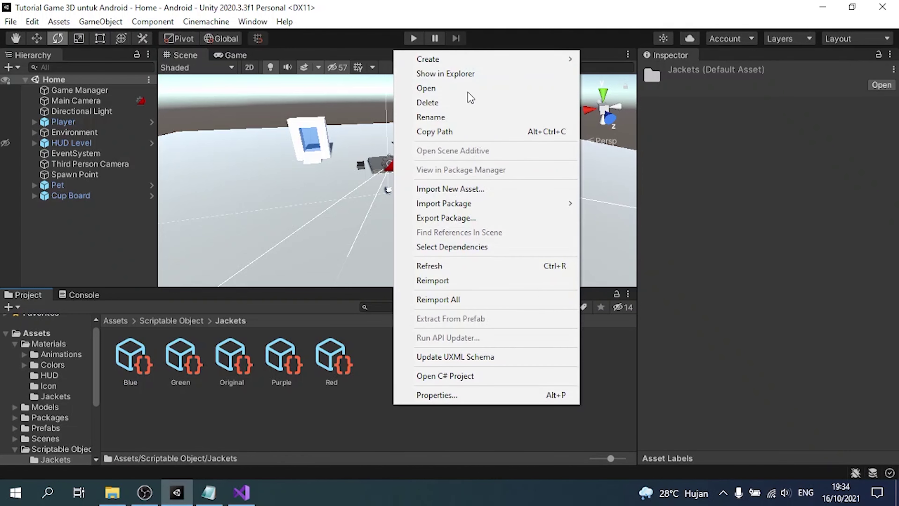
{"action": "mouse_move", "coordinate": [482, 58]}
{"action": "left_click", "coordinate": [641, 24]}
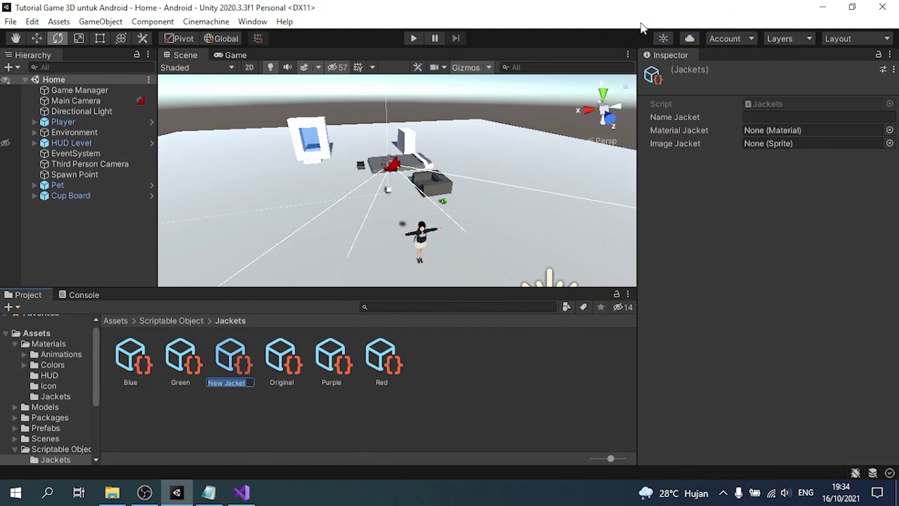
{"action": "type", "text": "Yellow"}
{"action": "key", "text": "Return"}
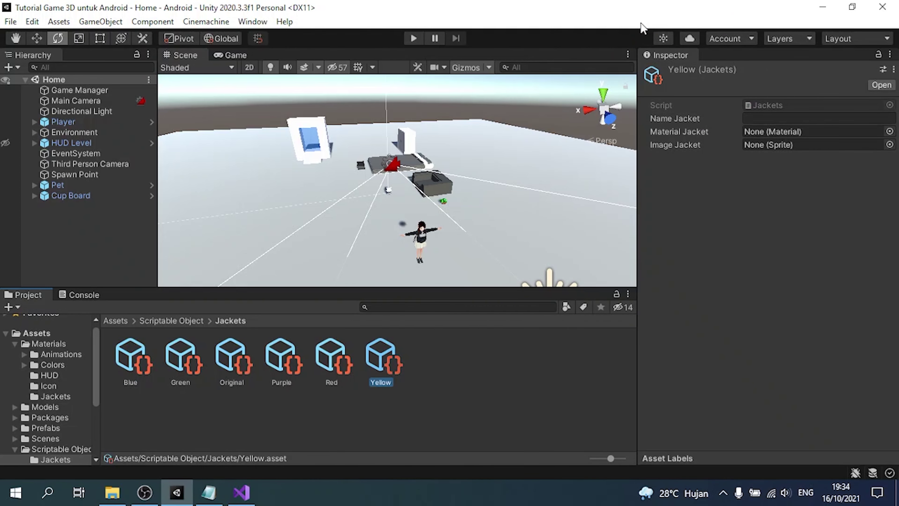
{"action": "left_click", "coordinate": [833, 117]}
{"action": "type", "text": "Yellow"}
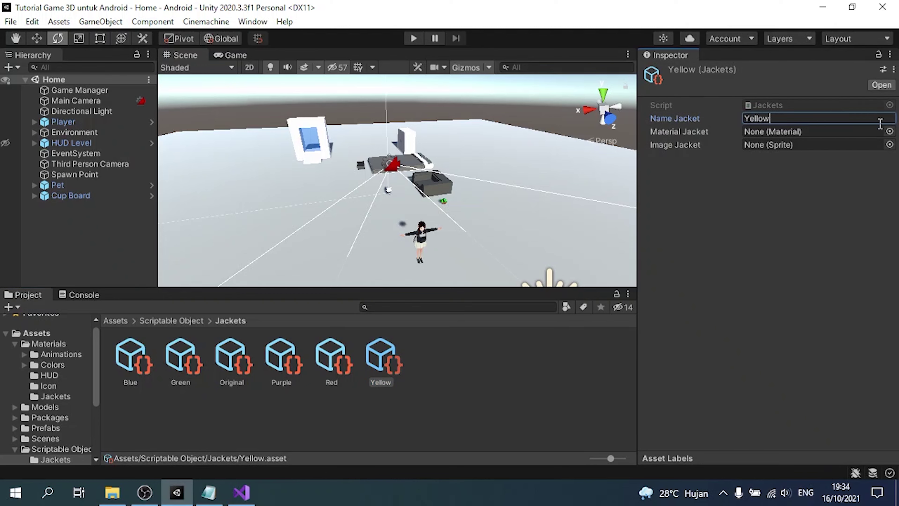
Assign Mat - Yellow and the Yellow sprite to the Yellow jacket.
{"action": "left_click", "coordinate": [889, 132]}
{"action": "type", "text": "ye"}
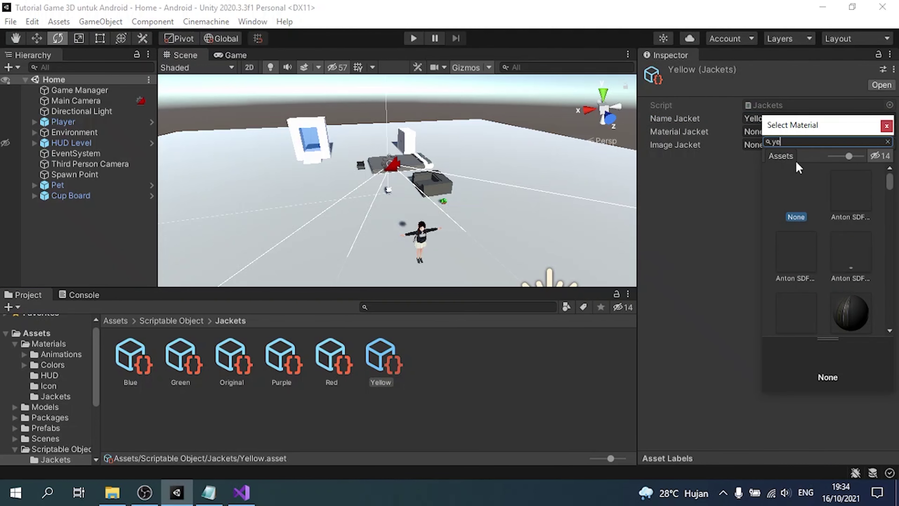
{"action": "type", "text": "ll"}
{"action": "double_click", "coordinate": [796, 179]}
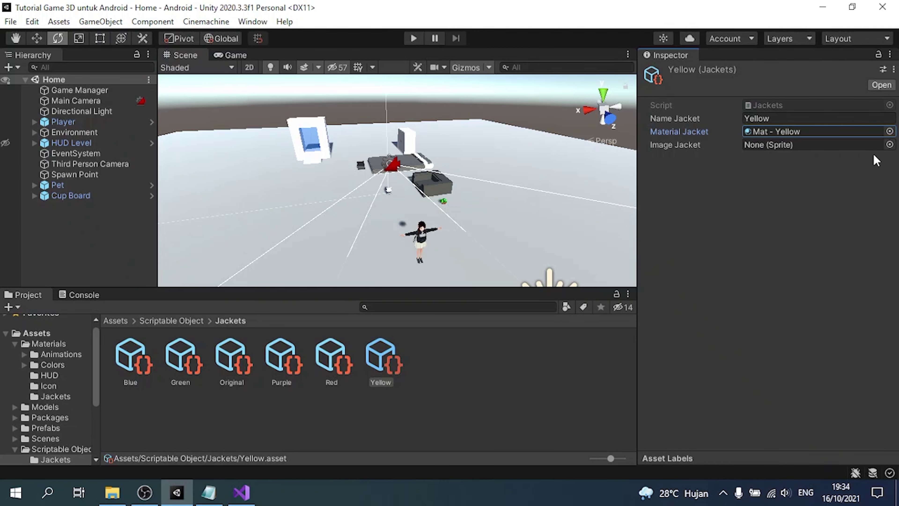
{"action": "left_click", "coordinate": [889, 144]}
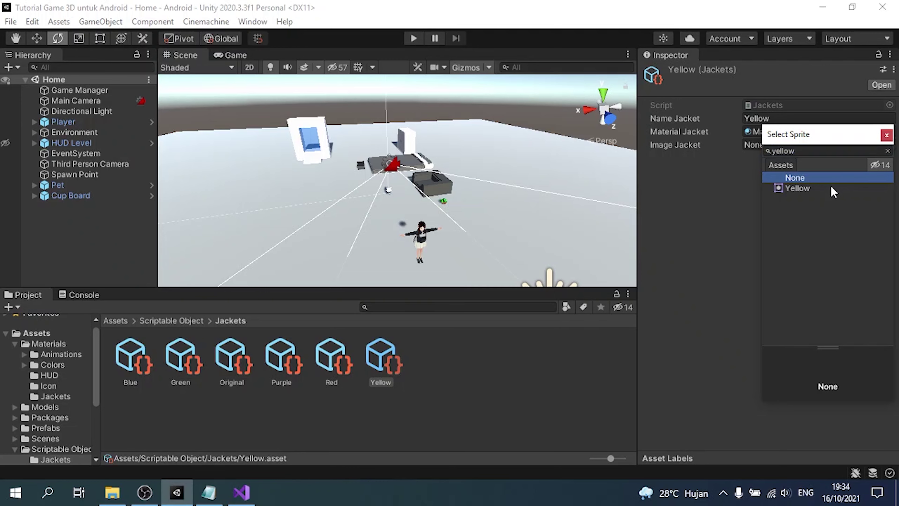
{"action": "double_click", "coordinate": [832, 188]}
{"action": "left_click", "coordinate": [462, 387]}
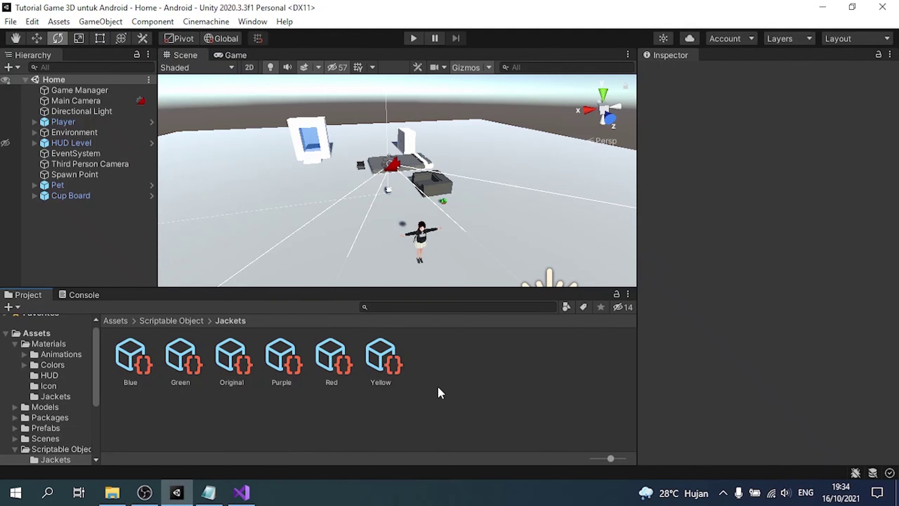
Draft a note about making the cupboard openable, remove it, and save the notes.
{"action": "key", "text": "alt+Tab"}
{"action": "type", "text": "sekarang kita buat a"}
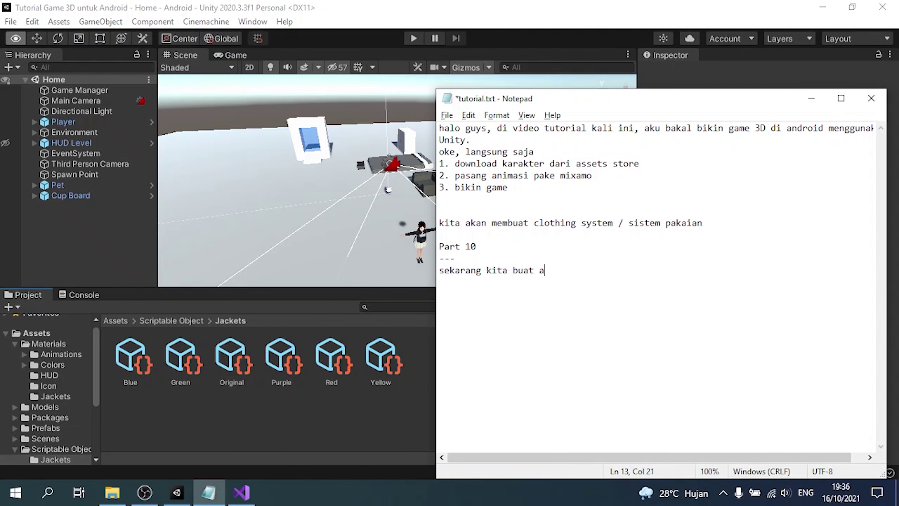
{"action": "type", "text": "gar lemari bisa dibuka dan mengakses jaket"}
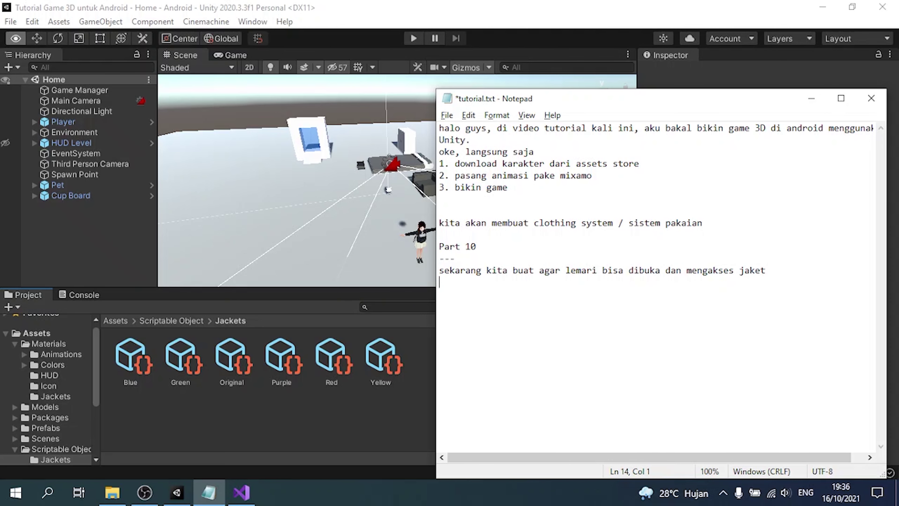
{"action": "key", "text": "shift+Up"}
{"action": "key", "text": "ctrl+x"}
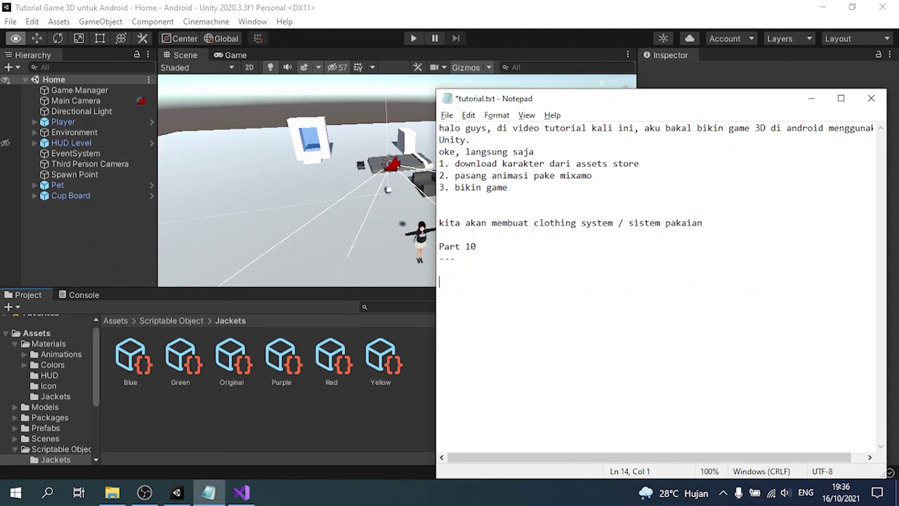
{"action": "key", "text": "ctrl+s"}
Open the Cup Board prefab and add a Box Collider to it.
{"action": "left_click", "coordinate": [412, 403]}
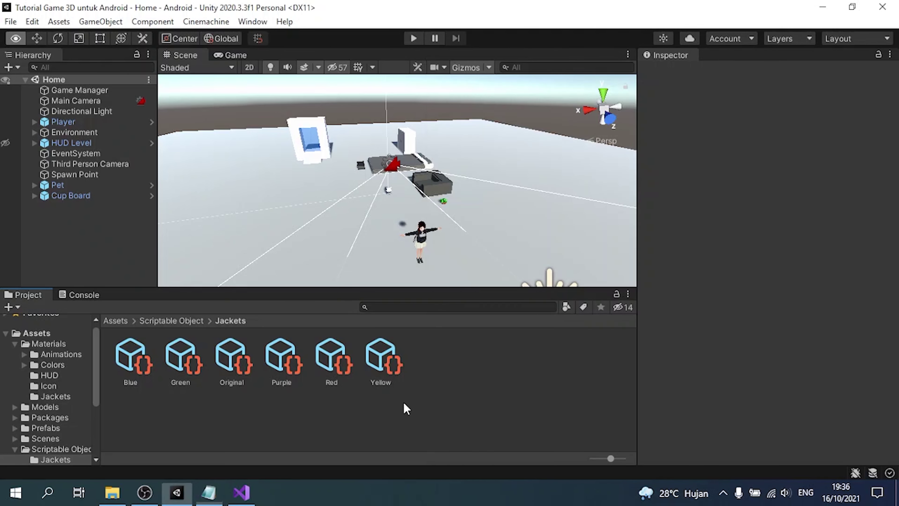
{"action": "left_click", "coordinate": [37, 332]}
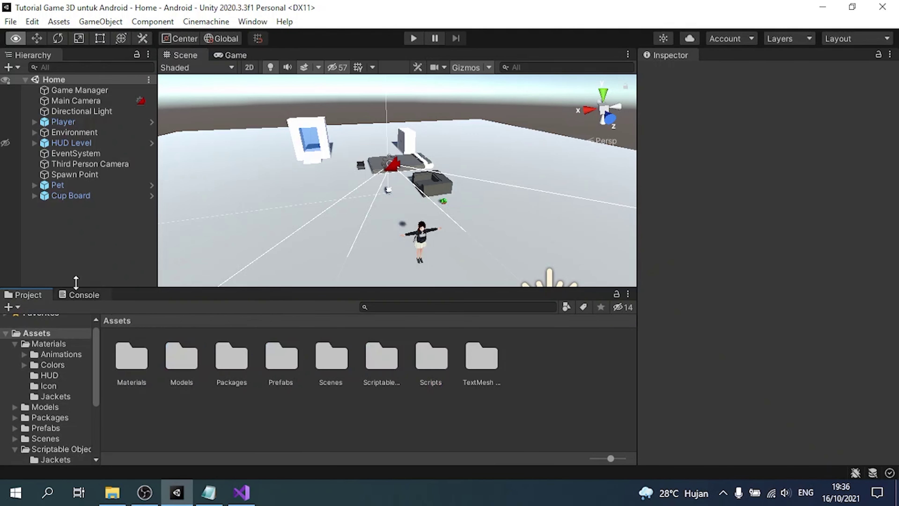
{"action": "left_click", "coordinate": [70, 196]}
{"action": "left_click", "coordinate": [704, 102]}
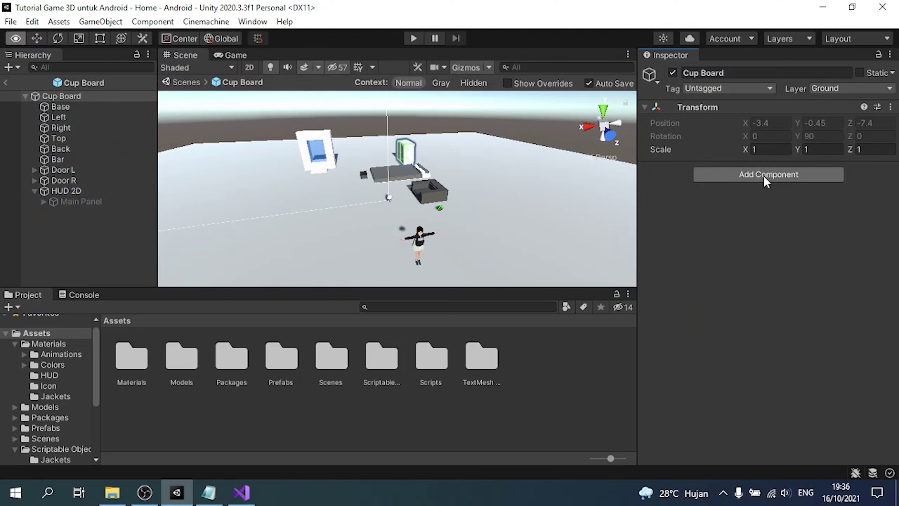
{"action": "left_click", "coordinate": [695, 174]}
{"action": "type", "text": "tex"}
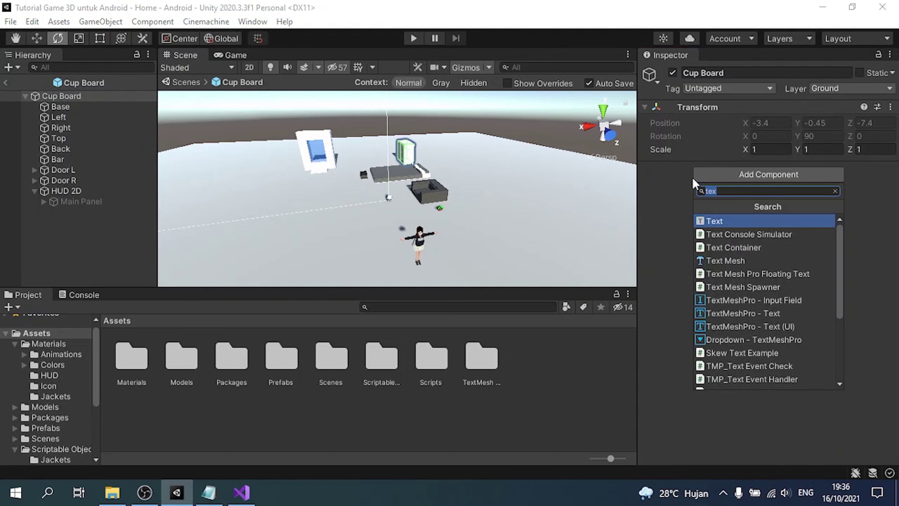
{"action": "key", "text": "BackSpace"}
{"action": "type", "text": "box"}
{"action": "key", "text": "Return"}
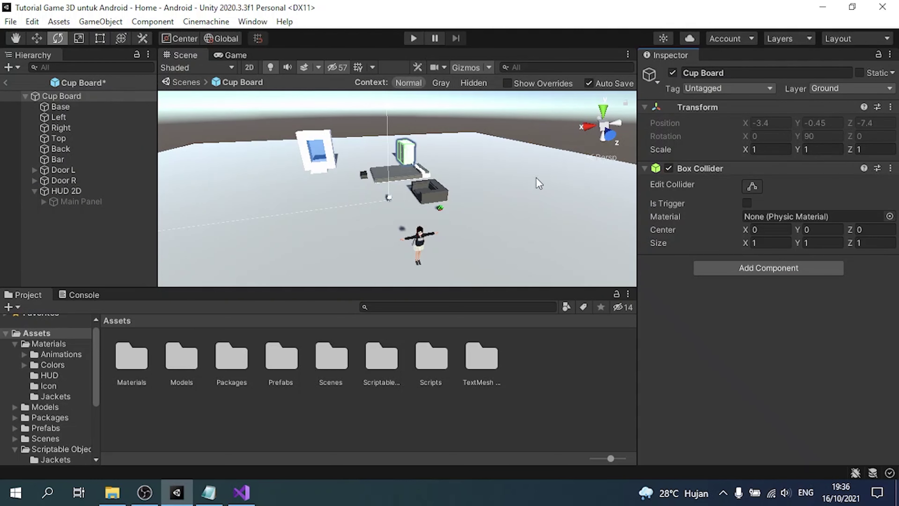
Stretch the Box Collider to the cupboard's height and set its size to 2×2×1.
{"action": "key", "text": "f"}
{"action": "mouse_move", "coordinate": [417, 167]}
{"action": "left_mouse_down", "text": "alt"}
{"action": "mouse_move", "coordinate": [466, 230]}
{"action": "mouse_move", "coordinate": [512, 206]}
{"action": "mouse_move", "coordinate": [499, 167]}
{"action": "mouse_move", "coordinate": [513, 152]}
{"action": "left_mouse_up", "text": "alt"}
{"action": "left_click", "coordinate": [752, 186]}
{"action": "mouse_move", "coordinate": [475, 195]}
{"action": "left_mouse_down", "text": "alt"}
{"action": "mouse_move", "coordinate": [389, 212]}
{"action": "mouse_move", "coordinate": [319, 199]}
{"action": "left_mouse_up", "text": "alt"}
{"action": "left_click", "coordinate": [768, 242]}
{"action": "type", "text": "2"}
{"action": "key", "text": "Tab"}
{"action": "type", "text": "2"}
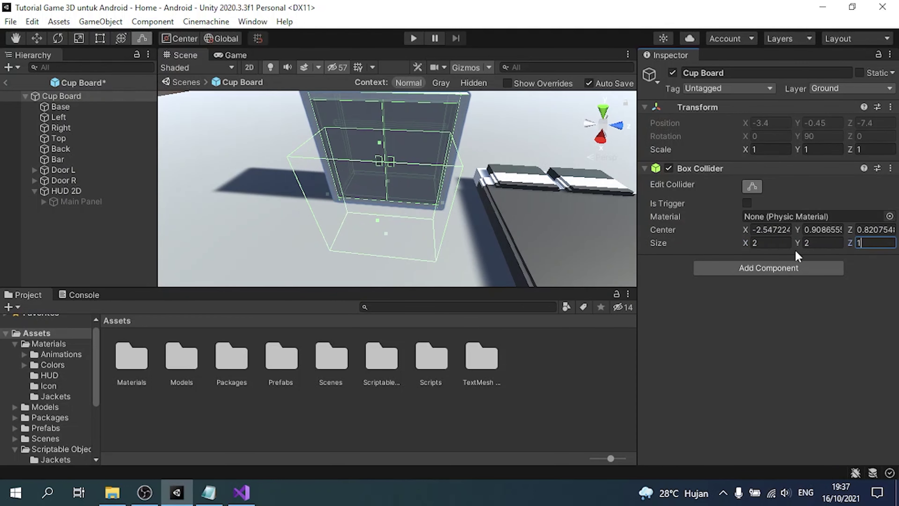
Set the collider center to 0, 1.5, 0.9.
{"action": "left_click", "coordinate": [768, 230]}
{"action": "type", "text": "0"}
{"action": "key", "text": "Tab"}
{"action": "key", "text": "Tab"}
{"action": "type", "text": "0"}
{"action": "key", "text": "shift+Tab"}
{"action": "type", "text": "2"}
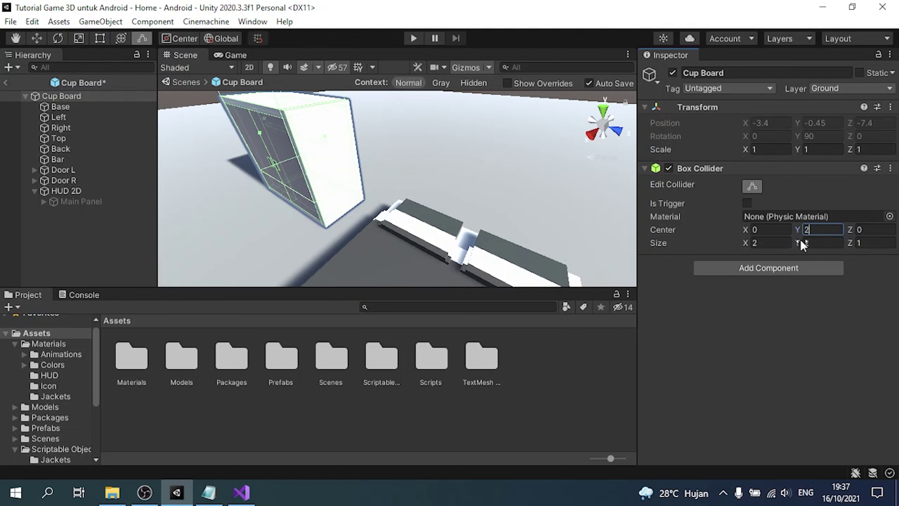
{"action": "key", "text": "BackSpace"}
{"action": "type", "text": "1.5"}
{"action": "key", "text": "Tab"}
{"action": "type", "text": "1"}
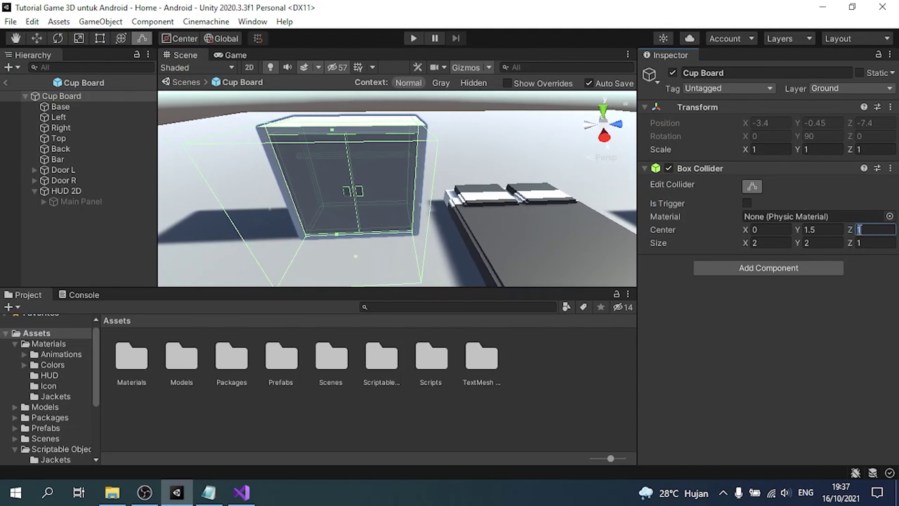
{"action": "type", "text": "0.9"}
Try center Y 1.25, revert to 1.5, and make the collider a trigger.
{"action": "mouse_move", "coordinate": [389, 177]}
{"action": "left_mouse_down", "text": "alt"}
{"action": "mouse_move", "coordinate": [533, 149]}
{"action": "mouse_move", "coordinate": [494, 182]}
{"action": "left_mouse_up", "text": "alt"}
{"action": "double_click", "coordinate": [814, 230]}
{"action": "type", "text": "1.25"}
{"action": "key", "text": "ctrl+z"}
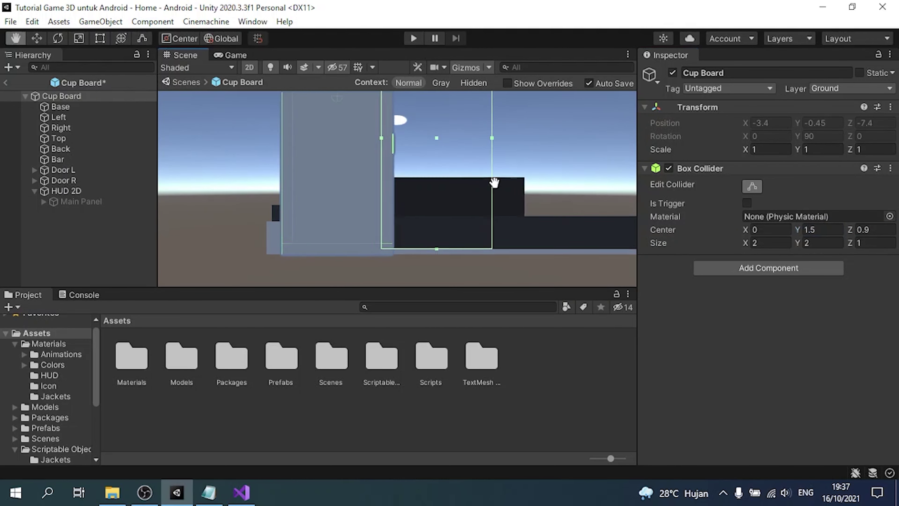
{"action": "left_click_drag", "start_coordinate": [495, 183], "coordinate": [331, 259], "text": "alt"}
{"action": "left_click", "coordinate": [746, 203]}
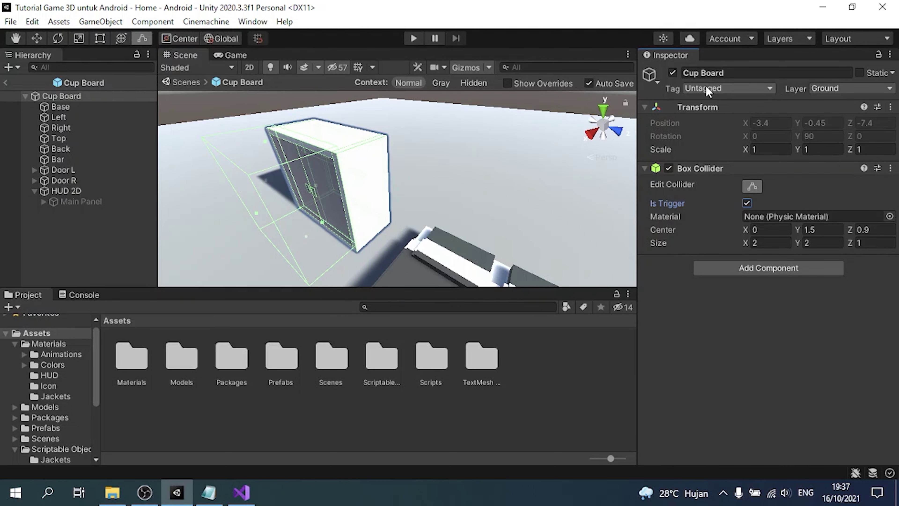
Lock the Inspector on the Cup Board prefab and open Scripts > Environment.
{"action": "left_click", "coordinate": [879, 55]}
{"action": "double_click", "coordinate": [423, 359]}
{"action": "double_click", "coordinate": [121, 368]}
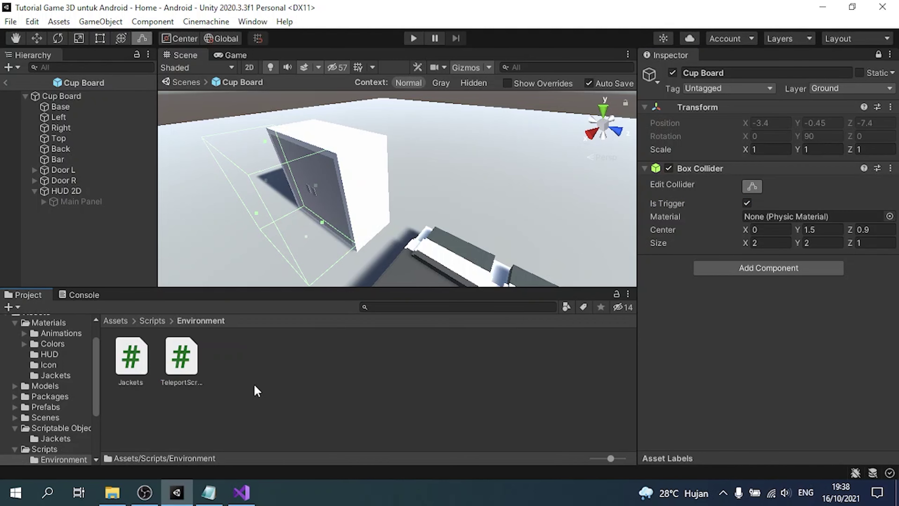
Create a C# script named CupBoardScript and attach it to the Cup Board prefab.
{"action": "right_click", "coordinate": [257, 367]}
{"action": "mouse_move", "coordinate": [381, 19]}
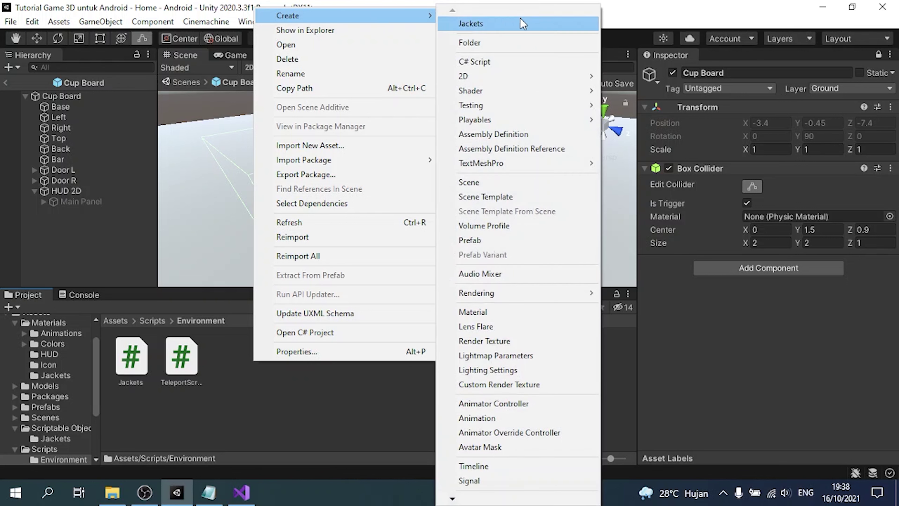
{"action": "left_click", "coordinate": [535, 67]}
{"action": "type", "text": "c"}
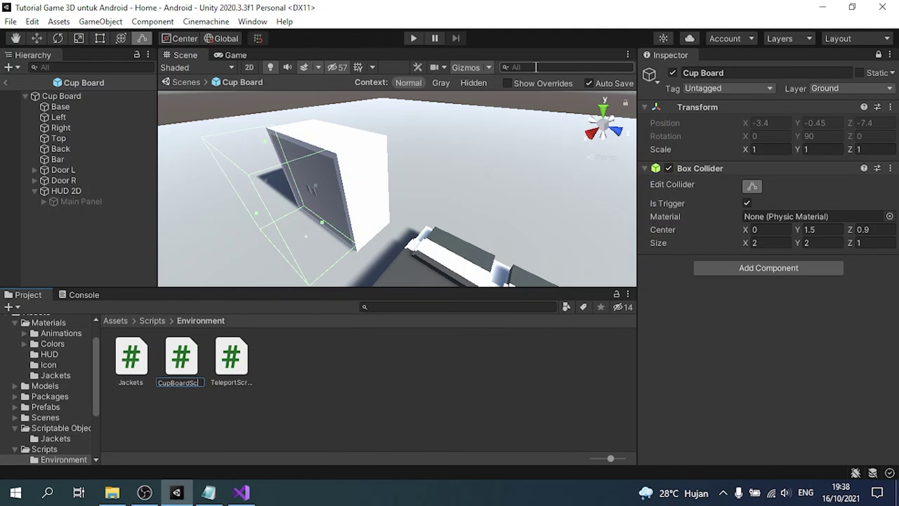
{"action": "type", "text": "ript"}
{"action": "key", "text": "Return"}
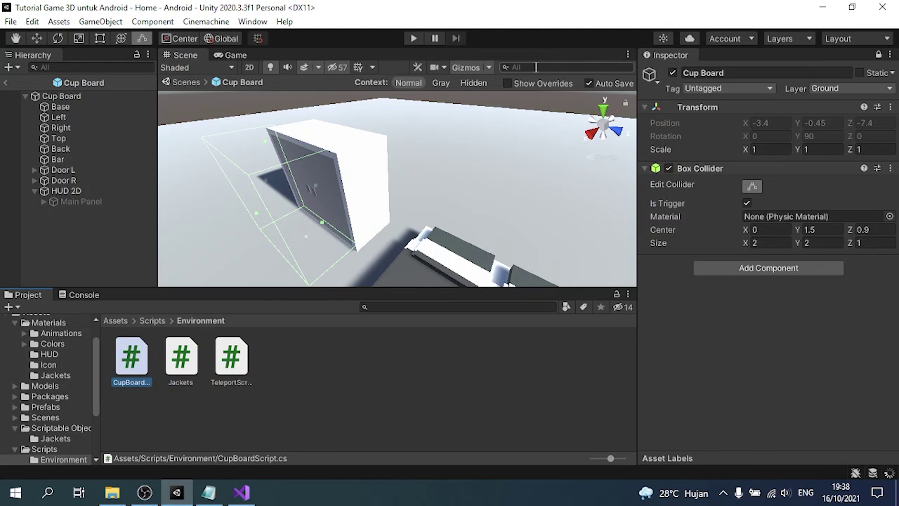
{"action": "left_click_drag", "start_coordinate": [131, 356], "coordinate": [779, 331]}
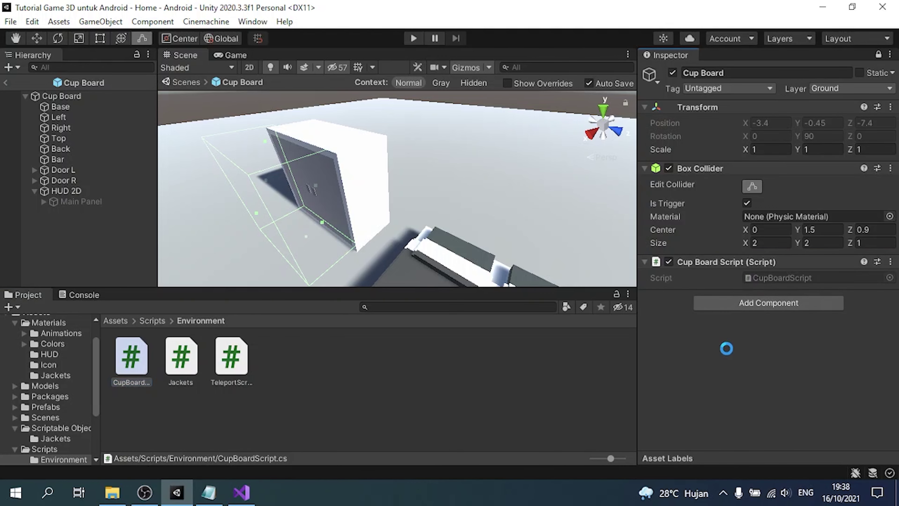
Draft a note about adding a button before coding the cupboard, clear it, and save.
{"action": "key", "text": "alt+Tab"}
{"action": "type", "text": "sebelum kit"}
{"action": "key", "text": "BackSpace"}
{"action": "type", "text": "ngodin"}
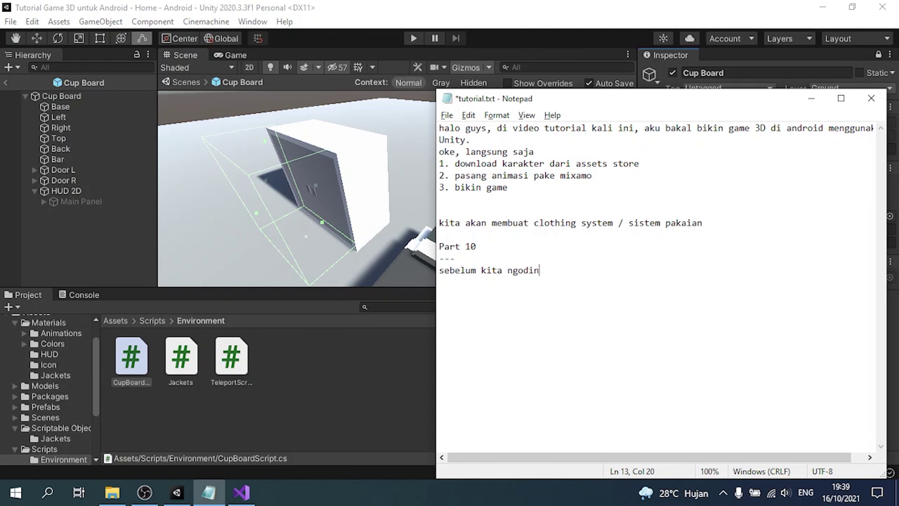
{"action": "type", "text": "g cup board, kita tambahkan tombol di lemari"}
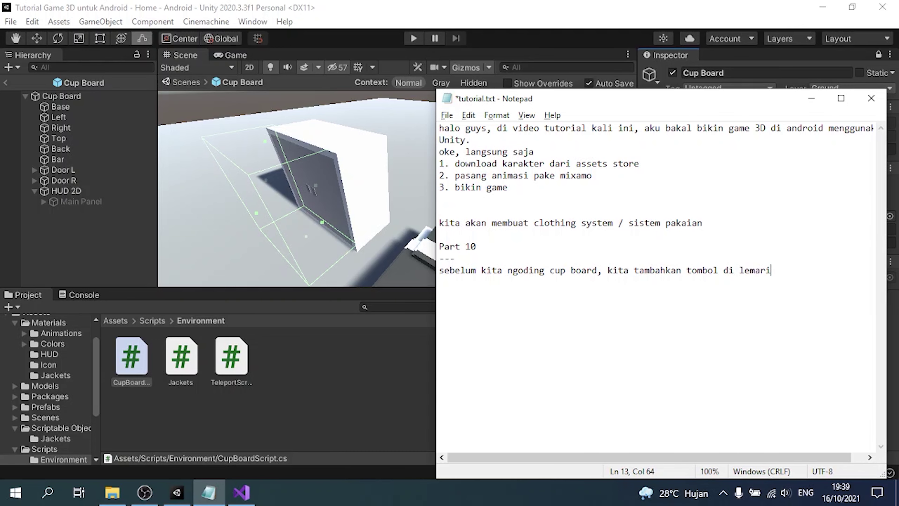
{"action": "key", "text": "shift+Home"}
{"action": "key", "text": "BackSpace"}
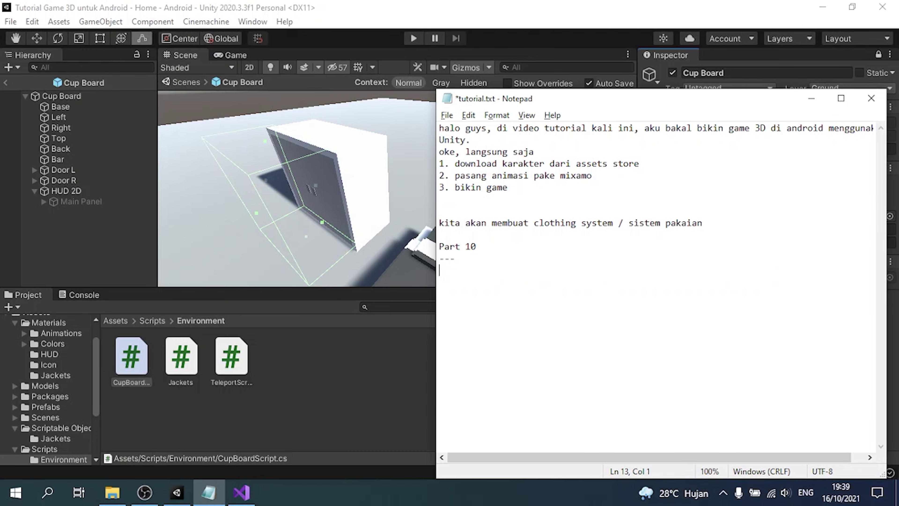
{"action": "key", "text": "ctrl+s"}
{"action": "key", "text": "alt+Tab"}
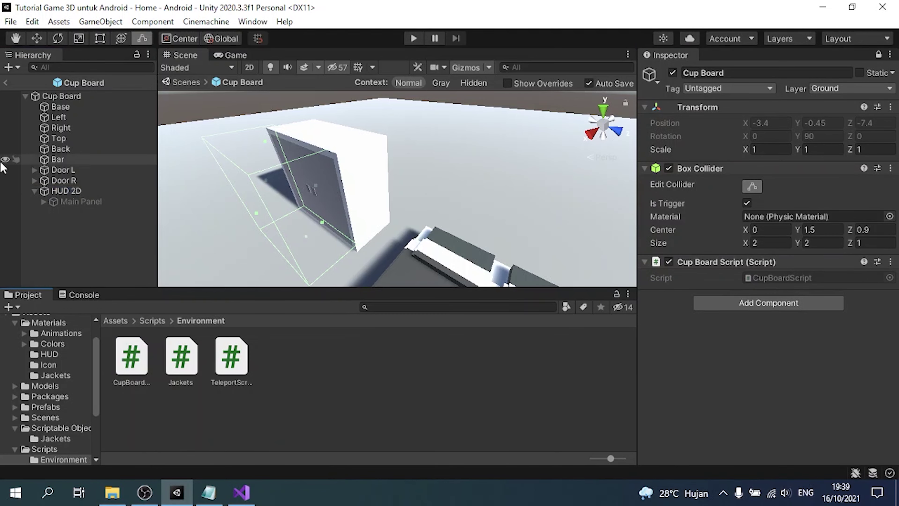
Leave the Cup Board prefab and open the School scene from Assets > Scenes > Level.
{"action": "left_click", "coordinate": [5, 83]}
{"action": "left_click", "coordinate": [113, 320]}
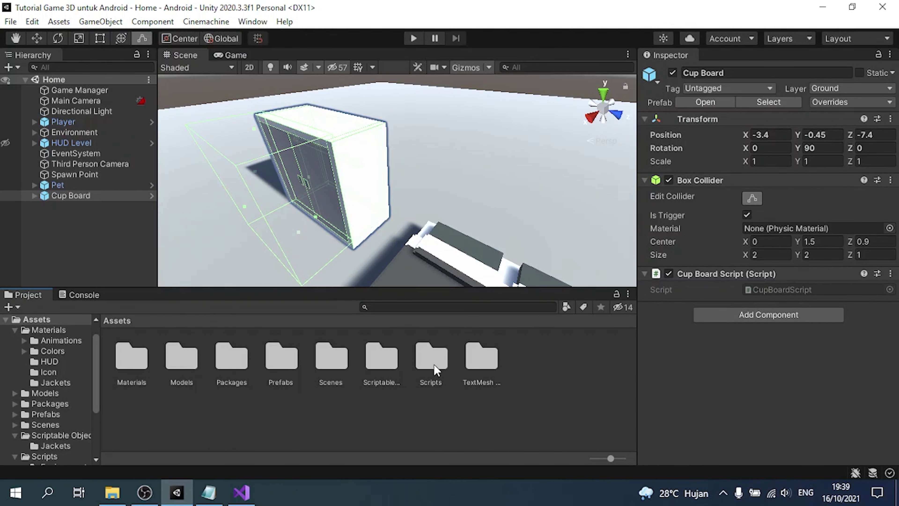
{"action": "double_click", "coordinate": [330, 368]}
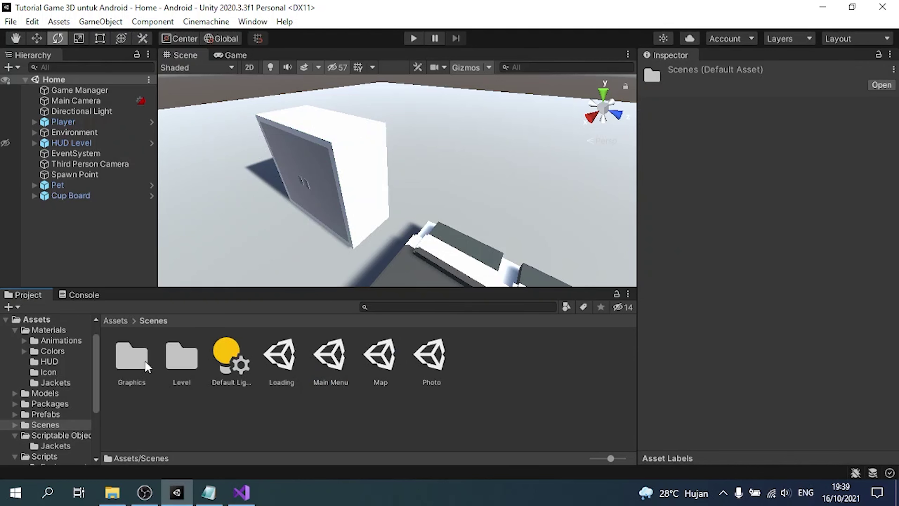
{"action": "double_click", "coordinate": [178, 364]}
{"action": "left_click", "coordinate": [276, 354]}
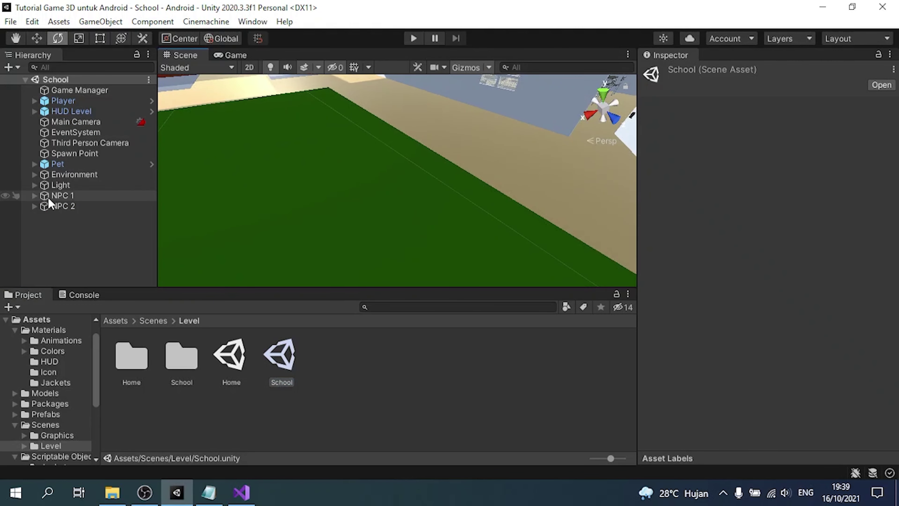
Open the Arisa prefab under NPC 1 and copy its Interact Button.
{"action": "double_click", "coordinate": [54, 197]}
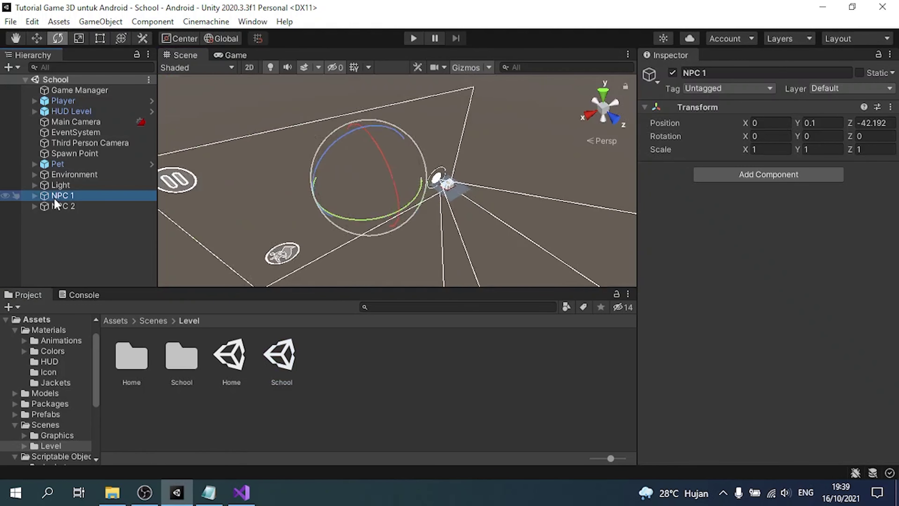
{"action": "left_click", "coordinate": [35, 195]}
{"action": "double_click", "coordinate": [57, 216]}
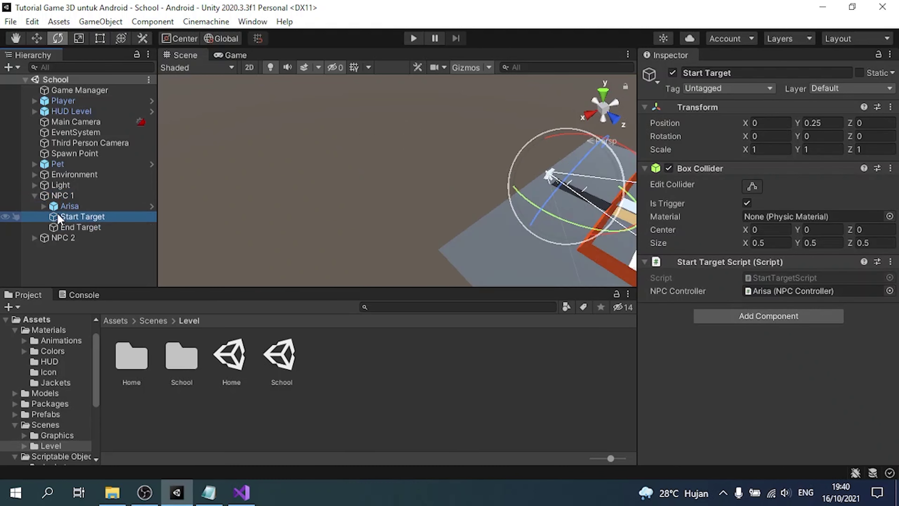
{"action": "left_click", "coordinate": [90, 206]}
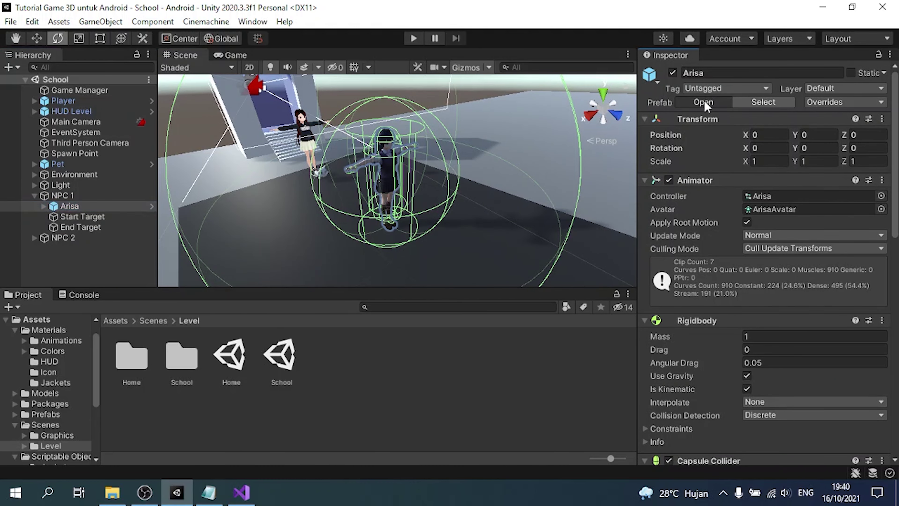
{"action": "left_click", "coordinate": [703, 103]}
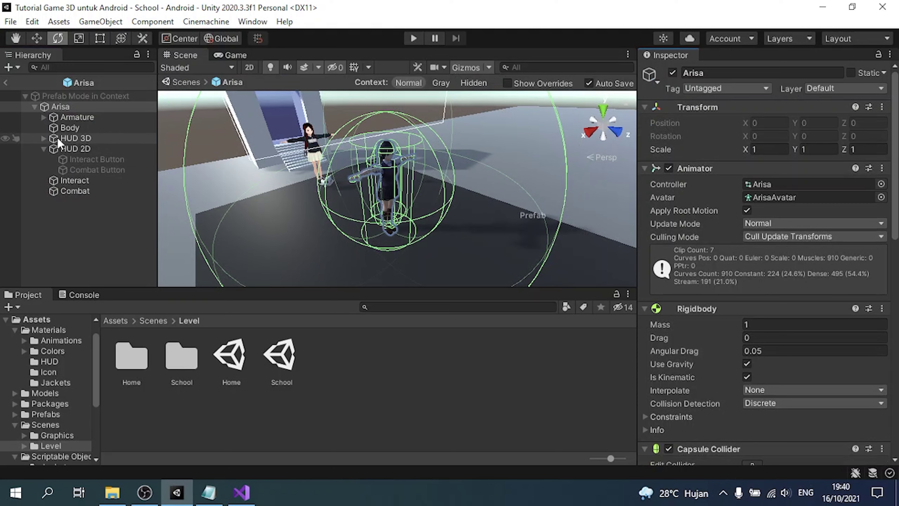
{"action": "left_click", "coordinate": [88, 161]}
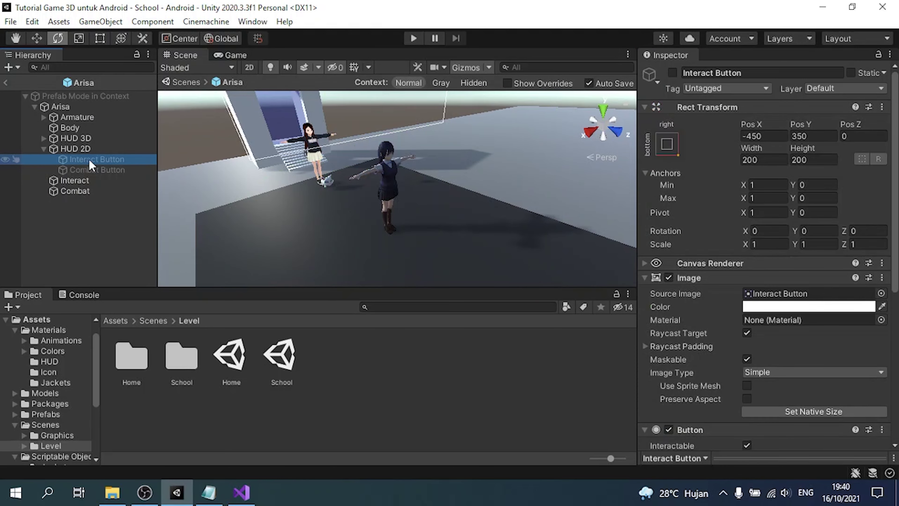
{"action": "right_click", "coordinate": [104, 159]}
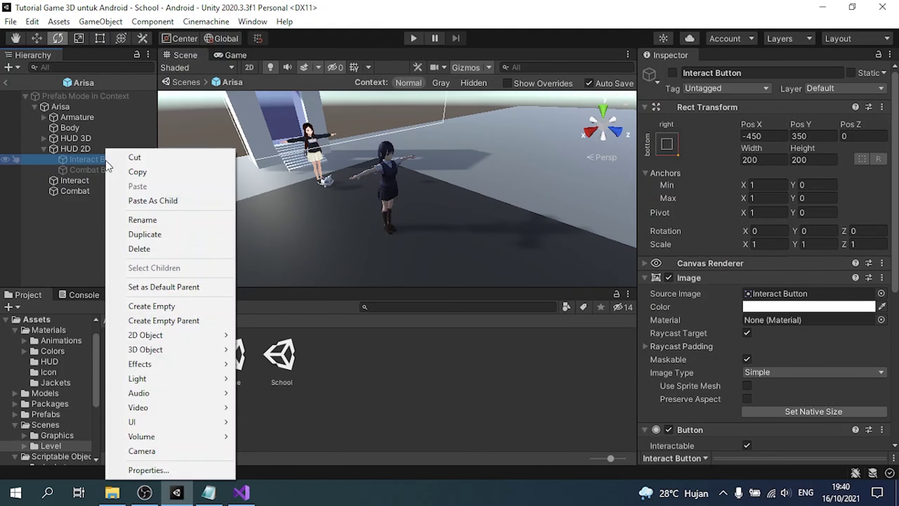
{"action": "left_click", "coordinate": [156, 172]}
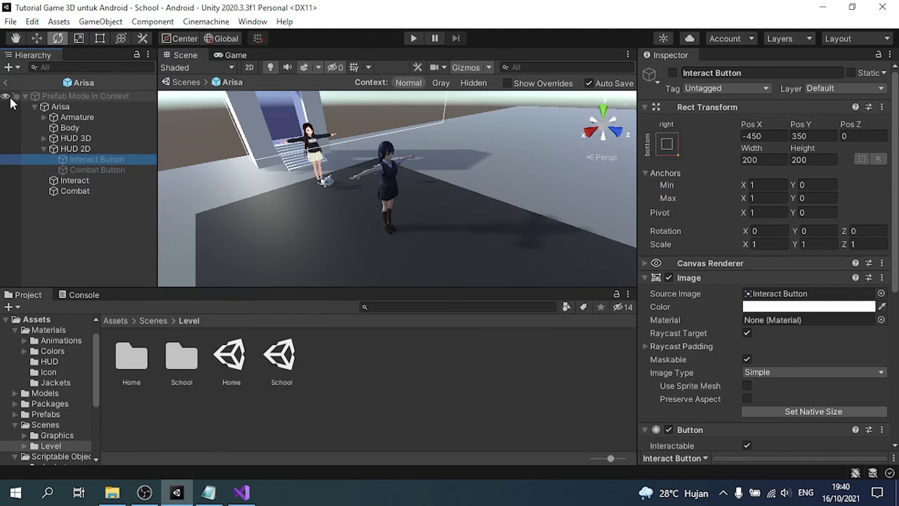
Return to the Home scene and open the Cup Board prefab for editing.
{"action": "left_click", "coordinate": [5, 83]}
{"action": "double_click", "coordinate": [241, 354]}
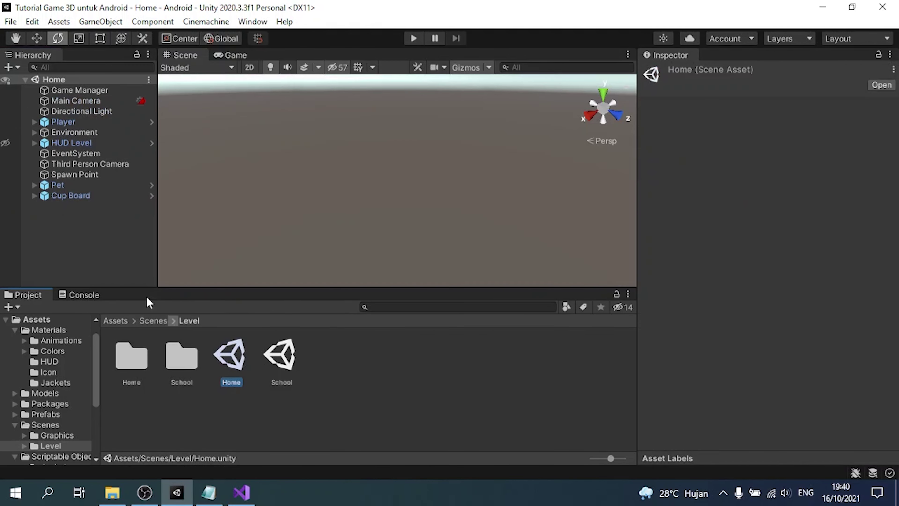
{"action": "left_click", "coordinate": [72, 195]}
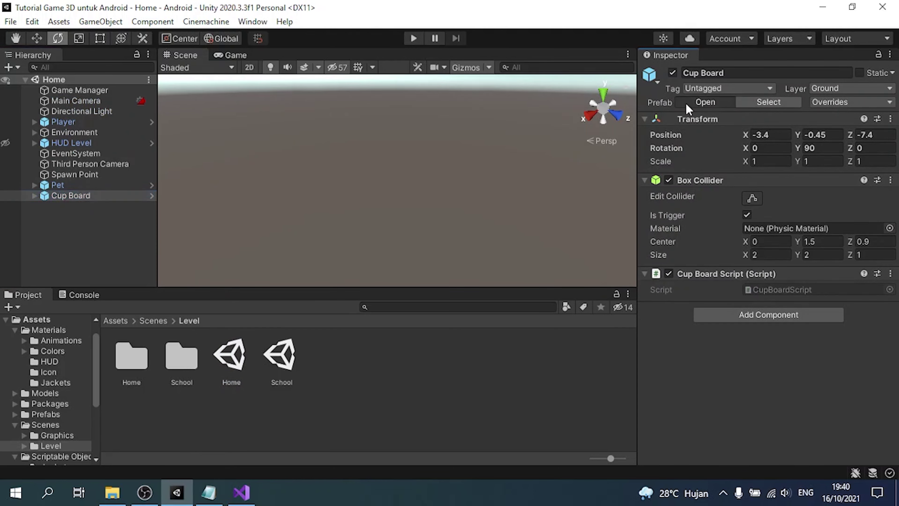
{"action": "left_click", "coordinate": [152, 195]}
Select and frame the Cup Board's HUD 2D canvas with the Move tool active.
{"action": "left_click", "coordinate": [110, 190]}
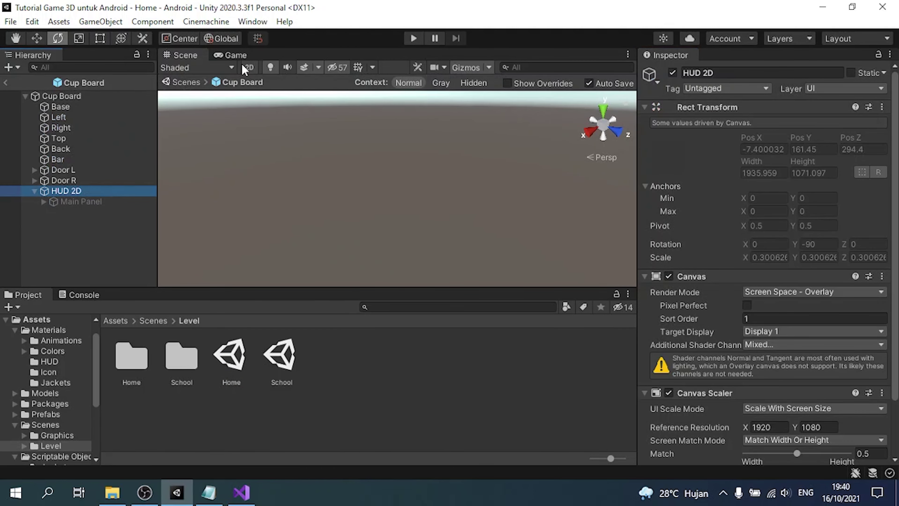
{"action": "key", "text": "f"}
{"action": "left_click", "coordinate": [70, 192]}
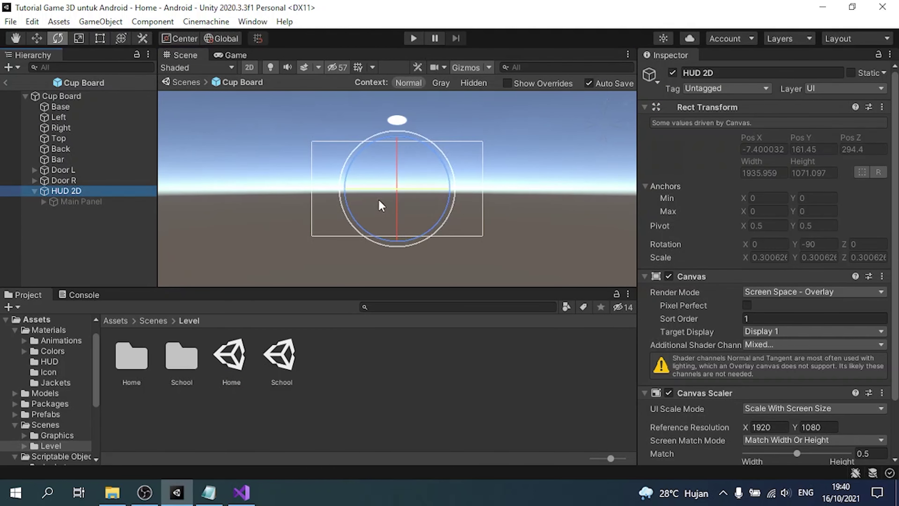
{"action": "key", "text": "w"}
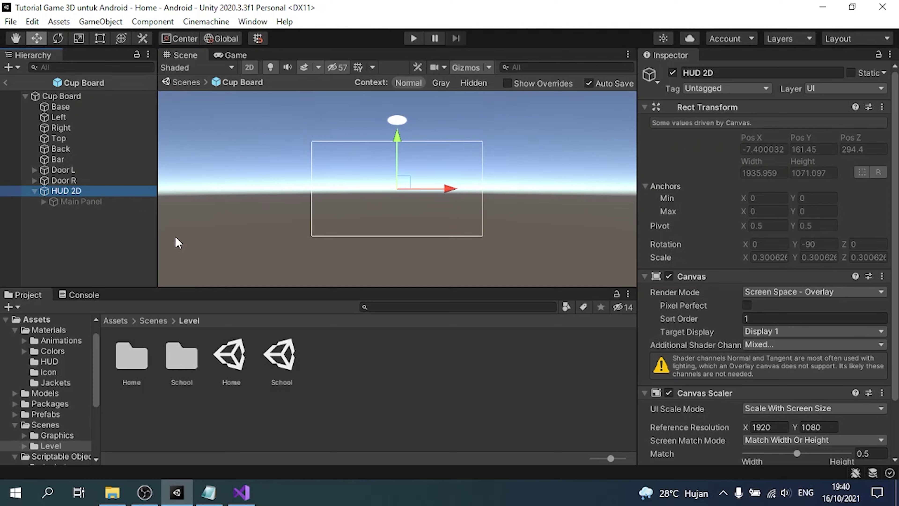
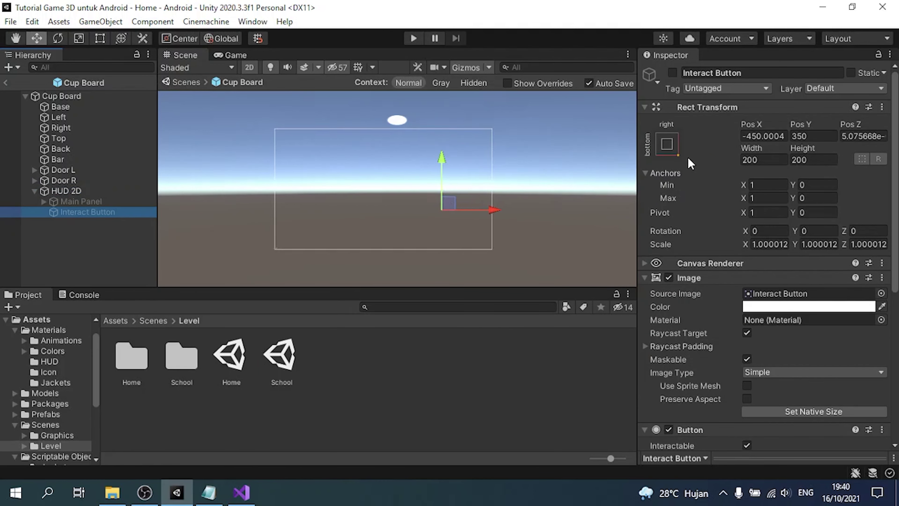
Activate the Interact Button and preview the HUD in the Game view.
{"action": "left_click", "coordinate": [672, 72]}
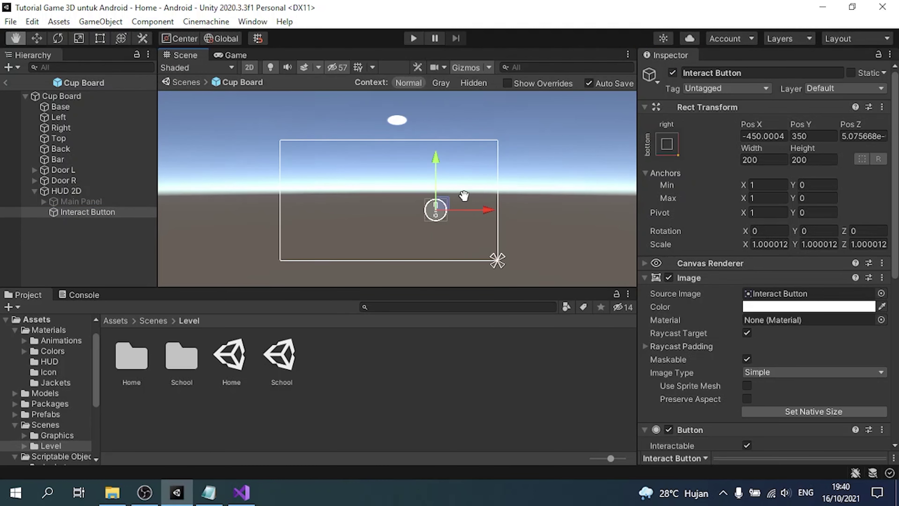
{"action": "left_click", "coordinate": [232, 54]}
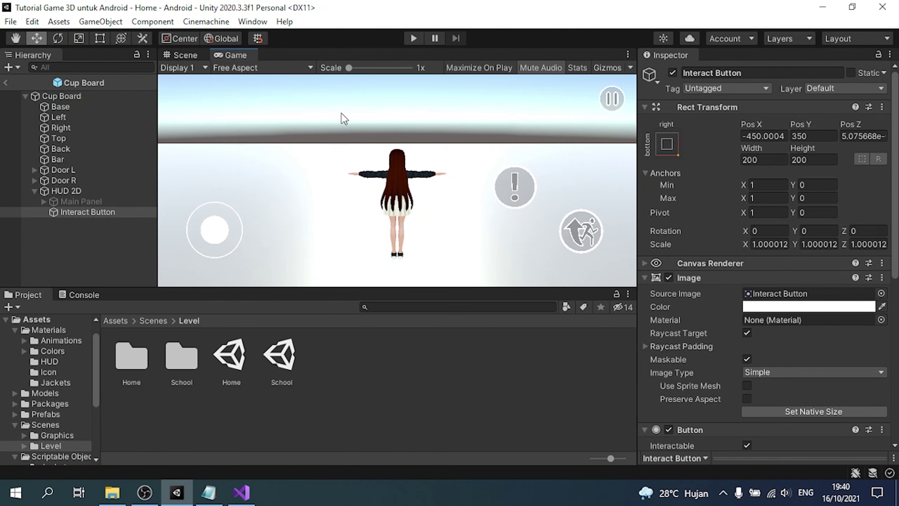
{"action": "left_click", "coordinate": [182, 55]}
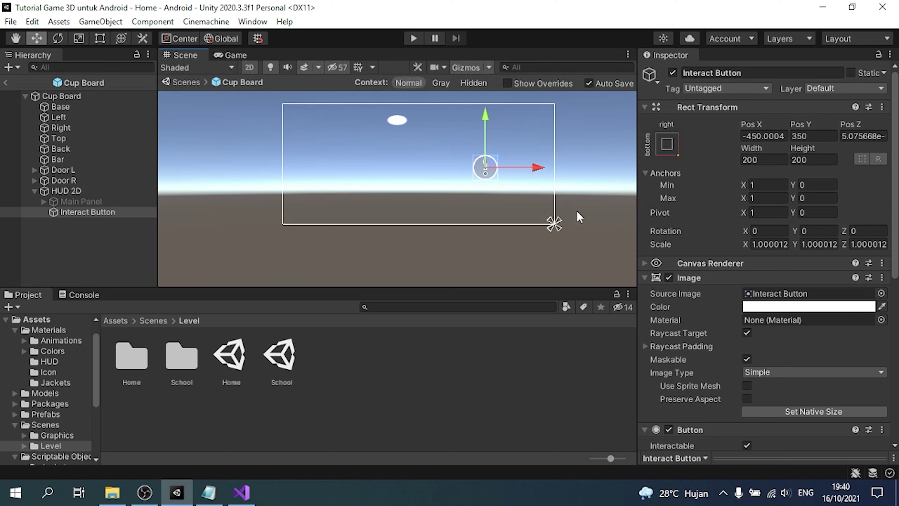
Remove the unassigned On Click() entry from the Interact Button, then re-enable the button.
{"action": "left_click", "coordinate": [672, 73]}
{"action": "scroll", "coordinate": [722, 257], "scroll_direction": "down", "scroll_amount": 8}
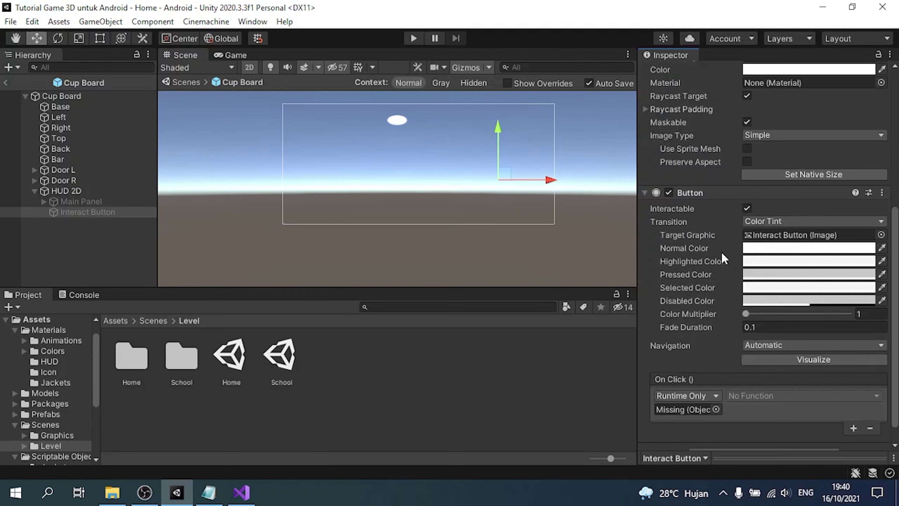
{"action": "left_click", "coordinate": [869, 426]}
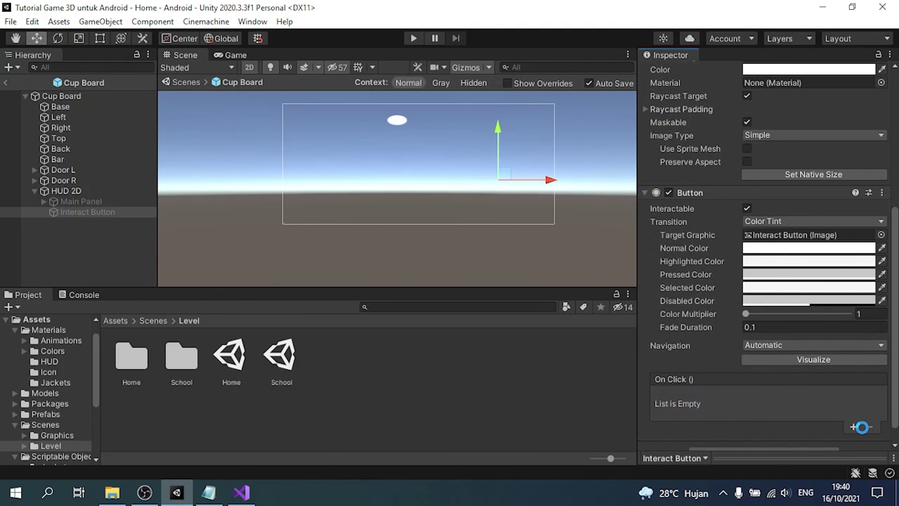
{"action": "scroll", "coordinate": [741, 214], "scroll_direction": "up", "scroll_amount": 8}
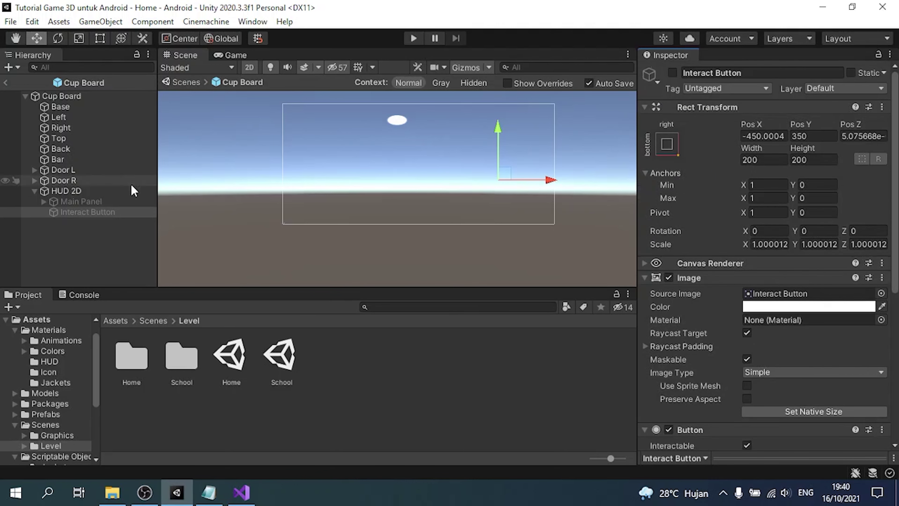
{"action": "left_click", "coordinate": [672, 72]}
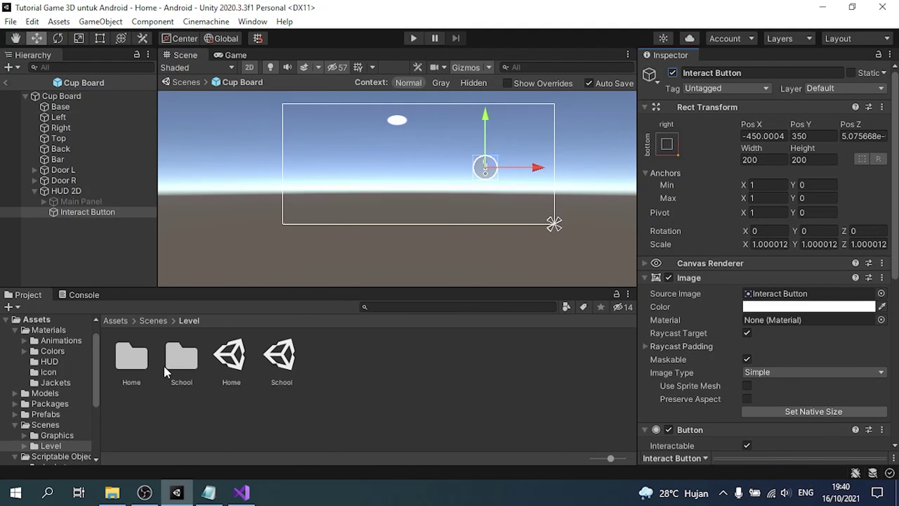
Declare public GameObject fields interactButton and jacketPanel in CupBoardScript.
{"action": "left_click", "coordinate": [241, 492]}
{"action": "key", "text": "Return"}
{"action": "key", "text": "Return"}
{"action": "key", "text": "Up"}
{"action": "key", "text": "Up"}
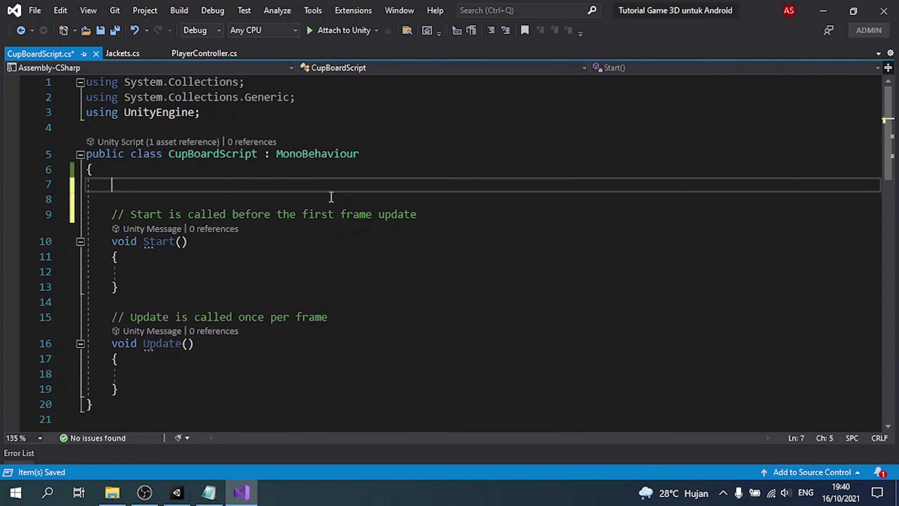
{"action": "type", "text": "public GameObject"}
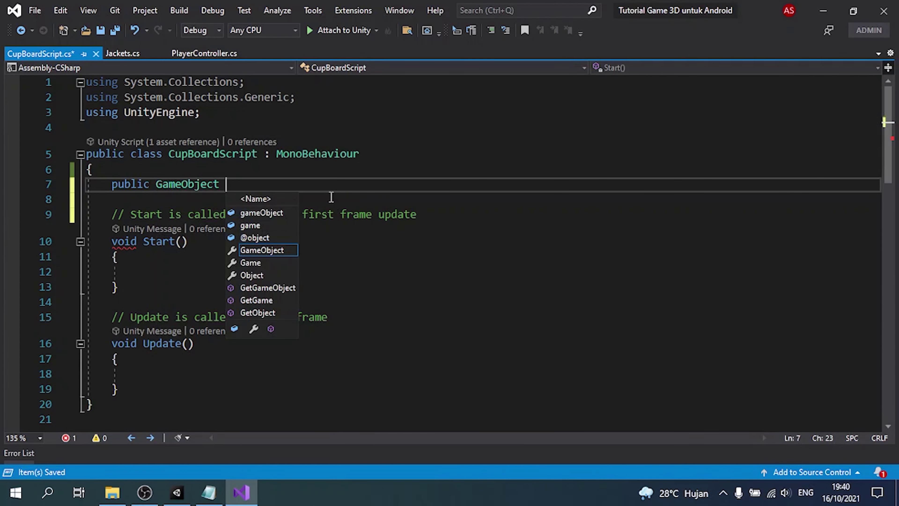
{"action": "type", "text": " interactButton"}
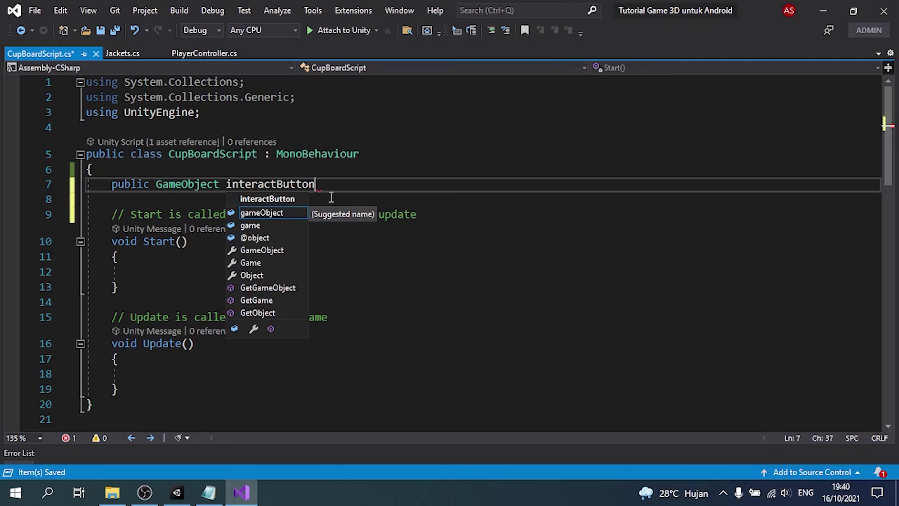
{"action": "type", "text": ";"}
{"action": "key", "text": "Return"}
{"action": "type", "text": "public G"}
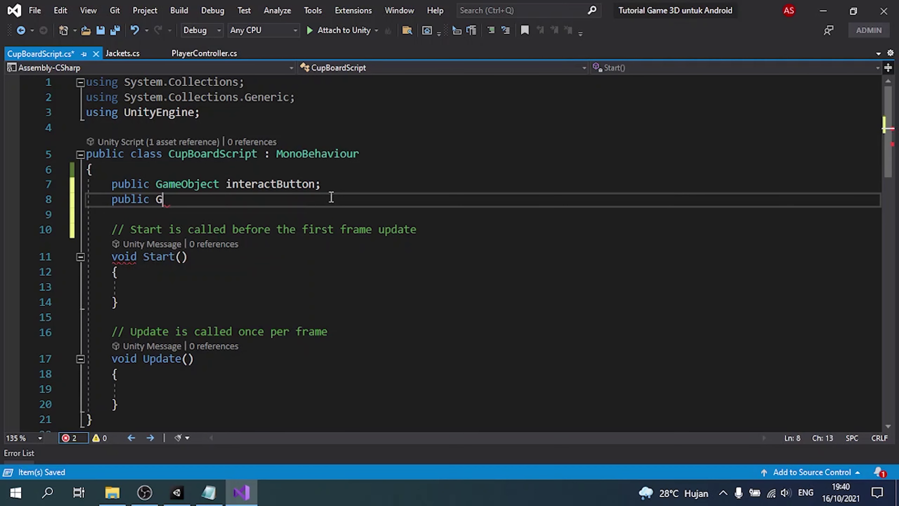
{"action": "type", "text": "ameObject jacket"}
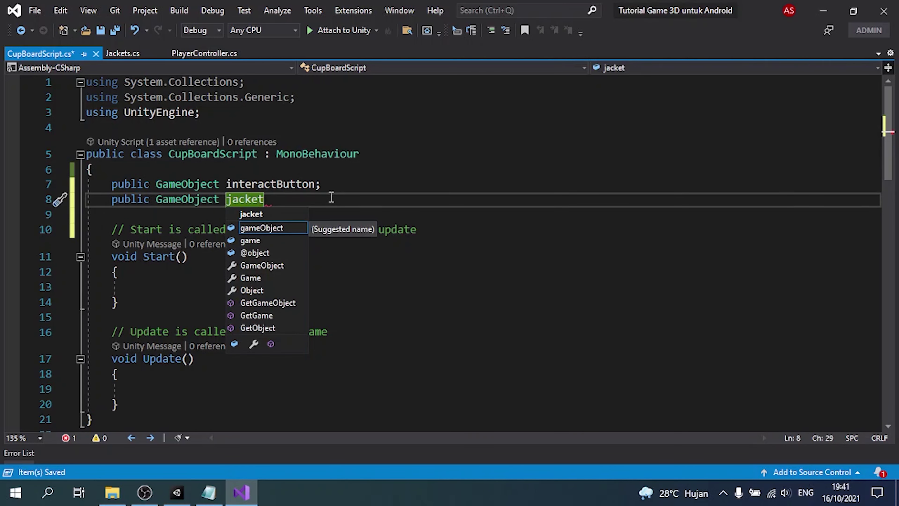
{"action": "type", "text": "Panel;"}
{"action": "key", "text": "Return"}
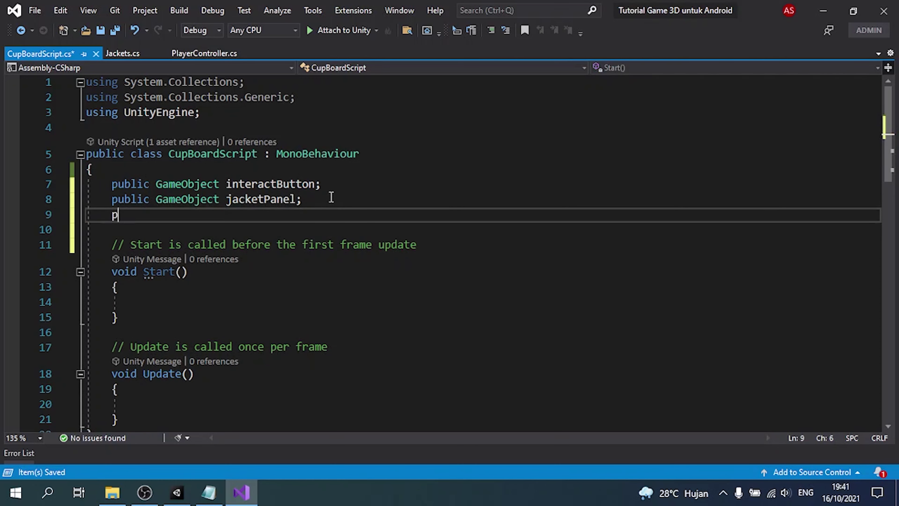
Add a public GameObject pet with a comment, plus PlayerController playerController and Animation anim fields.
{"action": "type", "text": "public GameObject "}
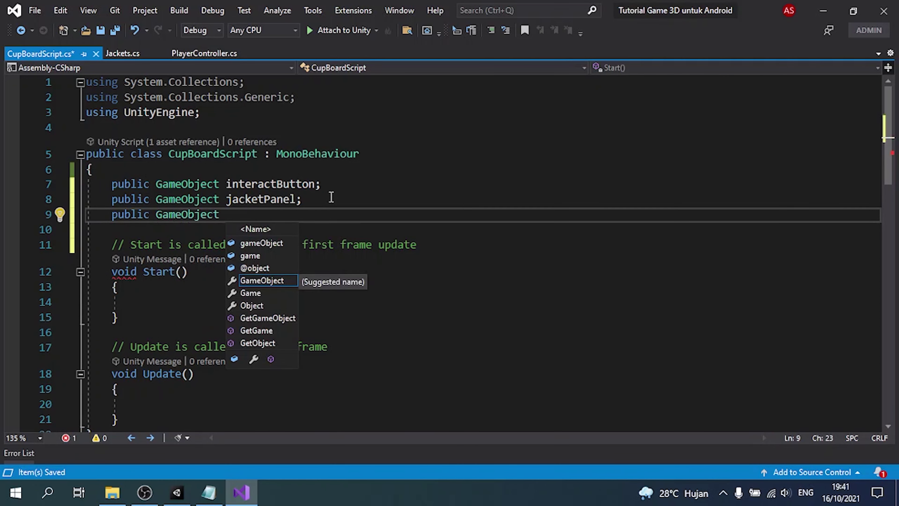
{"action": "type", "text": "pet; // jika ingin menghilangkan pet saat ganti pakaian"}
{"action": "key", "text": "Return"}
{"action": "key", "text": "Return"}
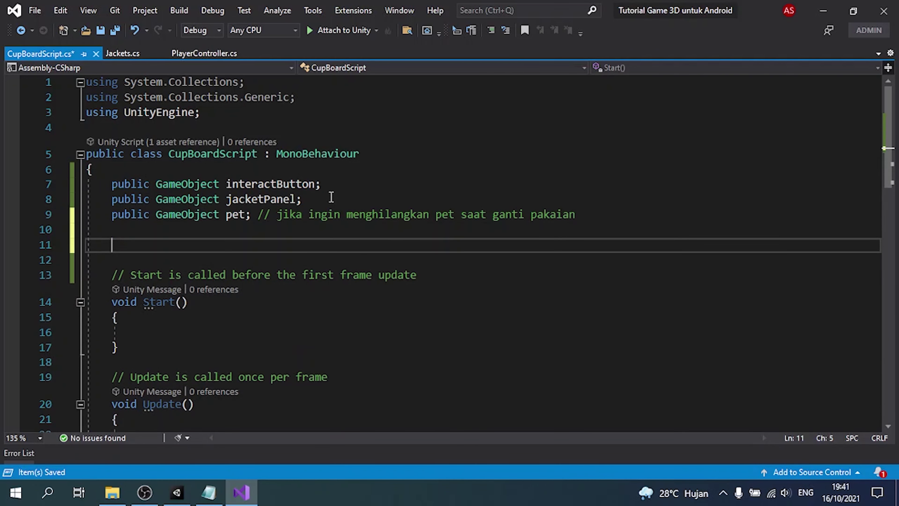
{"action": "type", "text": "PlayerC player"}
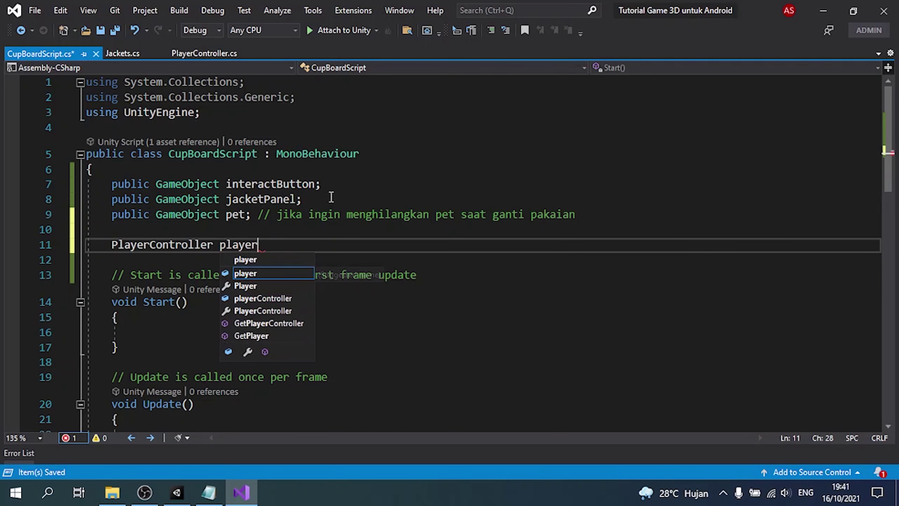
{"action": "type", "text": "C;"}
{"action": "key", "text": "Return"}
{"action": "key", "text": "Return"}
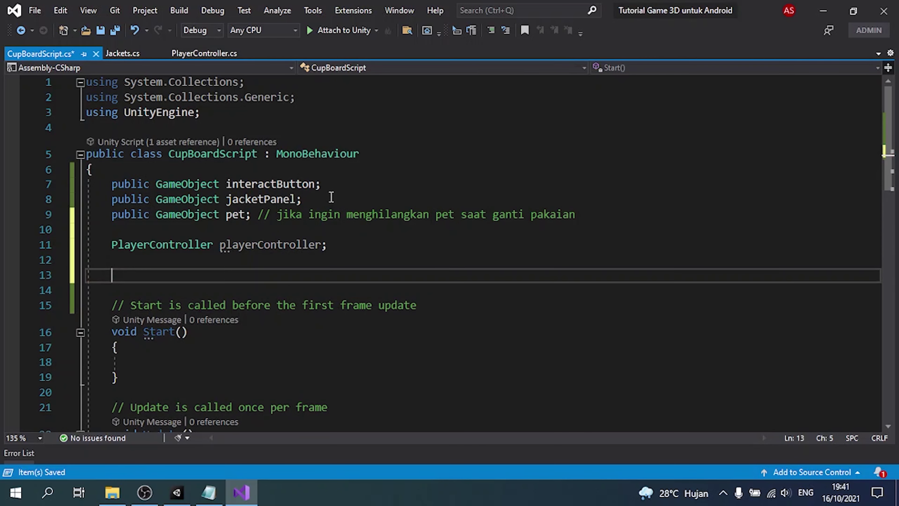
{"action": "type", "text": "Animation ani"}
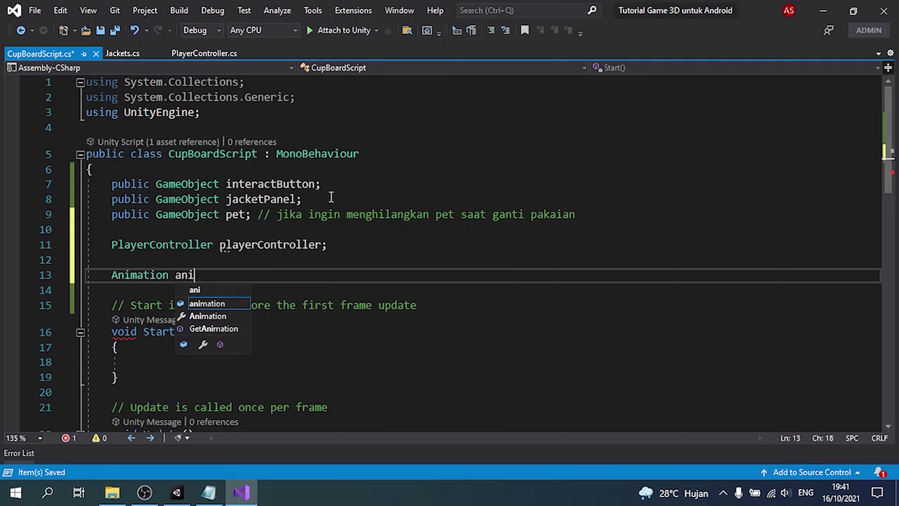
{"action": "type", "text": "m;"}
{"action": "key", "text": "Down"}
{"action": "key", "text": "Down"}
{"action": "key", "text": "Down"}
{"action": "key", "text": "Down"}
{"action": "key", "text": "Down"}
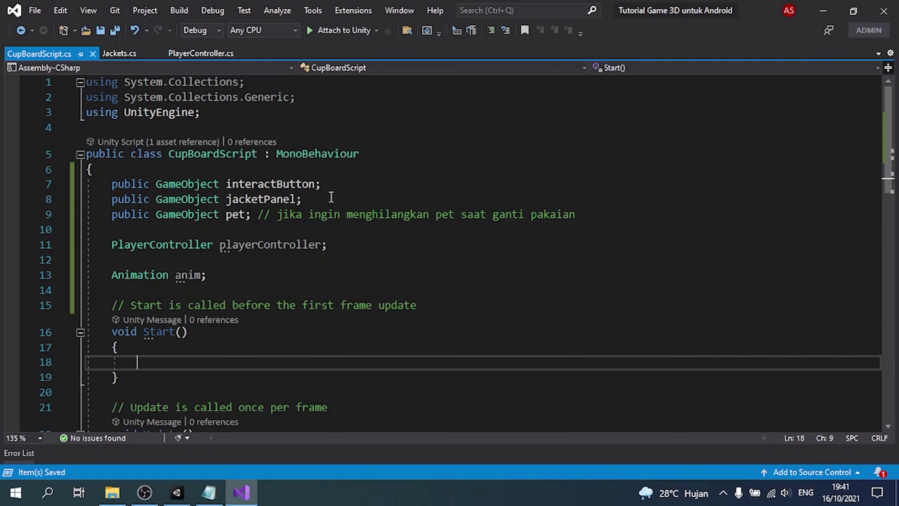
In Start(), hide interactButton and jacketPanel with SetActive(false), and save.
{"action": "type", "text": "intera"}
{"action": "key", "text": "Tab"}
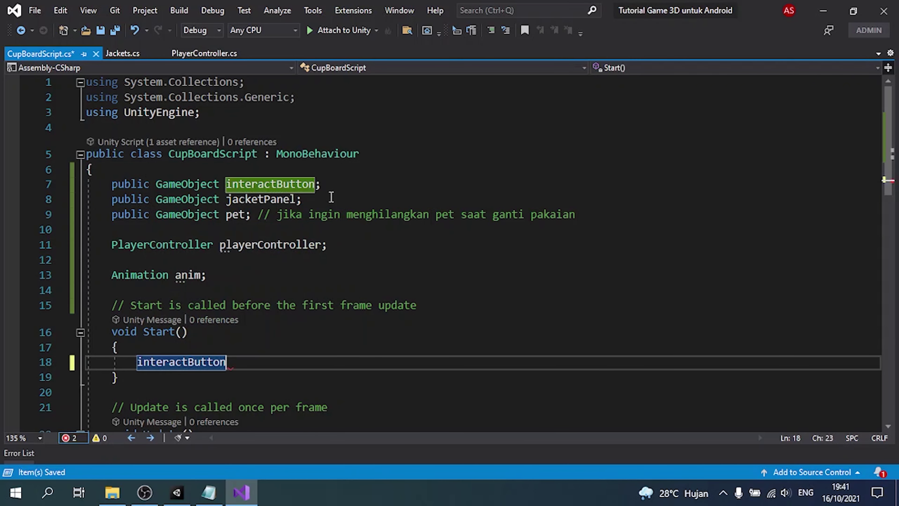
{"action": "type", "text": ".Seta"}
{"action": "key", "text": "Tab"}
{"action": "type", "text": "(false"}
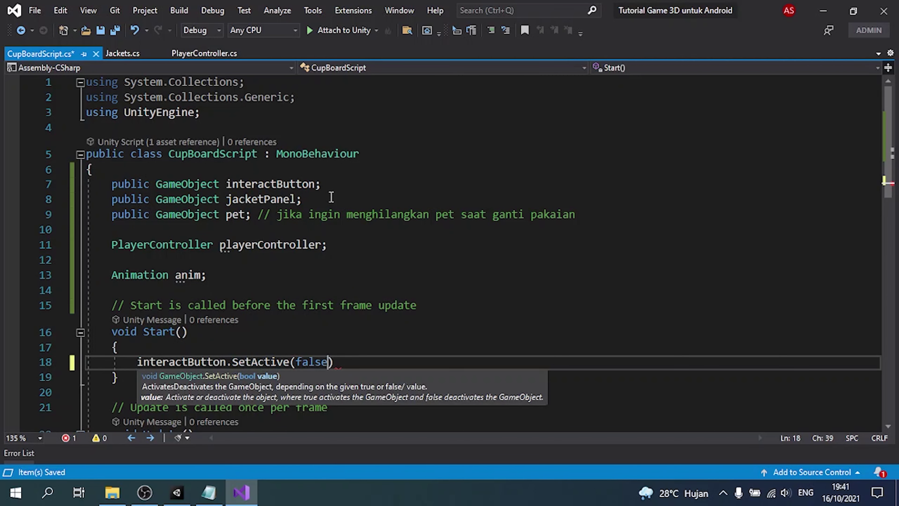
{"action": "type", "text": ");"}
{"action": "key", "text": "Return"}
{"action": "type", "text": "jak"}
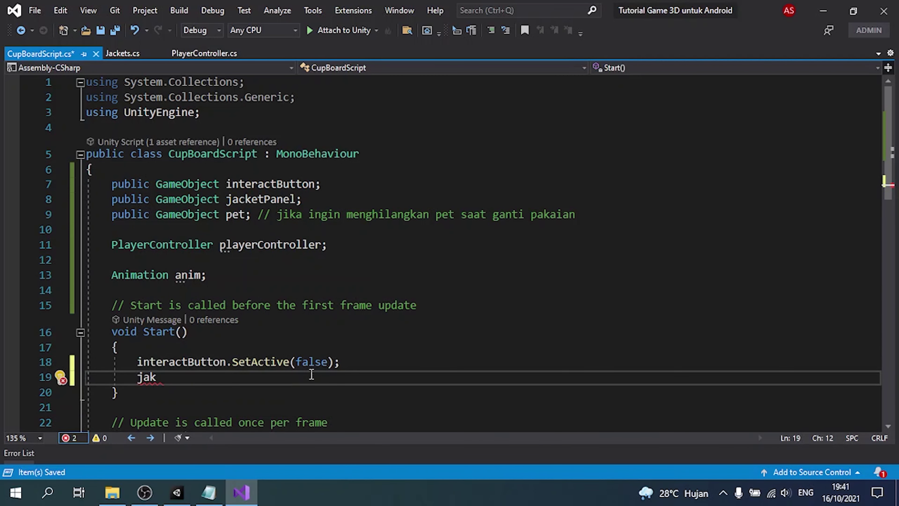
{"action": "key", "text": "Tab"}
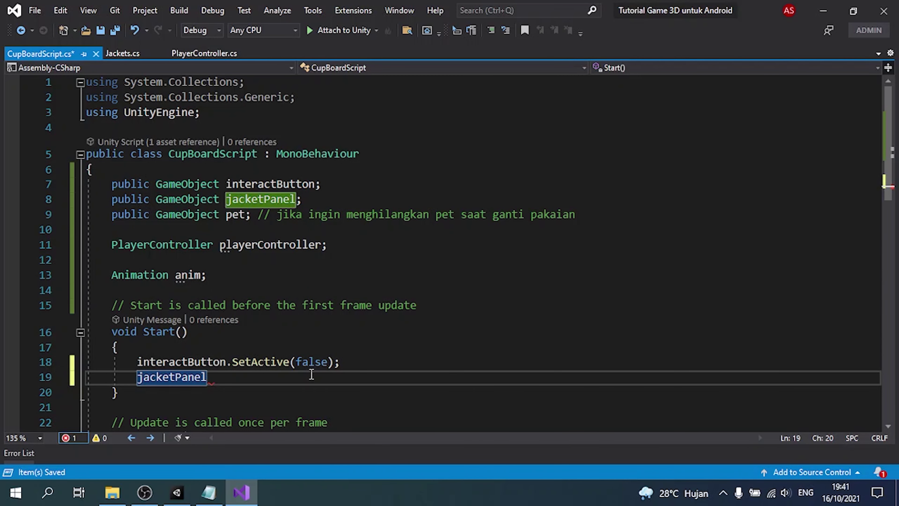
{"action": "type", "text": ".SetActive(false"}
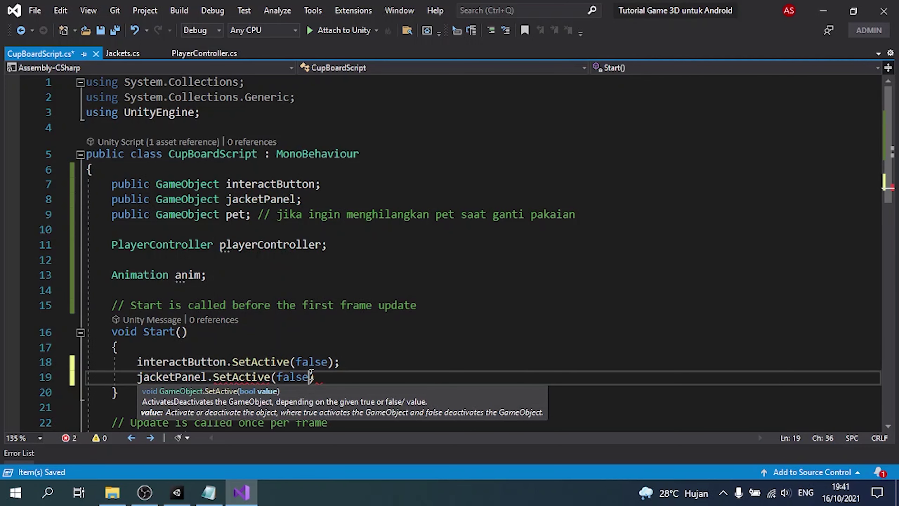
{"action": "type", "text": ");"}
{"action": "key", "text": "ctrl+s"}
Assign playerController = FindObjectOfType<PlayerController>() in Start() and save.
{"action": "key", "text": "Return"}
{"action": "key", "text": "Return"}
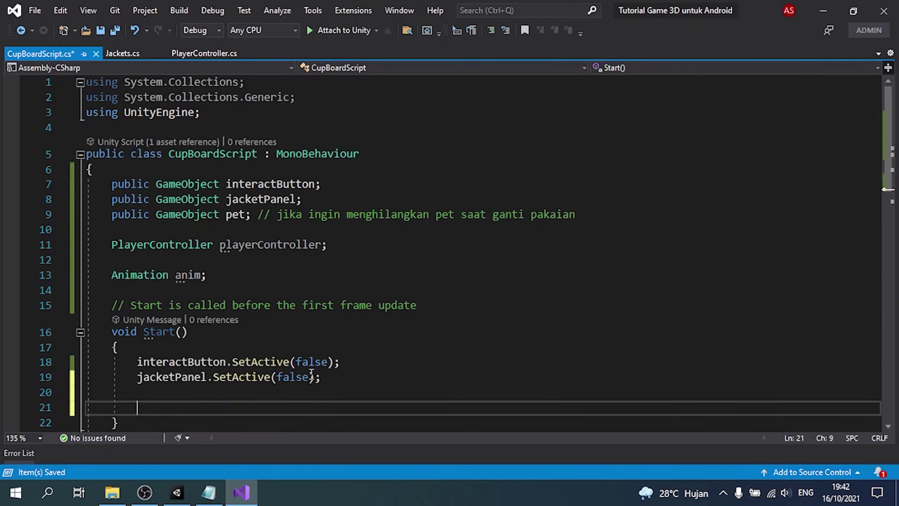
{"action": "type", "text": "pla"}
{"action": "key", "text": "Tab"}
{"action": "type", "text": "= Find"}
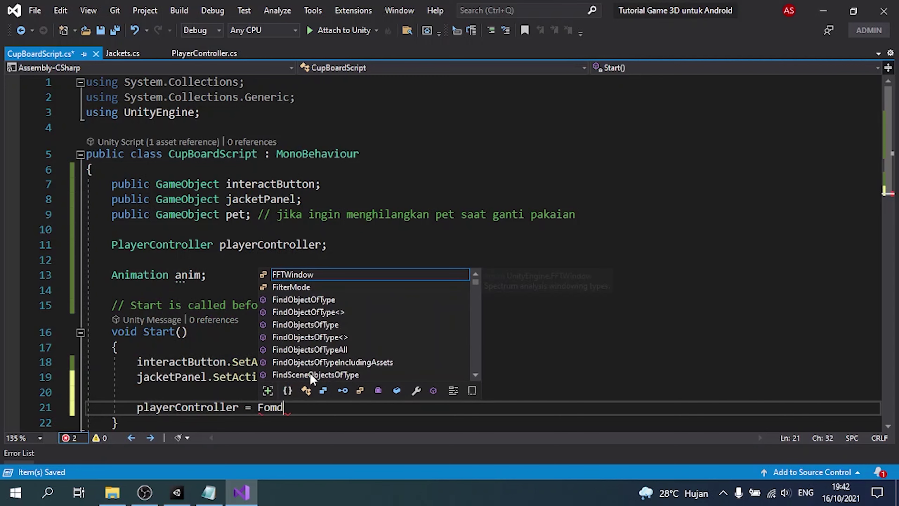
{"action": "key", "text": "Down"}
{"action": "key", "text": "Down"}
{"action": "key", "text": "Tab"}
{"action": "type", "text": "<P"}
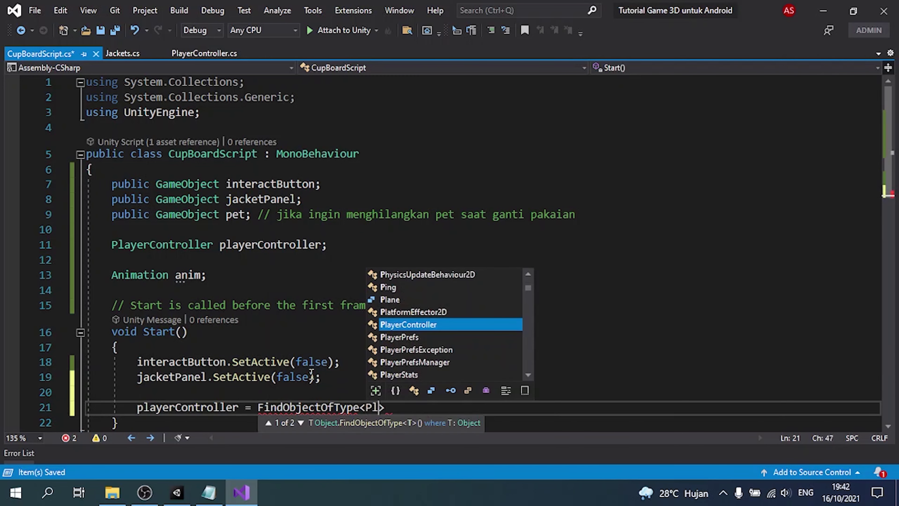
{"action": "type", "text": "lay"}
{"action": "key", "text": "Tab"}
{"action": "type", "text": ">();"}
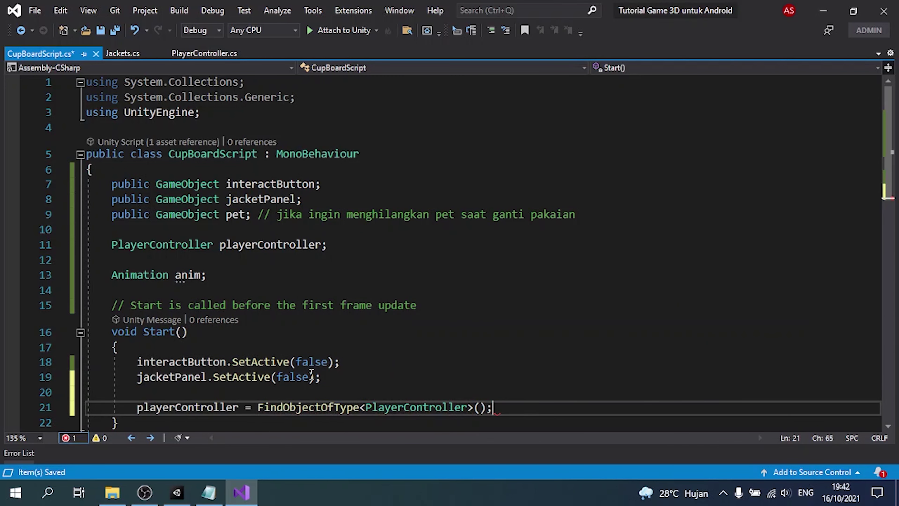
{"action": "key", "text": "ctrl+s"}
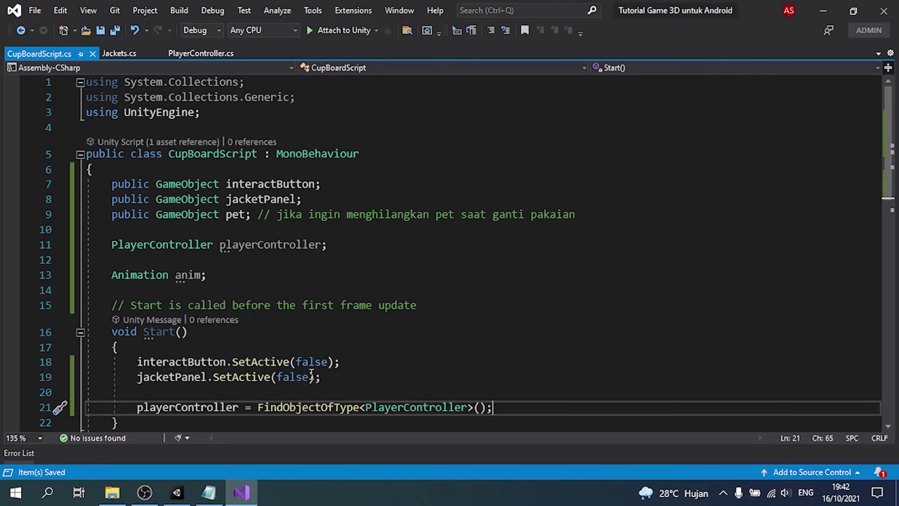
Add anim = GetComponent<Animation>(); to Start().
{"action": "key", "text": "Return"}
{"action": "key", "text": "Return"}
{"action": "scroll", "coordinate": [337, 365], "scroll_direction": "down", "scroll_amount": 3}
{"action": "type", "text": "ani"}
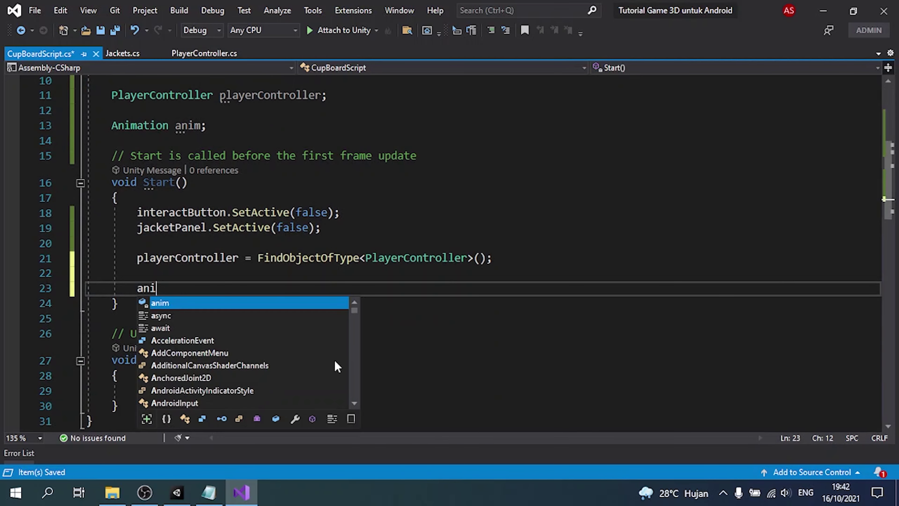
{"action": "type", "text": "m = Get"}
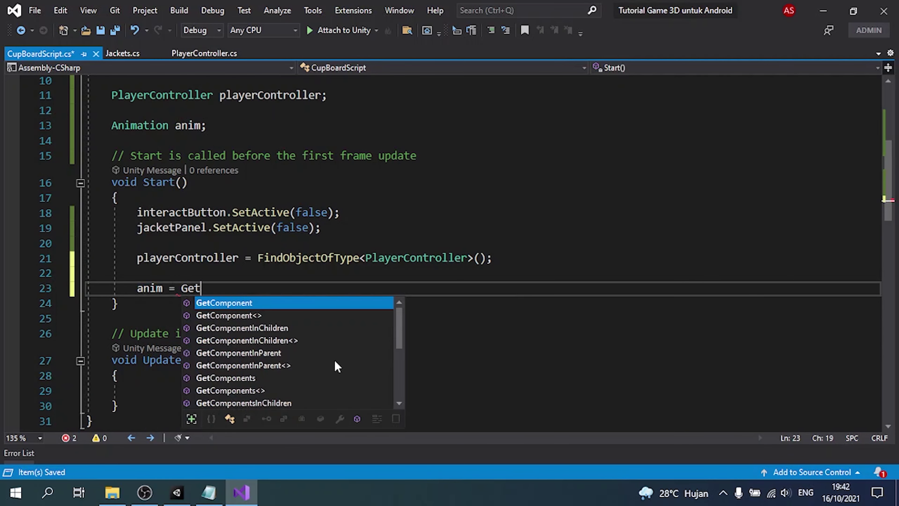
{"action": "key", "text": "Tab"}
{"action": "type", "text": "<"}
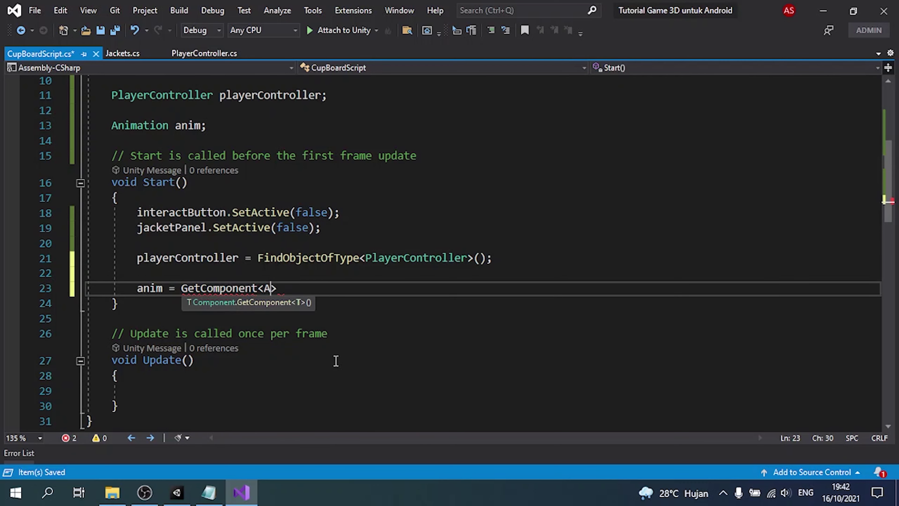
{"action": "type", "text": "Ani"}
{"action": "key", "text": "Tab"}
{"action": "type", "text": ">"}
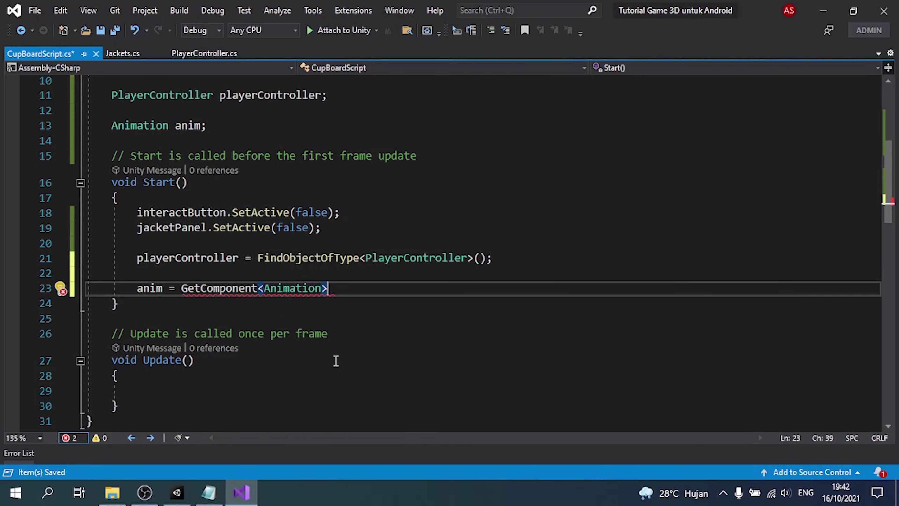
{"action": "type", "text": "();"}
Set anim.clip.legacy = true; in Start() and save the script.
{"action": "key", "text": "Return"}
{"action": "key", "text": "Return"}
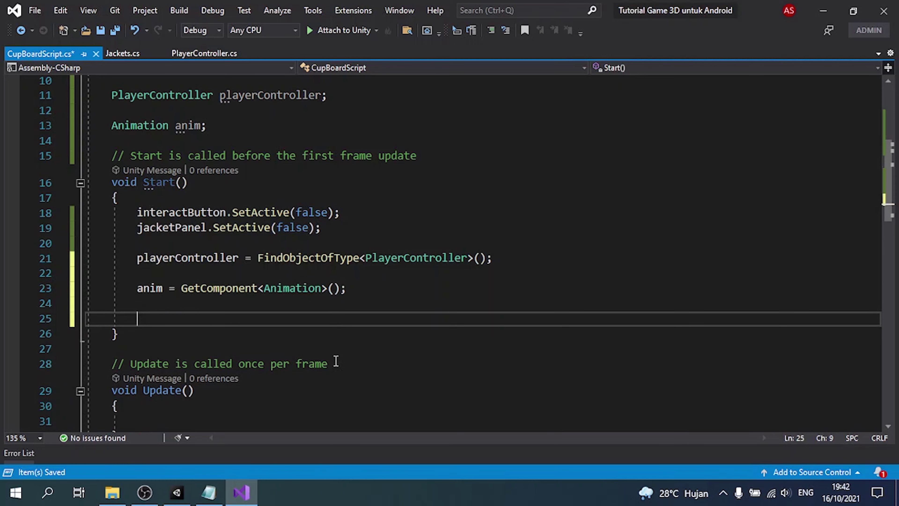
{"action": "type", "text": "anim.c"}
{"action": "key", "text": "Tab"}
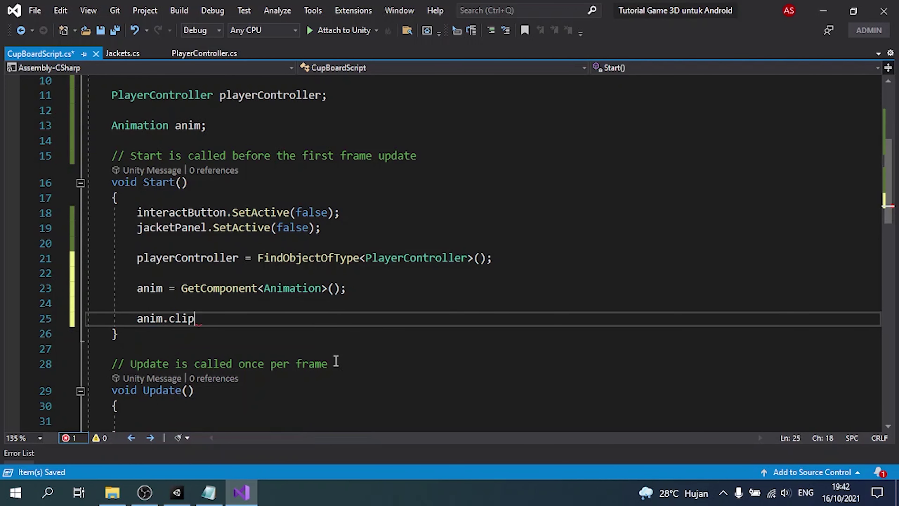
{"action": "type", "text": ".le"}
{"action": "key", "text": "Tab"}
{"action": "type", "text": "= t"}
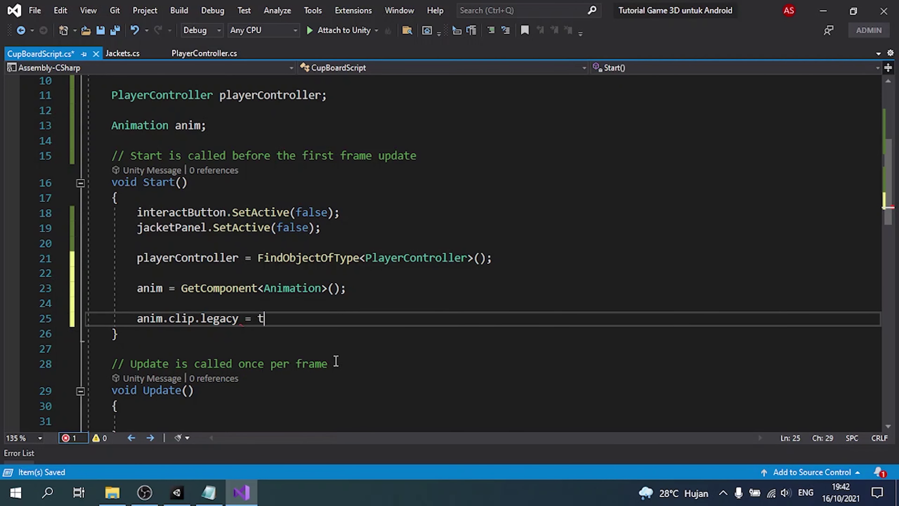
{"action": "type", "text": "rue;"}
{"action": "key", "text": "ctrl+s"}
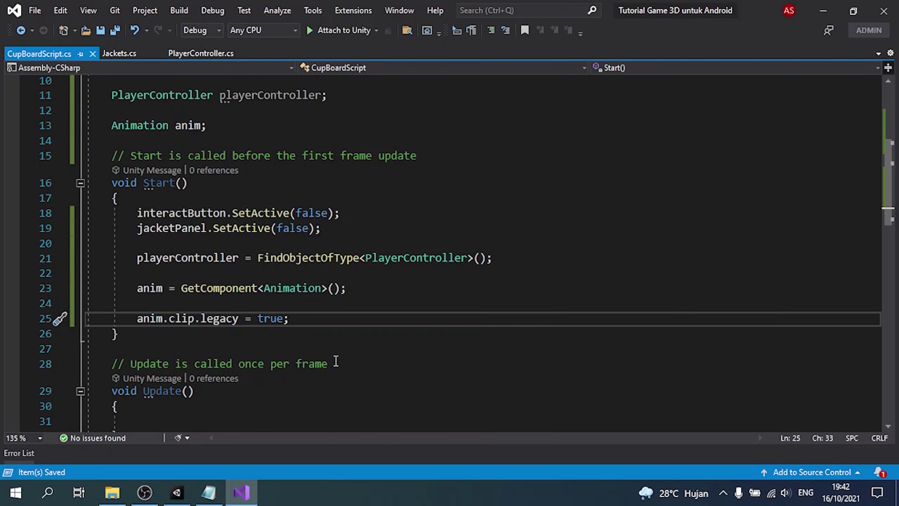
{"action": "key", "text": "Down"}
{"action": "key", "text": "Down"}
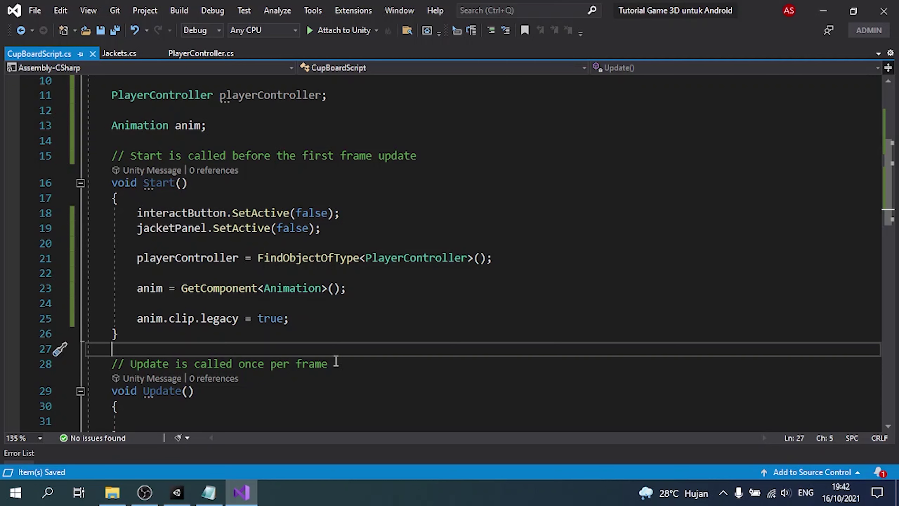
Delete the empty Update method and insert an OnTriggerEnter method stub.
{"action": "scroll", "coordinate": [238, 344], "scroll_direction": "down", "scroll_amount": 3}
{"action": "left_click", "coordinate": [160, 305], "text": "shift"}
{"action": "key", "text": "Delete"}
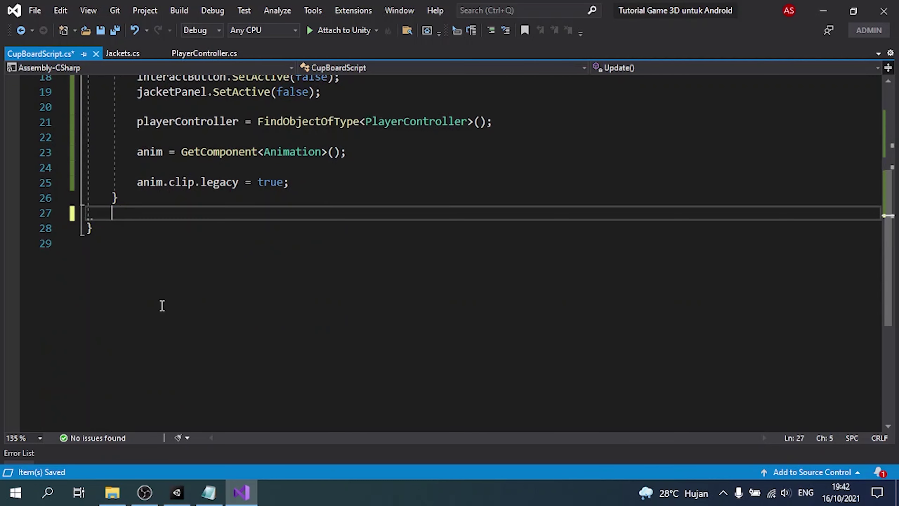
{"action": "key", "text": "Return"}
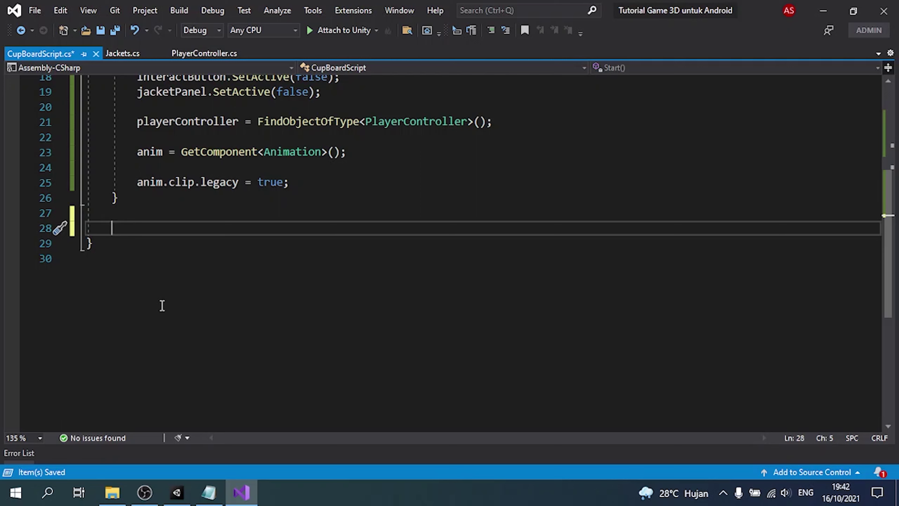
{"action": "type", "text": "o"}
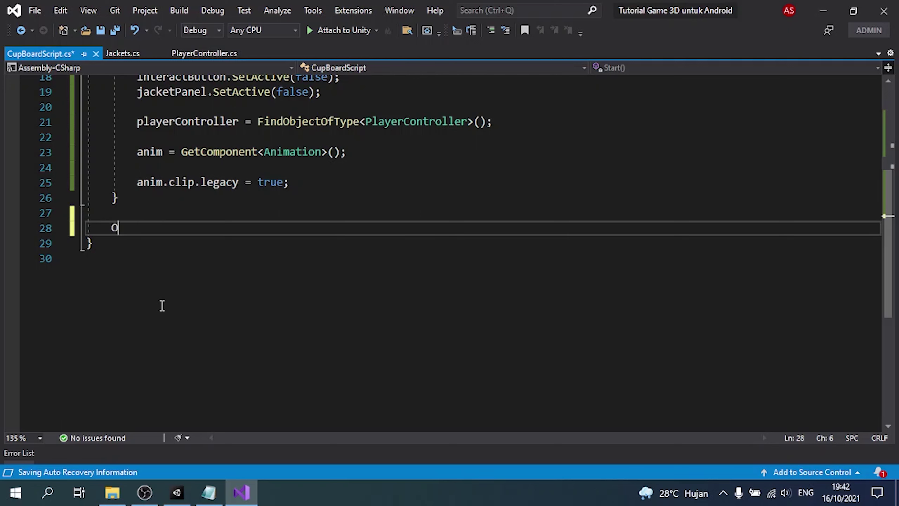
{"action": "type", "text": "ntrigger"}
{"action": "key", "text": "Tab"}
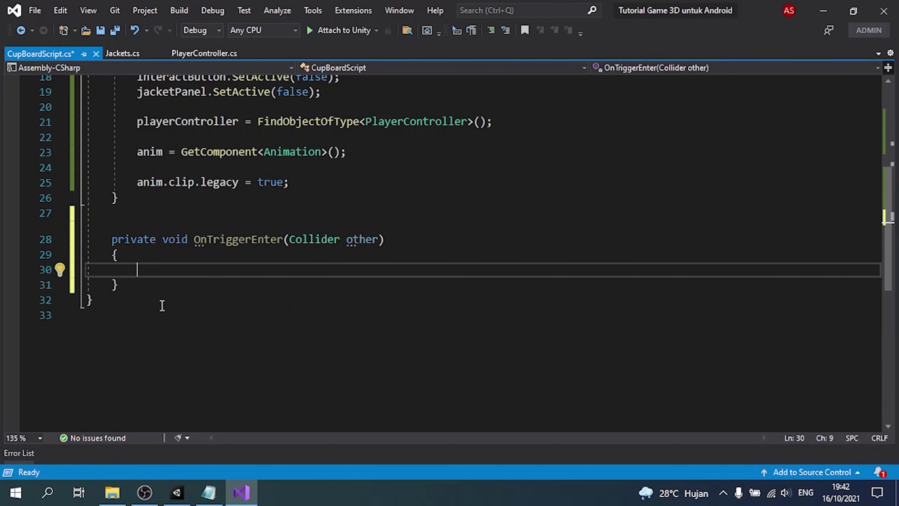
Inside OnTriggerEnter, show interactButton when other.CompareTag("Player") is true, and save.
{"action": "type", "text": "if"}
{"action": "key", "text": "Tab"}
{"action": "key", "text": "Tab"}
{"action": "type", "text": "oth"}
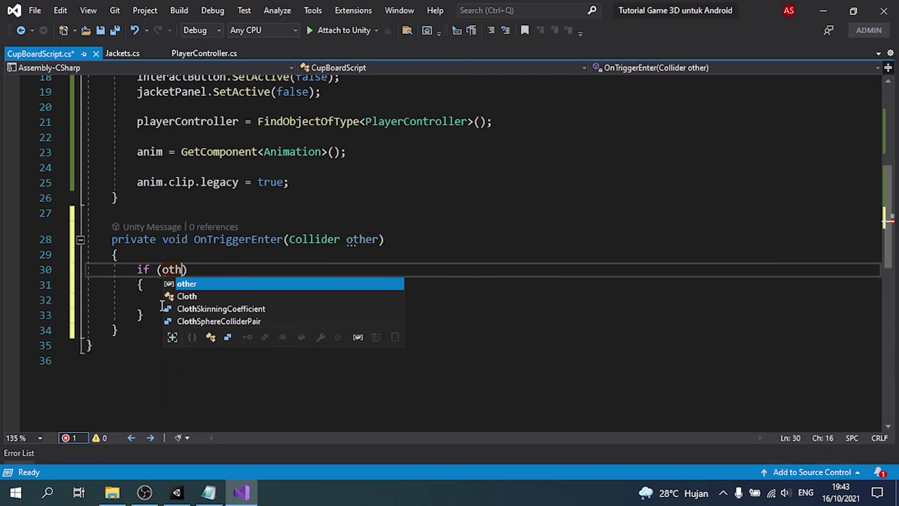
{"action": "key", "text": "Tab"}
{"action": "type", "text": ".c"}
{"action": "key", "text": "Tab"}
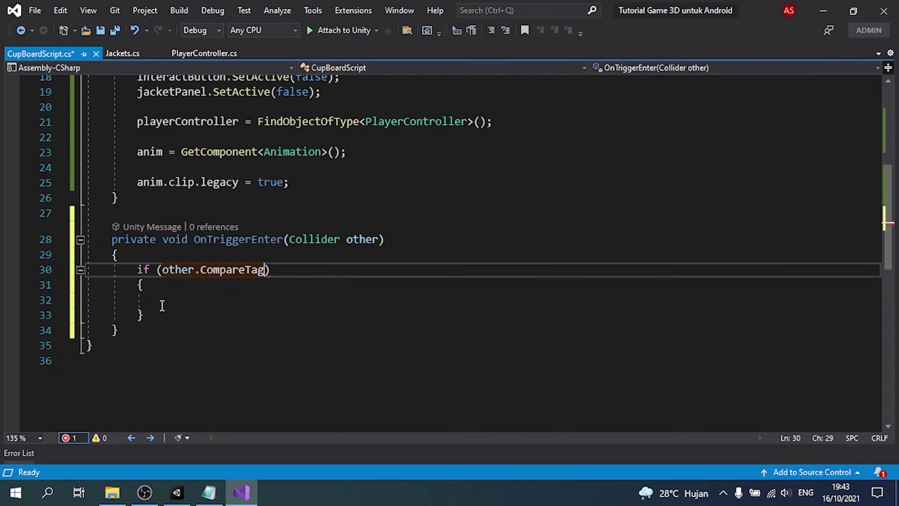
{"action": "key", "text": "Left"}
{"action": "type", "text": "lay"}
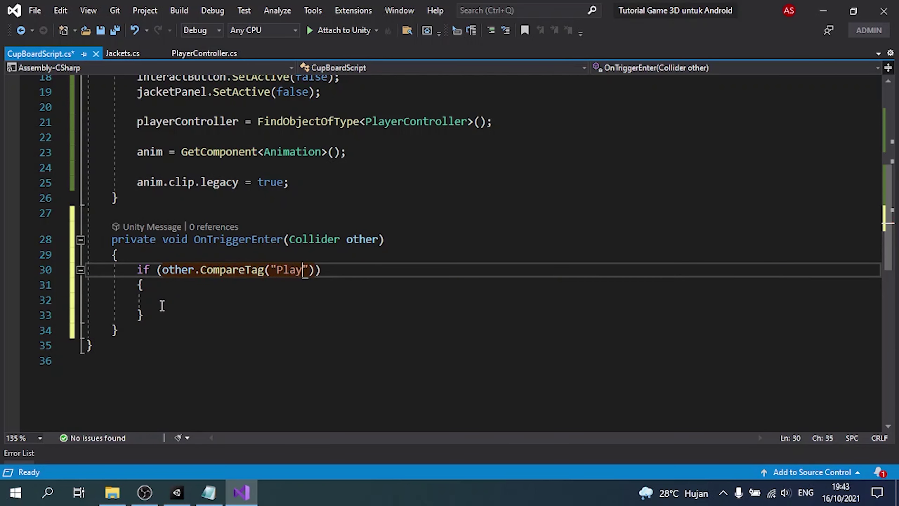
{"action": "key", "text": "Down"}
{"action": "key", "text": "Down"}
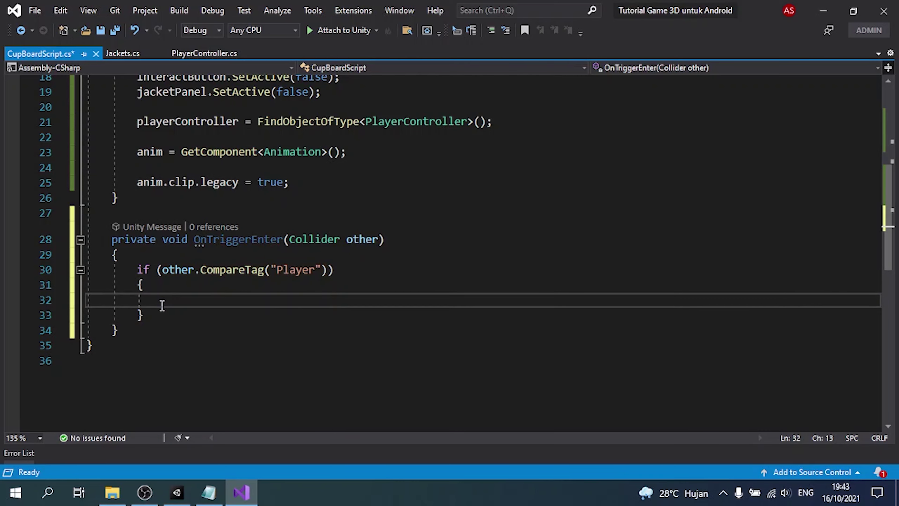
{"action": "type", "text": "interactButton.S"}
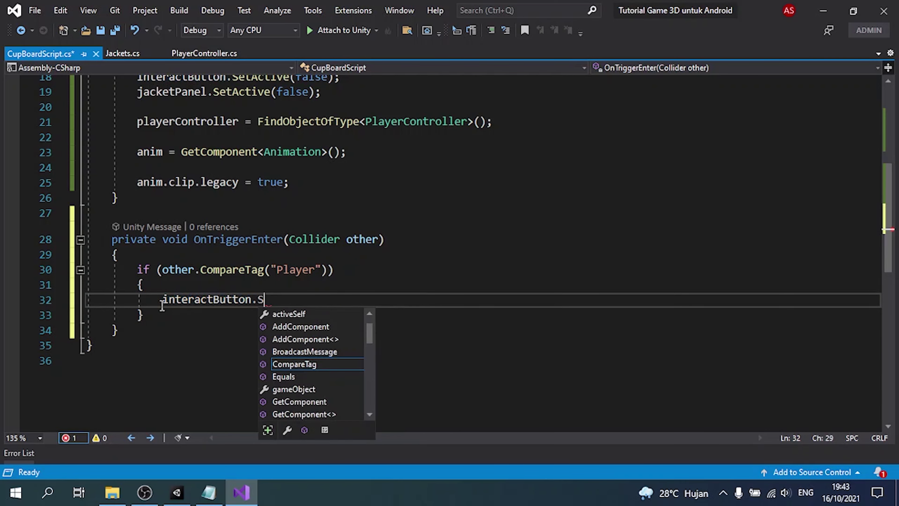
{"action": "type", "text": "etActive(true);"}
{"action": "key", "text": "ctrl+s"}
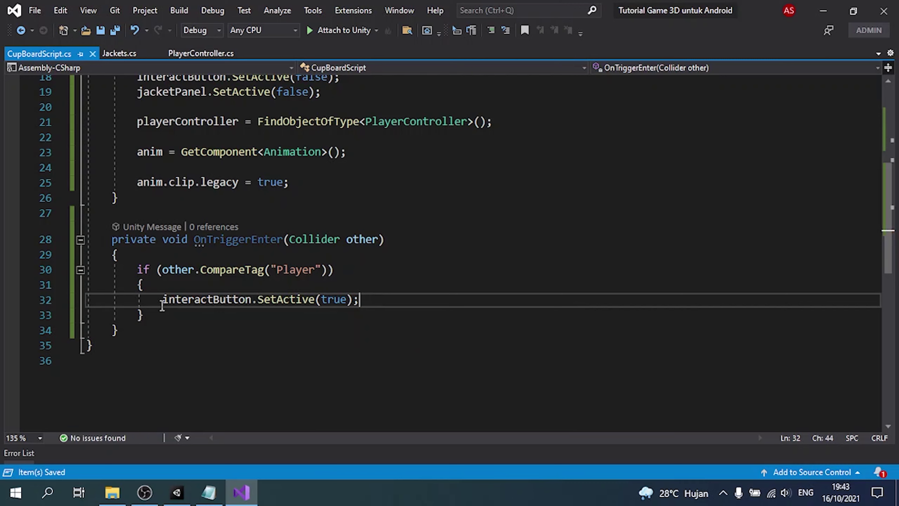
{"action": "key", "text": "Down"}
{"action": "key", "text": "Down"}
Add an OnTriggerExit method with an if (other.CompareTag("Player")) condition.
{"action": "key", "text": "Return"}
{"action": "key", "text": "Return"}
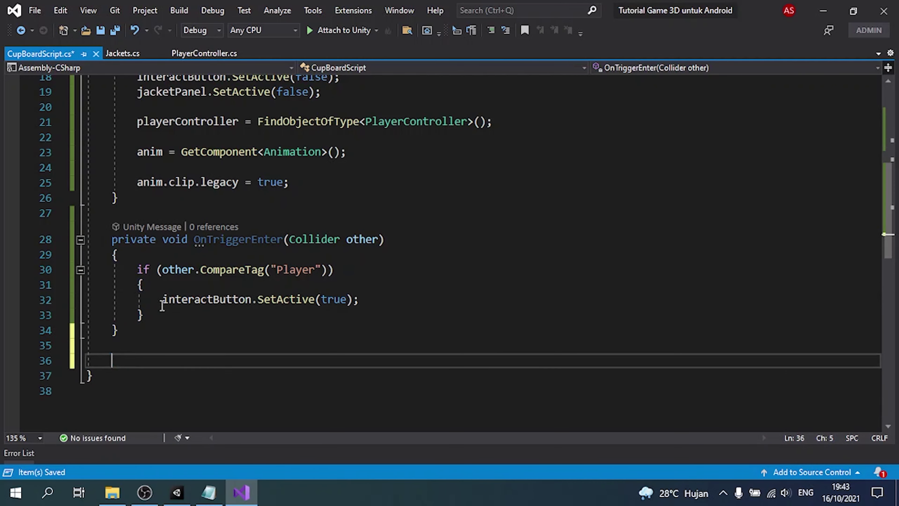
{"action": "type", "text": "Ontri"}
{"action": "key", "text": "Down"}
{"action": "key", "text": "Return"}
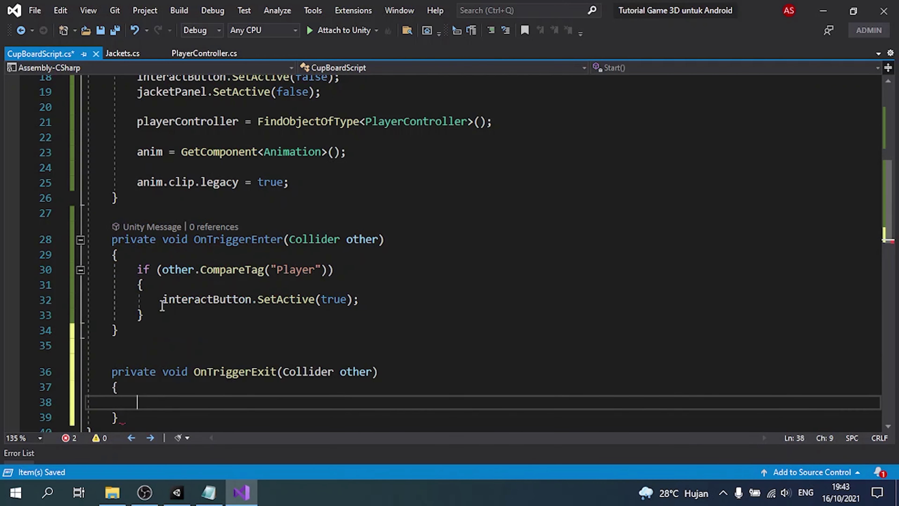
{"action": "type", "text": "if"}
{"action": "key", "text": "Tab"}
{"action": "key", "text": "Tab"}
{"action": "type", "text": "other"}
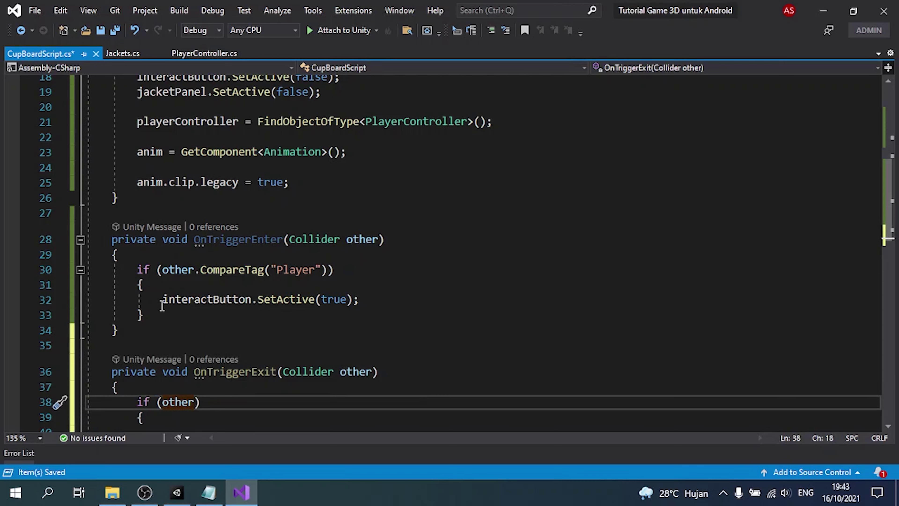
{"action": "type", "text": ".c"}
{"action": "key", "text": "Tab"}
{"action": "key", "text": "ctrl+z"}
{"action": "key", "text": "ctrl+space"}
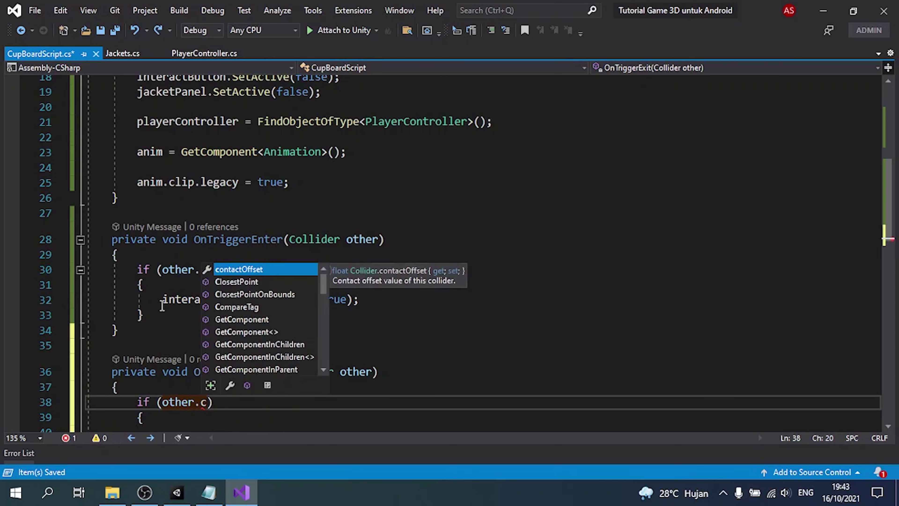
{"action": "key", "text": "BackSpace"}
{"action": "type", "text": "C"}
{"action": "key", "text": "Tab"}
{"action": "type", "text": "(\""}
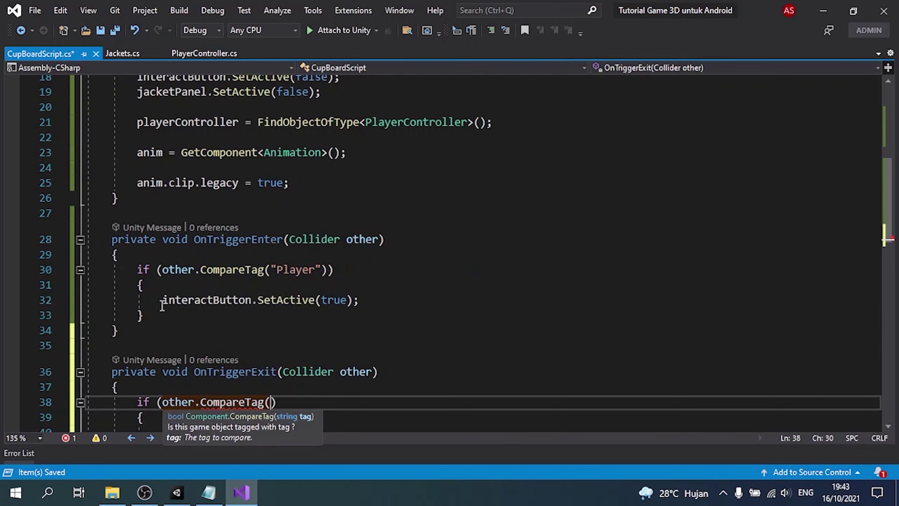
{"action": "type", "text": "Player"}
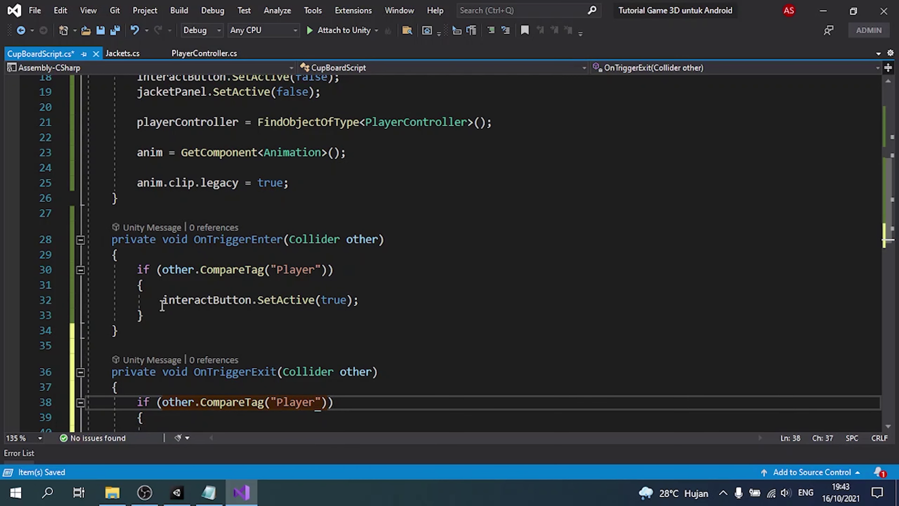
Make the if block call interactButton.SetActive(false), save, and add blank lines below the method.
{"action": "scroll", "coordinate": [162, 304], "scroll_direction": "down", "scroll_amount": 2}
{"action": "left_click", "coordinate": [175, 331]}
{"action": "key", "text": "Return"}
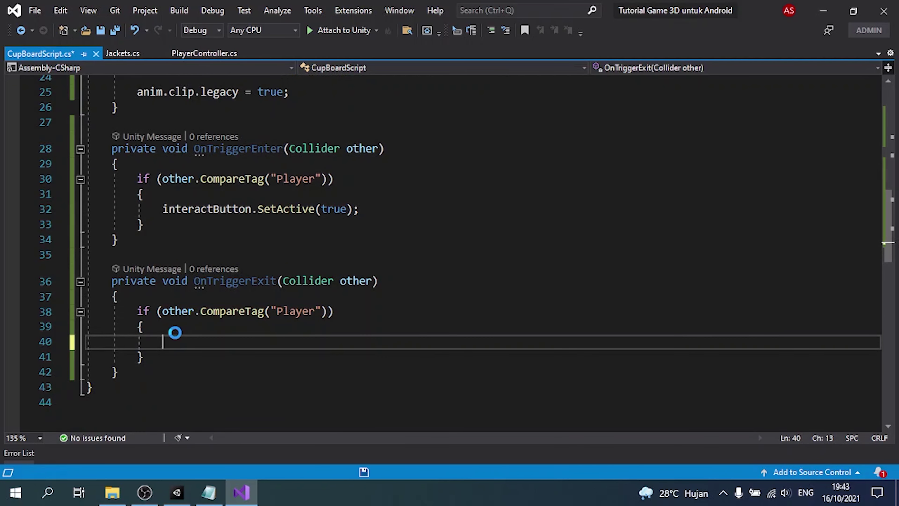
{"action": "type", "text": "inter"}
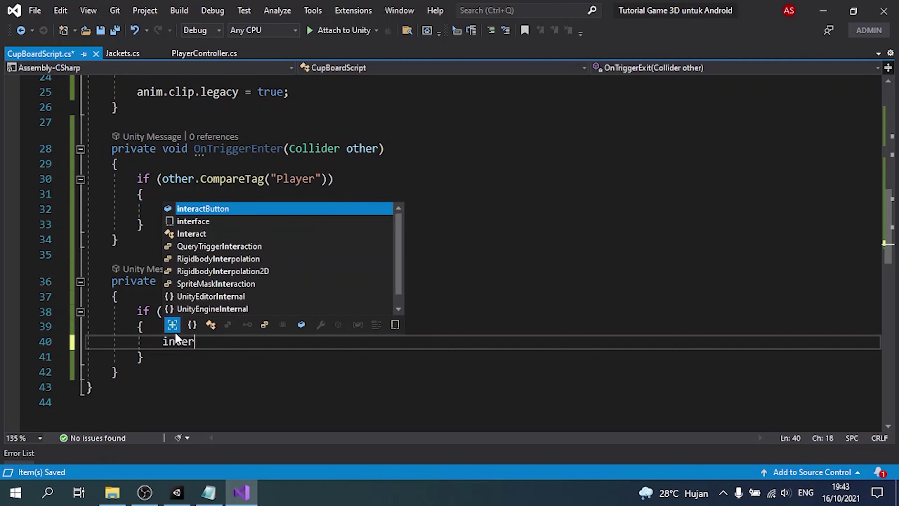
{"action": "type", "text": "actButton.SetActive(false);"}
{"action": "key", "text": "Return"}
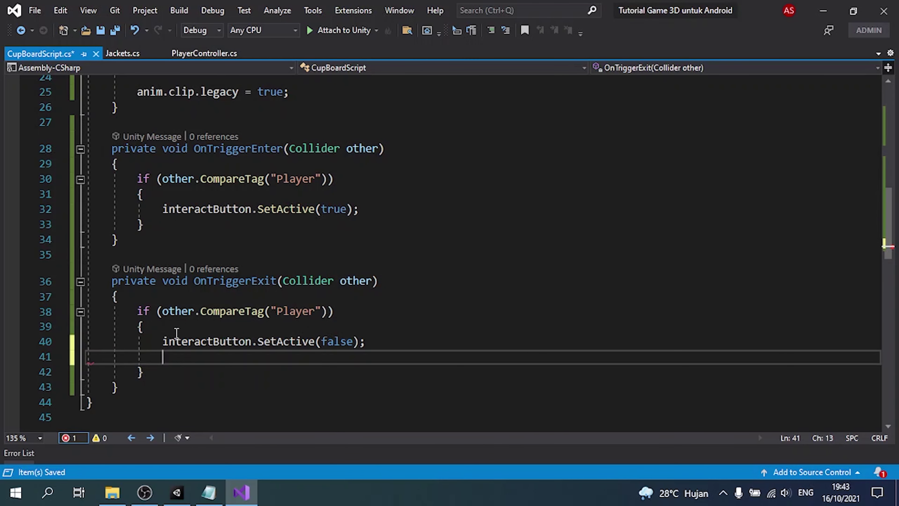
{"action": "type", "text": ";"}
{"action": "key", "text": "ctrl+shift+l"}
{"action": "key", "text": "ctrl+s"}
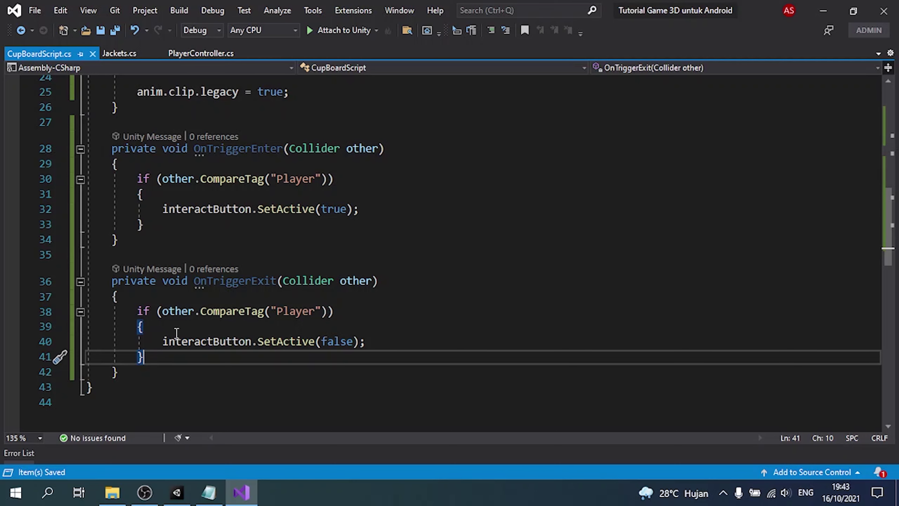
{"action": "left_click", "coordinate": [170, 372]}
{"action": "key", "text": "Return"}
{"action": "key", "text": "Return"}
{"action": "key", "text": "Return"}
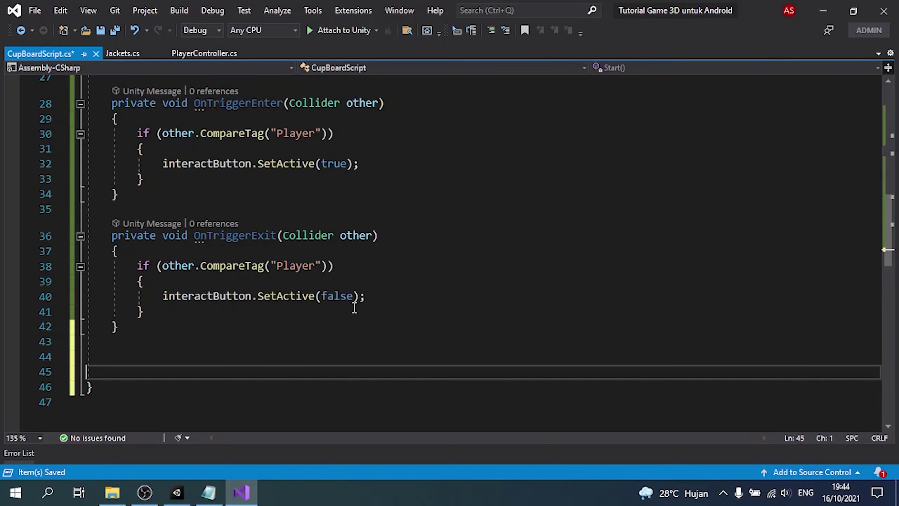
Declare a public void OnClickInteractButton() method with an empty body.
{"action": "key", "text": "Up"}
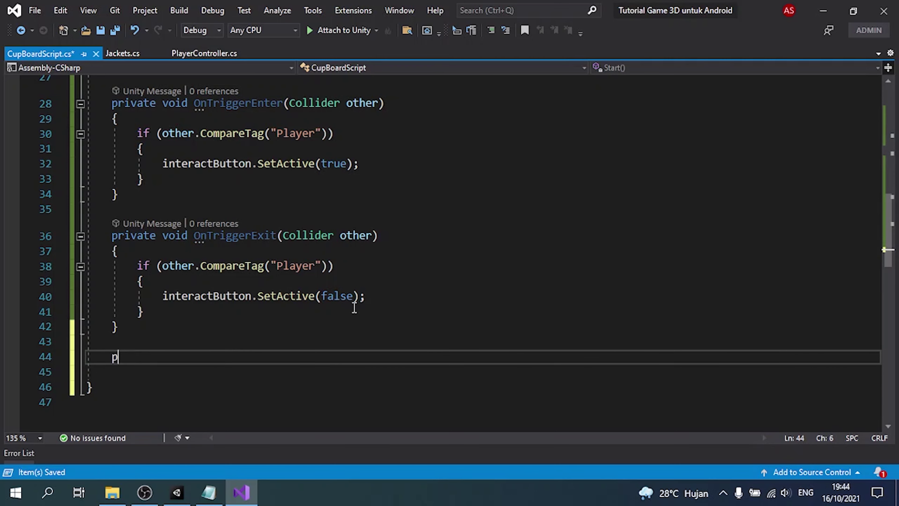
{"action": "type", "text": "ublic void OnT"}
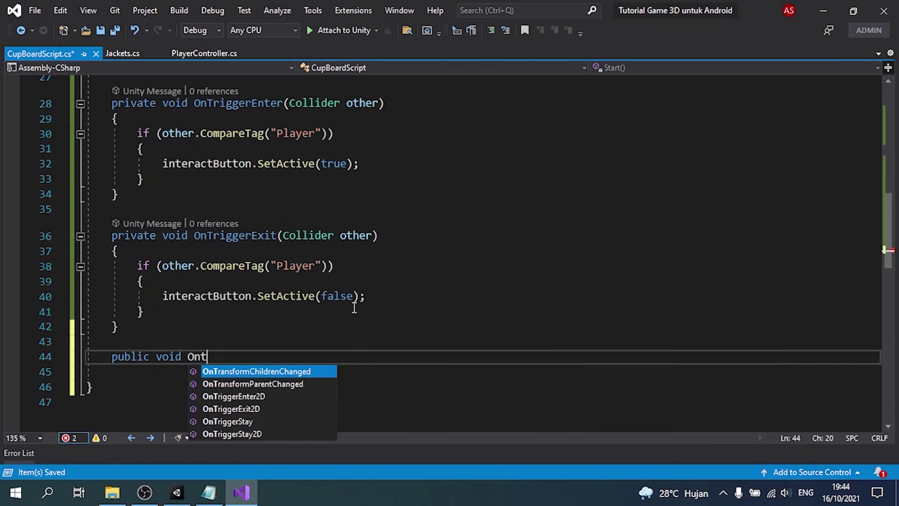
{"action": "key", "text": "BackSpace"}
{"action": "type", "text": "ClickInte"}
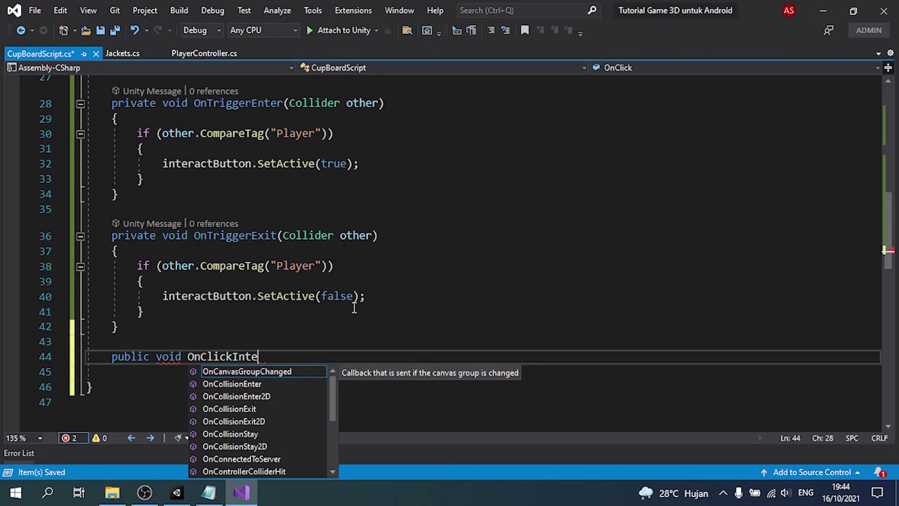
{"action": "type", "text": "ractButton"}
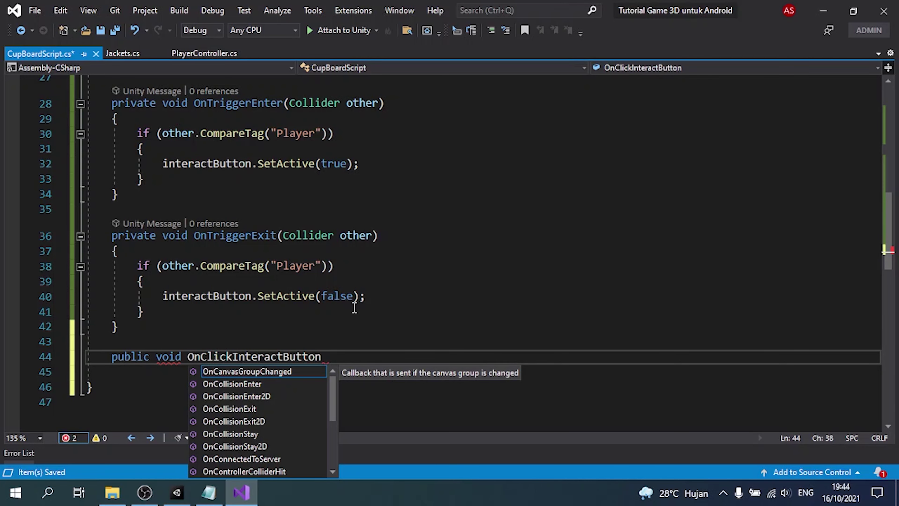
{"action": "type", "text": "()"}
{"action": "key", "text": "Return"}
{"action": "type", "text": "{"}
{"action": "key", "text": "Return"}
{"action": "type", "text": "// hapus interact button"}
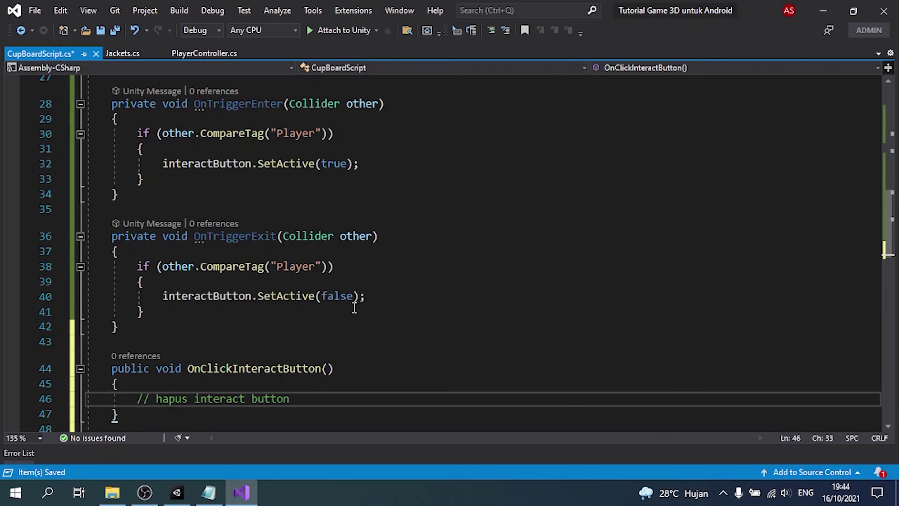
Make OnClickInteractButton hide interactButton with SetActive(false), and save.
{"action": "key", "text": "Return"}
{"action": "type", "text": "interactButton.Set"}
{"action": "key", "text": "Tab"}
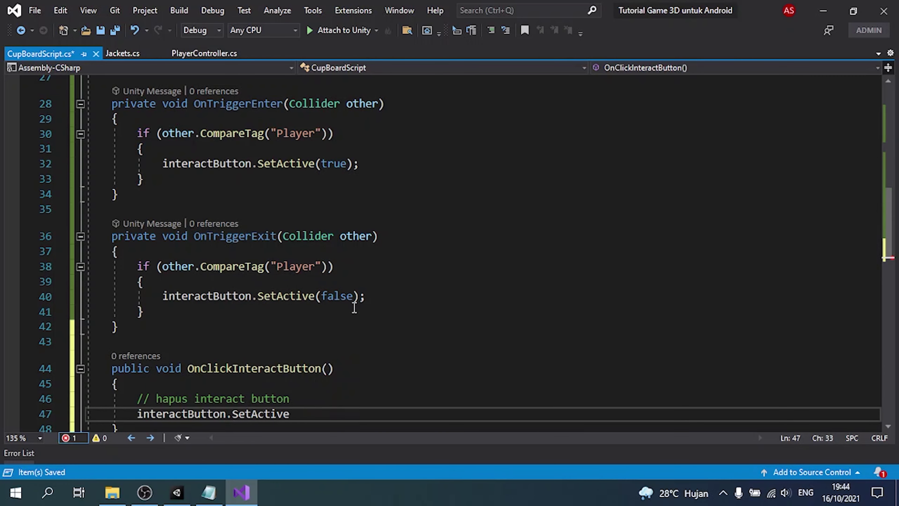
{"action": "type", "text": "(false);"}
{"action": "key", "text": "ctrl+s"}
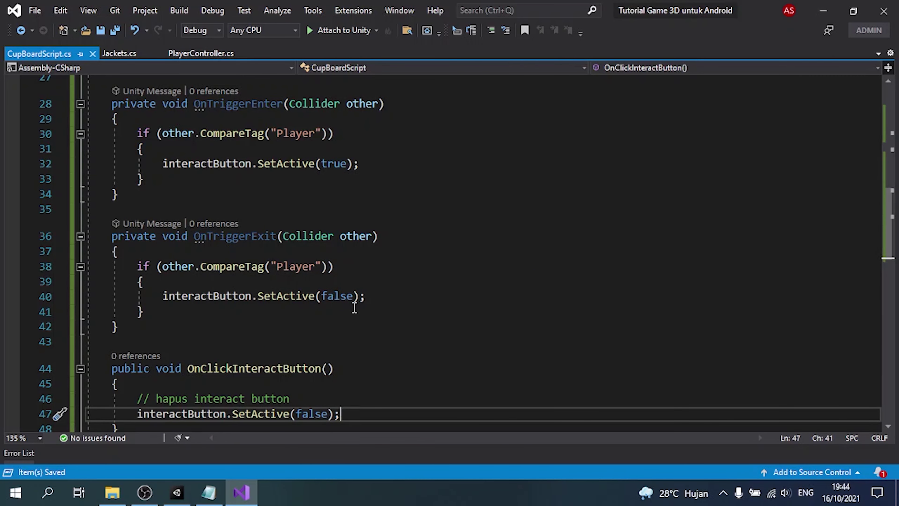
{"action": "key", "text": "Return"}
{"action": "key", "text": "Return"}
{"action": "type", "text": "// mainkan animasi buka lemar"}
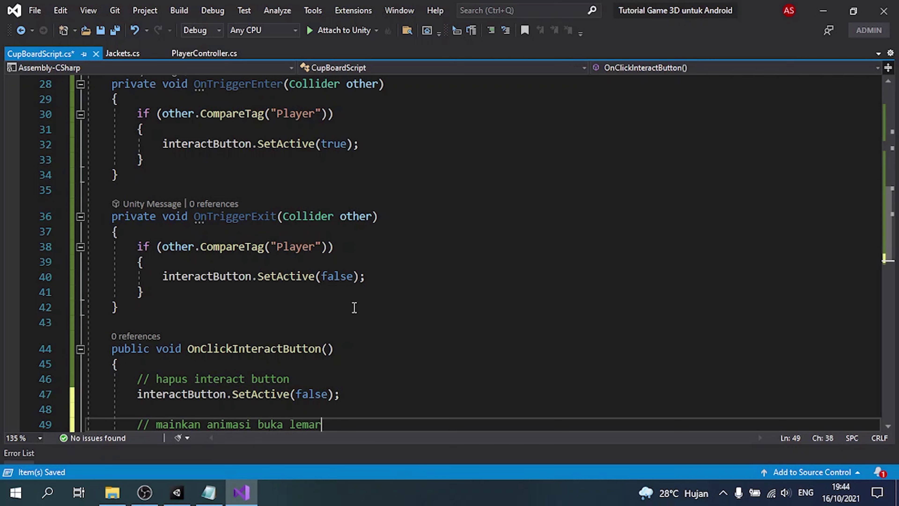
Add anim.Play("Open"); under the animation comment and save the script.
{"action": "type", "text": "i"}
{"action": "key", "text": "Return"}
{"action": "type", "text": "nim.P"}
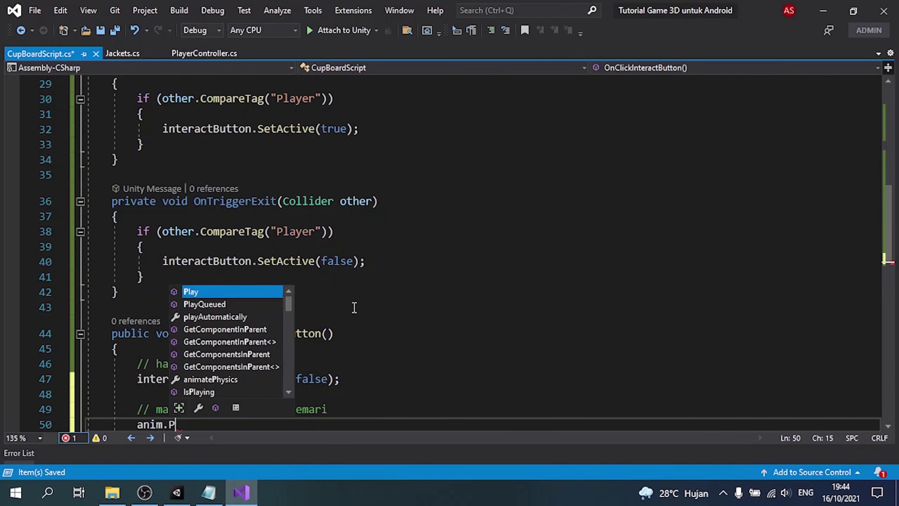
{"action": "type", "text": "lay(\"Open"}
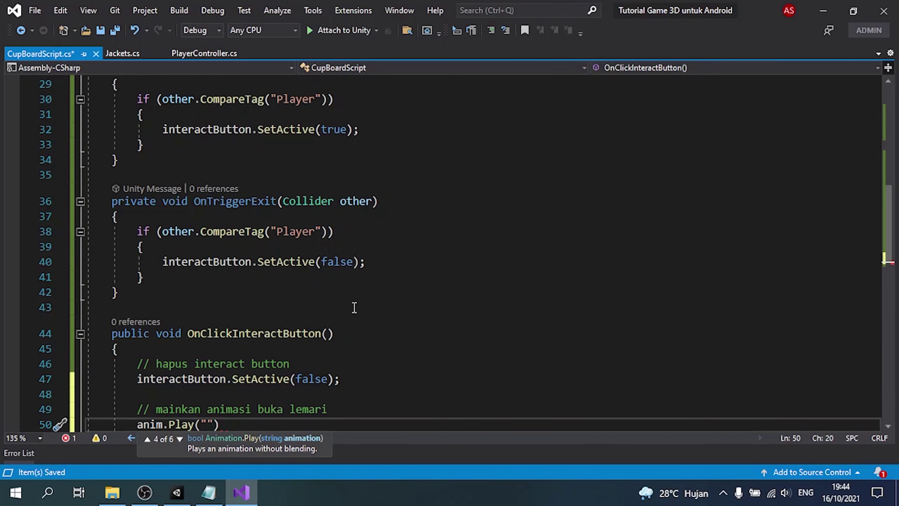
{"action": "type", "text": "\");"}
{"action": "key", "text": "ctrl+s"}
{"action": "scroll", "coordinate": [354, 307], "scroll_direction": "down", "scroll_amount": 1}
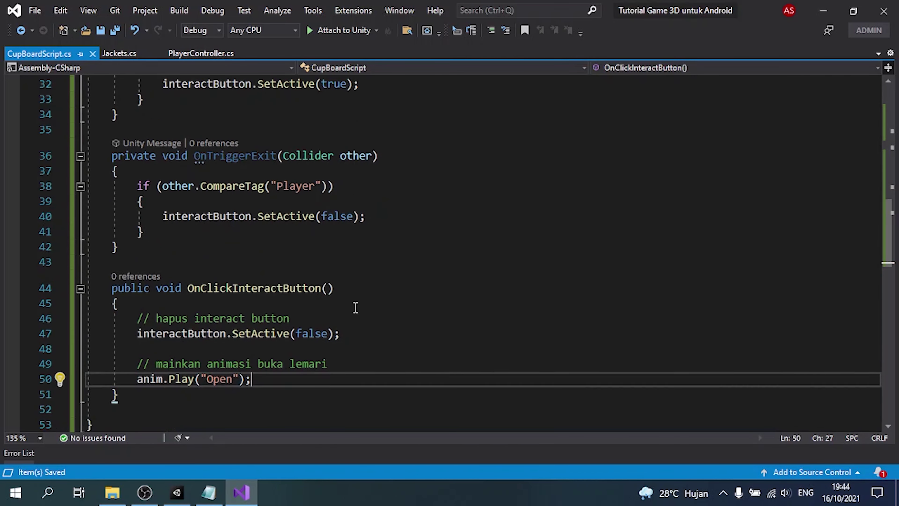
{"action": "scroll", "coordinate": [355, 306], "scroll_direction": "down", "scroll_amount": 1}
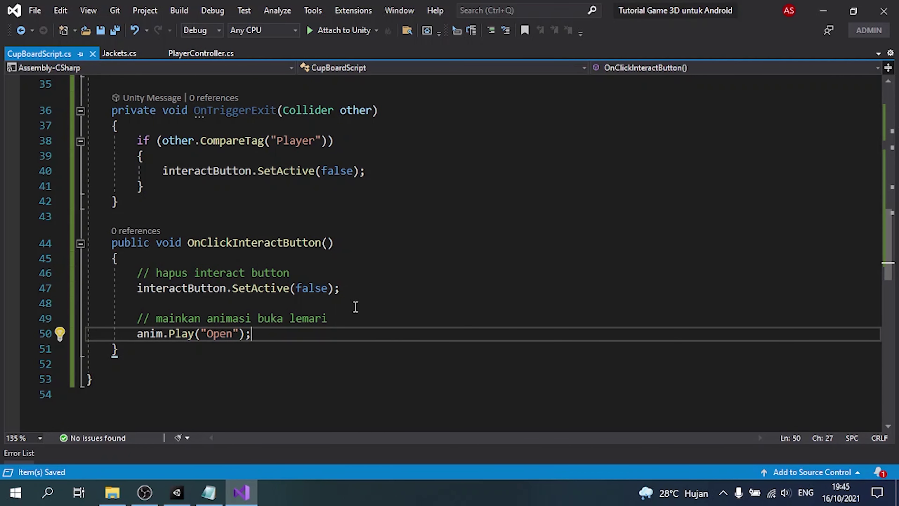
{"action": "key", "text": "Return"}
{"action": "key", "text": "Return"}
{"action": "type", "text": "// paksa posisi pemain dan membuatnya tidak dapat berg"}
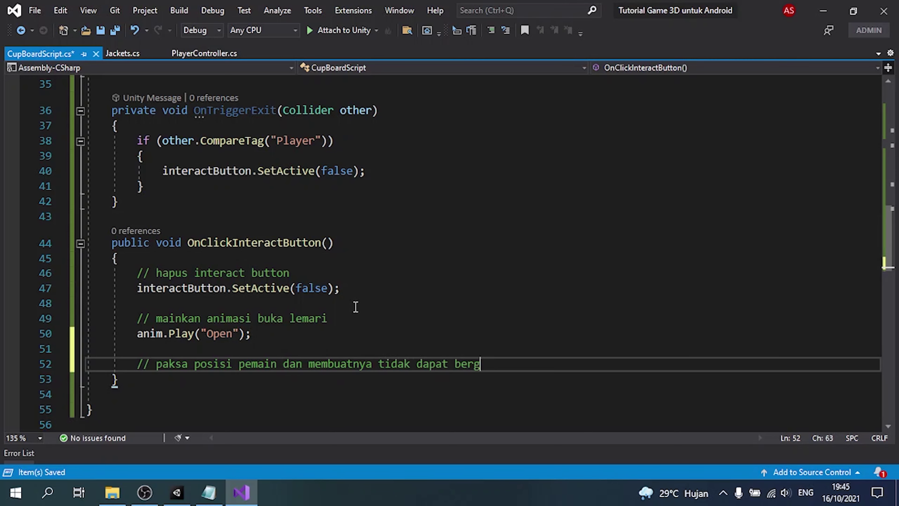
Add a line disabling the player's CharacterController: playerController.GetComponent<CharacterController>().enabled = false;.
{"action": "type", "text": "erak"}
{"action": "key", "text": "Return"}
{"action": "type", "text": "p"}
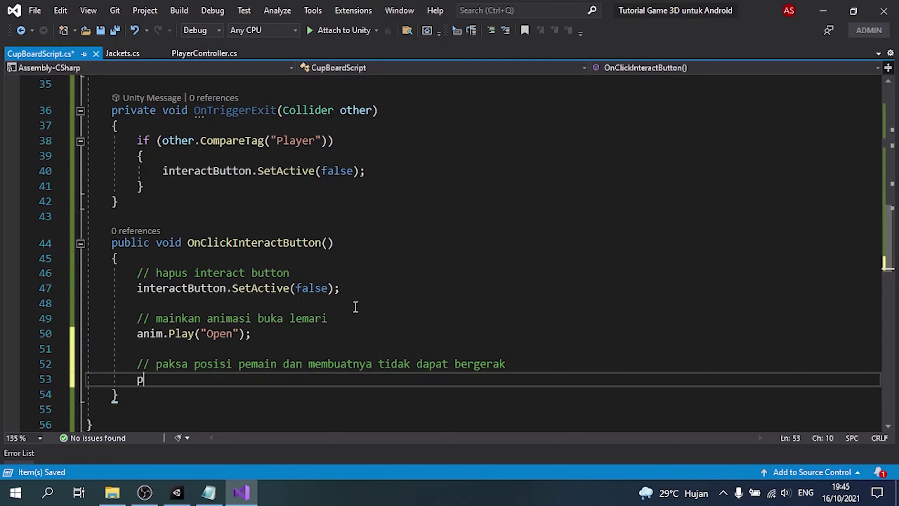
{"action": "type", "text": "layerController.GetComponent<"}
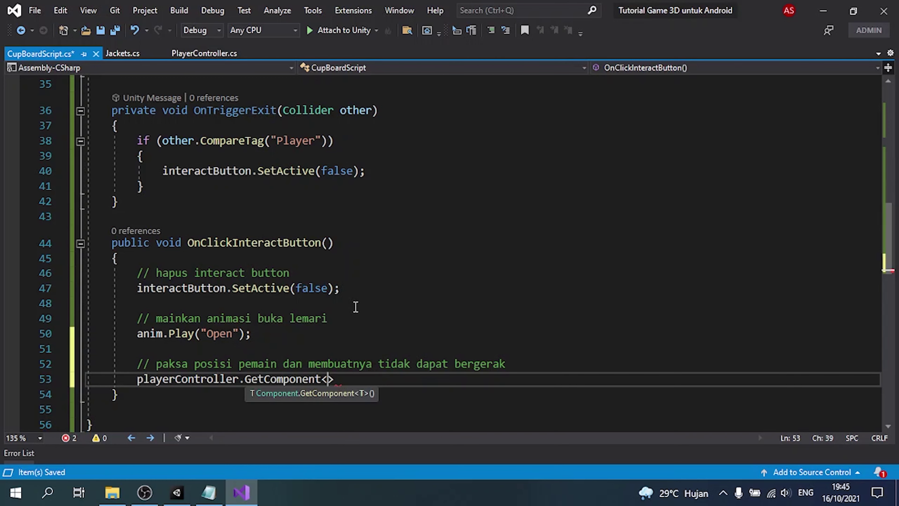
{"action": "type", "text": "Cha"}
{"action": "key", "text": "Tab"}
{"action": "type", "text": ">"}
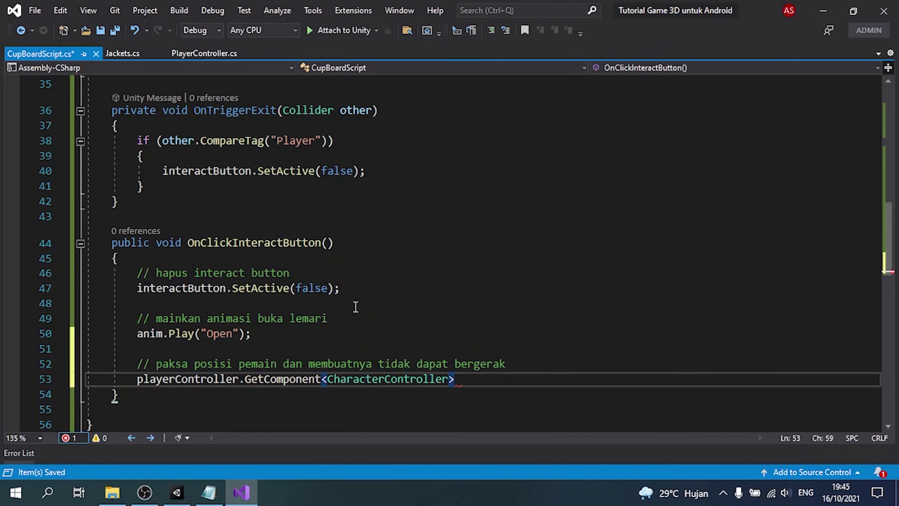
{"action": "type", "text": "."}
{"action": "key", "text": "BackSpace"}
{"action": "type", "text": "().enabled"}
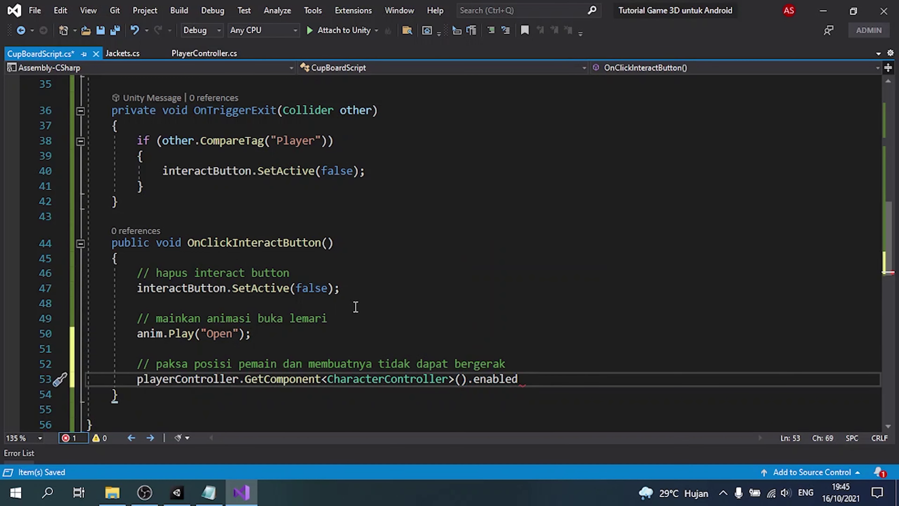
{"action": "type", "text": " = false;"}
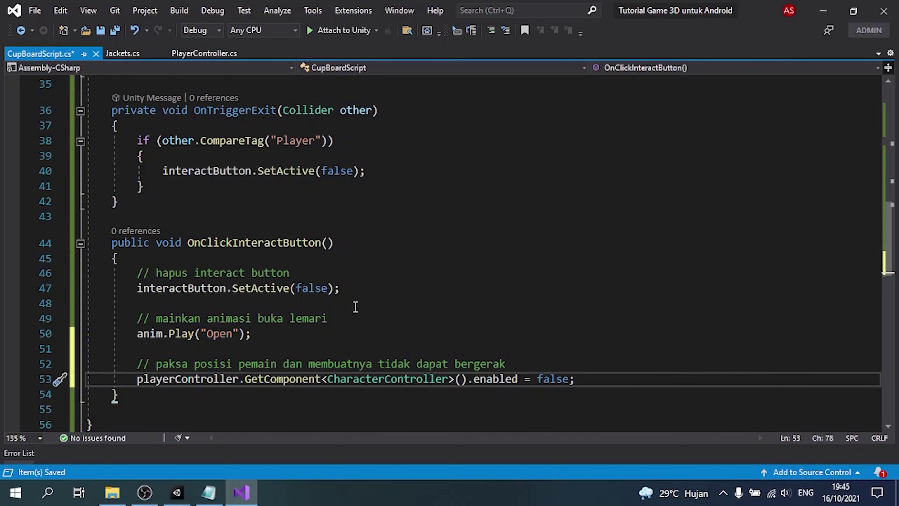
{"action": "key", "text": "Return"}
{"action": "key", "text": "Return"}
Add a statement setting playerController.transform.position to Vector3.forward.
{"action": "type", "text": "pla"}
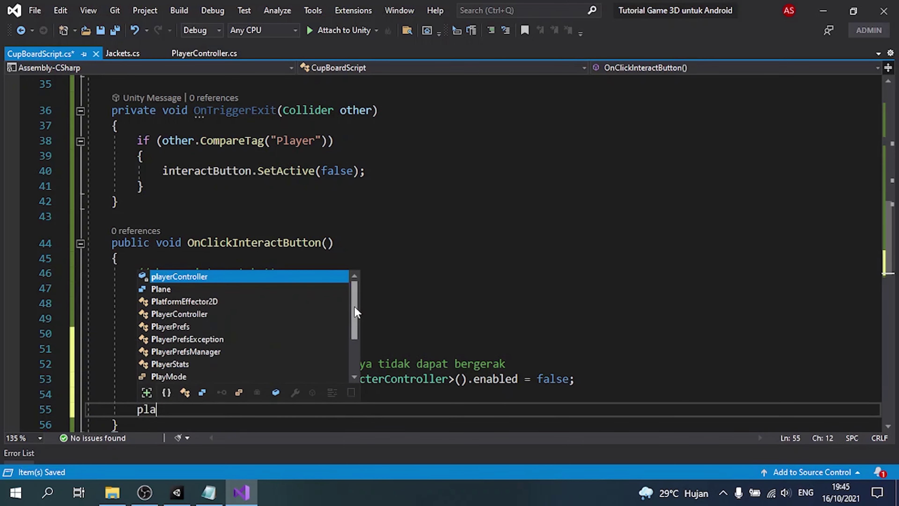
{"action": "key", "text": "Tab"}
{"action": "type", "text": ".tra"}
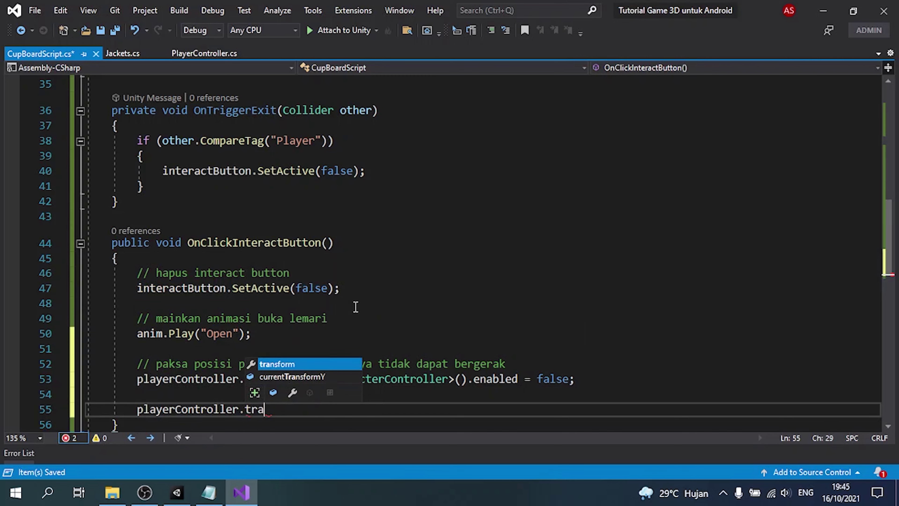
{"action": "key", "text": "Tab"}
{"action": "type", "text": ".pos"}
{"action": "key", "text": "Tab"}
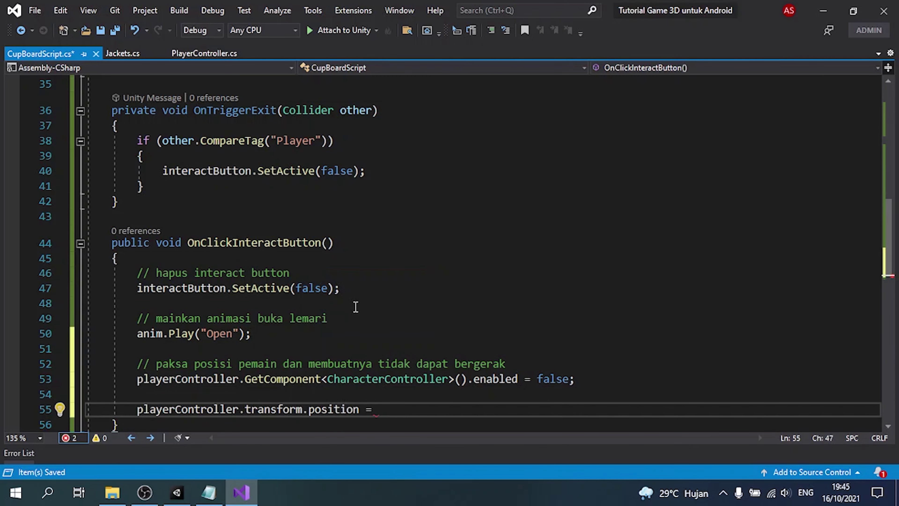
{"action": "type", "text": "Vector3"}
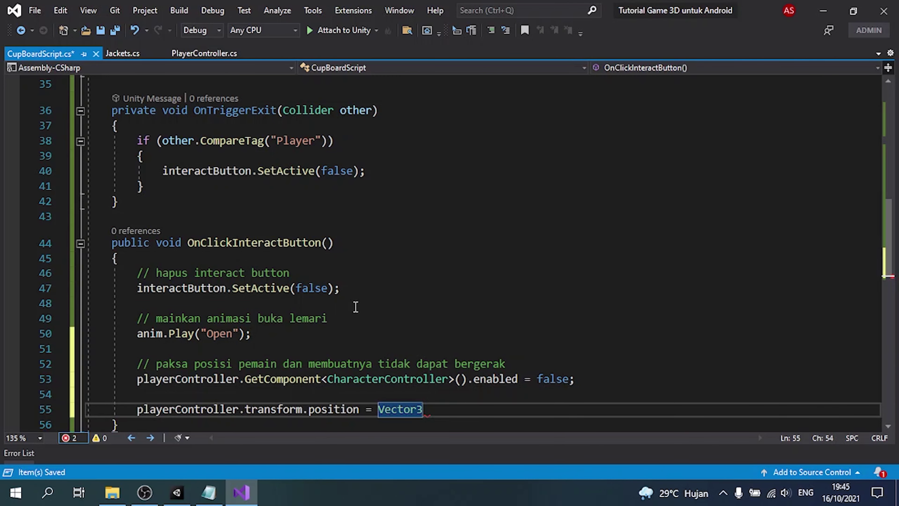
{"action": "type", "text": ".for"}
{"action": "key", "text": "Tab"}
{"action": "type", "text": "'"}
{"action": "key", "text": "BackSpace"}
{"action": "type", "text": ";"}
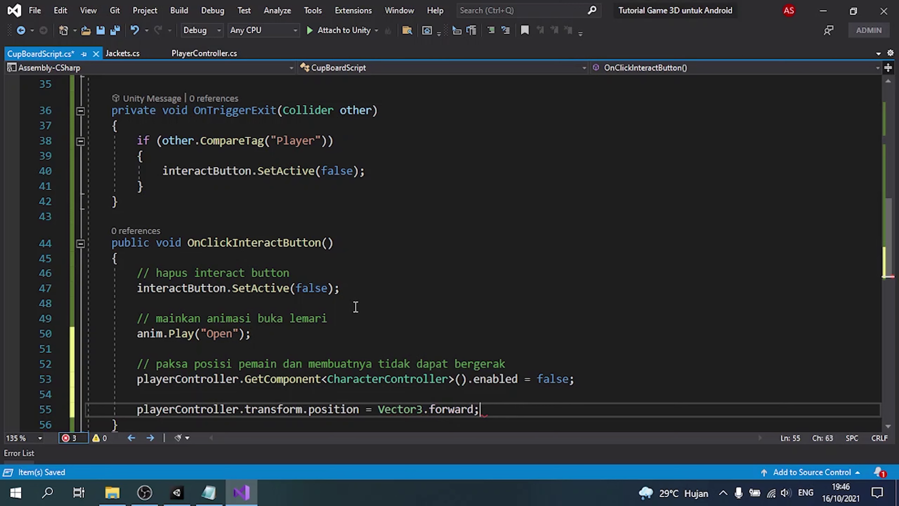
Remove the blank line and start setting playerController's rotation to the cupboard's transform.rotation.
{"action": "key", "text": "Home"}
{"action": "key", "text": "BackSpace"}
{"action": "key", "text": "End"}
{"action": "key", "text": "Return"}
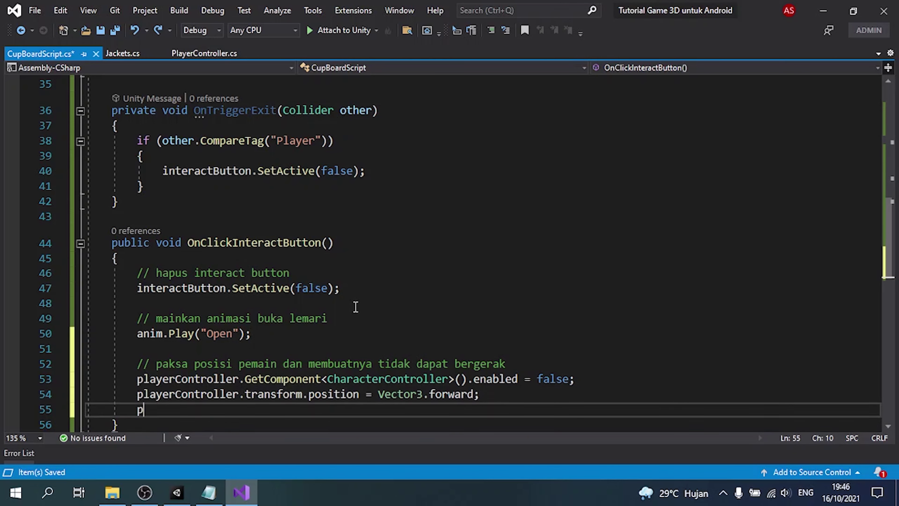
{"action": "type", "text": "layerController."}
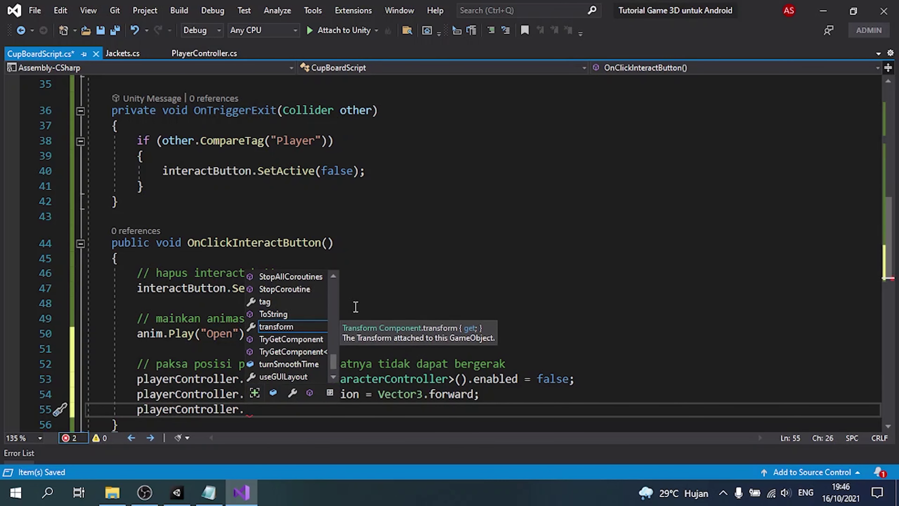
{"action": "type", "text": "transform.rotation"}
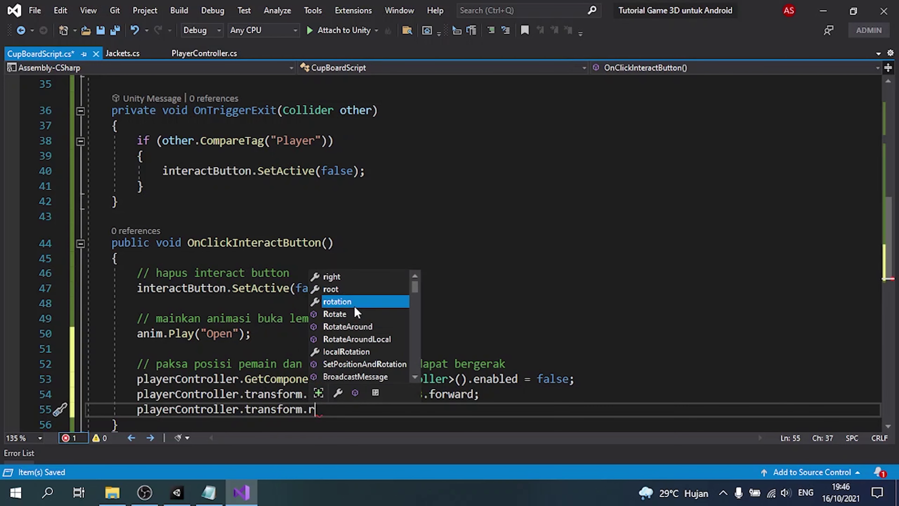
{"action": "type", "text": " = transform.rotation;"}
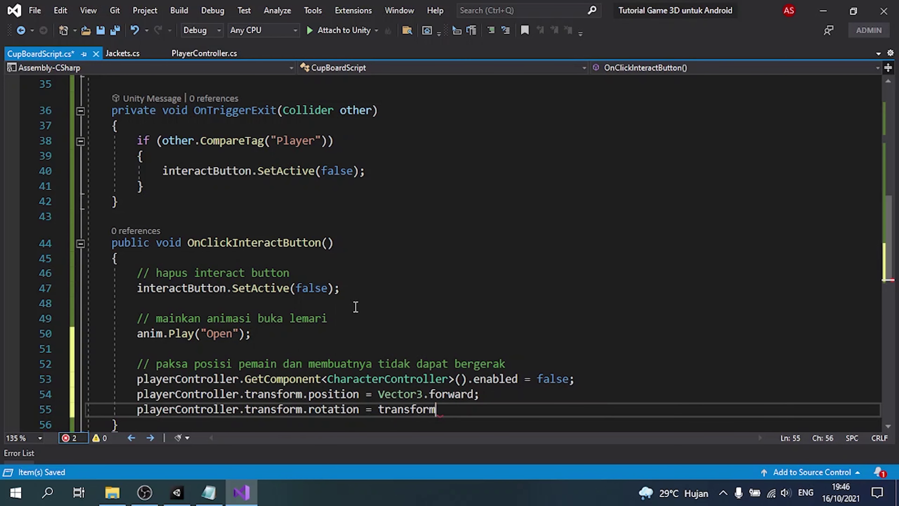
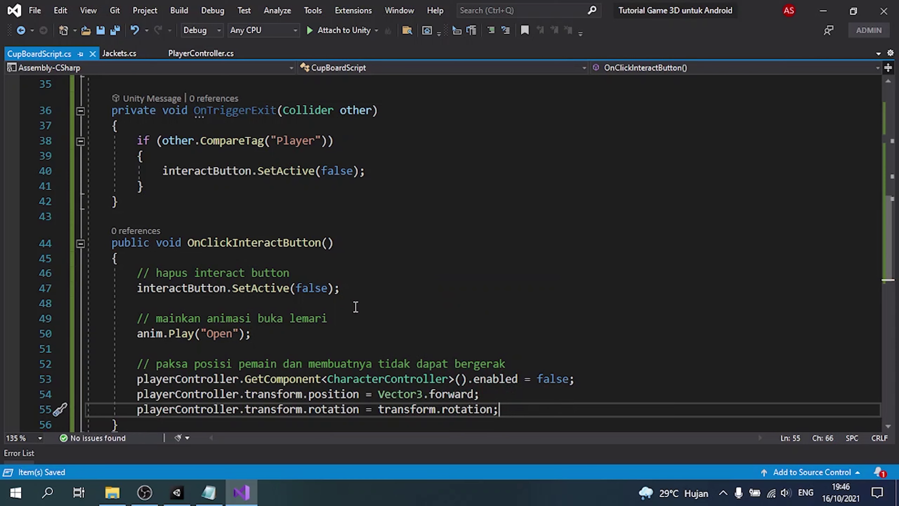
Add the comment '// ganti animasi pemain ke idle' below the rotation assignment.
{"action": "key", "text": "Return"}
{"action": "key", "text": "Return"}
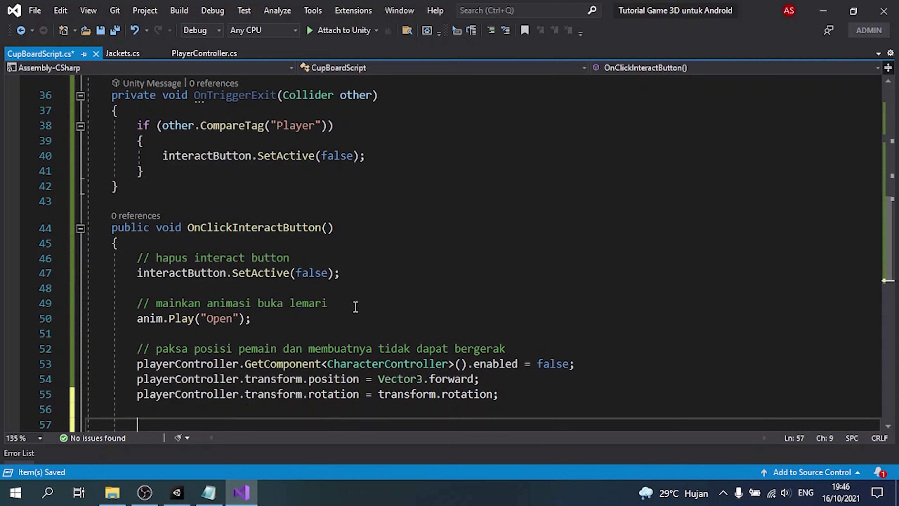
{"action": "type", "text": "// ganti an"}
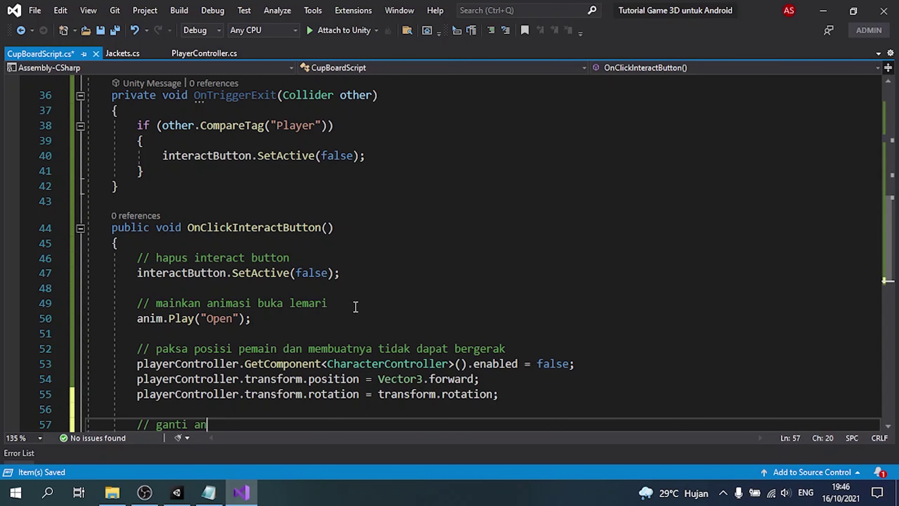
{"action": "type", "text": "imasi ke"}
{"action": "type", "text": " idle"}
{"action": "scroll", "coordinate": [351, 312], "scroll_direction": "down", "scroll_amount": 2}
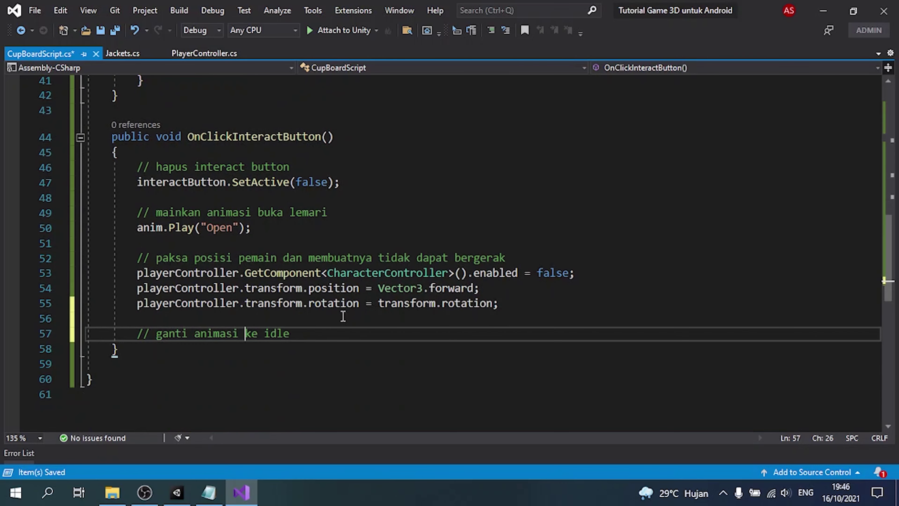
{"action": "type", "text": "pemai"}
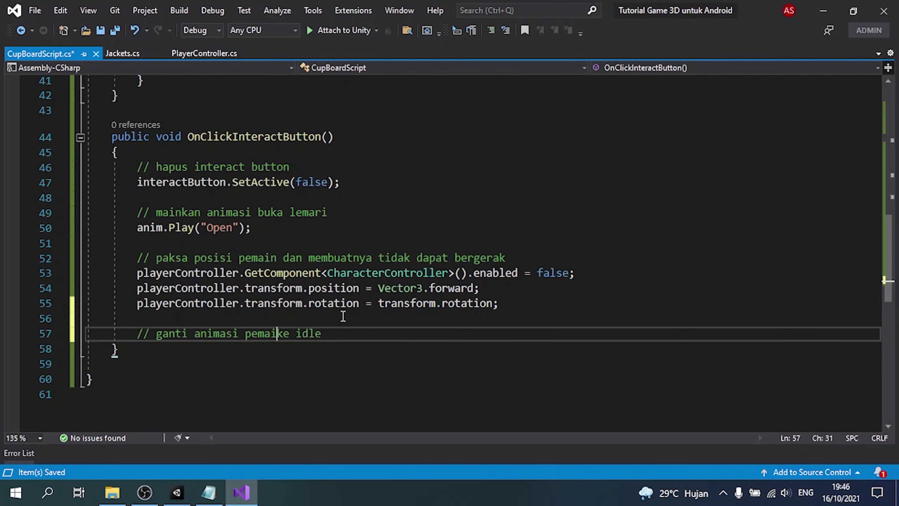
{"action": "type", "text": "n"}
Add playerController.GetComponentInChildren<Animator>().Play("Base Layer.Idle"); under the idle comment.
{"action": "key", "text": "Return"}
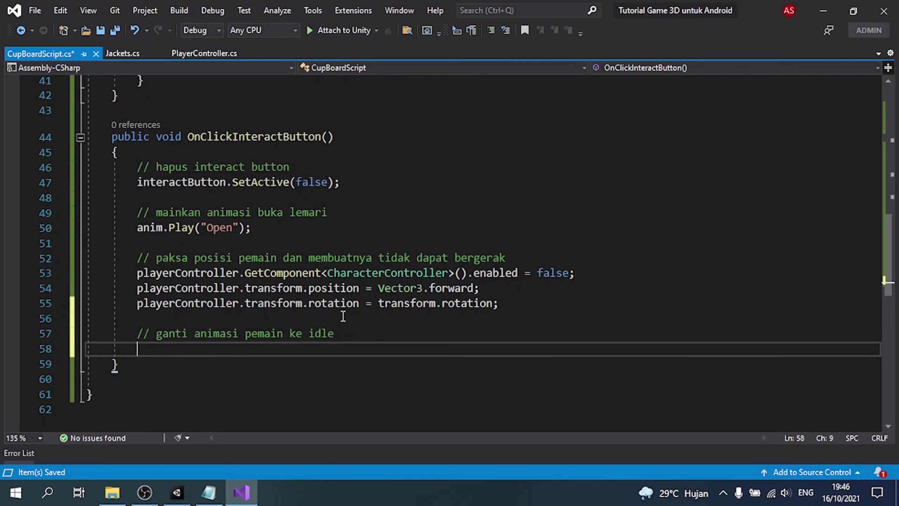
{"action": "type", "text": "player"}
{"action": "key", "text": "Tab"}
{"action": "type", "text": "."}
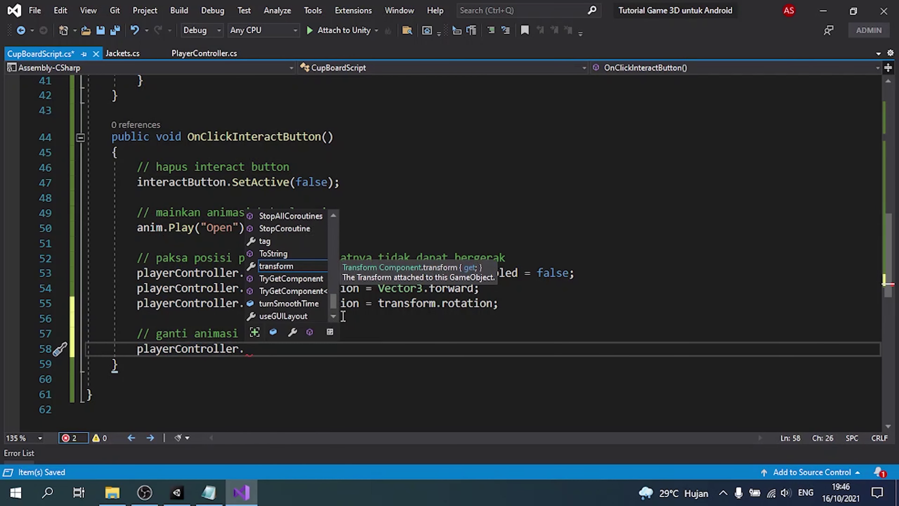
{"action": "type", "text": "GetC"}
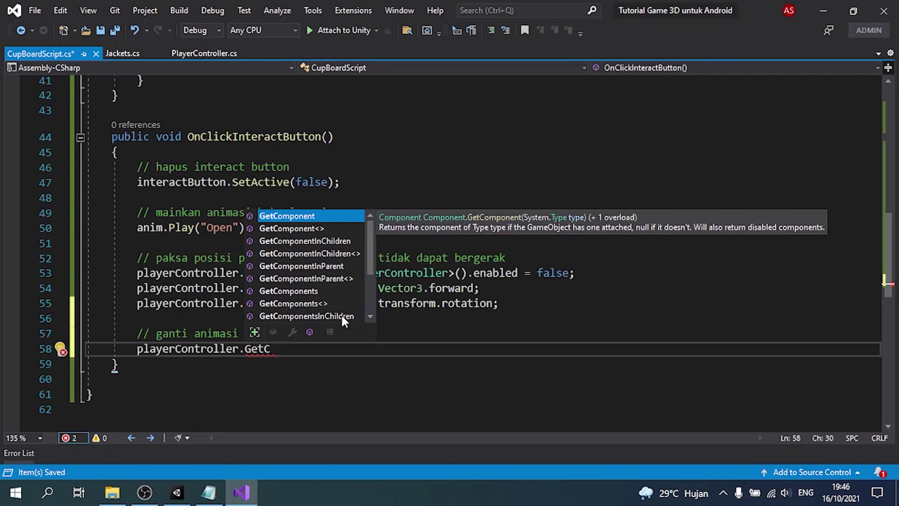
{"action": "key", "text": "Down"}
{"action": "key", "text": "Down"}
{"action": "key", "text": "Tab"}
{"action": "type", "text": "<Ani"}
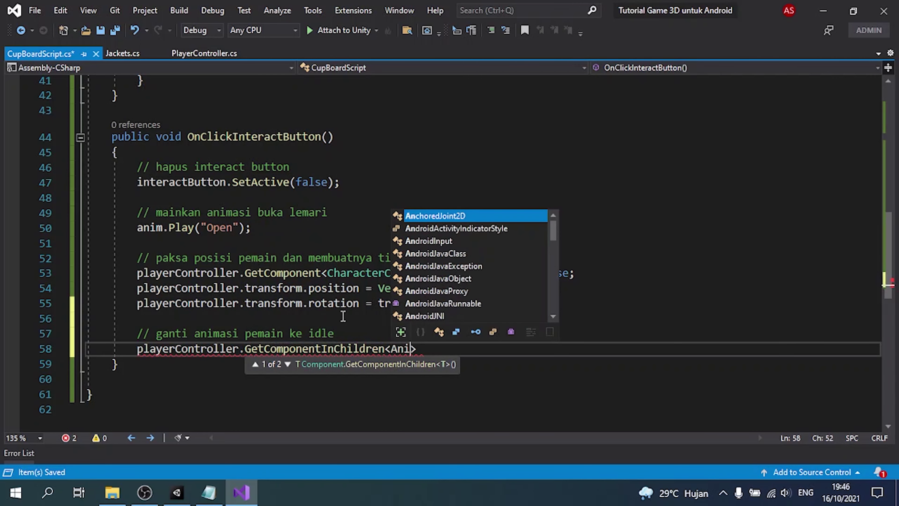
{"action": "type", "text": "mator>("}
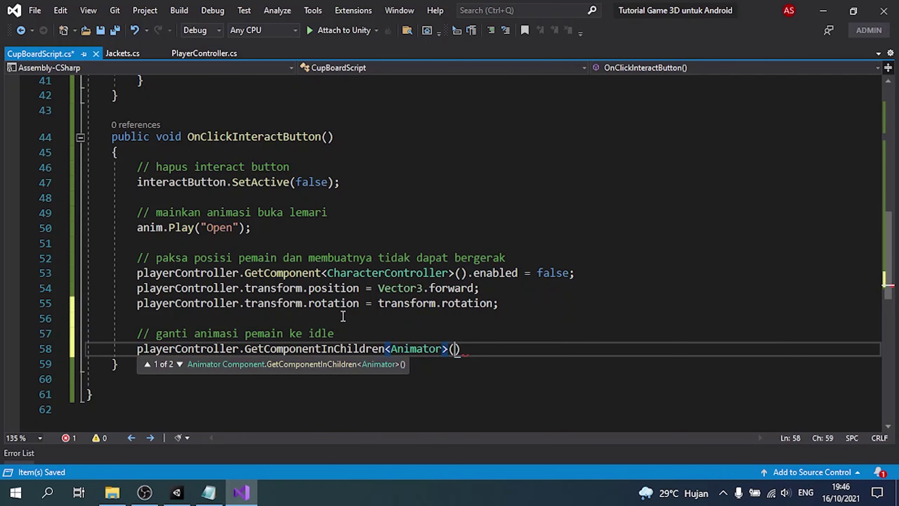
{"action": "type", "text": ")."}
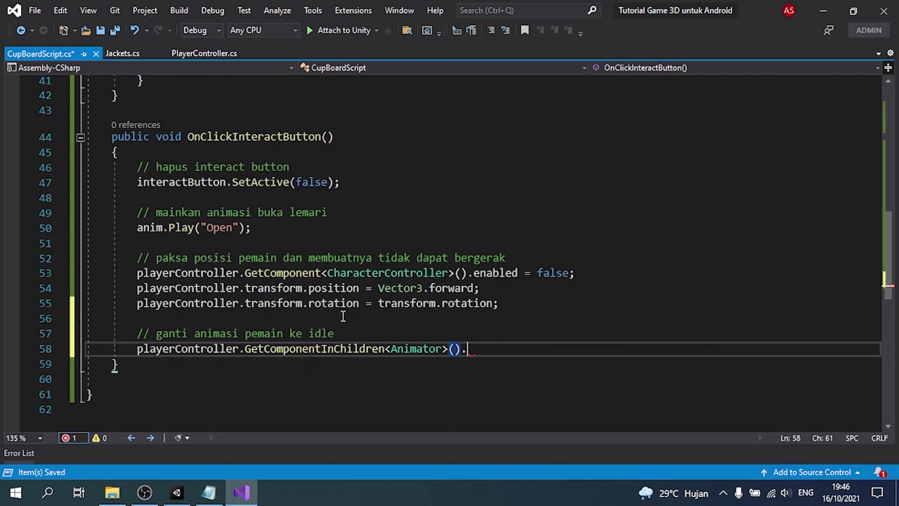
{"action": "type", "text": "Pla"}
{"action": "key", "text": "Tab"}
{"action": "type", "text": "("}
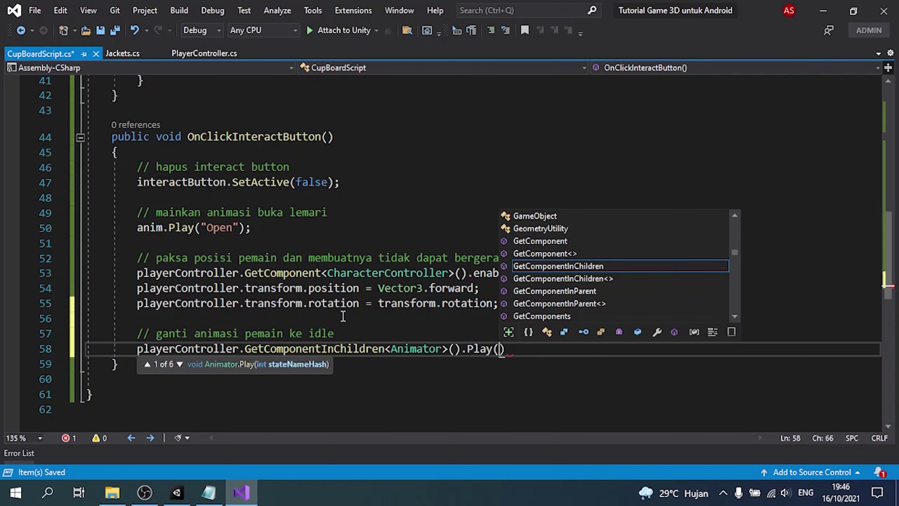
{"action": "type", "text": "\"Base "}
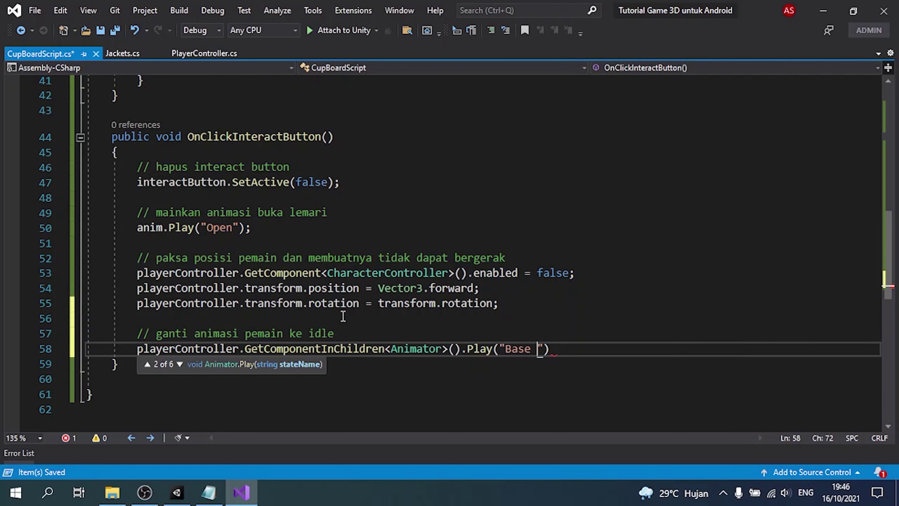
{"action": "type", "text": "Layer.Idle\""}
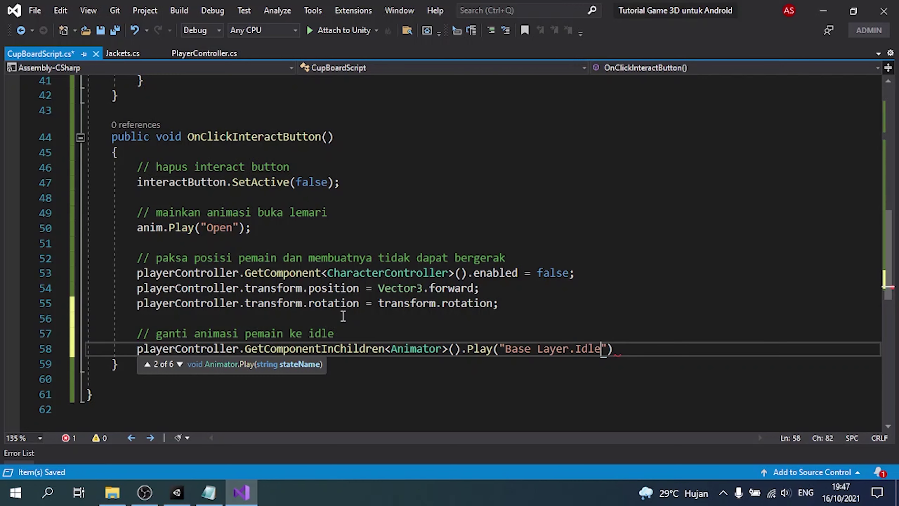
{"action": "type", "text": ");"}
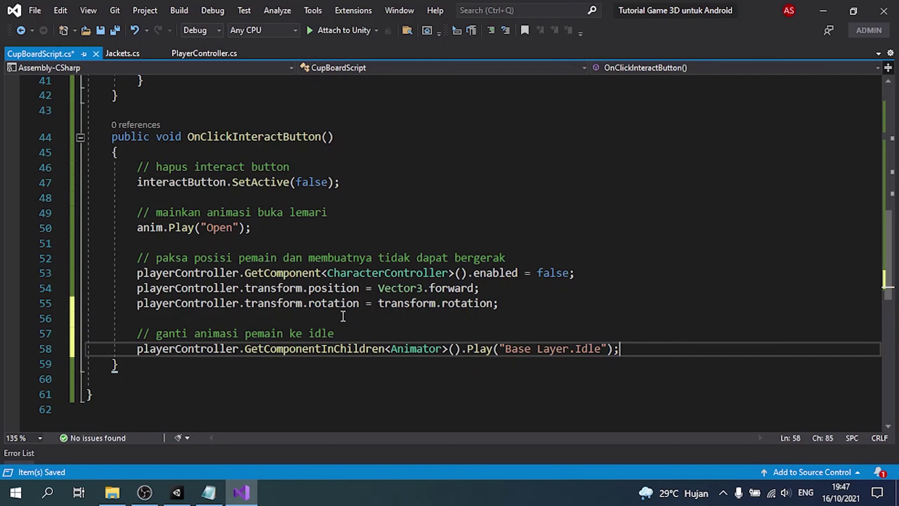
{"action": "key", "text": "Return"}
{"action": "key", "text": "Return"}
Set the player's child Animator speed to 0 and save CupBoardScript.cs.
{"action": "type", "text": "player"}
{"action": "key", "text": "Tab"}
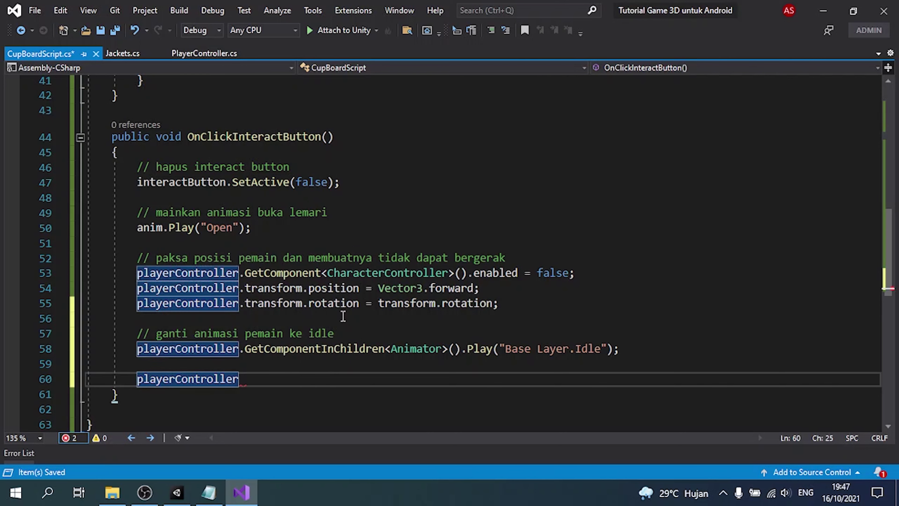
{"action": "type", "text": ".GetC"}
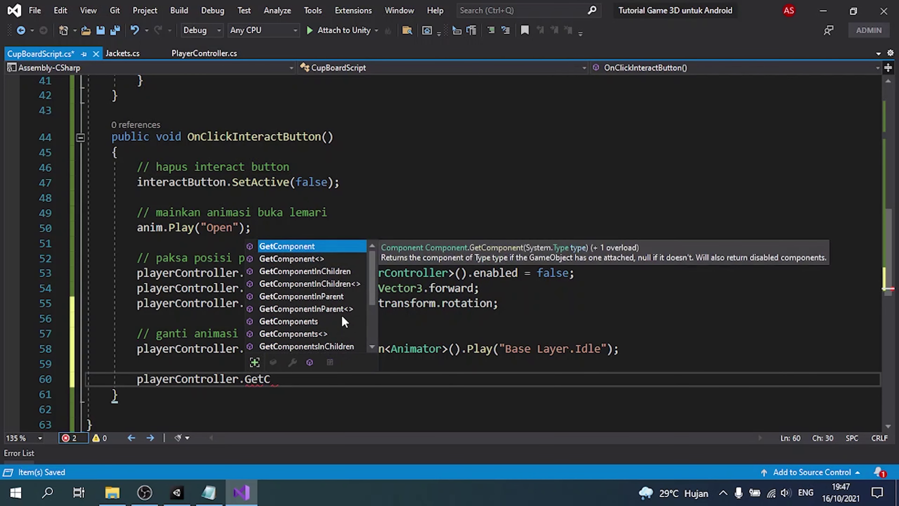
{"action": "key", "text": "Down"}
{"action": "key", "text": "Down"}
{"action": "type", "text": "<A"}
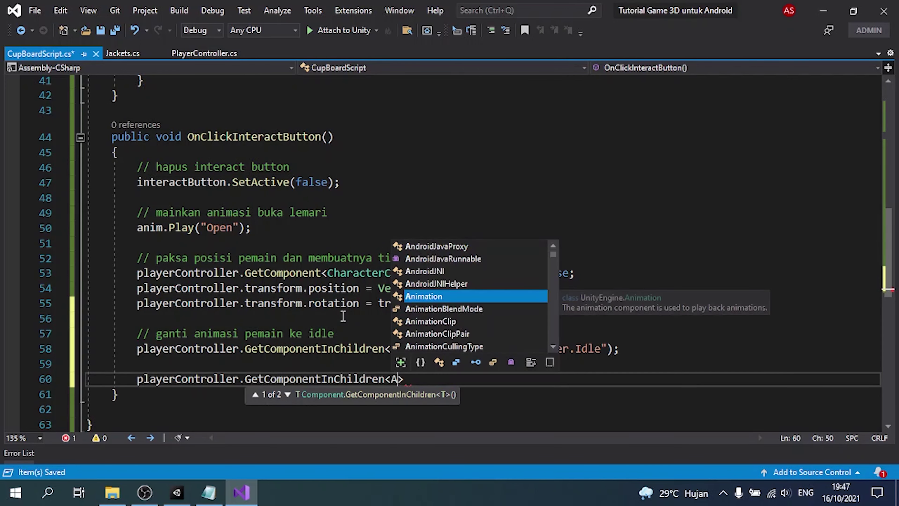
{"action": "type", "text": "nimator>()"}
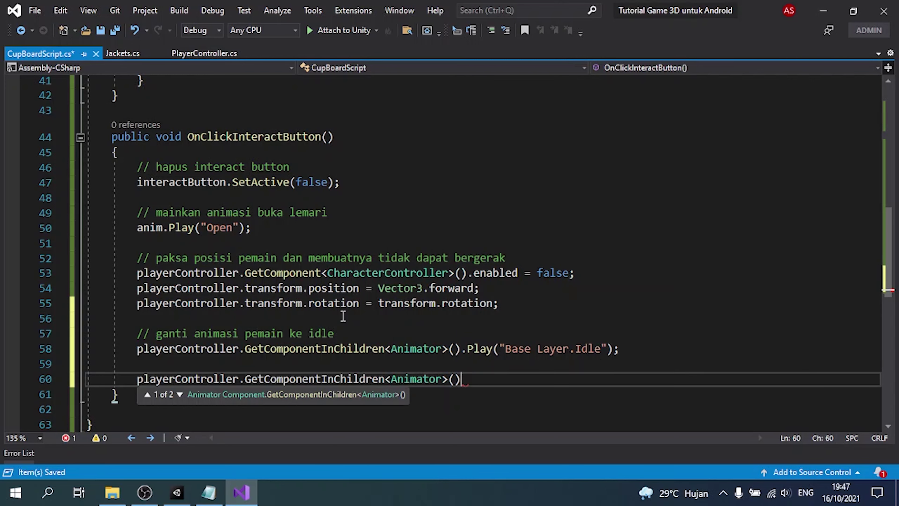
{"action": "type", "text": ".spee"}
{"action": "key", "text": "Tab"}
{"action": "type", "text": "= 0"}
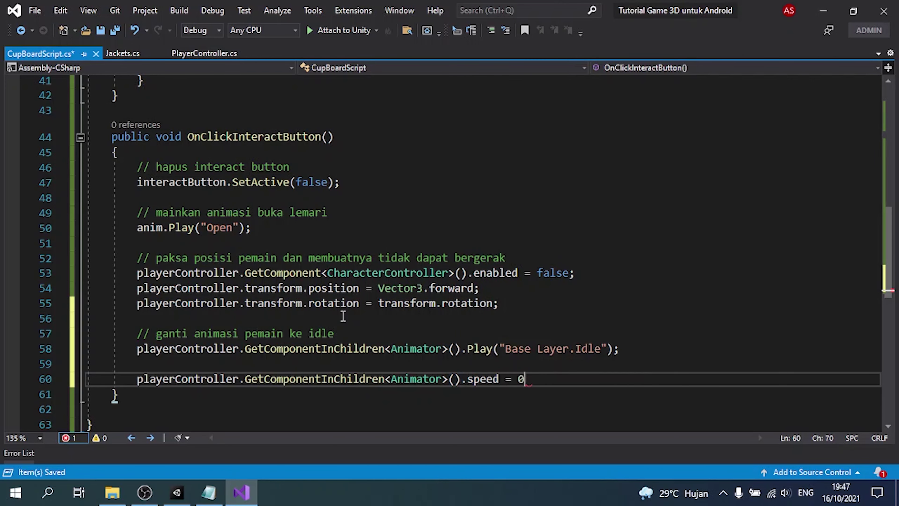
{"action": "key", "text": "ctrl+s"}
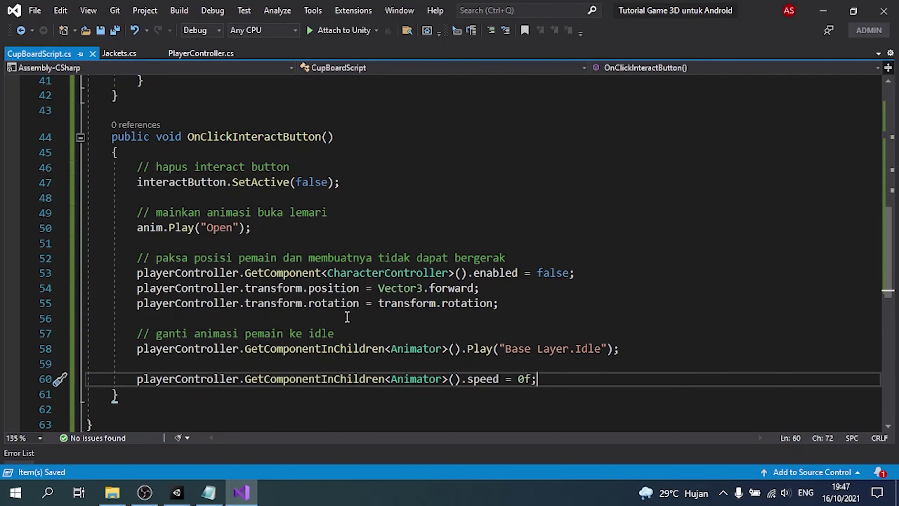
Add a jacket panel comment and jacketPanel.SetActive(true);.
{"action": "key", "text": "Return"}
{"action": "key", "text": "Return"}
{"action": "type", "text": "//"}
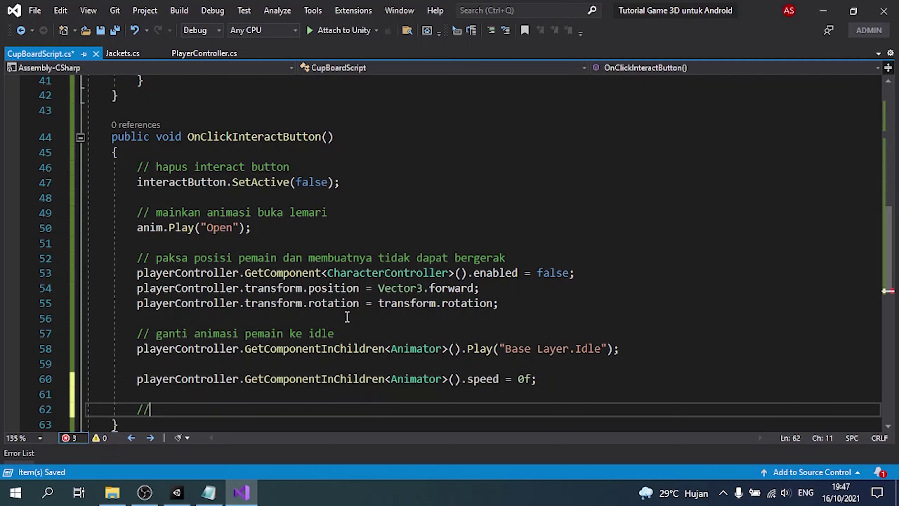
{"action": "type", "text": " jaket pane"}
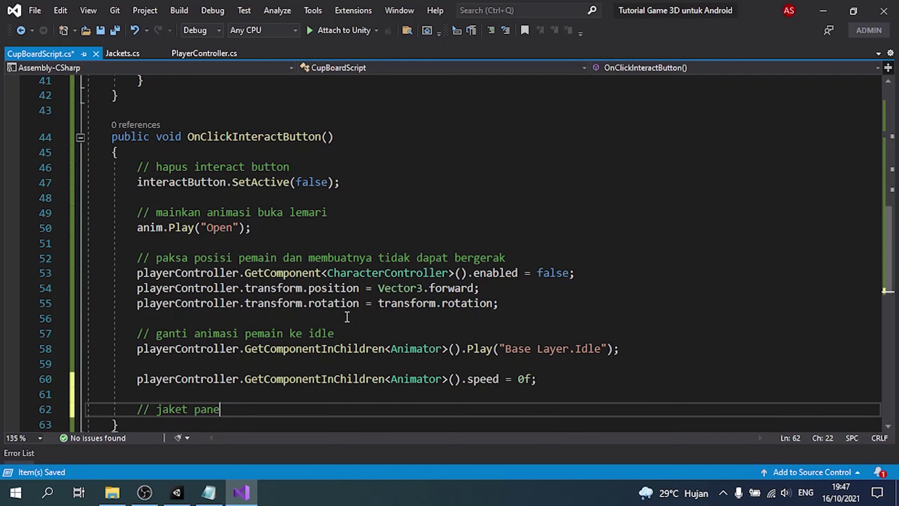
{"action": "type", "text": "l"}
{"action": "key", "text": "Return"}
{"action": "type", "text": "jac"}
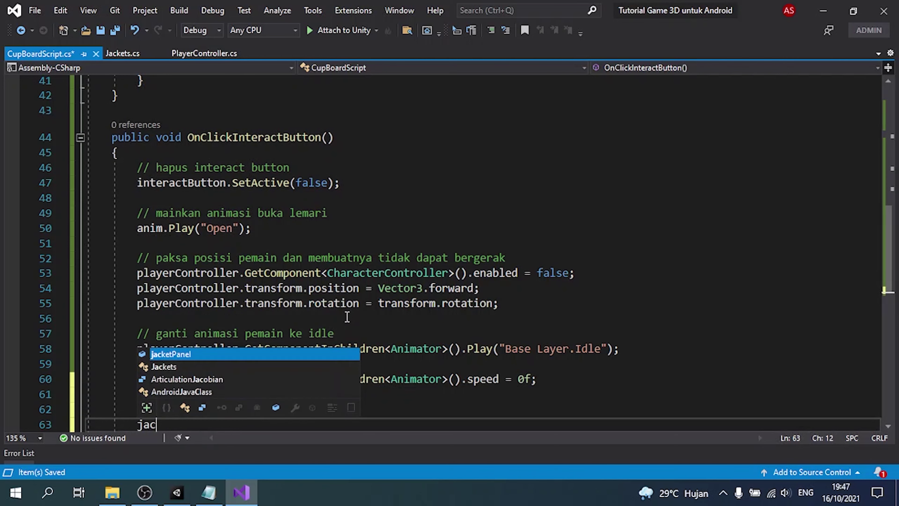
{"action": "type", "text": "ketPanel.seta"}
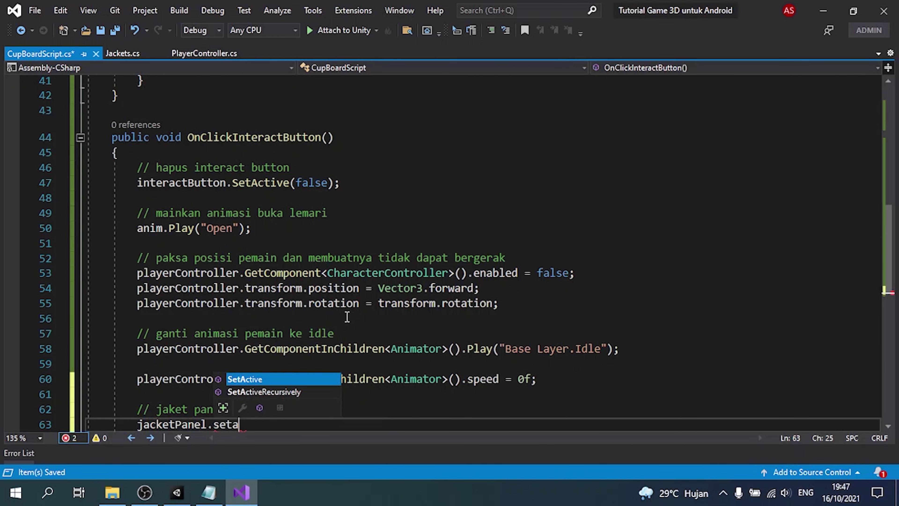
{"action": "type", "text": "(tr"}
{"action": "key", "text": "Down"}
{"action": "type", "text": ")"}
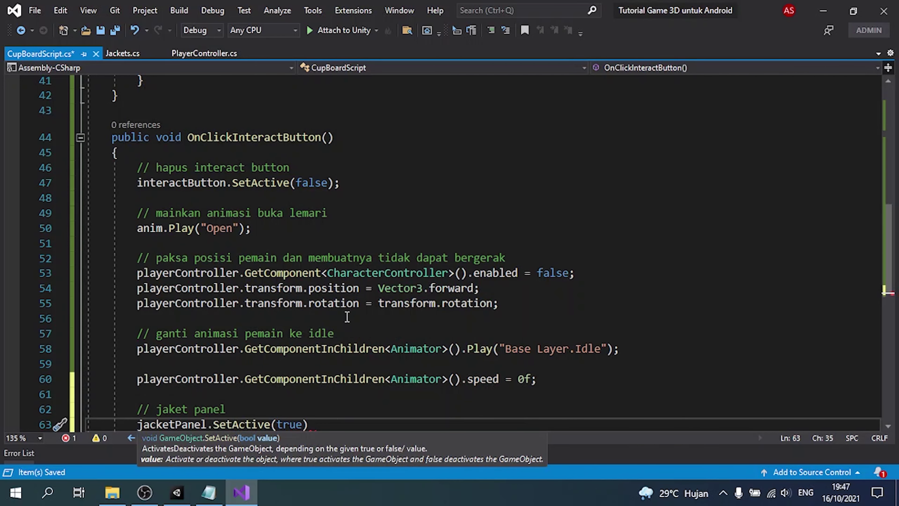
{"action": "type", "text": ";"}
{"action": "key", "text": "Return"}
{"action": "key", "text": "Return"}
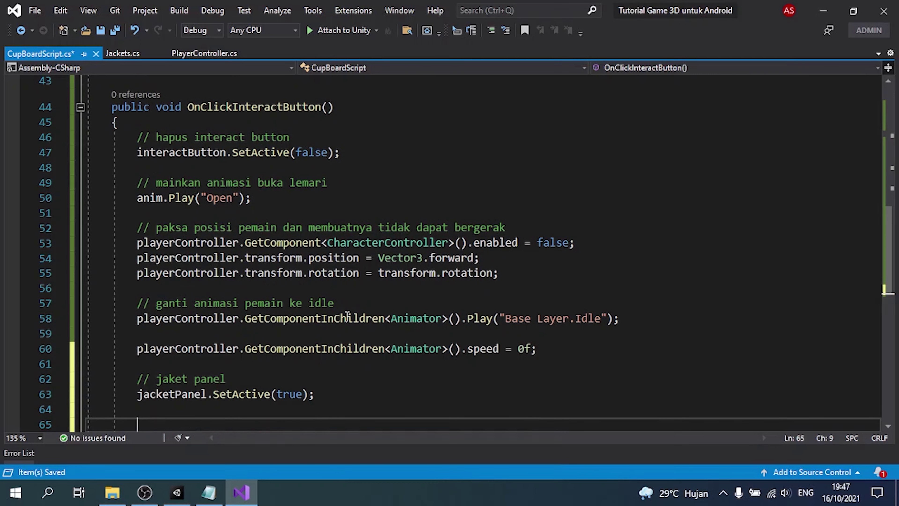
Add the comment '// hapus pet' and pet.SetActive(false); to finish OnClickInteractButton.
{"action": "type", "text": "// ha"}
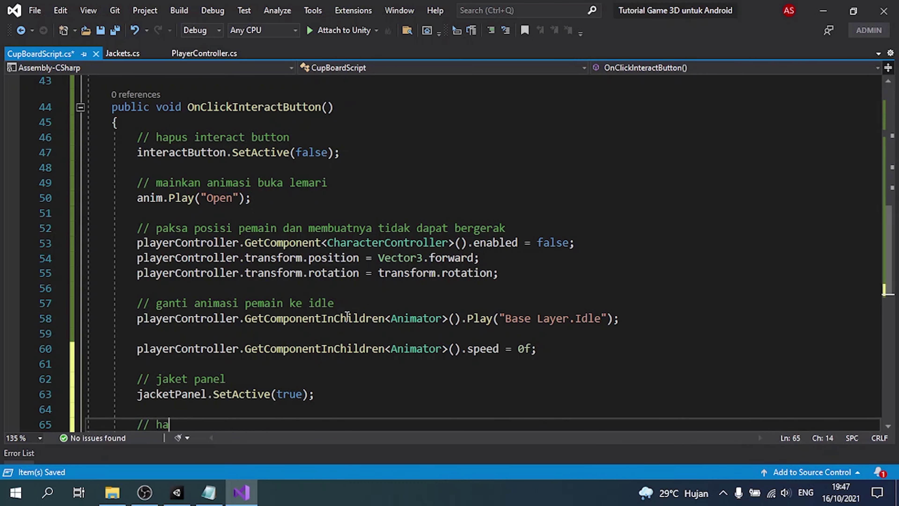
{"action": "type", "text": "pus pet"}
{"action": "key", "text": "Return"}
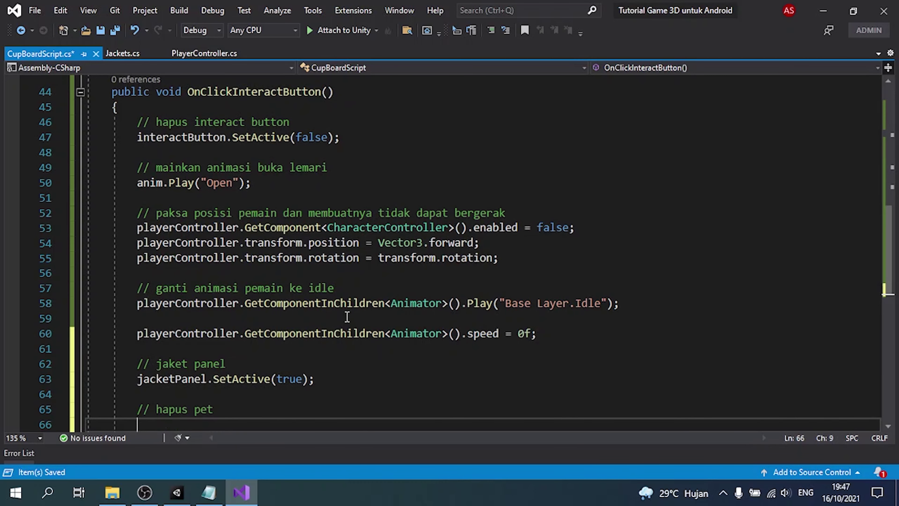
{"action": "type", "text": "pet.SetActive("}
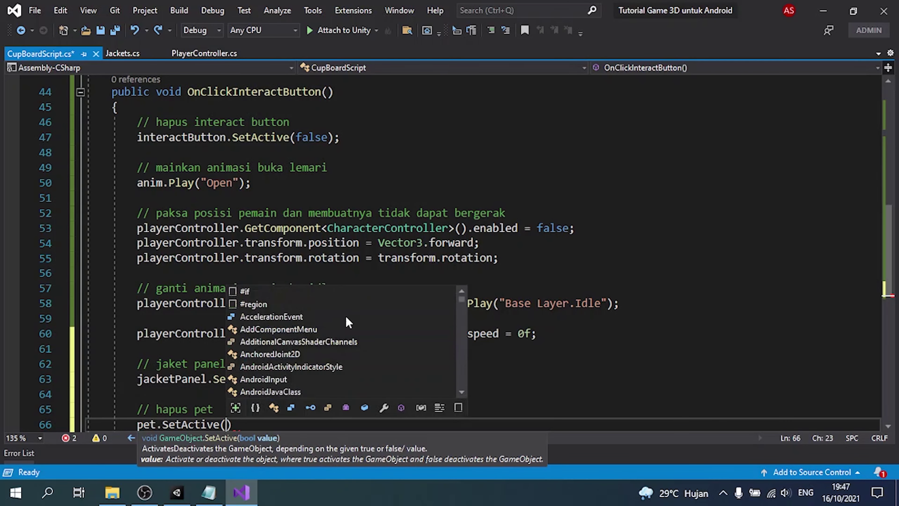
{"action": "type", "text": "false);"}
{"action": "scroll", "coordinate": [347, 317], "scroll_direction": "down", "scroll_amount": 2}
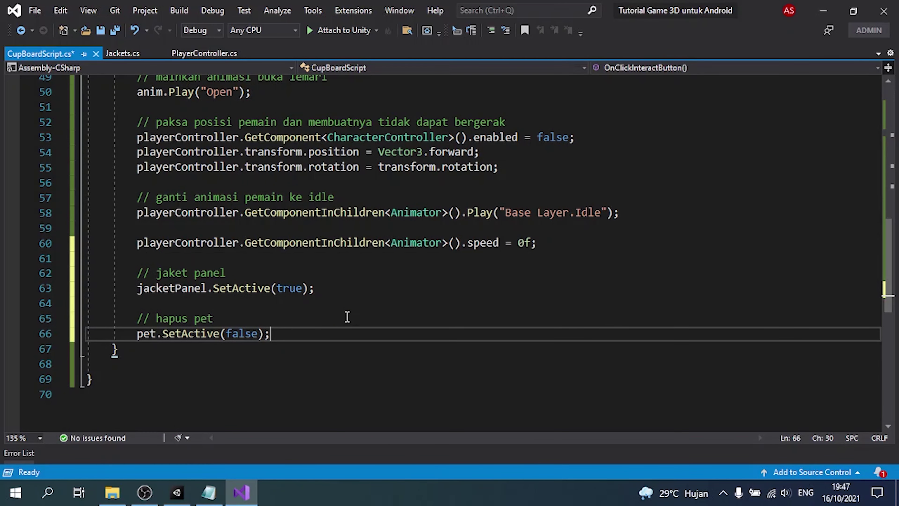
{"action": "left_click", "coordinate": [229, 343]}
Create public void OnClickBackButton() with a comment and interactButton.SetActive(false);.
{"action": "key", "text": "Return"}
{"action": "key", "text": "Return"}
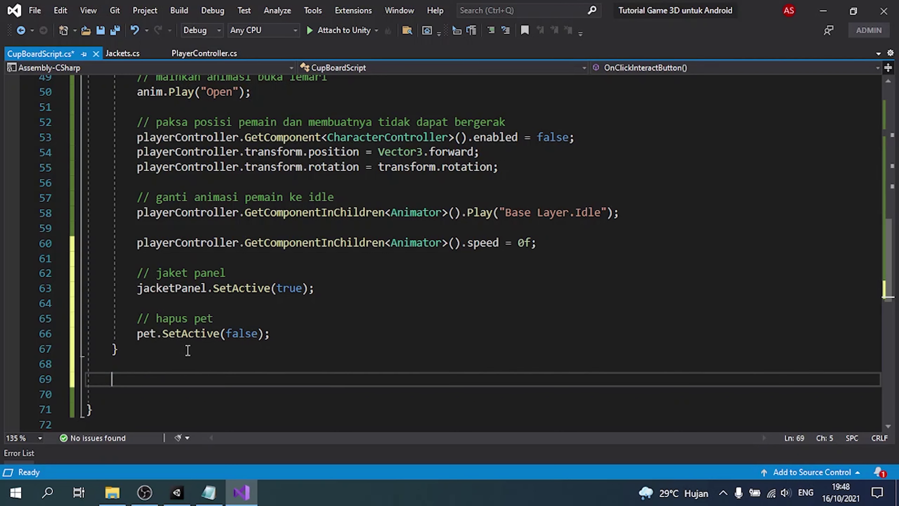
{"action": "type", "text": "public void"}
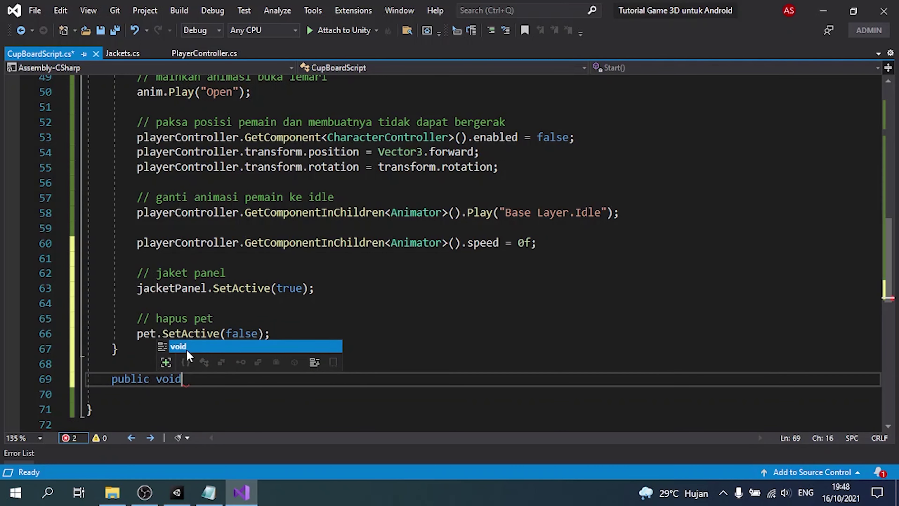
{"action": "type", "text": " OnClickBack"}
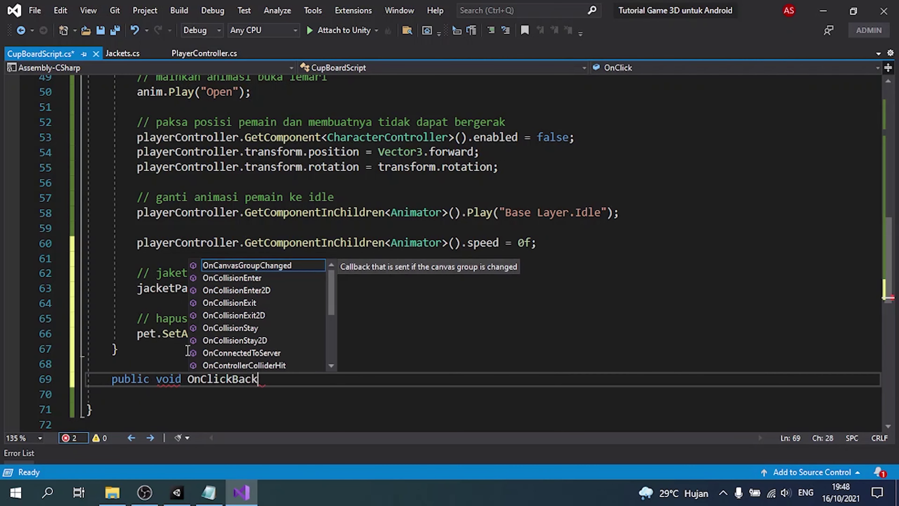
{"action": "type", "text": "Button()"}
{"action": "key", "text": "Return"}
{"action": "type", "text": "{"}
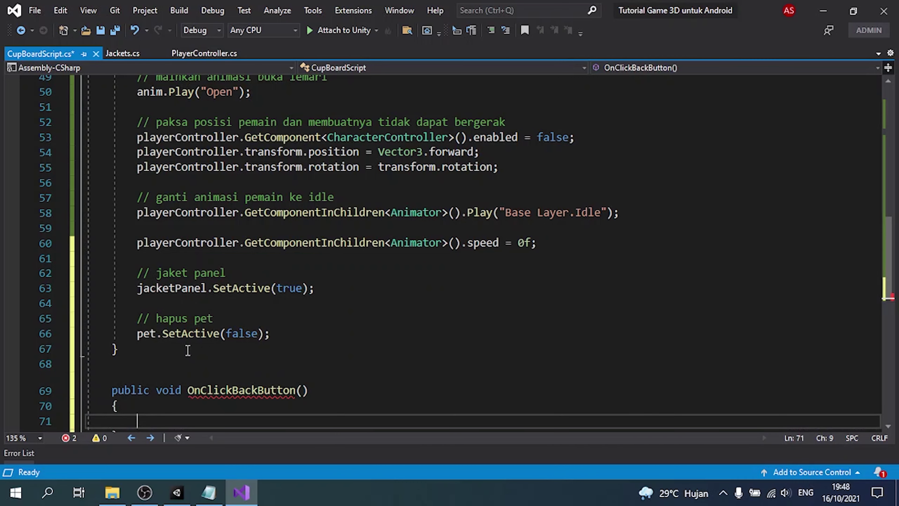
{"action": "key", "text": "Return"}
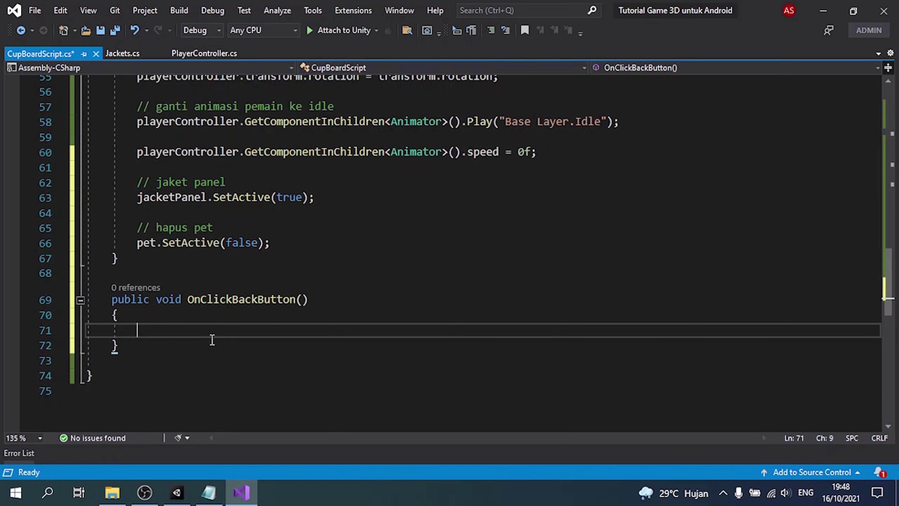
{"action": "type", "text": "// hapus i"}
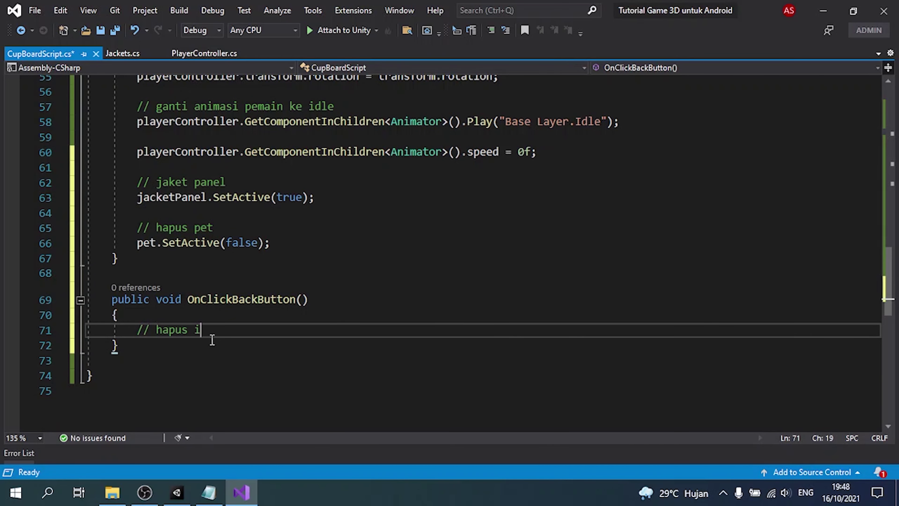
{"action": "type", "text": "ton"}
{"action": "key", "text": "Return"}
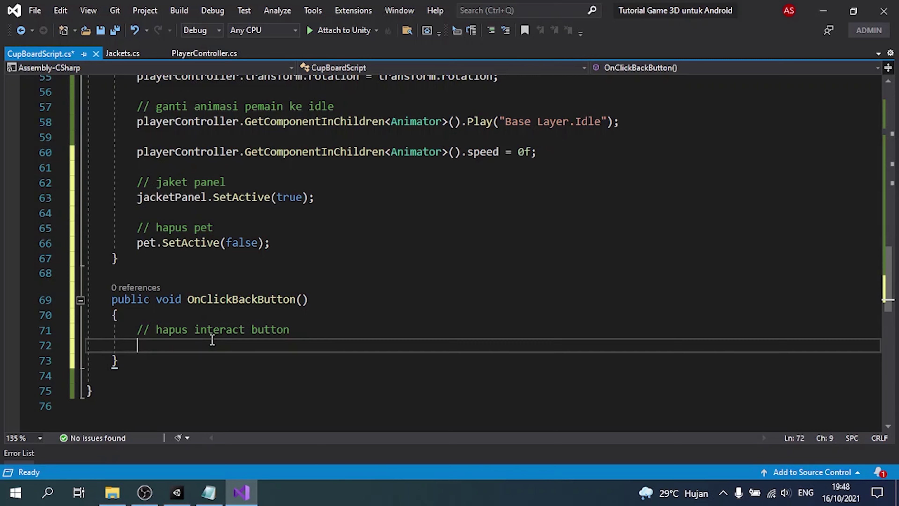
{"action": "type", "text": "interactButton"}
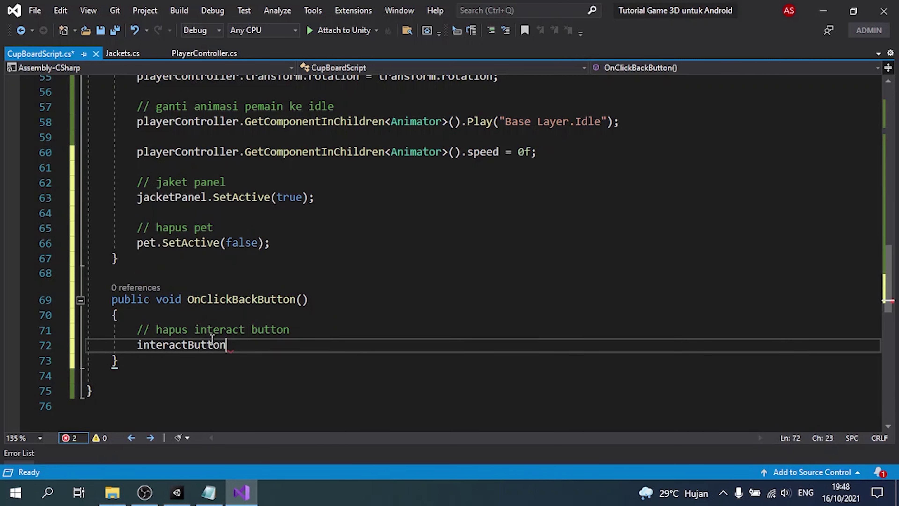
{"action": "type", "text": ".SetActive(false);"}
{"action": "key", "text": "Return"}
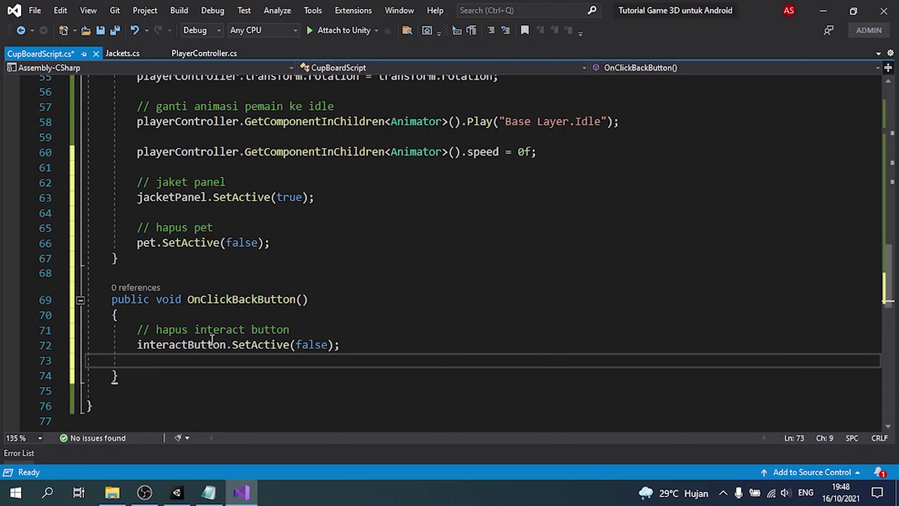
Add a cupboard comment and anim.Play("Close Cup Board" in OnClickBackButton.
{"action": "key", "text": "Return"}
{"action": "type", "text": "//"}
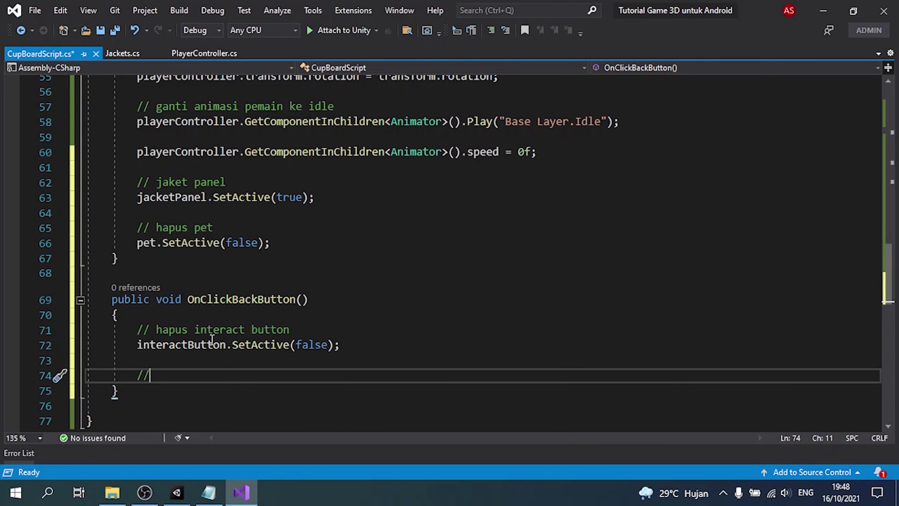
{"action": "type", "text": " mainkan anim"}
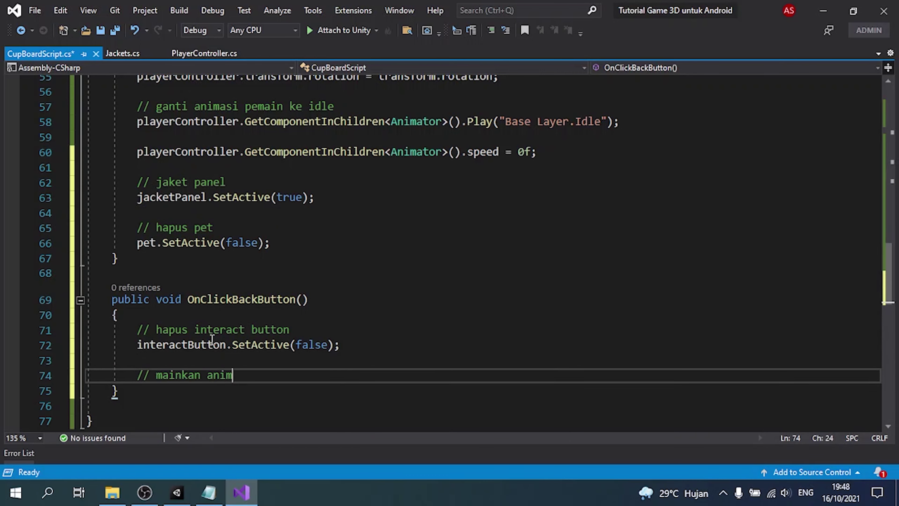
{"action": "type", "text": "lem"}
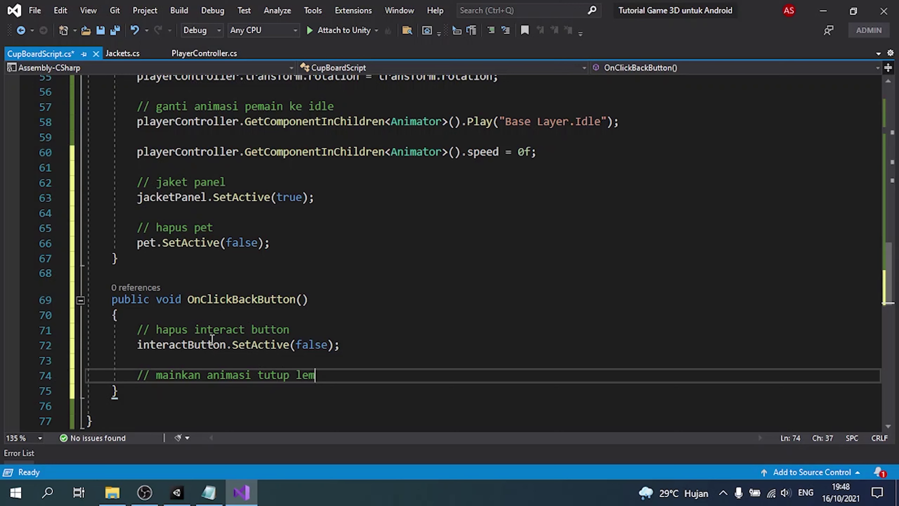
{"action": "type", "text": "ari"}
{"action": "key", "text": "Return"}
{"action": "type", "text": "anim"}
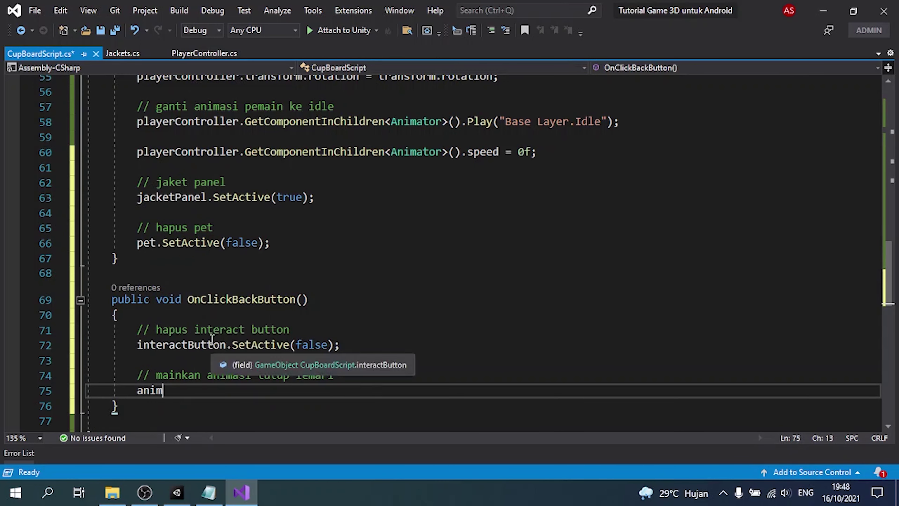
{"action": "type", "text": ".Play(\"C"}
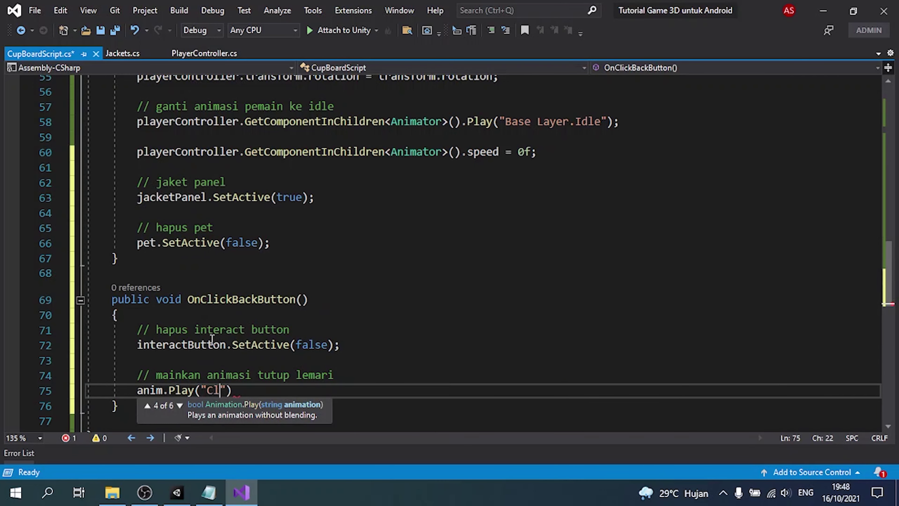
{"action": "type", "text": "lose"}
{"action": "type", "text": " Cup"}
{"action": "type", "text": " Board"}
{"action": "key", "text": "ctrl+shift+Left"}
{"action": "key", "text": "ctrl+shift+Left"}
{"action": "key", "text": "super+c"}
{"action": "key", "text": "BackSpace"}
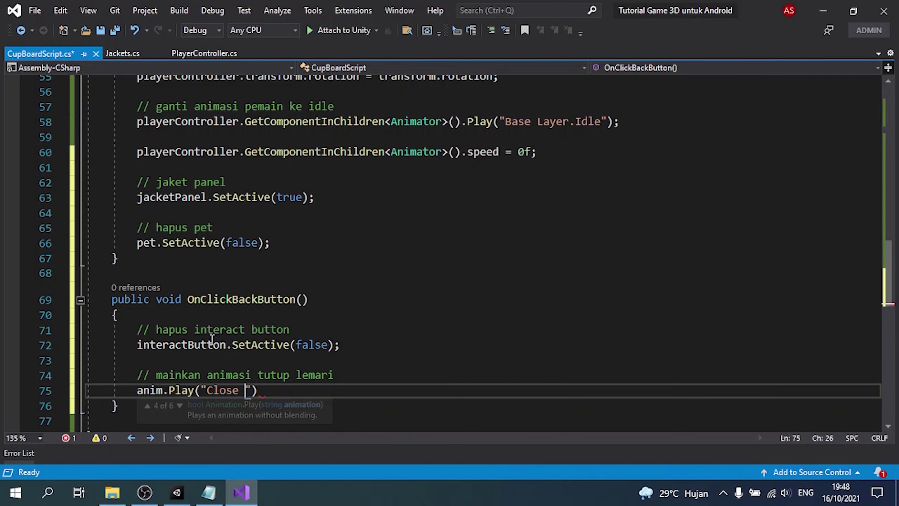
{"action": "key", "text": "ctrl+z"}
Change the open animation call on line 50 to "Open Cup Board" and save the script.
{"action": "scroll", "coordinate": [292, 279], "scroll_direction": "up", "scroll_amount": 4}
{"action": "scroll", "coordinate": [292, 278], "scroll_direction": "up", "scroll_amount": 3}
{"action": "left_click", "coordinate": [232, 318]}
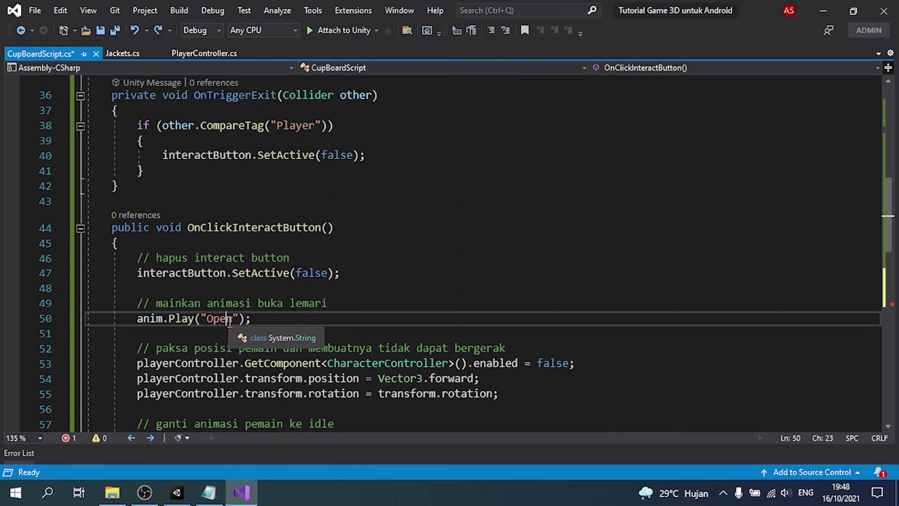
{"action": "key", "text": "BackSpace"}
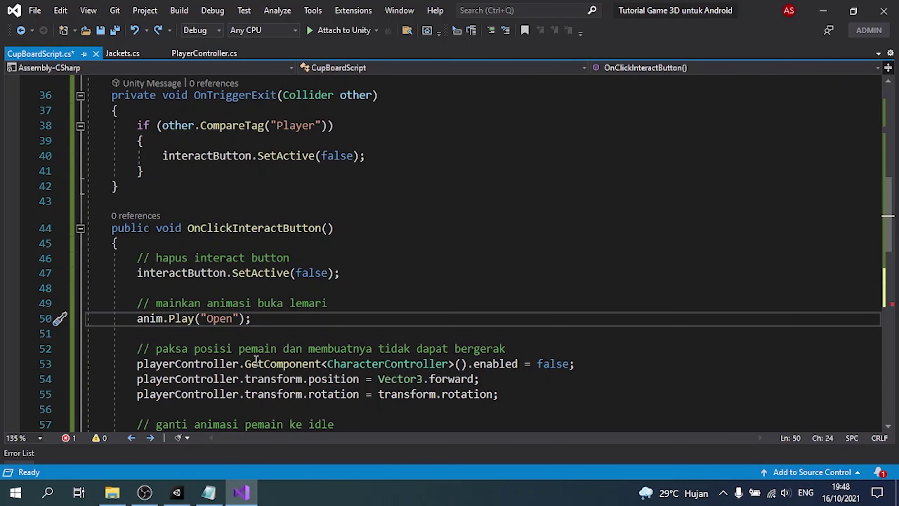
{"action": "key", "text": "super+v"}
{"action": "left_click", "coordinate": [782, 338]}
{"action": "key", "text": "ctrl+s"}
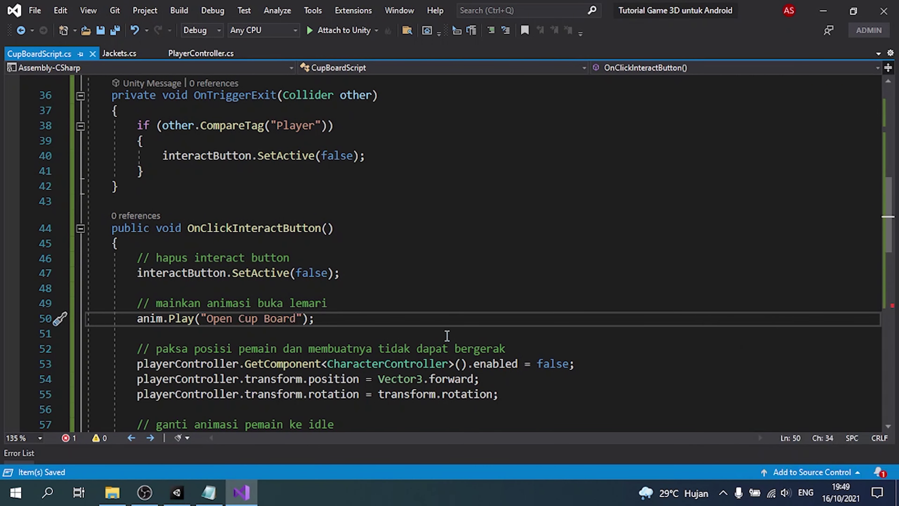
{"action": "key", "text": "alt+Tab"}
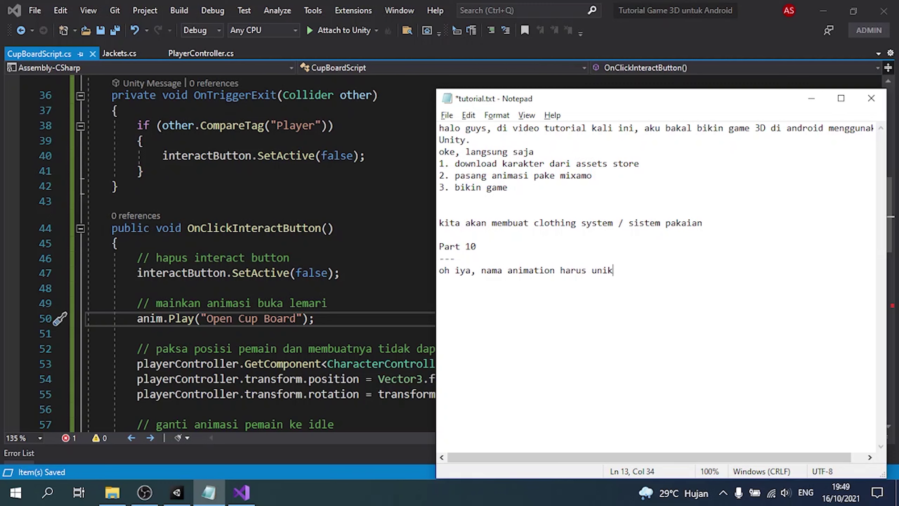
Delete the last line of the tutorial notes and save them.
{"action": "key", "text": "shift+Home"}
{"action": "key", "text": "BackSpace"}
{"action": "key", "text": "ctrl+s"}
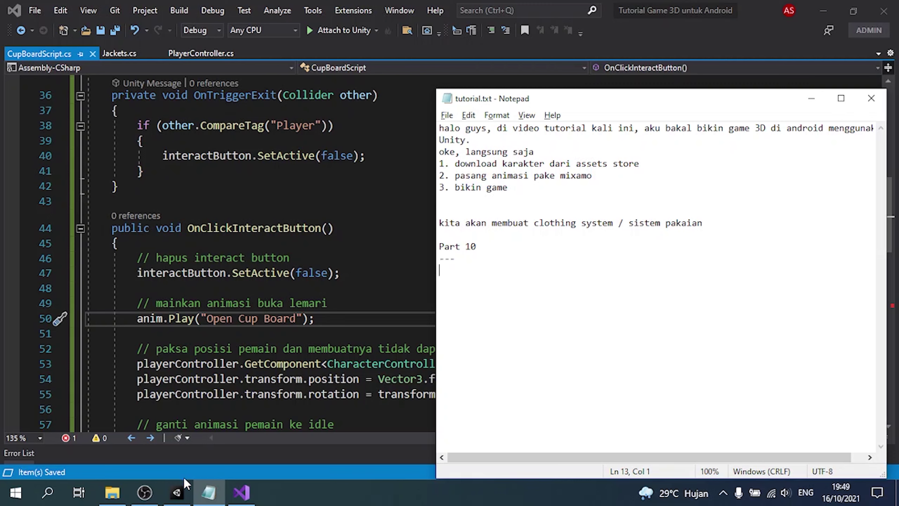
In Unity's Project panel, go to Assets > Materials > Animations > Cup Board.
{"action": "left_click", "coordinate": [176, 491]}
{"action": "left_click", "coordinate": [113, 320]}
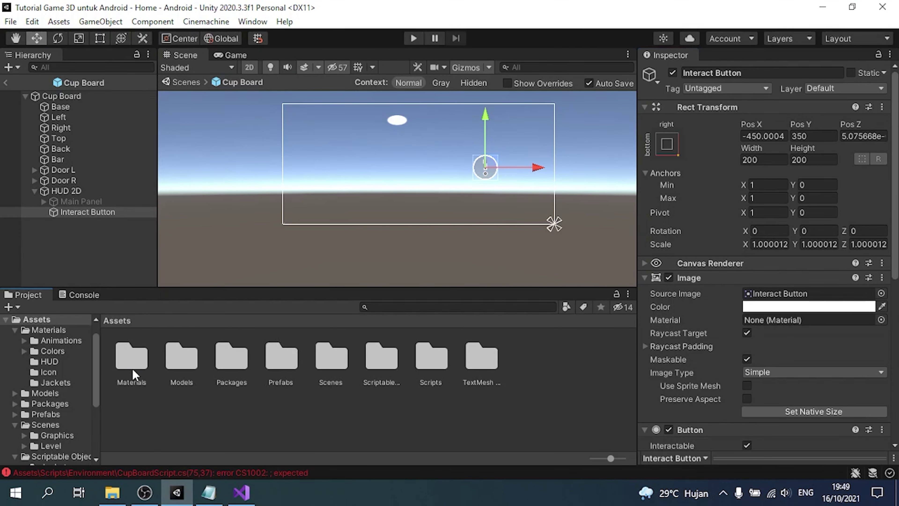
{"action": "double_click", "coordinate": [132, 359]}
{"action": "double_click", "coordinate": [130, 359]}
{"action": "double_click", "coordinate": [130, 356]}
{"action": "left_click", "coordinate": [131, 354]}
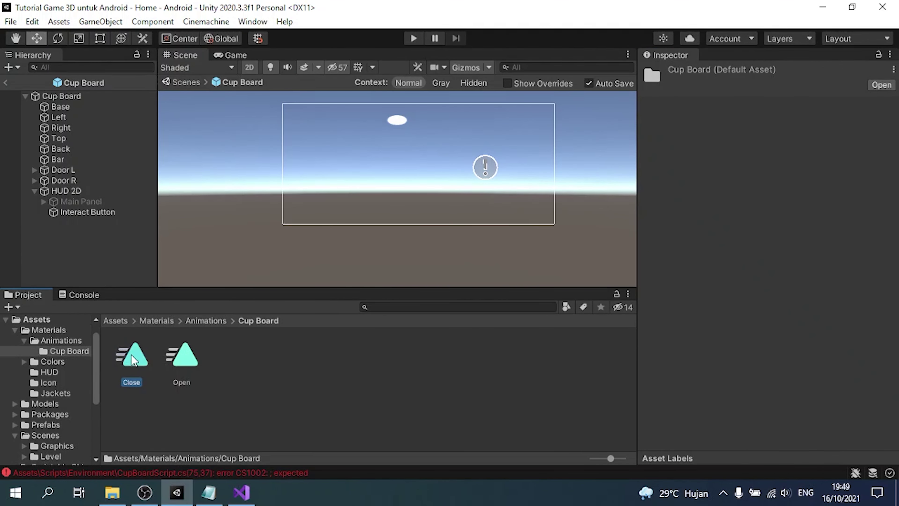
{"action": "key", "text": "F2"}
{"action": "left_click", "coordinate": [222, 360]}
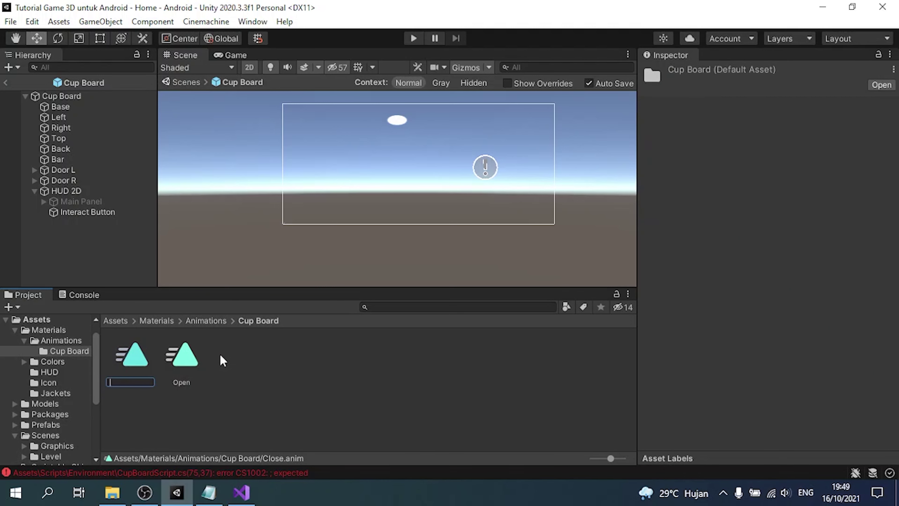
{"action": "key", "text": "BackSpace"}
{"action": "double_click", "coordinate": [135, 365]}
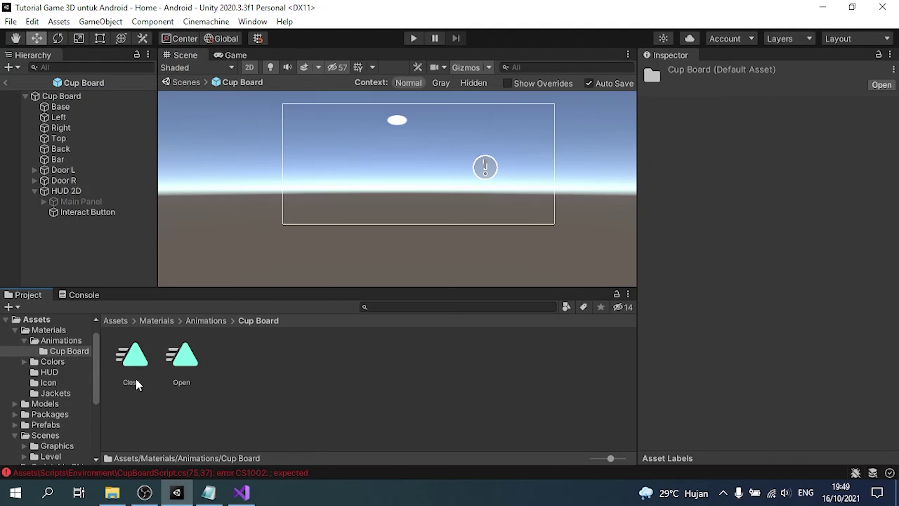
Rename the Open animation clip to 'Open Cup Board', copied from the script.
{"action": "left_click", "coordinate": [242, 492]}
{"action": "left_click", "coordinate": [209, 323], "text": "shift"}
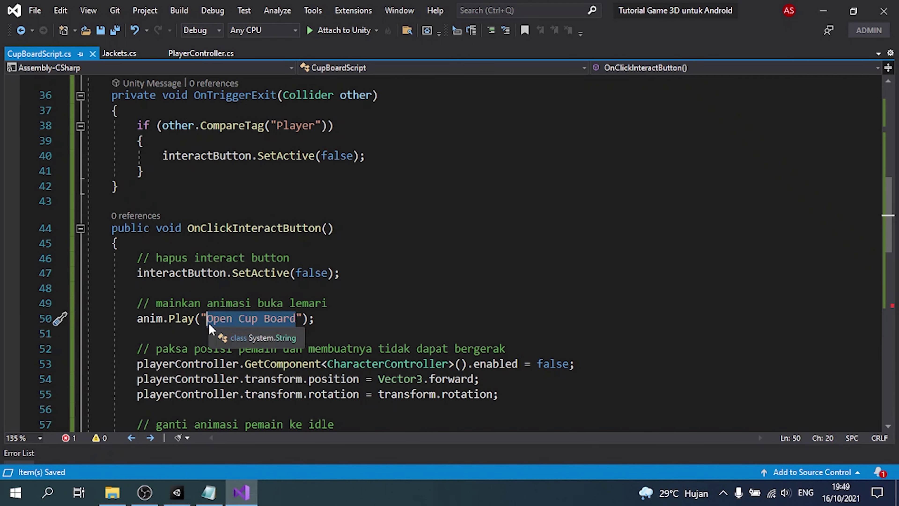
{"action": "key", "text": "alt+Tab"}
{"action": "left_click", "coordinate": [187, 356]}
{"action": "key", "text": "F2"}
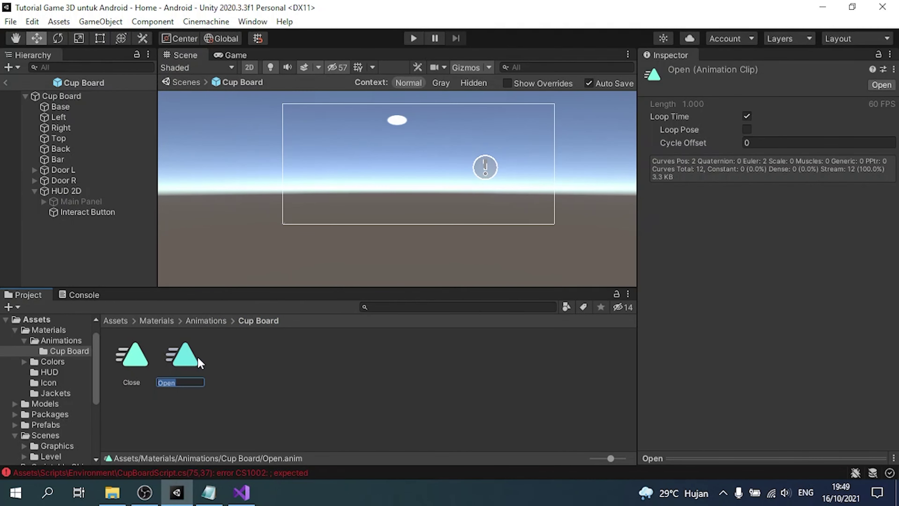
{"action": "type", "text": "Open Cup Board"}
{"action": "key", "text": "Return"}
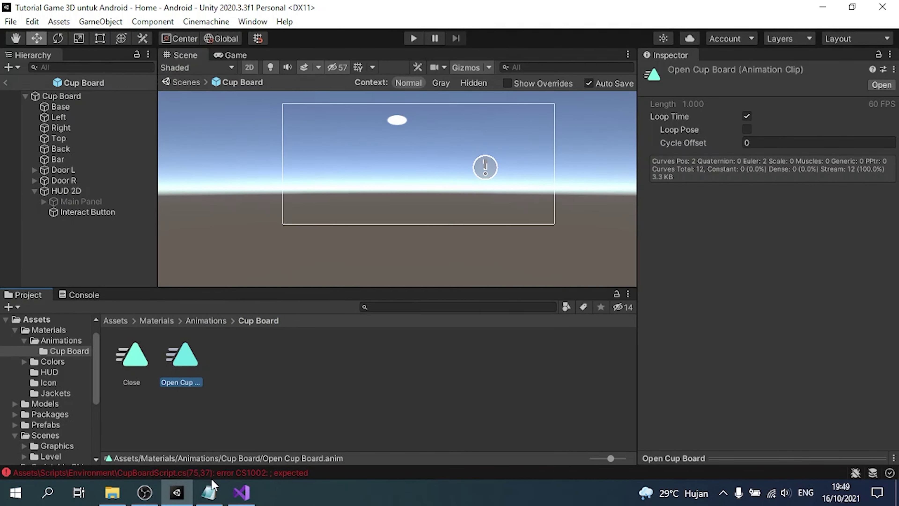
Check the Close clip name and end the anim.Play("Close Cup Board") line with a semicolon.
{"action": "left_click", "coordinate": [242, 492]}
{"action": "scroll", "coordinate": [319, 341], "scroll_direction": "down", "scroll_amount": 4}
{"action": "scroll", "coordinate": [319, 341], "scroll_direction": "down", "scroll_amount": 4}
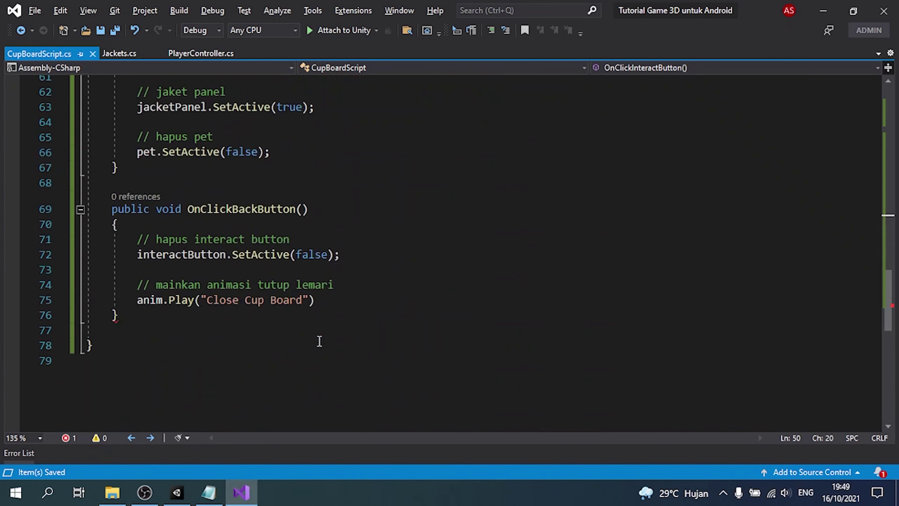
{"action": "scroll", "coordinate": [319, 341], "scroll_direction": "down", "scroll_amount": 2}
{"action": "left_click", "coordinate": [226, 210]}
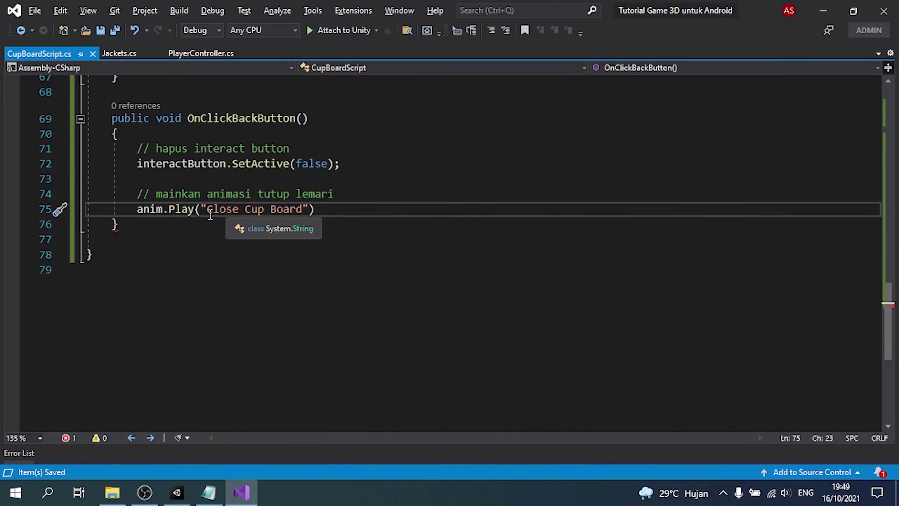
{"action": "left_click_drag", "start_coordinate": [208, 212], "coordinate": [305, 212]}
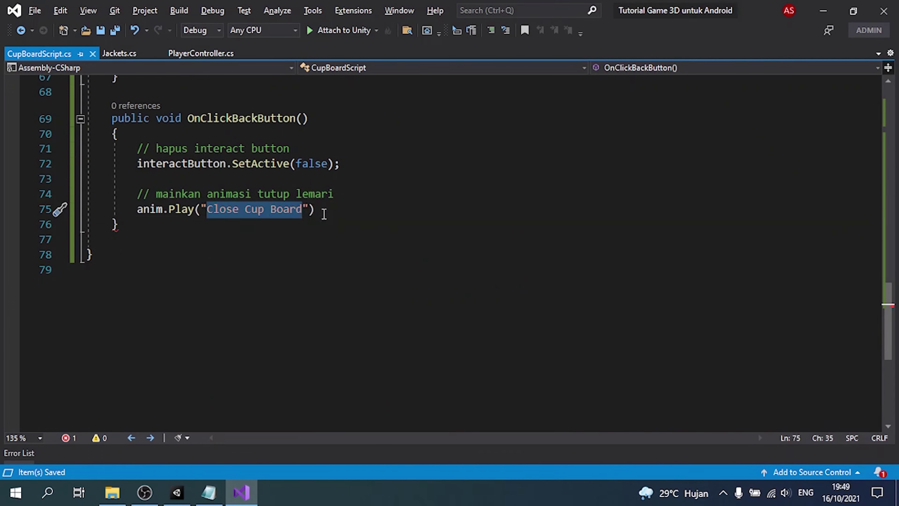
{"action": "left_click", "coordinate": [177, 493]}
{"action": "left_click", "coordinate": [147, 364]}
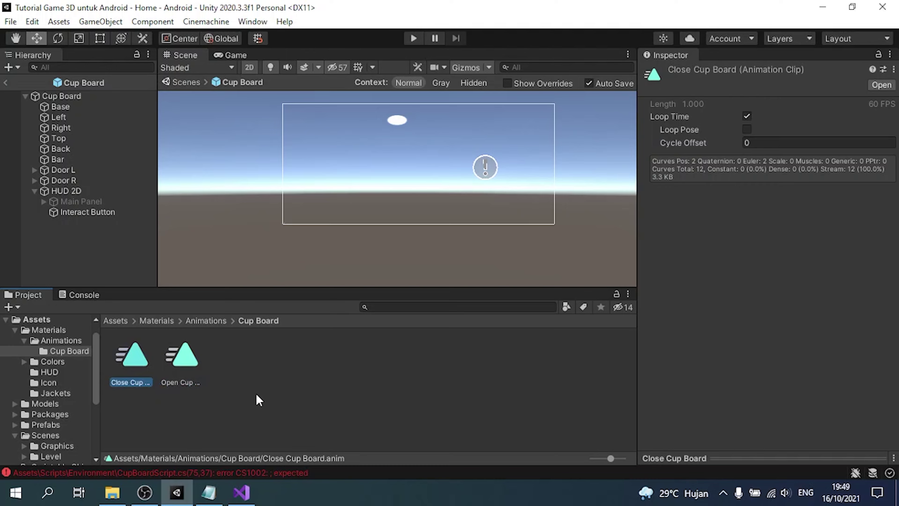
{"action": "key", "text": "alt+Tab"}
{"action": "left_click", "coordinate": [388, 215]}
{"action": "type", "text": ";"}
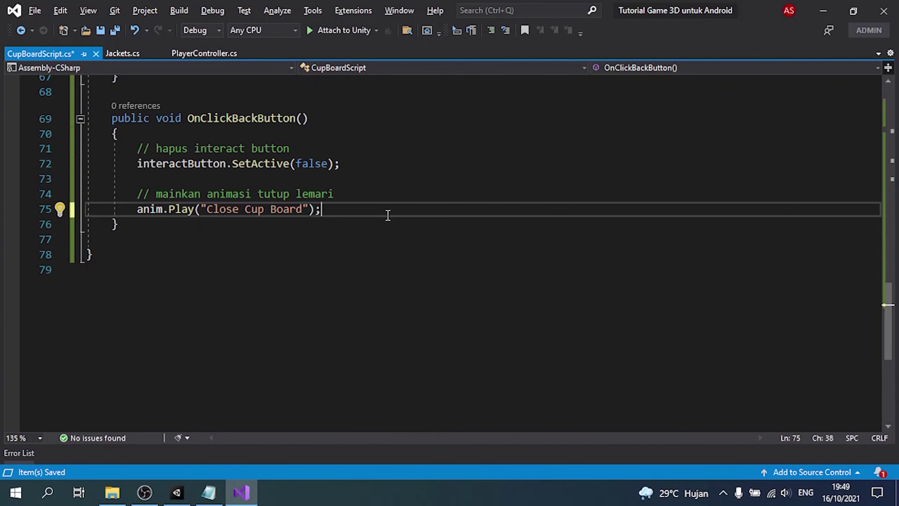
Add a comment and playerController.GetComponent<CharacterController>().enabled = true;.
{"action": "scroll", "coordinate": [389, 216], "scroll_direction": "up", "scroll_amount": 2}
{"action": "key", "text": "Return"}
{"action": "key", "text": "Return"}
{"action": "type", "text": "//"}
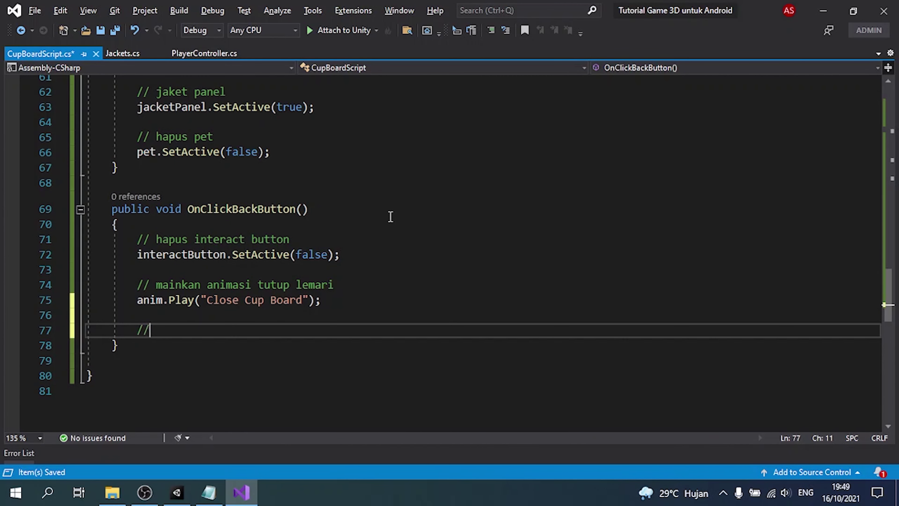
{"action": "type", "text": " buat pemain bisa"}
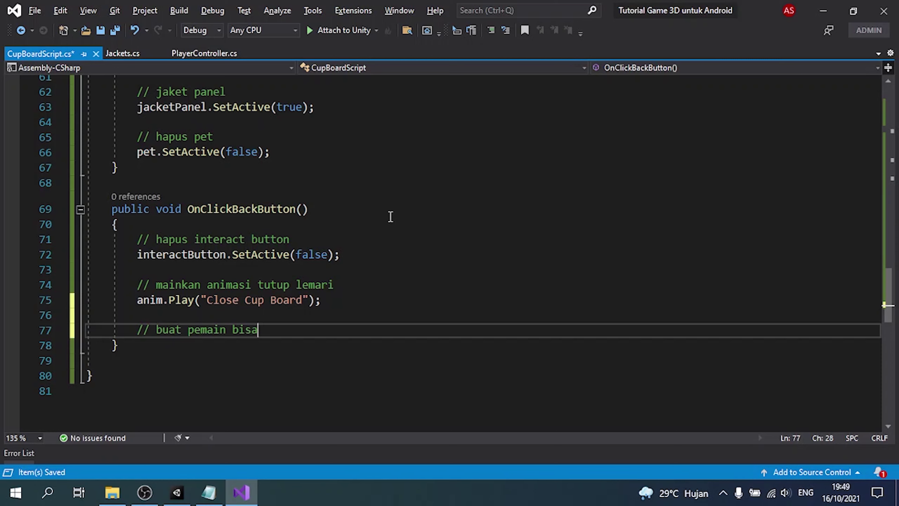
{"action": "type", "text": " bergerak kembal"}
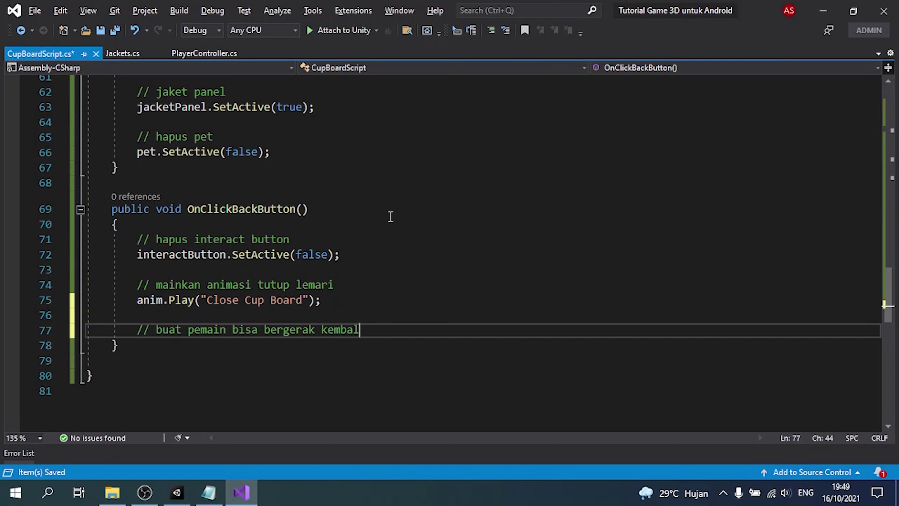
{"action": "type", "text": "i"}
{"action": "key", "text": "Return"}
{"action": "type", "text": "playerController."}
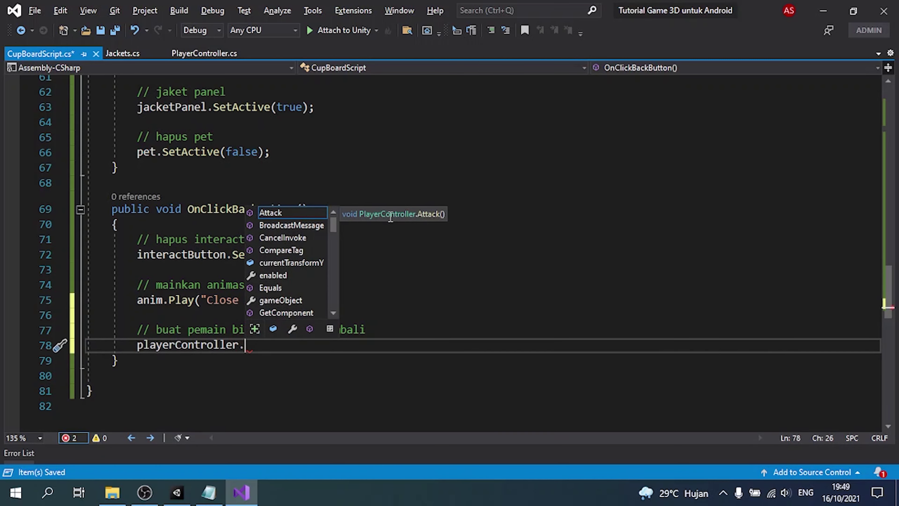
{"action": "type", "text": "G"}
{"action": "key", "text": "Tab"}
{"action": "type", "text": "<C"}
{"action": "key", "text": "Tab"}
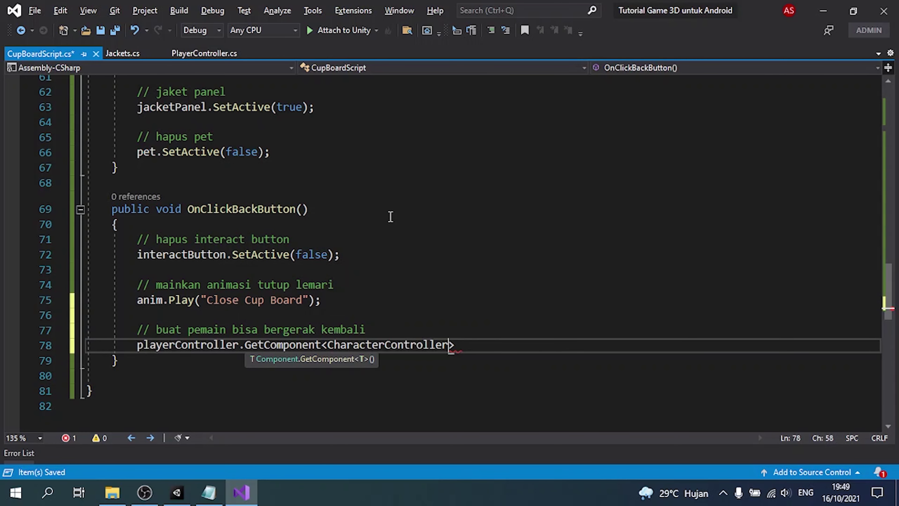
{"action": "type", "text": ">().e"}
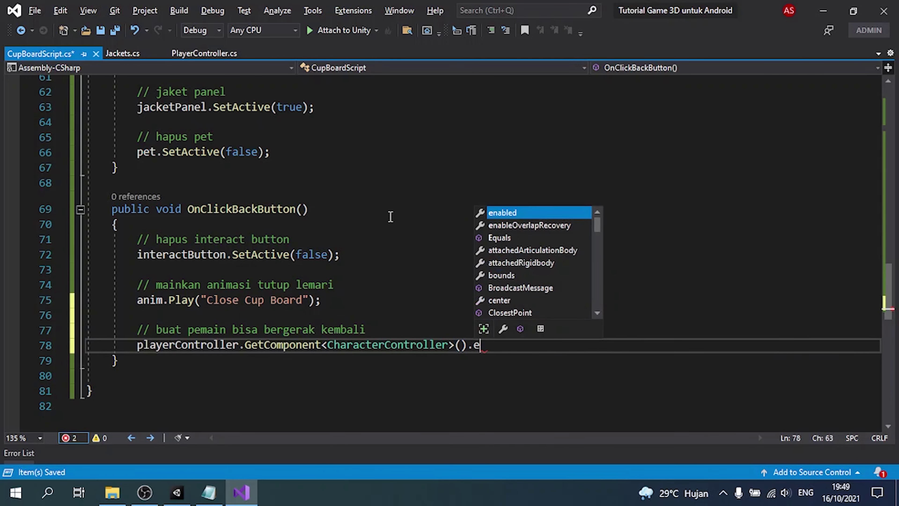
{"action": "key", "text": "Tab"}
{"action": "type", "text": "= true;"}
Set playerController.transform.position = Vector3.forward;.
{"action": "key", "text": "Return"}
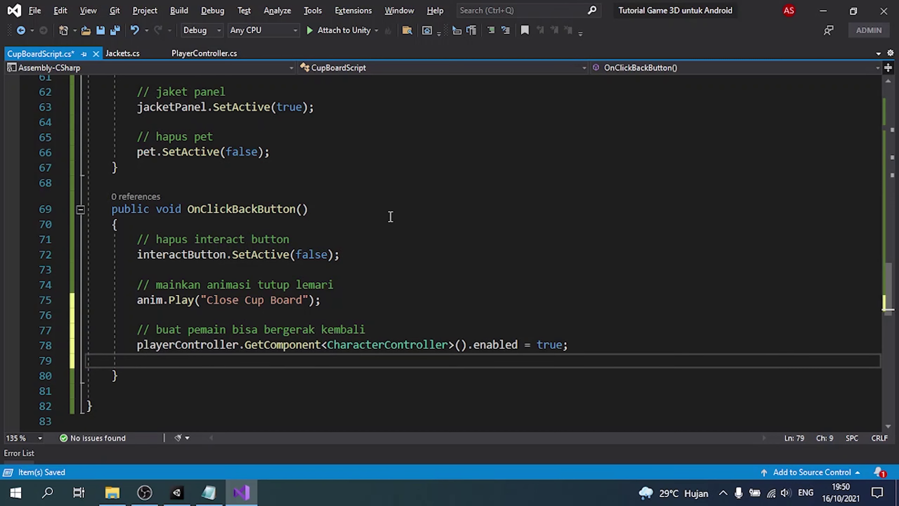
{"action": "type", "text": "pla"}
{"action": "key", "text": "Tab"}
{"action": "type", "text": ".tr"}
{"action": "key", "text": "Tab"}
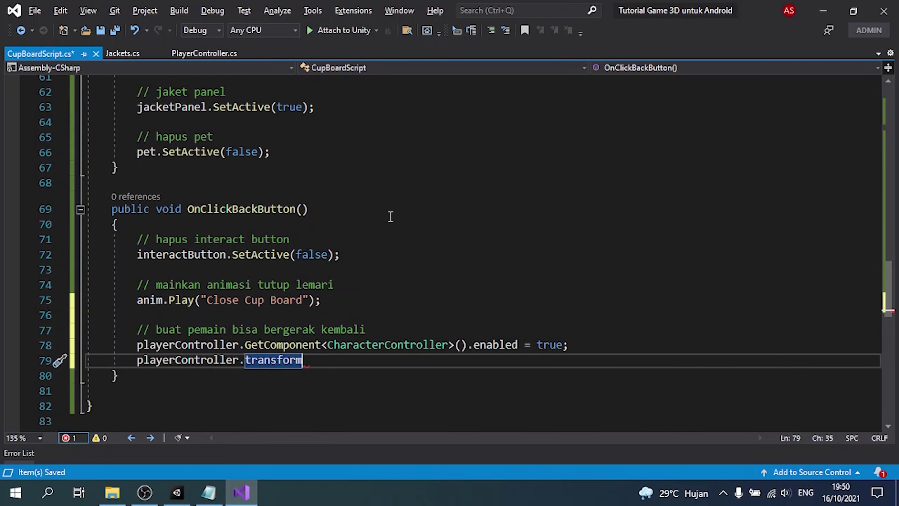
{"action": "type", "text": ".pos"}
{"action": "key", "text": "Tab"}
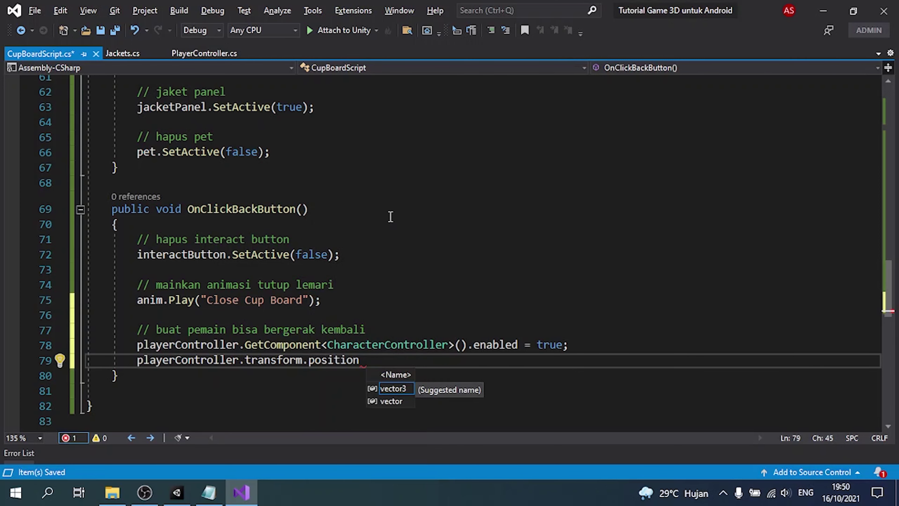
{"action": "type", "text": "= Vec"}
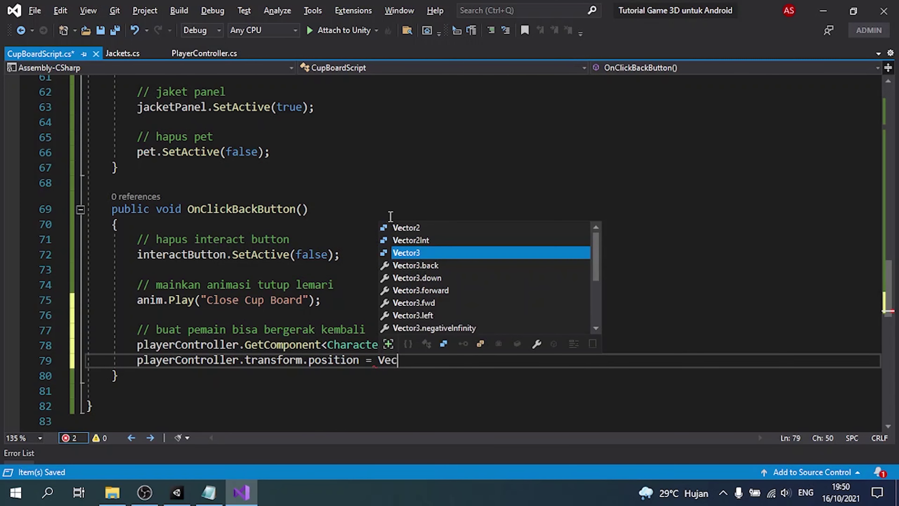
{"action": "key", "text": "Tab"}
{"action": "type", "text": ".for"}
{"action": "key", "text": "Tab"}
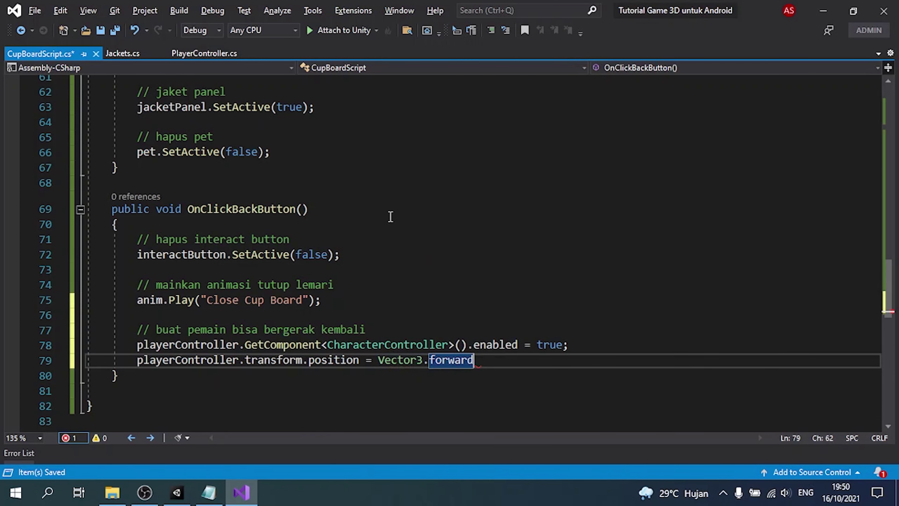
{"action": "type", "text": ";"}
Set playerController.transform.rotation = transform.rotation; and save the script.
{"action": "key", "text": "Return"}
{"action": "type", "text": "player"}
{"action": "key", "text": "Tab"}
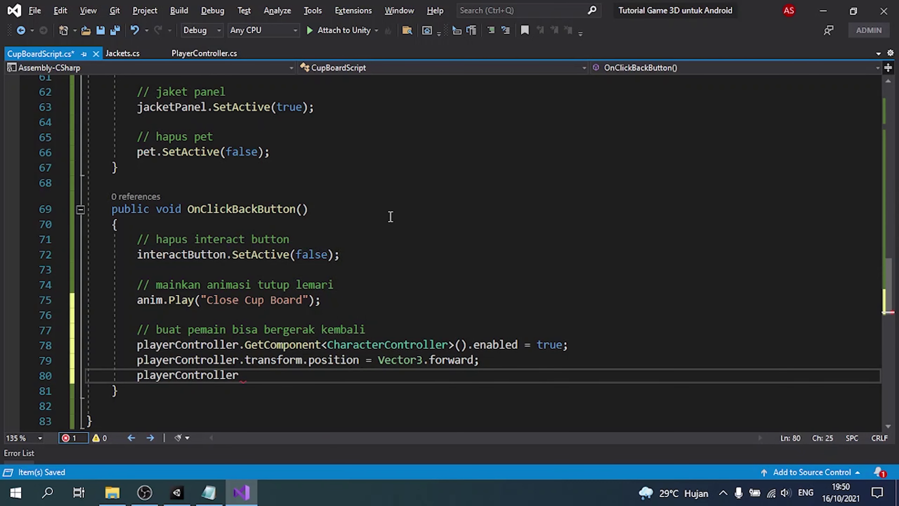
{"action": "type", "text": ".tr"}
{"action": "key", "text": "Tab"}
{"action": "type", "text": "."}
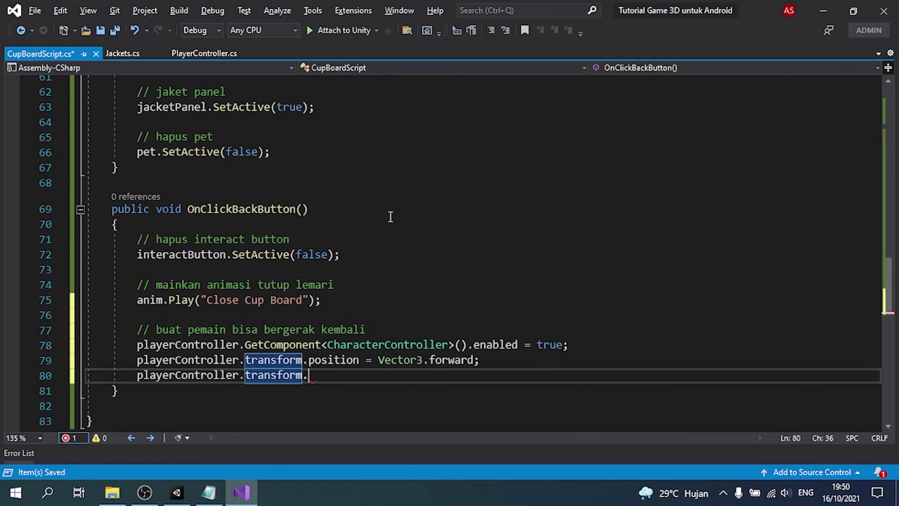
{"action": "type", "text": "rota"}
{"action": "key", "text": "Tab"}
{"action": "type", "text": "-"}
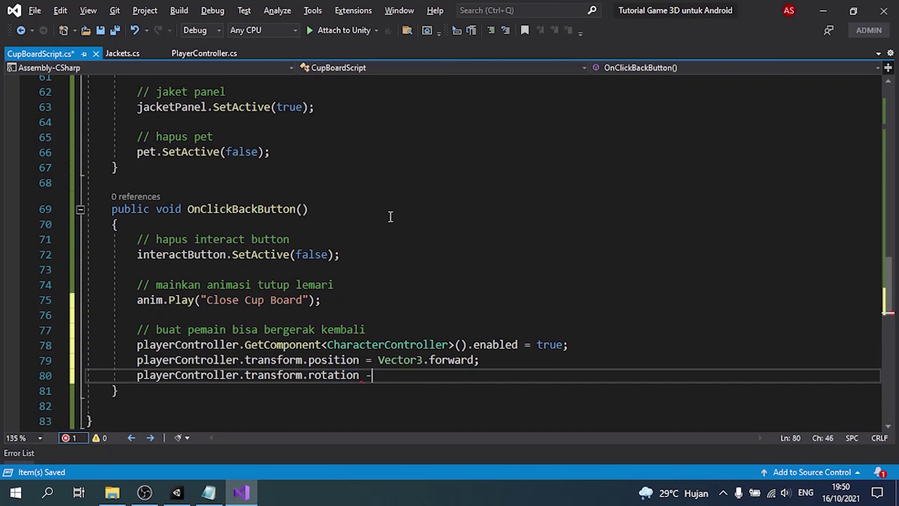
{"action": "key", "text": "BackSpace"}
{"action": "type", "text": "= tra"}
{"action": "key", "text": "Tab"}
{"action": "type", "text": "."}
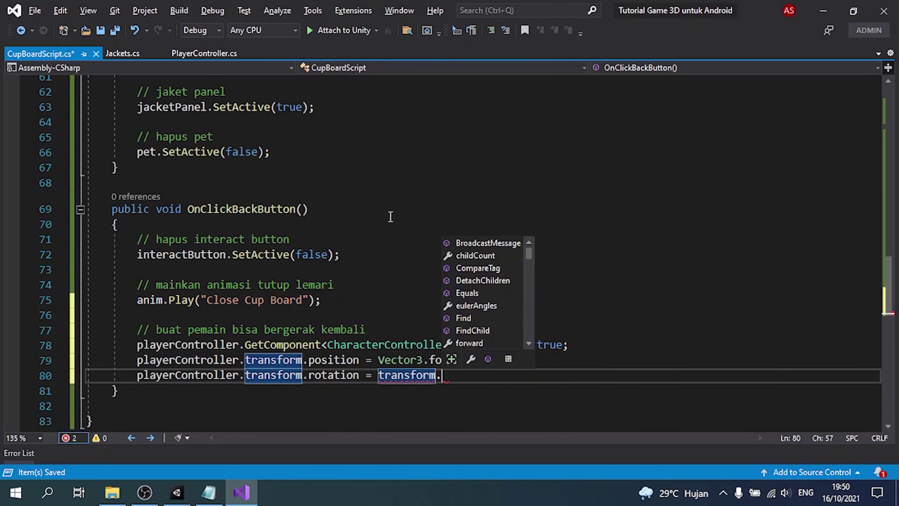
{"action": "type", "text": "rota"}
{"action": "key", "text": "Tab"}
{"action": "type", "text": ";"}
{"action": "key", "text": "ctrl+s"}
{"action": "scroll", "coordinate": [430, 234], "scroll_direction": "up", "scroll_amount": 3}
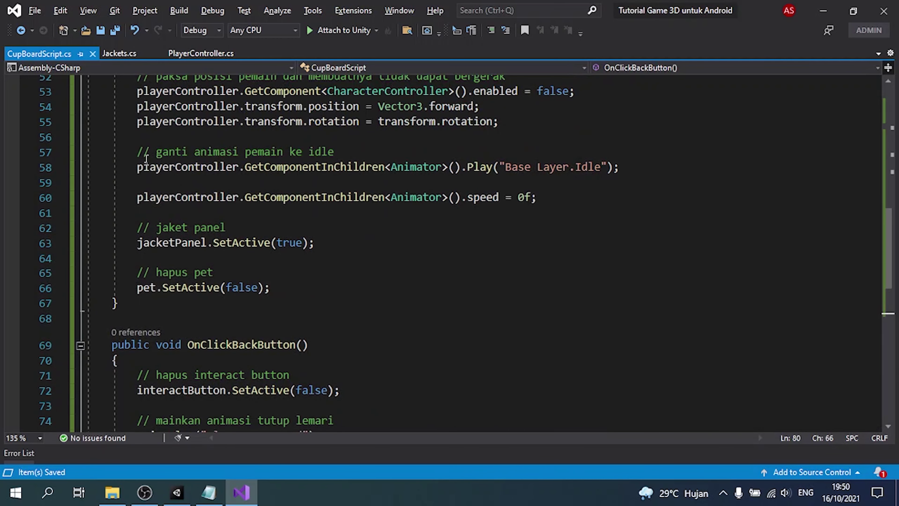
Paste the copied idle-animation lines into OnClickBackButton and change the animator speed to 1f.
{"action": "left_click_drag", "start_coordinate": [138, 153], "coordinate": [538, 198]}
{"action": "key", "text": "ctrl+c"}
{"action": "scroll", "coordinate": [534, 226], "scroll_direction": "down", "scroll_amount": 3}
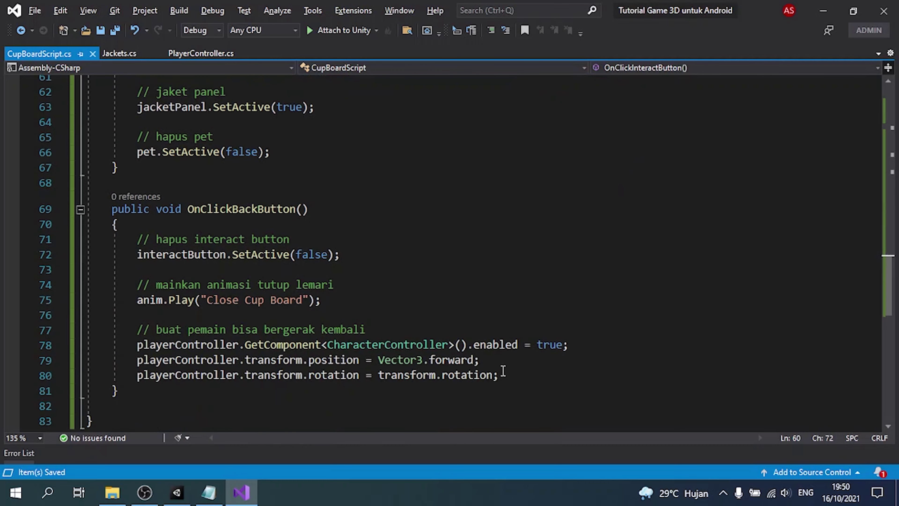
{"action": "left_click", "coordinate": [503, 371]}
{"action": "key", "text": "Return"}
{"action": "key", "text": "Return"}
{"action": "key", "text": "ctrl+v"}
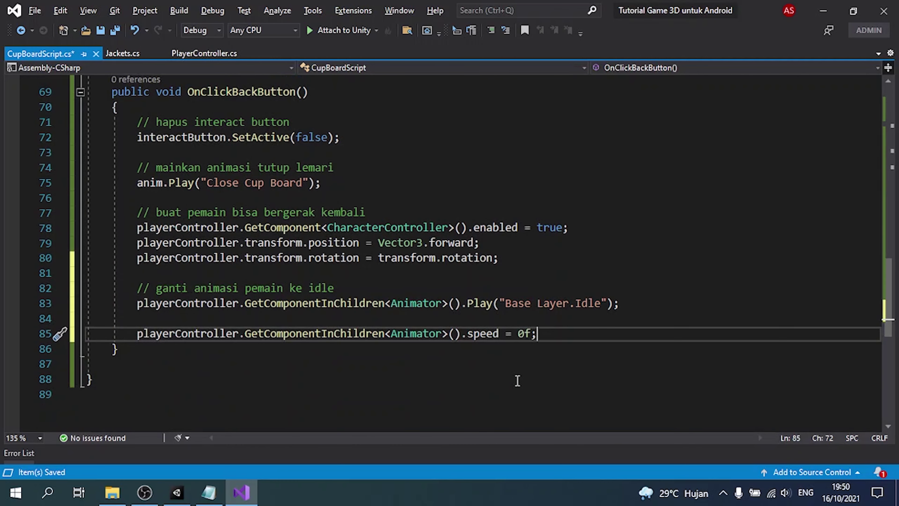
{"action": "key", "text": "shift+Right"}
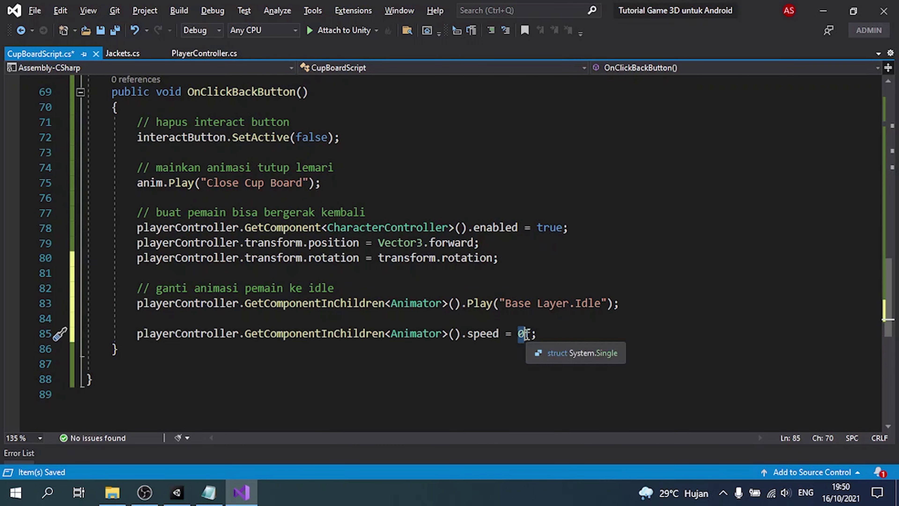
{"action": "type", "text": "1"}
{"action": "key", "text": "ctrl+s"}
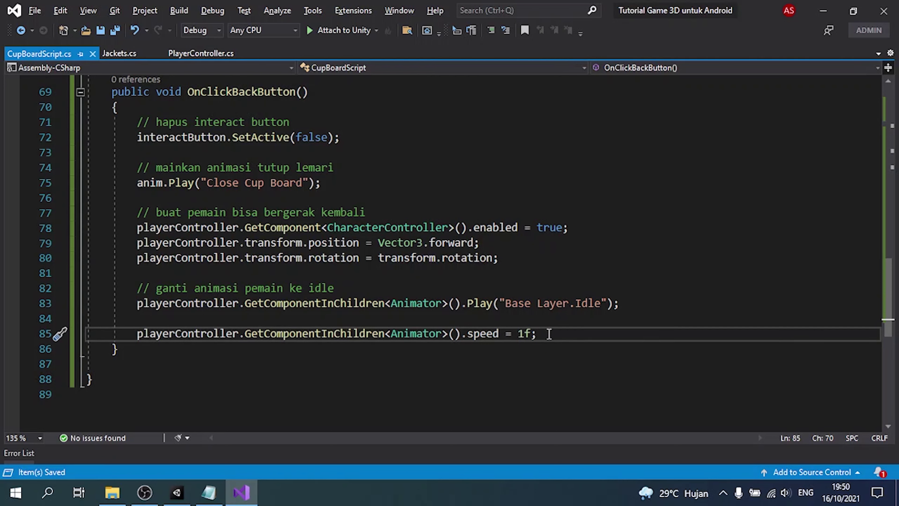
Add // comment lines above and below the animator speed statement.
{"action": "key", "text": "Return"}
{"action": "key", "text": "Return"}
{"action": "type", "text": "// panel"}
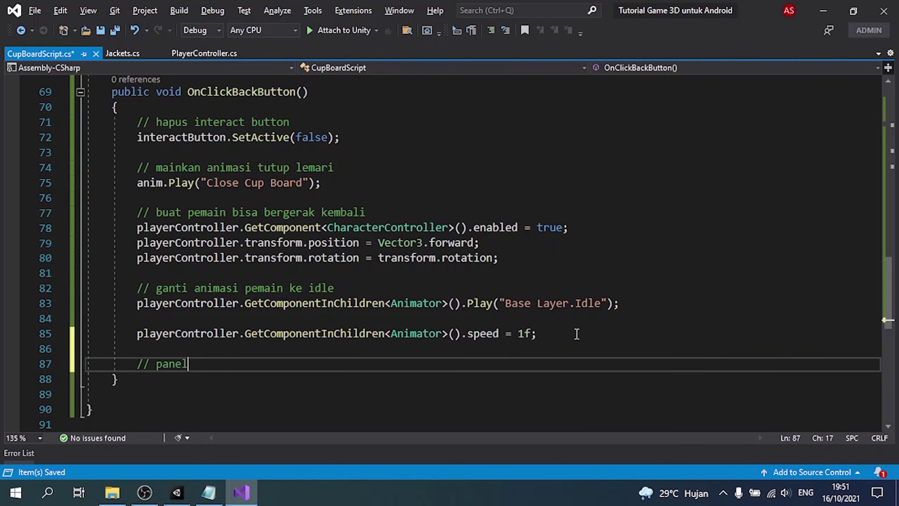
{"action": "left_click", "coordinate": [577, 333]}
{"action": "key", "text": "ctrl+Return"}
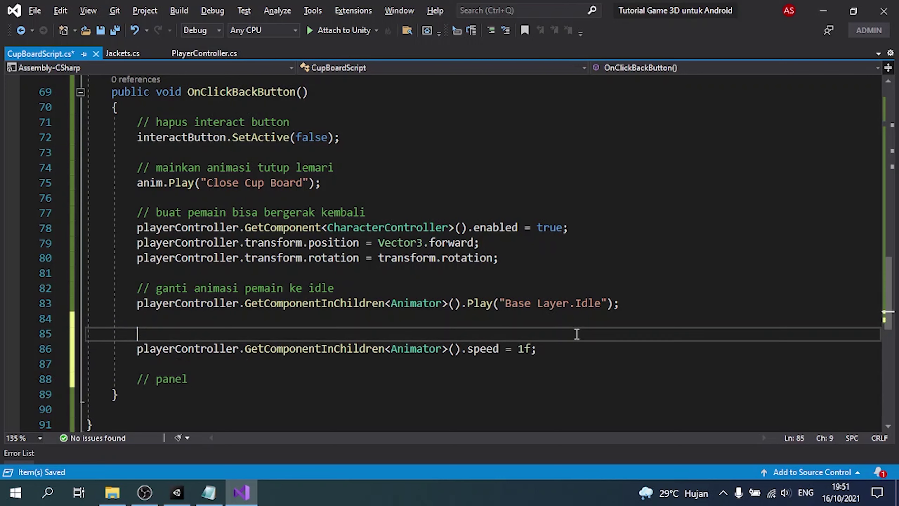
{"action": "type", "text": "// ubah s"}
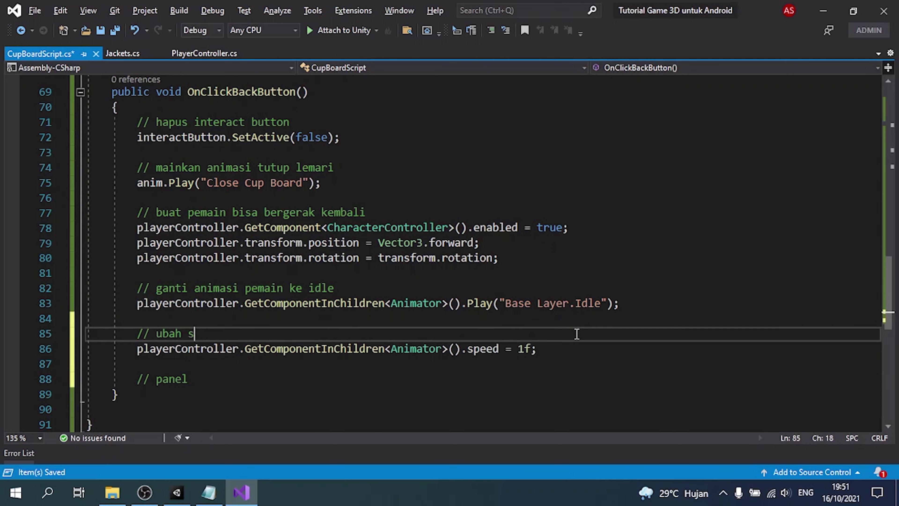
{"action": "key", "text": "Down"}
{"action": "key", "text": "Down"}
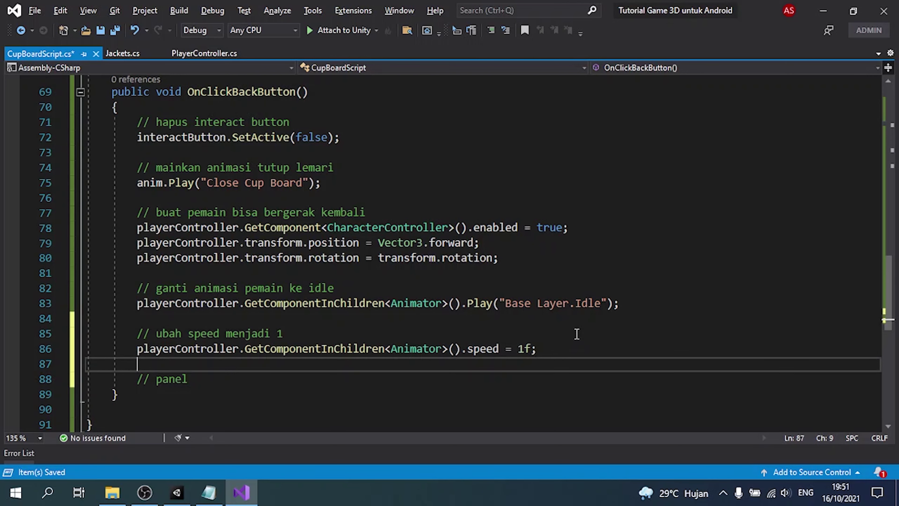
{"action": "key", "text": "Down"}
Add a 'jaket panel' comment and the line jacketPanel.SetActive(false);.
{"action": "type", "text": "jaket"}
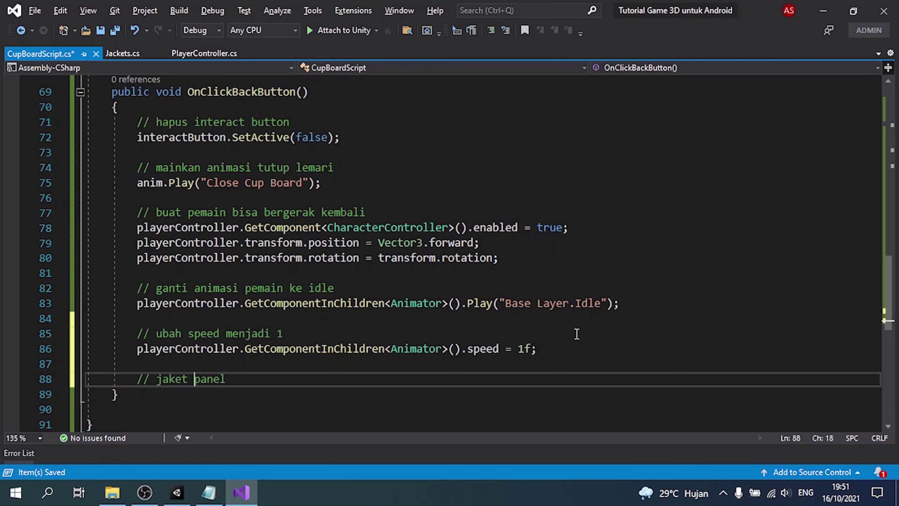
{"action": "key", "text": "End"}
{"action": "key", "text": "Return"}
{"action": "type", "text": "jack"}
{"action": "key", "text": "Tab"}
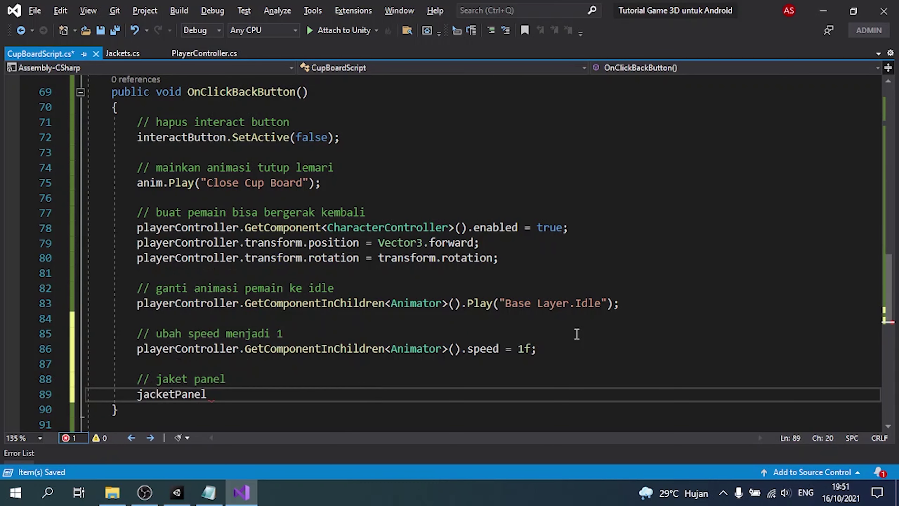
{"action": "type", "text": ".set("}
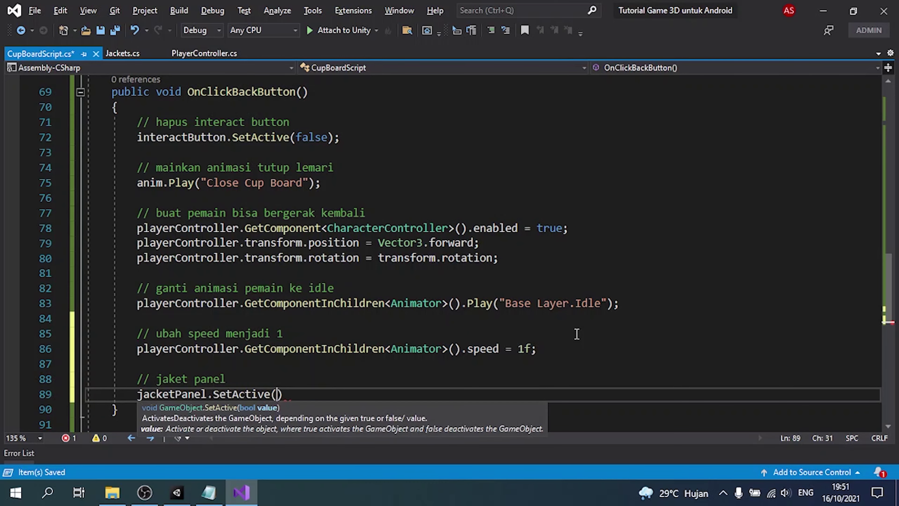
{"action": "type", "text": "false);"}
{"action": "key", "text": "Return"}
{"action": "key", "text": "Return"}
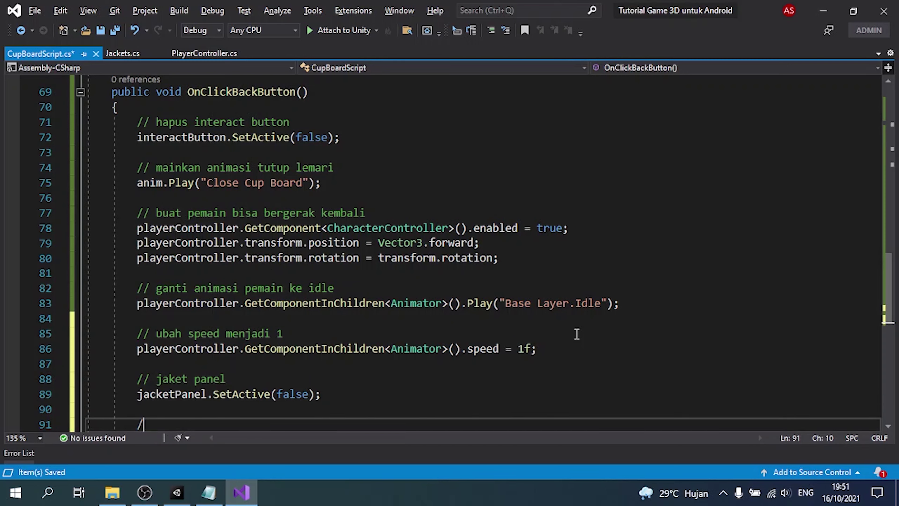
Add a 'pet' comment and pet.SetActive(true);, then save the script.
{"action": "type", "text": "/ tampilkan kembali"}
{"action": "type", "text": " pet"}
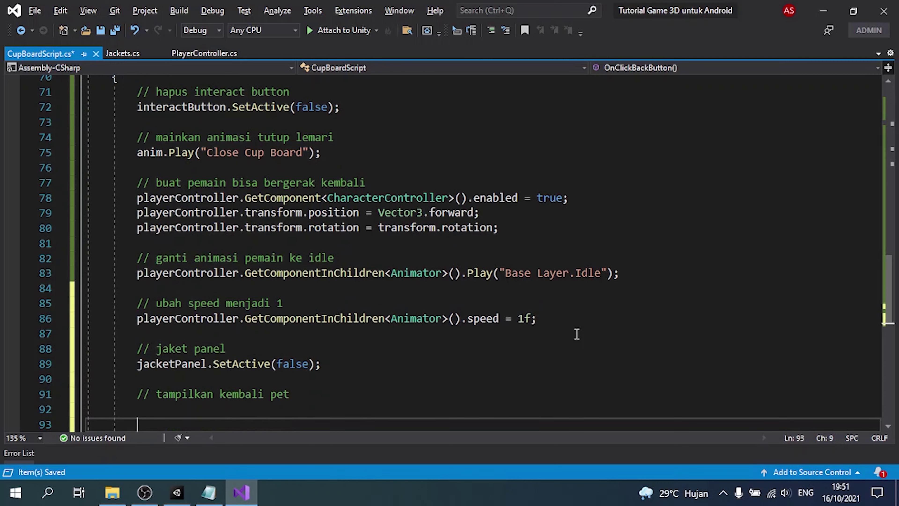
{"action": "key", "text": "Return"}
{"action": "type", "text": "pet.set"}
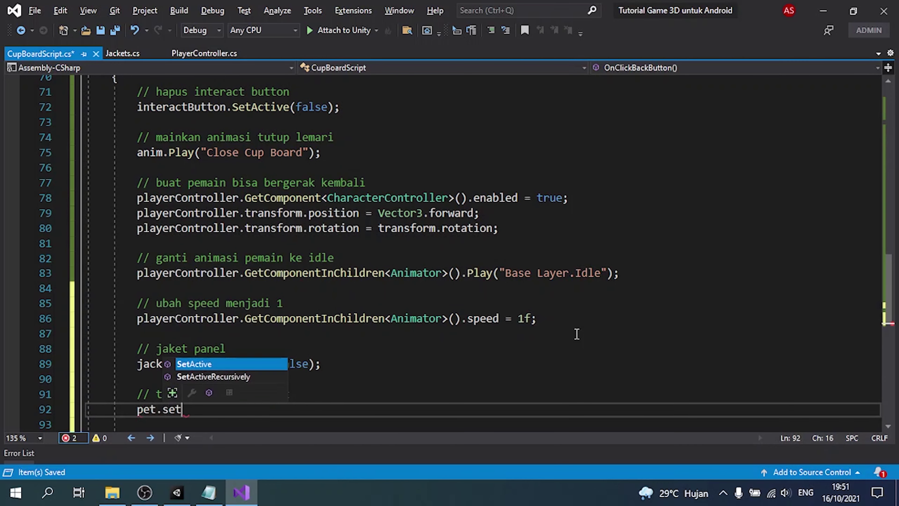
{"action": "type", "text": "(trt"}
{"action": "key", "text": "BackSpace"}
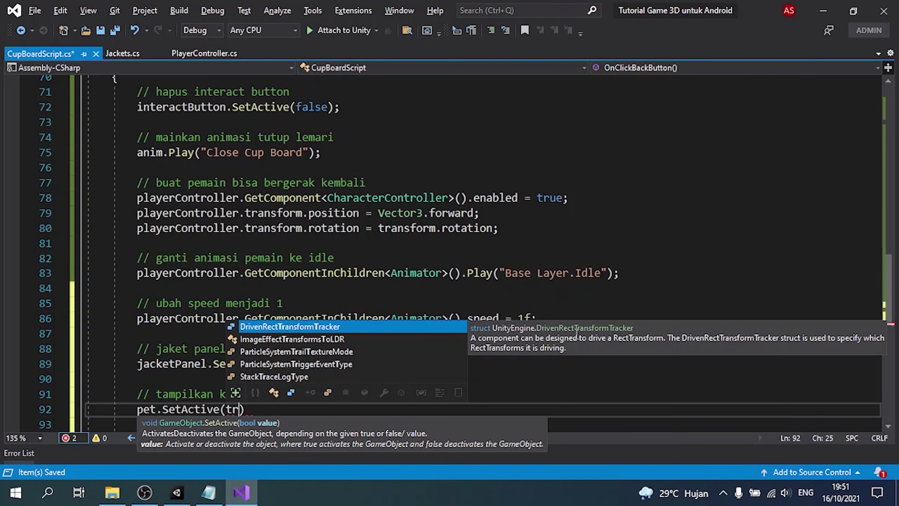
{"action": "type", "text": "ue);"}
{"action": "key", "text": "ctrl+s"}
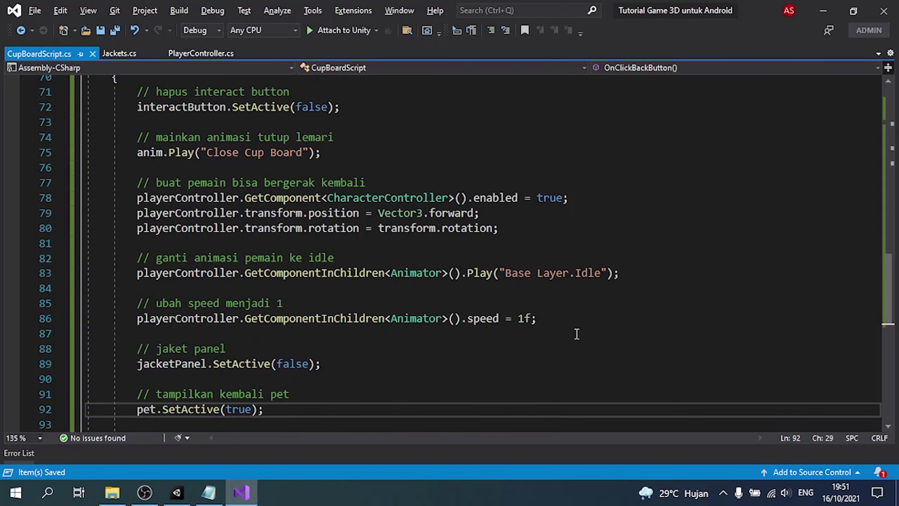
{"action": "scroll", "coordinate": [531, 334], "scroll_direction": "up", "scroll_amount": 1}
{"action": "scroll", "coordinate": [446, 355], "scroll_direction": "down", "scroll_amount": 2}
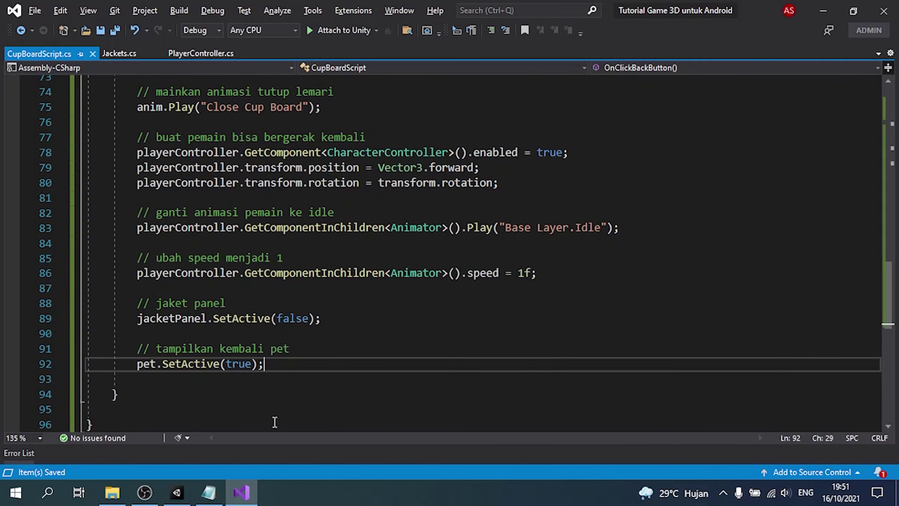
Leave the saved CupBoardScript in Visual Studio and switch back to the Unity editor.
{"action": "left_click", "coordinate": [177, 492]}
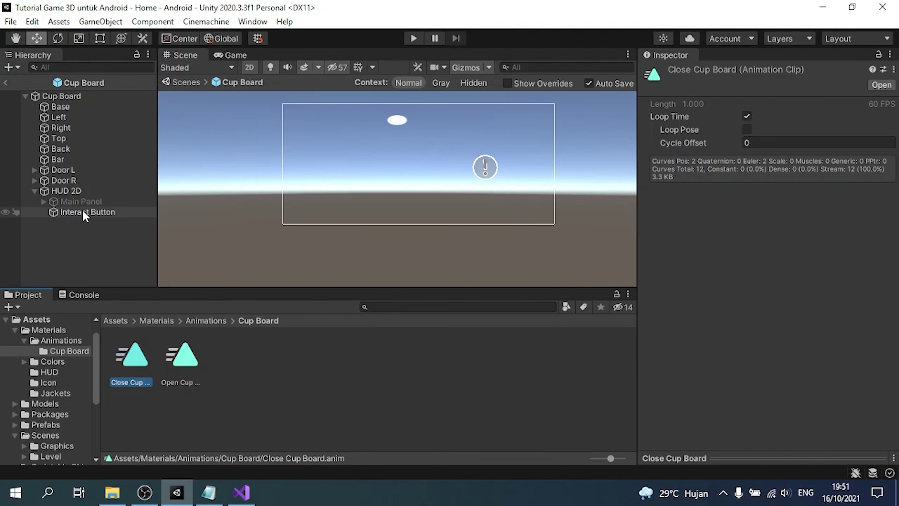
Assign Interact Button to the Cup Board script's button field.
{"action": "left_click", "coordinate": [88, 193]}
{"action": "left_click", "coordinate": [116, 202]}
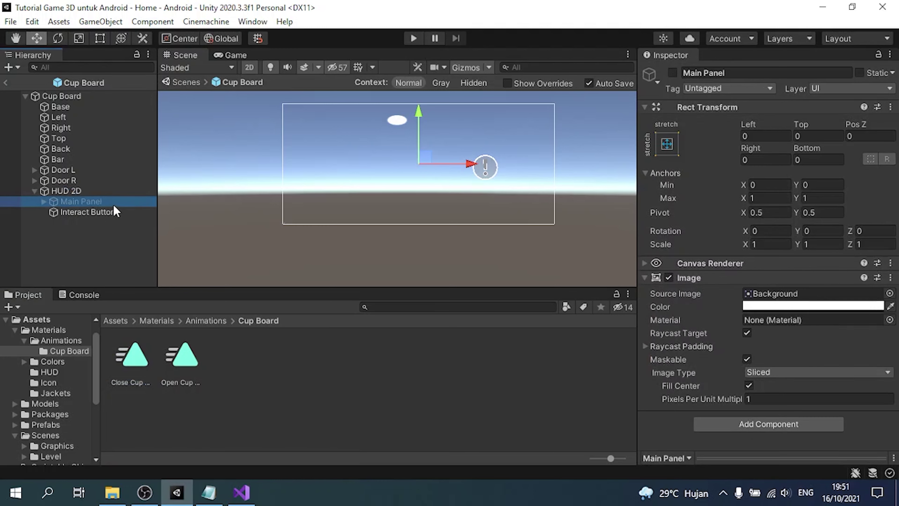
{"action": "left_click", "coordinate": [120, 213]}
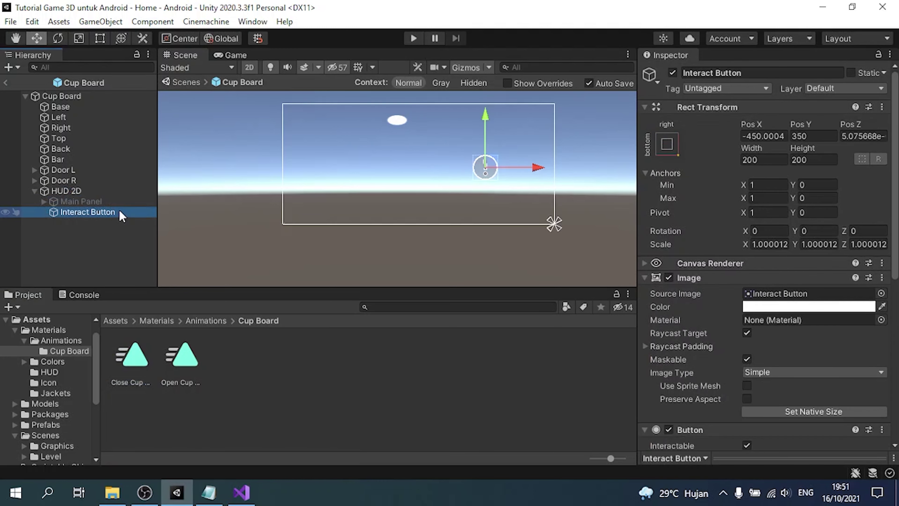
{"action": "left_click", "coordinate": [91, 95]}
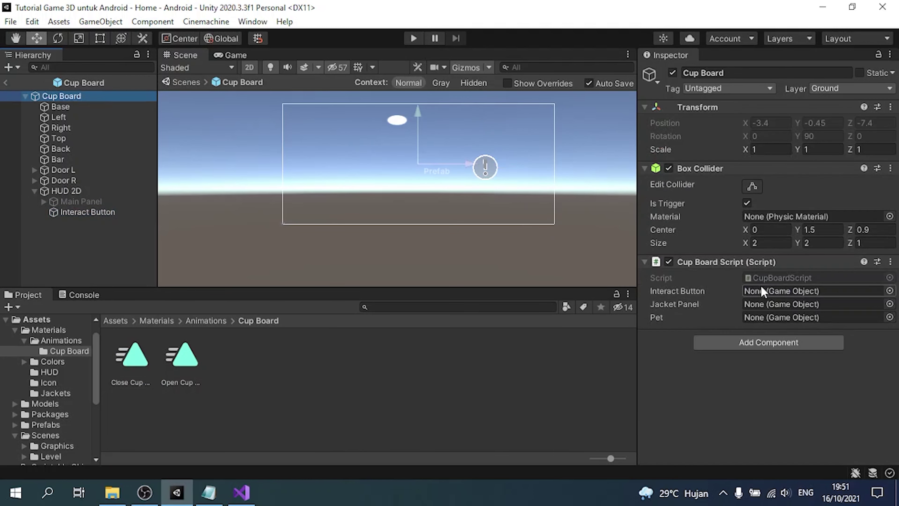
{"action": "left_click_drag", "start_coordinate": [106, 212], "coordinate": [785, 291]}
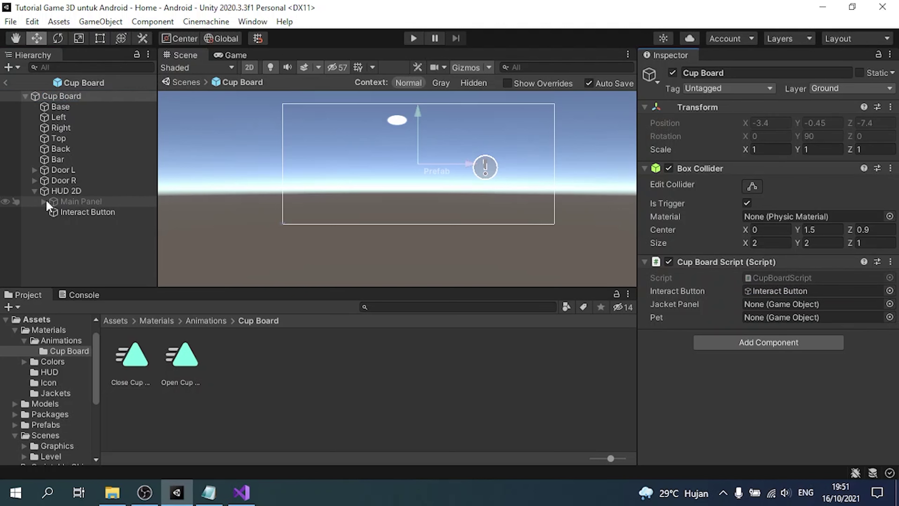
Activate Main Panel and assign Jacket Panel to the Cup Board script.
{"action": "left_click", "coordinate": [44, 201]}
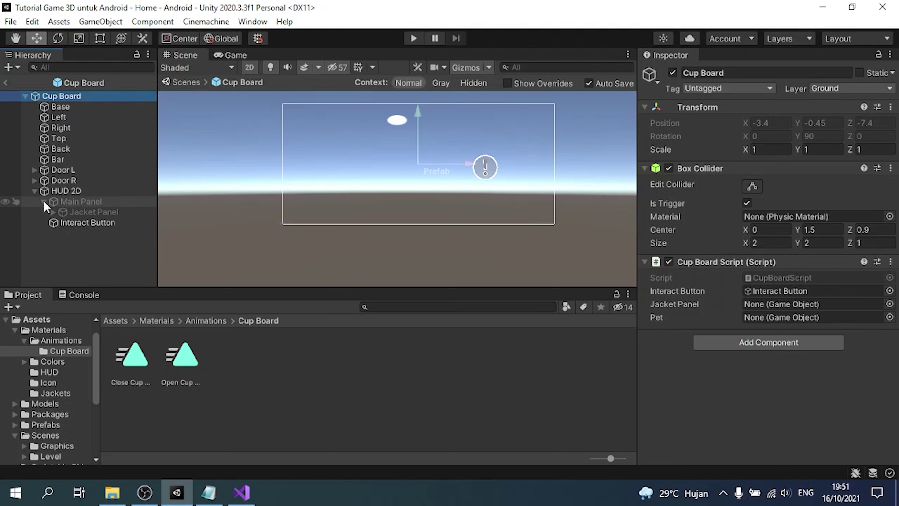
{"action": "left_click", "coordinate": [75, 201]}
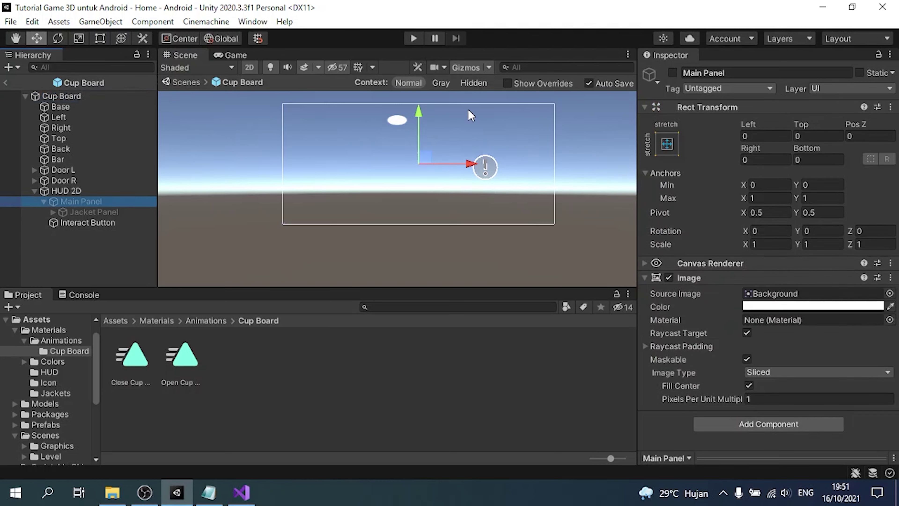
{"action": "left_click", "coordinate": [672, 73]}
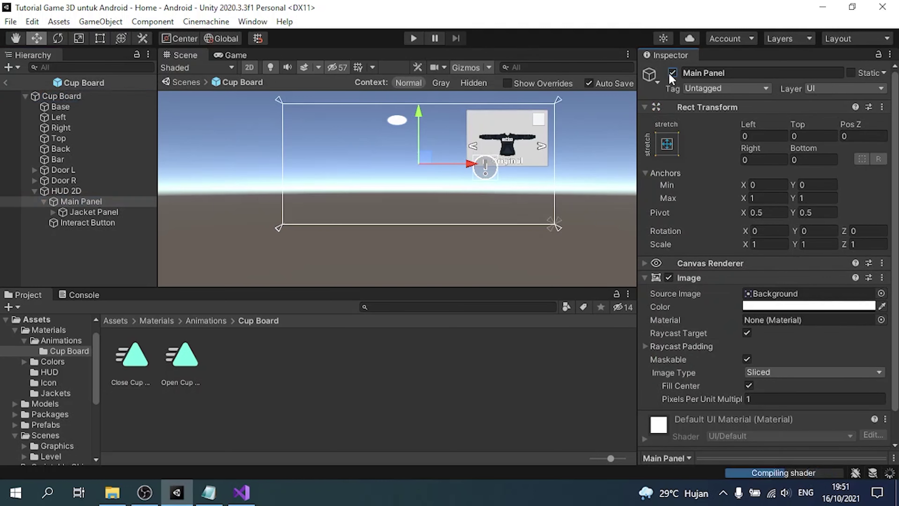
{"action": "left_click", "coordinate": [96, 97]}
{"action": "left_click_drag", "start_coordinate": [93, 214], "coordinate": [768, 307]}
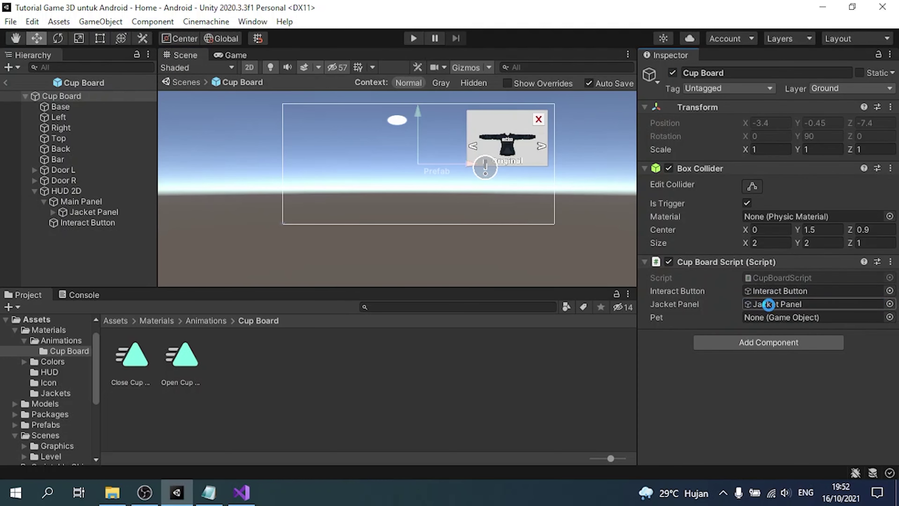
Move Interact Button inside Main Panel, below Jacket Panel.
{"action": "left_click_drag", "start_coordinate": [73, 221], "coordinate": [97, 207]}
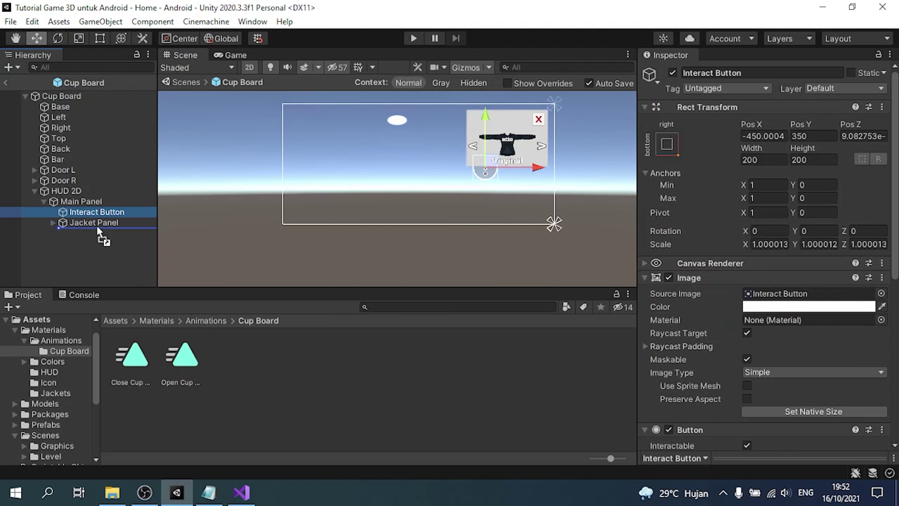
{"action": "left_click_drag", "start_coordinate": [98, 212], "coordinate": [100, 228]}
{"action": "left_click", "coordinate": [75, 208]}
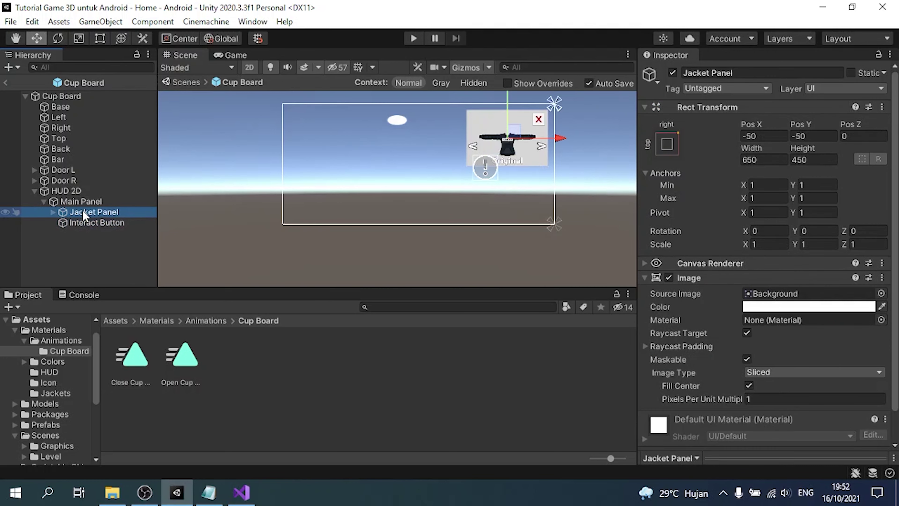
{"action": "left_click", "coordinate": [119, 95]}
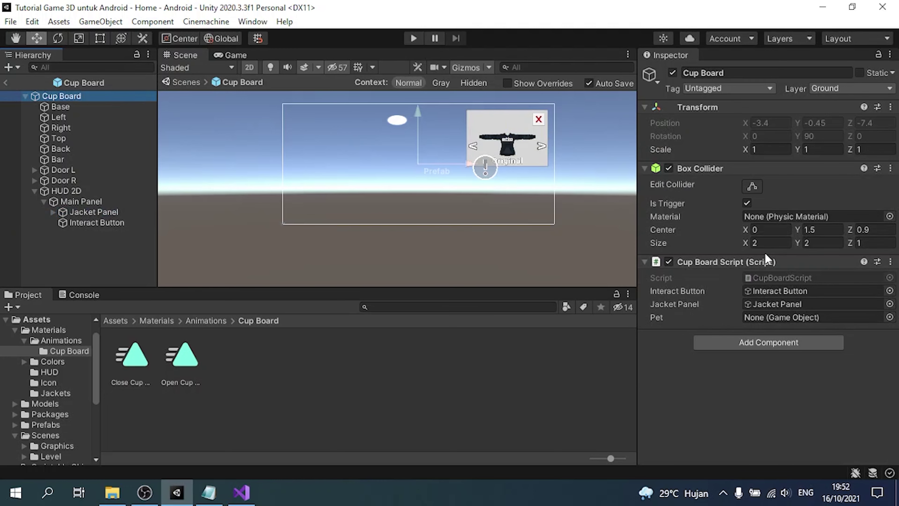
{"action": "left_click", "coordinate": [90, 222]}
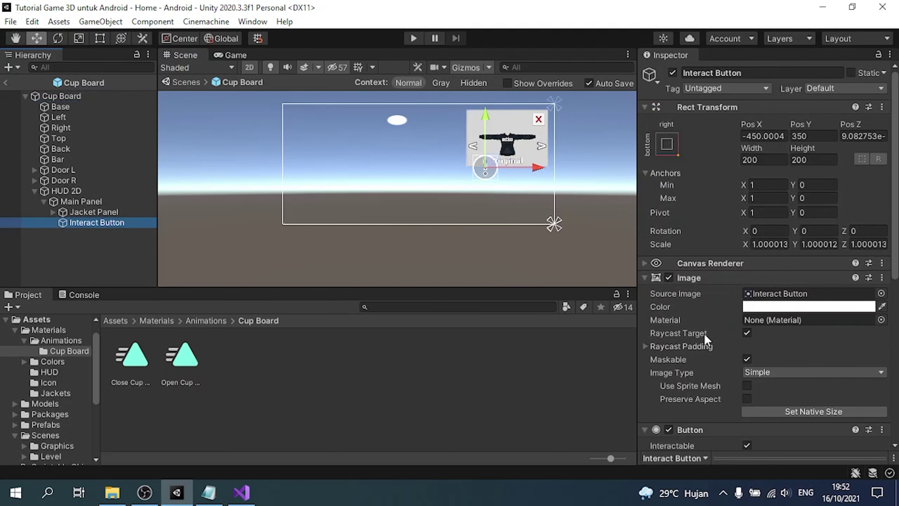
Make Interact Button's On Click call CupBoardScript.OnClickInteractButton on Cup Board.
{"action": "scroll", "coordinate": [866, 394], "scroll_direction": "down", "scroll_amount": 6}
{"action": "scroll", "coordinate": [866, 394], "scroll_direction": "down", "scroll_amount": 4}
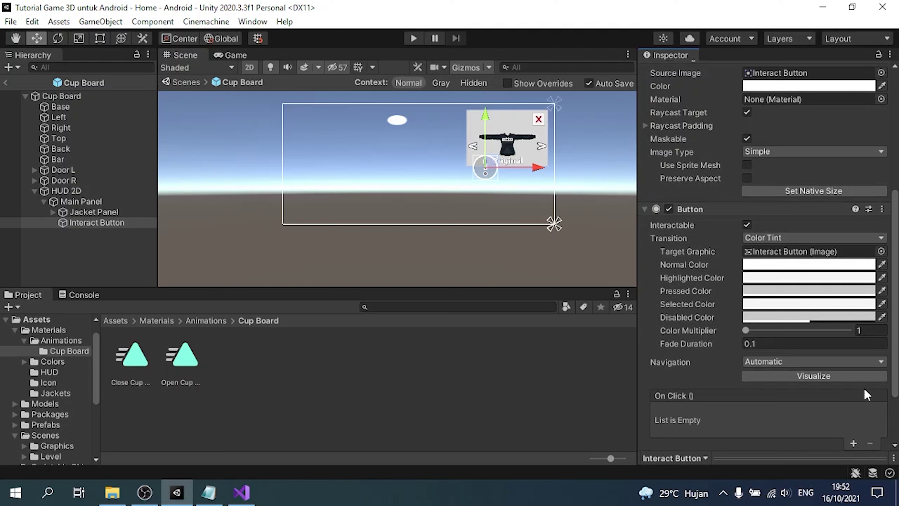
{"action": "left_click", "coordinate": [856, 441]}
{"action": "scroll", "coordinate": [849, 417], "scroll_direction": "down", "scroll_amount": 1}
{"action": "scroll", "coordinate": [849, 411], "scroll_direction": "down", "scroll_amount": 3}
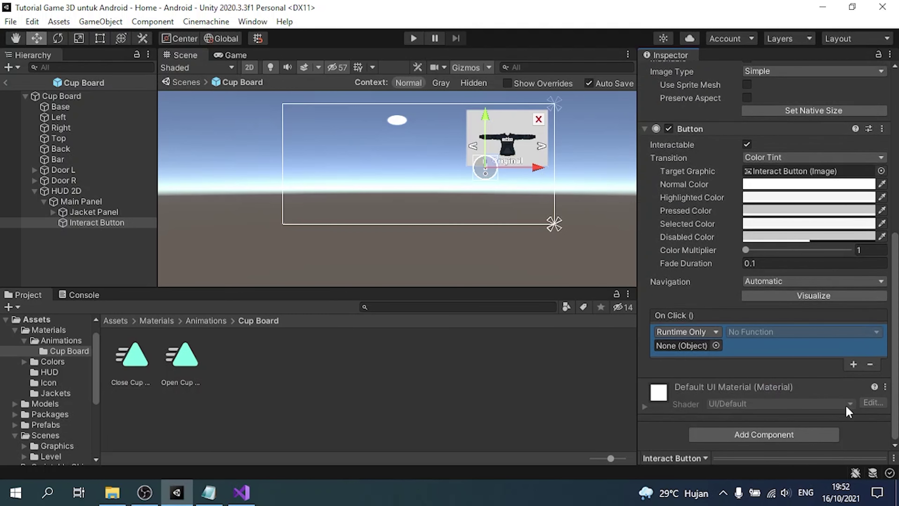
{"action": "mouse_move", "coordinate": [60, 96]}
{"action": "left_mouse_down"}
{"action": "mouse_move", "coordinate": [245, 153]}
{"action": "mouse_move", "coordinate": [681, 345]}
{"action": "left_mouse_up"}
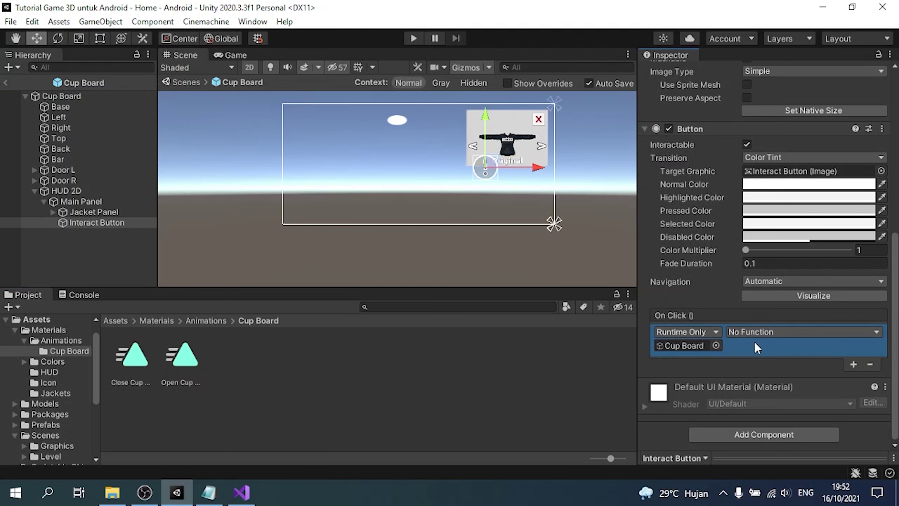
{"action": "left_click", "coordinate": [764, 333]}
{"action": "mouse_move", "coordinate": [783, 411]}
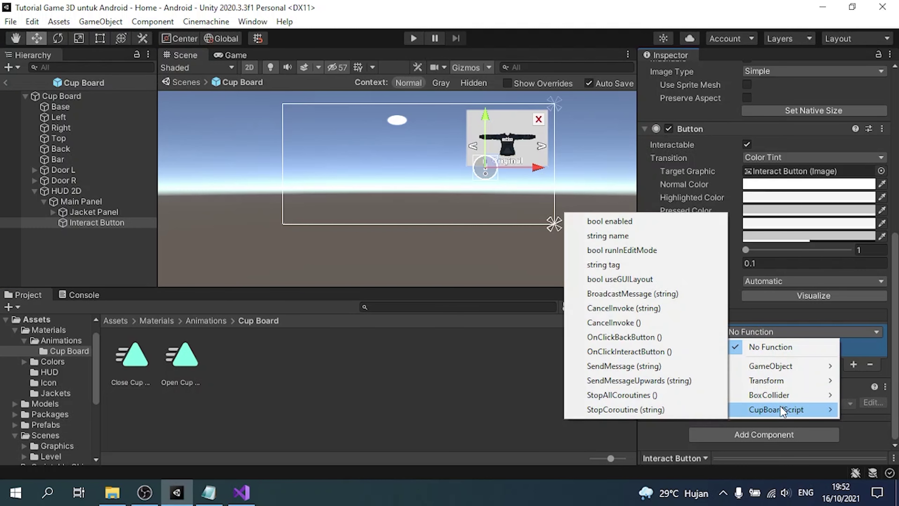
{"action": "left_click", "coordinate": [646, 352]}
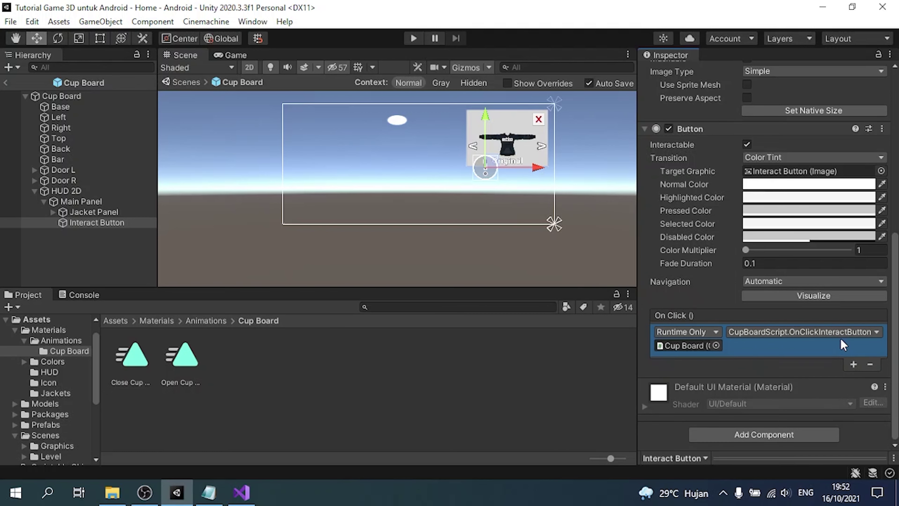
Make Jacket Panel's Close Button On Click call CupBoardScript.OnClickBackButton on Cup Board.
{"action": "left_click", "coordinate": [53, 212]}
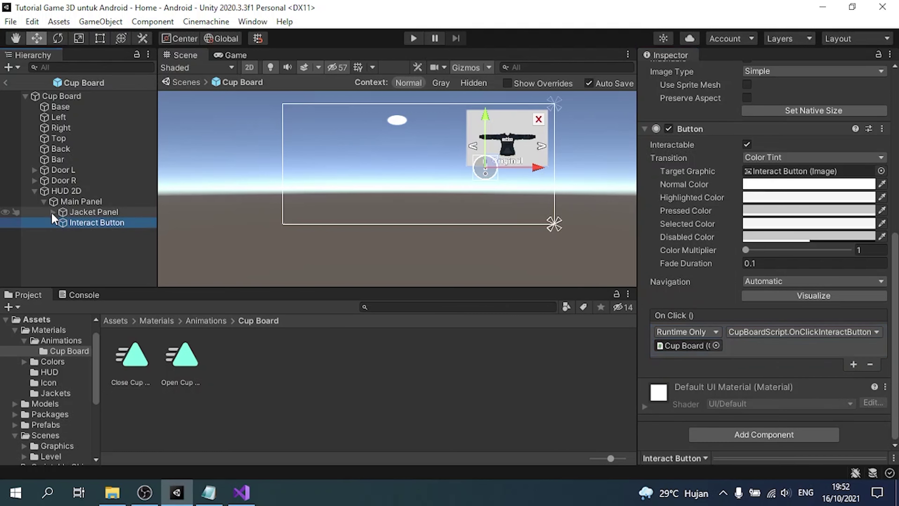
{"action": "left_click", "coordinate": [63, 223]}
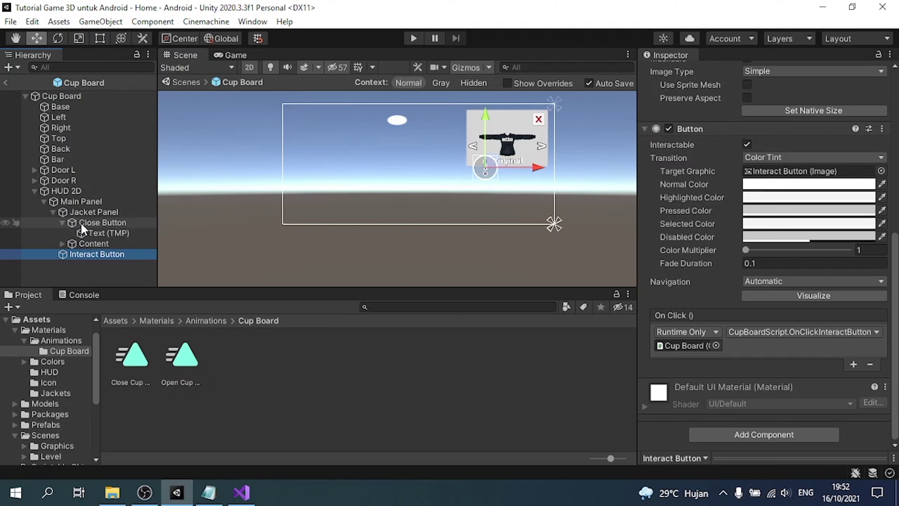
{"action": "left_click", "coordinate": [81, 224]}
{"action": "left_click", "coordinate": [63, 223]}
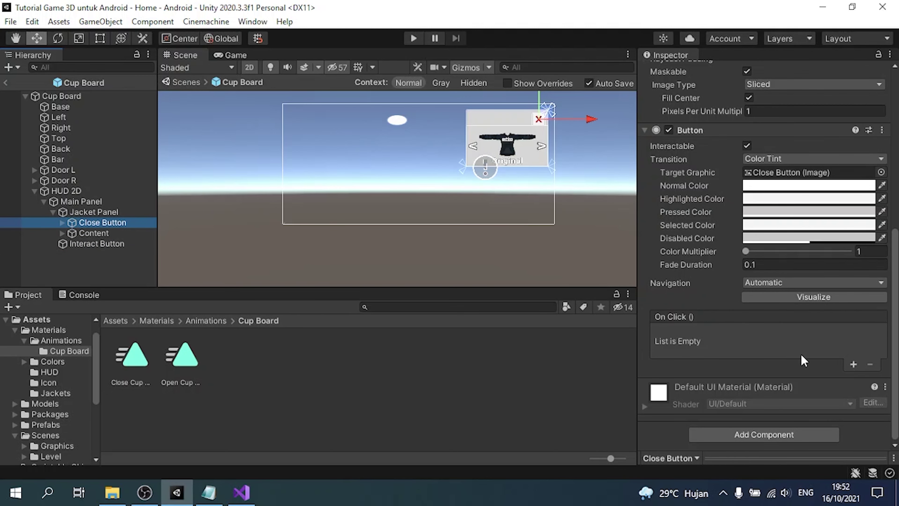
{"action": "left_click", "coordinate": [852, 365]}
{"action": "mouse_move", "coordinate": [61, 96]}
{"action": "left_mouse_down"}
{"action": "mouse_move", "coordinate": [659, 310]}
{"action": "mouse_move", "coordinate": [686, 347]}
{"action": "left_mouse_up"}
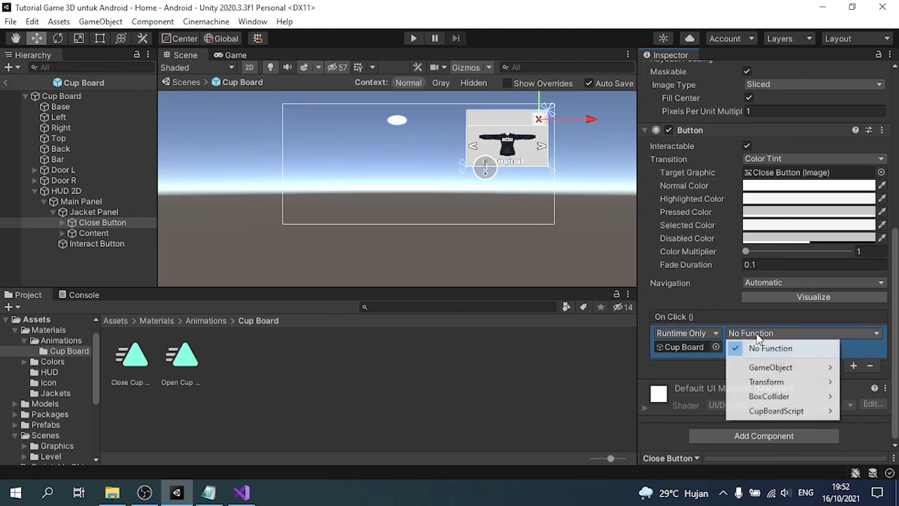
{"action": "left_click", "coordinate": [756, 333]}
{"action": "mouse_move", "coordinate": [789, 410]}
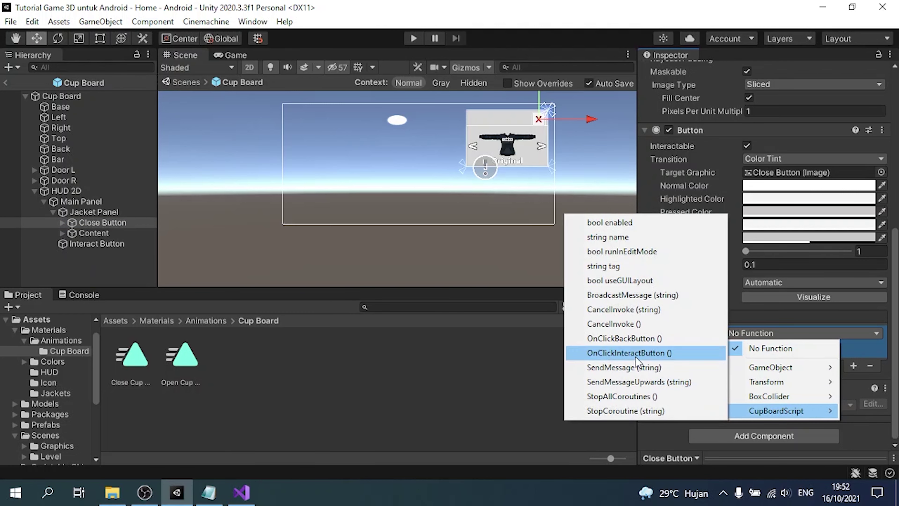
{"action": "left_click", "coordinate": [625, 338]}
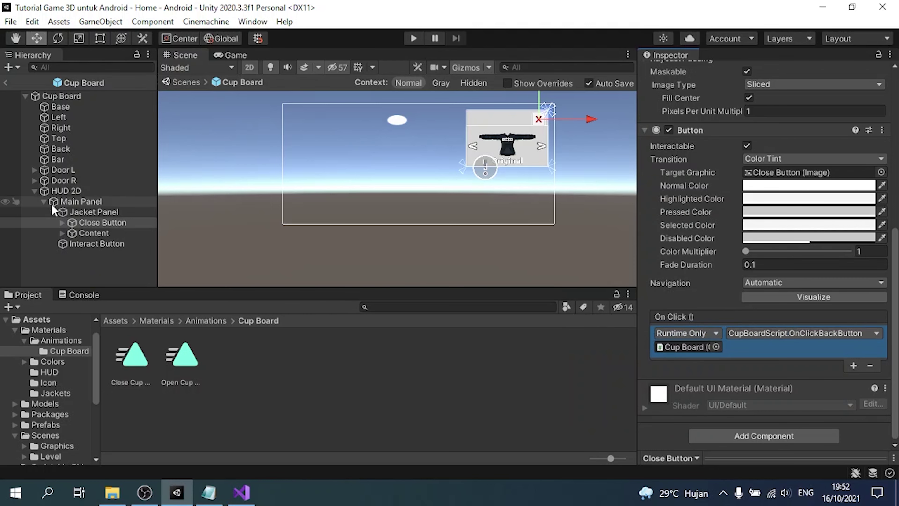
{"action": "left_click", "coordinate": [52, 212]}
{"action": "left_click", "coordinate": [89, 212]}
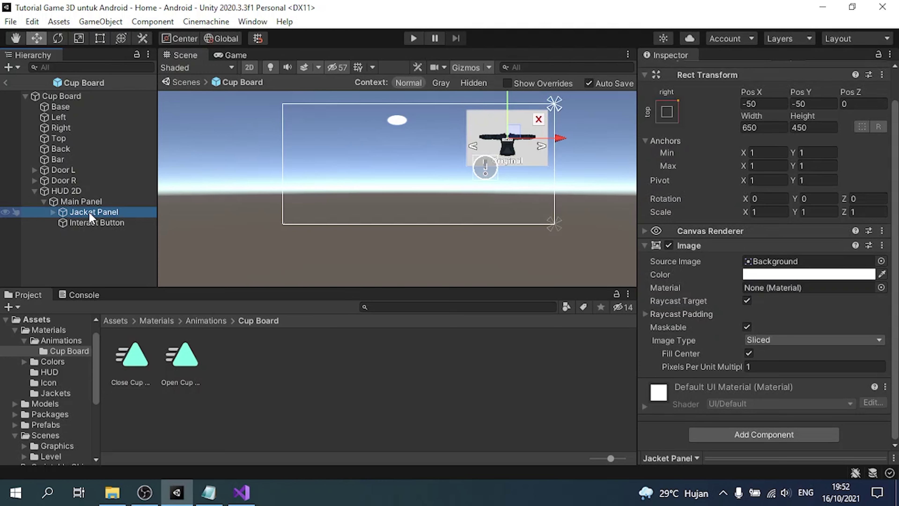
Delete the draft line under Part 10 in tutorial.txt, save it, and return to Unity's Assets folder.
{"action": "key", "text": "alt+Tab"}
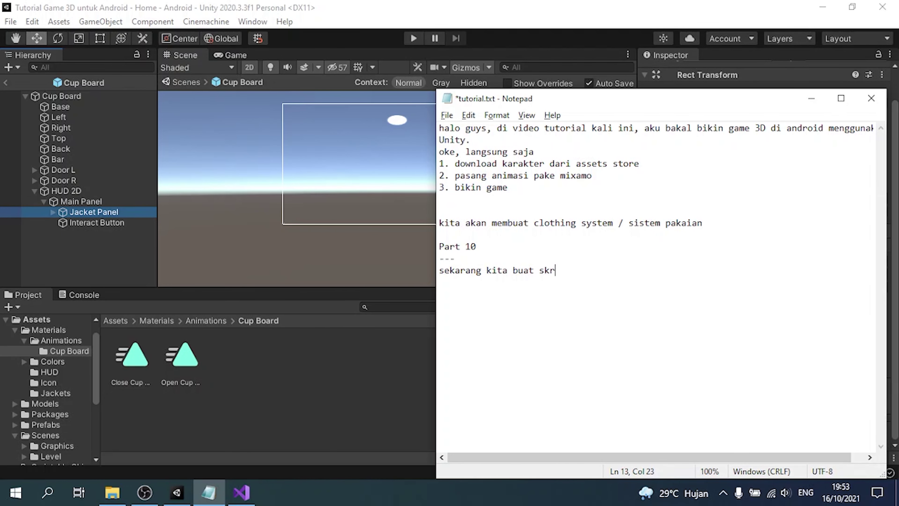
{"action": "key", "text": "BackSpace"}
{"action": "key", "text": "BackSpace"}
{"action": "type", "text": "cript jacket untuk mengelola jacket"}
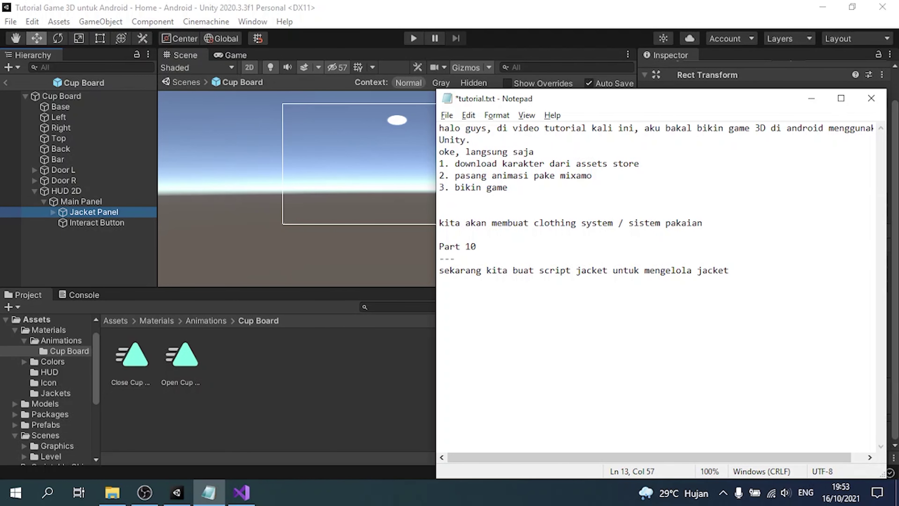
{"action": "key", "text": "ctrl+Left"}
{"action": "type", "text": "pergantian"}
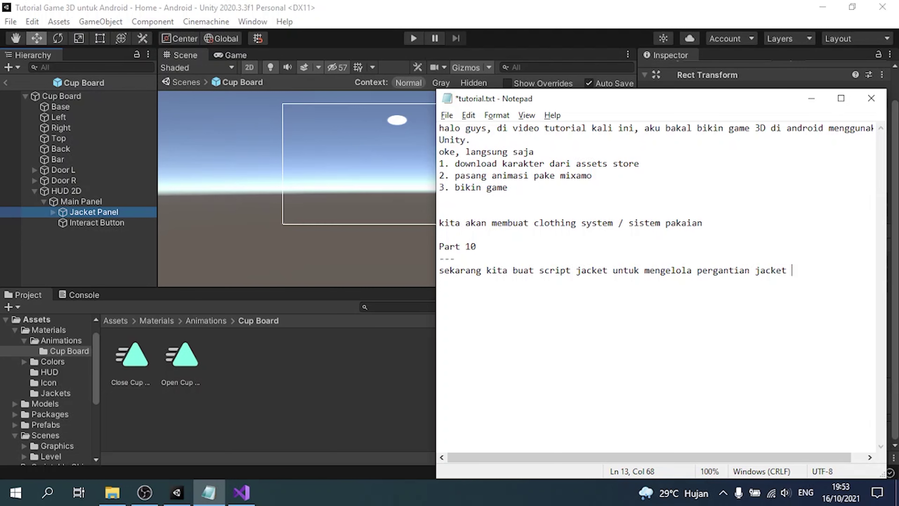
{"action": "key", "text": "shift+Home"}
{"action": "key", "text": "BackSpace"}
{"action": "key", "text": "ctrl+s"}
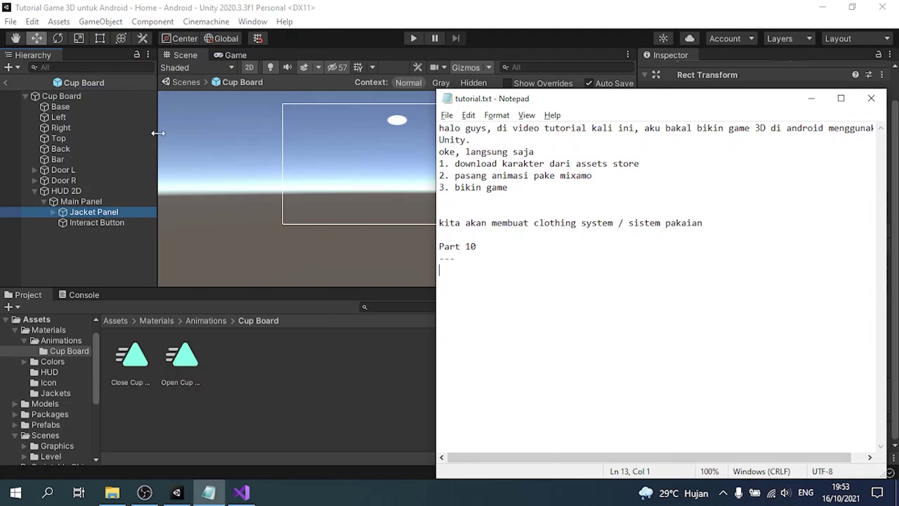
{"action": "left_click", "coordinate": [118, 320]}
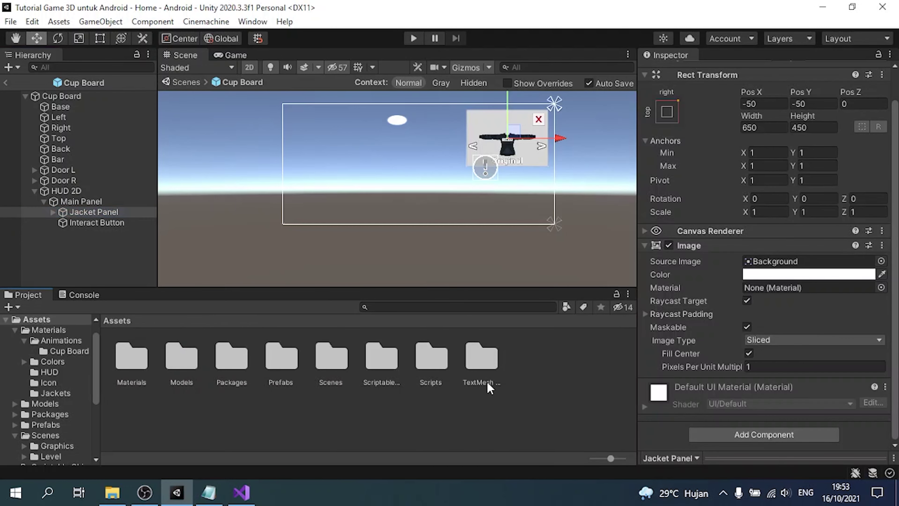
Create a C# script named JacketsScript in Scripts/Environment.
{"action": "double_click", "coordinate": [435, 357]}
{"action": "double_click", "coordinate": [135, 364]}
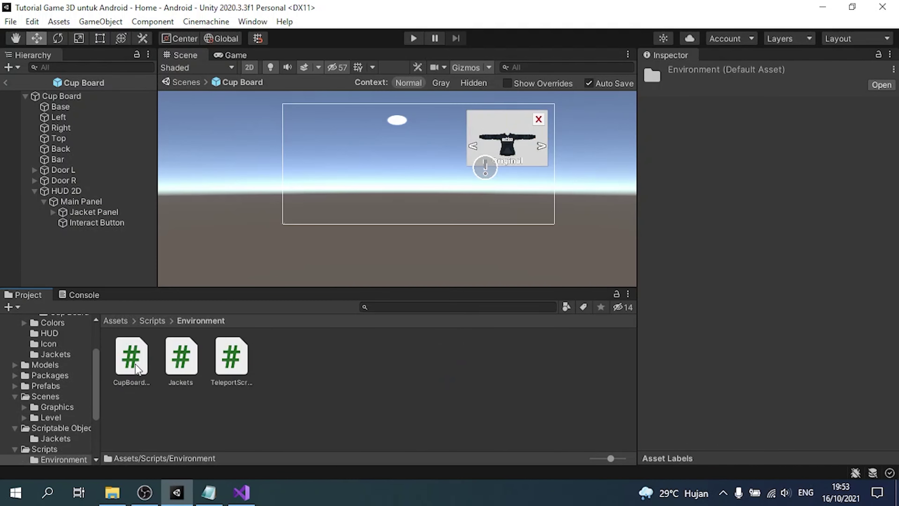
{"action": "right_click", "coordinate": [324, 374]}
{"action": "mouse_move", "coordinate": [424, 21]}
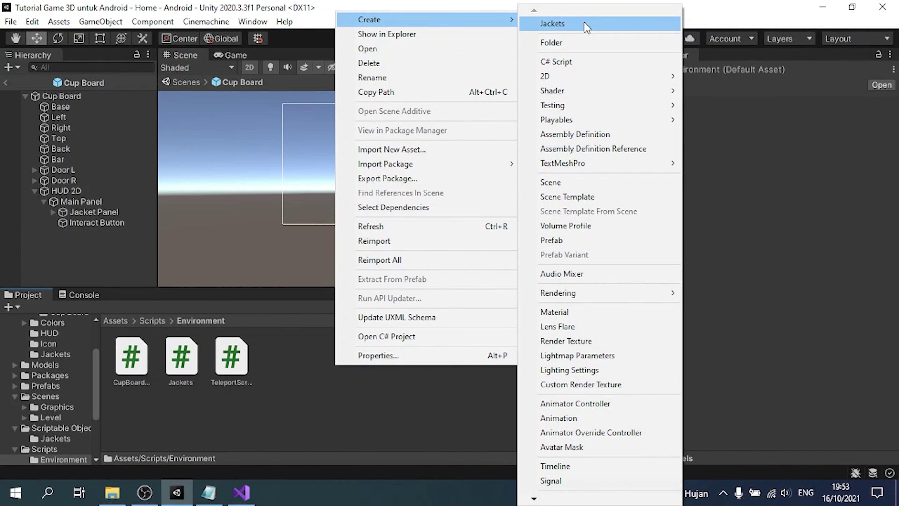
{"action": "left_click", "coordinate": [599, 61]}
{"action": "type", "text": "JacketsScript"}
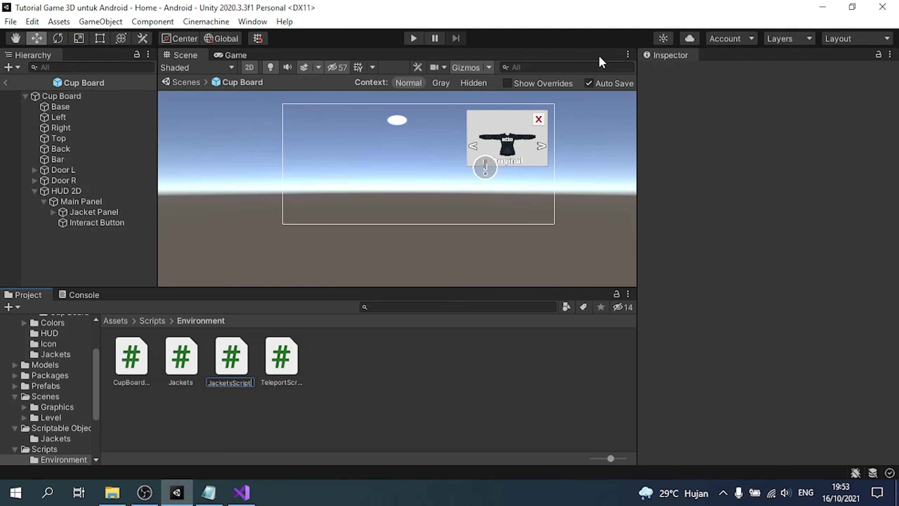
{"action": "key", "text": "Return"}
Attach JacketsScript to the Cup Board object and open it in Visual Studio.
{"action": "left_click", "coordinate": [280, 382]}
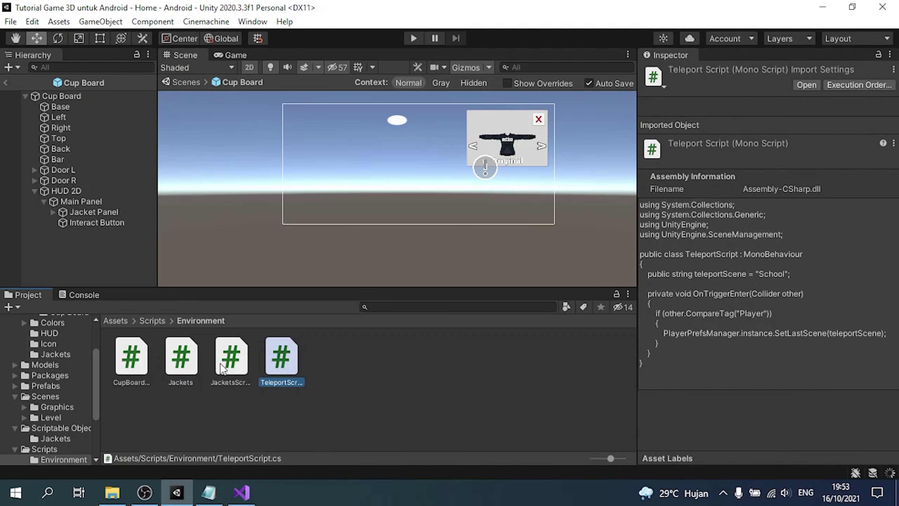
{"action": "left_click", "coordinate": [230, 372]}
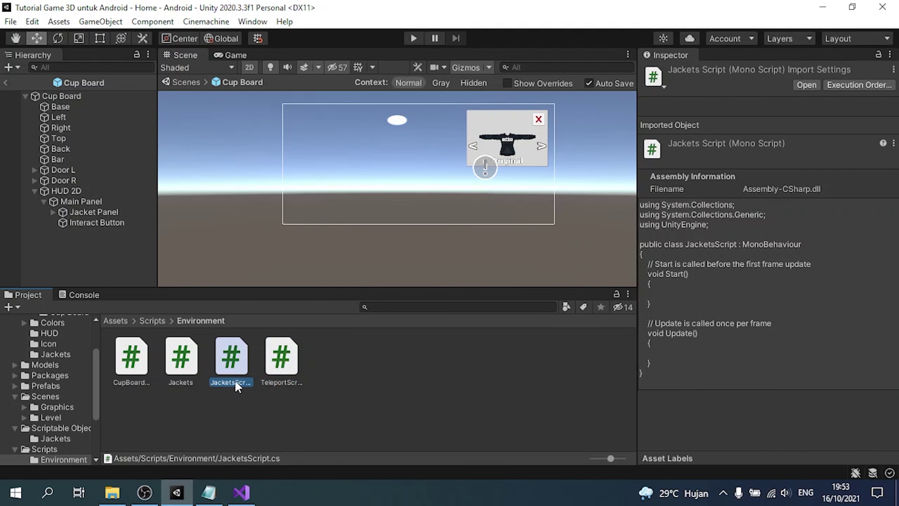
{"action": "left_click", "coordinate": [90, 96]}
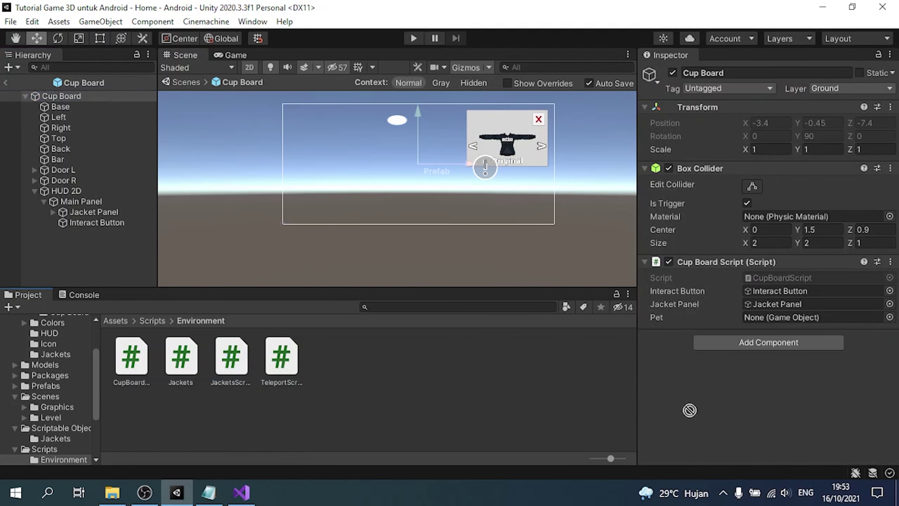
{"action": "left_click_drag", "start_coordinate": [236, 373], "coordinate": [732, 403]}
{"action": "double_click", "coordinate": [767, 352]}
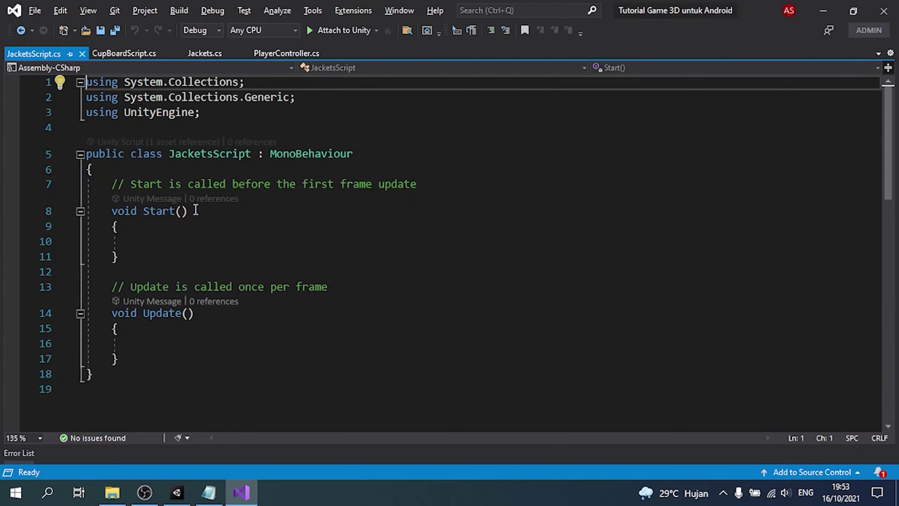
Declare public fields Jackets[] jackets and GameObject imageJackets in JacketsScript.
{"action": "left_click", "coordinate": [152, 169]}
{"action": "key", "text": "Return"}
{"action": "key", "text": "Return"}
{"action": "key", "text": "Up"}
{"action": "type", "text": "pu"}
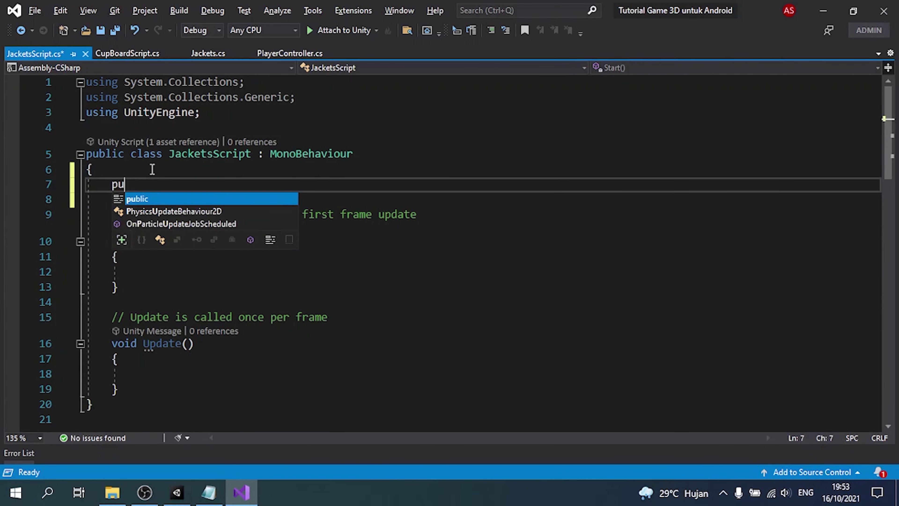
{"action": "type", "text": "blic Ja"}
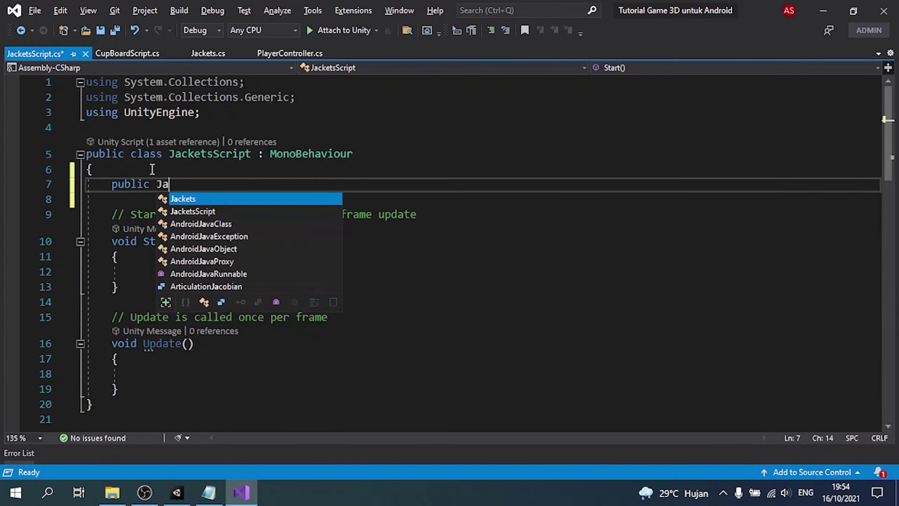
{"action": "key", "text": "Tab"}
{"action": "type", "text": "[] ja"}
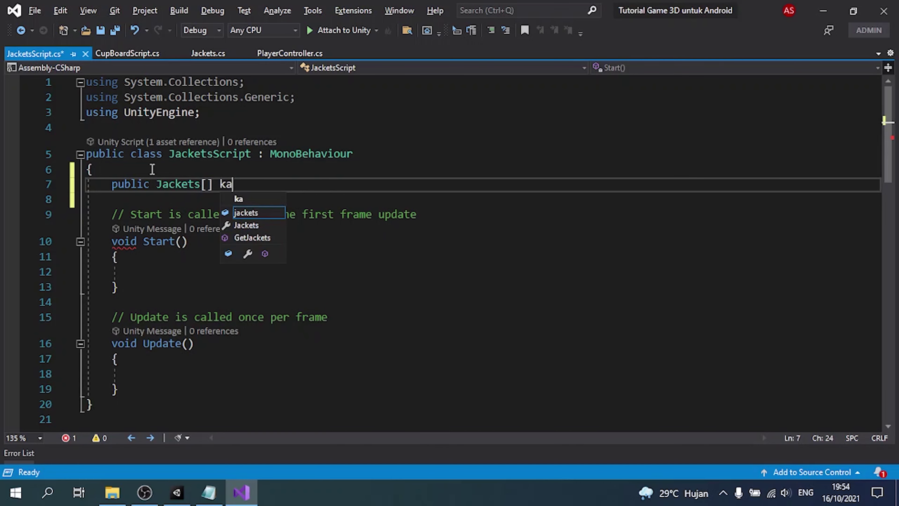
{"action": "type", "text": "c"}
{"action": "key", "text": "Tab"}
{"action": "type", "text": ";"}
{"action": "key", "text": "Return"}
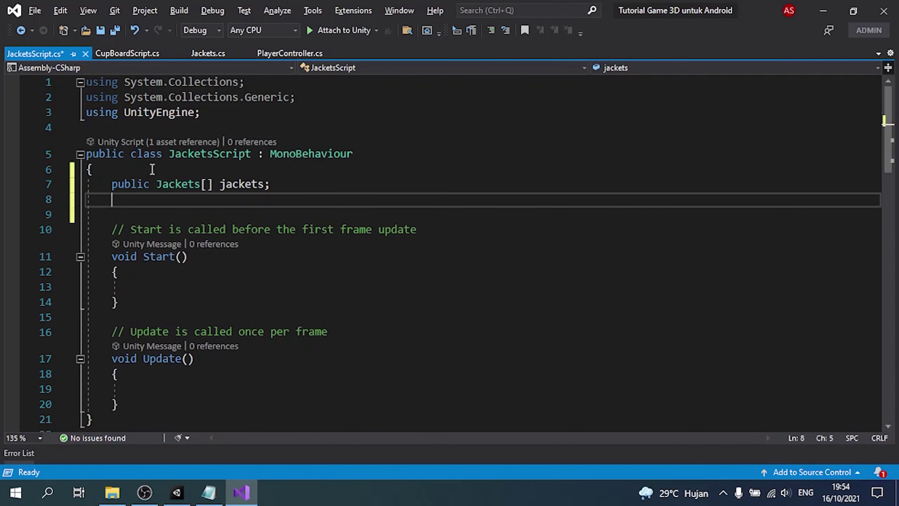
{"action": "key", "text": "Return"}
{"action": "type", "text": "public Ga"}
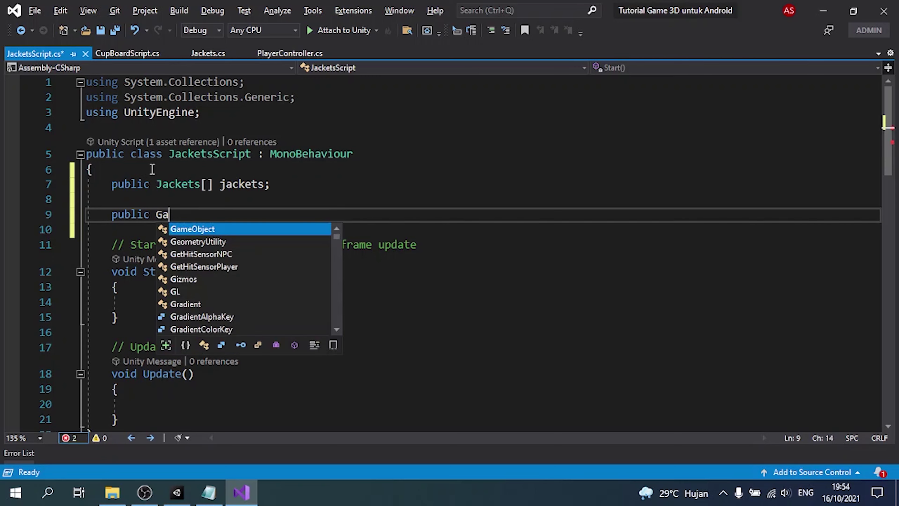
{"action": "key", "text": "Tab"}
{"action": "type", "text": "jack"}
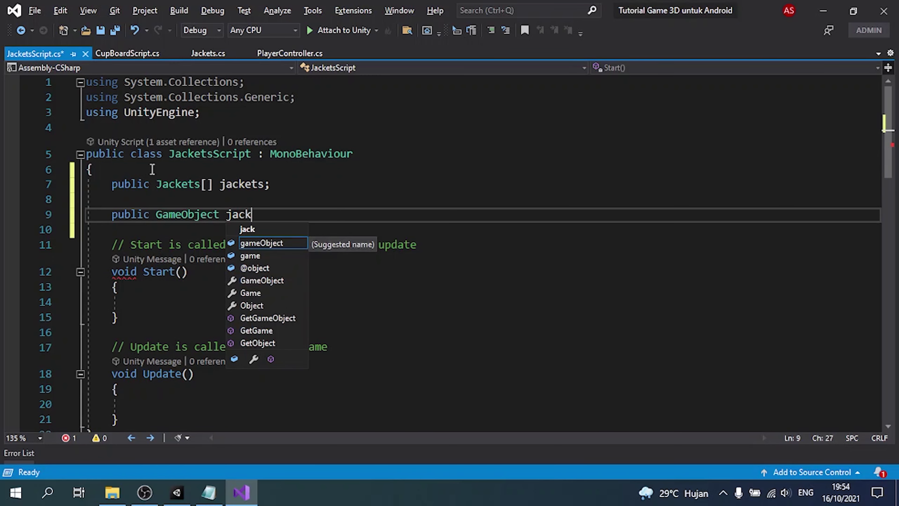
{"action": "key", "text": "BackSpace"}
{"action": "key", "text": "BackSpace"}
{"action": "key", "text": "BackSpace"}
{"action": "key", "text": "BackSpace"}
{"action": "type", "text": "imageJack"}
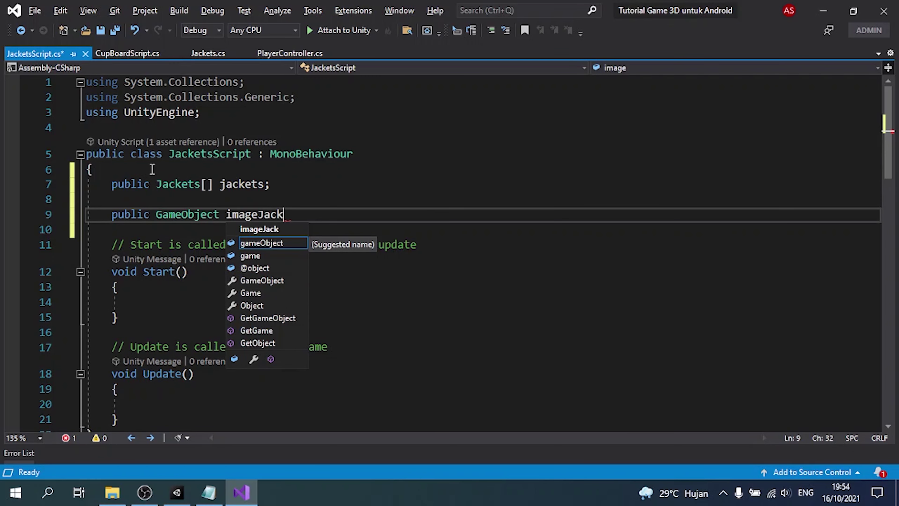
{"action": "type", "text": "ets;"}
{"action": "key", "text": "Return"}
{"action": "key", "text": "Return"}
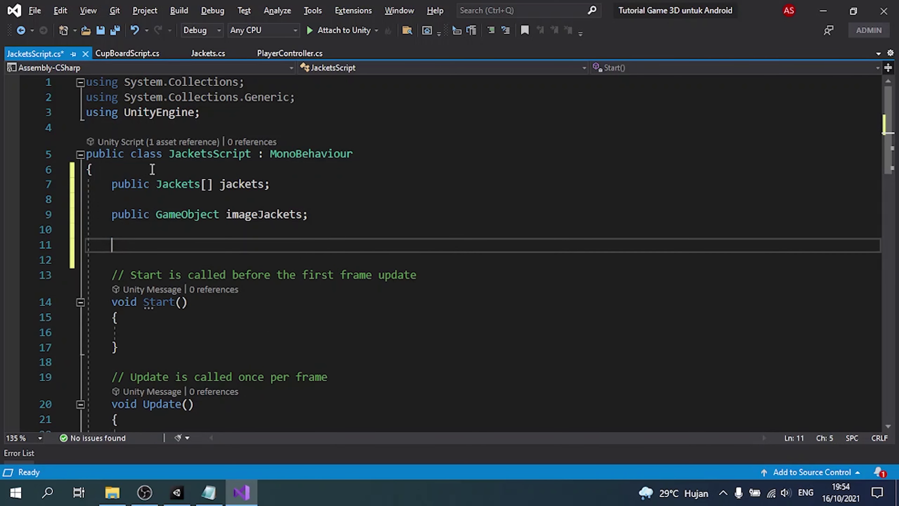
Add 'using TMPro;' and a public TextMeshProUGUI textJackets field.
{"action": "type", "text": "pub Te"}
{"action": "key", "text": "BackSpace"}
{"action": "key", "text": "BackSpace"}
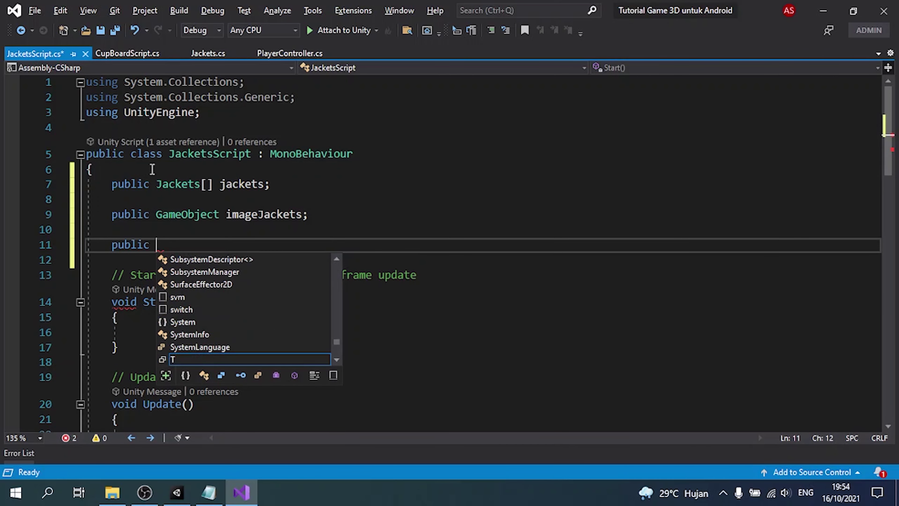
{"action": "key", "text": "Escape"}
{"action": "key", "text": "Up"}
{"action": "key", "text": "Up"}
{"action": "key", "text": "Up"}
{"action": "key", "text": "Up"}
{"action": "key", "text": "Up"}
{"action": "key", "text": "Up"}
{"action": "key", "text": "Return"}
{"action": "key", "text": "Up"}
{"action": "type", "text": "usi"}
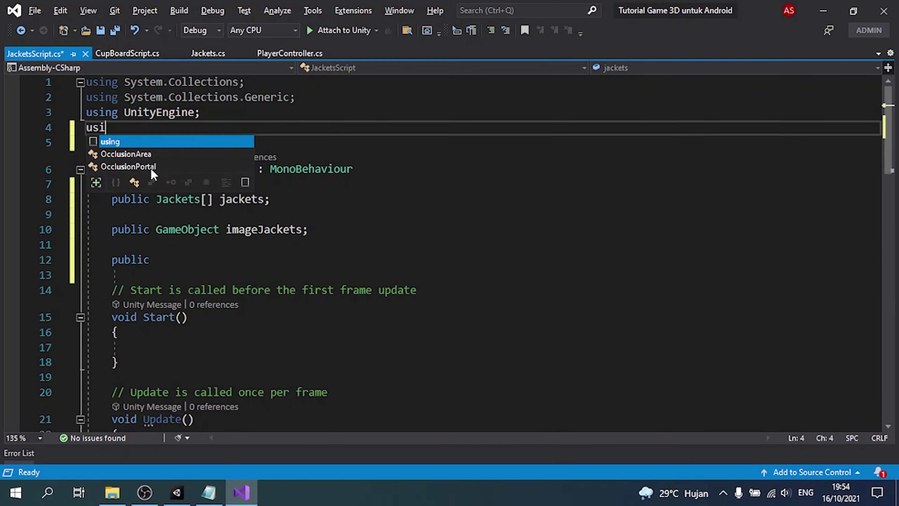
{"action": "type", "text": "ng TMPro;"}
{"action": "left_click", "coordinate": [197, 273]}
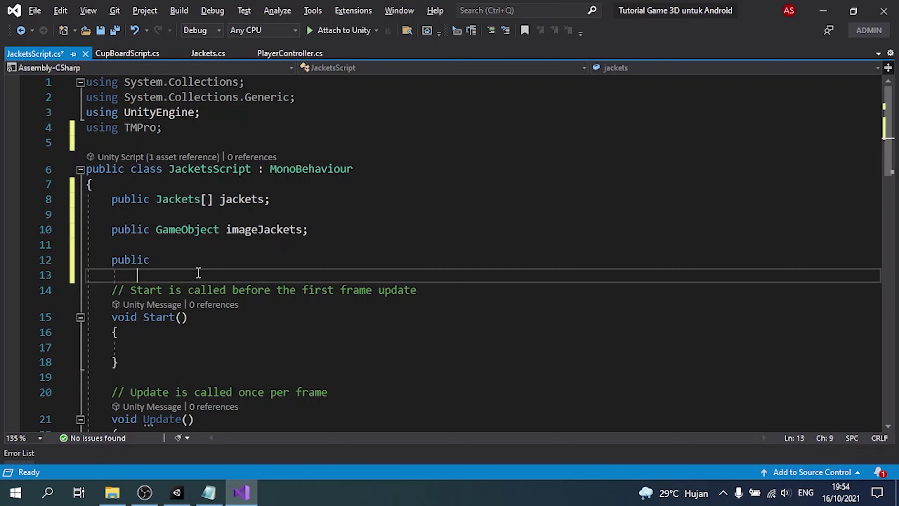
{"action": "left_click", "coordinate": [202, 261]}
{"action": "type", "text": "Text"}
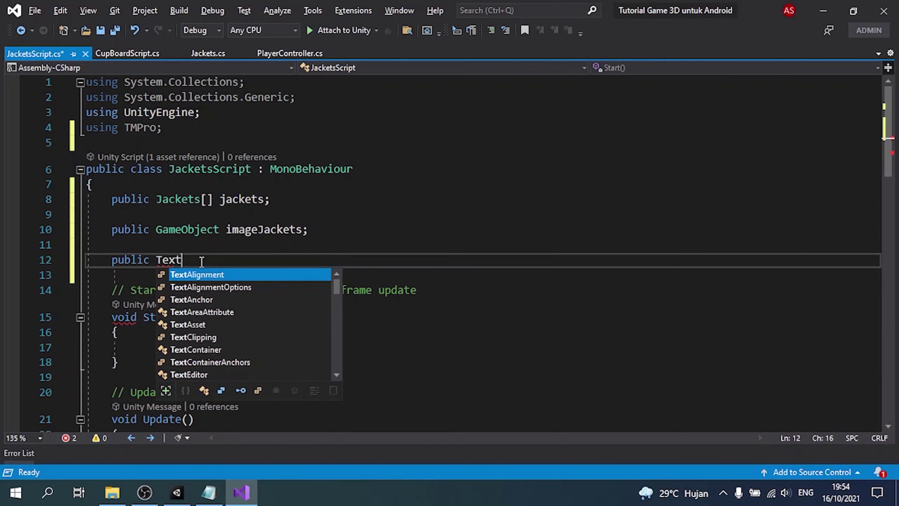
{"action": "type", "text": "Mes"}
{"action": "key", "text": "Down"}
{"action": "key", "text": "Down"}
{"action": "key", "text": "Tab"}
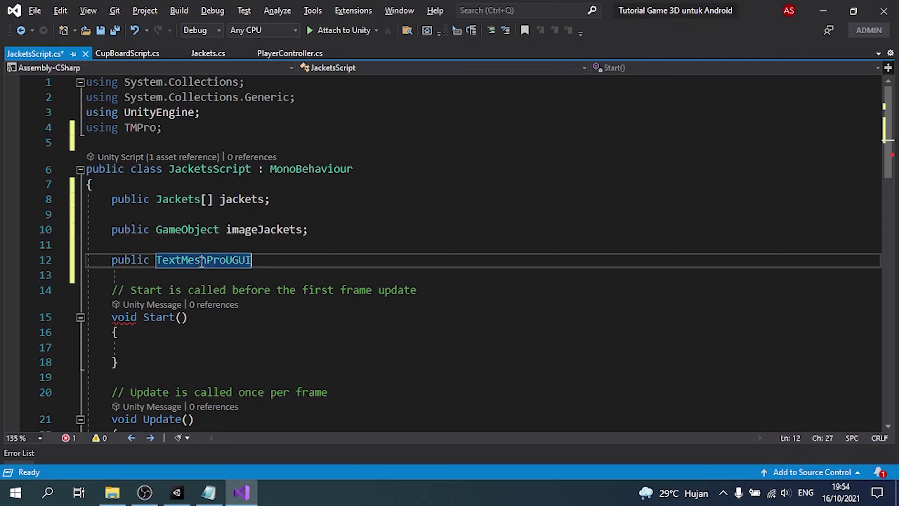
{"action": "type", "text": "textJack"}
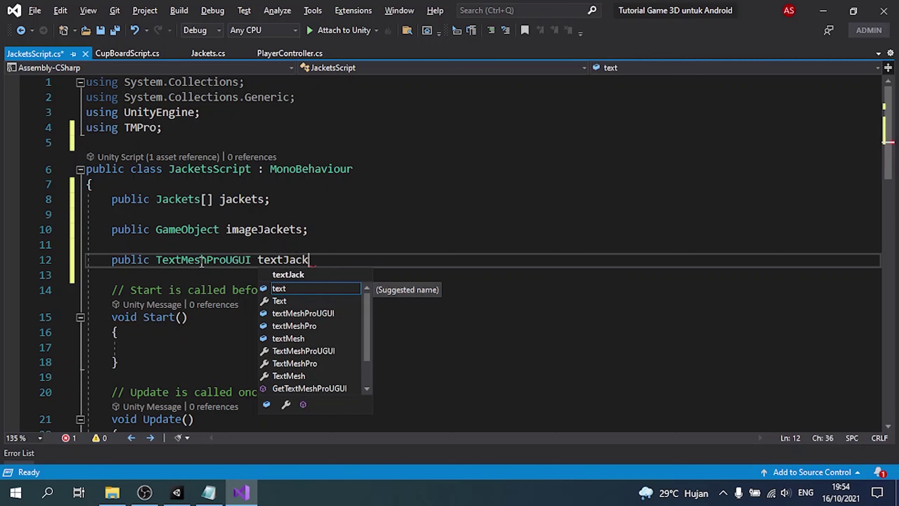
{"action": "type", "text": "ets;"}
Add PlayerController playerController and int currentIndex fields, then save the script.
{"action": "key", "text": "Return"}
{"action": "key", "text": "Return"}
{"action": "type", "text": "Pla"}
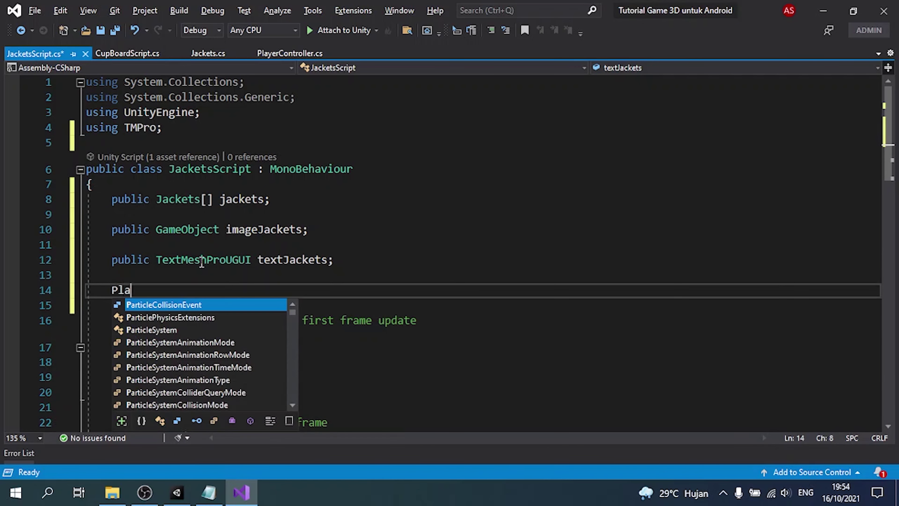
{"action": "type", "text": "yerC"}
{"action": "key", "text": "Tab"}
{"action": "type", "text": "pl"}
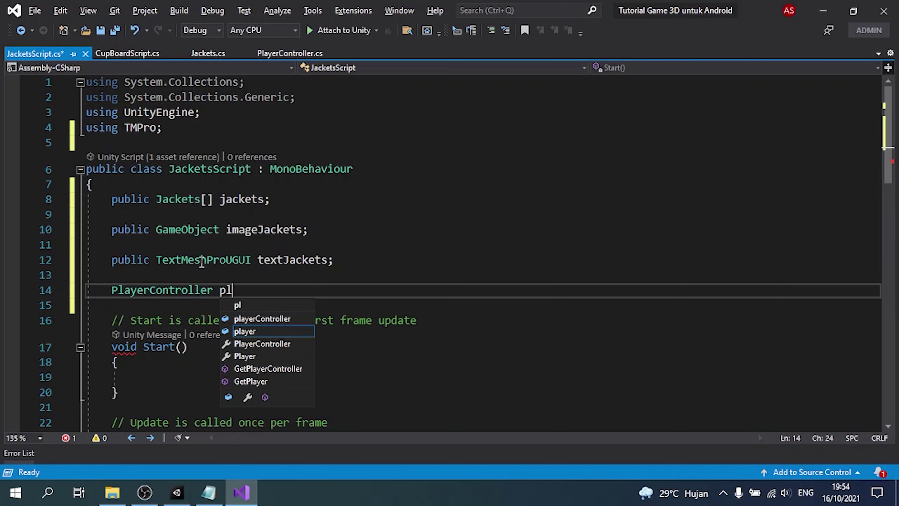
{"action": "type", "text": "ayerC"}
{"action": "key", "text": "Tab"}
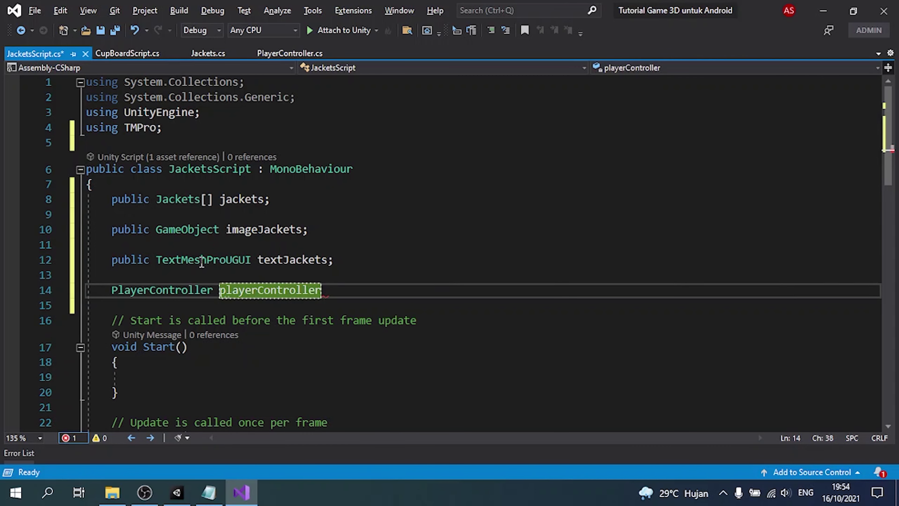
{"action": "type", "text": ";"}
{"action": "key", "text": "Return"}
{"action": "key", "text": "Return"}
{"action": "type", "text": "int"}
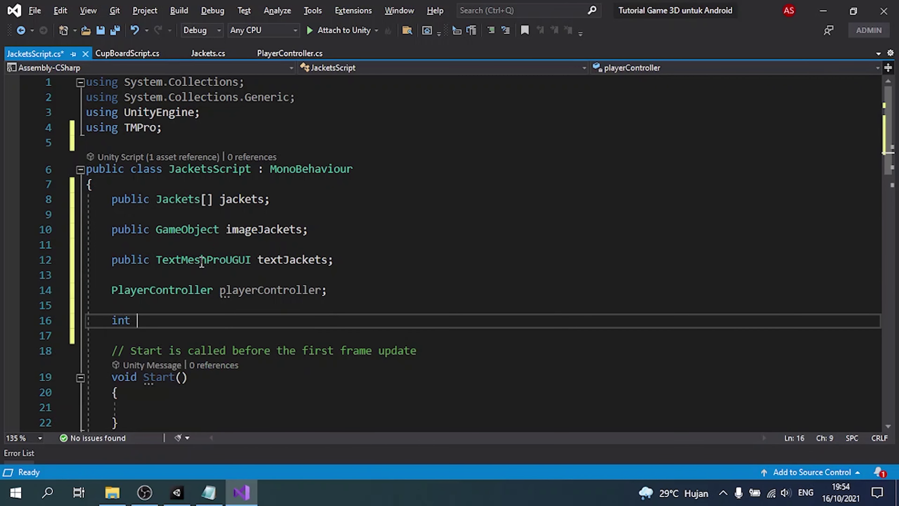
{"action": "type", "text": " currentIndex;"}
{"action": "key", "text": "ctrl+s"}
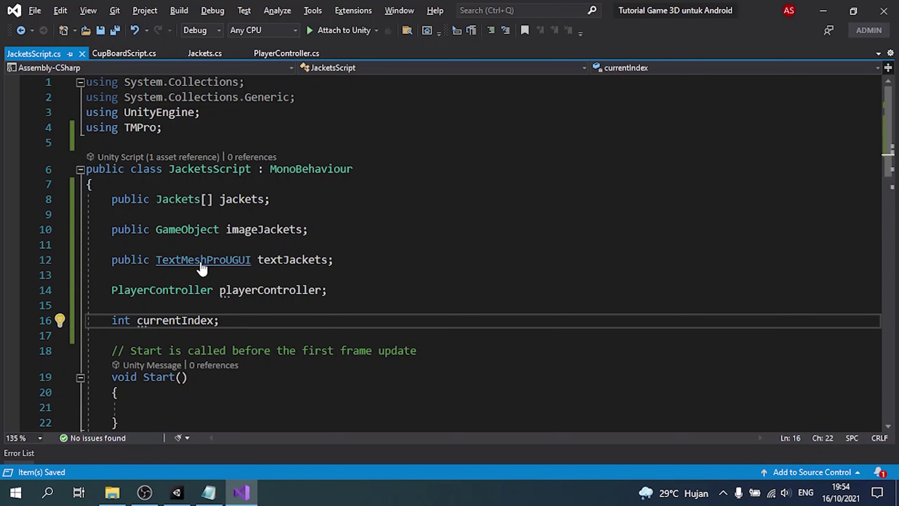
{"action": "scroll", "coordinate": [210, 276], "scroll_direction": "down", "scroll_amount": 1}
In Start(), assign playerController = FindObjectOfType<PlayerController>();.
{"action": "scroll", "coordinate": [209, 277], "scroll_direction": "down", "scroll_amount": 2}
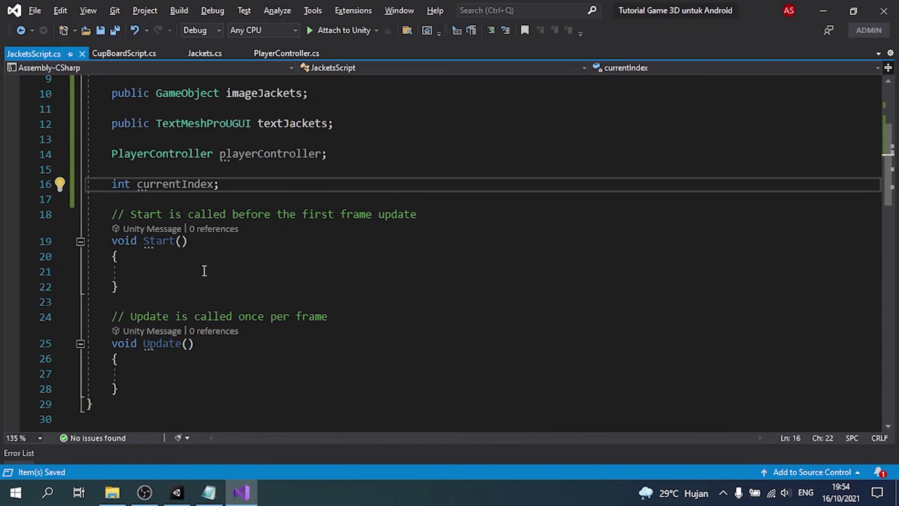
{"action": "left_click", "coordinate": [204, 270]}
{"action": "type", "text": "p"}
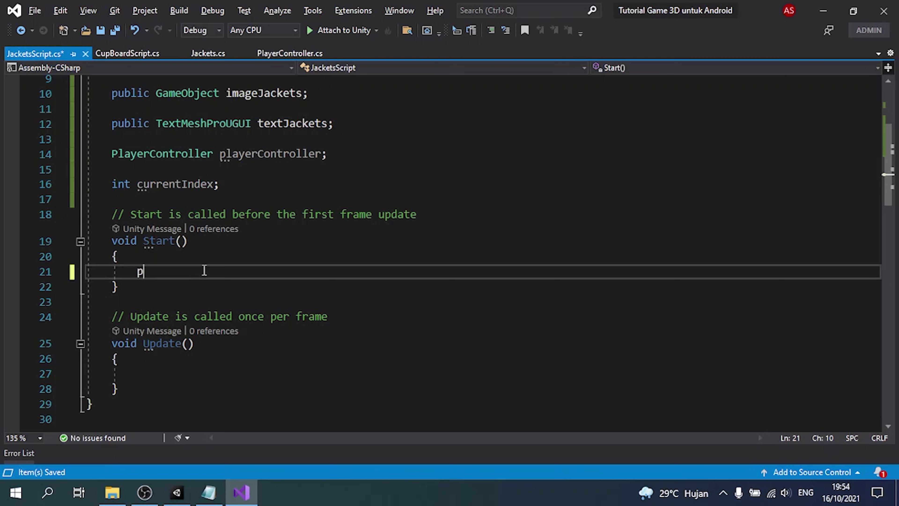
{"action": "type", "text": "lay"}
{"action": "key", "text": "Tab"}
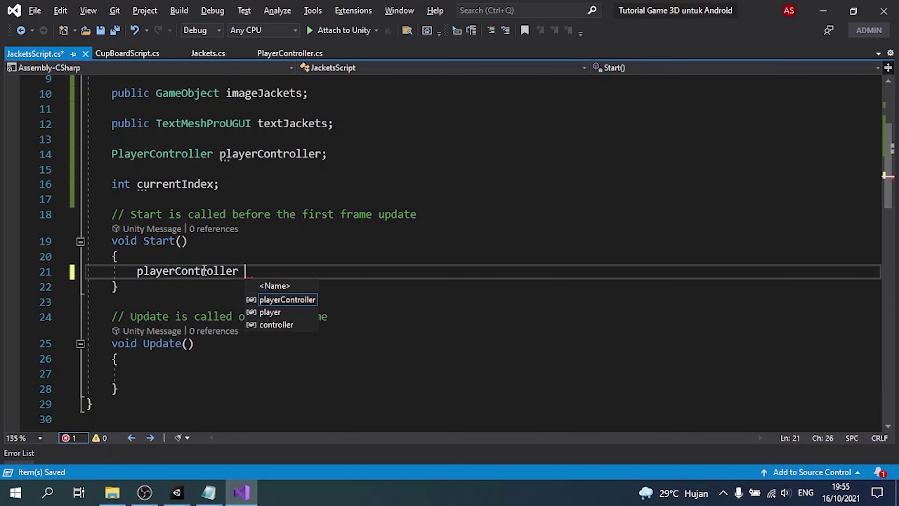
{"action": "type", "text": "= Fi"}
{"action": "key", "text": "Tab"}
{"action": "type", "text": "<Playe"}
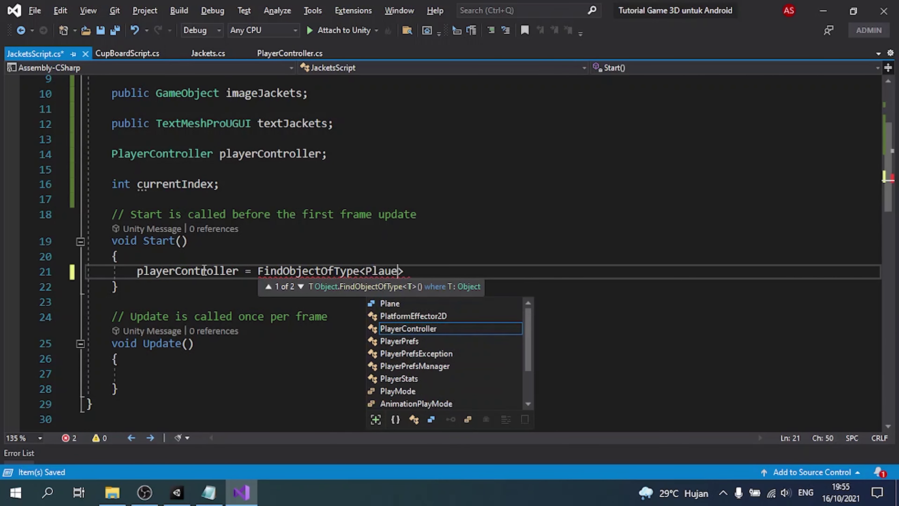
{"action": "key", "text": "Tab"}
{"action": "type", "text": ">();"}
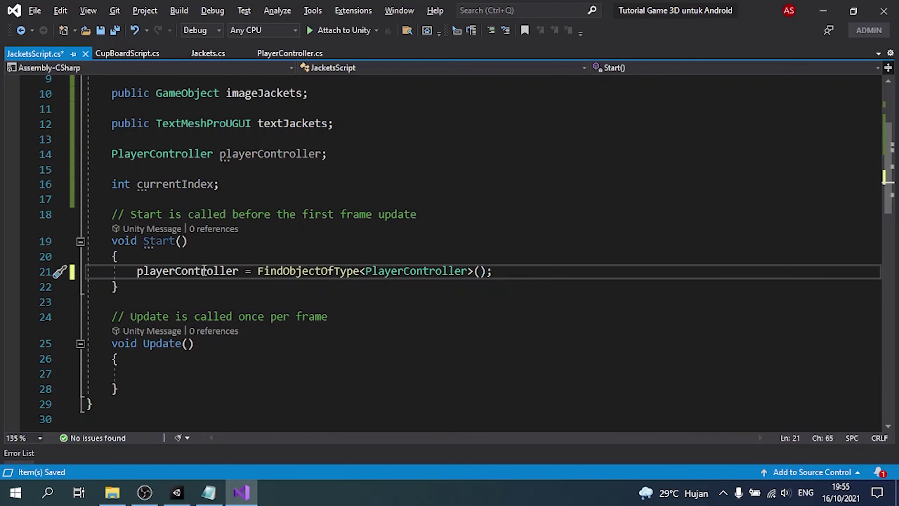
Add a comment line and a for loop running to jackets.Length.
{"action": "key", "text": "Return"}
{"action": "key", "text": "Return"}
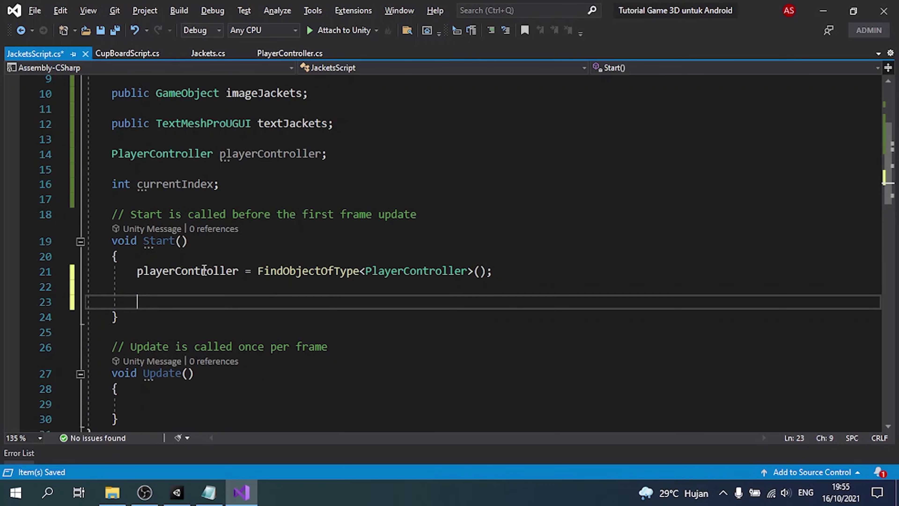
{"action": "type", "text": "// get and set index"}
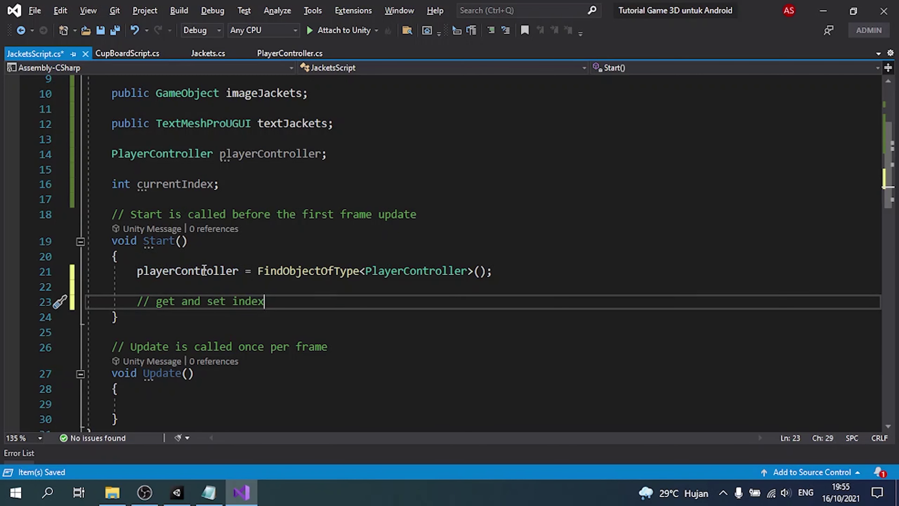
{"action": "type", "text": " dan "}
{"action": "type", "text": "jaket saat "}
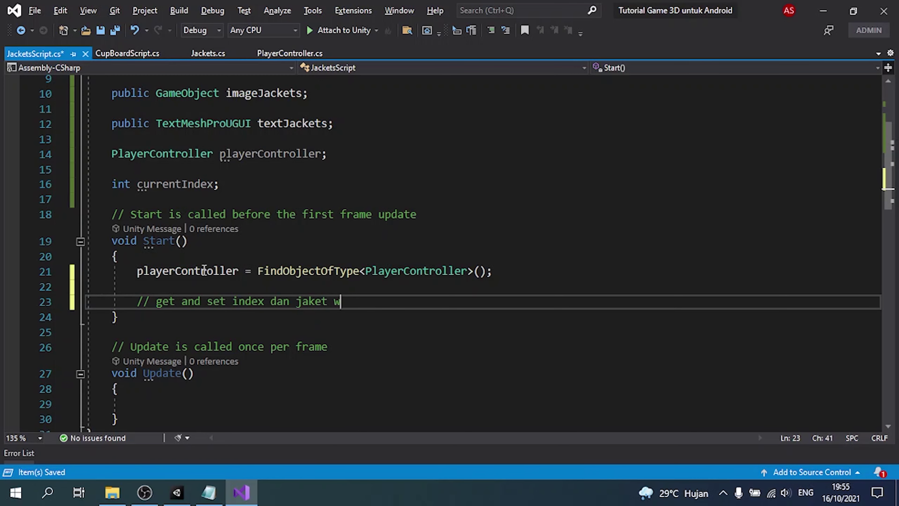
{"action": "type", "text": "ini"}
{"action": "key", "text": "Return"}
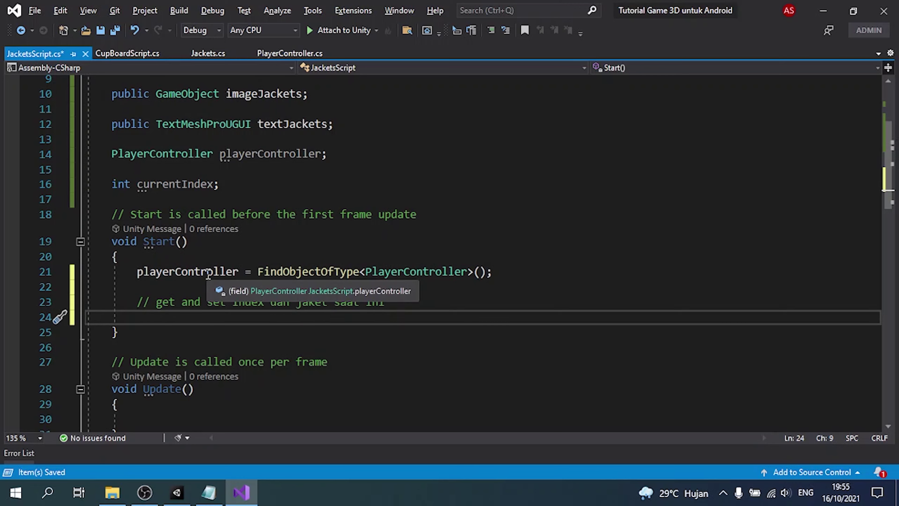
{"action": "type", "text": "fo"}
{"action": "key", "text": "Tab"}
{"action": "key", "text": "Tab"}
{"action": "key", "text": "Tab"}
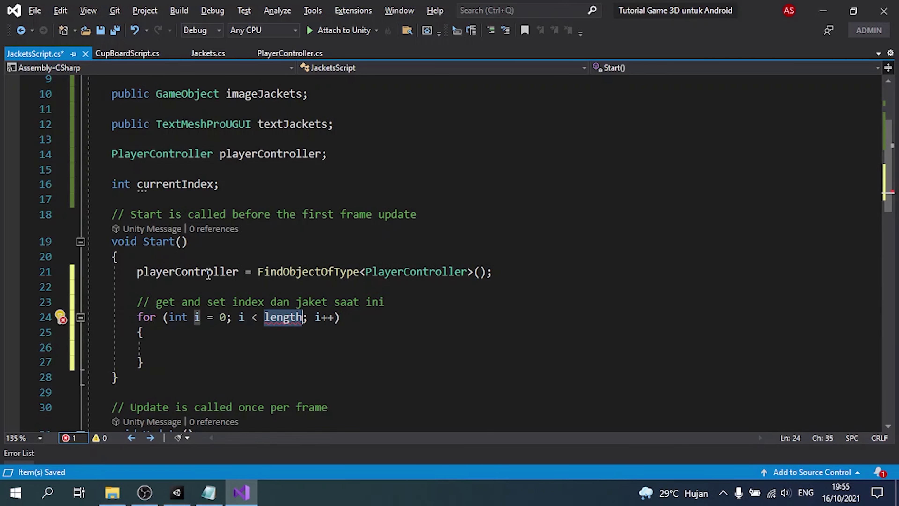
{"action": "type", "text": "jak"}
{"action": "key", "text": "Tab"}
{"action": "type", "text": ".Le"}
{"action": "key", "text": "Tab"}
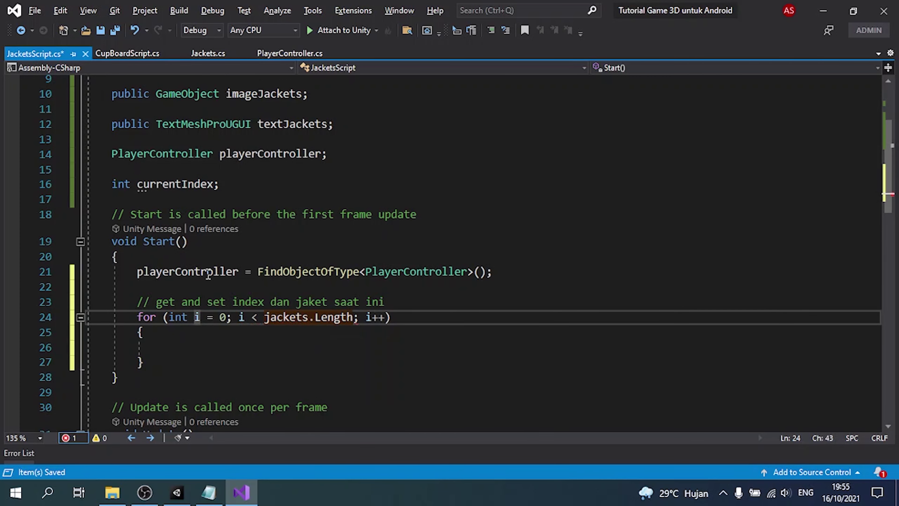
Inside the loop, start an if statement using PlayerPrefsManager.instance.
{"action": "key", "text": "Down"}
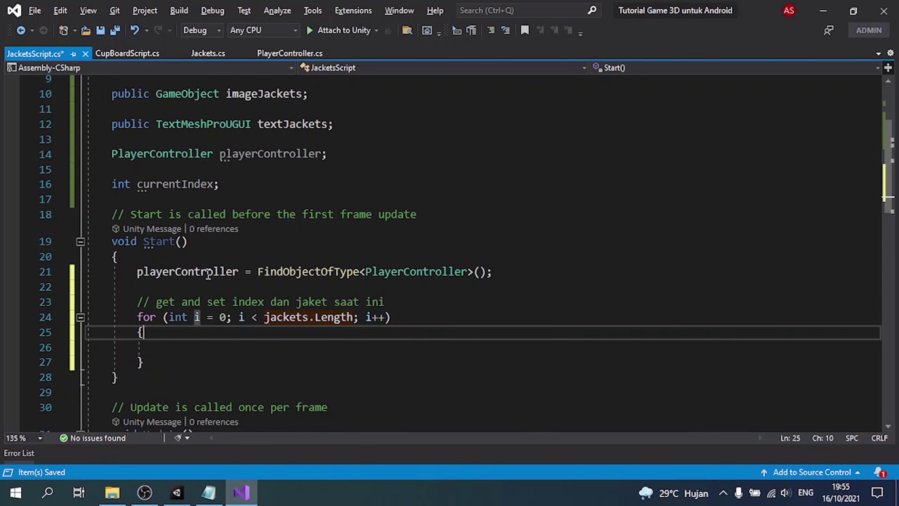
{"action": "key", "text": "Down"}
{"action": "key", "text": "Down"}
{"action": "key", "text": "Up"}
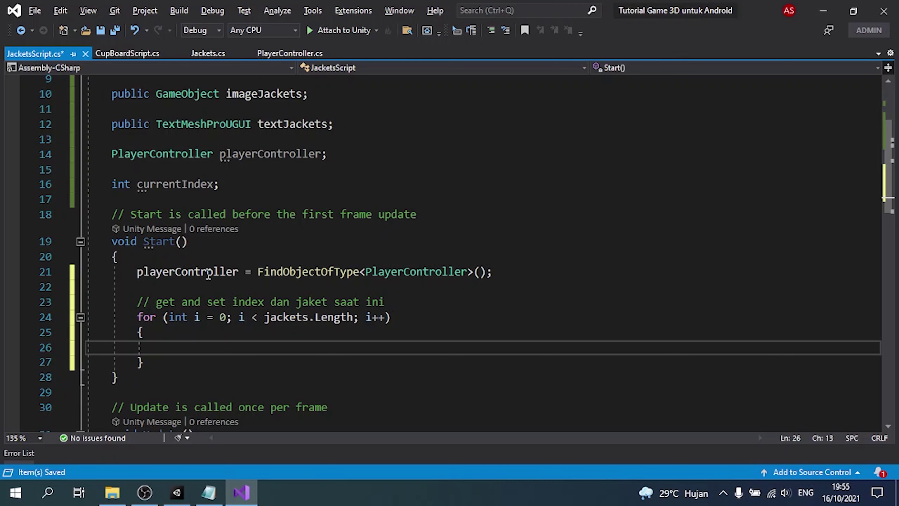
{"action": "type", "text": "if"}
{"action": "key", "text": "Tab"}
{"action": "key", "text": "Tab"}
{"action": "type", "text": "Play"}
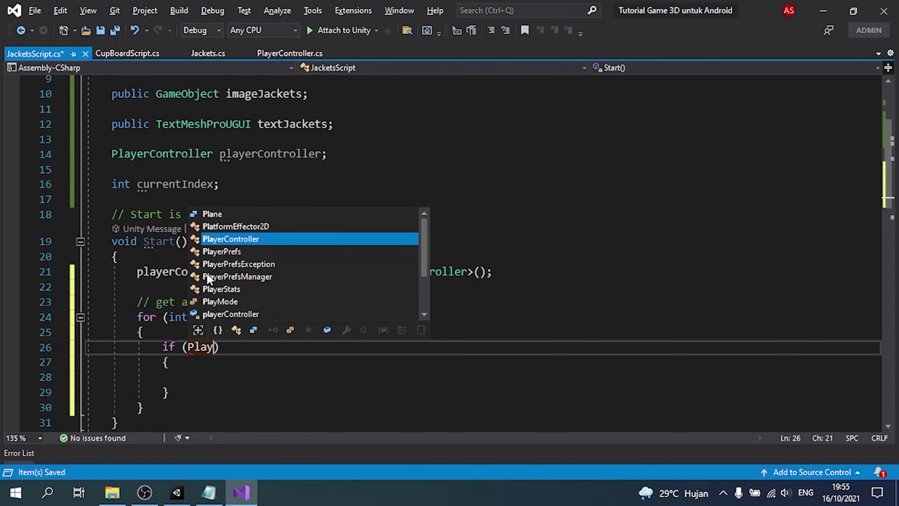
{"action": "type", "text": "er"}
{"action": "double_click", "coordinate": [208, 277]}
{"action": "type", "text": "."}
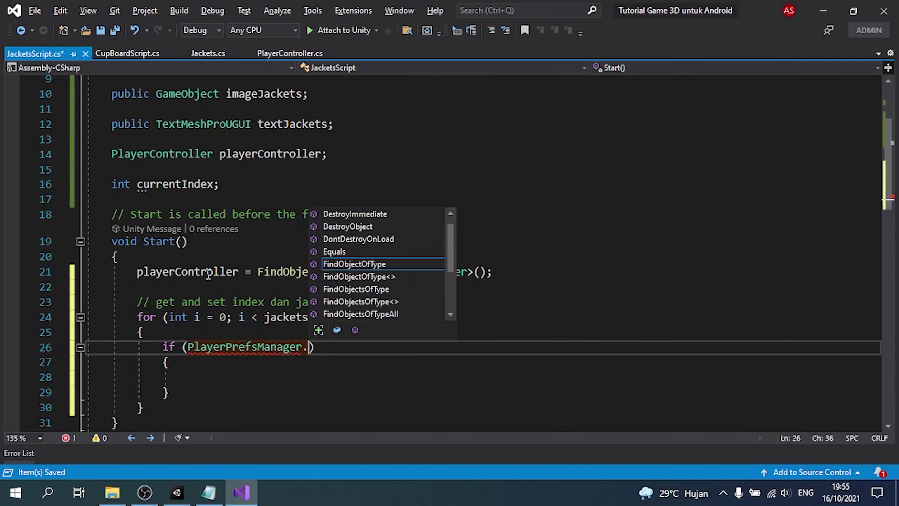
{"action": "type", "text": "instance"}
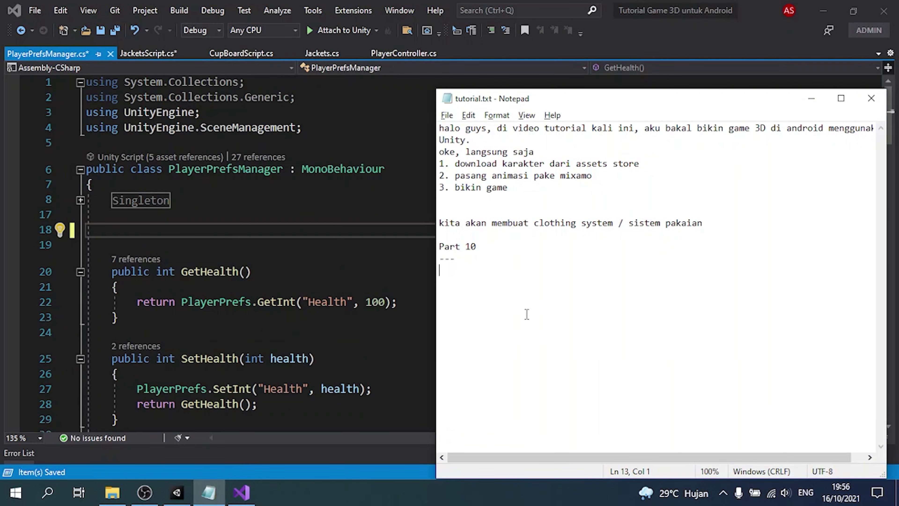
{"action": "type", "text": "sekarang kita buat save data untuk menyimpan jaket apa saat ini"}
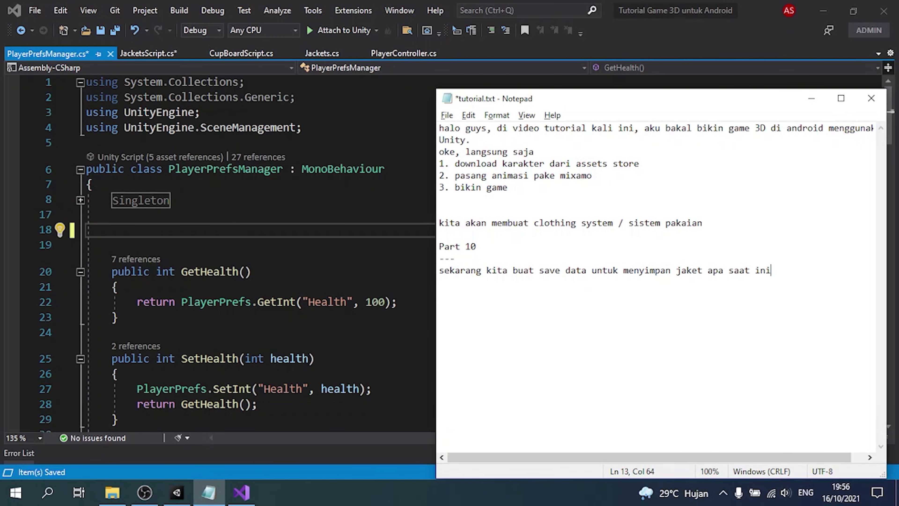
Remove the stray note line, save the notes, and begin 'public string' in PlayerPrefsManager.
{"action": "key", "text": "shift+Home"}
{"action": "key", "text": "BackSpace"}
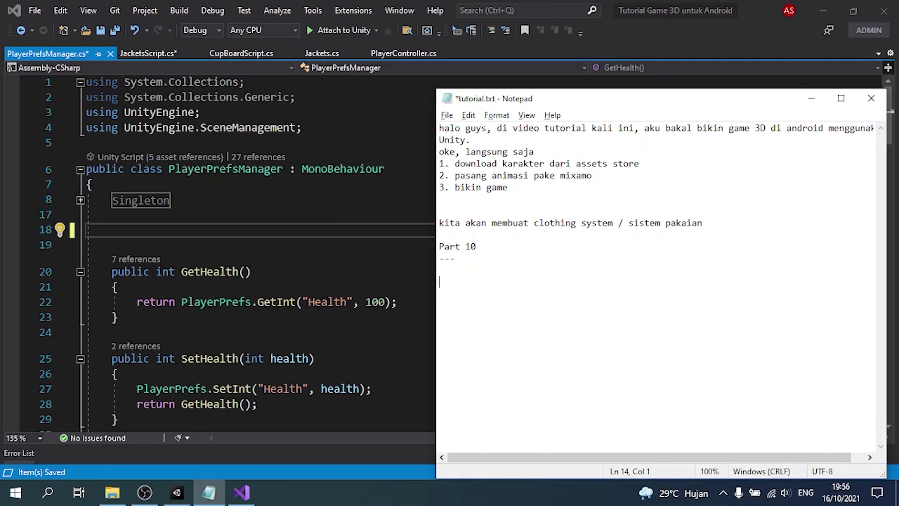
{"action": "key", "text": "BackSpace"}
{"action": "key", "text": "ctrl+s"}
{"action": "key", "text": "alt+Tab"}
{"action": "type", "text": "pu"}
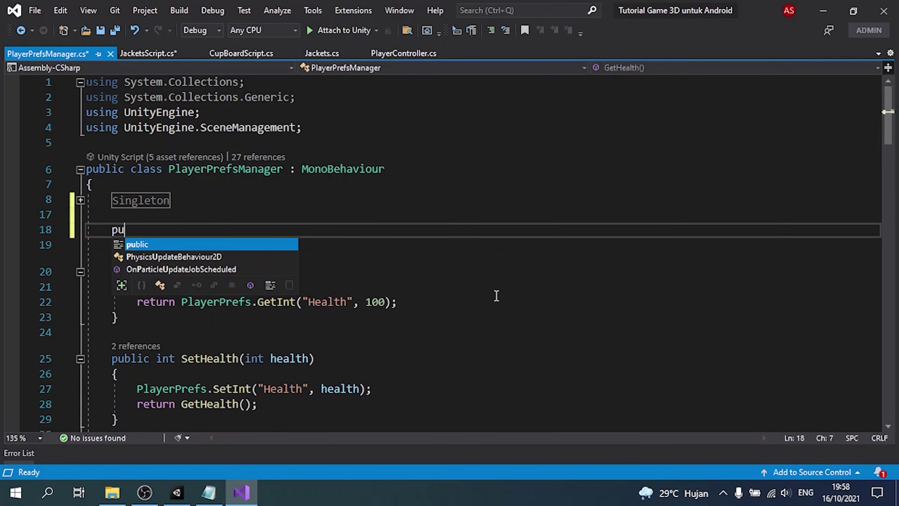
{"action": "type", "text": "blic string GetCurrentJacket("}
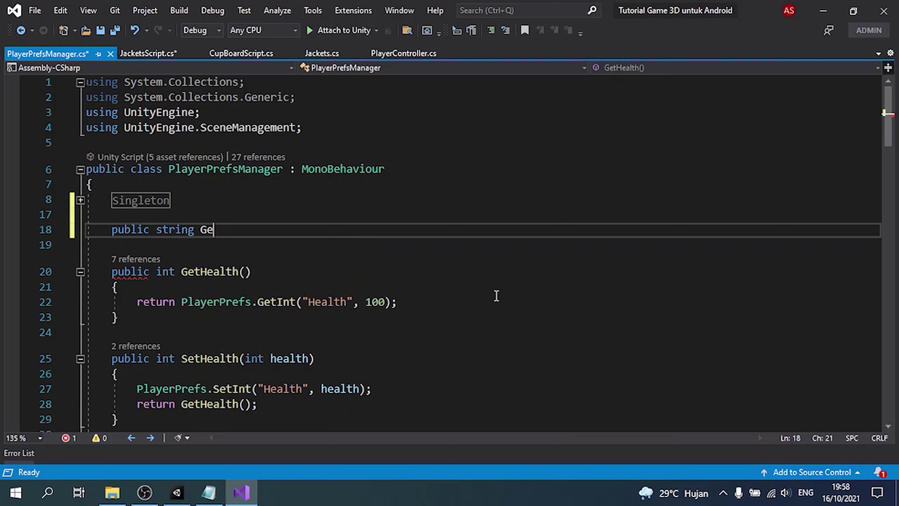
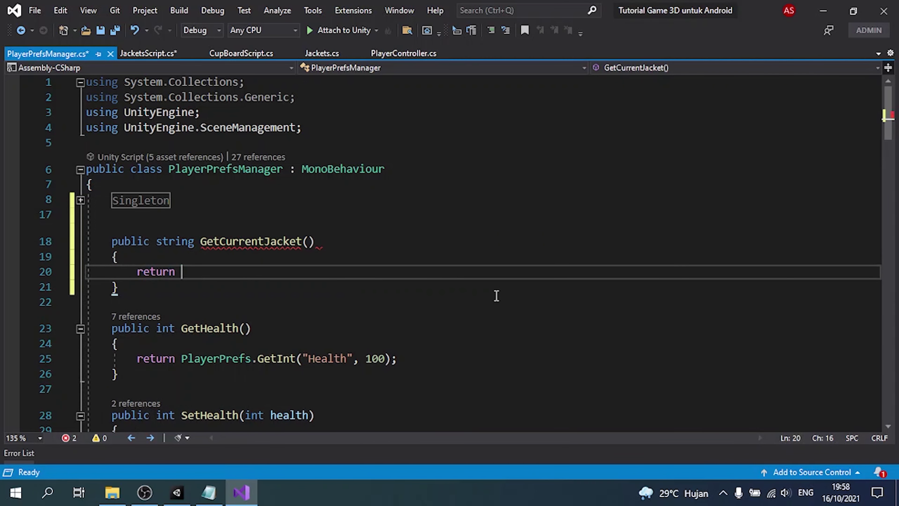
Make GetCurrentJacket return PlayerPrefs.GetString("CurrentJacket", "Mat - Original").
{"action": "type", "text": "Pla"}
{"action": "key", "text": "Tab"}
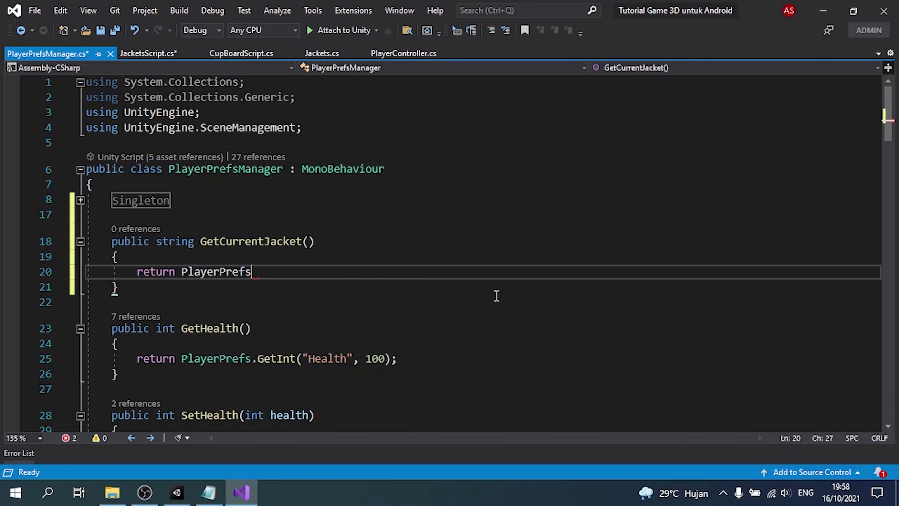
{"action": "type", "text": ".Get"}
{"action": "key", "text": "Tab"}
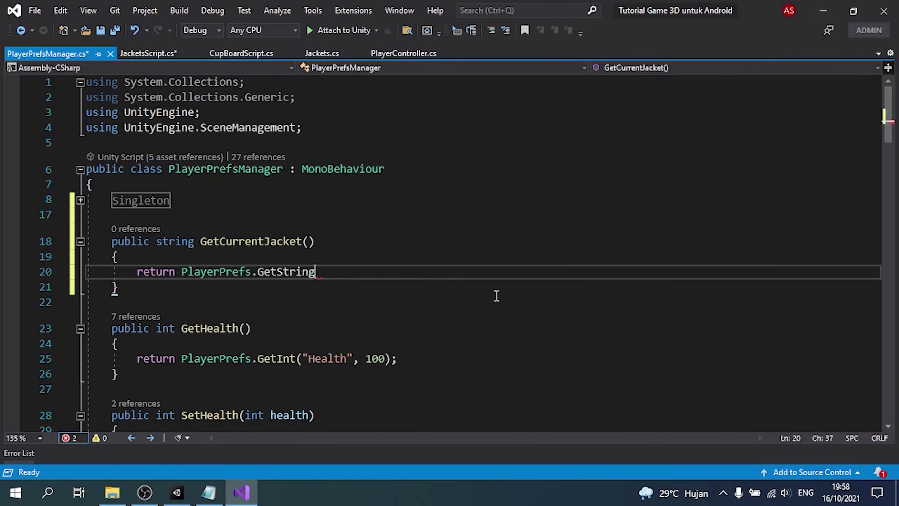
{"action": "type", "text": "(\"CurrentJac"}
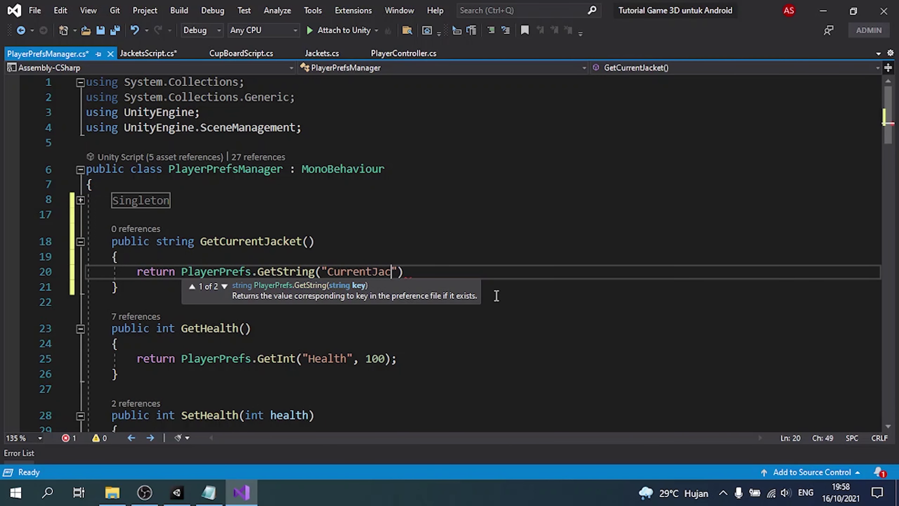
{"action": "type", "text": ","}
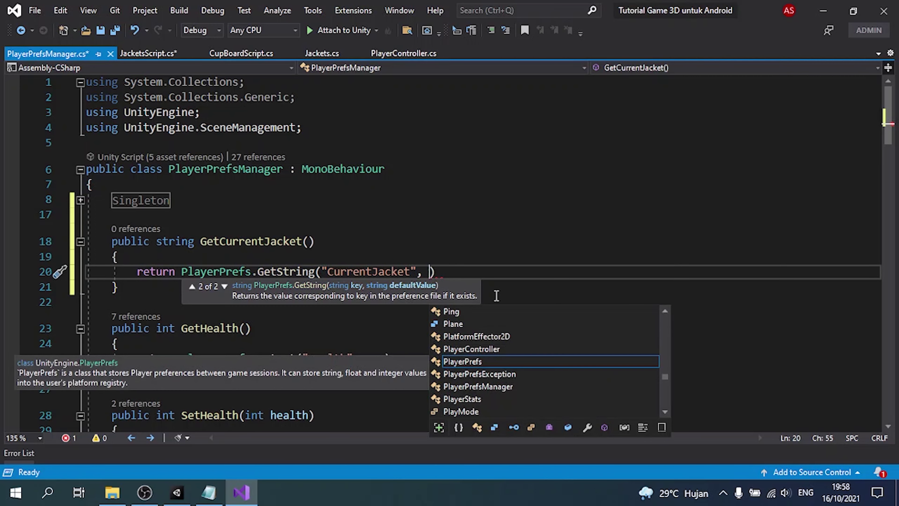
{"action": "key", "text": "Escape"}
{"action": "key", "text": "End"}
{"action": "key", "text": "Return"}
{"action": "key", "text": "ctrl+z"}
{"action": "type", "text": "\")"}
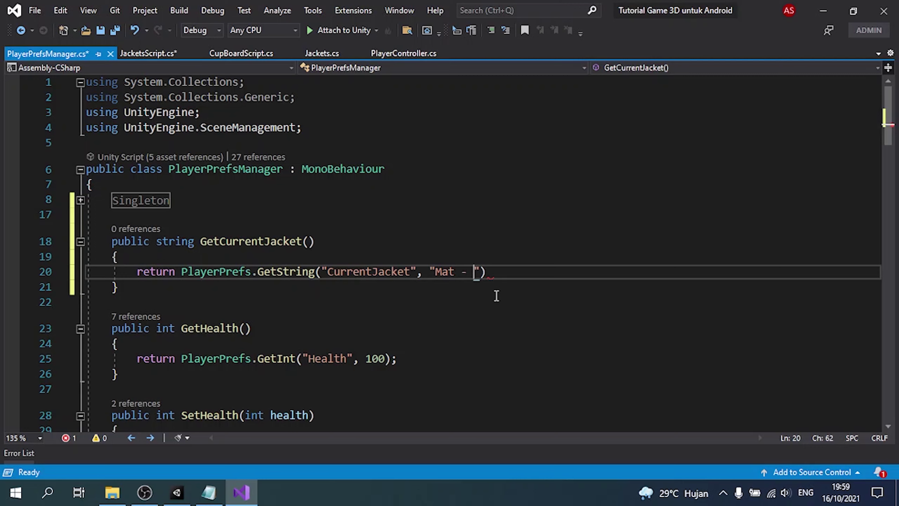
{"action": "type", "text": ";"}
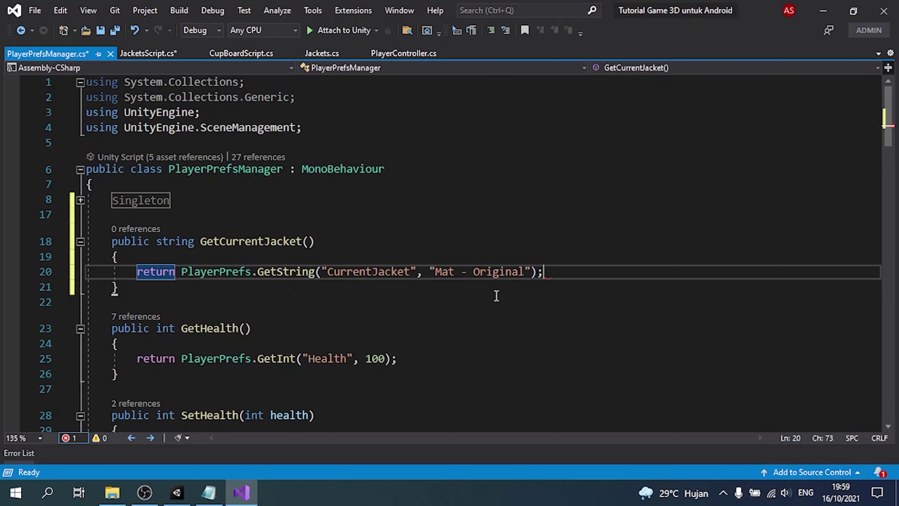
Open a blank line below the GetCurrentJacket method for a new method.
{"action": "left_click", "coordinate": [496, 296]}
{"action": "key", "text": "Return"}
{"action": "key", "text": "Return"}
{"action": "key", "text": "Up"}
Create public string SetCurrentJacket(string jacket) whose body returns GetCurrentJacket().
{"action": "type", "text": "pub"}
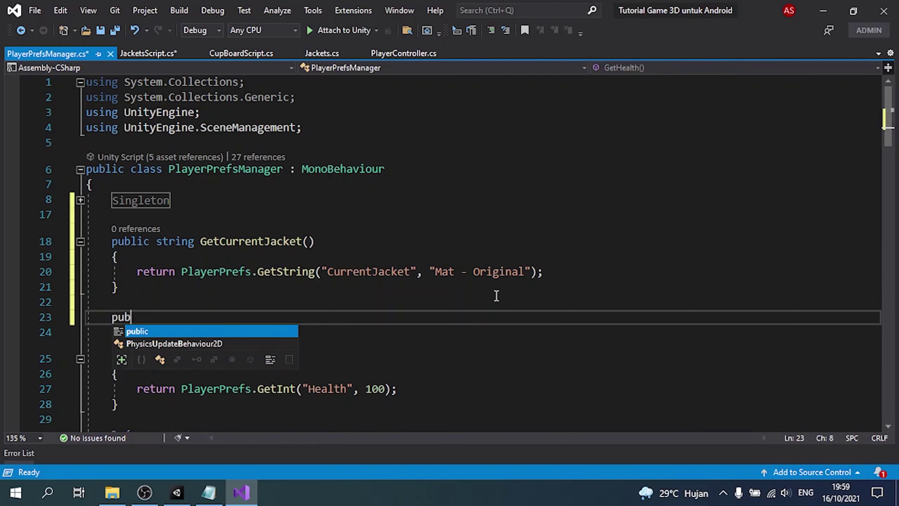
{"action": "type", "text": "lic stre"}
{"action": "key", "text": "Tab"}
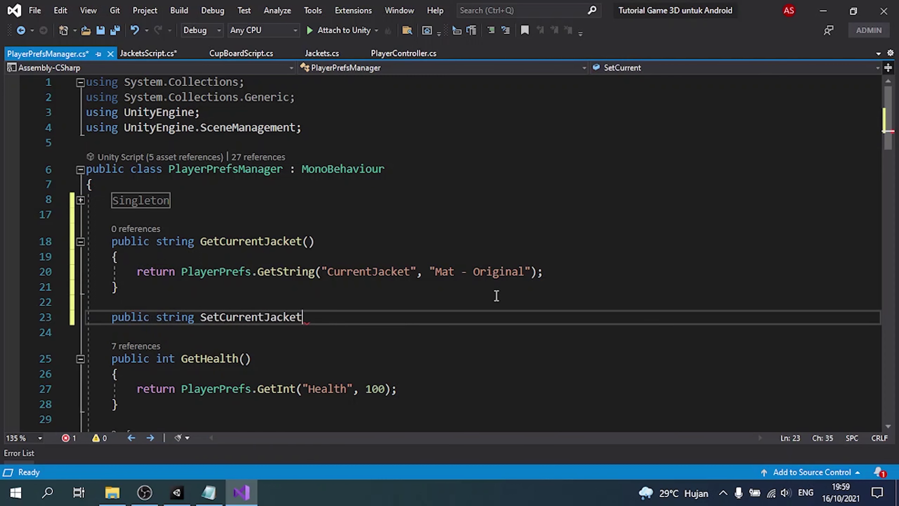
{"action": "type", "text": "(string "}
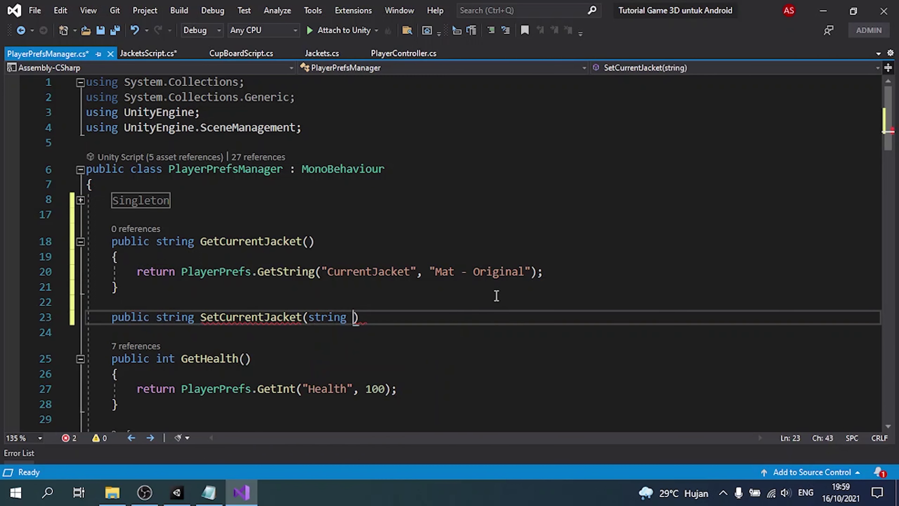
{"action": "type", "text": "jacket"}
{"action": "key", "text": "Return"}
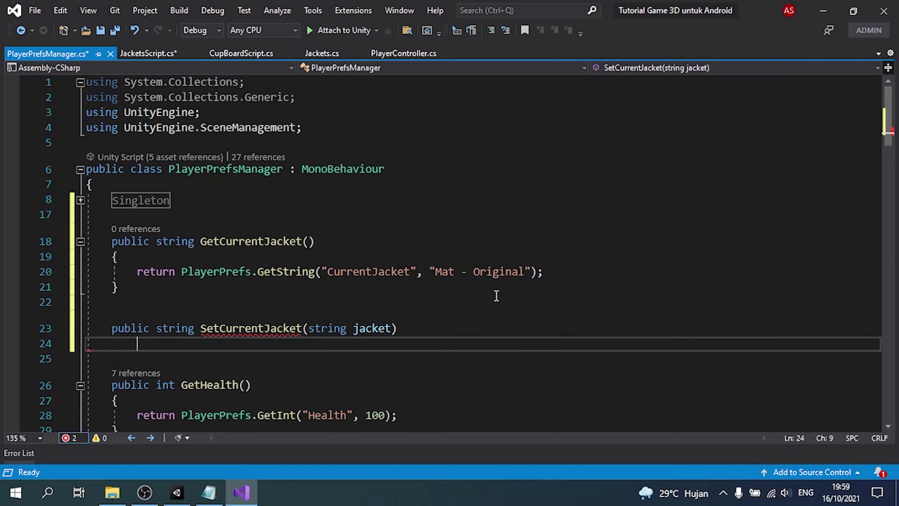
{"action": "type", "text": "{ }"}
{"action": "key", "text": "Return"}
{"action": "type", "text": "ret"}
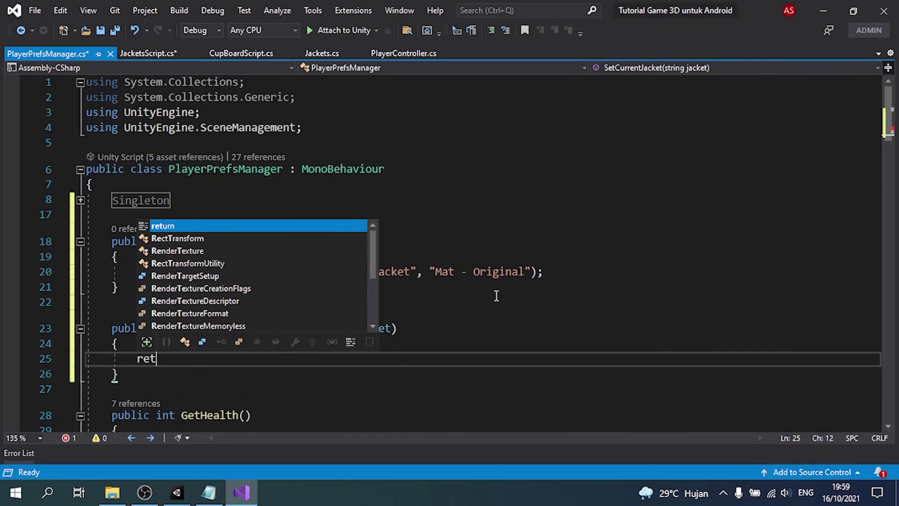
{"action": "type", "text": "urn GetCurrentJacket("}
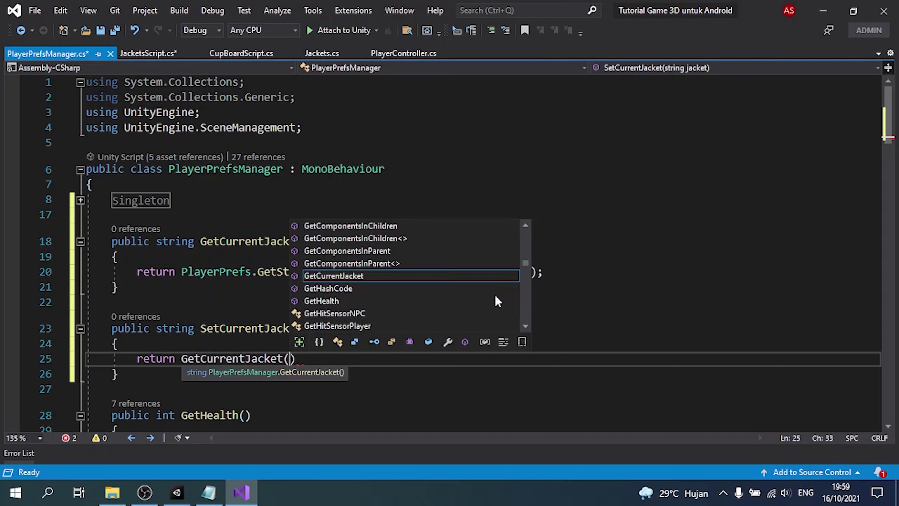
{"action": "type", "text": ");"}
{"action": "key", "text": "Up"}
{"action": "key", "text": "Return"}
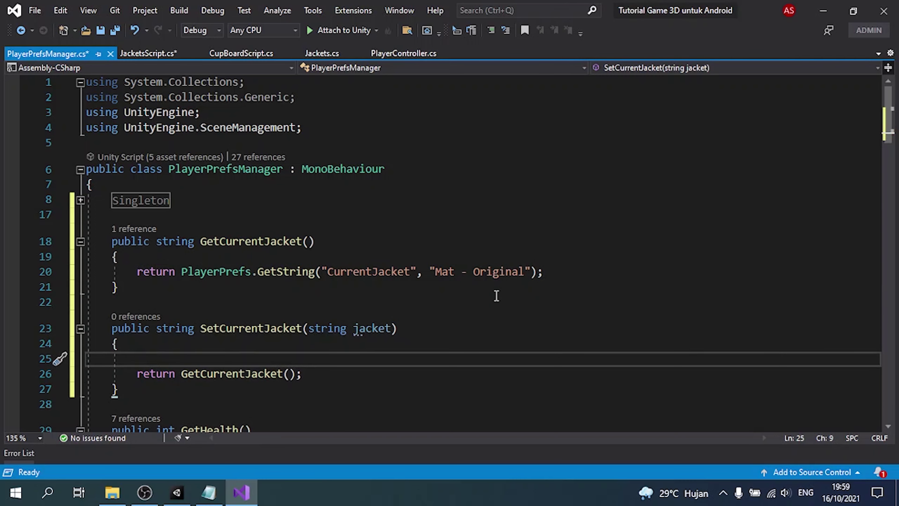
Add PlayerPrefs.SetString("CurrentJacket", jacket) above the return, then save PlayerPrefsManager.cs.
{"action": "type", "text": "Player"}
{"action": "key", "text": "Tab"}
{"action": "type", "text": ".S"}
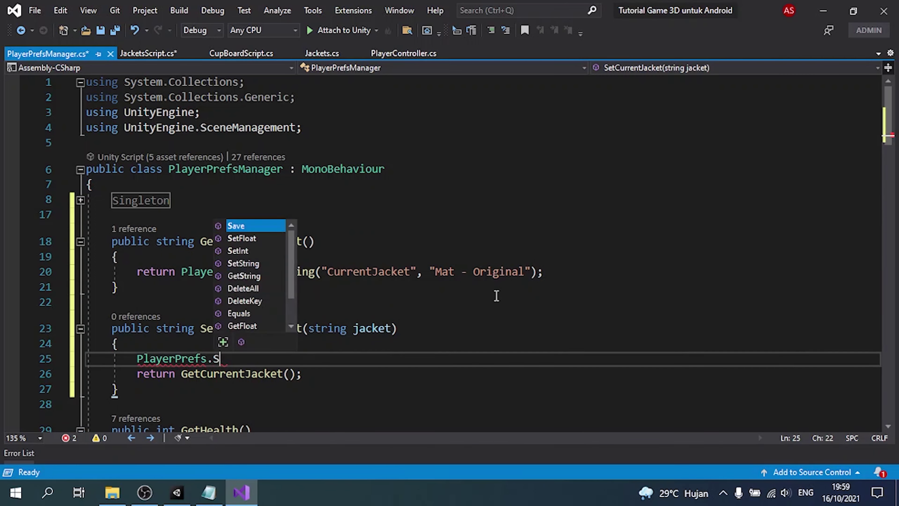
{"action": "type", "text": "etS"}
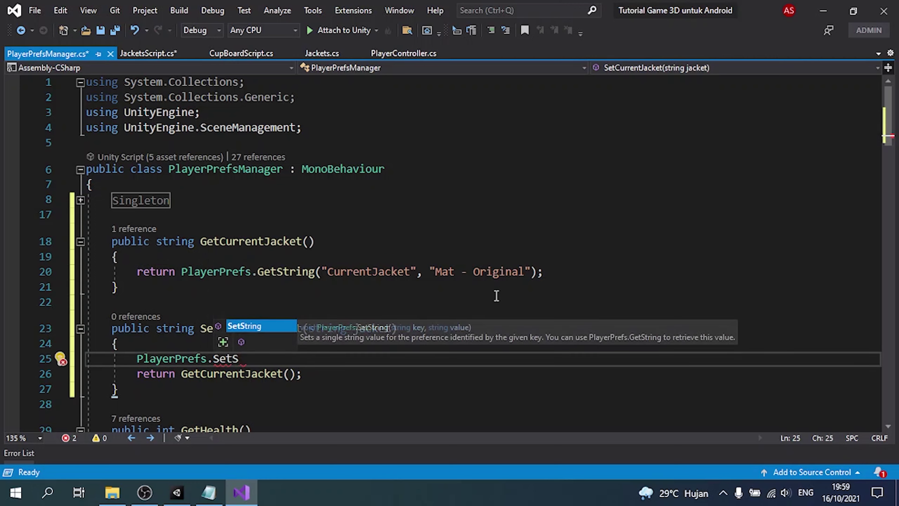
{"action": "type", "text": "tring(\""}
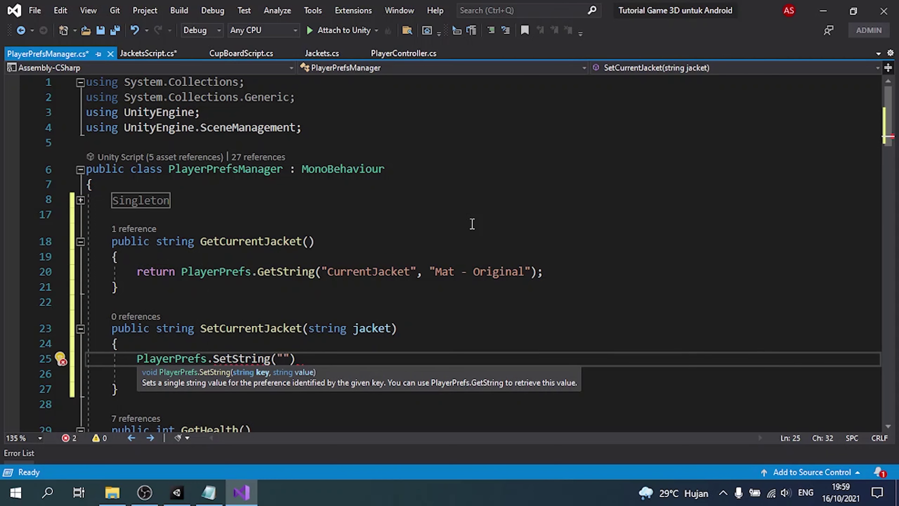
{"action": "double_click", "coordinate": [363, 271]}
{"action": "right_click", "coordinate": [363, 272]}
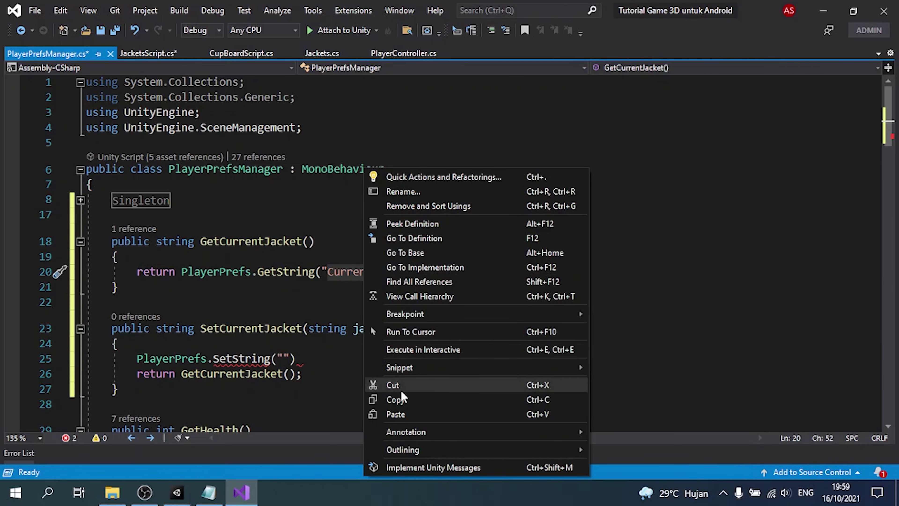
{"action": "left_click", "coordinate": [400, 399]}
{"action": "right_click", "coordinate": [283, 357]}
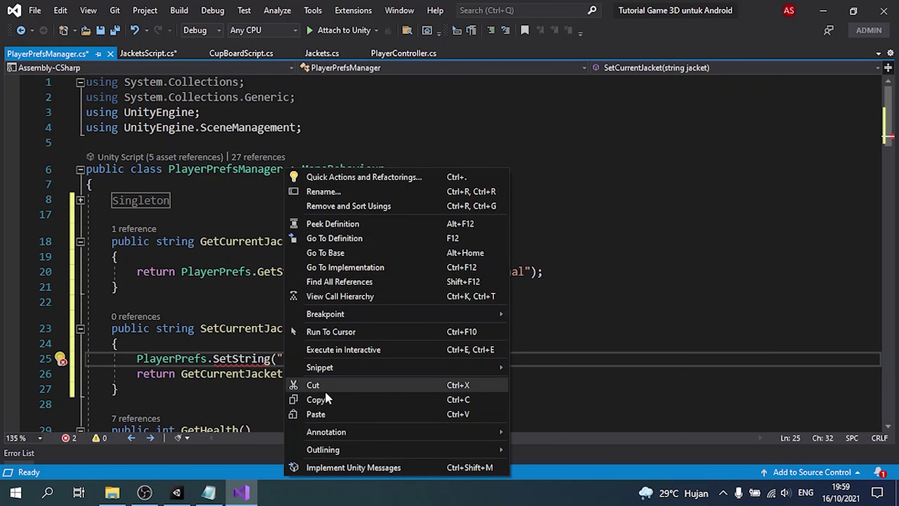
{"action": "left_click", "coordinate": [333, 414]}
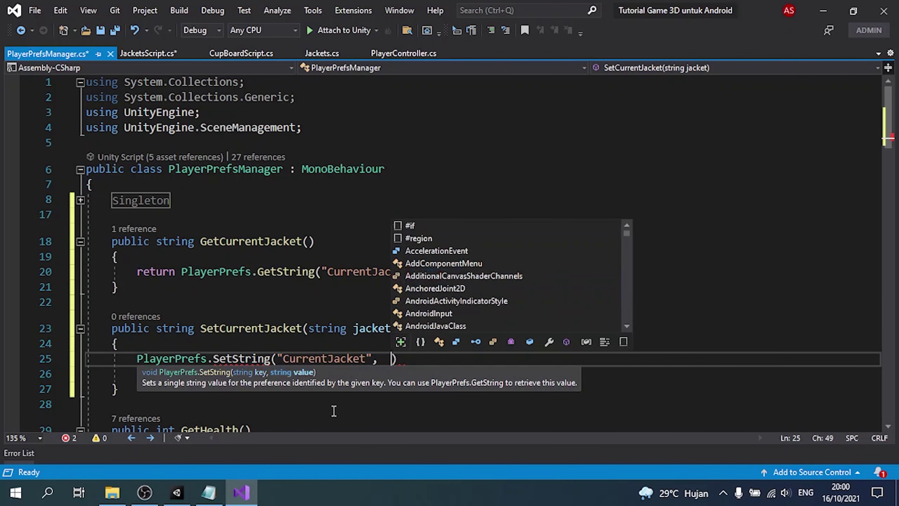
{"action": "key", "text": "Escape"}
{"action": "type", "text": "ja"}
{"action": "key", "text": "Tab"}
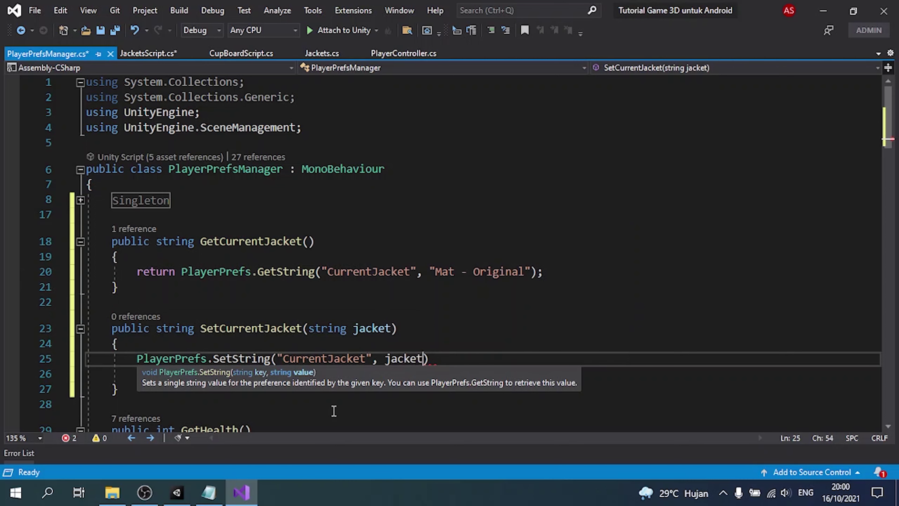
{"action": "type", "text": ");"}
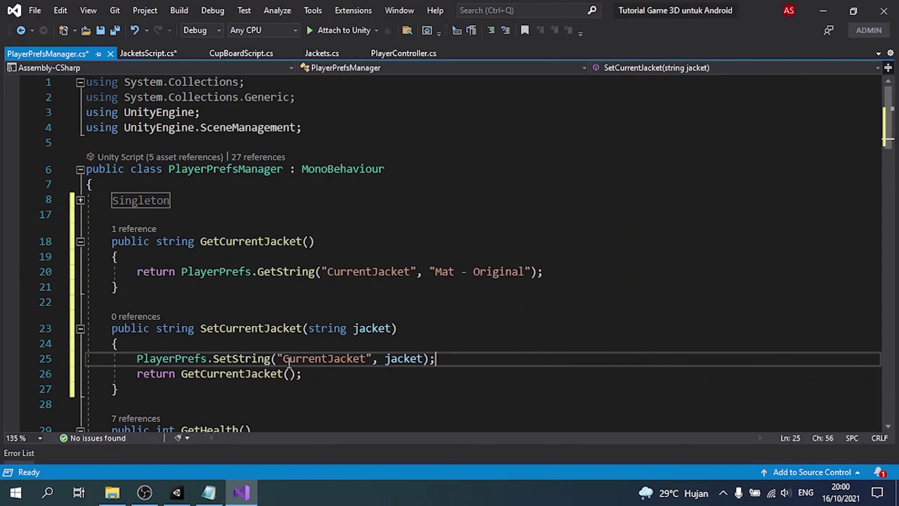
{"action": "mouse_move", "coordinate": [127, 208]}
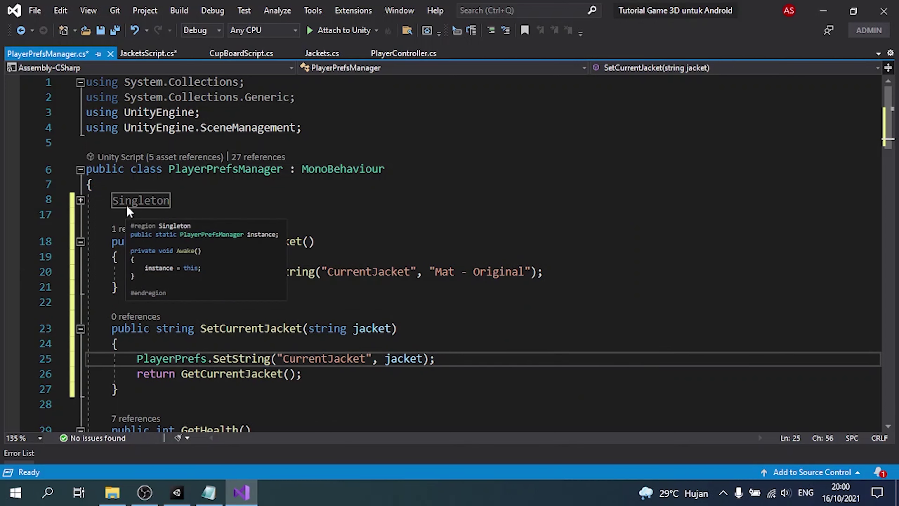
{"action": "key", "text": "ctrl+s"}
In JacketsScript's Start loop, make the if compare GetCurrentJacket() with jackets[i].nameJacket.
{"action": "left_click", "coordinate": [149, 54]}
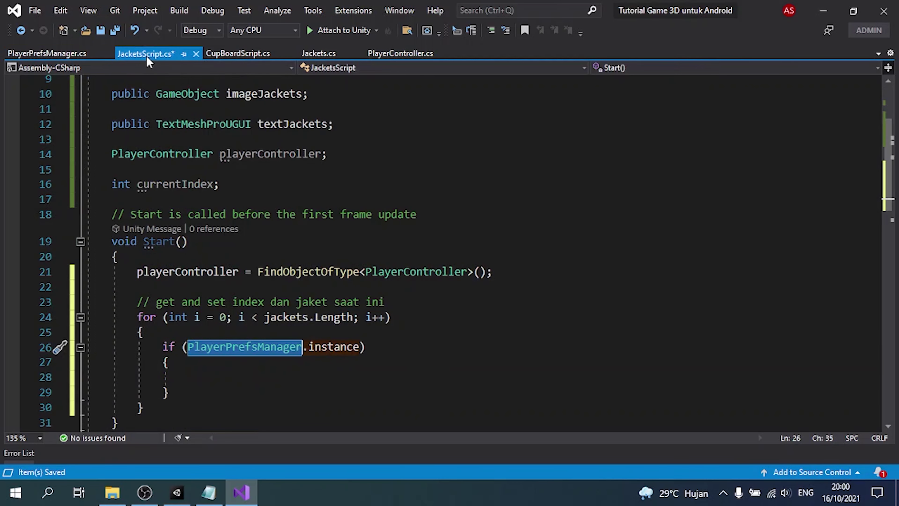
{"action": "left_click", "coordinate": [361, 347]}
{"action": "type", "text": "."}
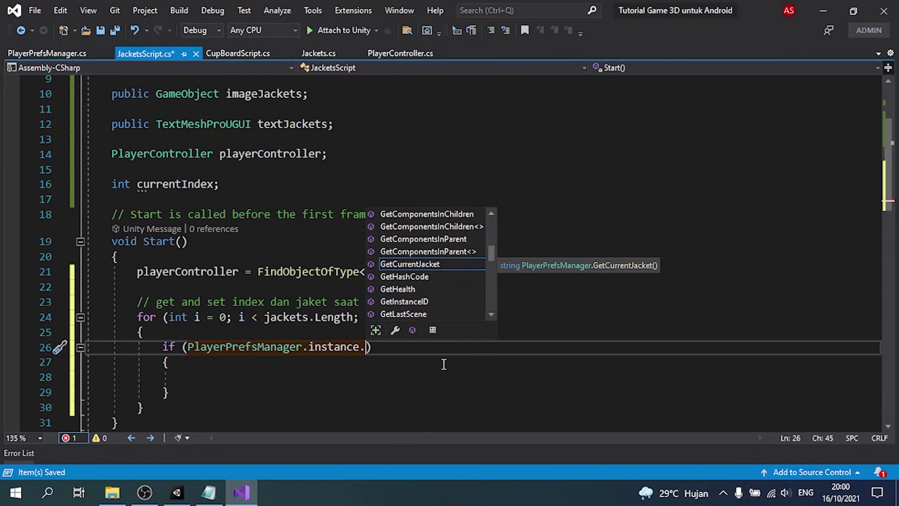
{"action": "type", "text": "Get"}
{"action": "key", "text": "Tab"}
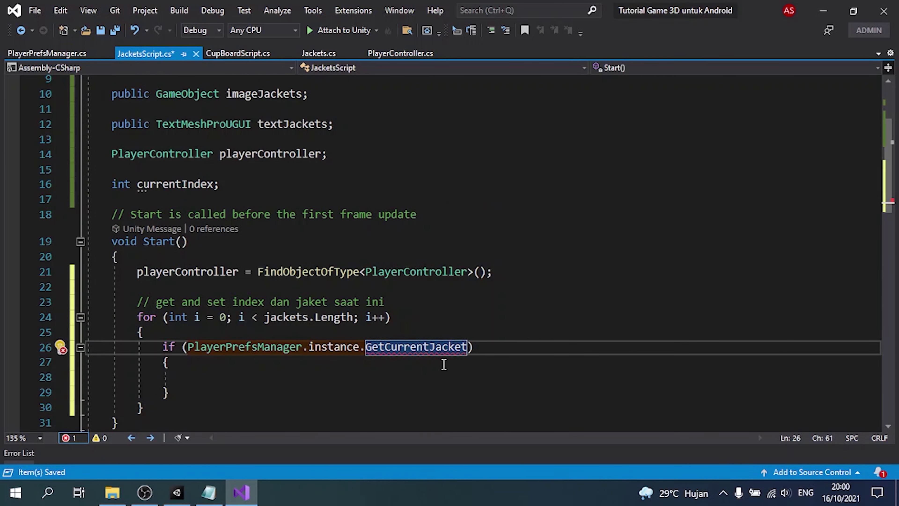
{"action": "type", "text": "() == j"}
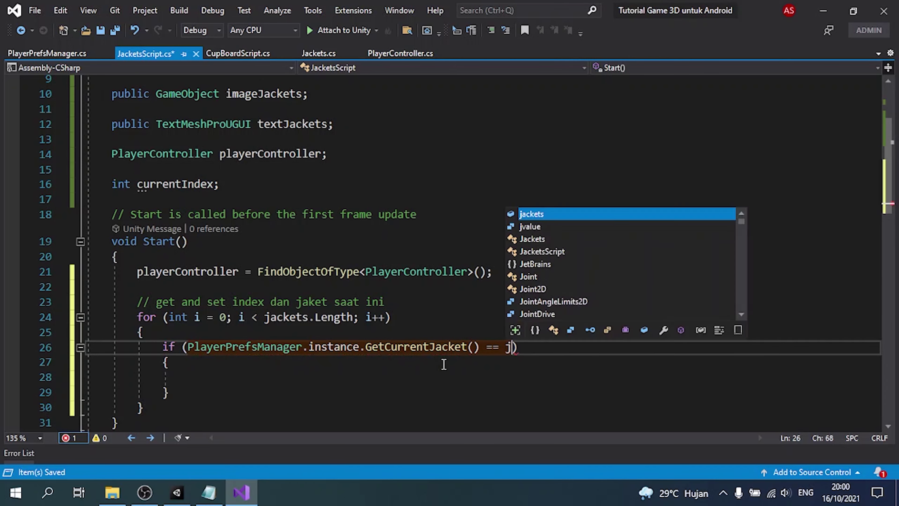
{"action": "key", "text": "Tab"}
{"action": "type", "text": "[i"}
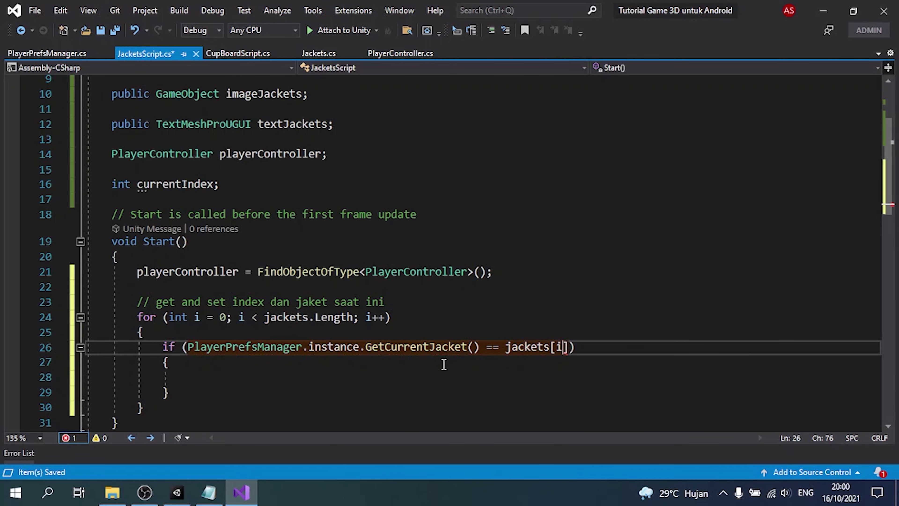
{"action": "type", "text": "].n"}
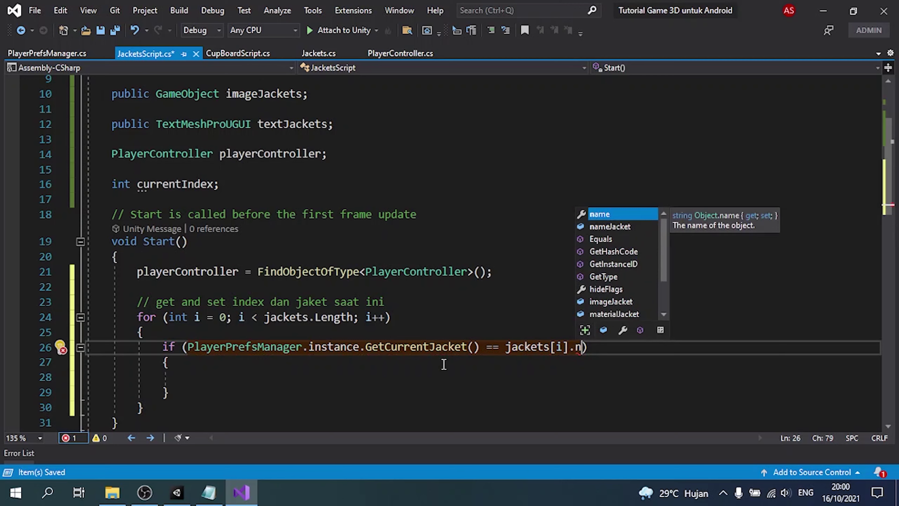
{"action": "key", "text": "Down"}
Set currentIndex = i inside the if, save, and open new lines below the loop.
{"action": "key", "text": "Tab"}
{"action": "key", "text": "Down"}
{"action": "key", "text": "Down"}
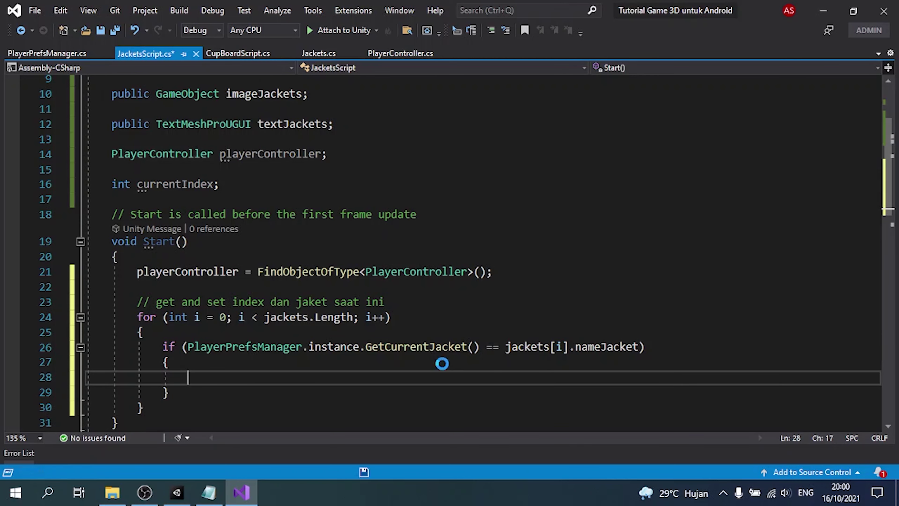
{"action": "type", "text": "cu"}
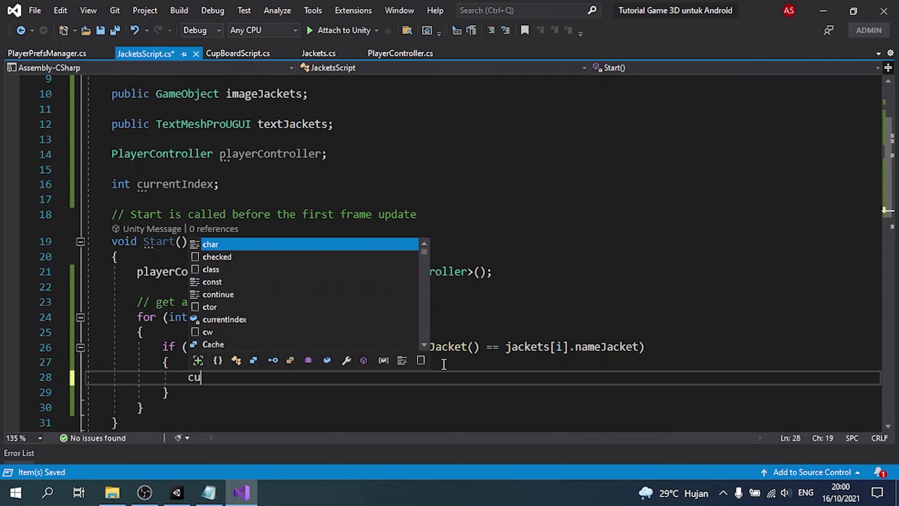
{"action": "type", "text": "rrentIndex = i"}
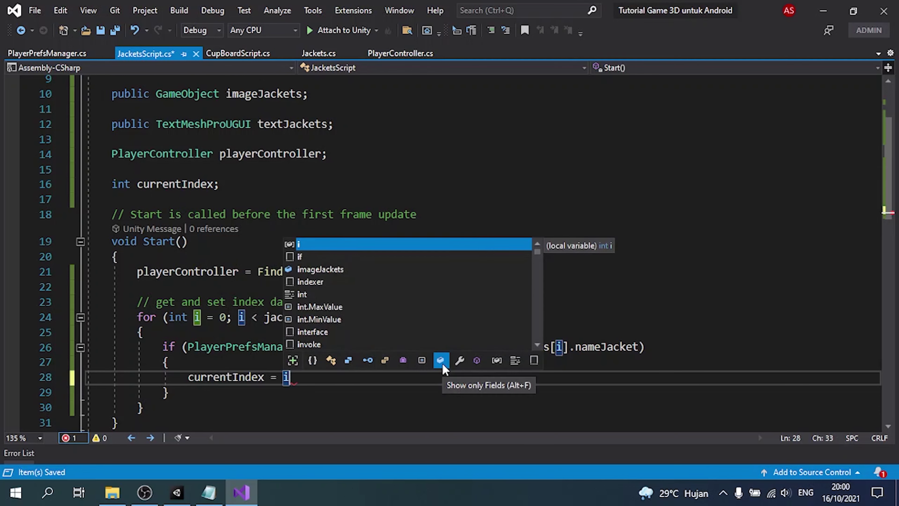
{"action": "type", "text": ";"}
{"action": "key", "text": "ctrl+s"}
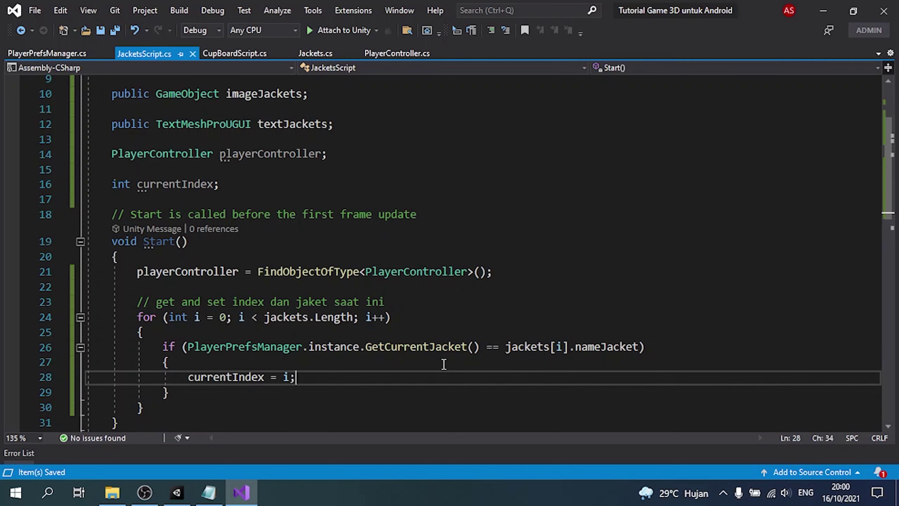
{"action": "key", "text": "Down"}
{"action": "key", "text": "Down"}
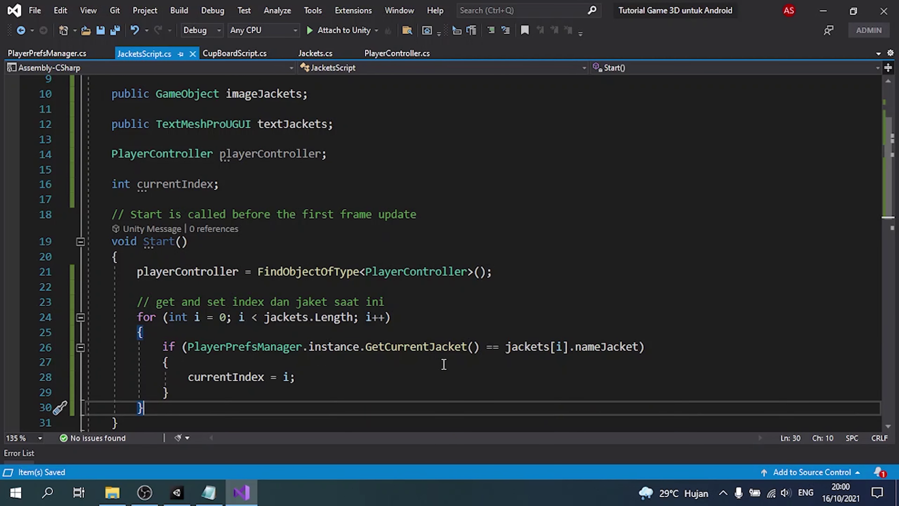
{"action": "key", "text": "Return"}
{"action": "key", "text": "Return"}
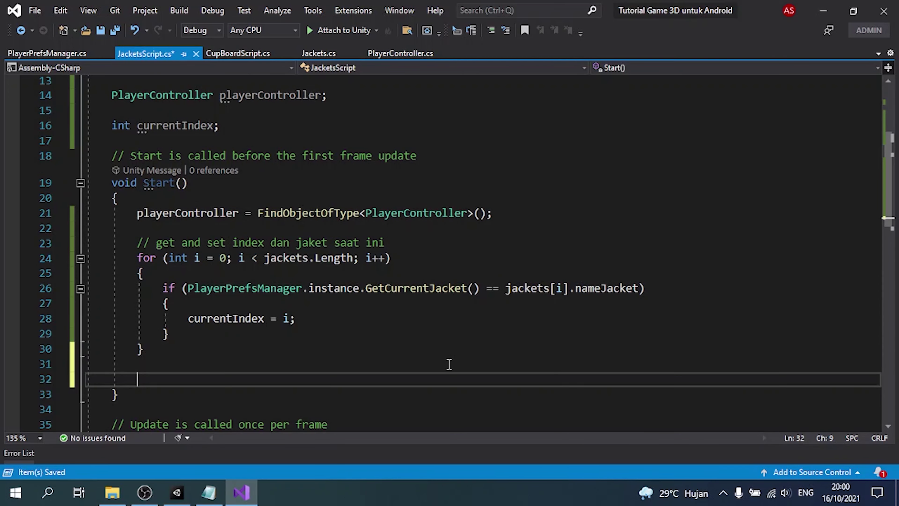
Begin the imageJackets.GetComponent<Image>().sprite assignment in Start.
{"action": "type", "text": "image"}
{"action": "key", "text": "Tab"}
{"action": "type", "text": ".G"}
{"action": "key", "text": "Tab"}
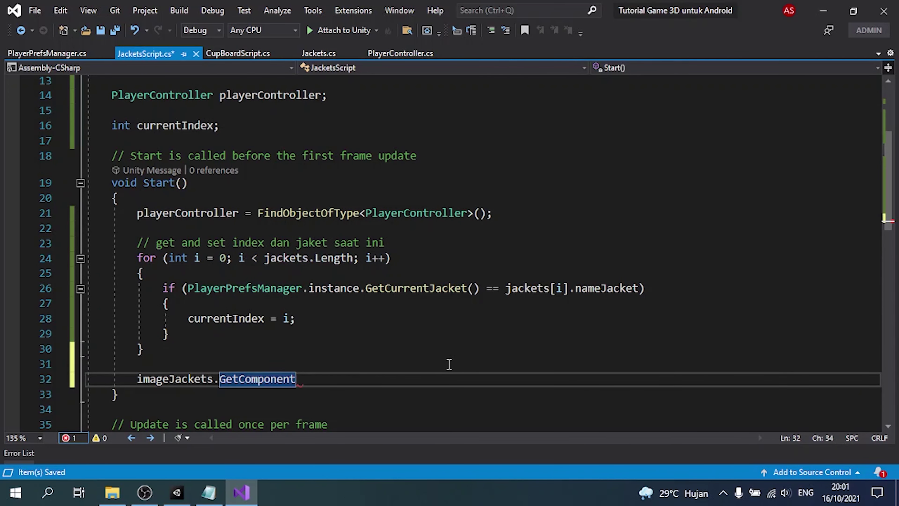
{"action": "type", "text": "<Image>().s"}
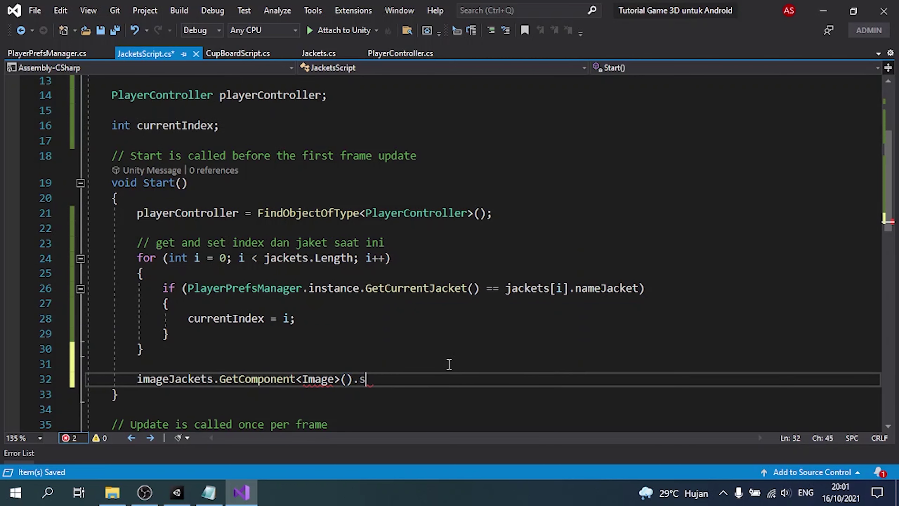
Add 'using UnityEngine.UI;' below the using TMPro directive.
{"action": "scroll", "coordinate": [358, 318], "scroll_direction": "up", "scroll_amount": 2}
{"action": "scroll", "coordinate": [355, 245], "scroll_direction": "up", "scroll_amount": 2}
{"action": "left_click", "coordinate": [276, 116]}
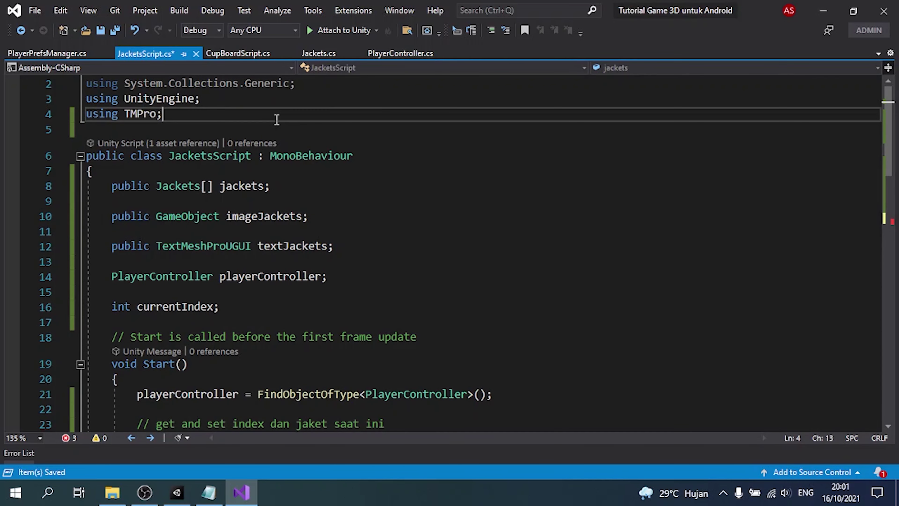
{"action": "key", "text": "Return"}
{"action": "type", "text": "using Uni"}
{"action": "key", "text": "Tab"}
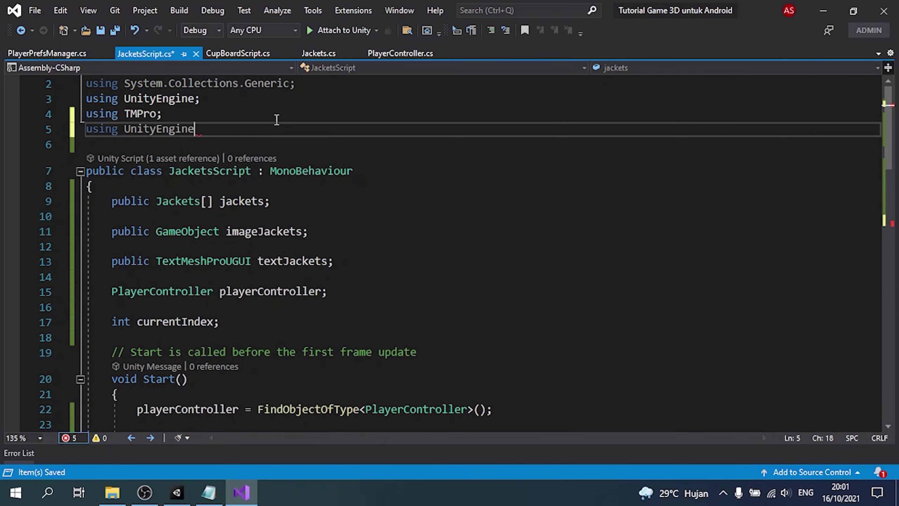
{"action": "type", "text": ".UI;"}
Assign the sprite from jackets[currentIndex].imageJacket.
{"action": "scroll", "coordinate": [296, 291], "scroll_direction": "down", "scroll_amount": 4}
{"action": "left_click", "coordinate": [380, 399]}
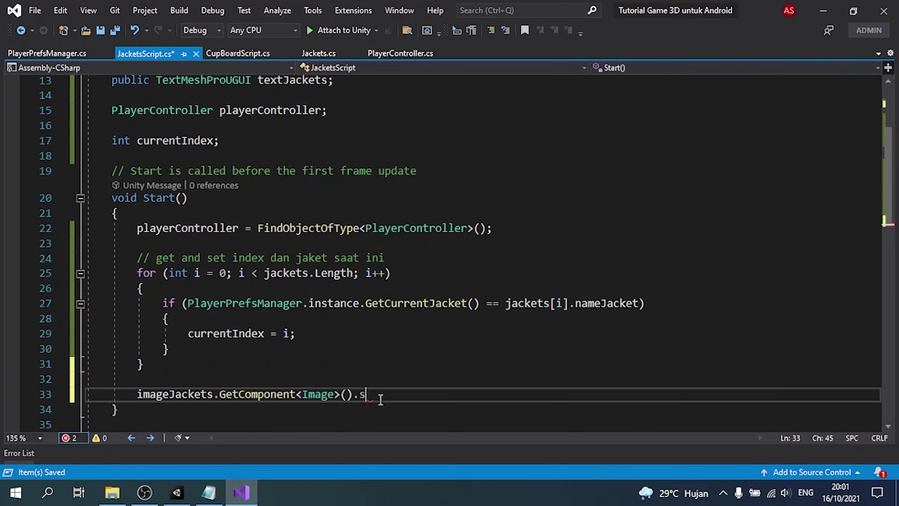
{"action": "type", "text": "= jackets"}
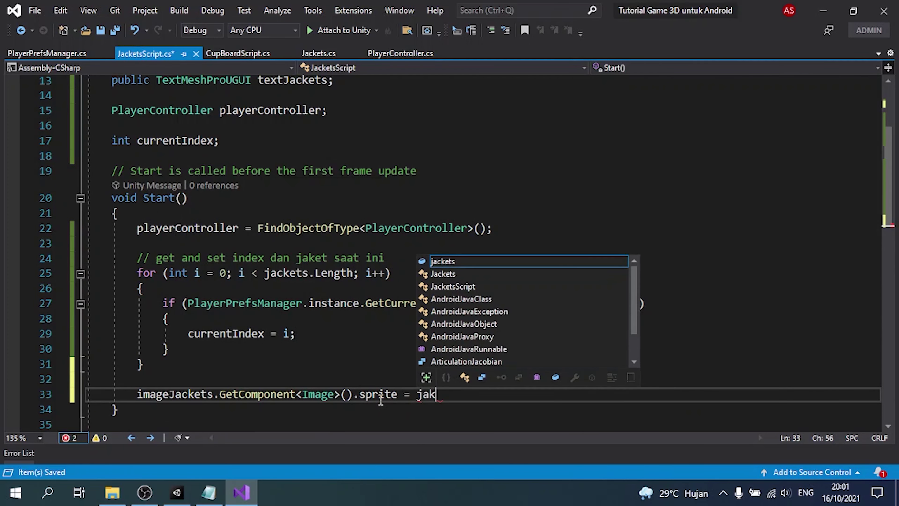
{"action": "type", "text": "[v"}
{"action": "key", "text": "BackSpace"}
{"action": "type", "text": "curre"}
{"action": "key", "text": "Tab"}
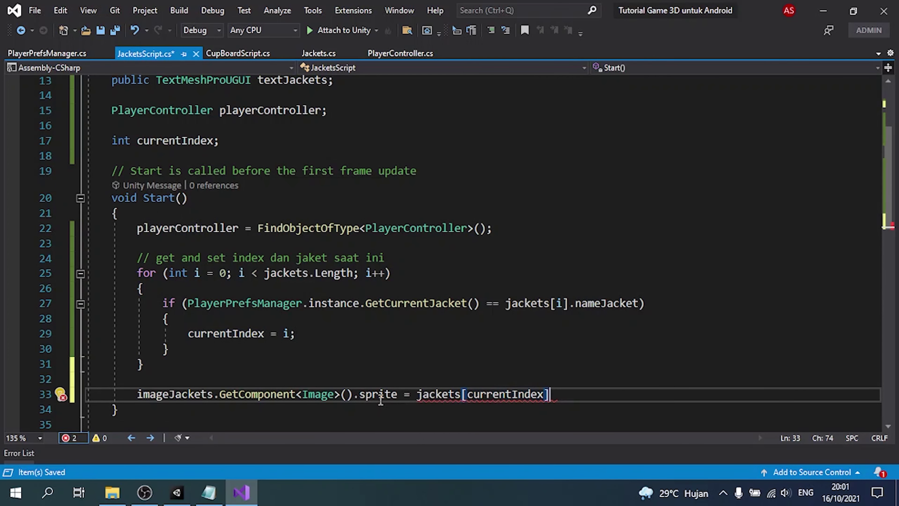
{"action": "type", "text": "].ja;"}
Set textJackets.text to jackets[currentIndex].nameJacket and select the empty Update method.
{"action": "key", "text": "Return"}
{"action": "type", "text": "textJackets"}
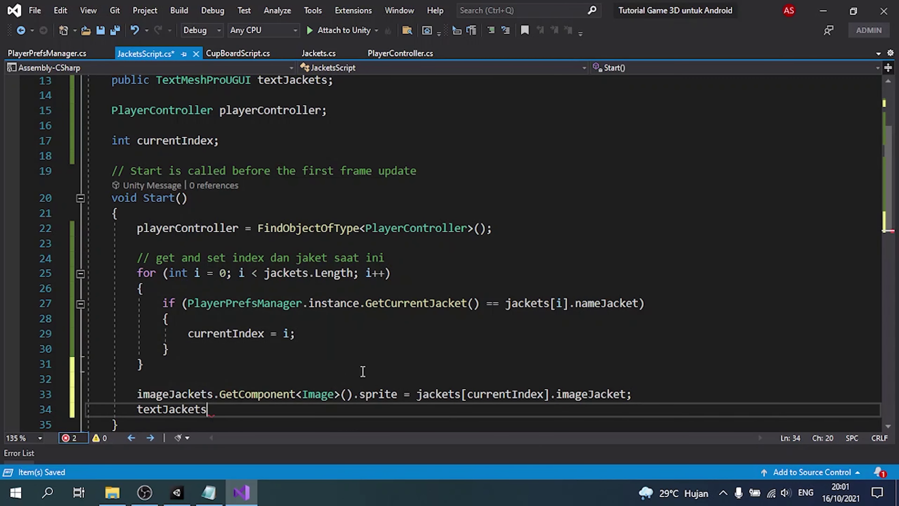
{"action": "type", "text": ".text = jackets[c"}
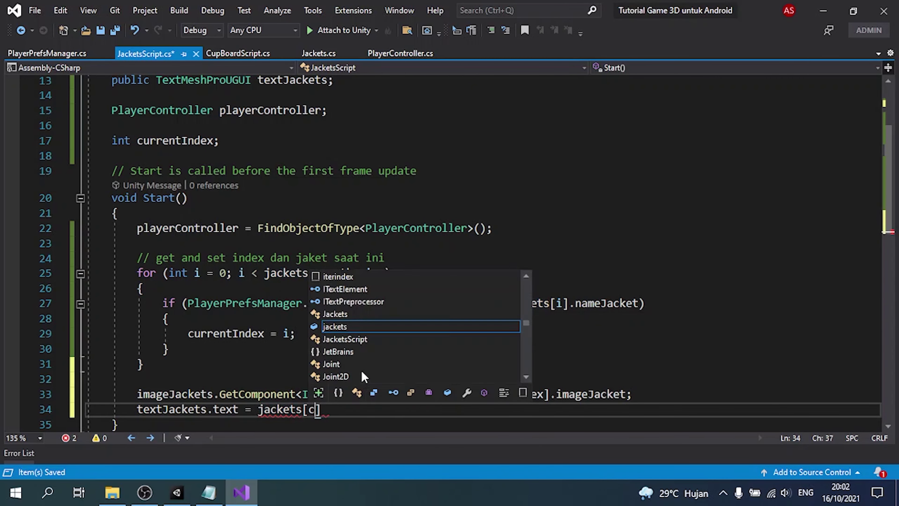
{"action": "type", "text": "urre"}
{"action": "key", "text": "Tab"}
{"action": "type", "text": "."}
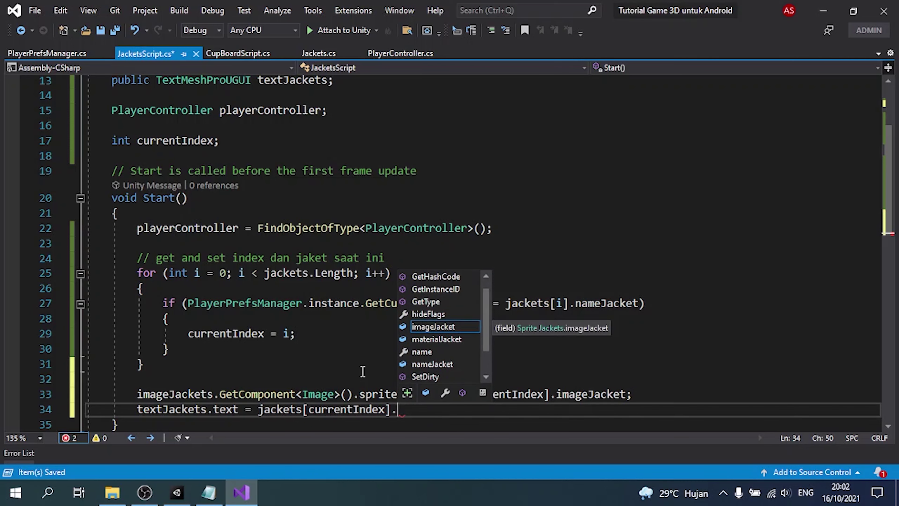
{"action": "type", "text": "nam"}
{"action": "key", "text": "Tab"}
{"action": "type", "text": ";"}
{"action": "scroll", "coordinate": [364, 377], "scroll_direction": "down", "scroll_amount": 4}
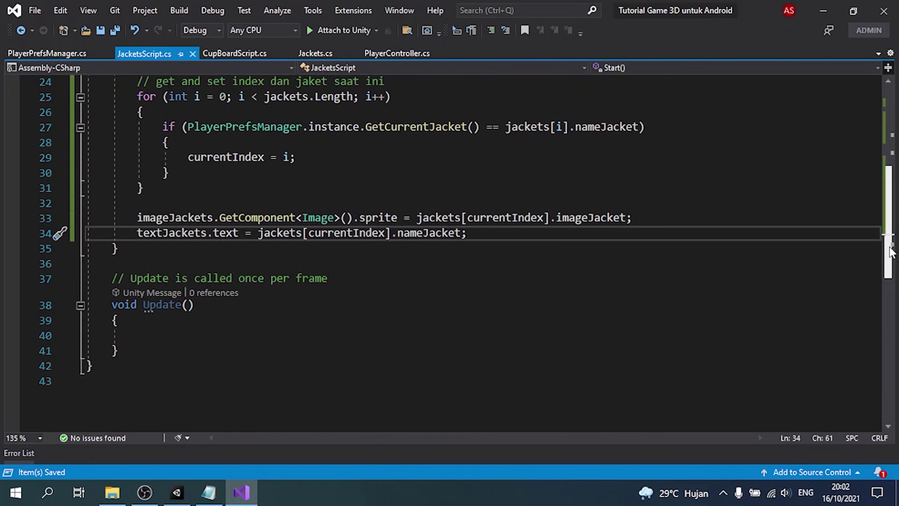
{"action": "left_click_drag", "start_coordinate": [118, 278], "coordinate": [152, 333]}
Replace the Update method with an empty public void ButtonLeftJackets() method.
{"action": "key", "text": "BackSpace"}
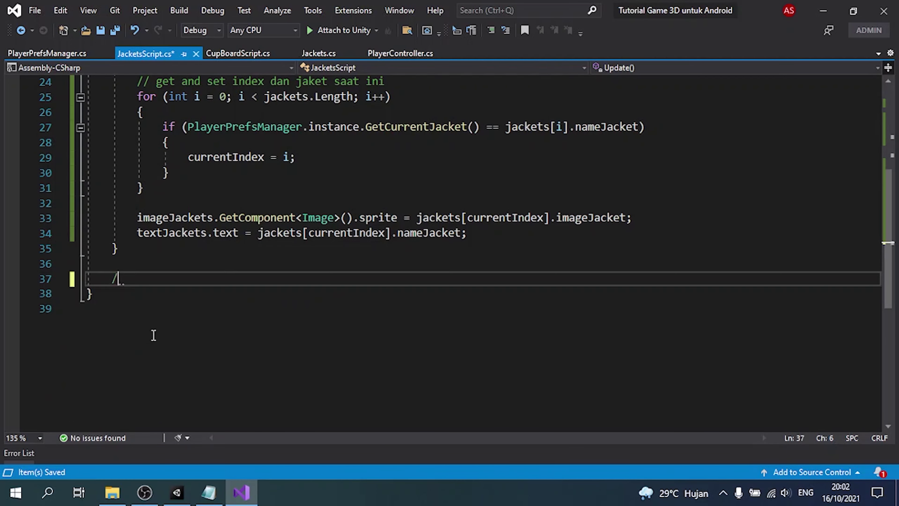
{"action": "type", "text": "public void Butto"}
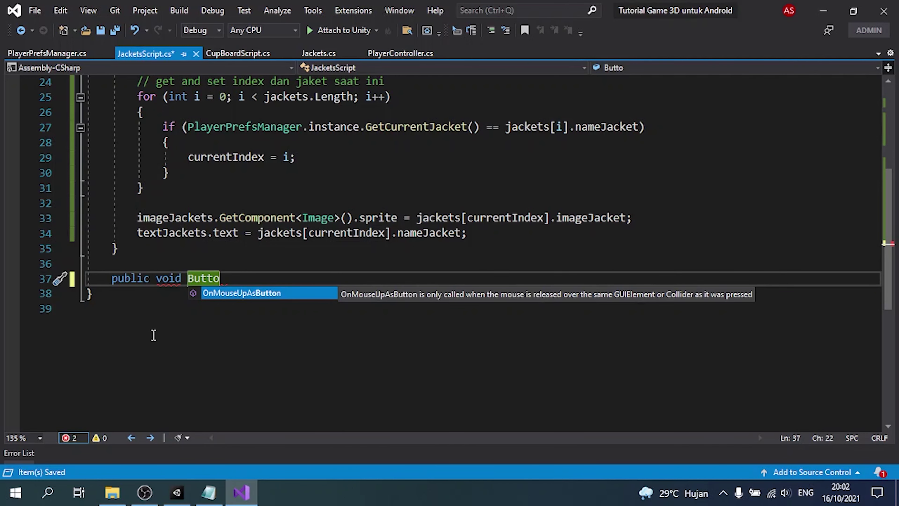
{"action": "type", "text": "nLeftJacket"}
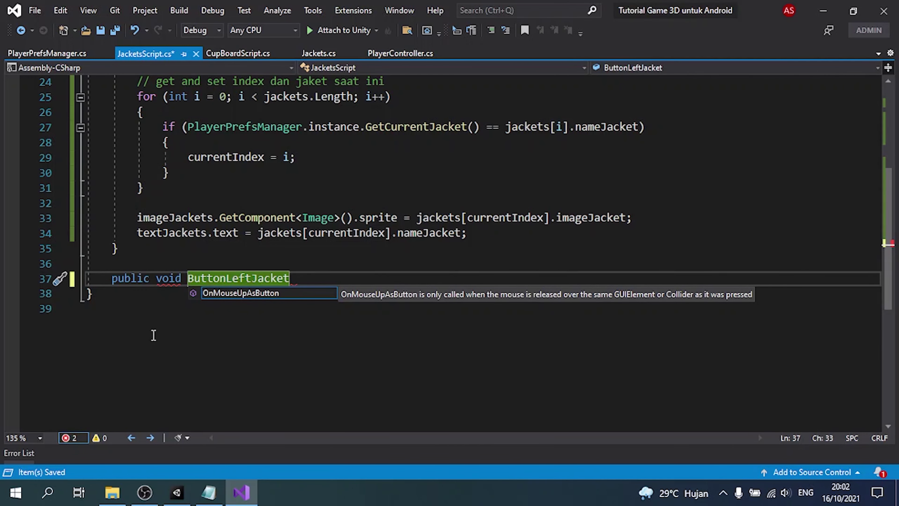
{"action": "type", "text": "()"}
{"action": "key", "text": "Return"}
{"action": "type", "text": "{"}
{"action": "key", "text": "Return"}
{"action": "key", "text": "Up"}
{"action": "key", "text": "Up"}
{"action": "key", "text": "End"}
{"action": "key", "text": "Left"}
{"action": "key", "text": "Left"}
{"action": "type", "text": "s"}
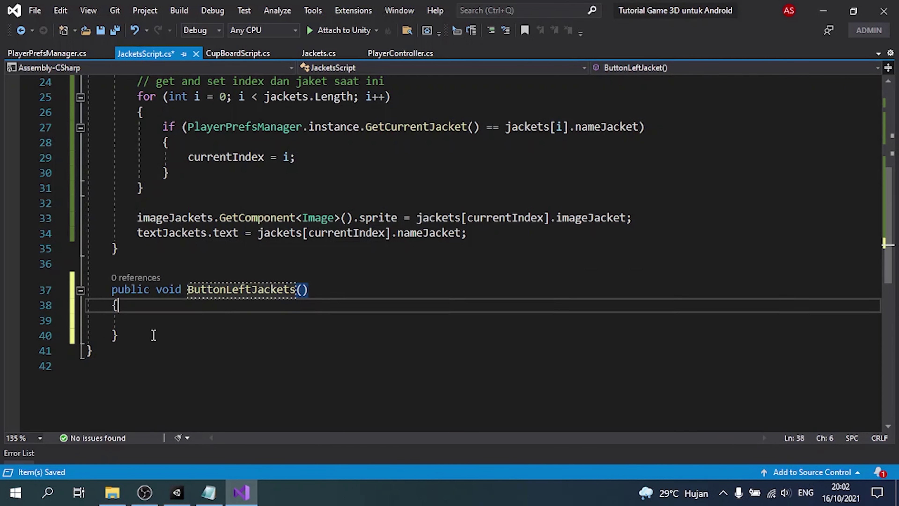
{"action": "key", "text": "Down"}
{"action": "key", "text": "Down"}
Add a '// cek' comment and a loop comment '// jika nama jaket sama dengan save data jaket', then save.
{"action": "type", "text": "// cek"}
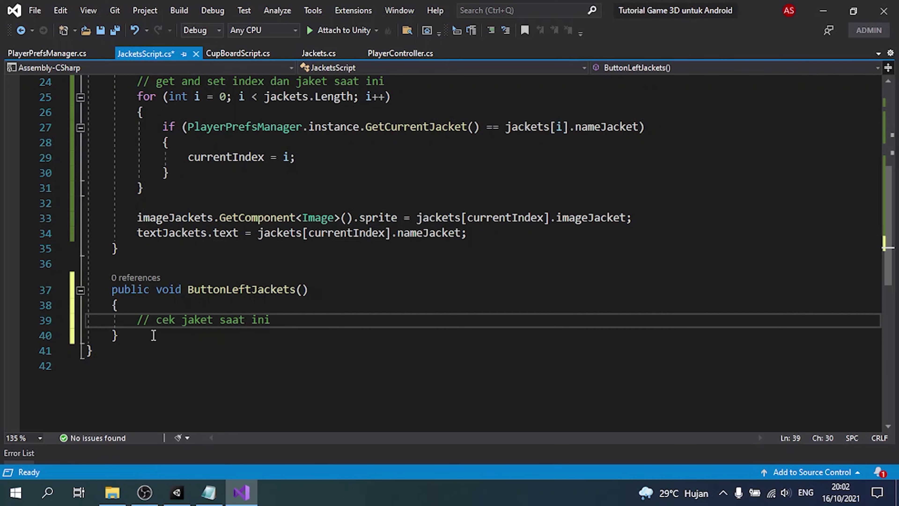
{"action": "left_click", "coordinate": [216, 112]}
{"action": "key", "text": "Return"}
{"action": "type", "text": "/"}
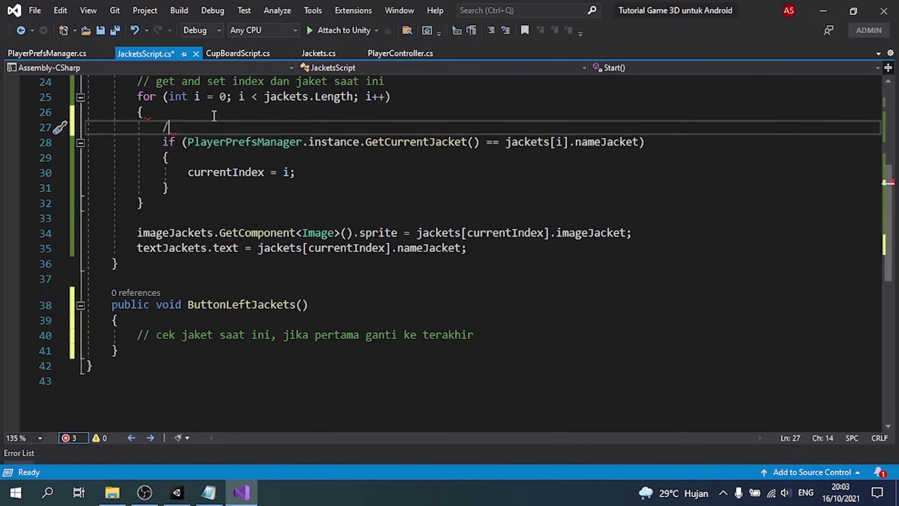
{"action": "type", "text": "/ jika nama jaket sama dengan save data jake"}
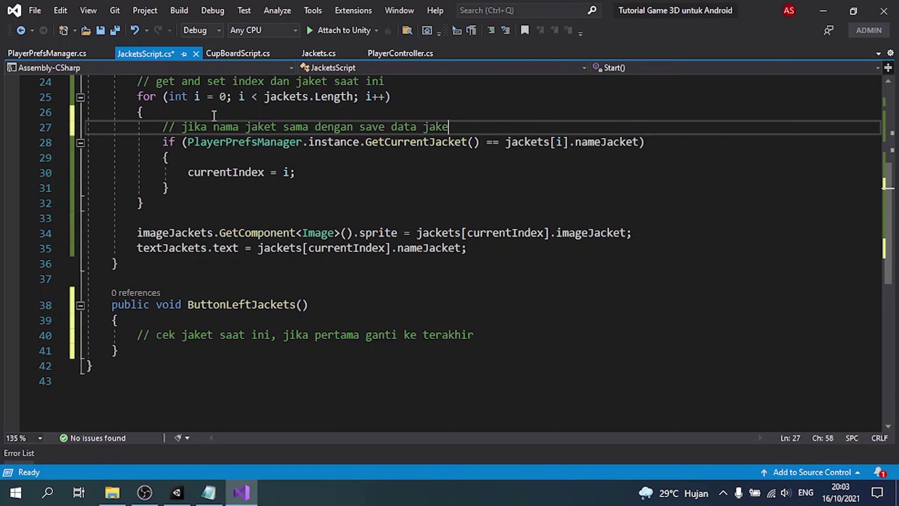
{"action": "type", "text": "t"}
{"action": "key", "text": "ctrl+s"}
Insert an if in ButtonLeftJackets checking the saved-jacket lookup == jackets[0].nameJacket.
{"action": "left_click", "coordinate": [492, 336]}
{"action": "key", "text": "Return"}
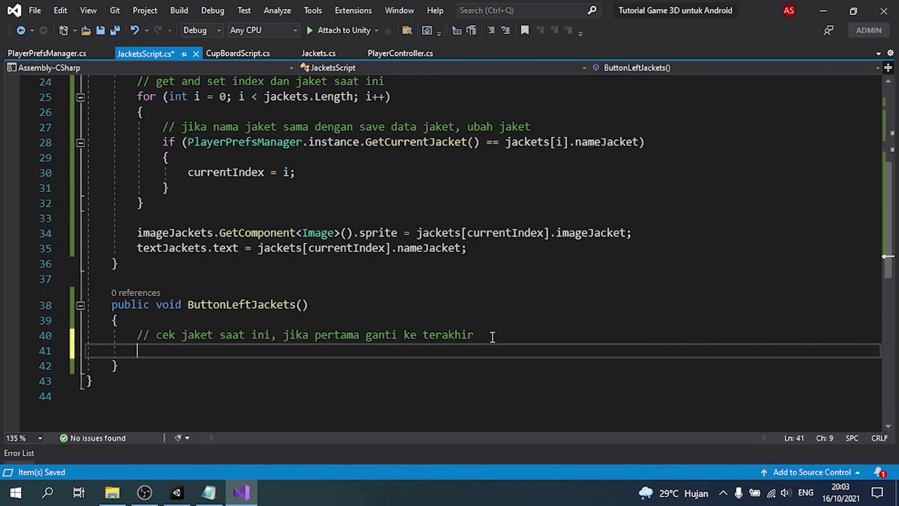
{"action": "type", "text": "if"}
{"action": "key", "text": "Tab"}
{"action": "key", "text": "Tab"}
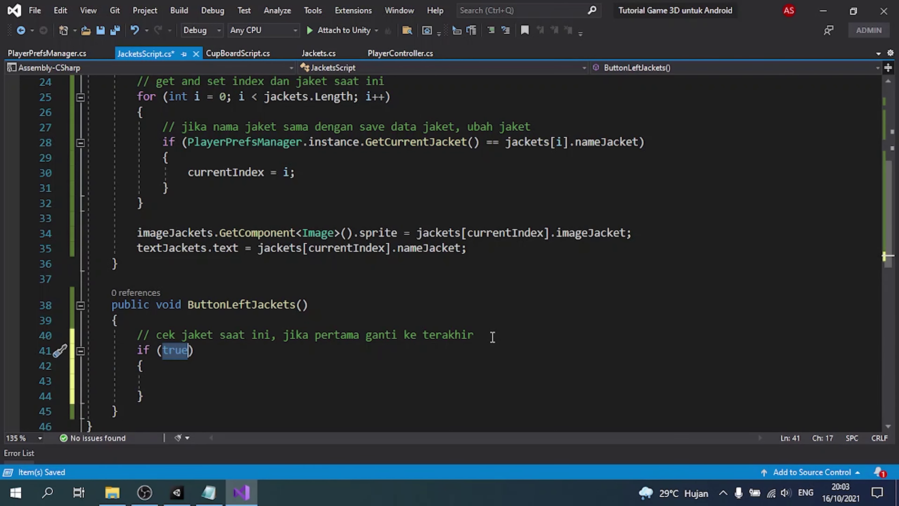
{"action": "left_click_drag", "start_coordinate": [187, 142], "coordinate": [479, 141]}
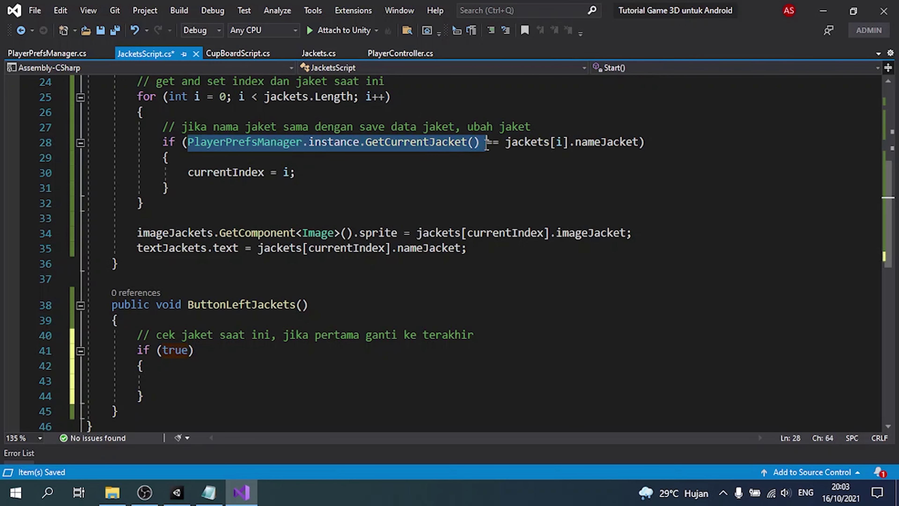
{"action": "key", "text": "ctrl+c"}
{"action": "double_click", "coordinate": [175, 350]}
{"action": "key", "text": "ctrl+v"}
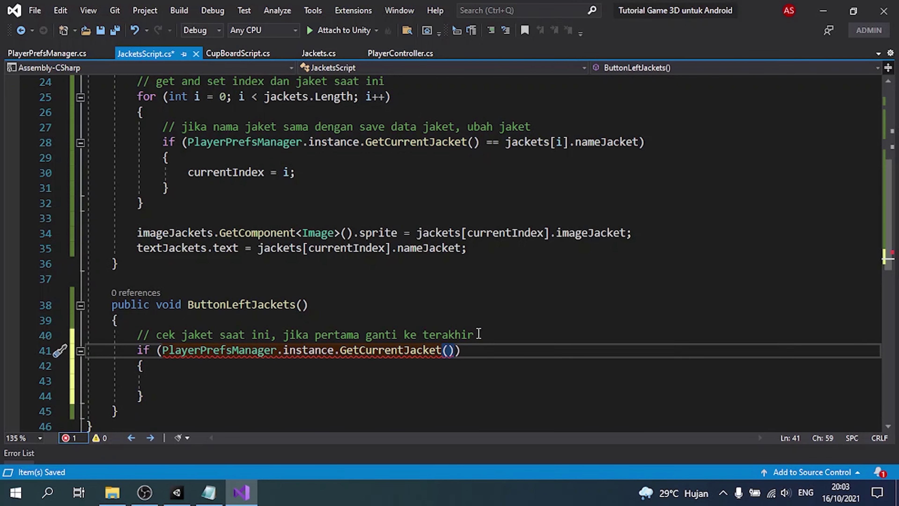
{"action": "type", "text": "== ja"}
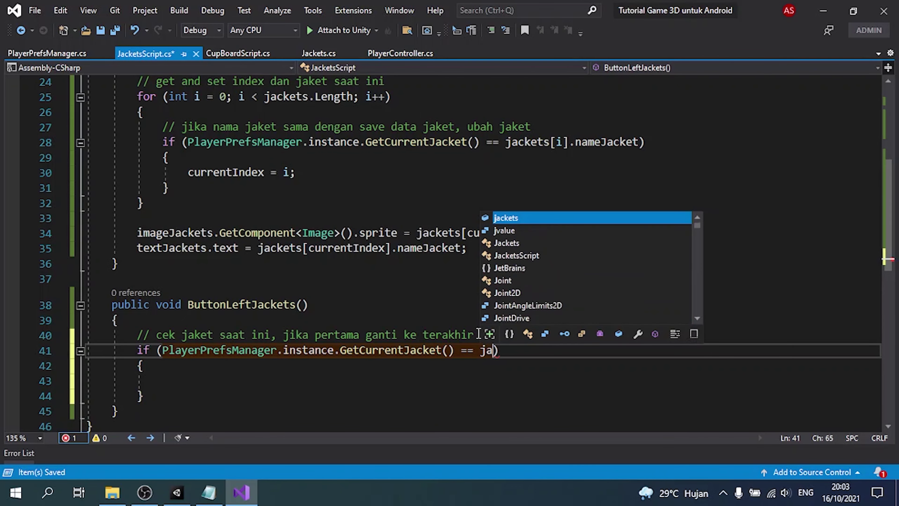
{"action": "type", "text": "ckets[0"}
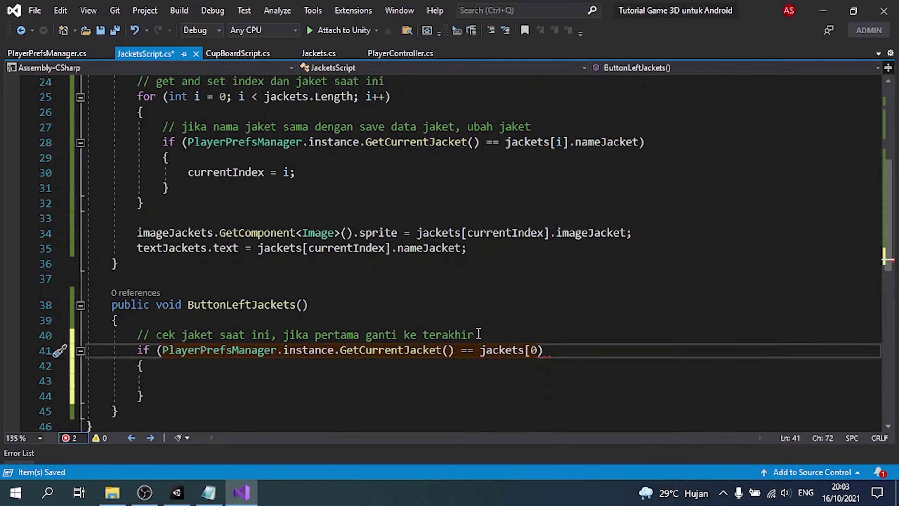
{"action": "type", "text": "].nameJacket"}
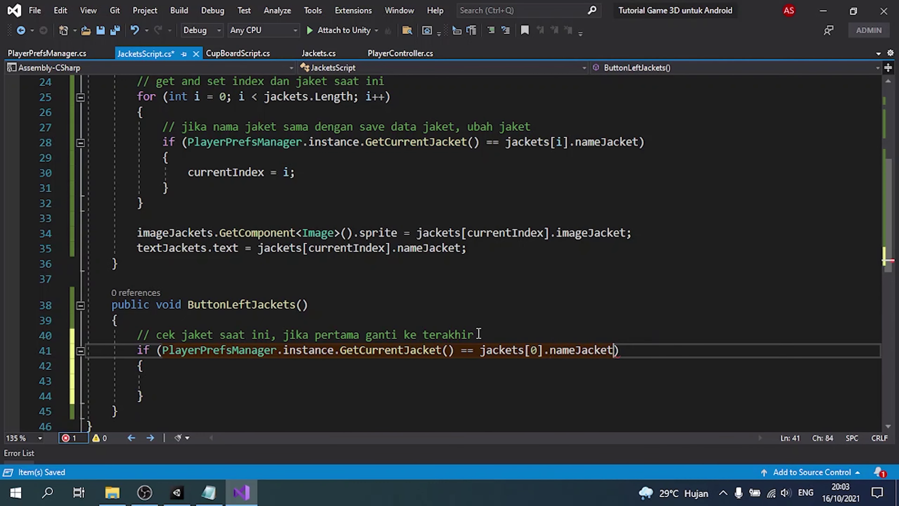
{"action": "key", "text": "Down"}
{"action": "key", "text": "Down"}
Inside the if, set currentIndex from jackets.Length to jump to the last jacket.
{"action": "key", "text": "ctrl+s"}
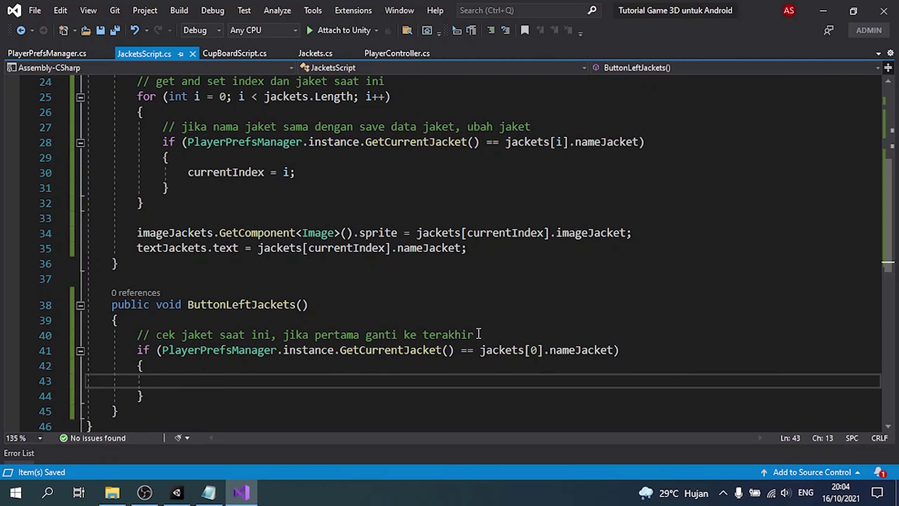
{"action": "type", "text": "cu"}
{"action": "key", "text": "Tab"}
{"action": "type", "text": "jac"}
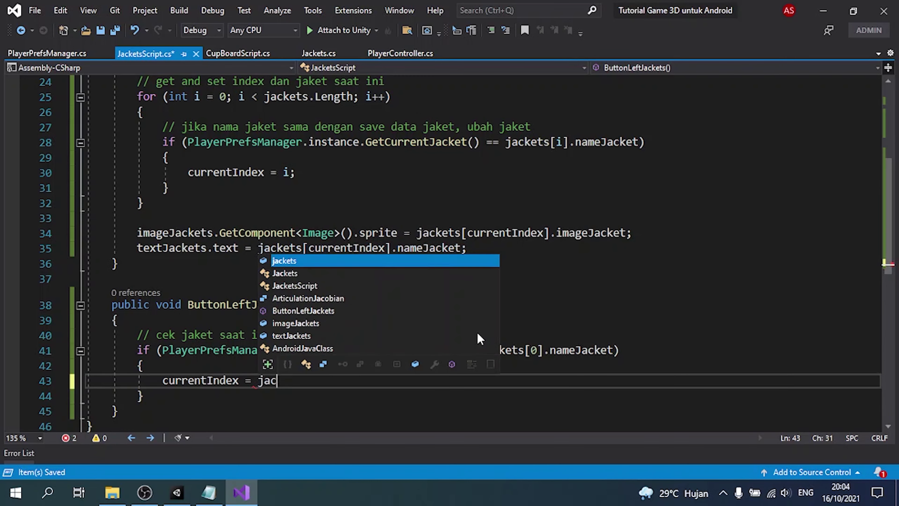
{"action": "type", "text": "kets.Length - 1"}
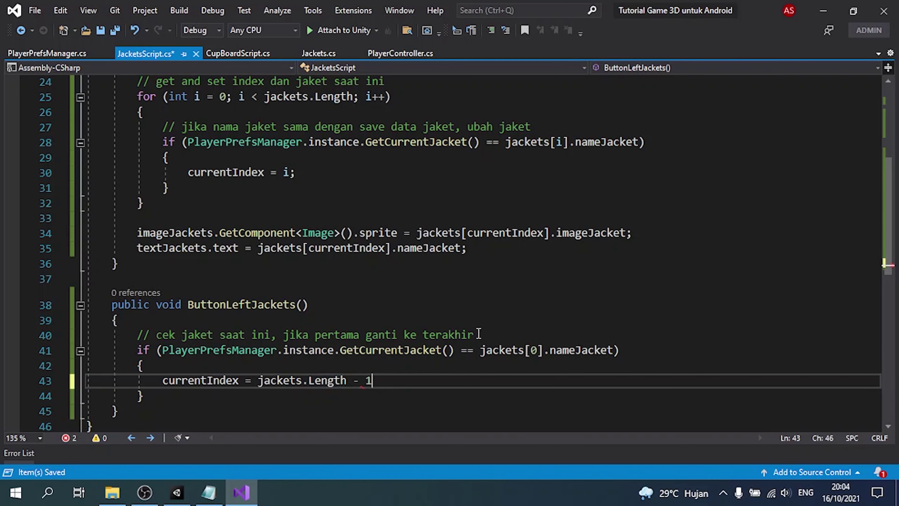
{"action": "type", "text": ";"}
{"action": "key", "text": "Return"}
{"action": "key", "text": "Return"}
Call PlayerPrefsManager.instance.SetCurrentJacket(jackets[currentIndex].nameJacket).
{"action": "type", "text": "Pla"}
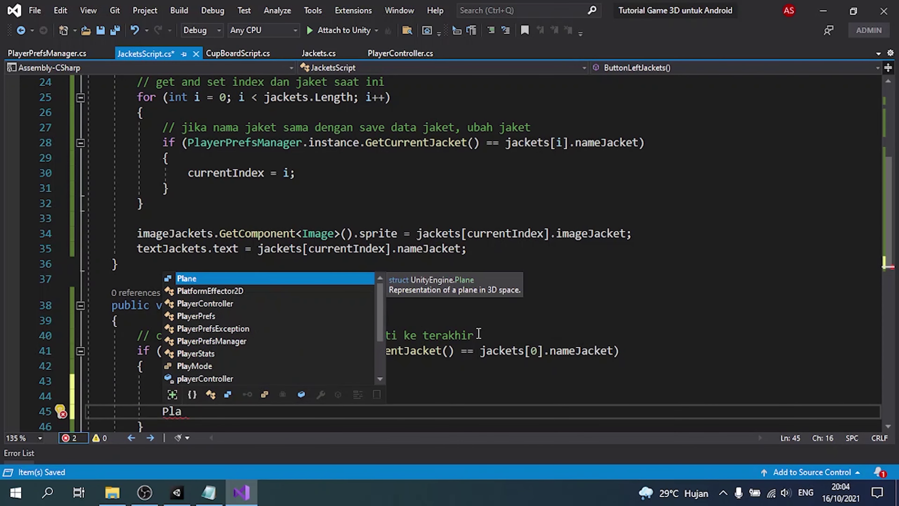
{"action": "type", "text": "yerPrefsManager.instance.Set"}
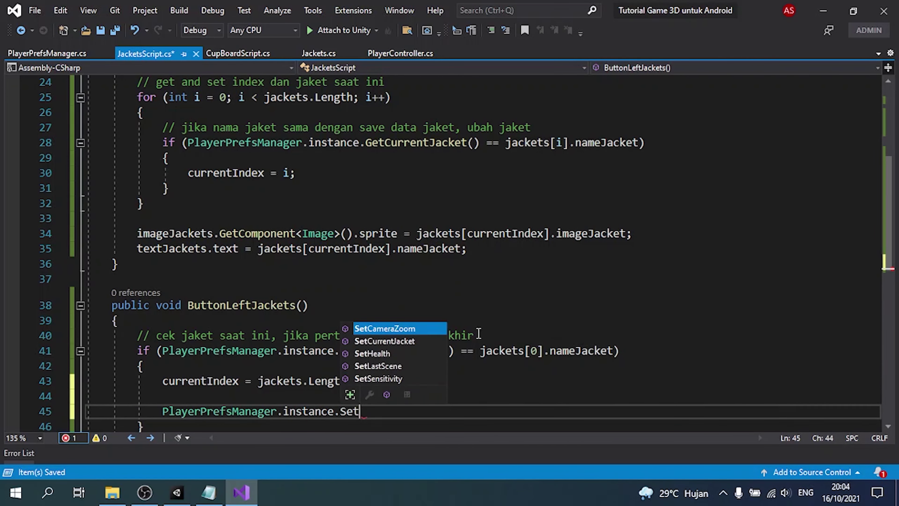
{"action": "type", "text": "Cu"}
{"action": "key", "text": "Tab"}
{"action": "type", "text": "(jackets[curre"}
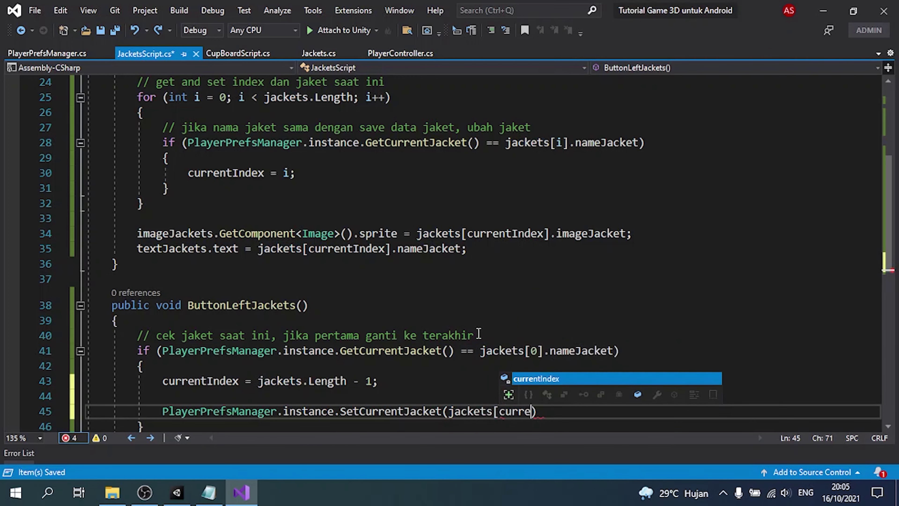
{"action": "key", "text": "Tab"}
{"action": "type", "text": "].na"}
{"action": "key", "text": "Tab"}
{"action": "type", "text": ")"}
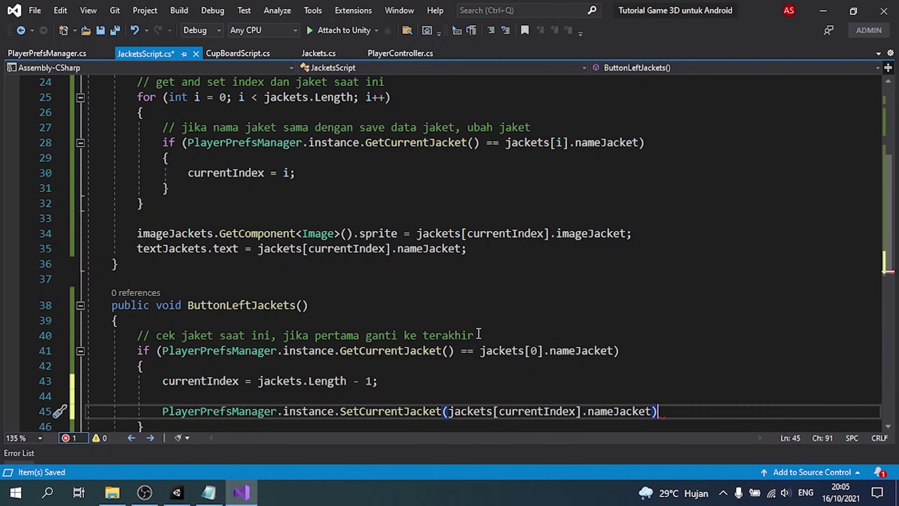
Add a comment above the SetCurrentJacket call and save the script.
{"action": "key", "text": "Up"}
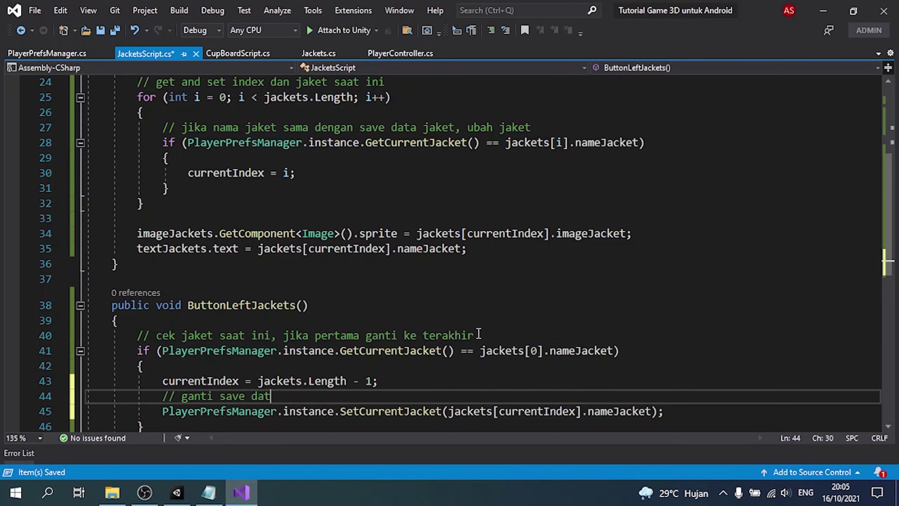
{"action": "type", "text": "a jaket"}
{"action": "key", "text": "ctrl+s"}
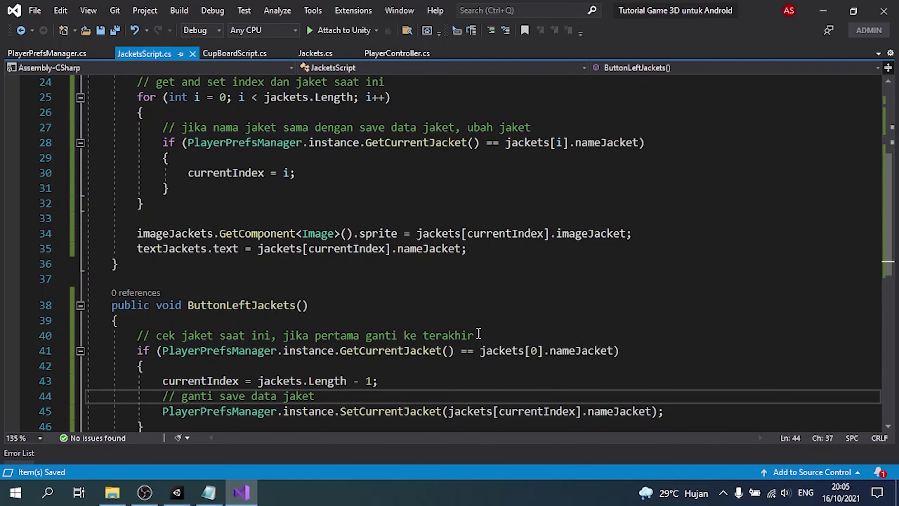
{"action": "scroll", "coordinate": [478, 333], "scroll_direction": "down", "scroll_amount": 3}
Add an else block after the if that decrements currentIndex by 1, and save.
{"action": "left_click", "coordinate": [369, 277]}
{"action": "key", "text": "Return"}
{"action": "type", "text": "else"}
{"action": "key", "text": "Return"}
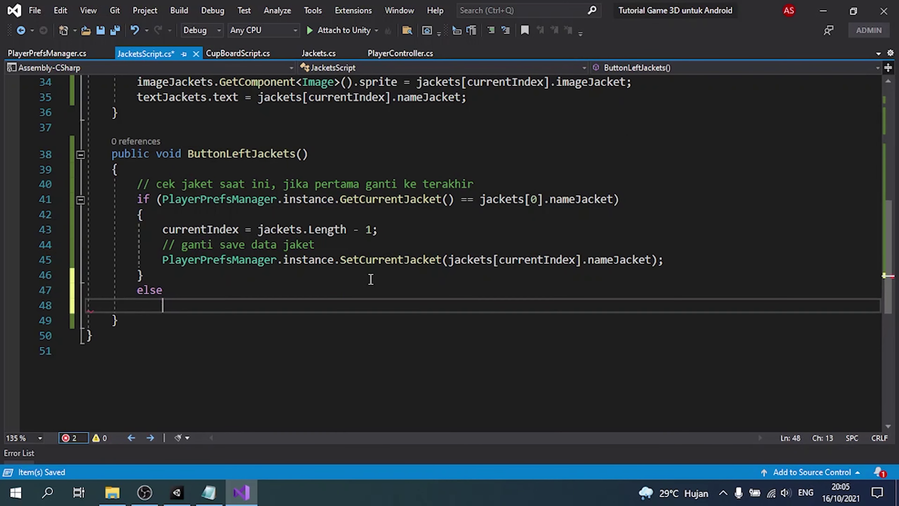
{"action": "type", "text": "{"}
{"action": "key", "text": "Return"}
{"action": "type", "text": "curr"}
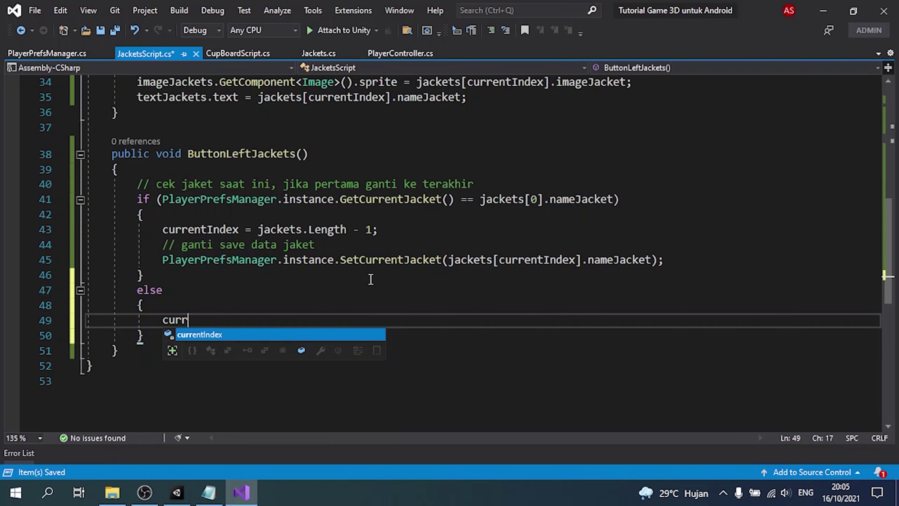
{"action": "key", "text": "space"}
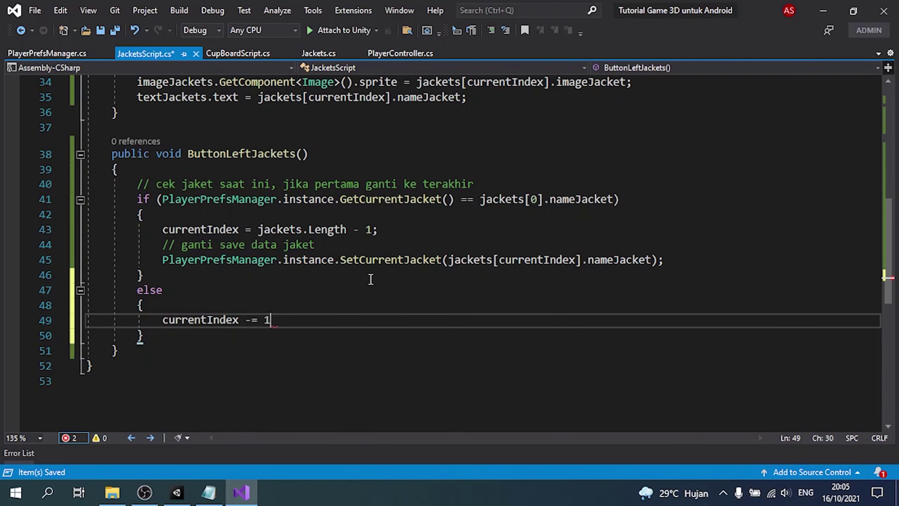
{"action": "type", "text": ";"}
{"action": "key", "text": "ctrl+s"}
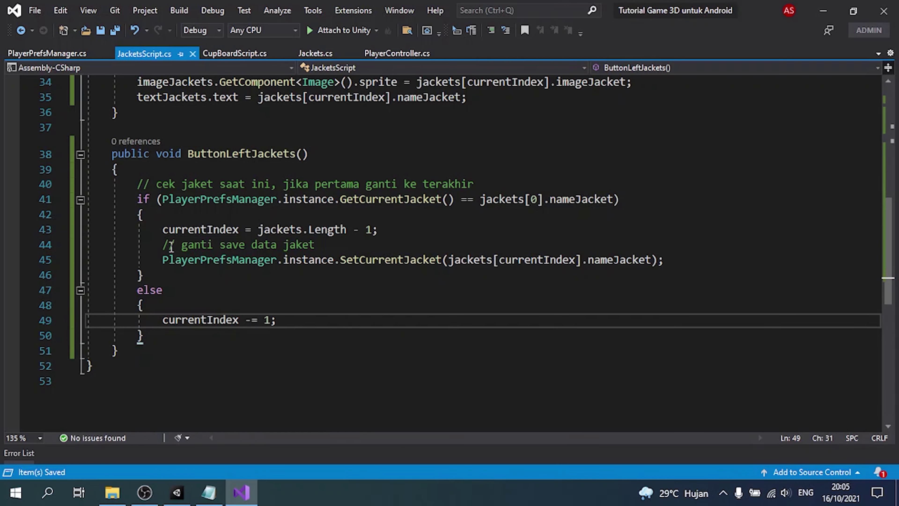
Copy the SetCurrentJacket save call and its save-data comment into the else block.
{"action": "left_click", "coordinate": [168, 258]}
{"action": "key", "text": "ctrl+c"}
{"action": "left_click", "coordinate": [313, 315]}
{"action": "key", "text": "Down"}
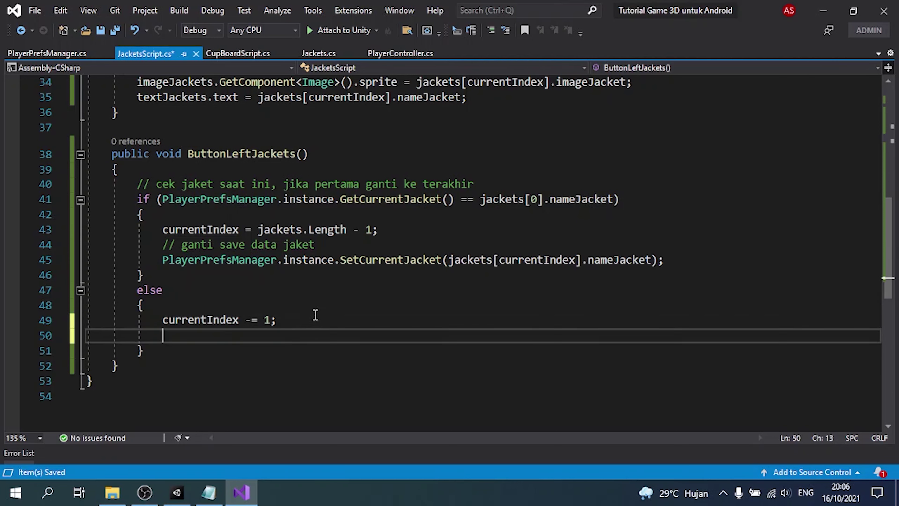
{"action": "key", "text": "ctrl+v"}
{"action": "left_click", "coordinate": [305, 320]}
{"action": "key", "text": "Return"}
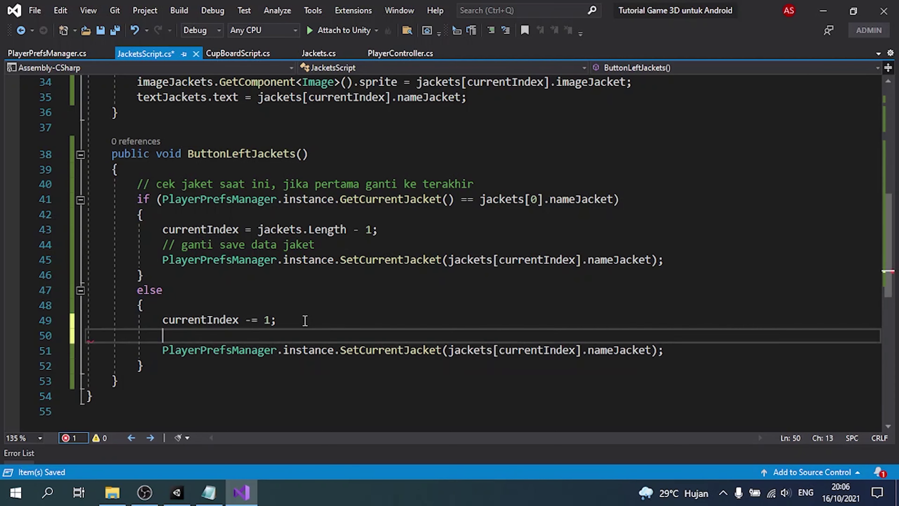
{"action": "key", "text": "ctrl+v"}
{"action": "key", "text": "Delete"}
{"action": "key", "text": "ctrl+s"}
Below the else, update imageJackets' sprite from jackets[currentIndex] and refresh the textJackets name.
{"action": "left_click", "coordinate": [245, 367]}
{"action": "key", "text": "Return"}
{"action": "key", "text": "Return"}
{"action": "type", "text": "imageJackets."}
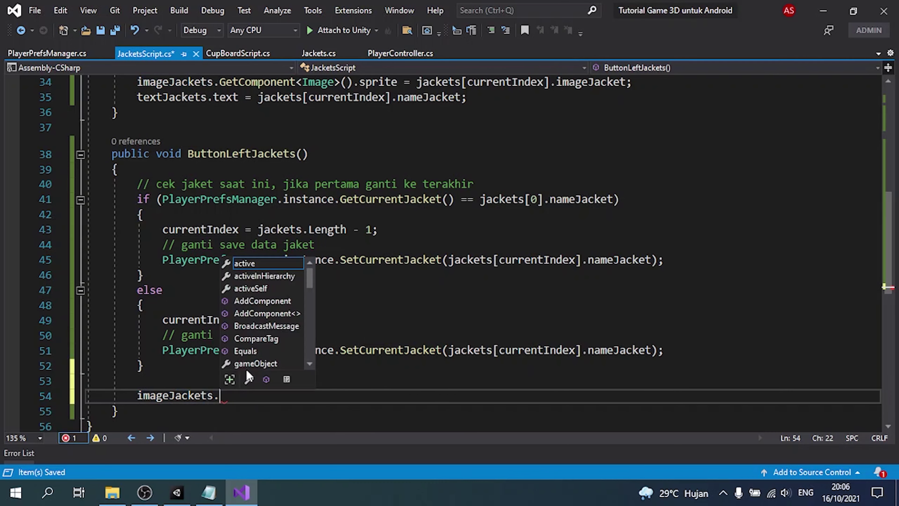
{"action": "type", "text": "GetComponent<Image>().sprite = jac"}
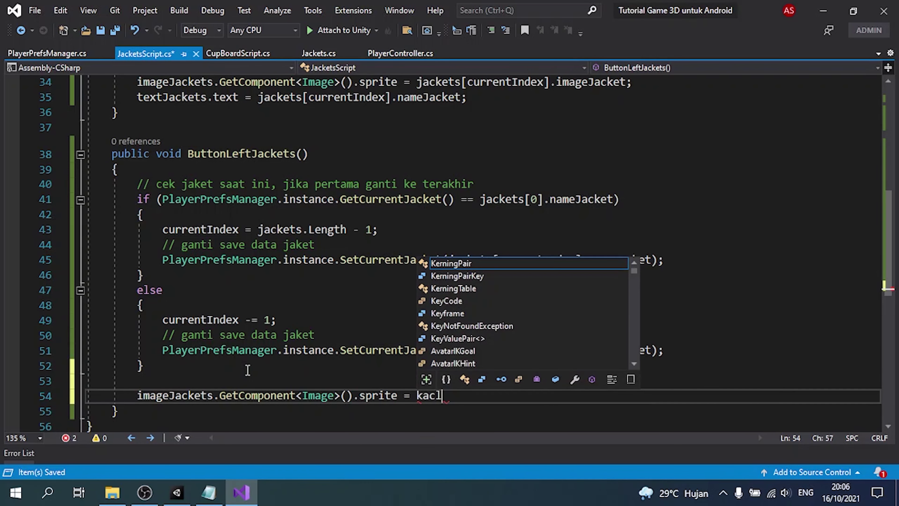
{"action": "type", "text": "kets[currentIndex].ima"}
{"action": "key", "text": "Tab"}
{"action": "type", "text": ";"}
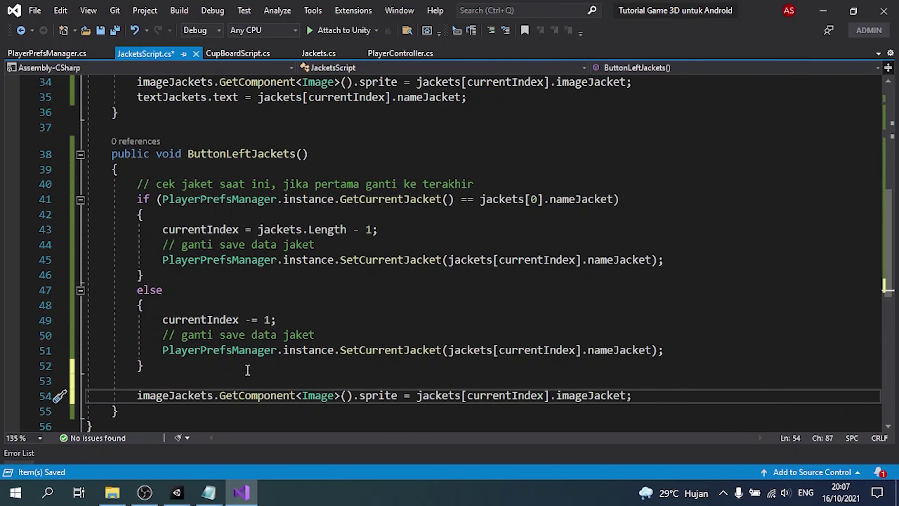
{"action": "key", "text": "Return"}
{"action": "left_click", "coordinate": [227, 97]}
{"action": "key", "text": "ctrl+c"}
{"action": "left_click", "coordinate": [289, 410]}
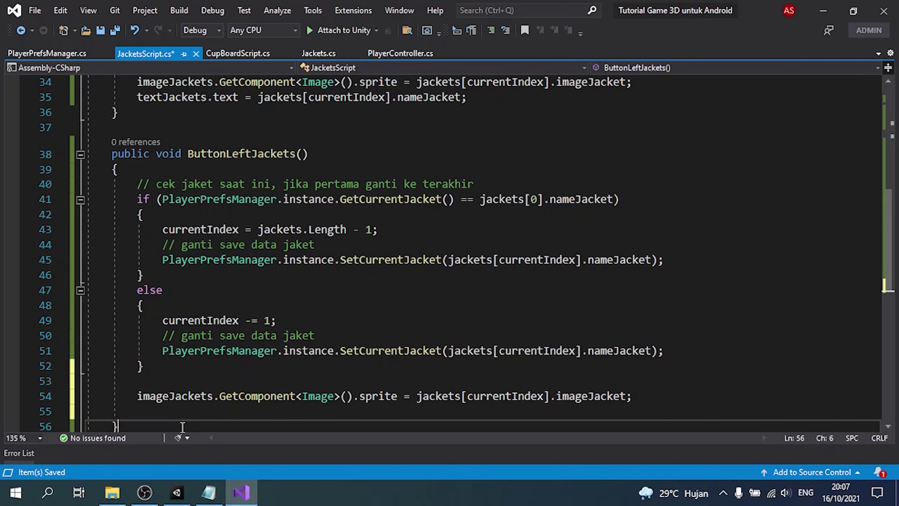
{"action": "key", "text": "ctrl+v"}
{"action": "type", "text": "}"}
{"action": "key", "text": "ctrl+s"}
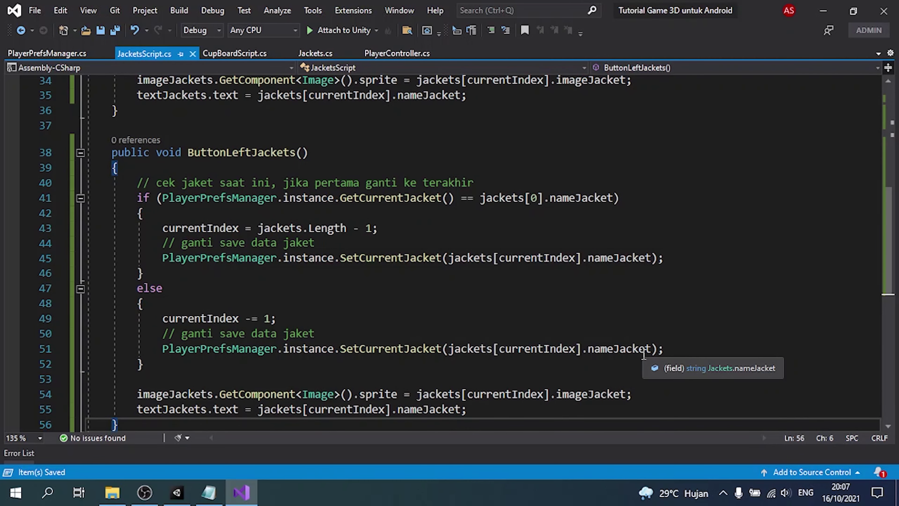
Add a '// er' comment below the name update, save, and switch to PlayerController.cs.
{"action": "scroll", "coordinate": [508, 387], "scroll_direction": "down", "scroll_amount": 1}
{"action": "left_click", "coordinate": [532, 361]}
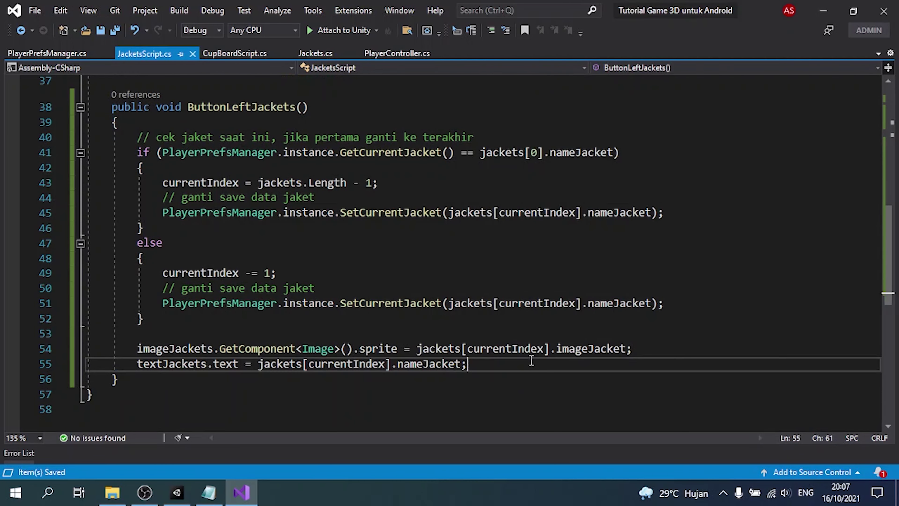
{"action": "key", "text": "Return"}
{"action": "key", "text": "Return"}
{"action": "type", "text": "// "}
{"action": "type", "text": "er"}
{"action": "key", "text": "ctrl+s"}
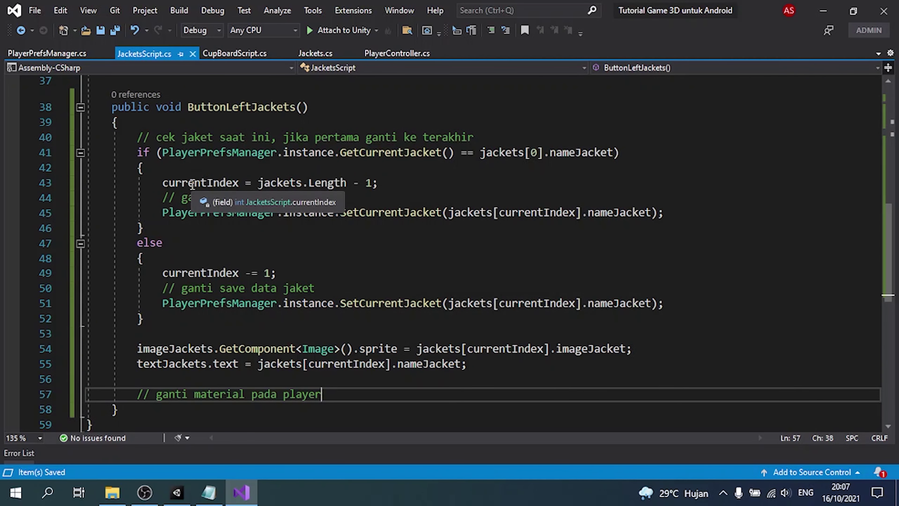
{"action": "left_click", "coordinate": [397, 53]}
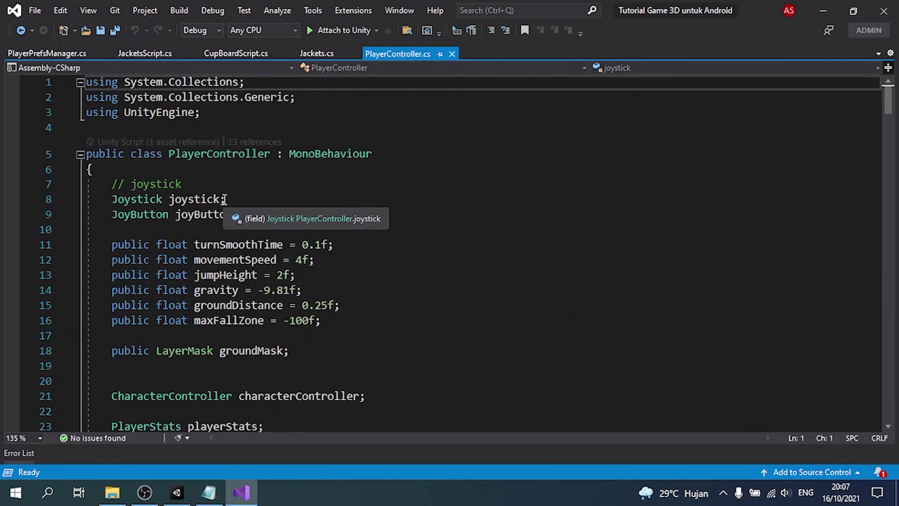
Declare a JacketsScript jacketsScript field below the sensorPlayer field.
{"action": "scroll", "coordinate": [297, 262], "scroll_direction": "down", "scroll_amount": 4}
{"action": "scroll", "coordinate": [295, 317], "scroll_direction": "down", "scroll_amount": 3}
{"action": "scroll", "coordinate": [295, 333], "scroll_direction": "down", "scroll_amount": 4}
{"action": "scroll", "coordinate": [296, 334], "scroll_direction": "down", "scroll_amount": 5}
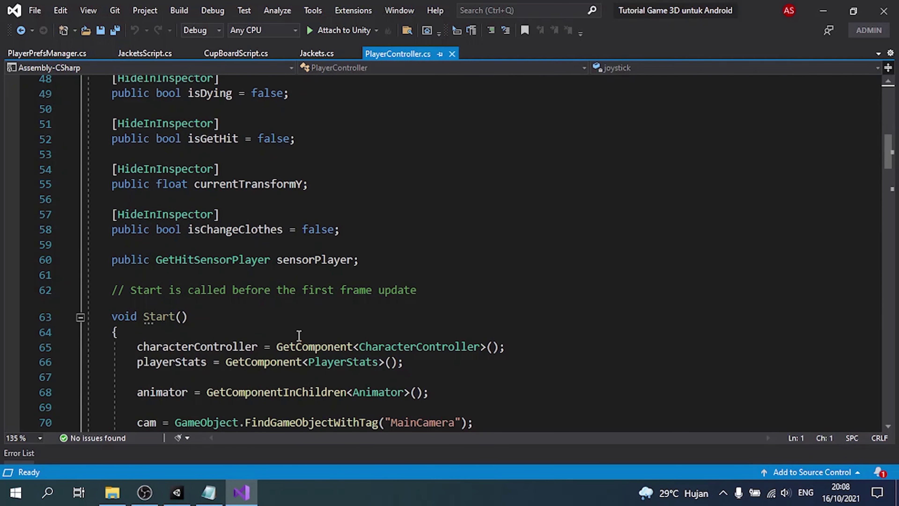
{"action": "left_click", "coordinate": [473, 275]}
{"action": "key", "text": "Return"}
{"action": "key", "text": "Return"}
{"action": "key", "text": "Up"}
{"action": "type", "text": "JacketsS"}
{"action": "key", "text": "Tab"}
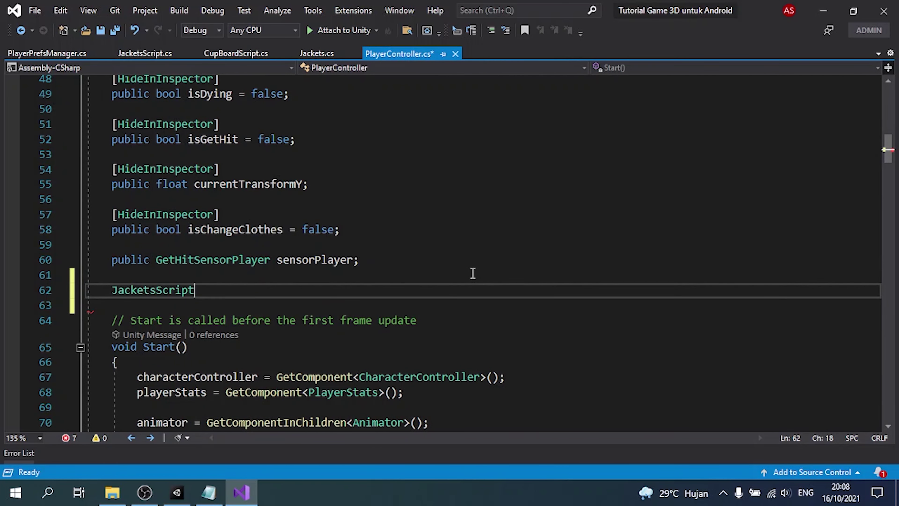
{"action": "type", "text": " jack"}
{"action": "key", "text": "Tab"}
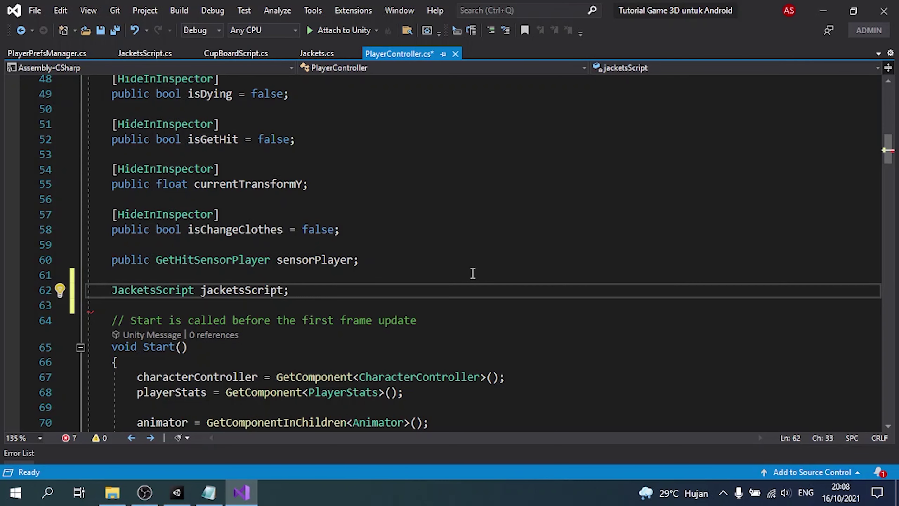
Add a GameObject playerJacket field with a comment line above it, and save.
{"action": "key", "text": "Return"}
{"action": "type", "text": "Ga"}
{"action": "key", "text": "Tab"}
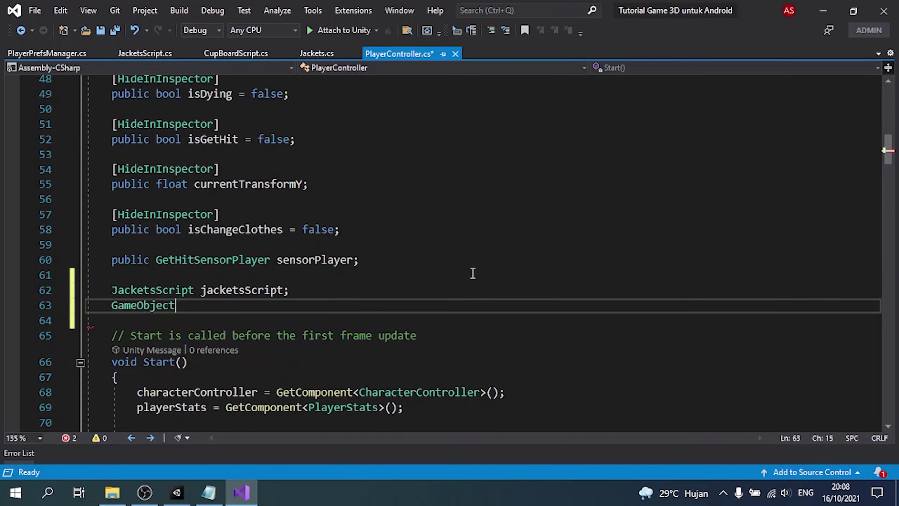
{"action": "type", "text": " playerJacket;"}
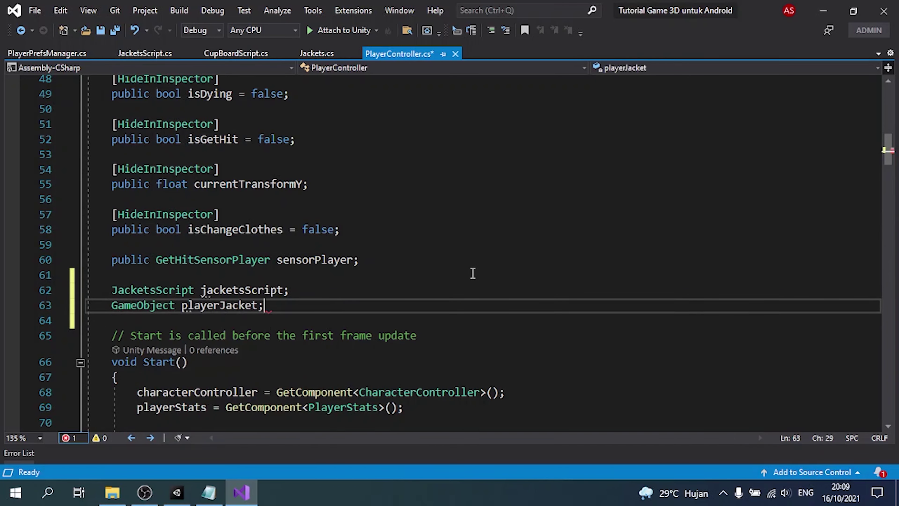
{"action": "left_click", "coordinate": [328, 291]}
{"action": "key", "text": "Return"}
{"action": "key", "text": "ctrl+s"}
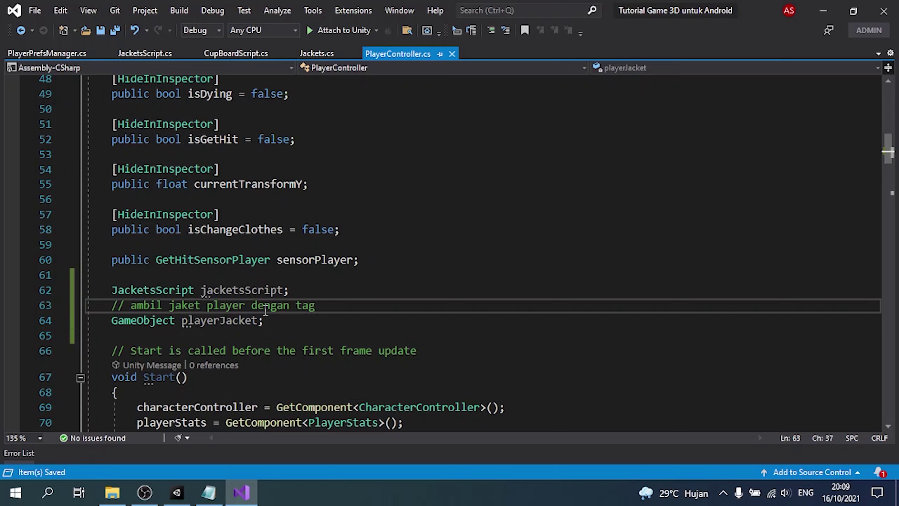
In Unity, exit the Cup Board prefab to the Home scene and open the Player prefab.
{"action": "left_click", "coordinate": [177, 492]}
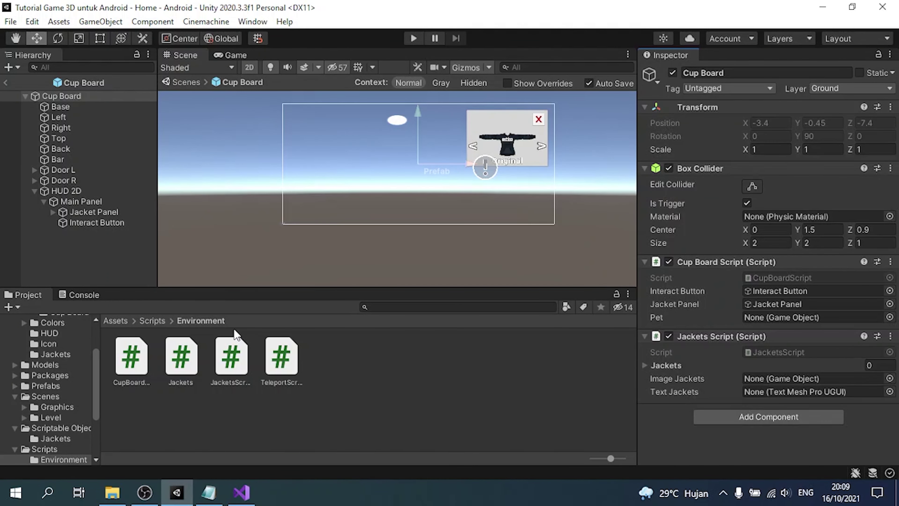
{"action": "left_click", "coordinate": [6, 83]}
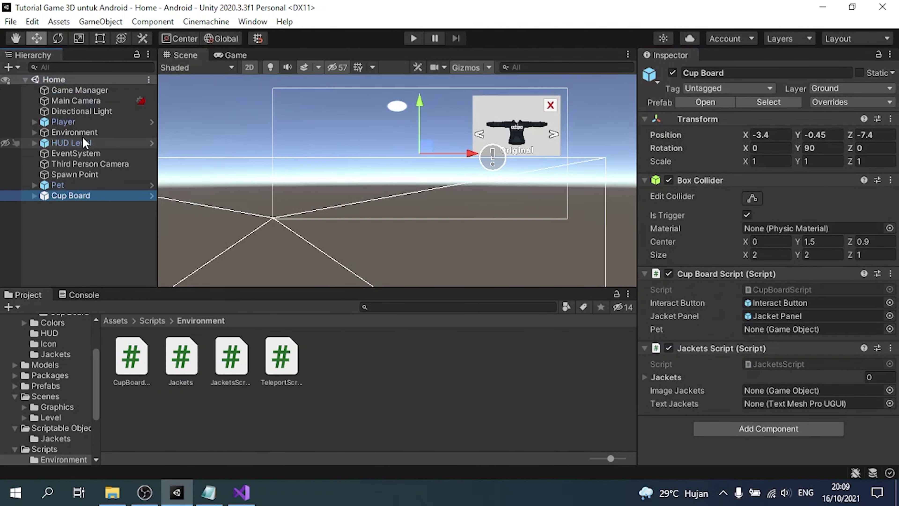
{"action": "left_click", "coordinate": [64, 121]}
{"action": "left_click", "coordinate": [705, 101]}
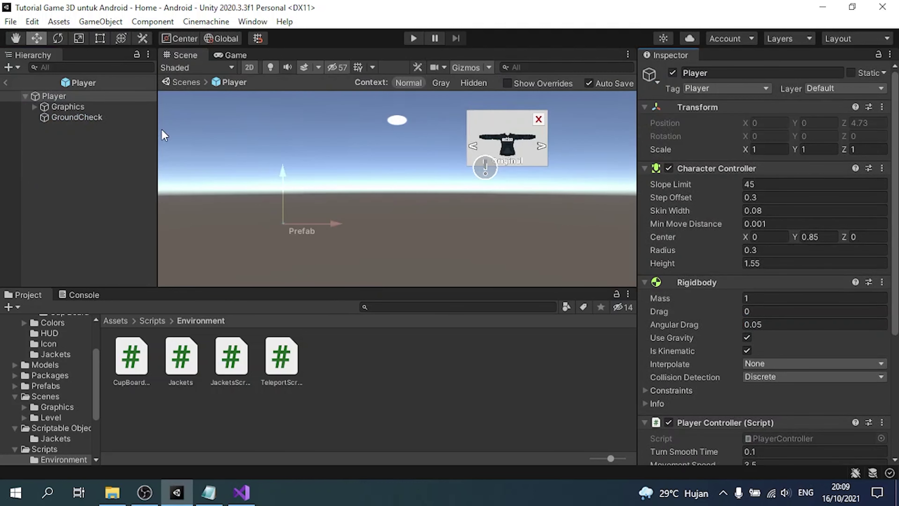
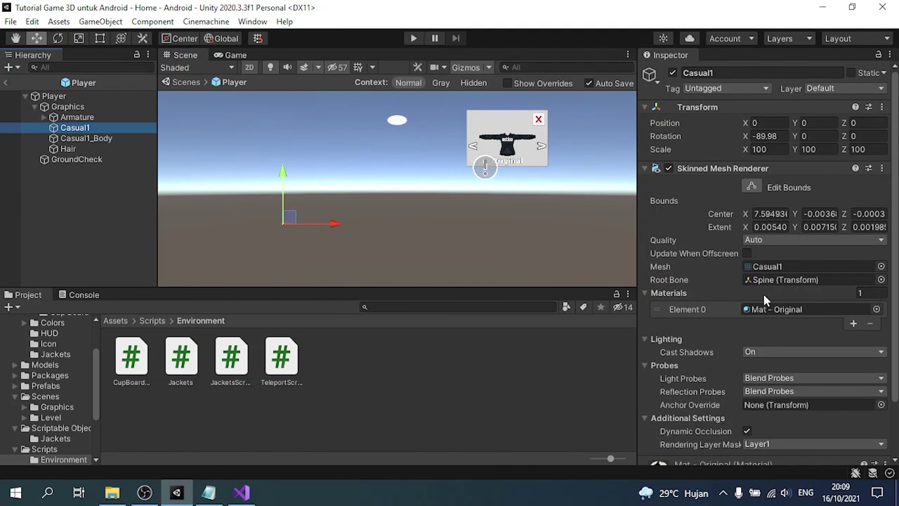
Create a new tag named PlayerJacket in the tag settings and save it.
{"action": "left_click", "coordinate": [731, 89]}
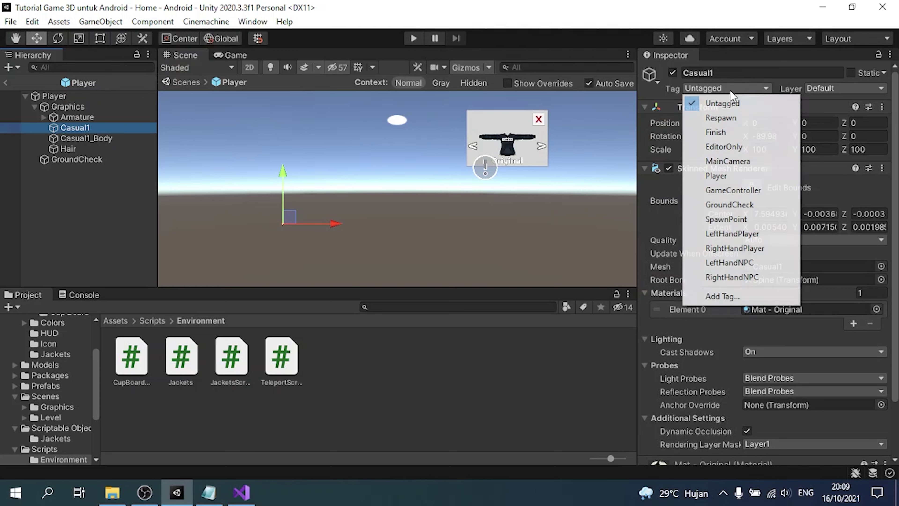
{"action": "left_click", "coordinate": [753, 299]}
{"action": "left_click", "coordinate": [862, 206]}
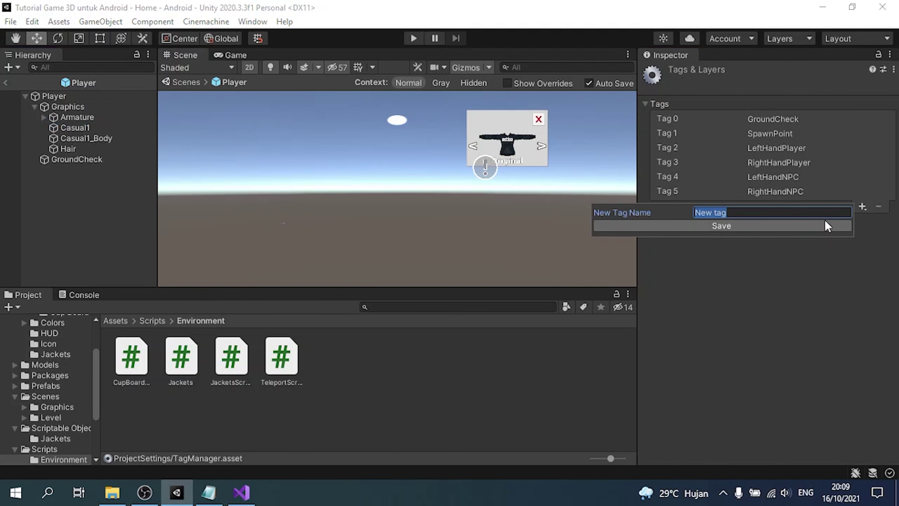
{"action": "type", "text": "PlayerJacket"}
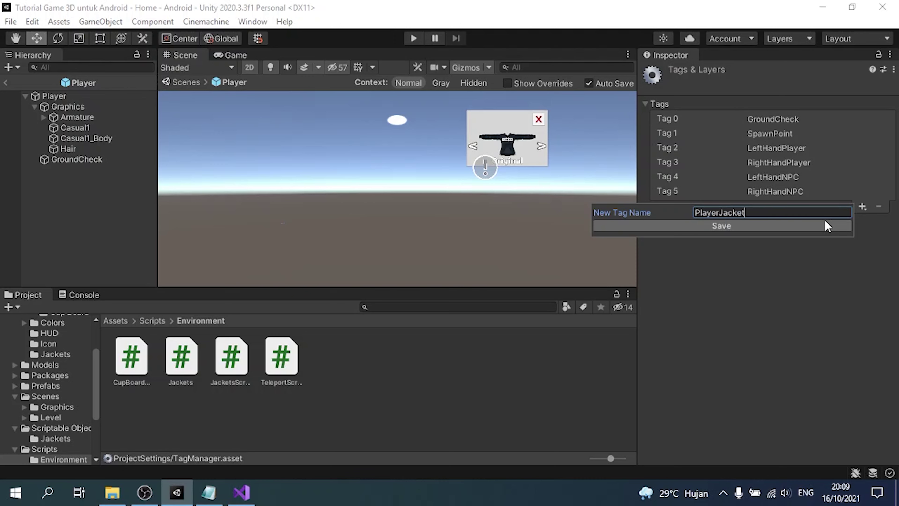
{"action": "left_click", "coordinate": [827, 226]}
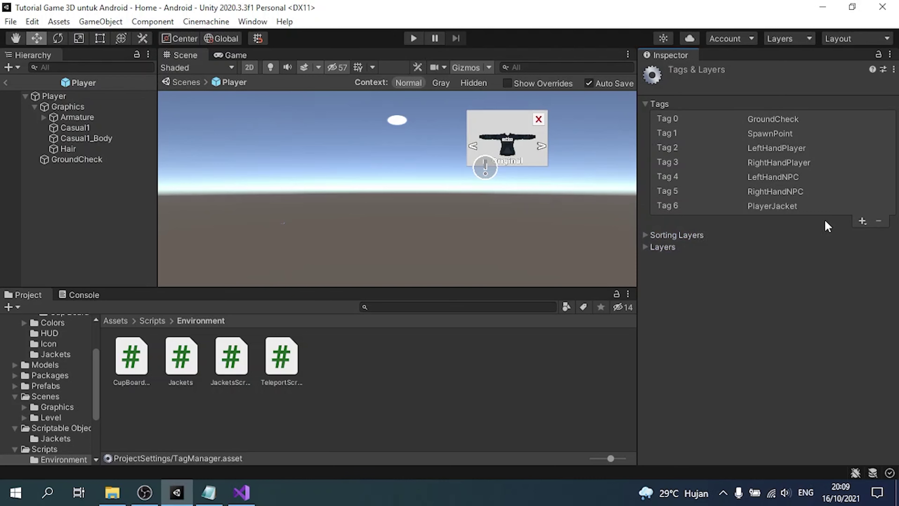
{"action": "left_click", "coordinate": [774, 206]}
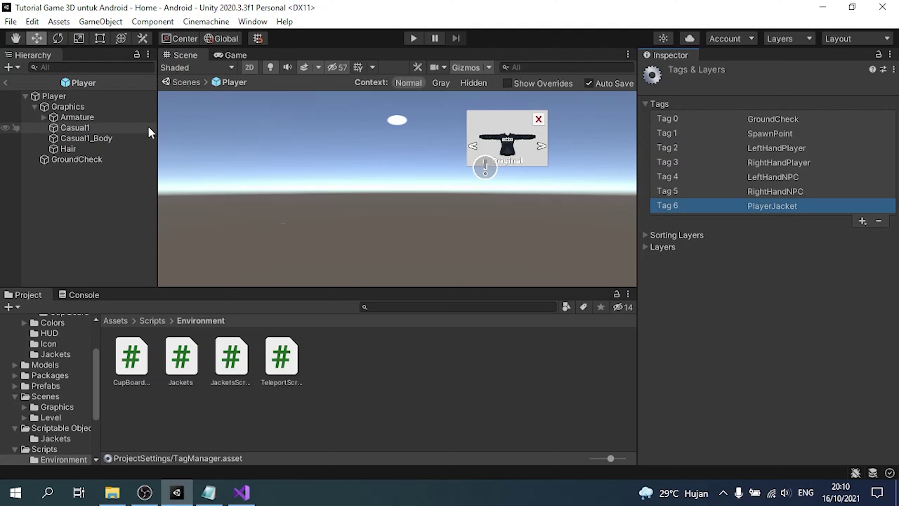
Tag the Casual1 jacket object as PlayerJacket, then return to PlayerController.cs.
{"action": "left_click", "coordinate": [103, 127]}
{"action": "left_click", "coordinate": [722, 89]}
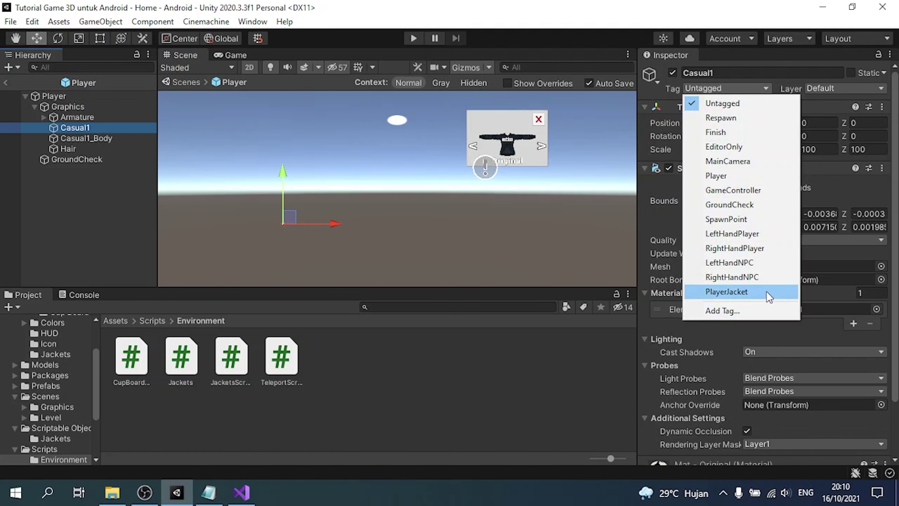
{"action": "left_click", "coordinate": [723, 291]}
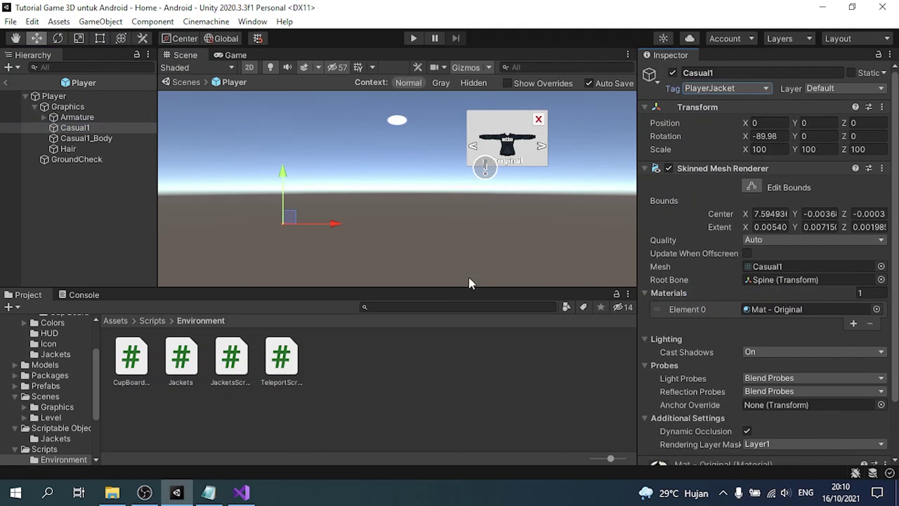
{"action": "left_click", "coordinate": [241, 492]}
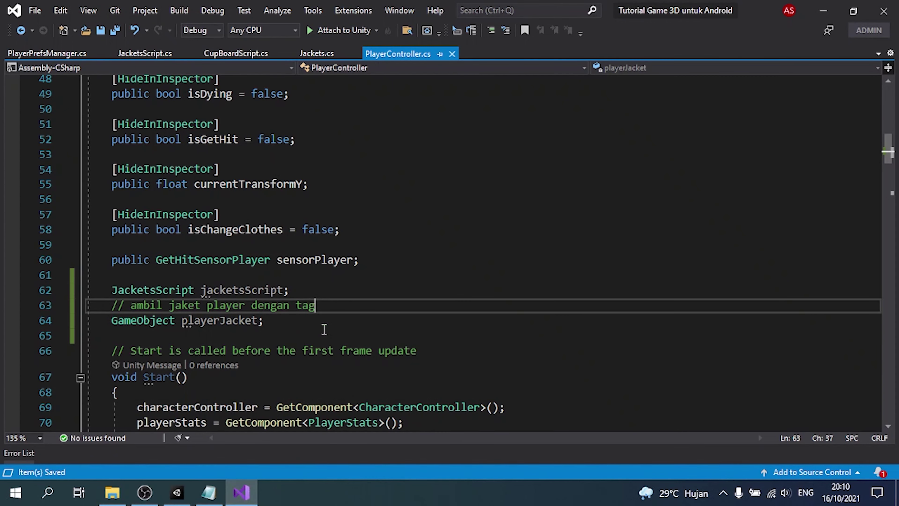
Add jacketsScript = FindObjectOfType<JacketsScript>(); at the end of Start().
{"action": "key", "text": "Up"}
{"action": "key", "text": "Return"}
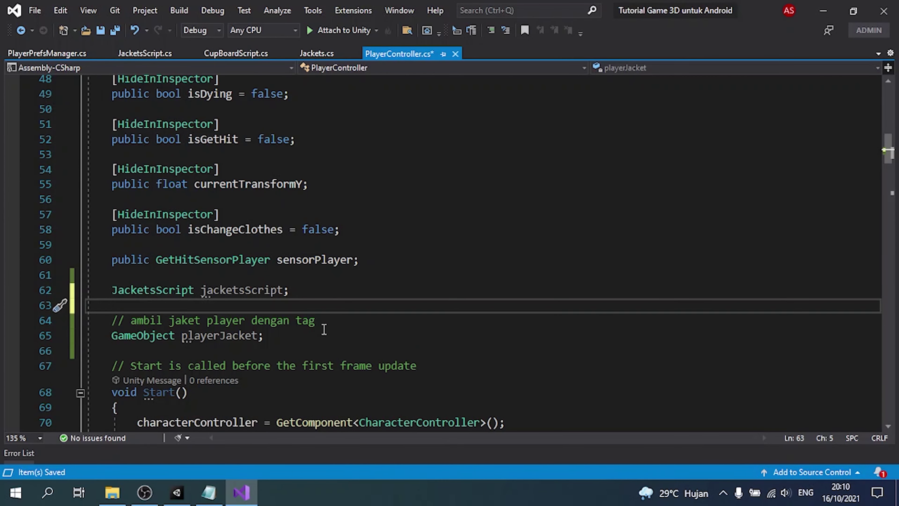
{"action": "scroll", "coordinate": [343, 393], "scroll_direction": "down", "scroll_amount": 4}
{"action": "scroll", "coordinate": [343, 393], "scroll_direction": "down", "scroll_amount": 3}
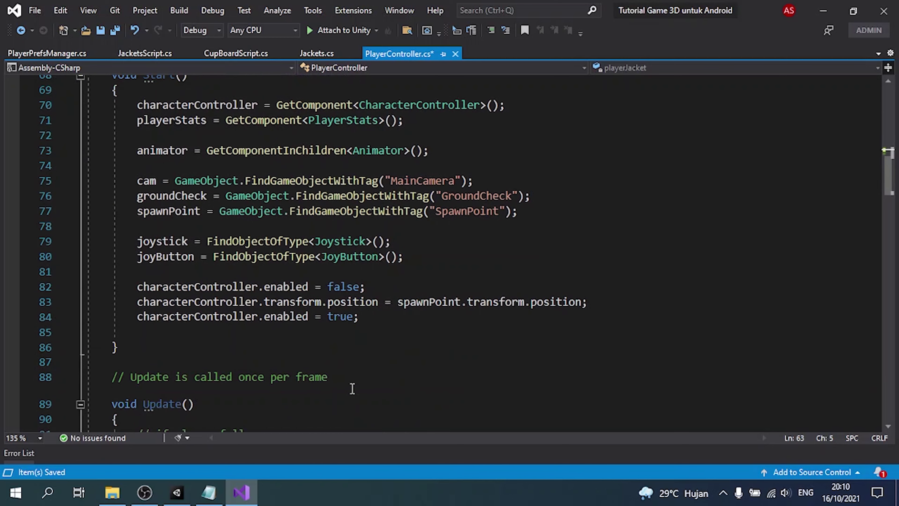
{"action": "left_click", "coordinate": [430, 332]}
{"action": "key", "text": "Return"}
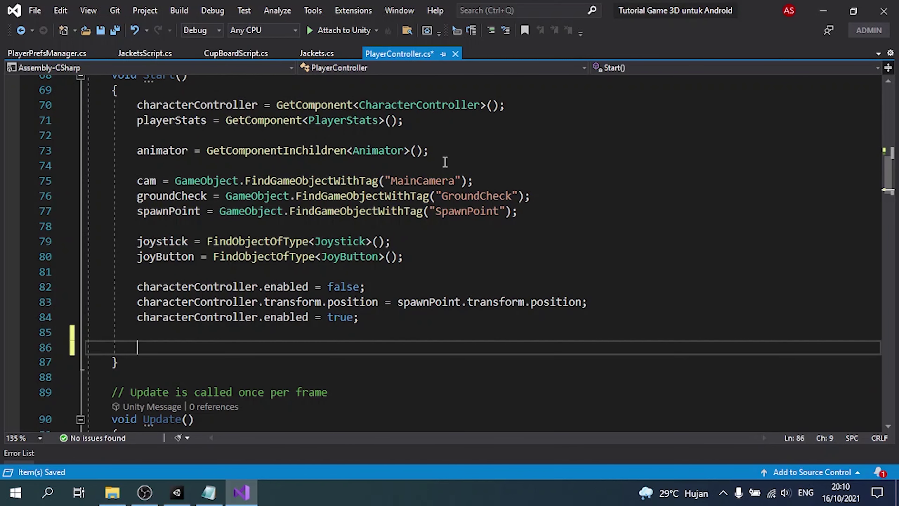
{"action": "type", "text": "jack"}
{"action": "key", "text": "Tab"}
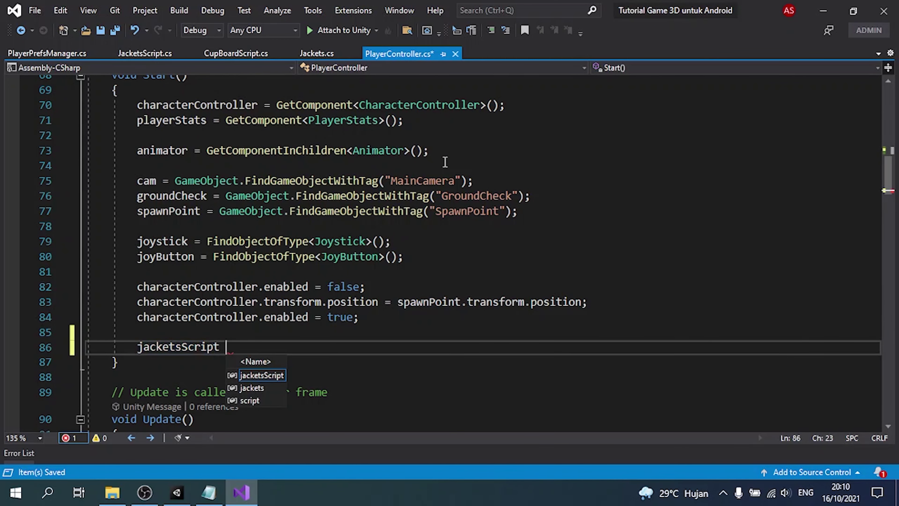
{"action": "type", "text": "= Find"}
{"action": "key", "text": "Tab"}
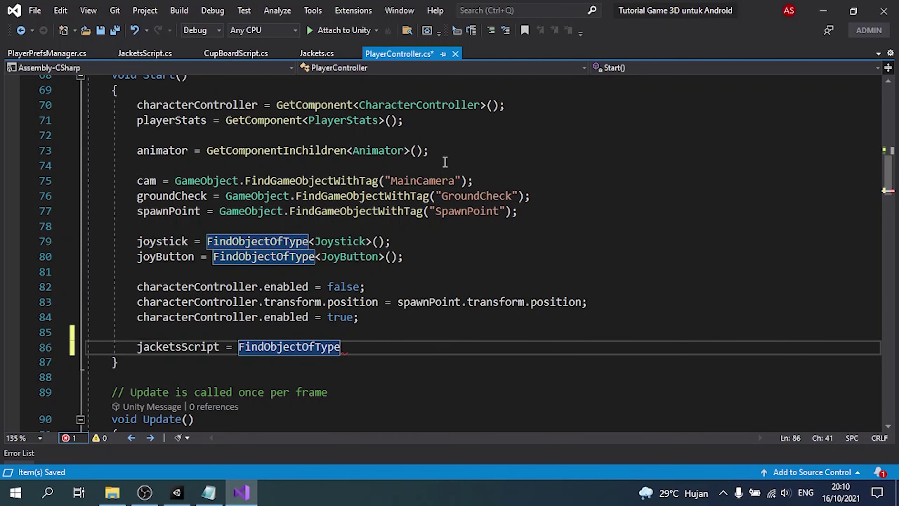
{"action": "type", "text": "<Jac>"}
{"action": "key", "text": "Down"}
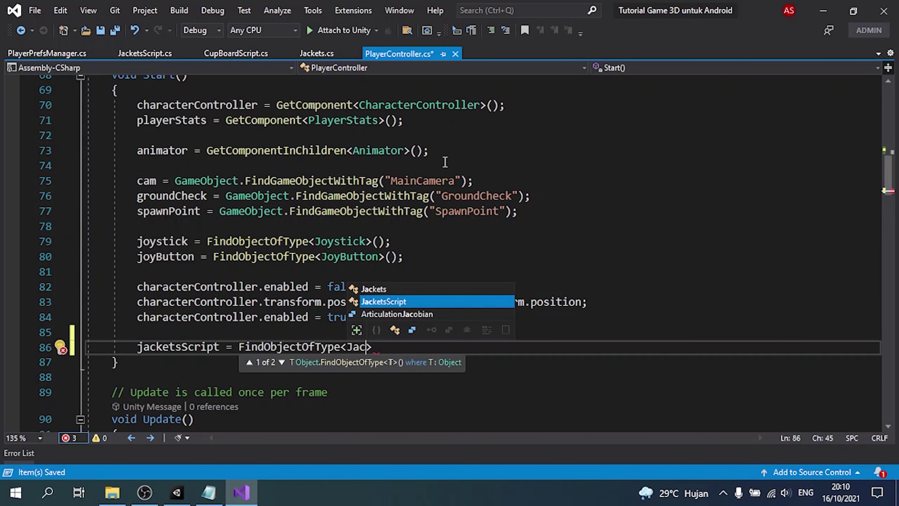
{"action": "key", "text": "Tab"}
{"action": "type", "text": ">();"}
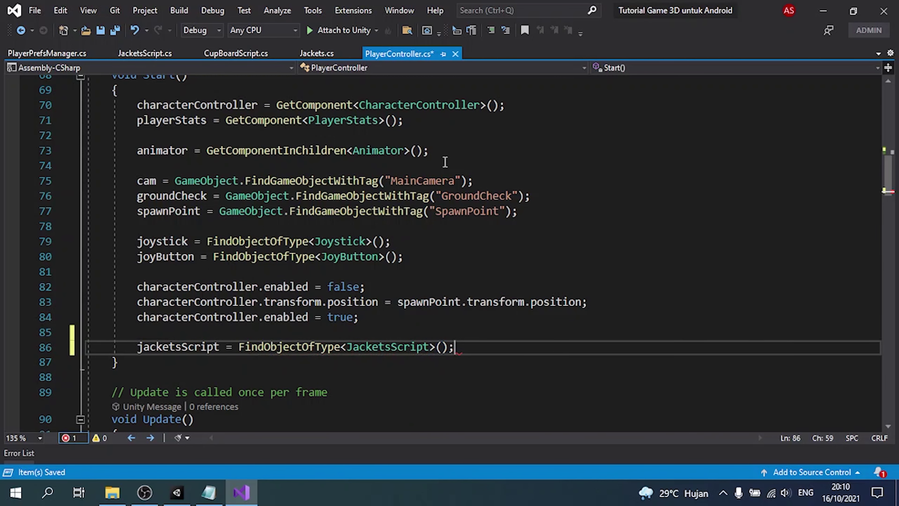
Below it, add playerJacket = GameObject.FindGameObjectWithTag("PlayerJacket"); and check the tag in Unity.
{"action": "key", "text": "Return"}
{"action": "type", "text": "playerJacket"}
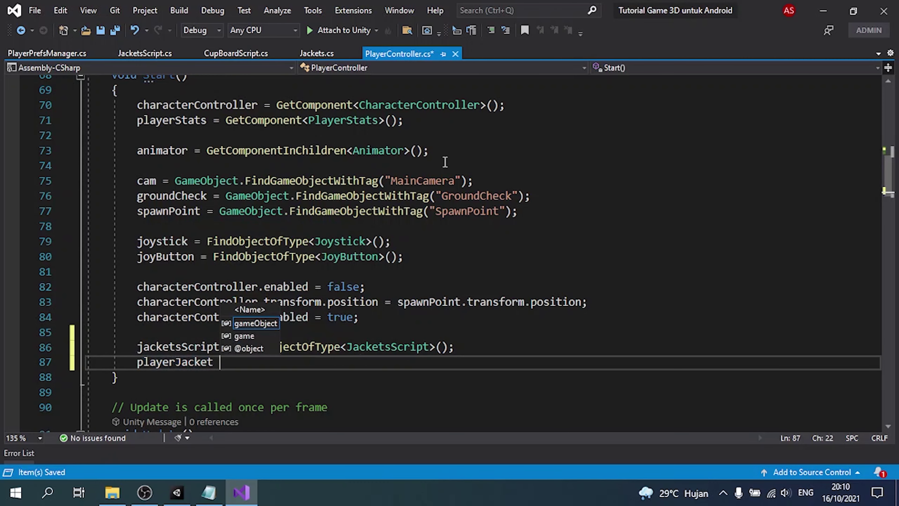
{"action": "type", "text": " = GameObject."}
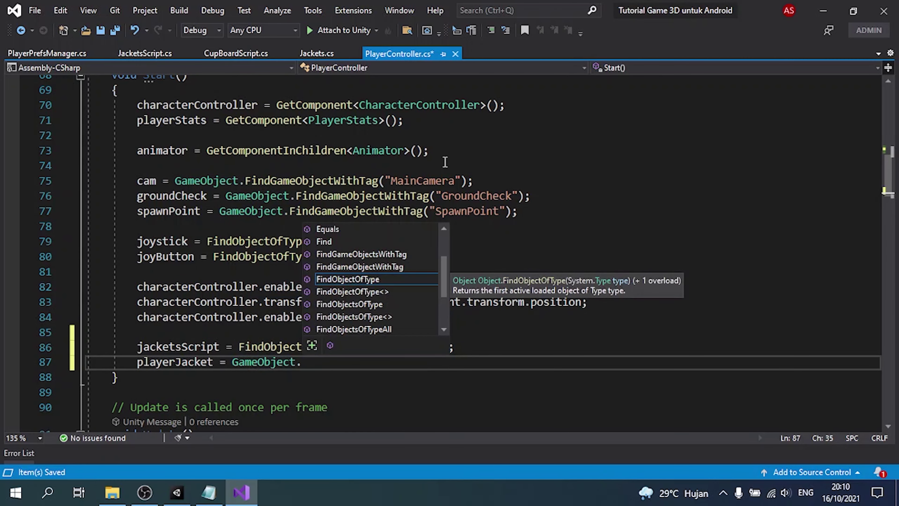
{"action": "type", "text": "FindG"}
{"action": "key", "text": "Tab"}
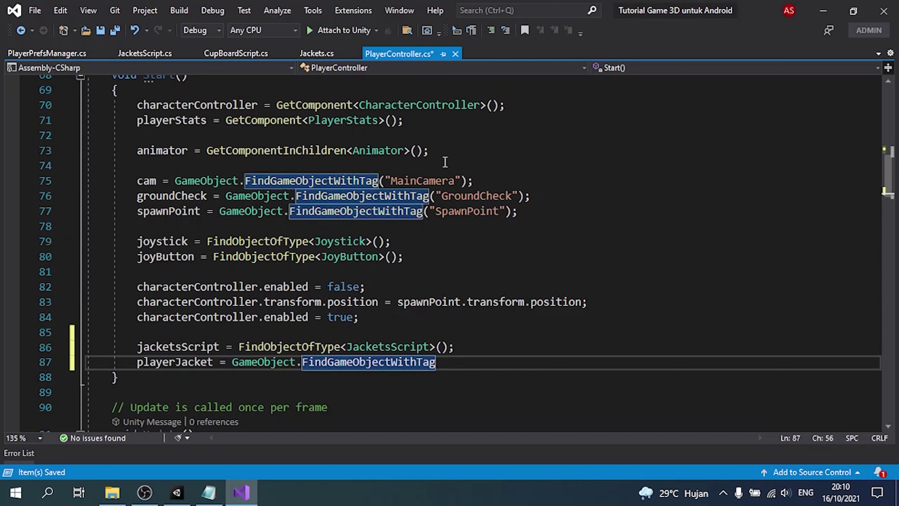
{"action": "type", "text": "(\"PlayerJa"}
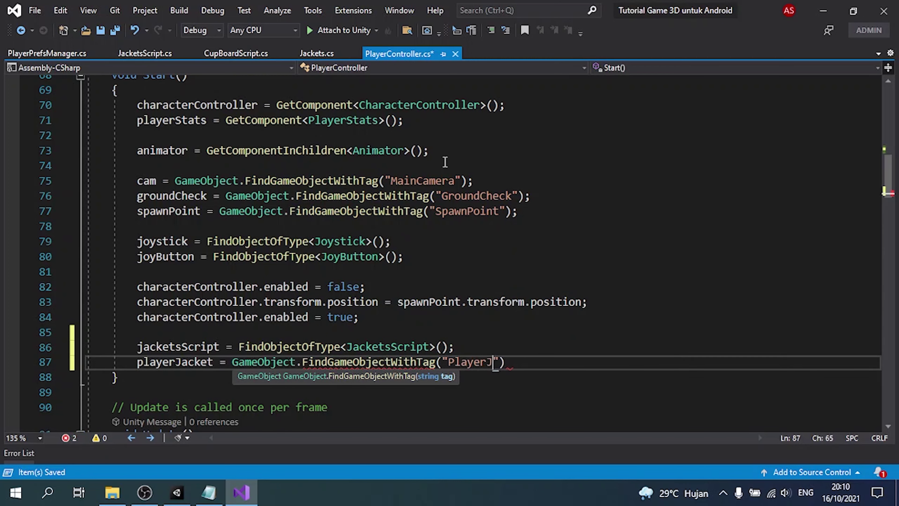
{"action": "type", "text": "cket\");"}
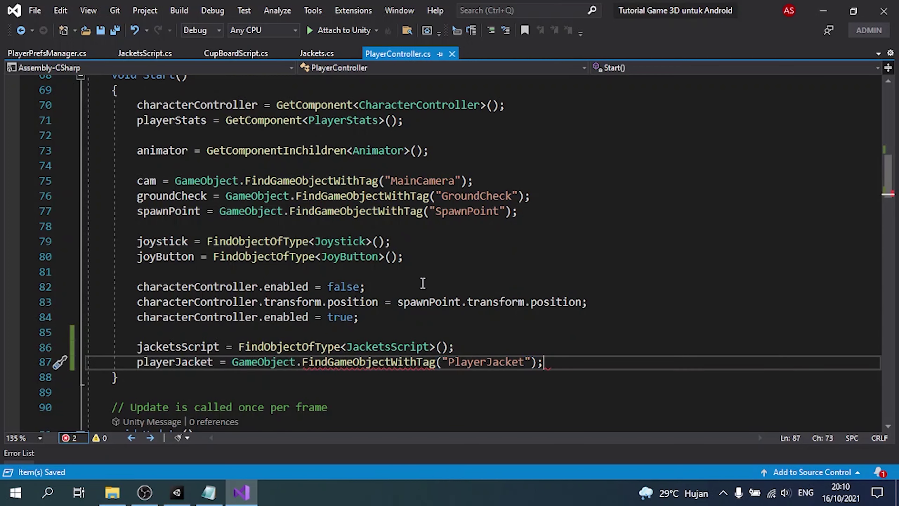
{"action": "left_click", "coordinate": [177, 494]}
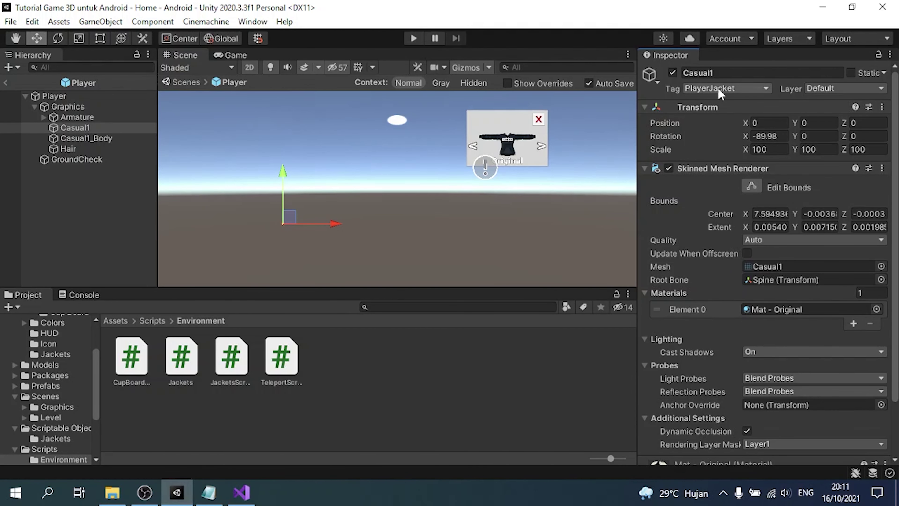
{"action": "key", "text": "alt+Tab"}
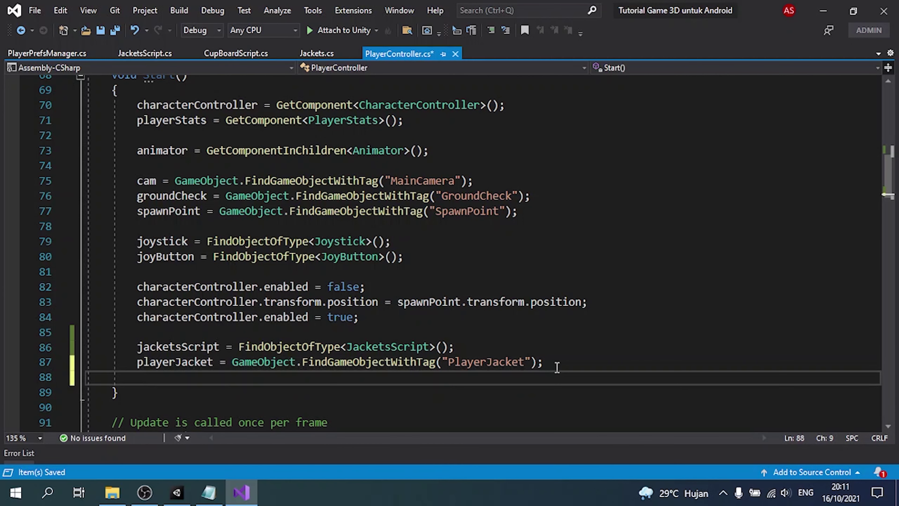
Copy the jacket-matching for-loop from JacketsScript into PlayerController's Start().
{"action": "left_click", "coordinate": [47, 53]}
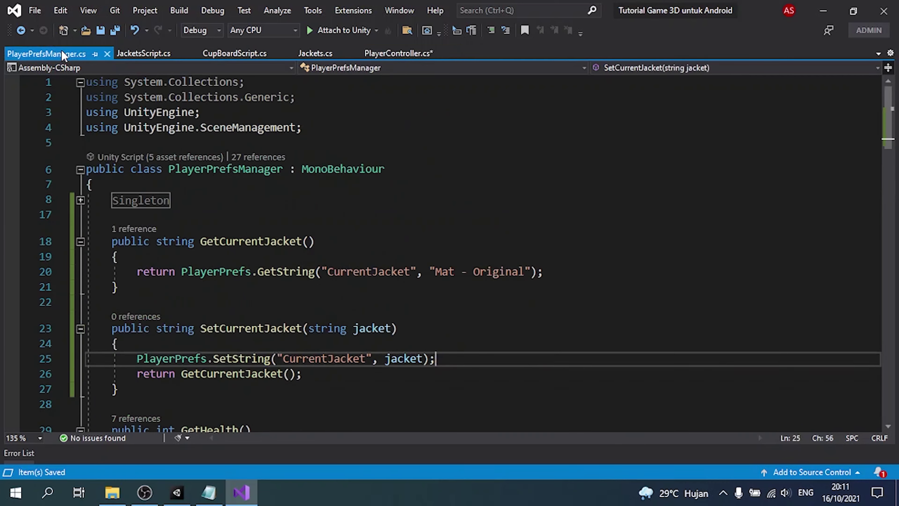
{"action": "left_click", "coordinate": [145, 53]}
{"action": "scroll", "coordinate": [190, 214], "scroll_direction": "up", "scroll_amount": 4}
{"action": "scroll", "coordinate": [149, 184], "scroll_direction": "up", "scroll_amount": 1}
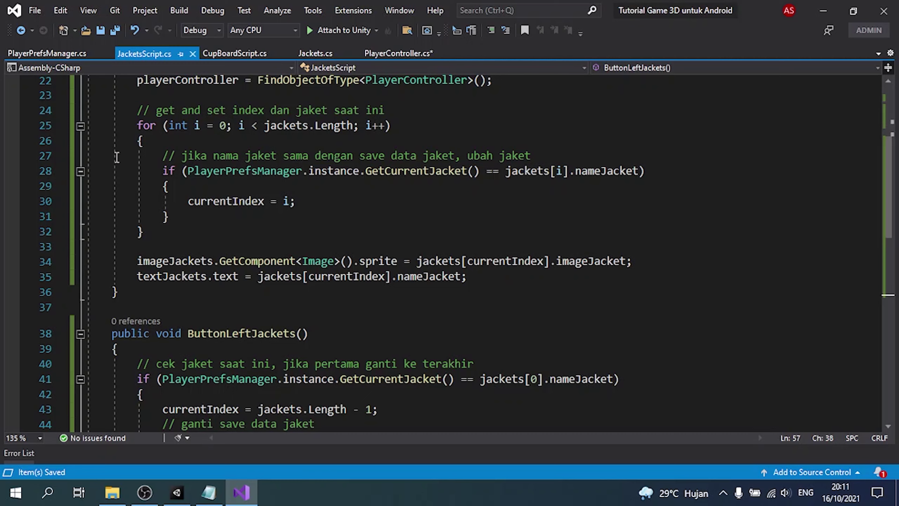
{"action": "left_click_drag", "start_coordinate": [136, 126], "coordinate": [144, 231]}
{"action": "key", "text": "ctrl+c"}
{"action": "left_click", "coordinate": [399, 54]}
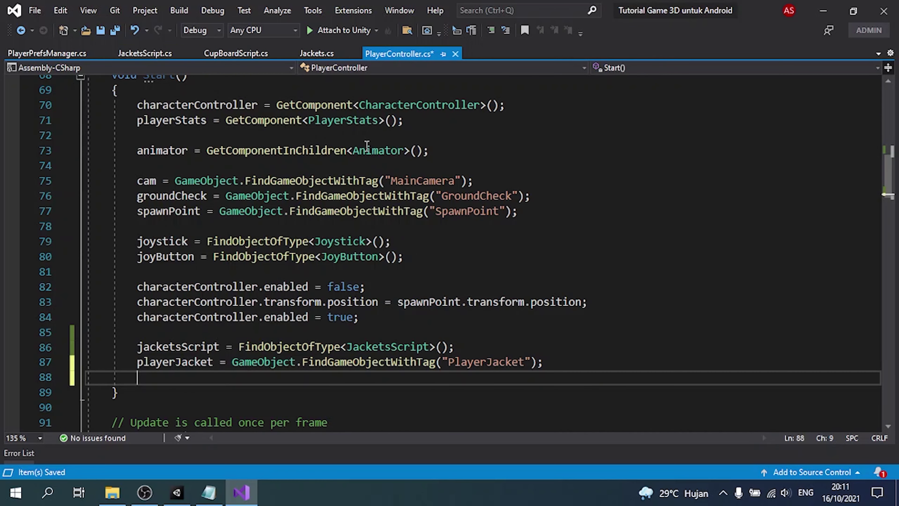
{"action": "key", "text": "ctrl+v"}
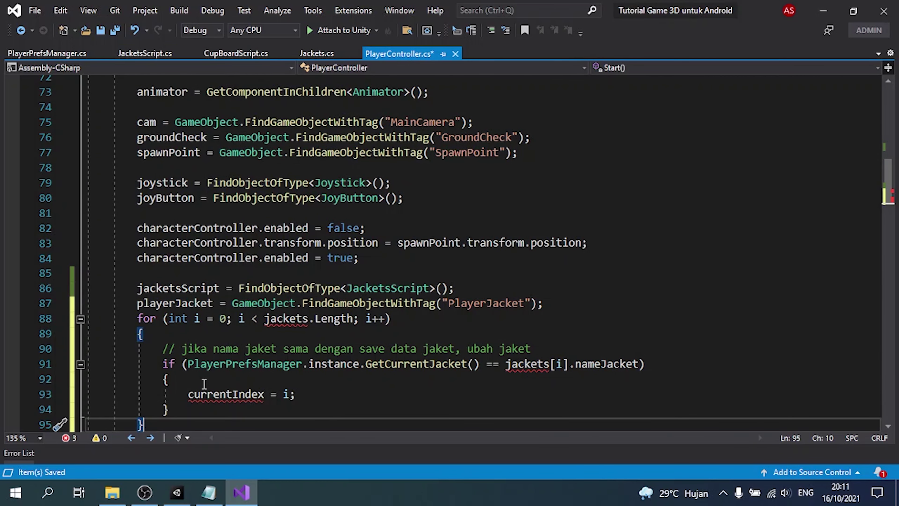
Change the loop's jackets references to jacketsScript.jackets in both the loop header and condition.
{"action": "left_click", "coordinate": [265, 318]}
{"action": "key", "text": "ctrl+Right"}
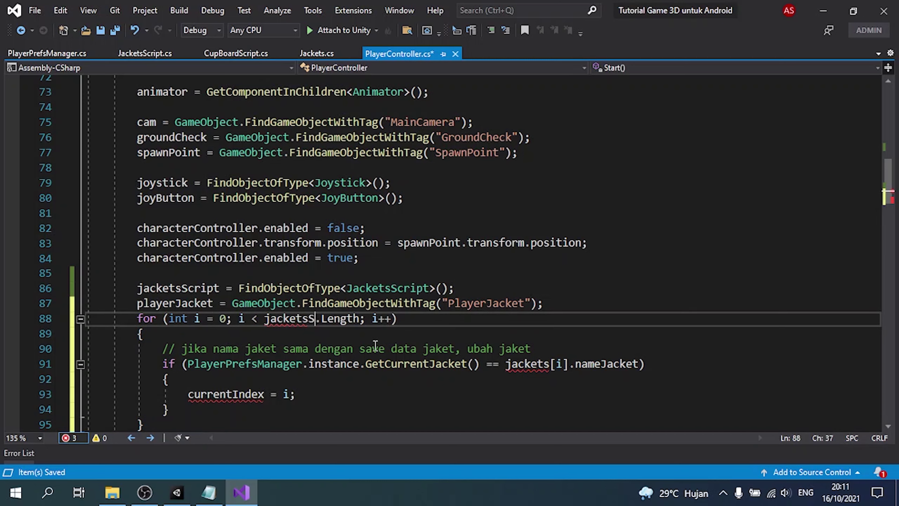
{"action": "type", "text": "Script.Ja"}
{"action": "key", "text": "Tab"}
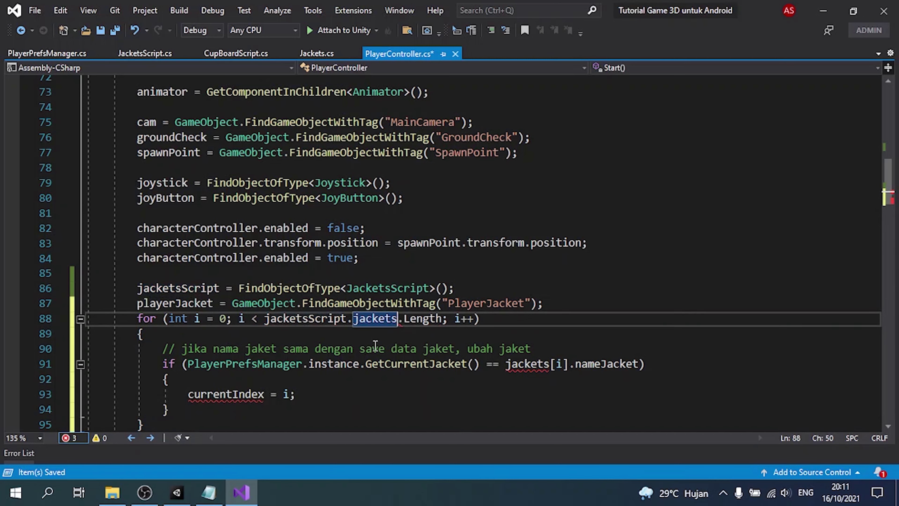
{"action": "key", "text": "Right"}
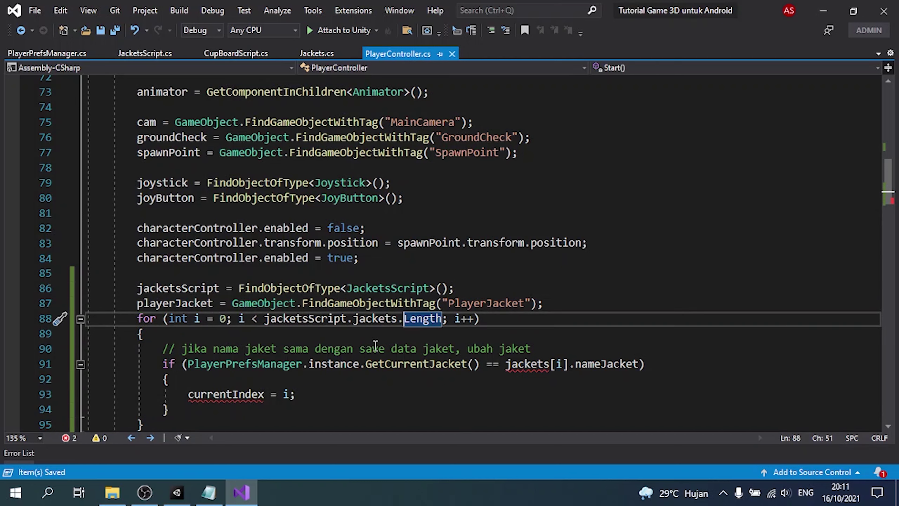
{"action": "key", "text": "Down"}
{"action": "key", "text": "Down"}
{"action": "key", "text": "Down"}
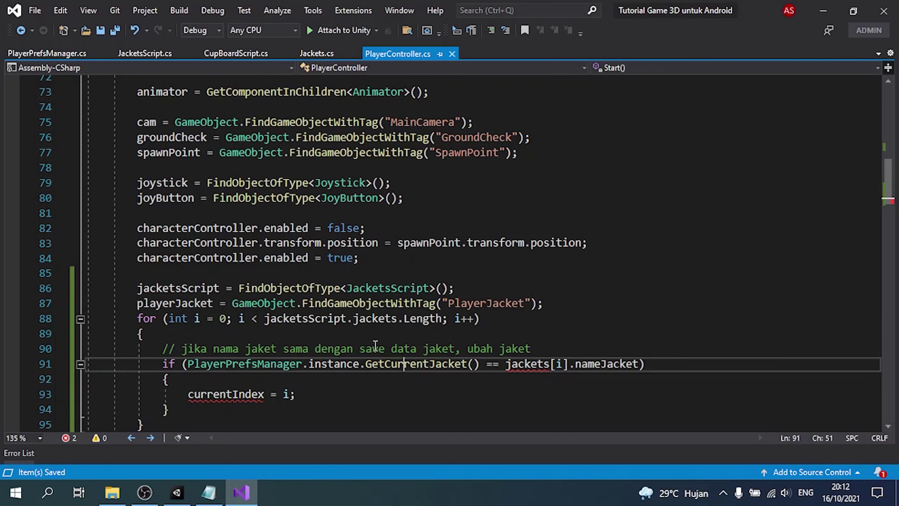
{"action": "key", "text": "ctrl+Right"}
{"action": "key", "text": "ctrl+Right"}
{"action": "key", "text": "ctrl+Right"}
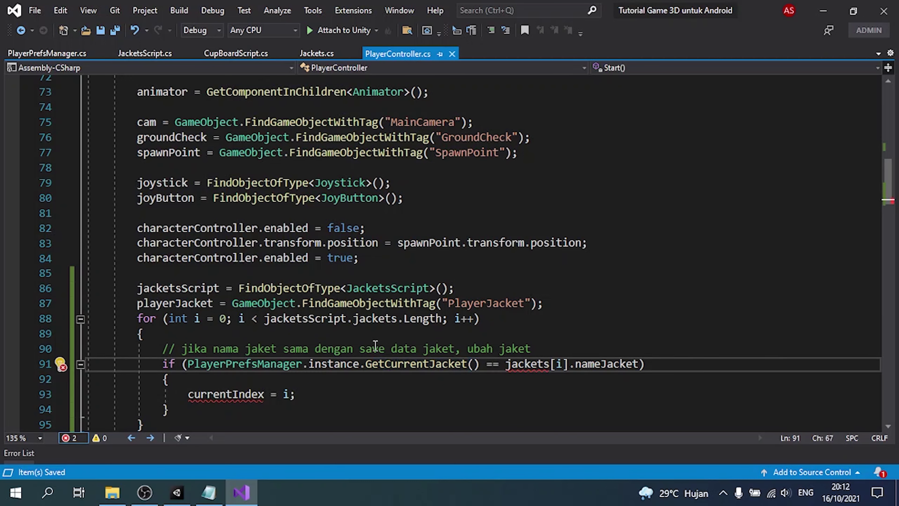
{"action": "type", "text": "jackets"}
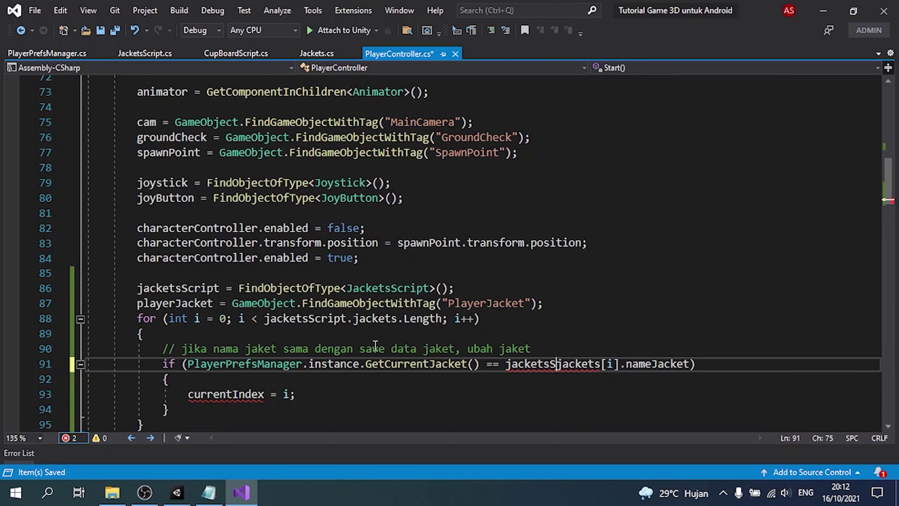
{"action": "type", "text": "Script."}
{"action": "key", "text": "ctrl+s"}
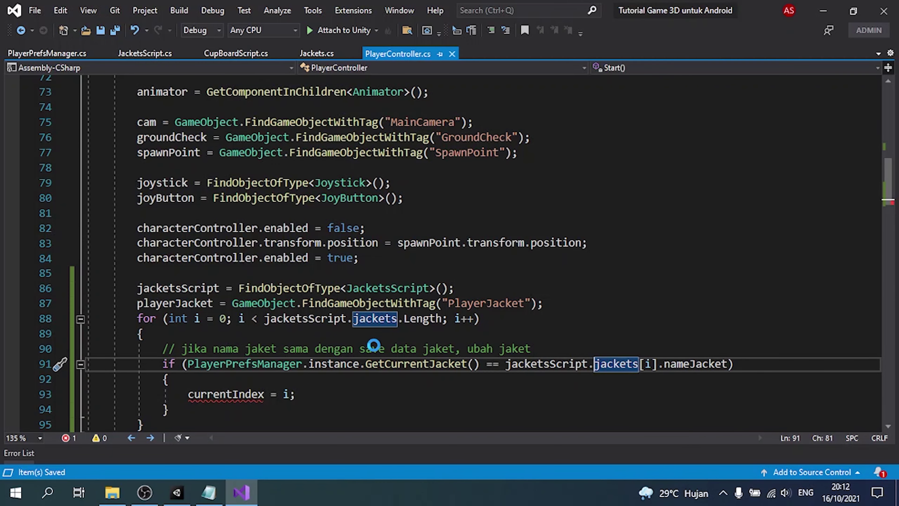
Replace currentIndex = i with playerJacket.GetComponent<SkinnedMeshRenderer>().material = jacketsScript.jackets[i].materialJacket;.
{"action": "key", "text": "Down"}
{"action": "key", "text": "Down"}
{"action": "key", "text": "shift+Home"}
{"action": "key", "text": "Delete"}
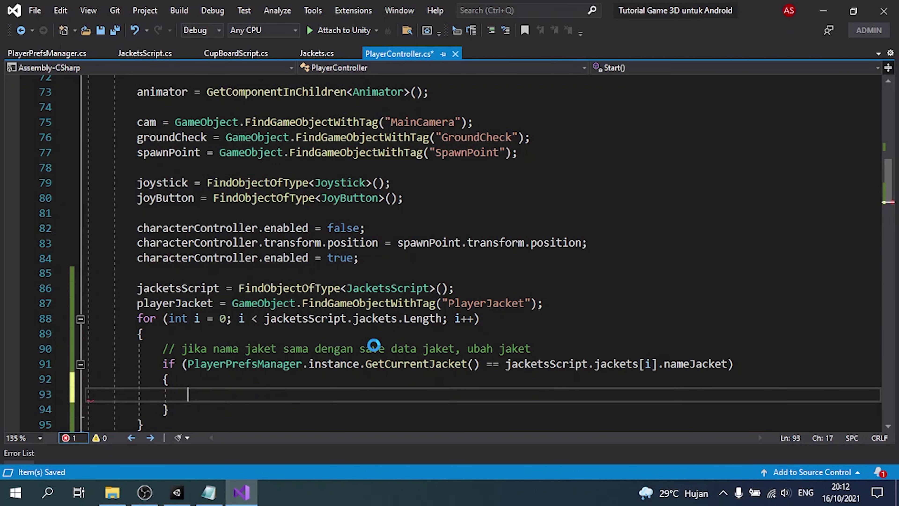
{"action": "scroll", "coordinate": [364, 370], "scroll_direction": "down", "scroll_amount": 1}
{"action": "type", "text": "player"}
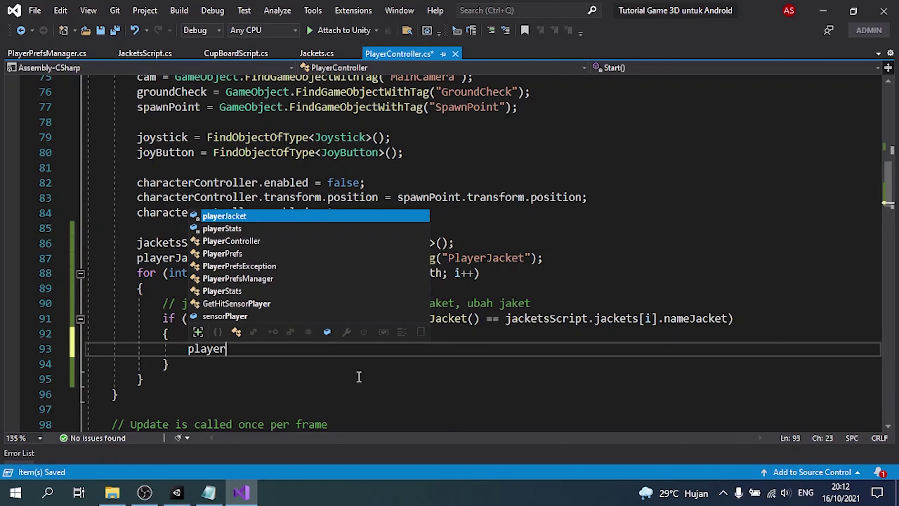
{"action": "type", "text": "Jacket.GetComponent<>"}
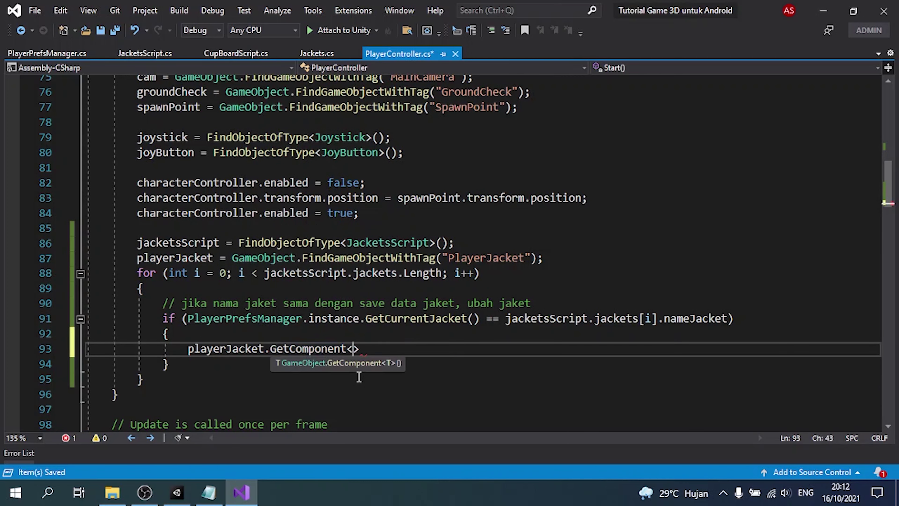
{"action": "type", "text": "Skin"}
{"action": "key", "text": "Tab"}
{"action": "type", "text": ">"}
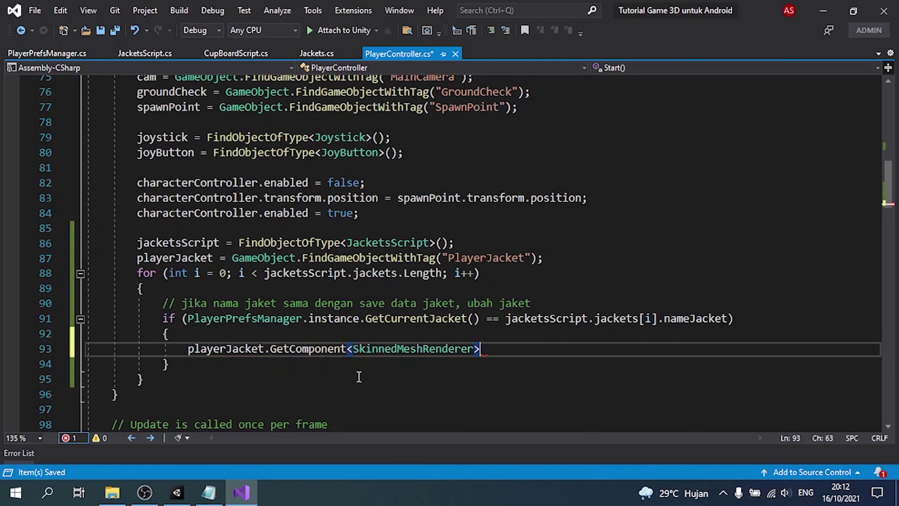
{"action": "type", "text": "().material = "}
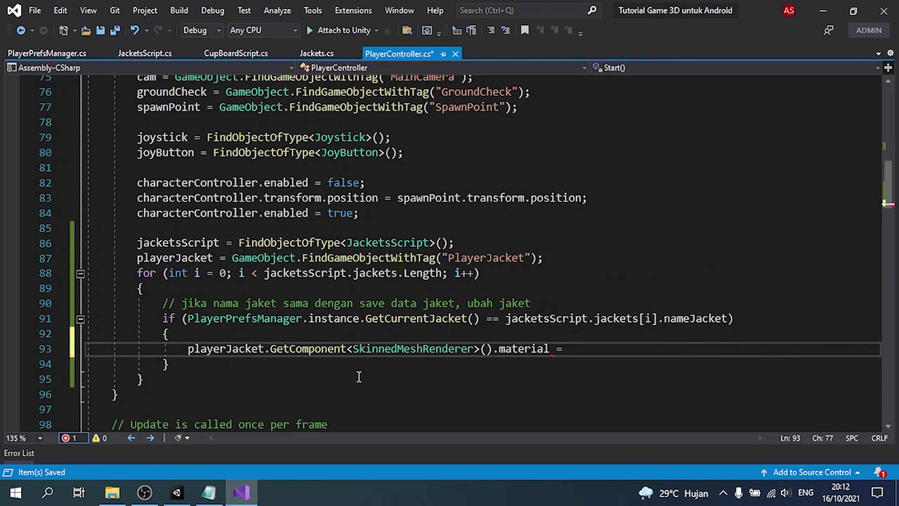
{"action": "type", "text": "ja"}
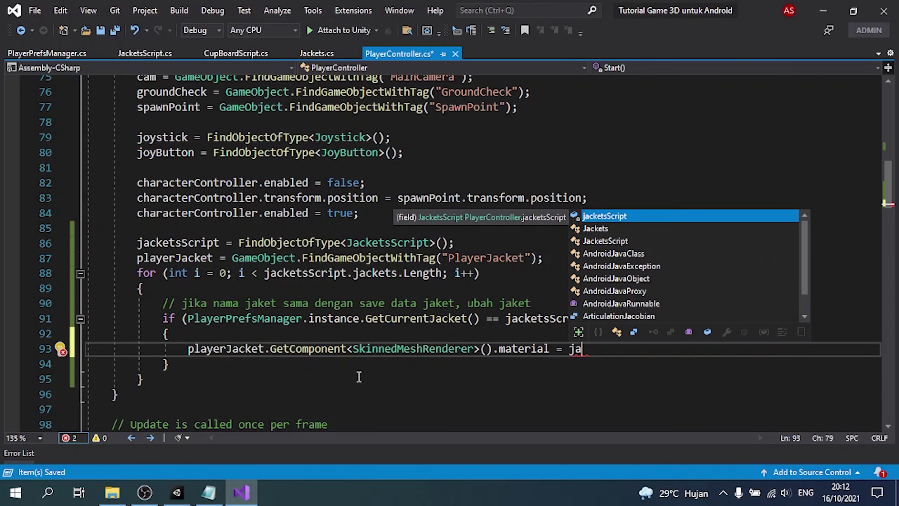
{"action": "key", "text": "Tab"}
{"action": "type", "text": ".c"}
{"action": "key", "text": "BackSpace"}
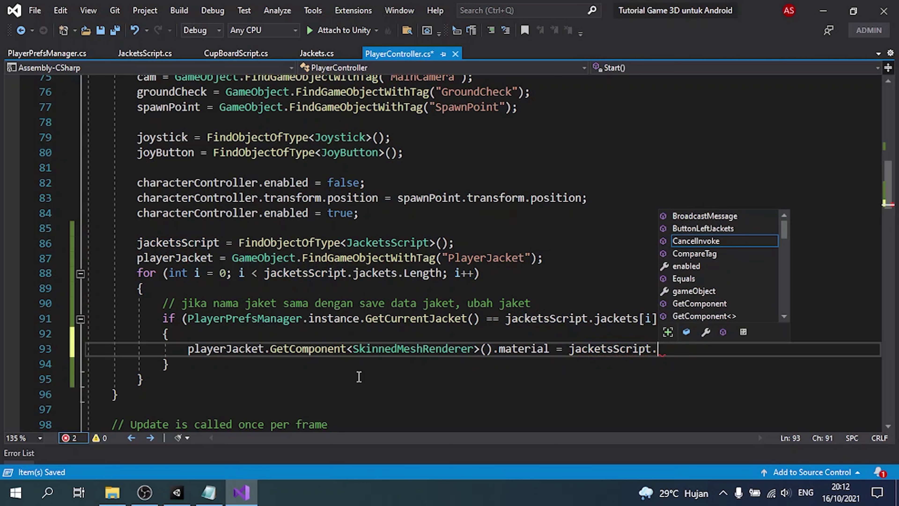
{"action": "type", "text": "ja"}
{"action": "key", "text": "Tab"}
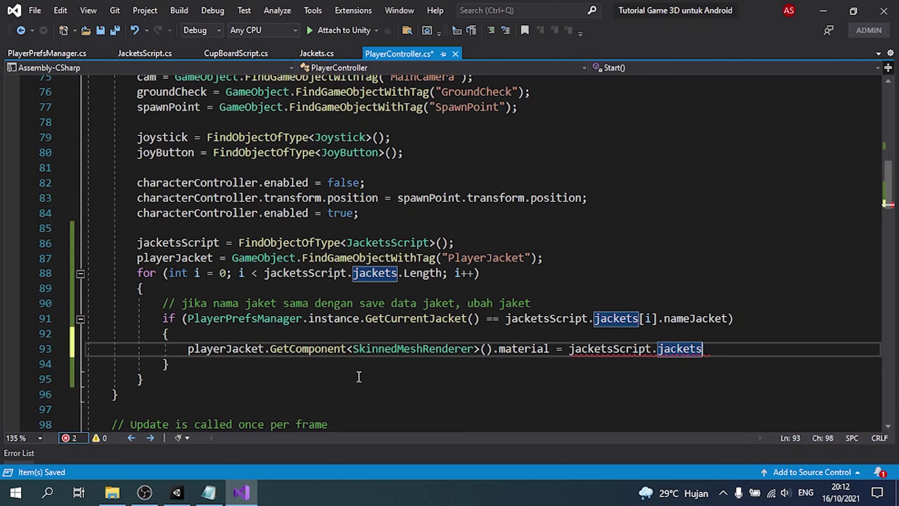
{"action": "type", "text": "[i]."}
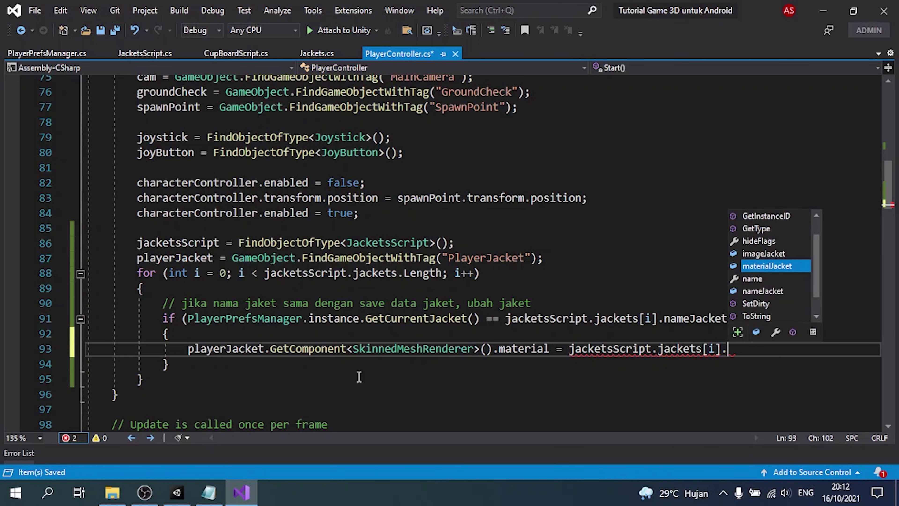
{"action": "type", "text": "m"}
{"action": "key", "text": "Tab"}
{"action": "type", "text": ";"}
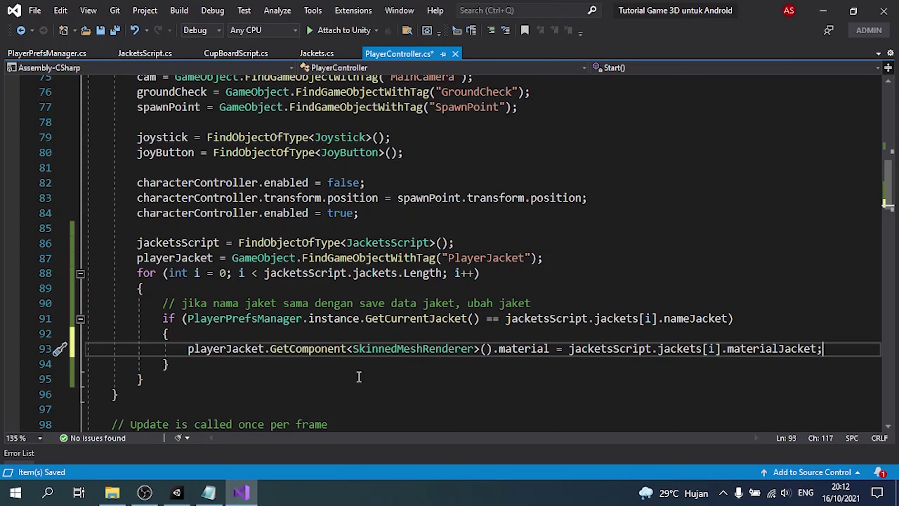
{"action": "scroll", "coordinate": [272, 183], "scroll_direction": "up", "scroll_amount": 10}
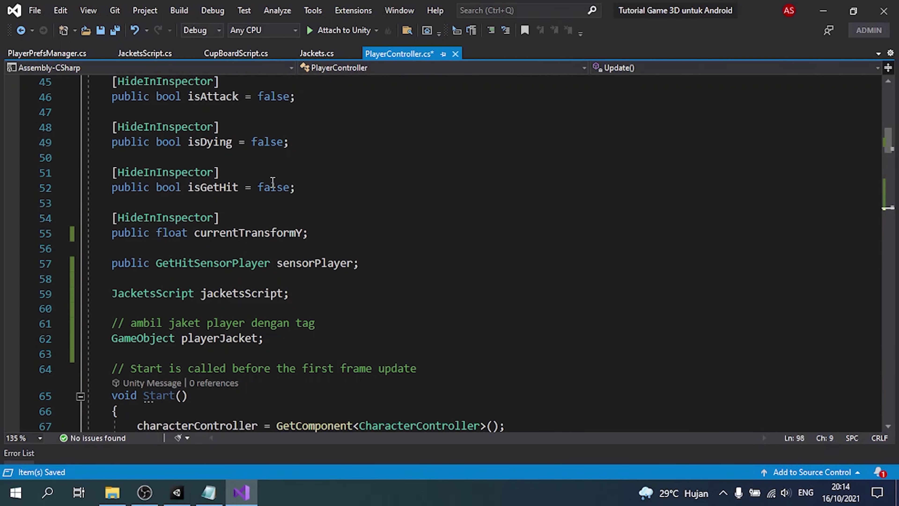
Declare a [HideInInspector] public bool isChangeJacket field below currentTransformY and save.
{"action": "left_click", "coordinate": [385, 243]}
{"action": "key", "text": "Return"}
{"action": "key", "text": "Return"}
{"action": "key", "text": "Up"}
{"action": "type", "text": "[H"}
{"action": "key", "text": "Tab"}
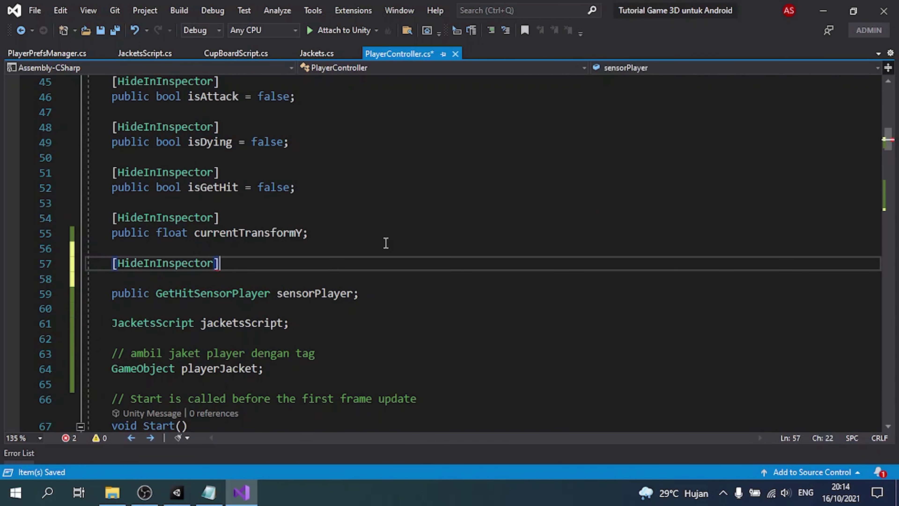
{"action": "key", "text": "Return"}
{"action": "type", "text": "public bool isC"}
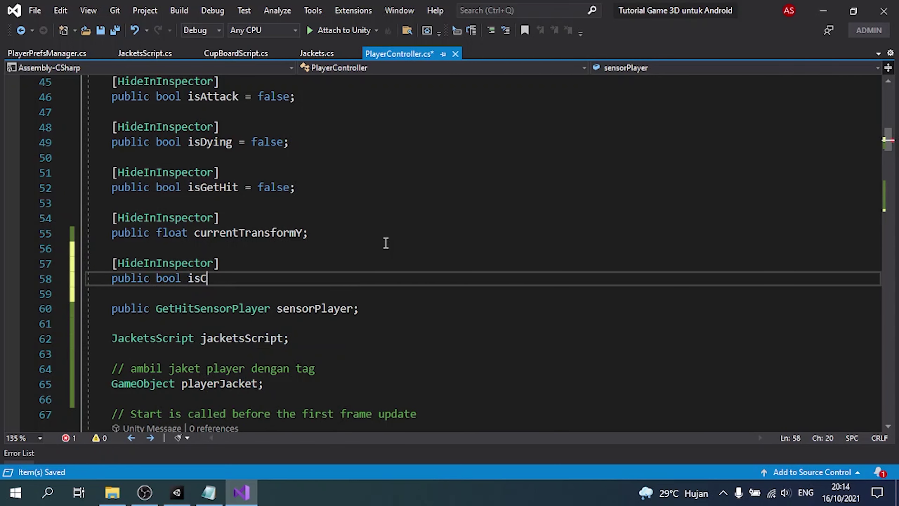
{"action": "type", "text": "hangeJacket = false"}
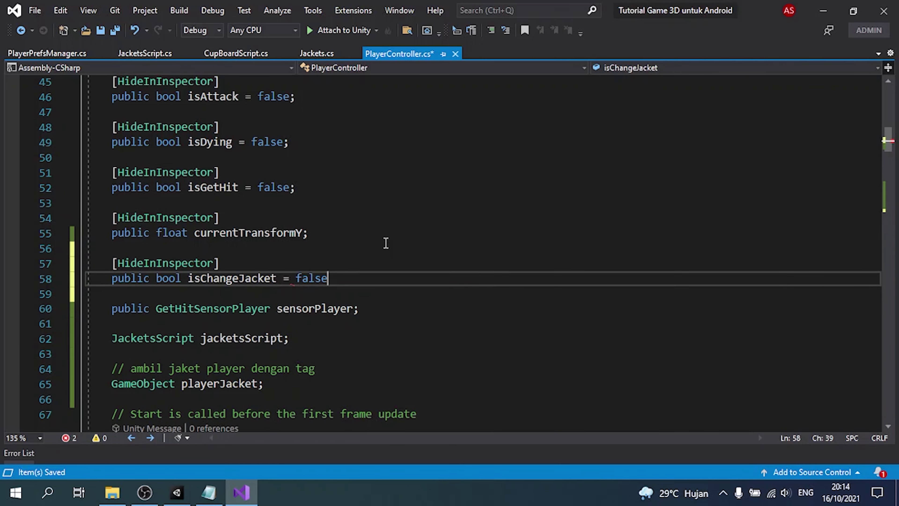
{"action": "type", "text": ";"}
{"action": "key", "text": "ctrl+s"}
At the top of Update(), add a jacket comment and an if (isChangeJacket) block.
{"action": "scroll", "coordinate": [425, 248], "scroll_direction": "down", "scroll_amount": 10}
{"action": "scroll", "coordinate": [413, 269], "scroll_direction": "down", "scroll_amount": 4}
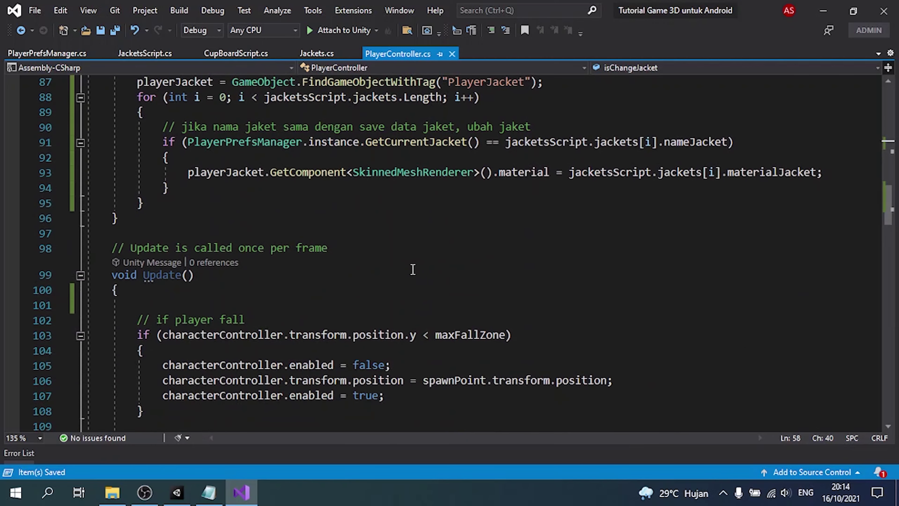
{"action": "left_click", "coordinate": [381, 305]}
{"action": "key", "text": "Return"}
{"action": "type", "text": "// jika pemain mengganti j"}
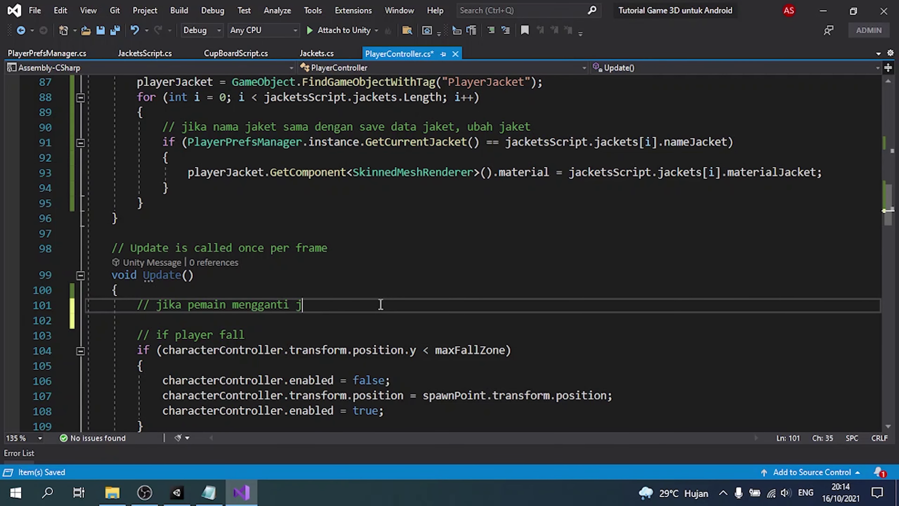
{"action": "type", "text": "aket"}
{"action": "key", "text": "Return"}
{"action": "type", "text": "if"}
{"action": "key", "text": "Tab"}
{"action": "key", "text": "Tab"}
{"action": "type", "text": "is"}
{"action": "key", "text": "Tab"}
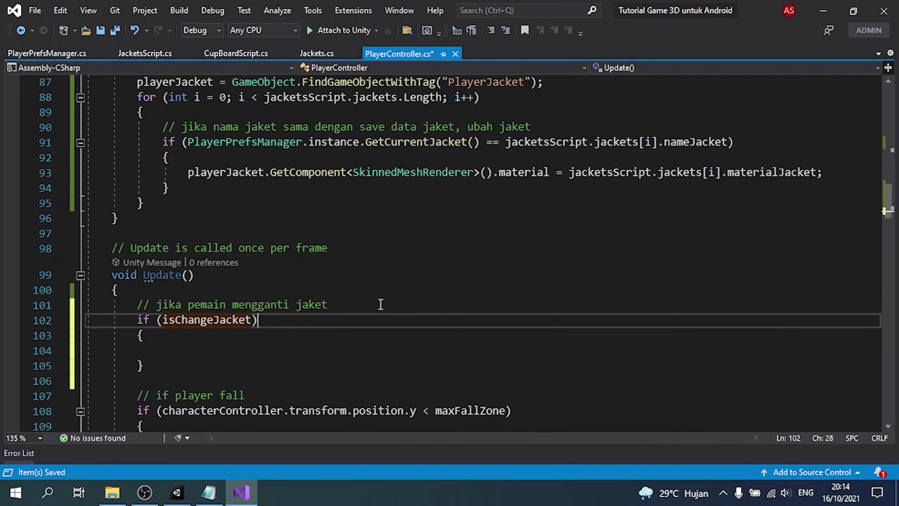
{"action": "key", "text": "Return"}
Copy the jacket-material for-loop from Start() into the if block and save.
{"action": "left_click_drag", "start_coordinate": [138, 104], "coordinate": [186, 206]}
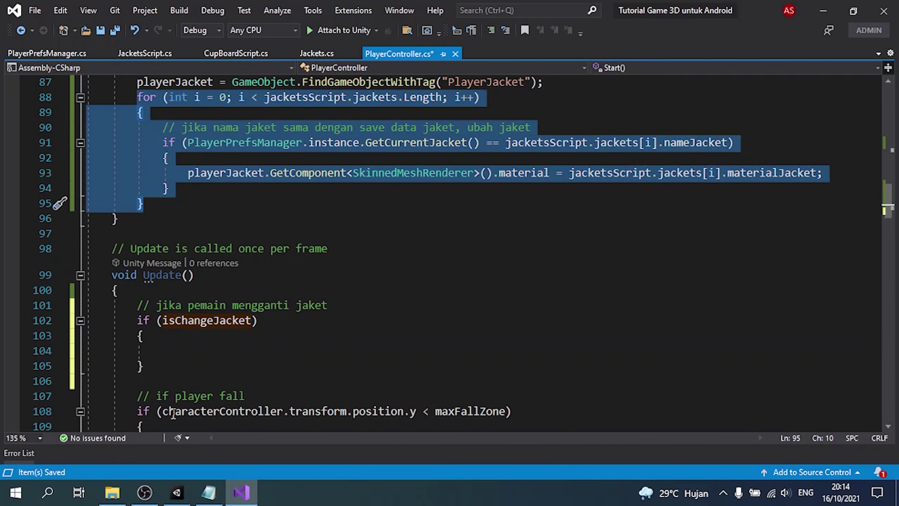
{"action": "key", "text": "ctrl+c"}
{"action": "left_click", "coordinate": [201, 349]}
{"action": "key", "text": "ctrl+v"}
{"action": "key", "text": "ctrl+s"}
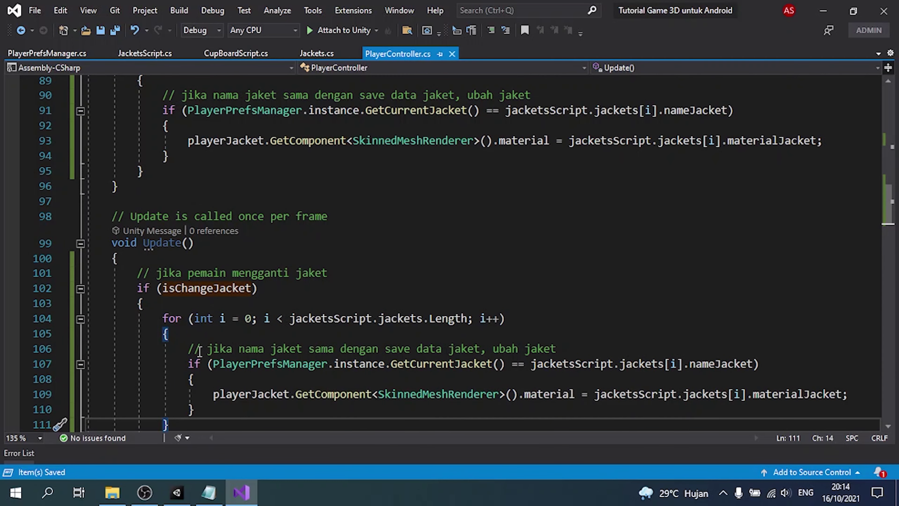
Add isChangeJacket = false; after the pasted loop and save the script.
{"action": "key", "text": "Return"}
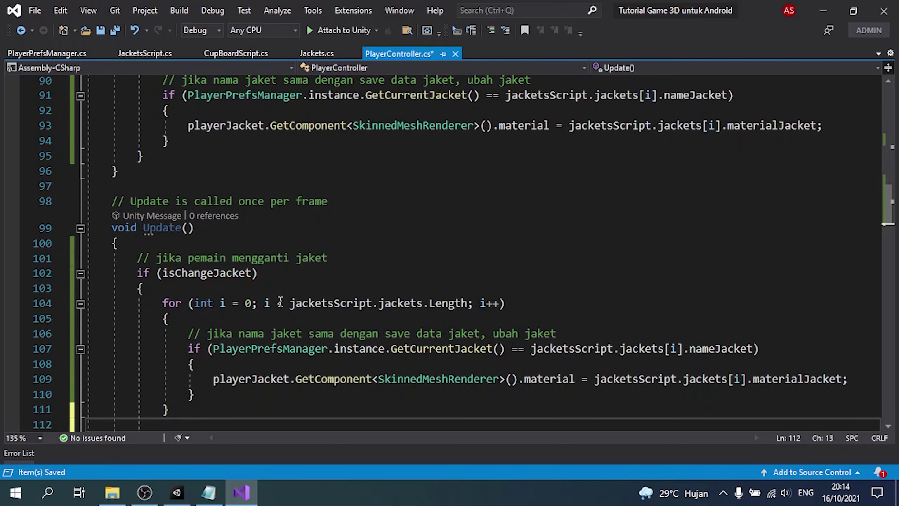
{"action": "scroll", "coordinate": [269, 305], "scroll_direction": "down", "scroll_amount": 1}
{"action": "type", "text": "isChangeJacket = false"}
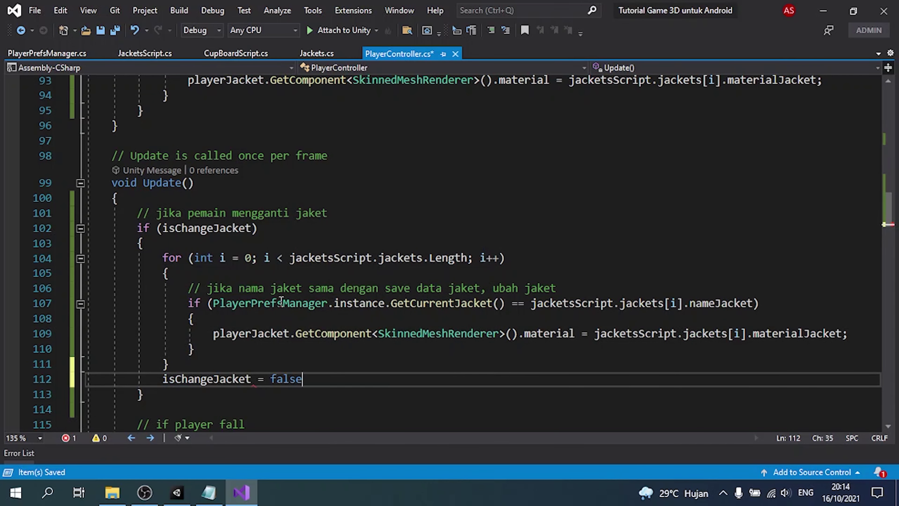
{"action": "type", "text": ";"}
{"action": "key", "text": "ctrl+Return"}
{"action": "key", "text": "ctrl+s"}
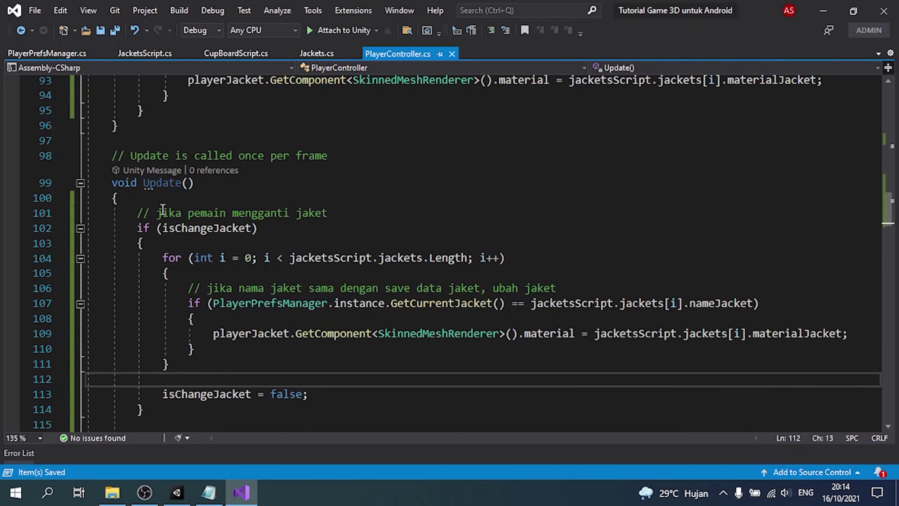
Add 'playerController.isChangeJacket = true;' at the end of ButtonLeftJackets and save.
{"action": "left_click", "coordinate": [170, 53]}
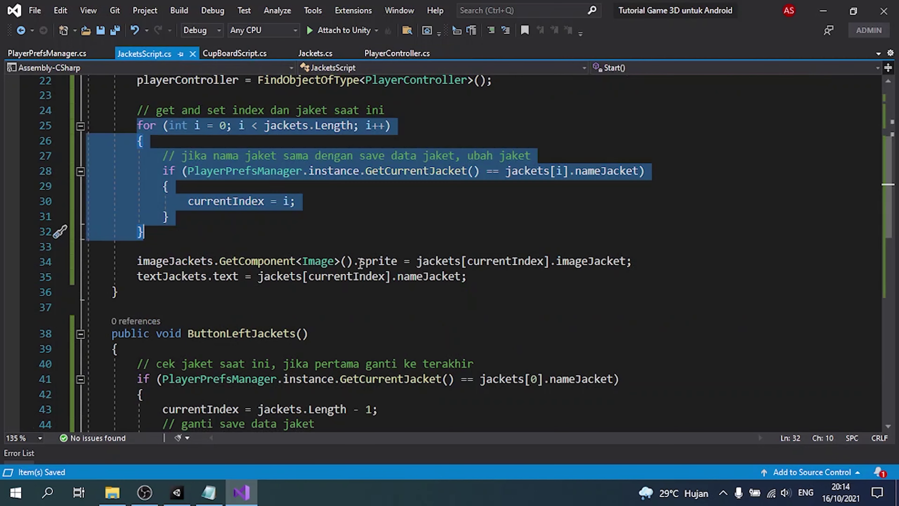
{"action": "scroll", "coordinate": [360, 263], "scroll_direction": "down", "scroll_amount": 6}
{"action": "left_click", "coordinate": [480, 326]}
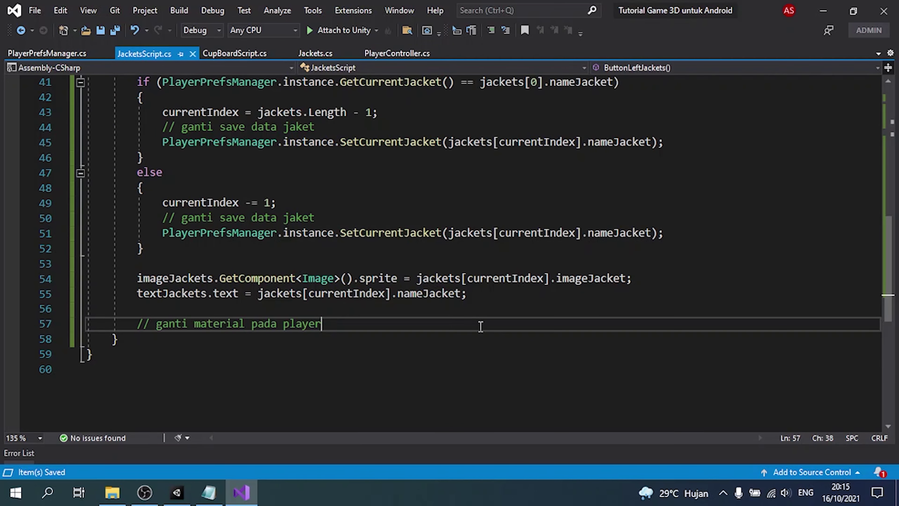
{"action": "key", "text": "Return"}
{"action": "type", "text": "p"}
{"action": "key", "text": "Tab"}
{"action": "type", "text": ".i"}
{"action": "key", "text": "Tab"}
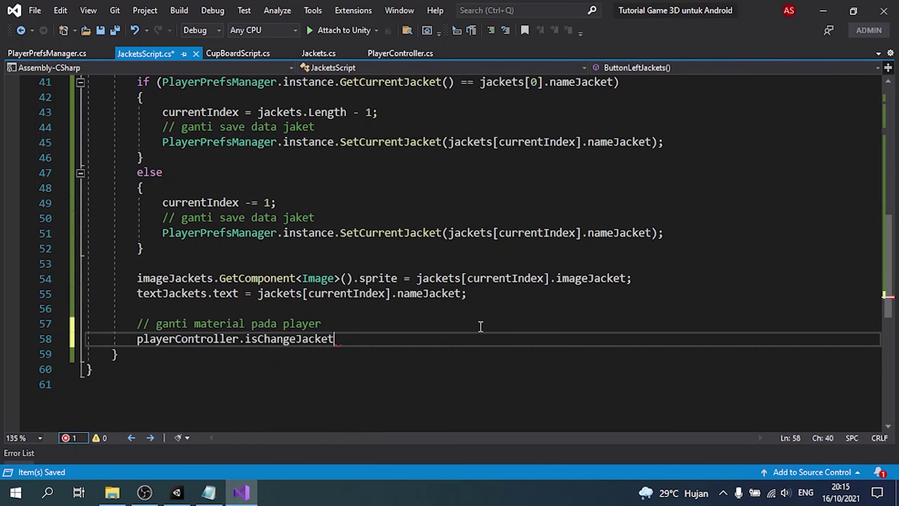
{"action": "type", "text": "= true;"}
{"action": "key", "text": "ctrl+s"}
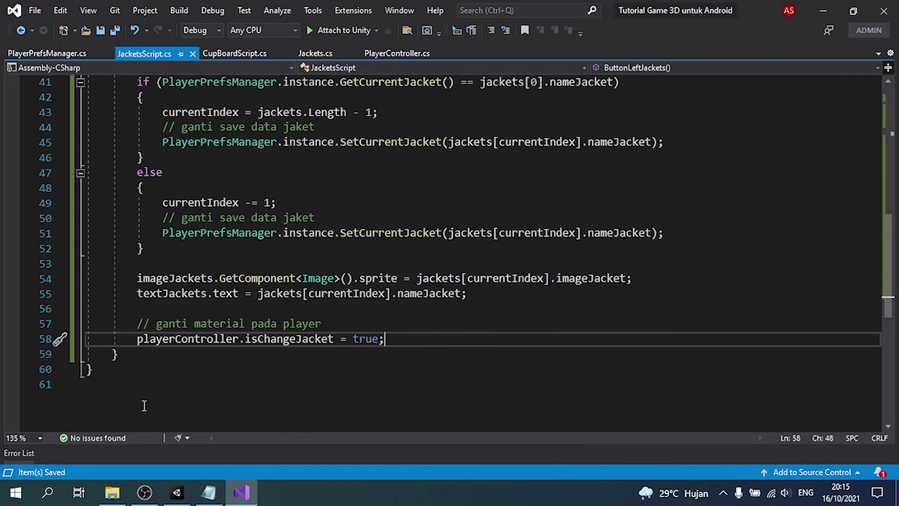
Duplicate the ButtonLeftJackets method below itself and rename the copy ButtonRightJackets.
{"action": "left_click", "coordinate": [120, 354]}
{"action": "scroll", "coordinate": [121, 354], "scroll_direction": "up", "scroll_amount": 1}
{"action": "scroll", "coordinate": [120, 354], "scroll_direction": "up", "scroll_amount": 1}
{"action": "left_click", "coordinate": [112, 124], "text": "shift"}
{"action": "scroll", "coordinate": [243, 313], "scroll_direction": "down", "scroll_amount": 1}
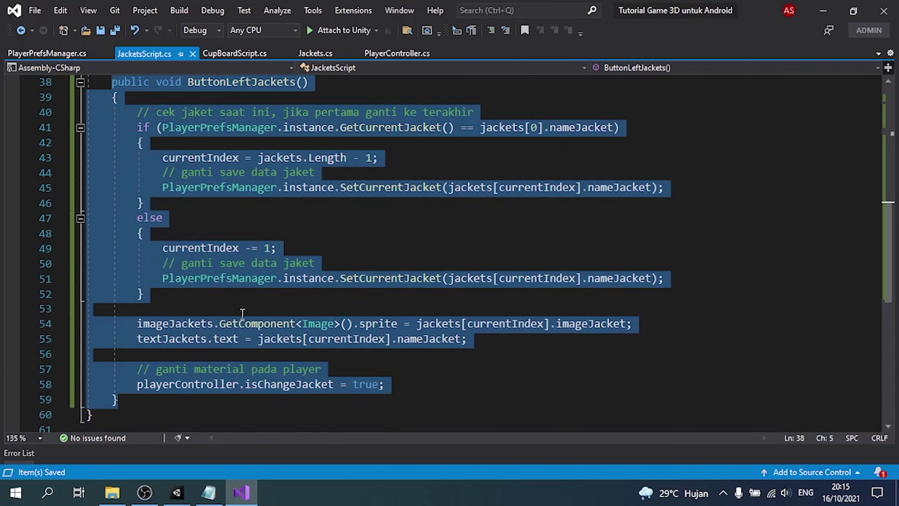
{"action": "key", "text": "ctrl+c"}
{"action": "scroll", "coordinate": [243, 313], "scroll_direction": "down", "scroll_amount": 1}
{"action": "left_click", "coordinate": [177, 353]}
{"action": "key", "text": "Return"}
{"action": "key", "text": "Return"}
{"action": "key", "text": "ctrl+v"}
{"action": "left_click", "coordinate": [224, 120]}
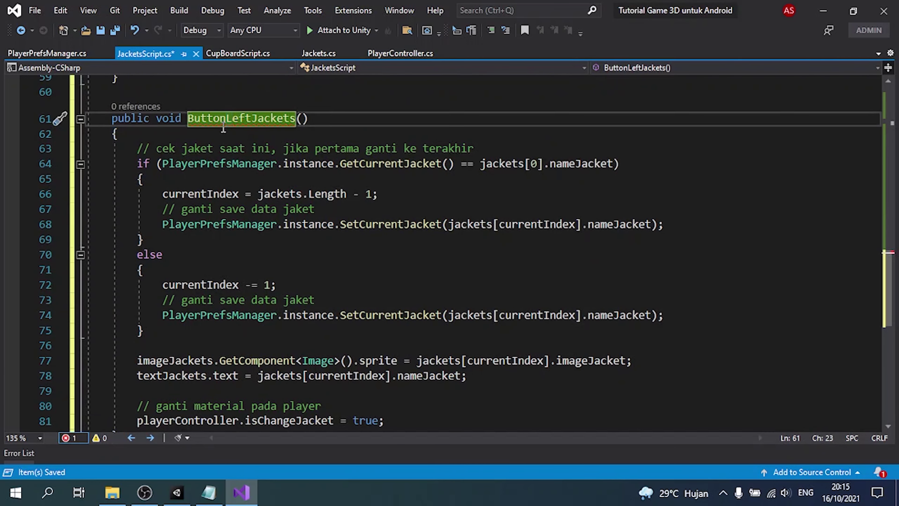
{"action": "left_click_drag", "start_coordinate": [223, 120], "coordinate": [248, 120]}
{"action": "type", "text": "Right"}
{"action": "key", "text": "ctrl+s"}
Change ButtonRightJackets' wrap check from index 0 to jackets.Length - 1.
{"action": "left_click", "coordinate": [538, 164]}
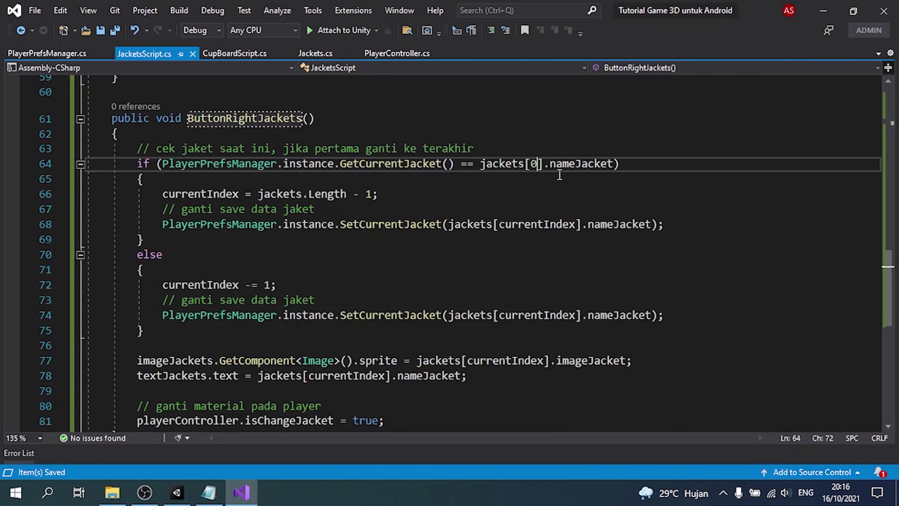
{"action": "key", "text": "BackSpace"}
{"action": "type", "text": "jack"}
{"action": "key", "text": "Tab"}
{"action": "type", "text": ".Le"}
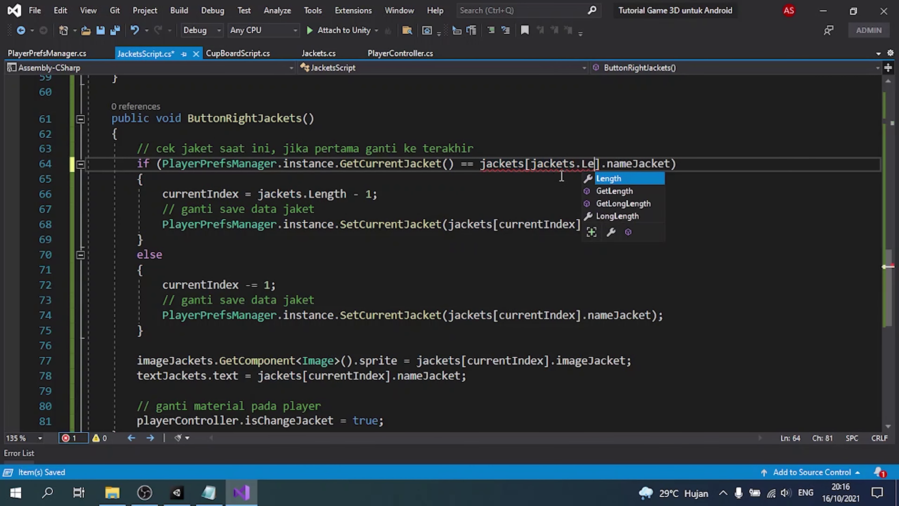
{"action": "key", "text": "Tab"}
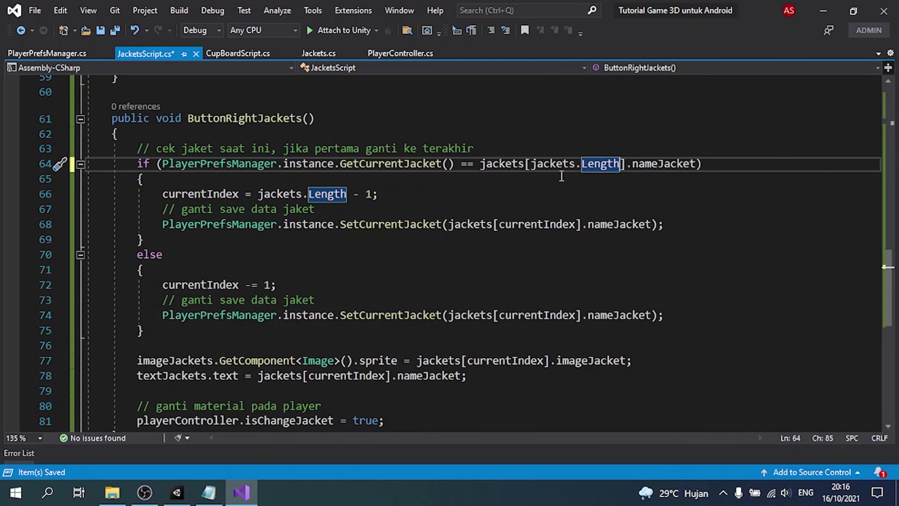
{"action": "type", "text": "- 1"}
{"action": "key", "text": "ctrl+s"}
Swap 'pertama' and 'terakhir' in the wrap comment of ButtonRightJackets.
{"action": "key", "text": "Up"}
{"action": "key", "text": "ctrl+Left"}
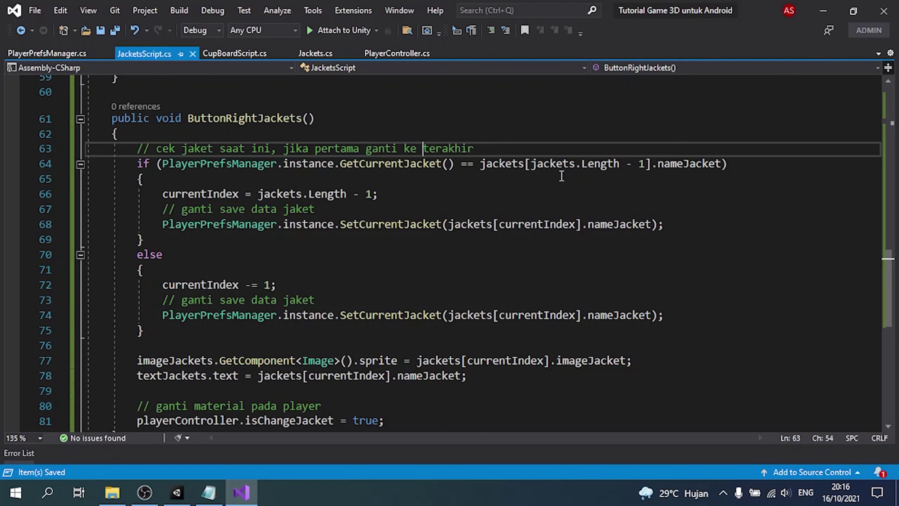
{"action": "key", "text": "ctrl+Left"}
{"action": "key", "text": "ctrl+Left"}
{"action": "key", "text": "ctrl+Left"}
{"action": "key", "text": "ctrl+shift+Right"}
{"action": "type", "text": "terakhir"}
{"action": "key", "text": "ctrl+Right"}
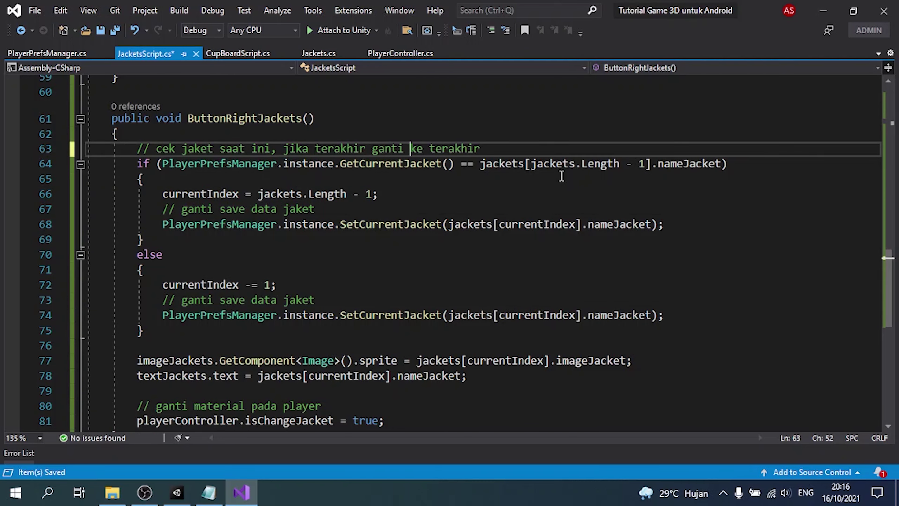
{"action": "key", "text": "ctrl+Right"}
{"action": "key", "text": "ctrl+shift+Right"}
{"action": "type", "text": "pertama"}
{"action": "key", "text": "ctrl+s"}
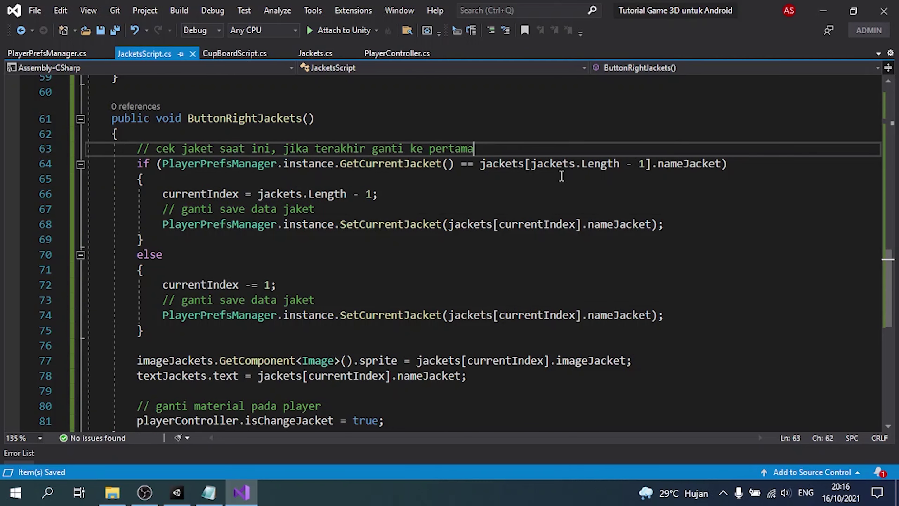
Make the wrap jump to index 0 and change the decrement to currentIndex += 1, then save.
{"action": "left_click", "coordinate": [371, 195]}
{"action": "key", "text": "ctrl+shift+Left"}
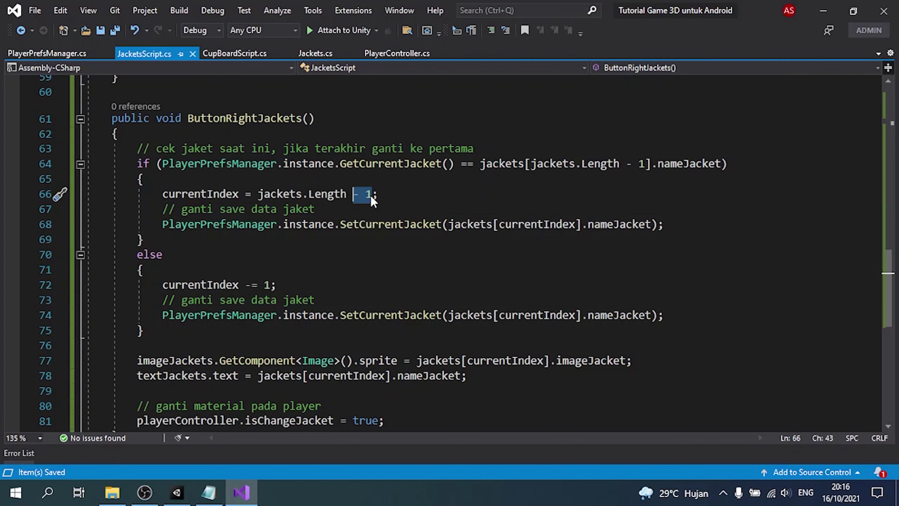
{"action": "key", "text": "ctrl+shift+Left"}
{"action": "key", "text": "ctrl+shift+Left"}
{"action": "key", "text": "ctrl+shift+Left"}
{"action": "type", "text": "0;"}
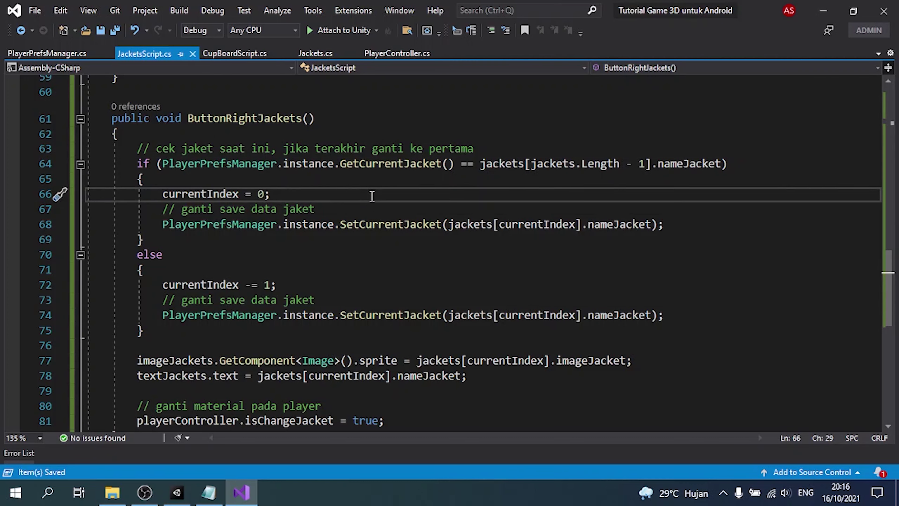
{"action": "key", "text": "Down"}
{"action": "key", "text": "Down"}
{"action": "key", "text": "Down"}
{"action": "key", "text": "Down"}
{"action": "key", "text": "Down"}
{"action": "key", "text": "Down"}
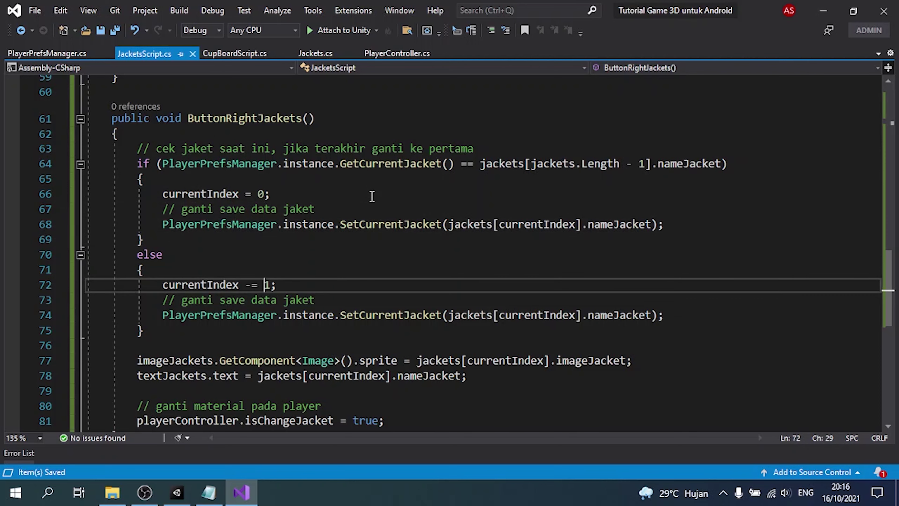
{"action": "key", "text": "Left"}
{"action": "key", "text": "BackSpace"}
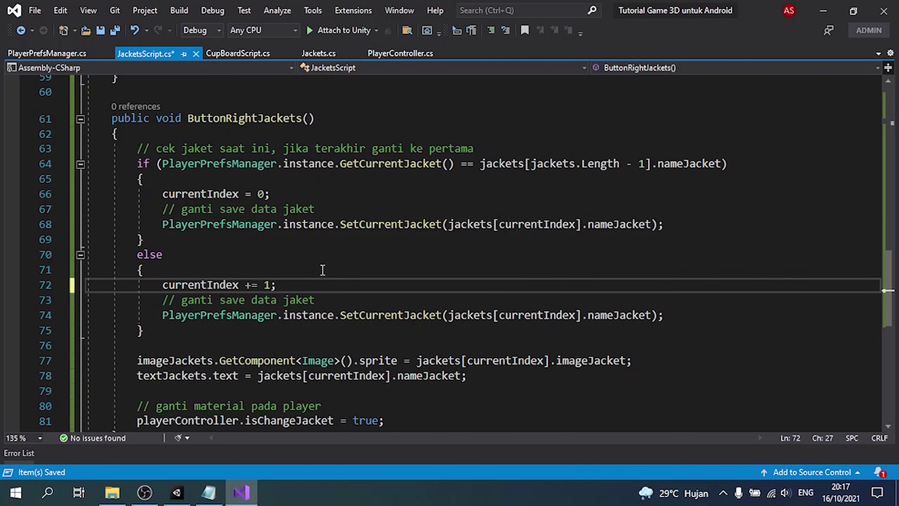
{"action": "scroll", "coordinate": [323, 270], "scroll_direction": "down", "scroll_amount": 1}
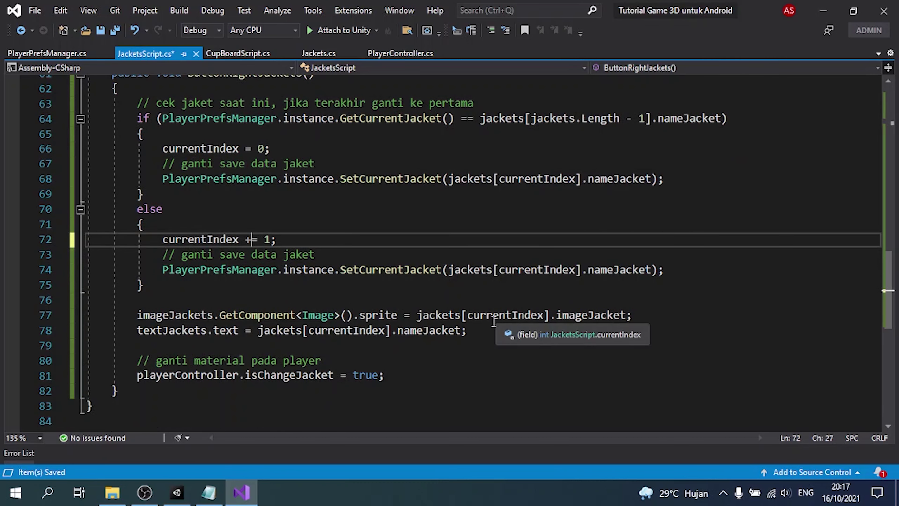
{"action": "key", "text": "ctrl+s"}
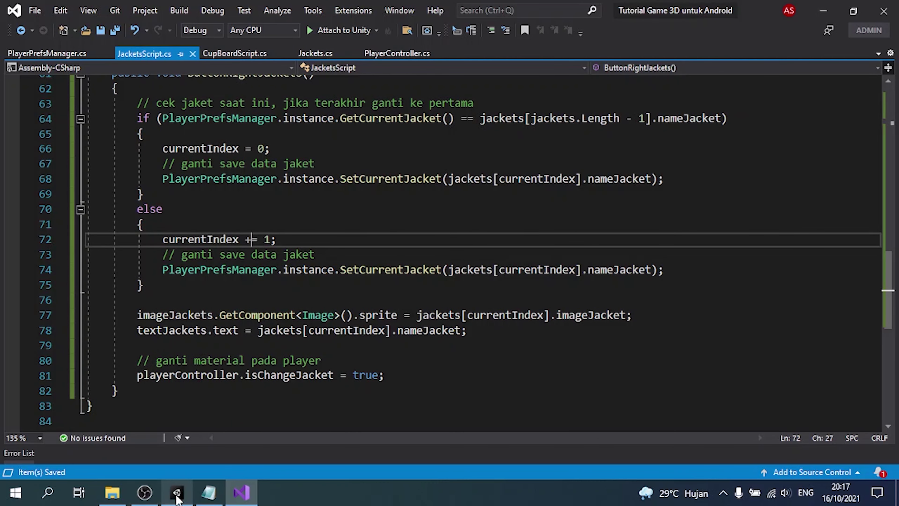
{"action": "left_click", "coordinate": [177, 493]}
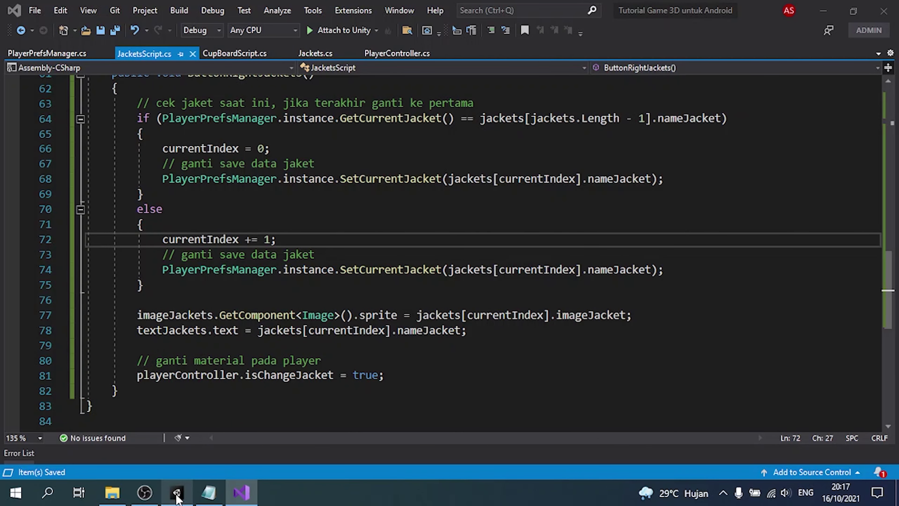
Open the Cup Board prefab from the Home scene and lock the Inspector on it.
{"action": "left_click", "coordinate": [176, 498]}
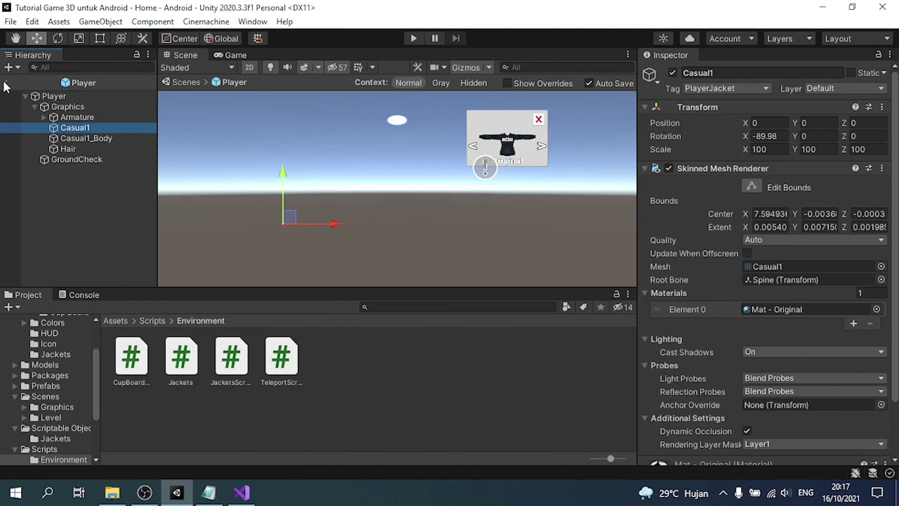
{"action": "left_click", "coordinate": [6, 82]}
{"action": "left_click", "coordinate": [67, 195]}
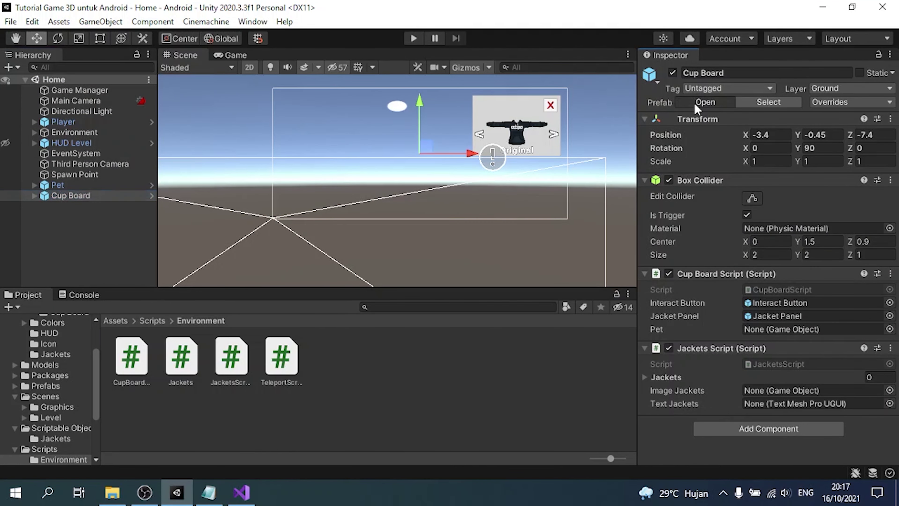
{"action": "left_click", "coordinate": [704, 102]}
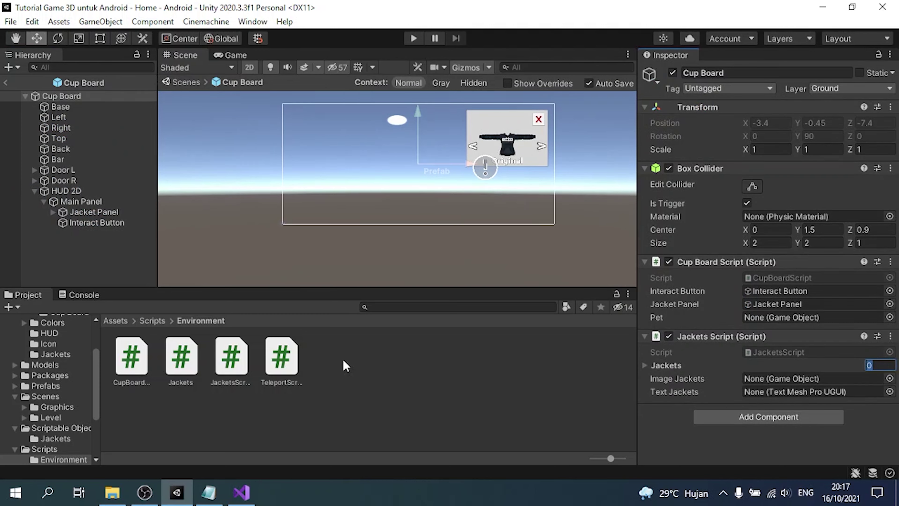
{"action": "left_click", "coordinate": [53, 212]}
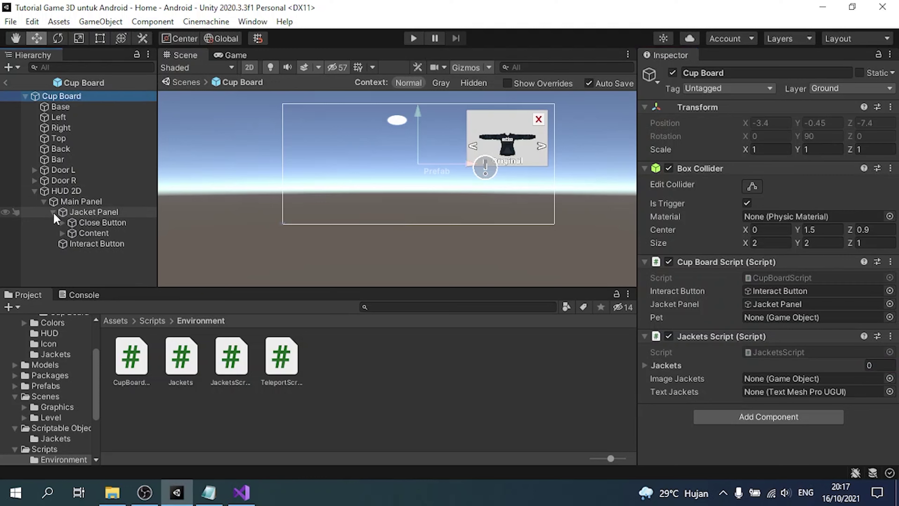
{"action": "left_click", "coordinate": [62, 241]}
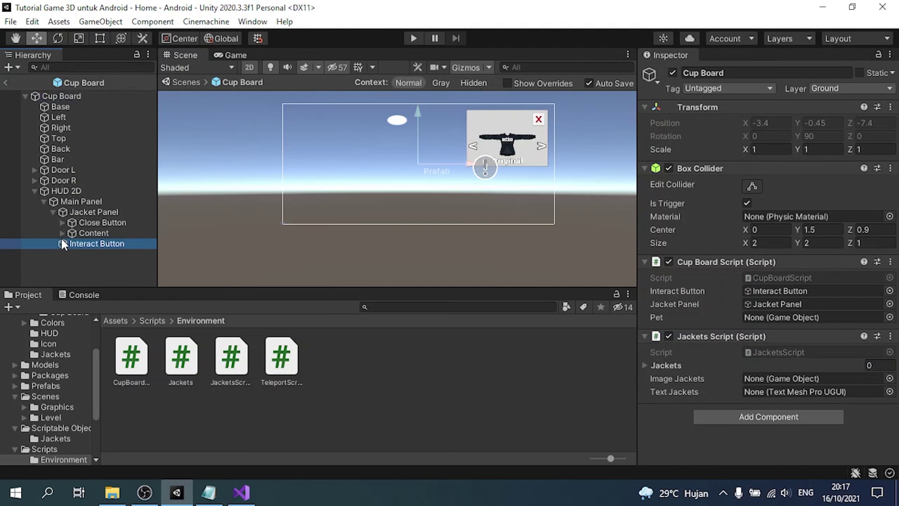
{"action": "left_click", "coordinate": [78, 96]}
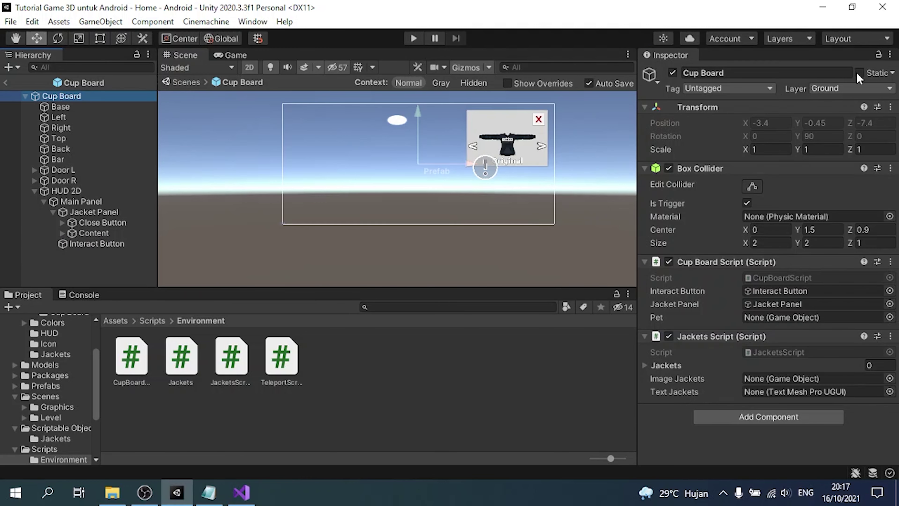
{"action": "left_click", "coordinate": [878, 55]}
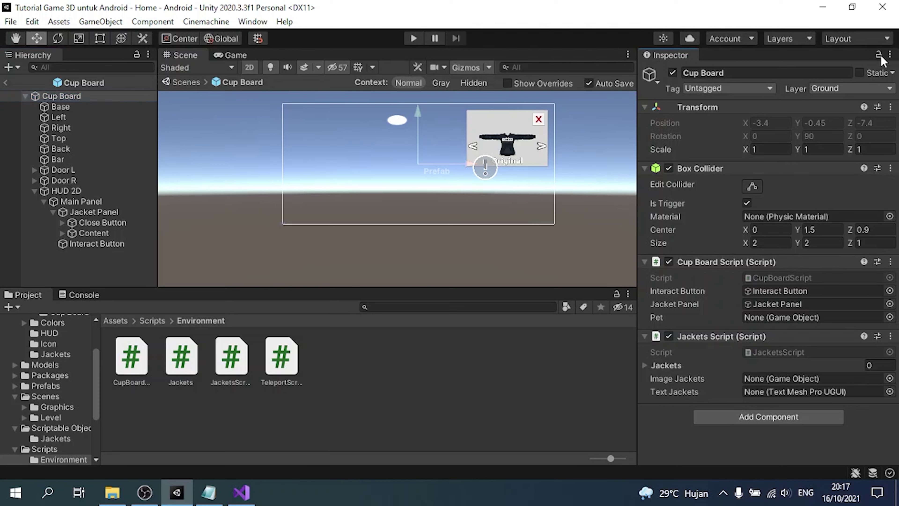
Assign the Image and Text (TMP) children of Content to JacketsScript's Image Jackets and Text Jackets fields.
{"action": "left_click", "coordinate": [62, 233]}
{"action": "left_click_drag", "start_coordinate": [94, 265], "coordinate": [814, 384]}
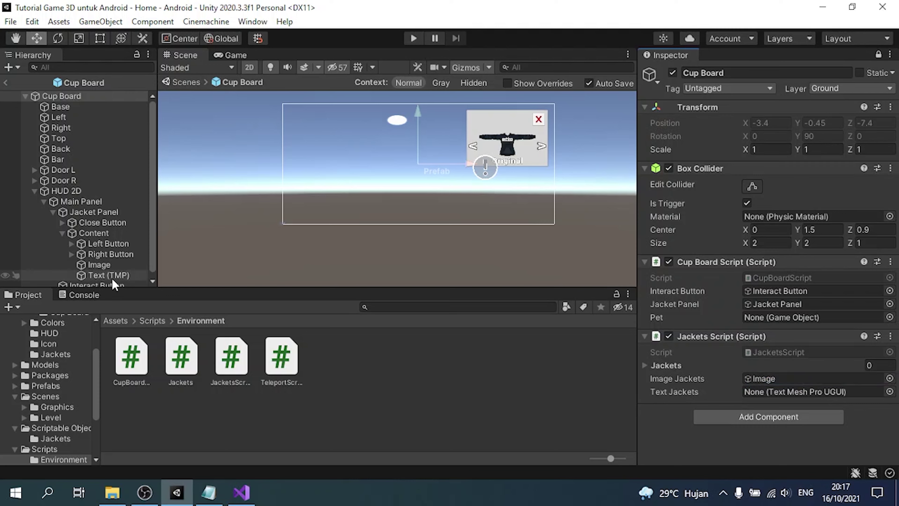
{"action": "mouse_move", "coordinate": [112, 271]}
{"action": "left_mouse_down"}
{"action": "mouse_move", "coordinate": [695, 320]}
{"action": "mouse_move", "coordinate": [842, 391]}
{"action": "left_mouse_up"}
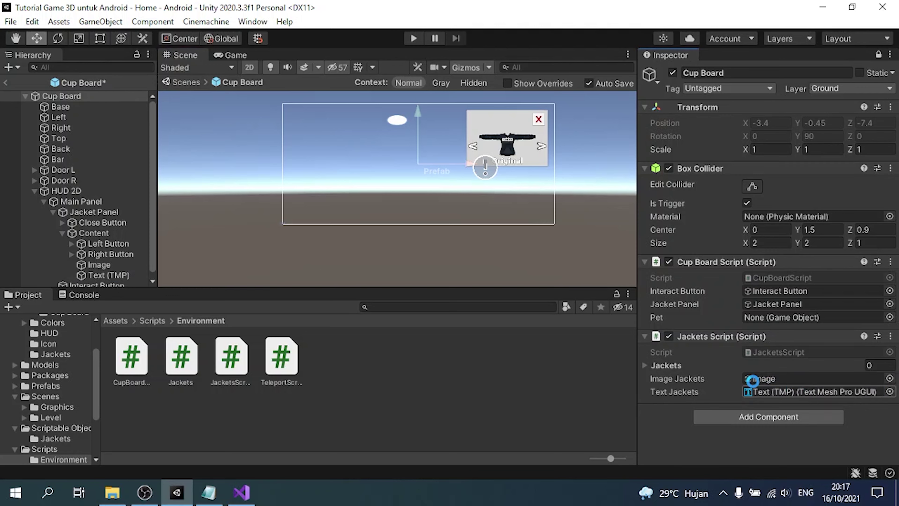
Rename the Image and Text (TMP) objects to Image Jackets and Text Jackets.
{"action": "left_click", "coordinate": [117, 265]}
{"action": "left_click", "coordinate": [117, 265]}
{"action": "type", "text": "Jacket"}
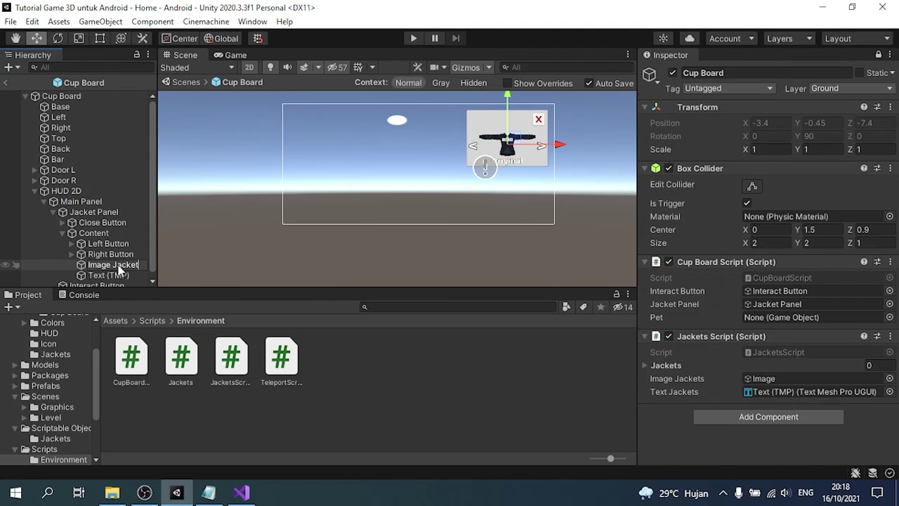
{"action": "type", "text": "s"}
{"action": "key", "text": "Return"}
{"action": "left_click", "coordinate": [121, 271]}
{"action": "left_click", "coordinate": [121, 271]}
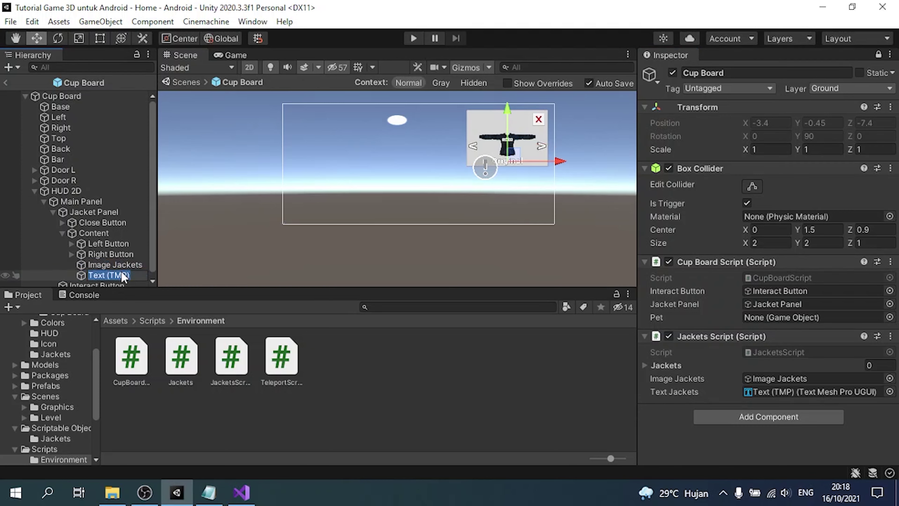
{"action": "key", "text": "End"}
{"action": "type", "text": "Jackets"}
{"action": "key", "text": "Return"}
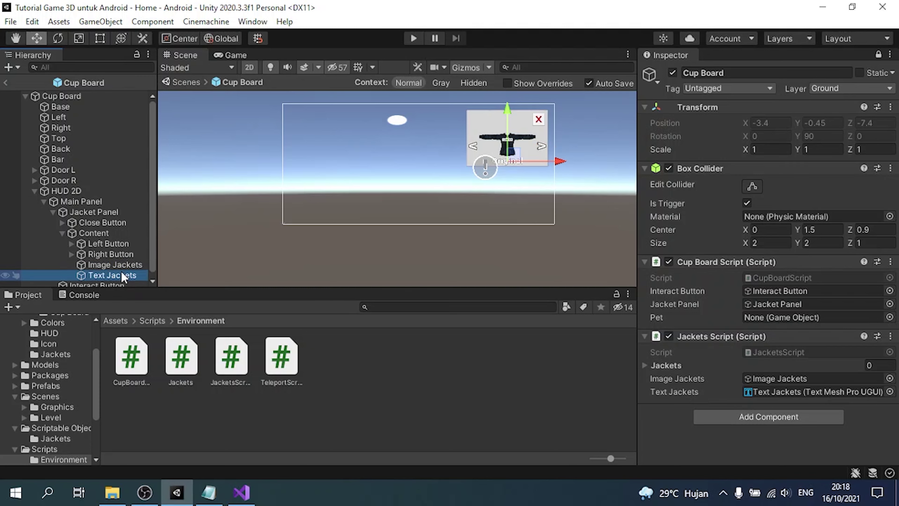
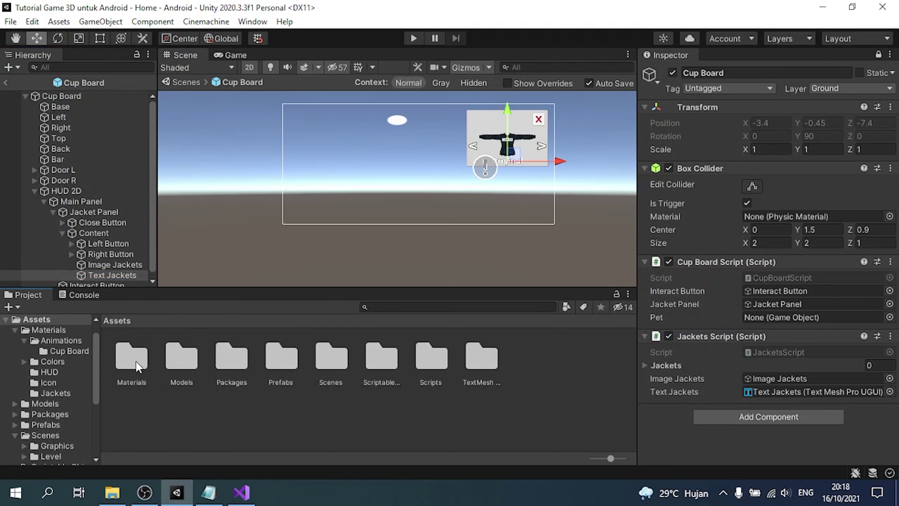
Open Scriptable Object > Jackets in the Project assets to show the six colored jacket assets.
{"action": "left_click", "coordinate": [135, 361]}
{"action": "double_click", "coordinate": [373, 362]}
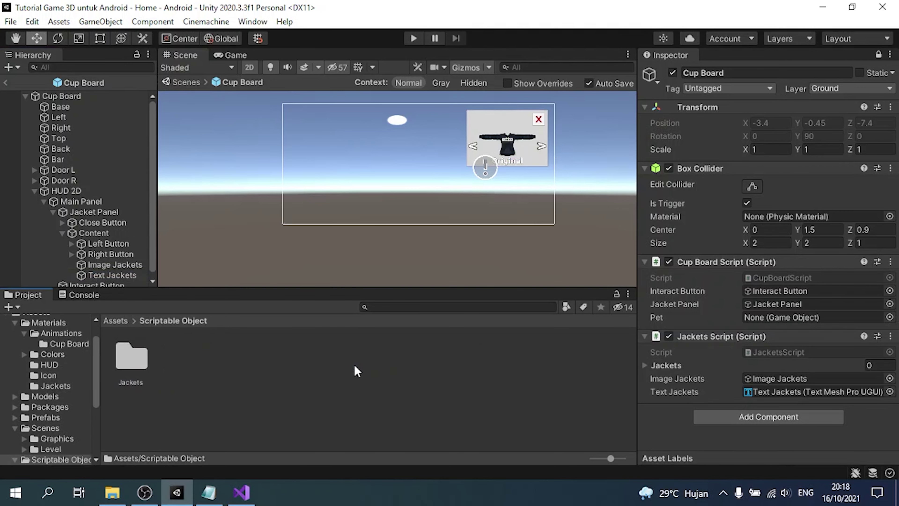
{"action": "double_click", "coordinate": [127, 365]}
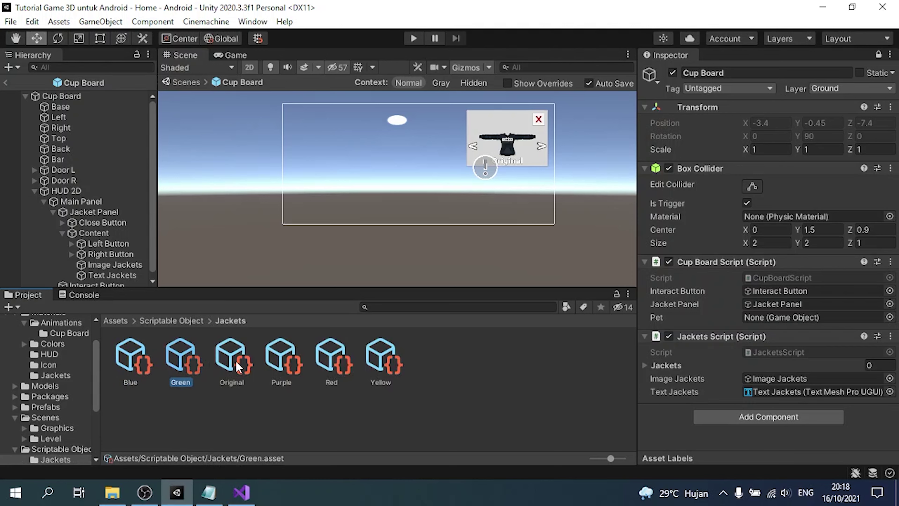
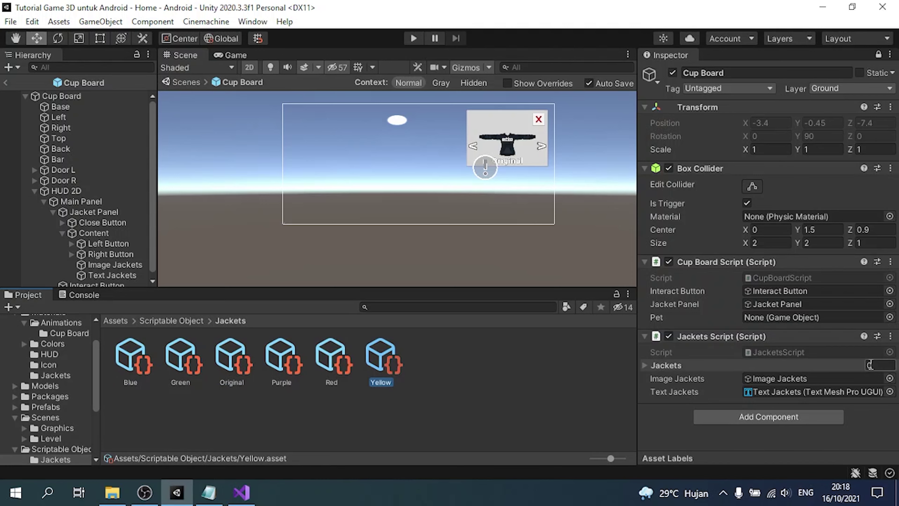
Set the Jackets list size to 5.
{"action": "left_click", "coordinate": [869, 365]}
{"action": "type", "text": "5"}
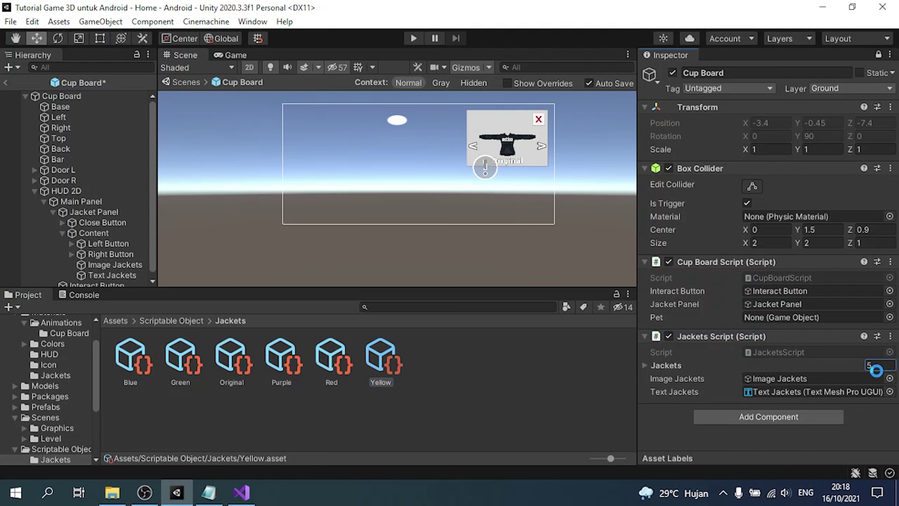
{"action": "left_click", "coordinate": [644, 365]}
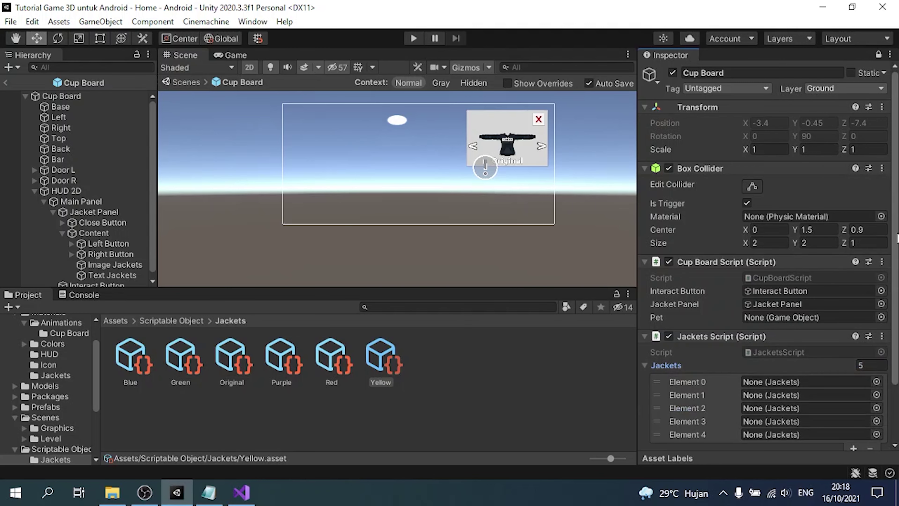
{"action": "scroll", "coordinate": [768, 255], "scroll_direction": "down", "scroll_amount": 3}
Fill the first elements with the Original, Green, Blue and Purple jackets in order.
{"action": "left_click_drag", "start_coordinate": [142, 361], "coordinate": [823, 314]}
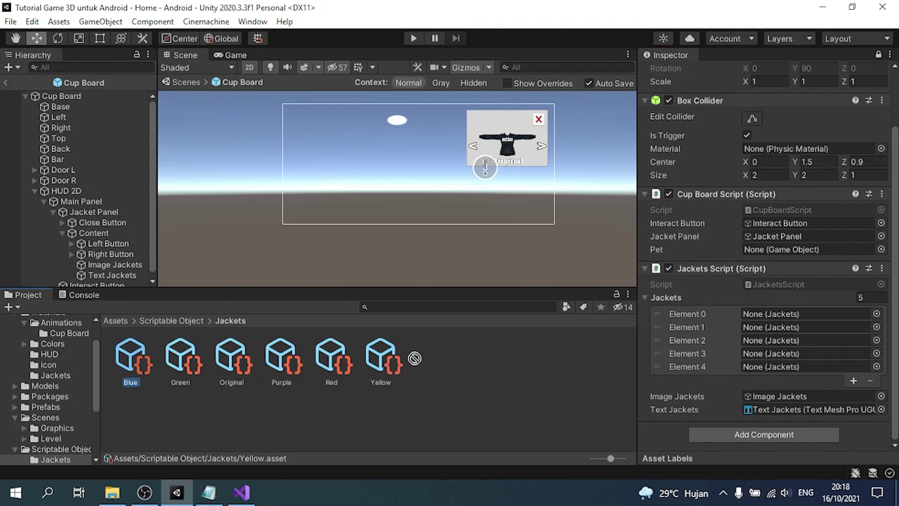
{"action": "left_click_drag", "start_coordinate": [177, 358], "coordinate": [775, 327]}
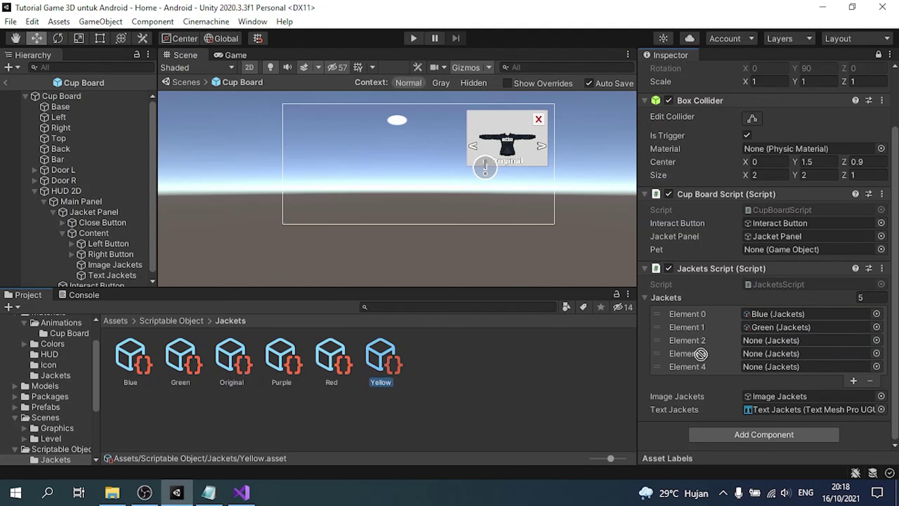
{"action": "left_click_drag", "start_coordinate": [701, 353], "coordinate": [782, 340]}
{"action": "left_click", "coordinate": [773, 342]}
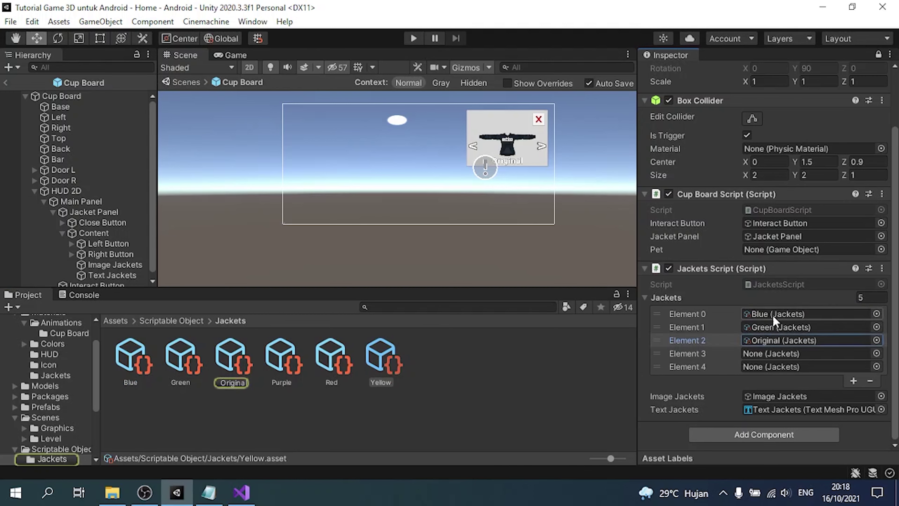
{"action": "left_click_drag", "start_coordinate": [243, 358], "coordinate": [782, 314]}
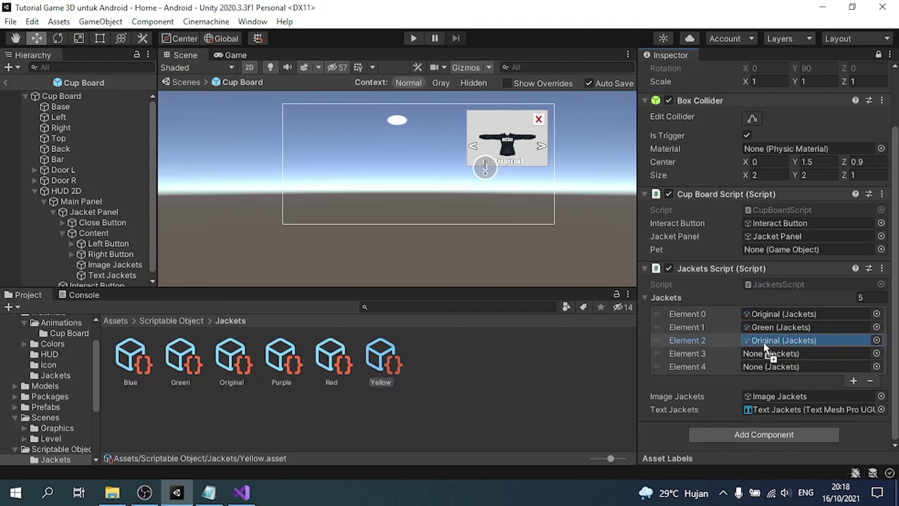
{"action": "left_click_drag", "start_coordinate": [130, 364], "coordinate": [779, 342]}
{"action": "mouse_move", "coordinate": [281, 358]}
{"action": "left_mouse_down"}
{"action": "mouse_move", "coordinate": [536, 348]}
{"action": "mouse_move", "coordinate": [779, 353]}
{"action": "left_mouse_up"}
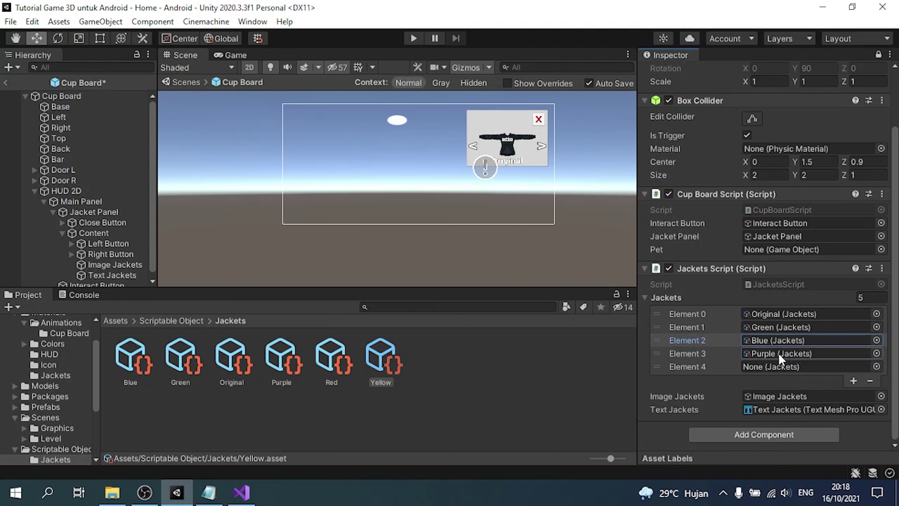
{"action": "left_click_drag", "start_coordinate": [332, 361], "coordinate": [778, 366]}
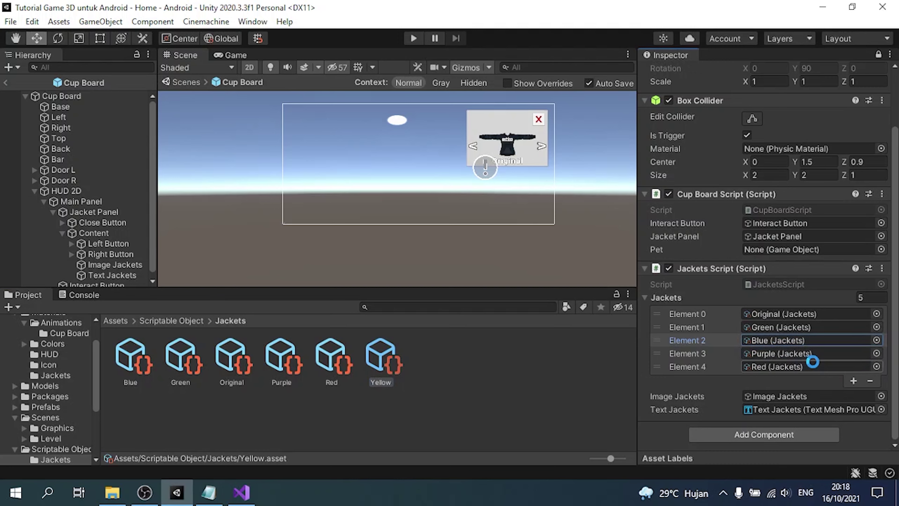
Add a sixth list entry and put the Yellow jacket in Element 5.
{"action": "left_click", "coordinate": [853, 380]}
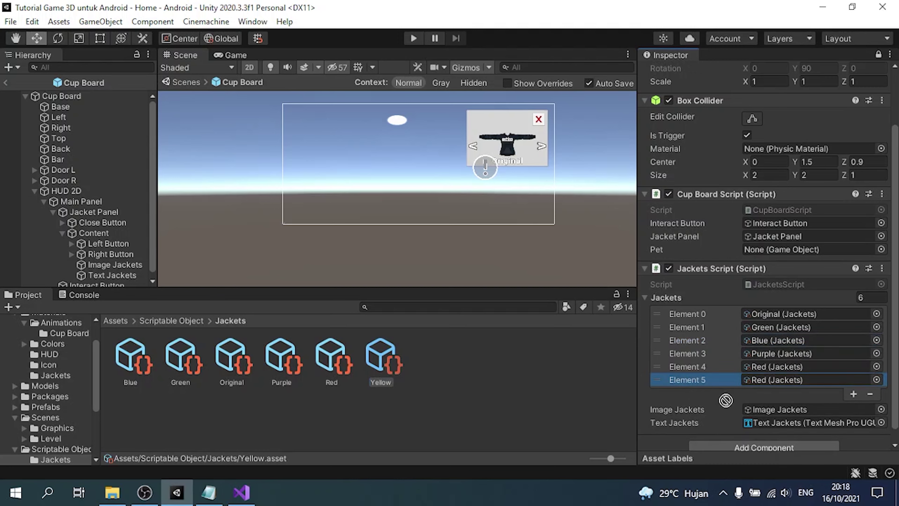
{"action": "left_click_drag", "start_coordinate": [725, 400], "coordinate": [785, 379]}
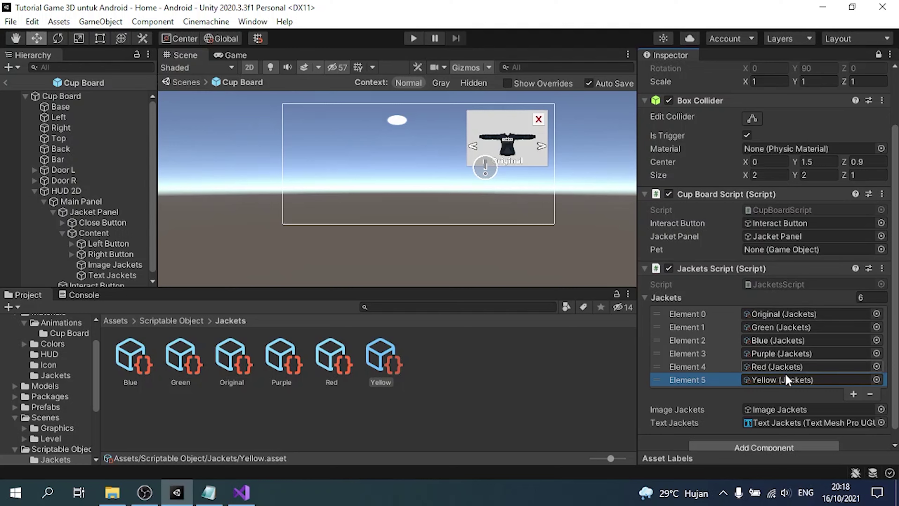
{"action": "scroll", "coordinate": [803, 341], "scroll_direction": "down", "scroll_amount": 1}
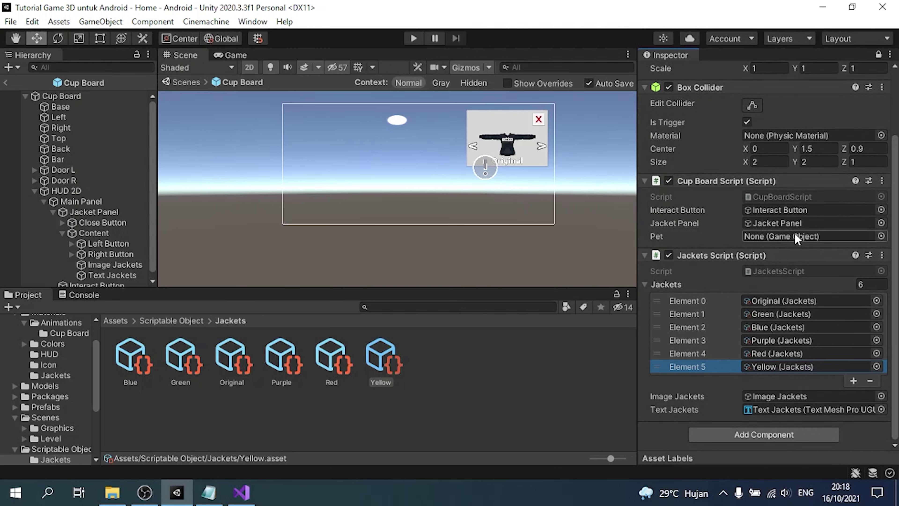
{"action": "left_click", "coordinate": [99, 245]}
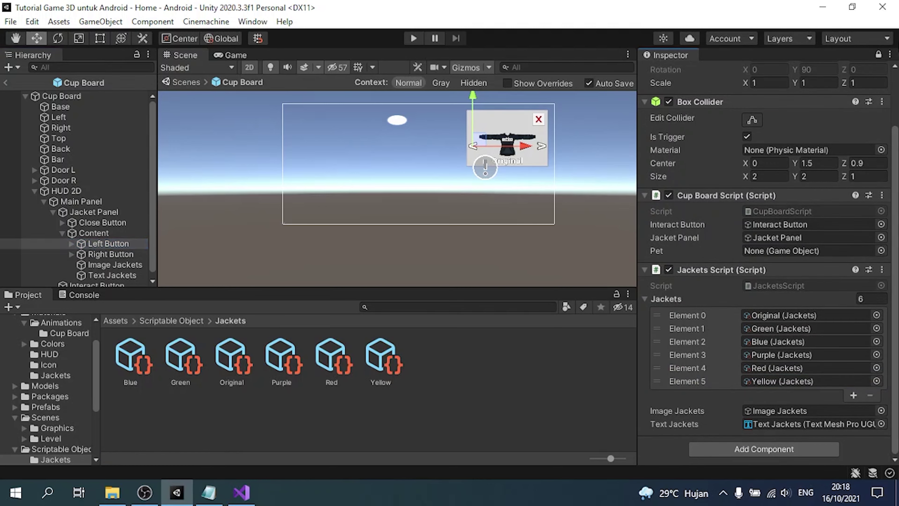
Make the Left Button's On Click call Cup Board's JacketsScript.ButtonLeftJackets.
{"action": "left_click", "coordinate": [878, 54]}
{"action": "scroll", "coordinate": [897, 249], "scroll_direction": "down", "scroll_amount": 2}
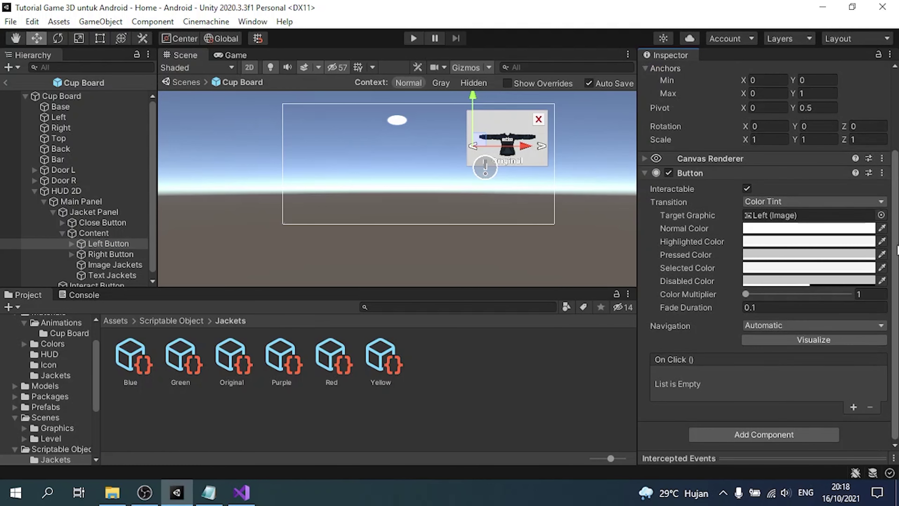
{"action": "left_click", "coordinate": [853, 407]}
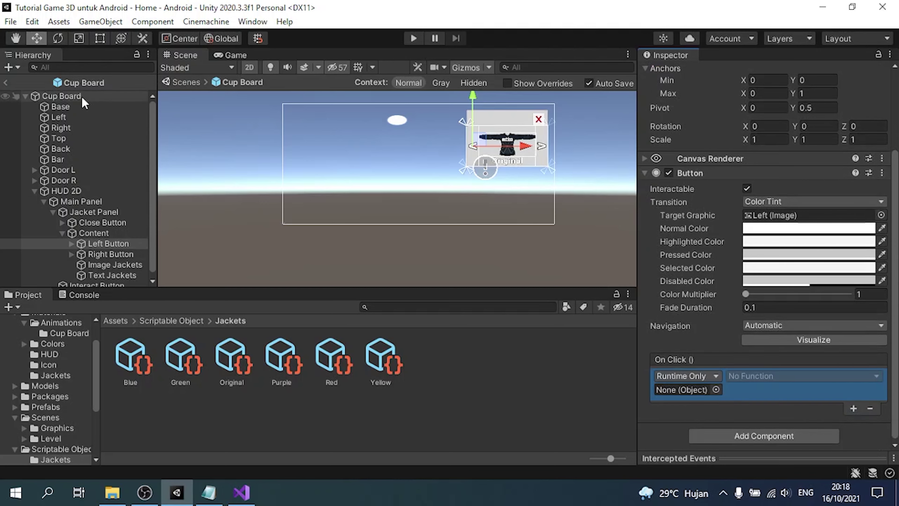
{"action": "left_click_drag", "start_coordinate": [67, 96], "coordinate": [689, 390]}
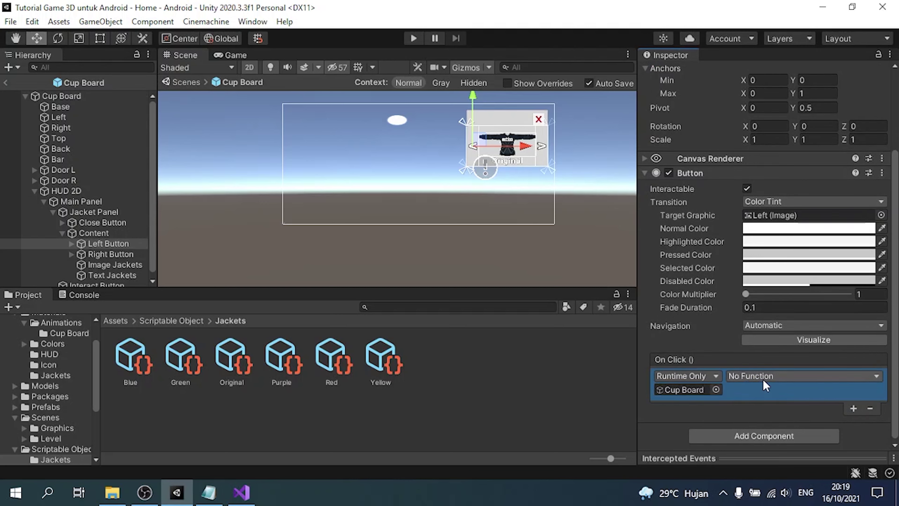
{"action": "left_click", "coordinate": [766, 376]}
{"action": "mouse_move", "coordinate": [771, 465]}
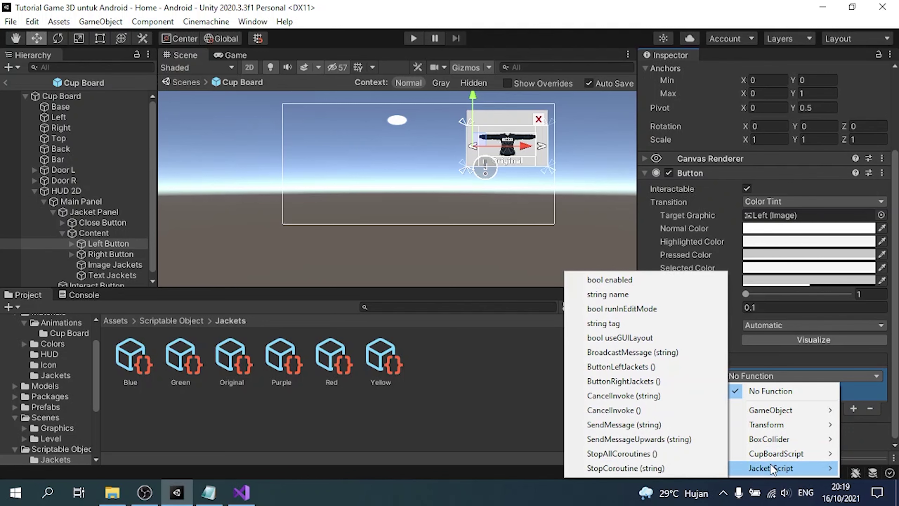
{"action": "left_click", "coordinate": [651, 367]}
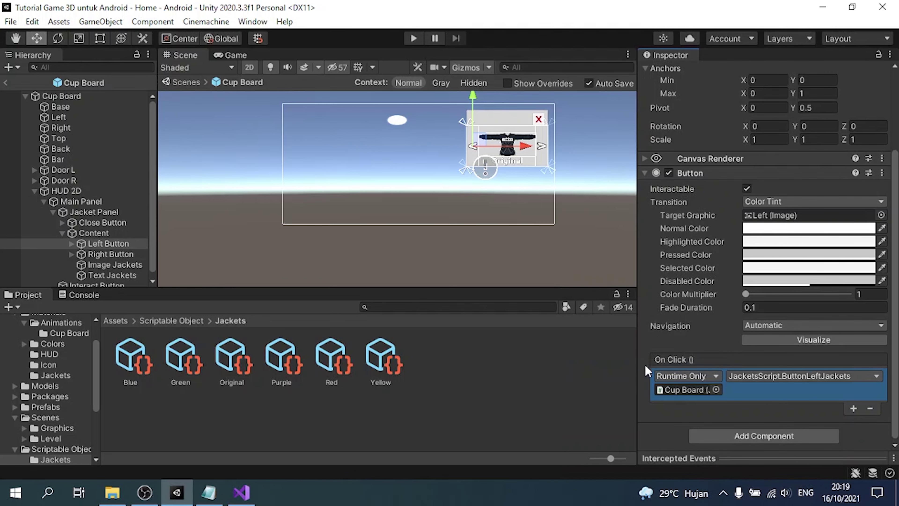
Make the Right Button's On Click call Cup Board's JacketsScript.ButtonRightJackets.
{"action": "left_click", "coordinate": [99, 254]}
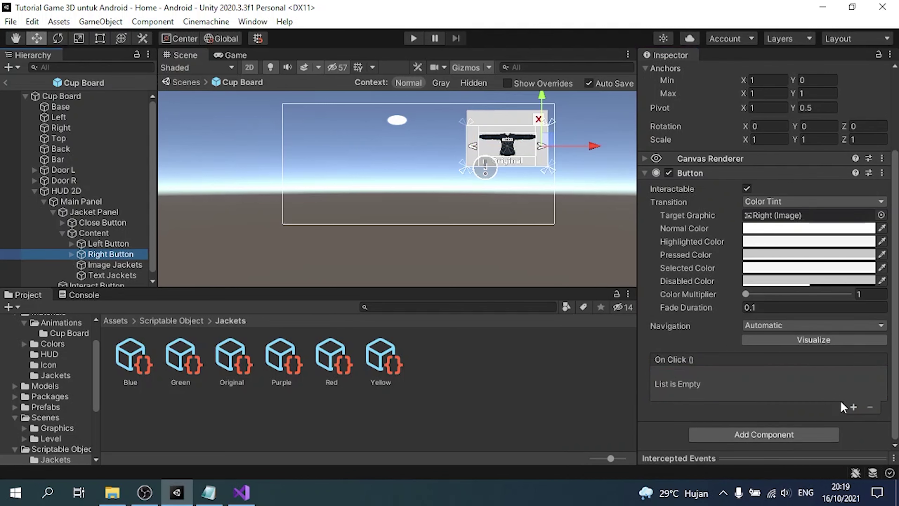
{"action": "left_click", "coordinate": [852, 407]}
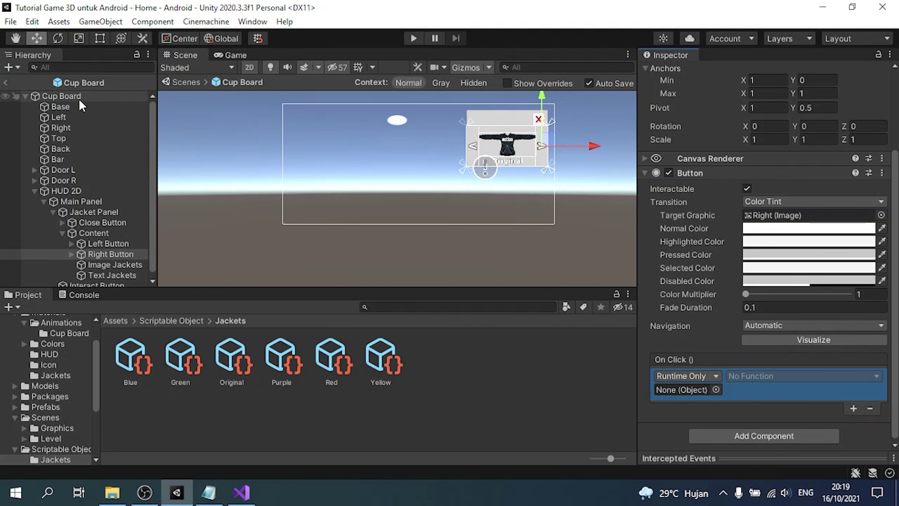
{"action": "left_click_drag", "start_coordinate": [80, 102], "coordinate": [696, 399]}
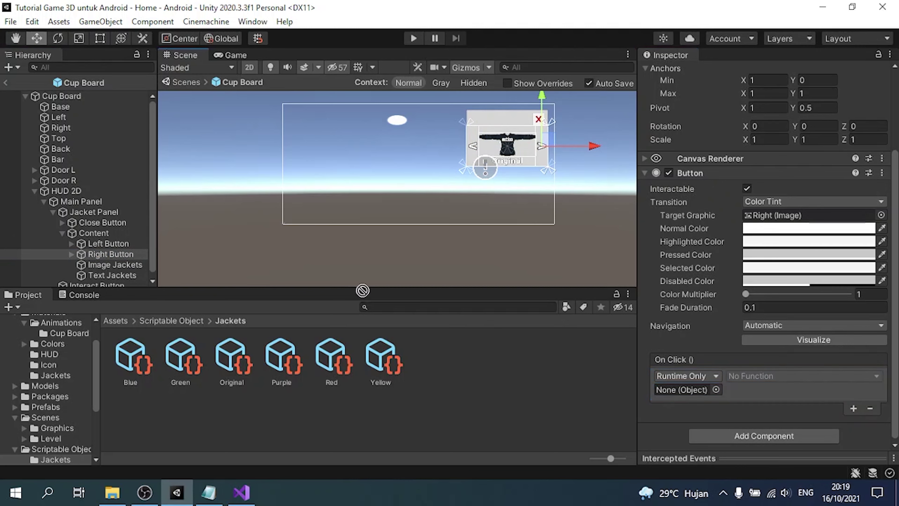
{"action": "left_click", "coordinate": [760, 381]}
{"action": "mouse_move", "coordinate": [741, 462]}
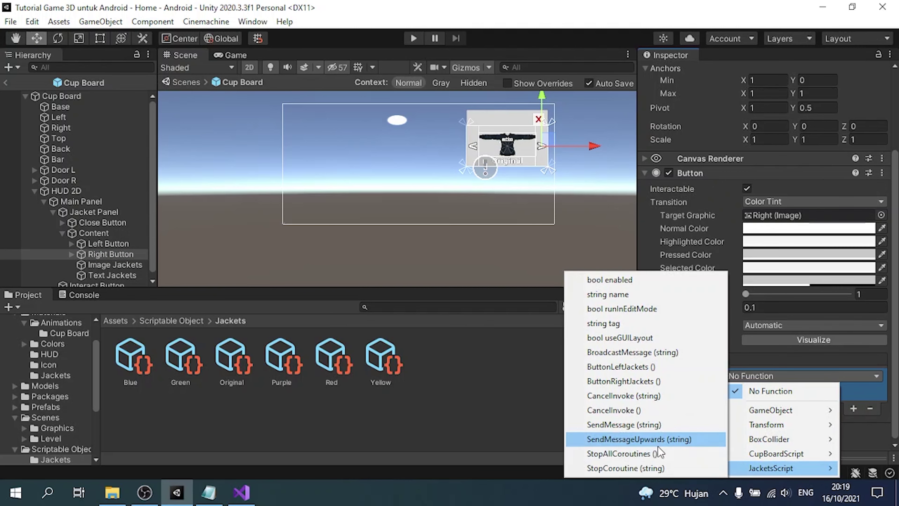
{"action": "left_click", "coordinate": [632, 381]}
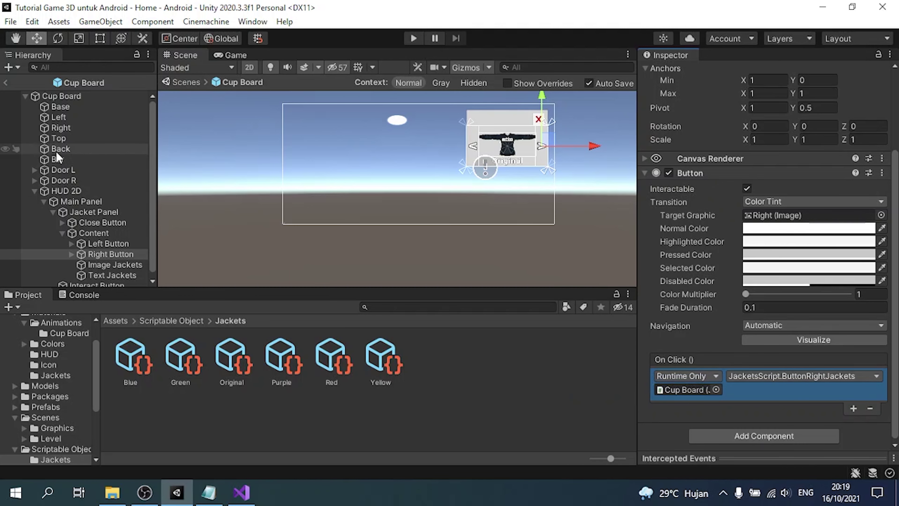
{"action": "left_click", "coordinate": [52, 212], "text": "alt"}
Deactivate the Jacket Panel and Interact Button in the Cup Board prefab.
{"action": "left_click", "coordinate": [86, 212]}
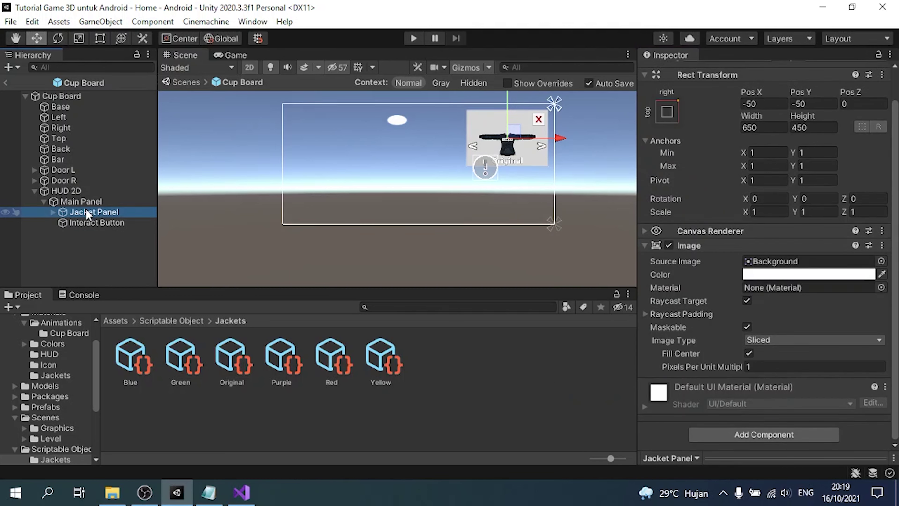
{"action": "scroll", "coordinate": [694, 103], "scroll_direction": "up", "scroll_amount": 2}
{"action": "left_click", "coordinate": [673, 73]}
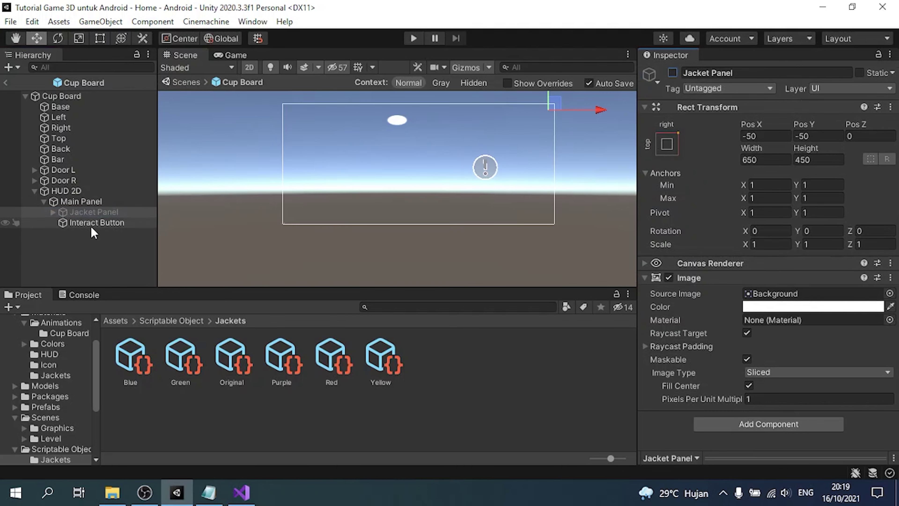
{"action": "left_click", "coordinate": [87, 222]}
{"action": "left_click", "coordinate": [673, 73]}
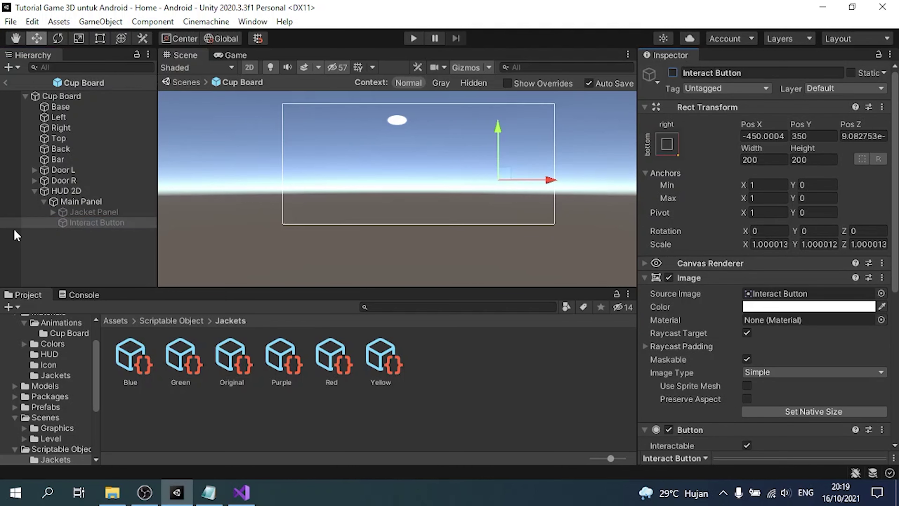
{"action": "left_click", "coordinate": [42, 202]}
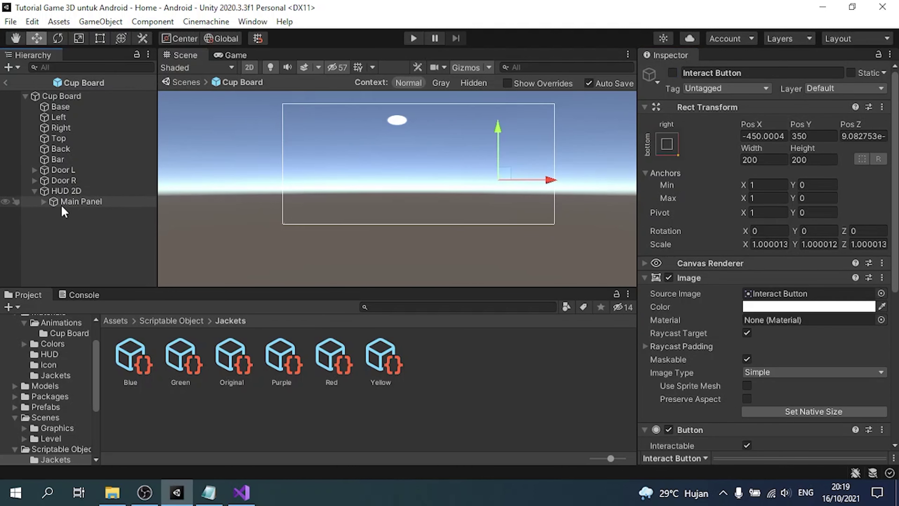
{"action": "left_click", "coordinate": [62, 205]}
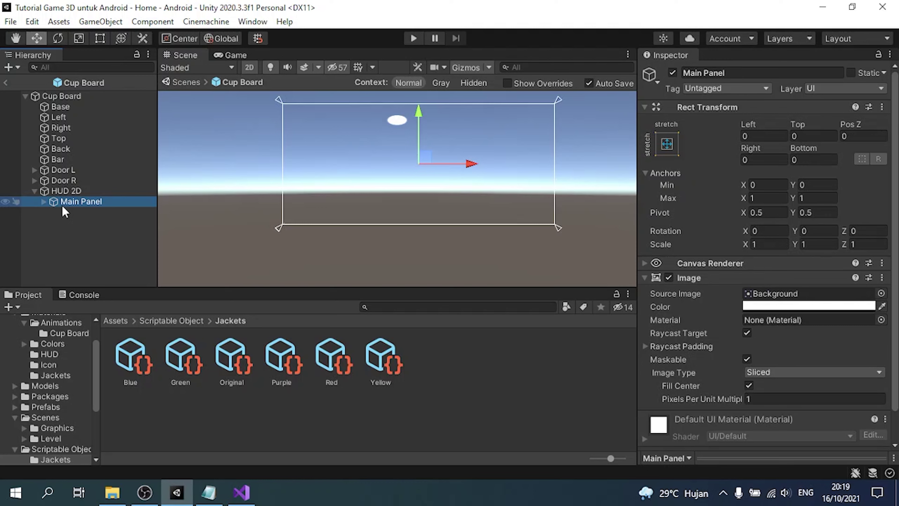
Back in the Home scene, assign the scene's Pet object to Cup Board's Pet field.
{"action": "left_click", "coordinate": [6, 82]}
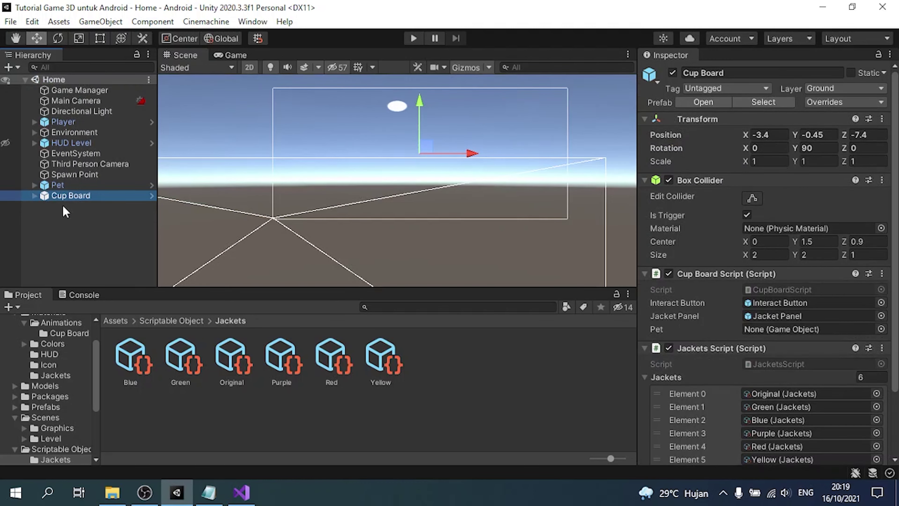
{"action": "left_click", "coordinate": [66, 219]}
{"action": "left_click", "coordinate": [70, 193]}
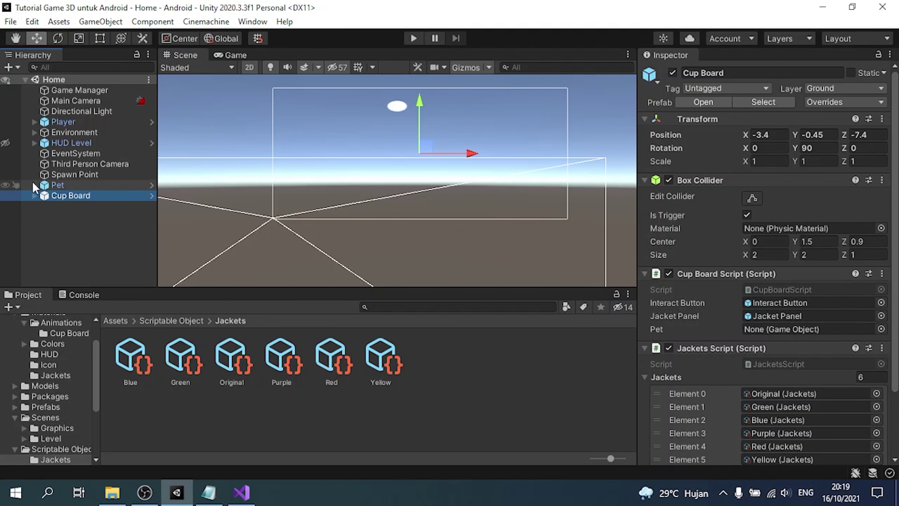
{"action": "left_click_drag", "start_coordinate": [34, 187], "coordinate": [799, 328]}
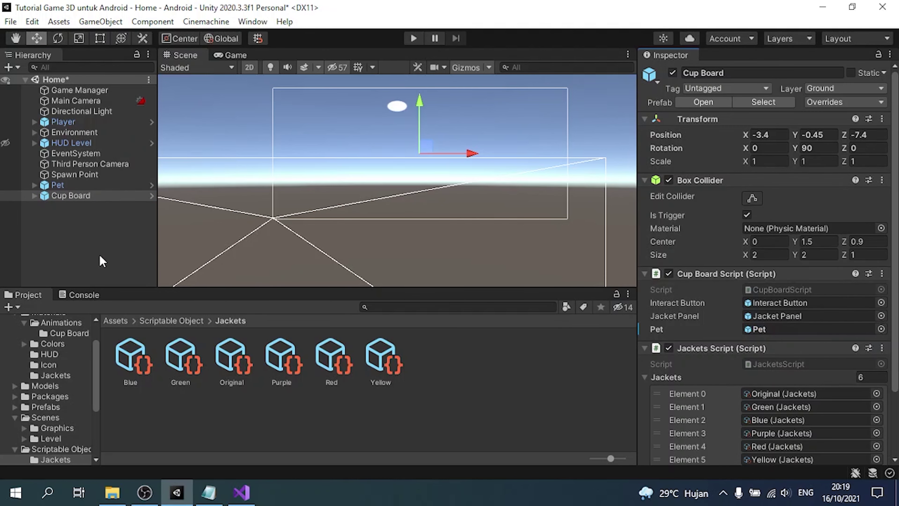
Open the Cup Board prefab, return to the Home scene, and run a quick Play test.
{"action": "left_click", "coordinate": [703, 103]}
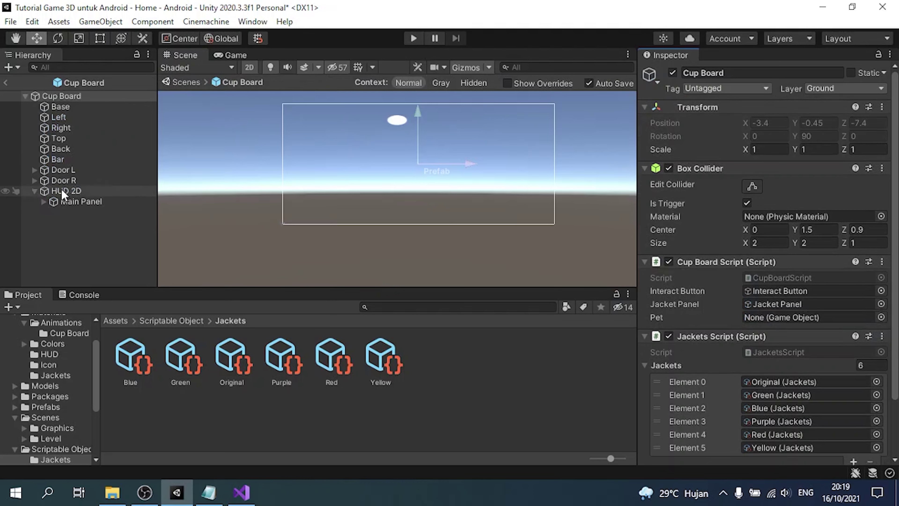
{"action": "left_click", "coordinate": [5, 82]}
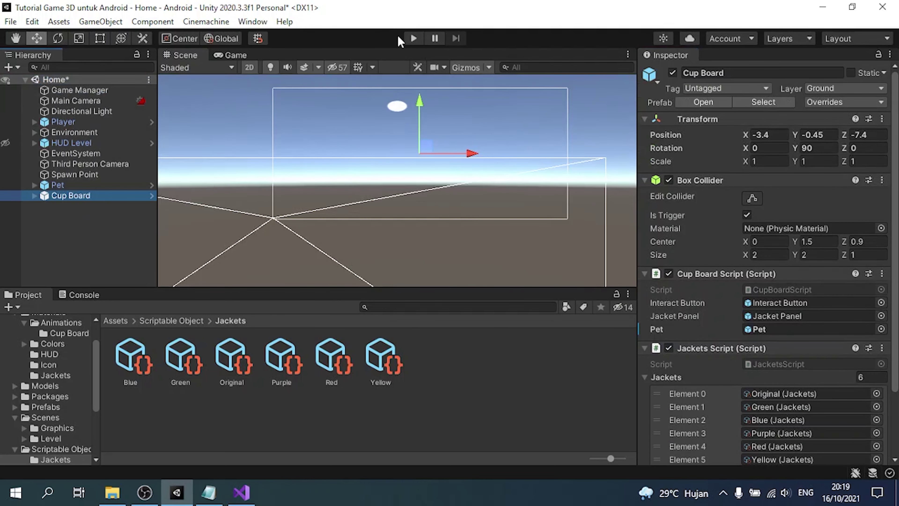
{"action": "left_click", "coordinate": [413, 38]}
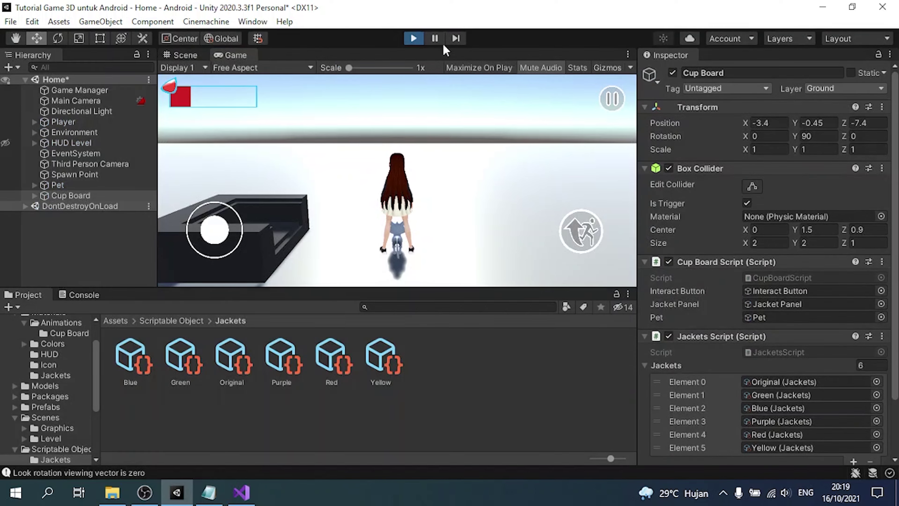
{"action": "left_click", "coordinate": [413, 38]}
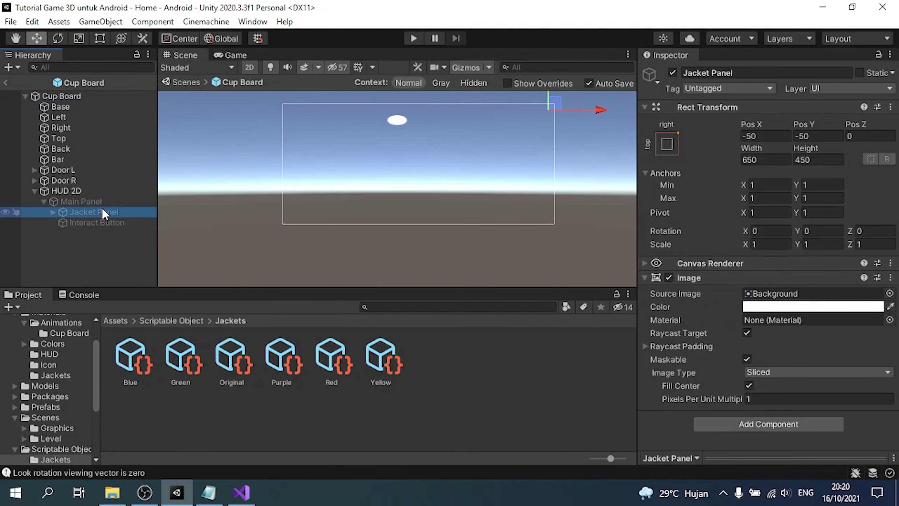
Move Jacket Panel and Interact Button directly under HUD 2D and delete Main Panel.
{"action": "left_click", "coordinate": [101, 205]}
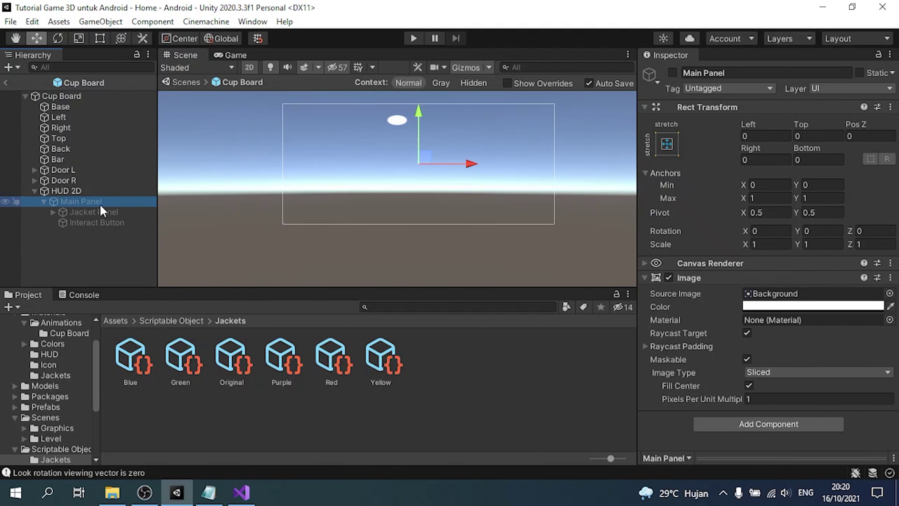
{"action": "left_click", "coordinate": [102, 211]}
{"action": "key", "text": "shift+Down"}
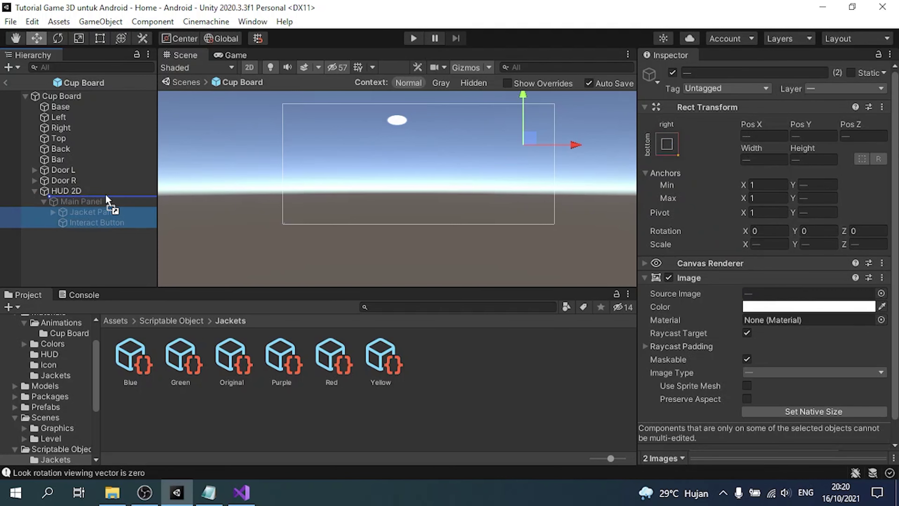
{"action": "left_click_drag", "start_coordinate": [107, 198], "coordinate": [106, 197]}
{"action": "right_click", "coordinate": [89, 222]}
{"action": "left_click", "coordinate": [134, 252]}
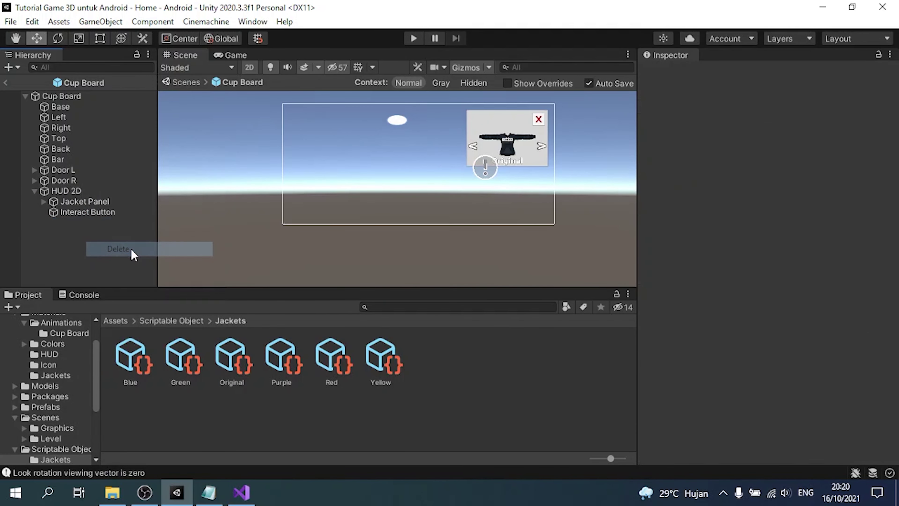
Reopen the Cup Board prefab and deactivate Jacket Panel.
{"action": "left_click", "coordinate": [81, 212]}
{"action": "left_click", "coordinate": [92, 199]}
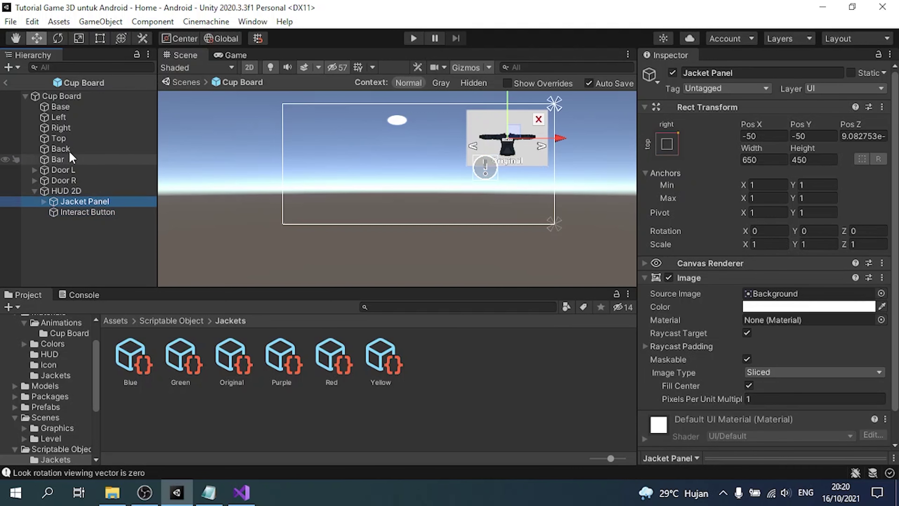
{"action": "left_click", "coordinate": [5, 83]}
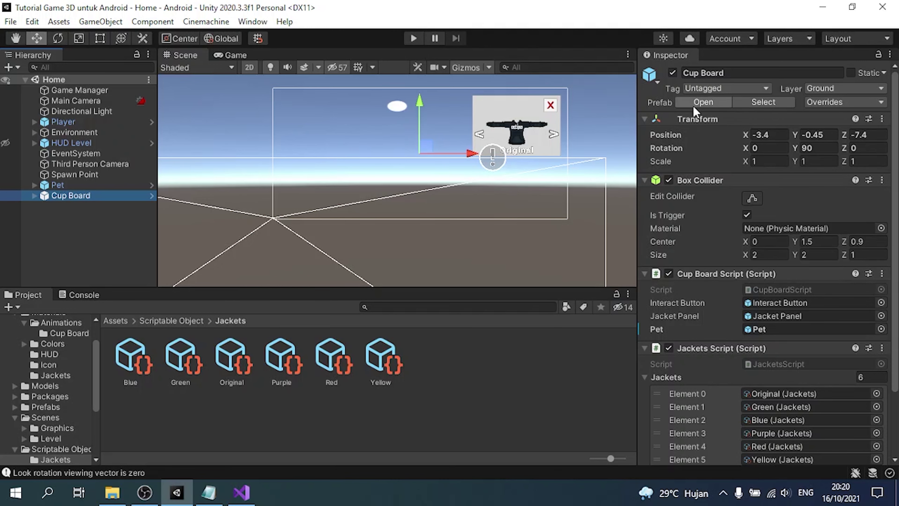
{"action": "left_click", "coordinate": [703, 102]}
{"action": "left_click", "coordinate": [79, 201]}
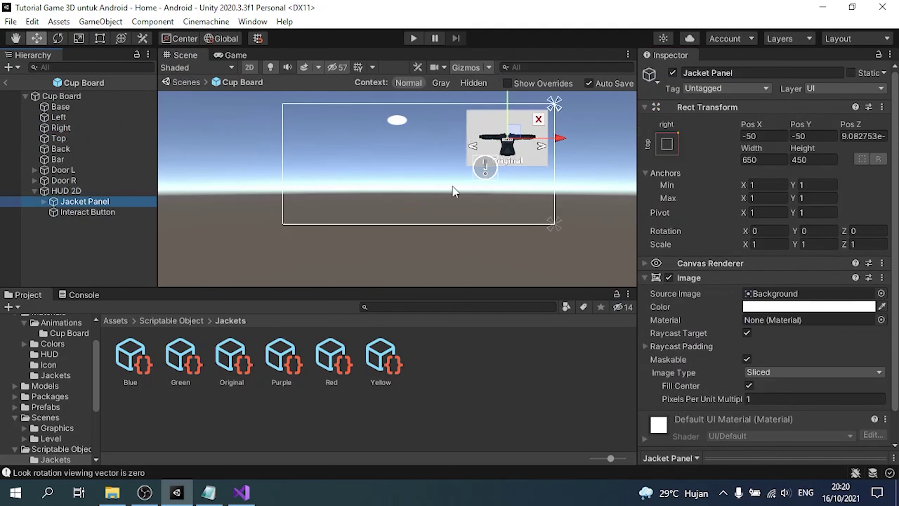
{"action": "left_click", "coordinate": [672, 73]}
{"action": "left_click", "coordinate": [96, 212]}
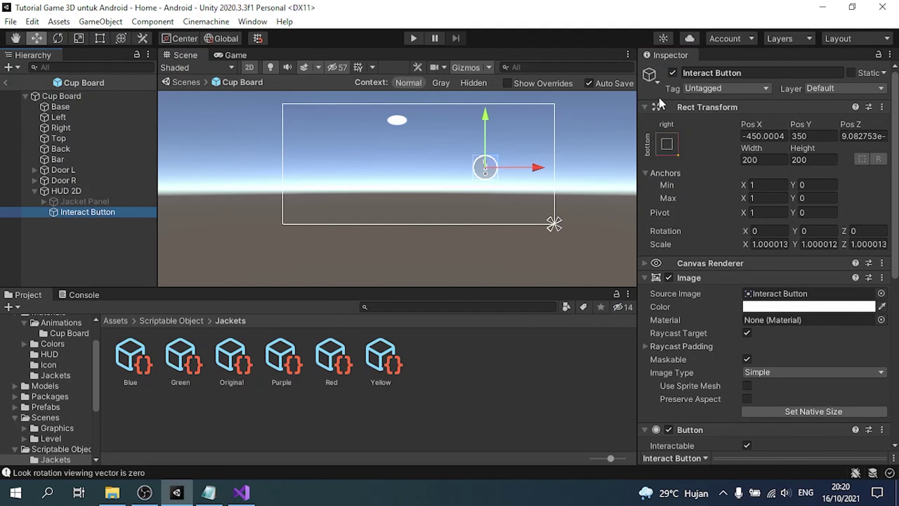
Leave Prefab Mode, switch the scene view to 3D, and add a slot to HUD Level's Other Object list.
{"action": "left_click", "coordinate": [5, 82]}
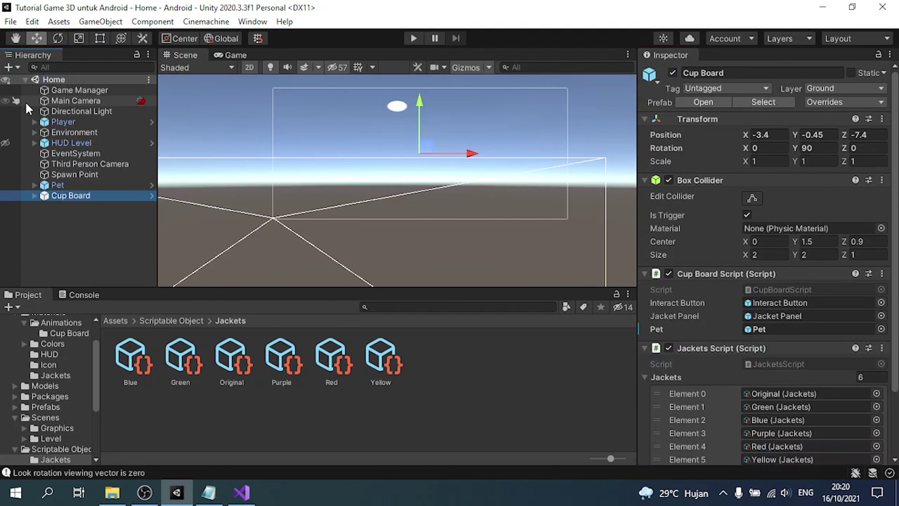
{"action": "left_click", "coordinate": [249, 66]}
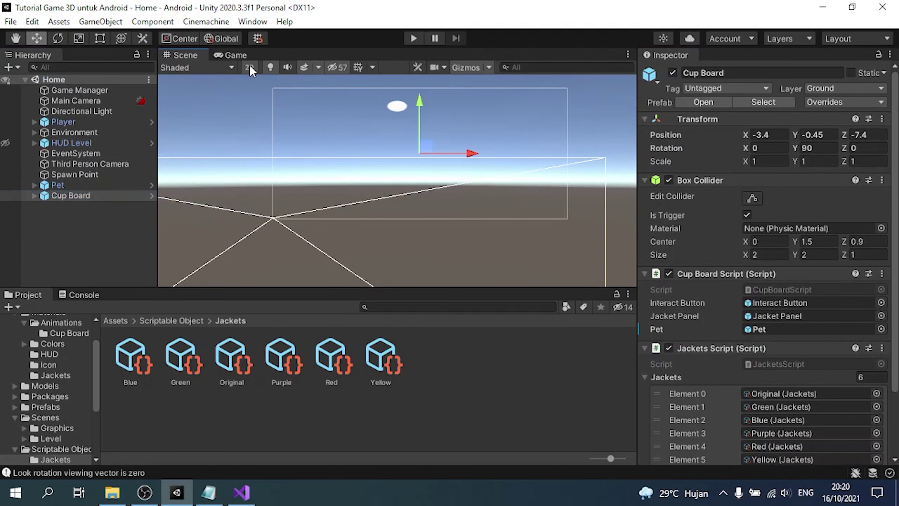
{"action": "left_click", "coordinate": [65, 145]}
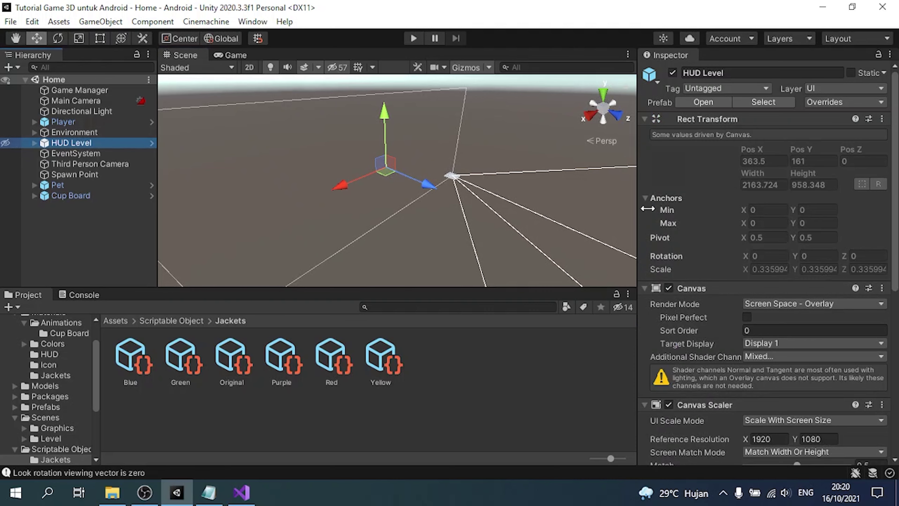
{"action": "scroll", "coordinate": [761, 318], "scroll_direction": "down", "scroll_amount": 10}
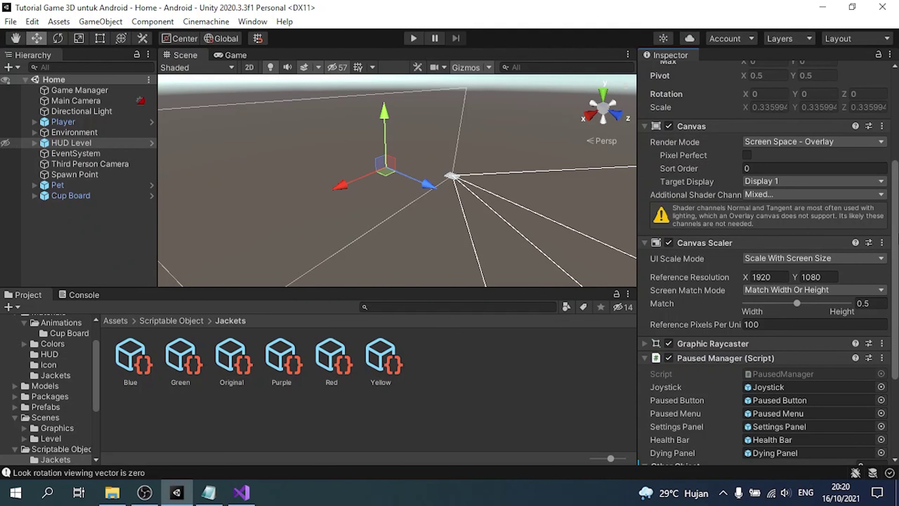
{"action": "scroll", "coordinate": [897, 305], "scroll_direction": "down", "scroll_amount": 3}
{"action": "scroll", "coordinate": [897, 305], "scroll_direction": "down", "scroll_amount": 2}
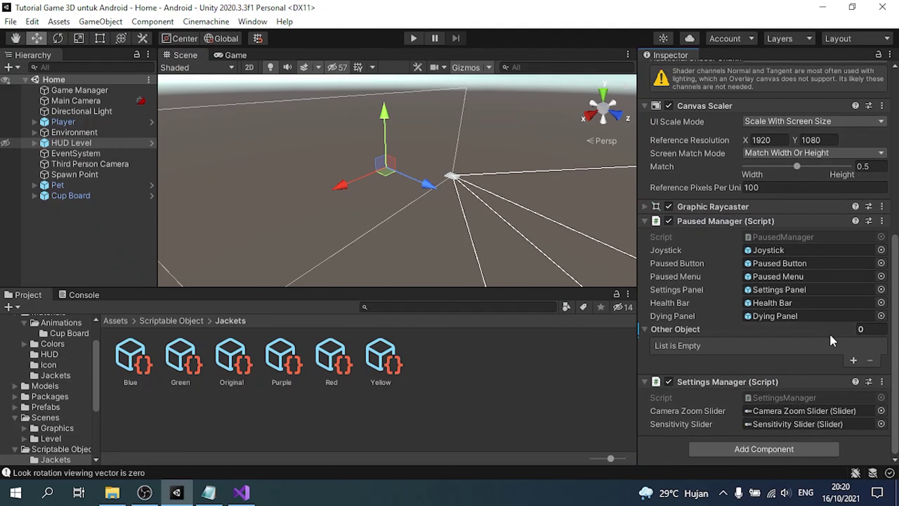
{"action": "left_click", "coordinate": [853, 360]}
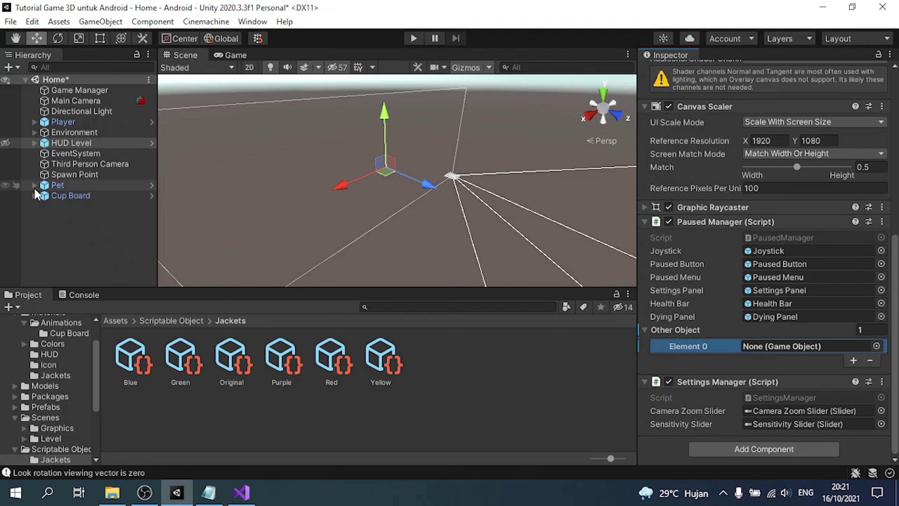
Assign Cup Board's Interact Button to Other Object Element 0.
{"action": "left_click", "coordinate": [35, 196]}
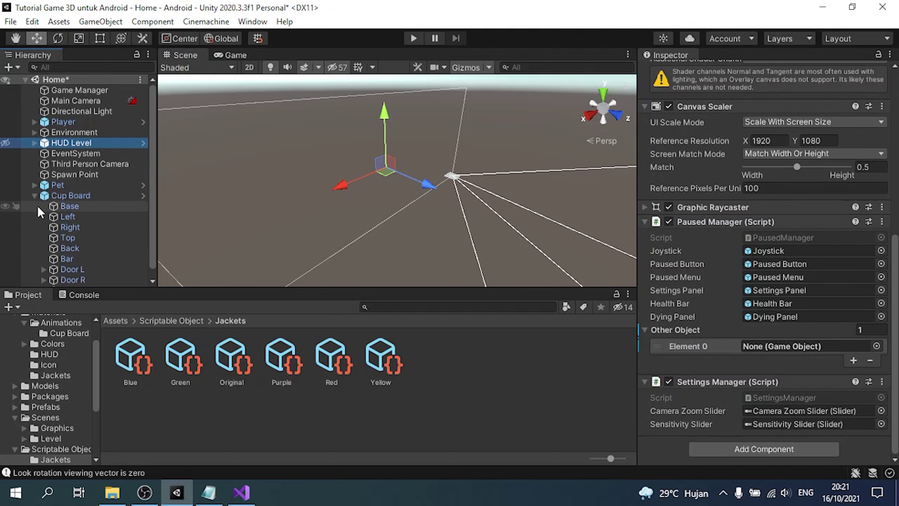
{"action": "scroll", "coordinate": [66, 221], "scroll_direction": "down", "scroll_amount": 1}
{"action": "left_click", "coordinate": [43, 280]}
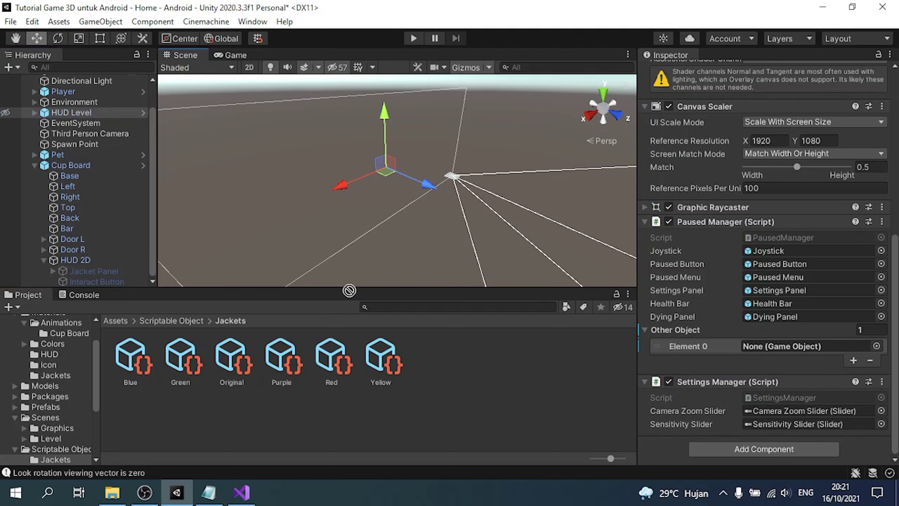
{"action": "left_click_drag", "start_coordinate": [100, 283], "coordinate": [761, 347]}
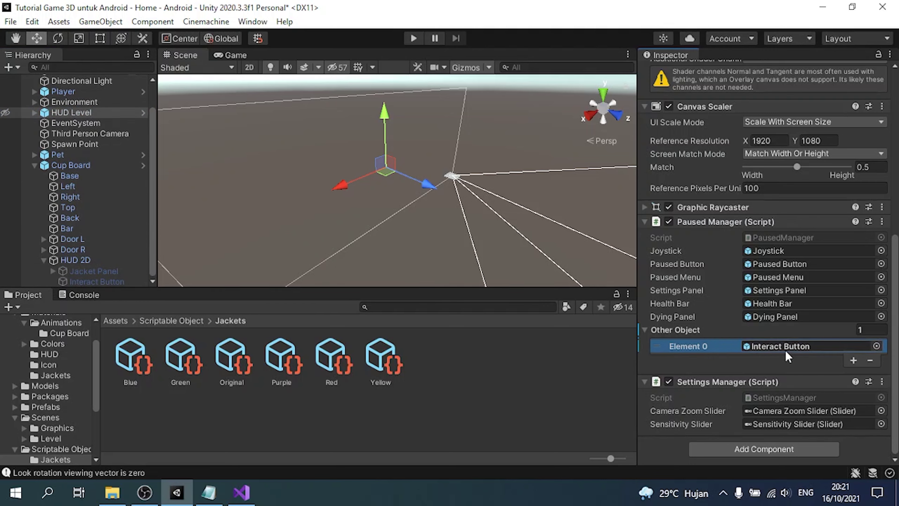
{"action": "left_click", "coordinate": [34, 165]}
Play-test the cupboard by pressing the in-game interact button, then stop the game.
{"action": "left_click", "coordinate": [70, 213]}
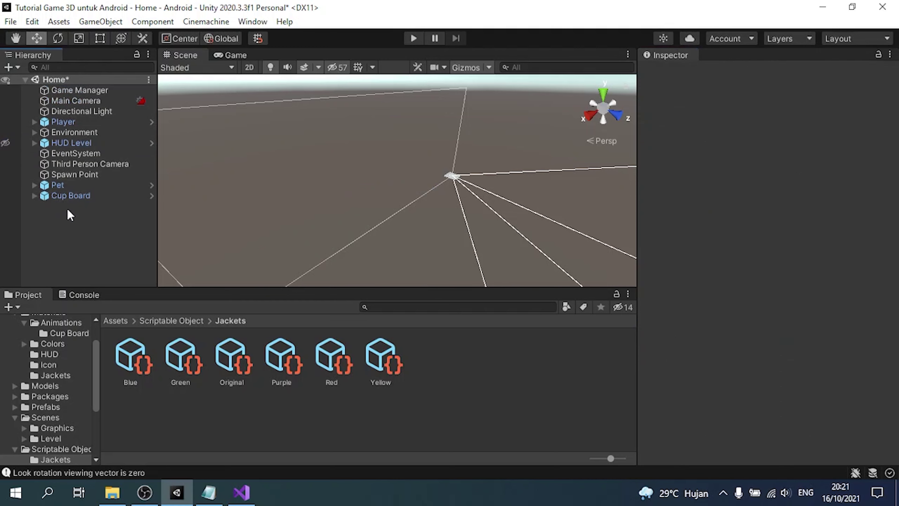
{"action": "left_click", "coordinate": [414, 38]}
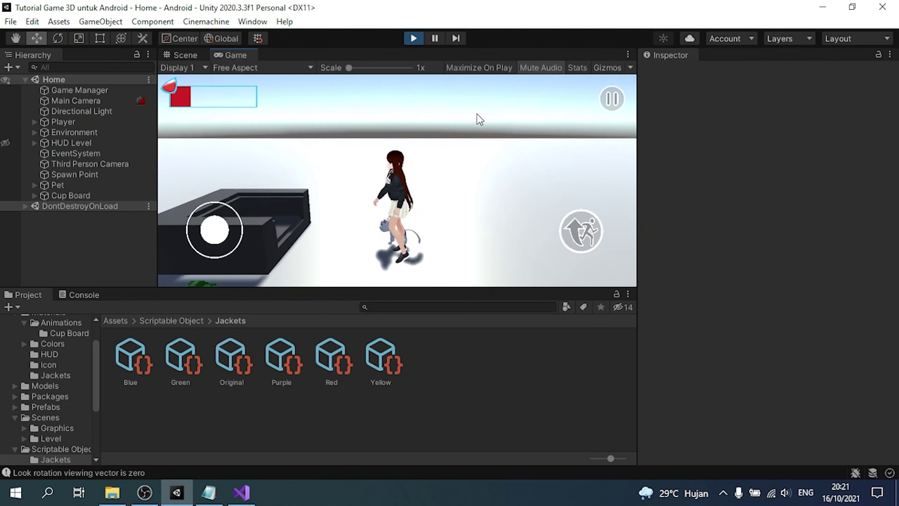
{"action": "left_click_drag", "start_coordinate": [479, 118], "coordinate": [384, 209]}
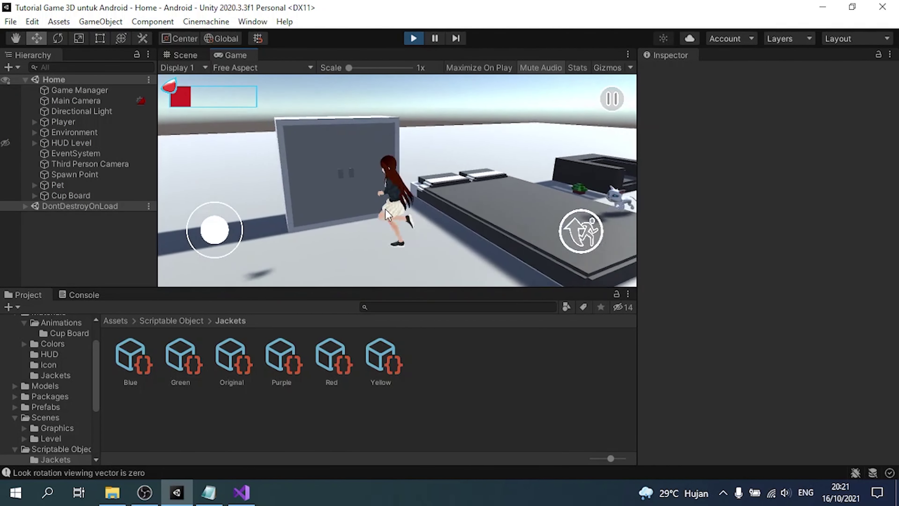
{"action": "left_click", "coordinate": [516, 182]}
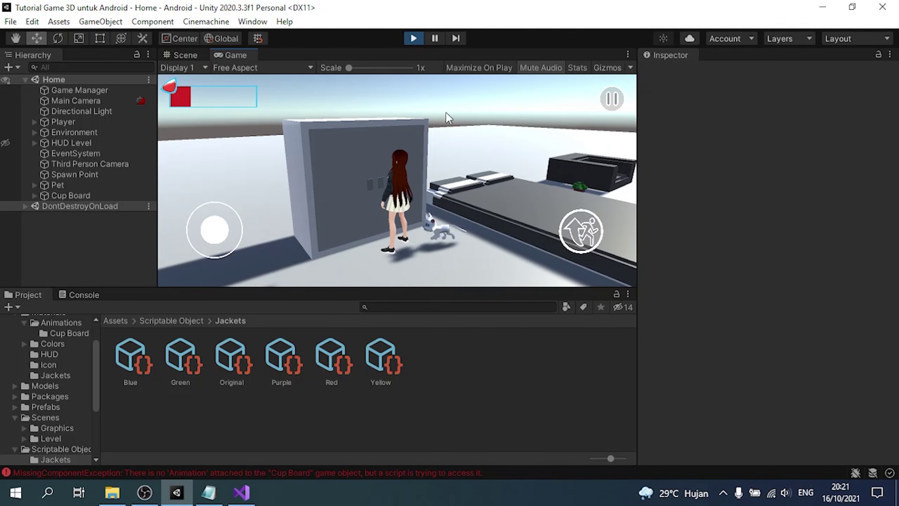
{"action": "left_click", "coordinate": [414, 39]}
Open the Cup Board prefab and add an Animation component.
{"action": "left_click", "coordinate": [94, 198]}
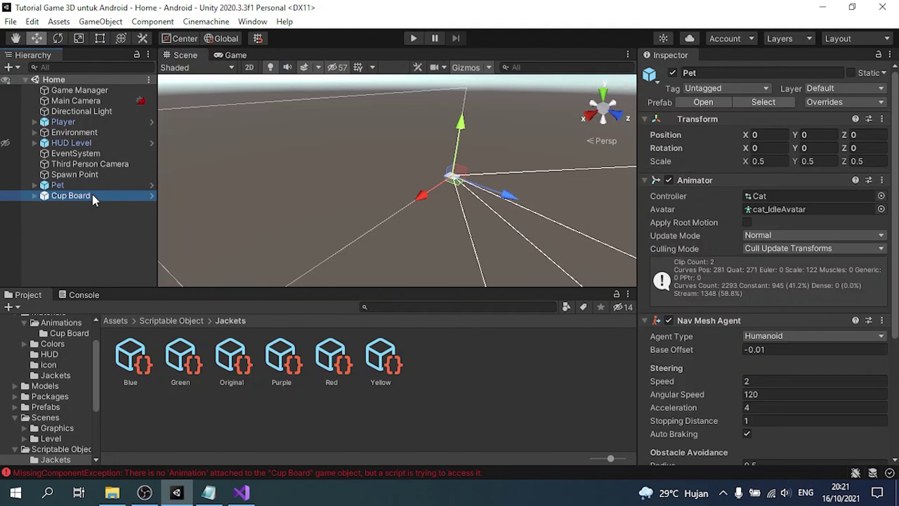
{"action": "left_click", "coordinate": [704, 102]}
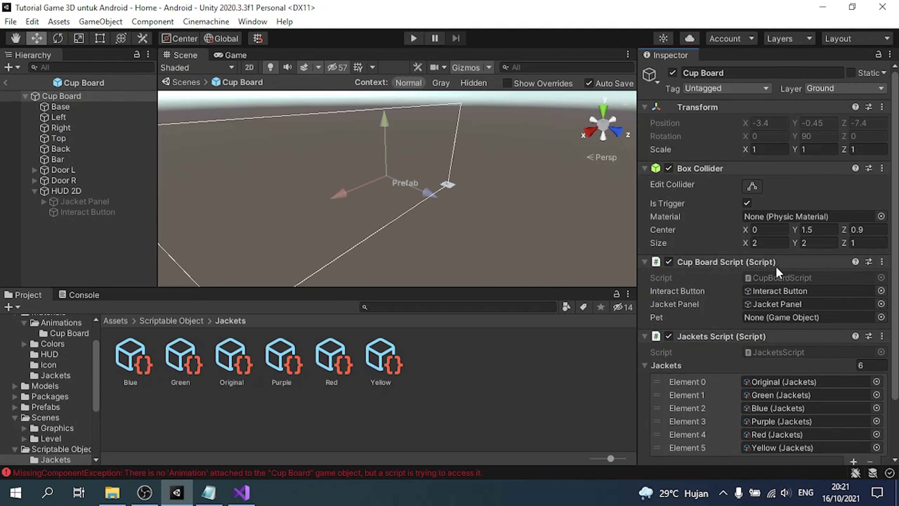
{"action": "left_click_drag", "start_coordinate": [896, 288], "coordinate": [897, 355]}
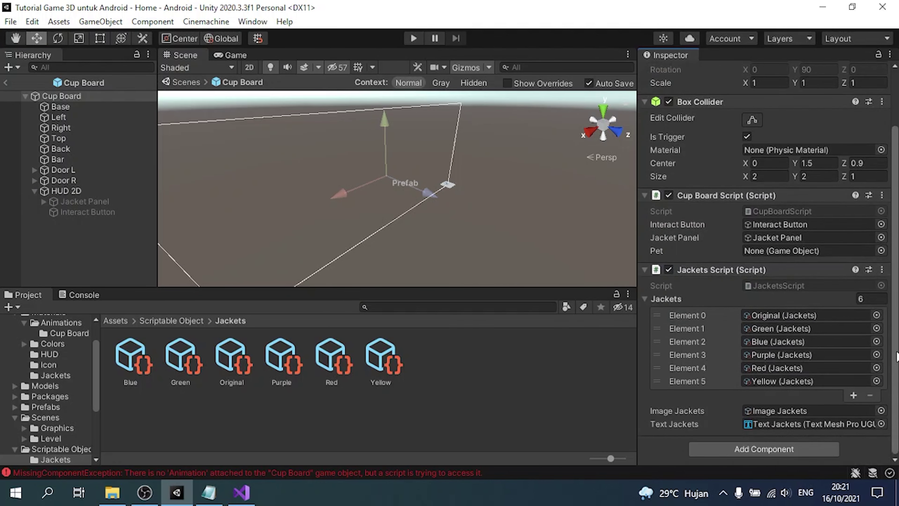
{"action": "left_click", "coordinate": [790, 443]}
{"action": "type", "text": "Animation"}
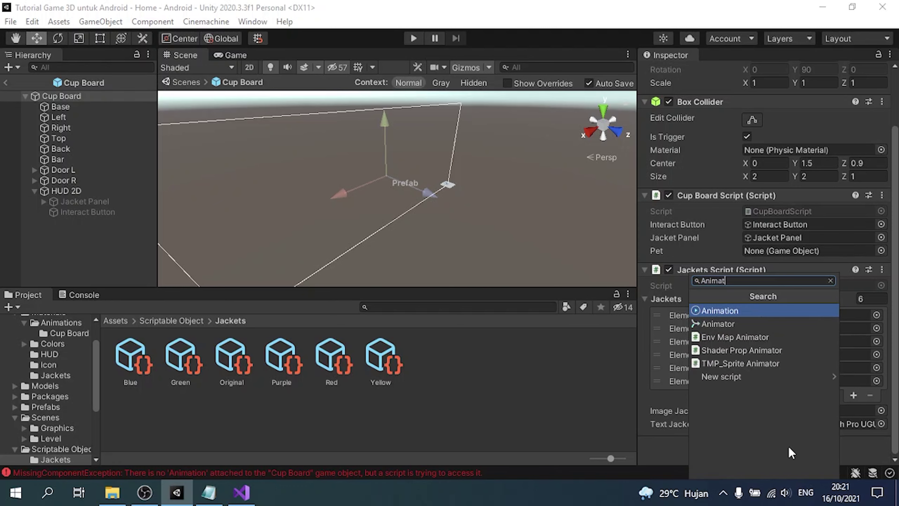
{"action": "key", "text": "Return"}
In Debug inspector mode, set the Animation's Wrap Mode to Once and add two animation slots.
{"action": "scroll", "coordinate": [862, 342], "scroll_direction": "down", "scroll_amount": 5}
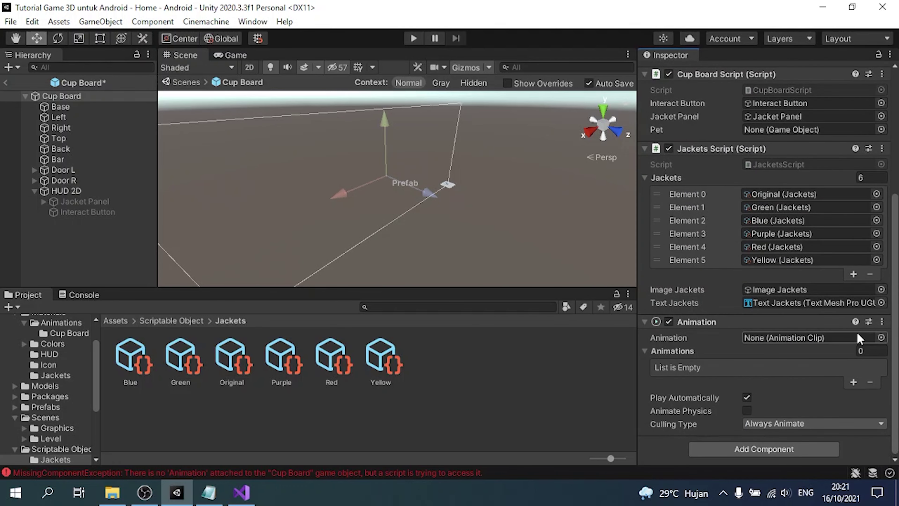
{"action": "left_click", "coordinate": [889, 54]}
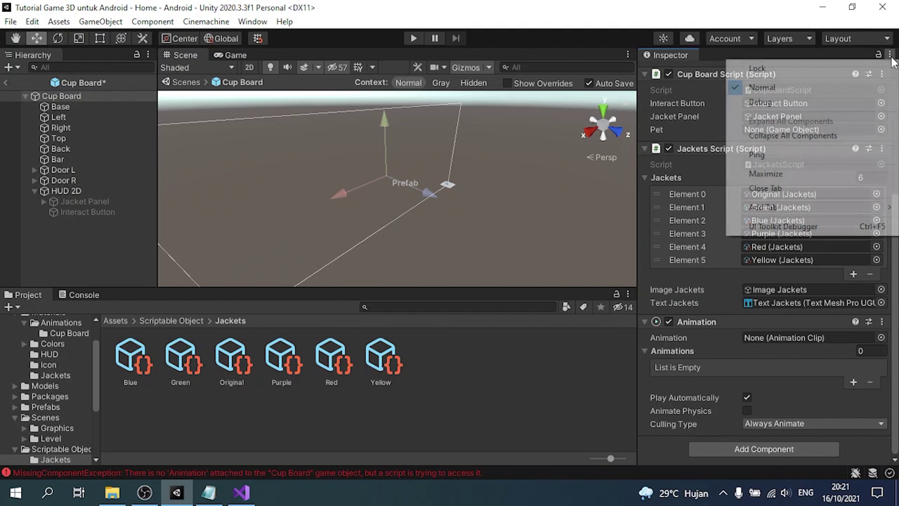
{"action": "left_click", "coordinate": [764, 103]}
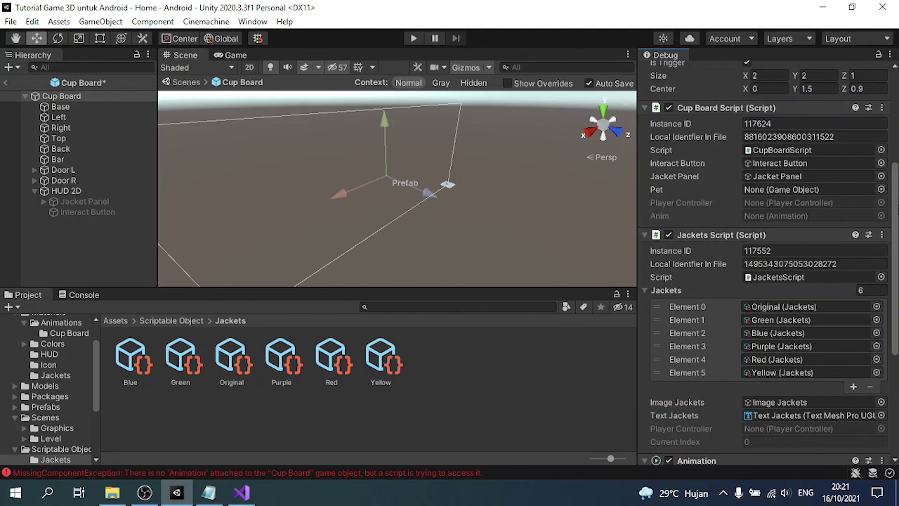
{"action": "scroll", "coordinate": [860, 390], "scroll_direction": "down", "scroll_amount": 5}
{"action": "left_click", "coordinate": [803, 358]}
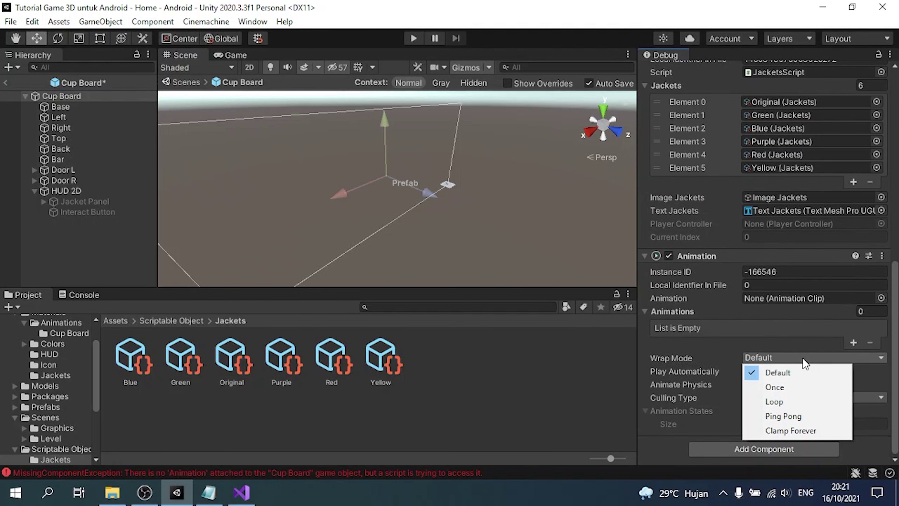
{"action": "left_click", "coordinate": [806, 388]}
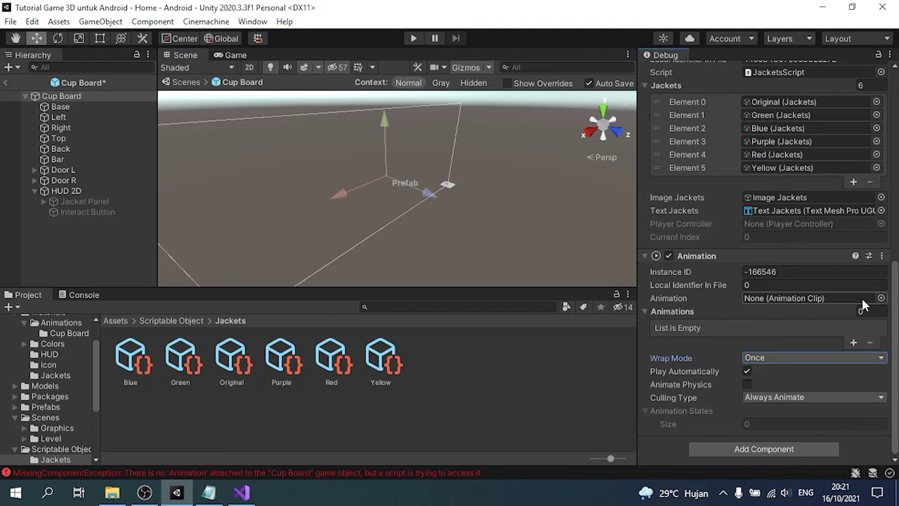
{"action": "left_click", "coordinate": [853, 341]}
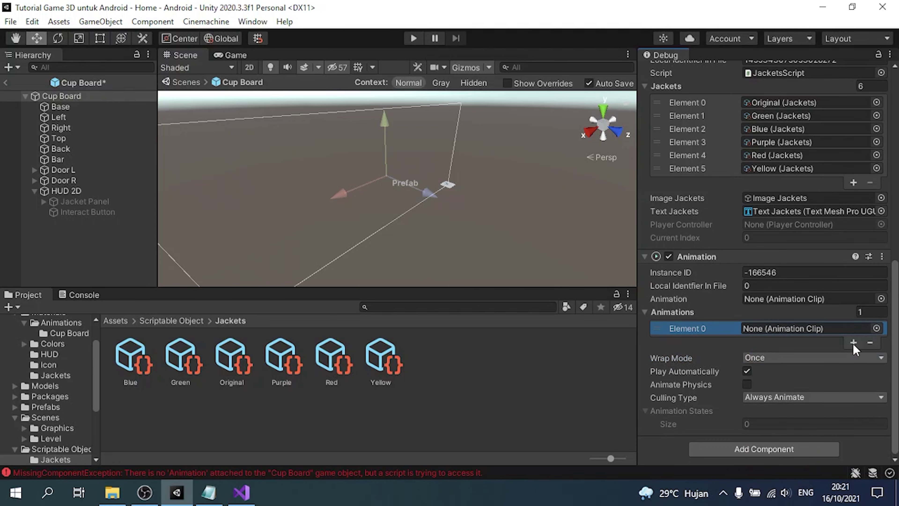
{"action": "left_click", "coordinate": [852, 341]}
Browse the Project window to the Materials/Animations folder.
{"action": "left_click", "coordinate": [134, 319]}
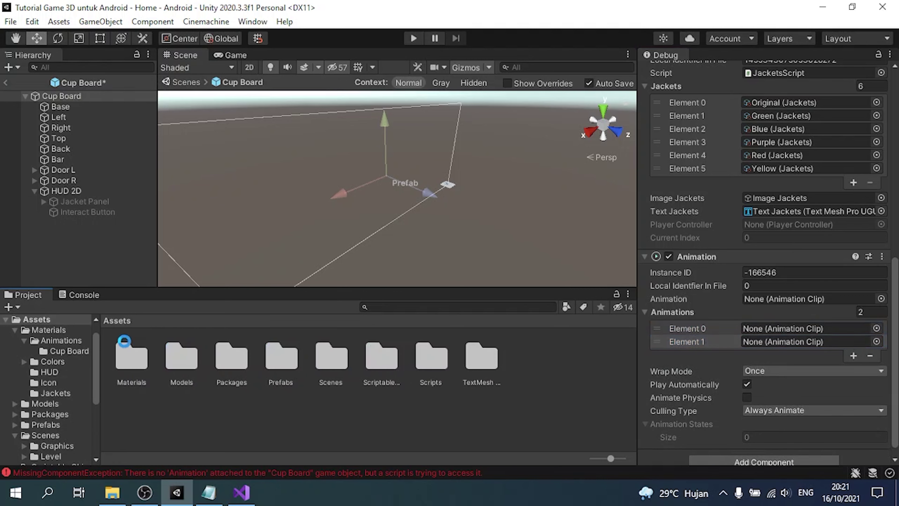
{"action": "double_click", "coordinate": [128, 354]}
{"action": "left_click", "coordinate": [134, 358]}
Lock the inspector on Cup Board and load Open Cup Board and Close Cup Board into Elements 0 and 1.
{"action": "double_click", "coordinate": [135, 358]}
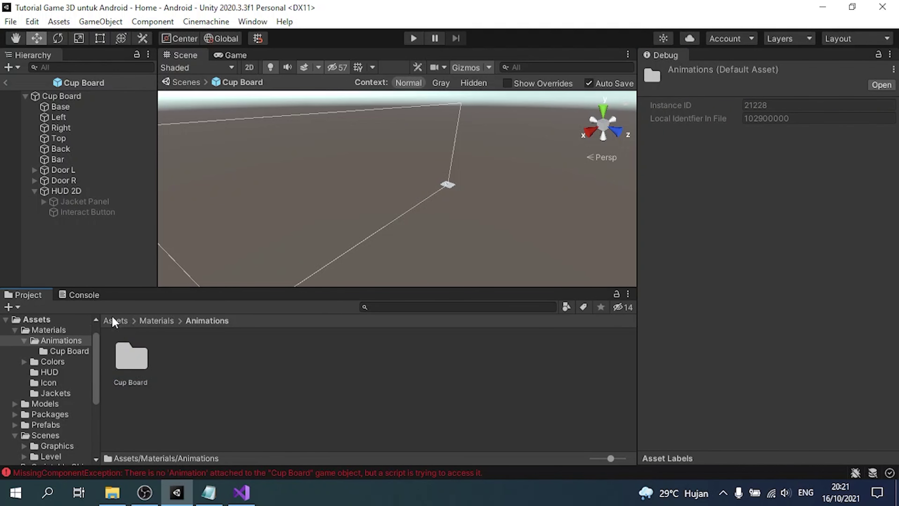
{"action": "left_click", "coordinate": [79, 96]}
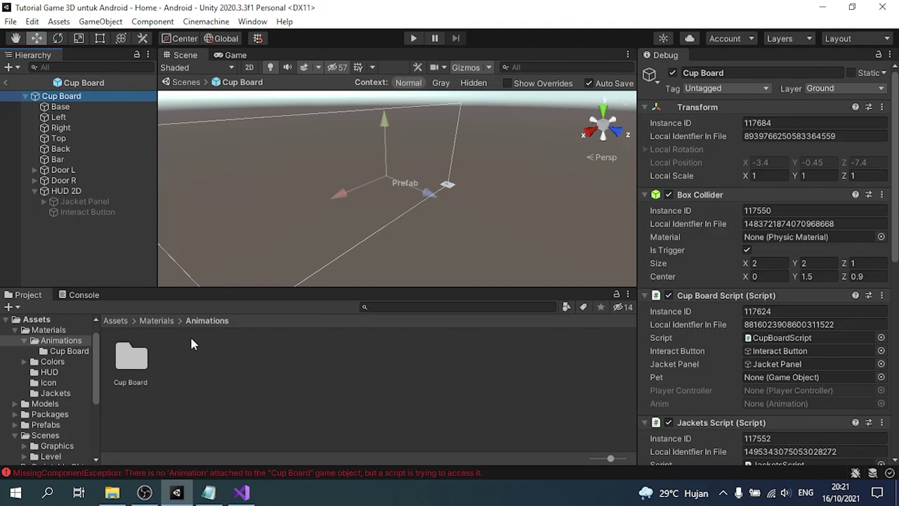
{"action": "left_click", "coordinate": [878, 55]}
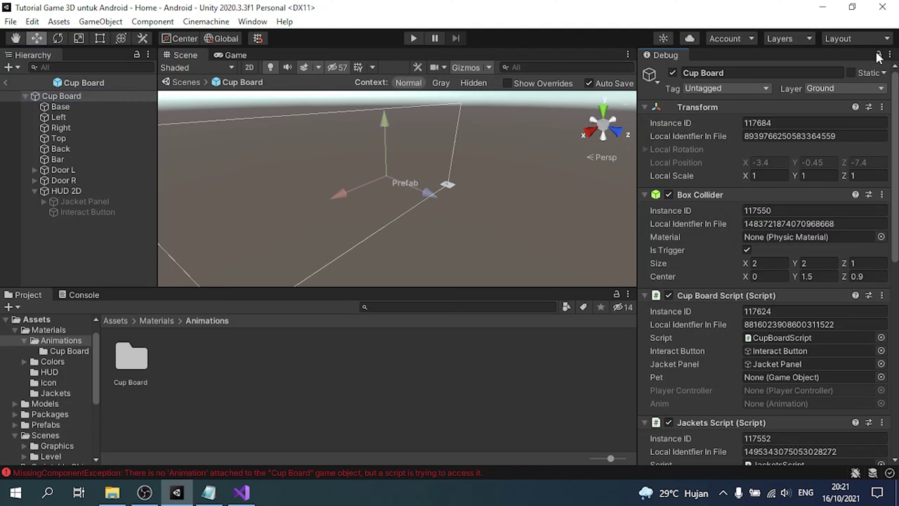
{"action": "double_click", "coordinate": [120, 368]}
{"action": "scroll", "coordinate": [775, 281], "scroll_direction": "down", "scroll_amount": 5}
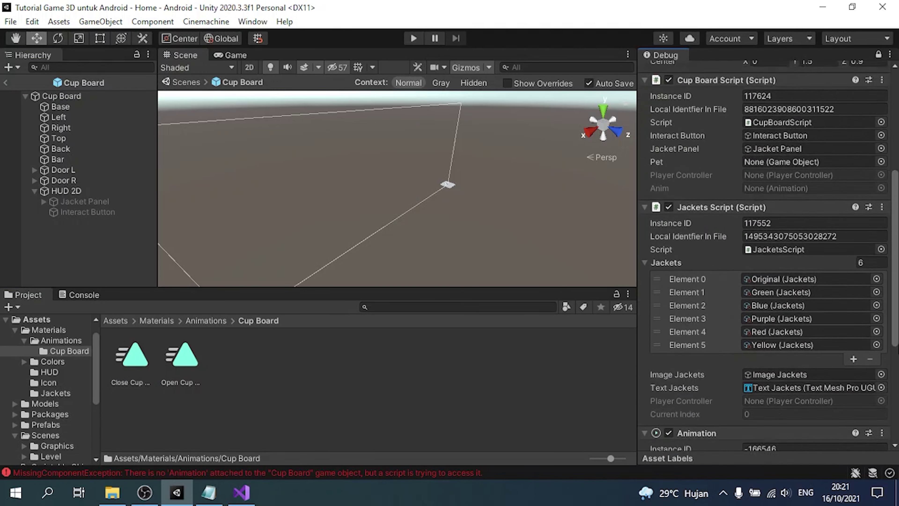
{"action": "scroll", "coordinate": [775, 282], "scroll_direction": "down", "scroll_amount": 3}
{"action": "scroll", "coordinate": [775, 282], "scroll_direction": "down", "scroll_amount": 2}
{"action": "scroll", "coordinate": [775, 281], "scroll_direction": "down", "scroll_amount": 1}
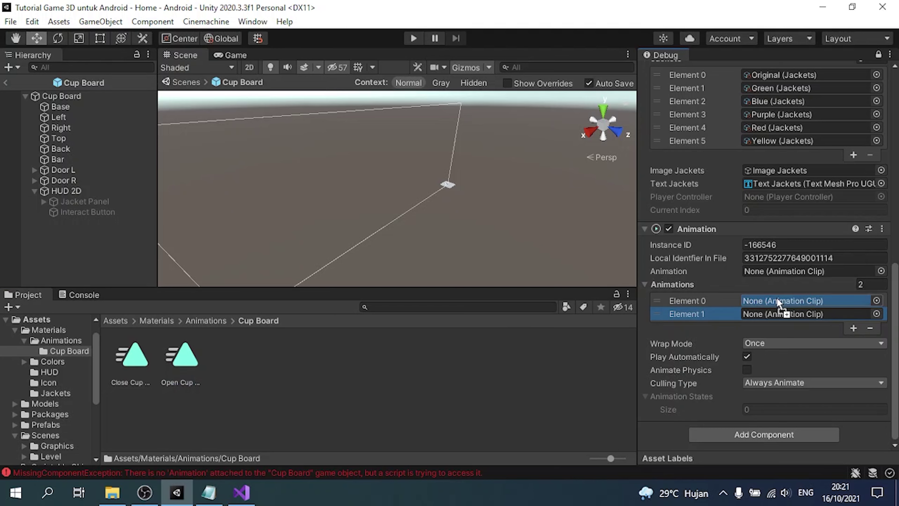
{"action": "left_click_drag", "start_coordinate": [540, 328], "coordinate": [779, 301]}
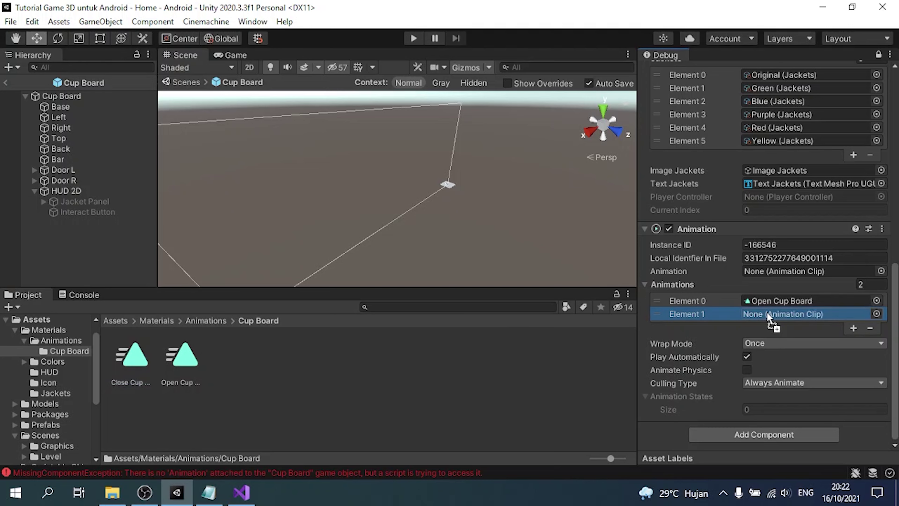
{"action": "left_click_drag", "start_coordinate": [119, 359], "coordinate": [778, 314]}
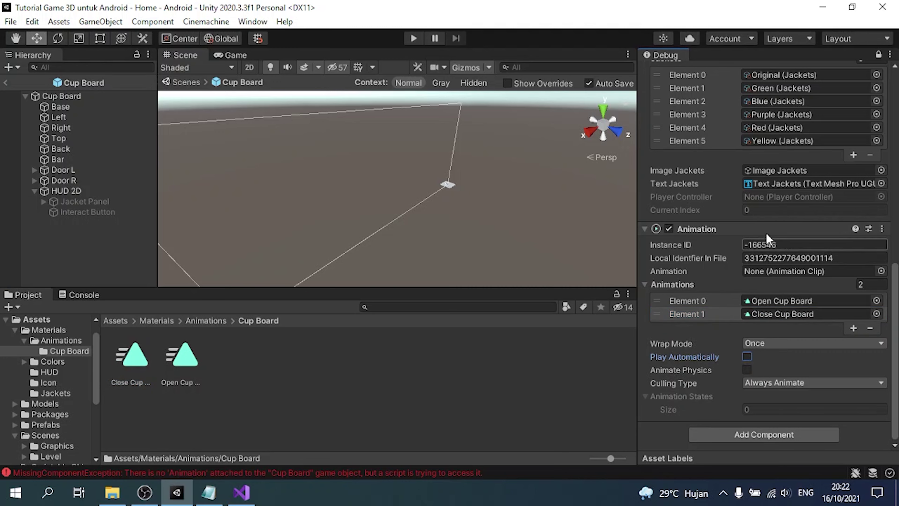
Return the inspector to Normal and set Open Cup Board as the default animation.
{"action": "left_click", "coordinate": [889, 56]}
{"action": "left_click", "coordinate": [760, 87]}
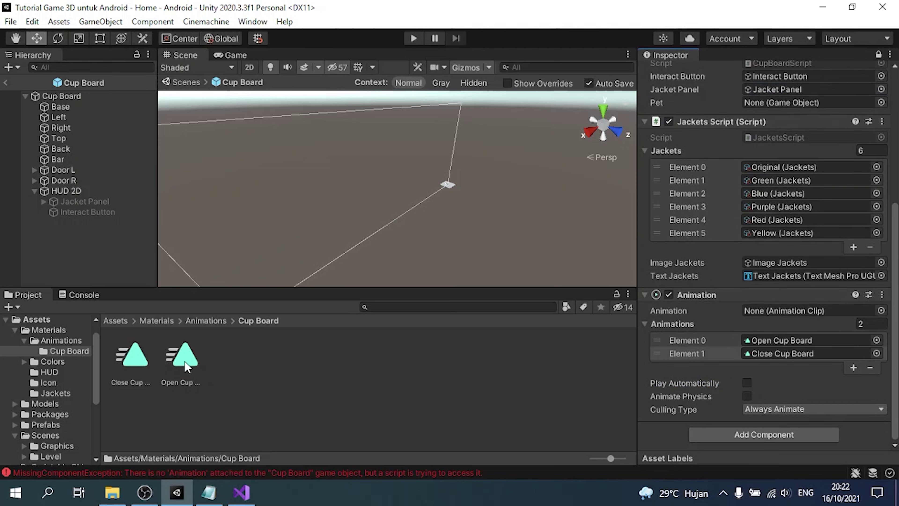
{"action": "left_click_drag", "start_coordinate": [184, 361], "coordinate": [757, 313]}
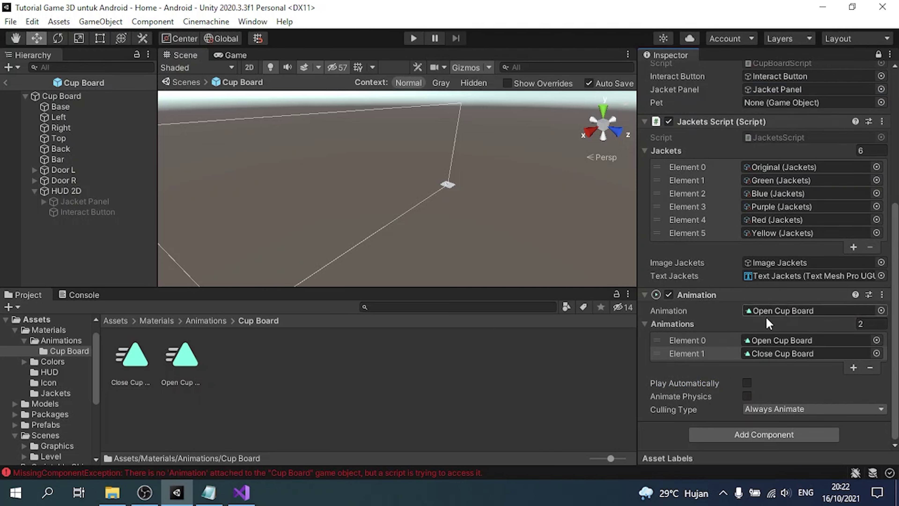
Clear the old errors from the Console.
{"action": "left_click", "coordinate": [72, 296]}
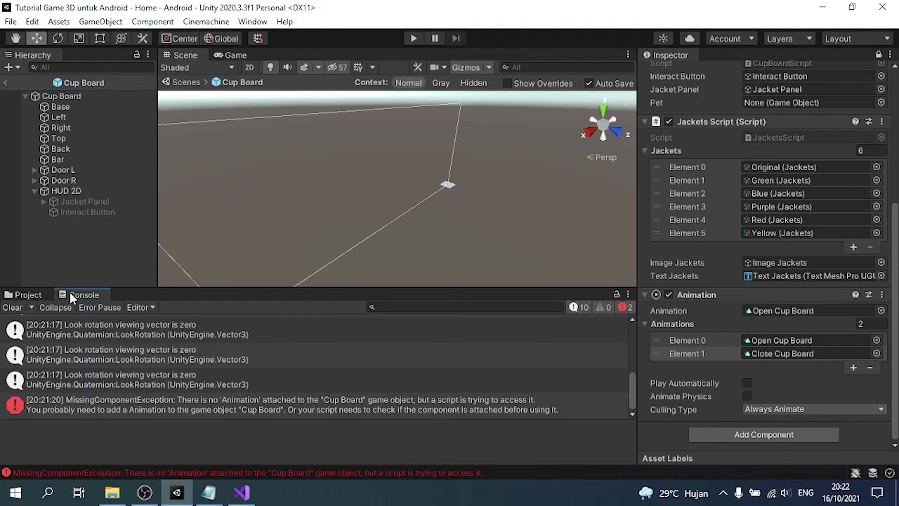
{"action": "left_click", "coordinate": [13, 308]}
{"action": "left_click", "coordinate": [21, 296]}
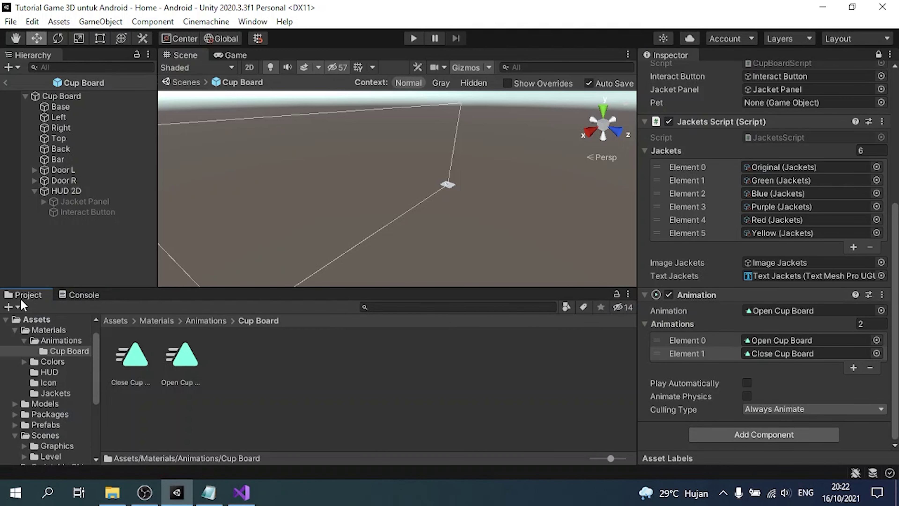
Use Move Up on the Animation component repeatedly to lift it above both scripts.
{"action": "left_click", "coordinate": [35, 187]}
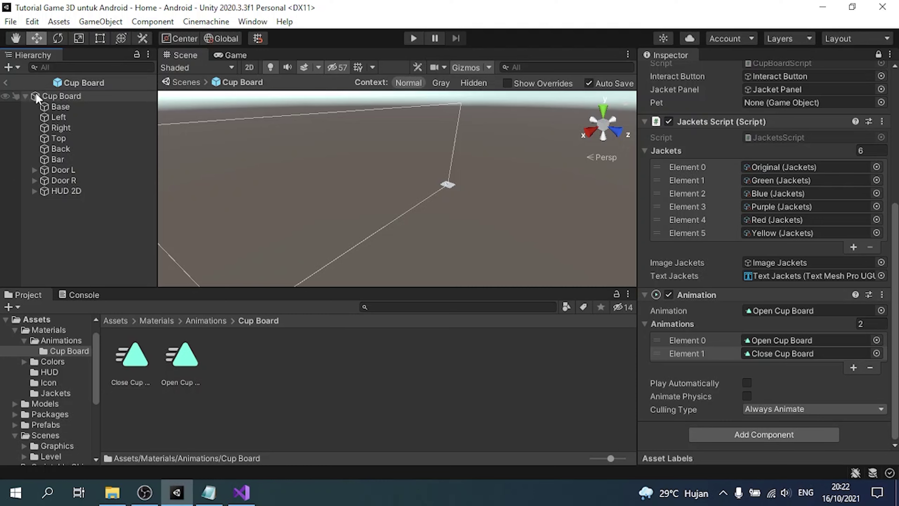
{"action": "left_click", "coordinate": [881, 294]}
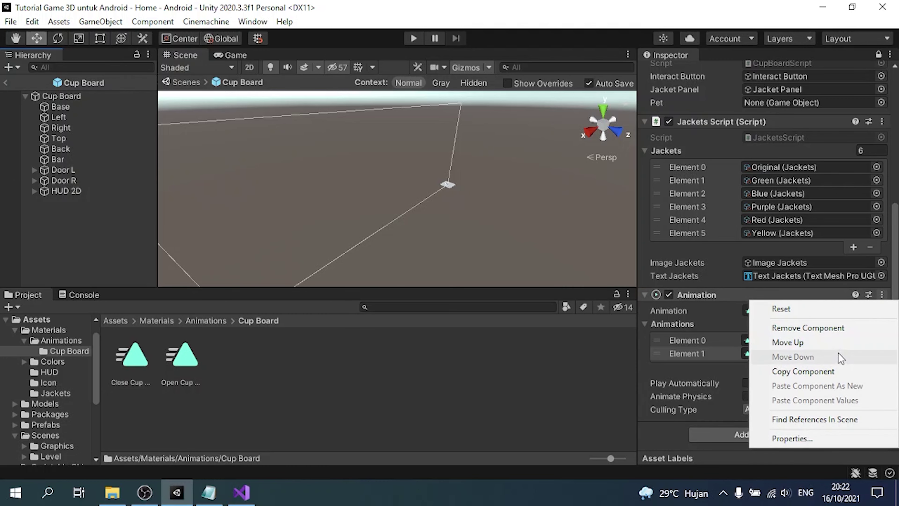
{"action": "left_click", "coordinate": [835, 341]}
{"action": "left_click", "coordinate": [881, 241]}
{"action": "left_click", "coordinate": [844, 290]}
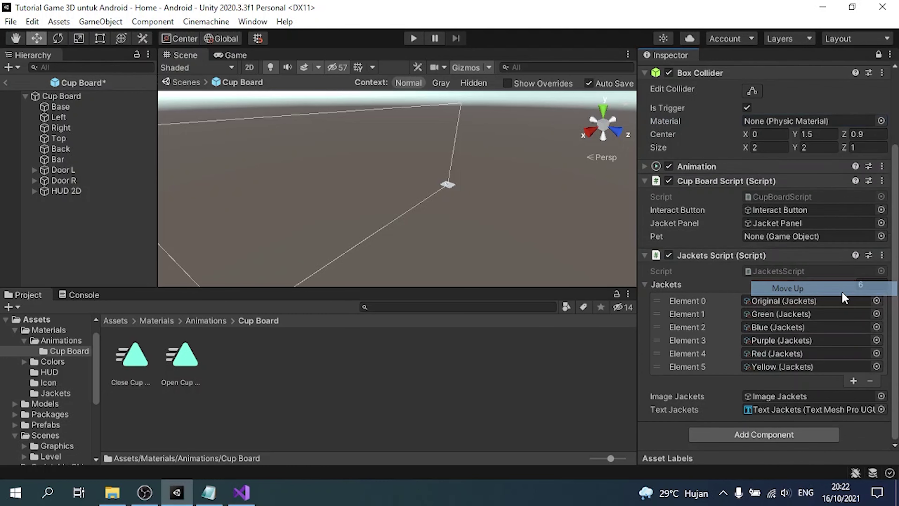
{"action": "left_click", "coordinate": [881, 166]}
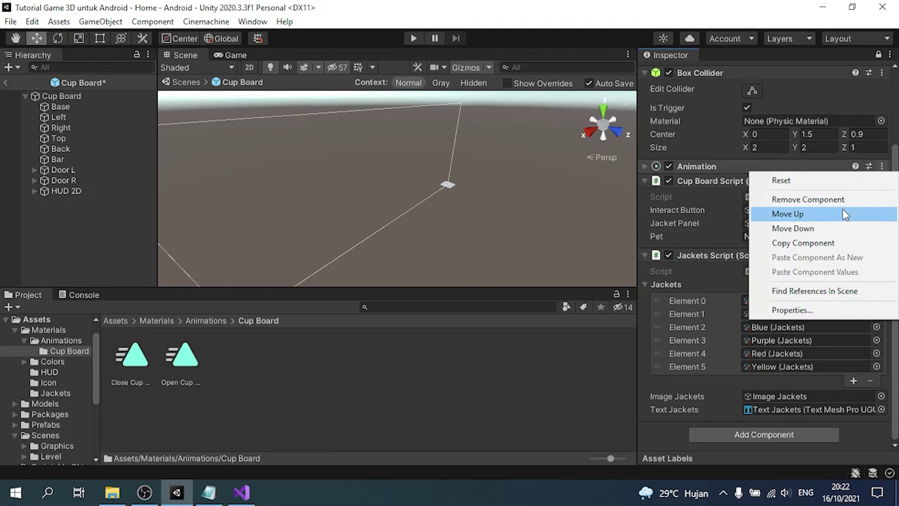
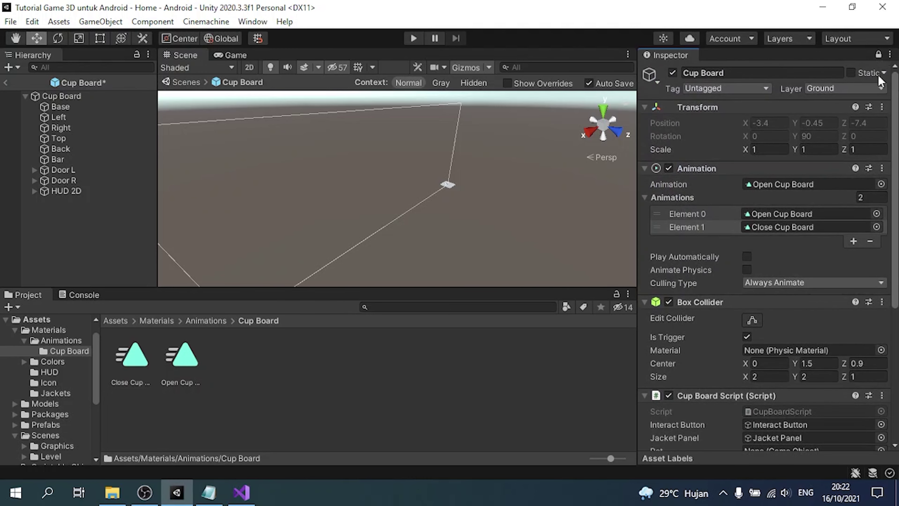
Leave the Cup Board prefab, return to the Home scene, and start Play mode.
{"action": "left_click", "coordinate": [6, 82]}
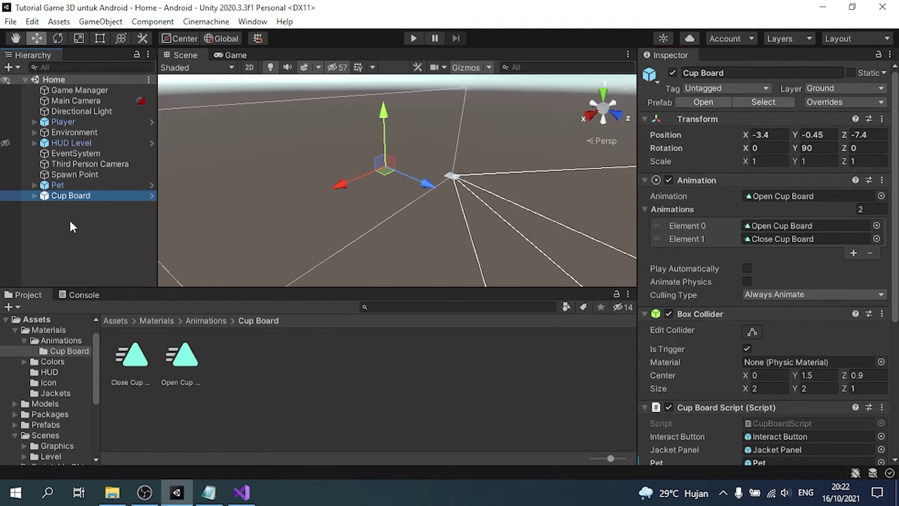
{"action": "left_click", "coordinate": [70, 222]}
{"action": "left_click", "coordinate": [413, 38]}
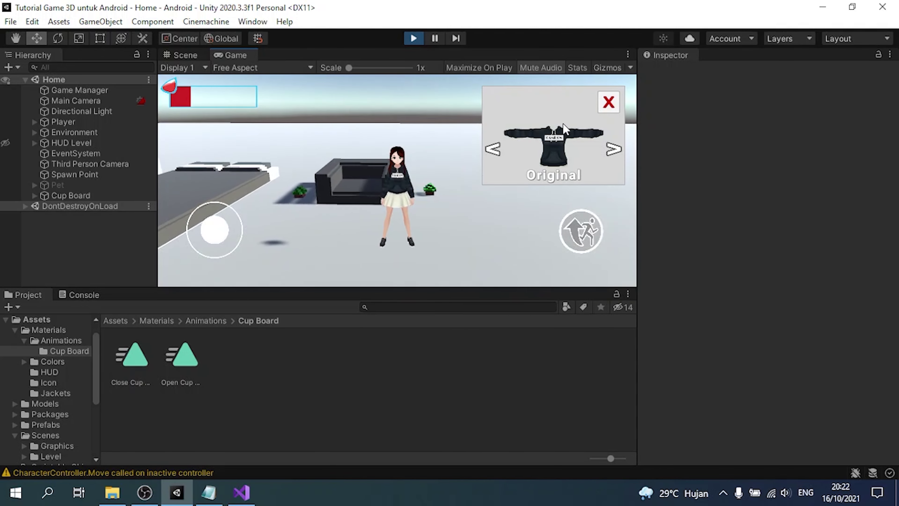
Cycle the jacket through Green, Blue, Red and Yellow while turning the character, then close the panel.
{"action": "left_click", "coordinate": [610, 151]}
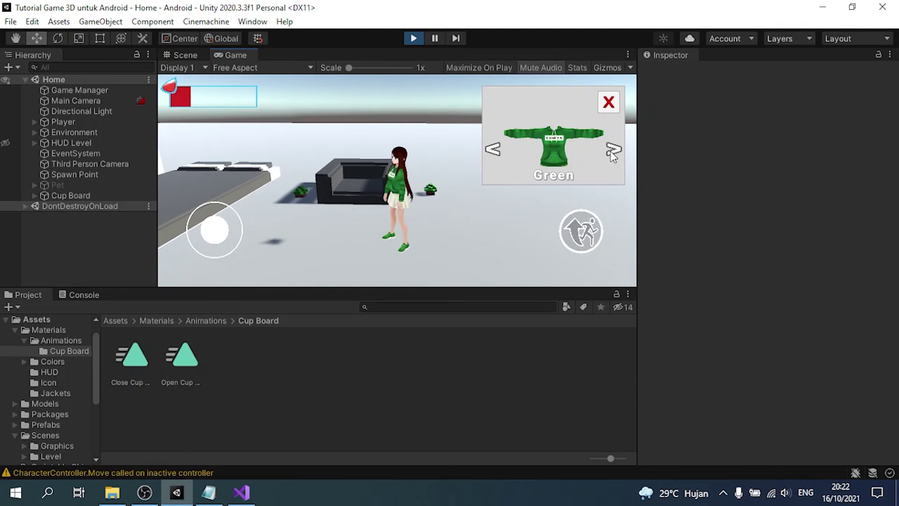
{"action": "left_click_drag", "start_coordinate": [214, 229], "coordinate": [230, 192]}
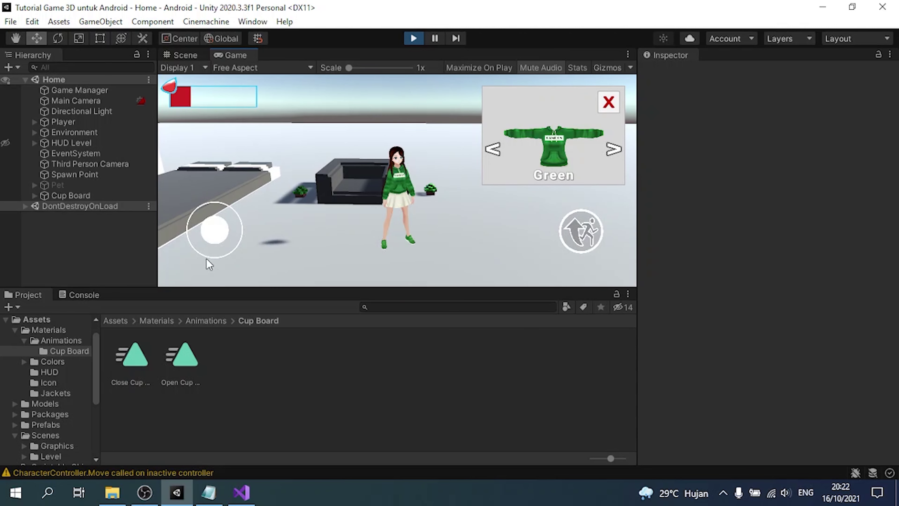
{"action": "left_click", "coordinate": [610, 154]}
{"action": "left_click_drag", "start_coordinate": [199, 234], "coordinate": [184, 231]}
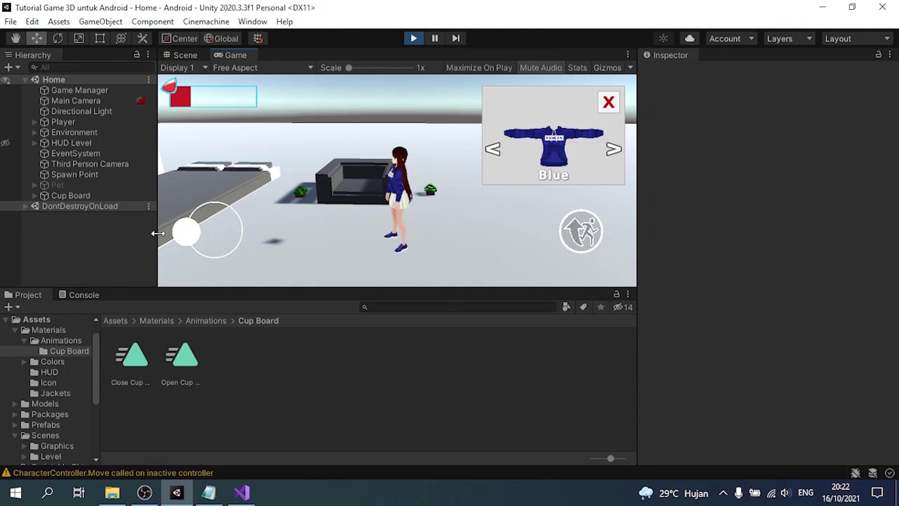
{"action": "left_click", "coordinate": [603, 147]}
{"action": "left_click", "coordinate": [609, 152]}
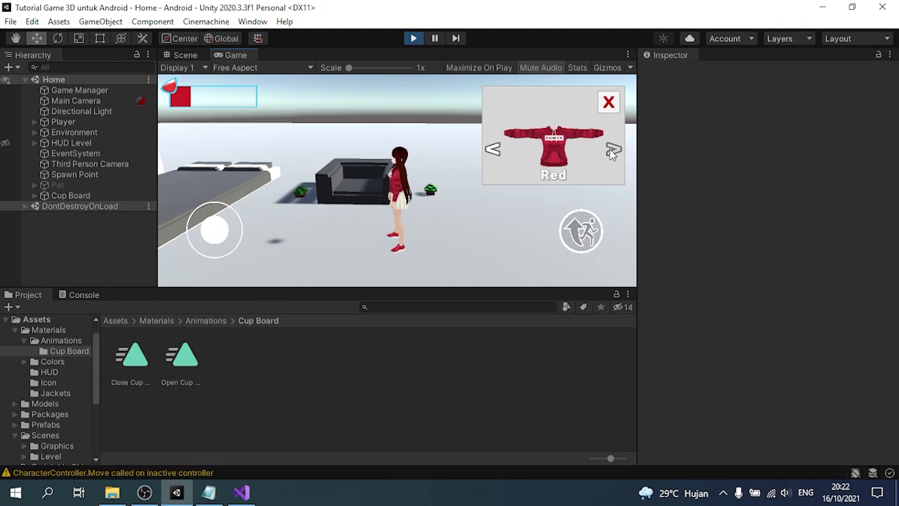
{"action": "left_click_drag", "start_coordinate": [214, 230], "coordinate": [209, 255]}
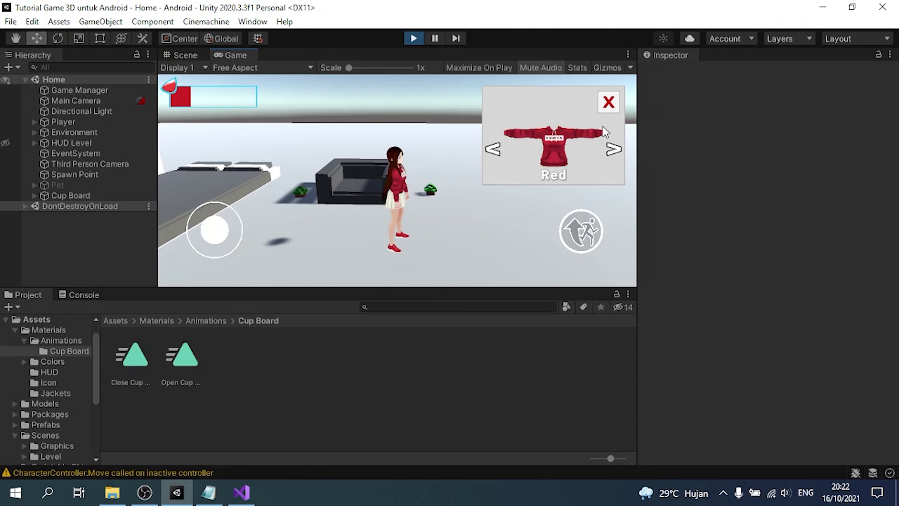
{"action": "left_click", "coordinate": [615, 151]}
{"action": "left_click", "coordinate": [609, 103]}
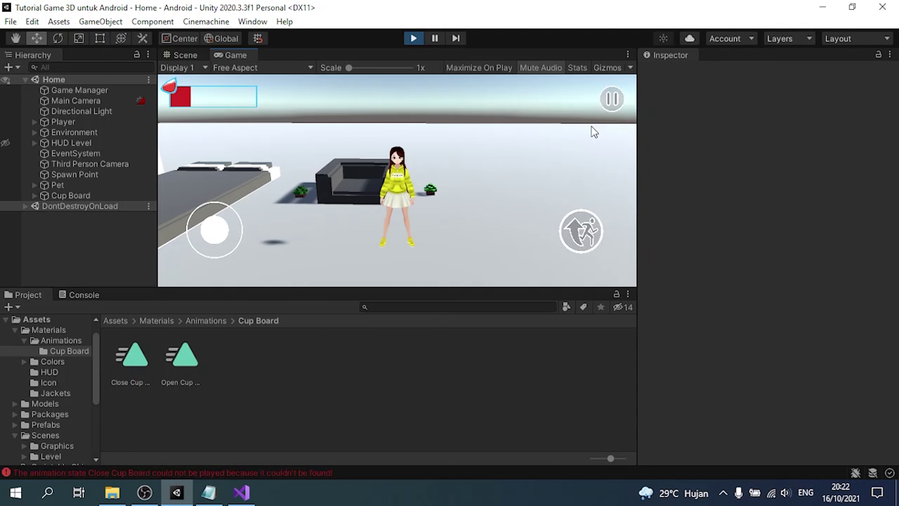
Walk into the cupboard, pause and restart the level, stop Play, and select Cup Board.
{"action": "key", "text": "w"}
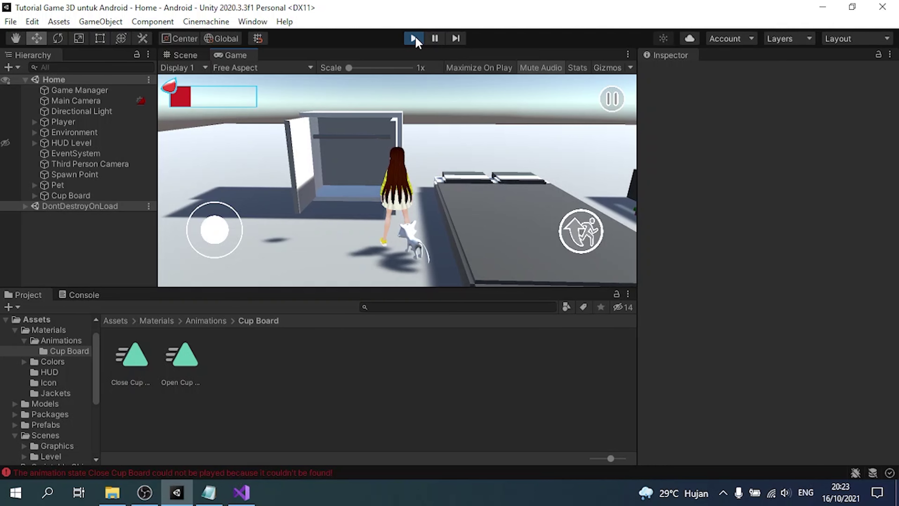
{"action": "left_click", "coordinate": [612, 99]}
{"action": "left_click", "coordinate": [476, 172]}
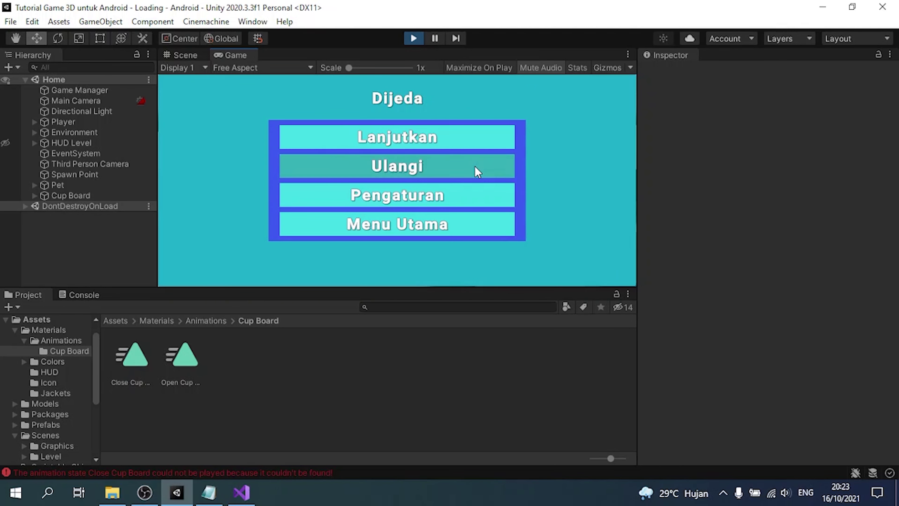
{"action": "left_click", "coordinate": [413, 38]}
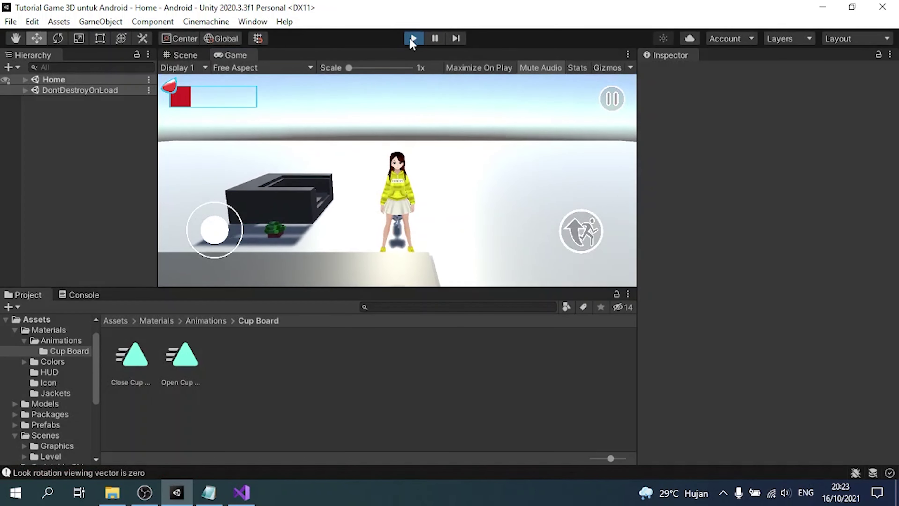
{"action": "left_click", "coordinate": [69, 196]}
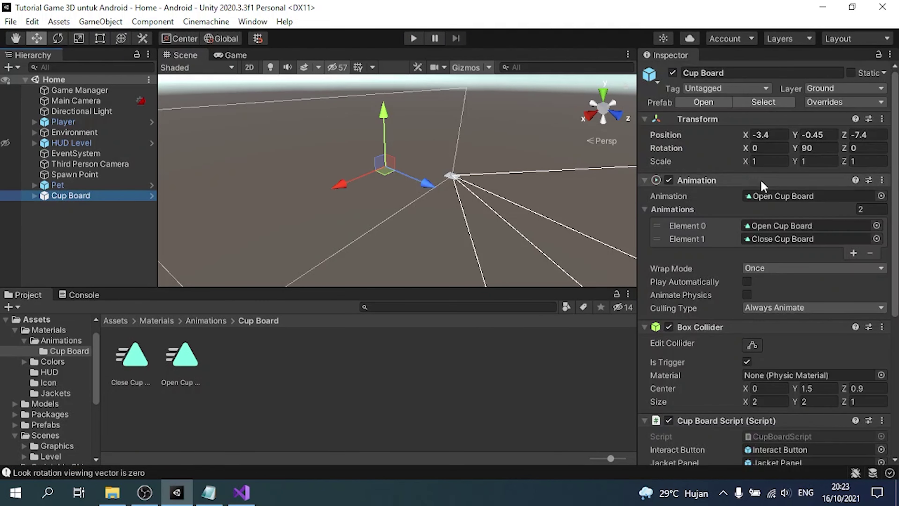
Open CupBoardScript.cs in Visual Studio from the Cup Board Script component's Script field.
{"action": "double_click", "coordinate": [789, 435]}
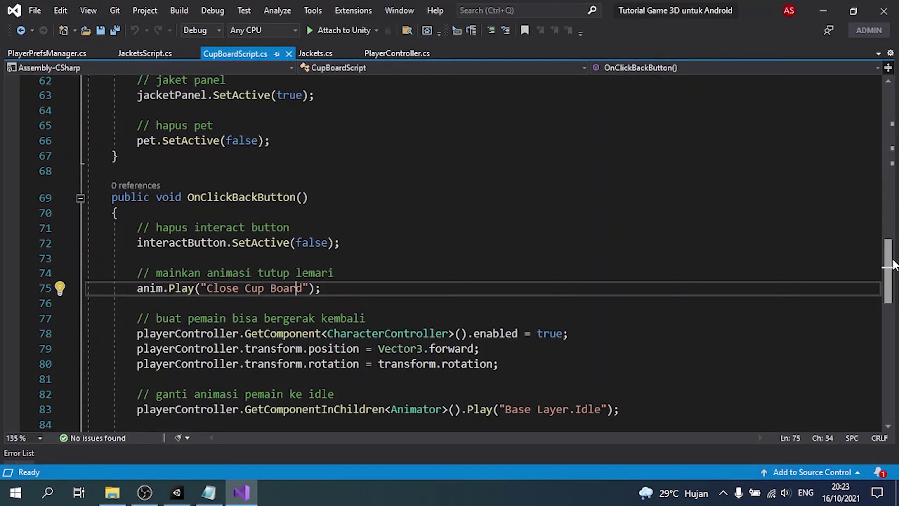
{"action": "mouse_move", "coordinate": [891, 261]}
{"action": "left_mouse_down"}
{"action": "mouse_move", "coordinate": [892, 161]}
{"action": "mouse_move", "coordinate": [891, 205]}
{"action": "left_mouse_up"}
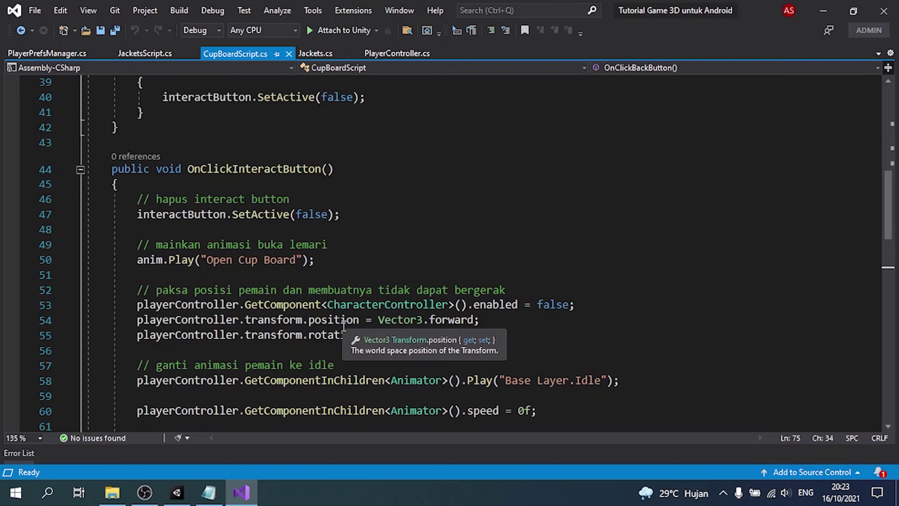
On line 54, insert transform.position and remove the + Vector3.forward offset.
{"action": "left_click", "coordinate": [378, 320]}
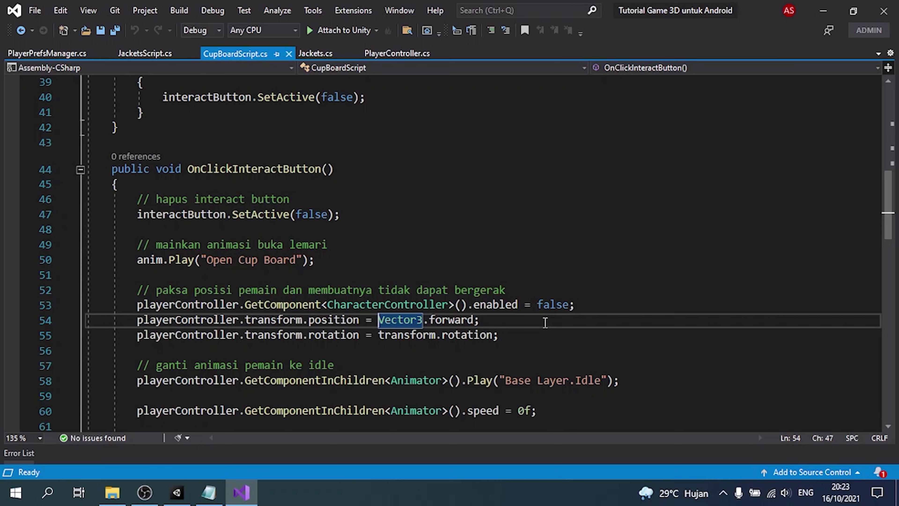
{"action": "type", "text": "transform"}
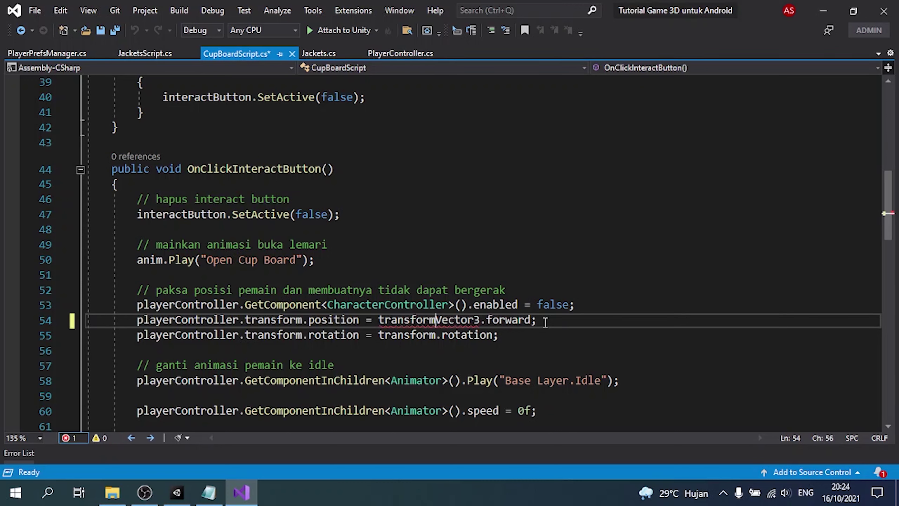
{"action": "type", "text": ".position "}
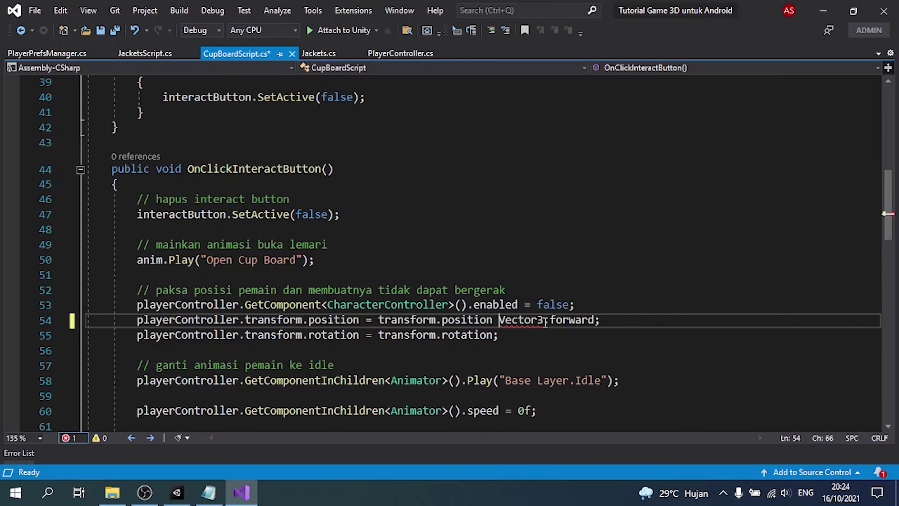
{"action": "type", "text": "+"}
{"action": "key", "text": "ctrl+s"}
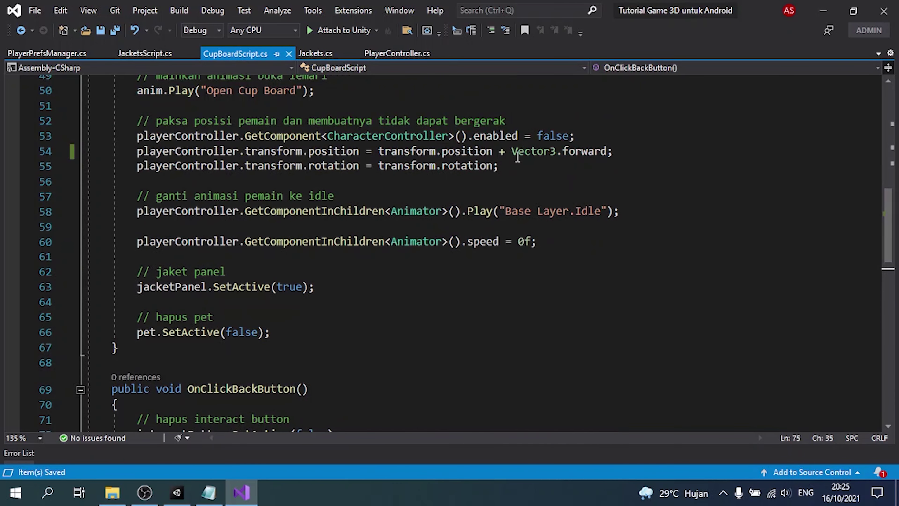
{"action": "left_click_drag", "start_coordinate": [499, 152], "coordinate": [582, 156]}
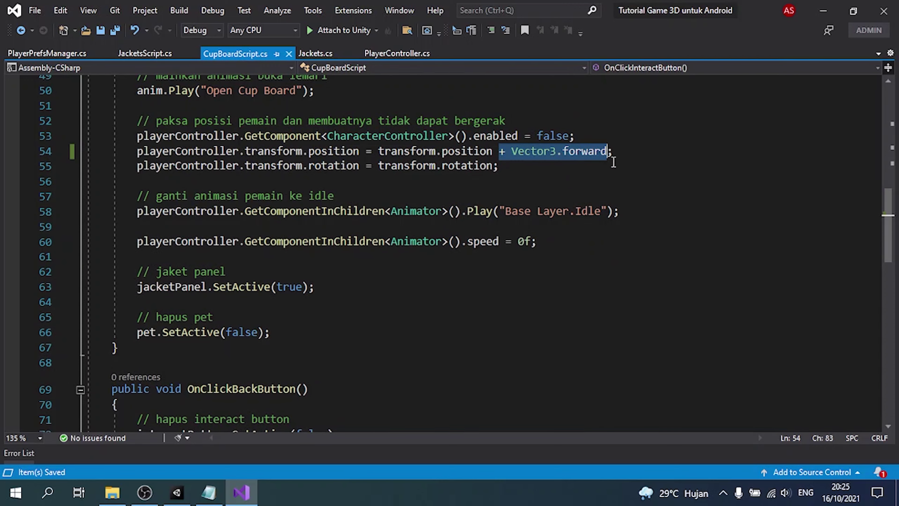
{"action": "key", "text": "BackSpace"}
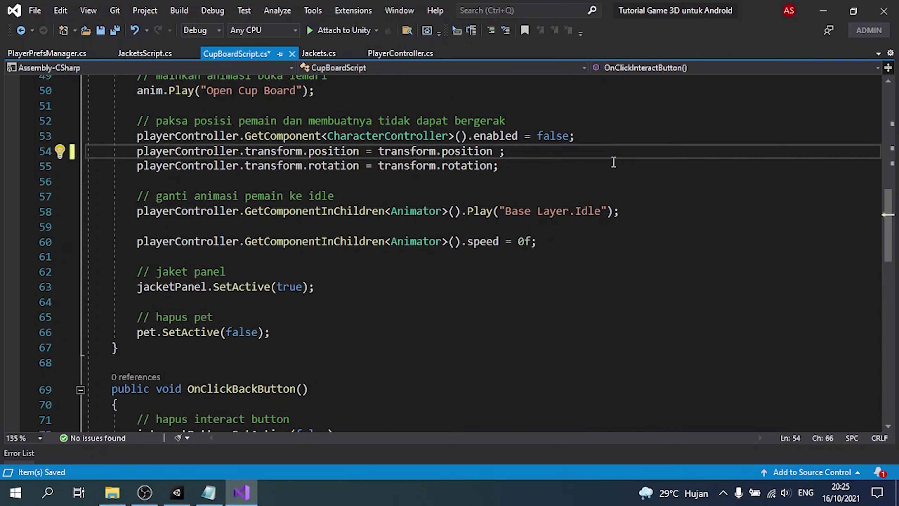
{"action": "key", "text": "ctrl+shift+Left"}
{"action": "key", "text": "ctrl+shift+Left"}
{"action": "key", "text": "ctrl+shift+Left"}
{"action": "key", "text": "ctrl+c"}
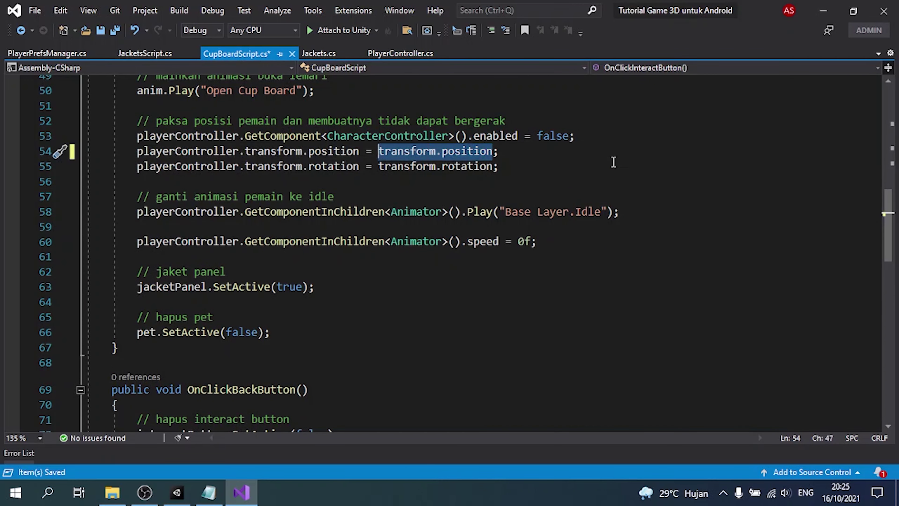
On line 79, replace Vector3.forward with playerController.transform.position and save.
{"action": "scroll", "coordinate": [529, 220], "scroll_direction": "down", "scroll_amount": 1}
{"action": "scroll", "coordinate": [506, 248], "scroll_direction": "down", "scroll_amount": 3}
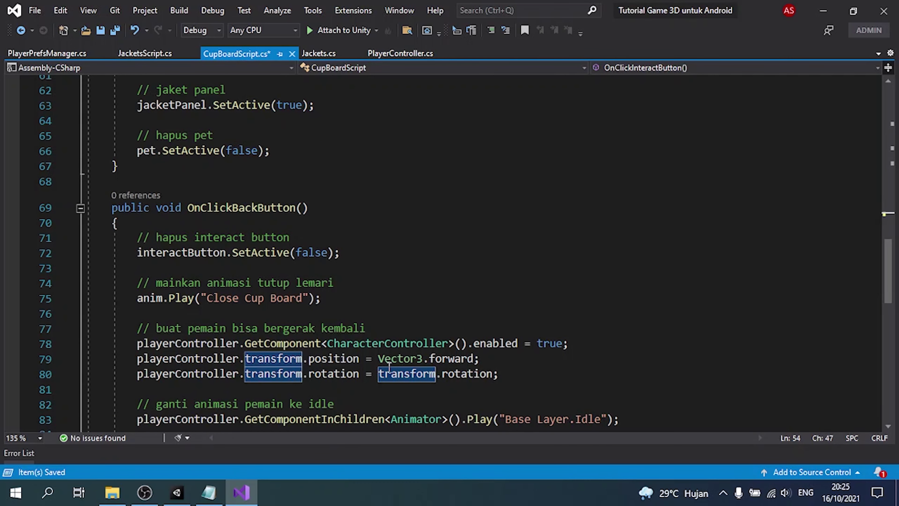
{"action": "left_click_drag", "start_coordinate": [378, 359], "coordinate": [478, 359]}
{"action": "key", "text": "ctrl+v"}
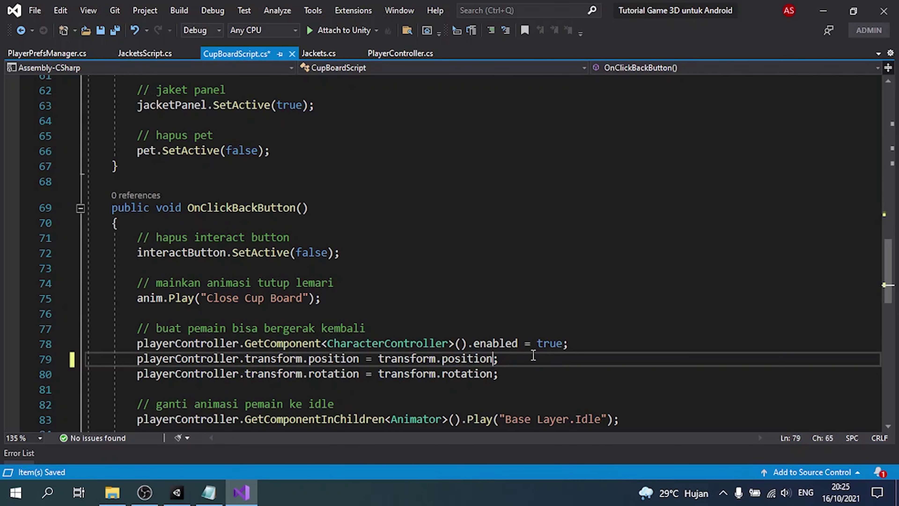
{"action": "left_click", "coordinate": [380, 359]}
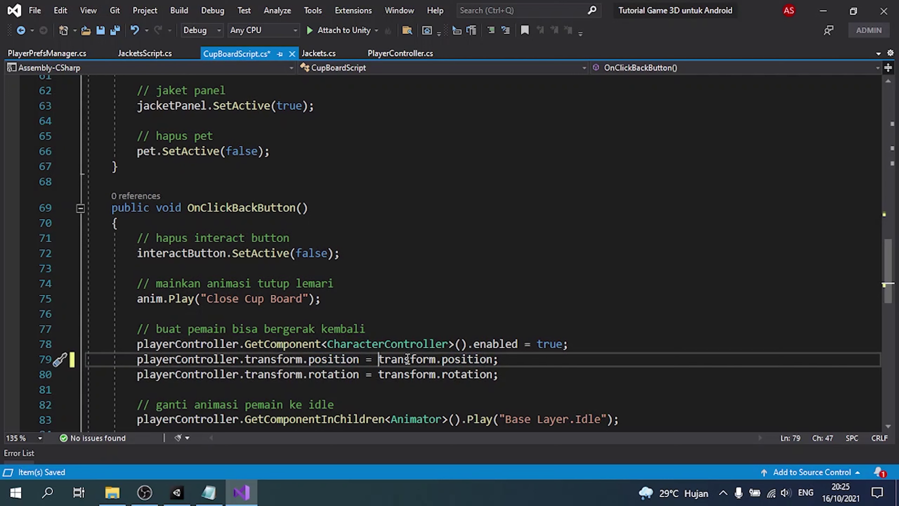
{"action": "left_click", "coordinate": [345, 358]}
{"action": "double_click", "coordinate": [221, 358]}
{"action": "key", "text": "ctrl+c"}
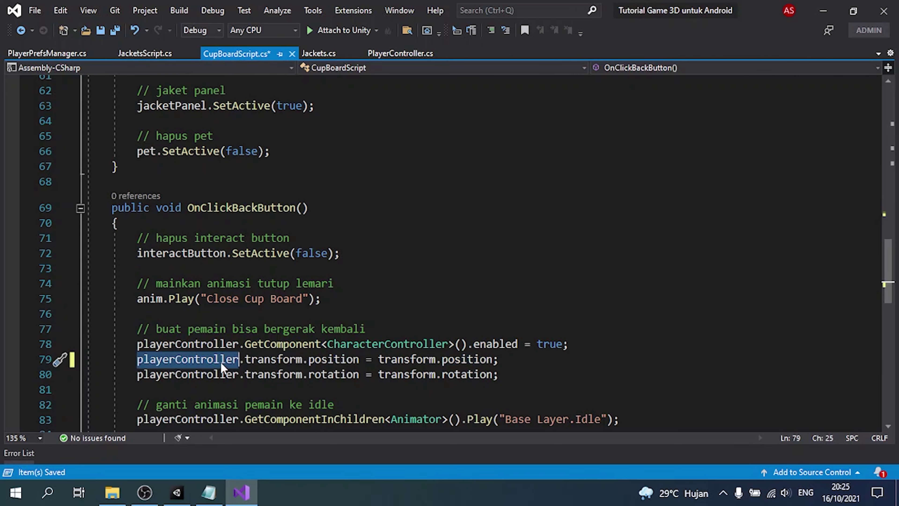
{"action": "left_click", "coordinate": [379, 358]}
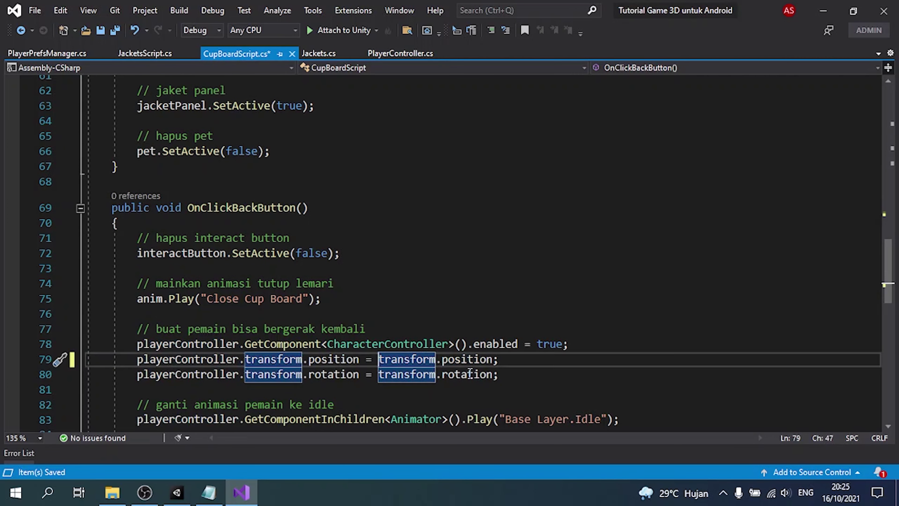
{"action": "key", "text": "ctrl+v"}
{"action": "type", "text": "."}
{"action": "key", "text": "Escape"}
{"action": "key", "text": "ctrl+s"}
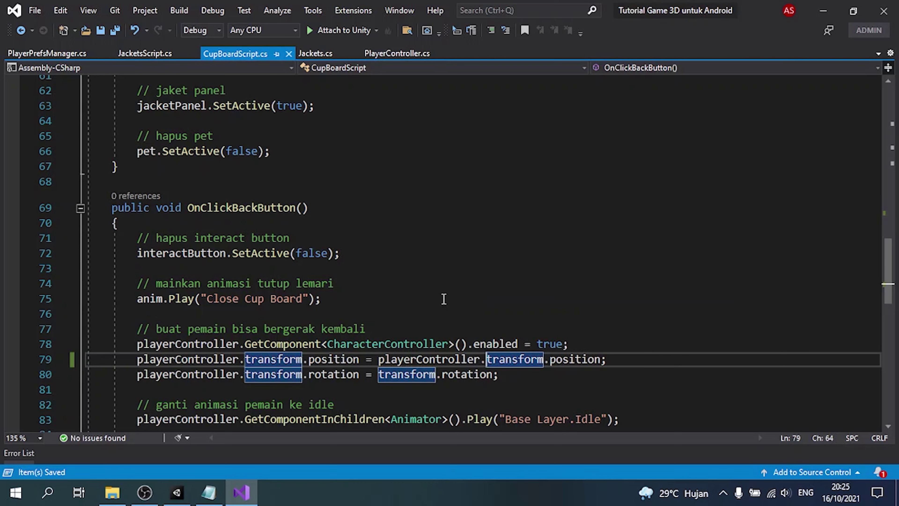
Prefix line 54's right-hand transform.position with playerController. and save the script.
{"action": "scroll", "coordinate": [441, 297], "scroll_direction": "up", "scroll_amount": 3}
{"action": "scroll", "coordinate": [447, 201], "scroll_direction": "up", "scroll_amount": 1}
{"action": "left_click", "coordinate": [378, 150]}
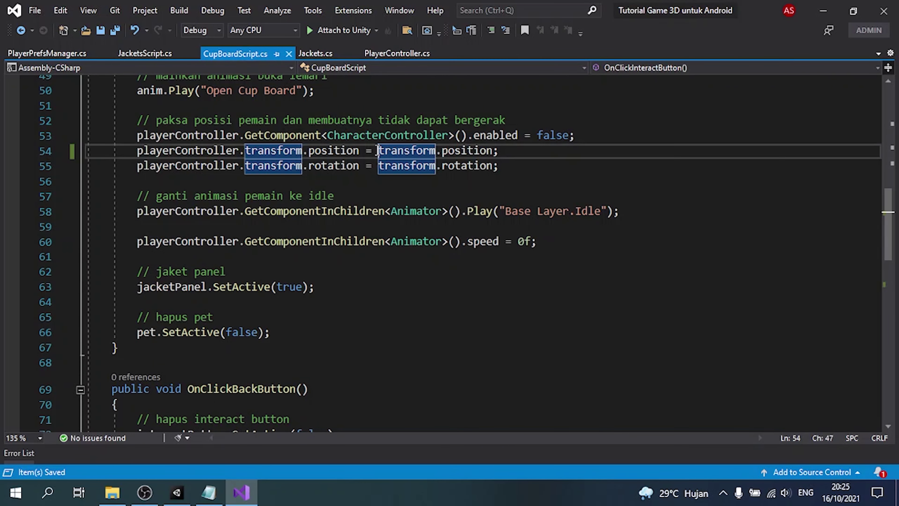
{"action": "key", "text": "ctrl+v"}
{"action": "type", "text": "."}
{"action": "key", "text": "Escape"}
{"action": "key", "text": "ctrl+s"}
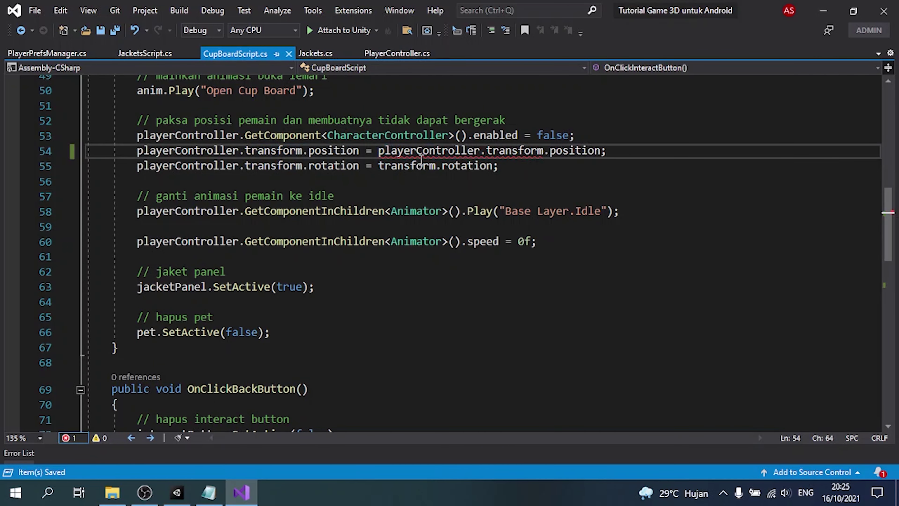
{"action": "mouse_move", "coordinate": [176, 492]}
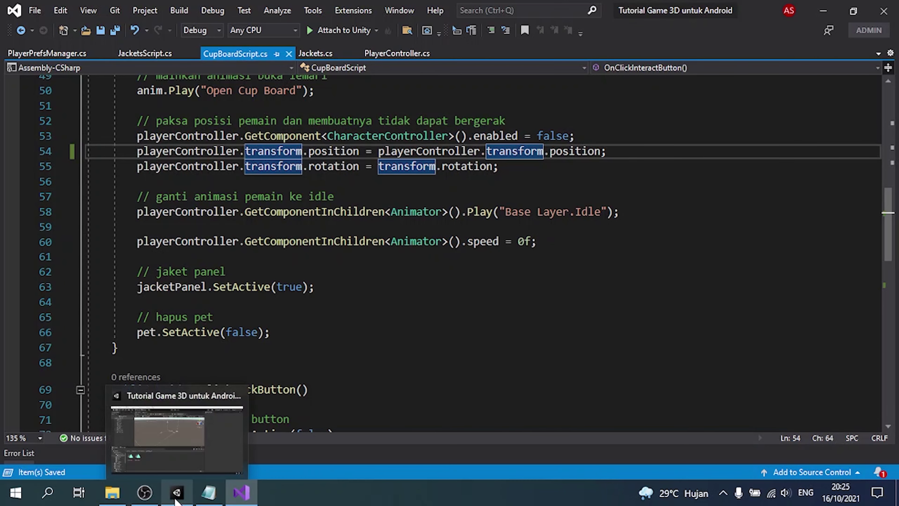
{"action": "scroll", "coordinate": [273, 340], "scroll_direction": "up", "scroll_amount": 1}
{"action": "scroll", "coordinate": [272, 340], "scroll_direction": "up", "scroll_amount": 2}
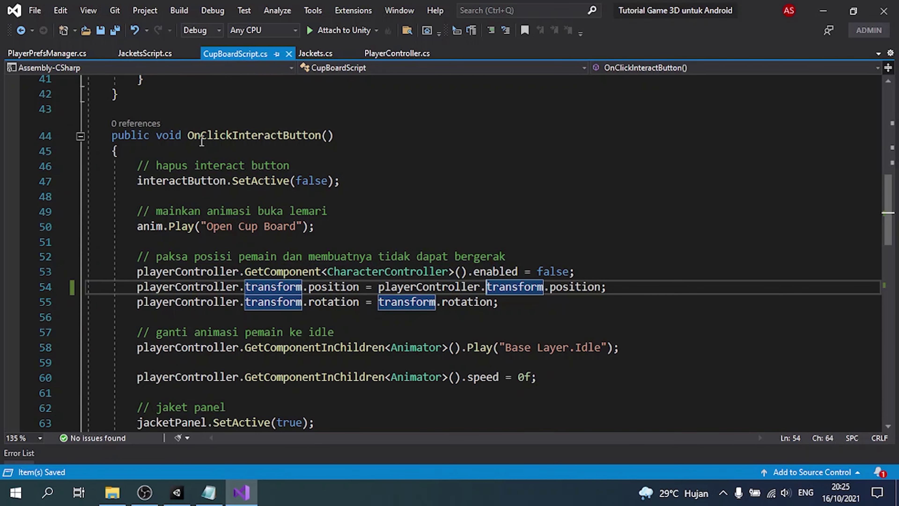
{"action": "scroll", "coordinate": [529, 286], "scroll_direction": "down", "scroll_amount": 1}
{"action": "scroll", "coordinate": [381, 367], "scroll_direction": "down", "scroll_amount": 5}
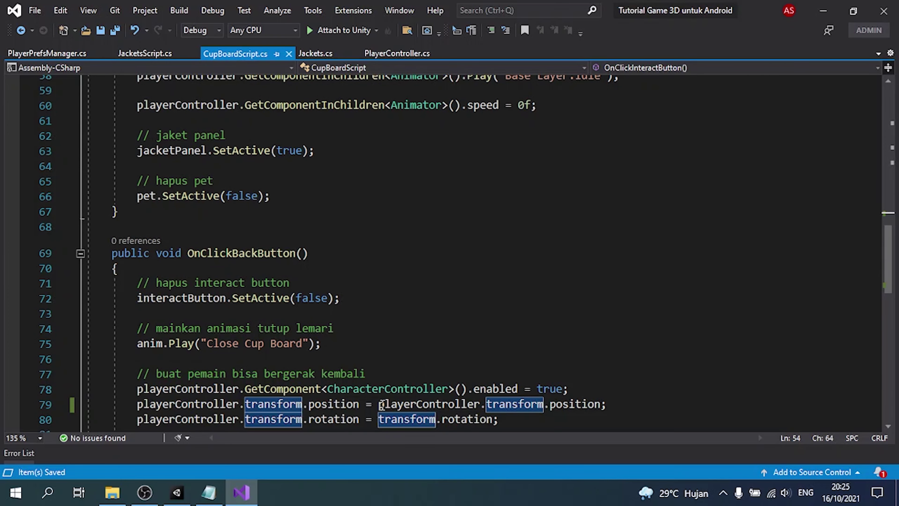
Playtest: open the cupboard's jacket panel, switch to Blue then Purple, stop, and view the Console.
{"action": "left_click", "coordinate": [176, 492]}
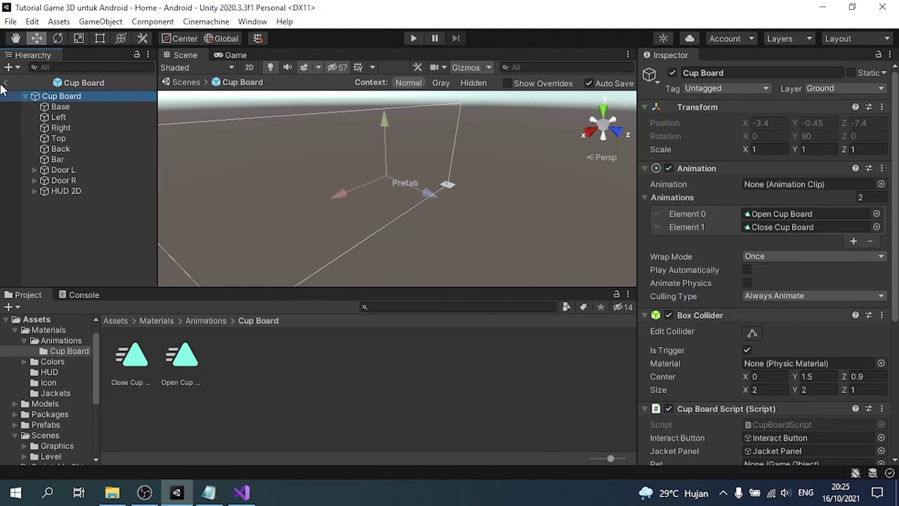
{"action": "left_click", "coordinate": [414, 38]}
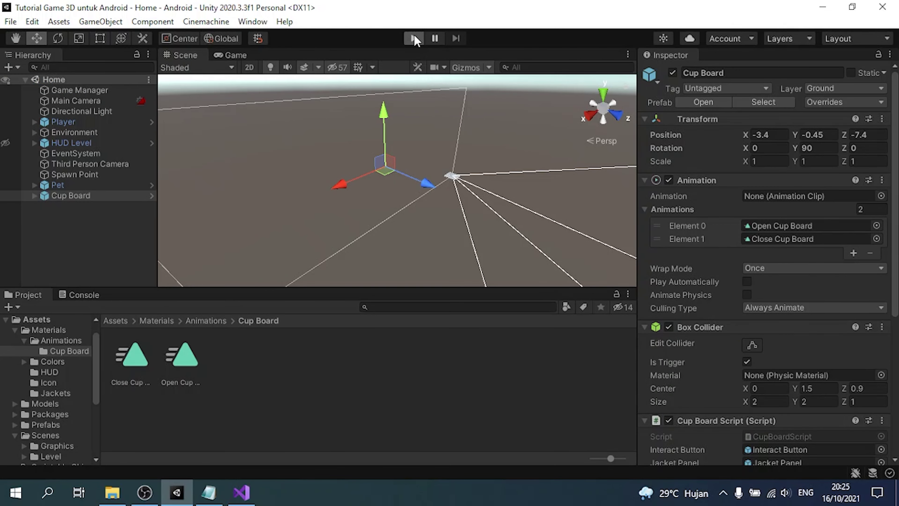
{"action": "left_click_drag", "start_coordinate": [214, 231], "coordinate": [244, 212]}
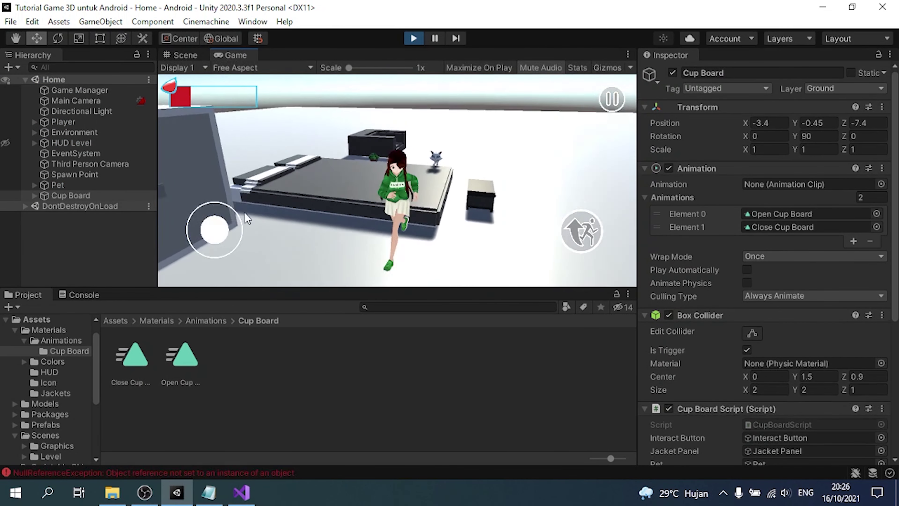
{"action": "left_click", "coordinate": [517, 187]}
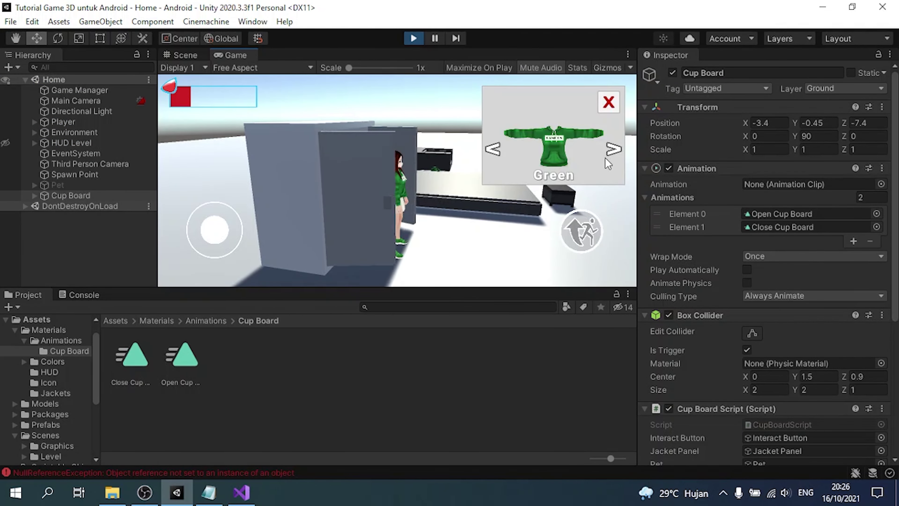
{"action": "left_click", "coordinate": [613, 151]}
{"action": "left_click", "coordinate": [617, 147]}
{"action": "left_click", "coordinate": [608, 102]}
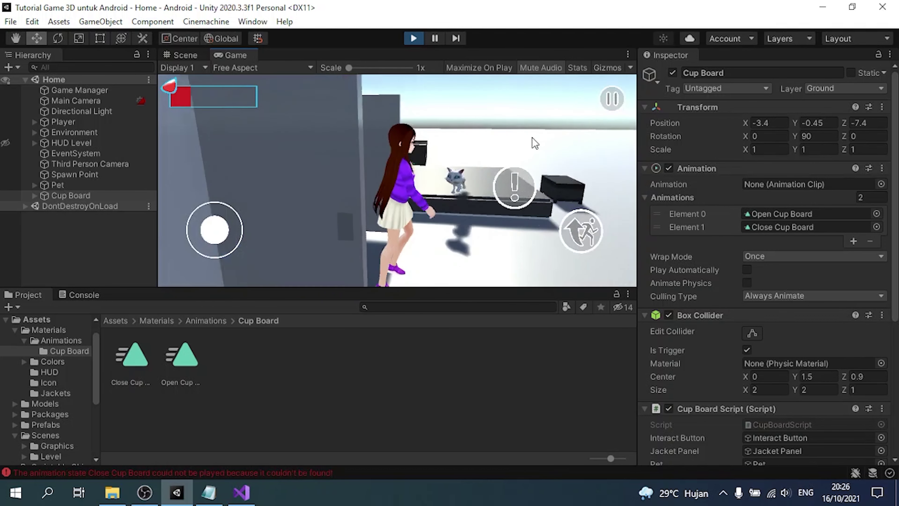
{"action": "left_click", "coordinate": [413, 38]}
{"action": "left_click", "coordinate": [79, 295]}
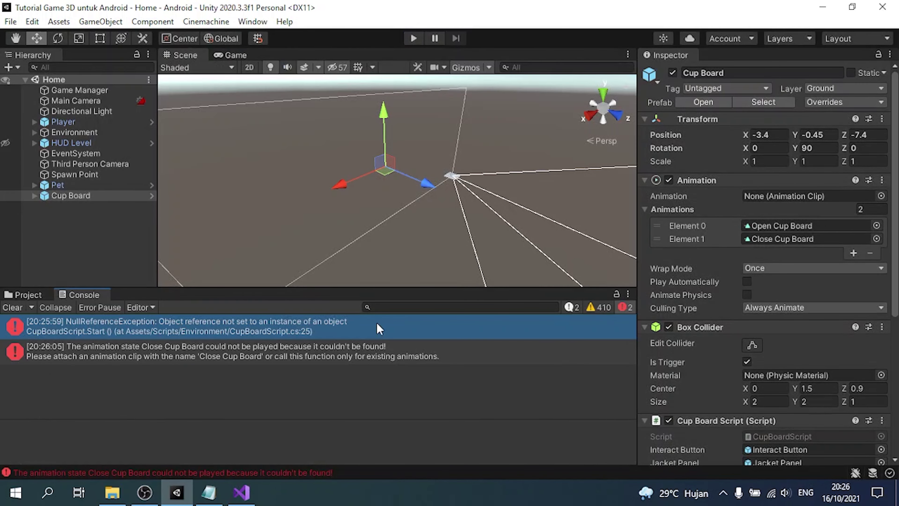
Inspect the Close Cup Board error, open the Cup Board prefab, and remove its Animation component.
{"action": "left_click", "coordinate": [359, 358]}
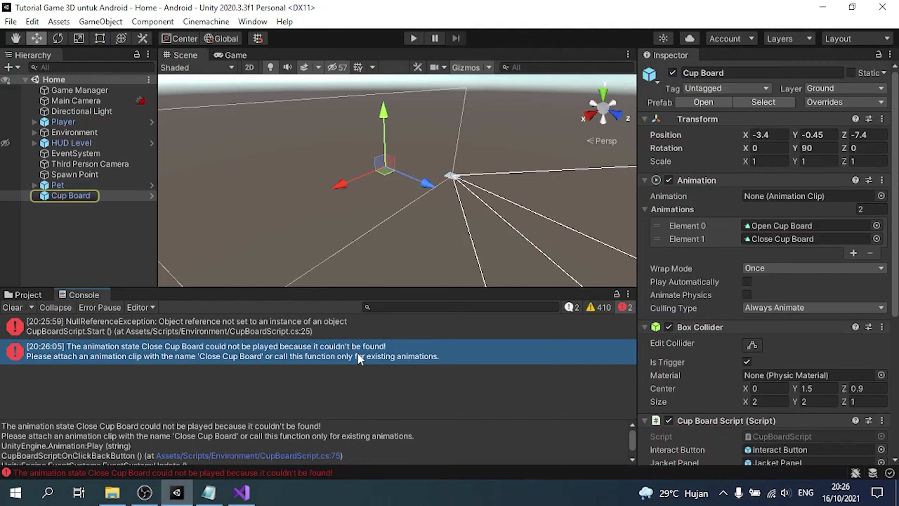
{"action": "double_click", "coordinate": [359, 358]}
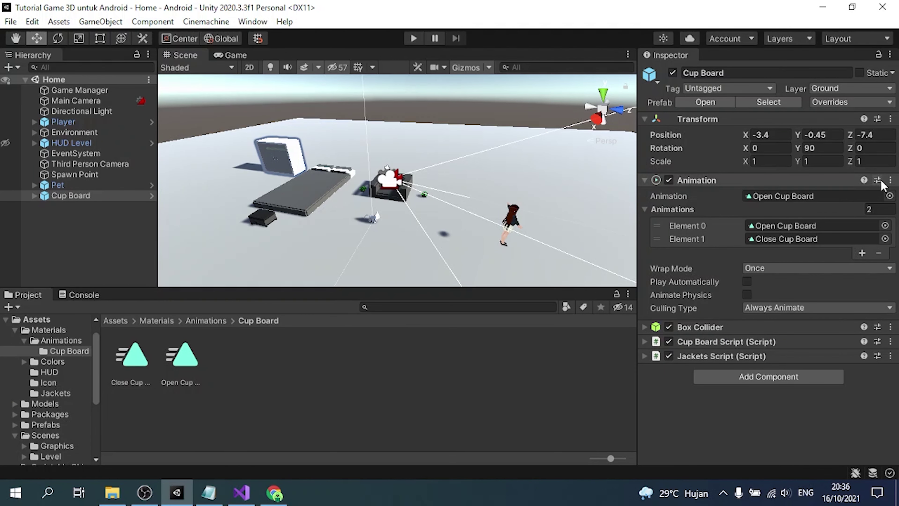
{"action": "left_click", "coordinate": [120, 195]}
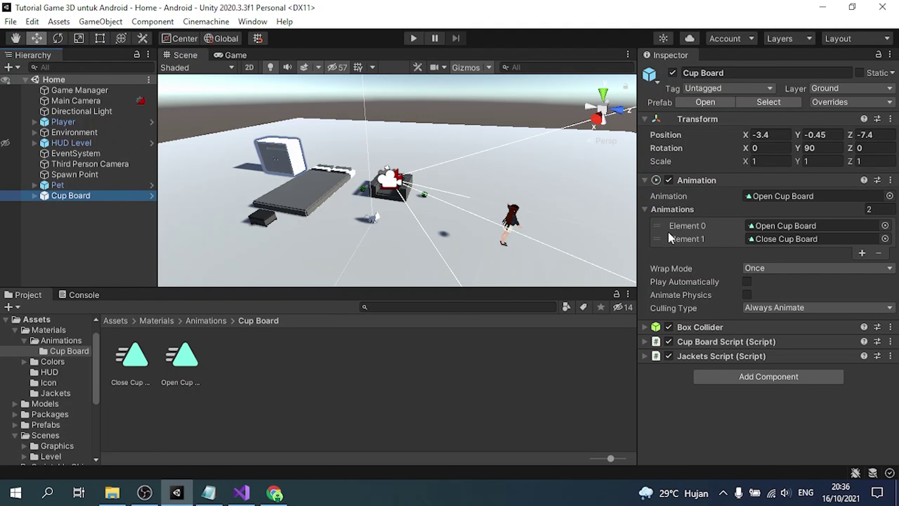
{"action": "left_click", "coordinate": [704, 102]}
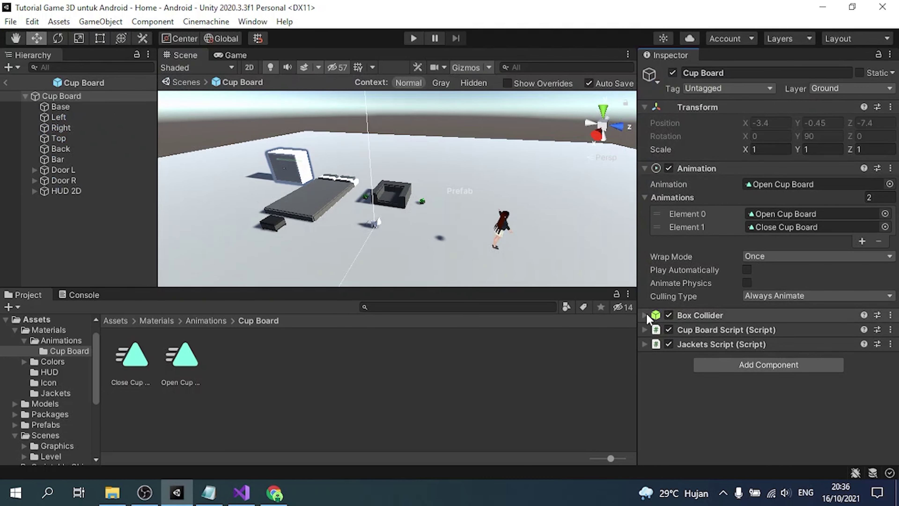
{"action": "left_click", "coordinate": [647, 315]}
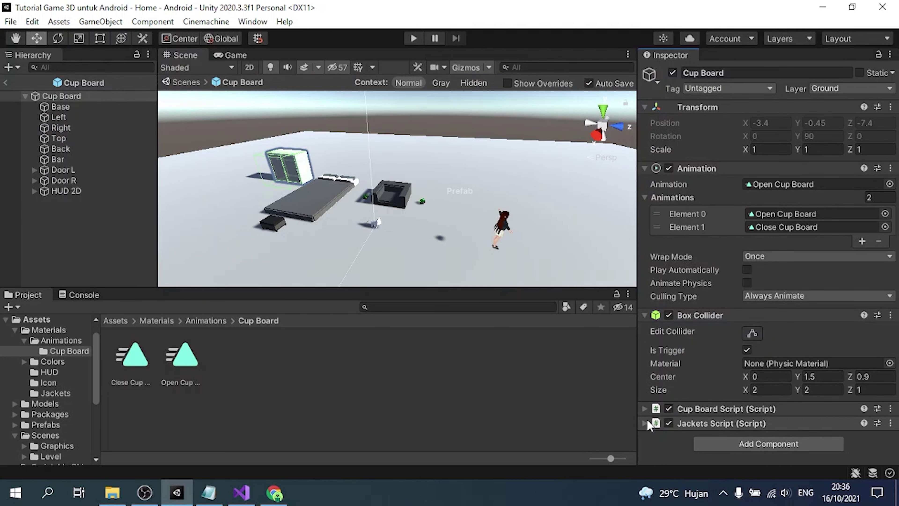
{"action": "left_click", "coordinate": [644, 408]}
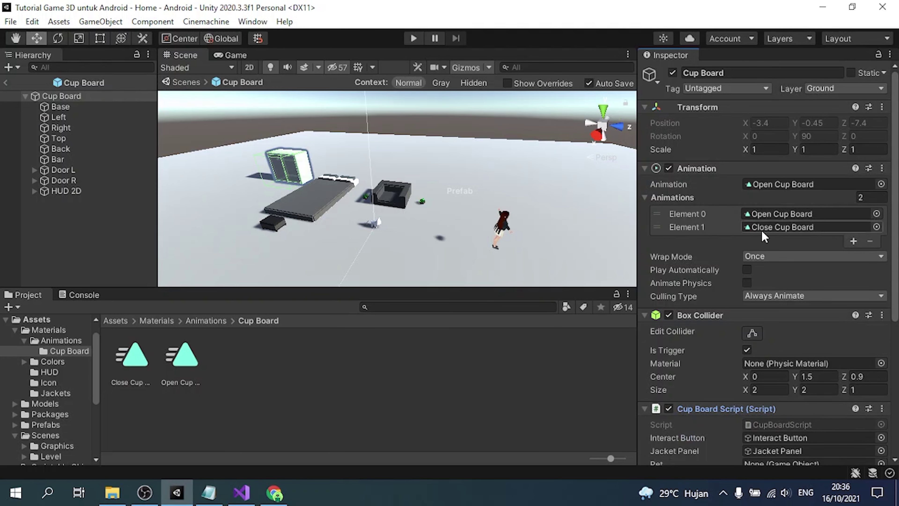
{"action": "left_click", "coordinate": [881, 168]}
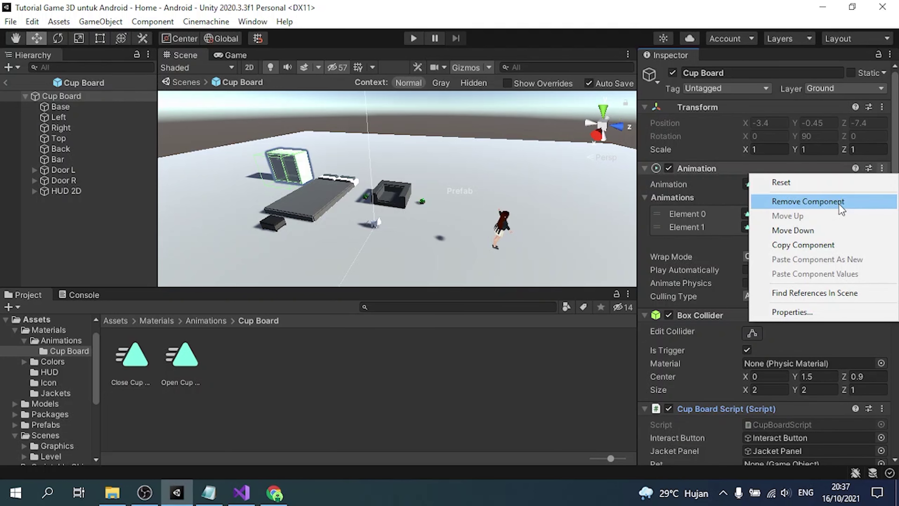
{"action": "left_click", "coordinate": [808, 201]}
In the tutorial notes, type 'erlebih dahulu' and then delete that line.
{"action": "left_click", "coordinate": [208, 492]}
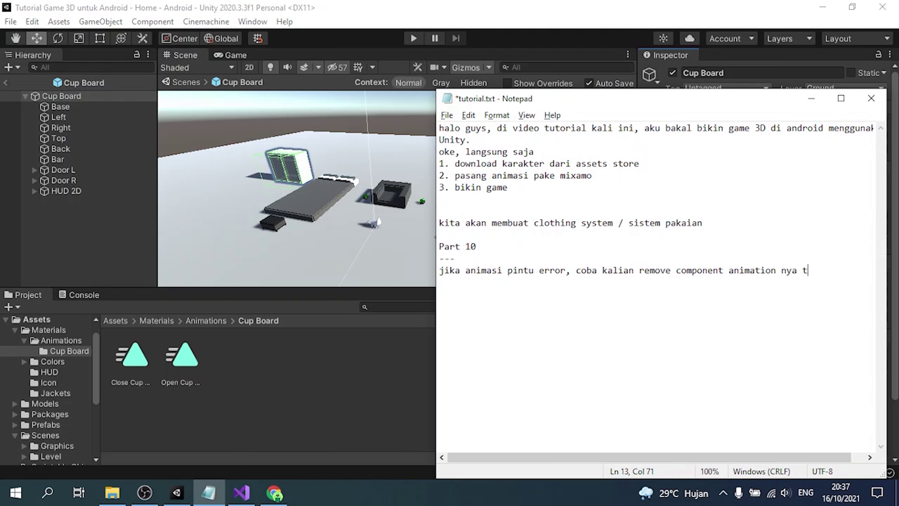
{"action": "type", "text": "erlebih dahulu"}
{"action": "key", "text": "shift+Home"}
{"action": "key", "text": "BackSpace"}
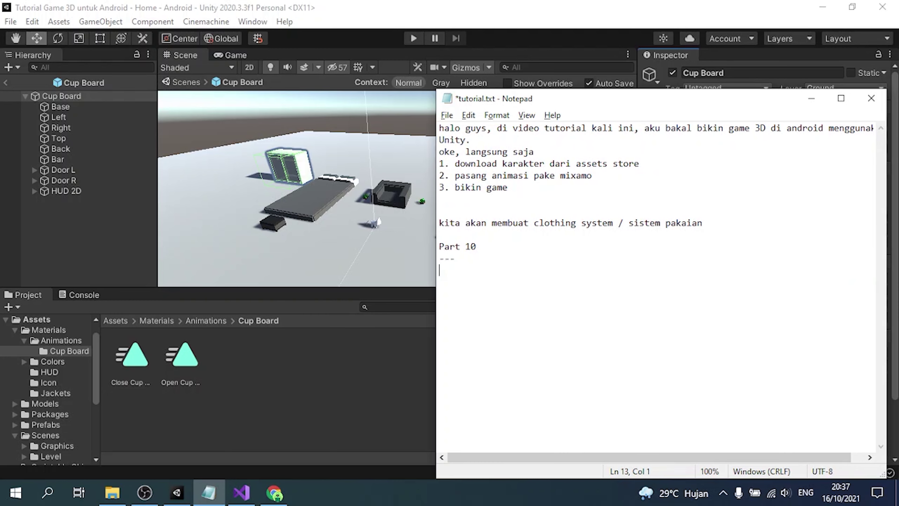
Add an Animation component with Open Cup Board as default and Close Cup Board in the list.
{"action": "left_click", "coordinate": [409, 338]}
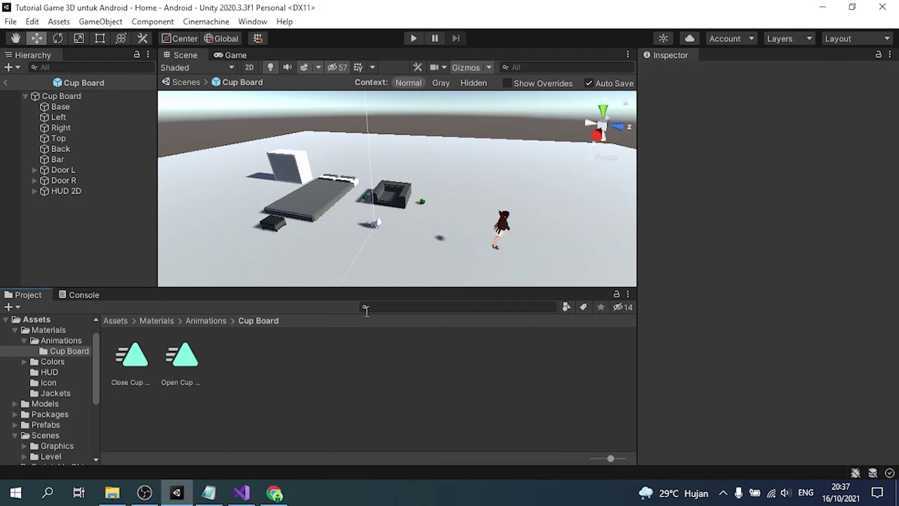
{"action": "left_click", "coordinate": [122, 99]}
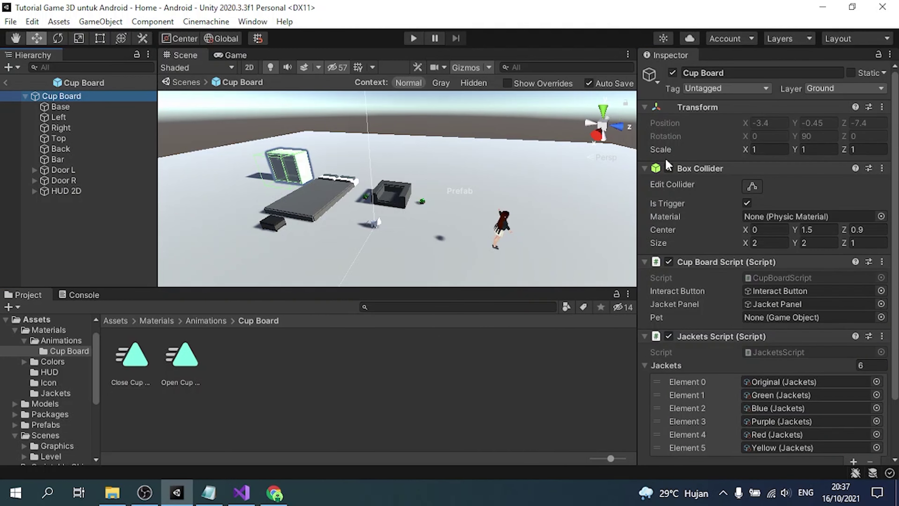
{"action": "left_click", "coordinate": [644, 169]}
{"action": "left_click", "coordinate": [644, 183]}
{"action": "left_click", "coordinate": [644, 197]}
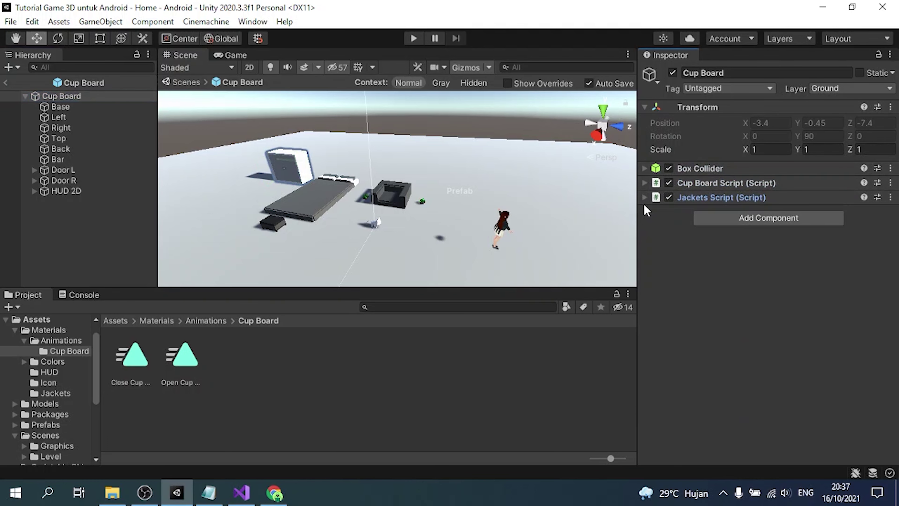
{"action": "left_click", "coordinate": [776, 219]}
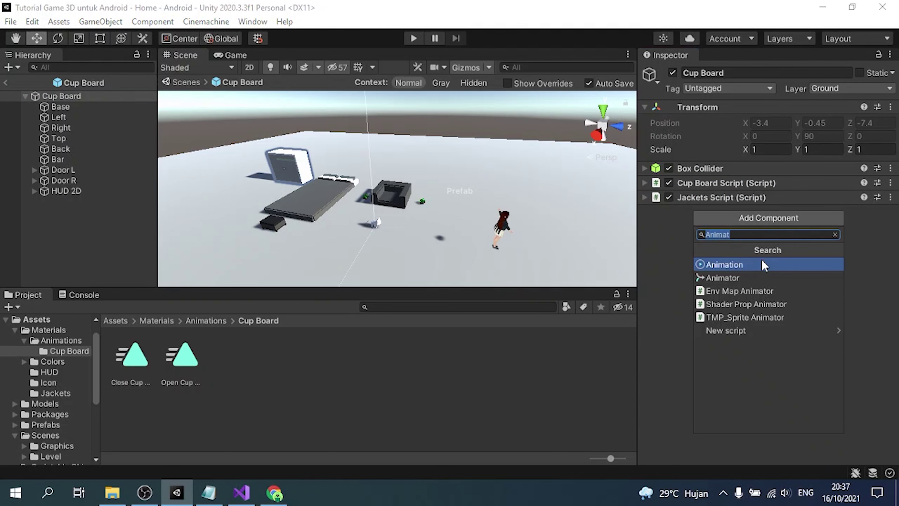
{"action": "left_click", "coordinate": [763, 266]}
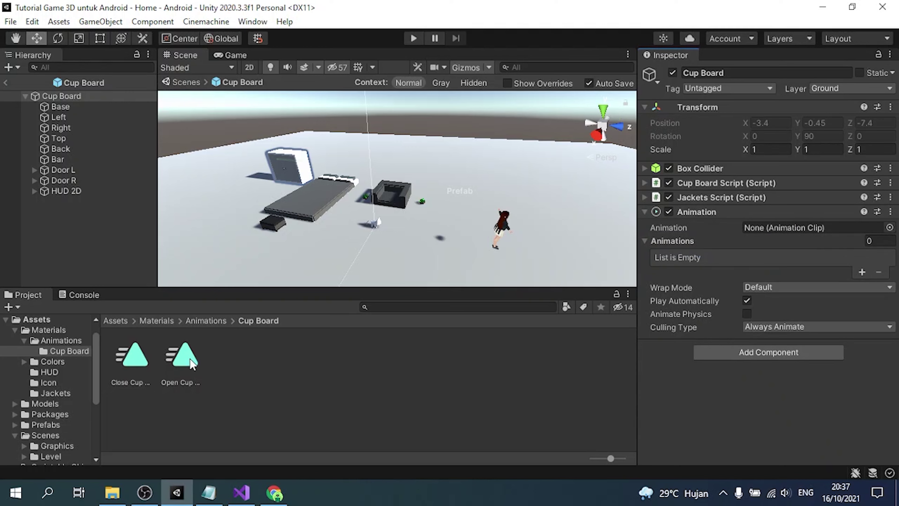
{"action": "left_click_drag", "start_coordinate": [192, 364], "coordinate": [753, 232]}
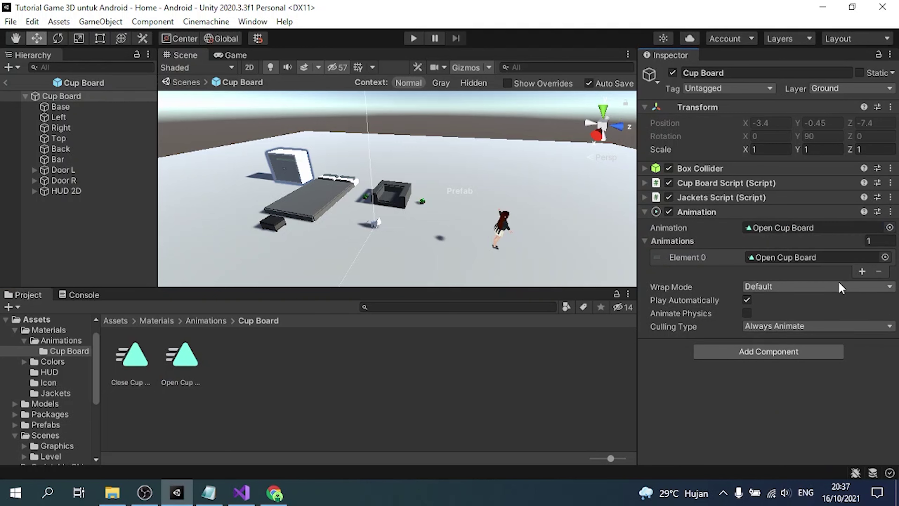
{"action": "left_click", "coordinate": [862, 272]}
{"action": "left_click_drag", "start_coordinate": [130, 354], "coordinate": [762, 270]}
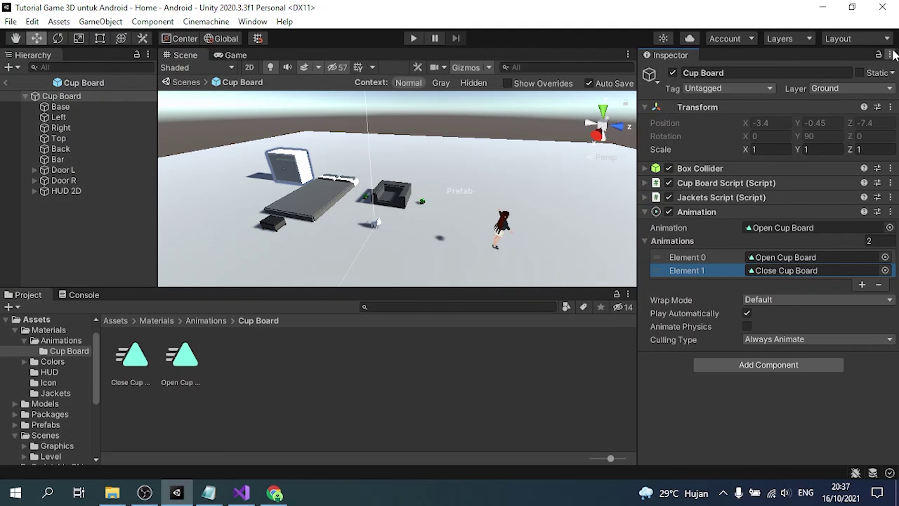
In debug Inspector view, turn off Play Automatically and set Wrap Mode to Once.
{"action": "left_click", "coordinate": [890, 54]}
{"action": "left_click", "coordinate": [765, 102]}
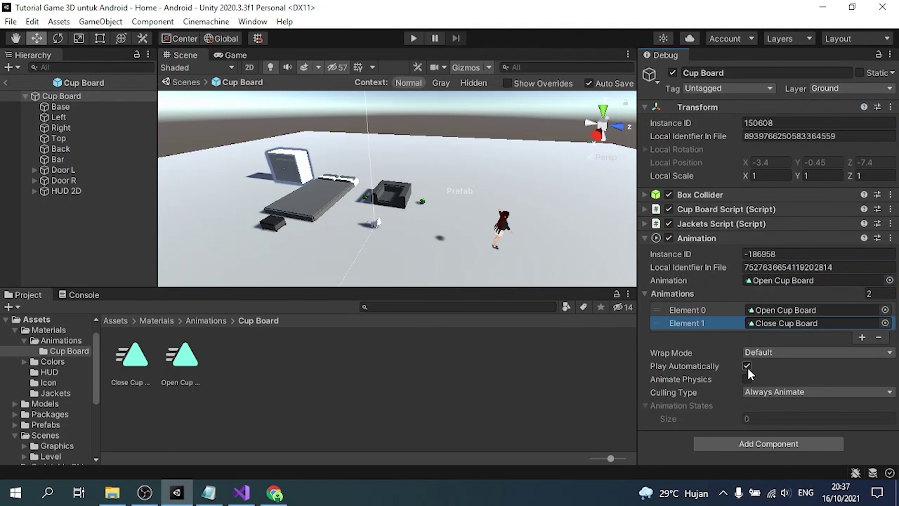
{"action": "left_click", "coordinate": [747, 367]}
{"action": "left_click", "coordinate": [764, 354]}
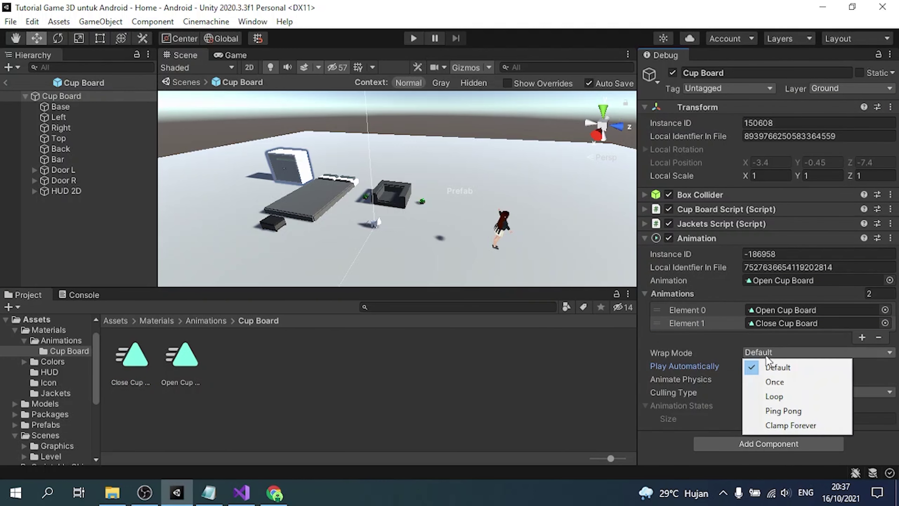
{"action": "left_click", "coordinate": [774, 382]}
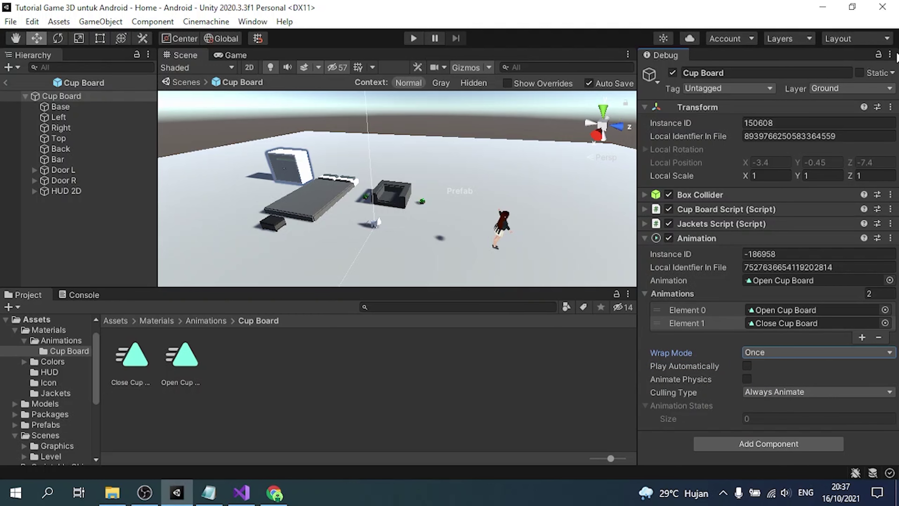
{"action": "left_click", "coordinate": [890, 54]}
{"action": "left_click", "coordinate": [817, 86]}
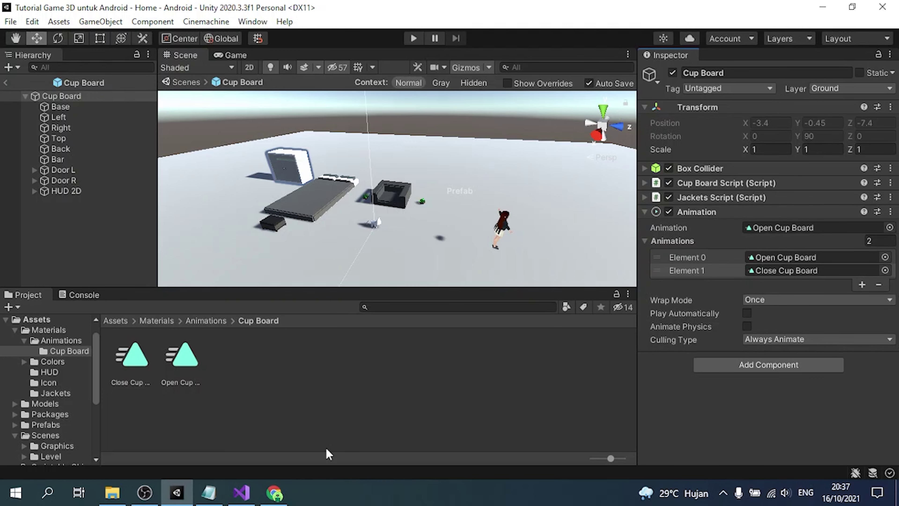
In the tutorial notes, type 'h' and delete the last line.
{"action": "left_click", "coordinate": [209, 492]}
{"action": "type", "text": "biarkan component animation ada di bawa"}
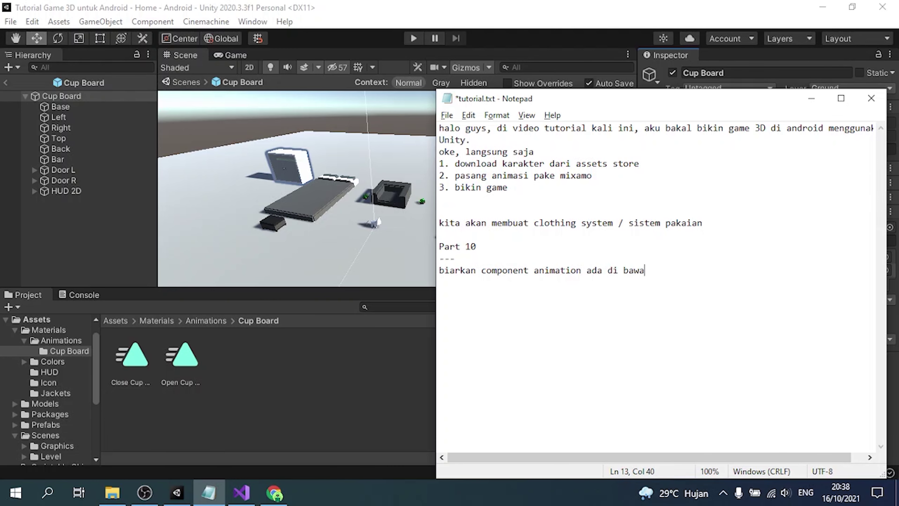
{"action": "type", "text": "h"}
{"action": "key", "text": "shift+Home"}
{"action": "key", "text": "BackSpace"}
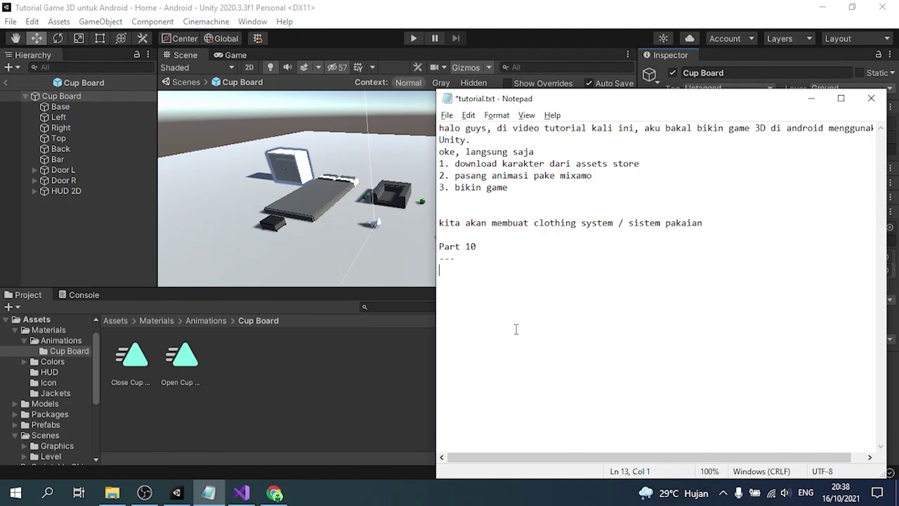
Reselect Cup Board and locate the Open and Close Cup Board clips in the Project.
{"action": "left_click", "coordinate": [351, 335]}
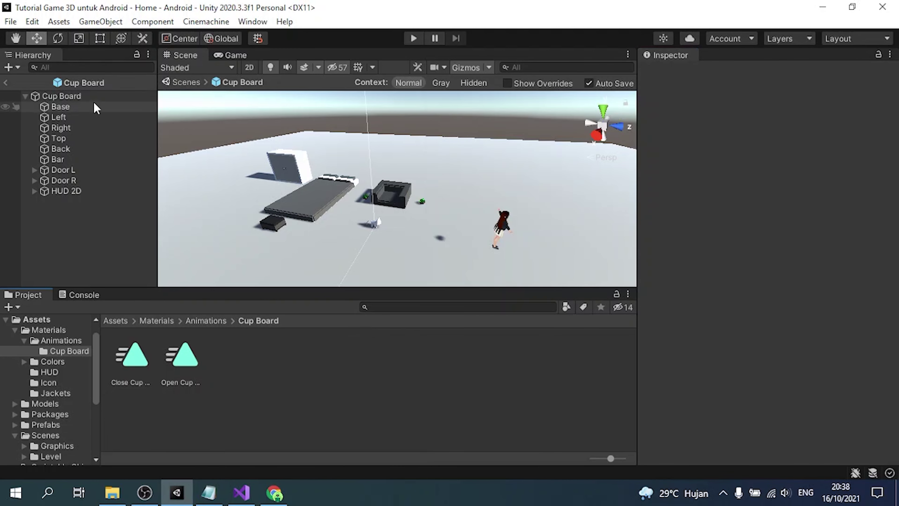
{"action": "left_click", "coordinate": [71, 96]}
{"action": "left_click", "coordinate": [776, 229]}
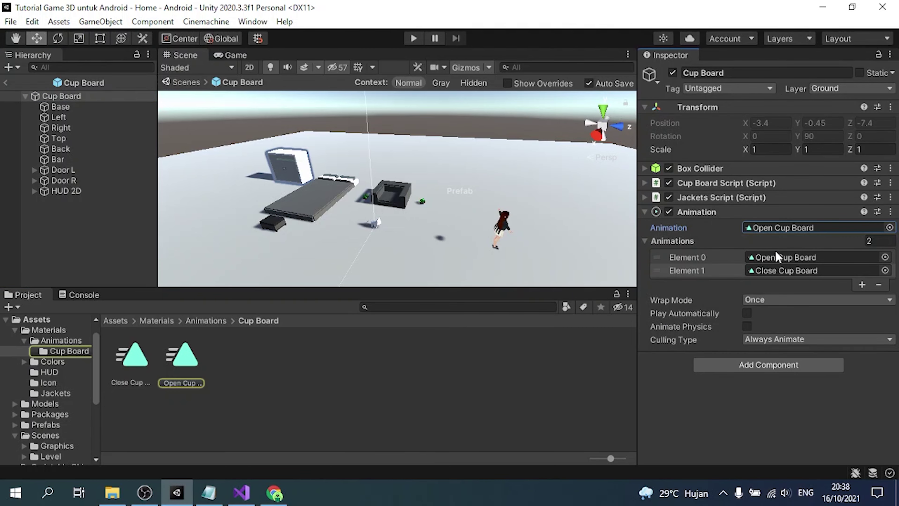
{"action": "left_click", "coordinate": [789, 270]}
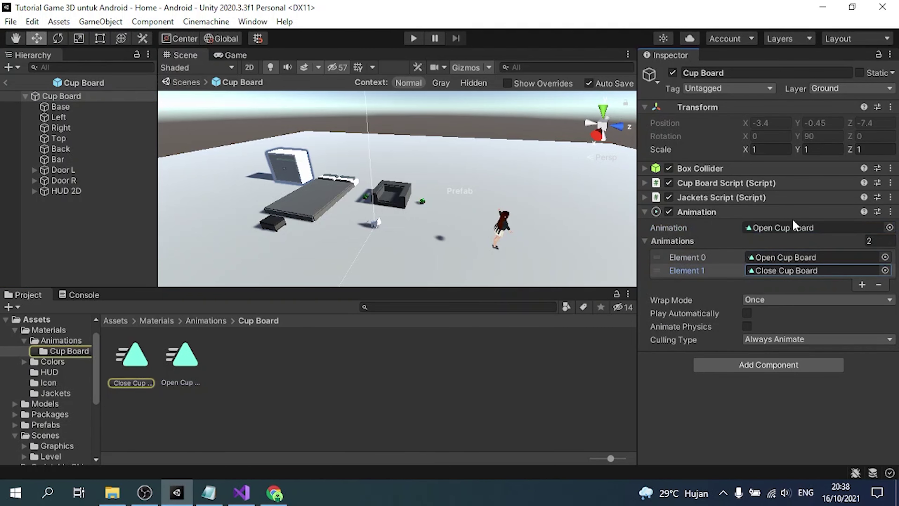
{"action": "left_click", "coordinate": [242, 492]}
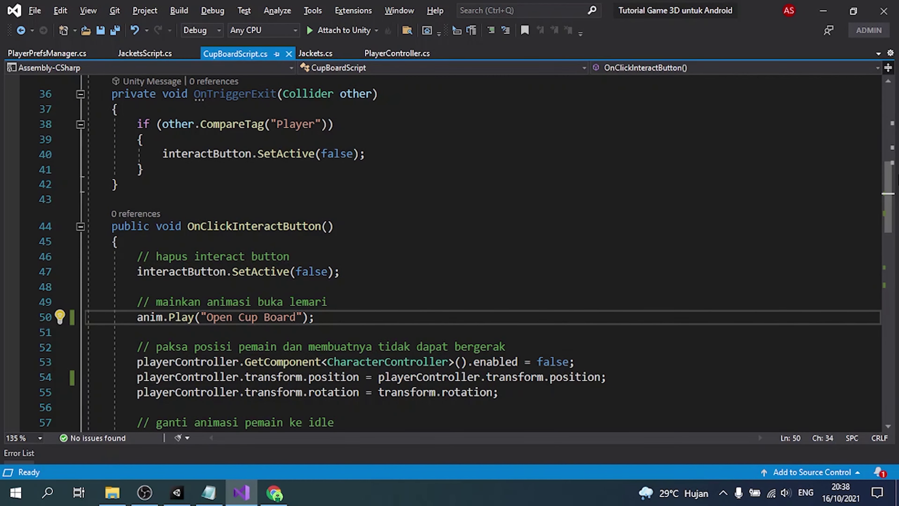
Verify anim.Play("Close Cup Board") on line 75, trim and save the tutorial notes, and return to Unity.
{"action": "mouse_move", "coordinate": [889, 197]}
{"action": "left_mouse_down"}
{"action": "mouse_move", "coordinate": [888, 330]}
{"action": "mouse_move", "coordinate": [889, 279]}
{"action": "left_mouse_up"}
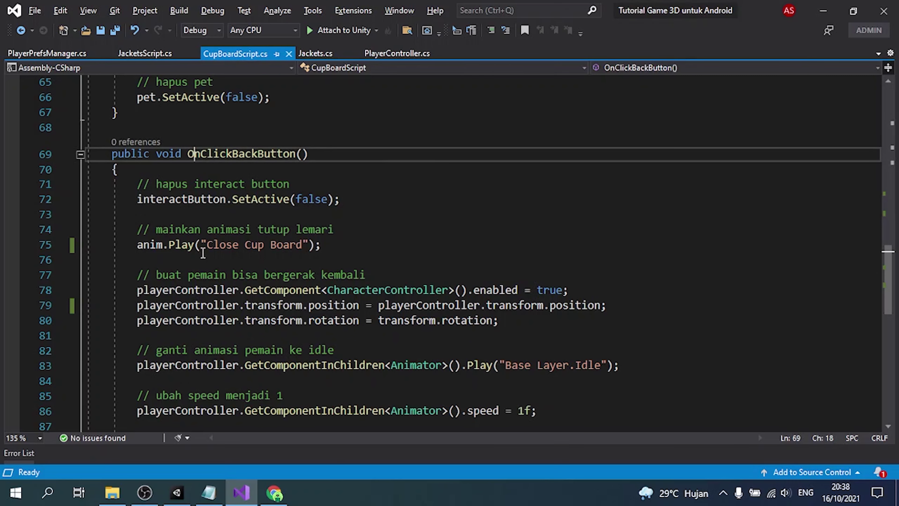
{"action": "left_click", "coordinate": [231, 245]}
{"action": "left_click", "coordinate": [222, 491]}
{"action": "type", "text": "pastikan nama animation nya sama besar dan kecil huruf nya"}
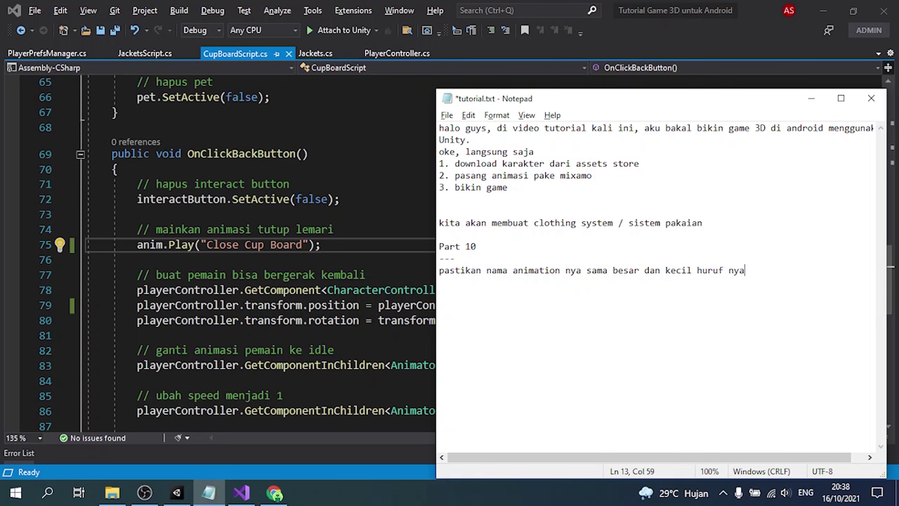
{"action": "key", "text": "shift+Home"}
{"action": "key", "text": "BackSpace"}
{"action": "key", "text": "ctrl+s"}
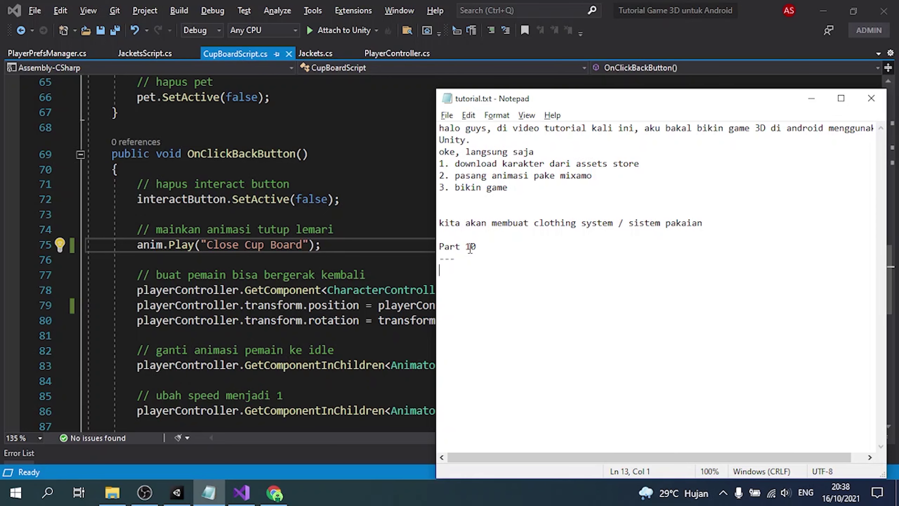
{"action": "key", "text": "alt+Tab"}
{"action": "left_click", "coordinate": [176, 492]}
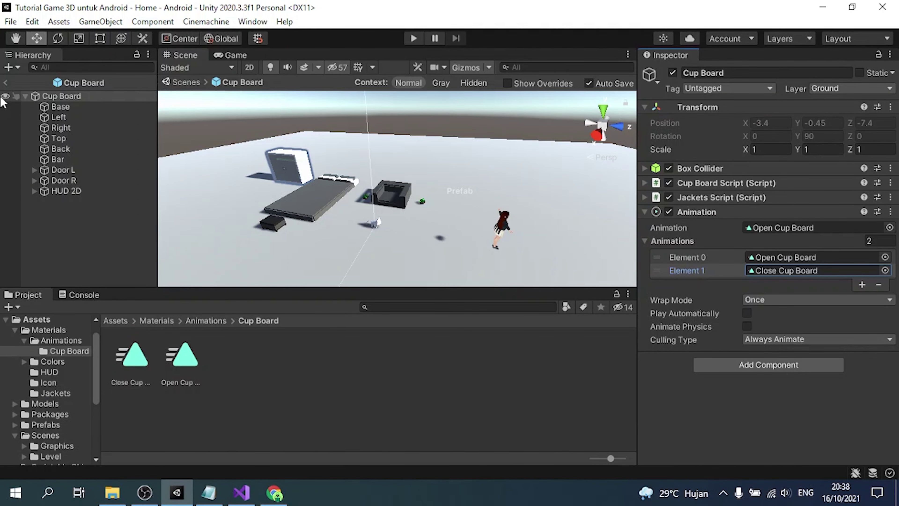
Exit to the Home scene, play, walk to the cupboard and interact, noting 'ka kalian menemukan error sepe' in tutorial.txt.
{"action": "left_click", "coordinate": [5, 83]}
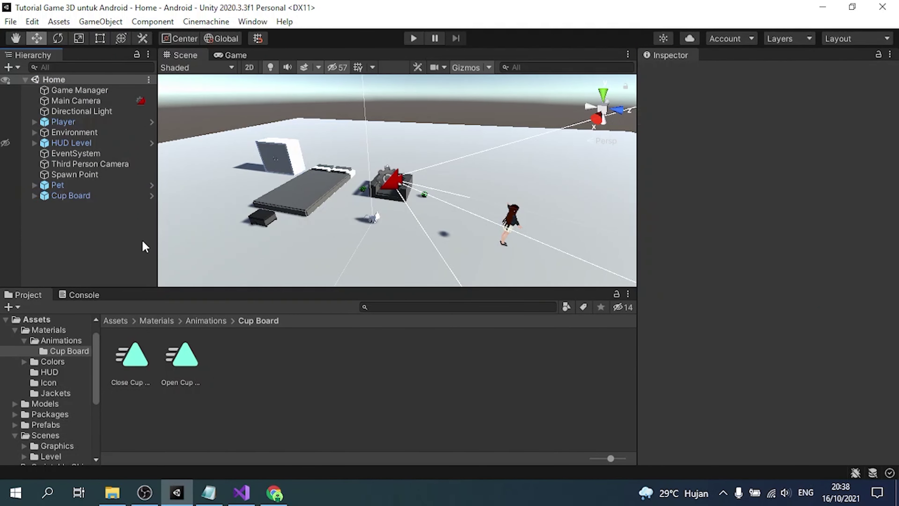
{"action": "left_click", "coordinate": [209, 493]}
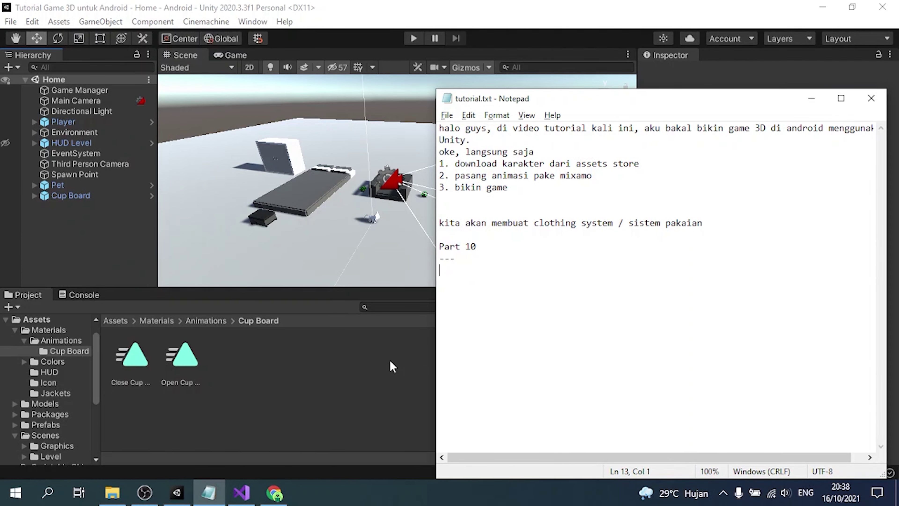
{"action": "left_click", "coordinate": [392, 367]}
{"action": "left_click", "coordinate": [413, 38]}
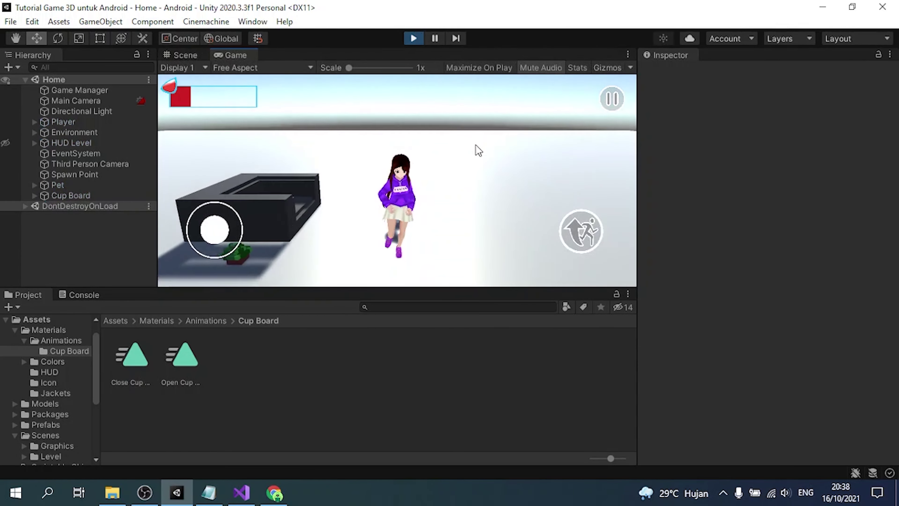
{"action": "key", "text": "w"}
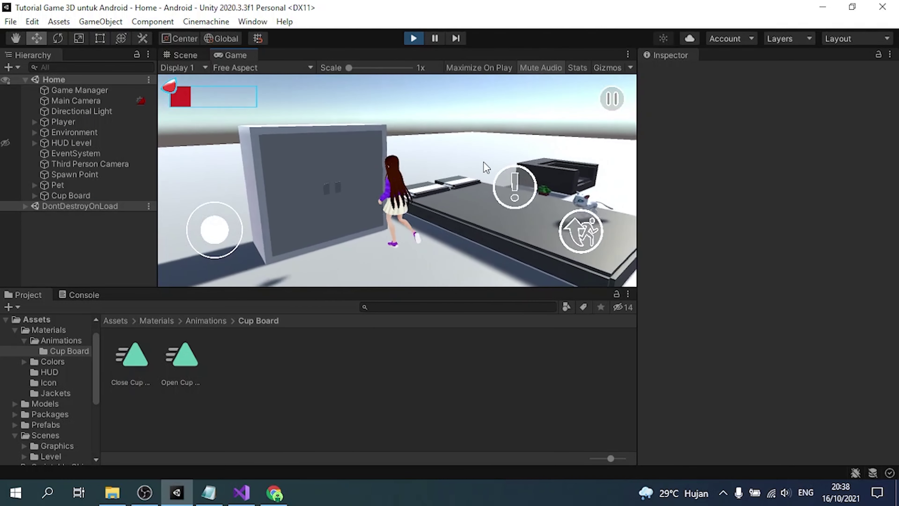
{"action": "left_click", "coordinate": [517, 187]}
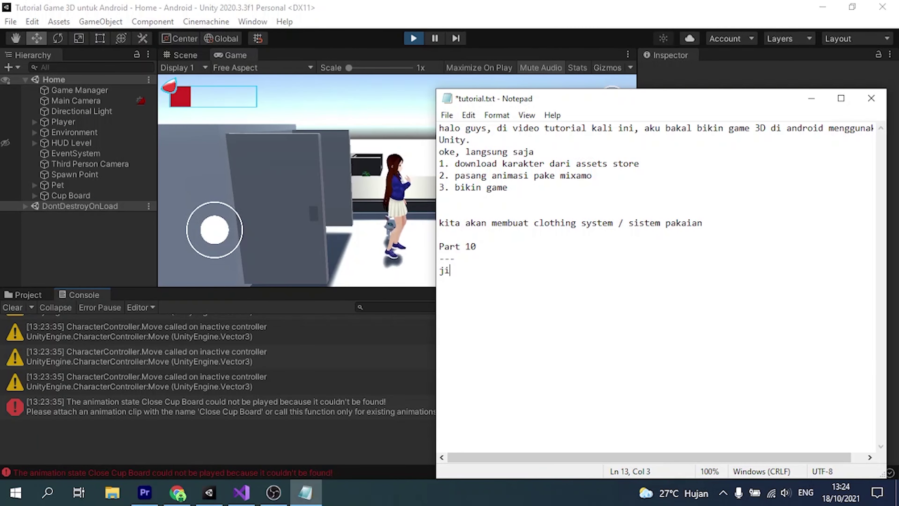
{"action": "type", "text": "ka kalian menemukan error sepe"}
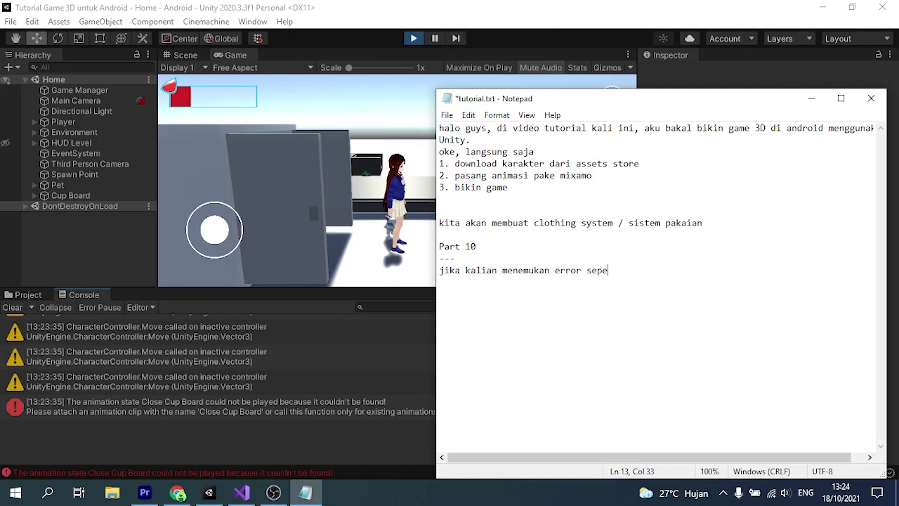
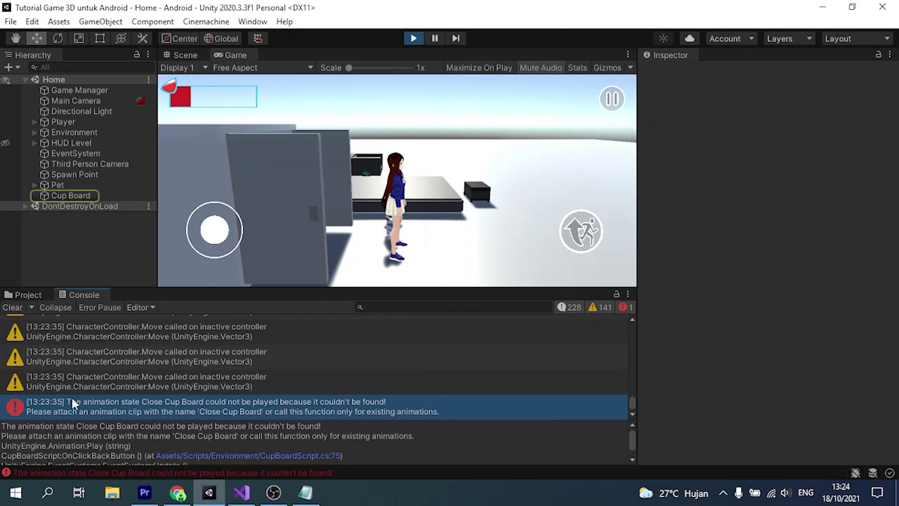
Paste the console error message into the tutorial notes, then delete it again.
{"action": "left_click_drag", "start_coordinate": [1, 426], "coordinate": [244, 445]}
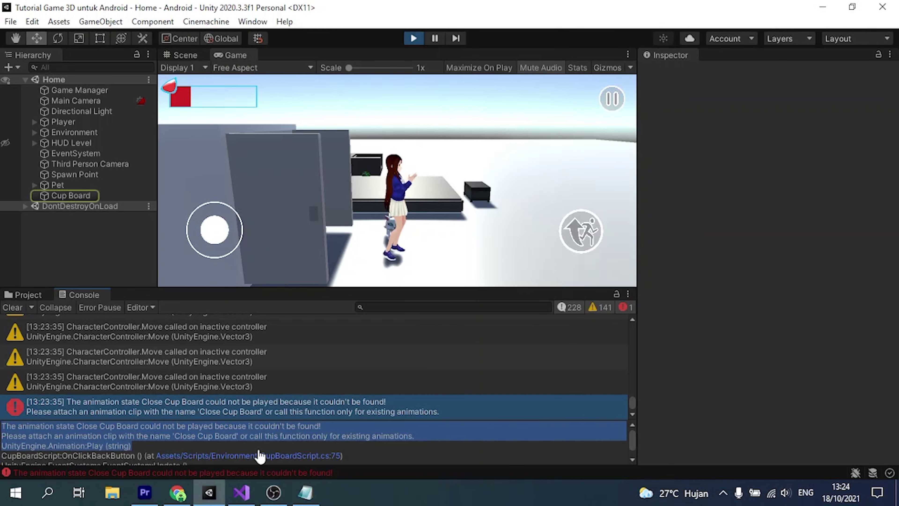
{"action": "key", "text": "alt+Tab"}
{"action": "key", "text": "ctrl+v"}
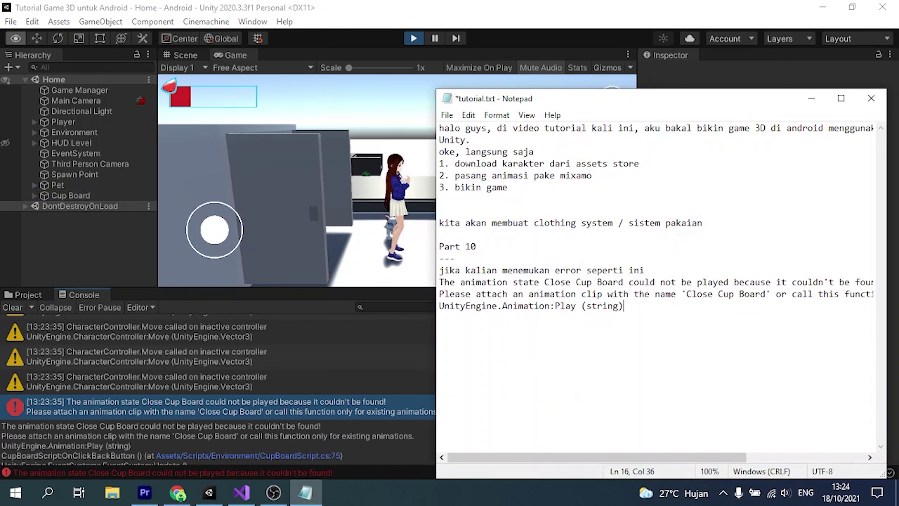
{"action": "left_click", "coordinate": [575, 261], "text": "shift"}
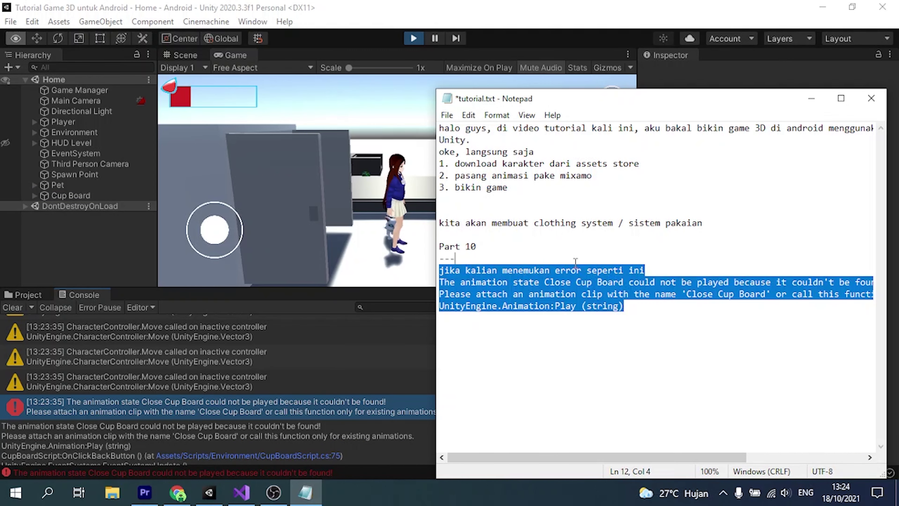
{"action": "key", "text": "Return"}
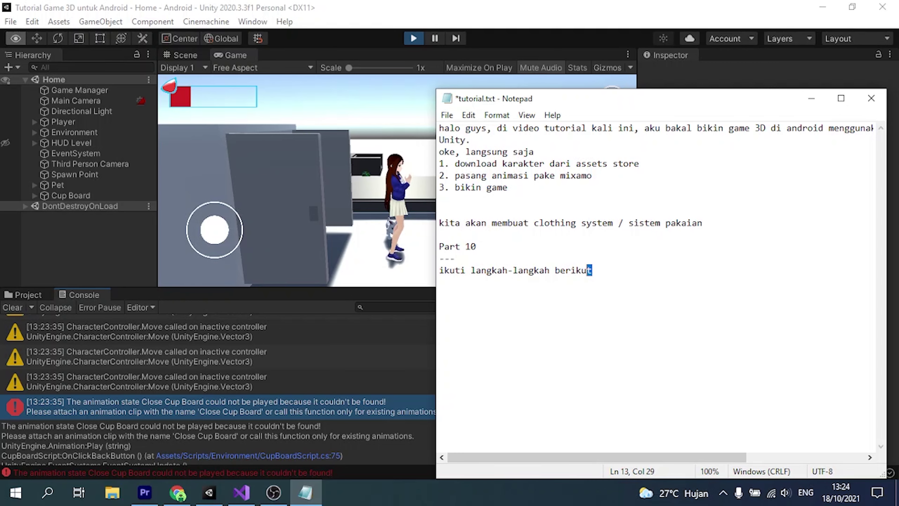
Delete the 'ikuti langkah-langkah berikut' line from the notes and return to Unity.
{"action": "left_click_drag", "start_coordinate": [590, 270], "coordinate": [439, 270]}
{"action": "key", "text": "BackSpace"}
{"action": "left_click", "coordinate": [310, 372]}
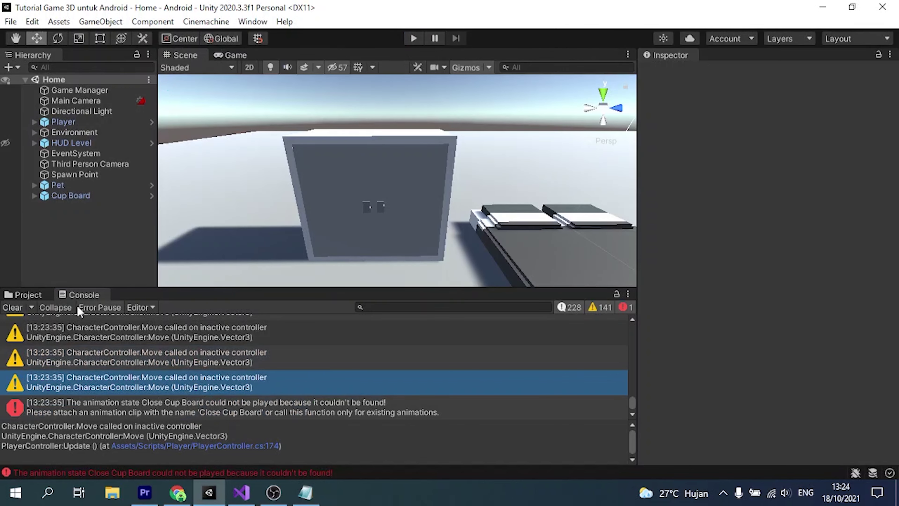
Clear the console and check the Cup Board's Open Cup Board animation entry.
{"action": "left_click", "coordinate": [11, 308]}
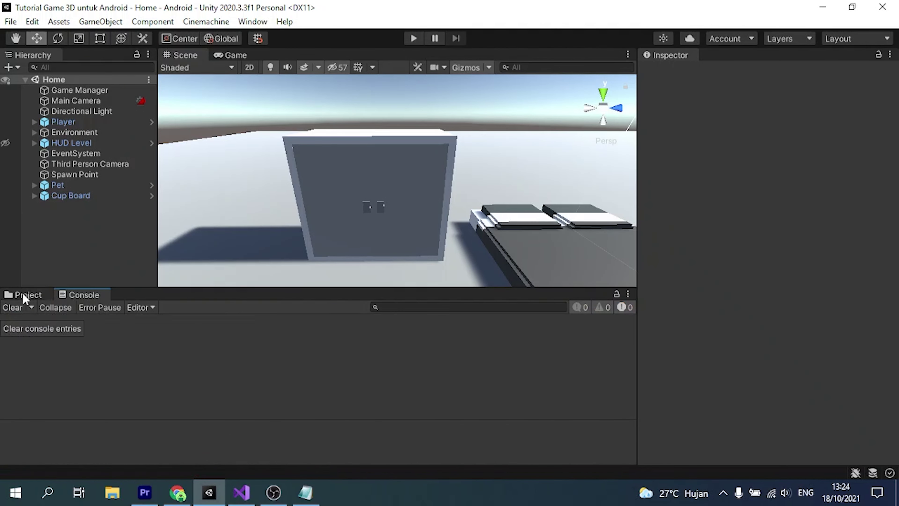
{"action": "left_click", "coordinate": [71, 196]}
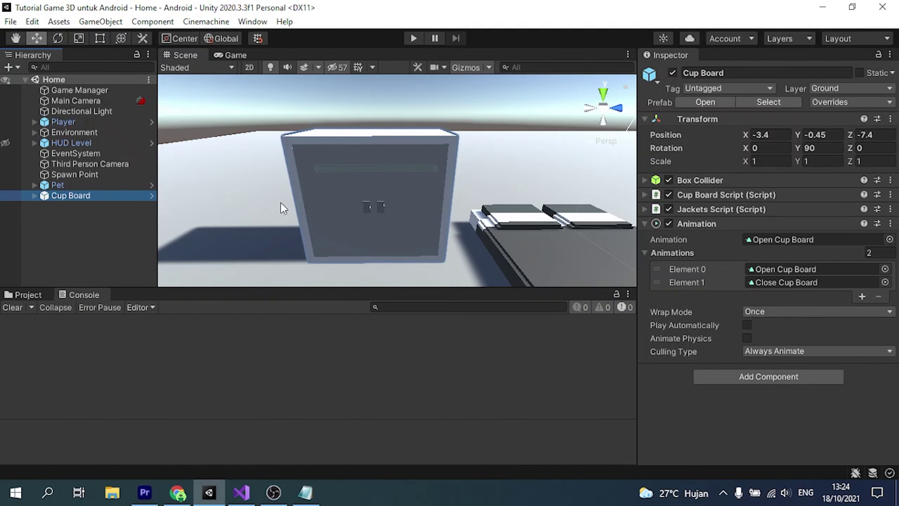
{"action": "left_click", "coordinate": [809, 271]}
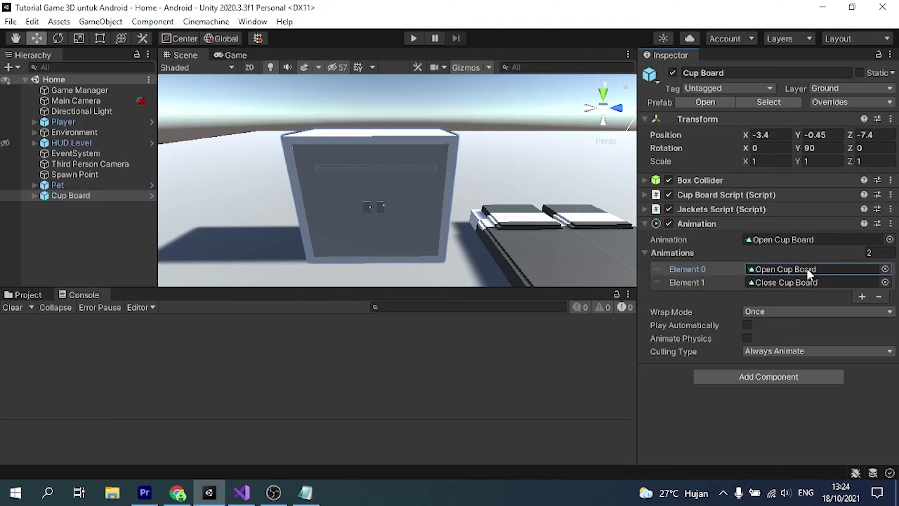
Select the Open Cup Board clip in the Cup Board animations folder.
{"action": "left_click", "coordinate": [24, 295]}
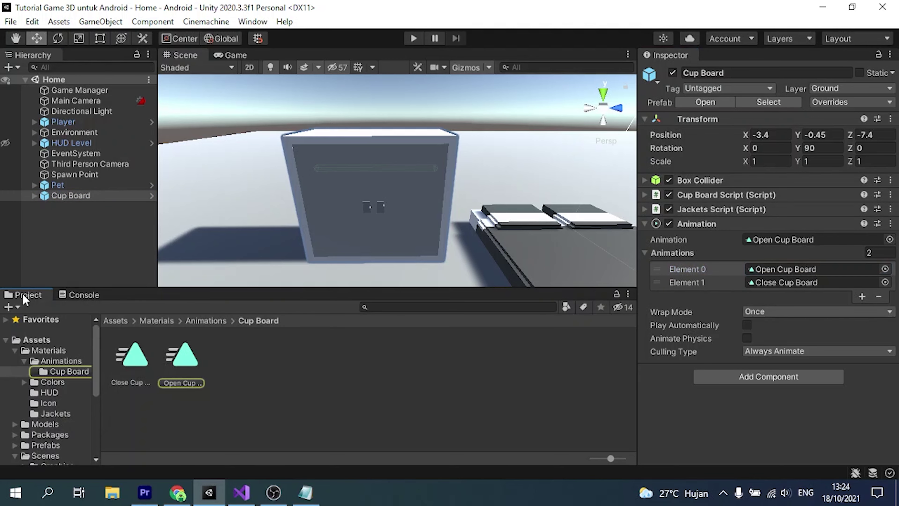
{"action": "left_click", "coordinate": [809, 271]}
{"action": "left_click", "coordinate": [809, 282]}
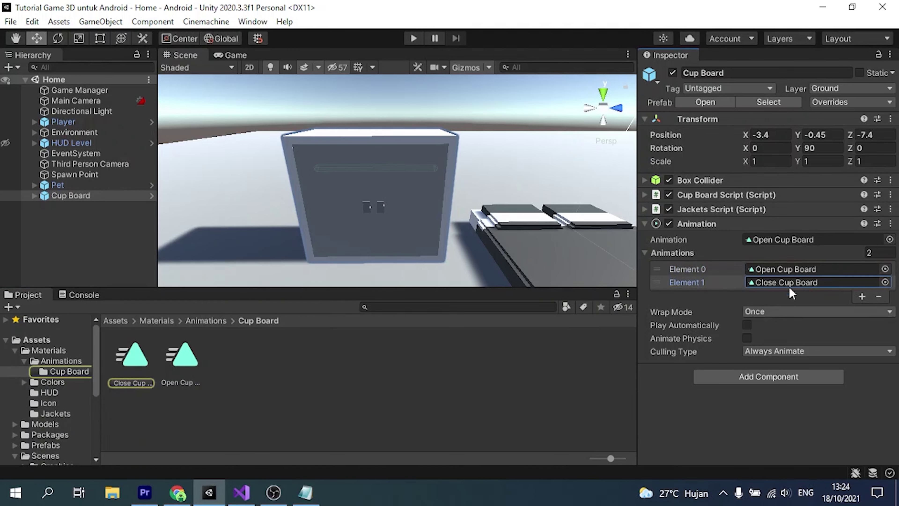
{"action": "left_click", "coordinate": [182, 374]}
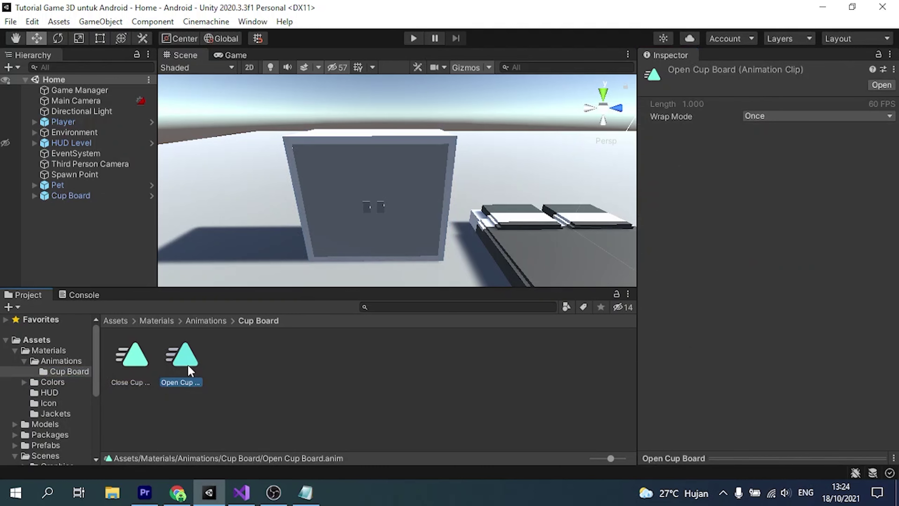
Switch the Inspector to Debug mode and move the tutorial notes window aside.
{"action": "left_click", "coordinate": [889, 54]}
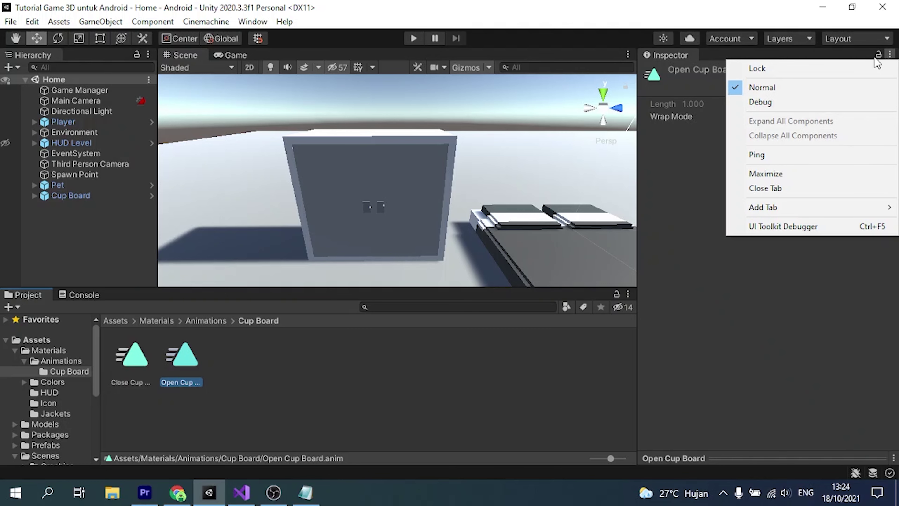
{"action": "left_click", "coordinate": [793, 104]}
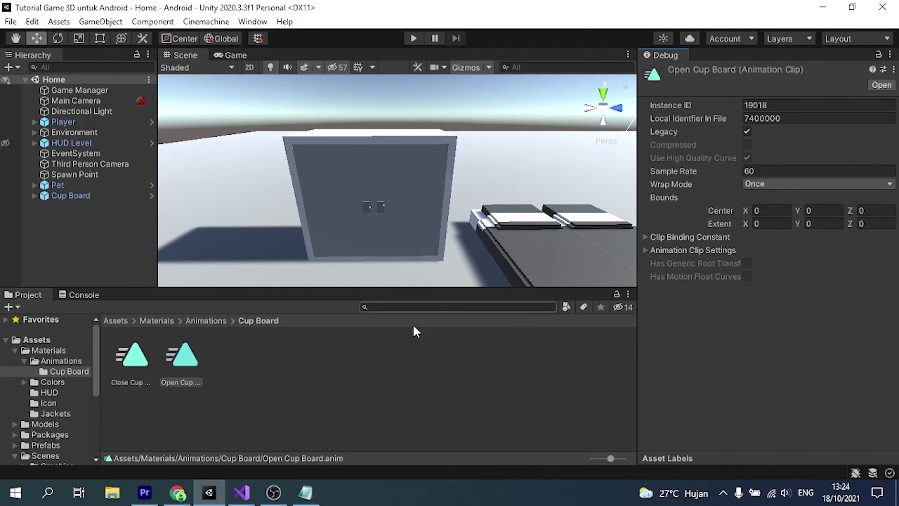
{"action": "left_click", "coordinate": [305, 492]}
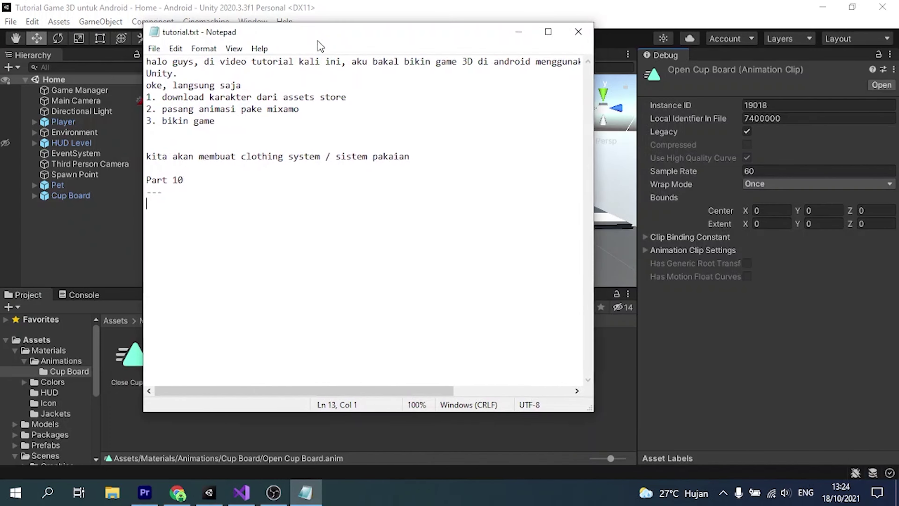
{"action": "left_click_drag", "start_coordinate": [609, 111], "coordinate": [318, 69]}
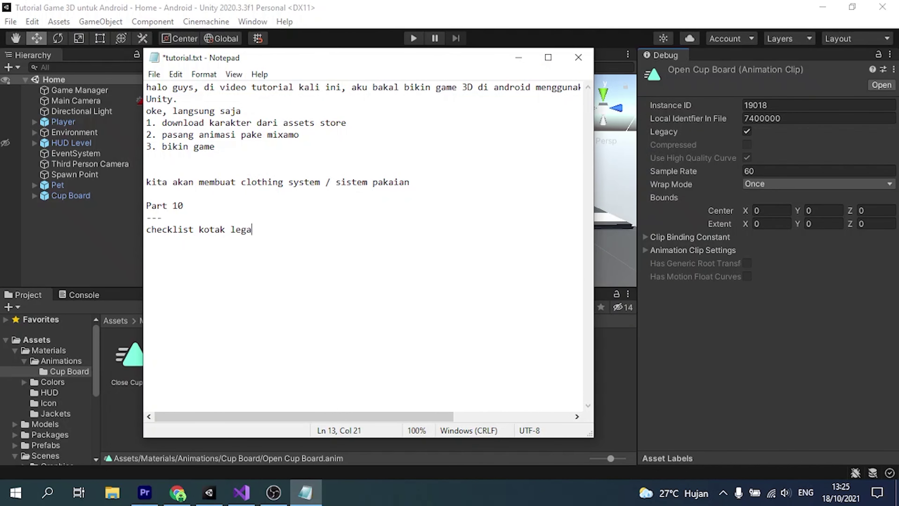
Delete the 'checklist kotak legacy' note line and confirm the Close Cup Board clip is Legacy.
{"action": "key", "text": "shift+Up"}
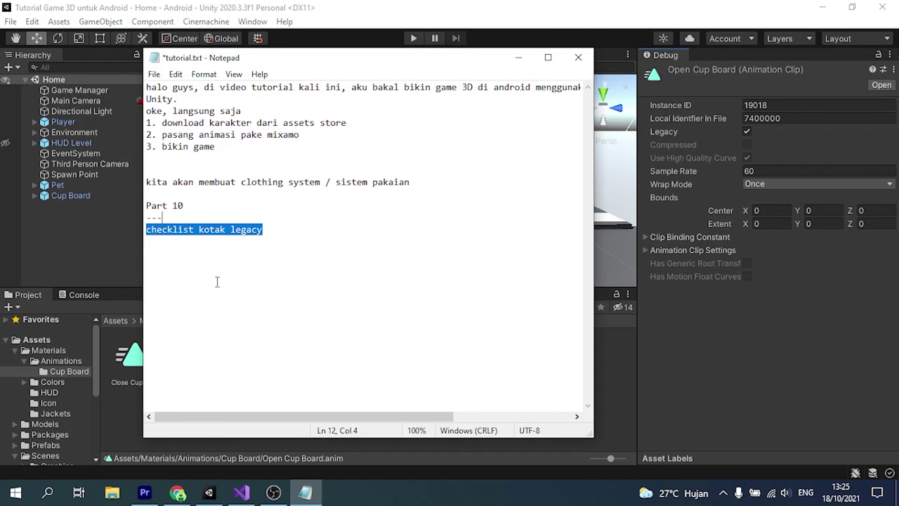
{"action": "key", "text": "BackSpace"}
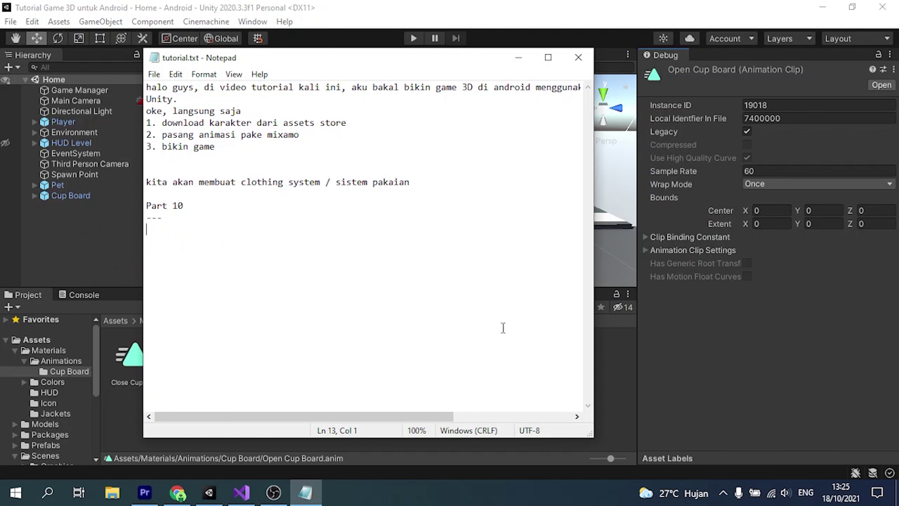
{"action": "left_click", "coordinate": [730, 337]}
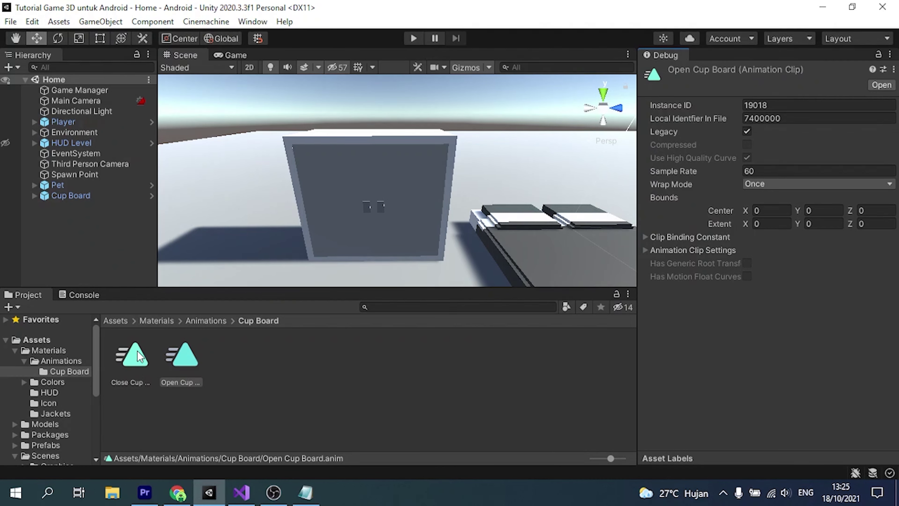
{"action": "left_click", "coordinate": [137, 356]}
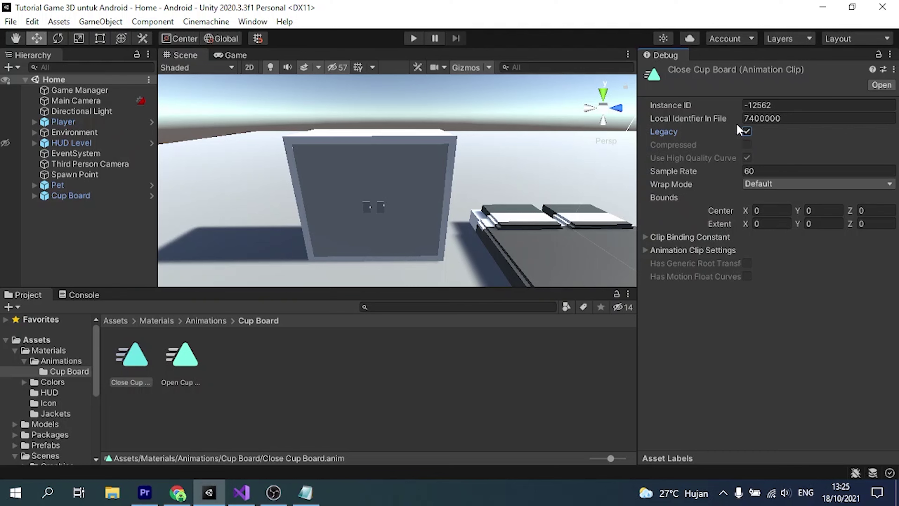
{"action": "left_click", "coordinate": [286, 411]}
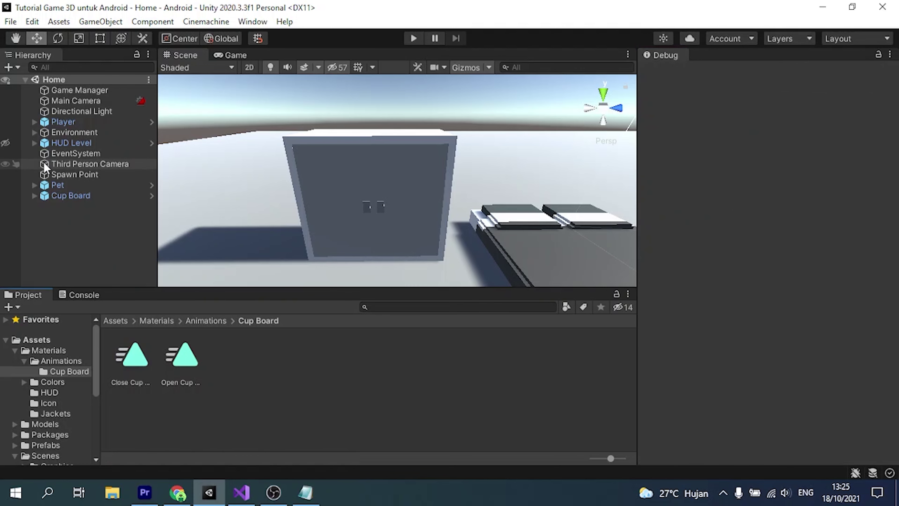
Return to Assets, enter Play mode, and walk the character to the cupboard to open it.
{"action": "left_click", "coordinate": [112, 321]}
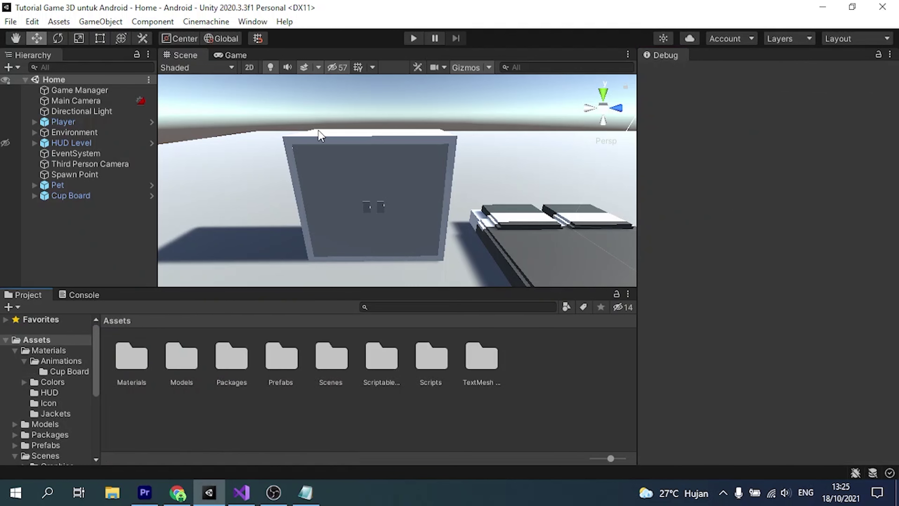
{"action": "left_click", "coordinate": [422, 37]}
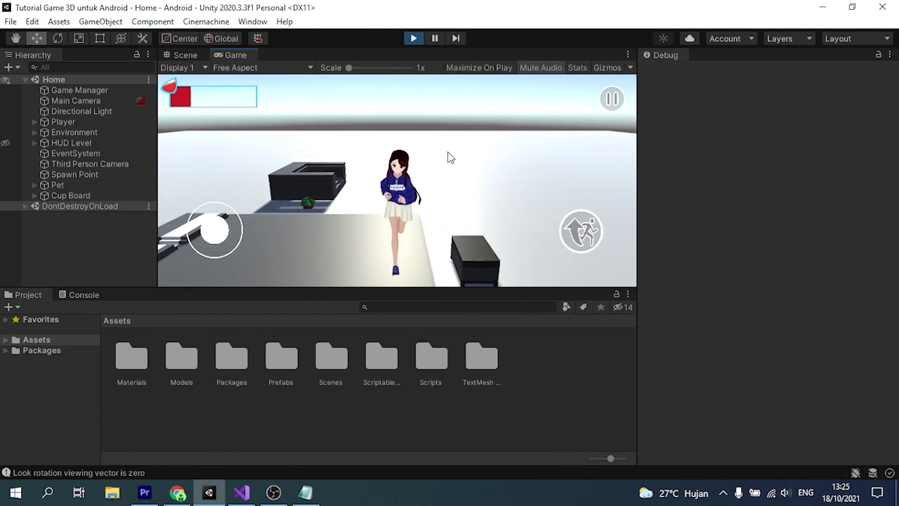
{"action": "key", "text": "w"}
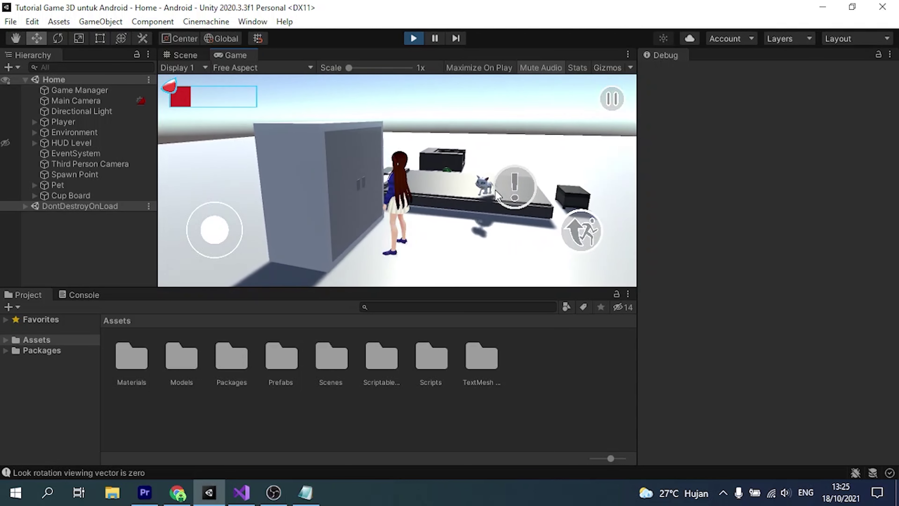
{"action": "left_click", "coordinate": [496, 190]}
{"action": "key", "text": "w"}
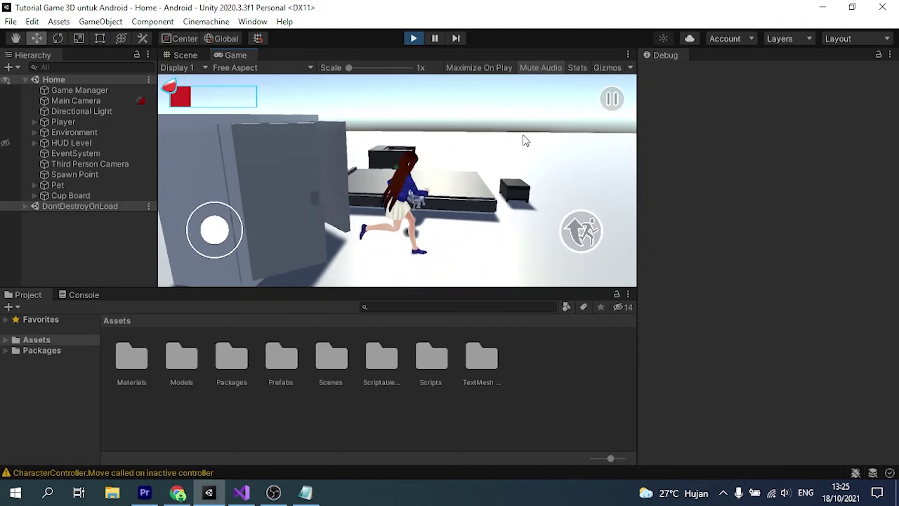
{"action": "key", "text": "a"}
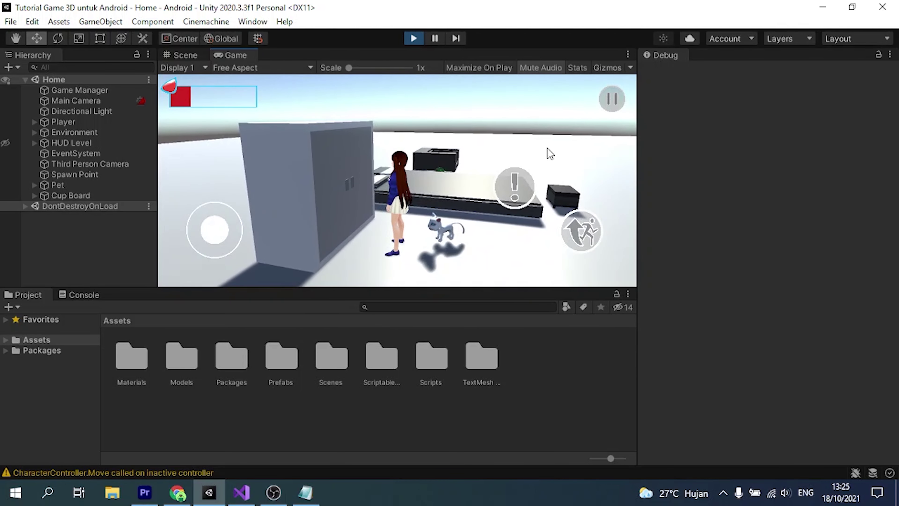
{"action": "left_click", "coordinate": [514, 187]}
Close and reopen the Blue jacket clothing panel, then orbit around the outfit.
{"action": "left_click", "coordinate": [612, 98]}
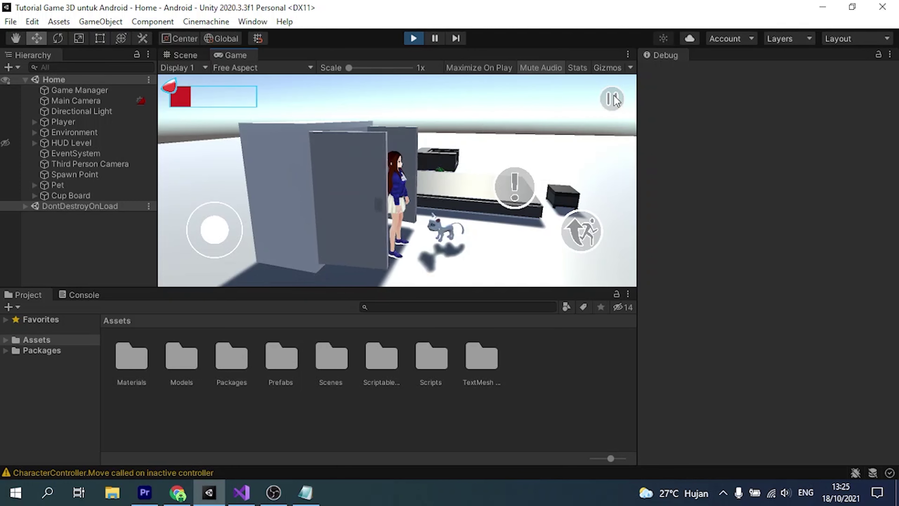
{"action": "left_click", "coordinate": [514, 187]}
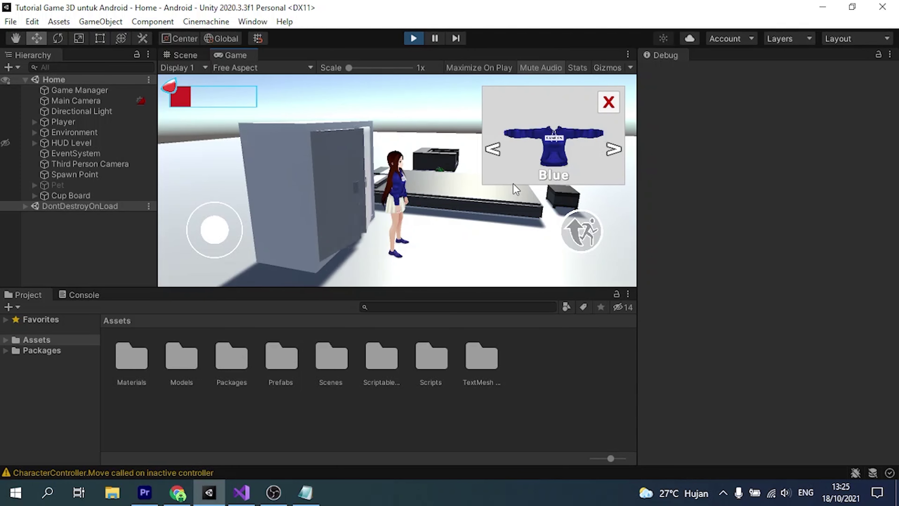
{"action": "left_click", "coordinate": [616, 100]}
{"action": "left_click", "coordinate": [529, 172]}
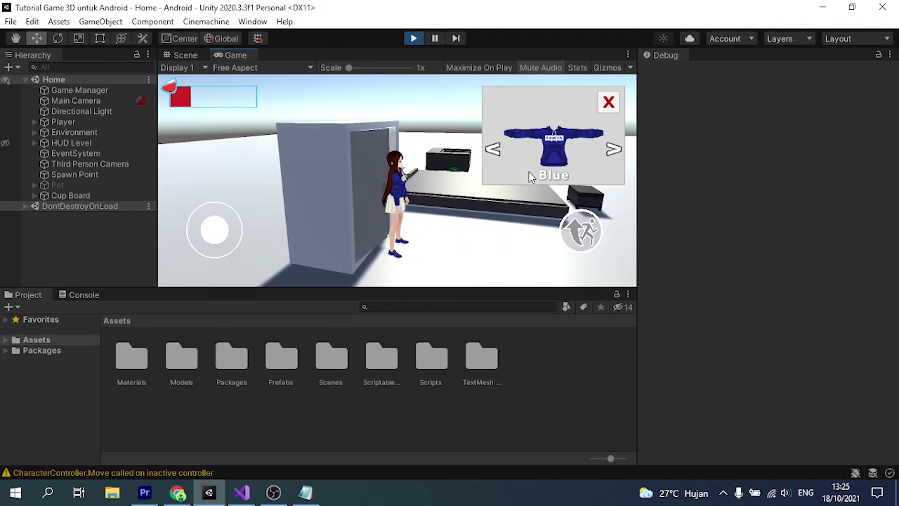
{"action": "left_click", "coordinate": [609, 103]}
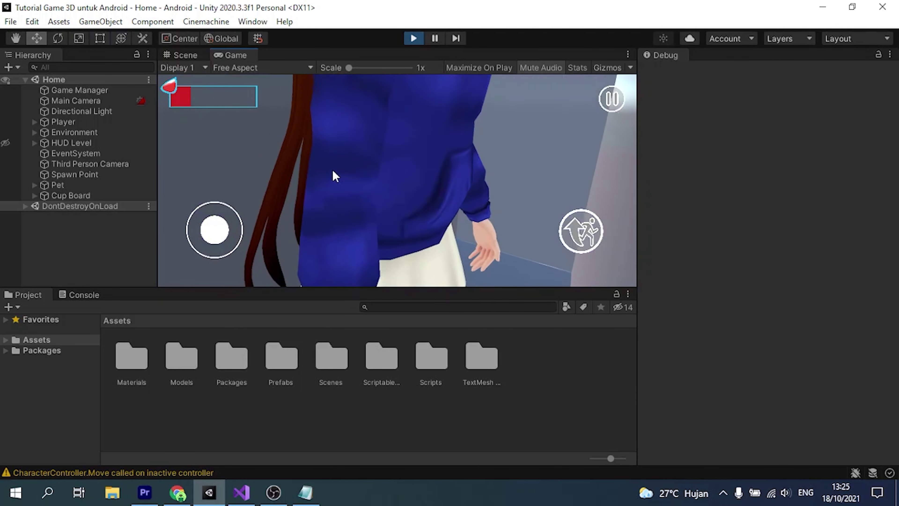
{"action": "left_click_drag", "start_coordinate": [334, 176], "coordinate": [365, 127]}
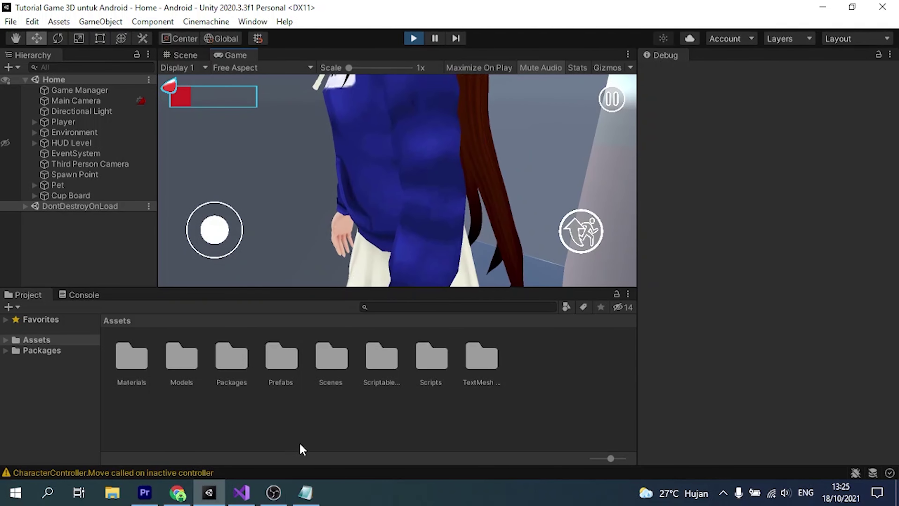
Delete the two leftover lines from the tutorial notes and stop the game.
{"action": "left_click", "coordinate": [305, 492]}
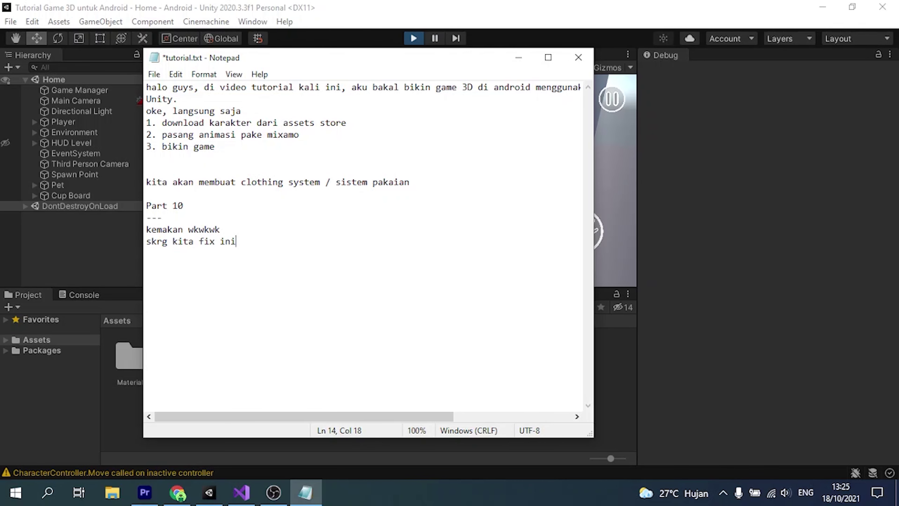
{"action": "key", "text": "shift+Home"}
{"action": "key", "text": "shift+Up"}
{"action": "key", "text": "BackSpace"}
{"action": "left_click", "coordinate": [765, 282]}
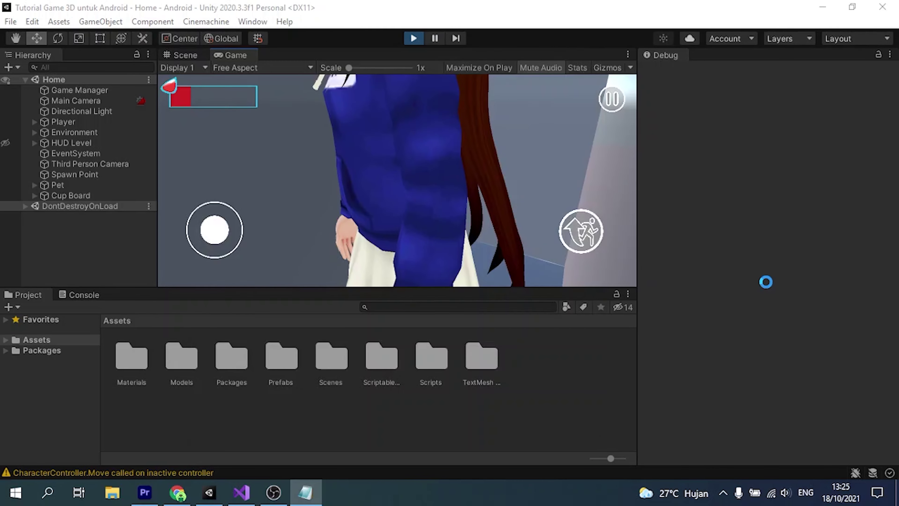
{"action": "left_click", "coordinate": [413, 38]}
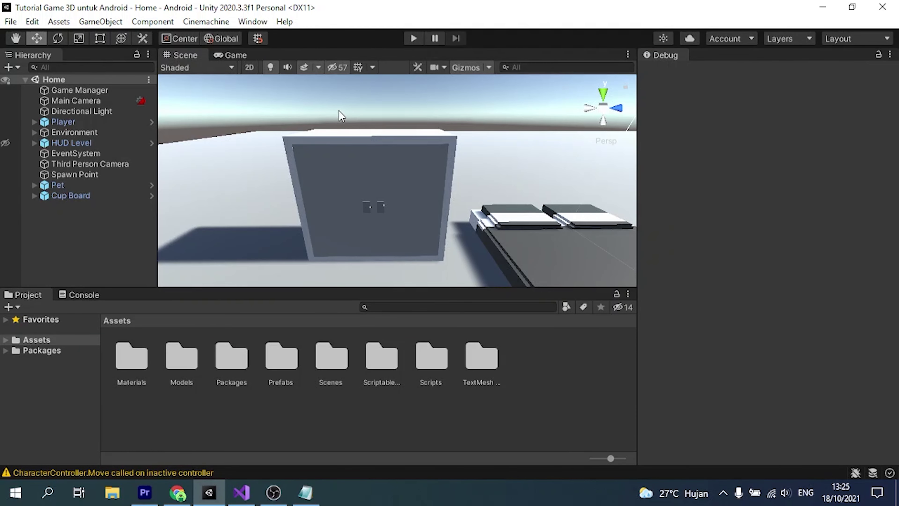
Switch the Inspector back to Normal mode and open the Cup Board prefab.
{"action": "left_click", "coordinate": [102, 197]}
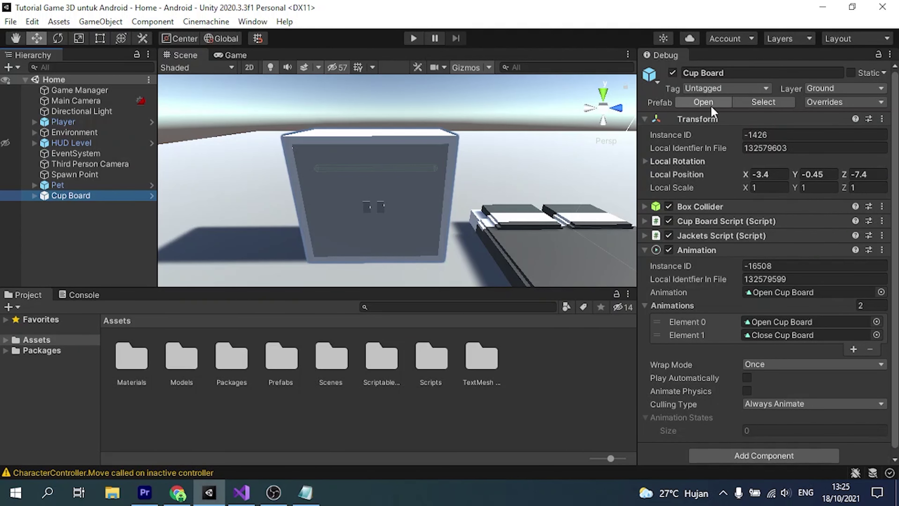
{"action": "left_click", "coordinate": [890, 54]}
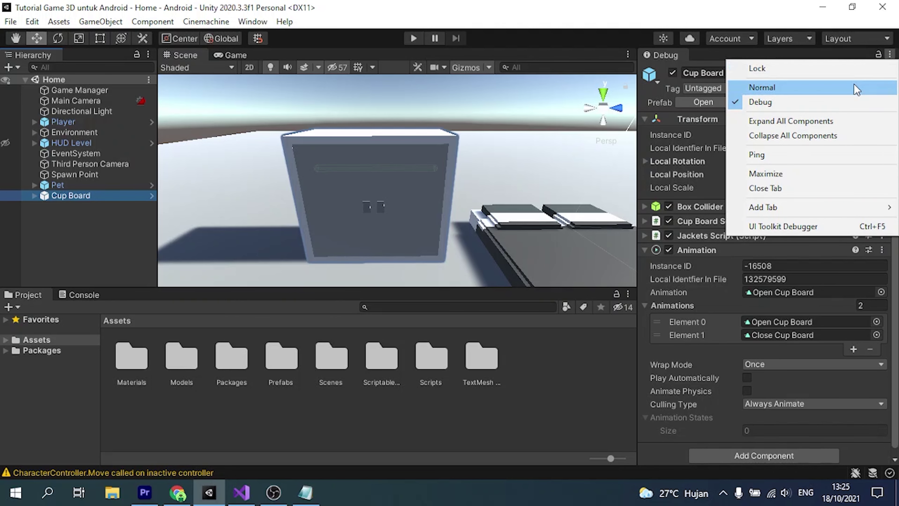
{"action": "left_click", "coordinate": [854, 84]}
{"action": "left_click", "coordinate": [702, 102]}
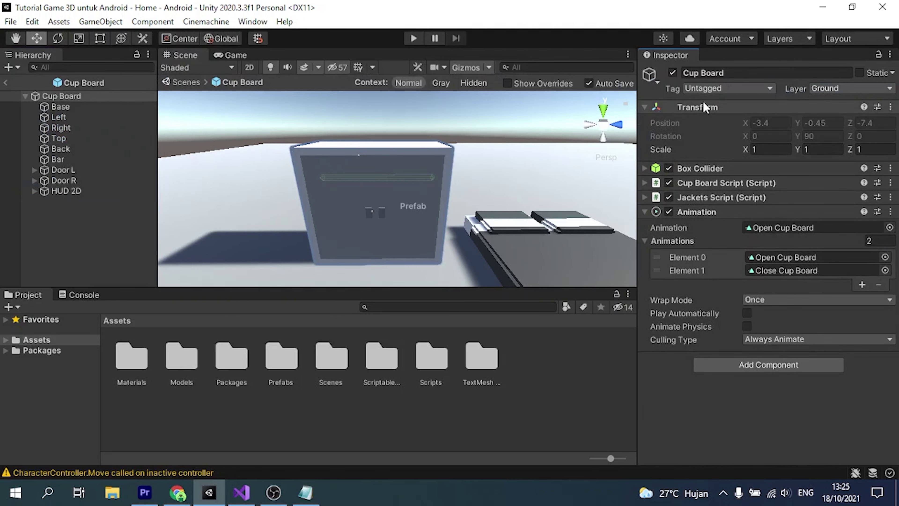
Remove the Box Collider component from Door L.
{"action": "left_click", "coordinate": [56, 170]}
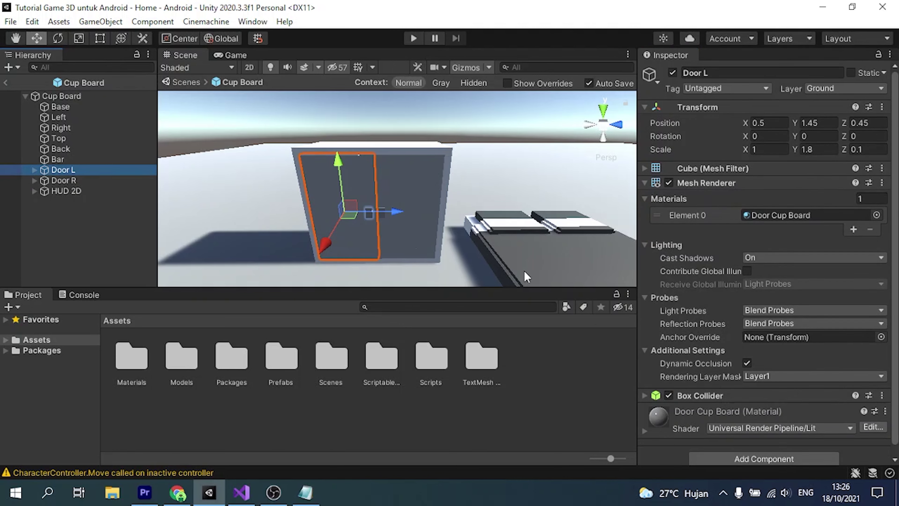
{"action": "scroll", "coordinate": [713, 394], "scroll_direction": "down", "scroll_amount": 1}
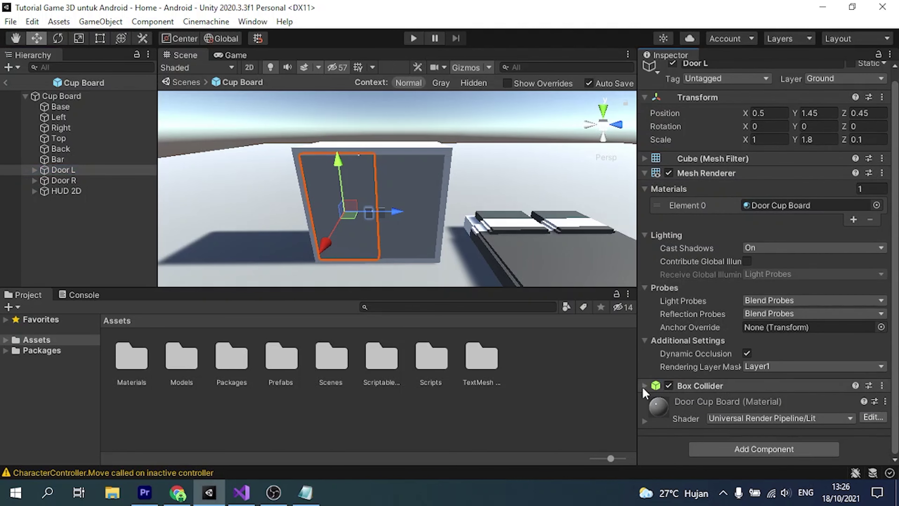
{"action": "left_click", "coordinate": [642, 386]}
{"action": "left_click", "coordinate": [882, 385]}
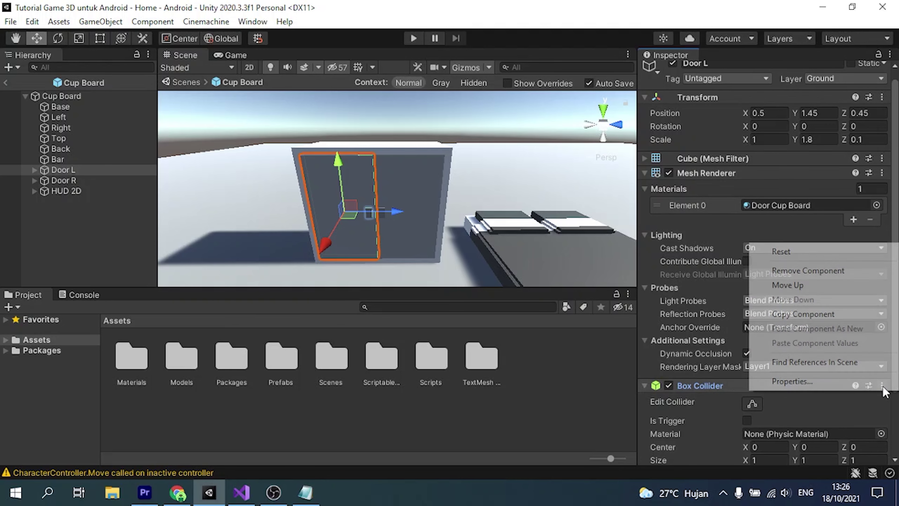
{"action": "left_click", "coordinate": [843, 272]}
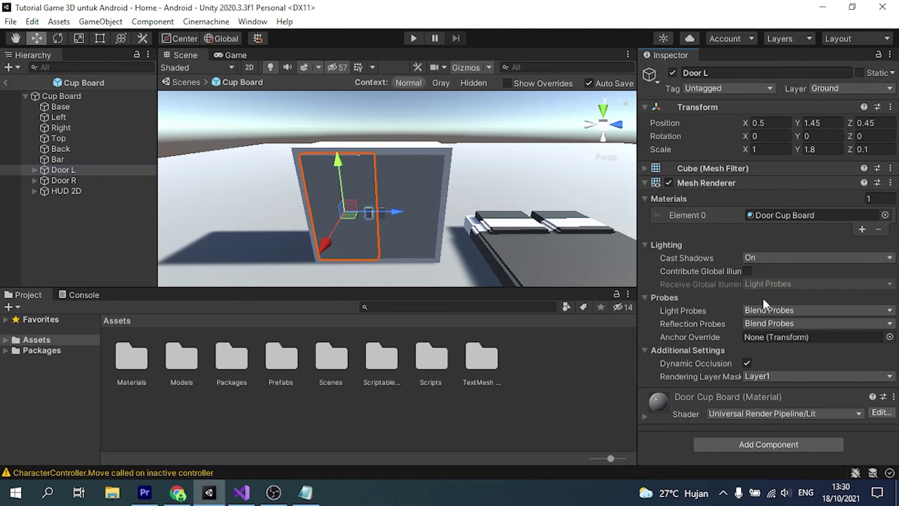
Remove the Box Collider from Door R and enter Play mode to test the doors.
{"action": "left_click", "coordinate": [69, 180]}
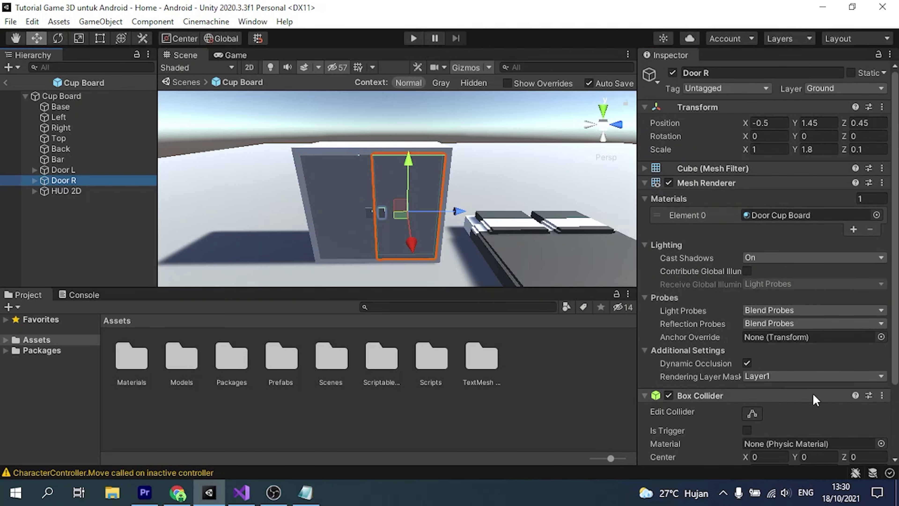
{"action": "right_click", "coordinate": [870, 395]}
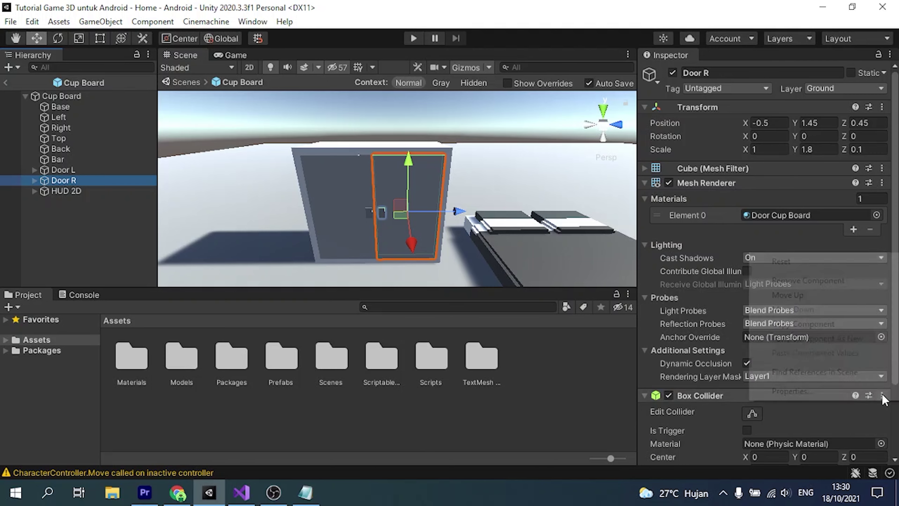
{"action": "left_click", "coordinate": [841, 280]}
{"action": "key", "text": "ctrl+p"}
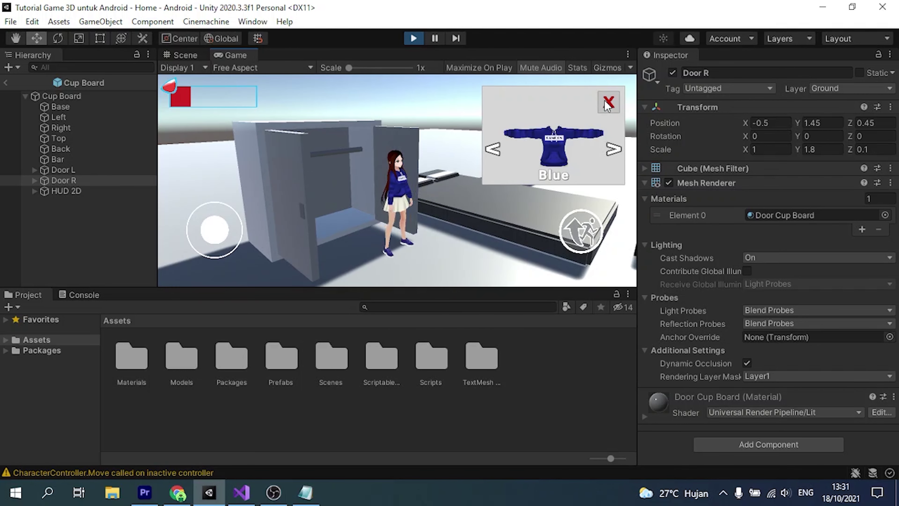
Open and close the cupboard's hoodie menu several times to check the doors work.
{"action": "left_click", "coordinate": [606, 103]}
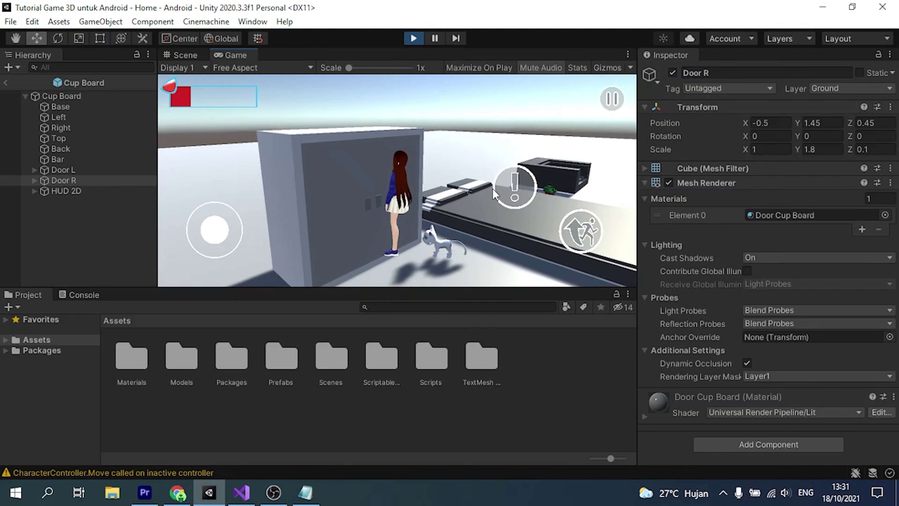
{"action": "left_click", "coordinate": [491, 185]}
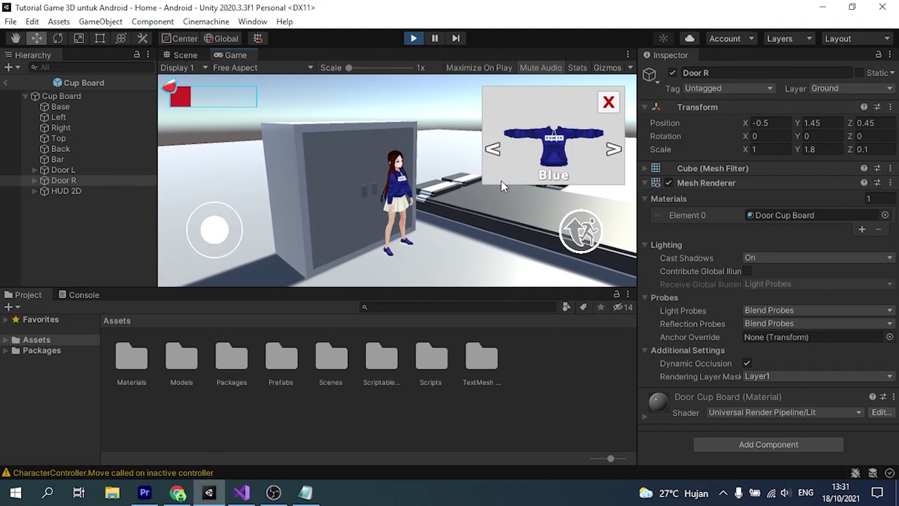
{"action": "left_click", "coordinate": [607, 105]}
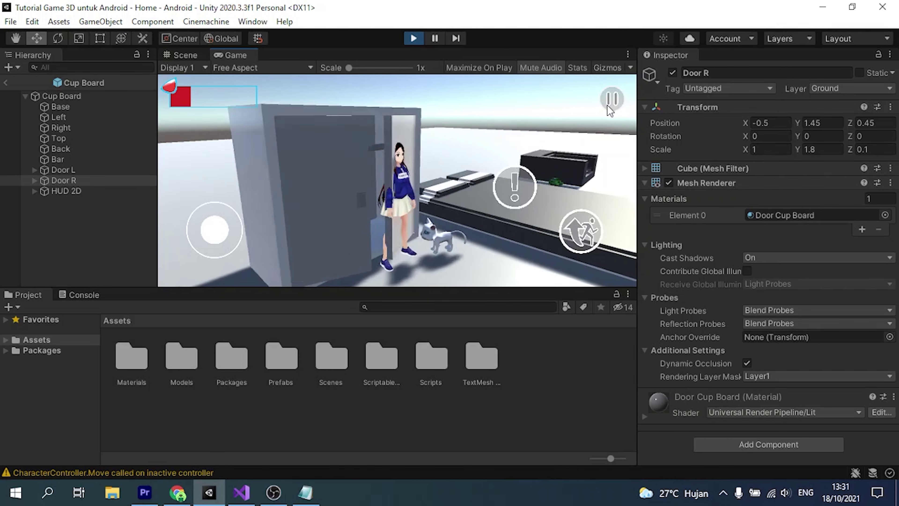
{"action": "left_click", "coordinate": [504, 192]}
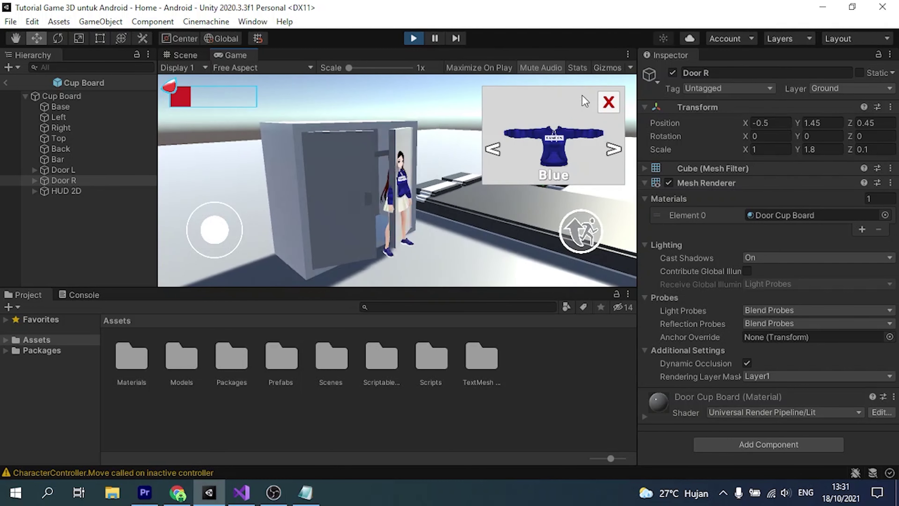
{"action": "left_click", "coordinate": [609, 103]}
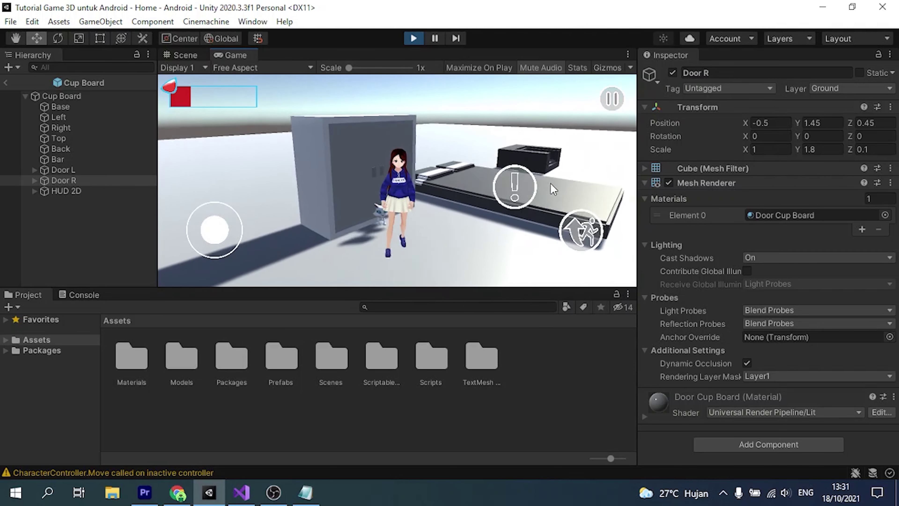
{"action": "left_click", "coordinate": [524, 197]}
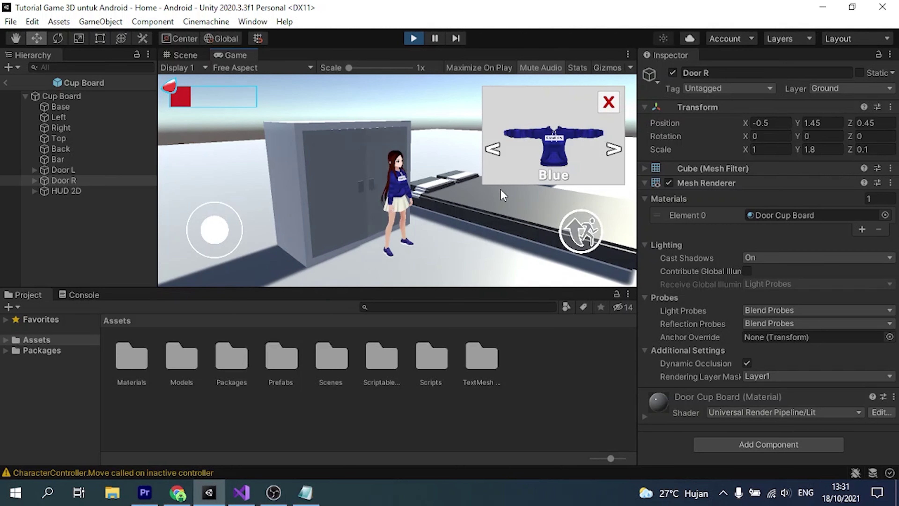
{"action": "left_click", "coordinate": [608, 102]}
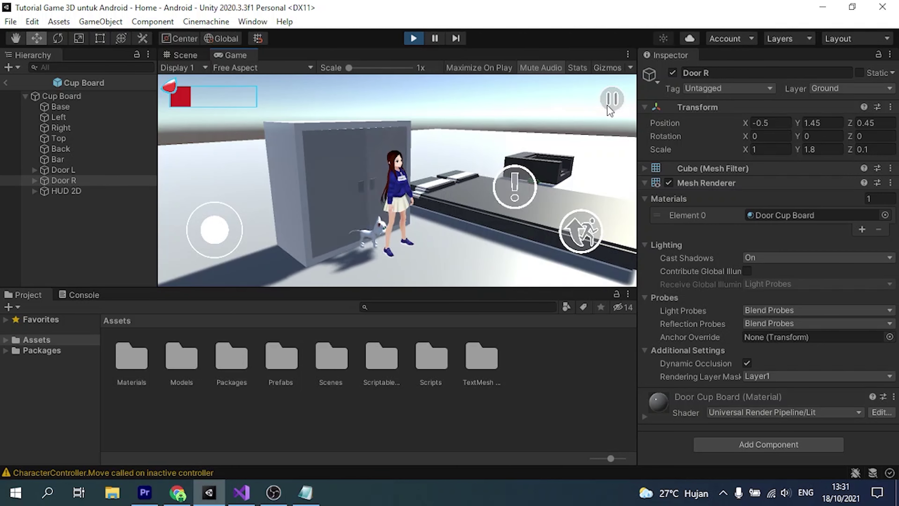
{"action": "left_click", "coordinate": [495, 200]}
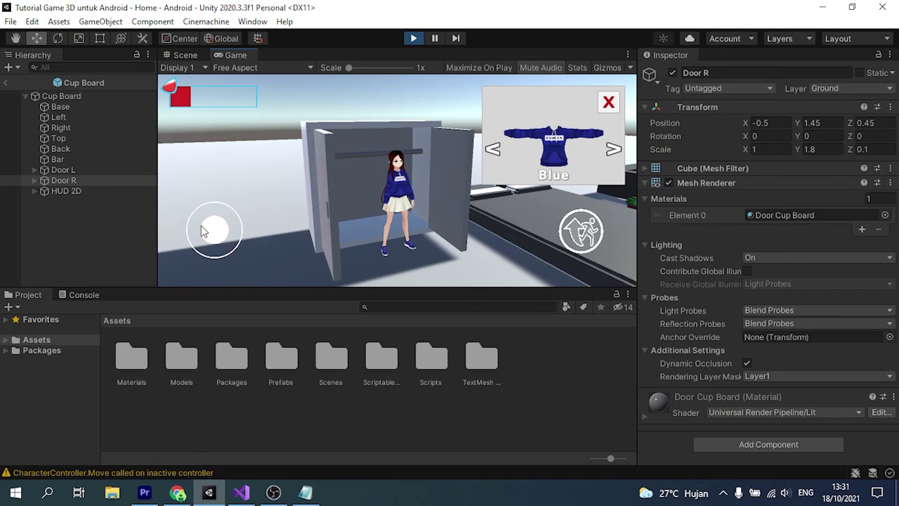
Change the character's hoodie to red, then pause and restart the level.
{"action": "mouse_move", "coordinate": [214, 230]}
{"action": "left_mouse_down"}
{"action": "mouse_move", "coordinate": [358, 233]}
{"action": "mouse_move", "coordinate": [505, 124]}
{"action": "left_mouse_up"}
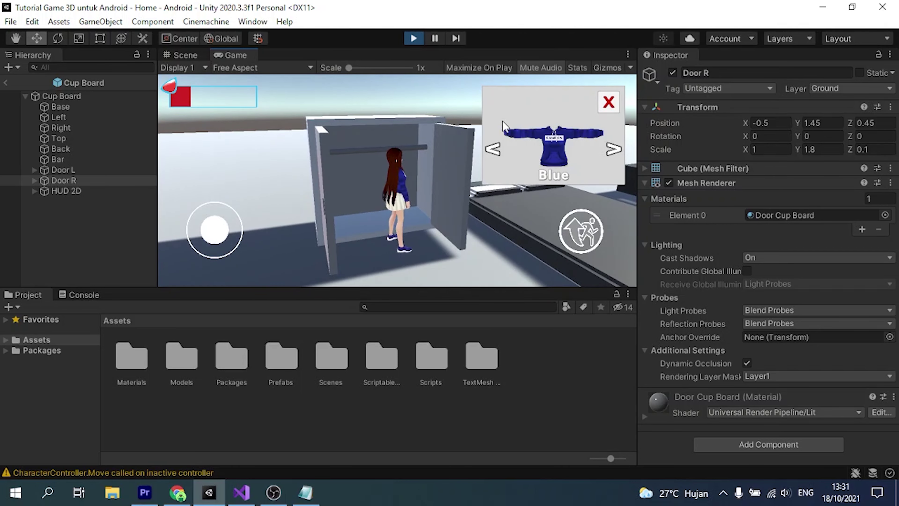
{"action": "left_click", "coordinate": [618, 153]}
{"action": "left_click", "coordinate": [619, 153]}
{"action": "left_click", "coordinate": [608, 103]}
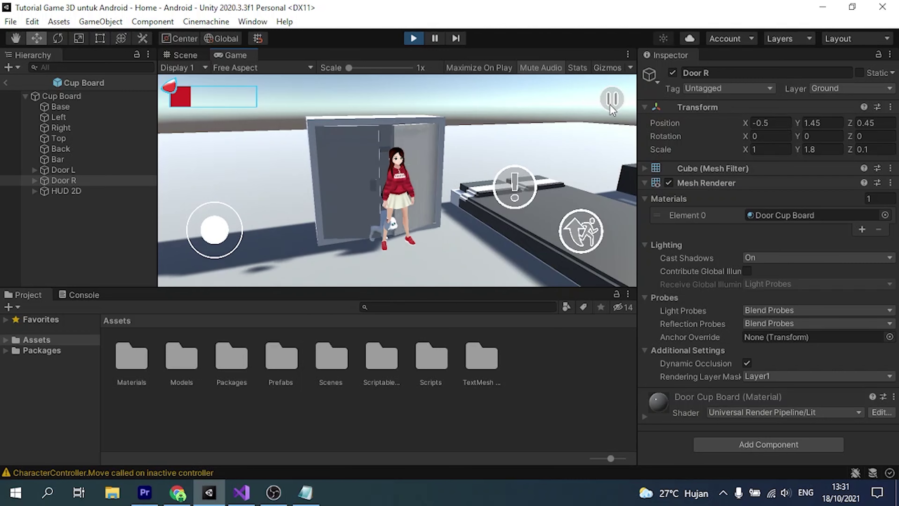
{"action": "left_click", "coordinate": [620, 99]}
{"action": "left_click", "coordinate": [466, 178]}
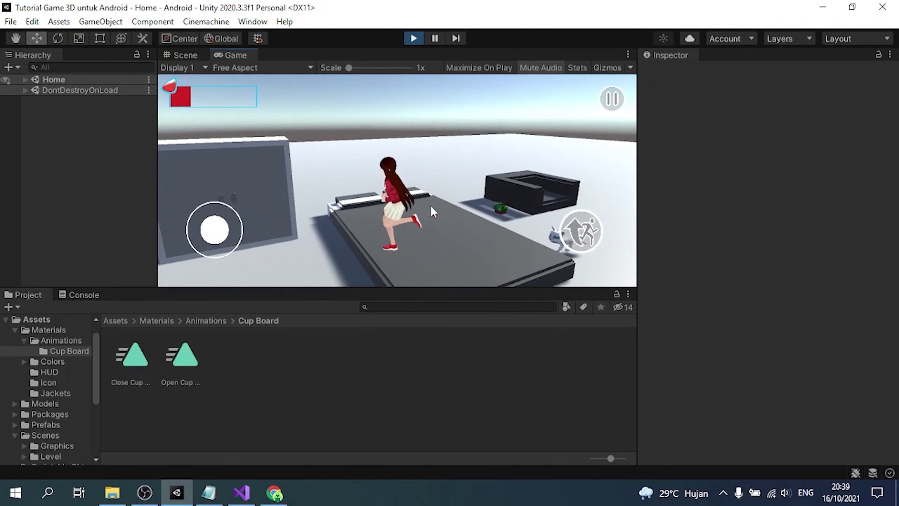
Switch the hoodie from Red to Yellow, then to the Original black one.
{"action": "left_click", "coordinate": [520, 184]}
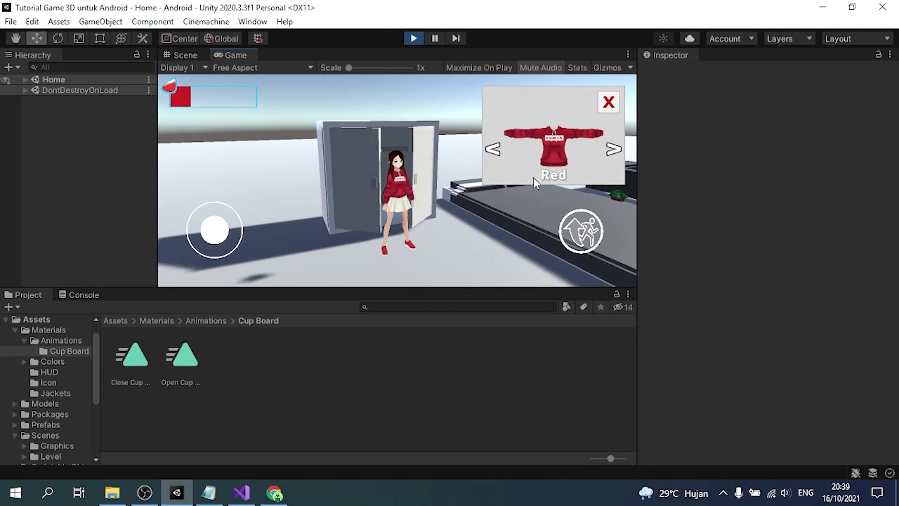
{"action": "left_click", "coordinate": [614, 150]}
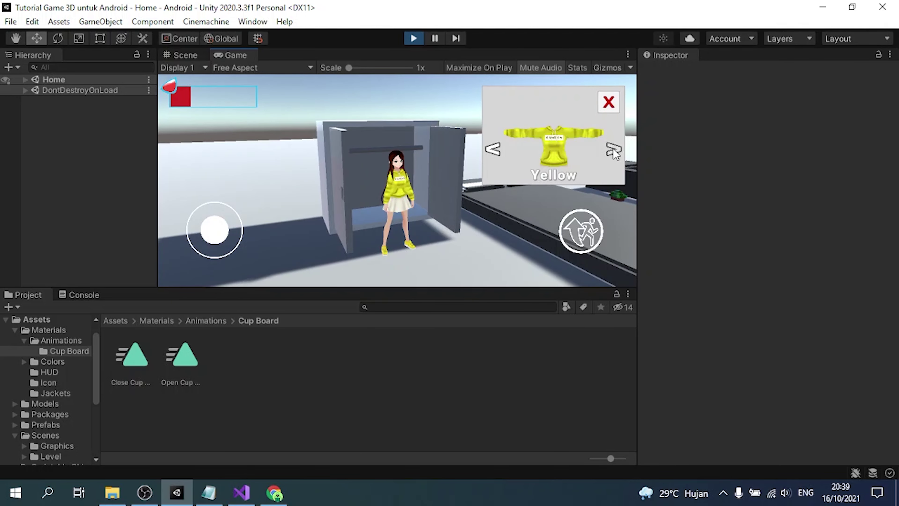
{"action": "left_click", "coordinate": [618, 102]}
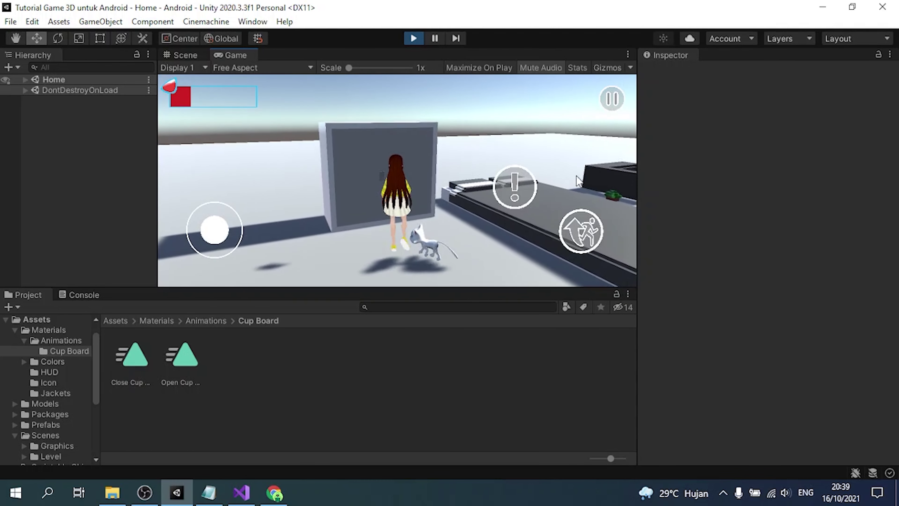
{"action": "left_click", "coordinate": [515, 187]}
{"action": "left_click", "coordinate": [613, 151]}
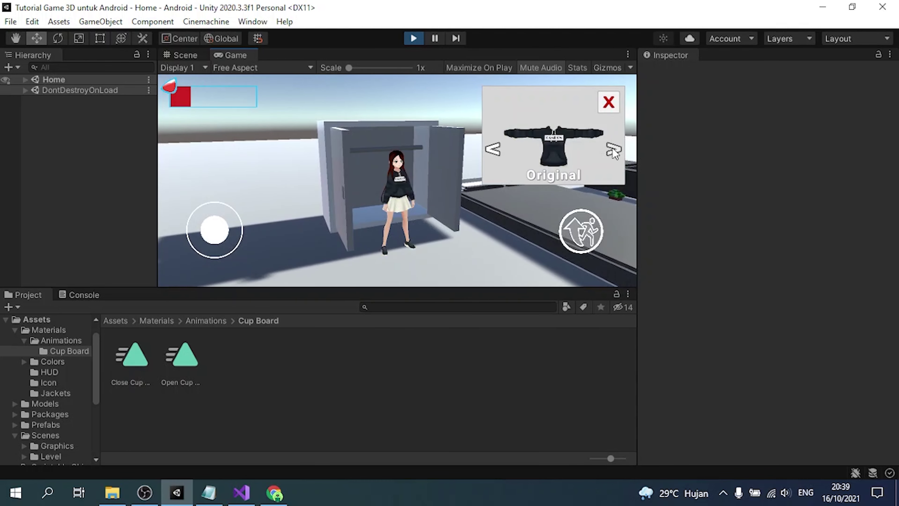
{"action": "left_click", "coordinate": [615, 111]}
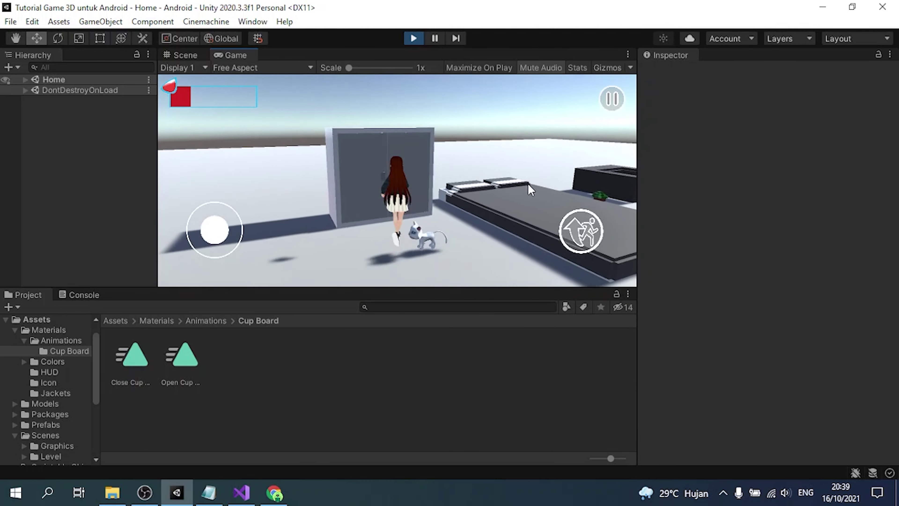
Cycle the hoodie through Green to Blue, restart the level, and delete 'tetap biru' from the notes.
{"action": "left_click", "coordinate": [514, 187]}
{"action": "left_click", "coordinate": [610, 154]}
{"action": "left_click", "coordinate": [611, 155]}
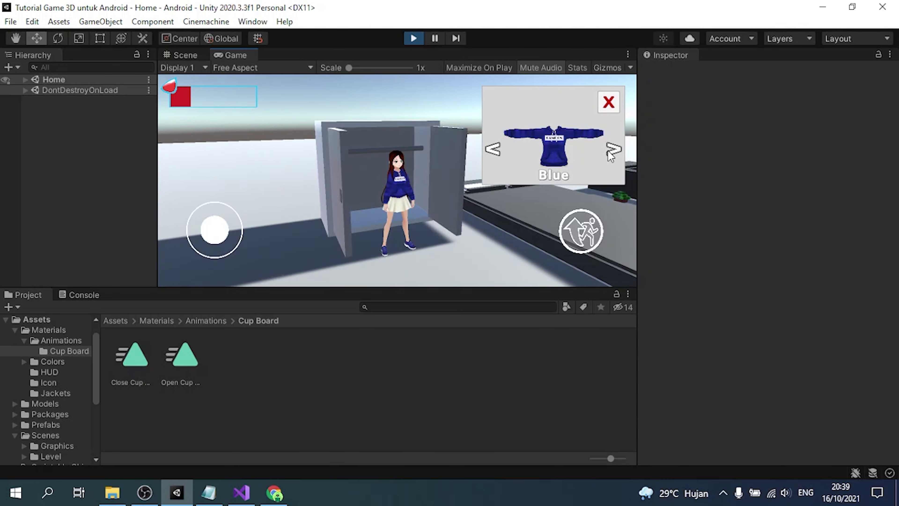
{"action": "left_click", "coordinate": [609, 103]}
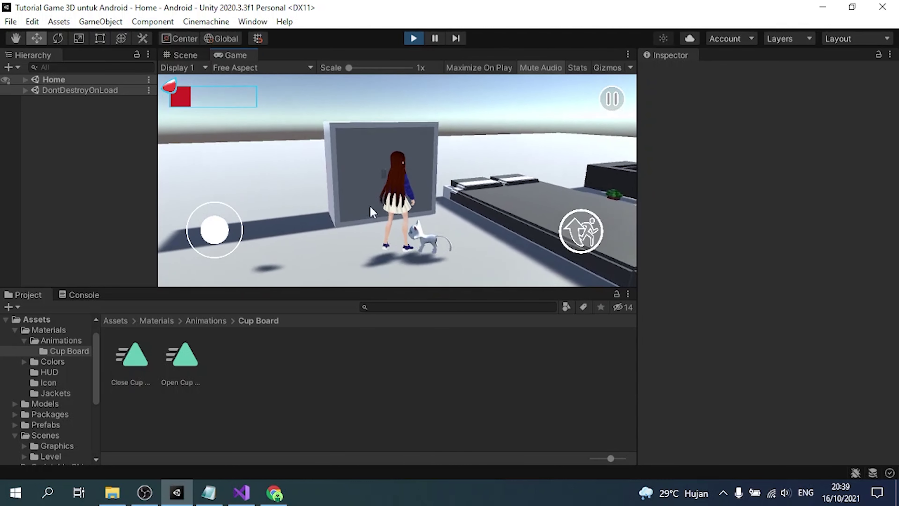
{"action": "left_click", "coordinate": [610, 100]}
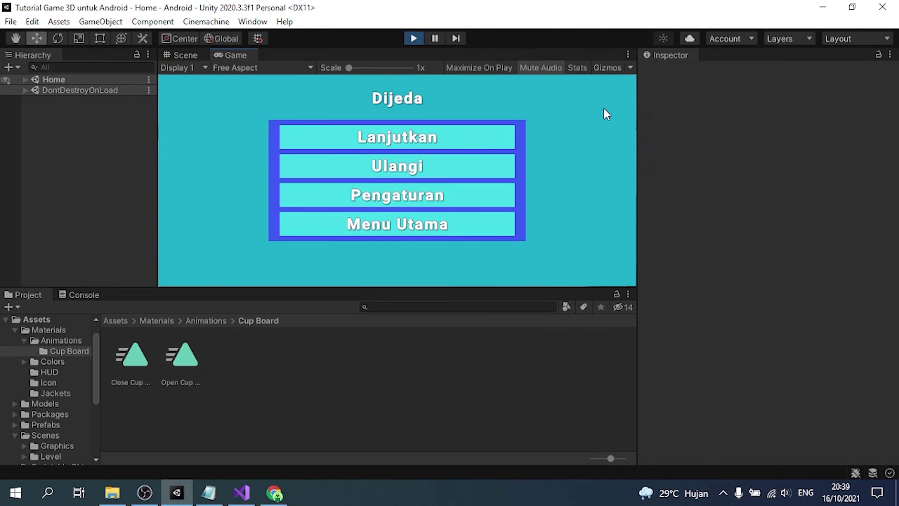
{"action": "left_click", "coordinate": [479, 172]}
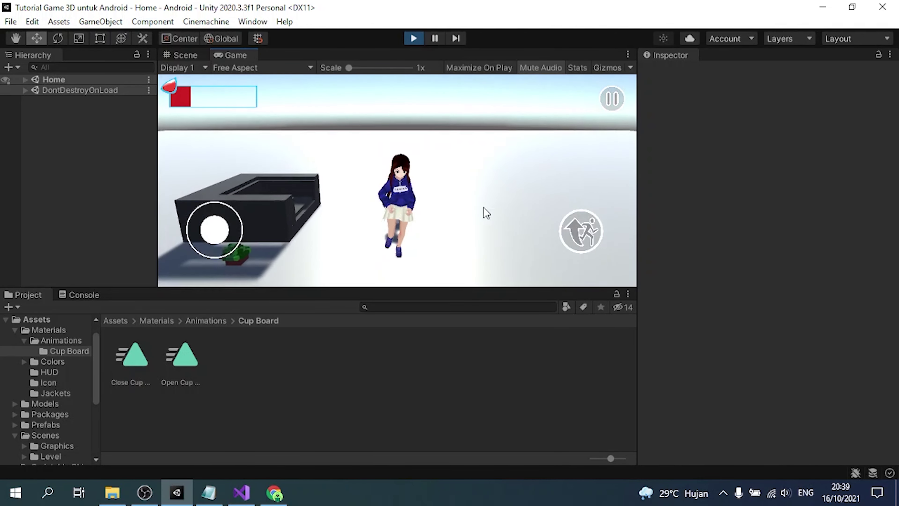
{"action": "left_click", "coordinate": [209, 492]}
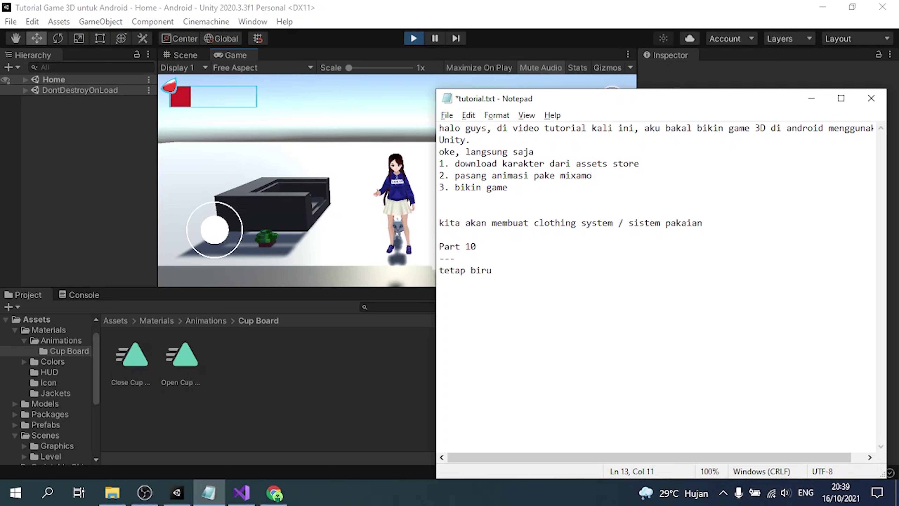
{"action": "key", "text": "BackSpace"}
{"action": "key", "text": "BackSpace"}
{"action": "key", "text": "BackSpace"}
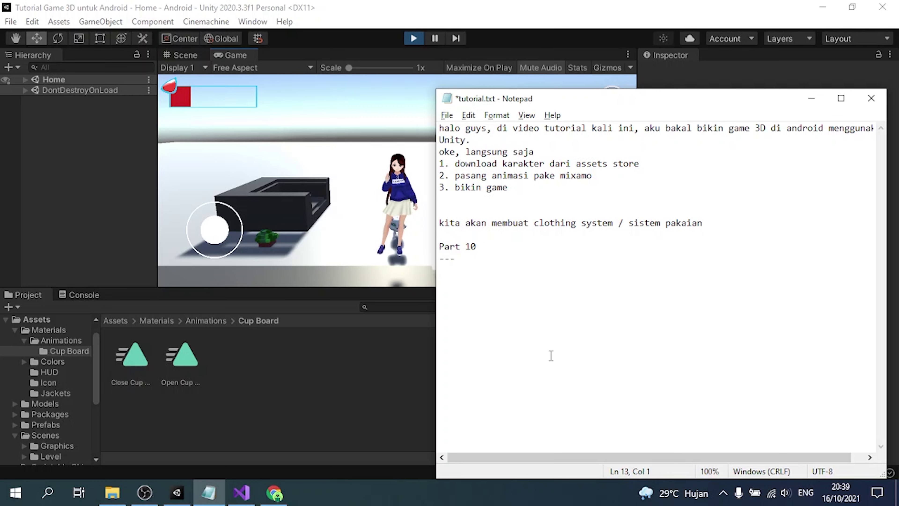